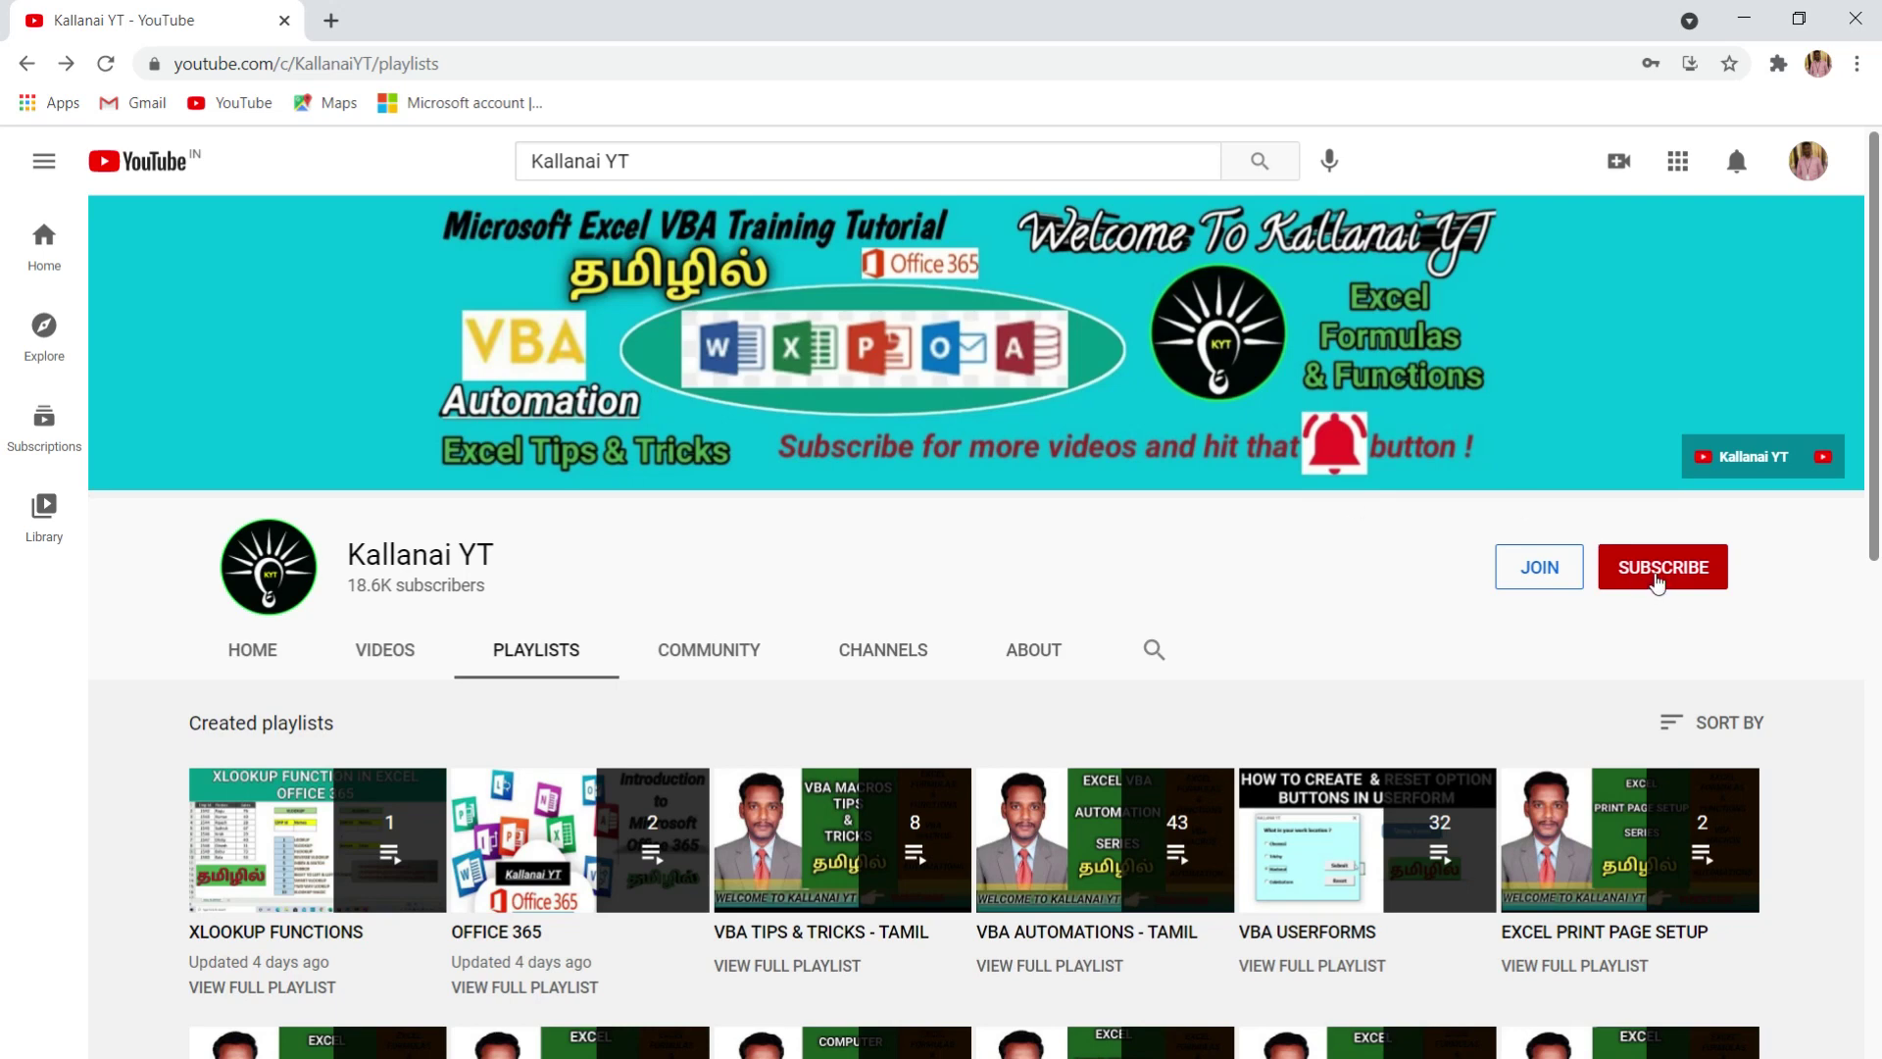
# Step: Subscribe to the Kallanai YT channel and set its notification bell to All
pyautogui.click(1656, 579)
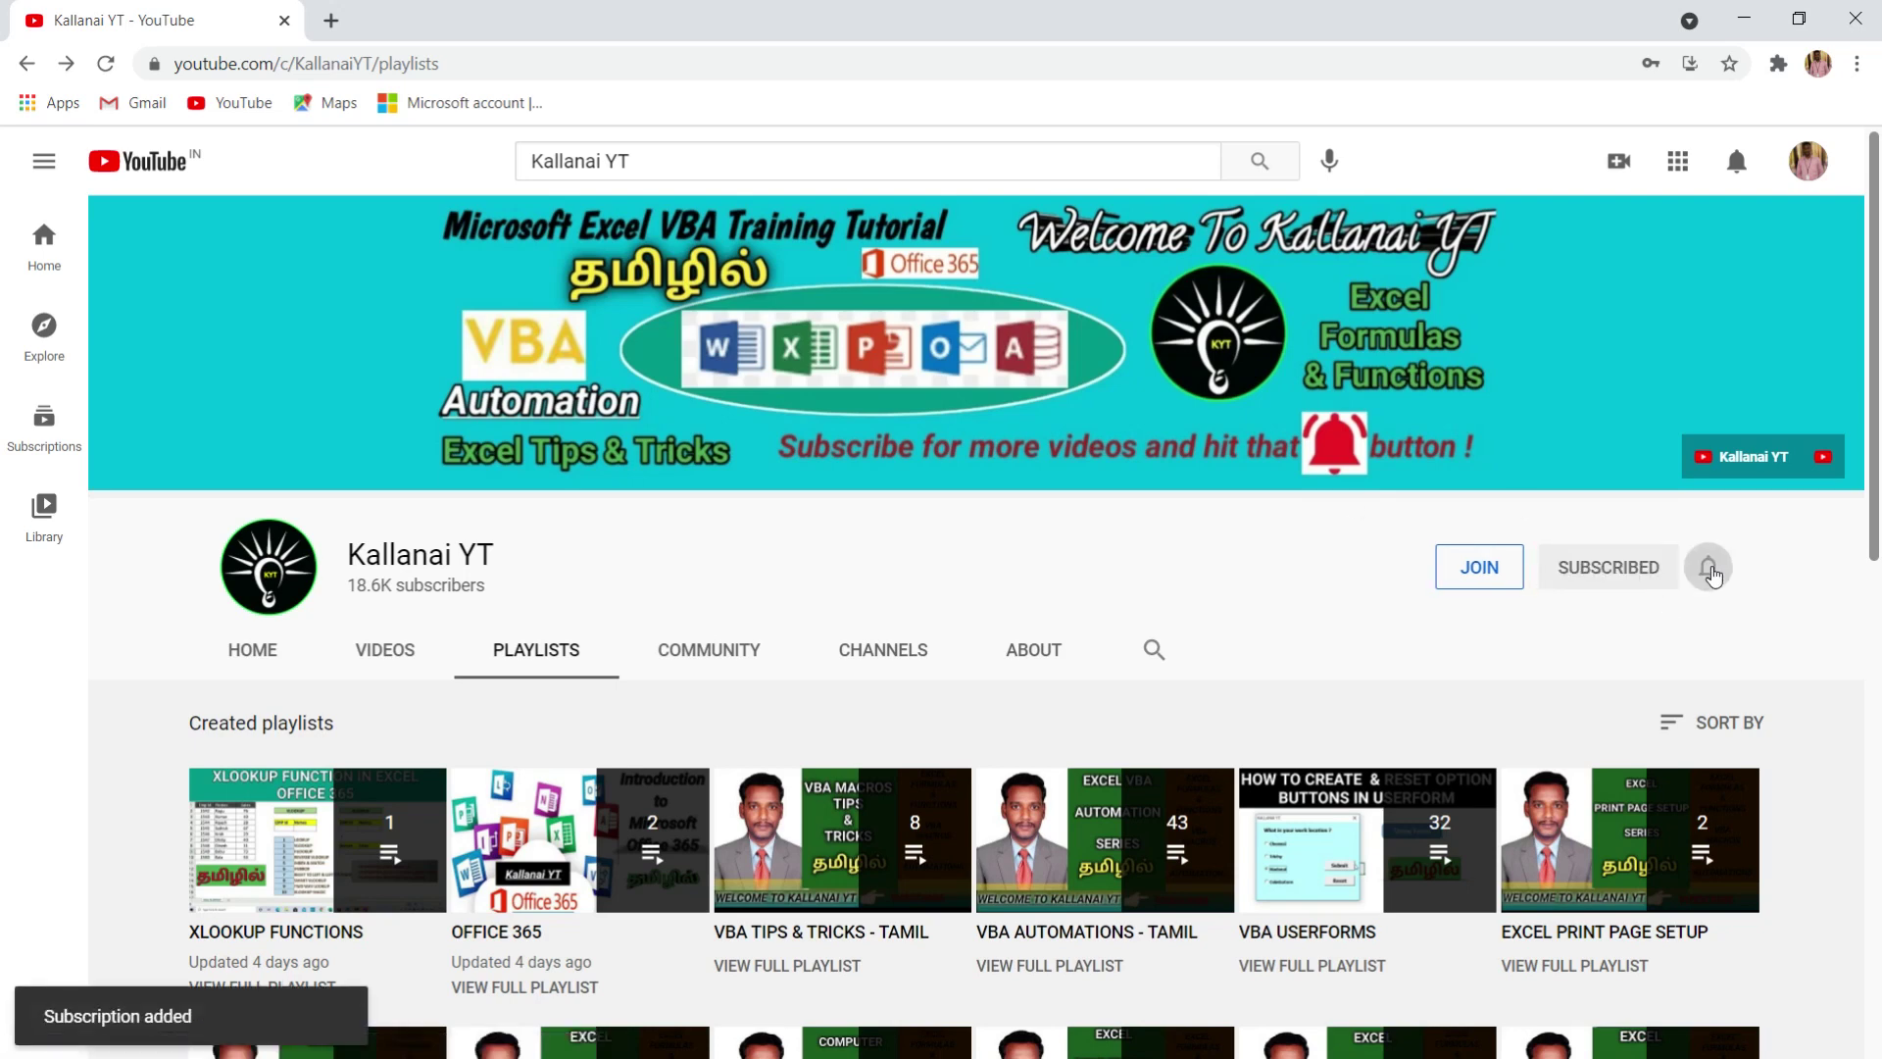
pyautogui.click(1710, 573)
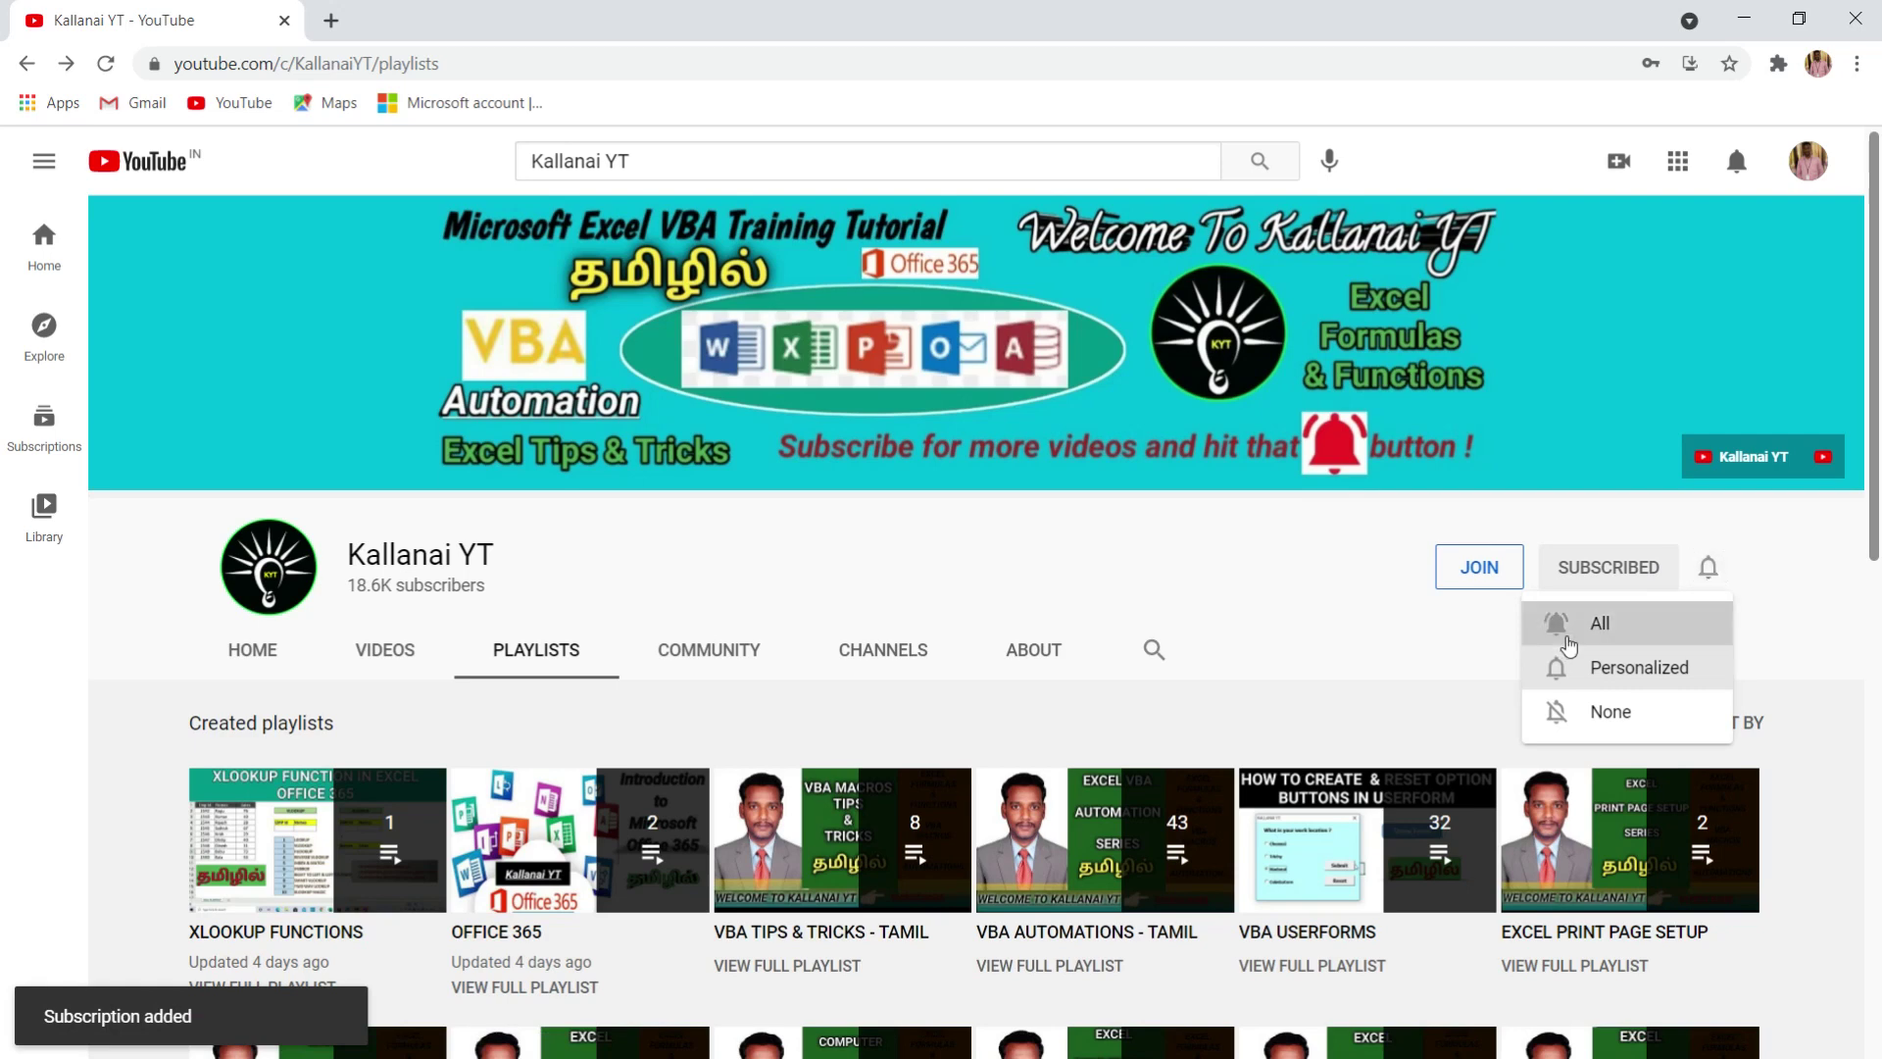
pyautogui.click(1570, 645)
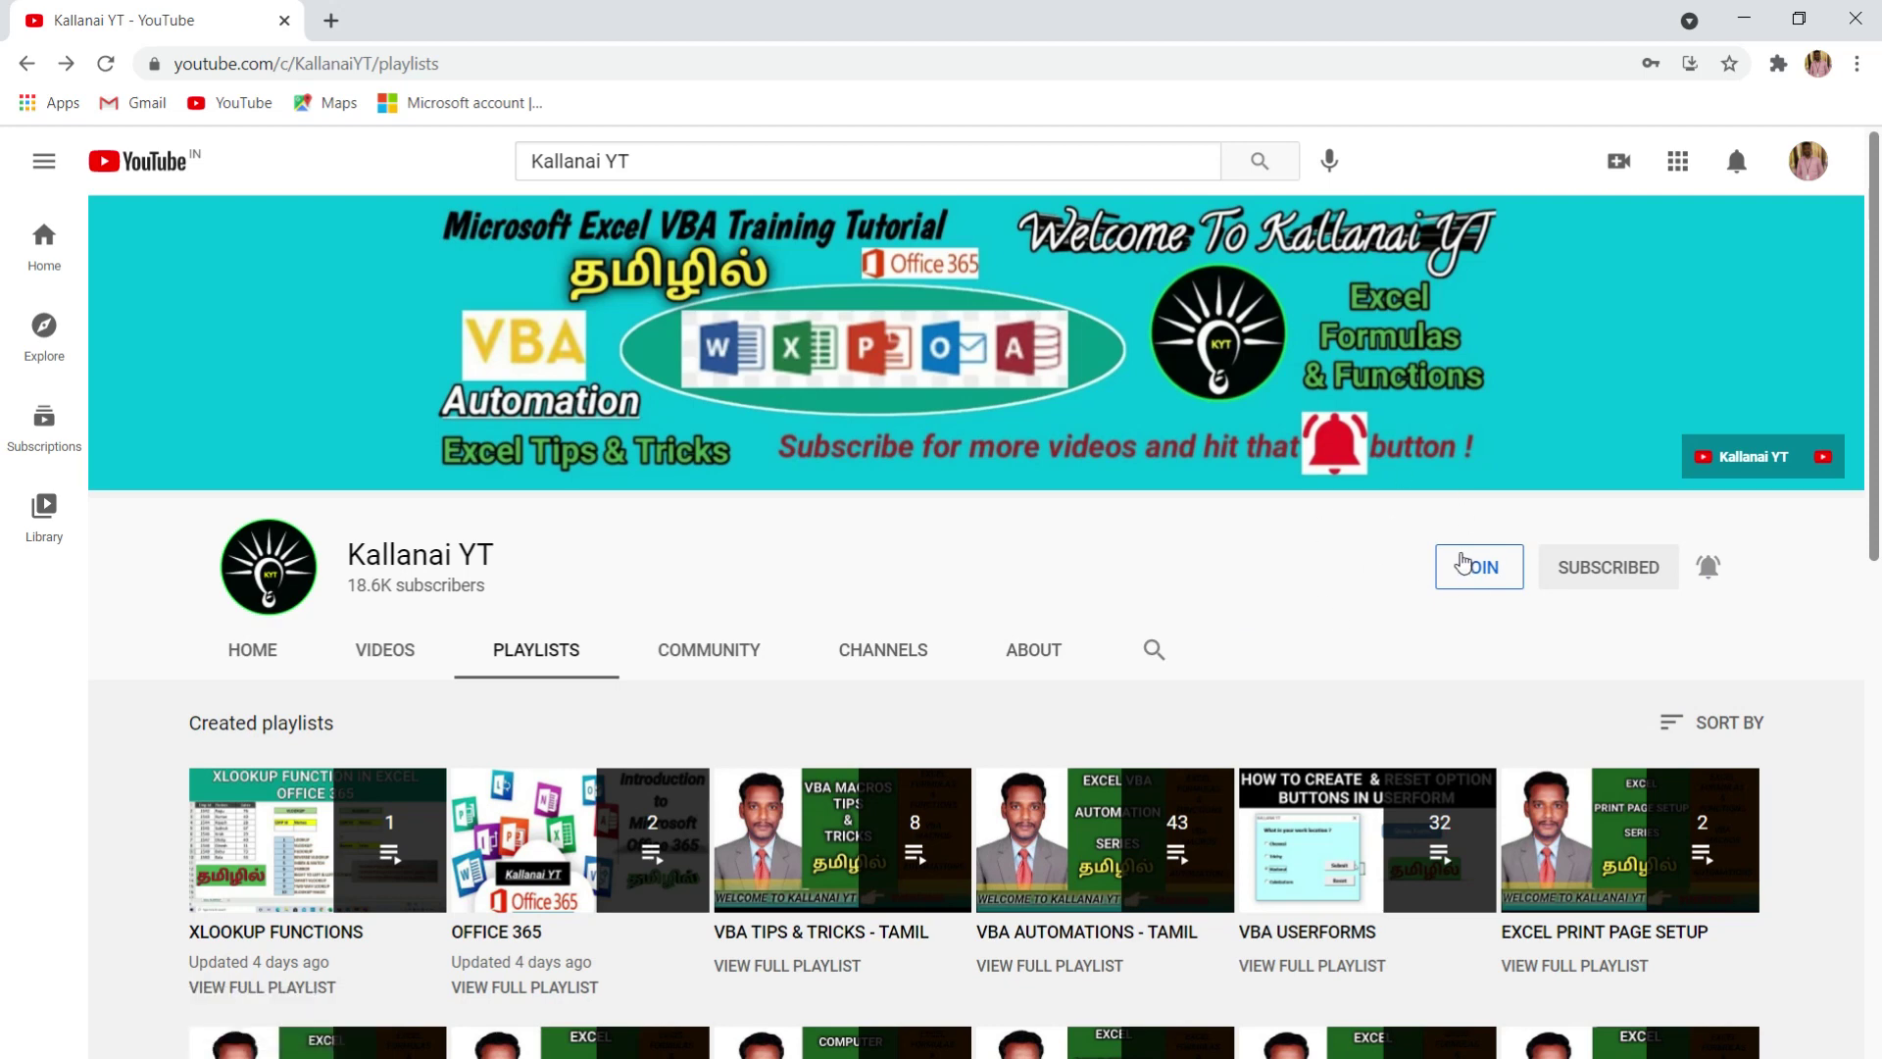
# Step: View the channel's JOIN membership details, close them, and scroll through the playlists
pyautogui.click(1468, 575)
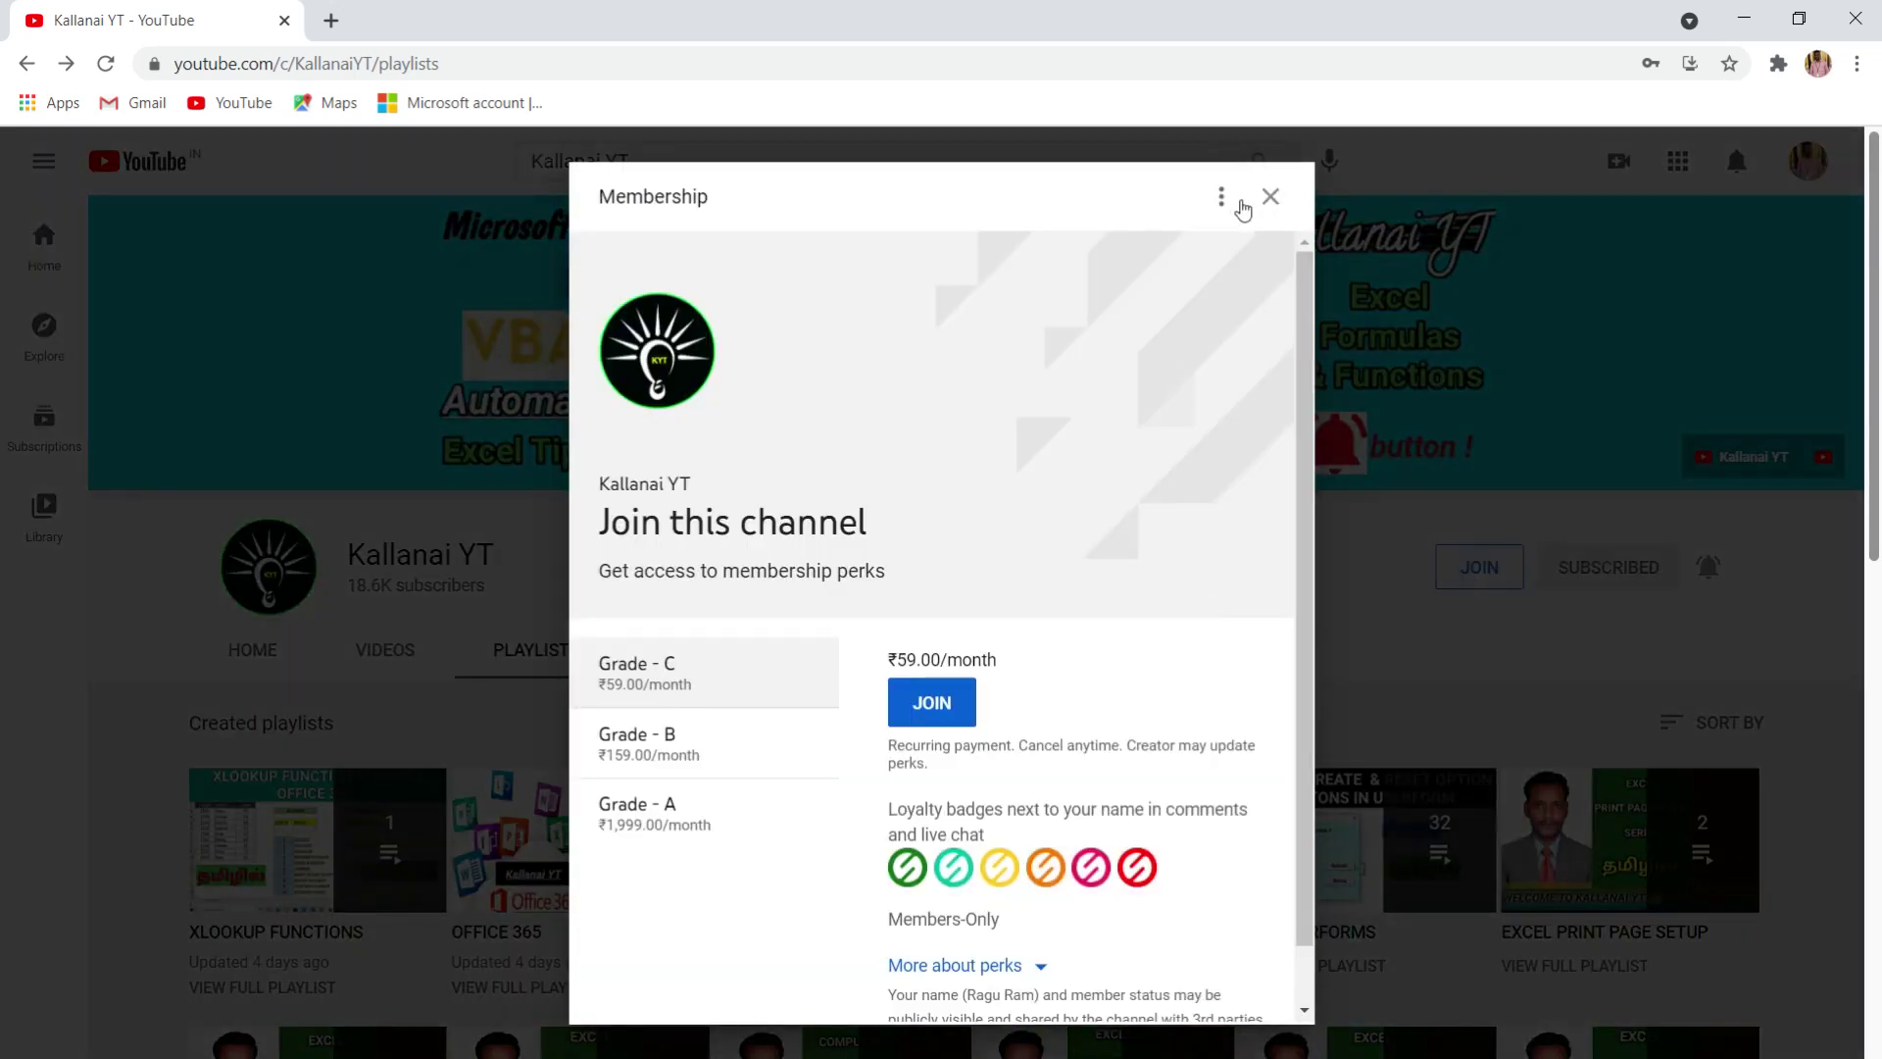
pyautogui.click(1271, 196)
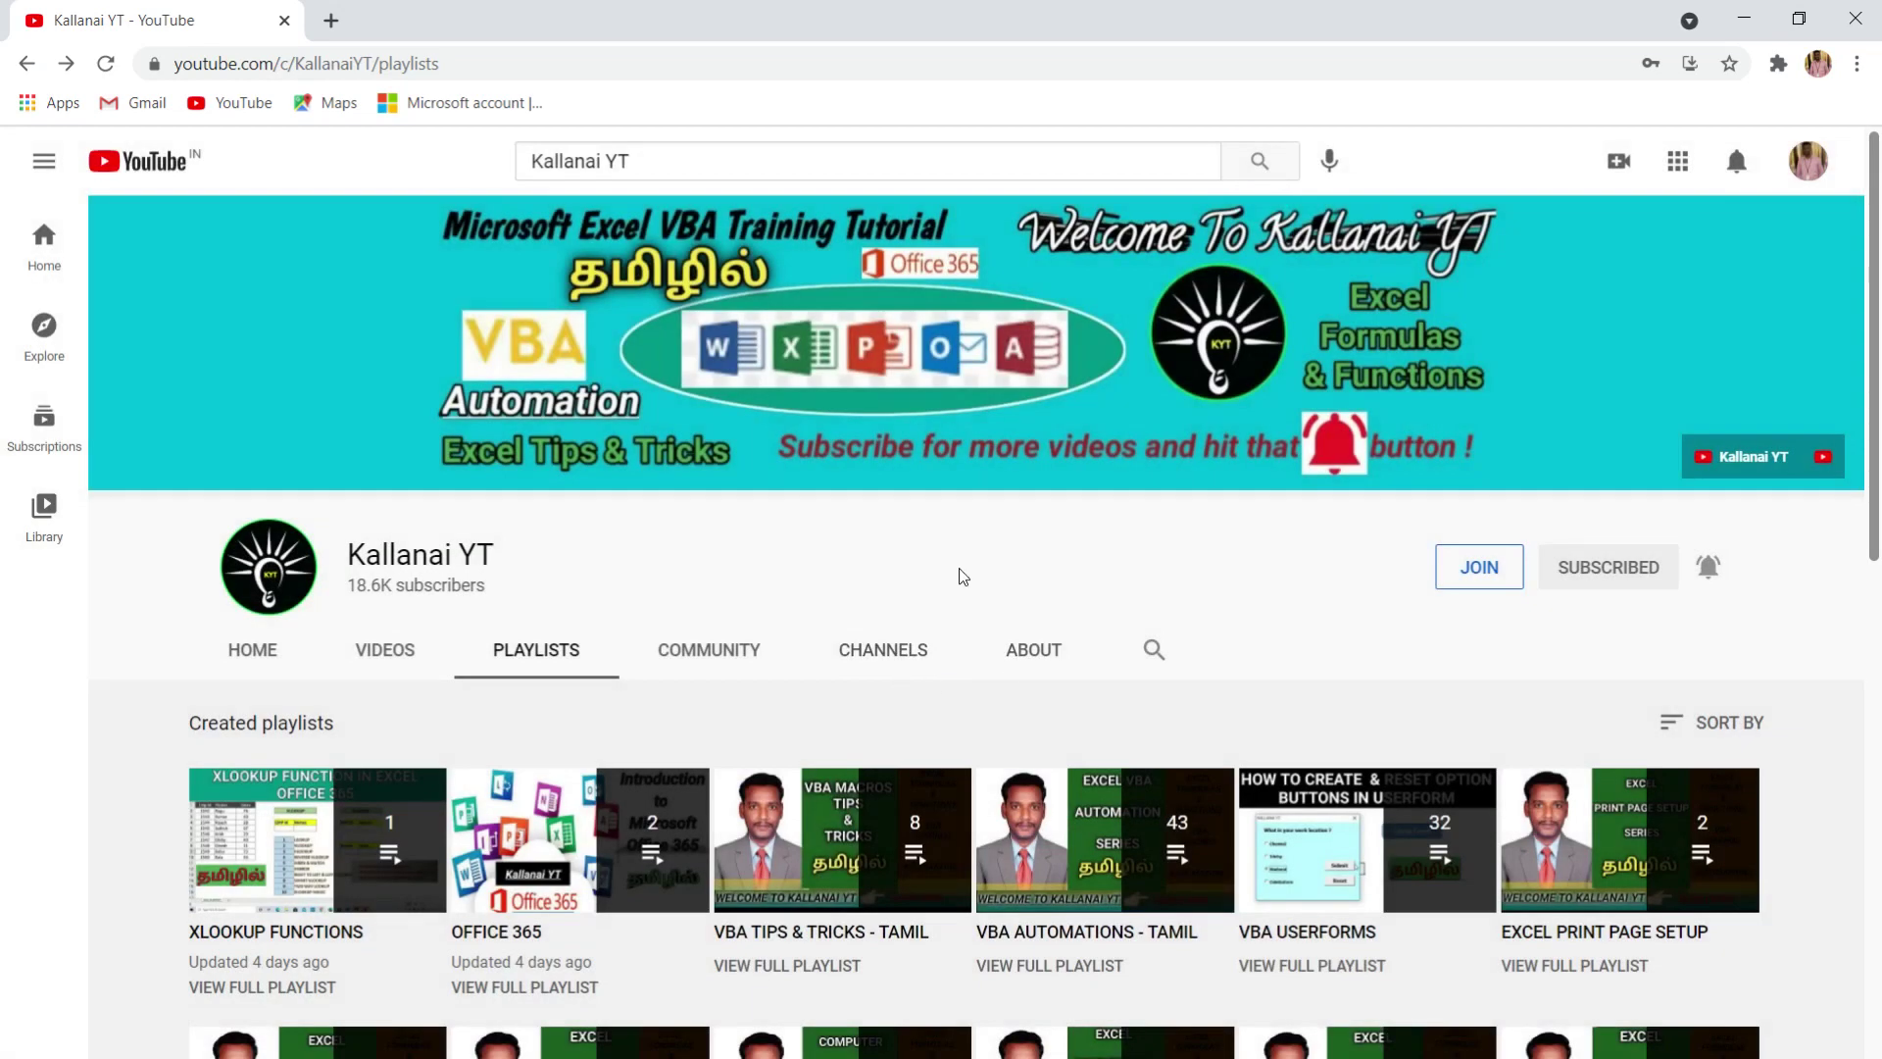
pyautogui.scroll(-3, 964, 577)
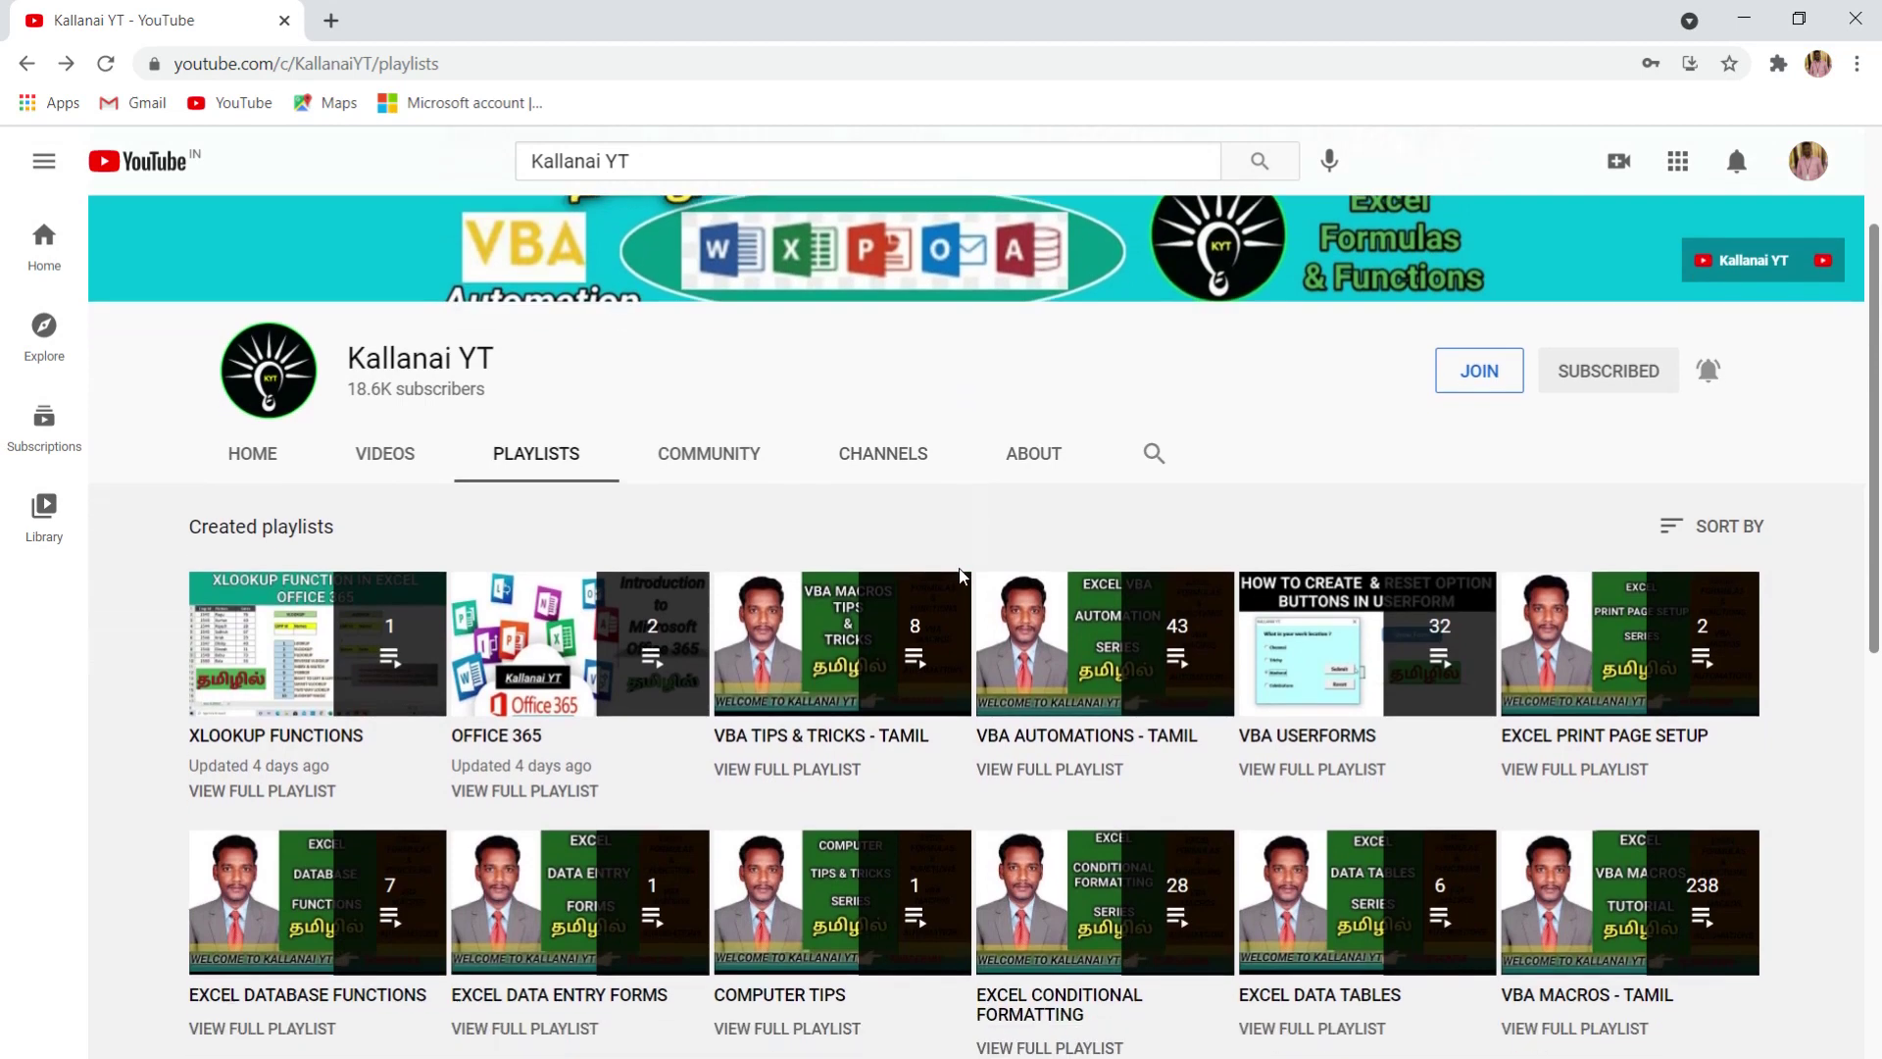
pyautogui.scroll(-2, 961, 579)
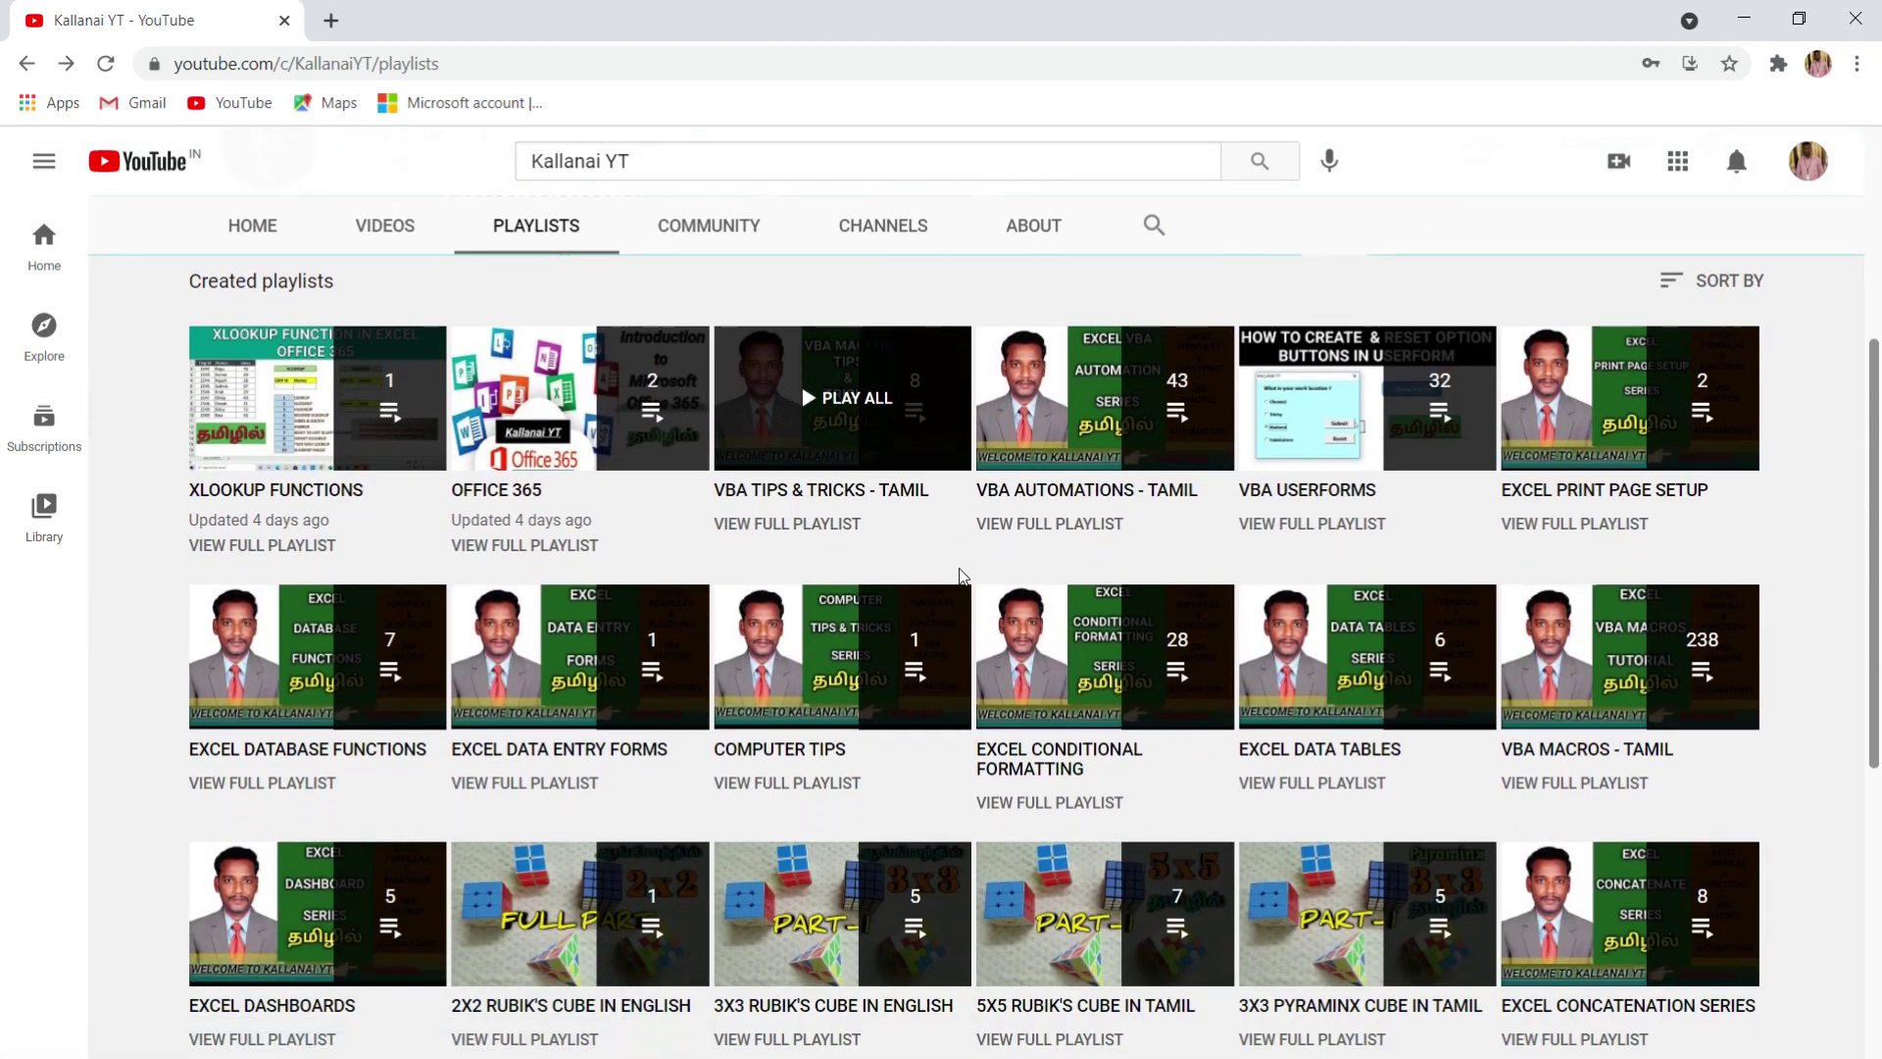
pyautogui.scroll(-2, 961, 576)
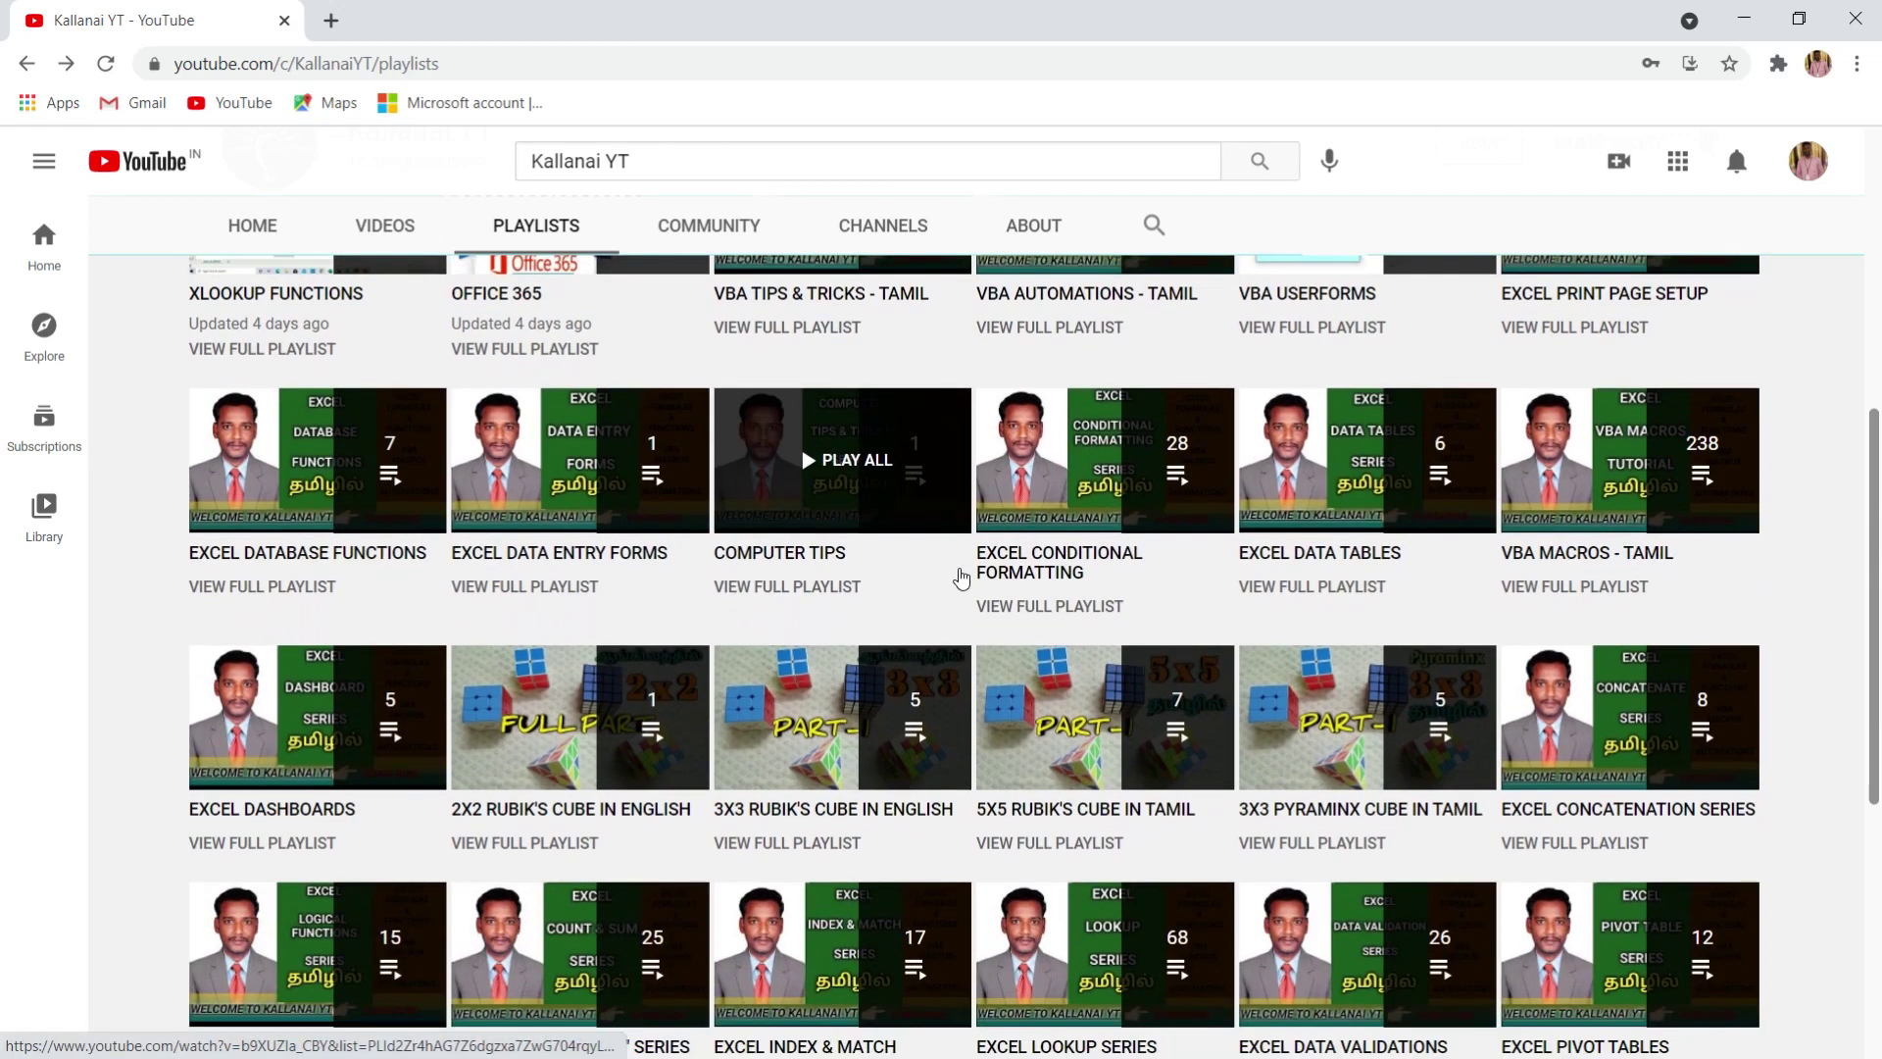
pyautogui.scroll(-1, 961, 578)
pyautogui.scroll(-2, 960, 578)
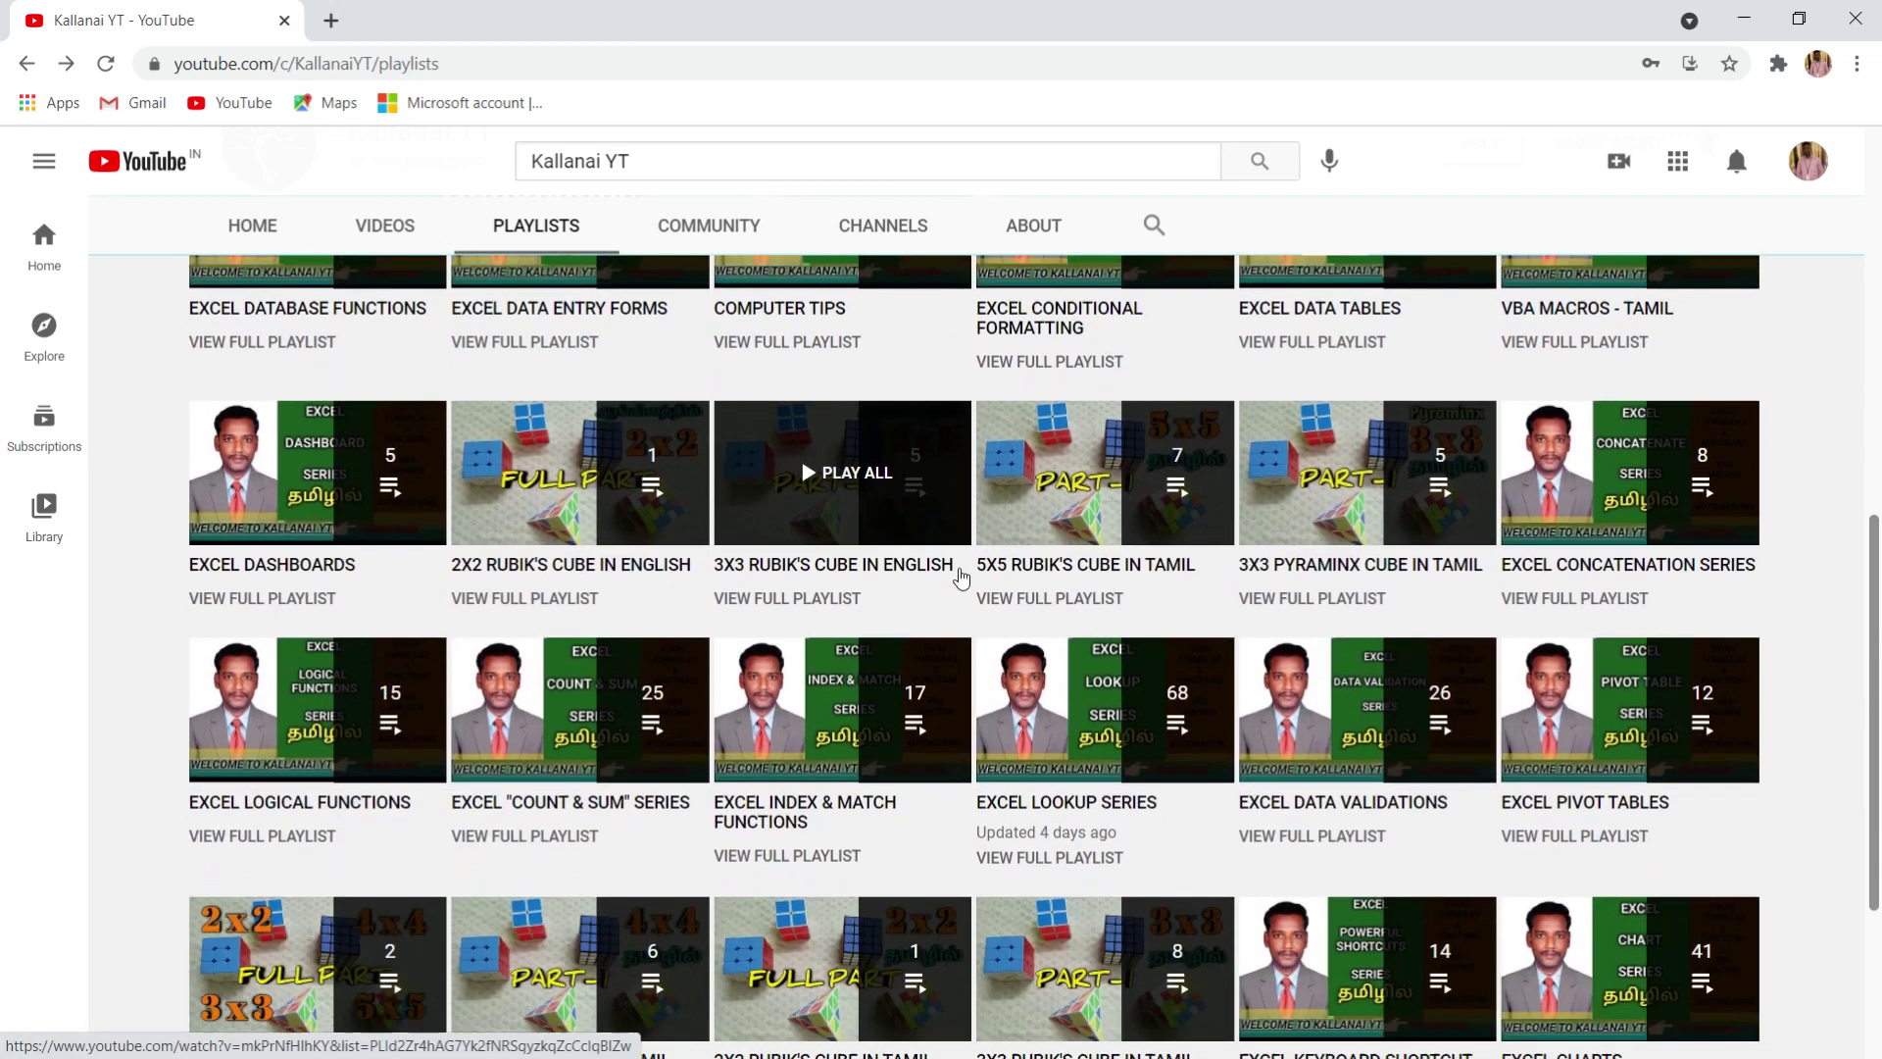
pyautogui.scroll(-1, 961, 579)
pyautogui.scroll(-2, 961, 578)
pyautogui.scroll(2, 961, 577)
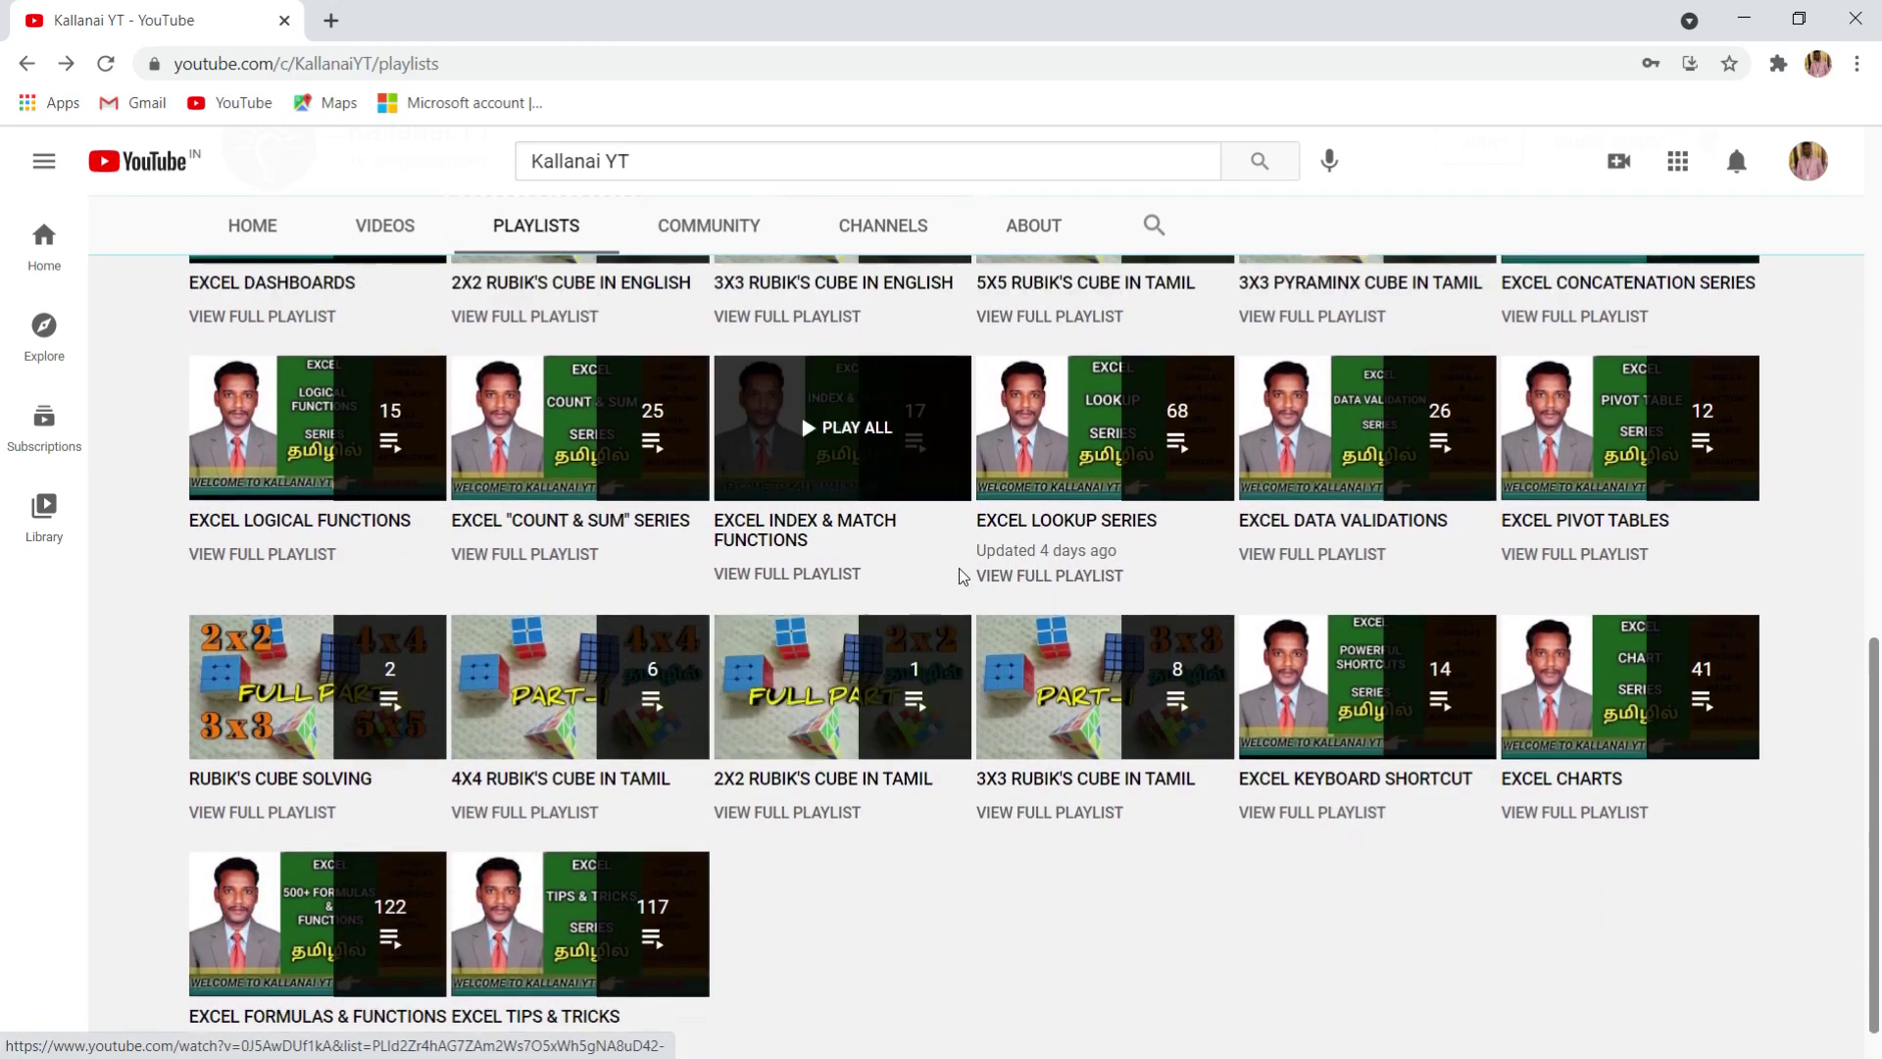
pyautogui.scroll(3, 961, 576)
pyautogui.scroll(7, 960, 576)
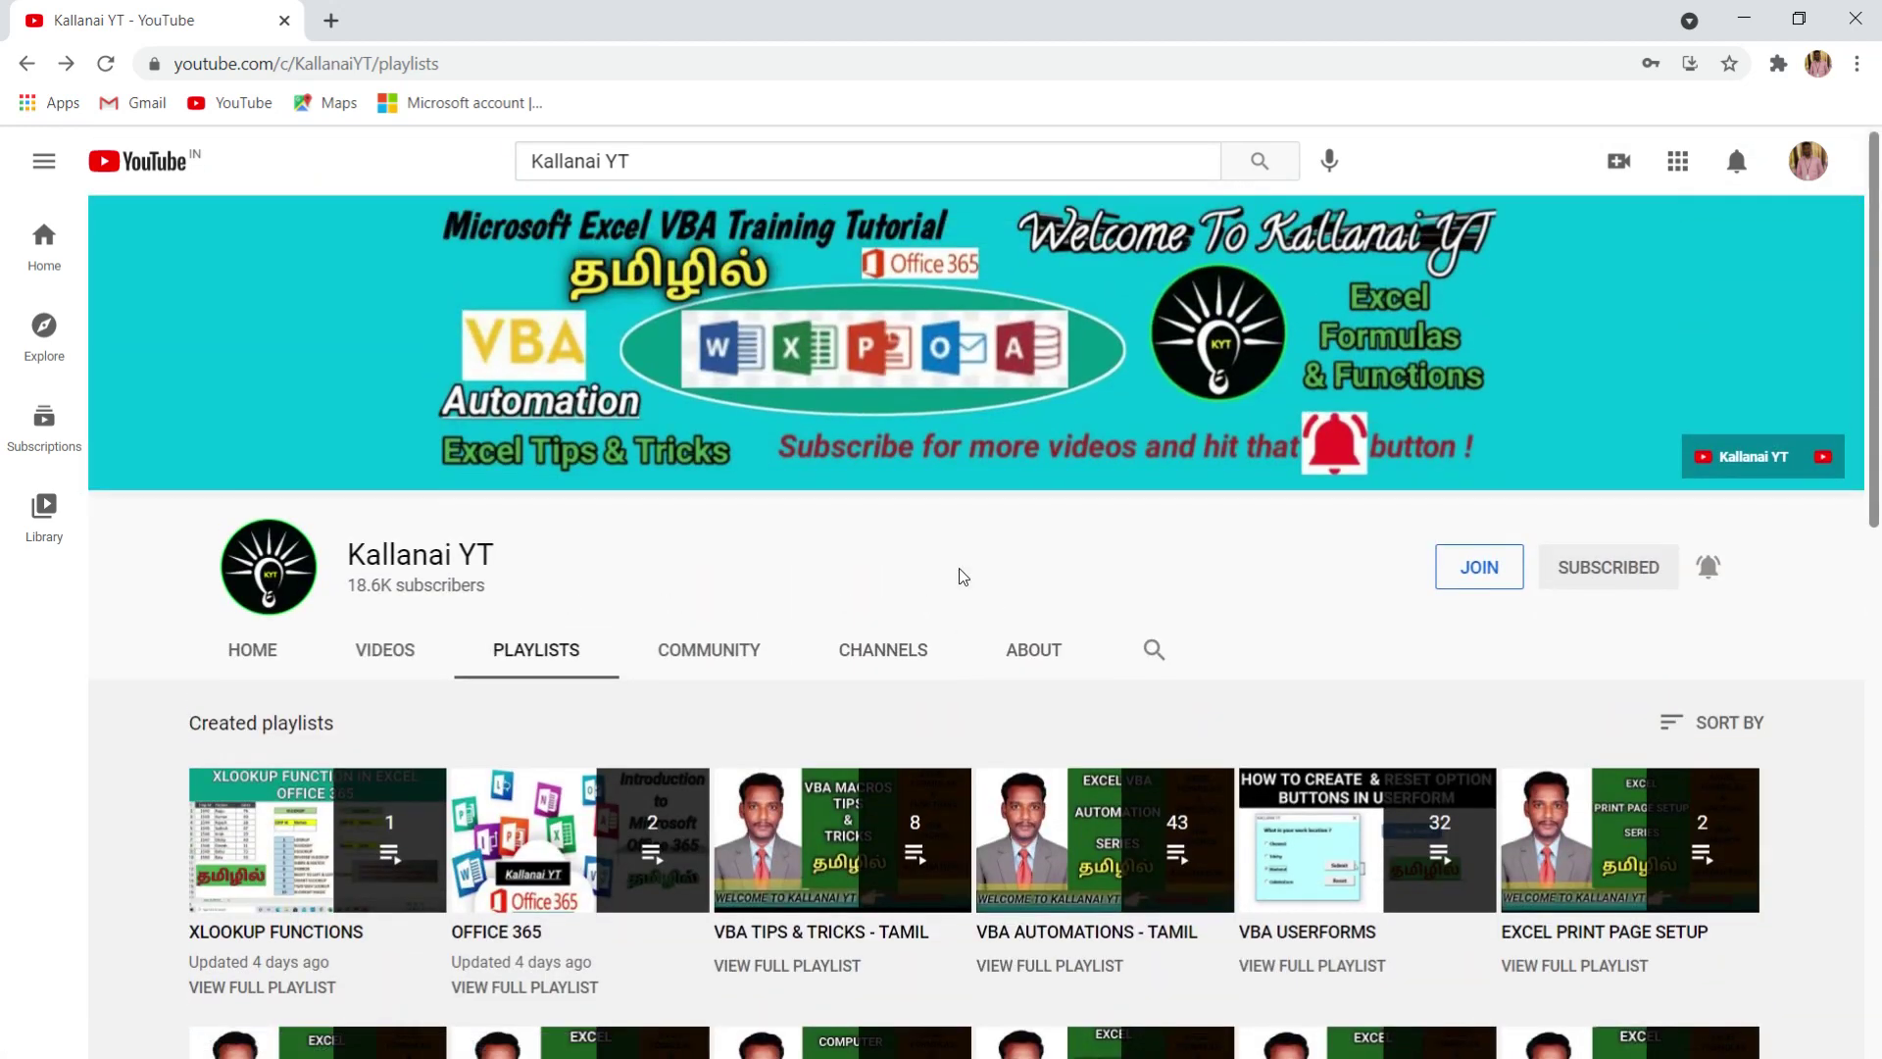
pyautogui.scroll(-1, 964, 577)
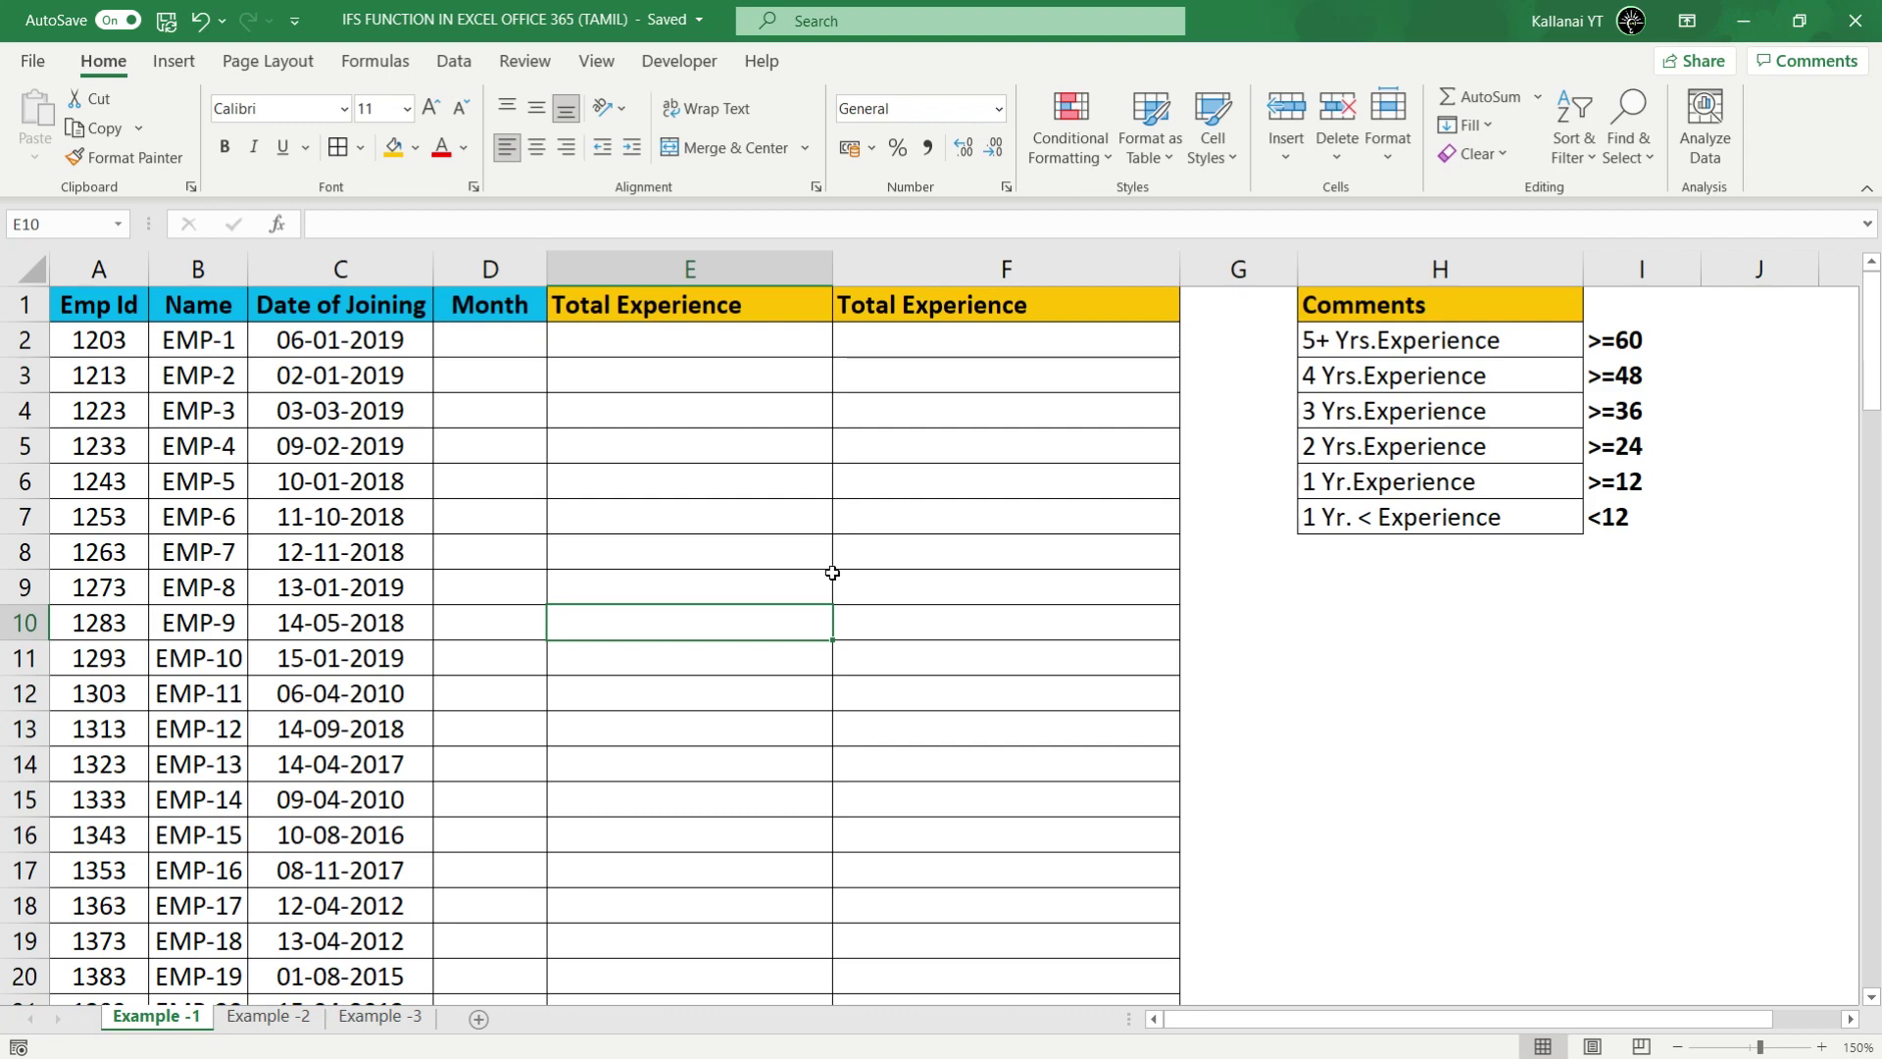
# Step: Switch to the Excel workbook and select the joining date in C2 and Month cells D2:D3
pyautogui.click(1299, 623)
pyautogui.click(365, 345)
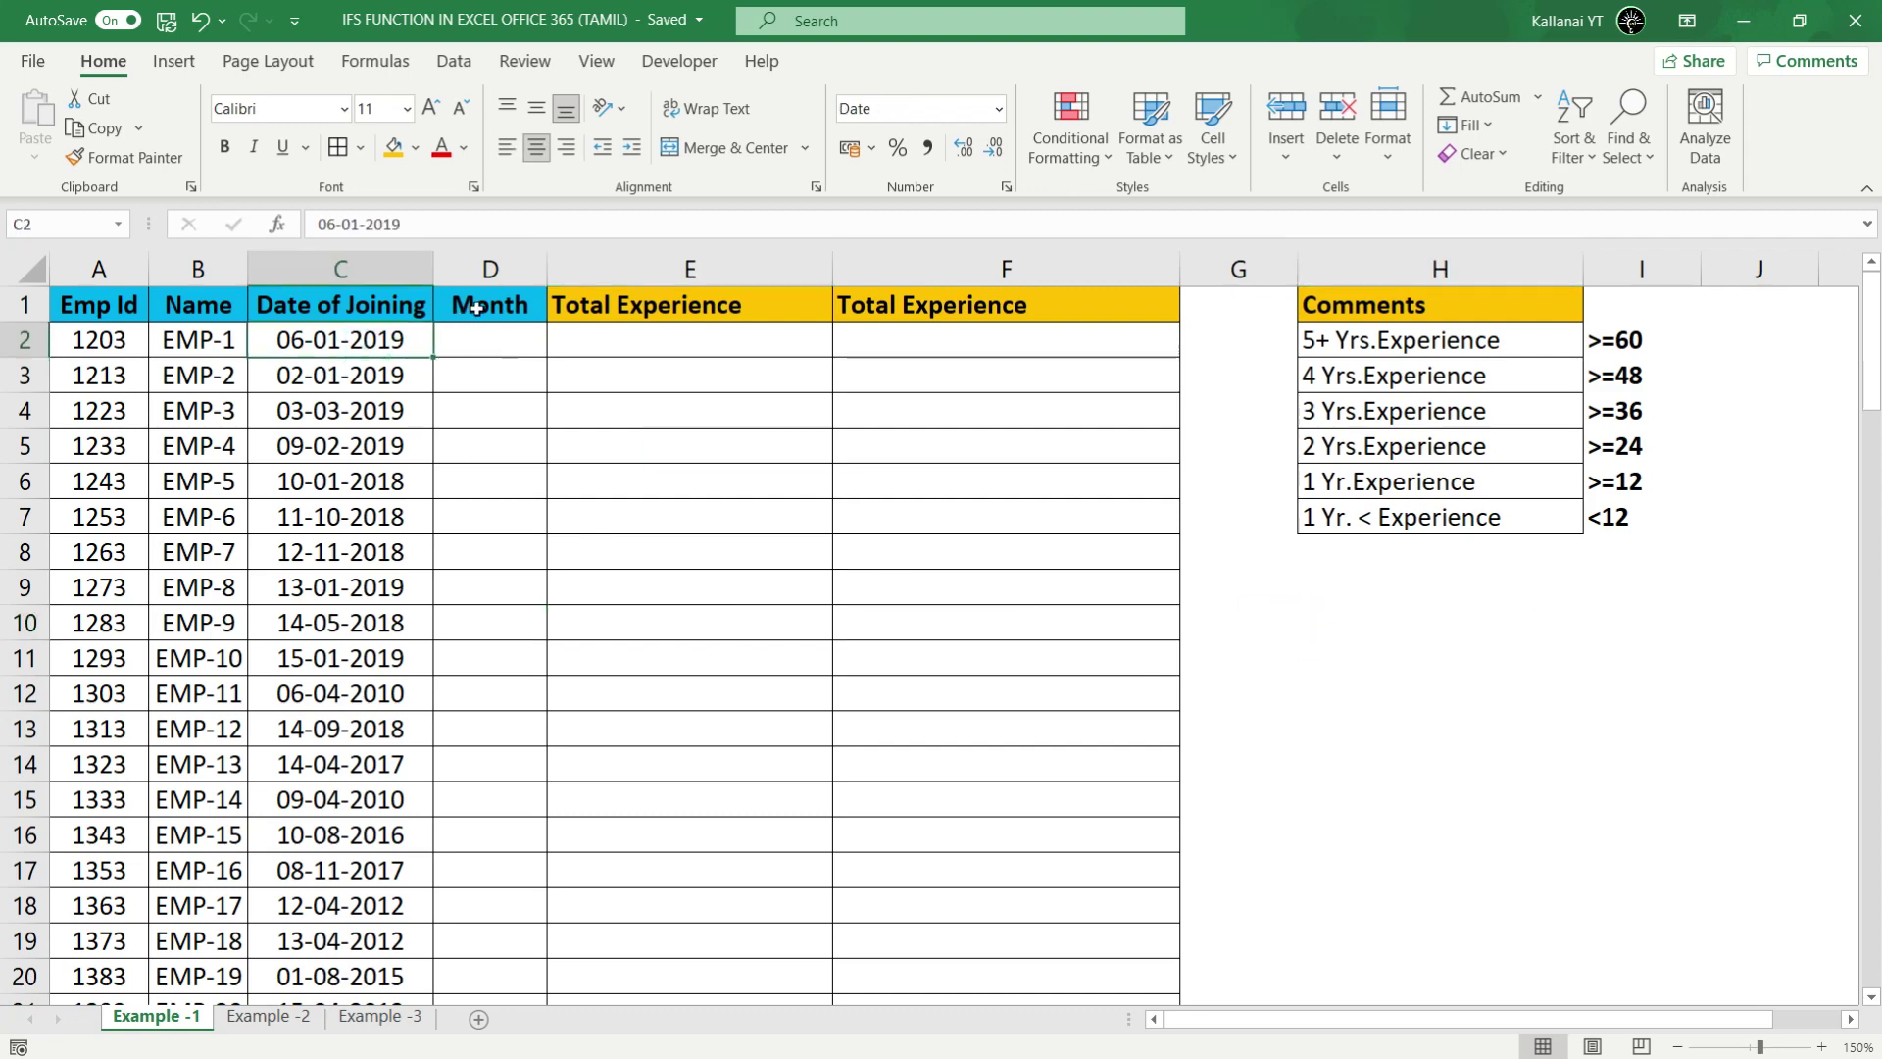
pyautogui.moveTo(491, 341); pyautogui.dragTo(503, 363)
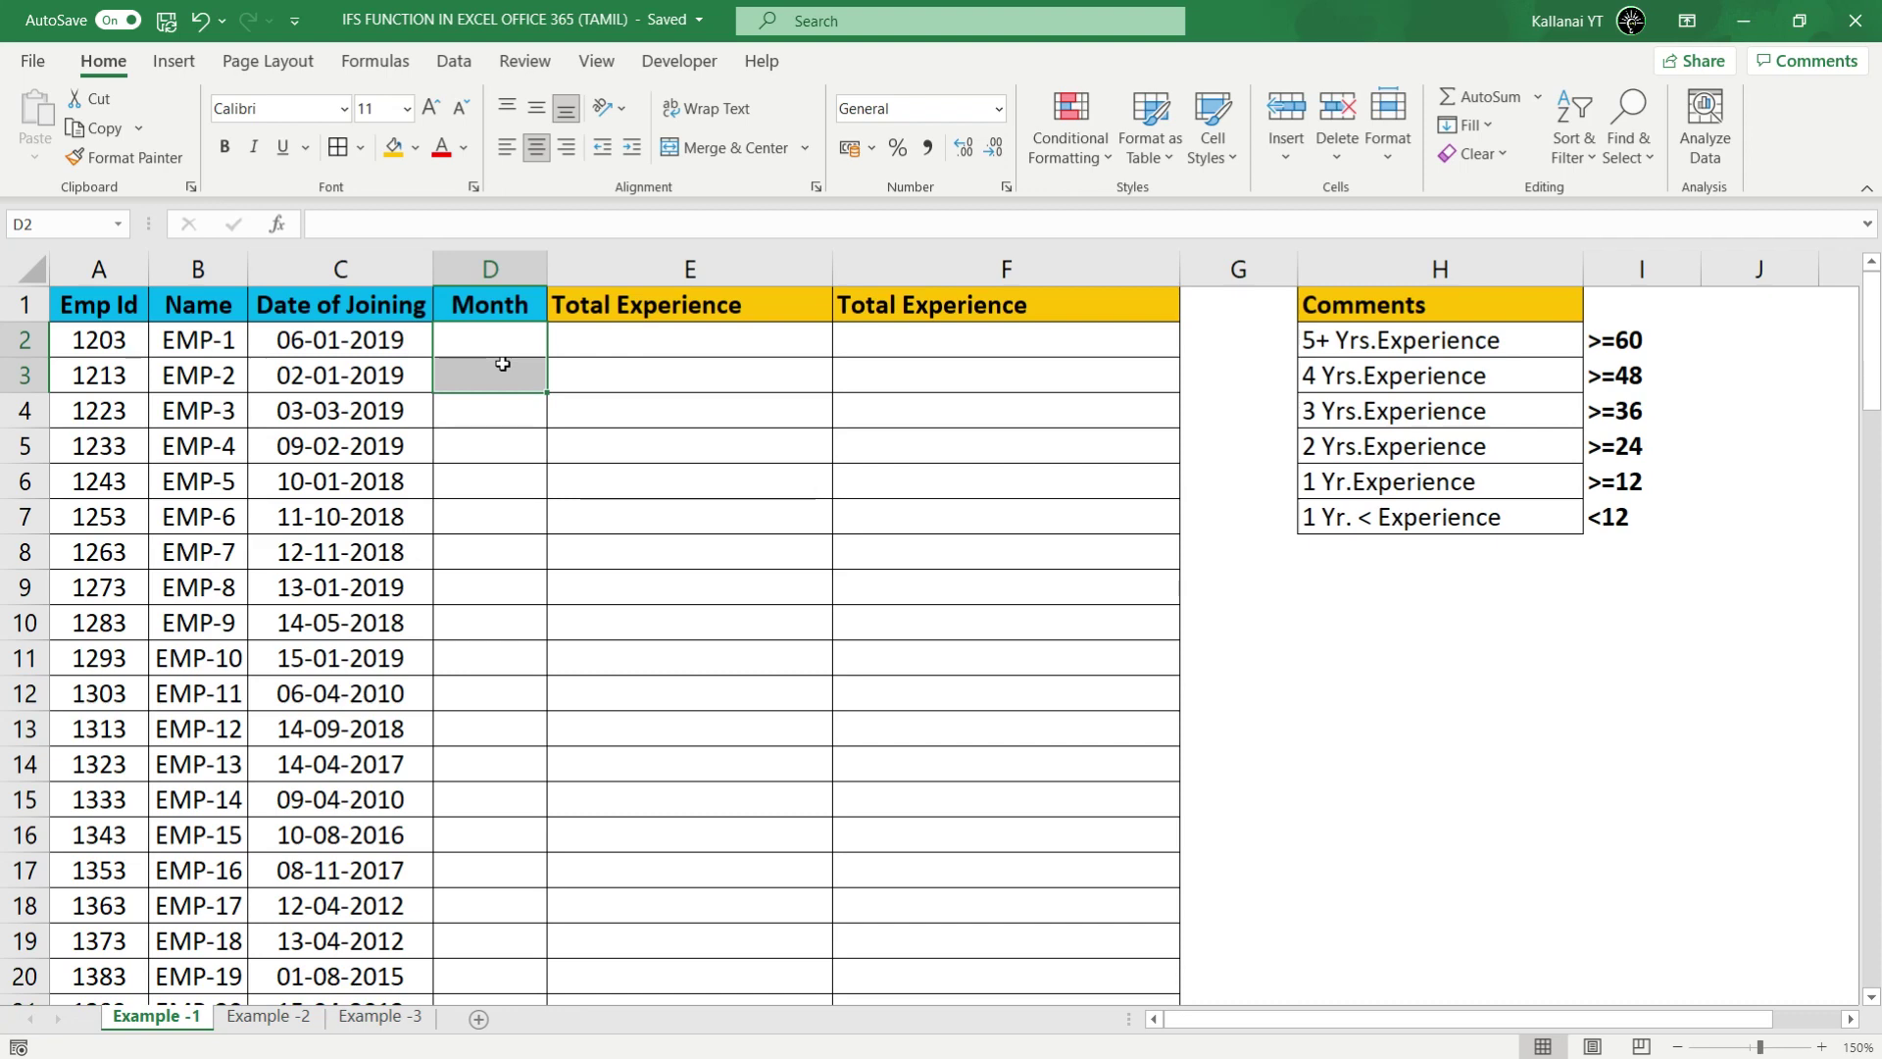
pyautogui.click(605, 508)
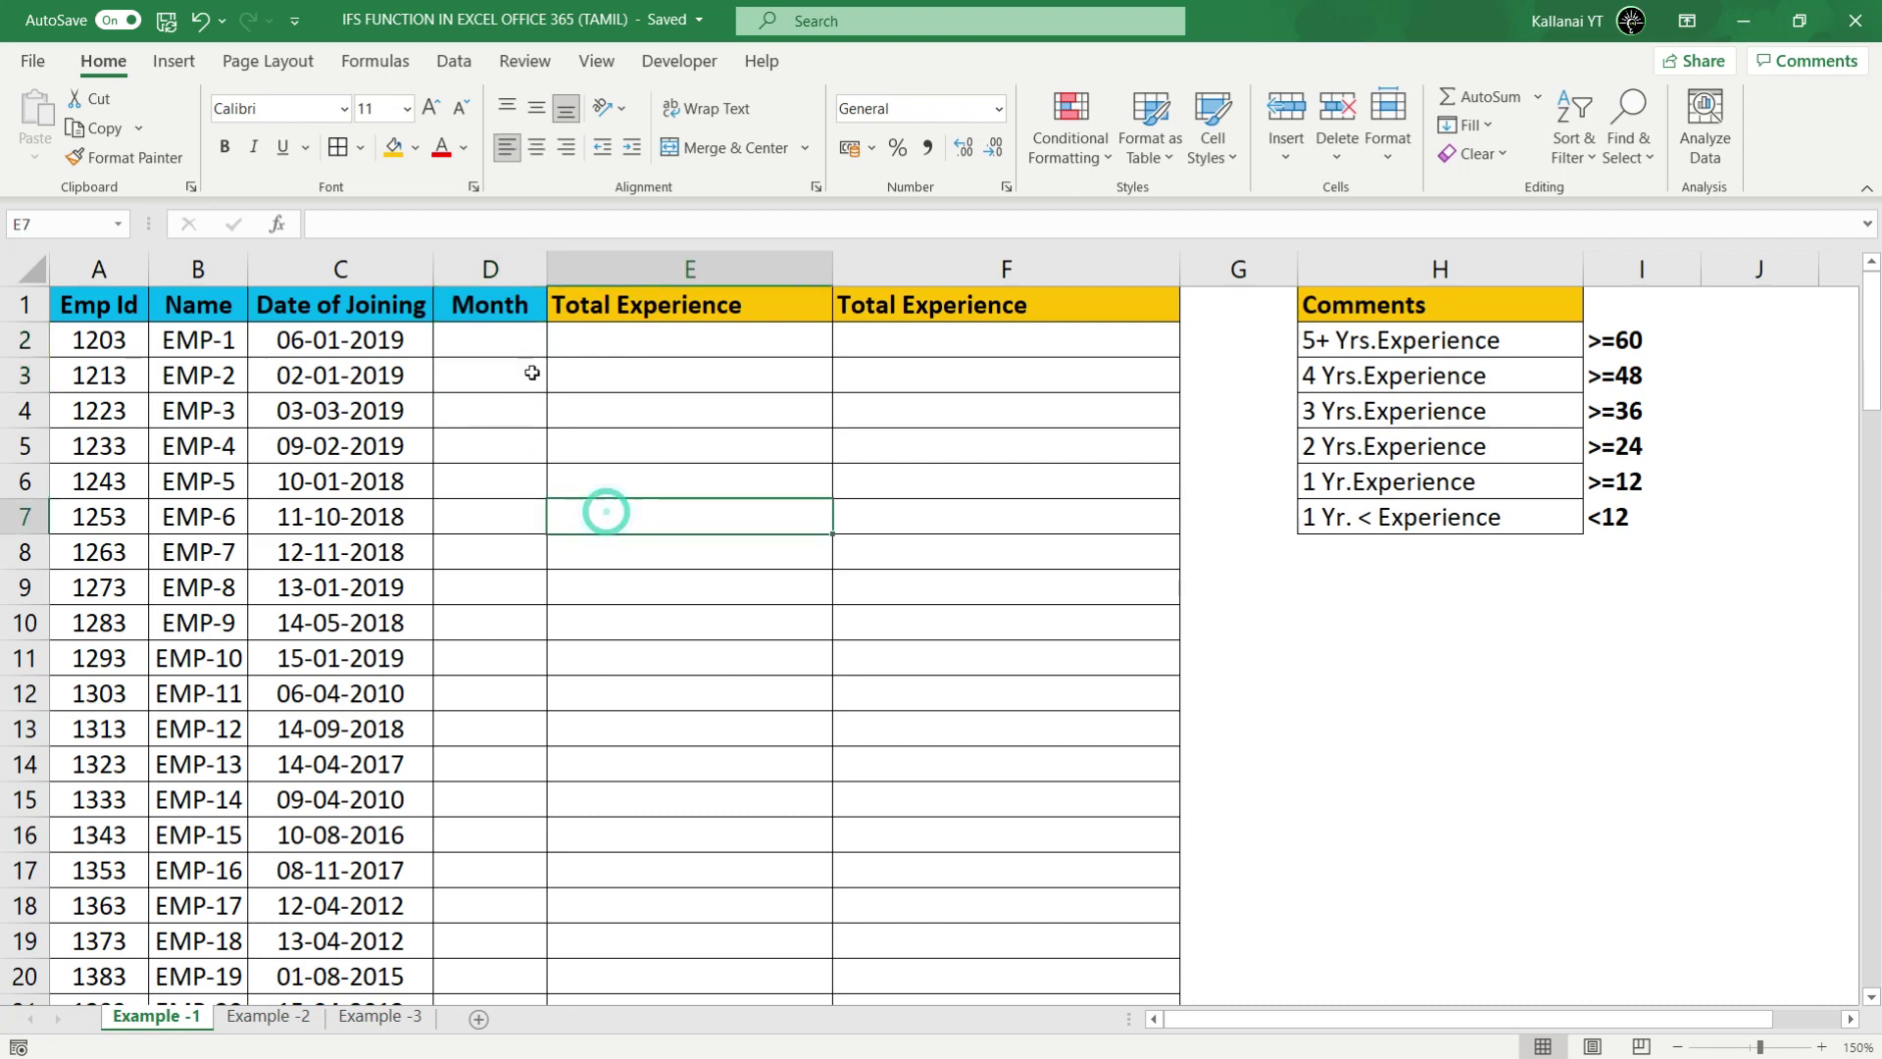
pyautogui.click(526, 370)
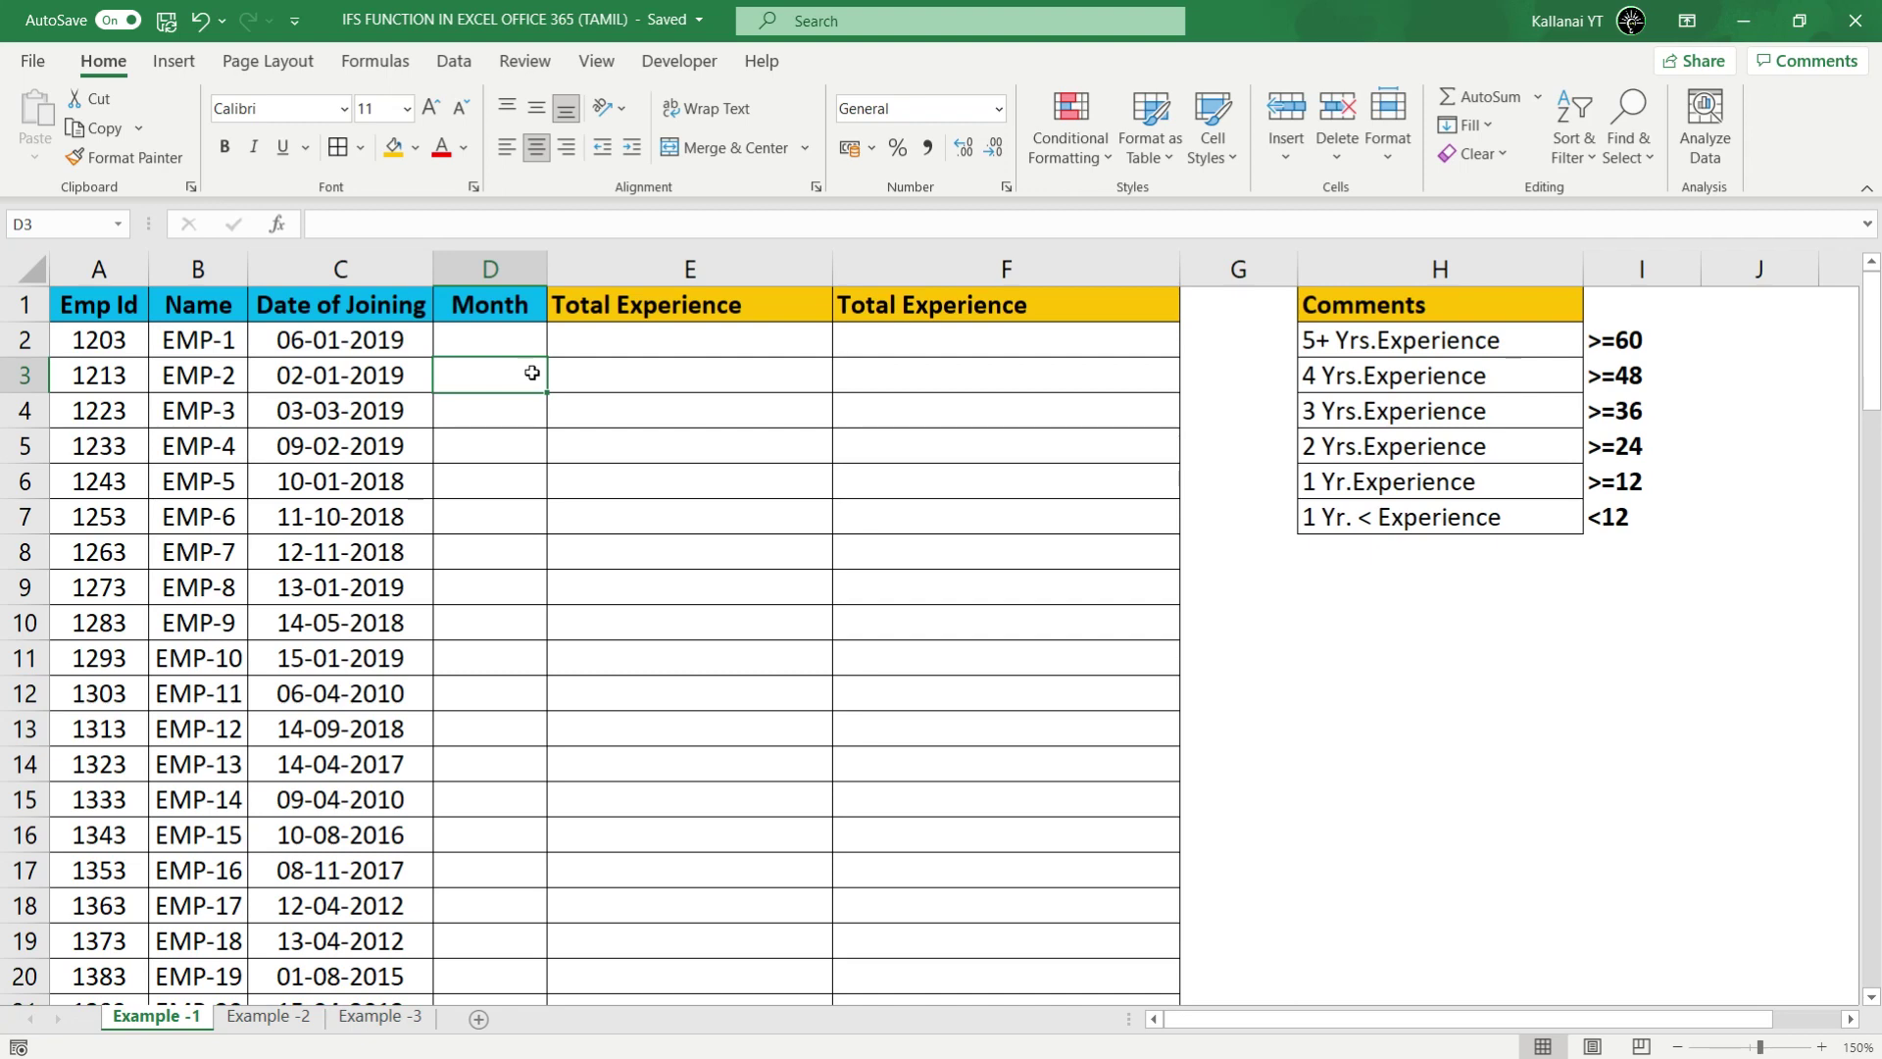
pyautogui.click(403, 557)
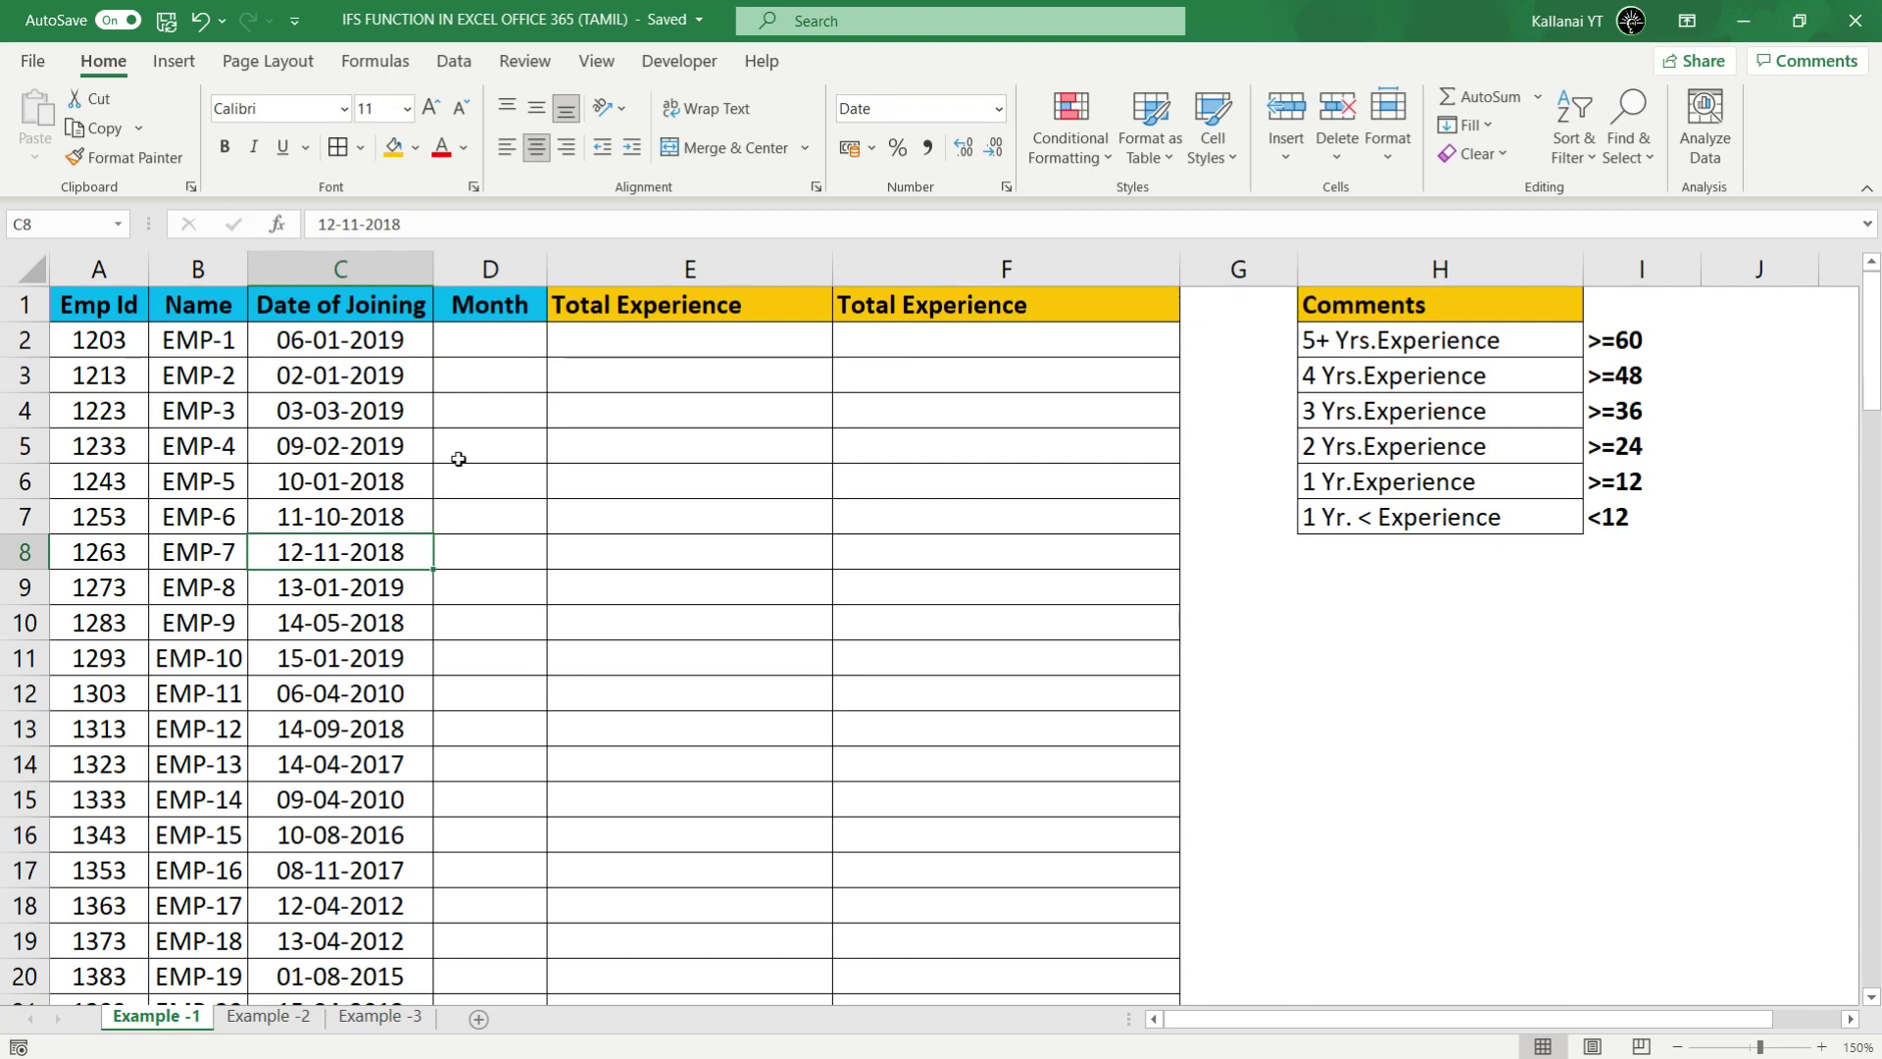
pyautogui.click(583, 392)
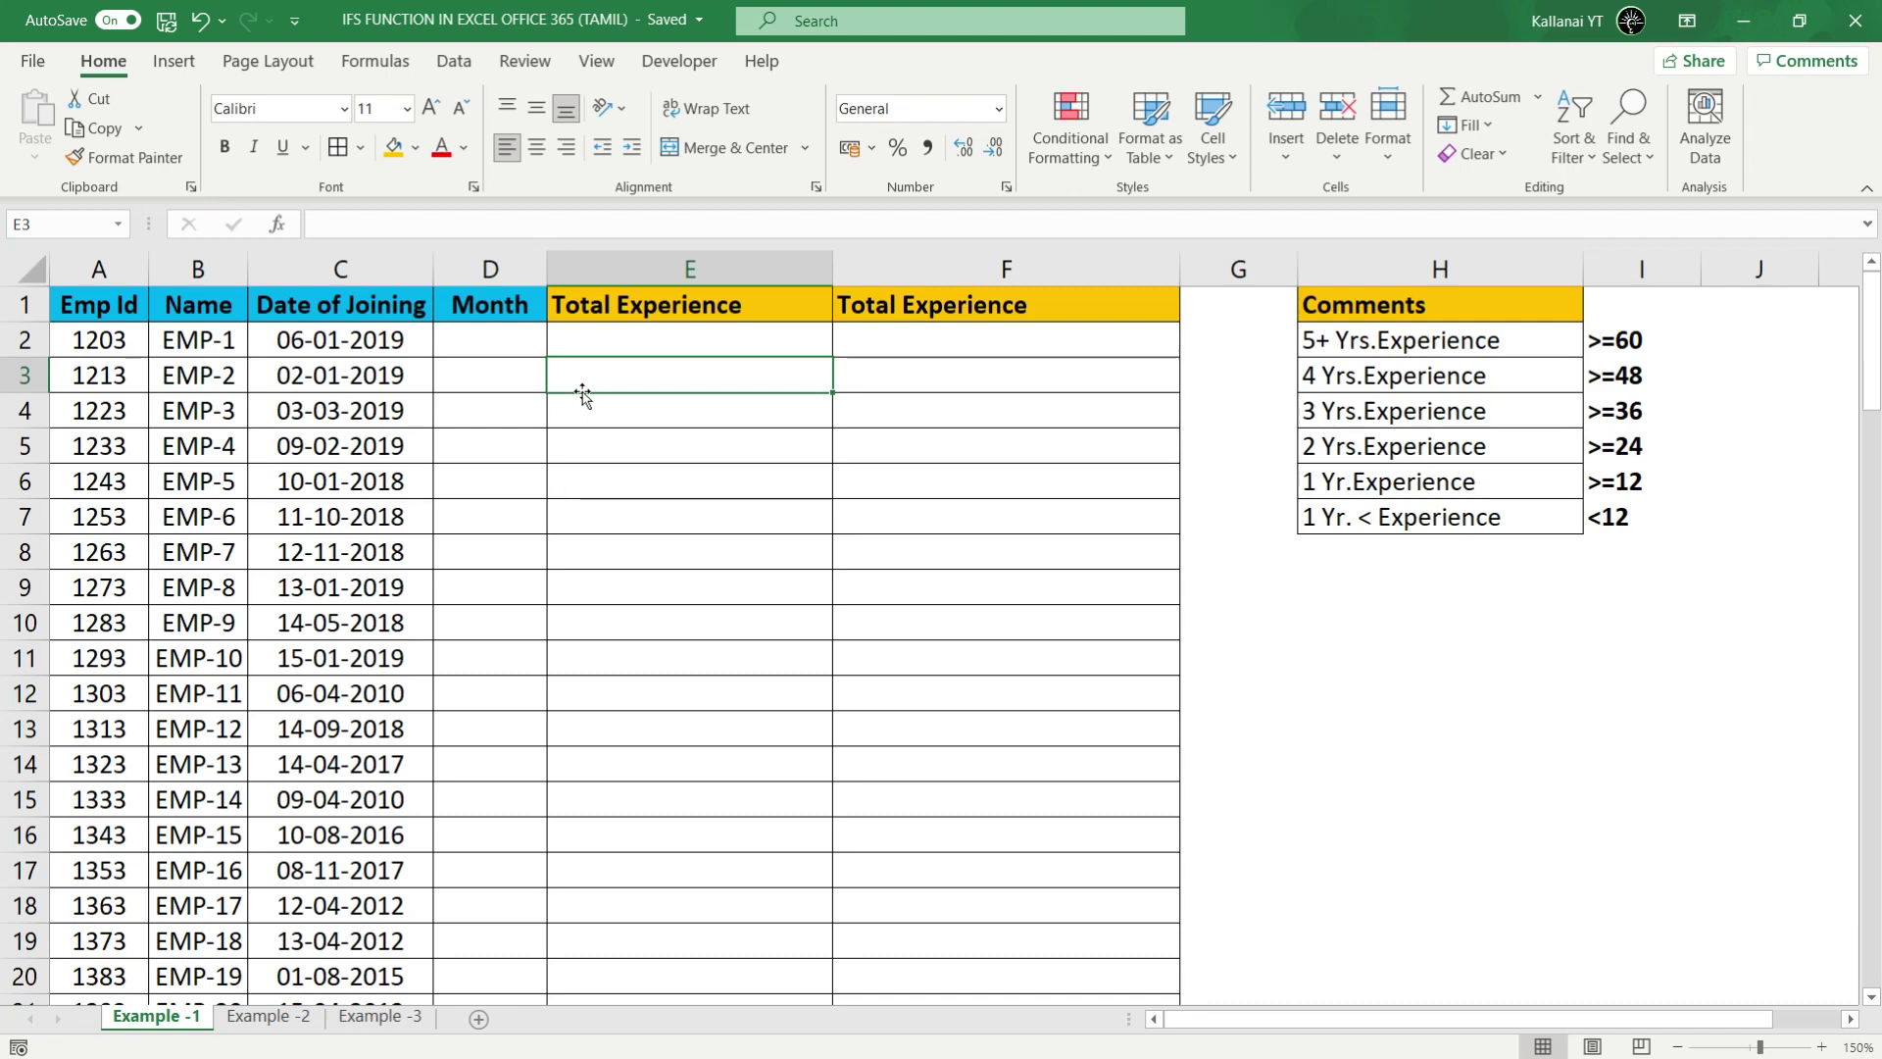
pyautogui.click(619, 344)
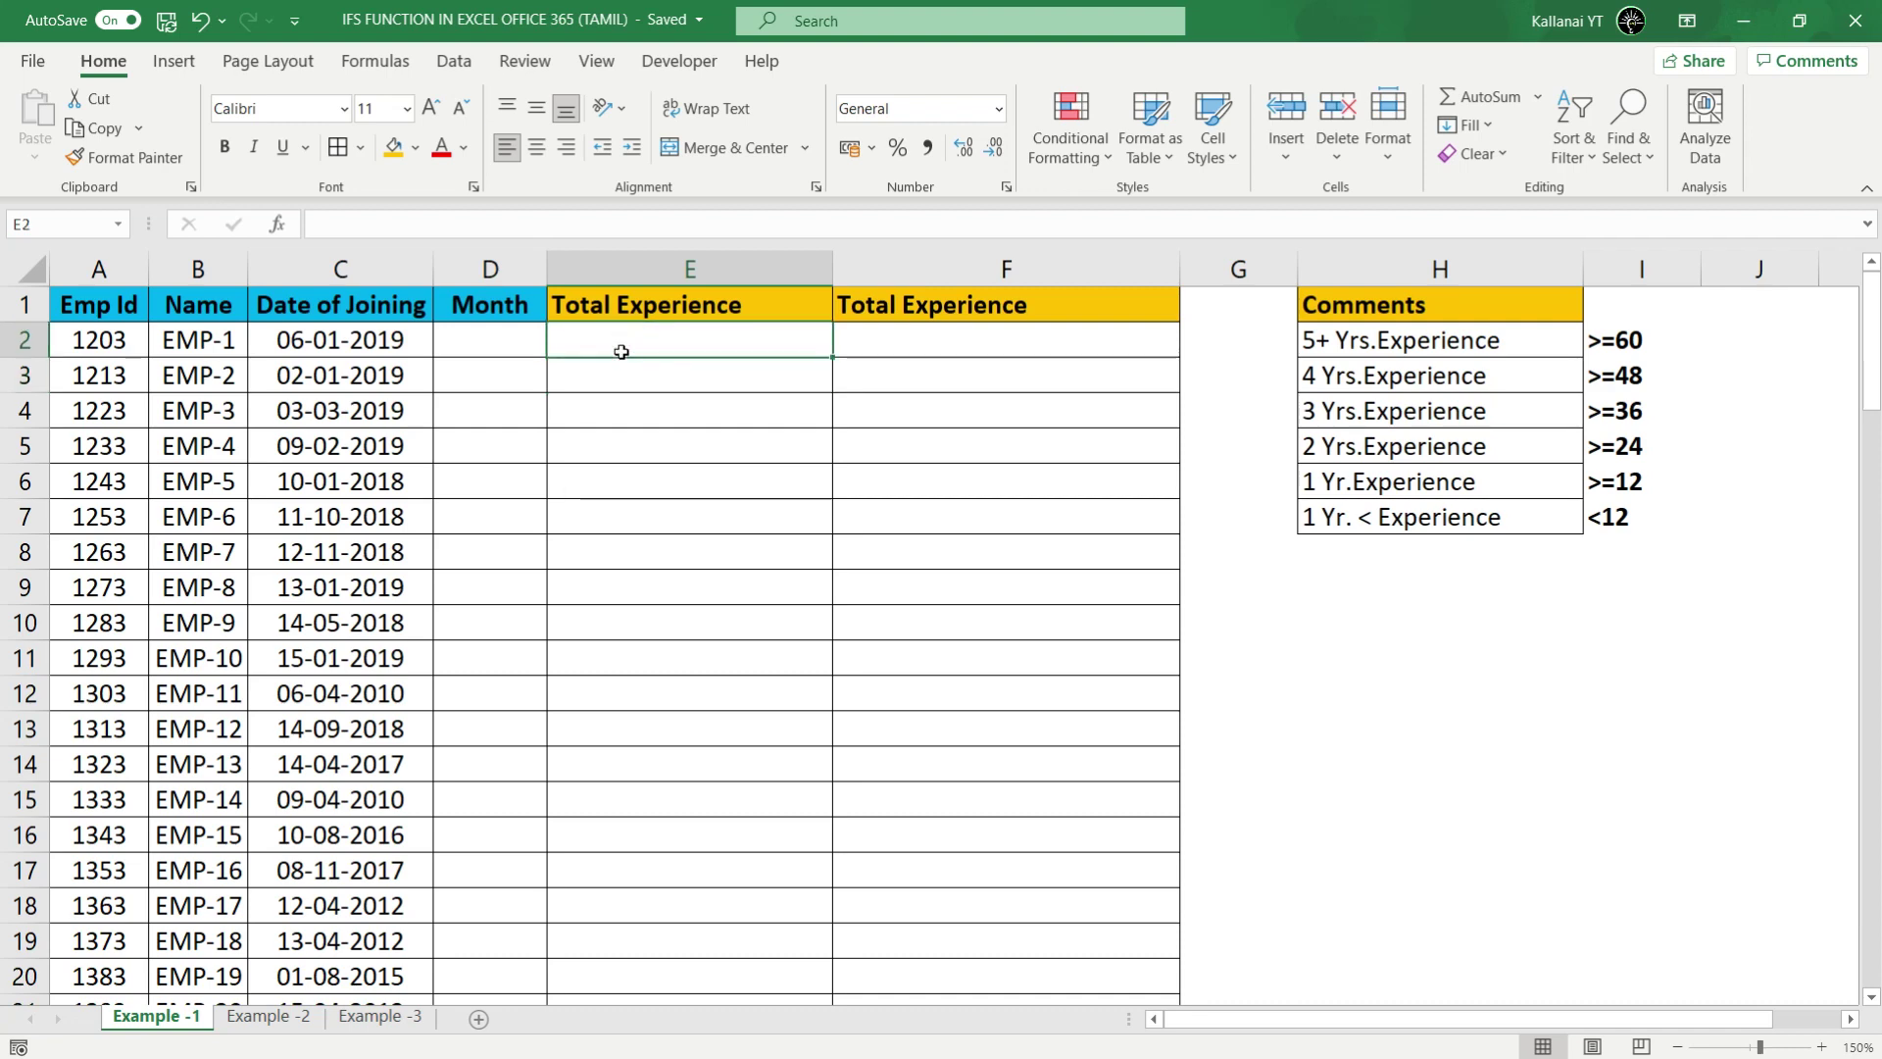
pyautogui.click(621, 416)
pyautogui.click(701, 459)
pyautogui.click(637, 397)
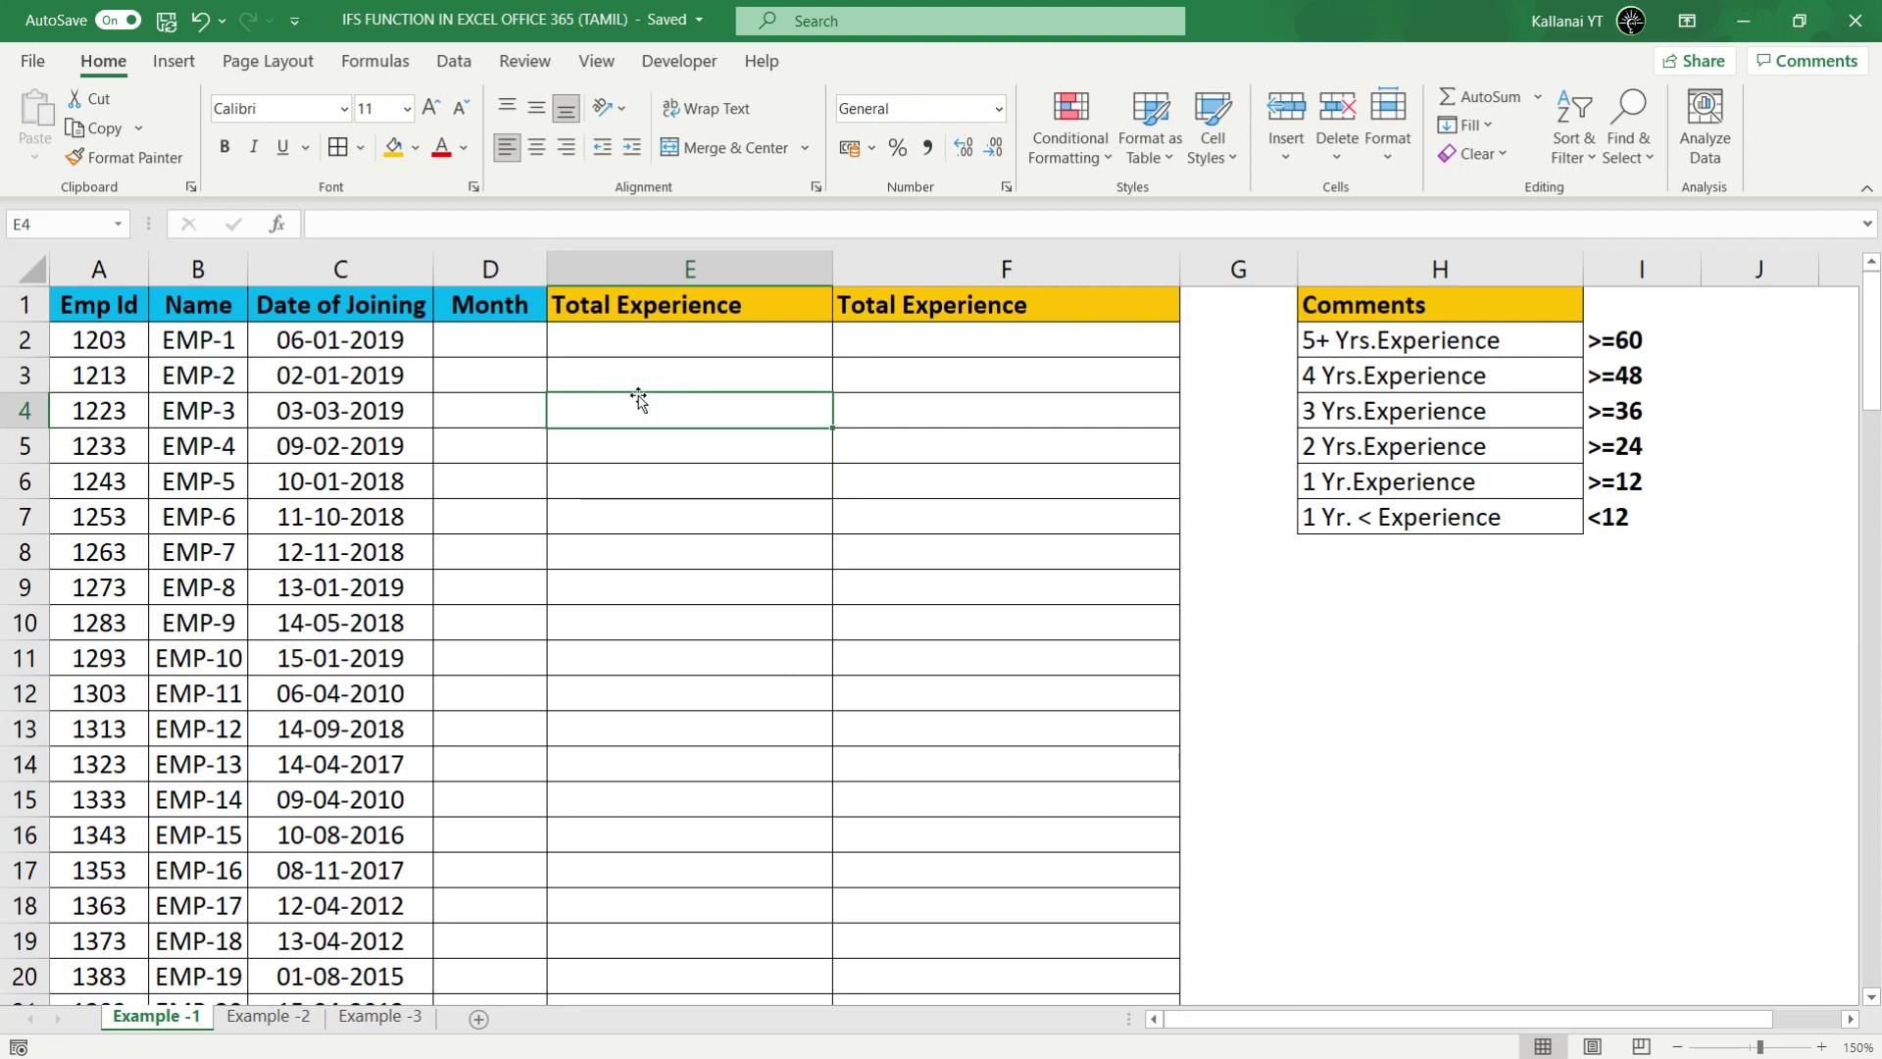
pyautogui.click(490, 337)
pyautogui.click(459, 380)
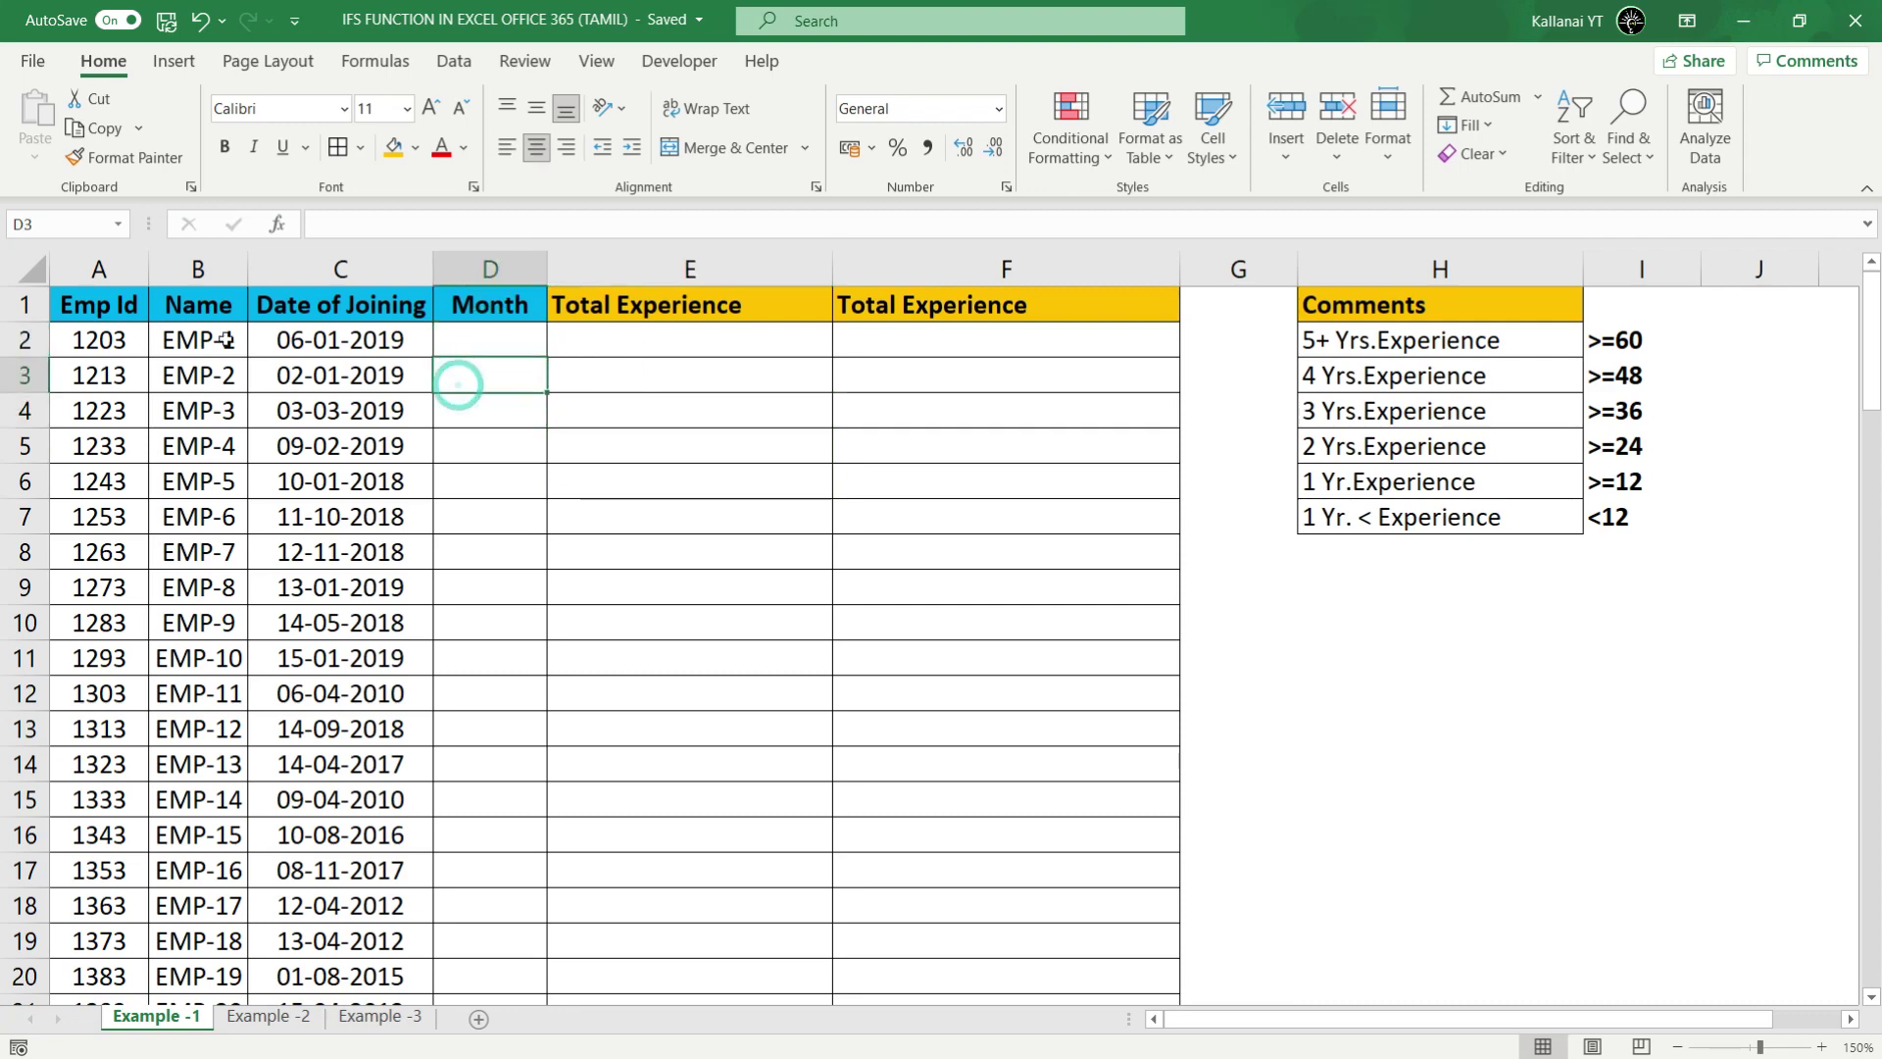
pyautogui.moveTo(86, 270); pyautogui.dragTo(348, 271)
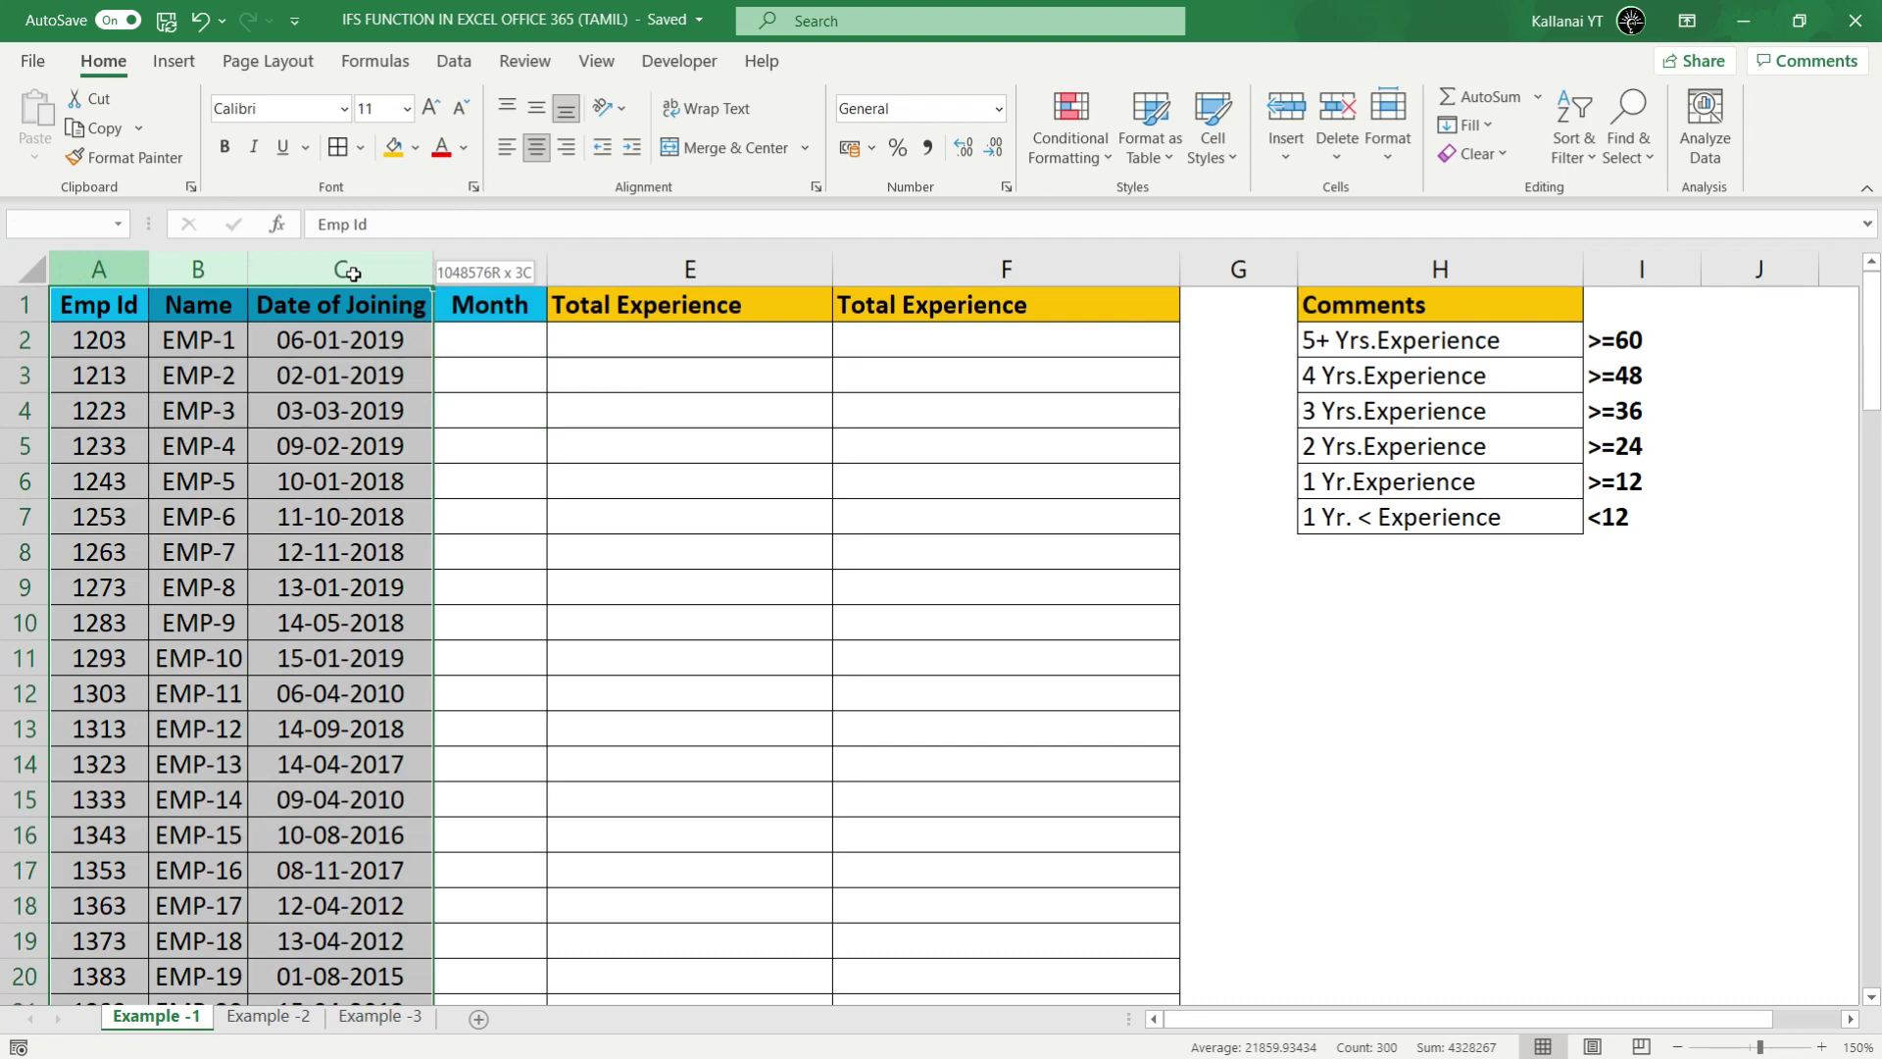
pyautogui.click(370, 380)
pyautogui.click(343, 270)
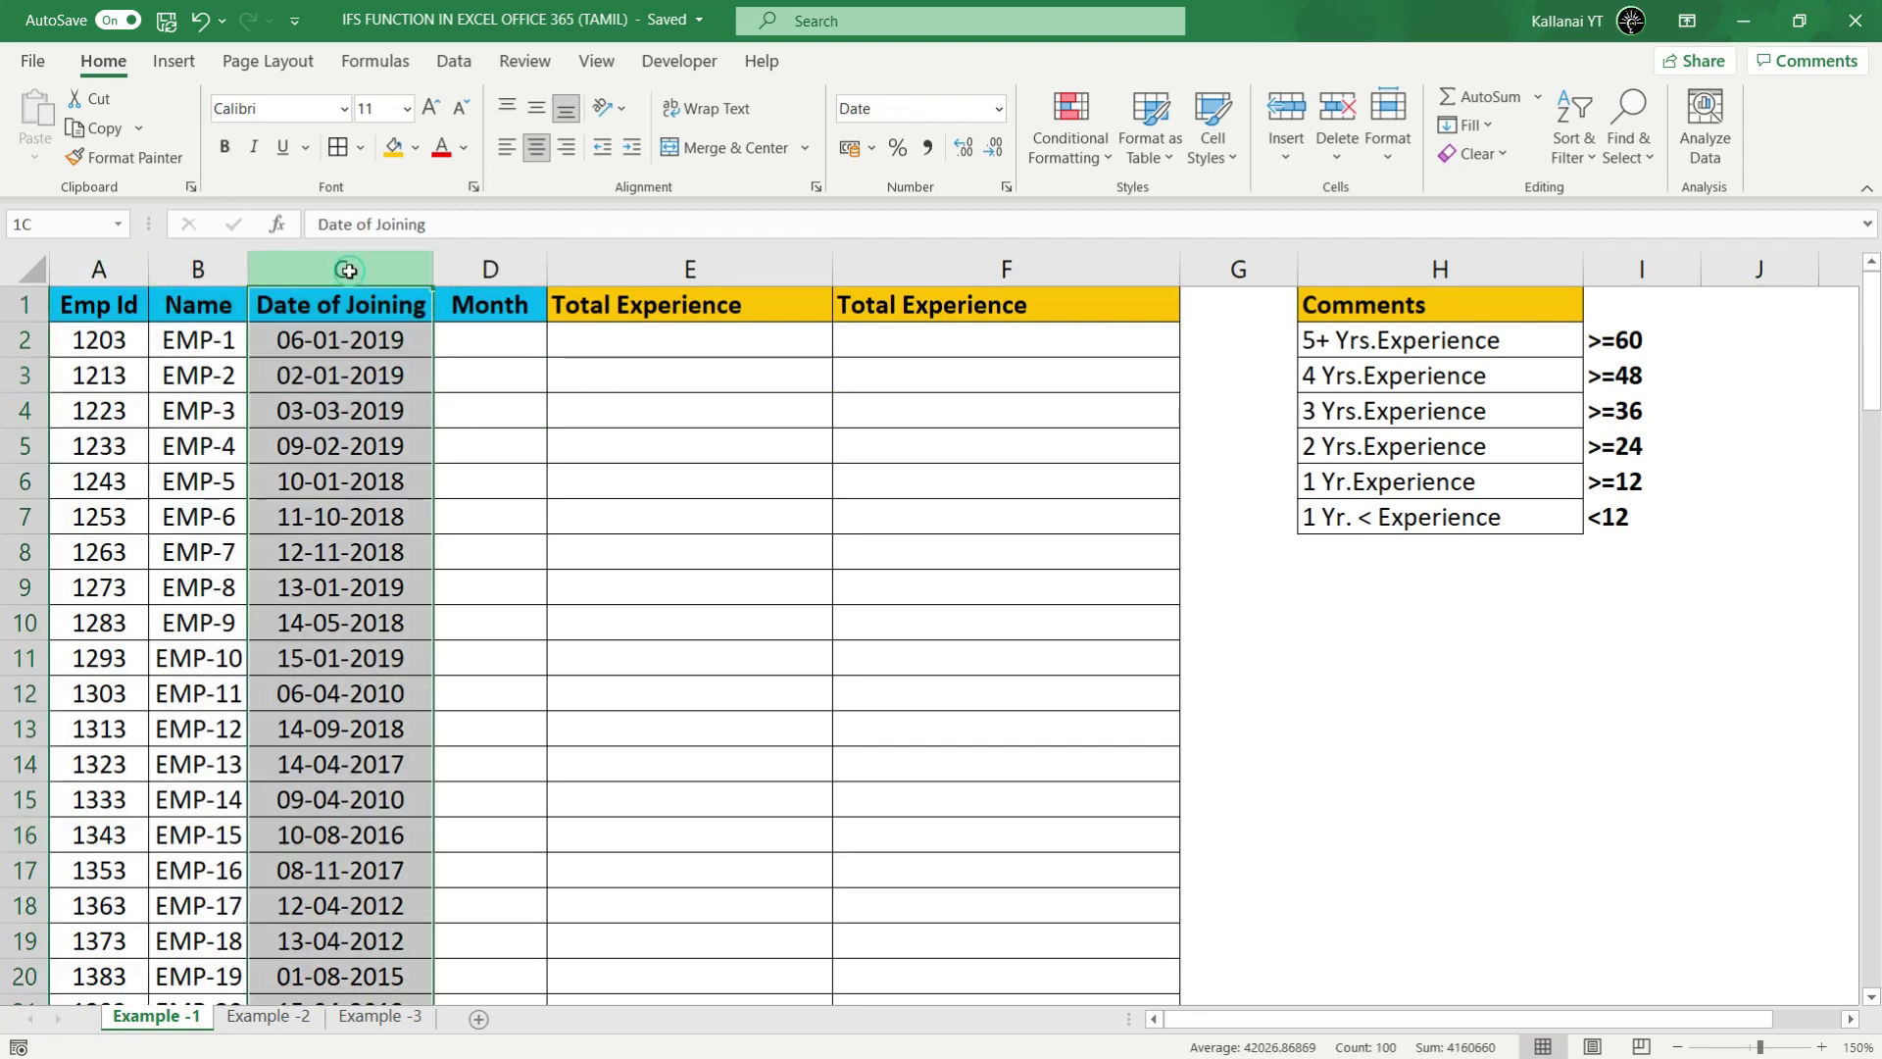
pyautogui.click(379, 338)
pyautogui.moveTo(98, 270); pyautogui.dragTo(392, 271)
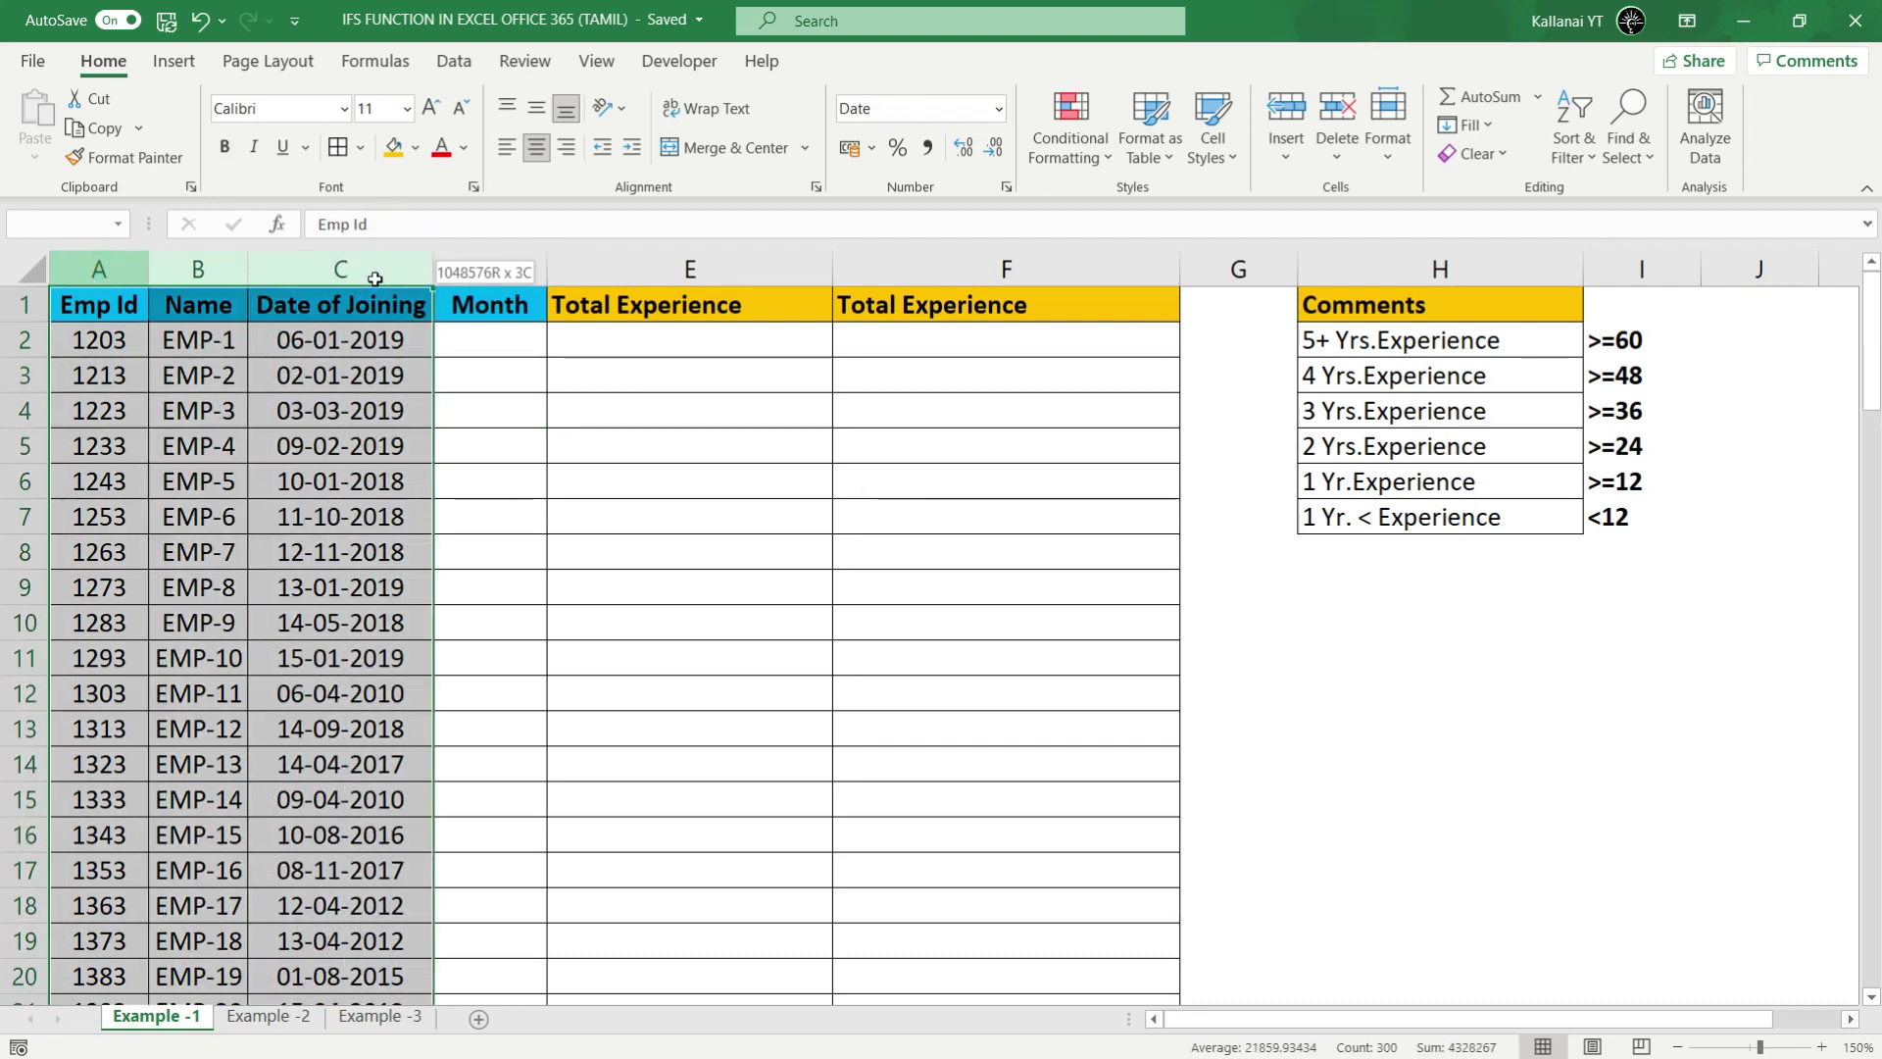
pyautogui.click(470, 353)
pyautogui.click(493, 410)
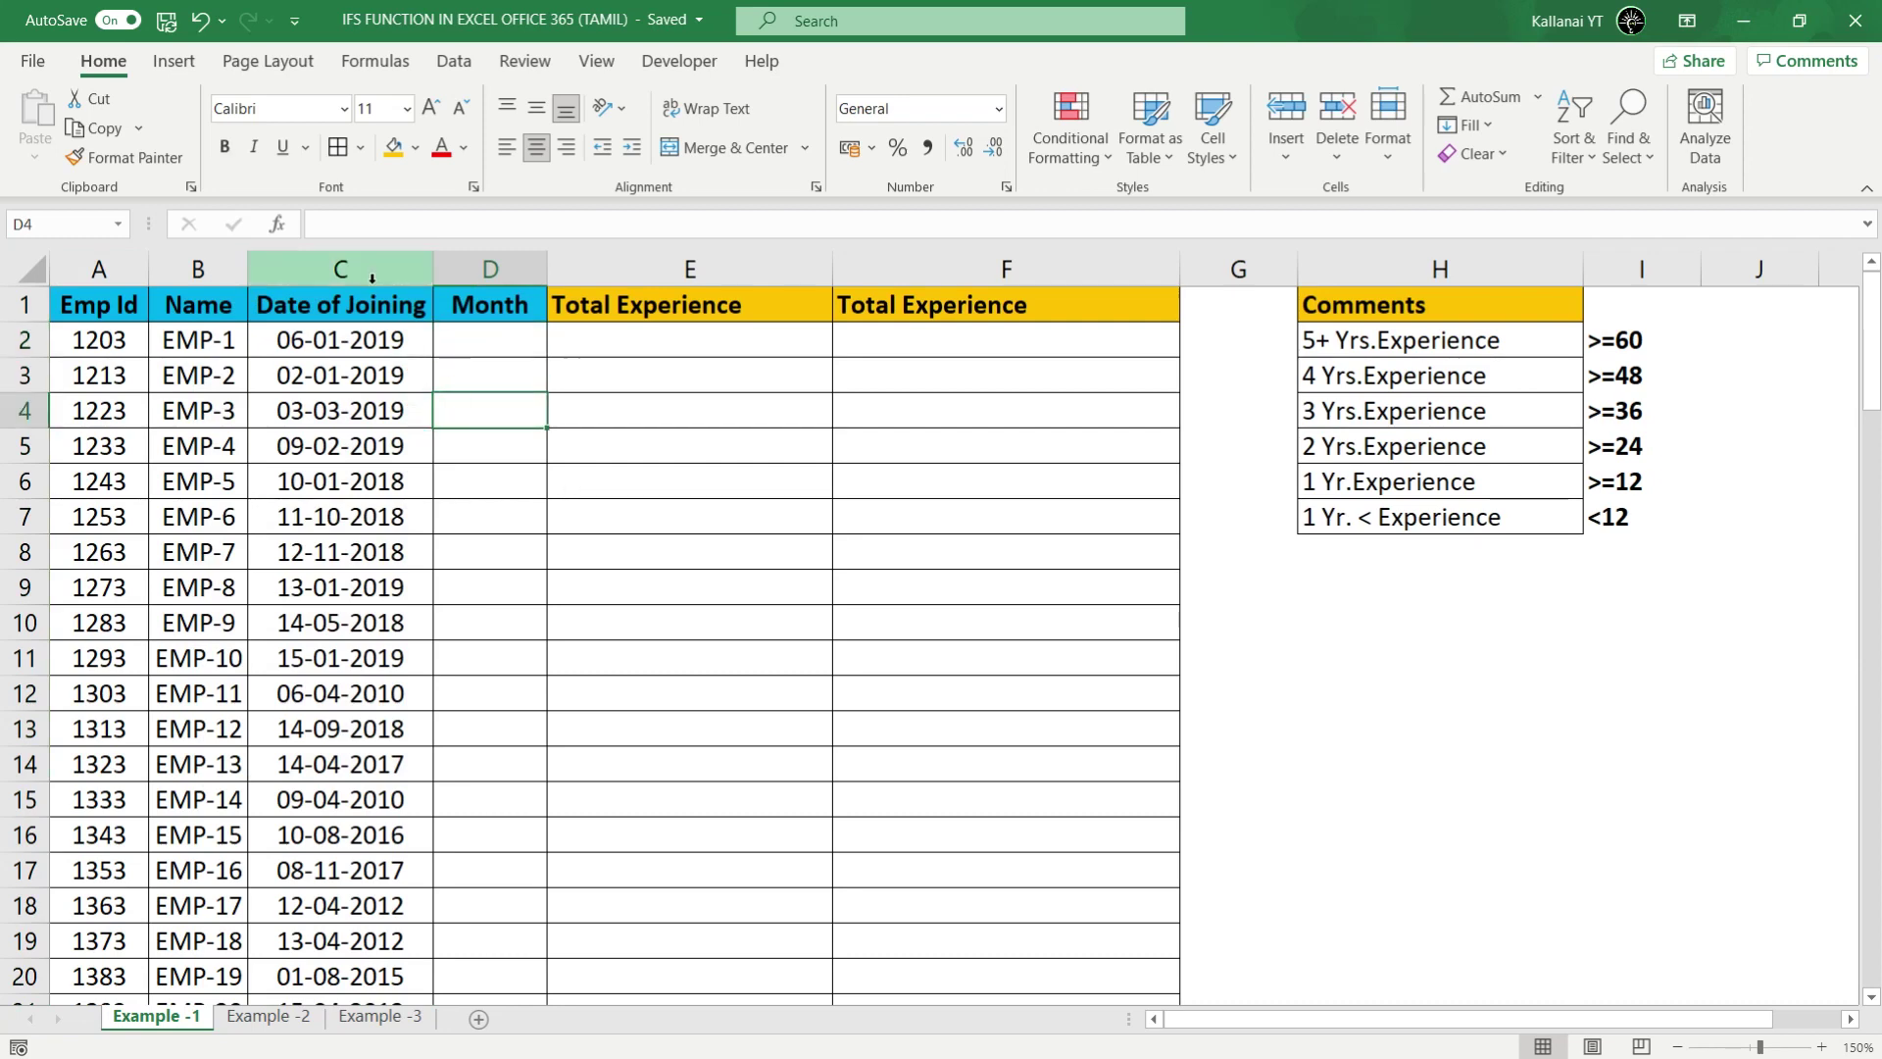
pyautogui.click(383, 341)
pyautogui.click(475, 341)
pyautogui.click(382, 339)
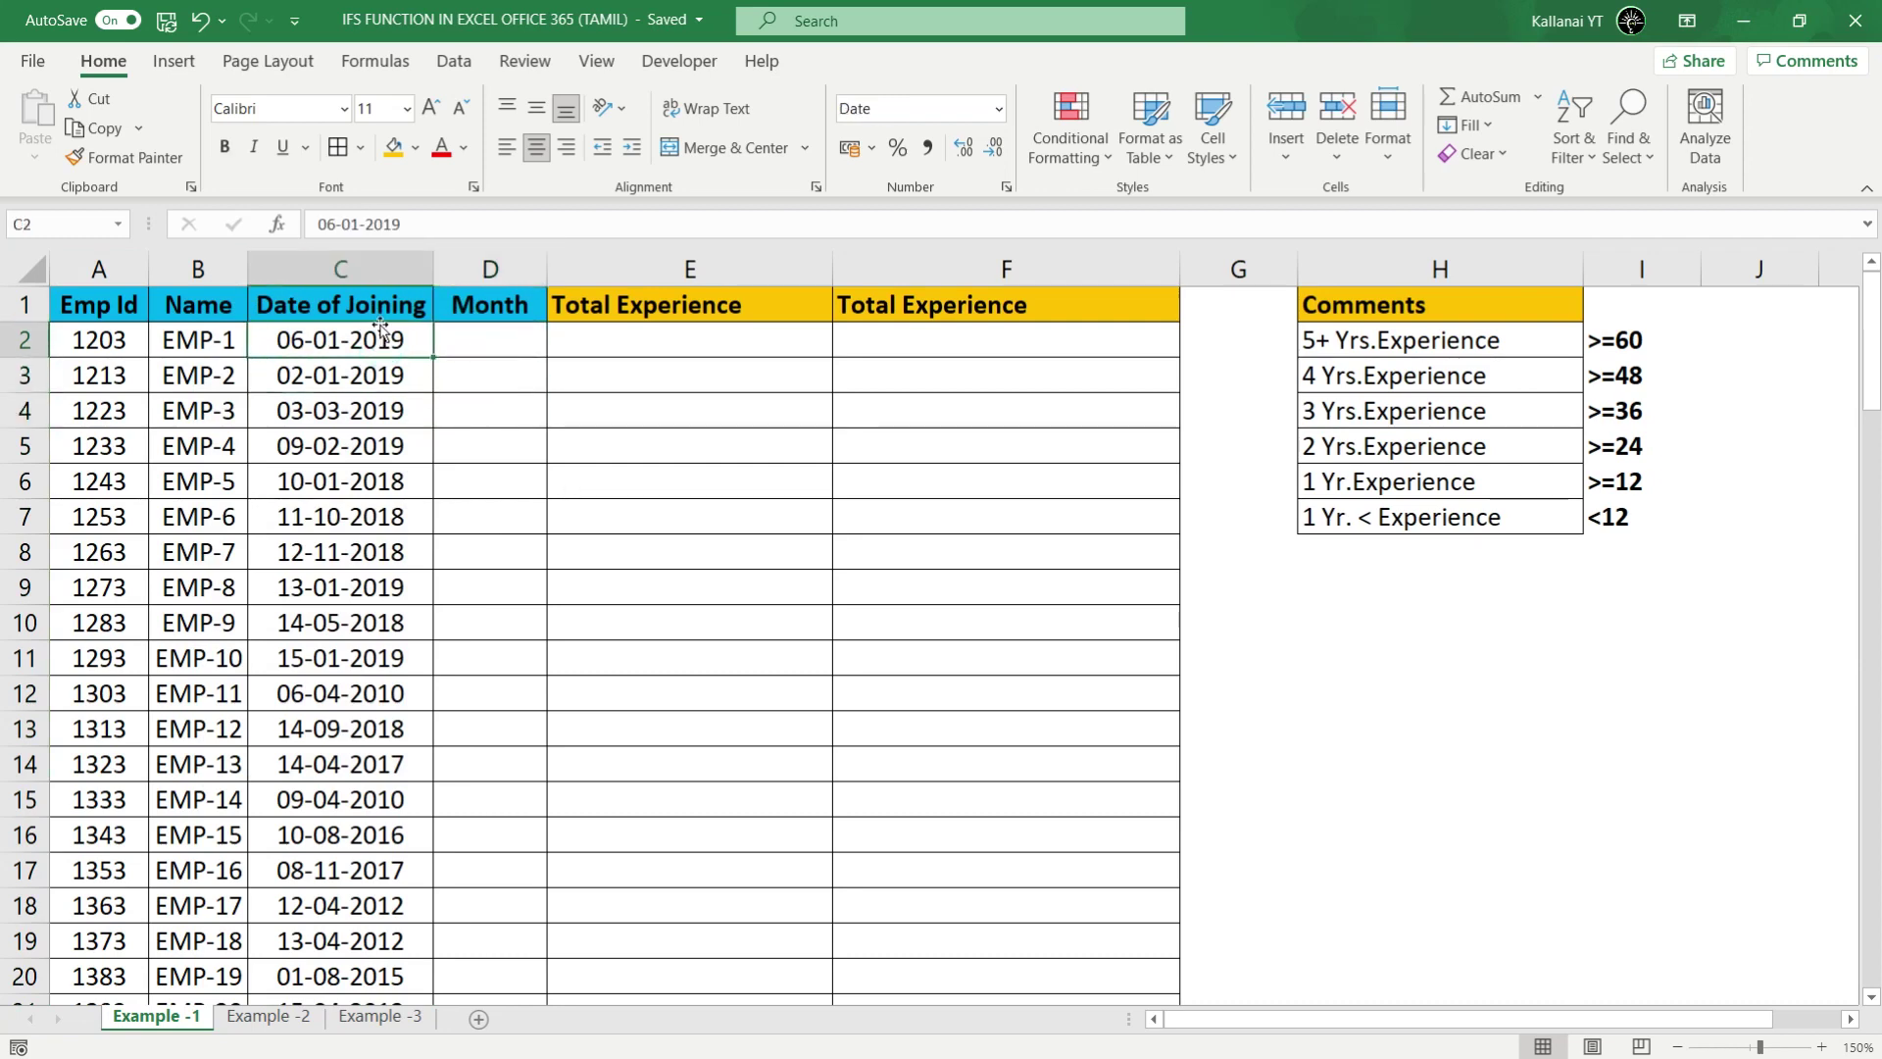
pyautogui.moveTo(377, 268)
pyautogui.mouseDown()
pyautogui.moveTo(454, 272)
pyautogui.moveTo(486, 307)
pyautogui.moveTo(328, 270)
pyautogui.moveTo(490, 270)
pyautogui.mouseUp()
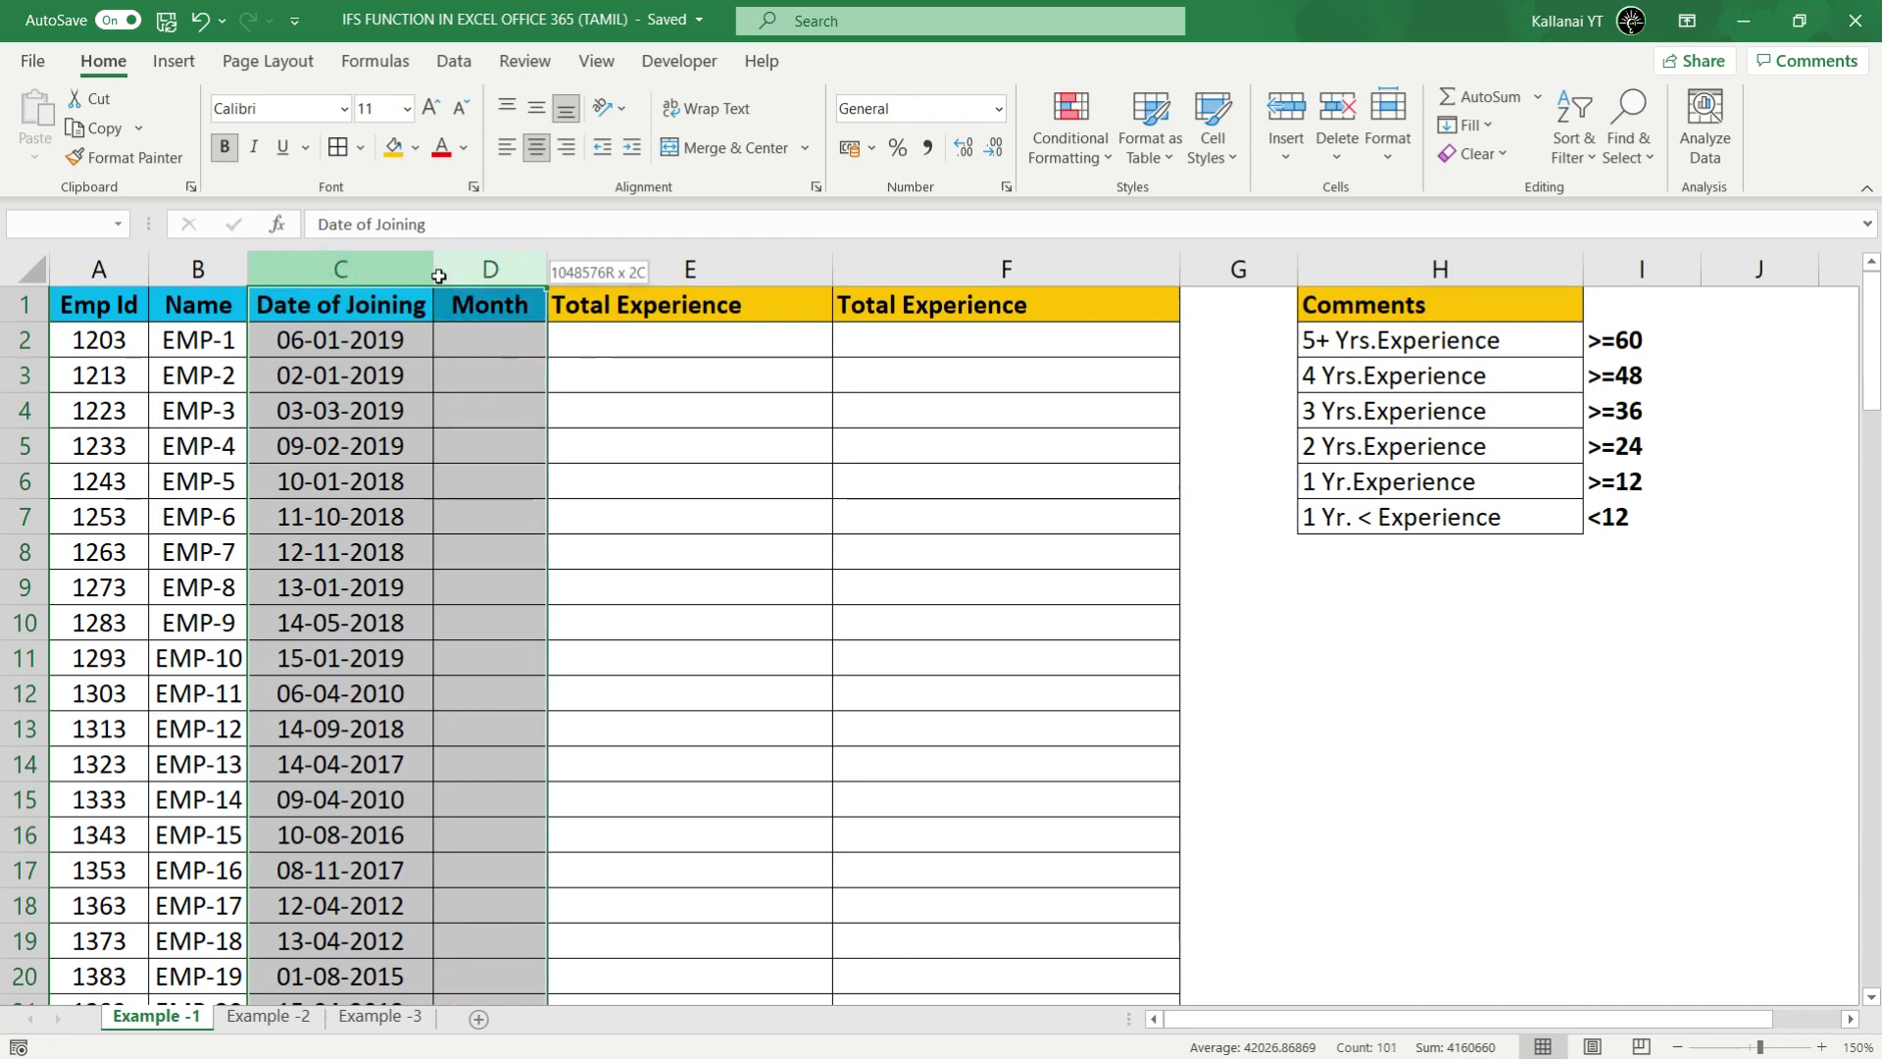
pyautogui.click(483, 349)
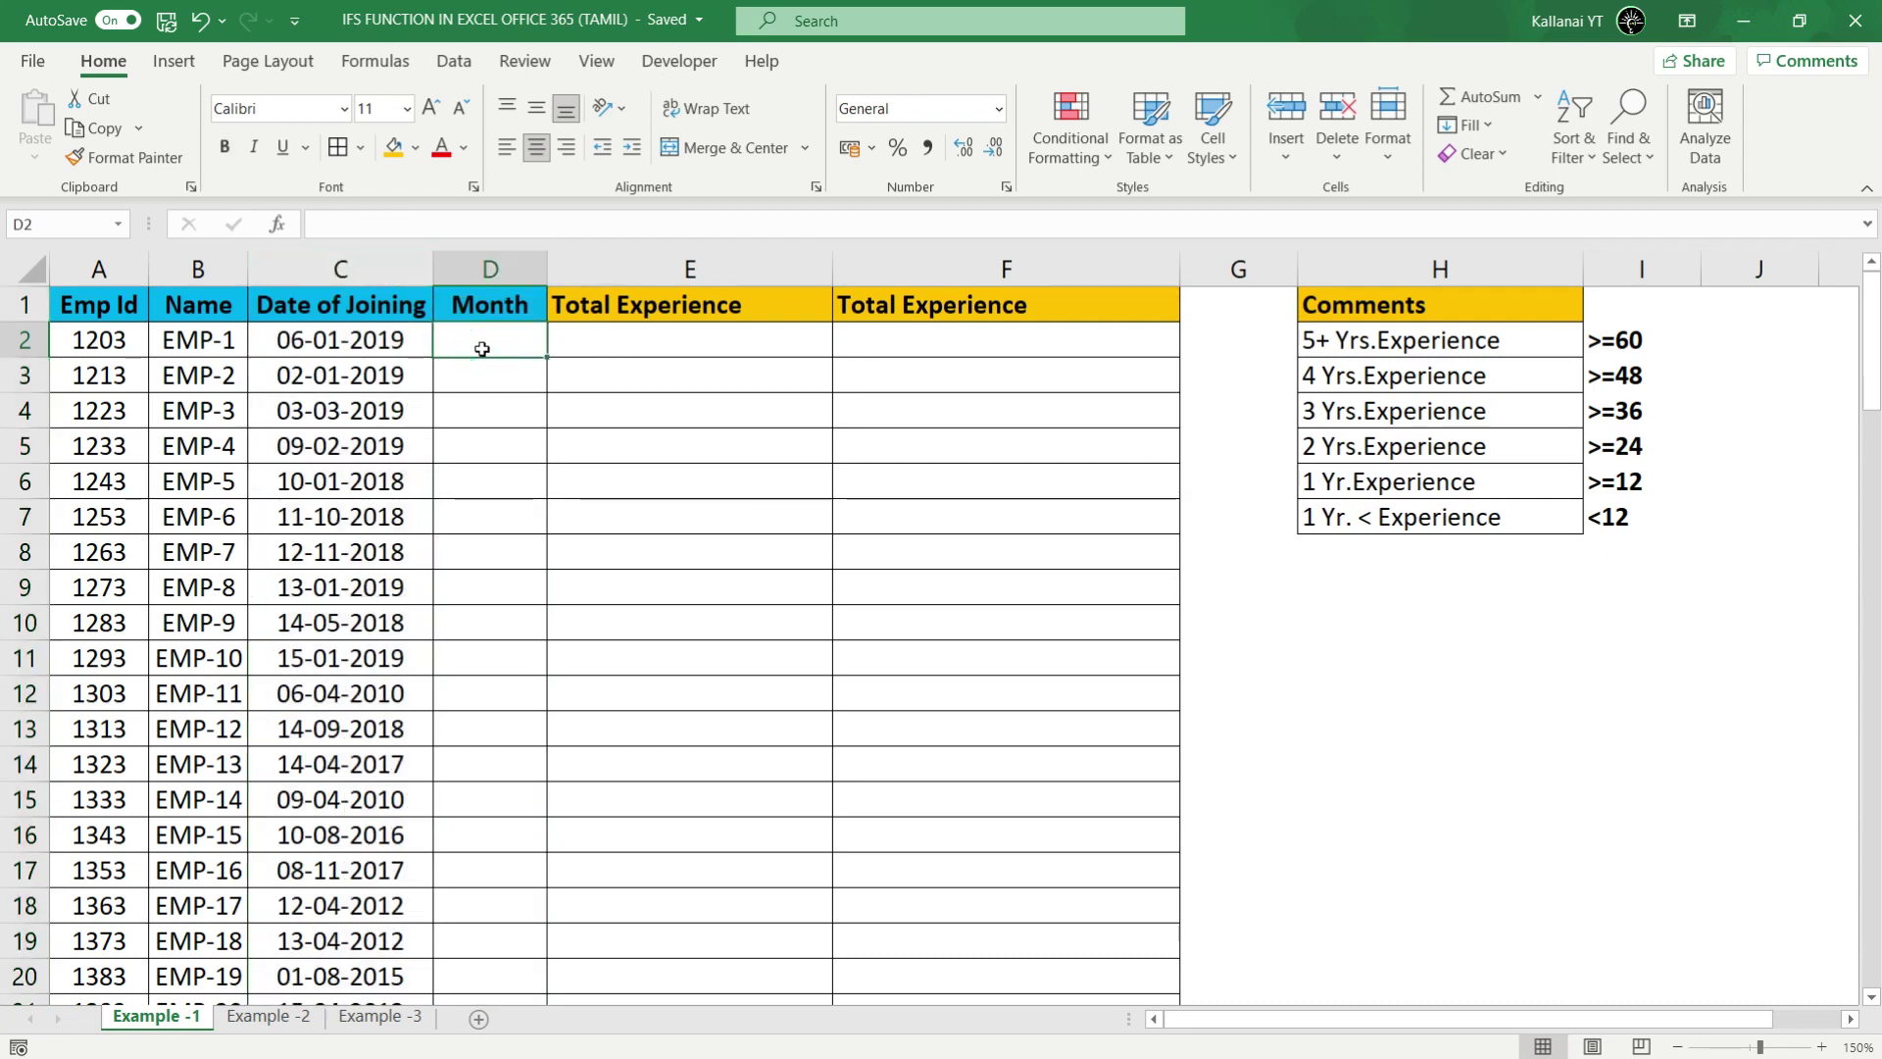
pyautogui.doubleClick(505, 339)
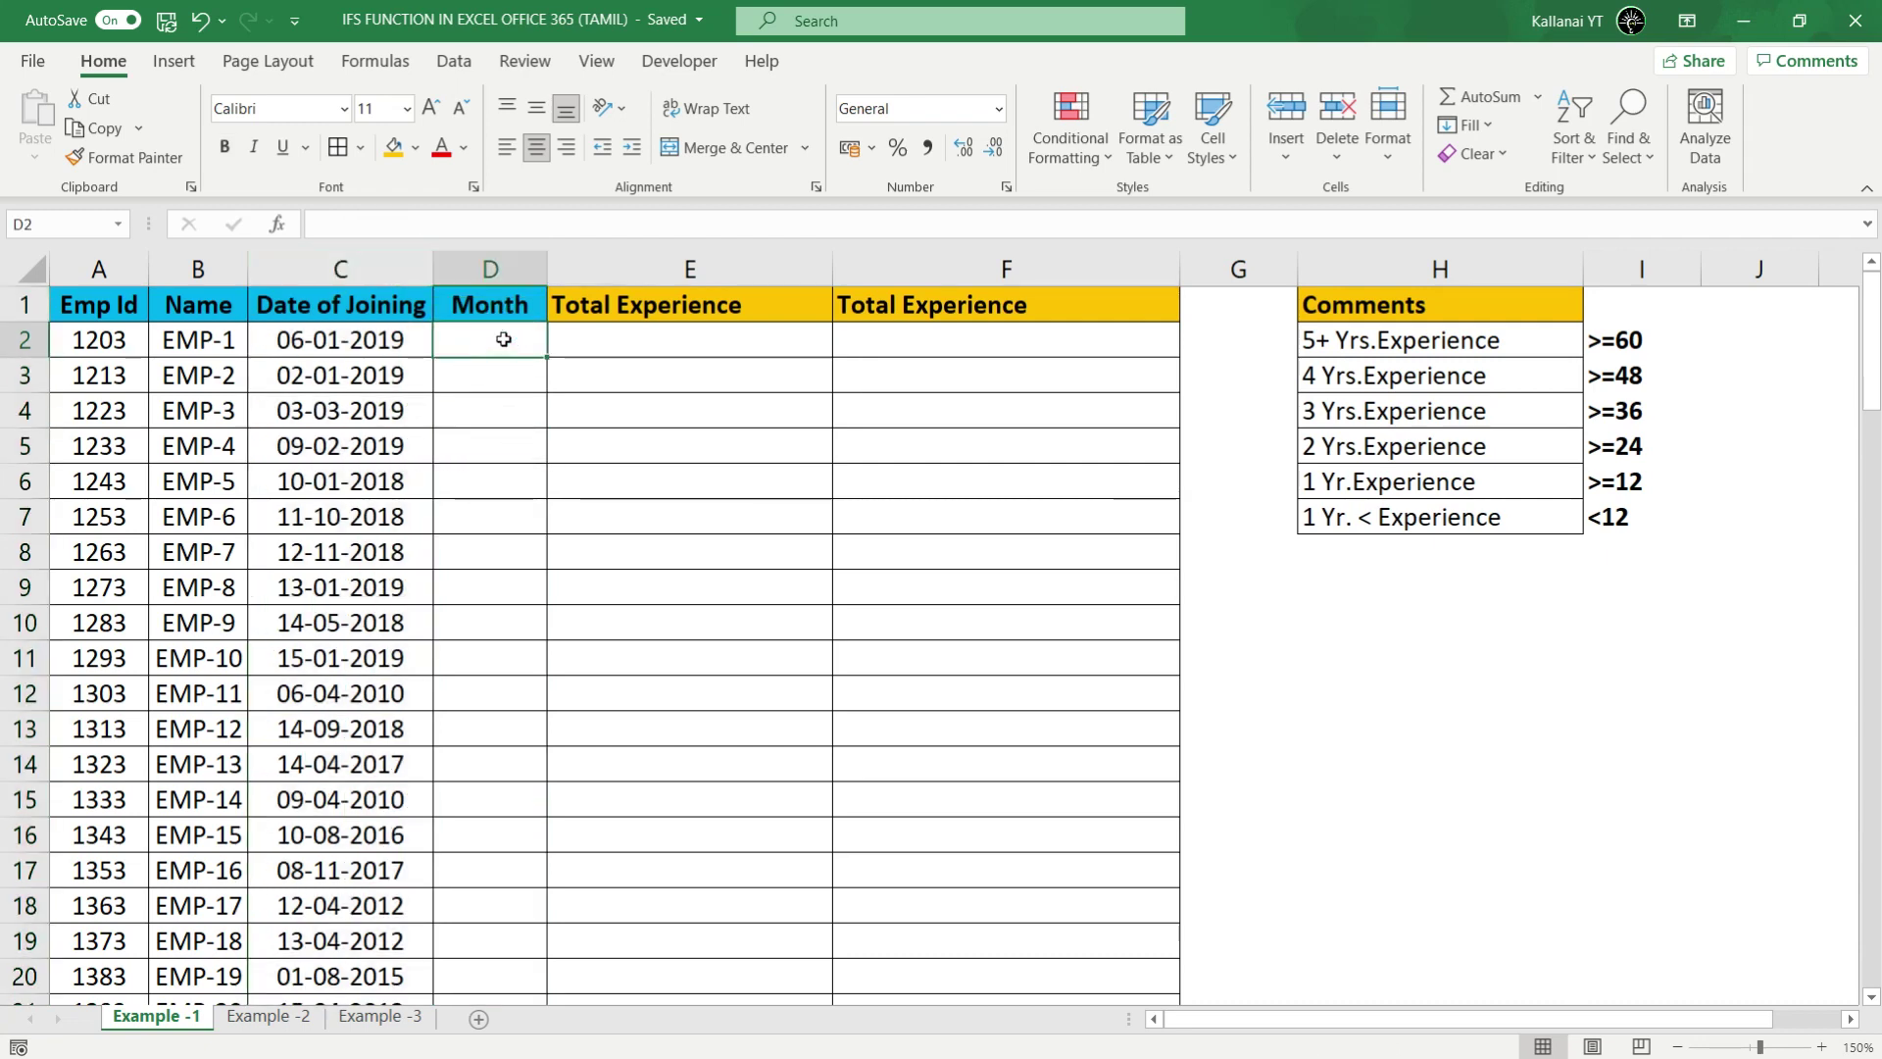
# Step: Enter =DATEDIF(C2,TODAY(),"M") in D2 and fill it down the Month column
pyautogui.write('=')
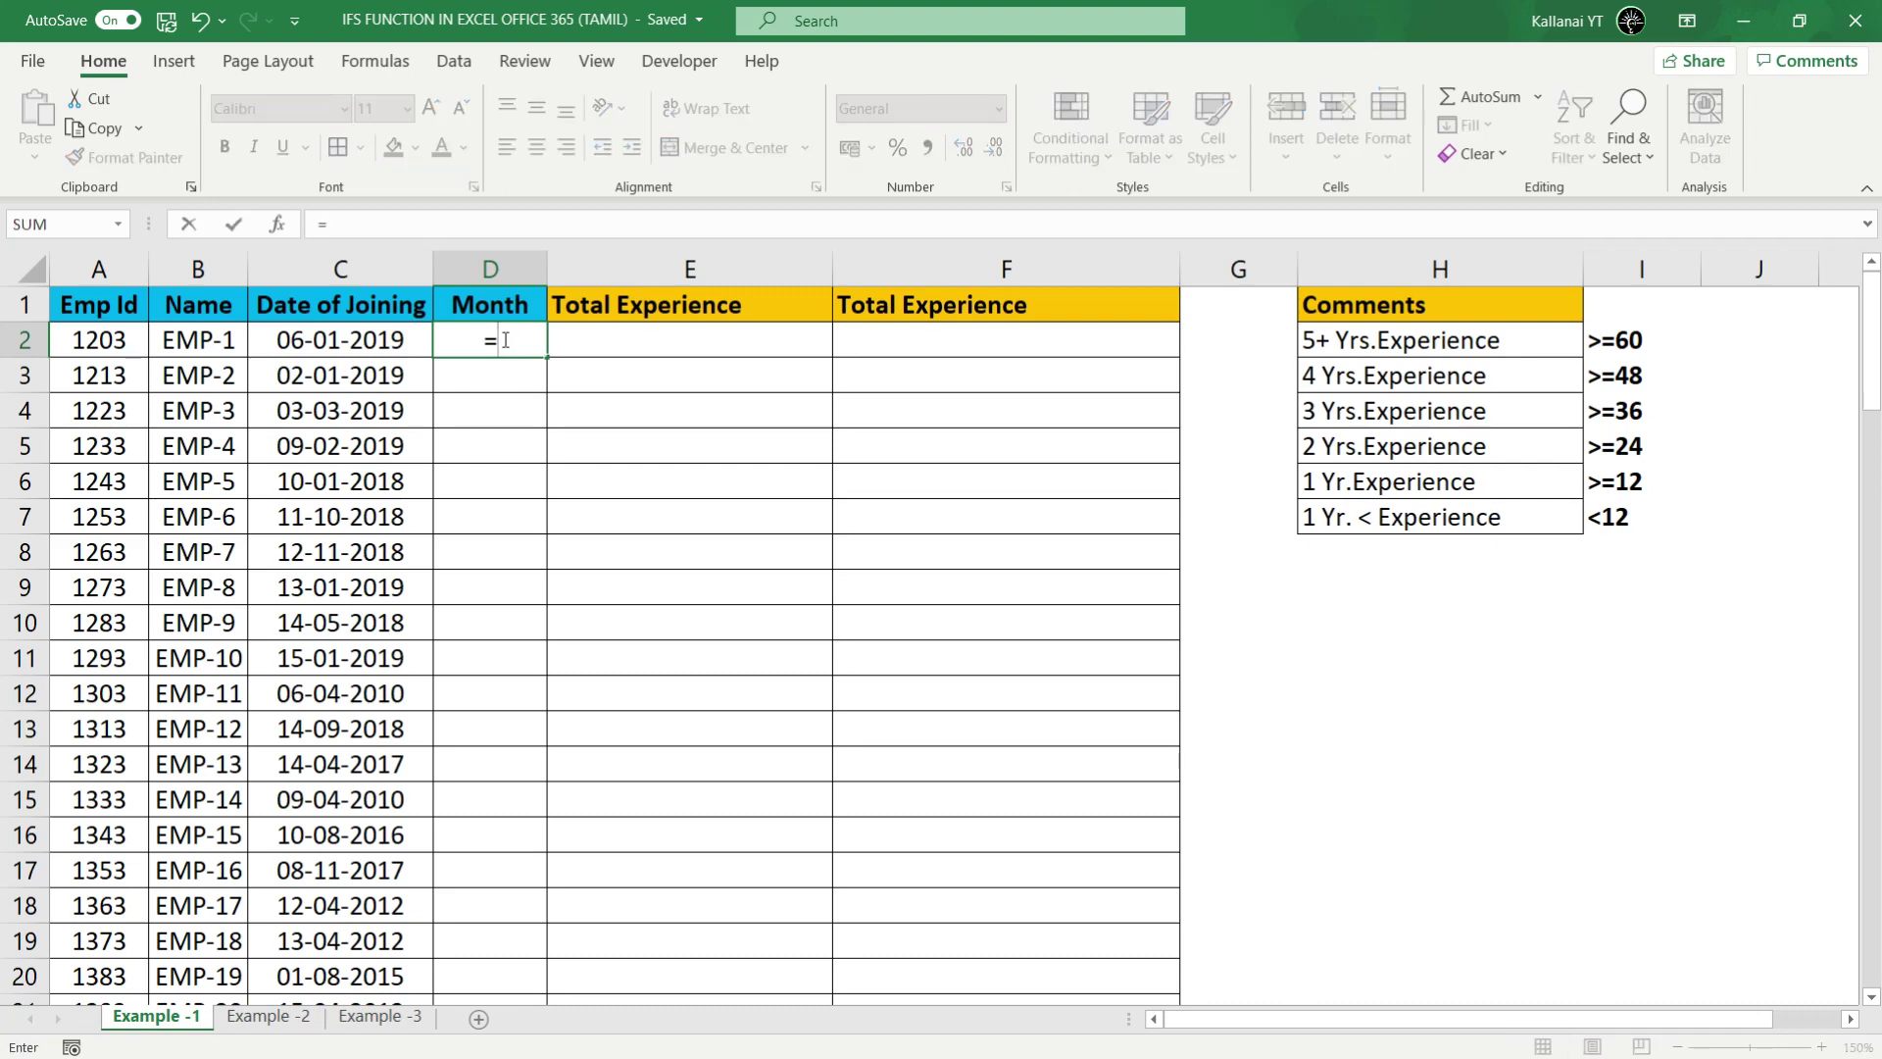
pyautogui.write('dATEDI')
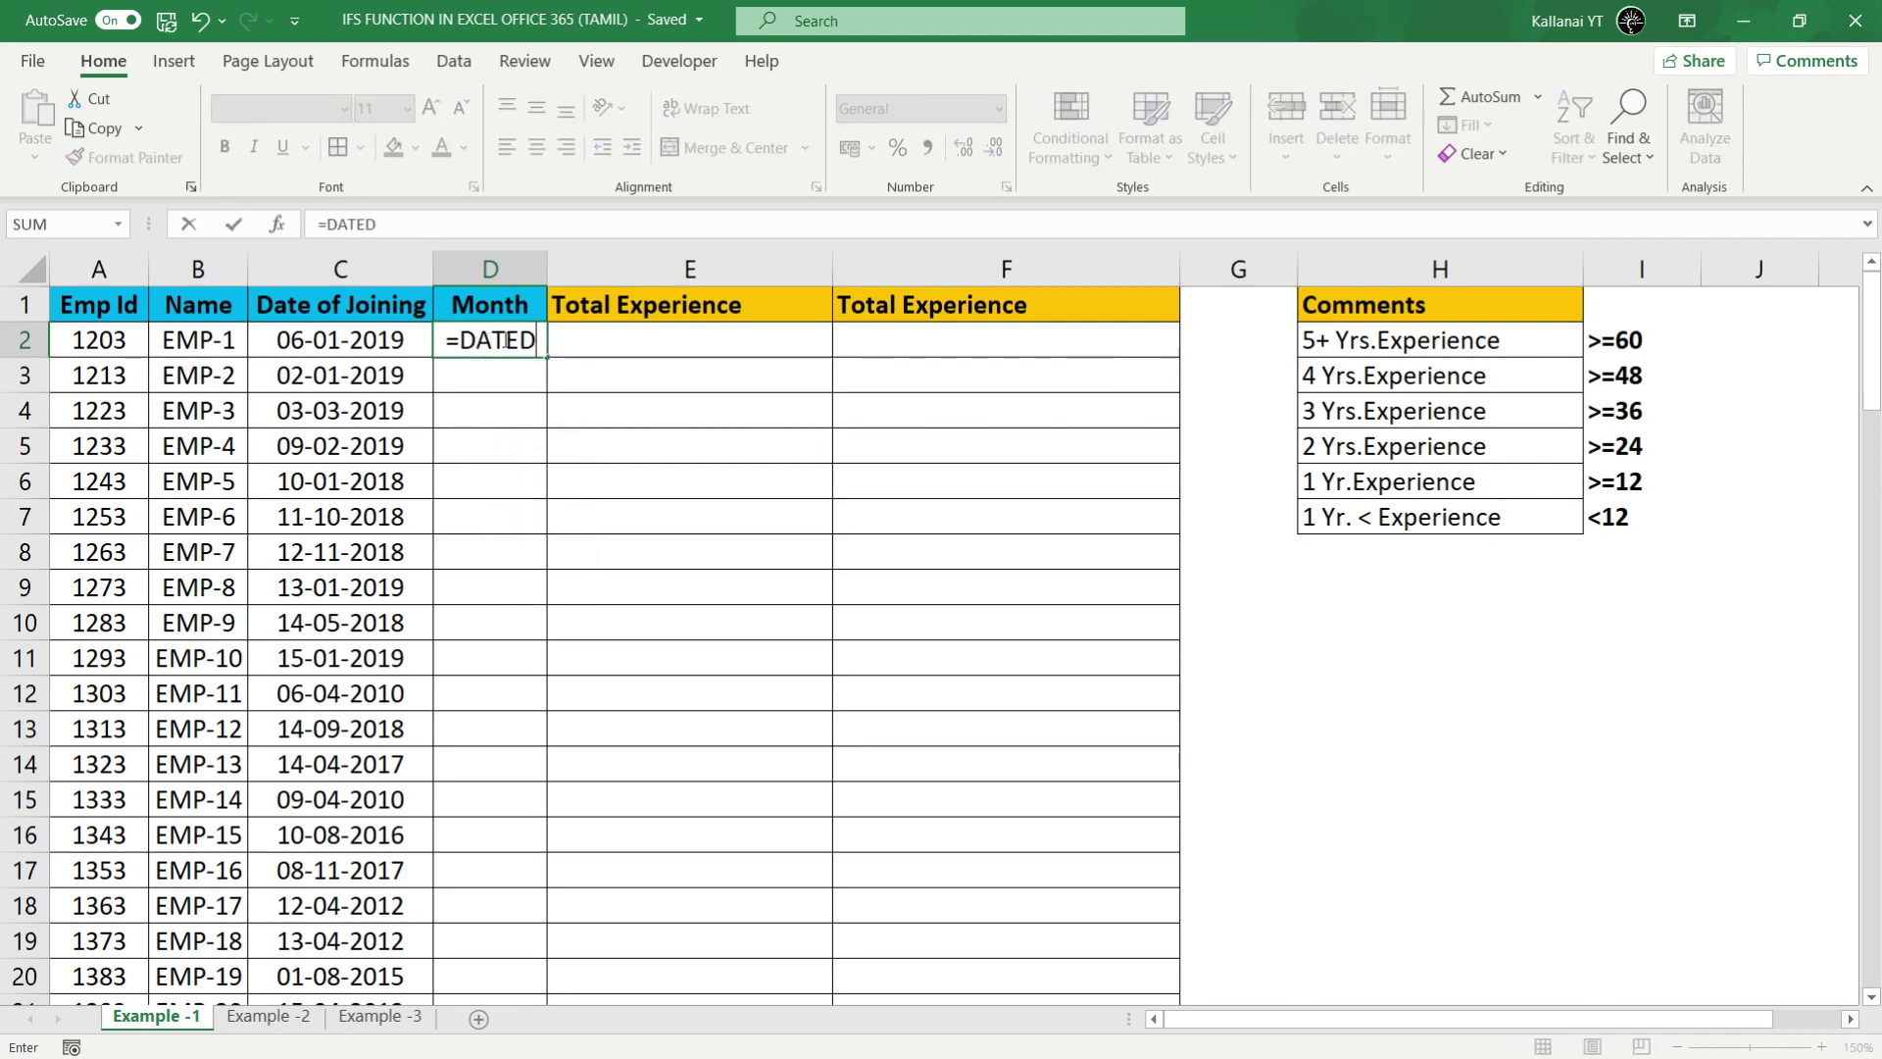
pyautogui.write('F')
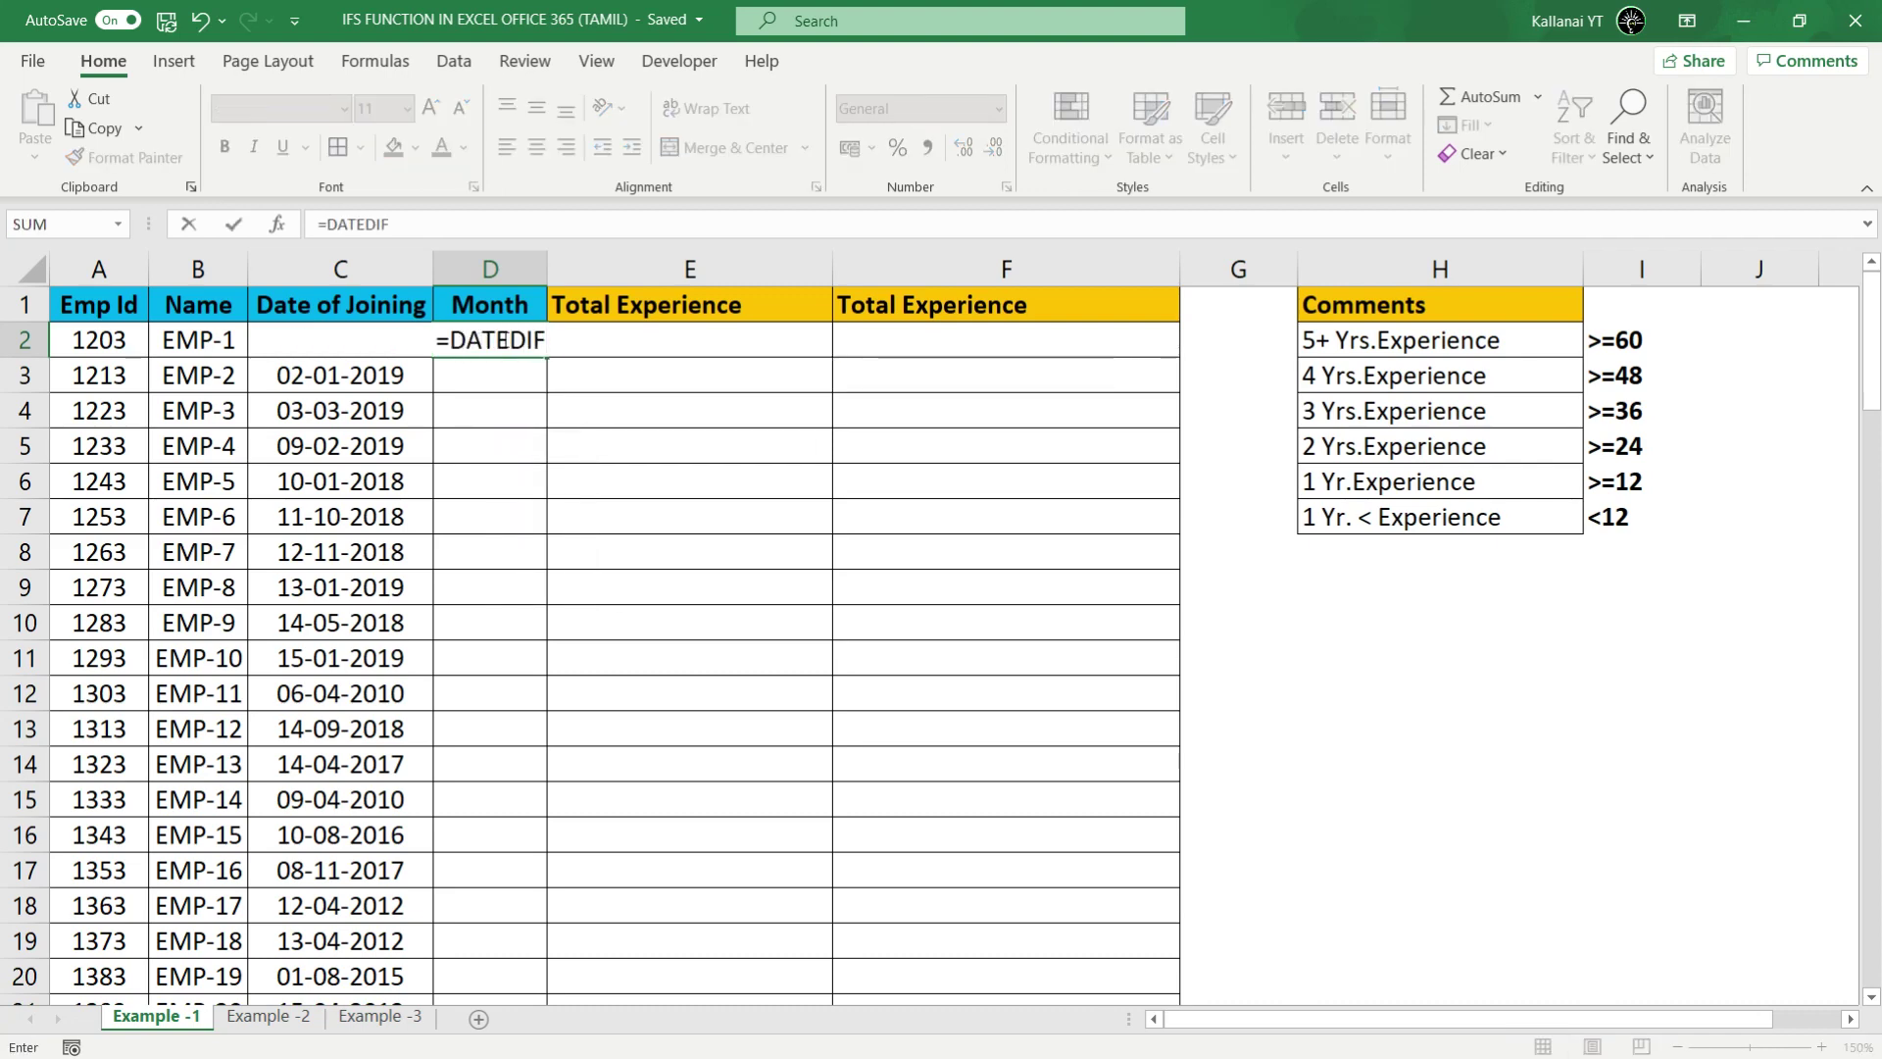
pyautogui.write('(')
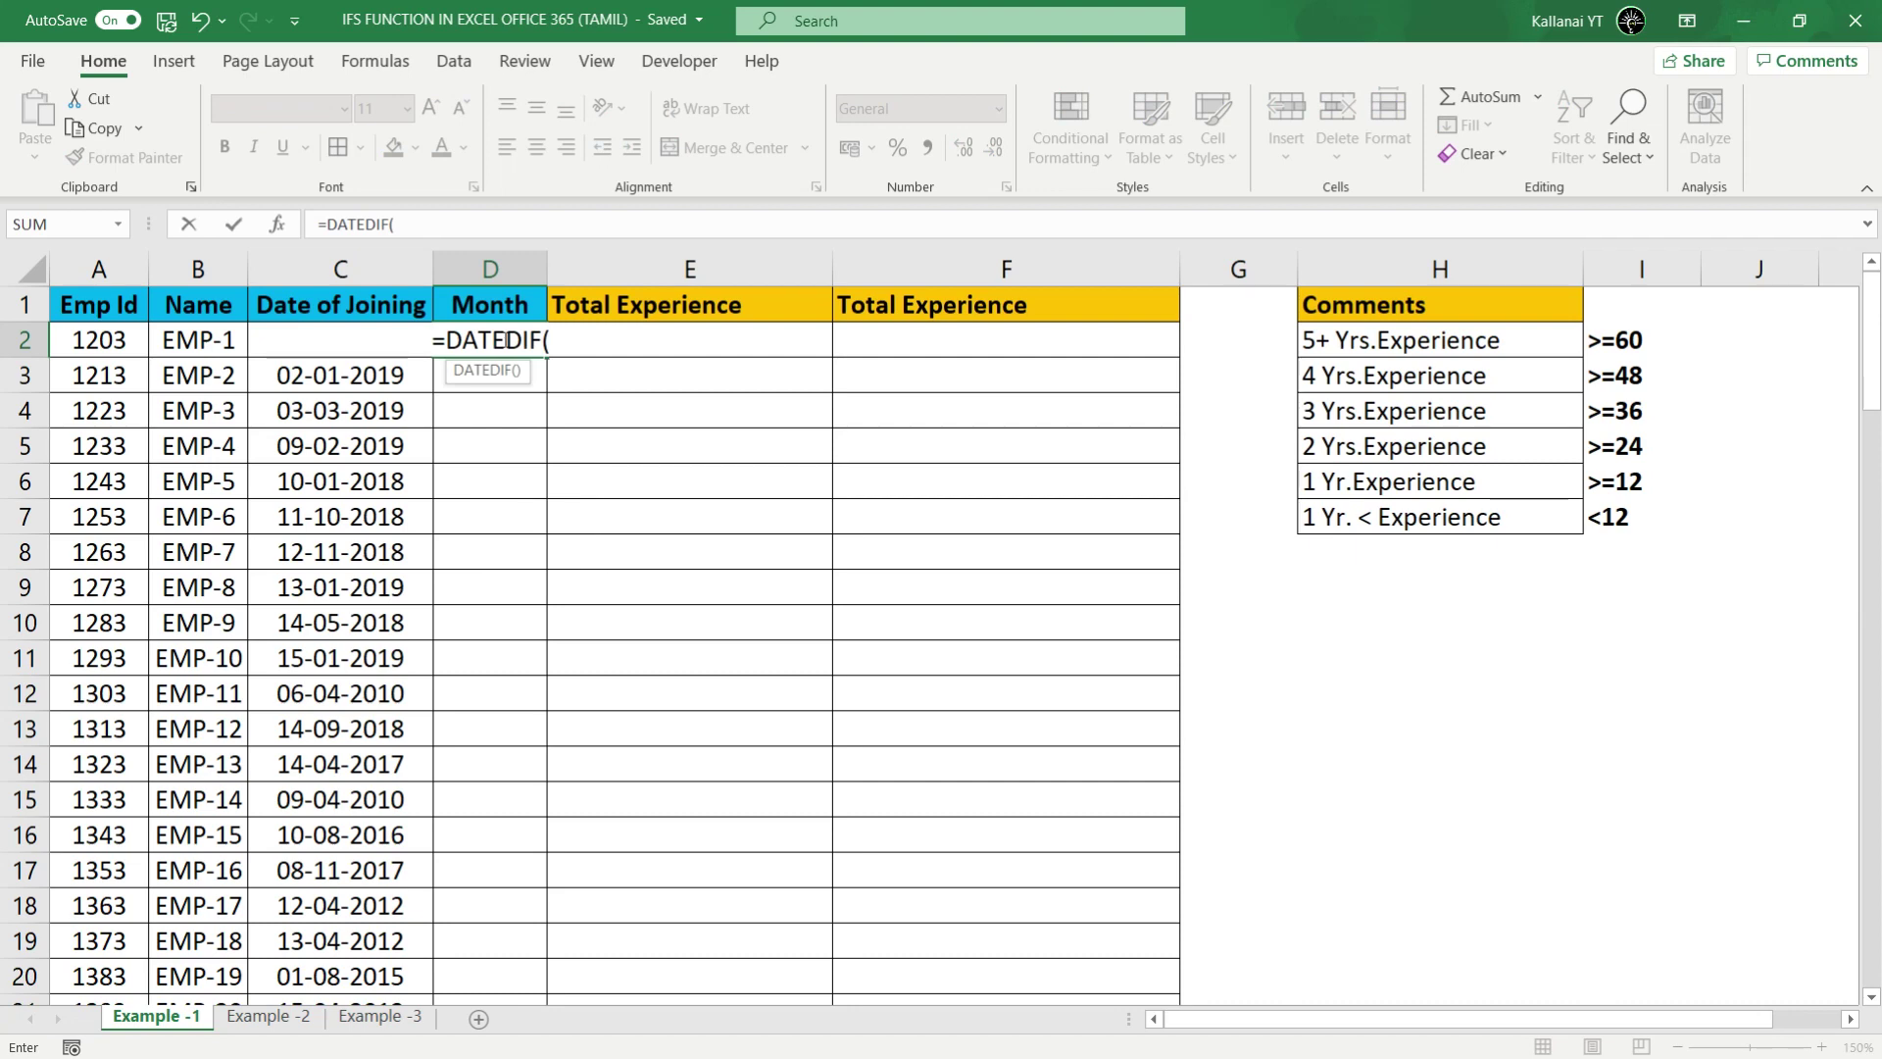
pyautogui.press('Left')
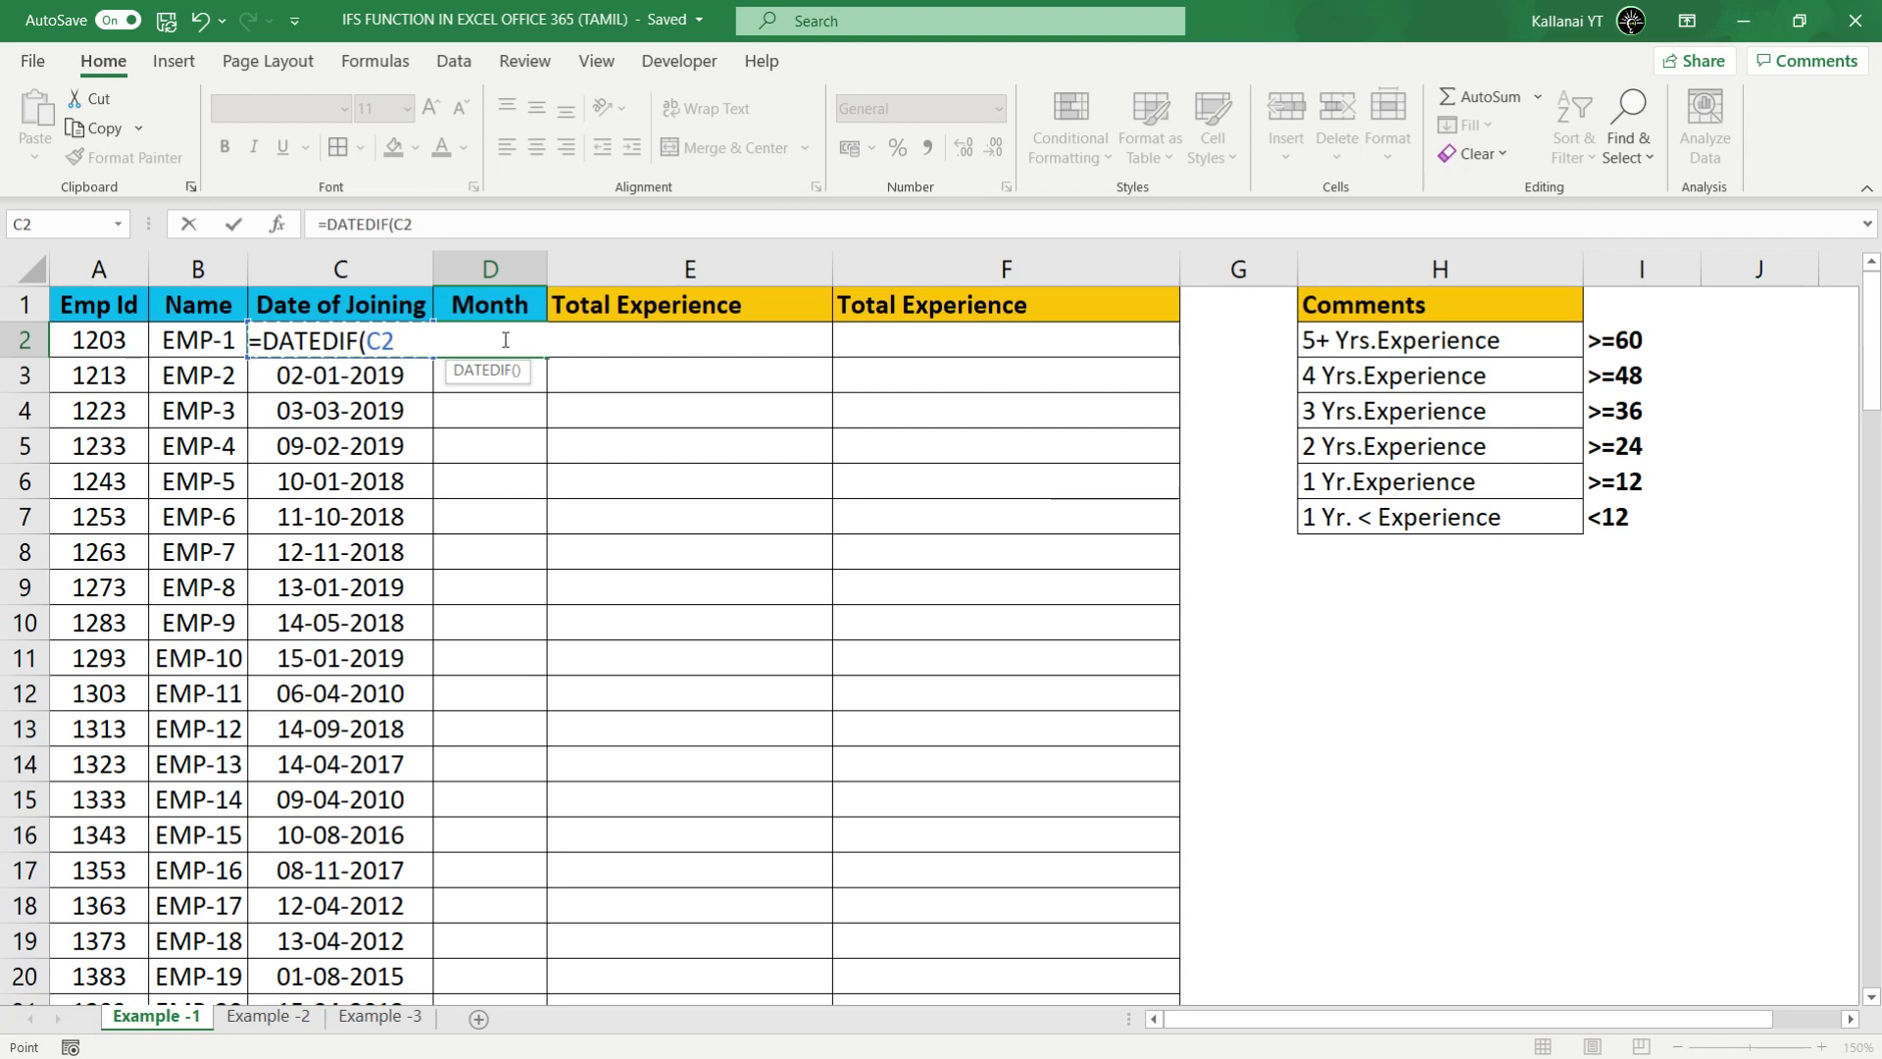
pyautogui.write(',')
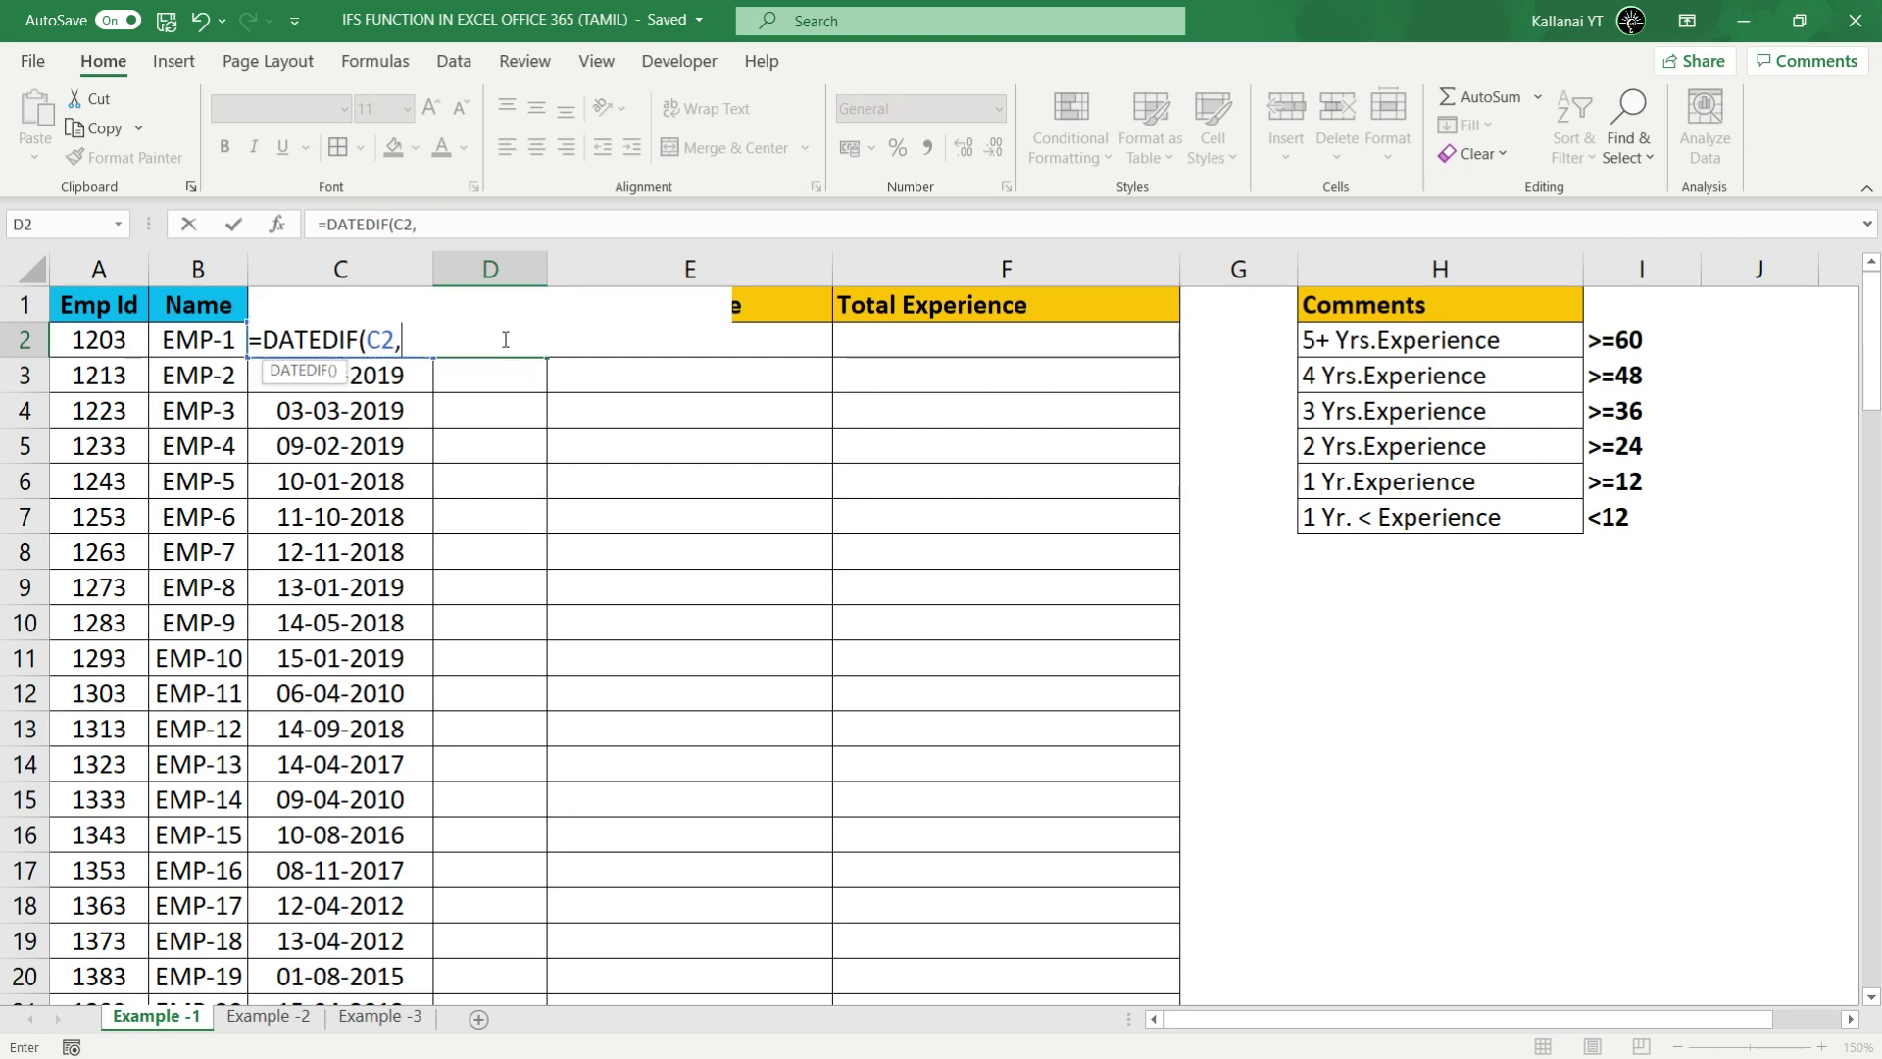
pyautogui.write('to')
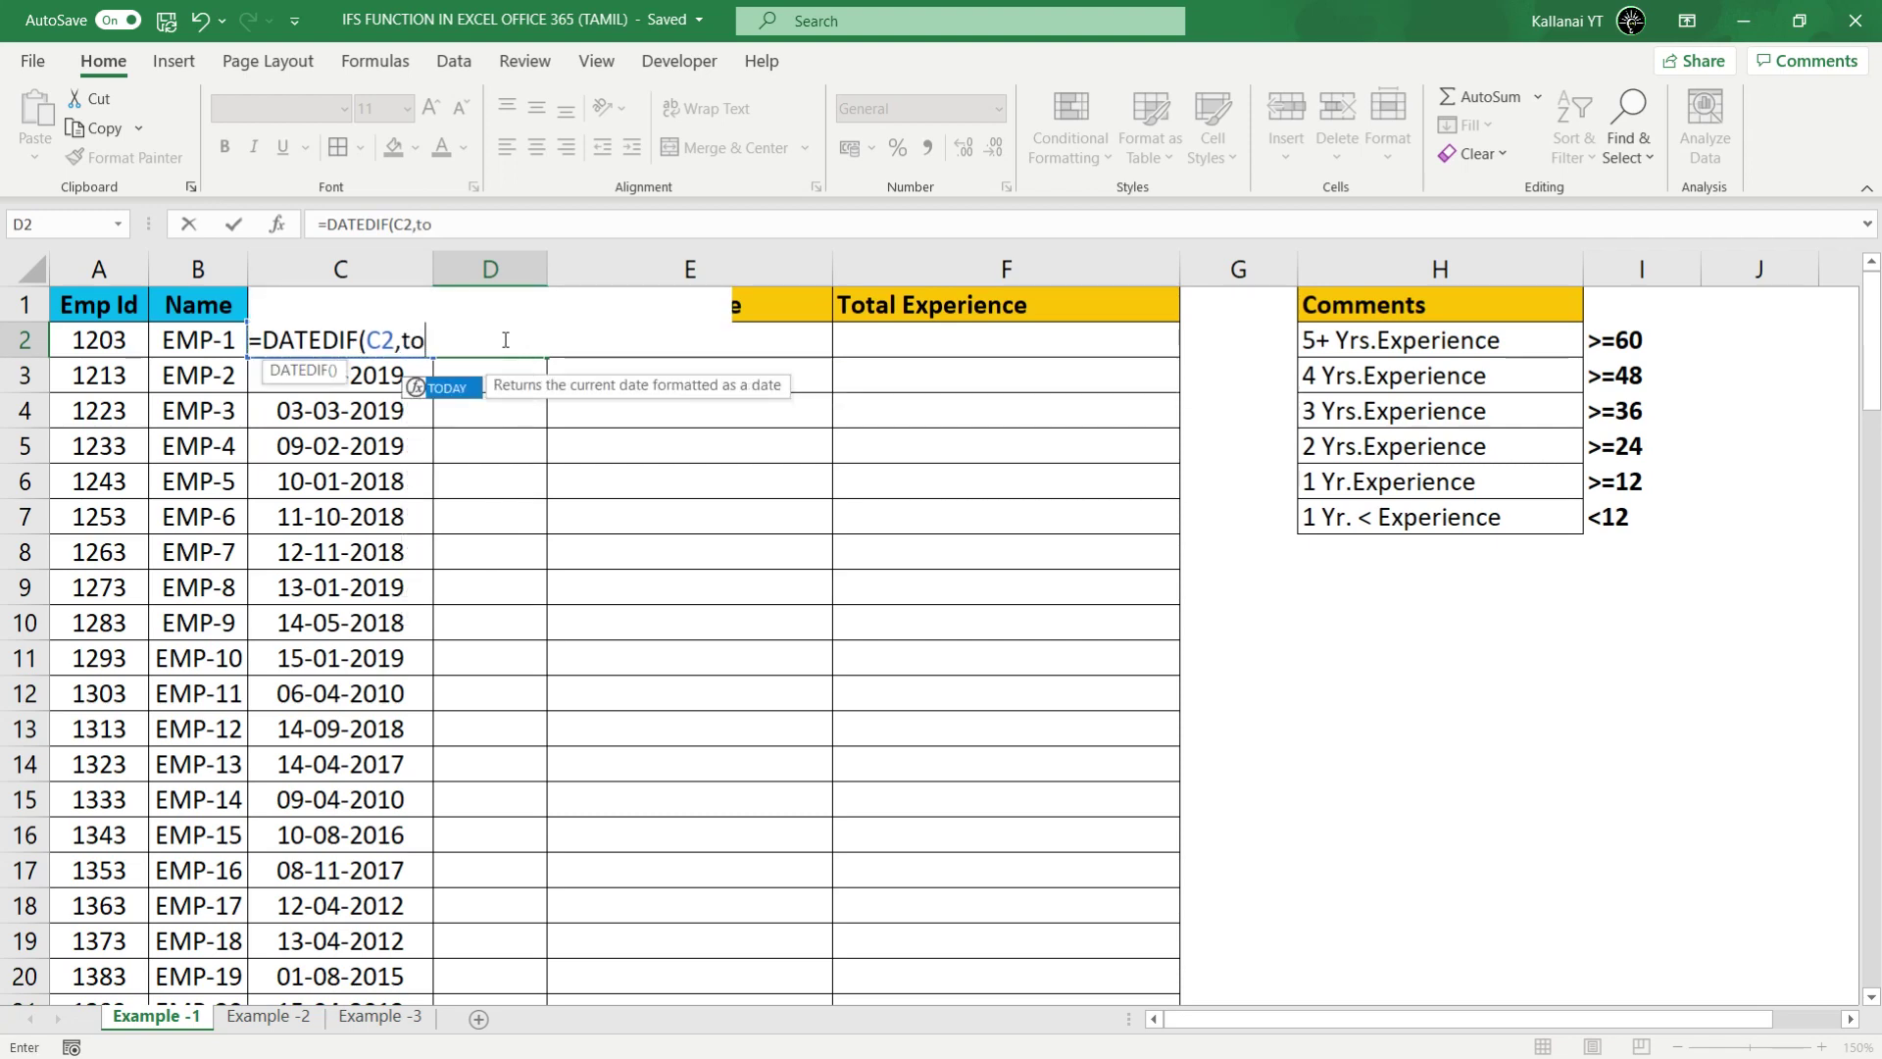
pyautogui.write('da')
pyautogui.press('Tab')
pyautogui.write(')')
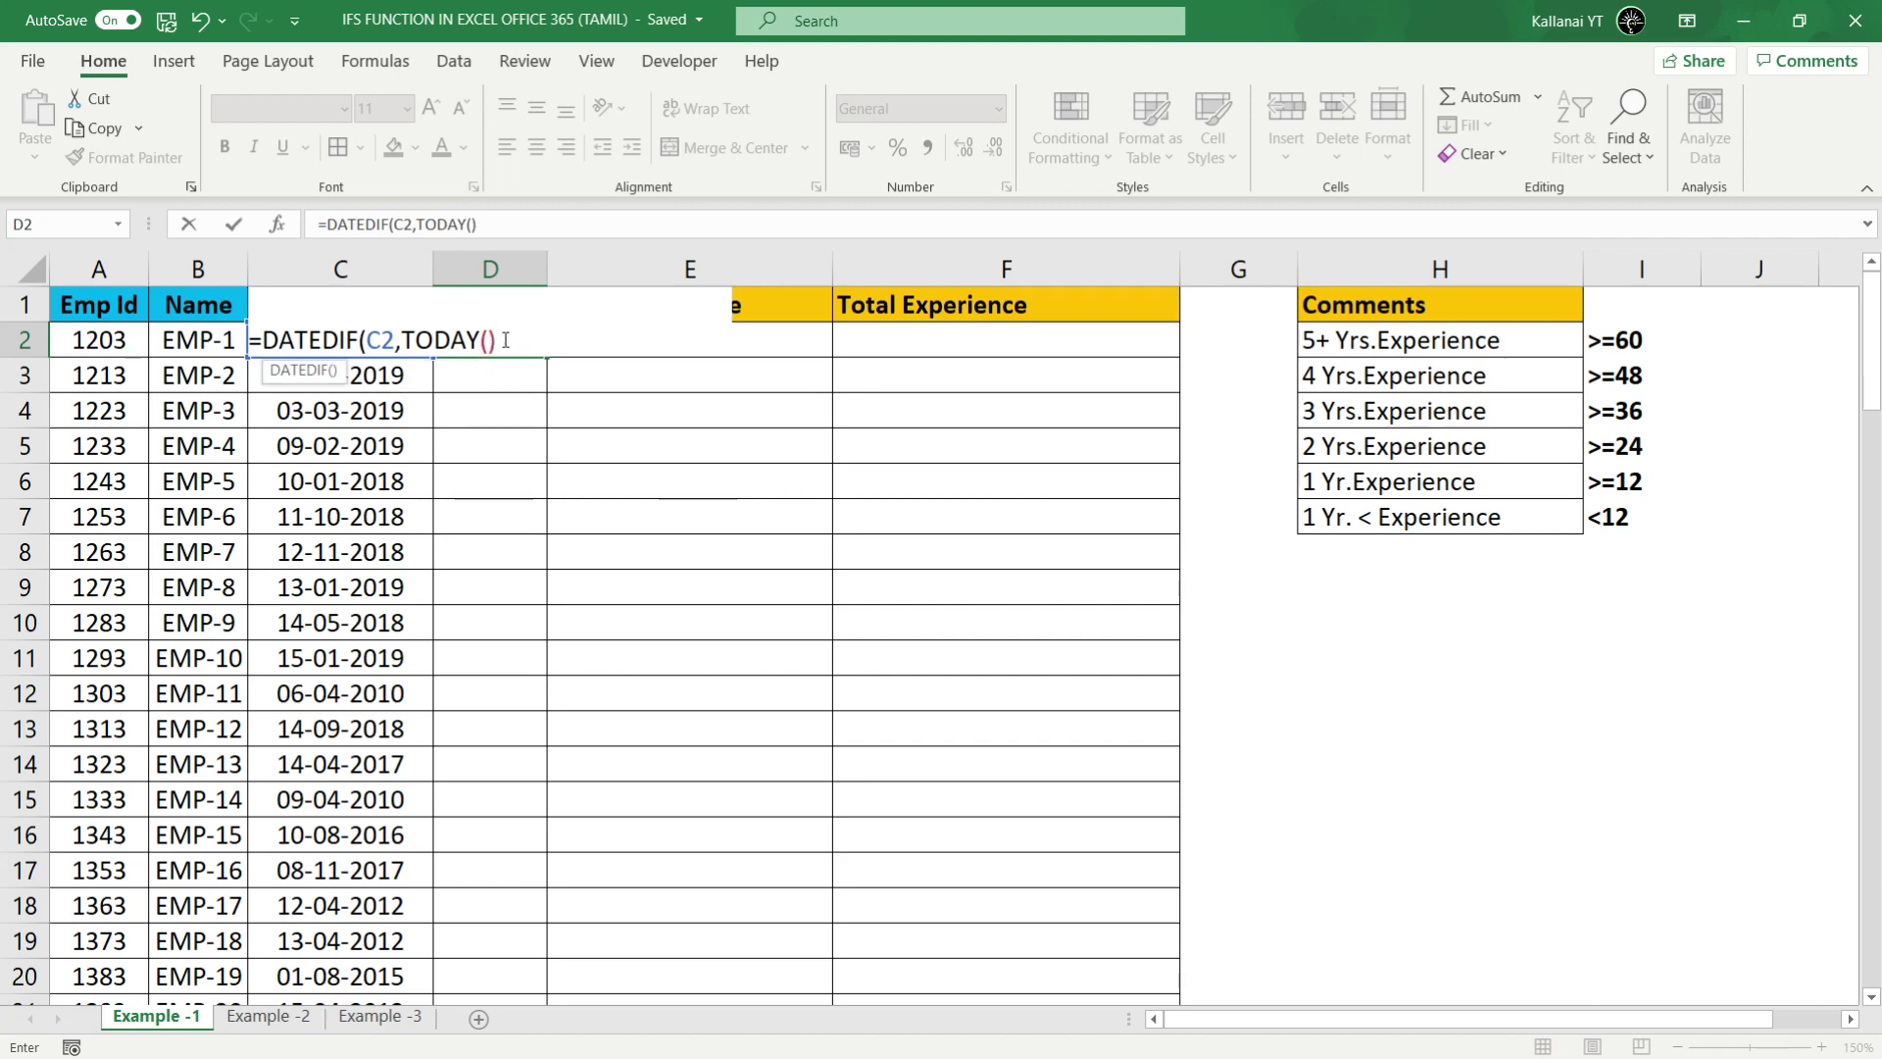
pyautogui.write(',')
pyautogui.write('"M")')
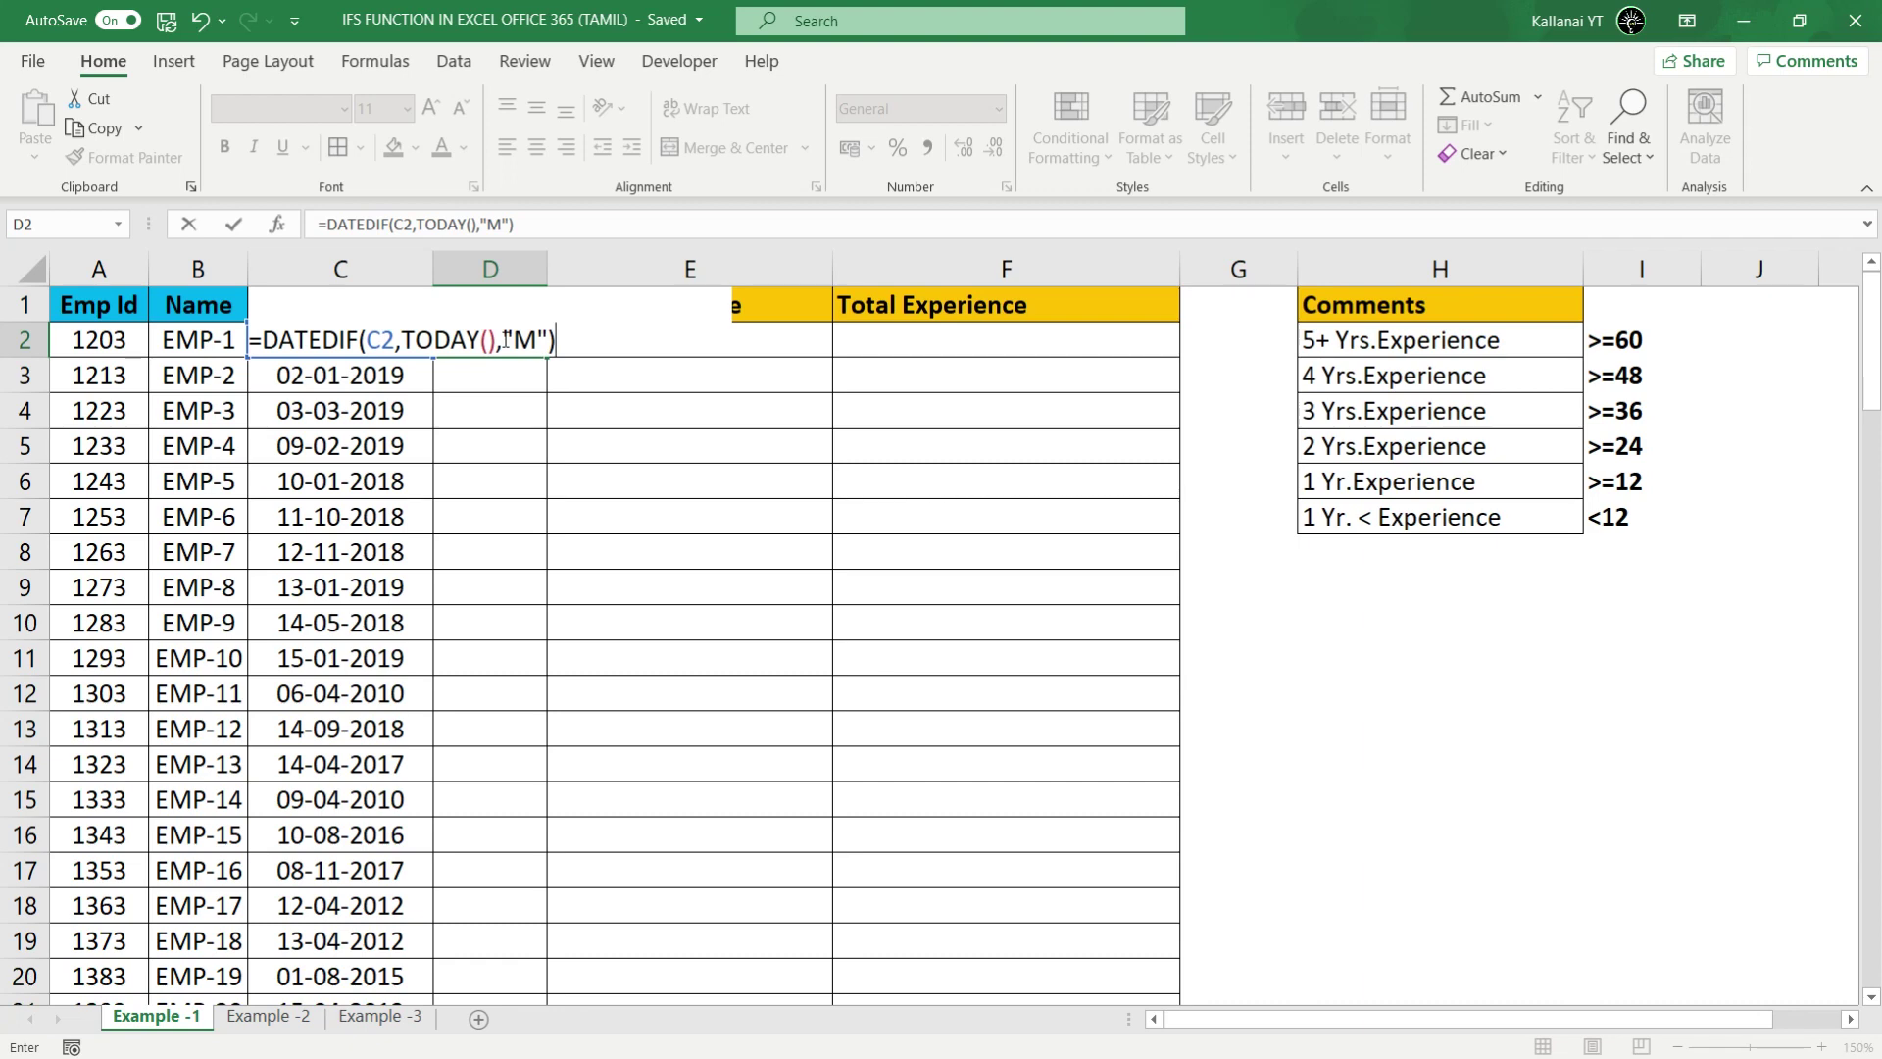
pyautogui.press('Return')
pyautogui.click(500, 344)
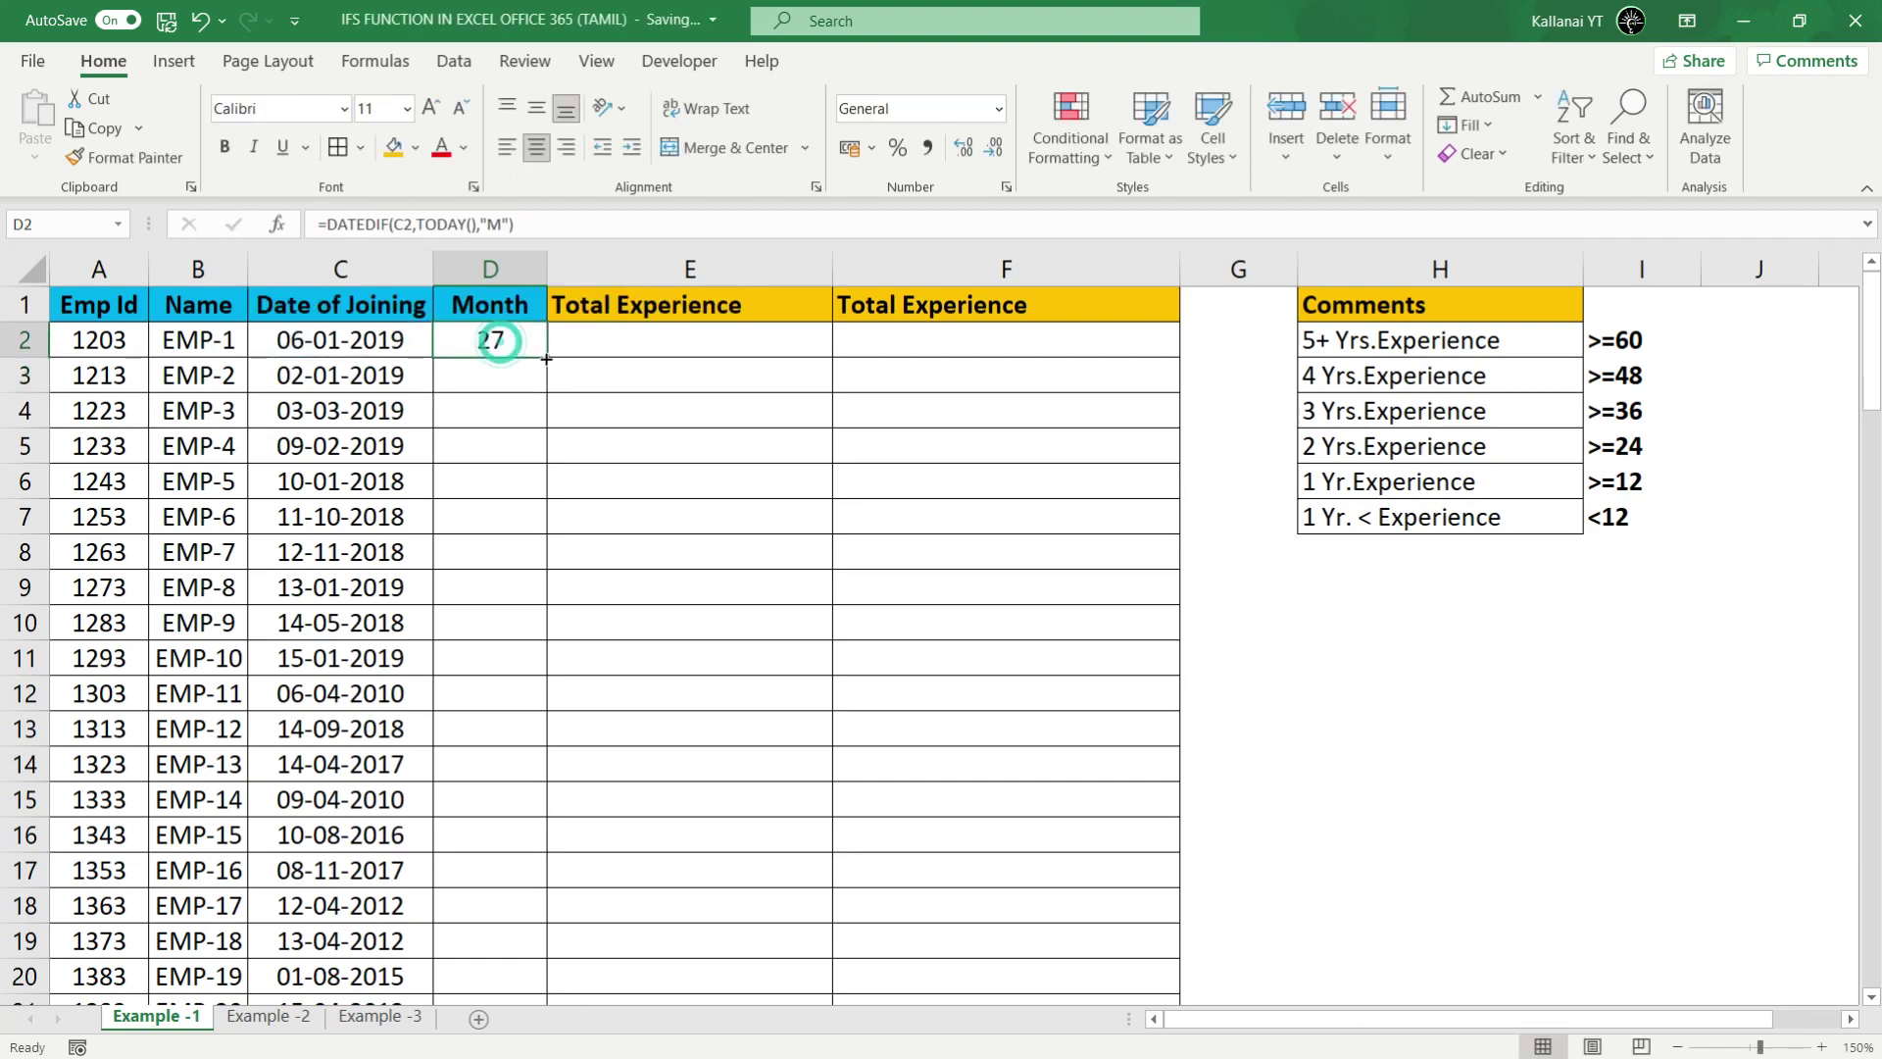
pyautogui.doubleClick(549, 357)
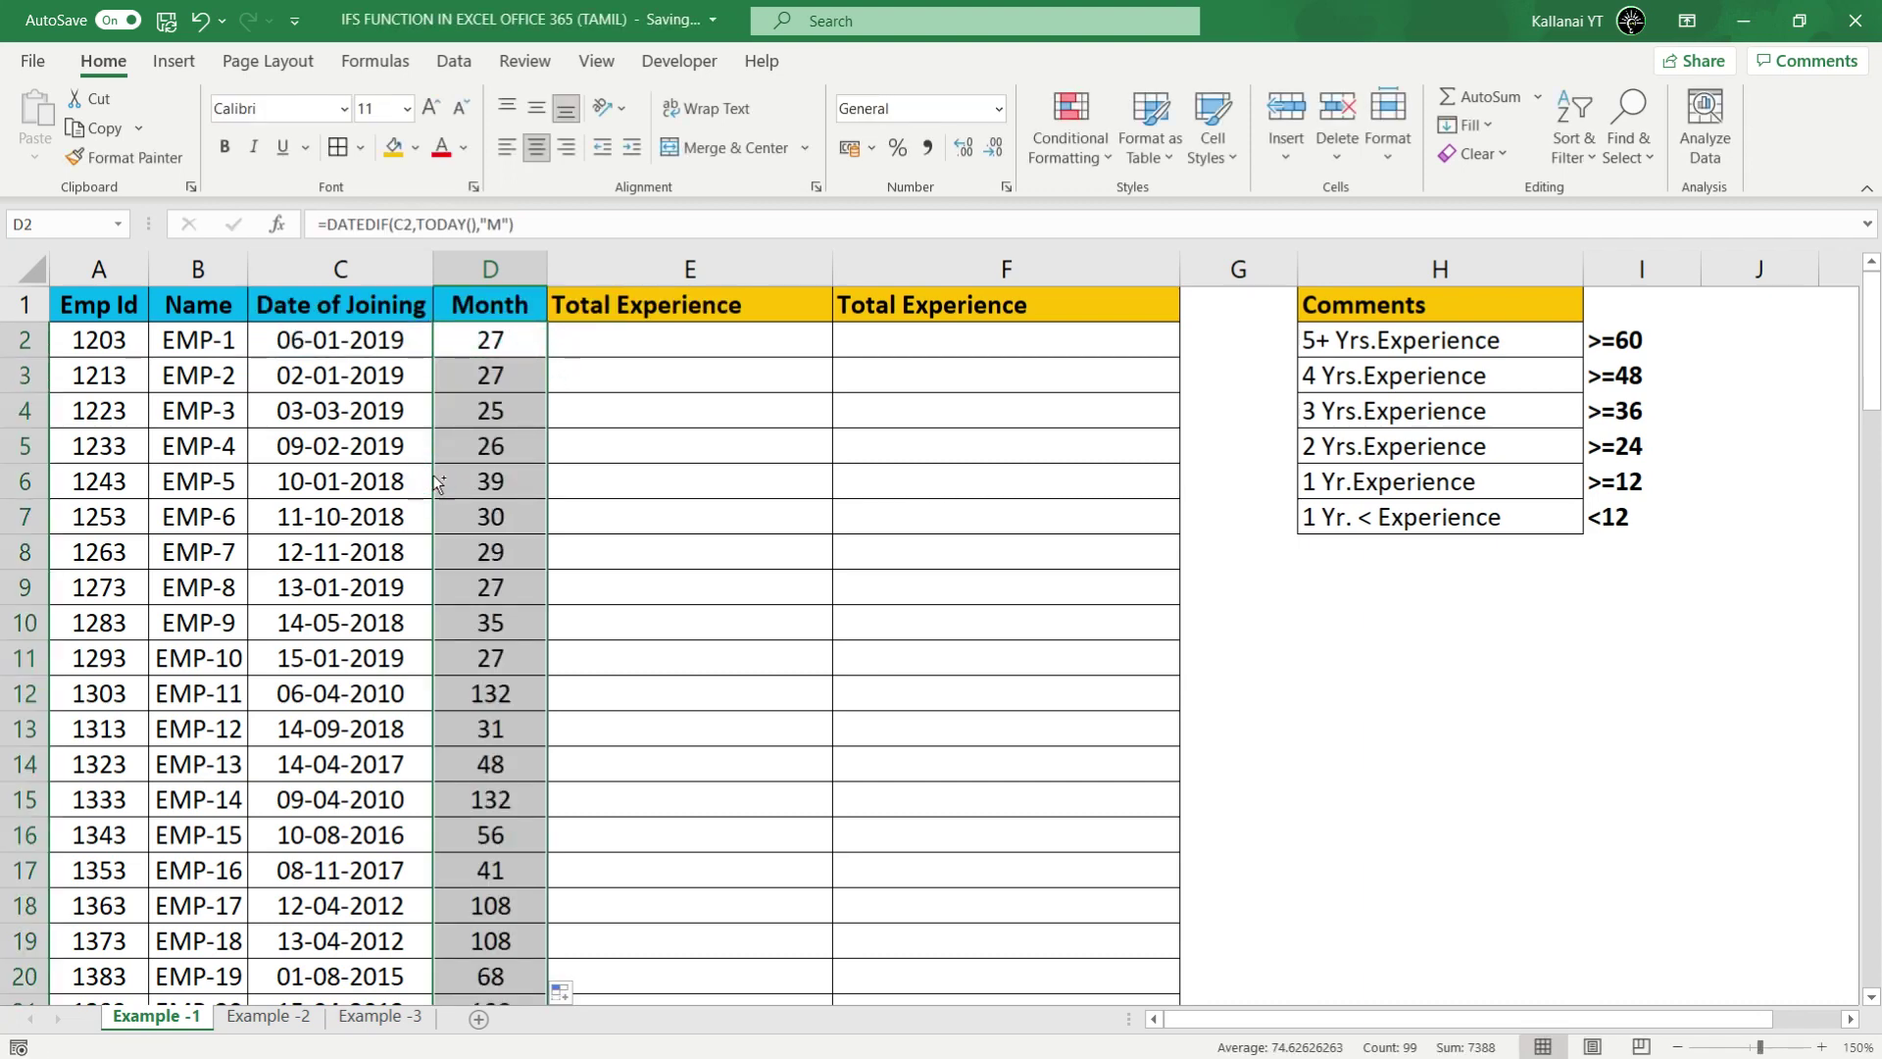
# Step: Check the Date of Joining and Month values down columns C and D
pyautogui.hotkey('ctrl', 'Down')
pyautogui.hotkey('ctrl', 'Up')
pyautogui.press('Right')
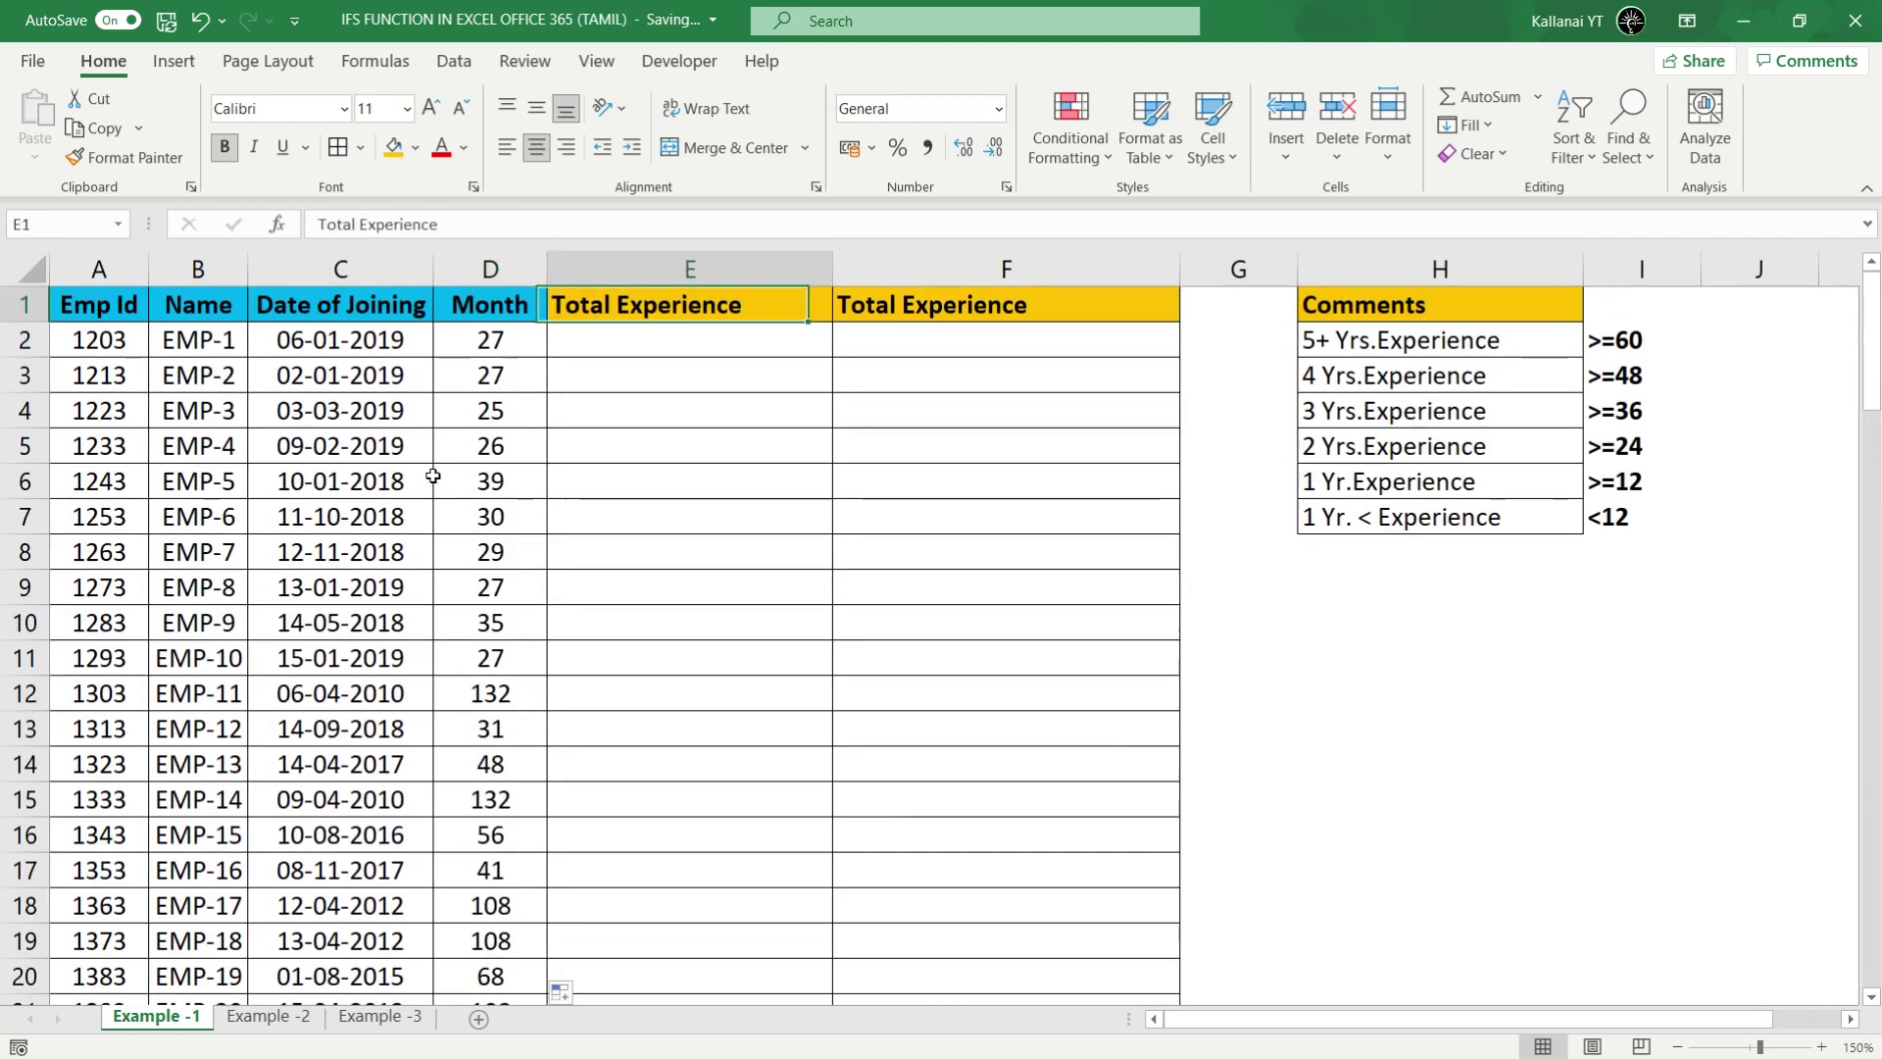
pyautogui.press('Left')
pyautogui.press('Left')
pyautogui.press('Down')
pyautogui.hotkey('ctrl', 'shift', 'Down')
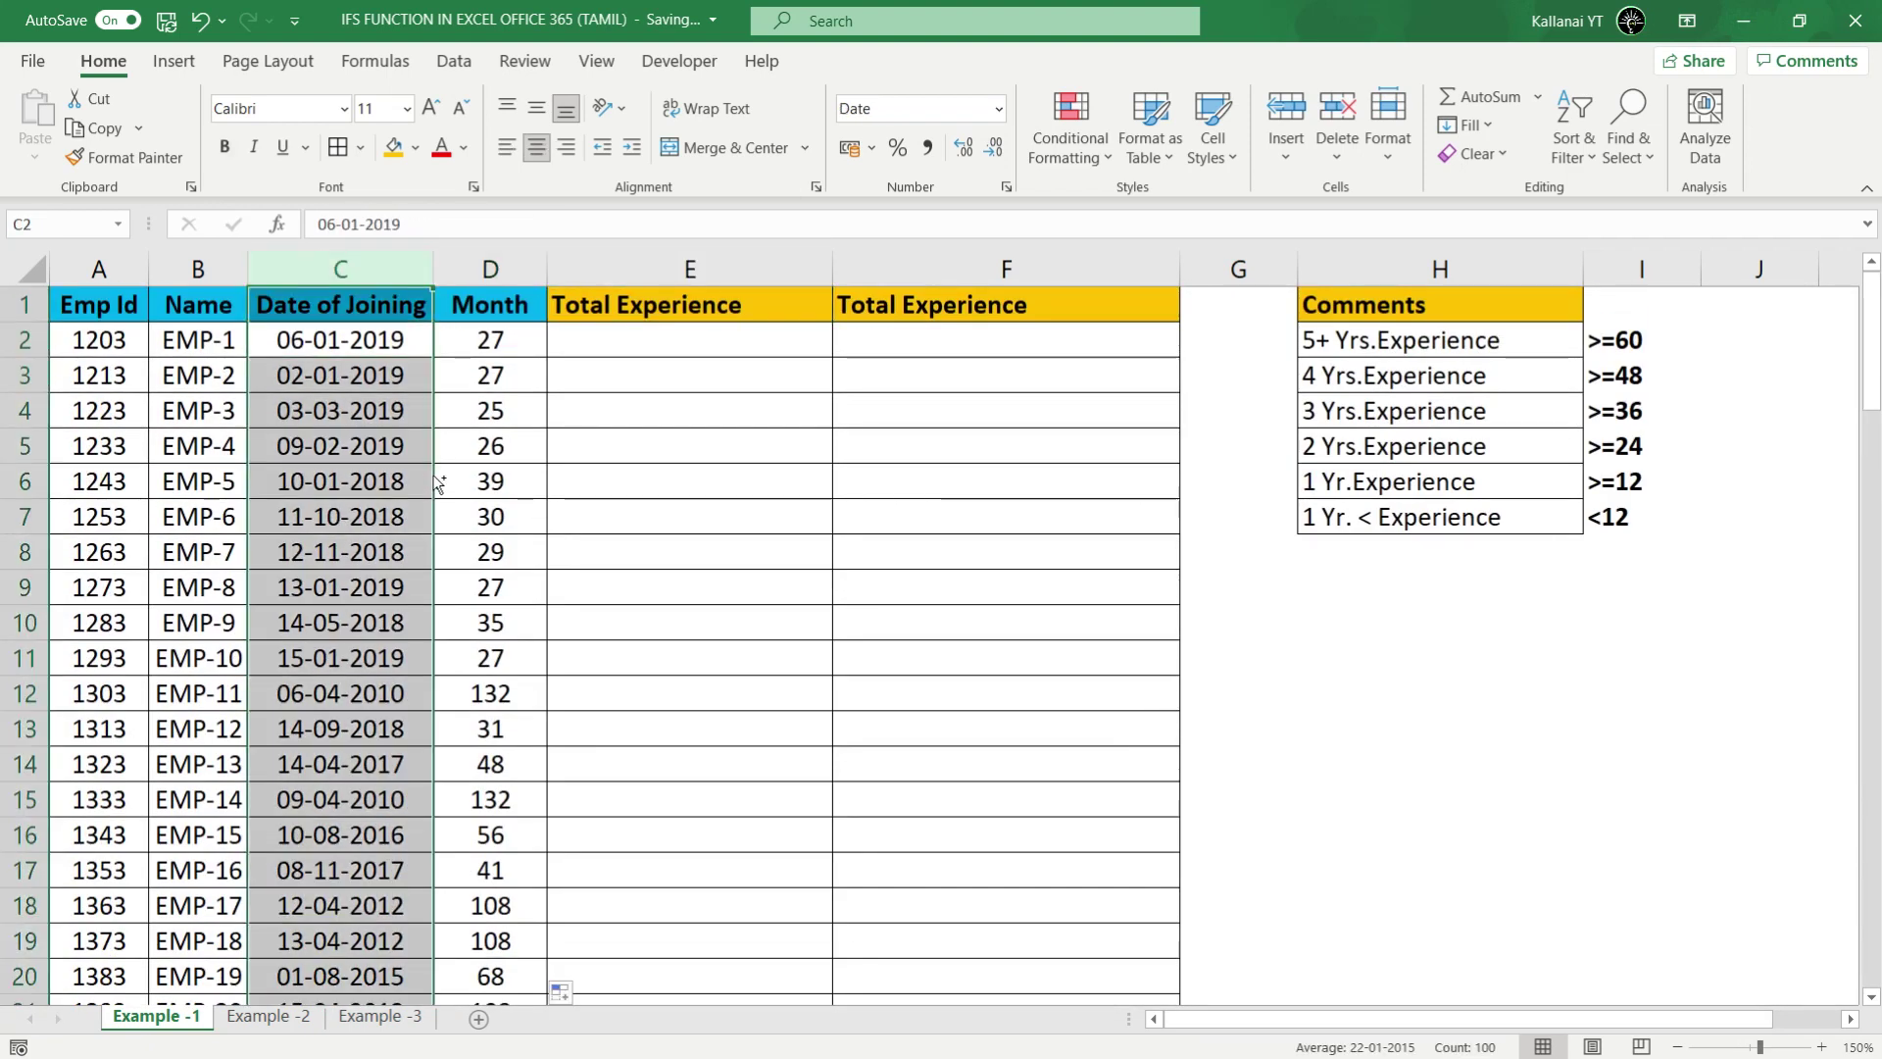
pyautogui.hotkey('ctrl', 'shift', 'Up')
pyautogui.press('Right')
pyautogui.hotkey('ctrl', 'shift', 'Down')
pyautogui.hotkey('ctrl', 'shift', 'Up')
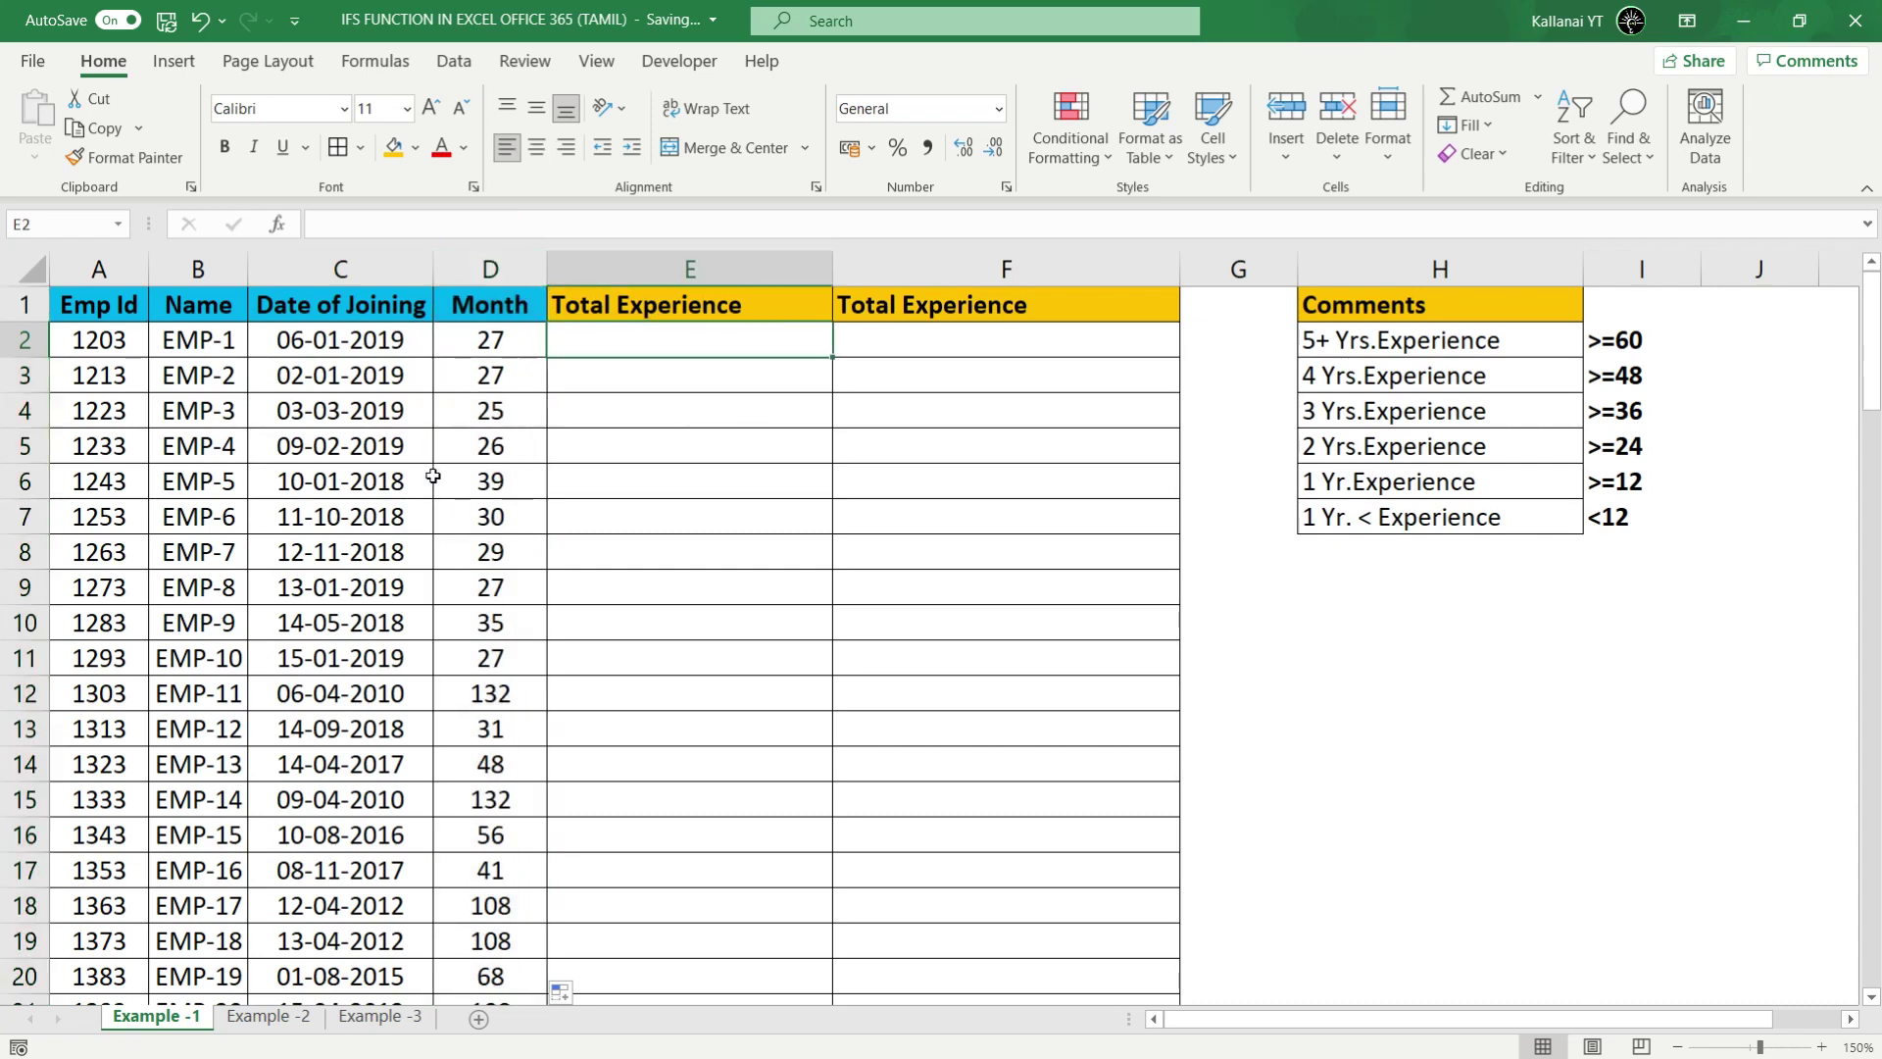
pyautogui.press('Up')
pyautogui.press('Left')
pyautogui.press('Down')
pyautogui.press('Right')
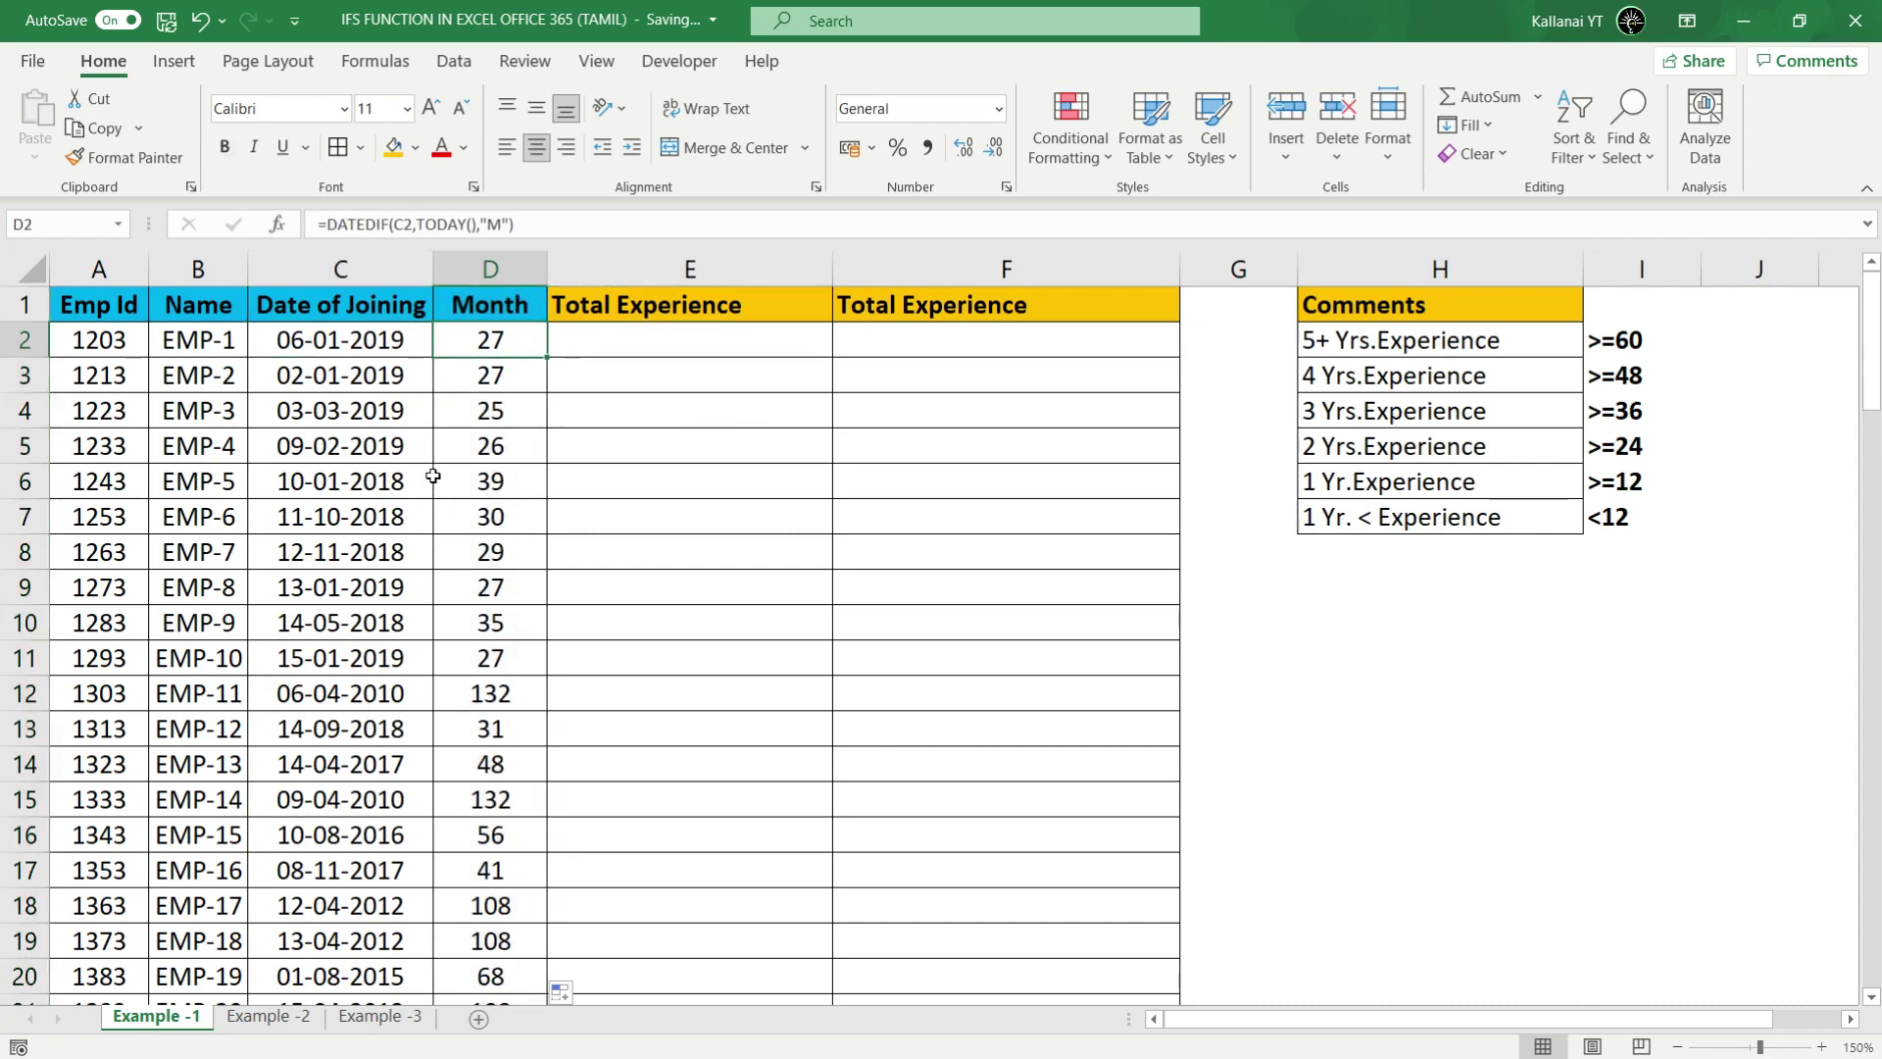
pyautogui.press('Up')
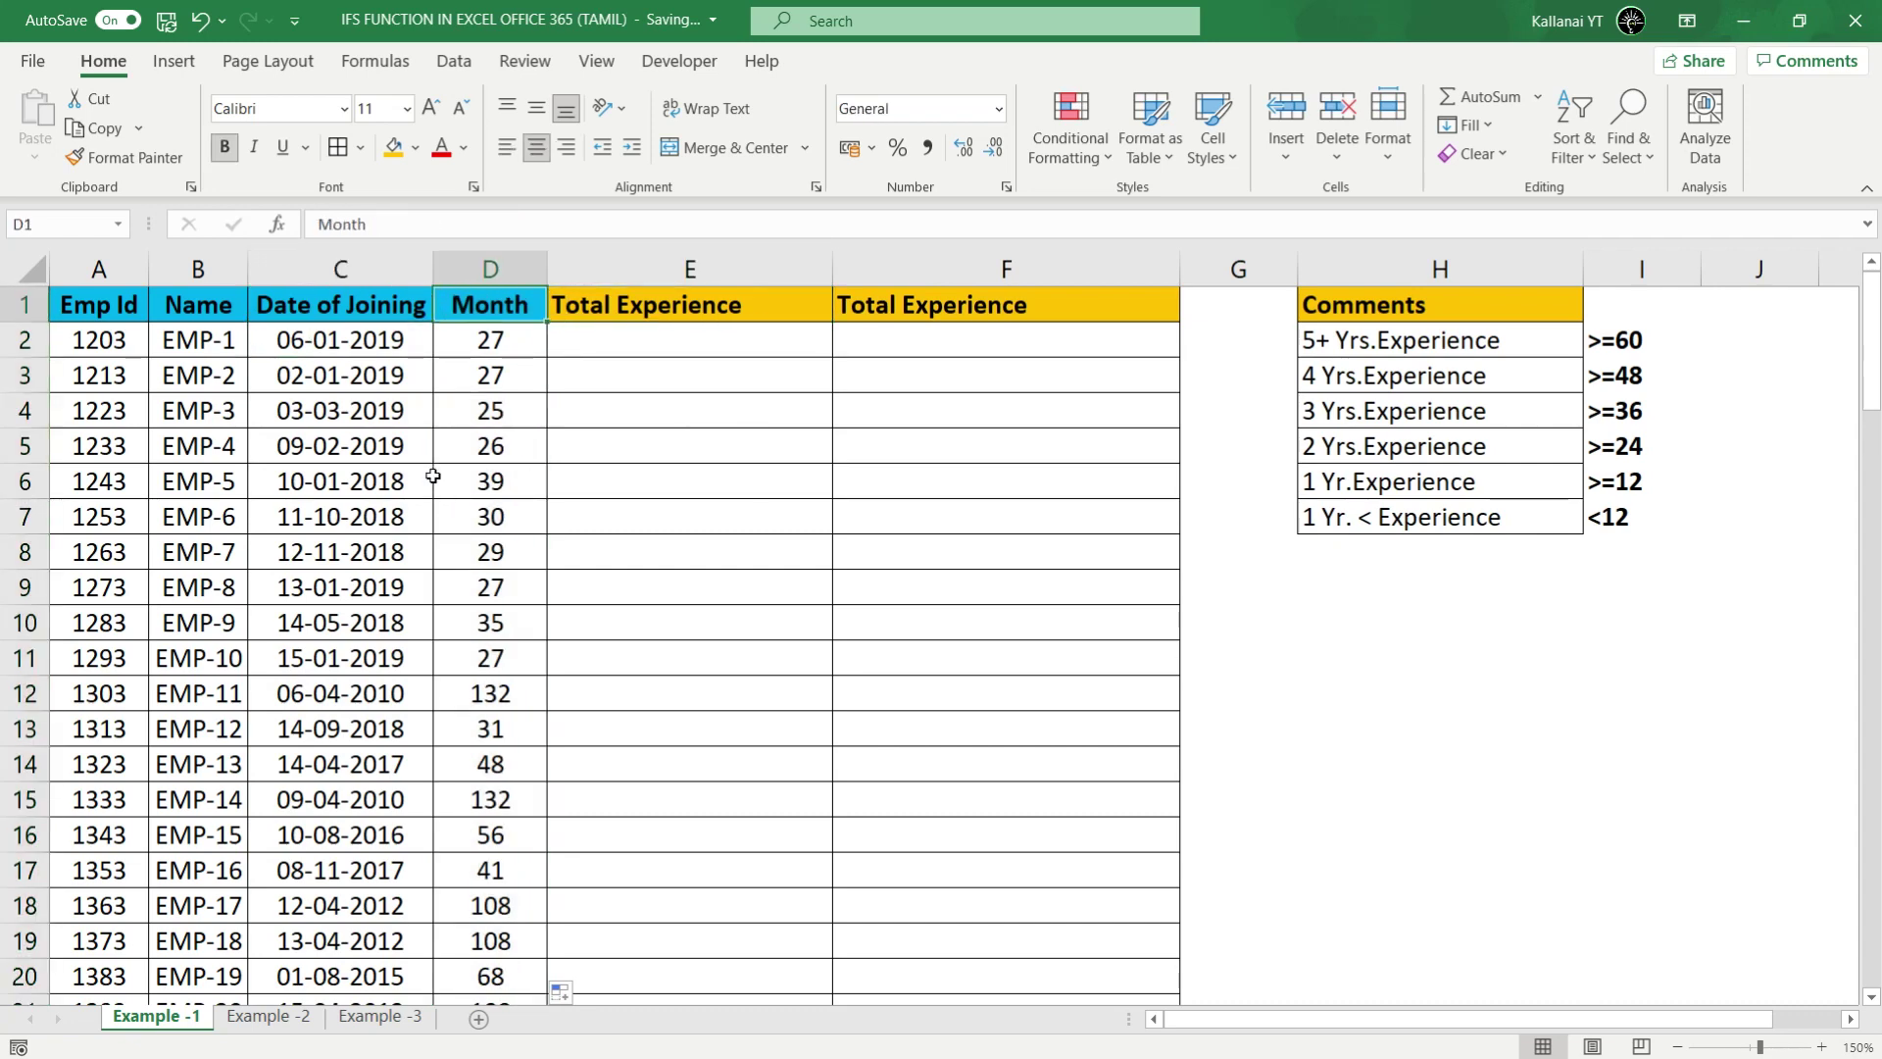
# Step: Turn on table filtering and inspect the Month column's filter list without applying it
pyautogui.hotkey('alt', 'a')
pyautogui.press('t')
pyautogui.hotkey('alt', 'Down')
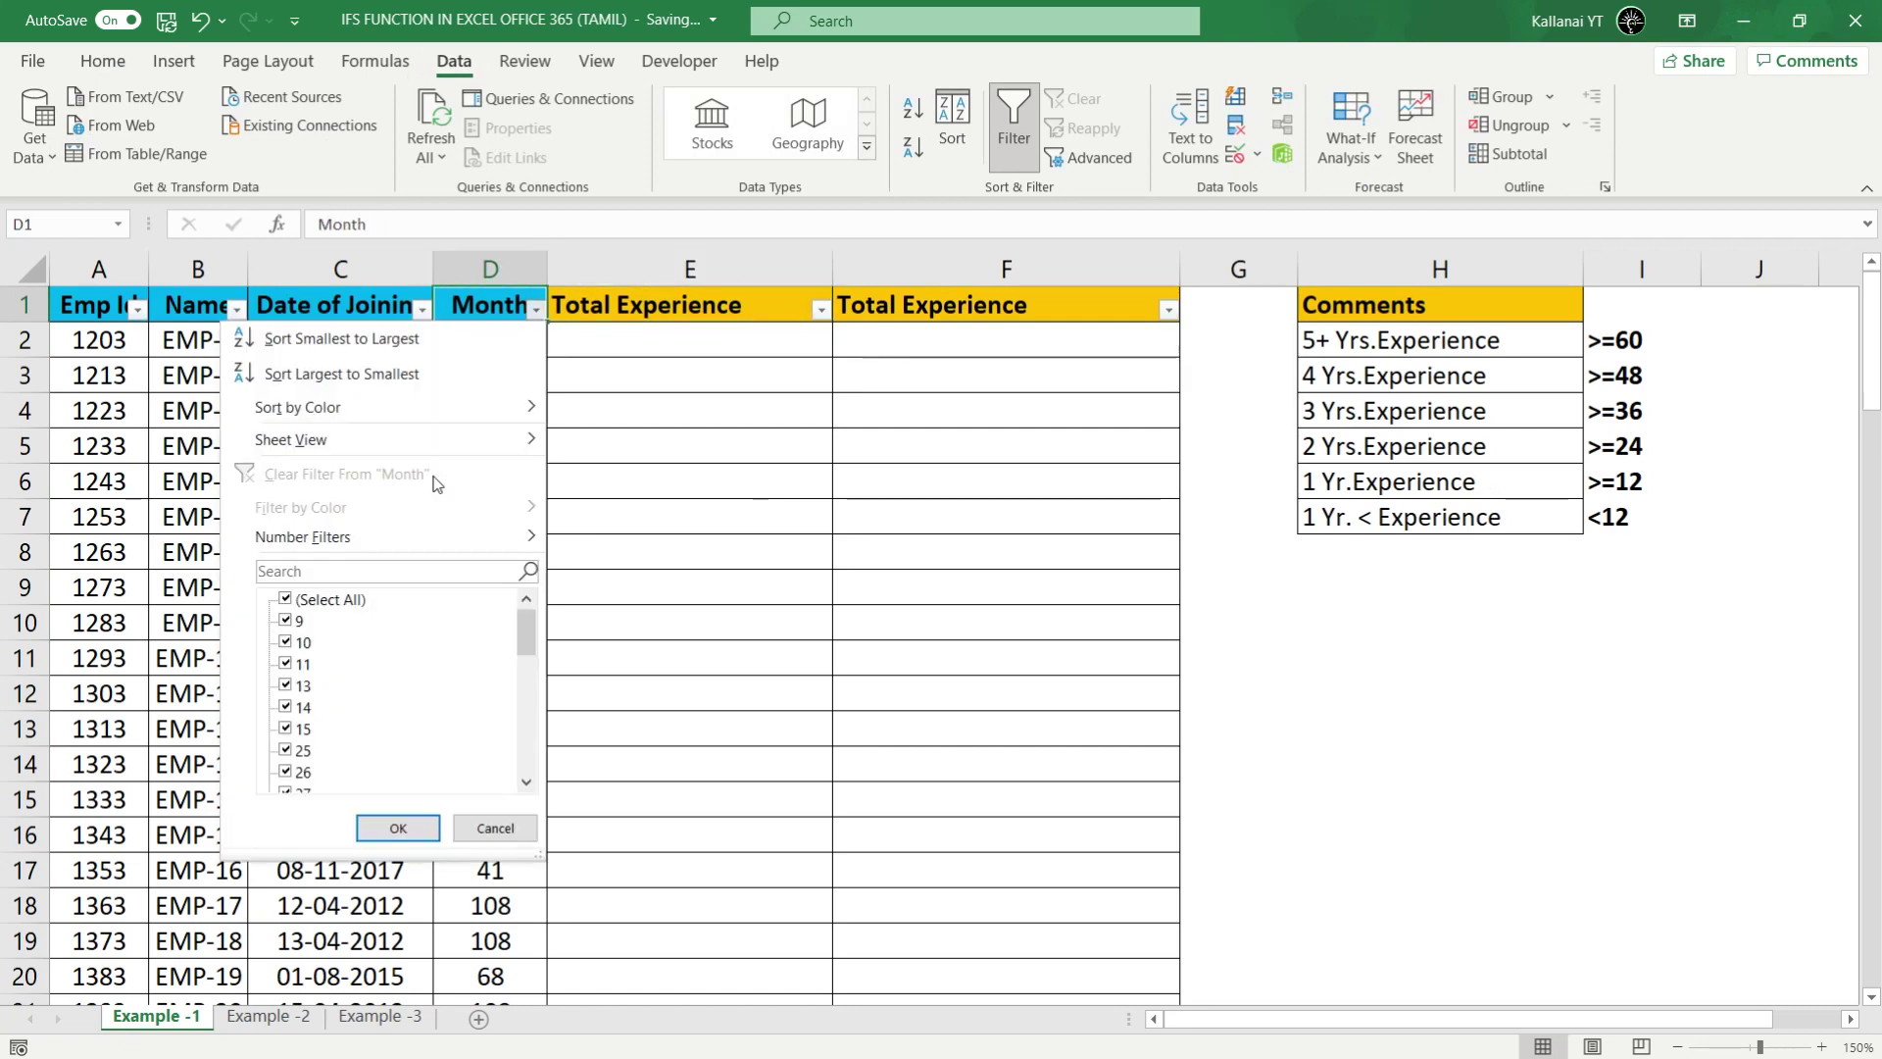
pyautogui.press('Up')
pyautogui.press('space')
pyautogui.press('Down')
pyautogui.press('Down')
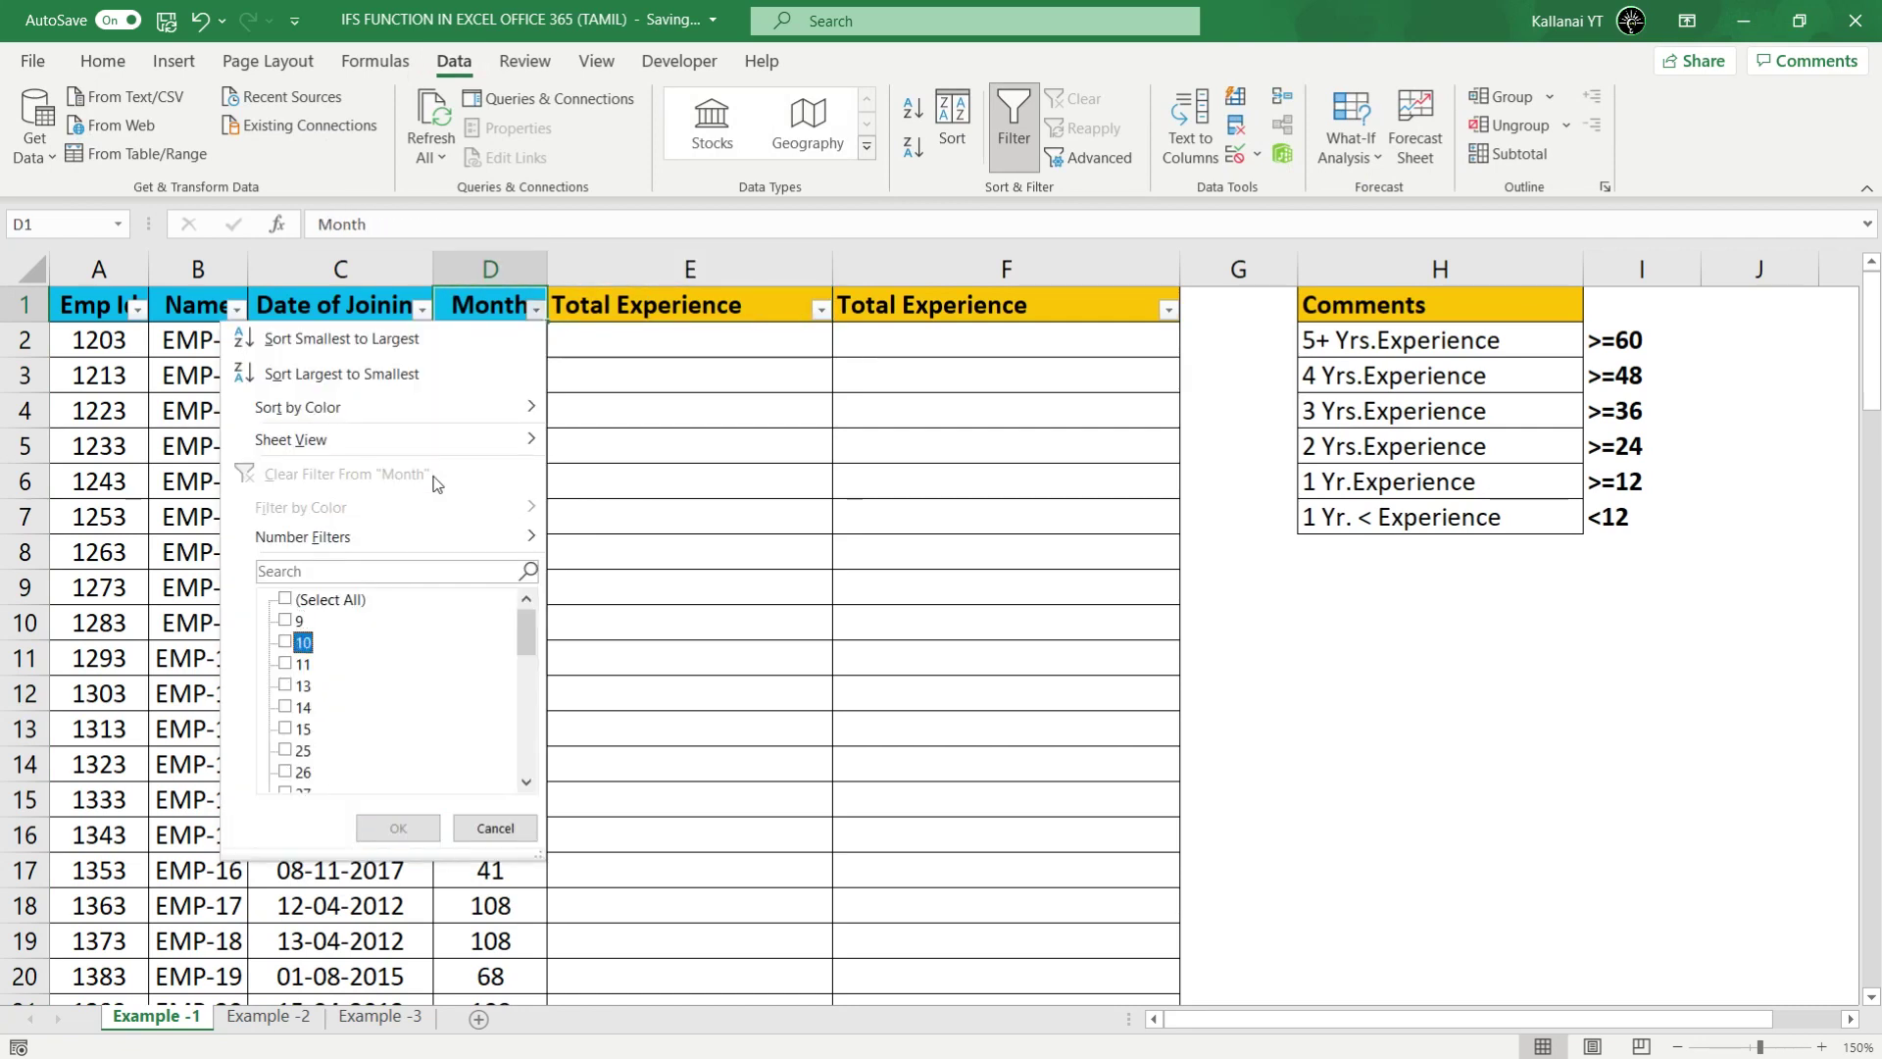
pyautogui.press('Escape')
# Step: Turn filtering off again and select the Month values down to row 100
pyautogui.hotkey('alt', 'a')
pyautogui.press('t')
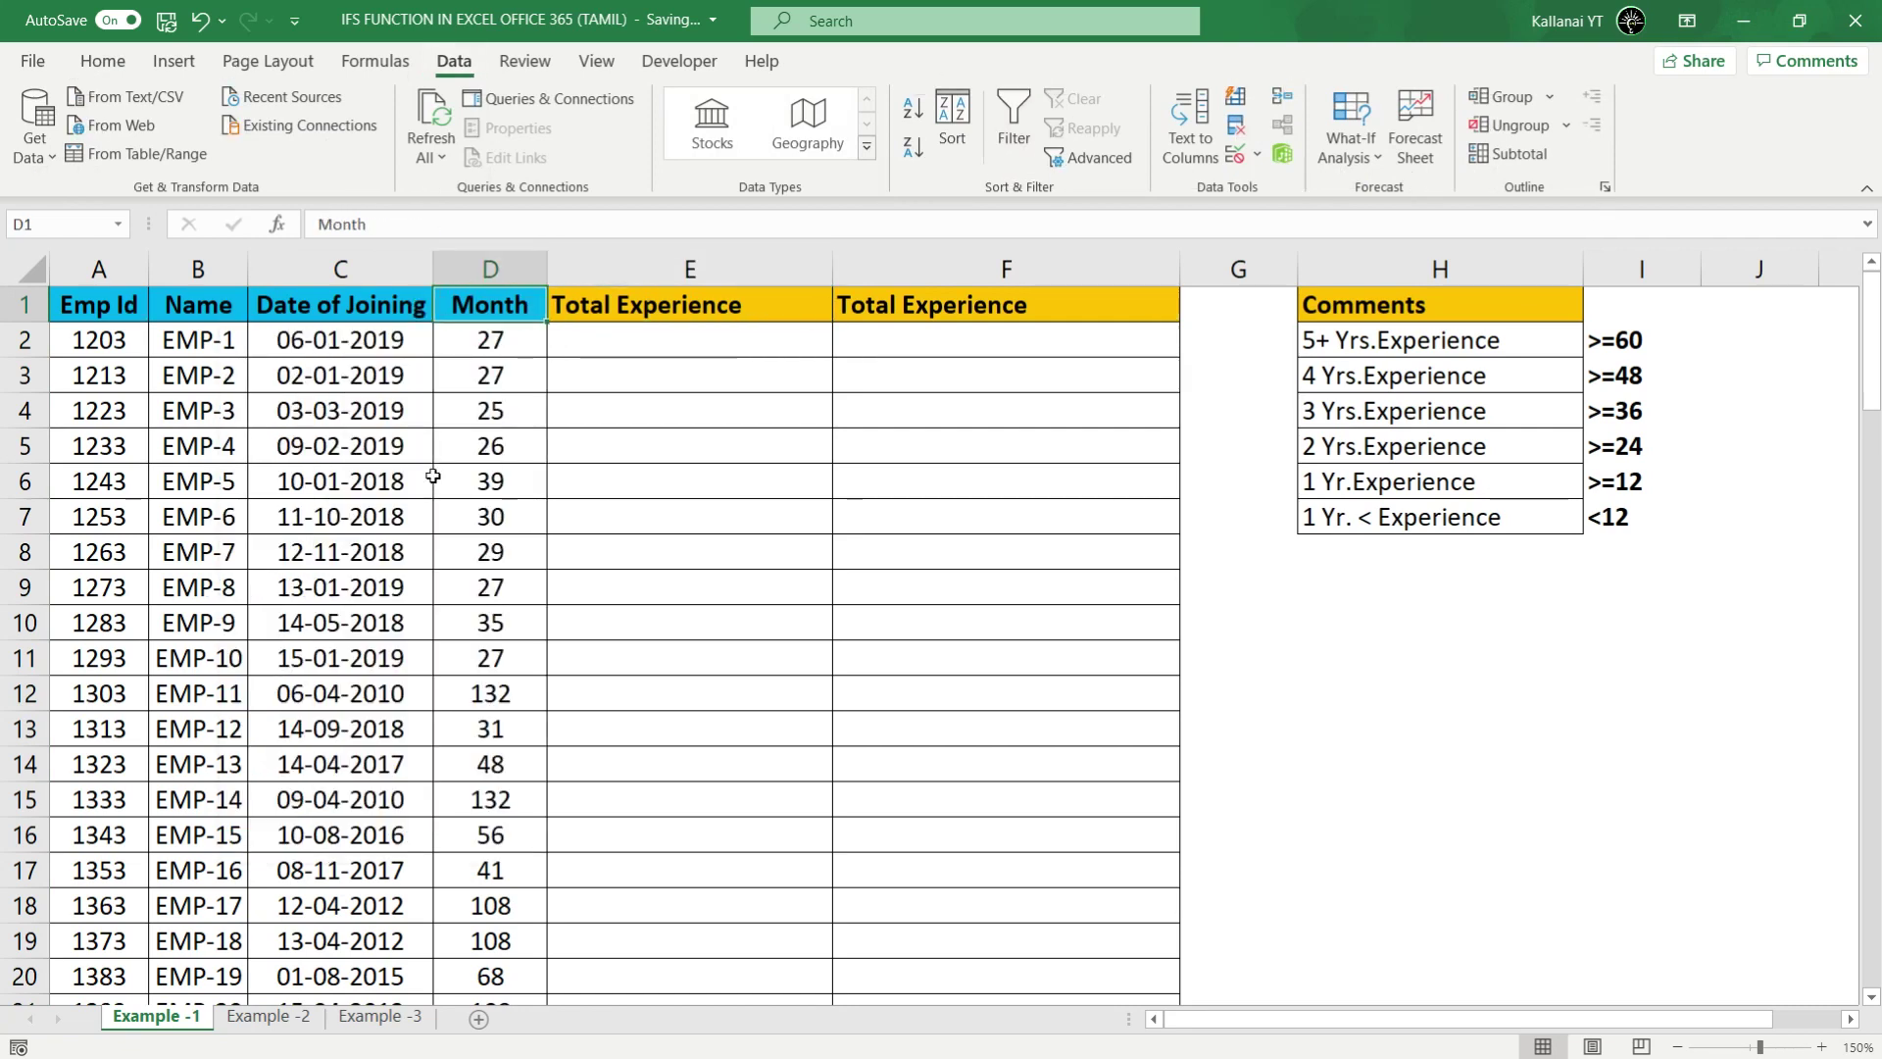
pyautogui.press('Down')
pyautogui.press('Up')
pyautogui.press('Right')
pyautogui.press('Down')
pyautogui.press('Left')
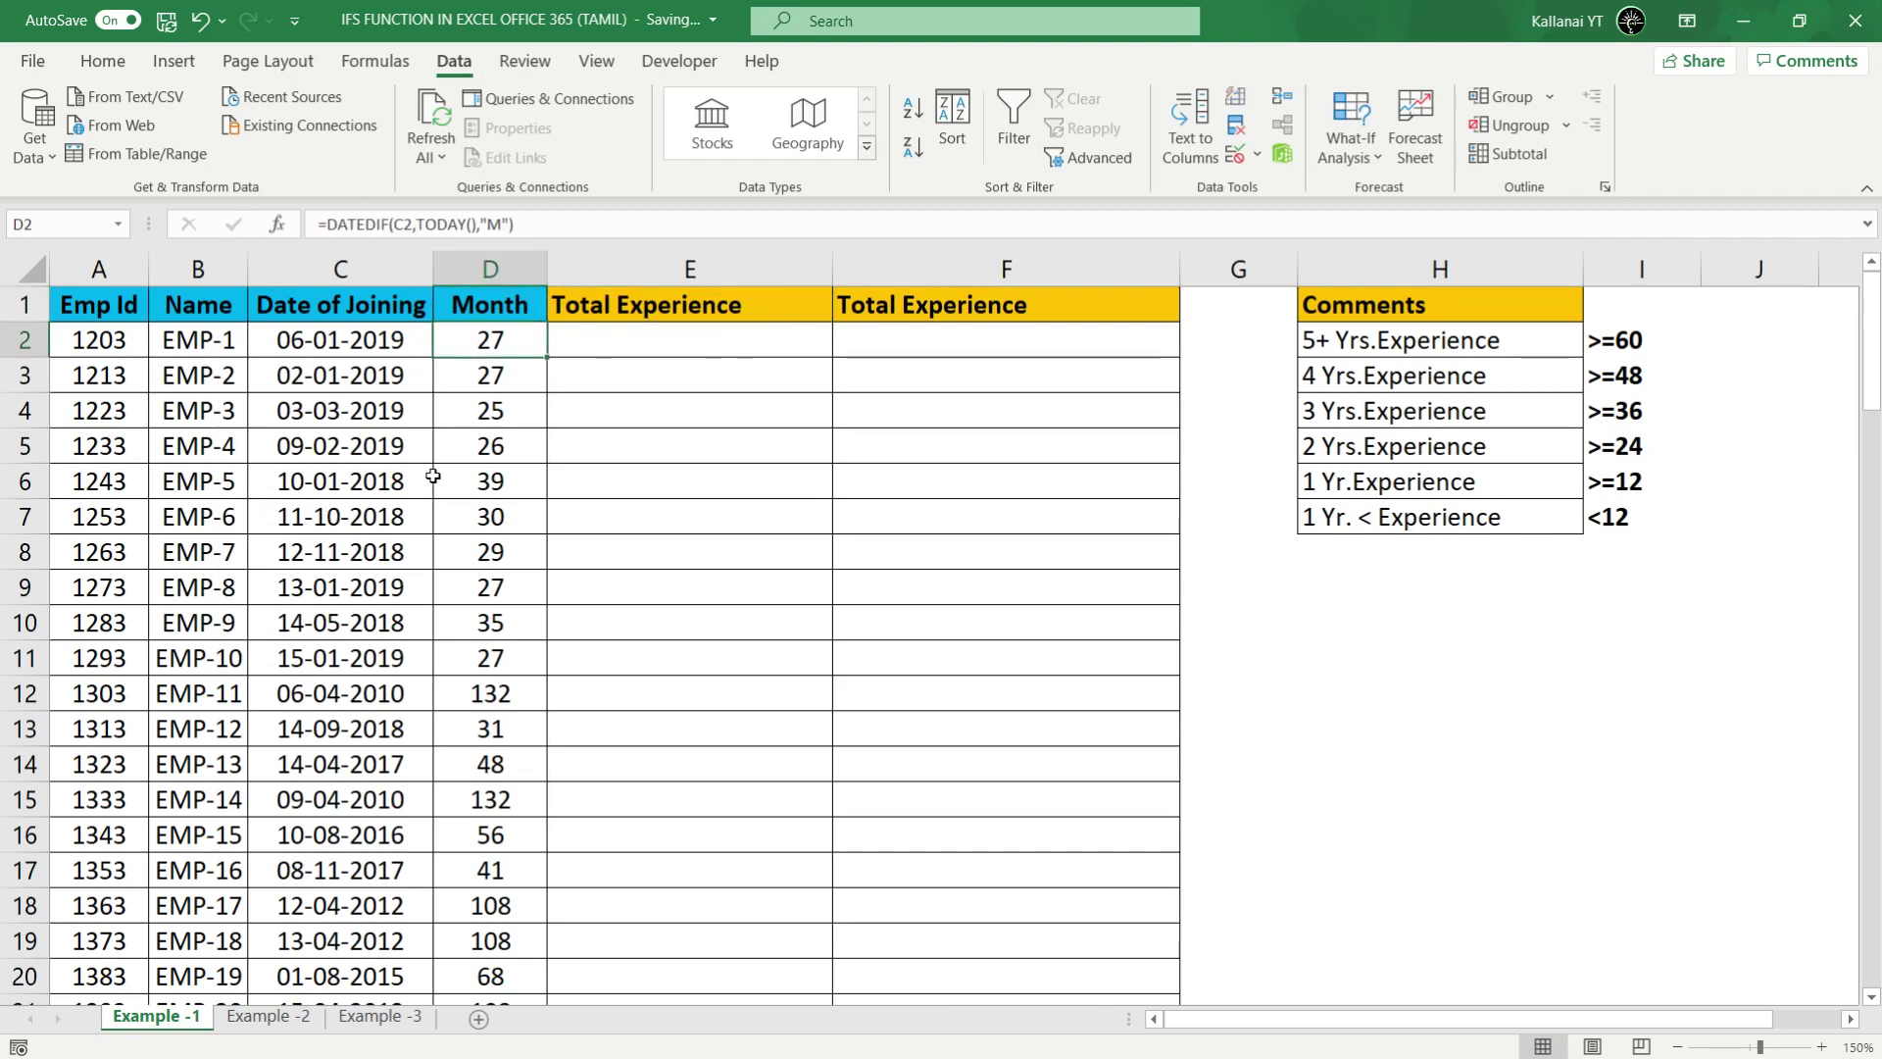
pyautogui.press('Up')
pyautogui.press('Down')
pyautogui.hotkey('ctrl', 'shift', 'Down')
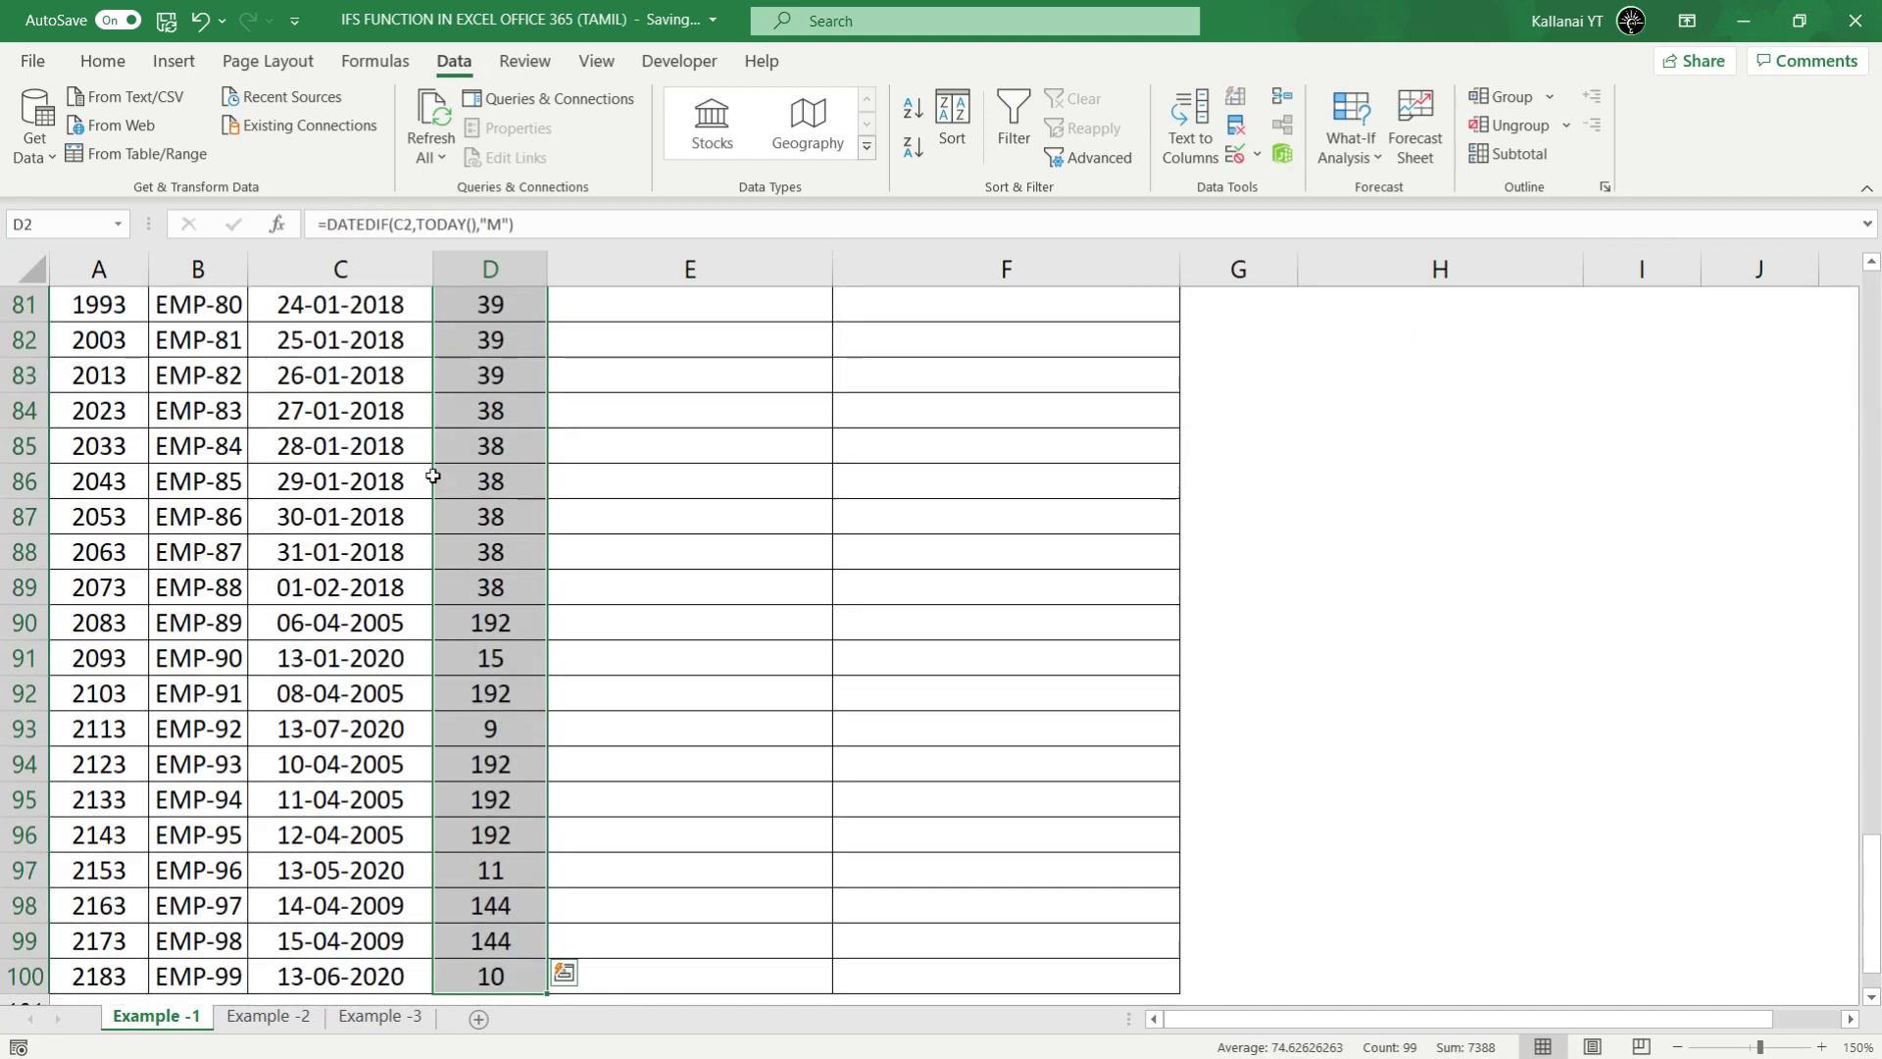
pyautogui.hotkey('ctrl', 'Up')
pyautogui.press('Right')
pyautogui.press('Right')
pyautogui.press('Right')
pyautogui.press('Right')
pyautogui.press('Right')
# Step: Compare the comment labels H2:H7 with row 6's joining date and month value
pyautogui.press('Left')
pyautogui.press('Down')
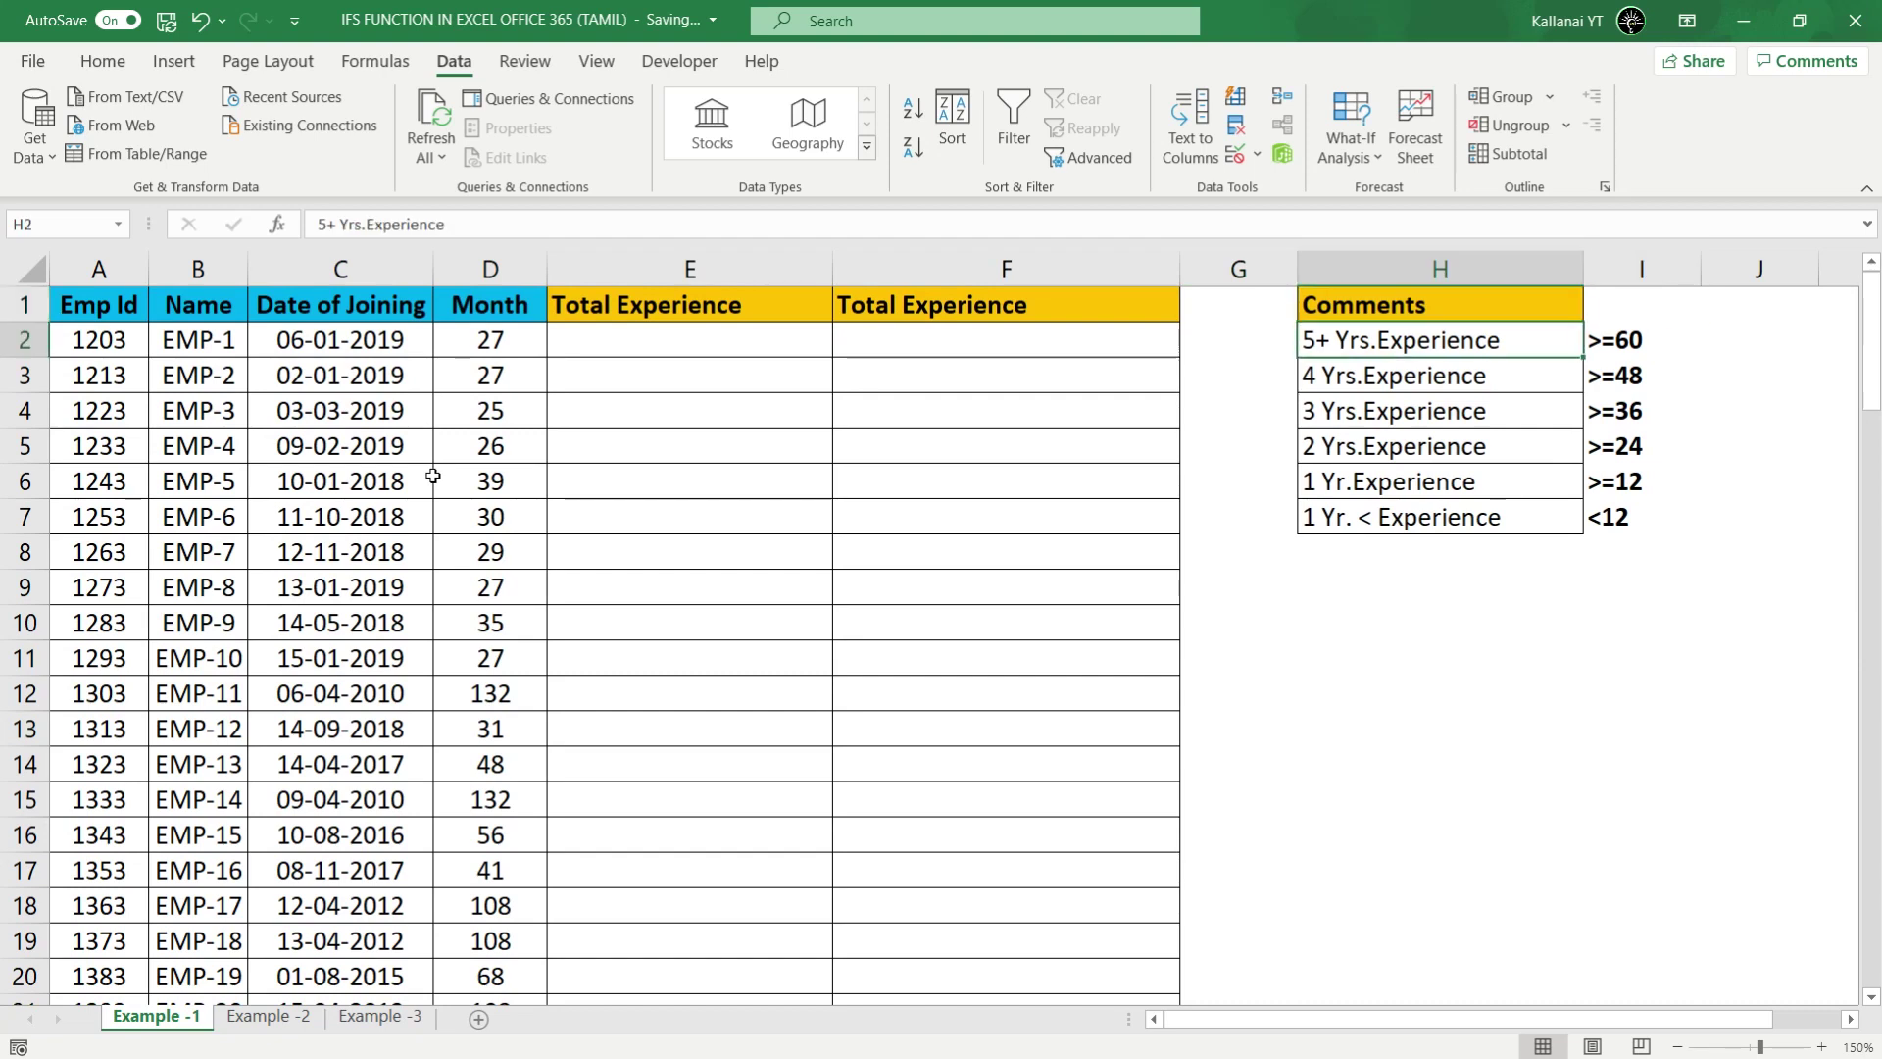
pyautogui.hotkey('ctrl', 'shift', 'Down')
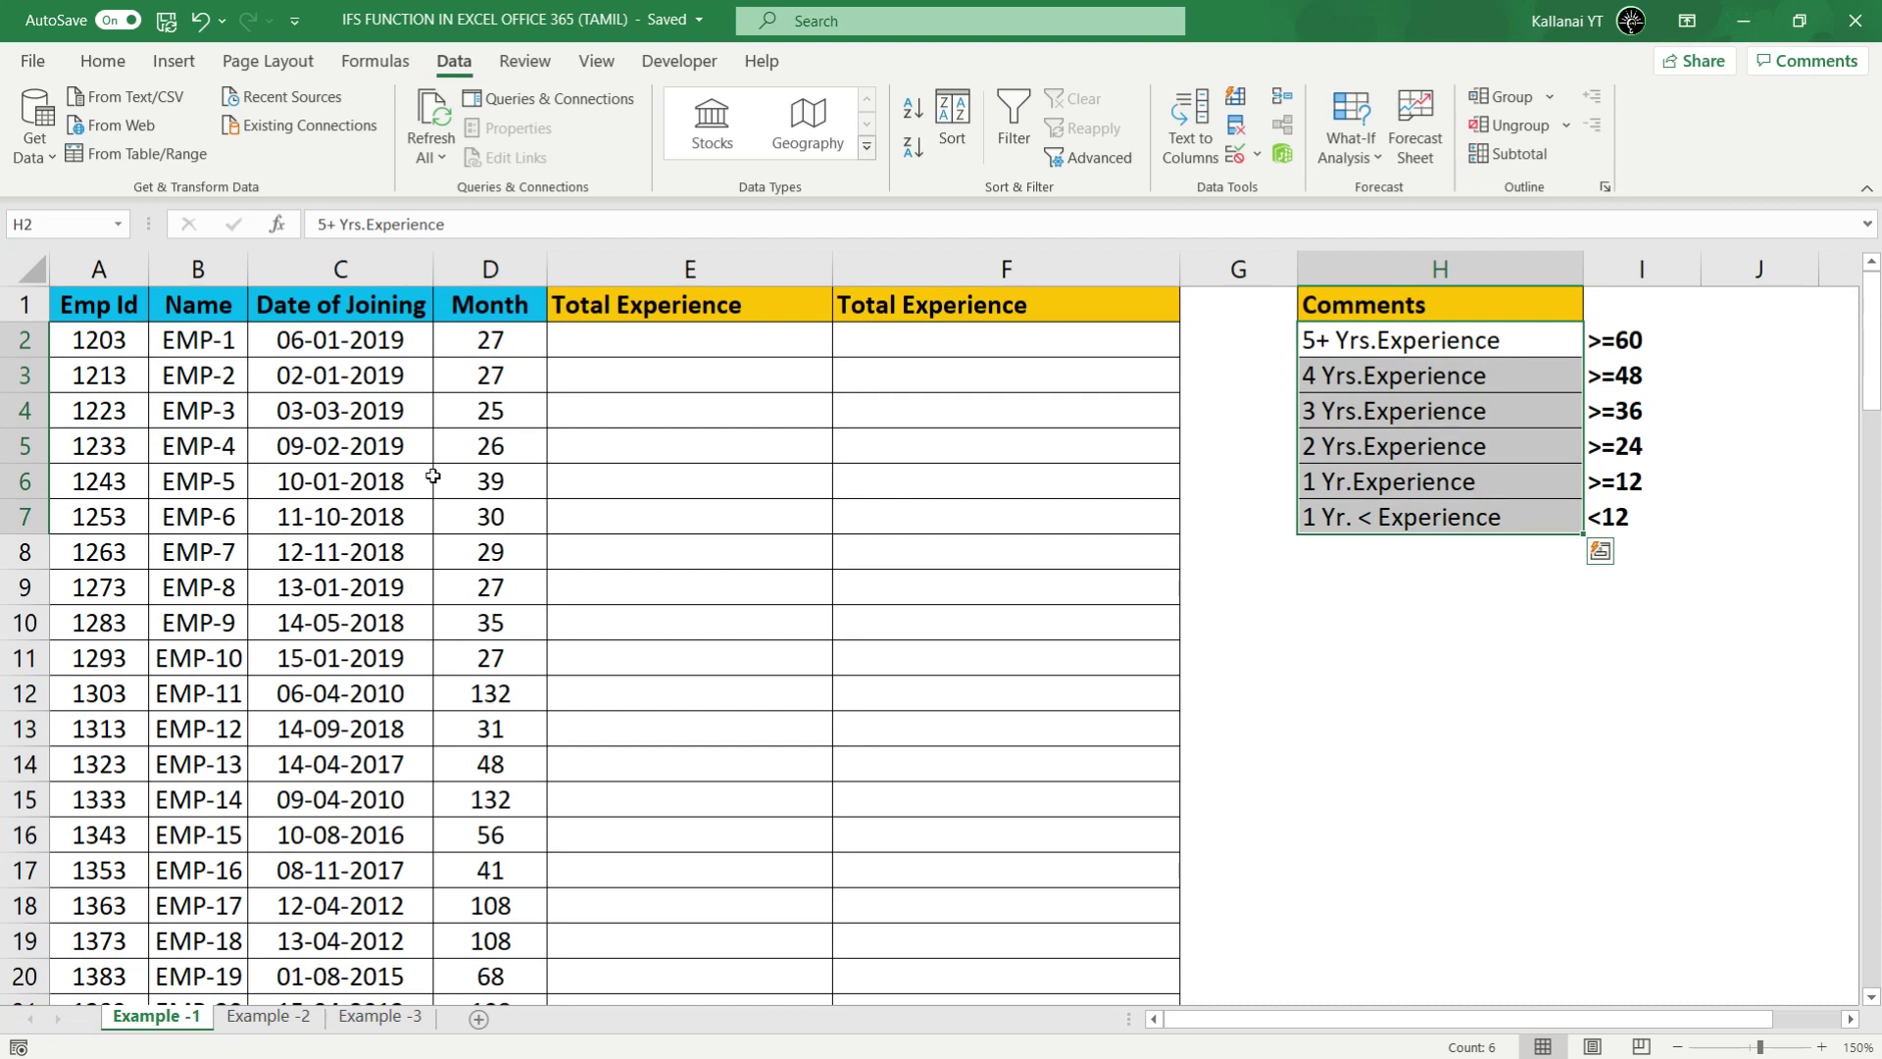
pyautogui.click(434, 476)
pyautogui.press('Right')
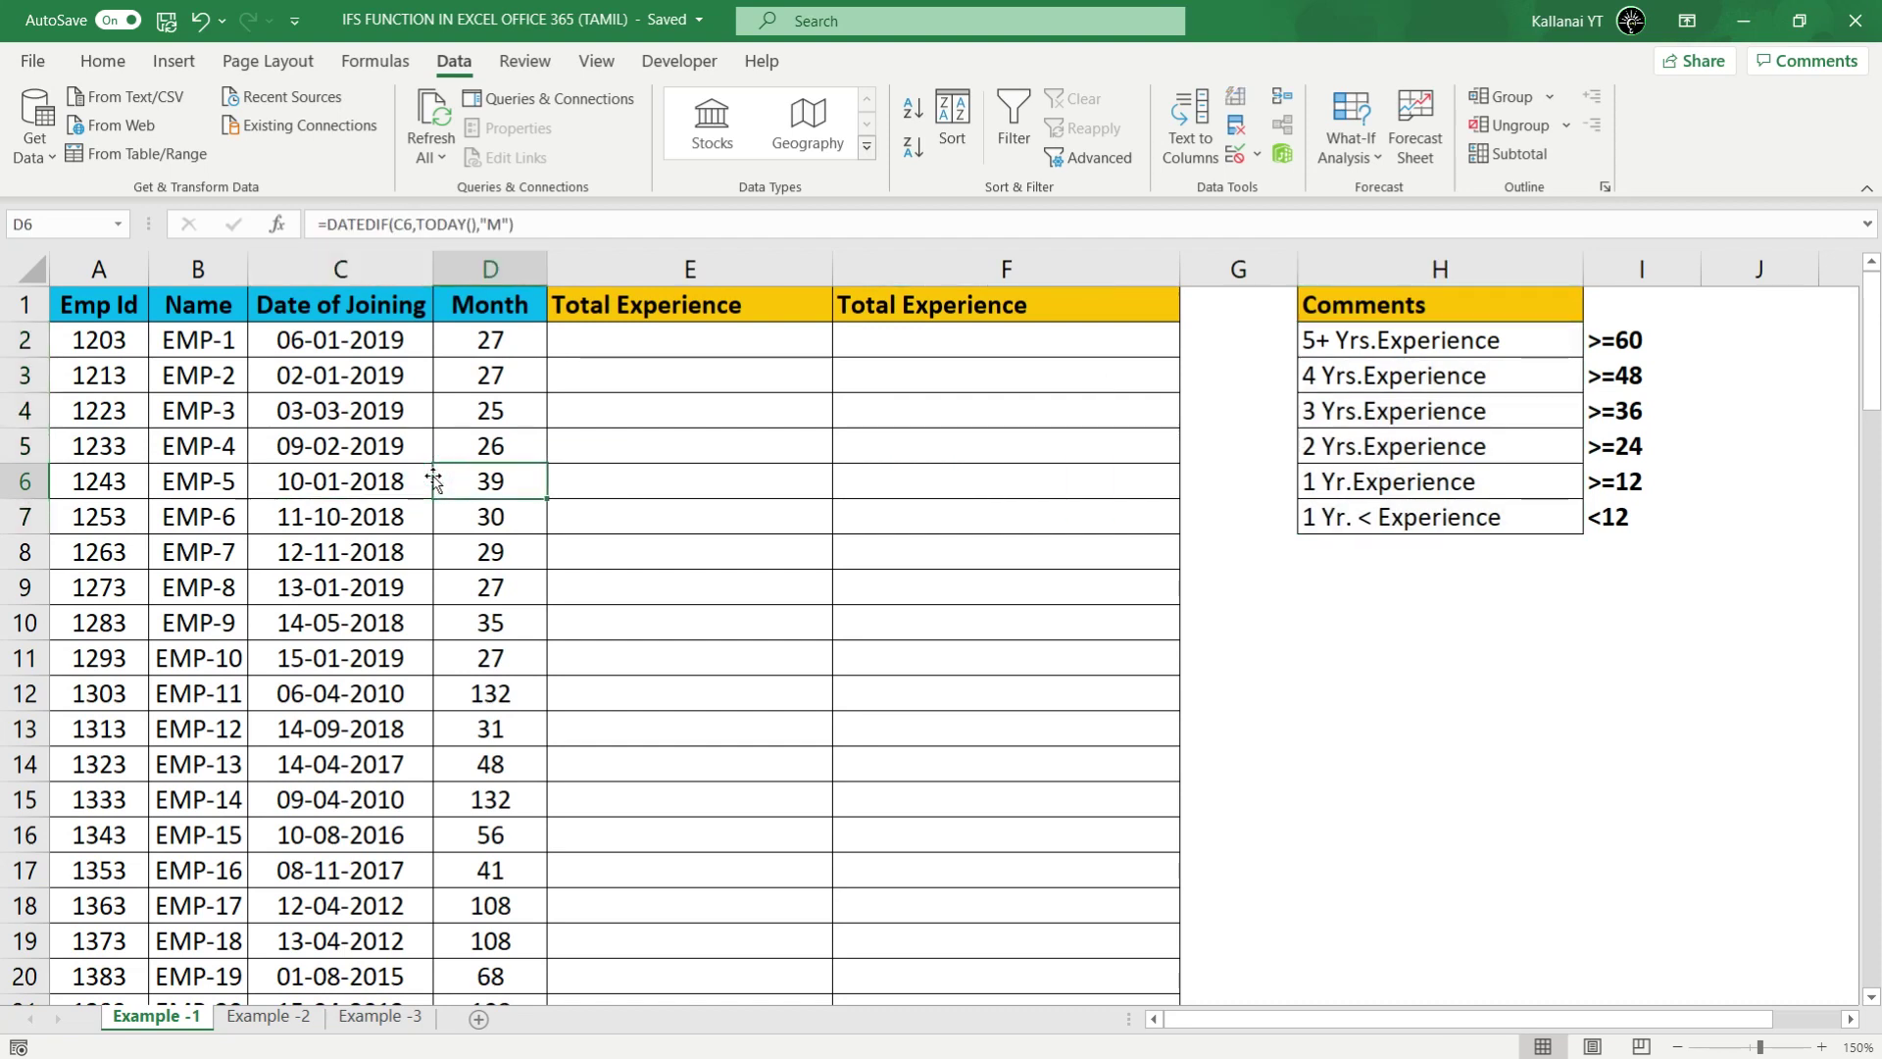
pyautogui.press('Right')
pyautogui.press('Right')
pyautogui.press('Right')
pyautogui.press('Right')
pyautogui.press('Up')
pyautogui.press('Up')
pyautogui.press('Up')
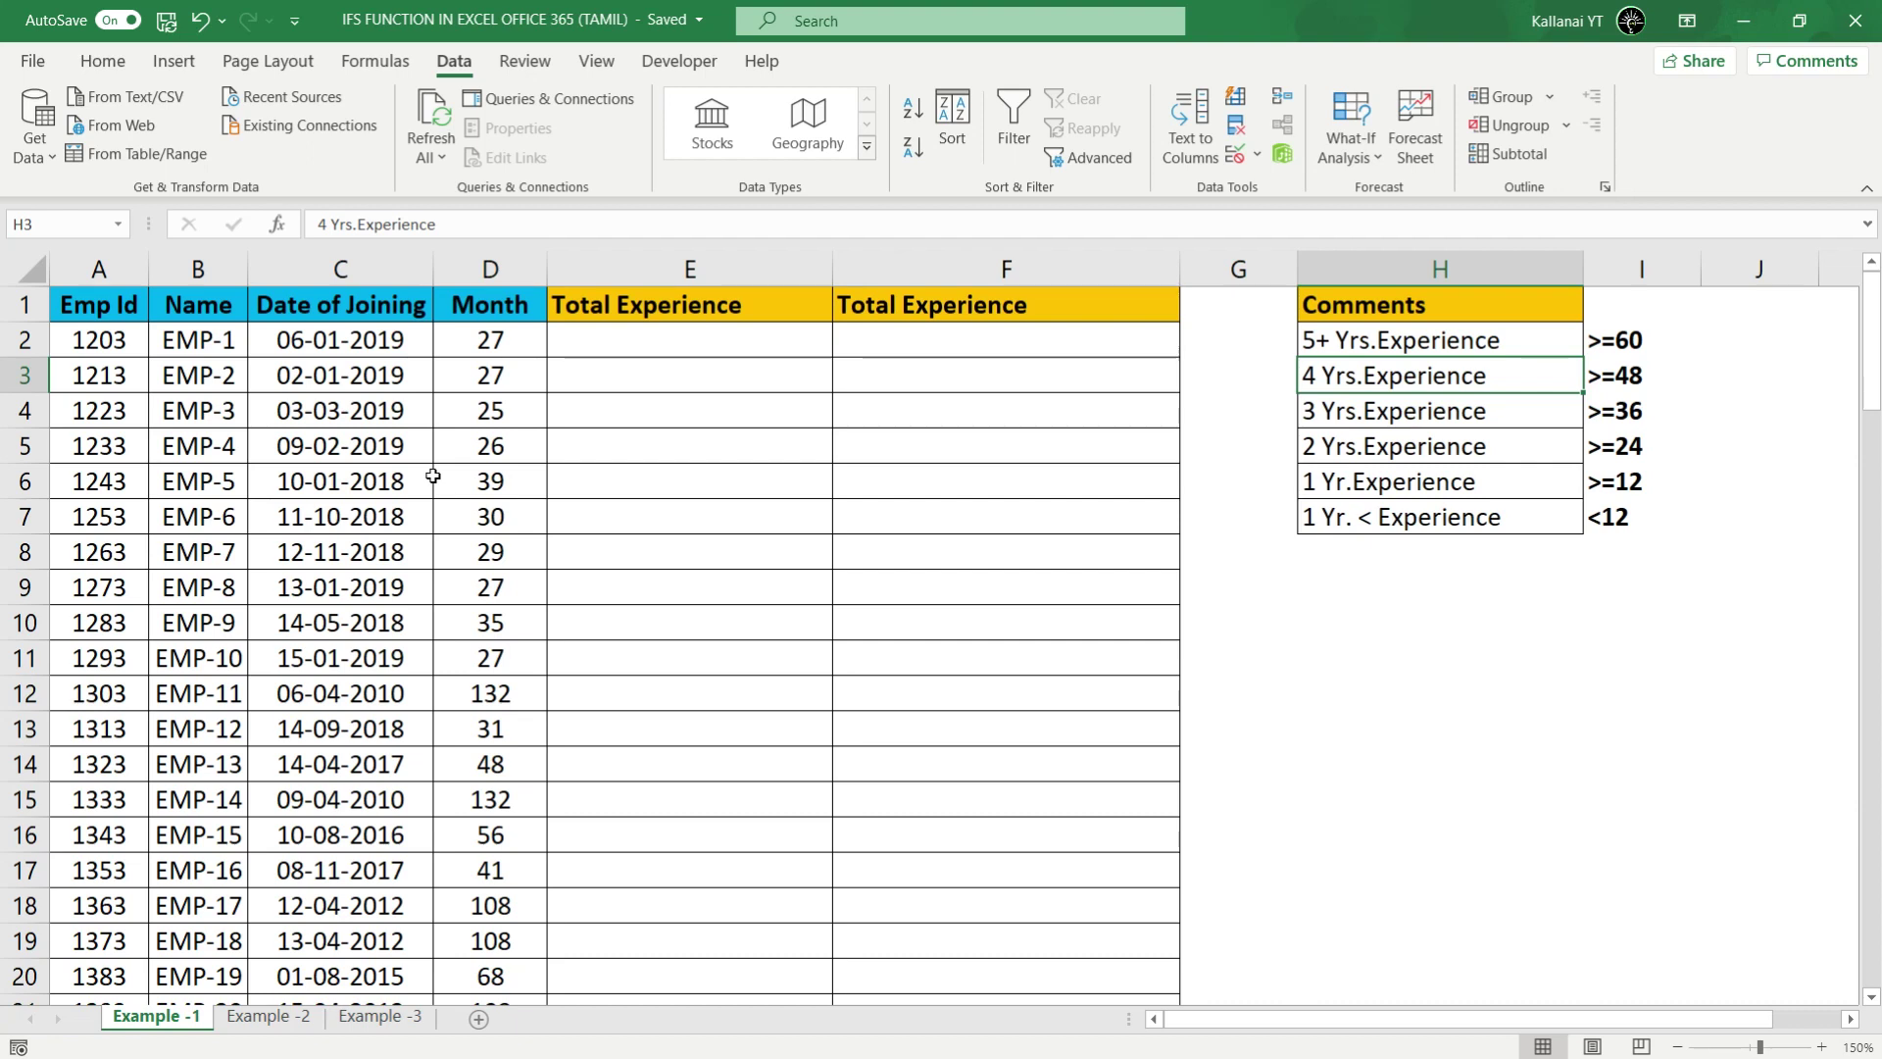
pyautogui.press('Down')
pyautogui.press('Down')
pyautogui.press('Down')
pyautogui.press('Down')
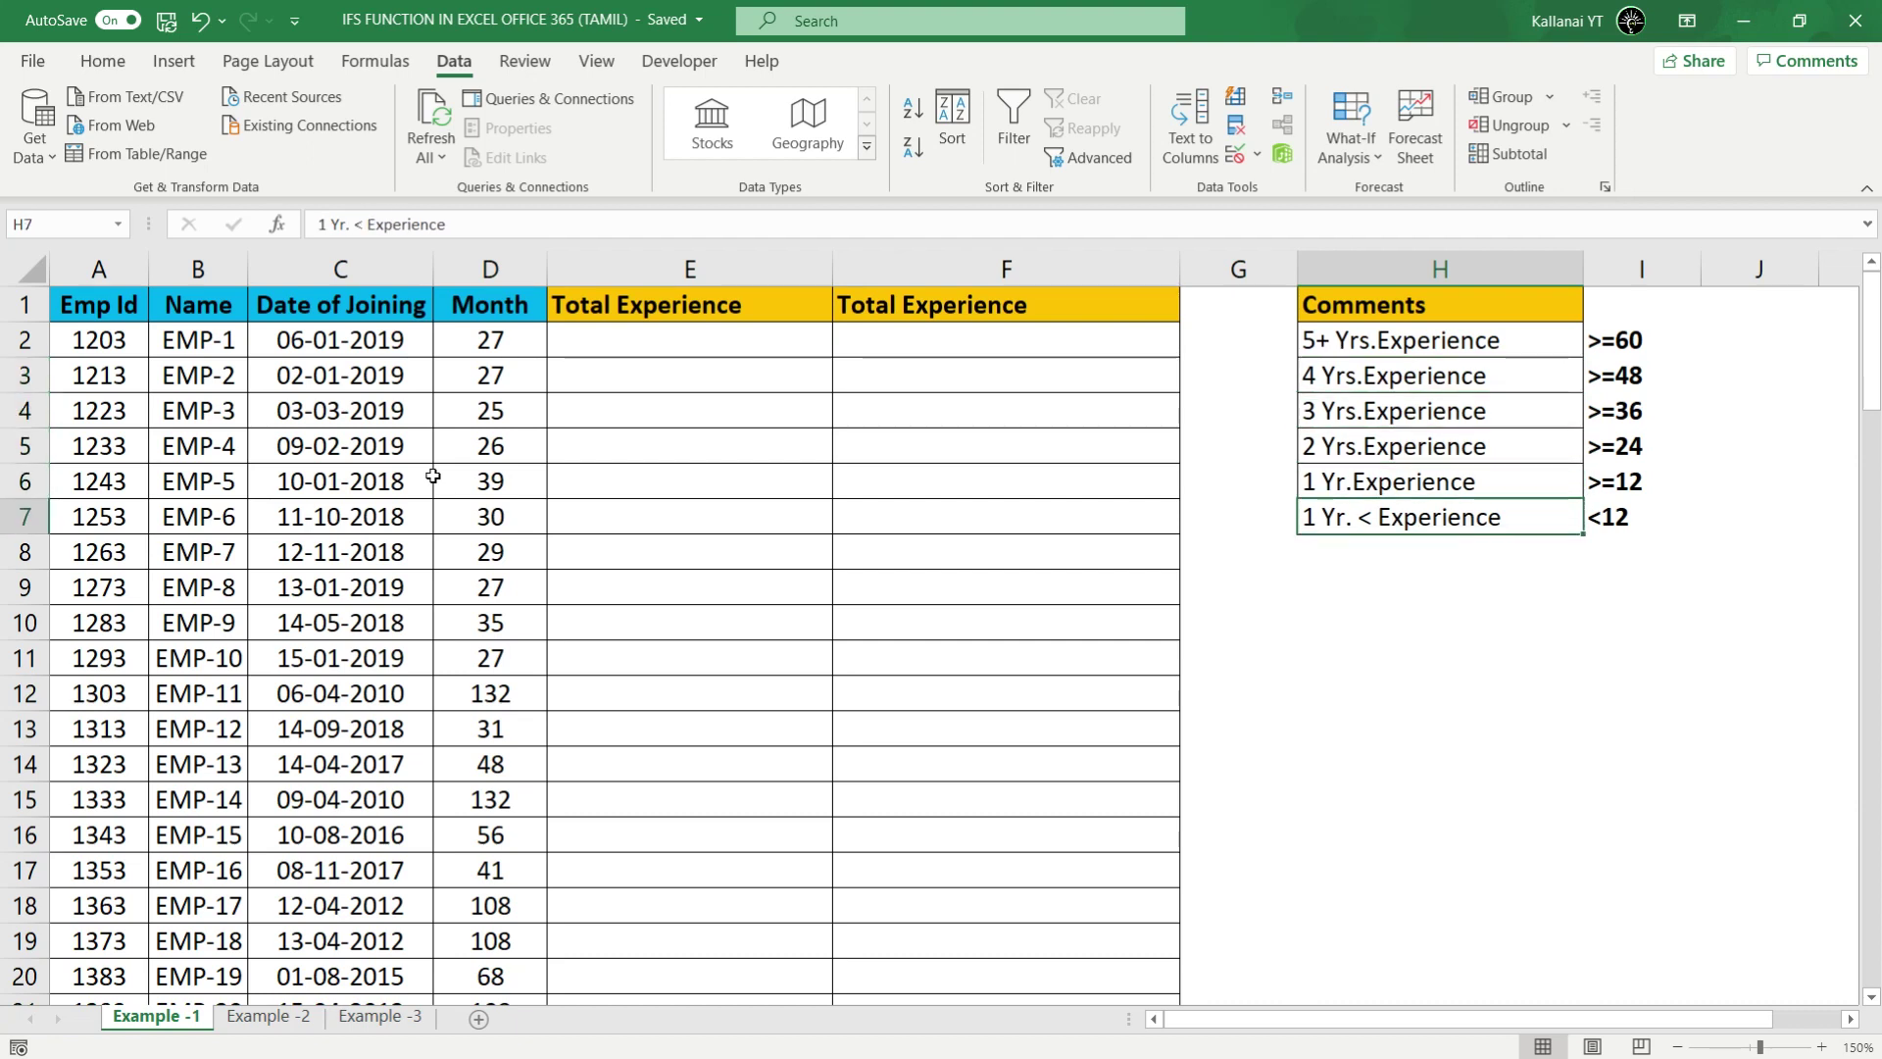
pyautogui.press('Right')
pyautogui.press('Left')
pyautogui.press('Left')
pyautogui.press('Right')
pyautogui.press('Left')
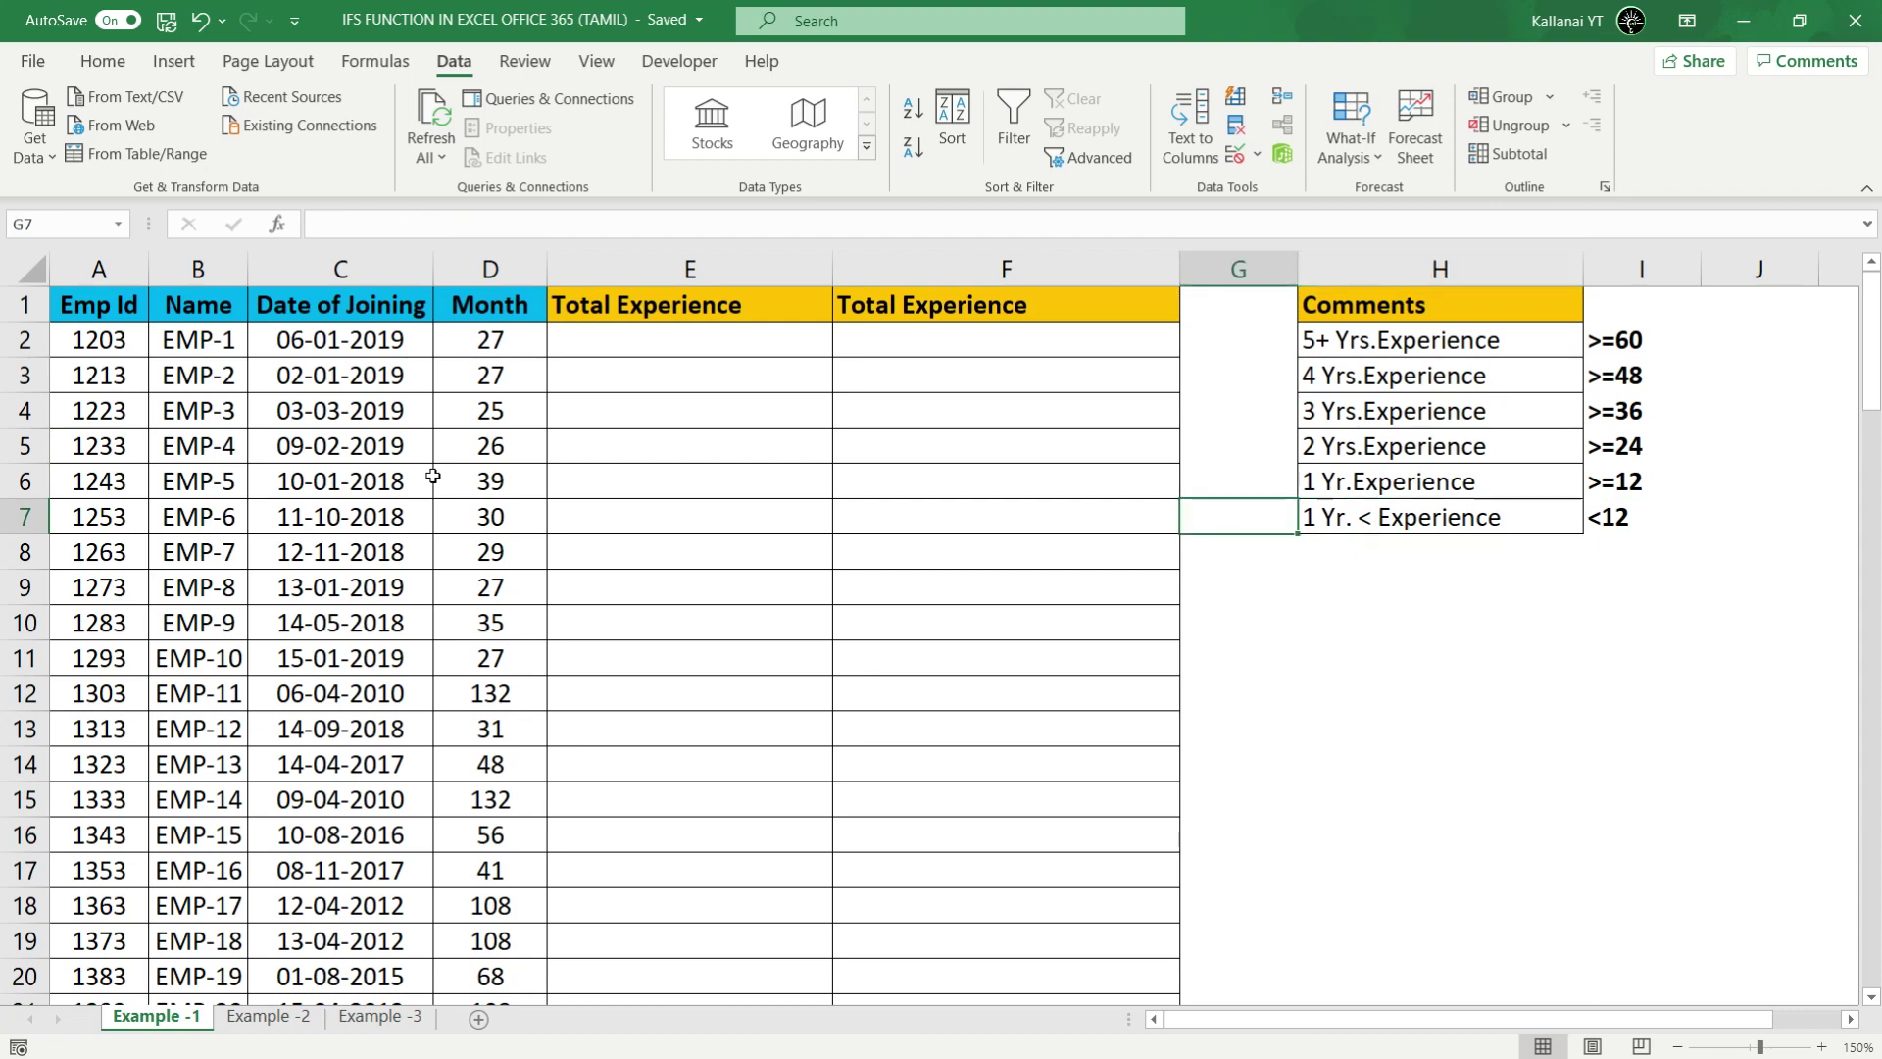
pyautogui.press('Left')
pyautogui.press('Left')
pyautogui.press('Left')
pyautogui.press('Left')
pyautogui.hotkey('ctrl', 'Up')
# Step: Select the comment labels and the empty Total Experience cells, then settle on cell E2
pyautogui.press('Right')
pyautogui.press('Right')
pyautogui.press('Right')
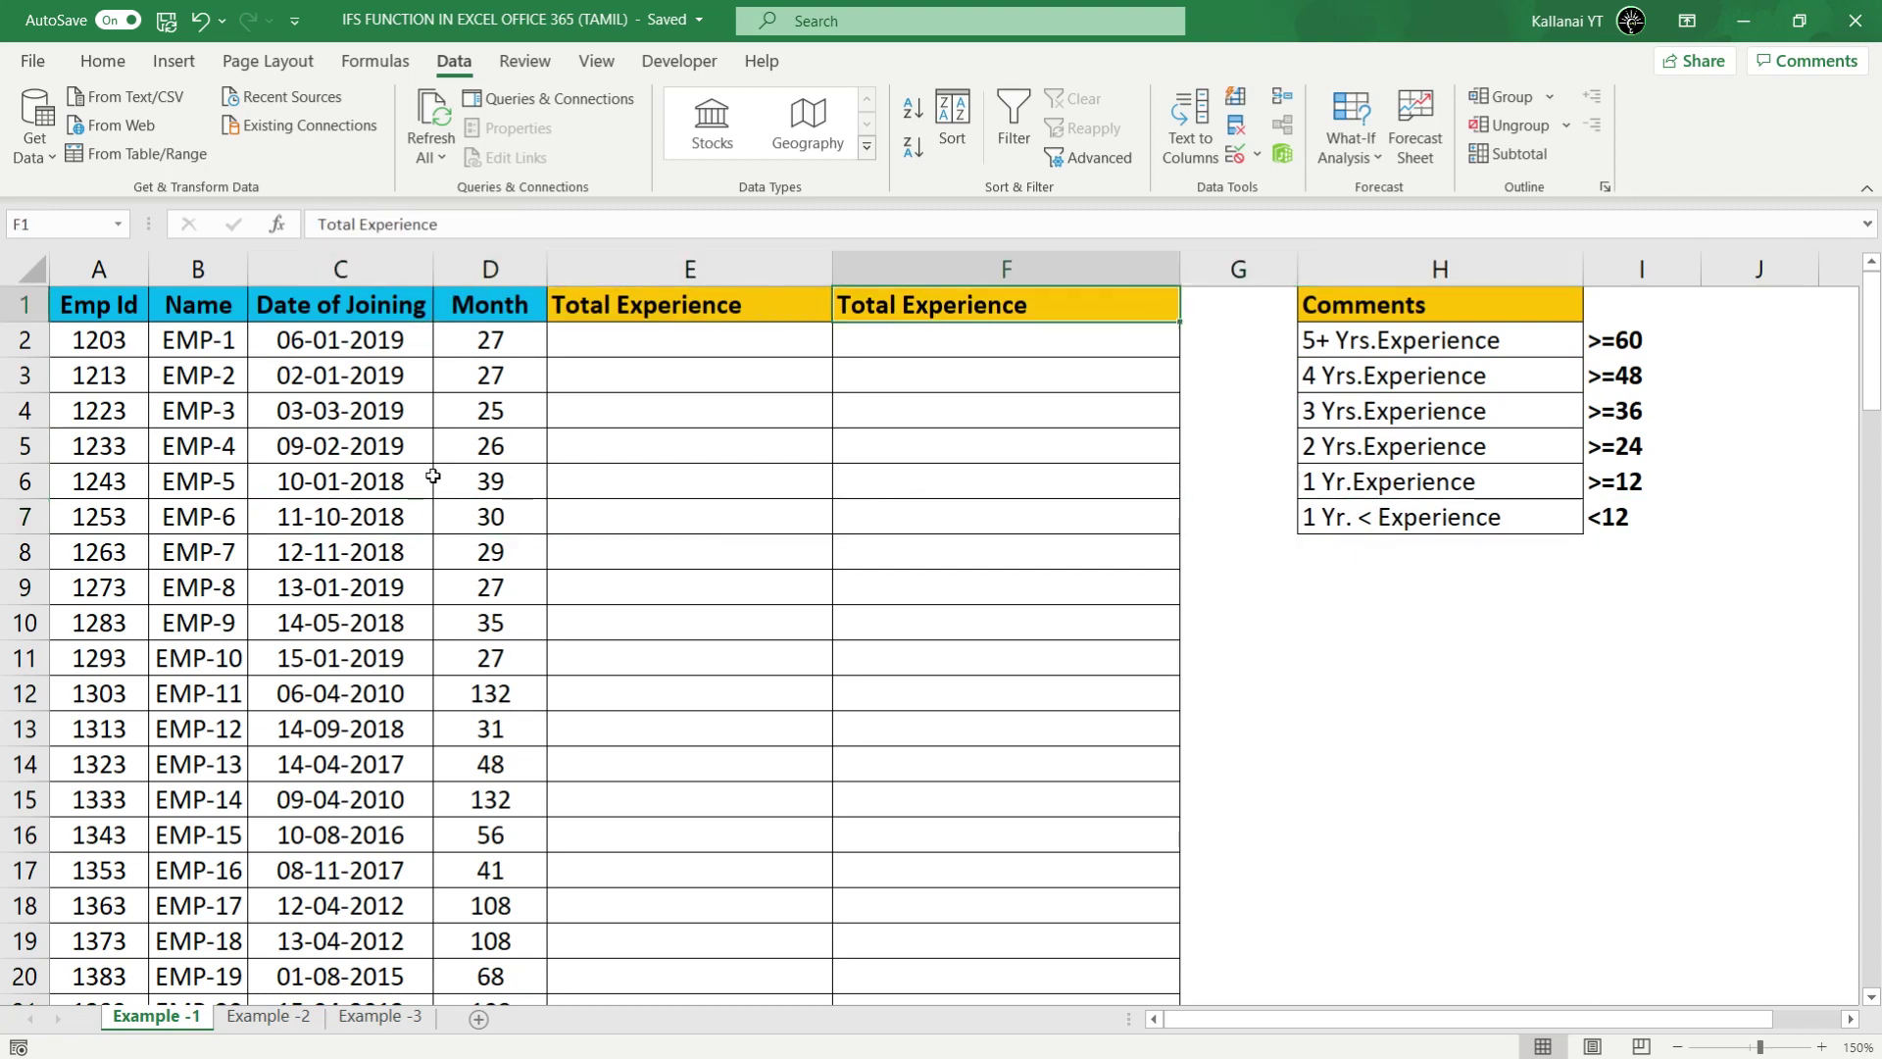
pyautogui.press('Right')
pyautogui.press('Right')
pyautogui.press('Down')
pyautogui.hotkey('shift', 'Down')
pyautogui.hotkey('shift', 'Down')
pyautogui.hotkey('shift', 'Down')
pyautogui.hotkey('shift', 'Down')
pyautogui.hotkey('shift', 'Down')
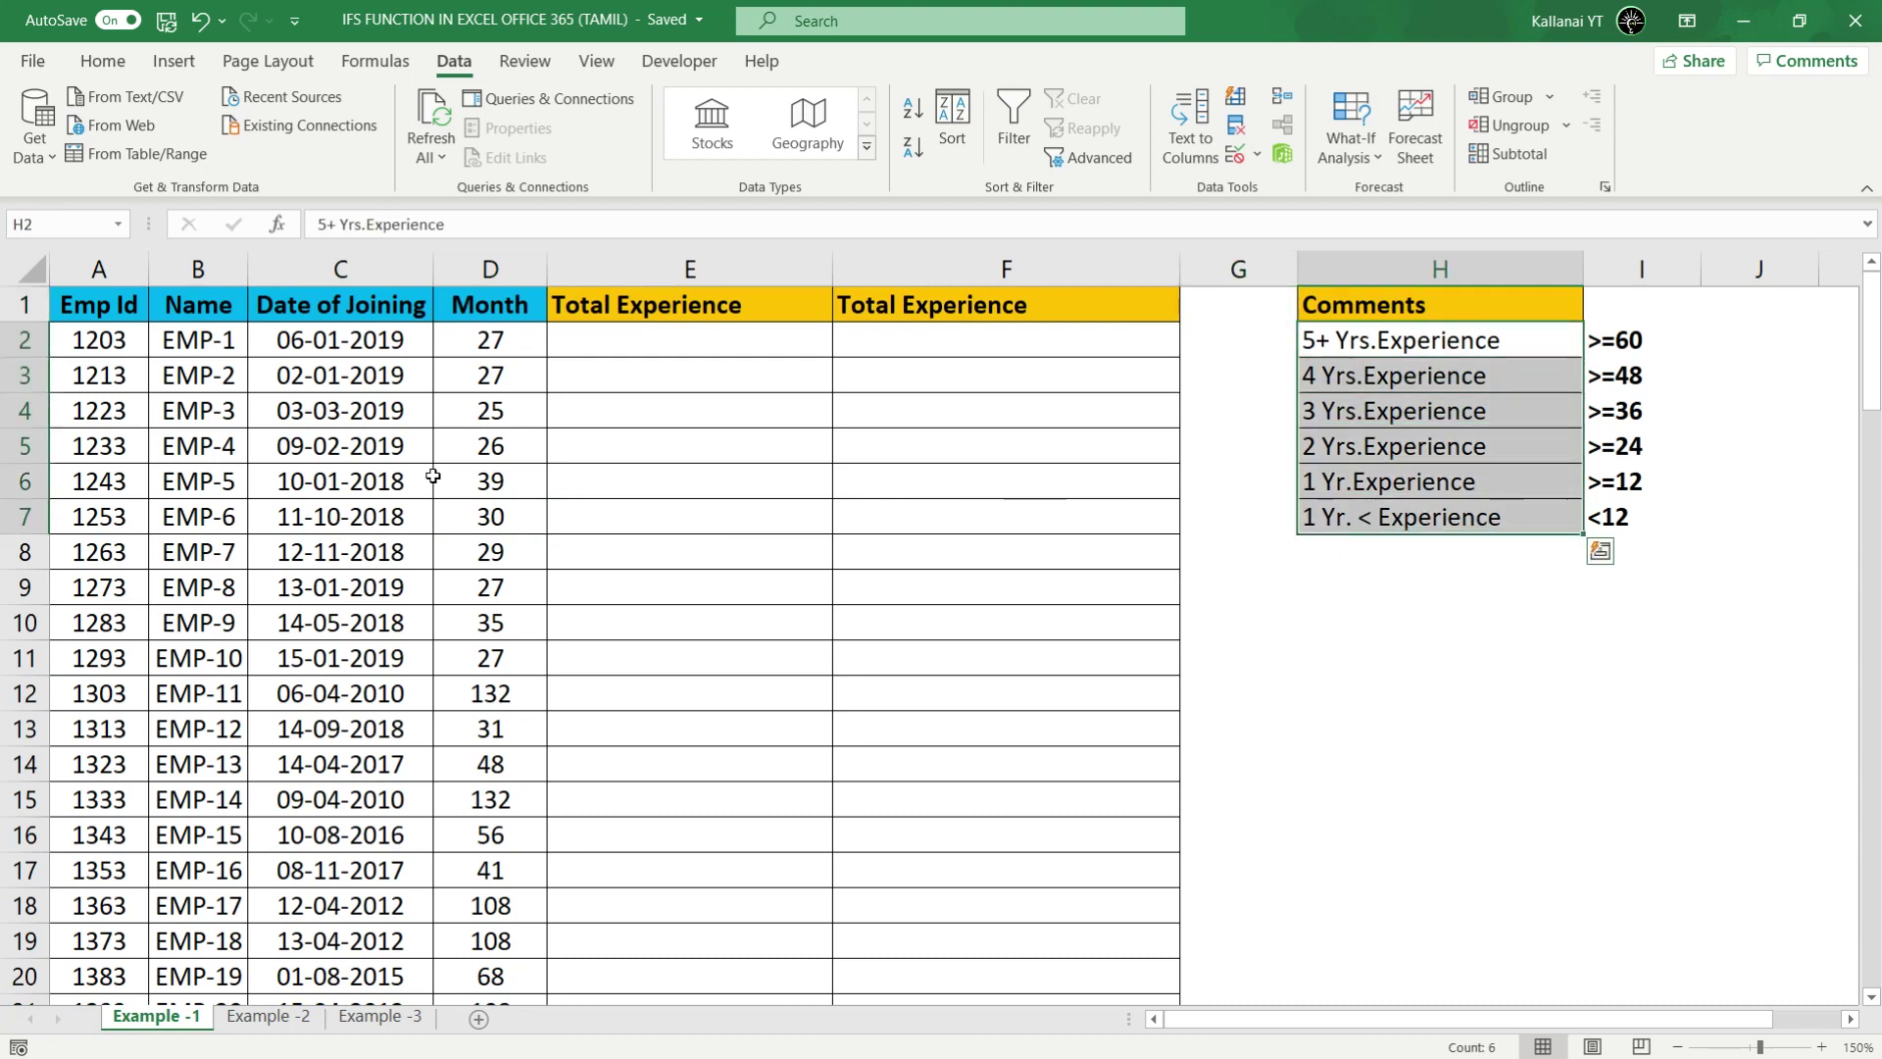
pyautogui.press('Left')
pyautogui.press('Left')
pyautogui.press('Left')
pyautogui.press('Left')
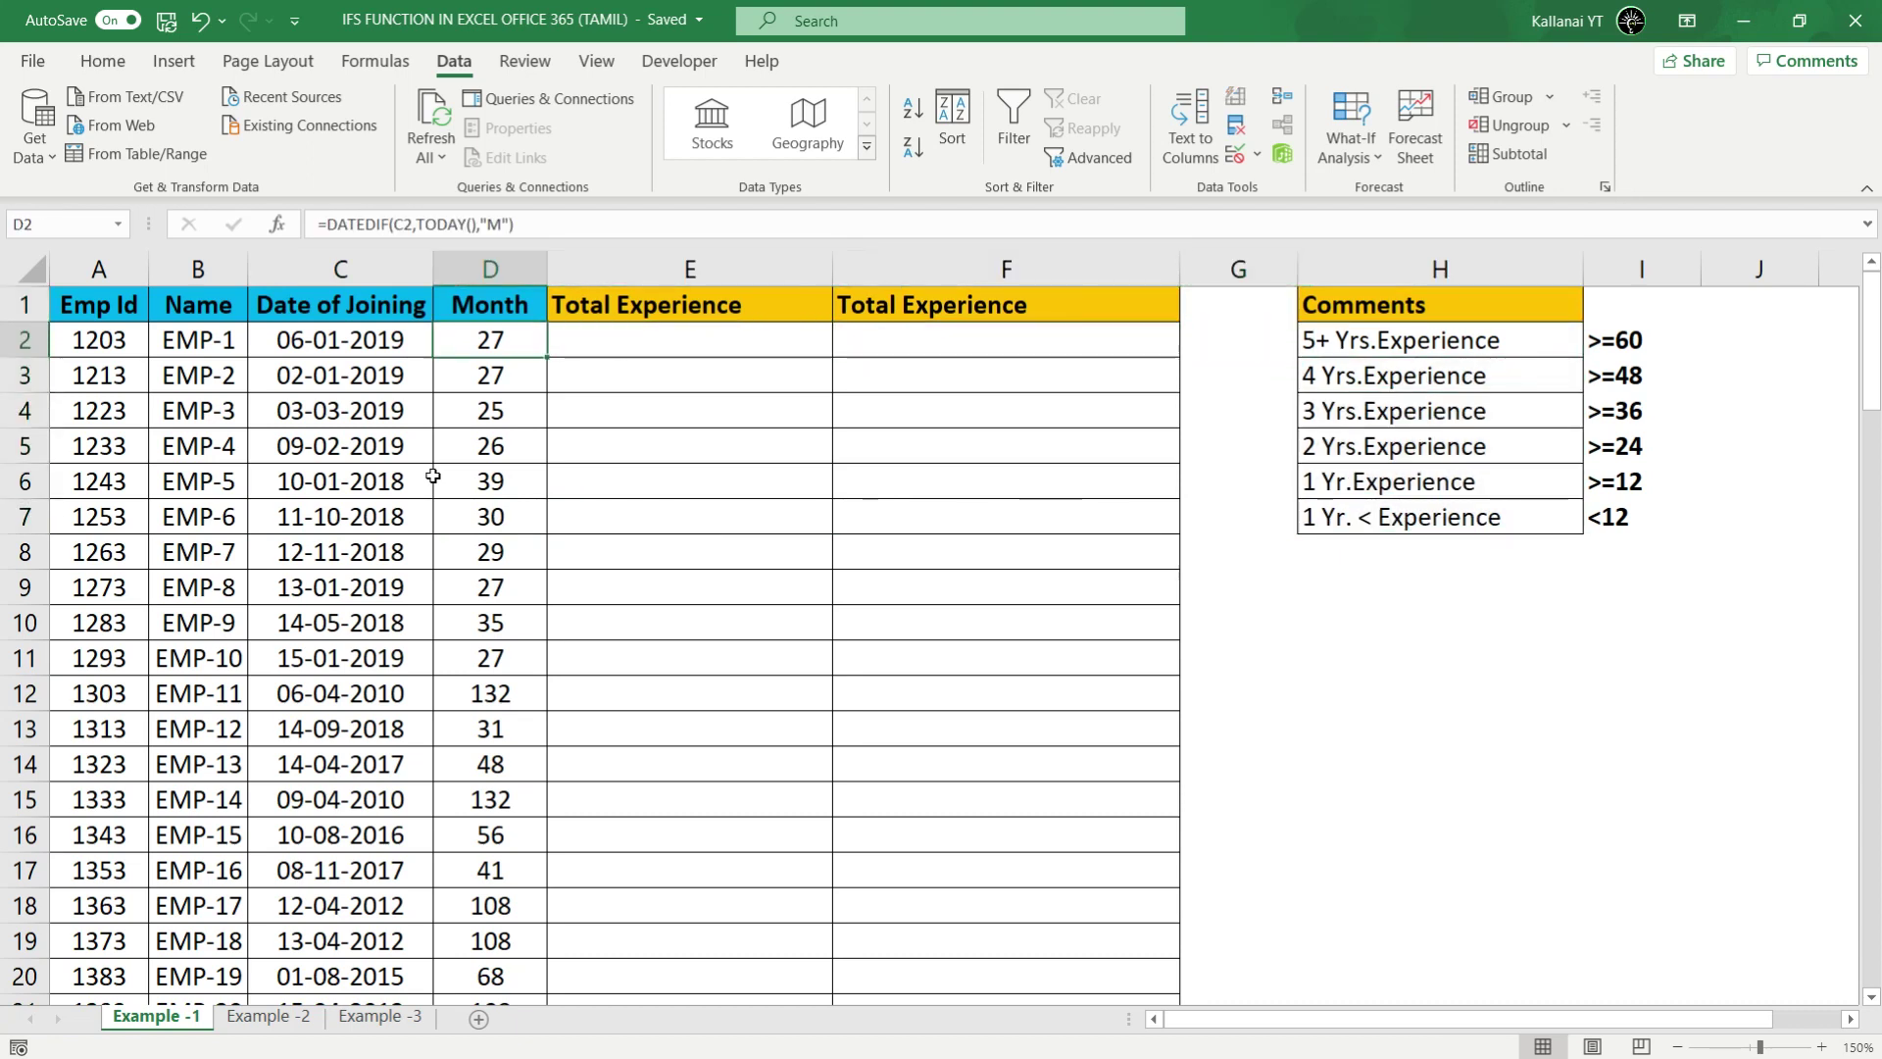
pyautogui.press('Right')
pyautogui.hotkey('ctrl', 'shift', 'Down')
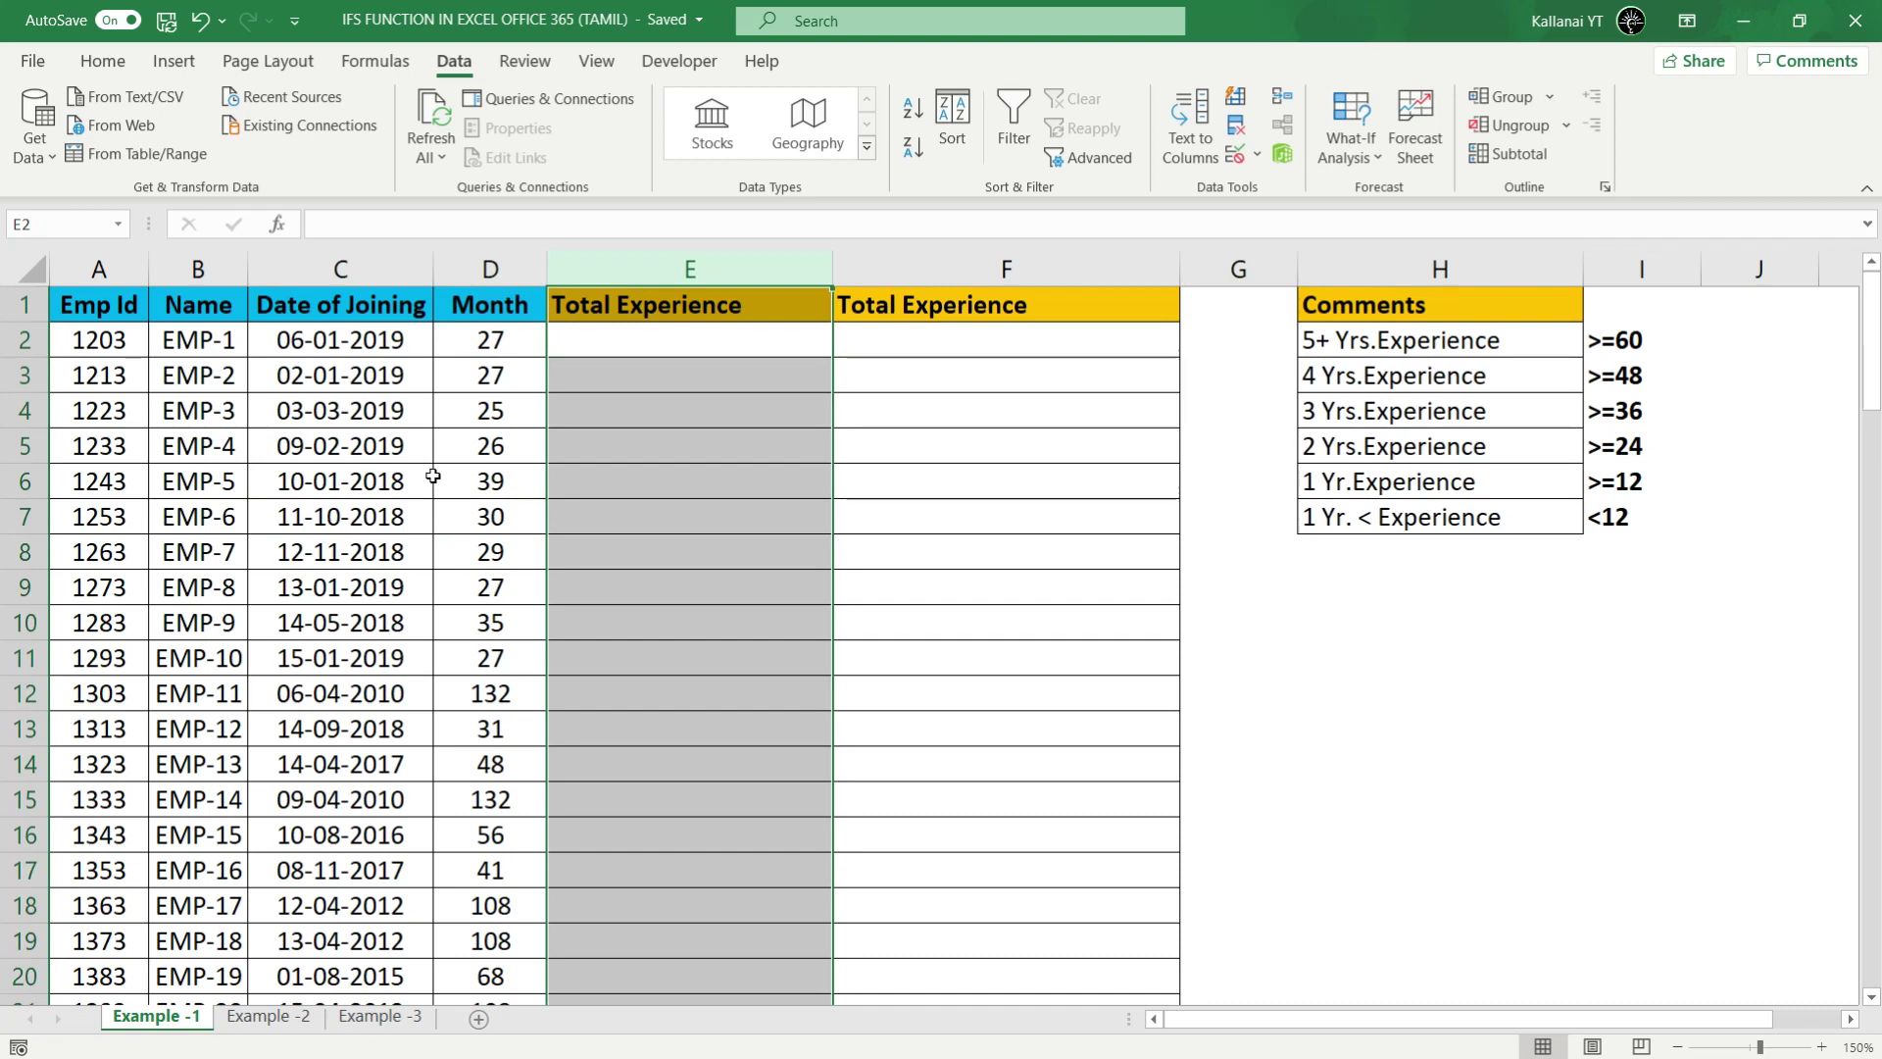
pyautogui.press('Right')
pyautogui.press('Right')
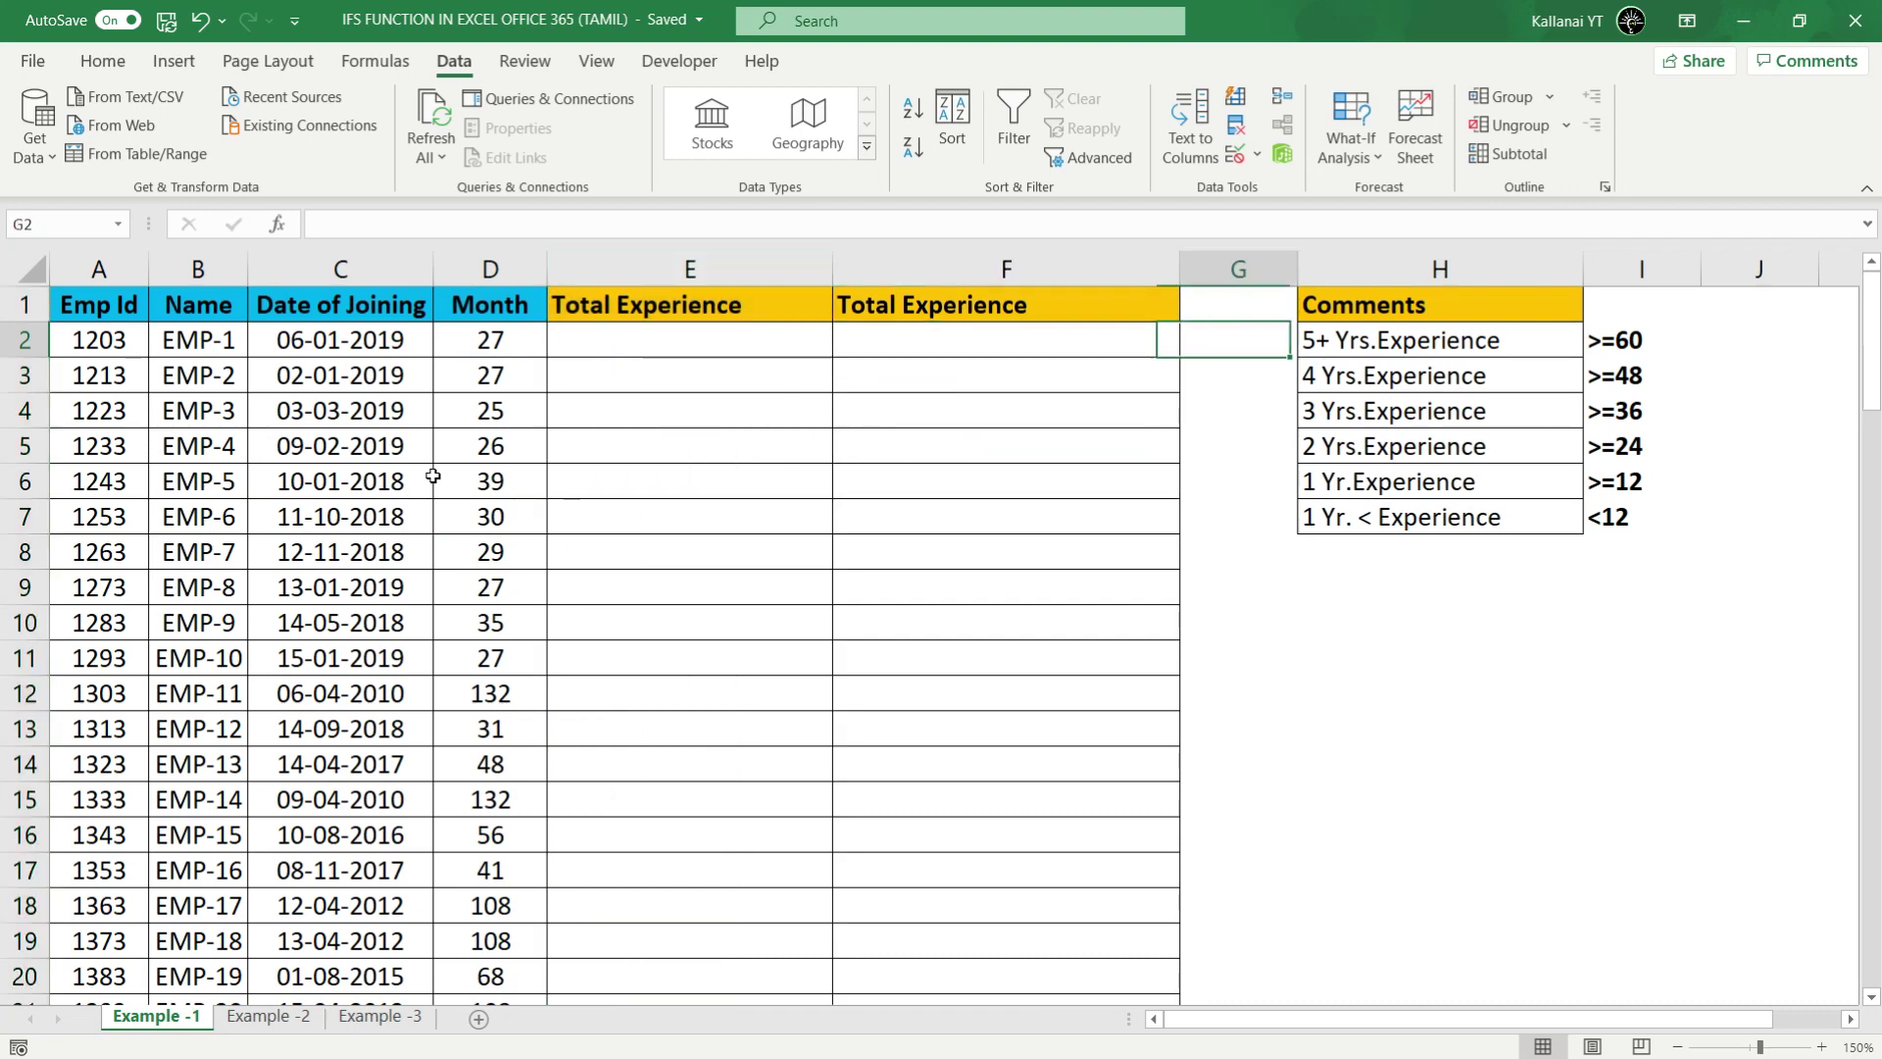
pyautogui.press('Right')
pyautogui.hotkey('ctrl', 'shift', 'Down')
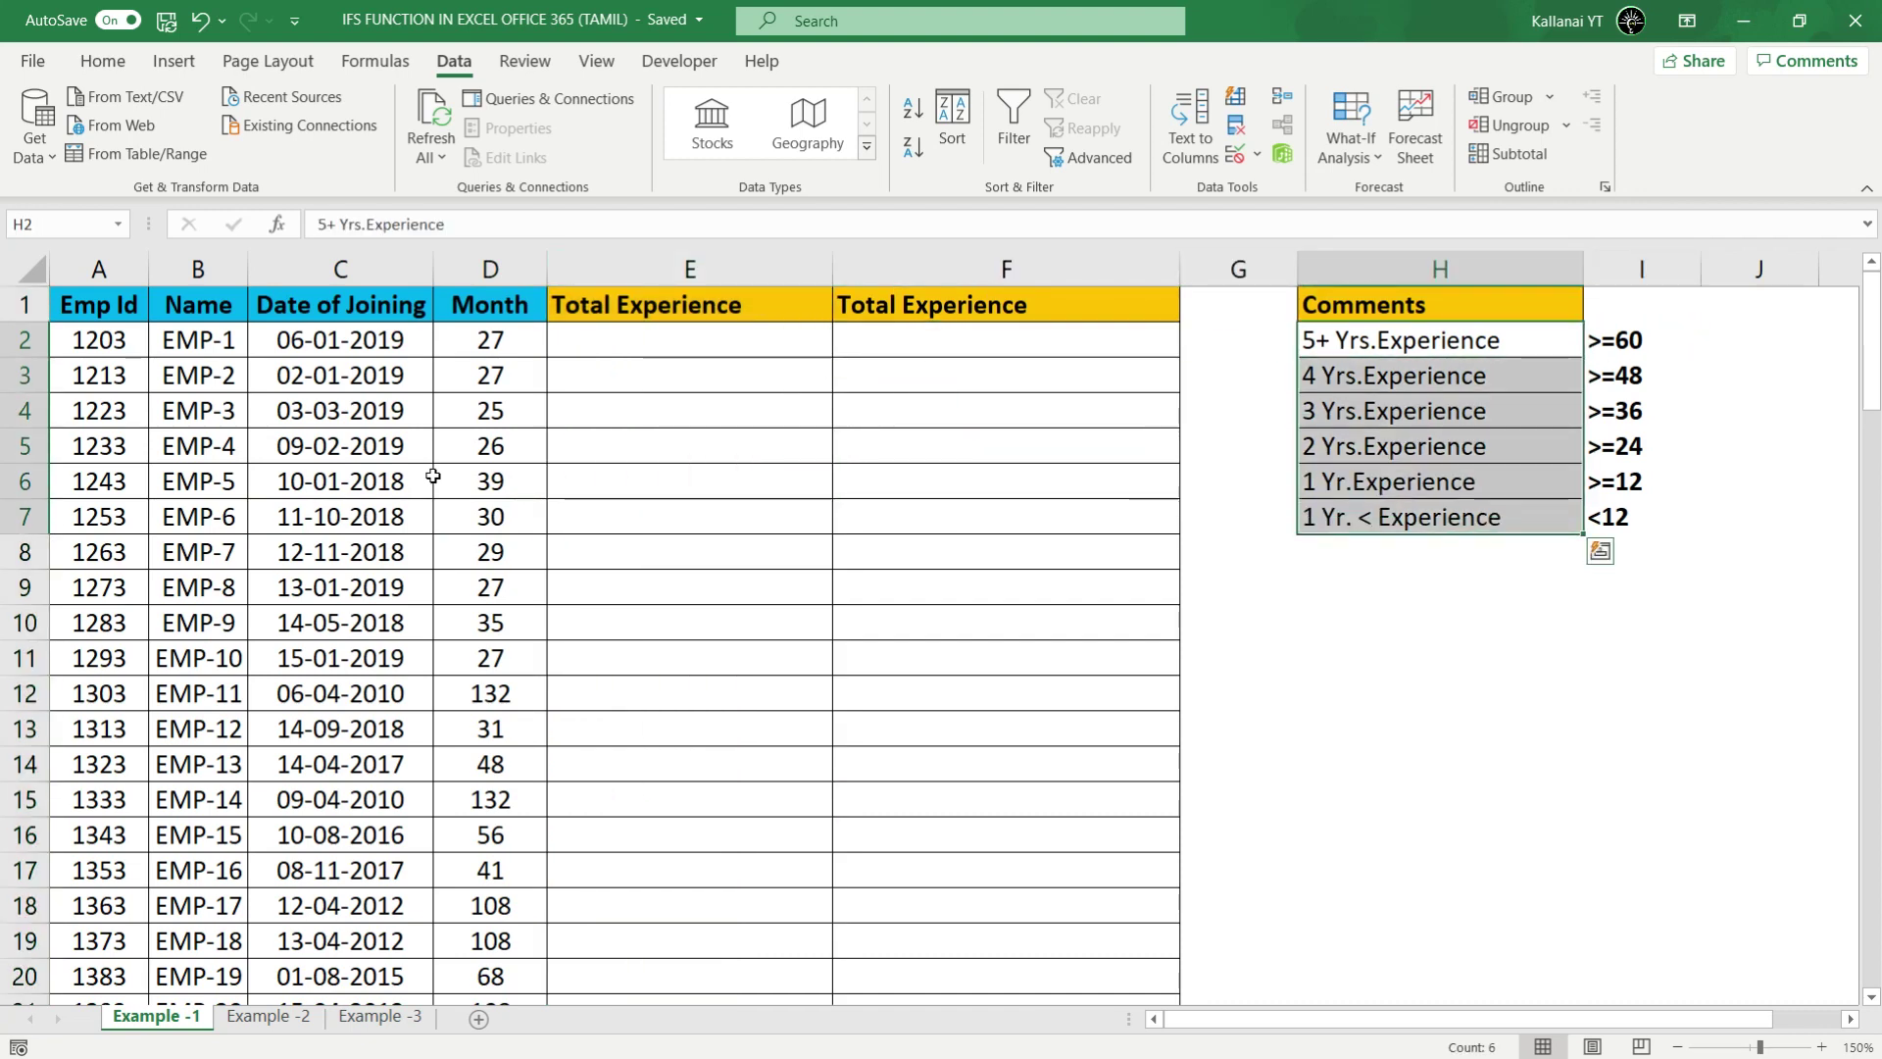
pyautogui.press('Left')
pyautogui.press('Left')
pyautogui.press('Left')
pyautogui.press('Left')
pyautogui.press('Left')
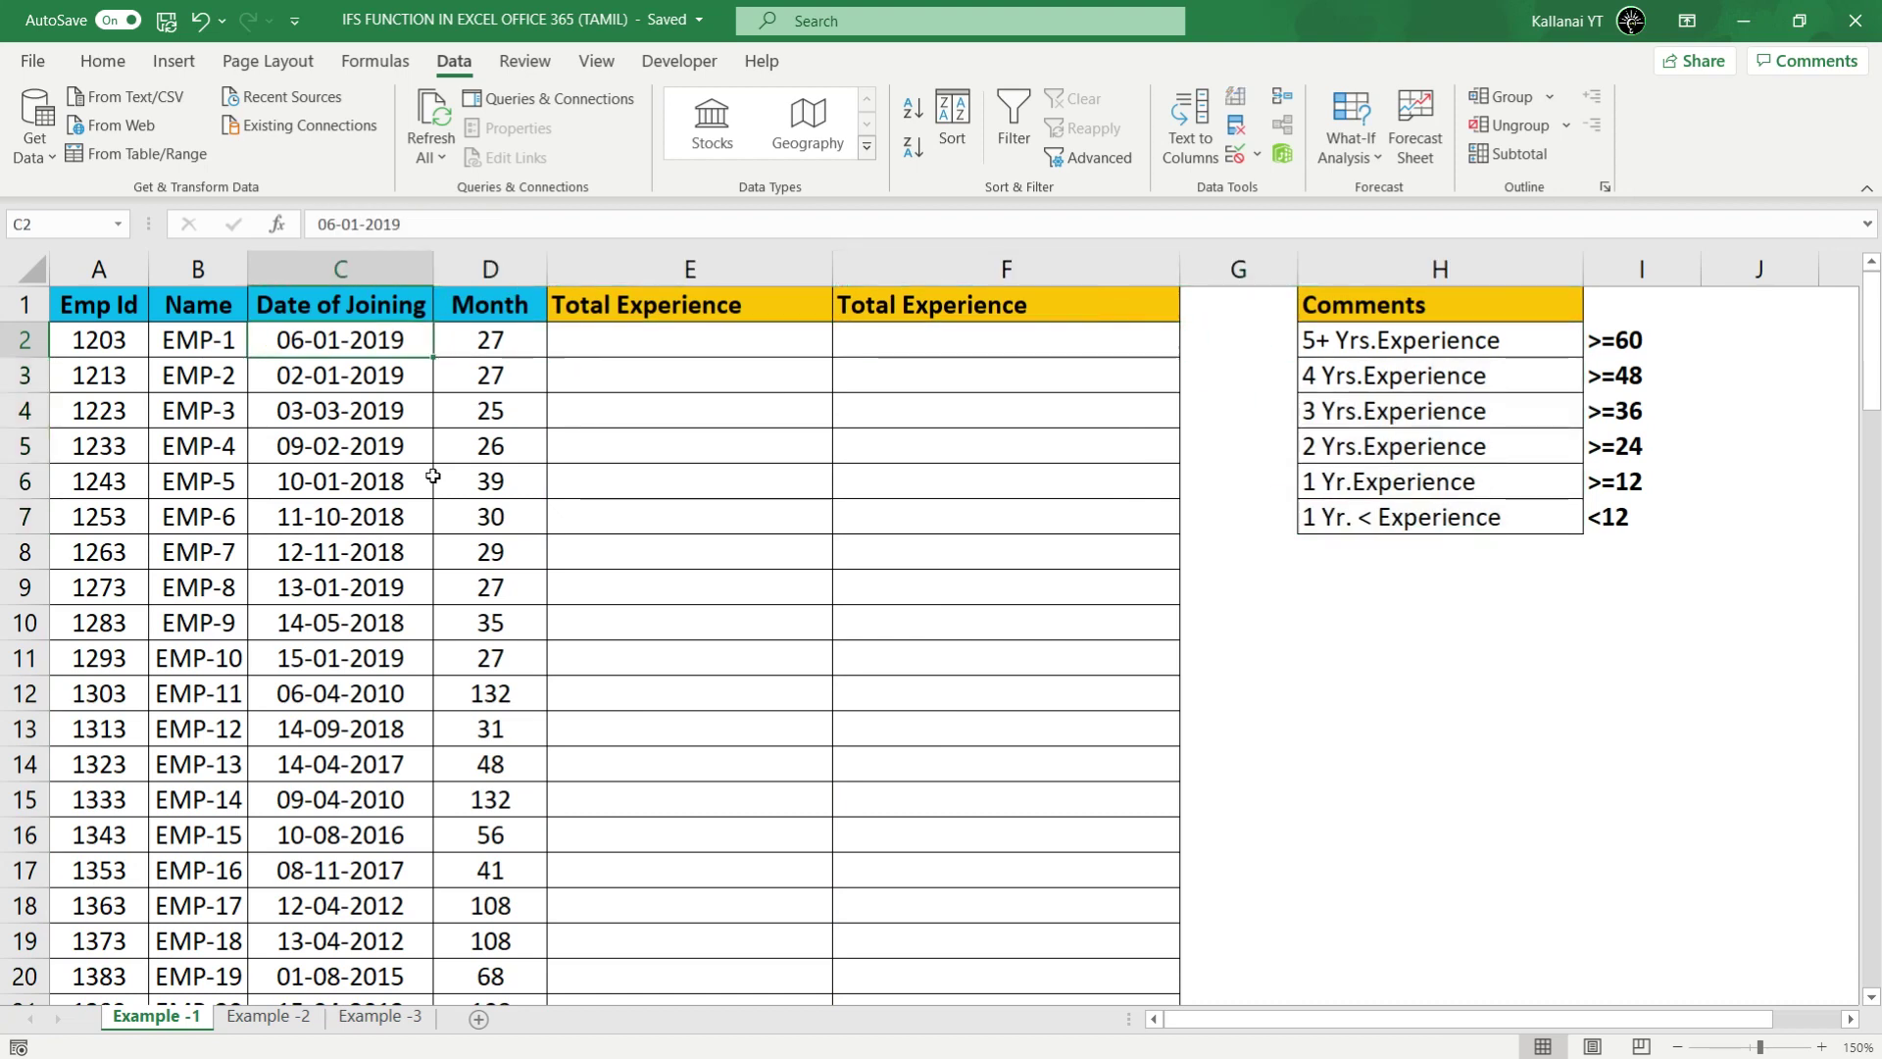
pyautogui.press('Right')
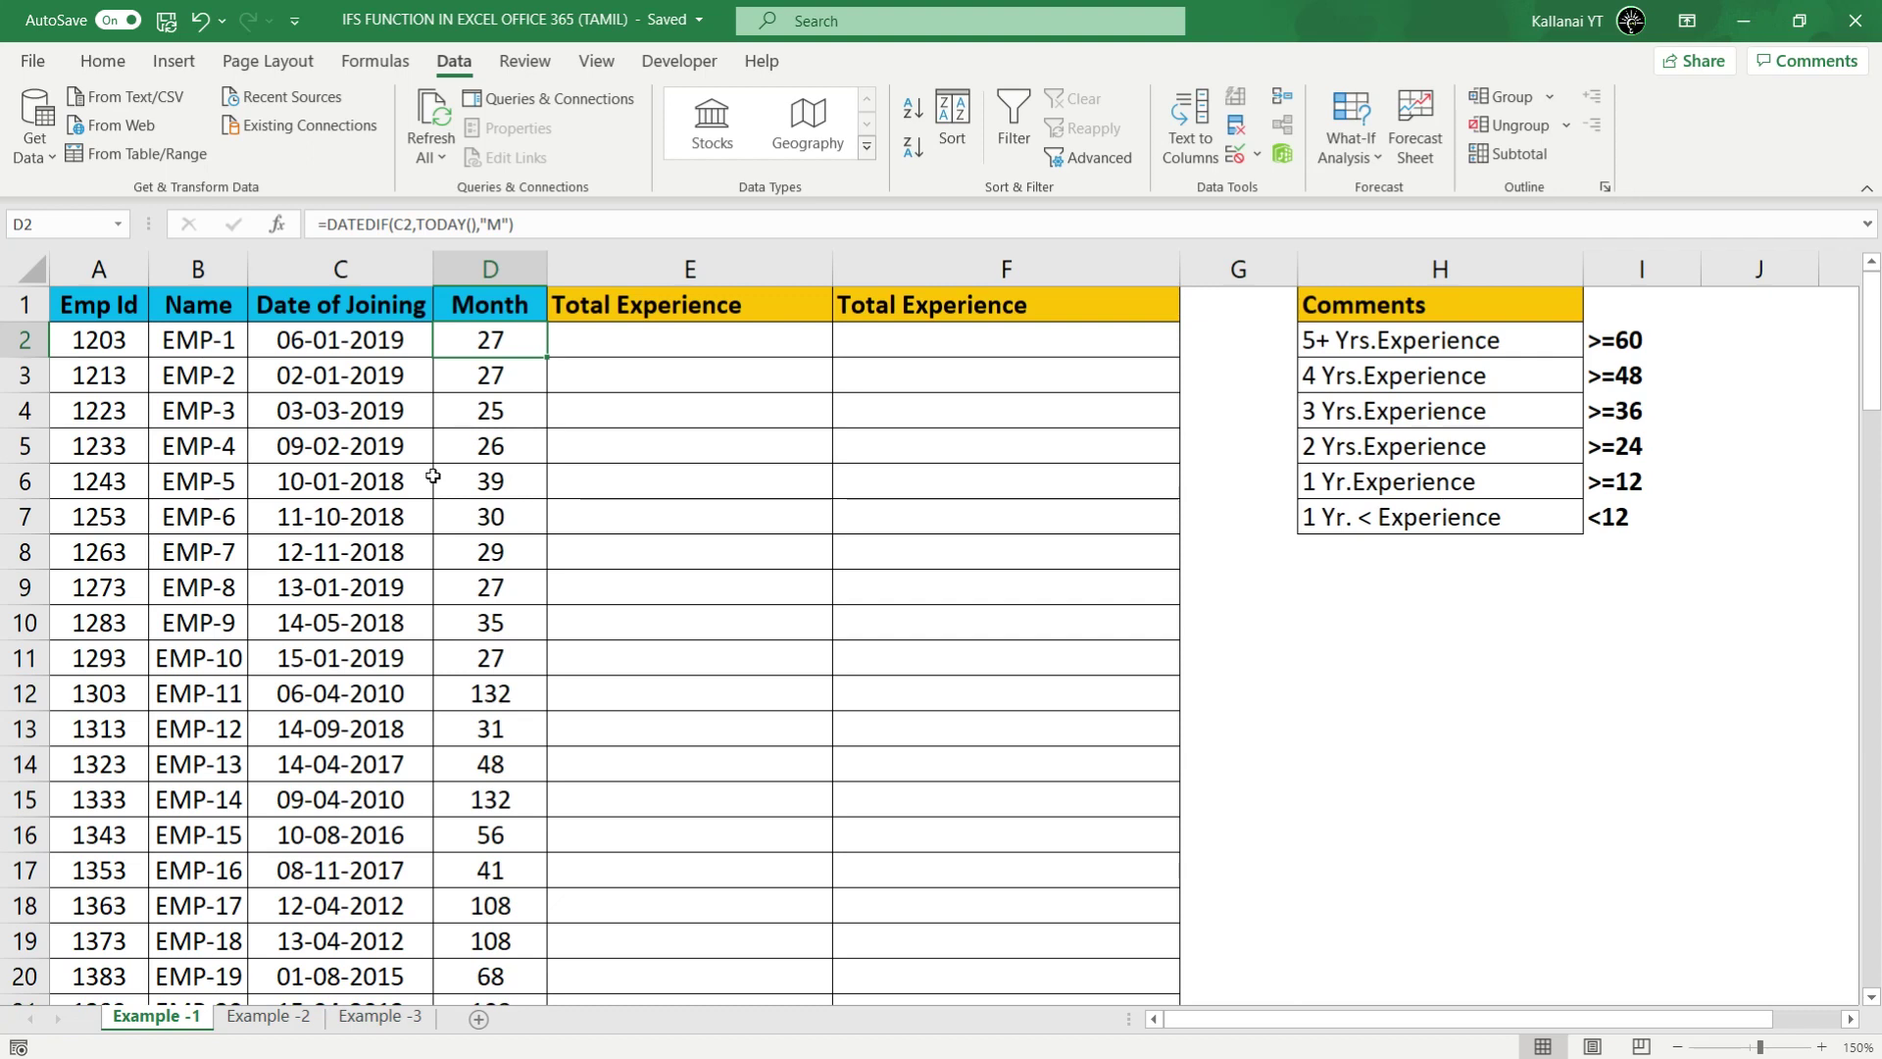
pyautogui.press('Right')
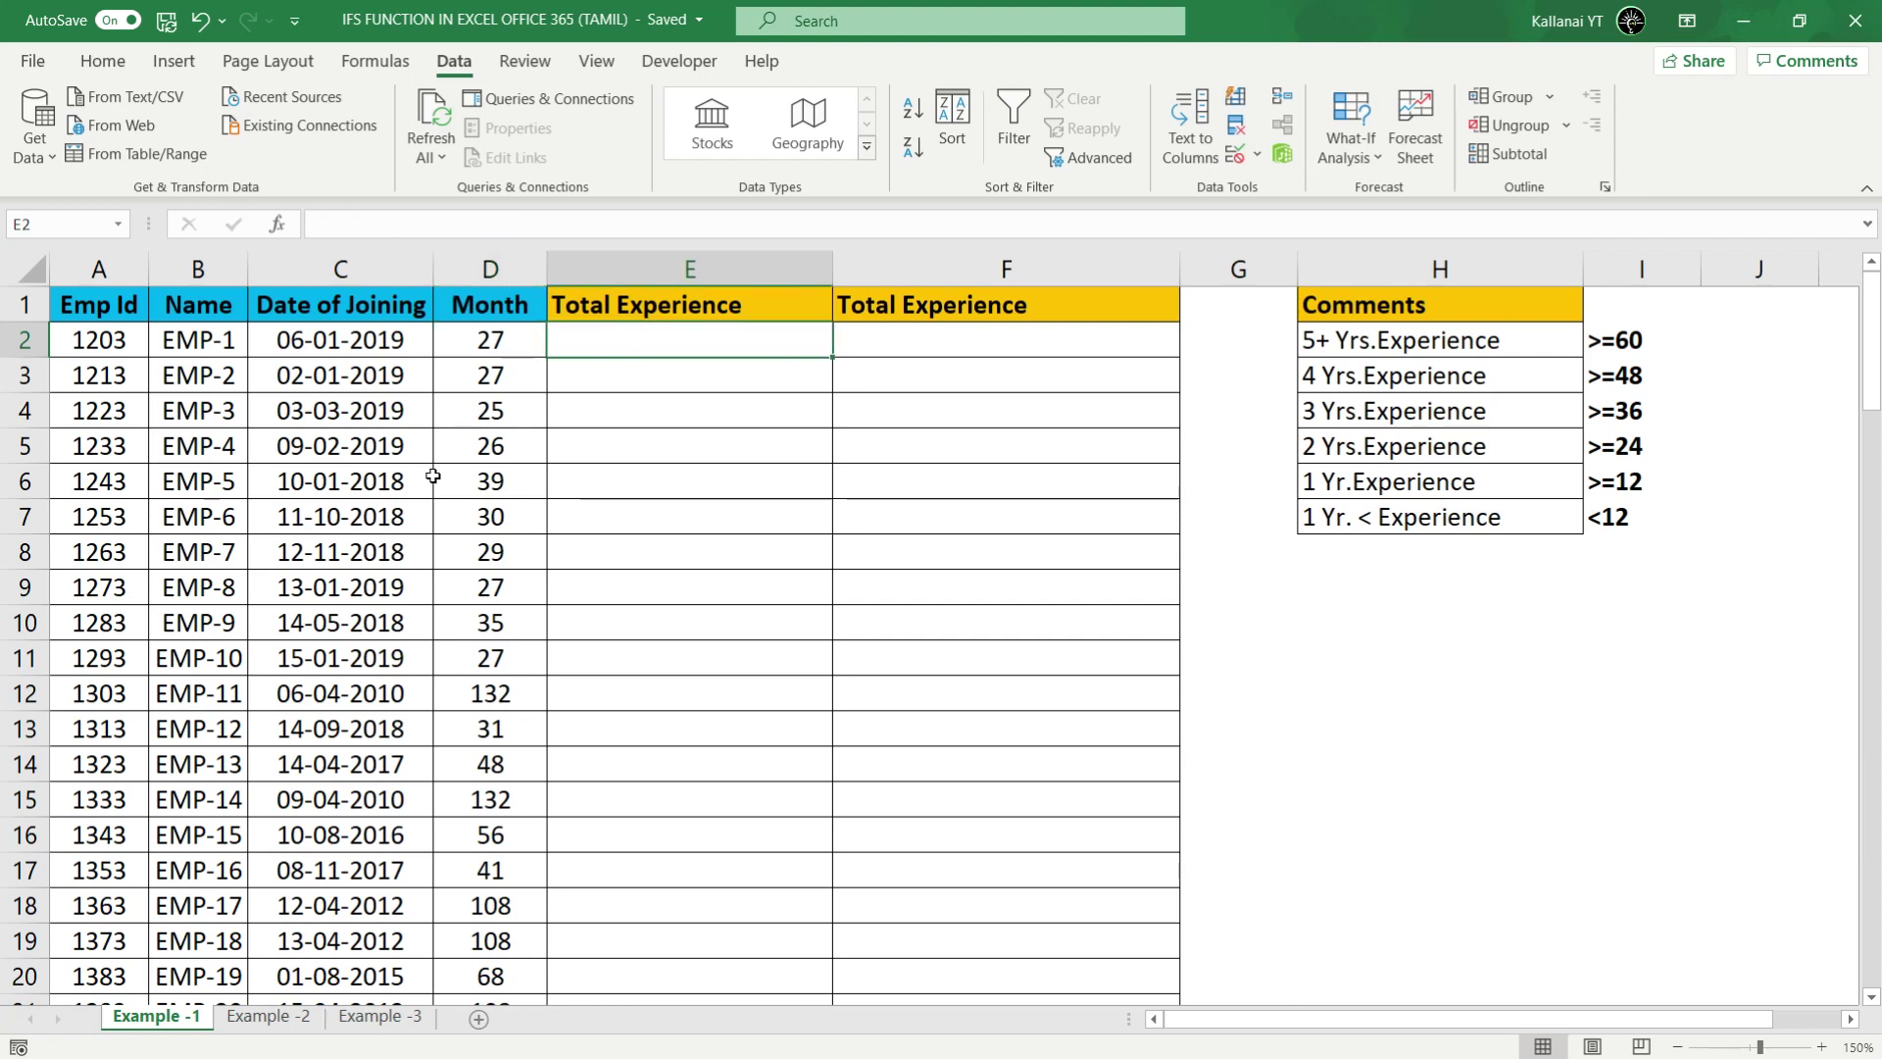
# Step: Type =IF(D2>=60,$H$2, into E2 and review the condition and true-value arguments
pyautogui.write('=')
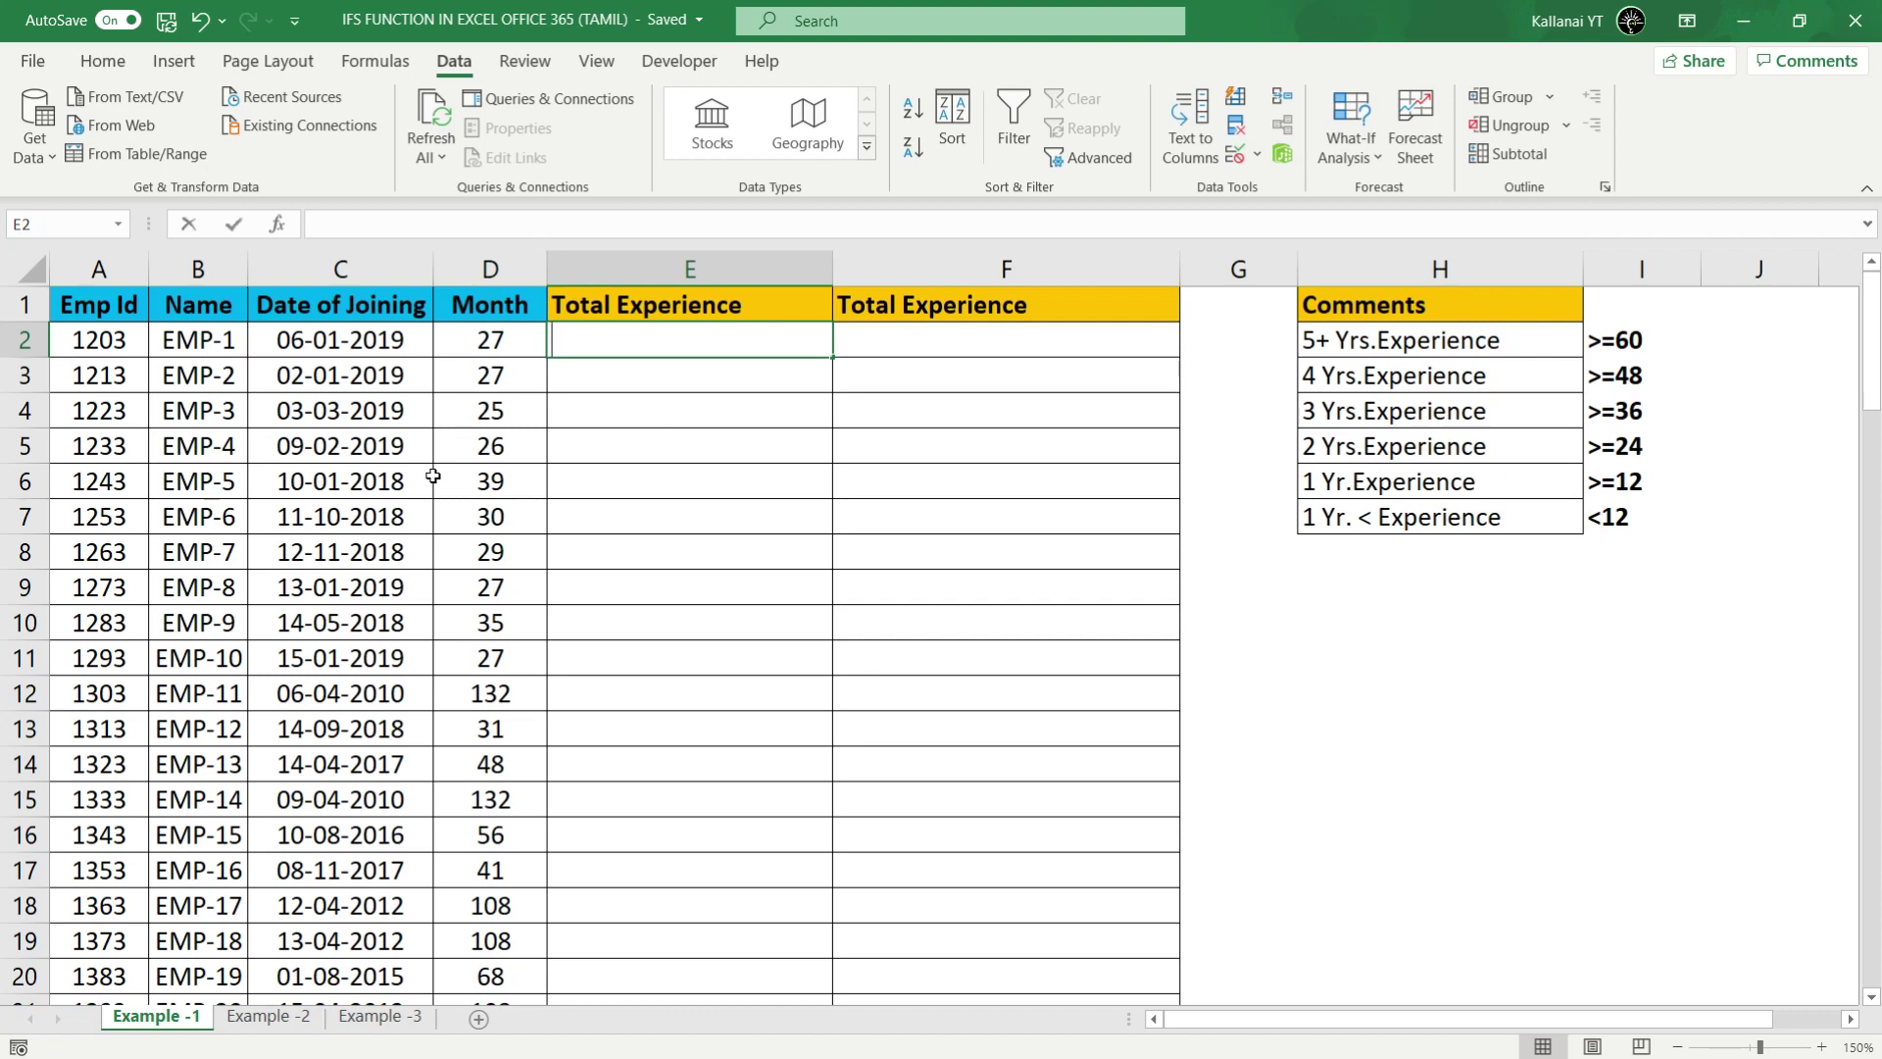
pyautogui.write('if')
pyautogui.press('Tab')
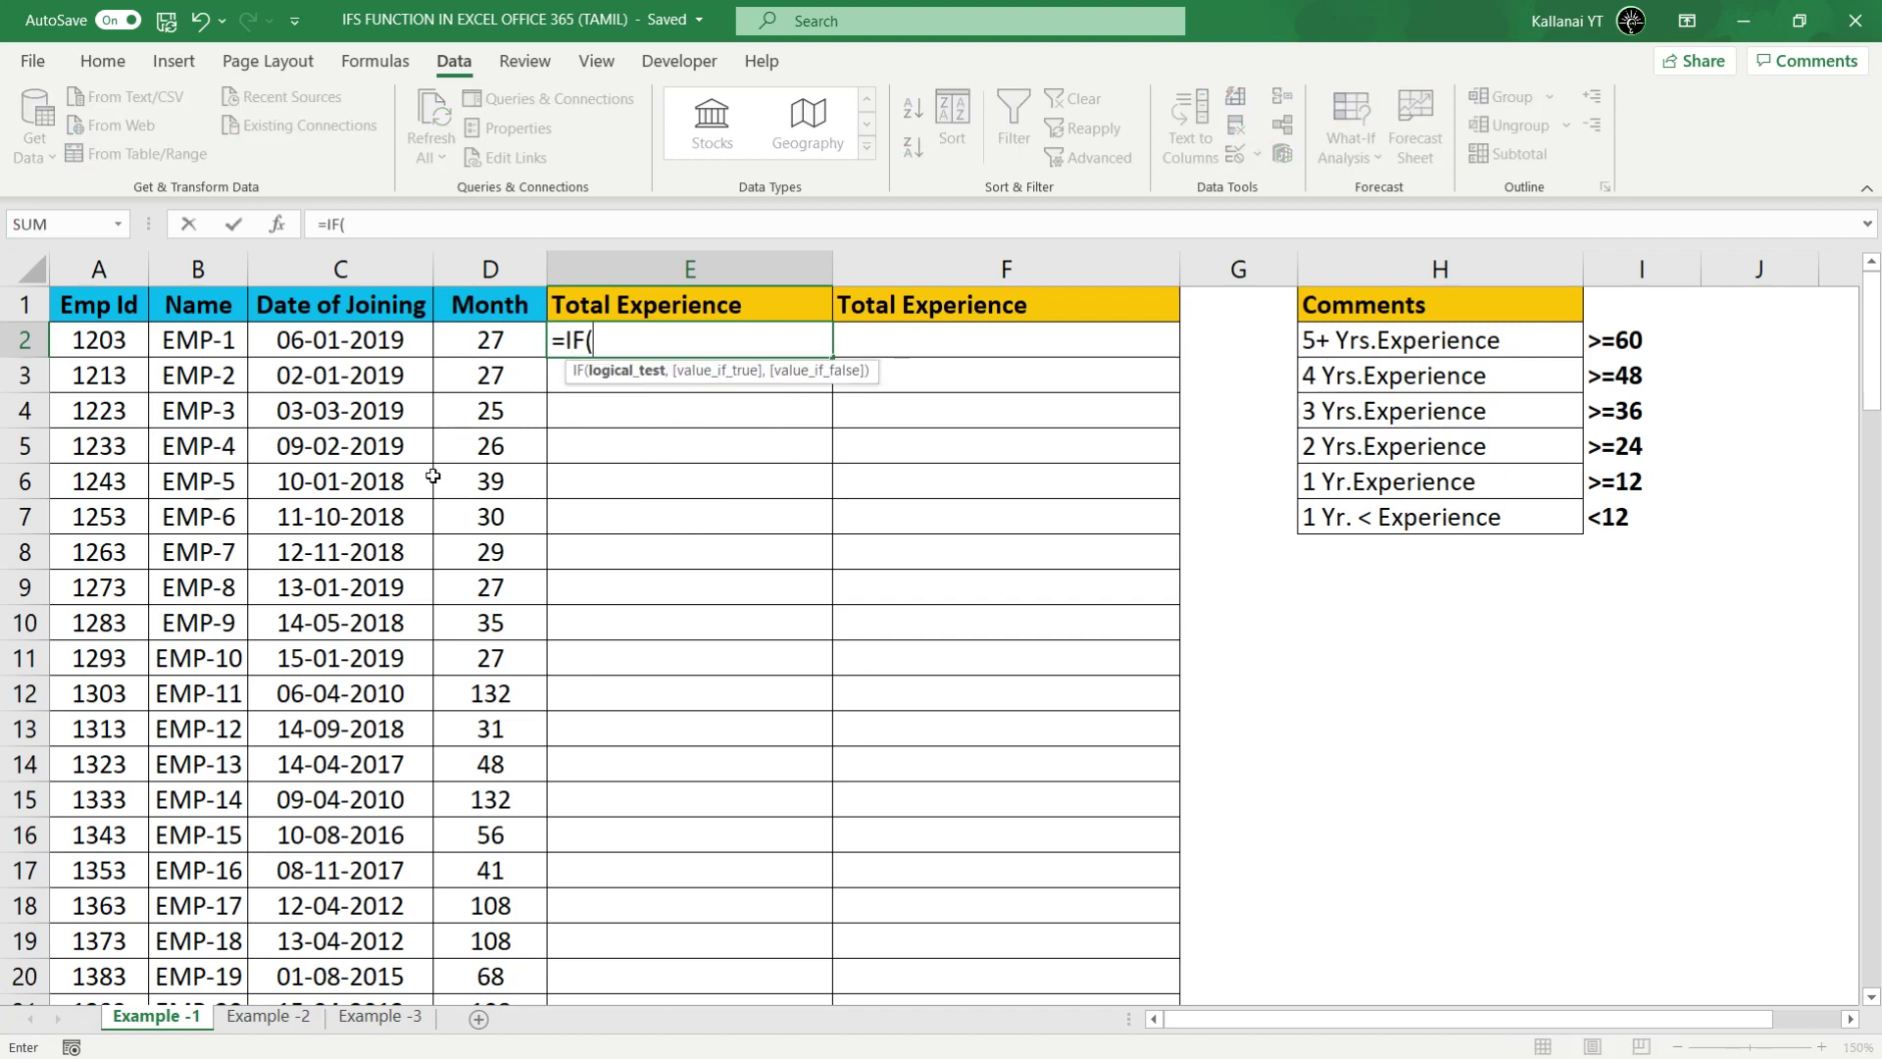
pyautogui.press('Left')
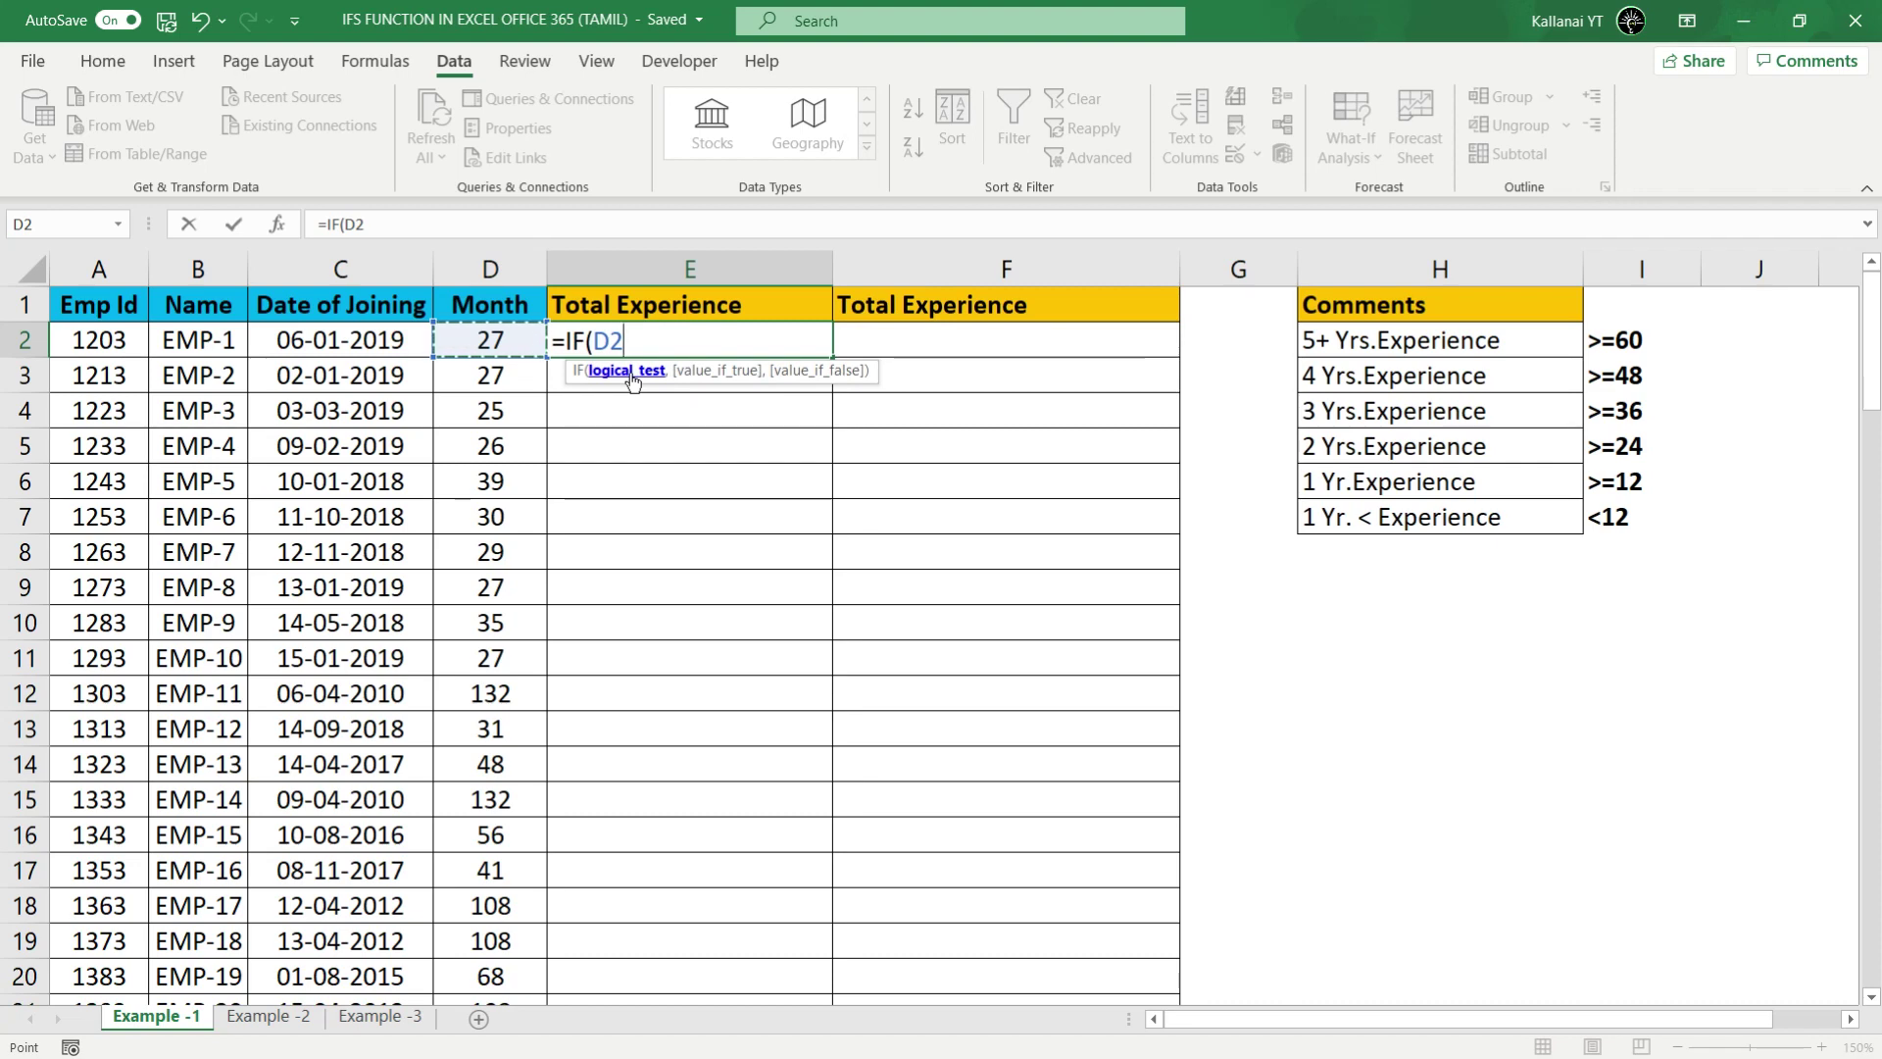
pyautogui.write('>')
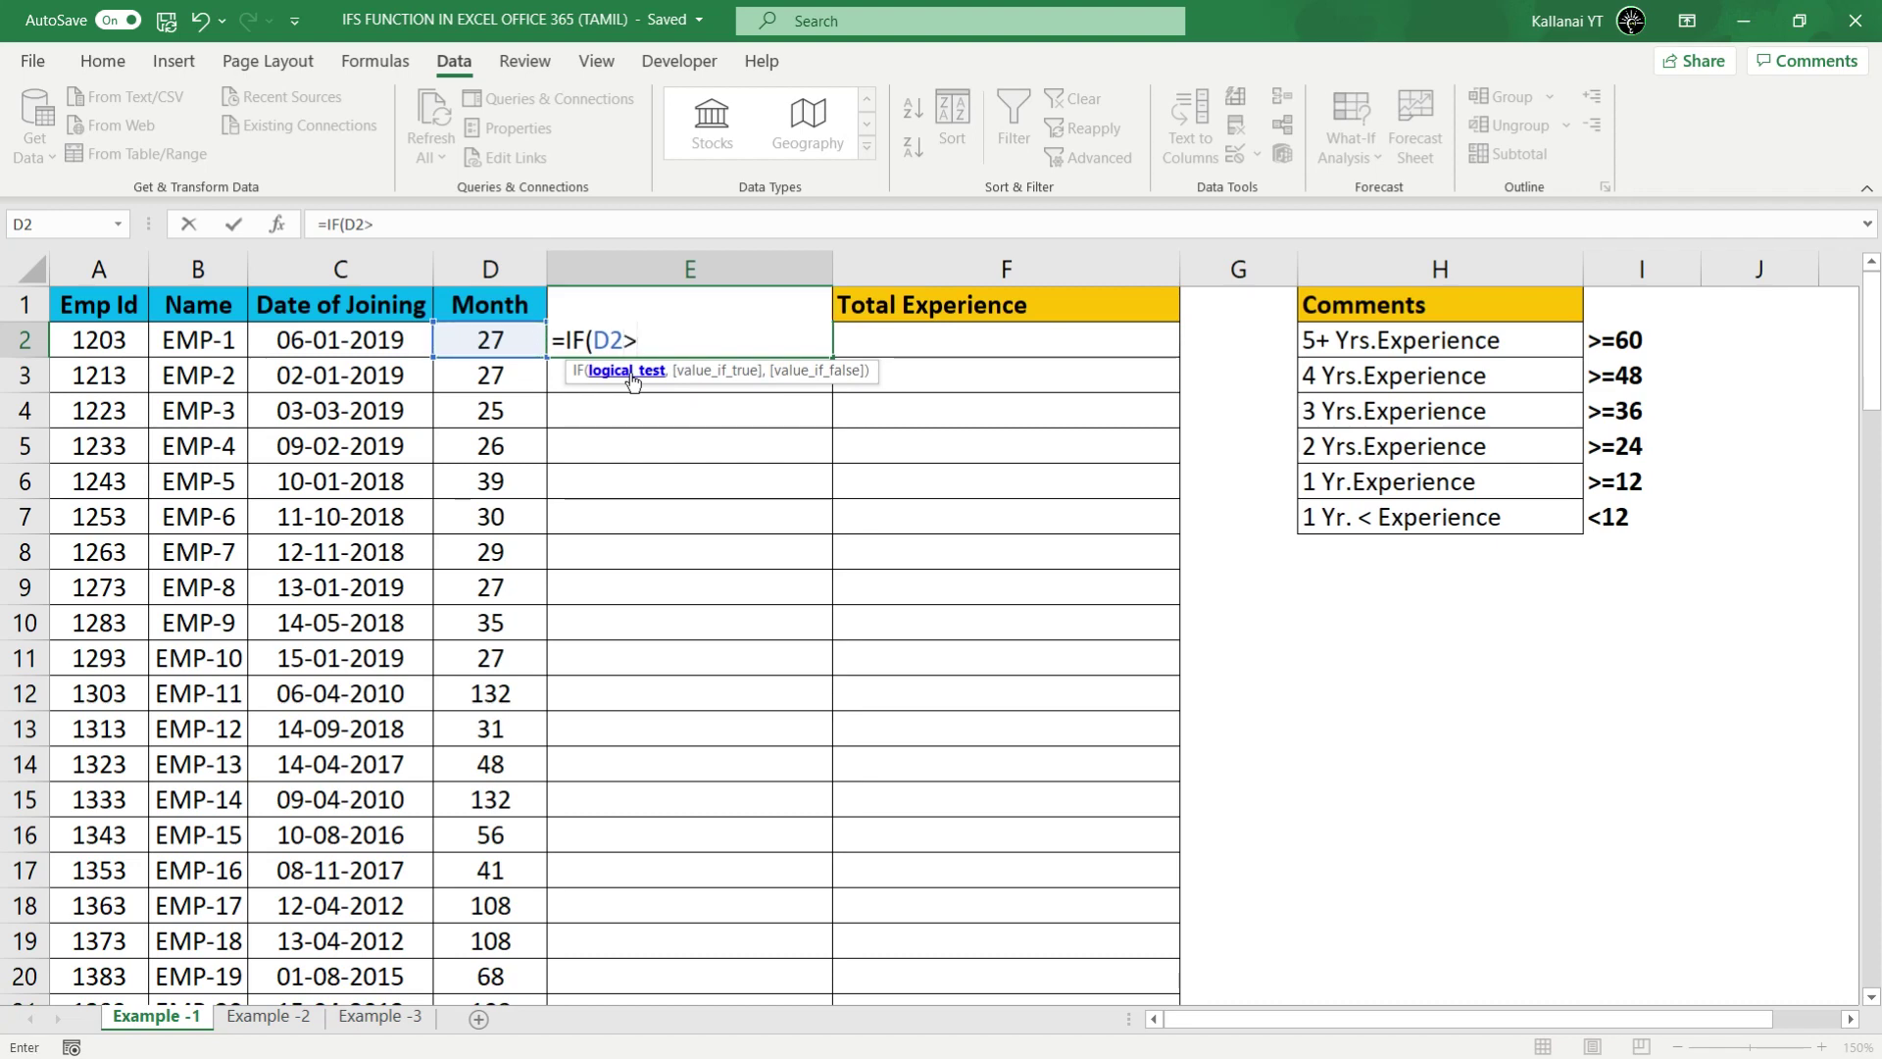
pyautogui.write('=60')
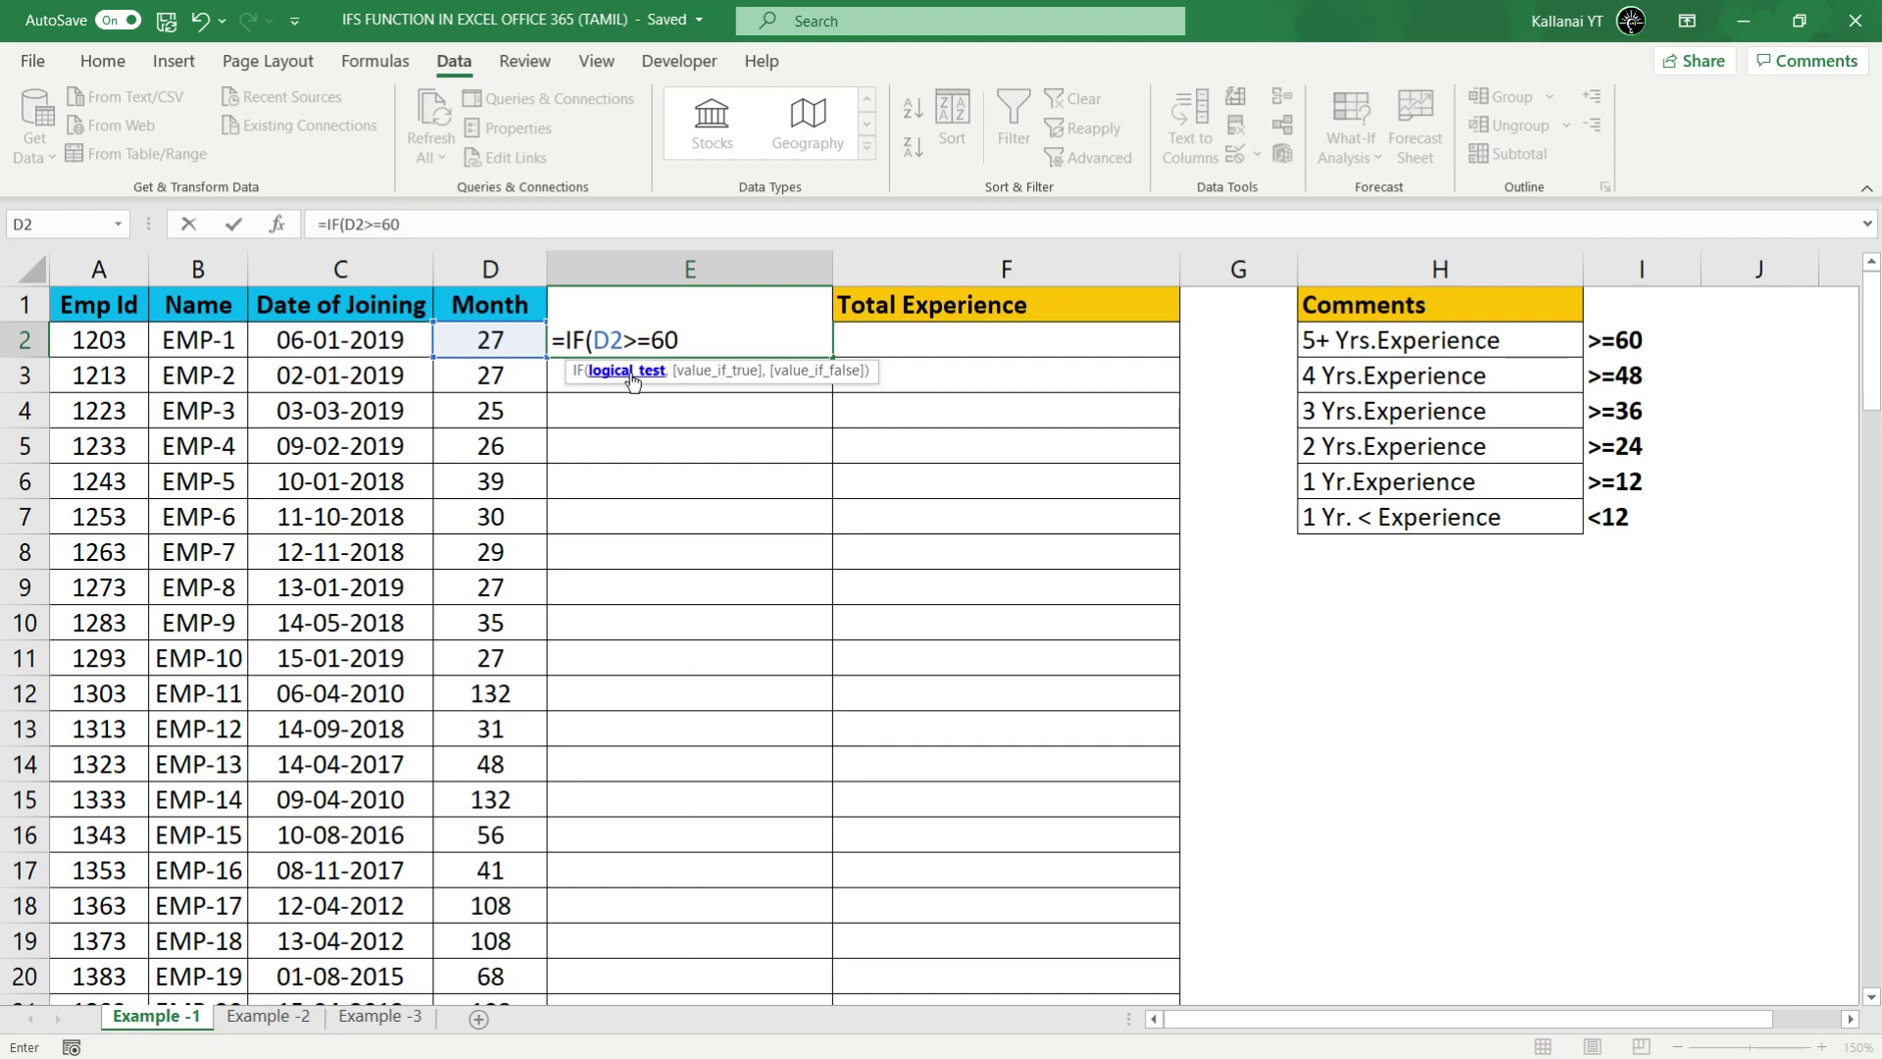
pyautogui.write(',')
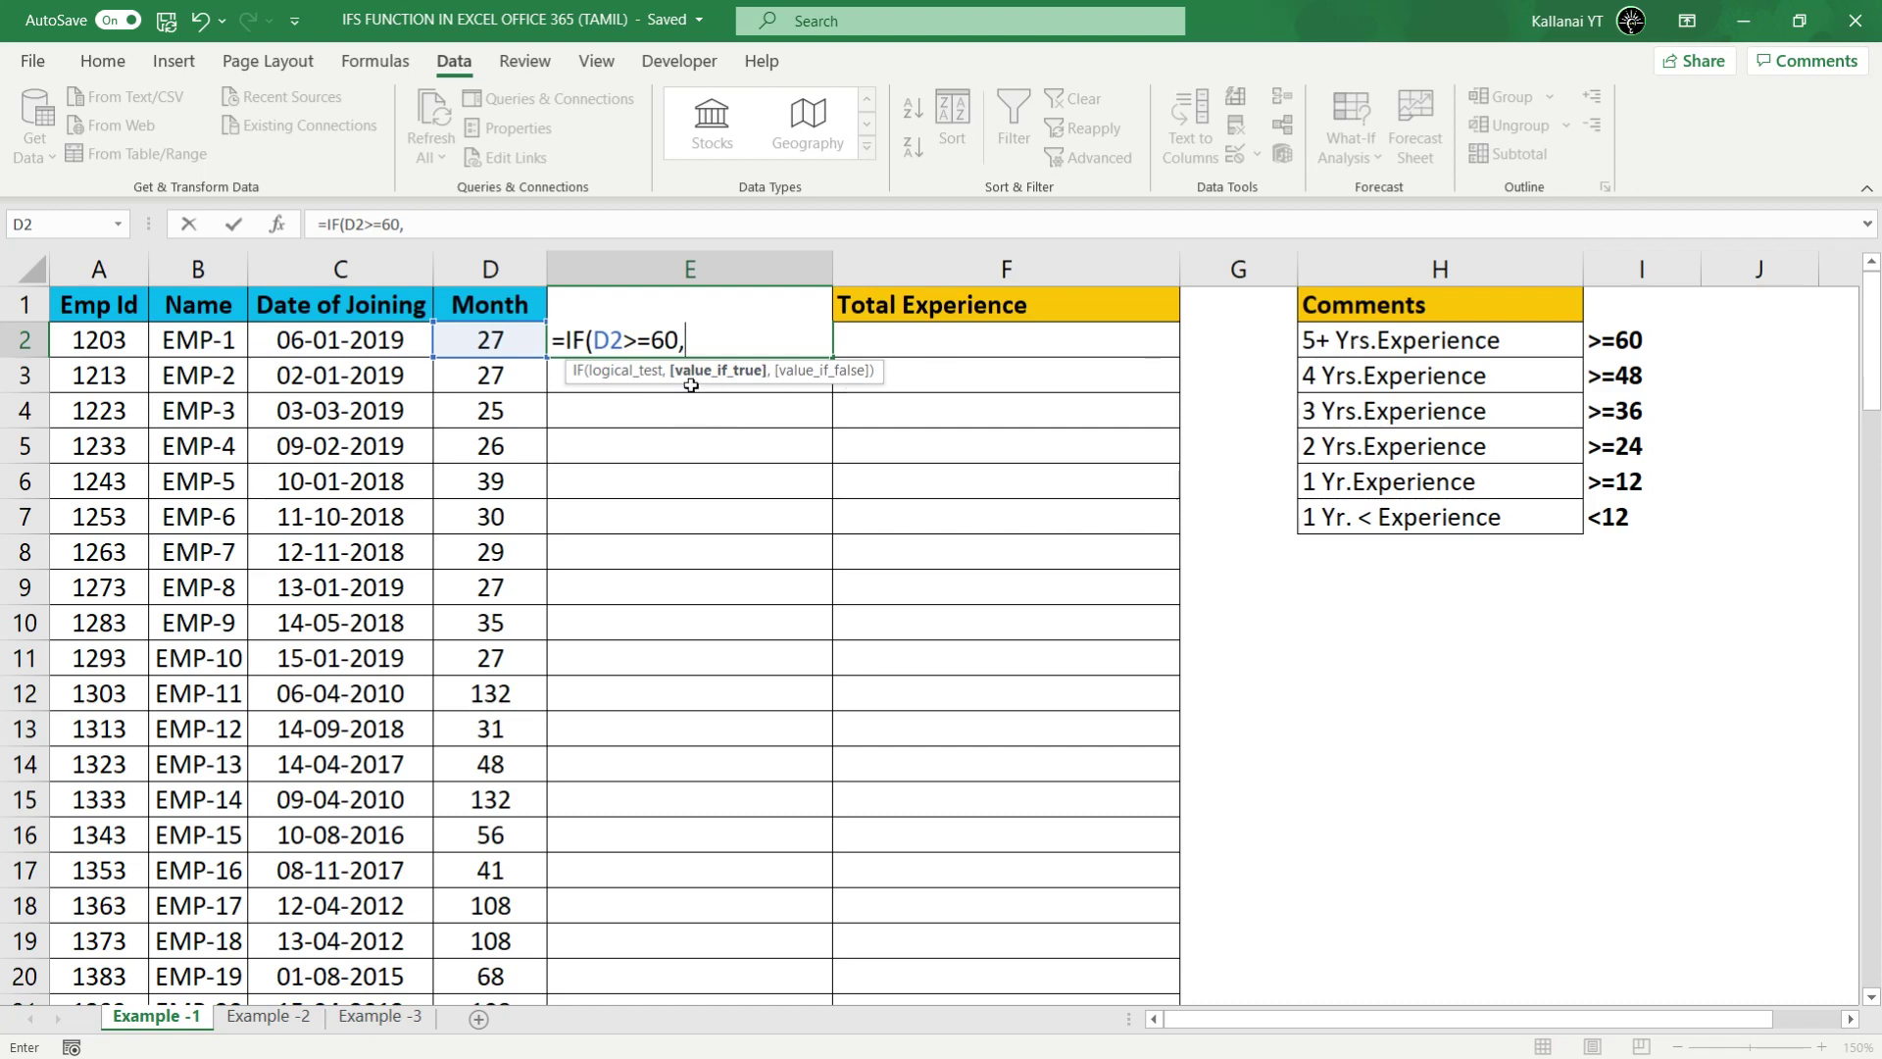
pyautogui.click(1395, 340)
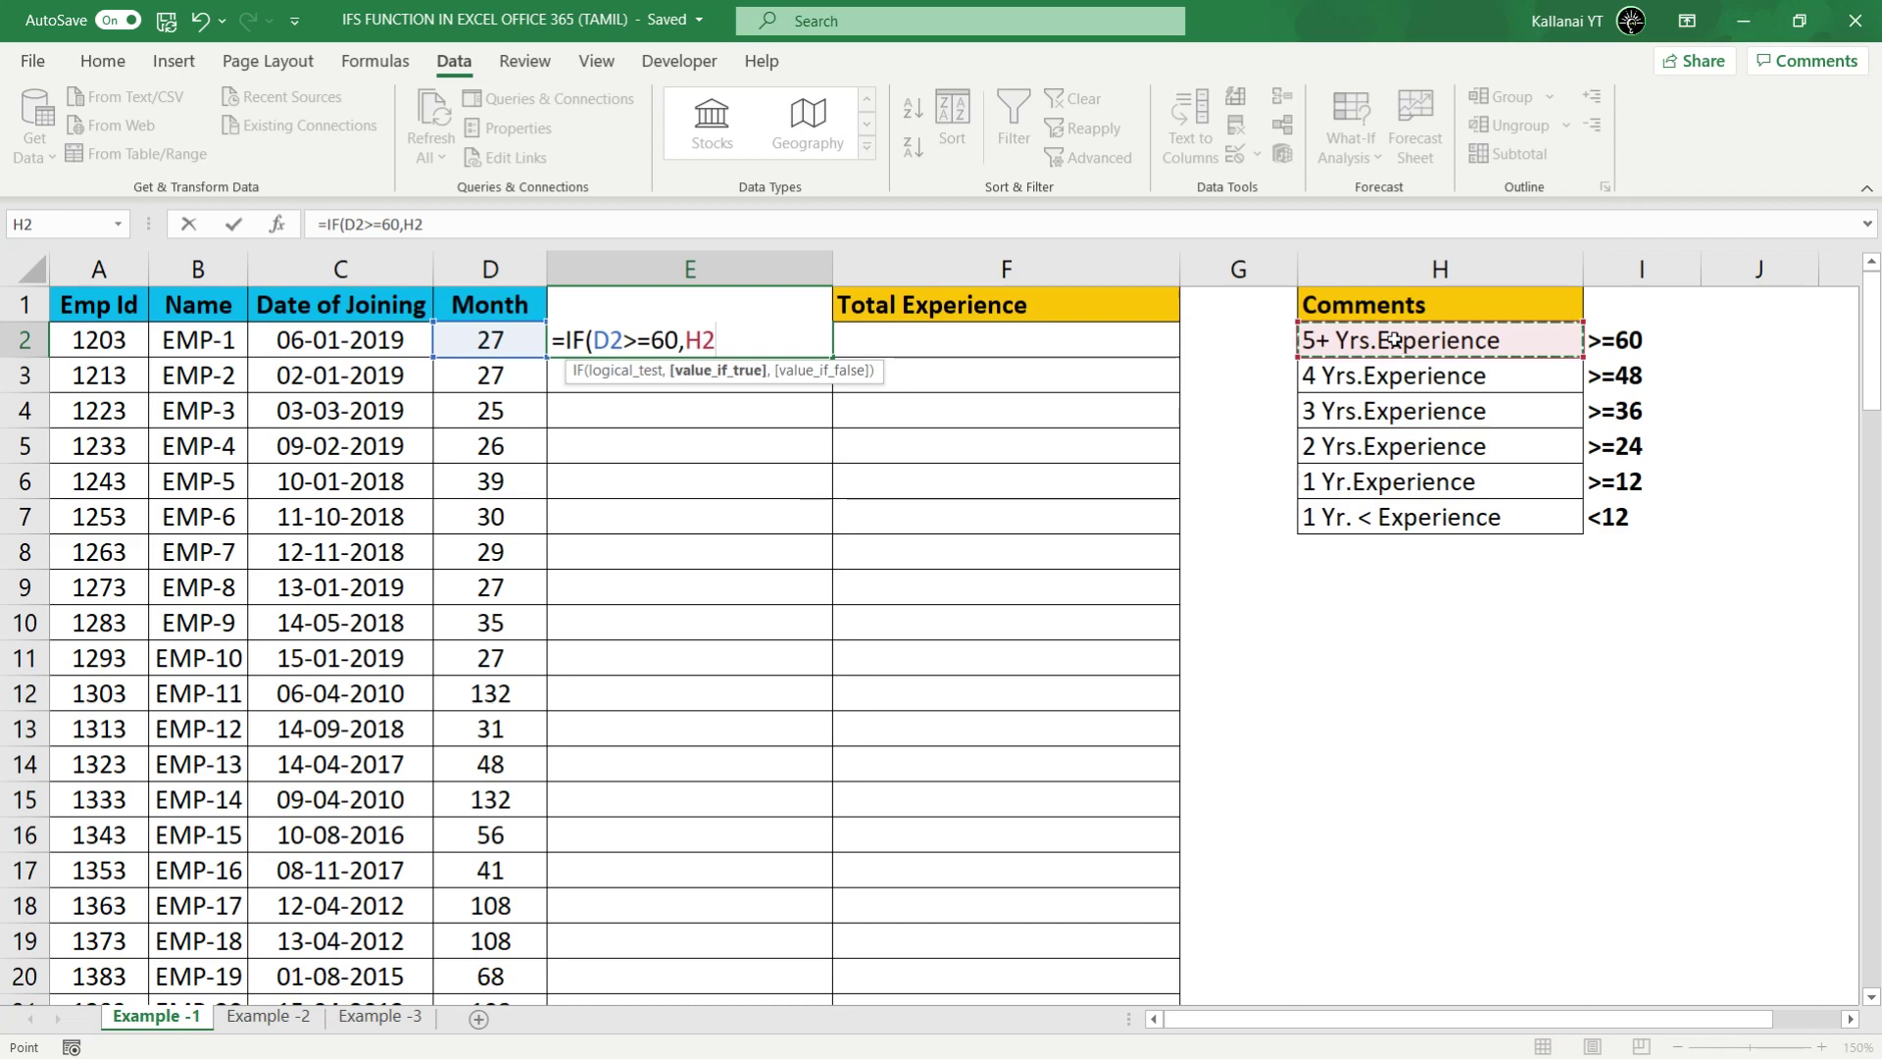
pyautogui.press('F4')
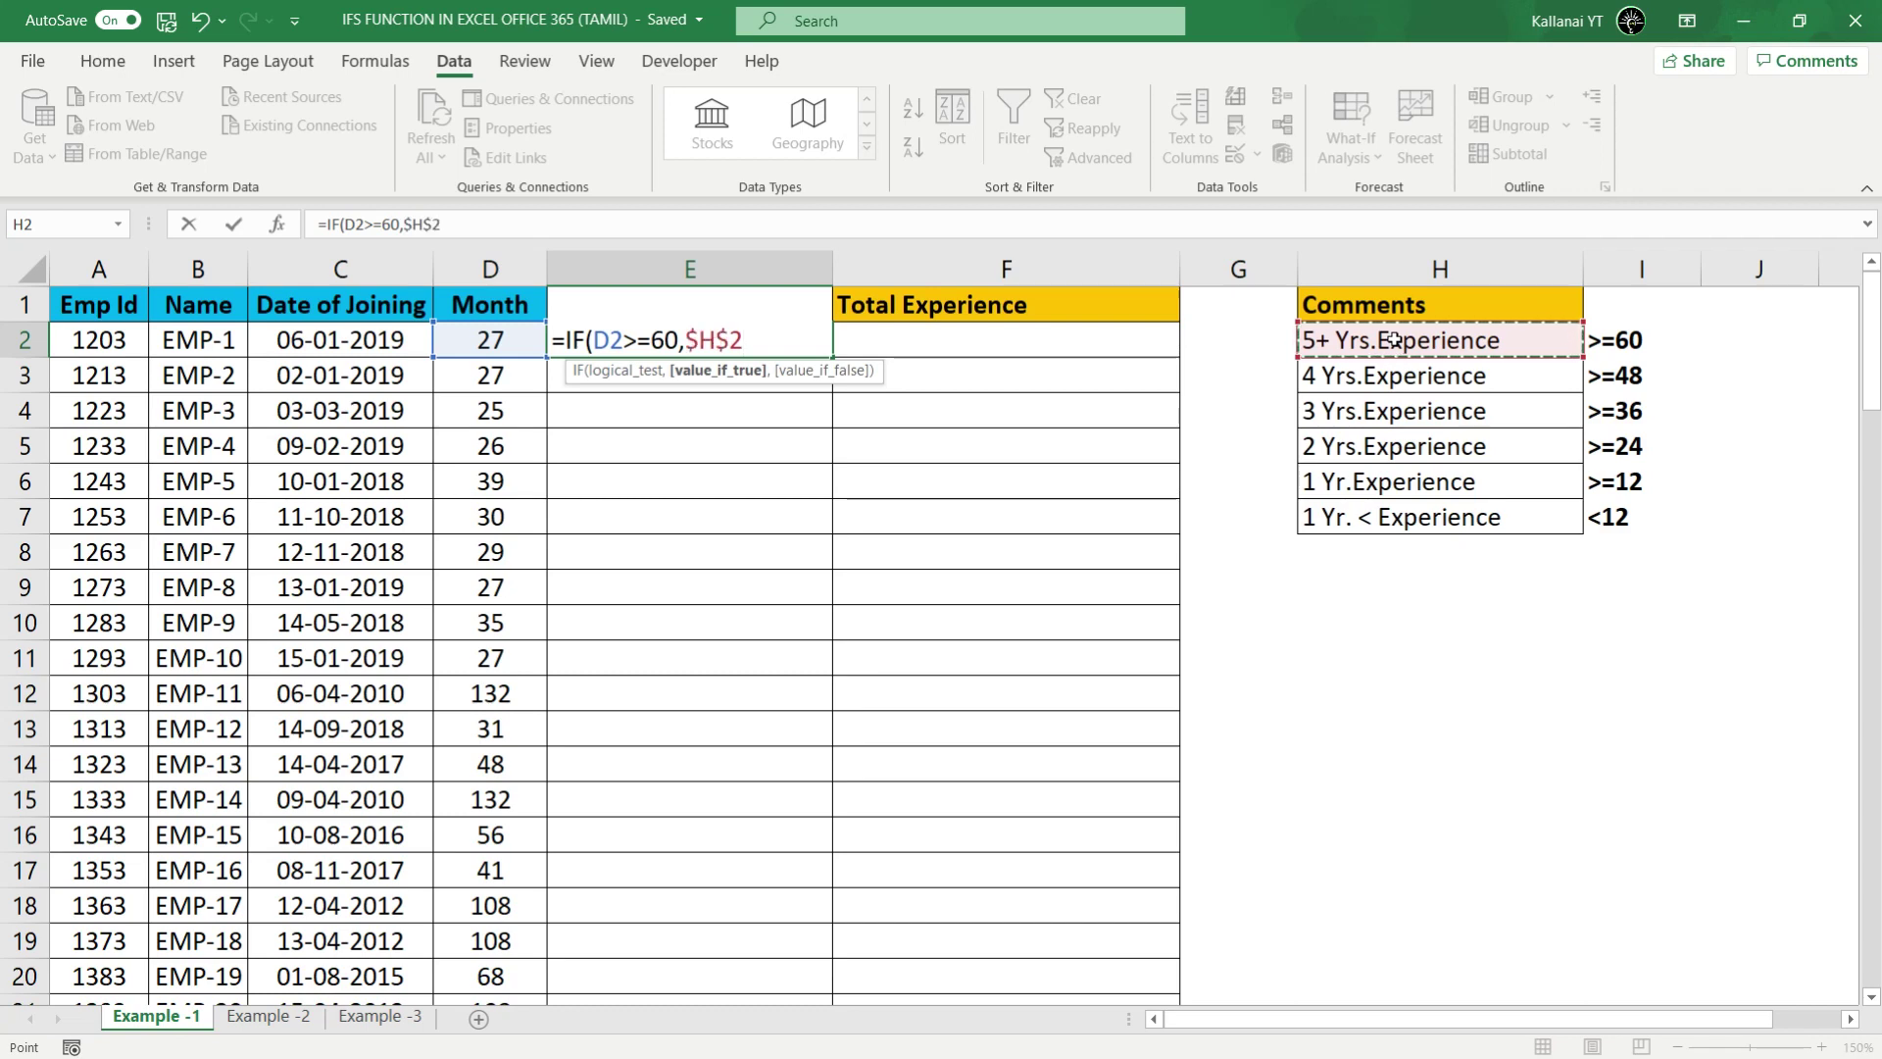
pyautogui.write(',')
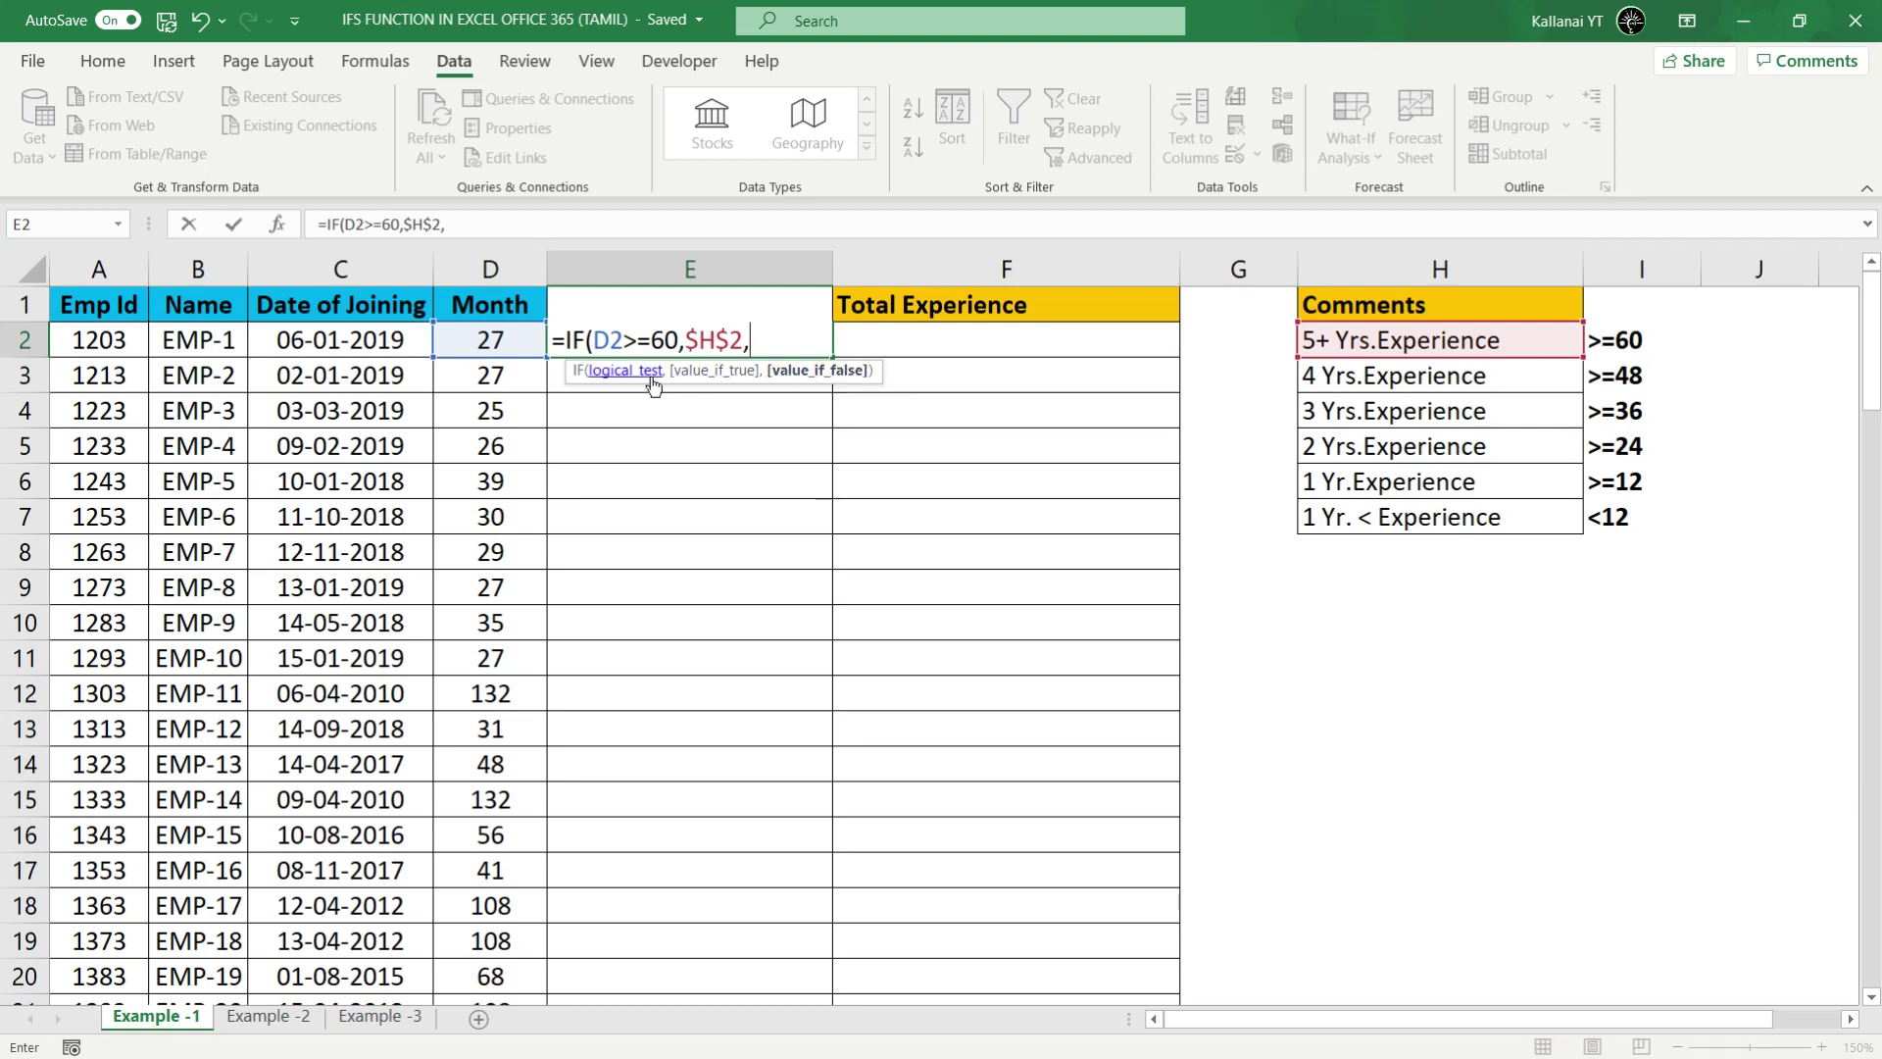
pyautogui.click(617, 371)
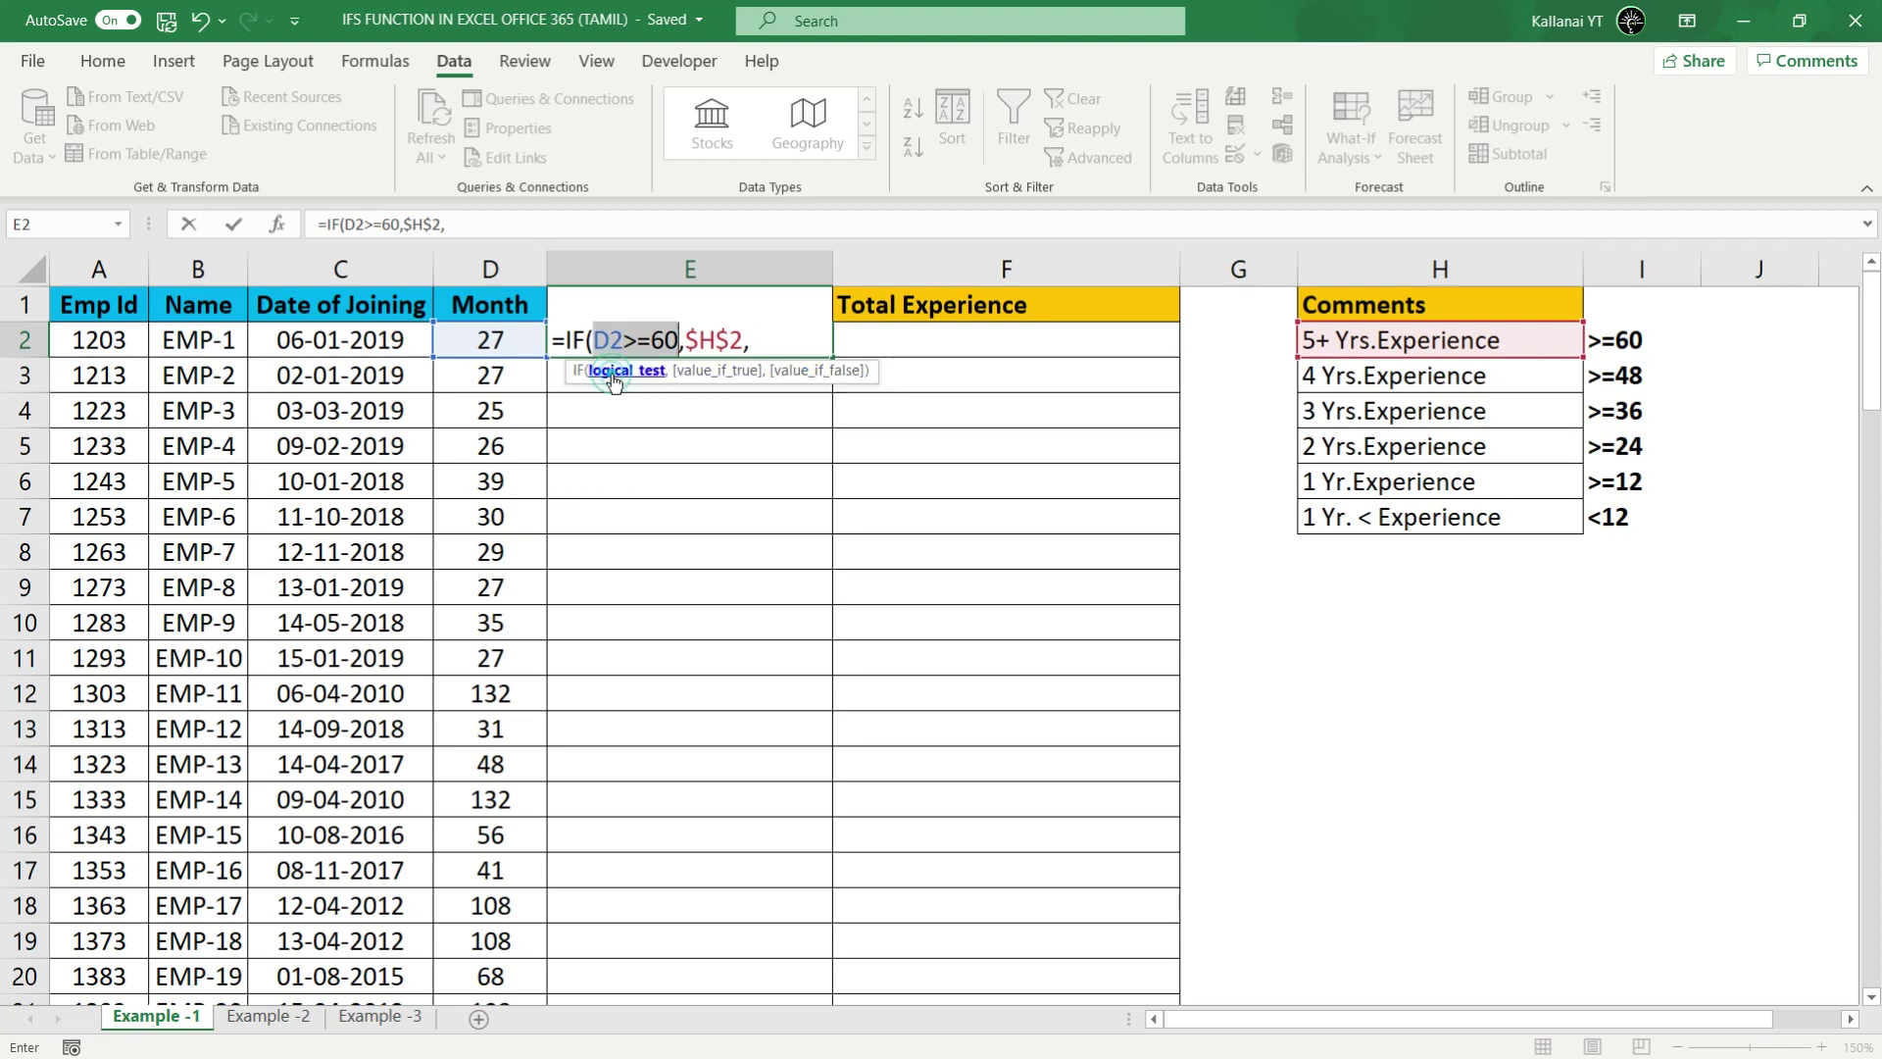
pyautogui.click(706, 370)
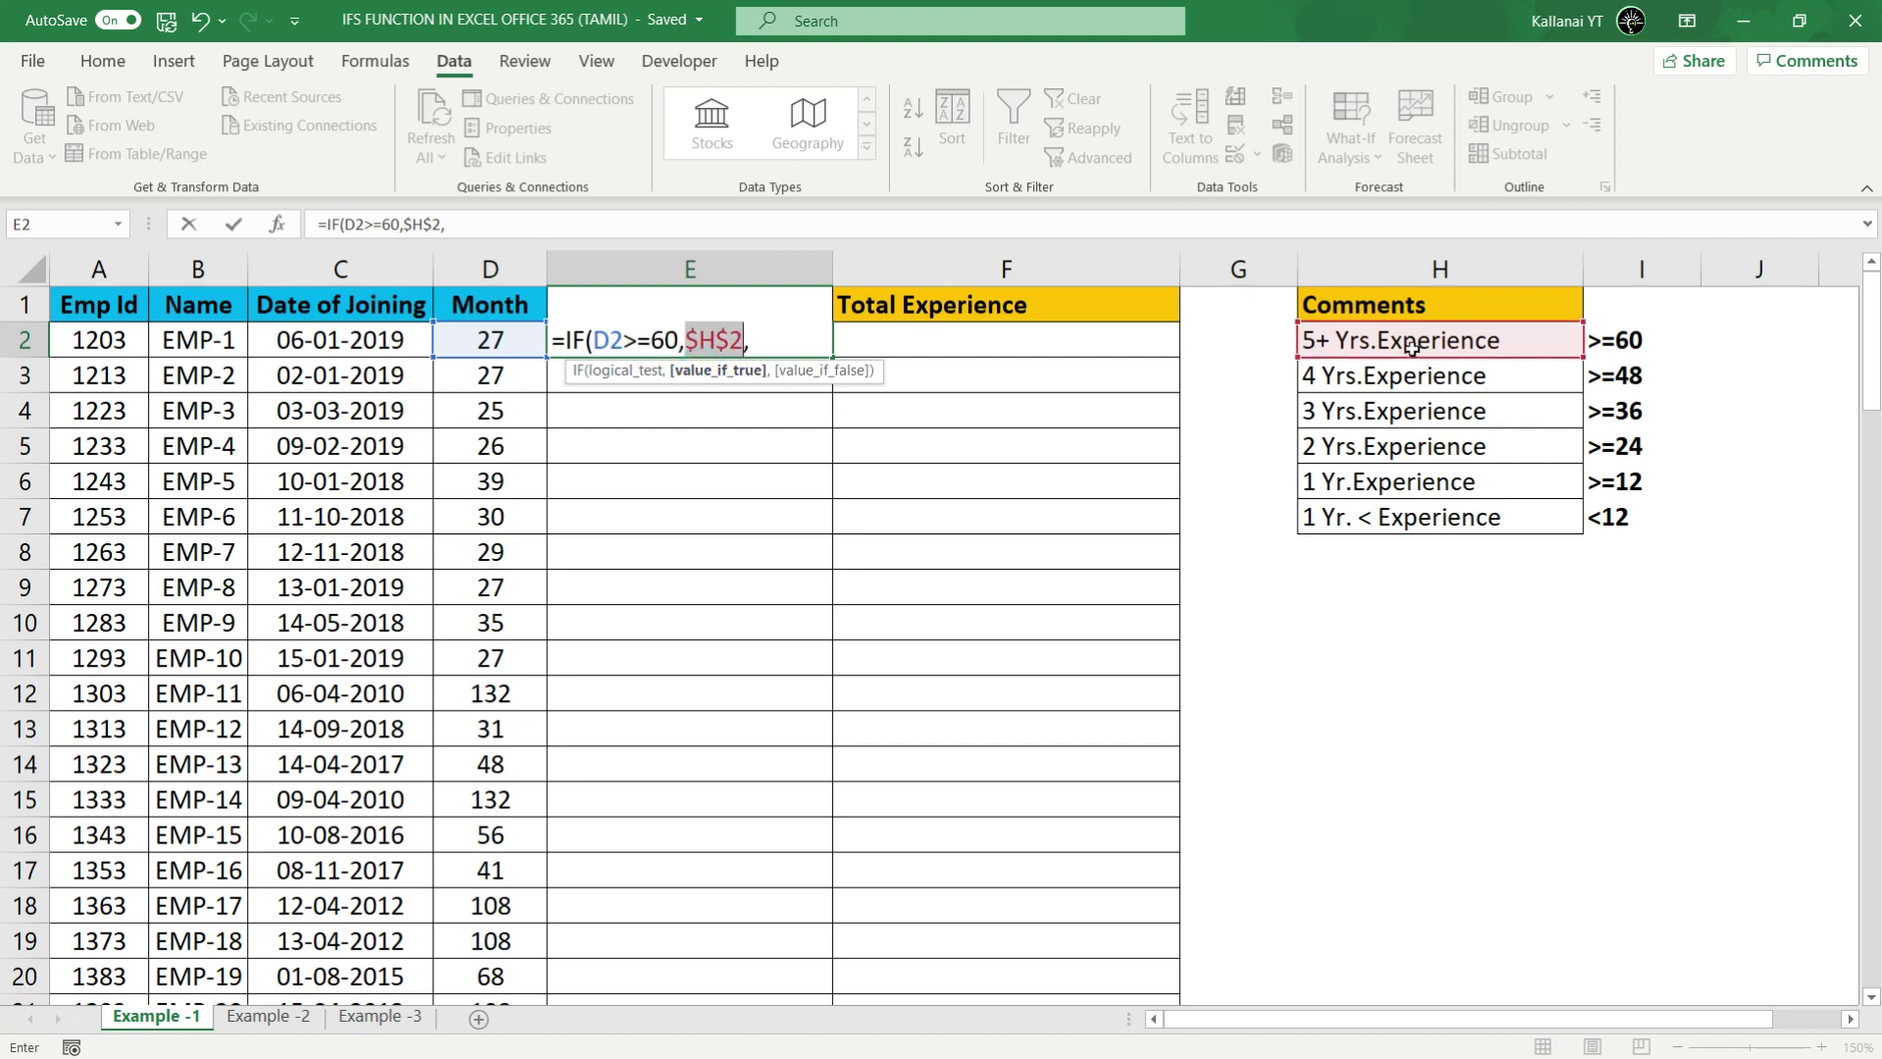
pyautogui.click(799, 370)
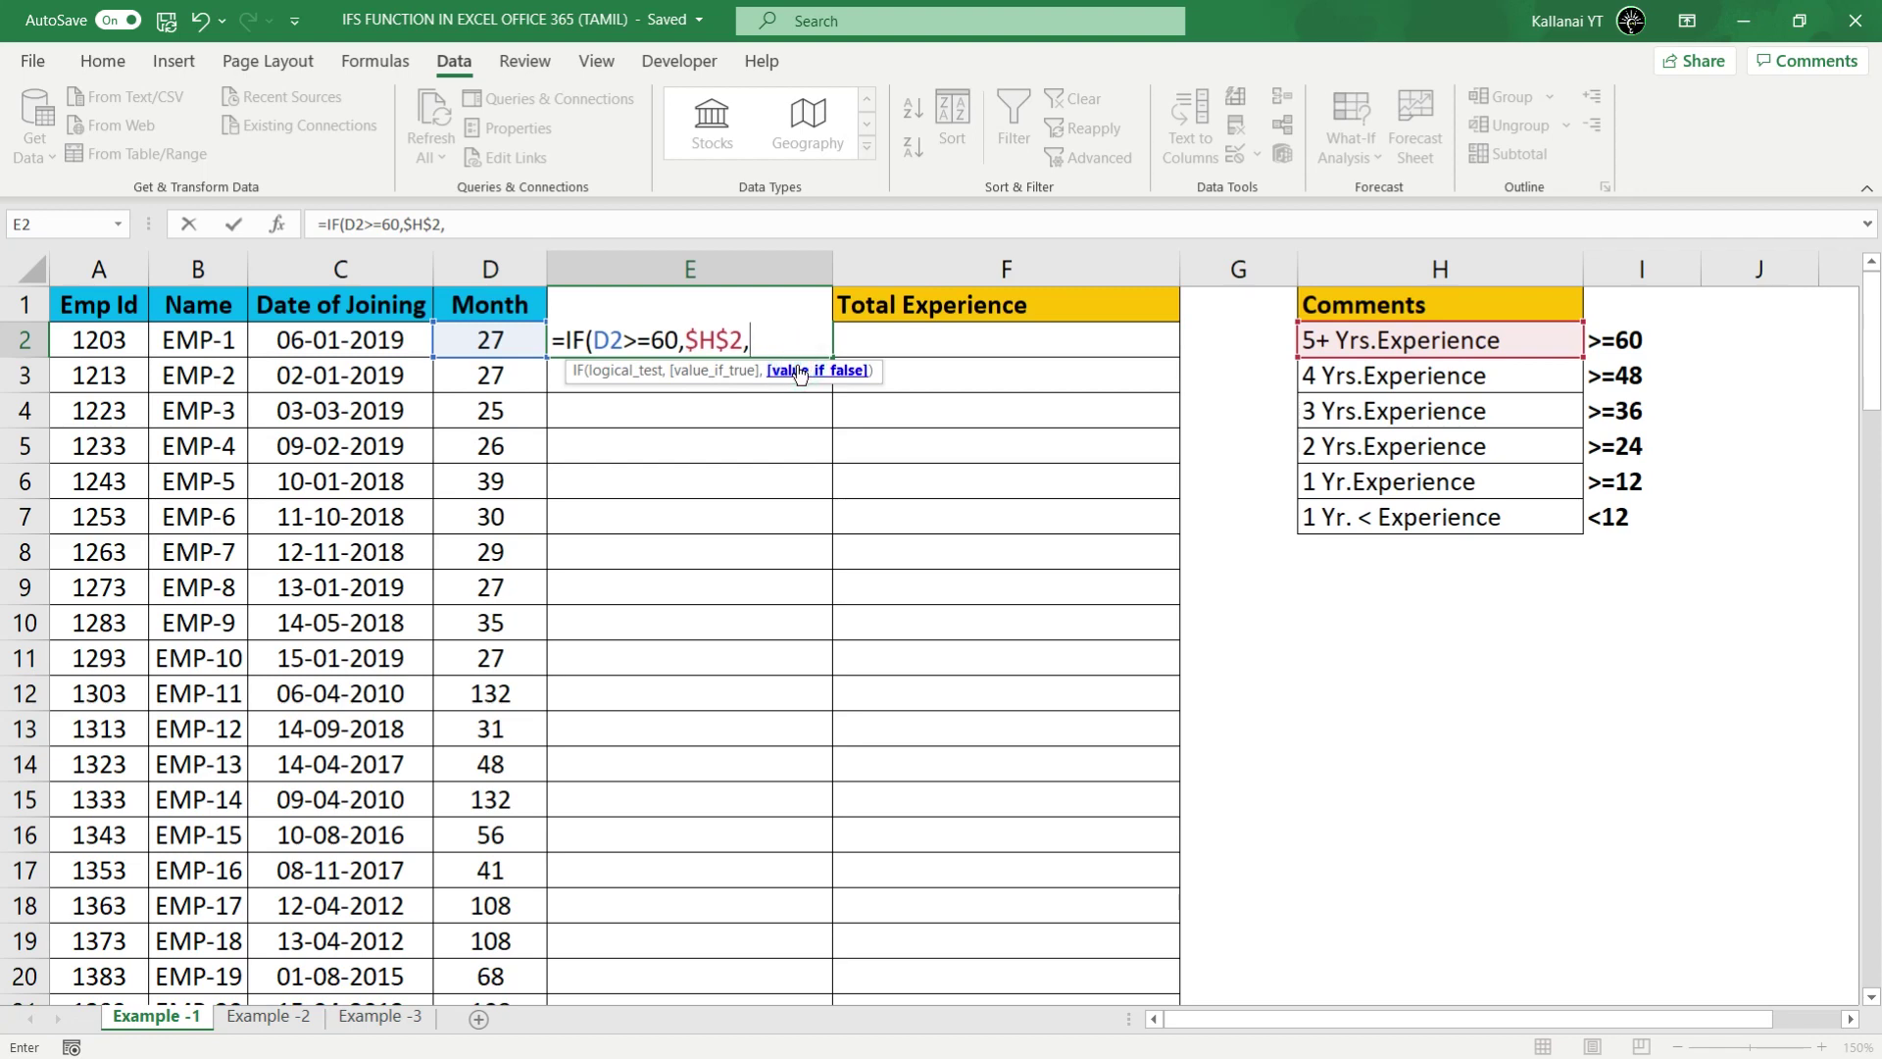
# Step: Append the nested IF(D2>=48,$H$3, for 4 Yrs.Experience to E2's formula
pyautogui.write('if')
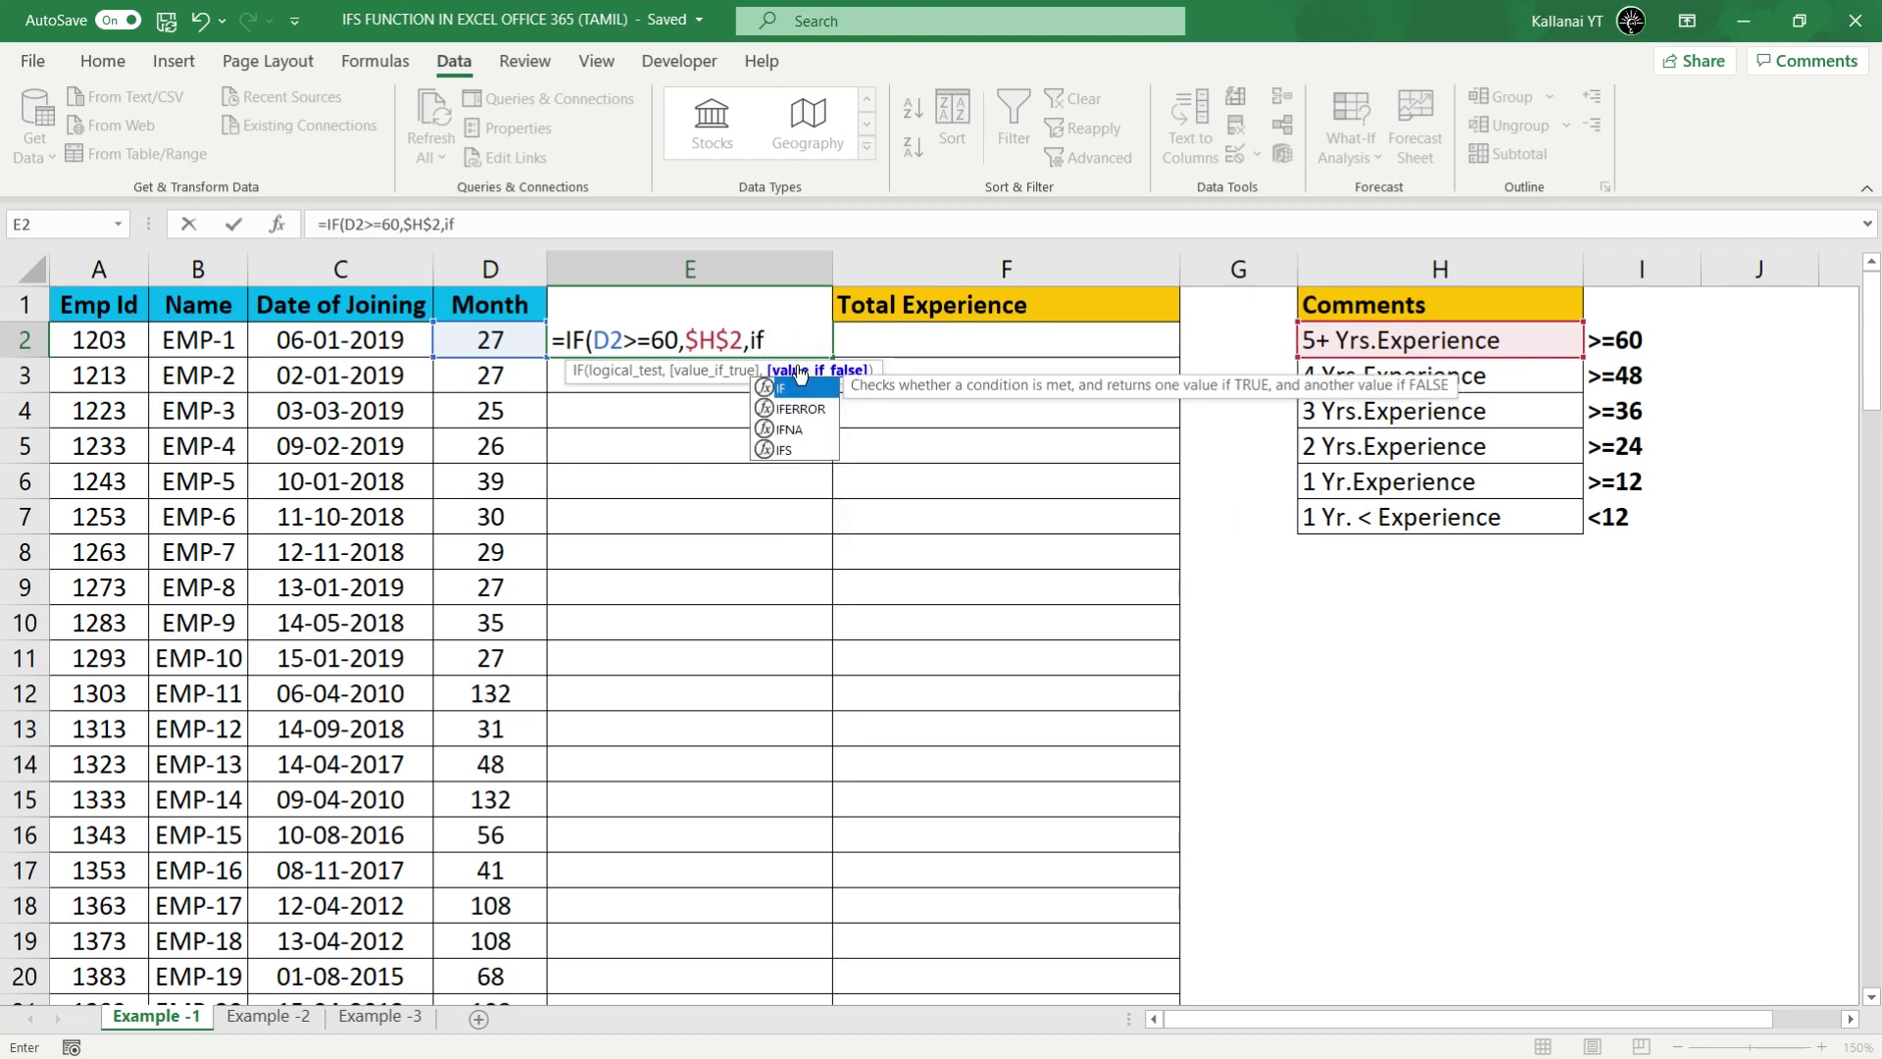
pyautogui.press('Tab')
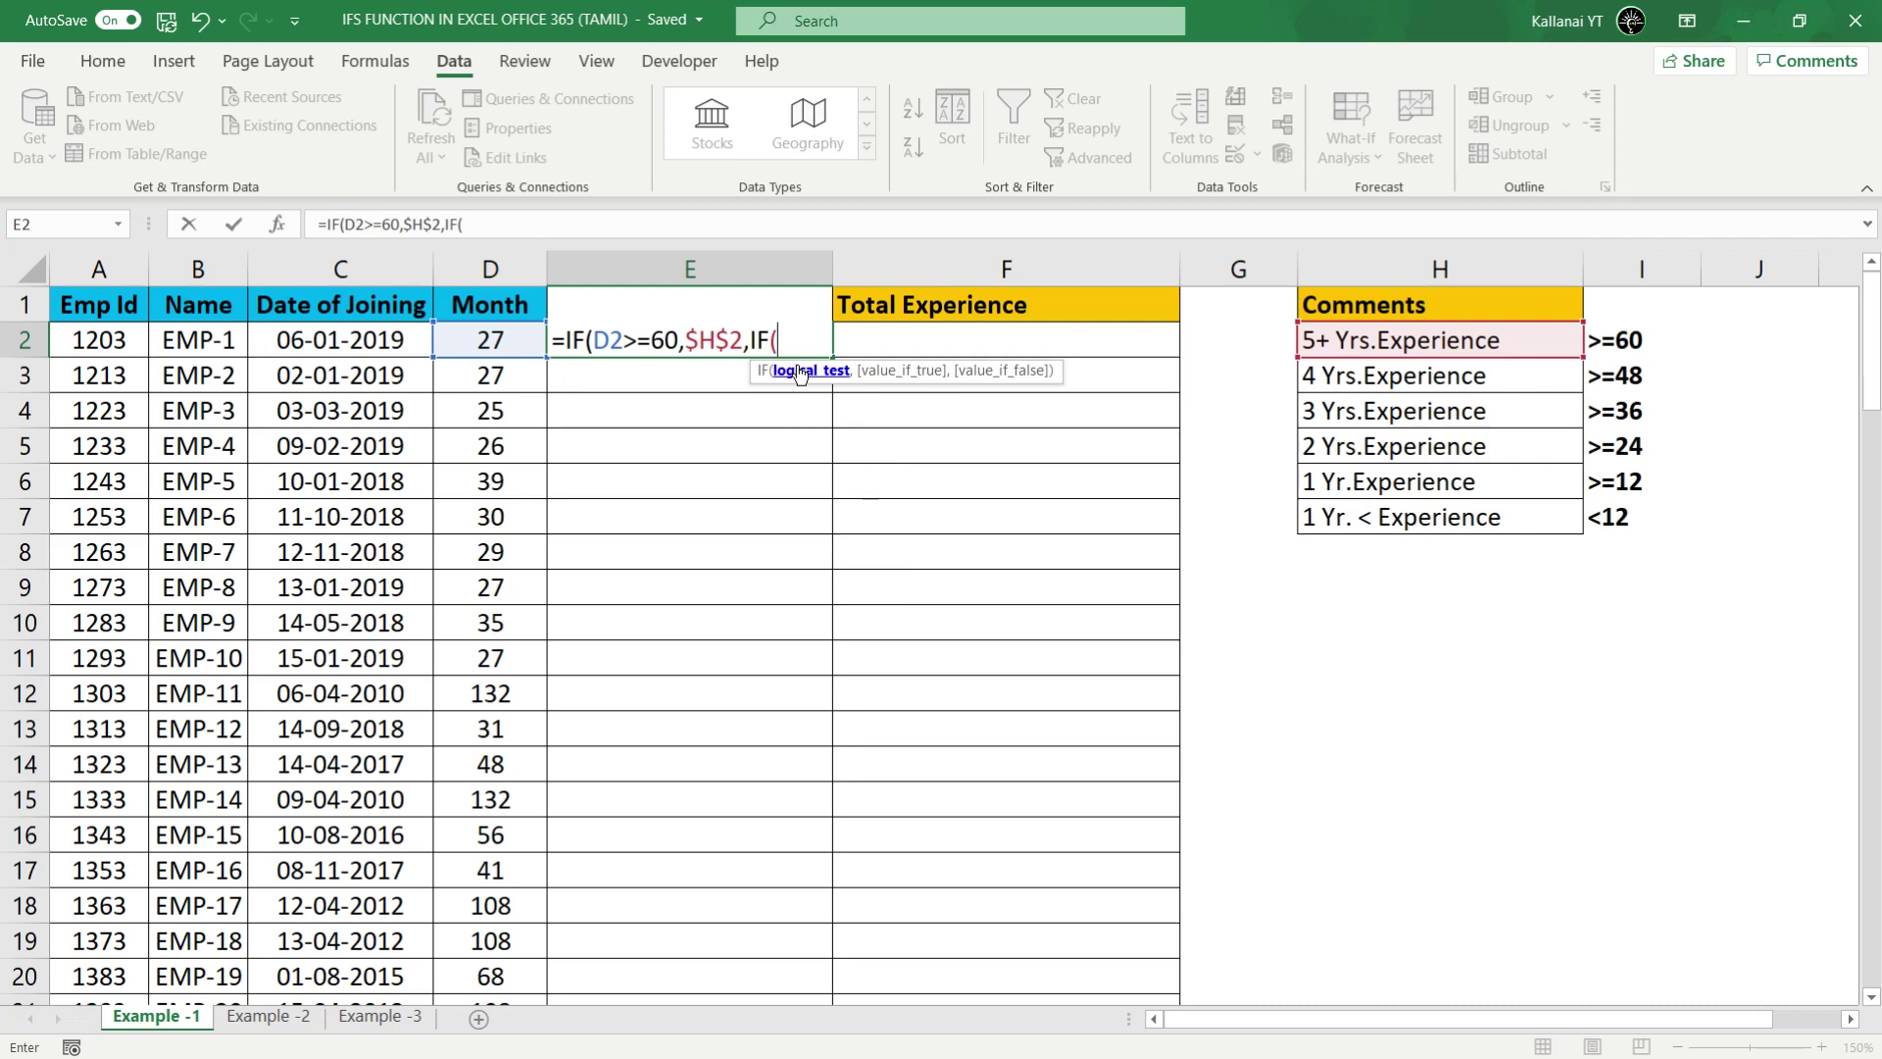
pyautogui.click(503, 341)
pyautogui.write('>')
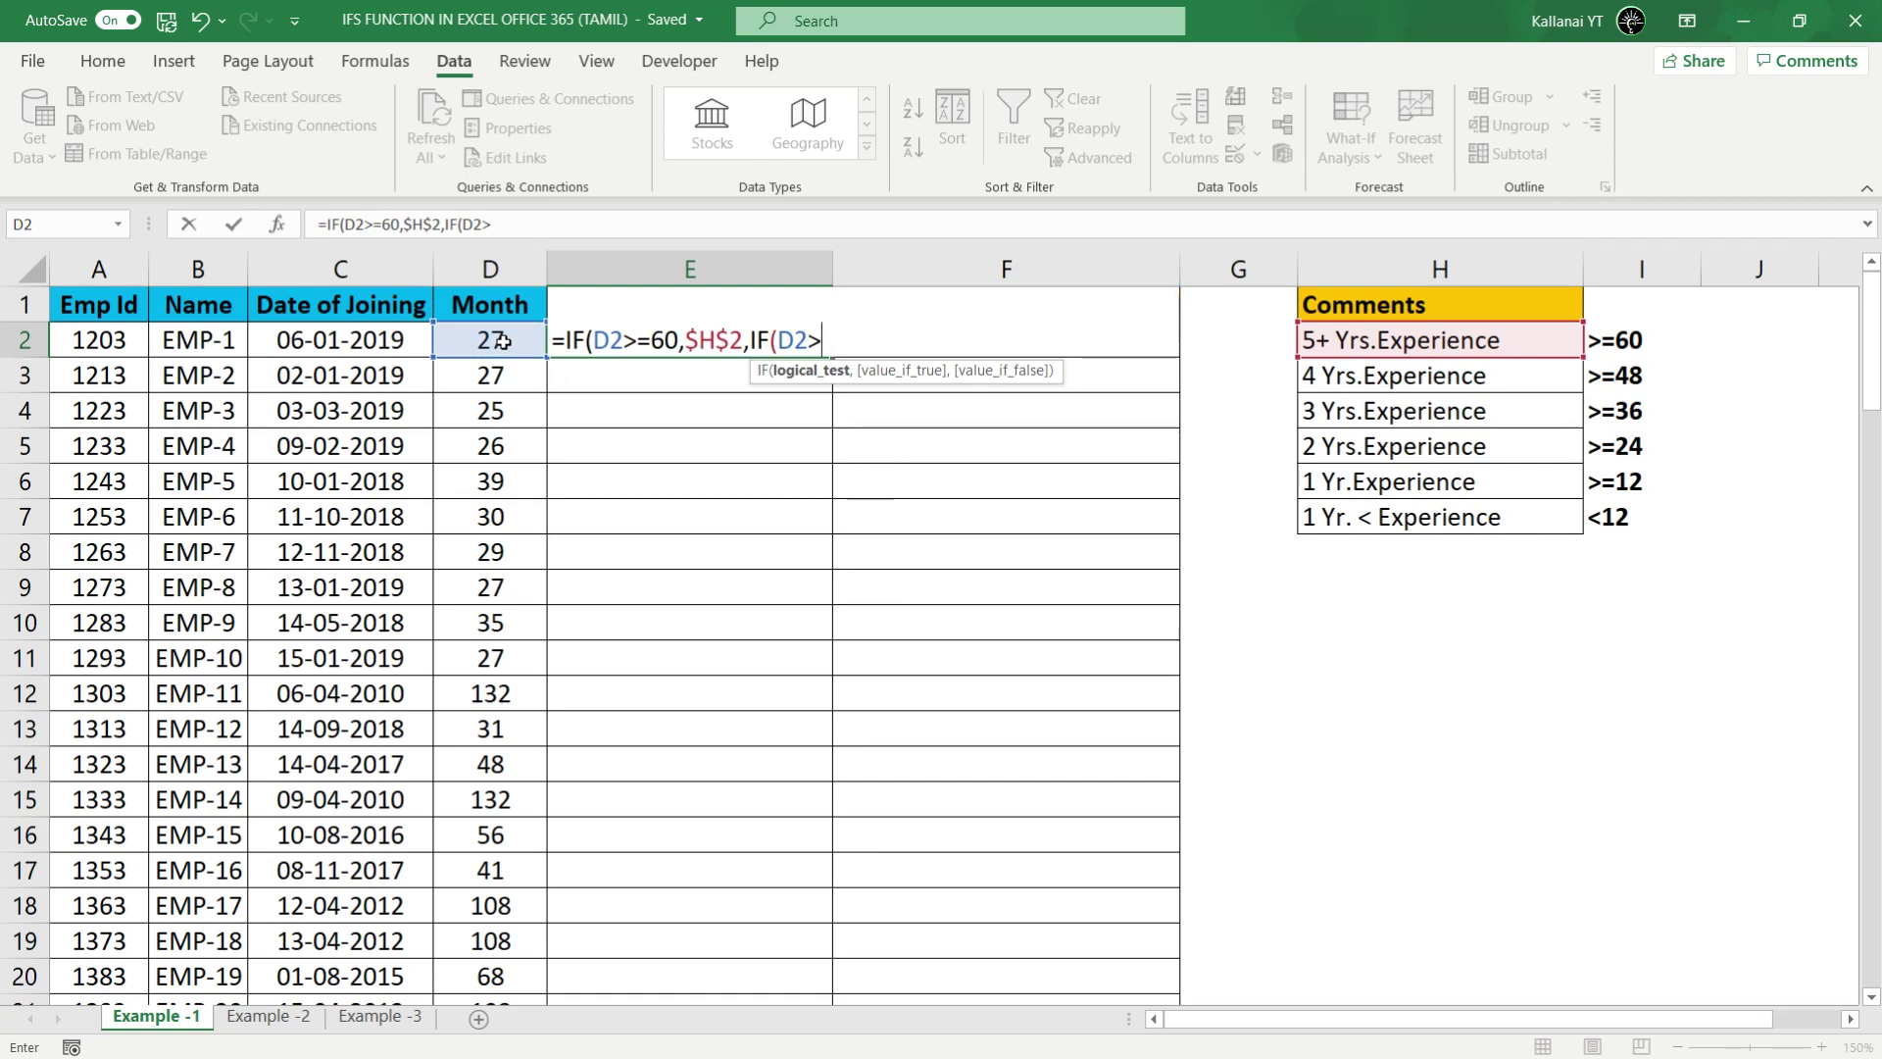
pyautogui.write('=')
pyautogui.write('48')
pyautogui.write(',')
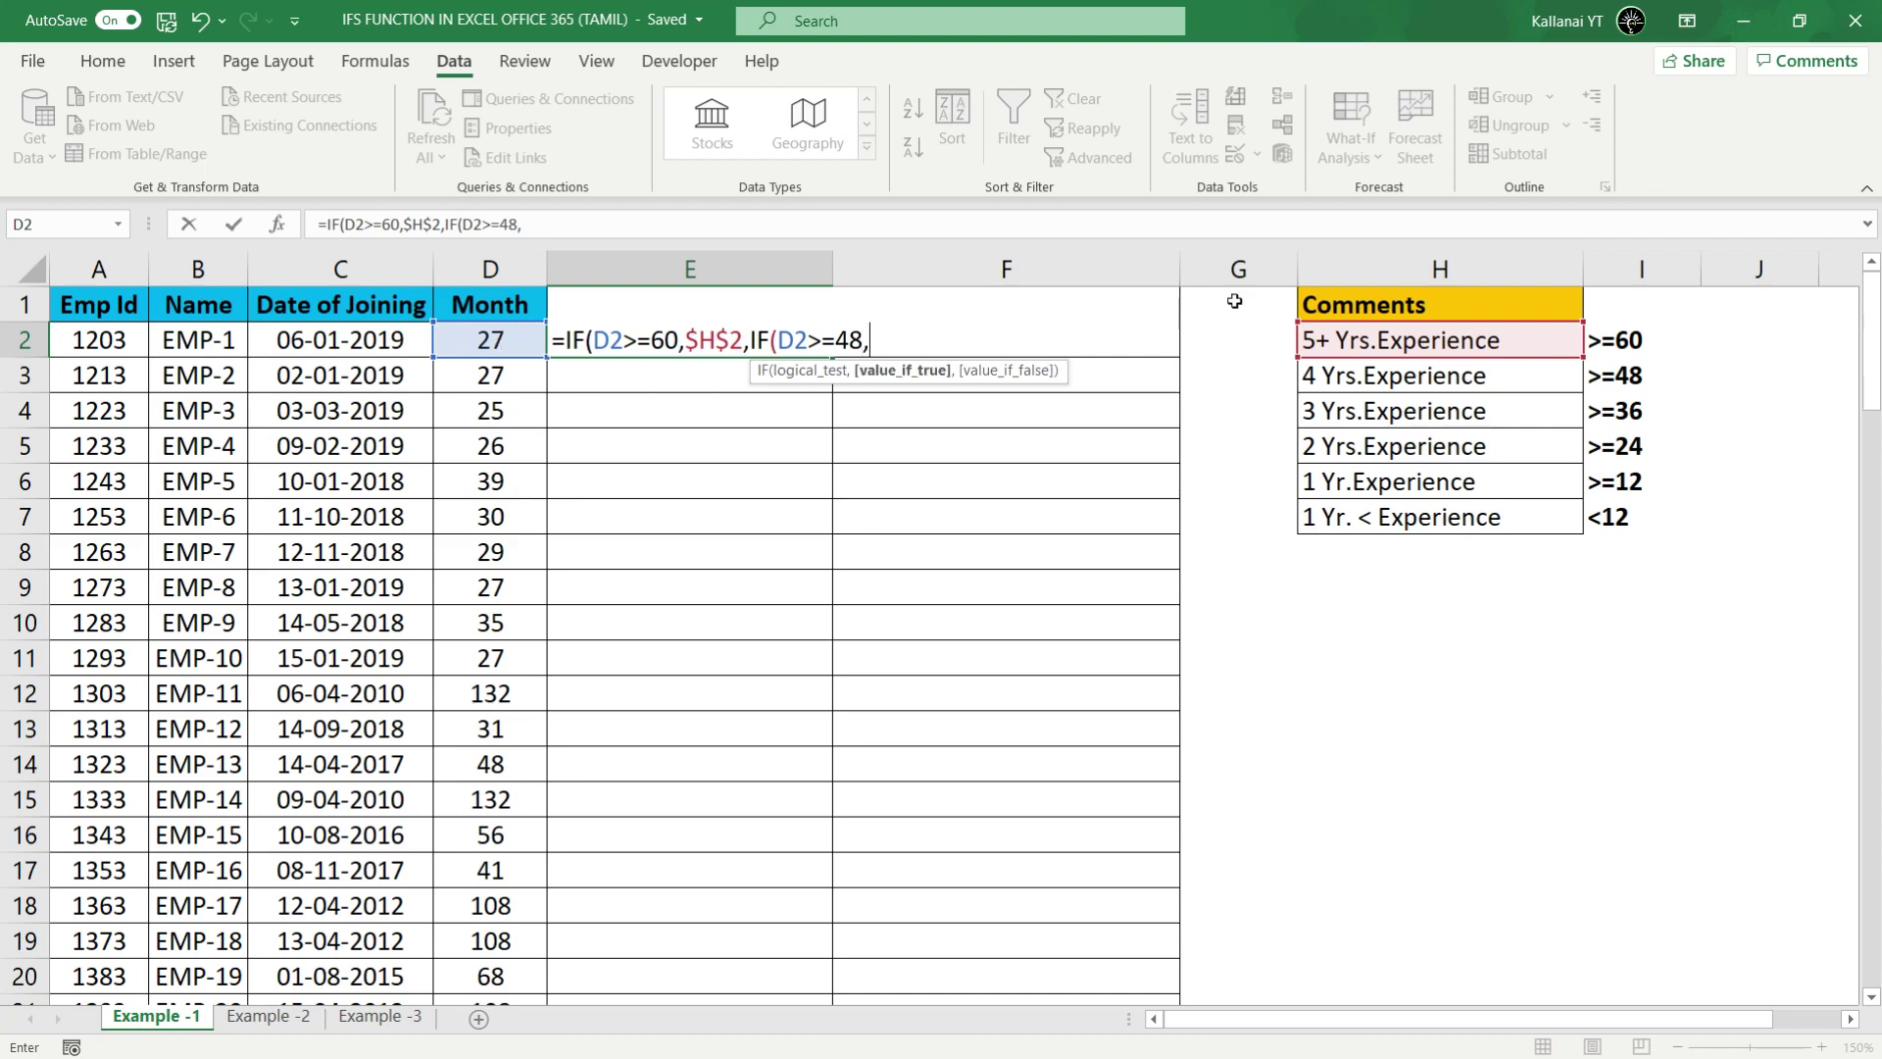
pyautogui.click(1338, 376)
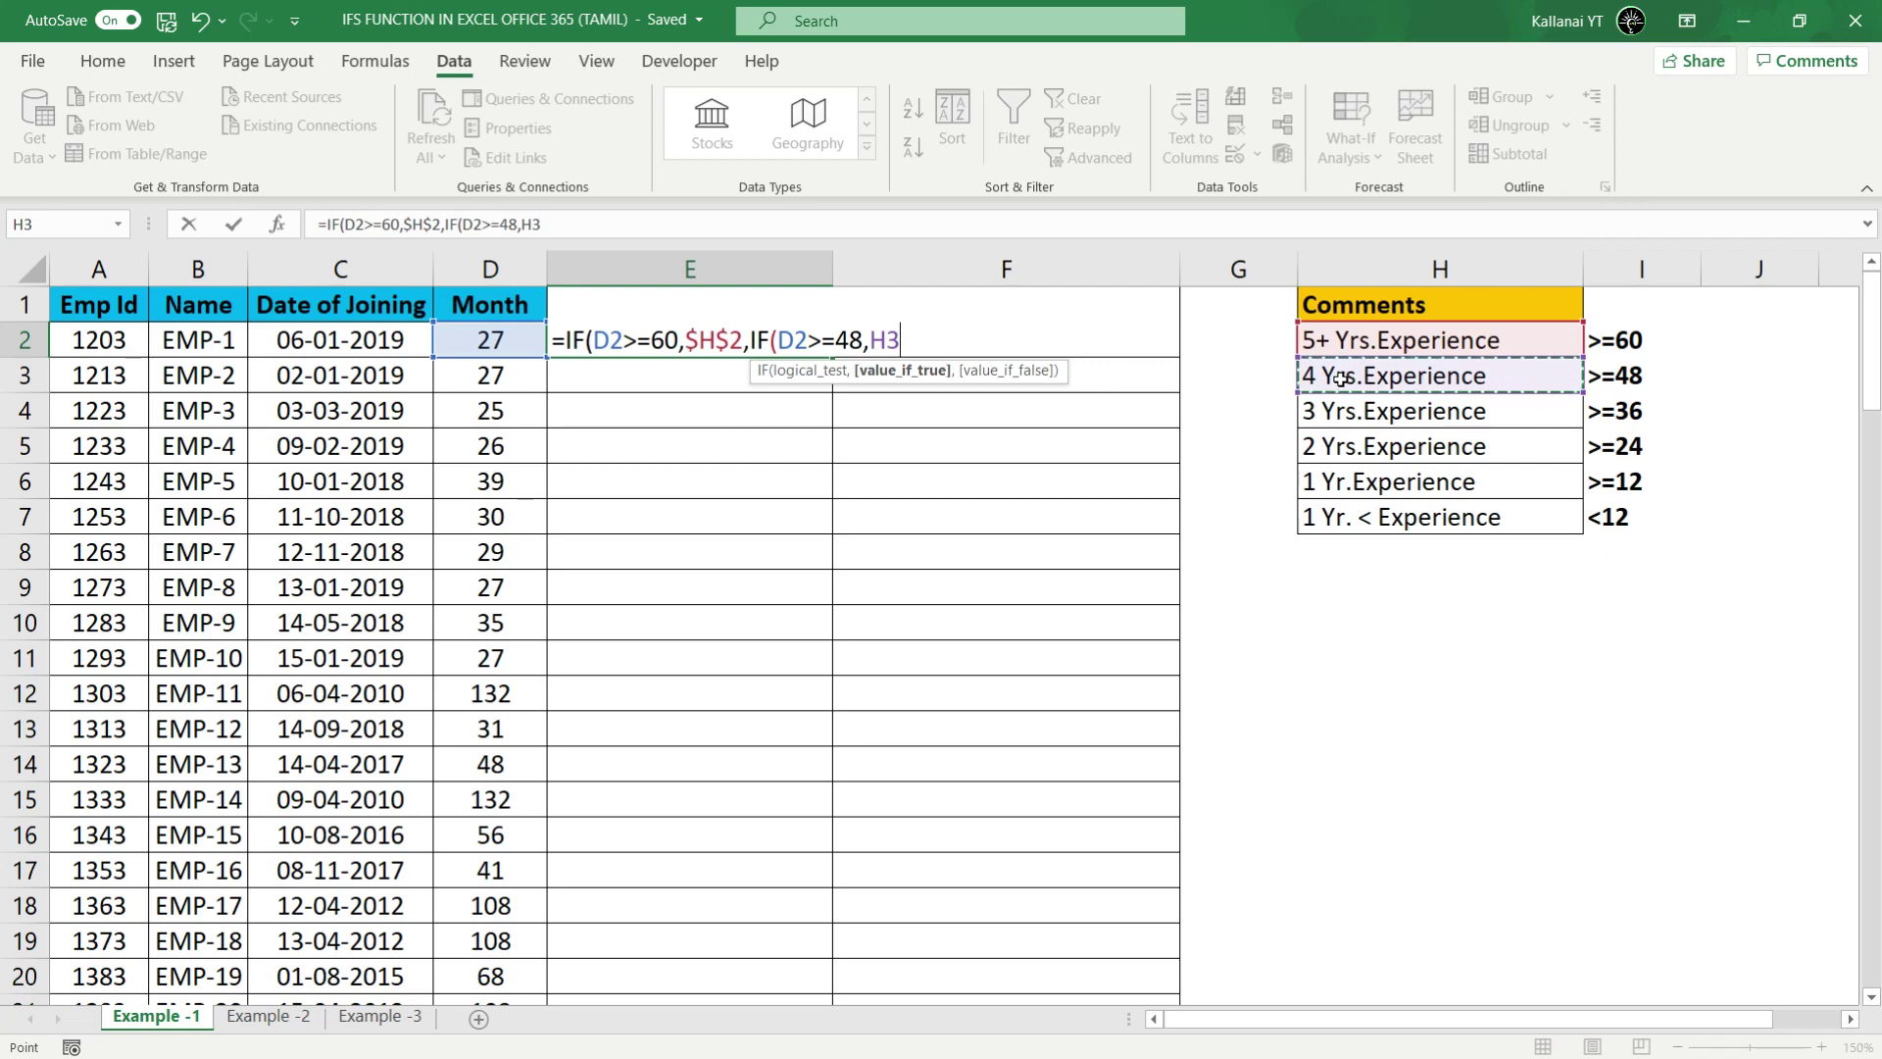
pyautogui.press('F4')
pyautogui.write('$H$3,')
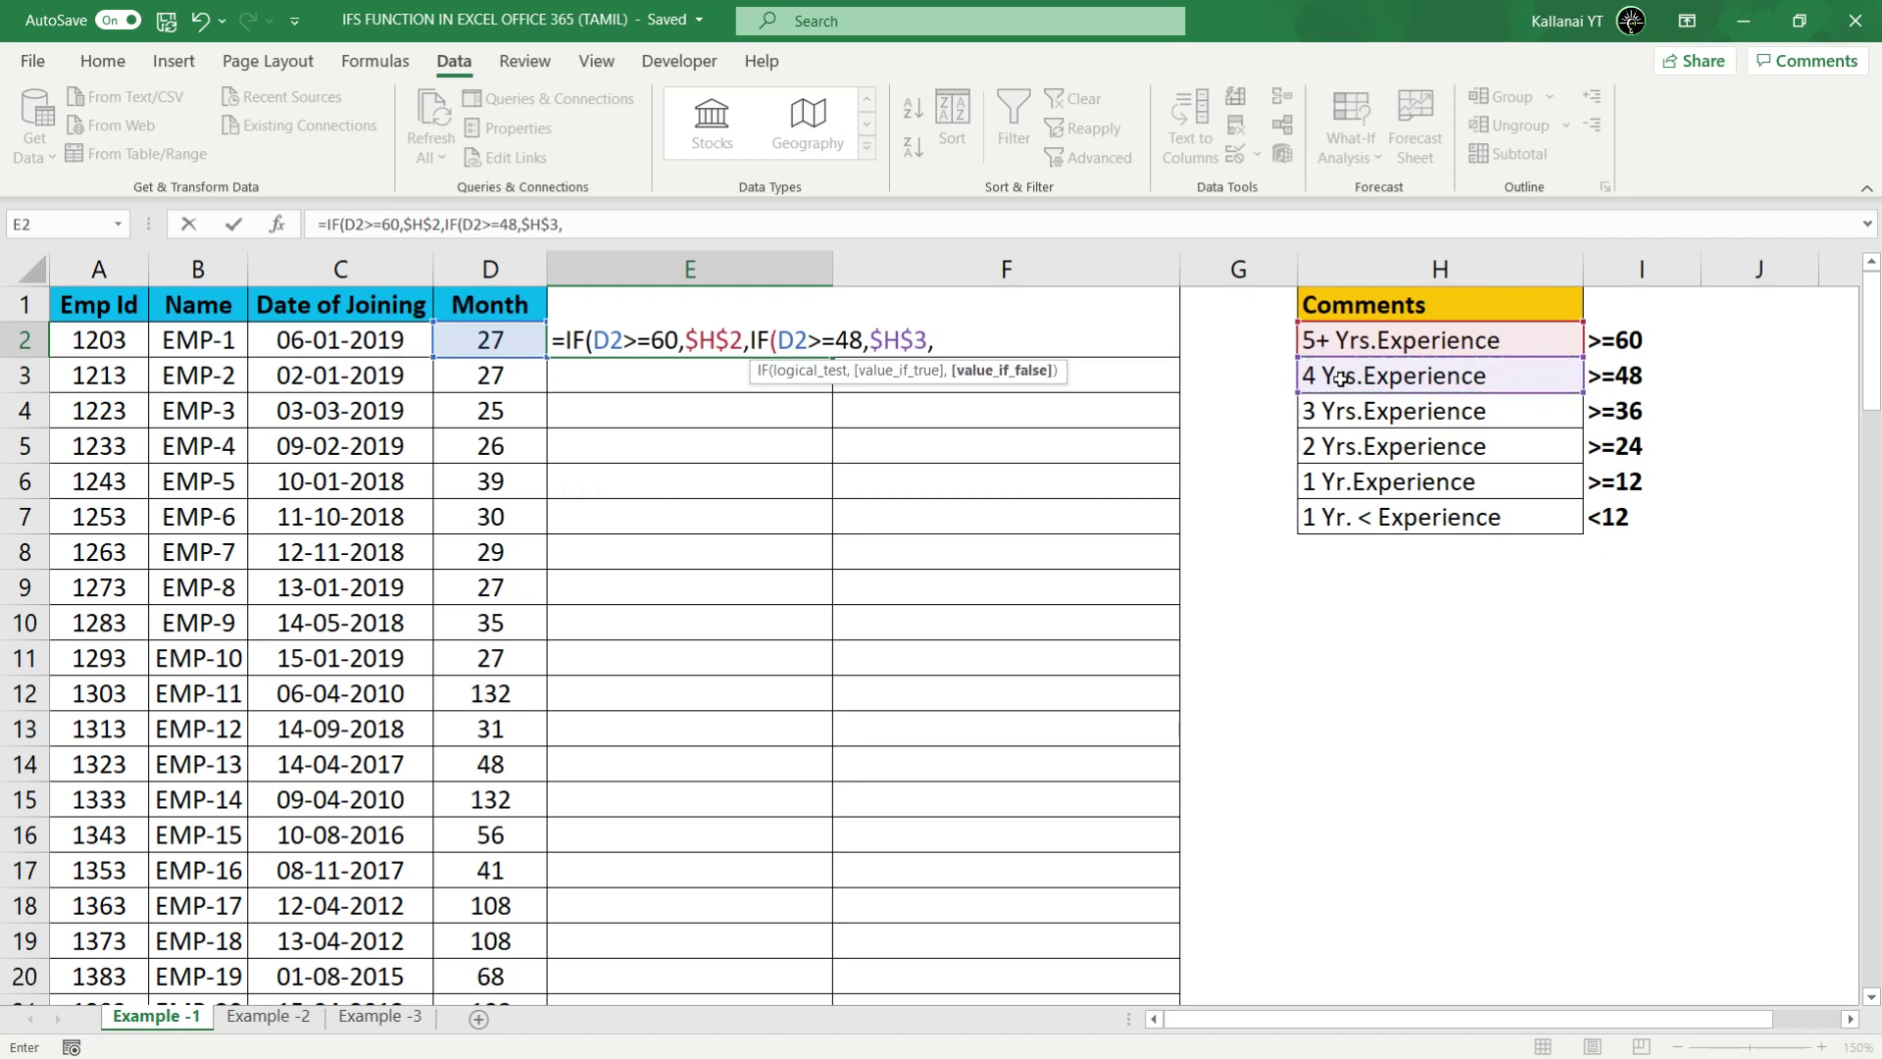
pyautogui.click(804, 370)
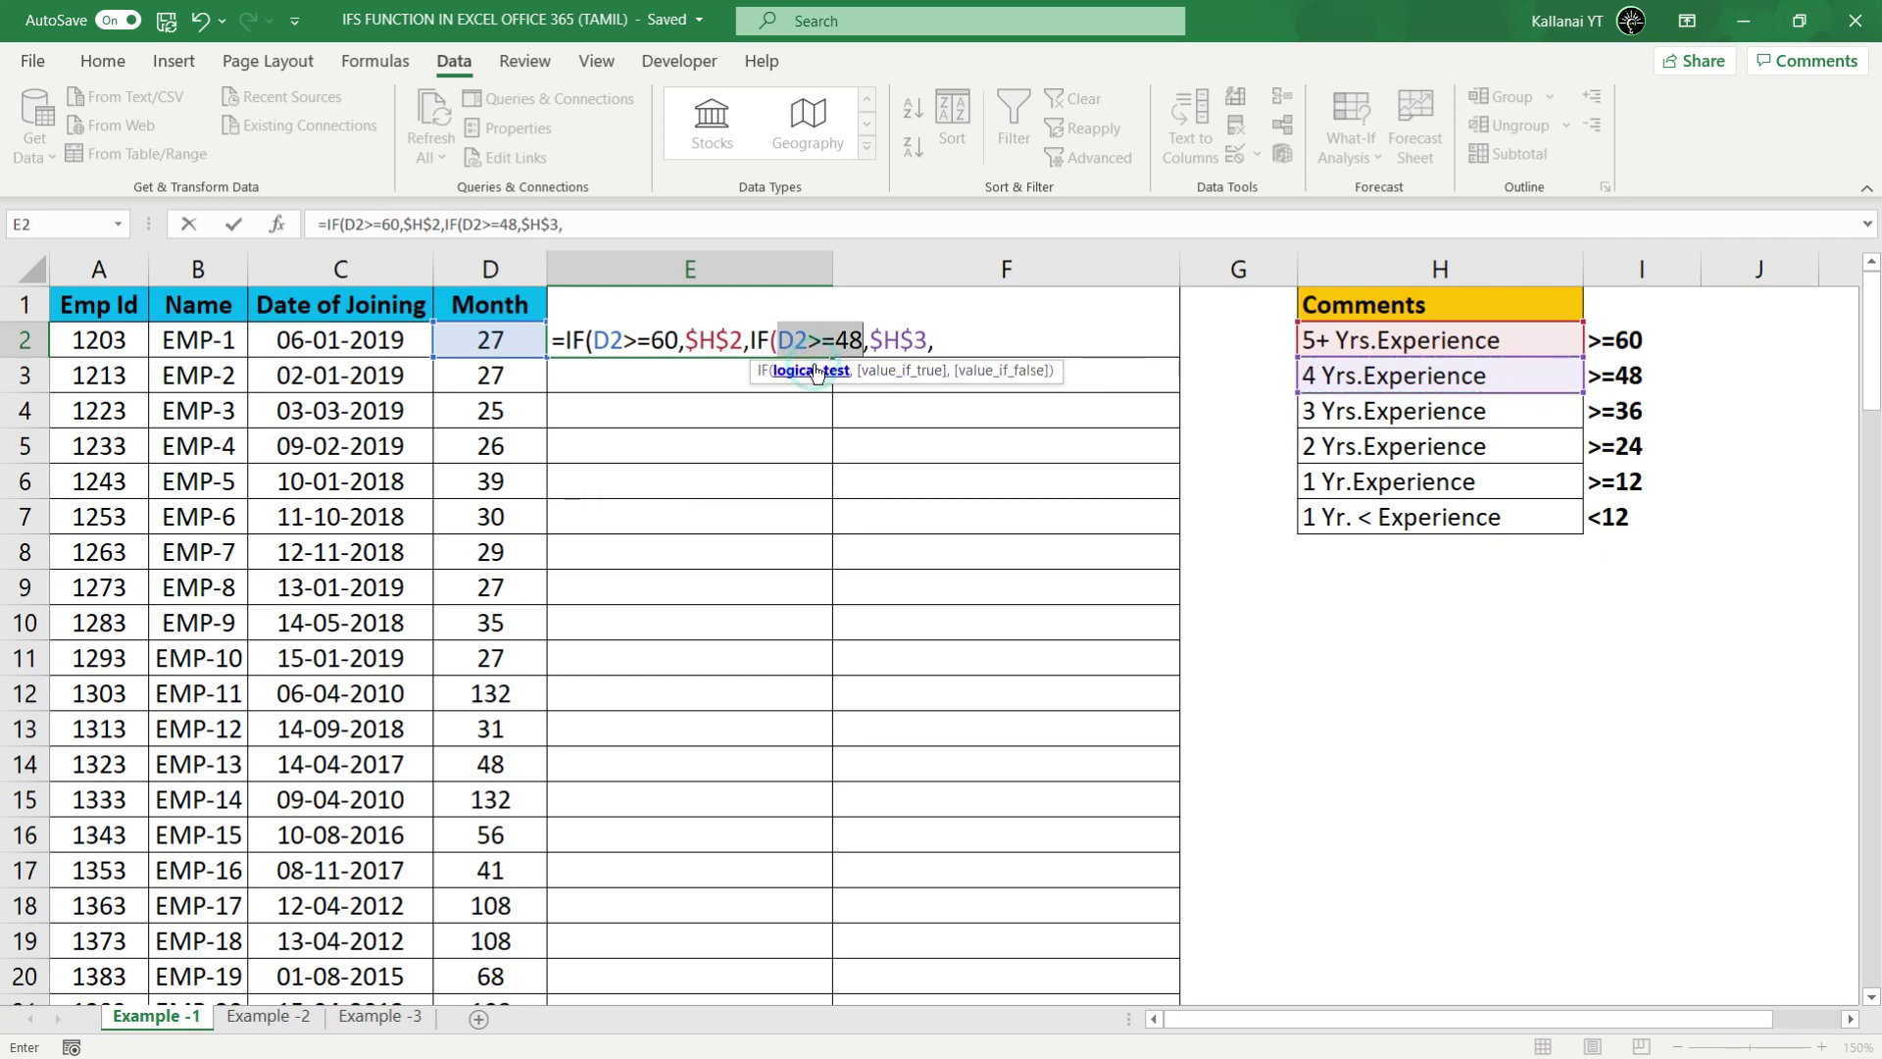
pyautogui.click(888, 371)
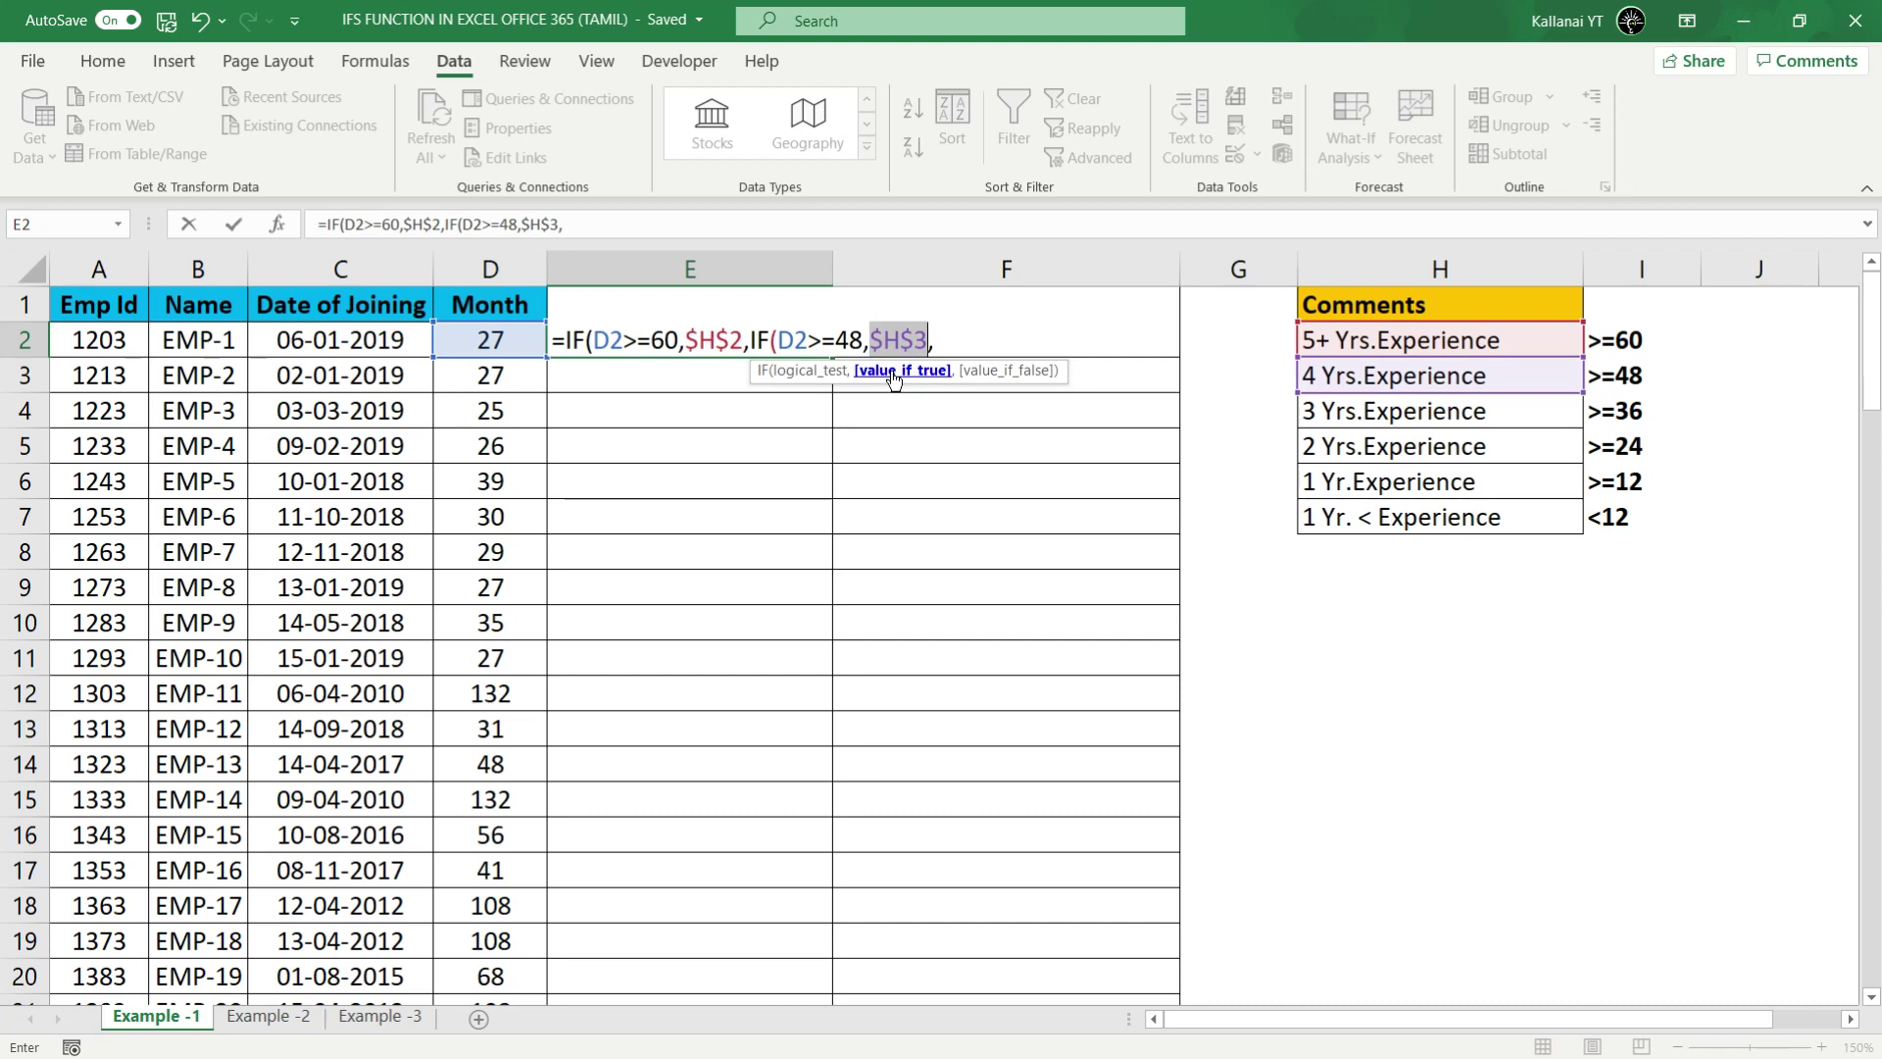
pyautogui.click(980, 373)
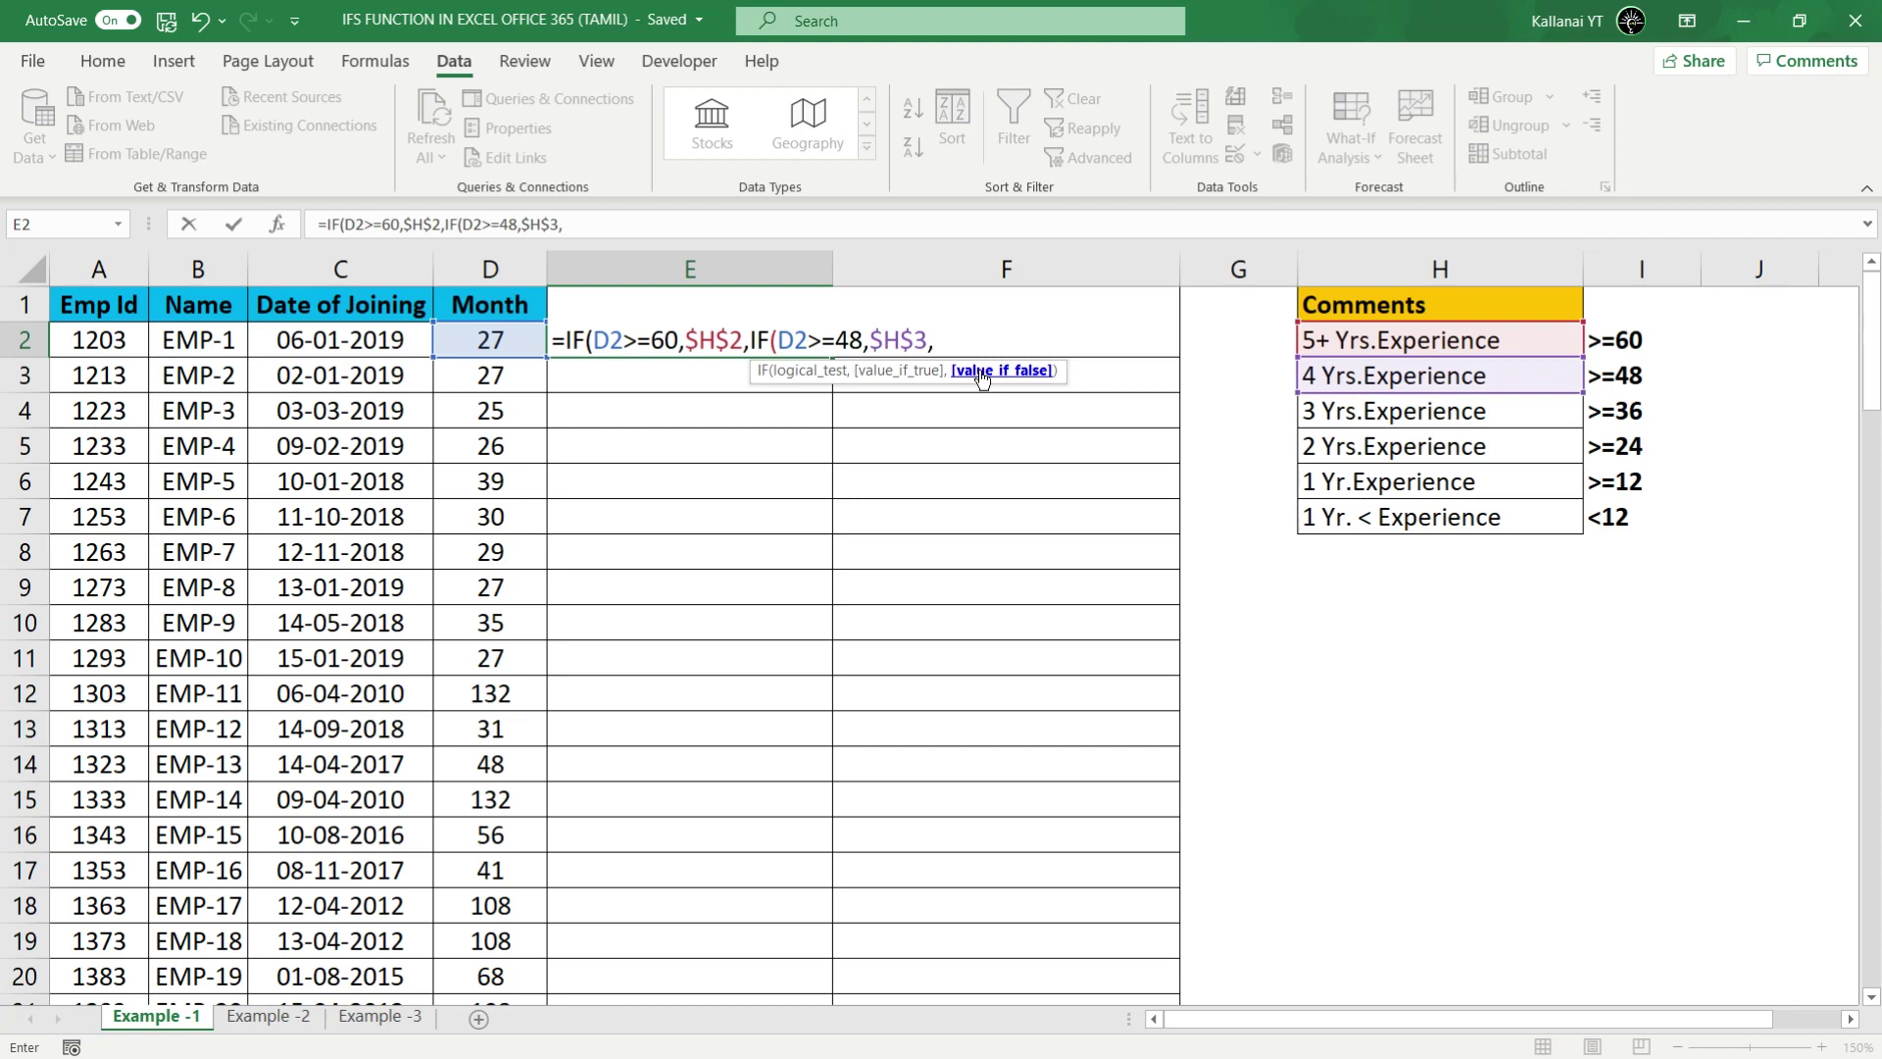
# Step: Append IF(D2>=36,$H$4, to E2's formula for 3 Yrs.Experience
pyautogui.write('IF')
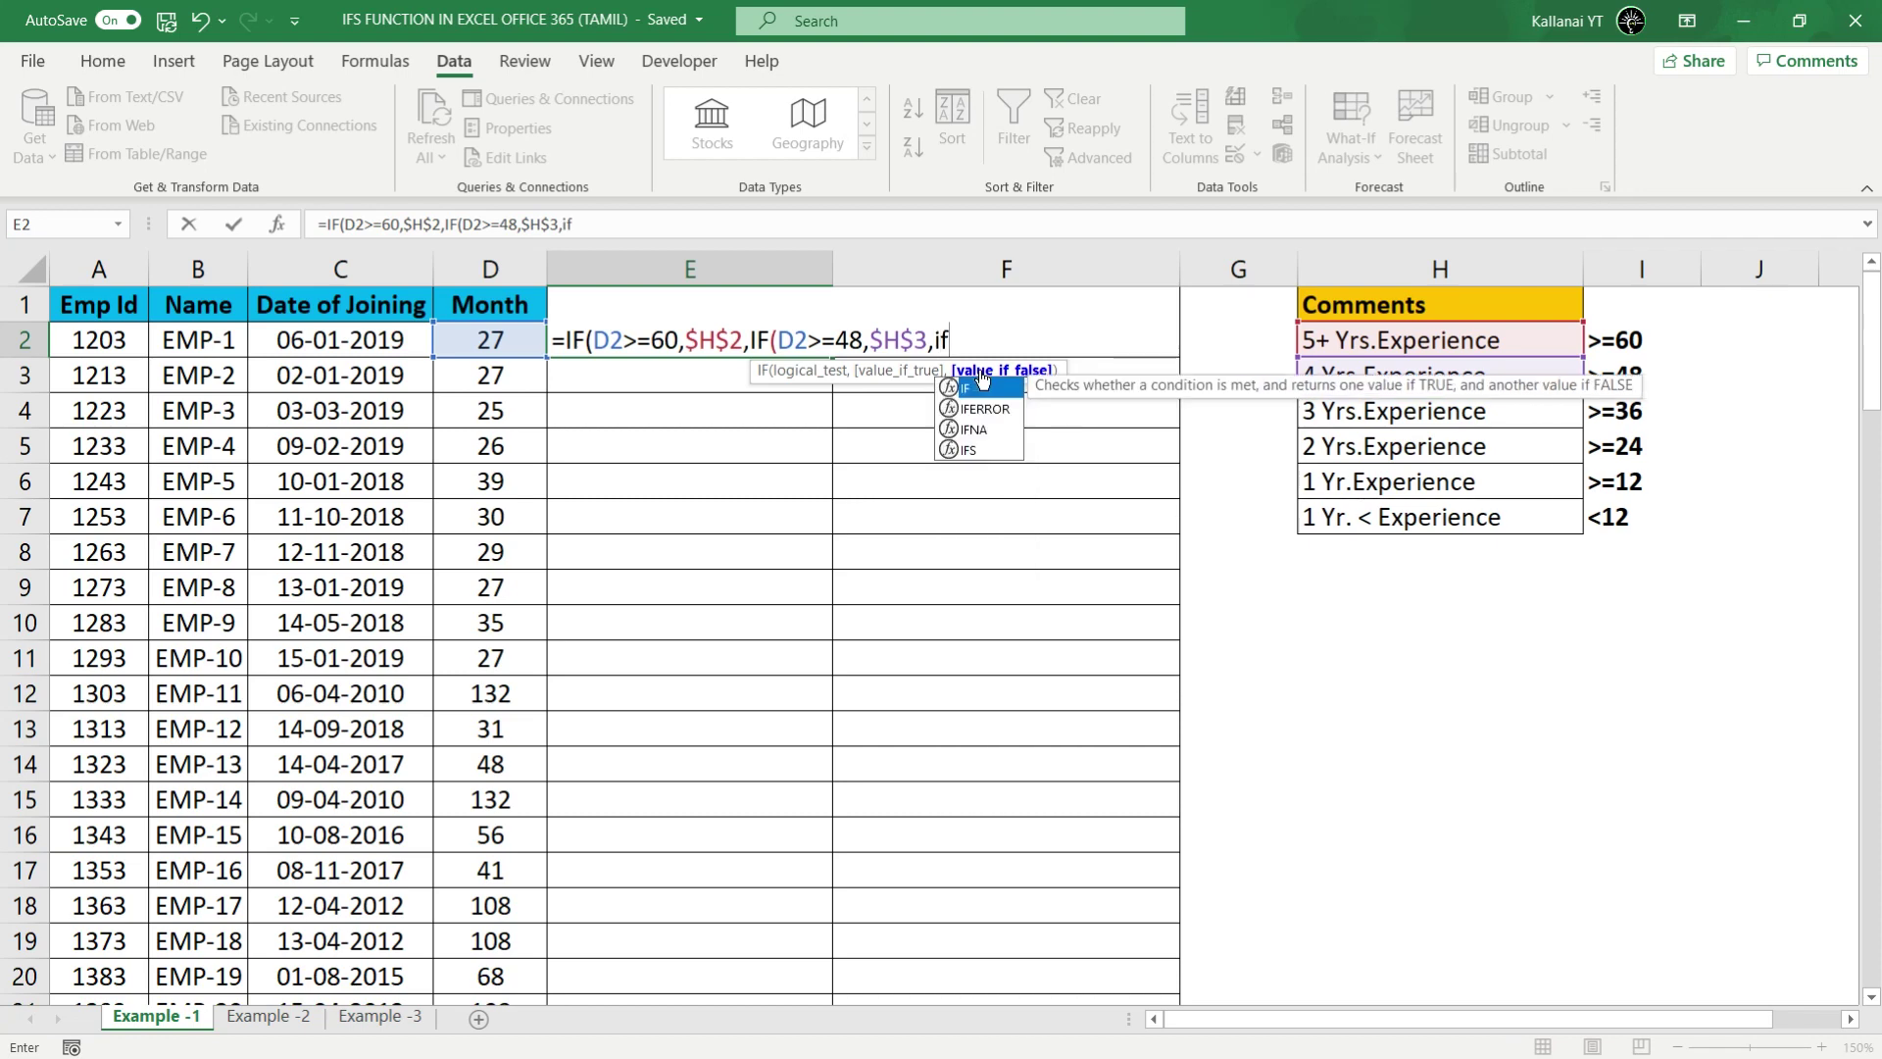
pyautogui.write('(')
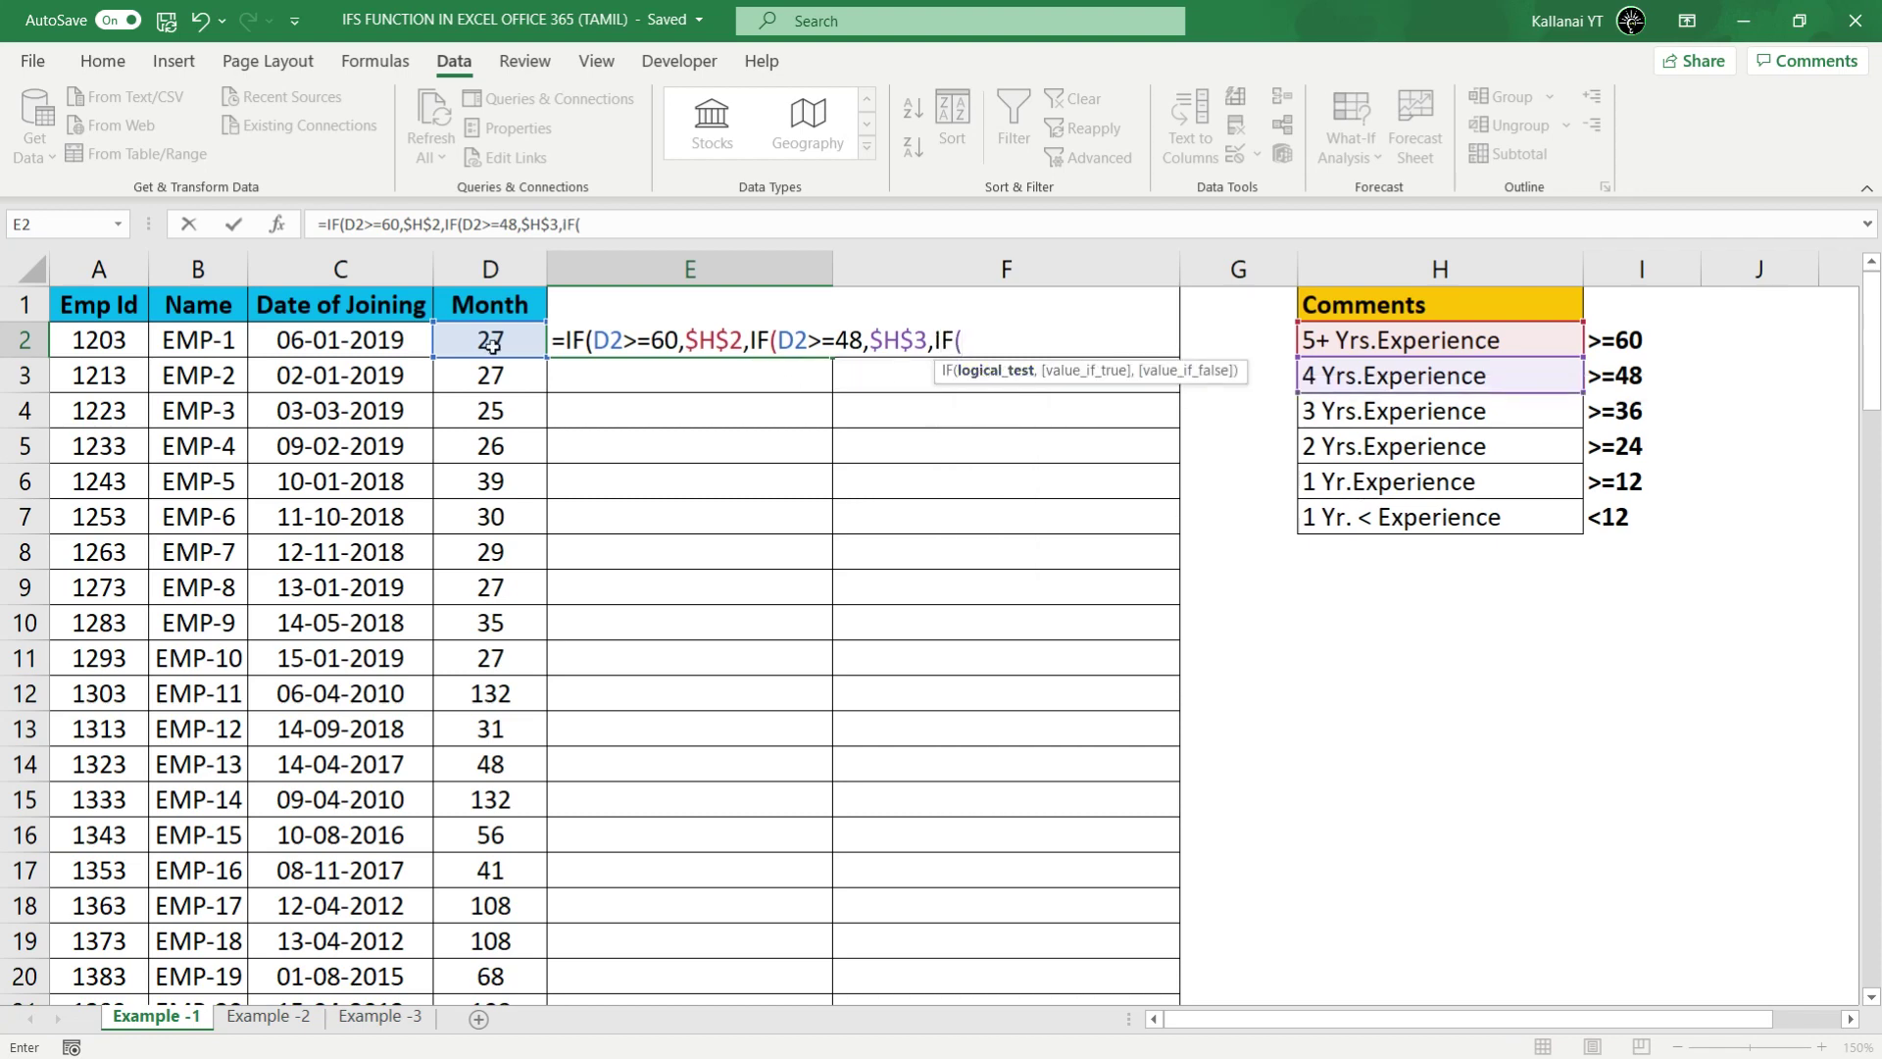
pyautogui.click(490, 343)
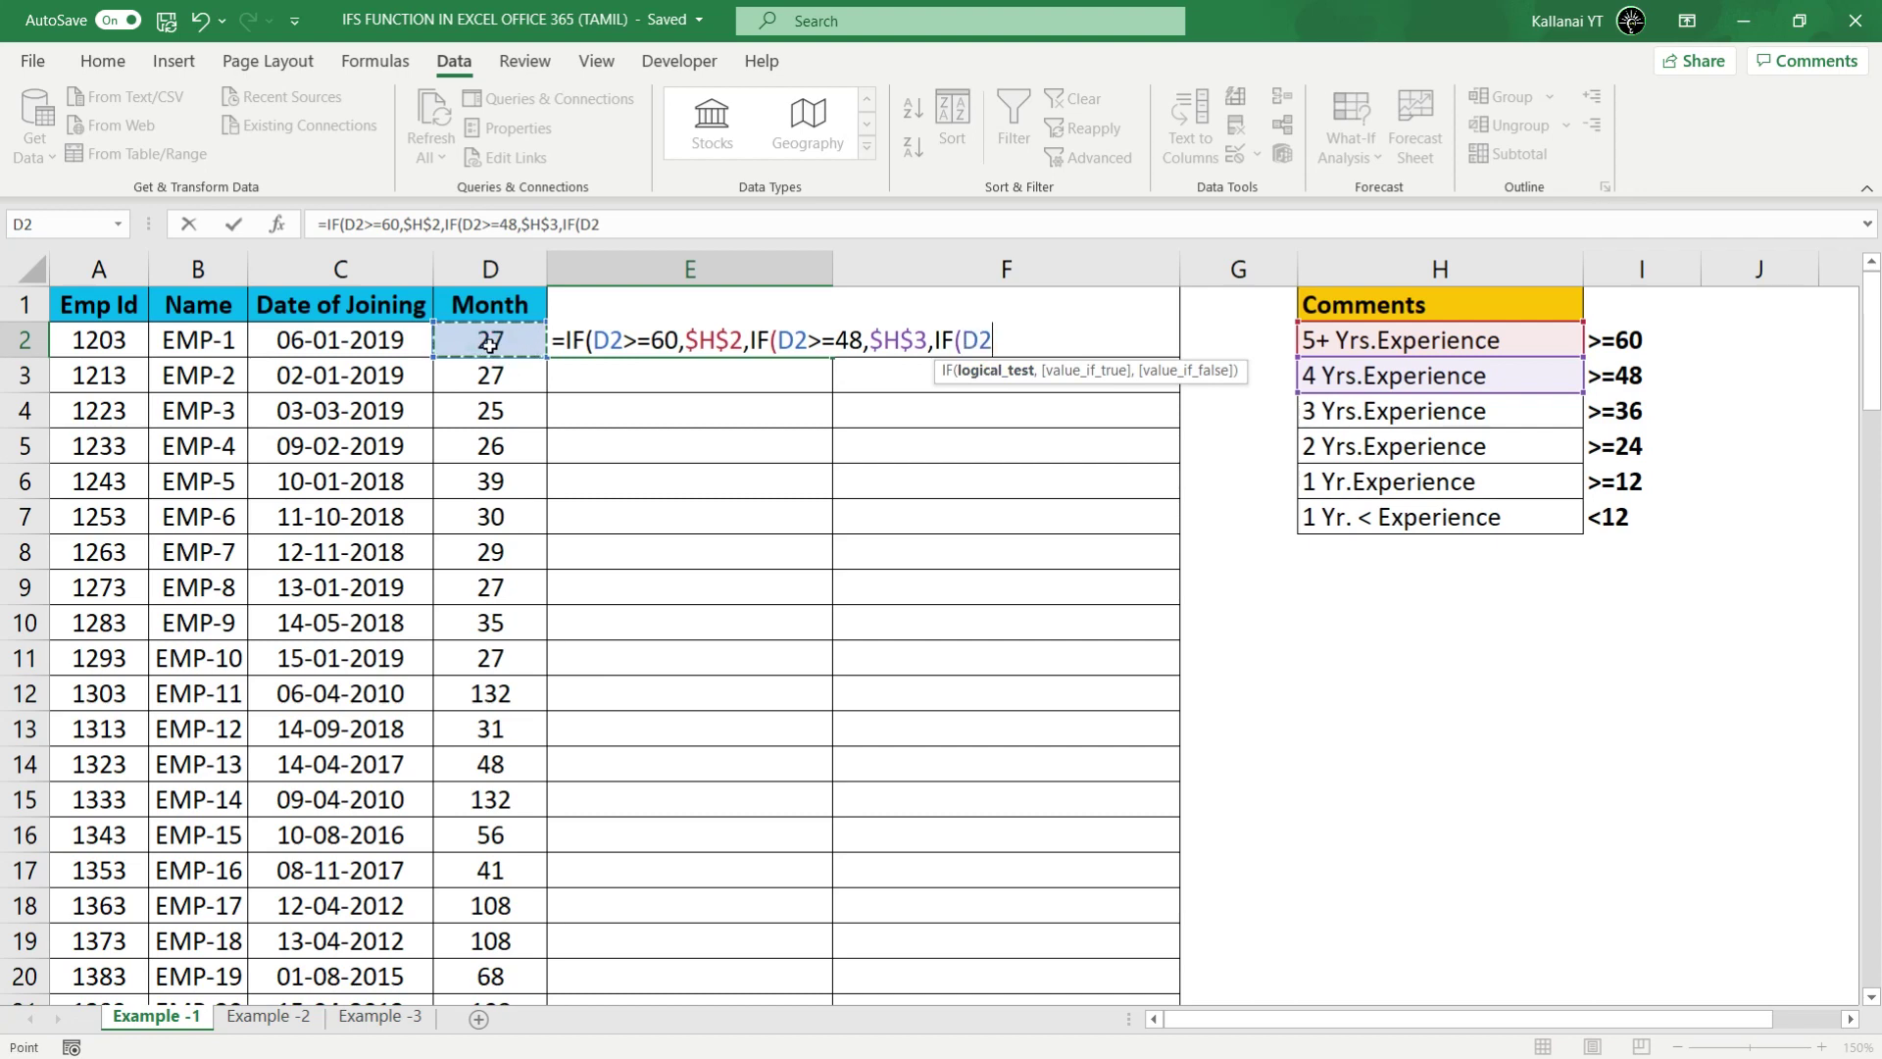
pyautogui.write('>=')
pyautogui.write('36')
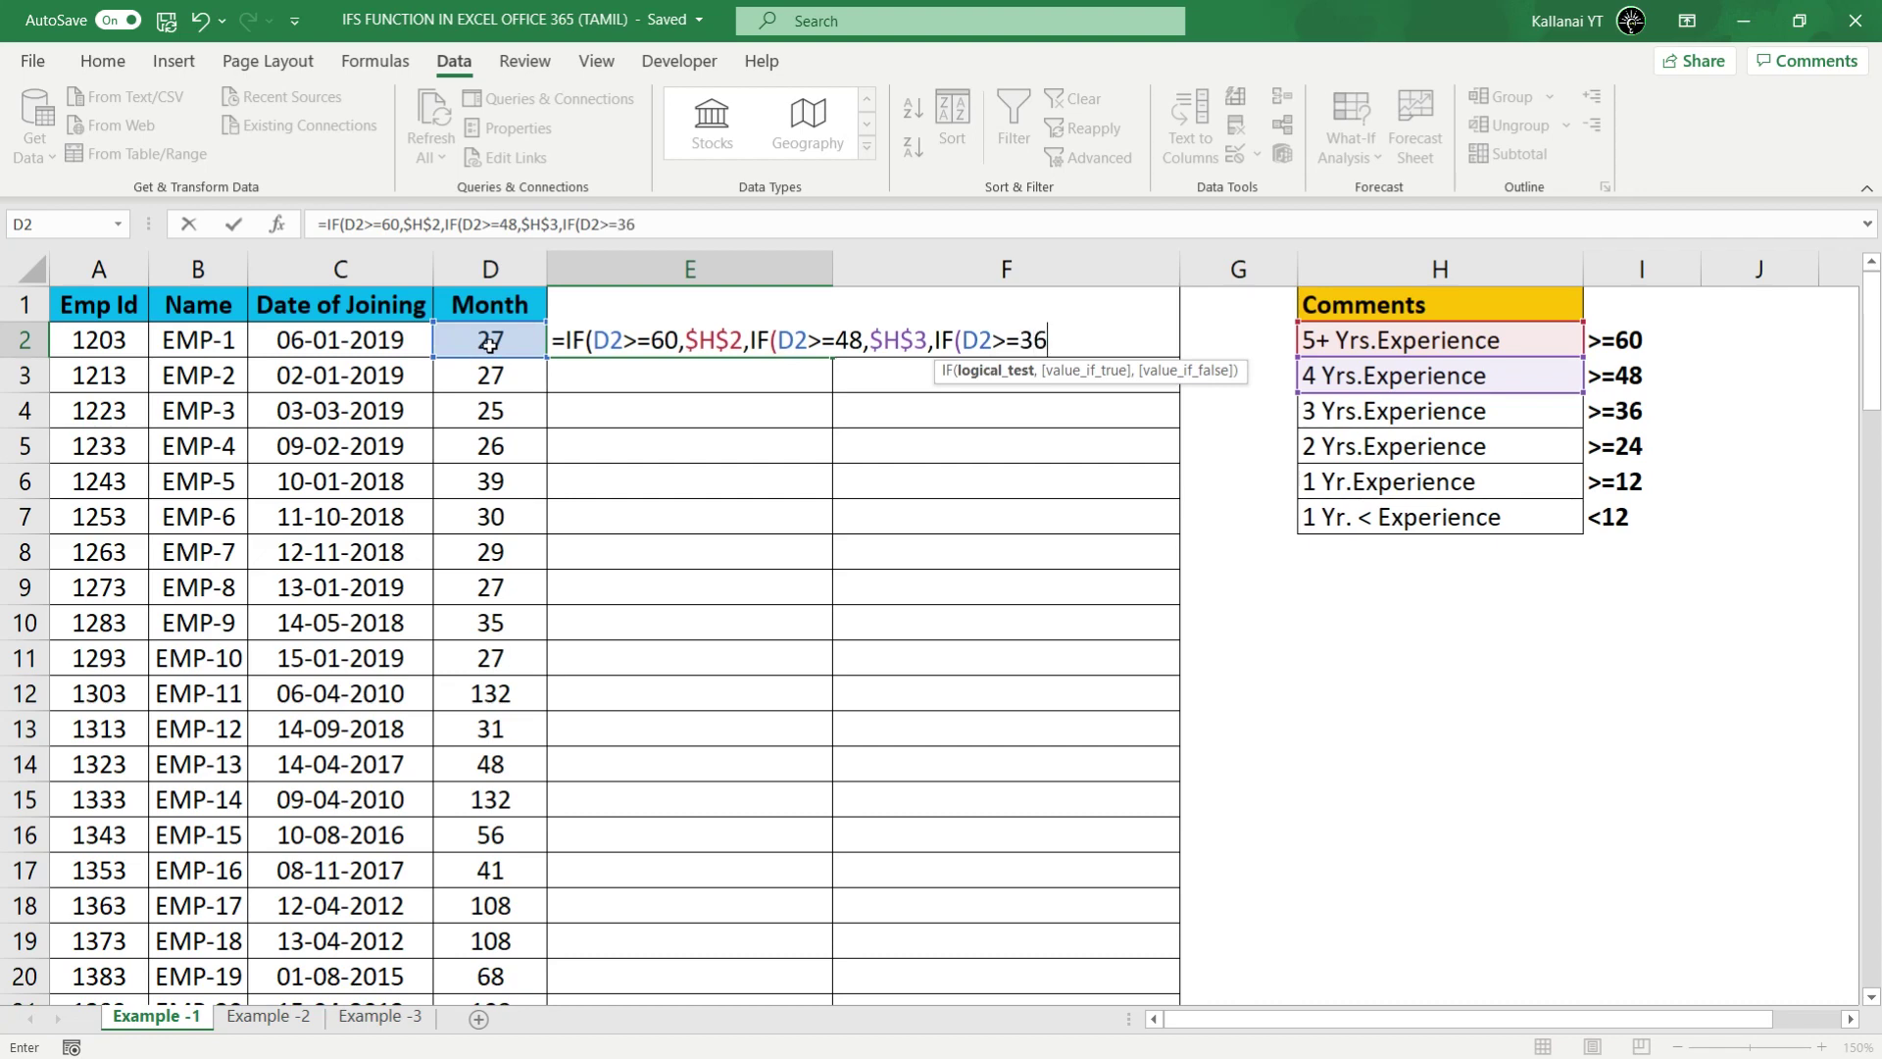
pyautogui.write(',')
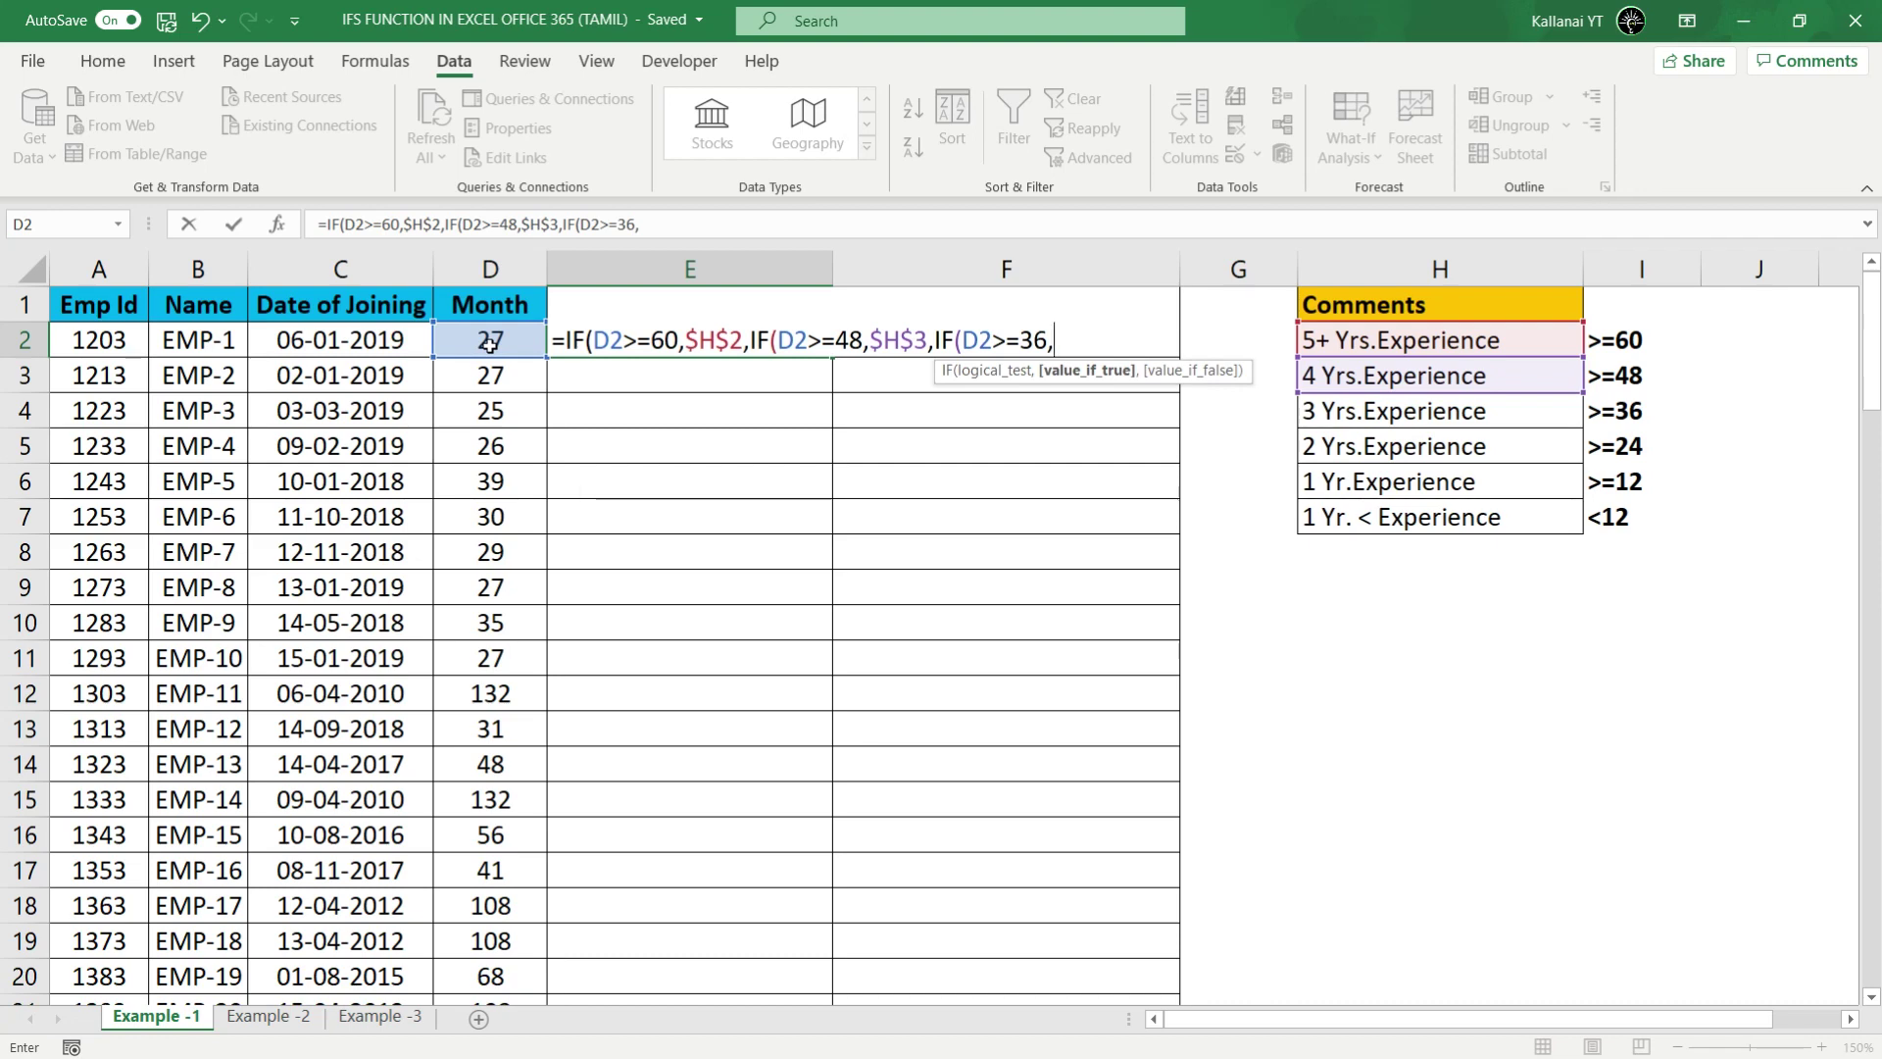
pyautogui.click(1418, 416)
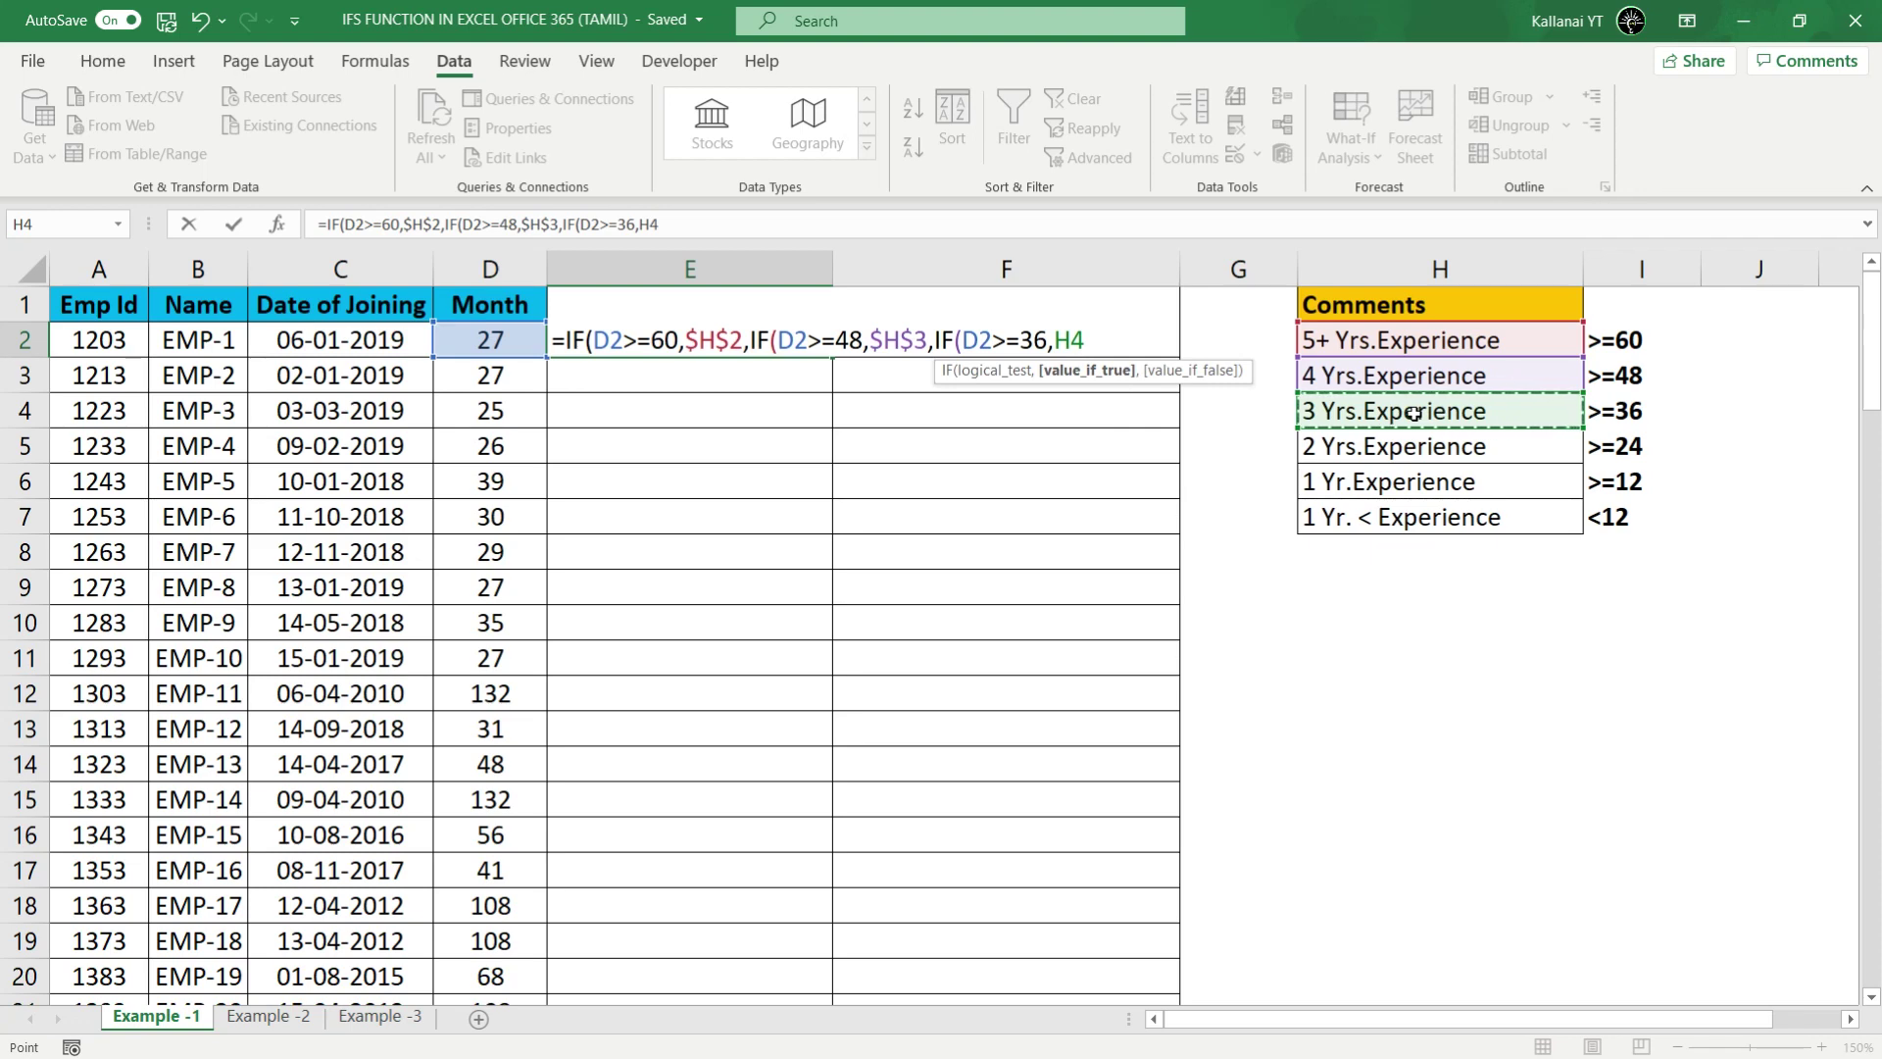
pyautogui.press('F4')
pyautogui.write('$H$4,')
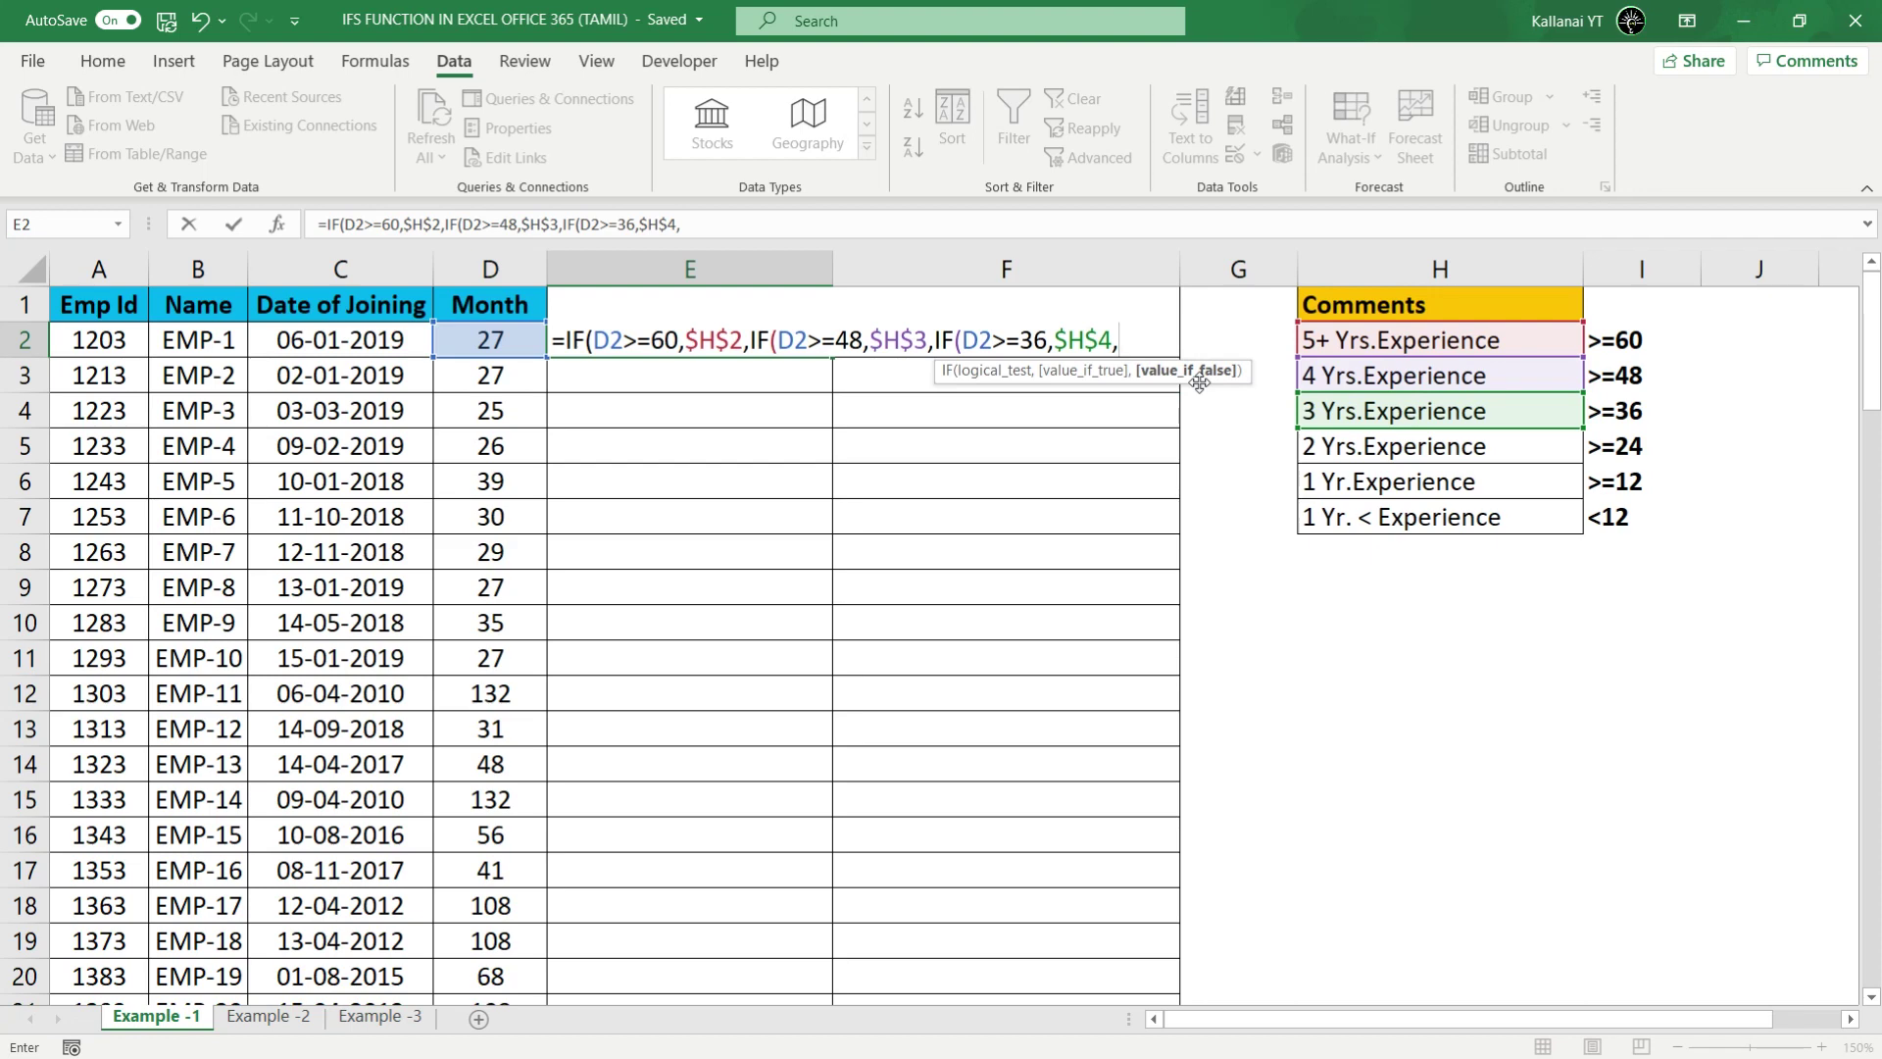
# Step: Append IF(D2>=24,$H$5, for 2 Yrs.Experience, fixing a mistyped IFERROR, and start another IF(
pyautogui.write('i')
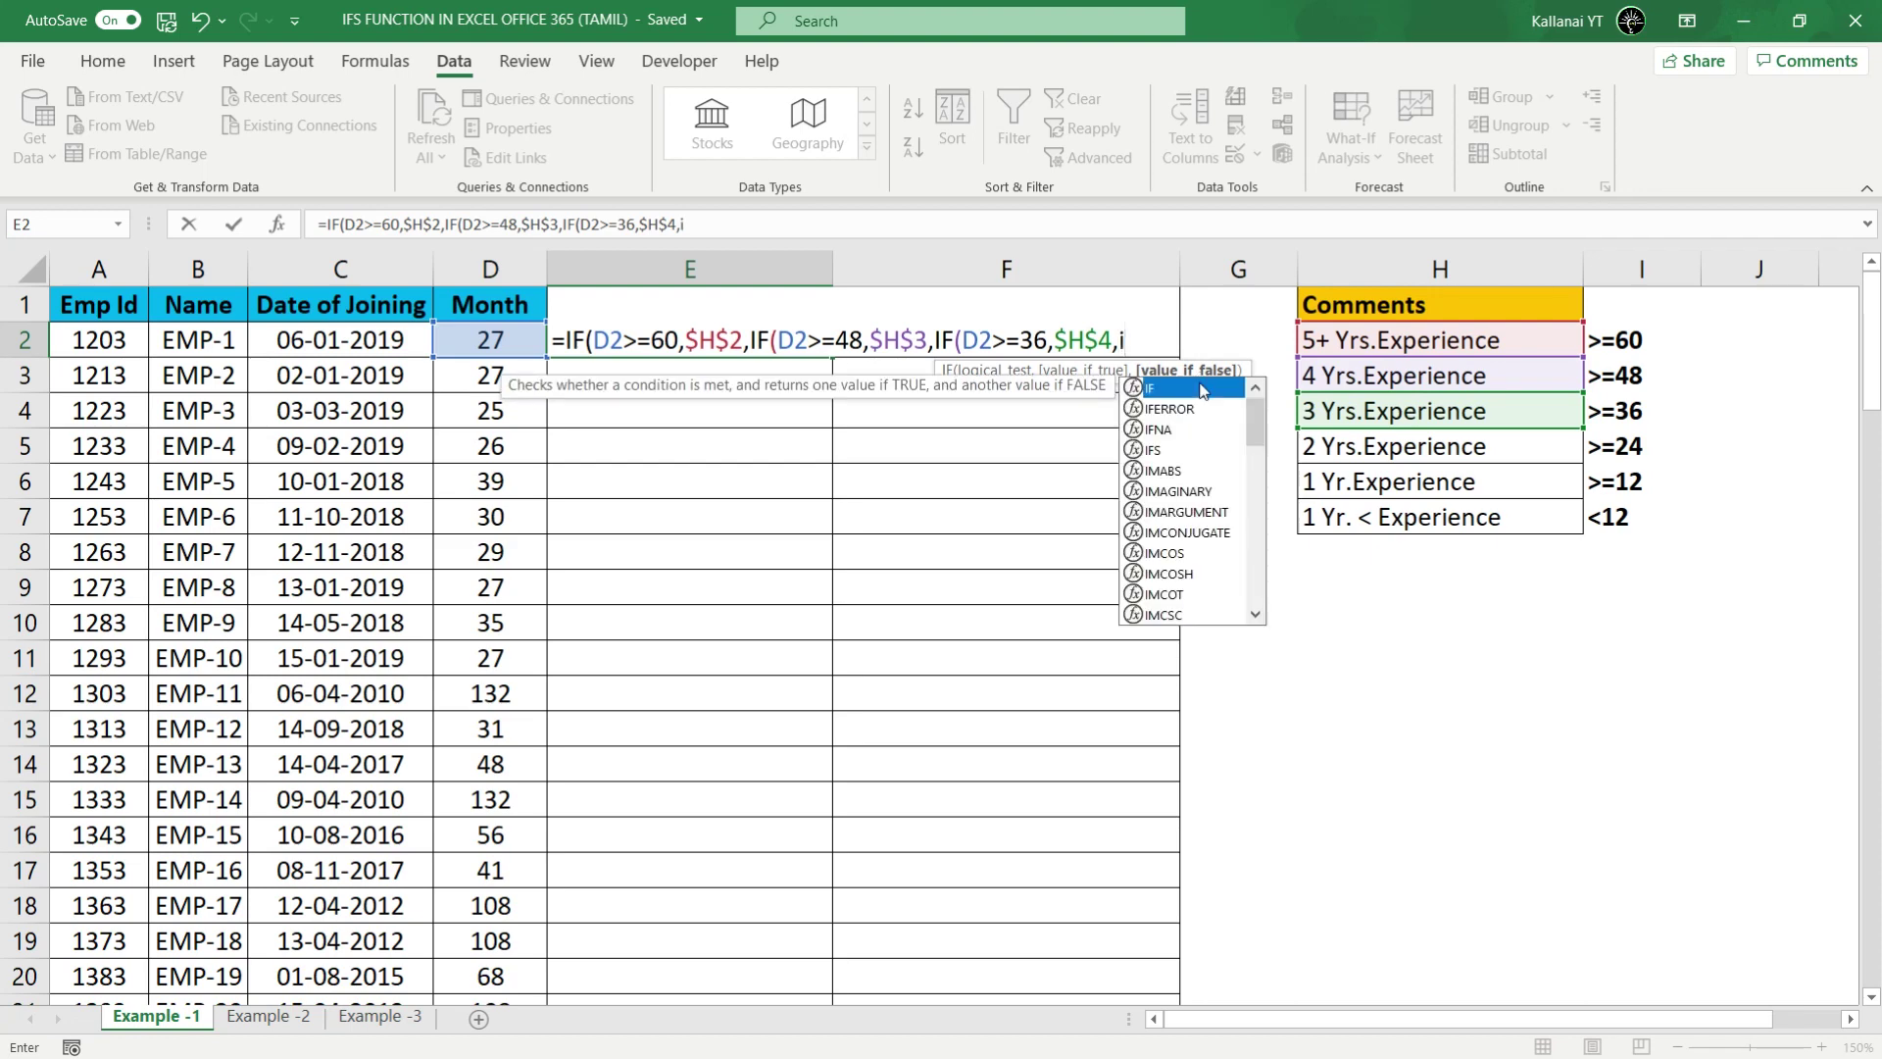
pyautogui.write('fe')
pyautogui.press('Tab')
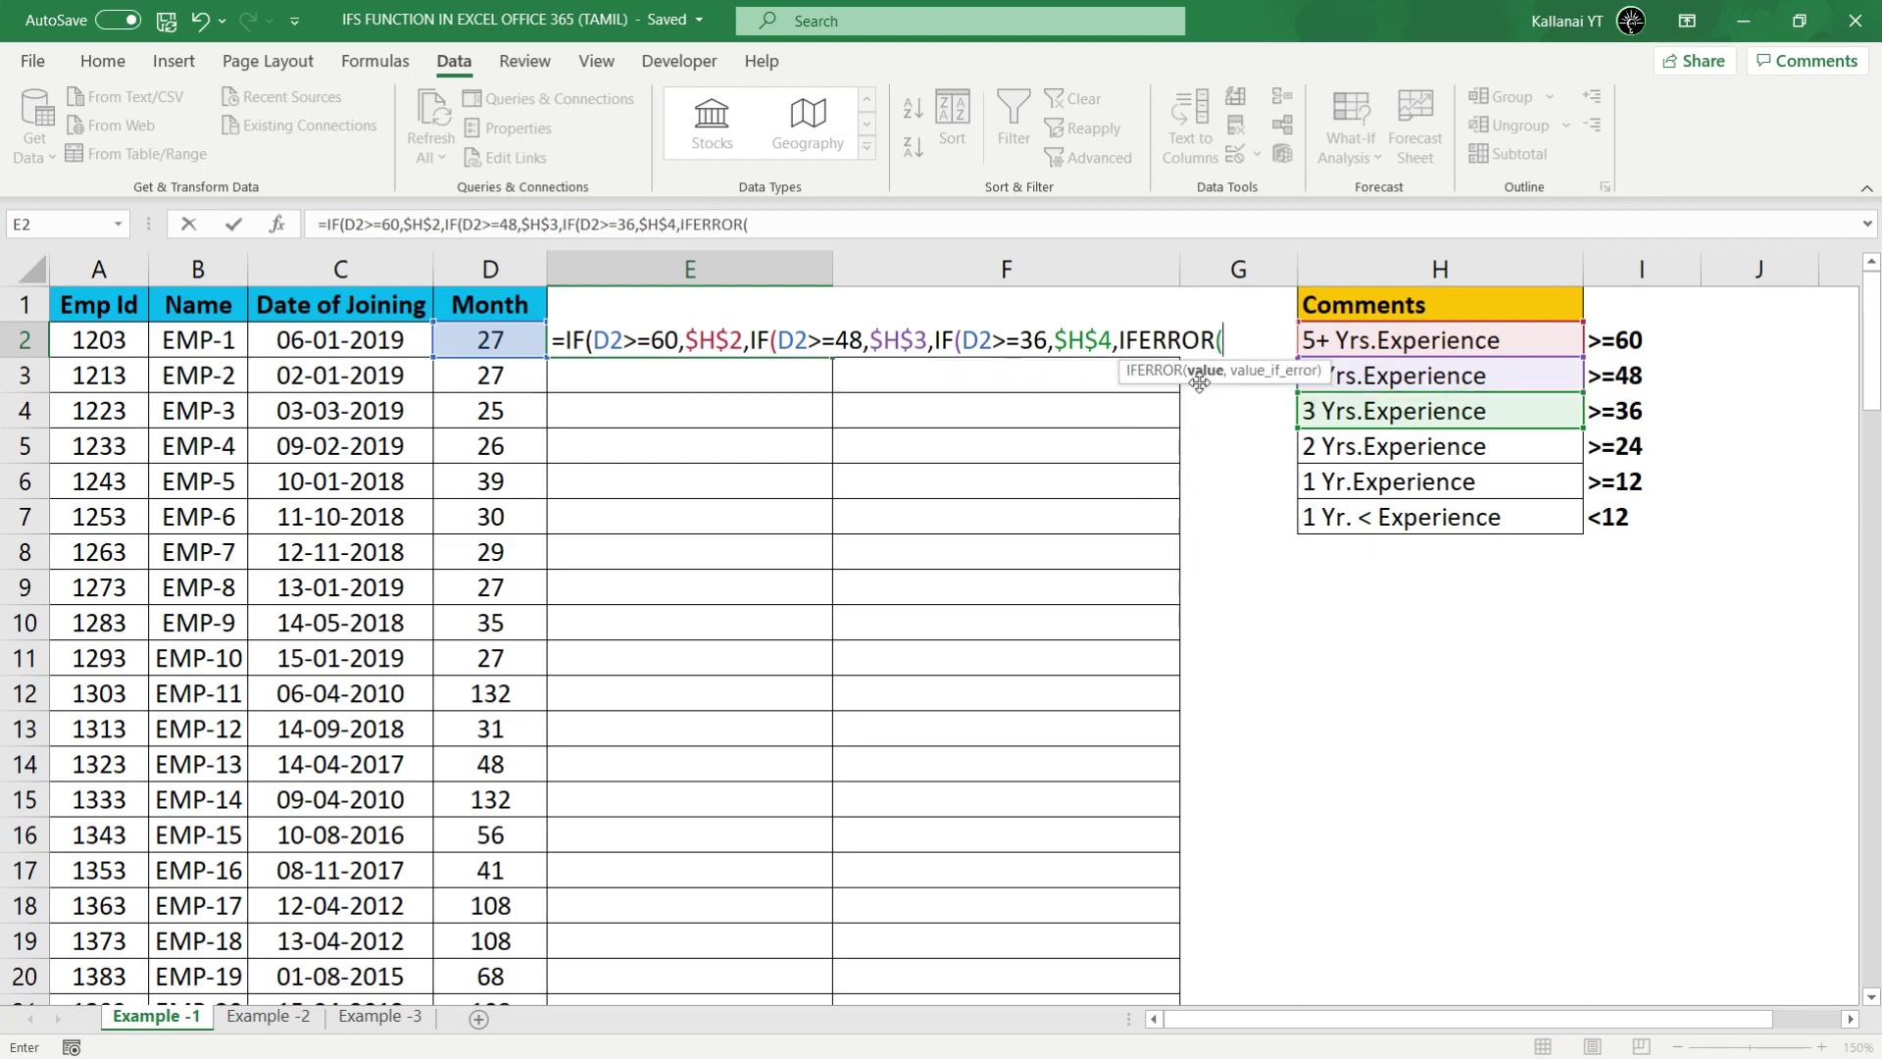
pyautogui.press('BackSpace')
pyautogui.press('BackSpace')
pyautogui.press('BackSpace')
pyautogui.press('BackSpace')
pyautogui.press('BackSpace')
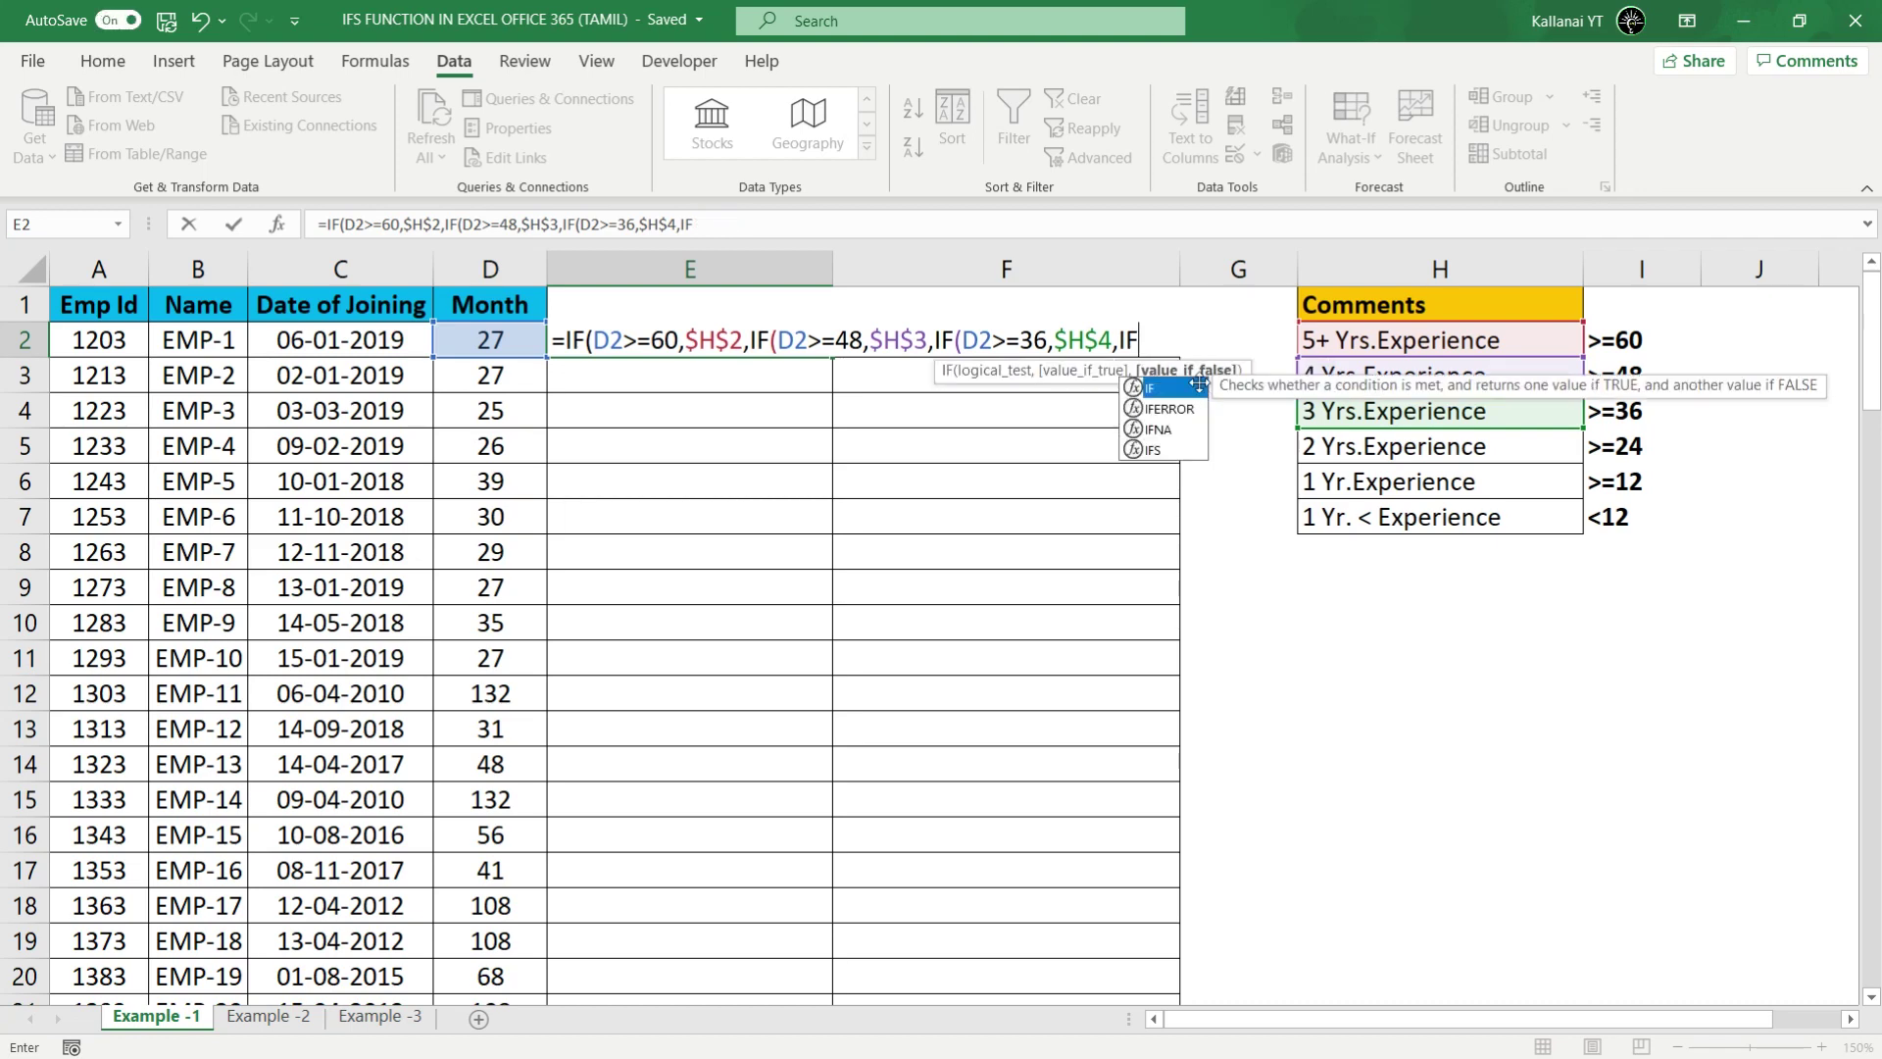
pyautogui.write('(')
pyautogui.click(486, 346)
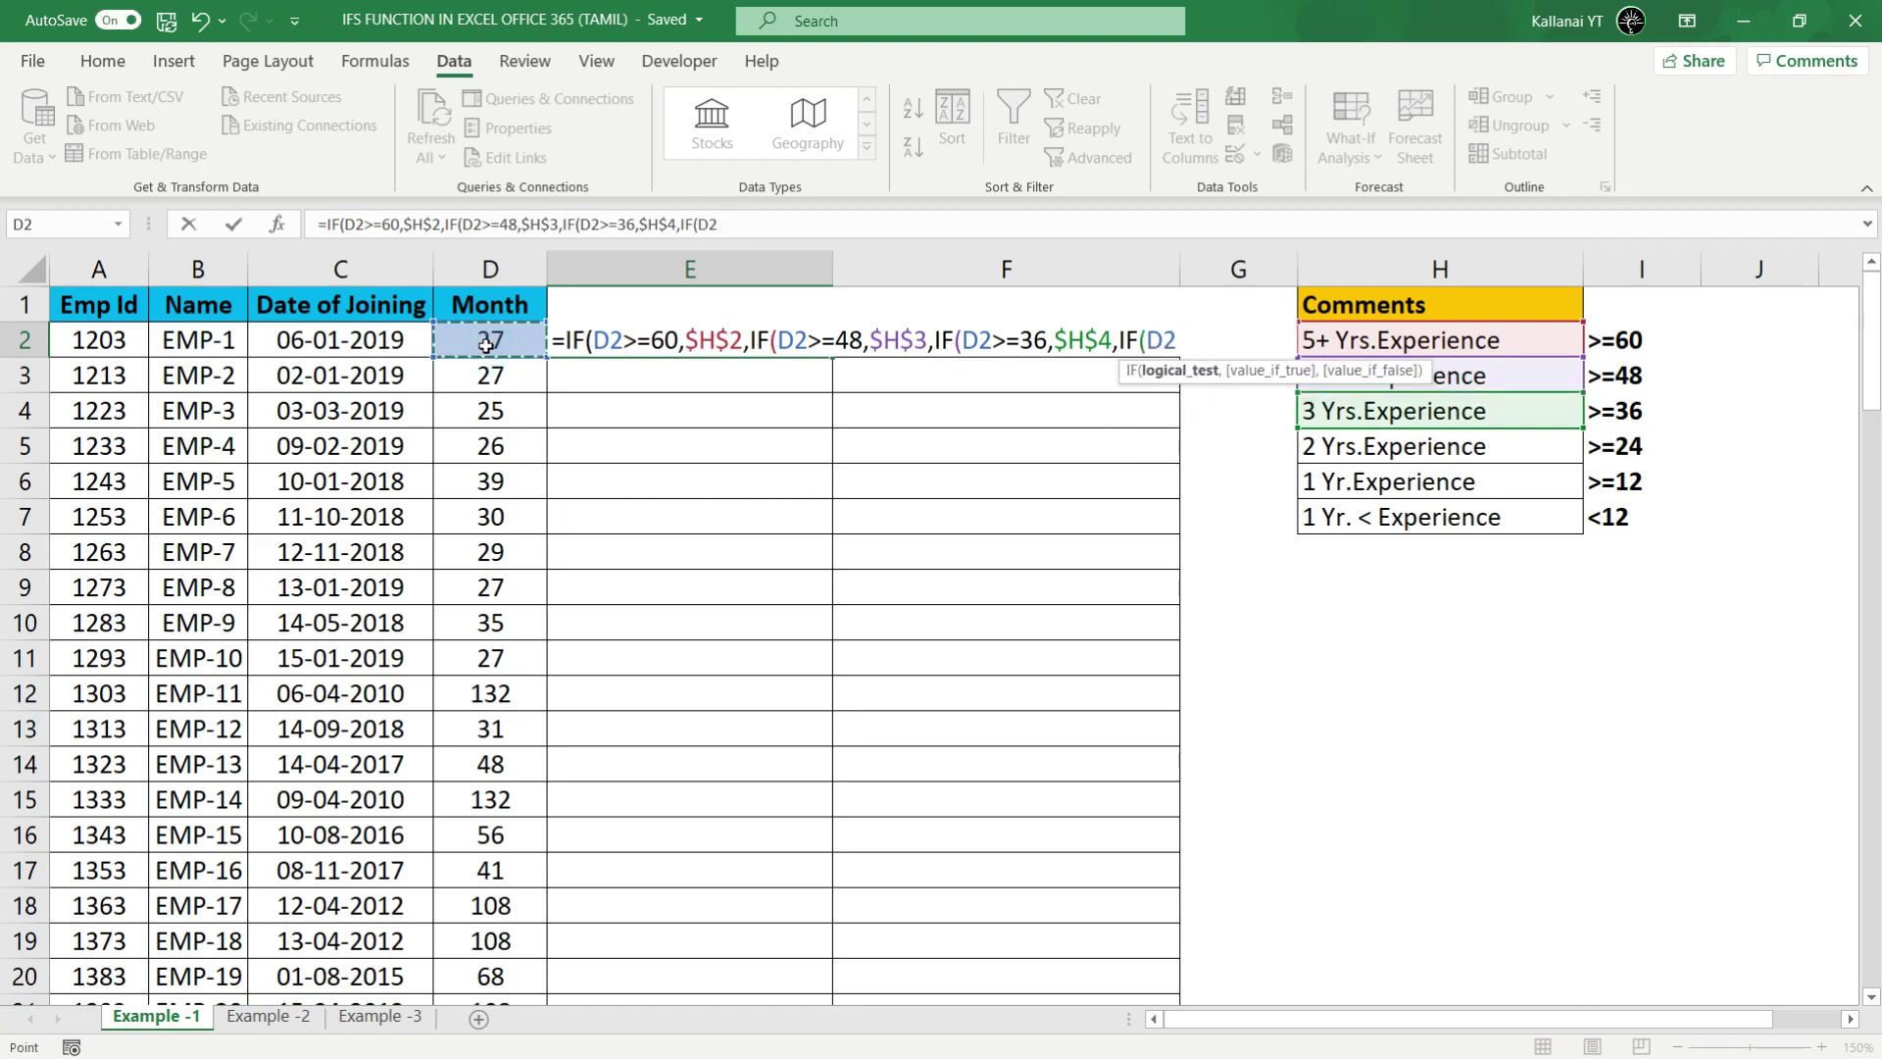
pyautogui.write('>=')
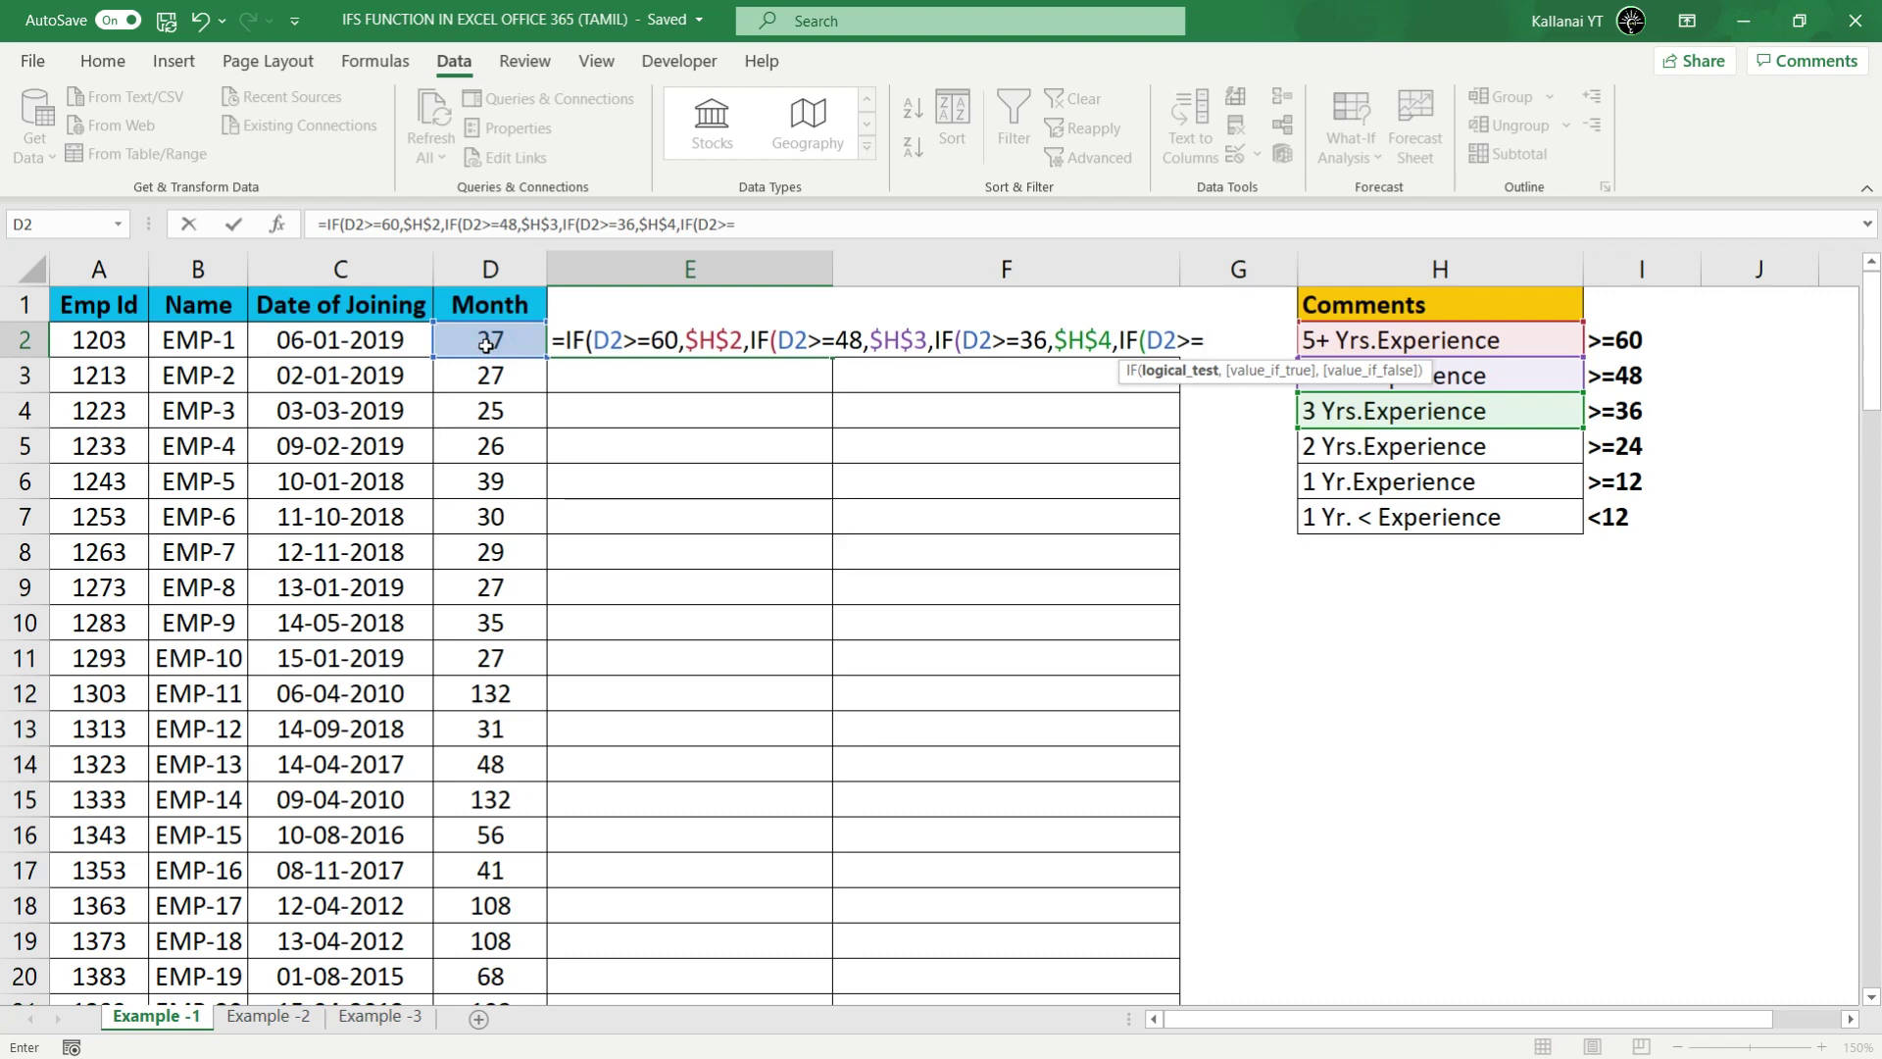
pyautogui.write('24')
pyautogui.write(',')
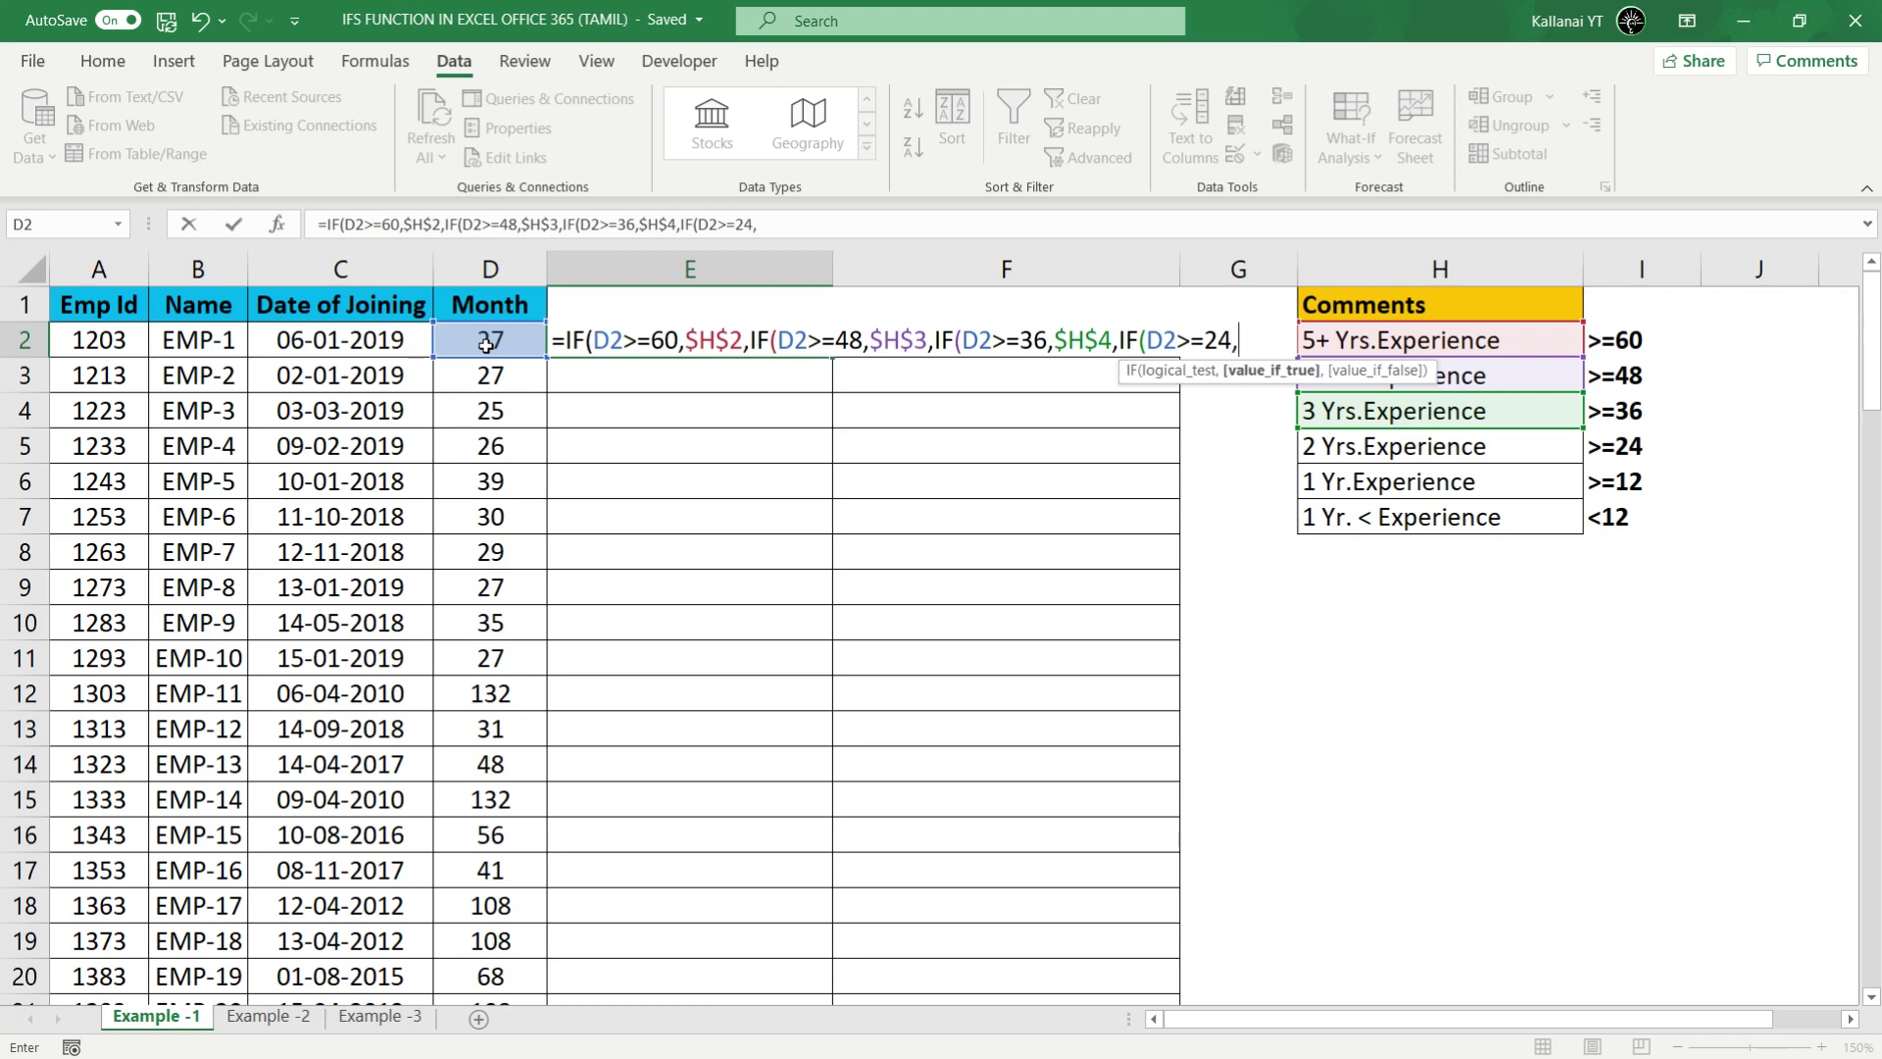
pyautogui.click(1438, 453)
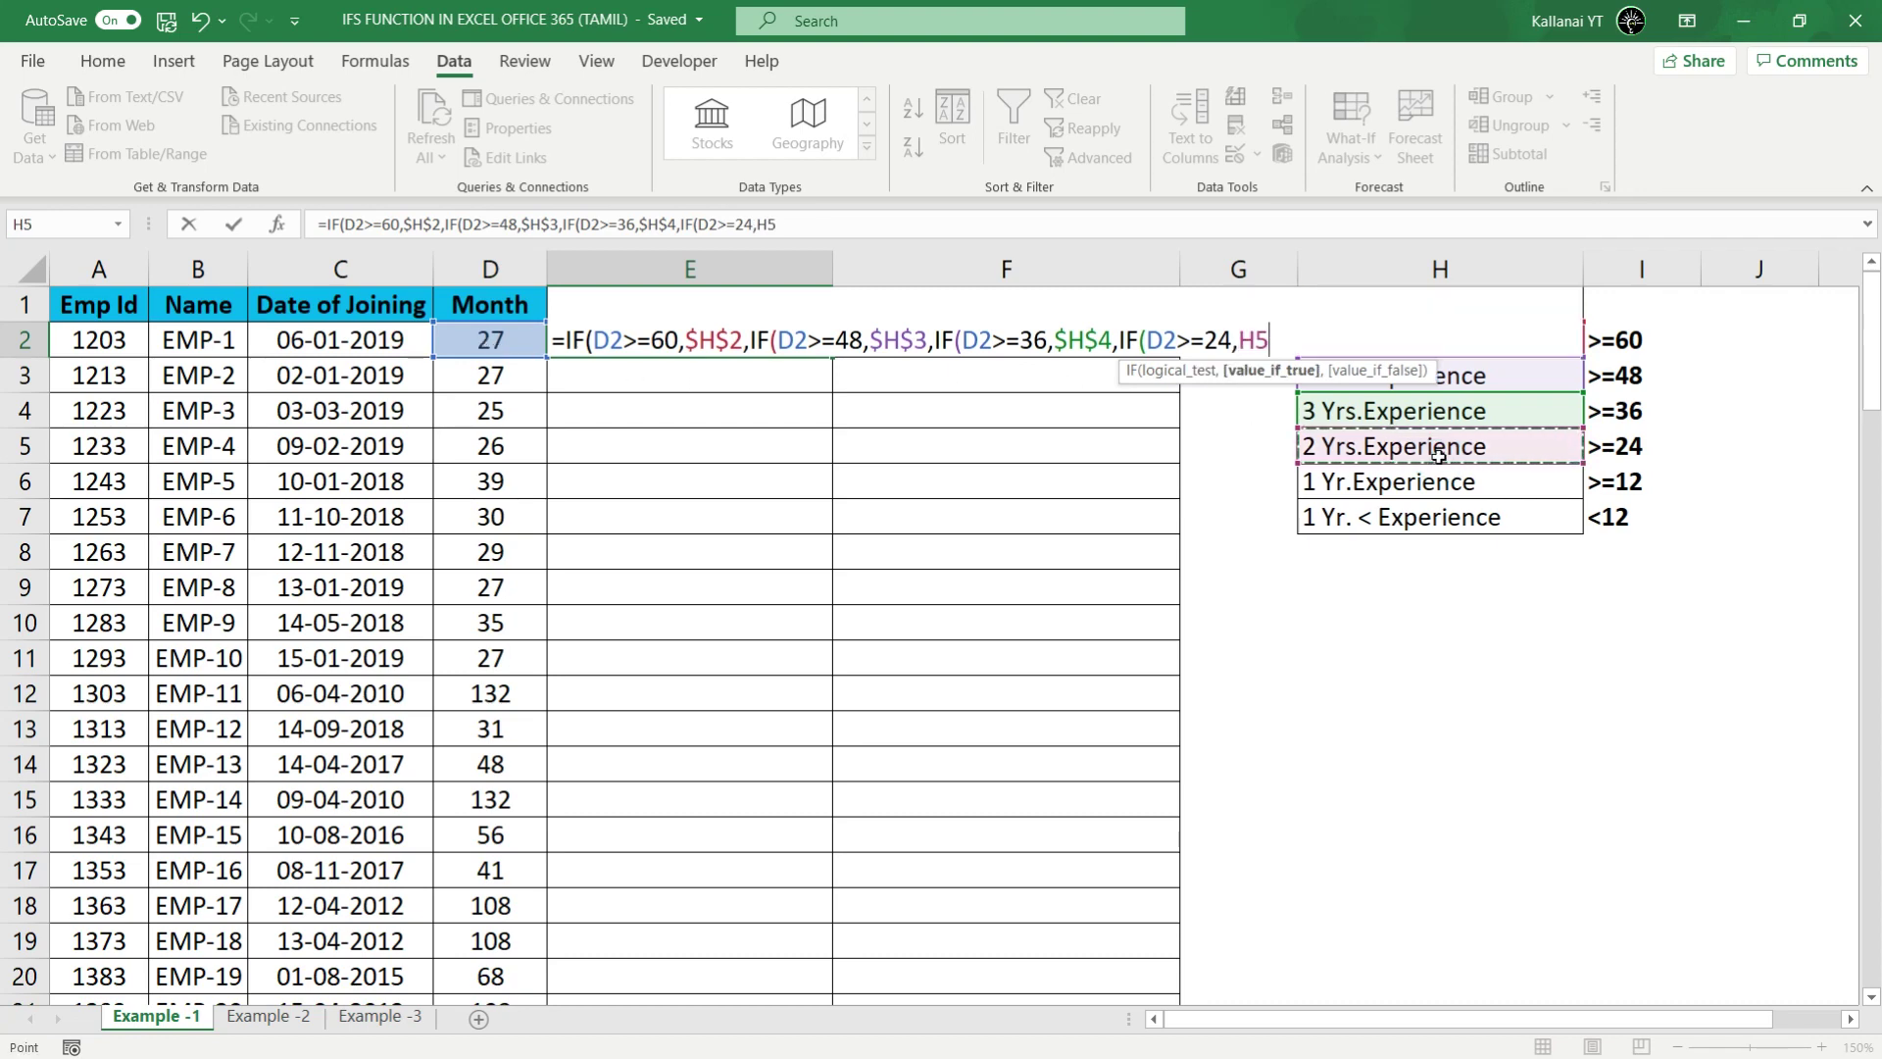
pyautogui.press('F4')
pyautogui.write('$H$5,')
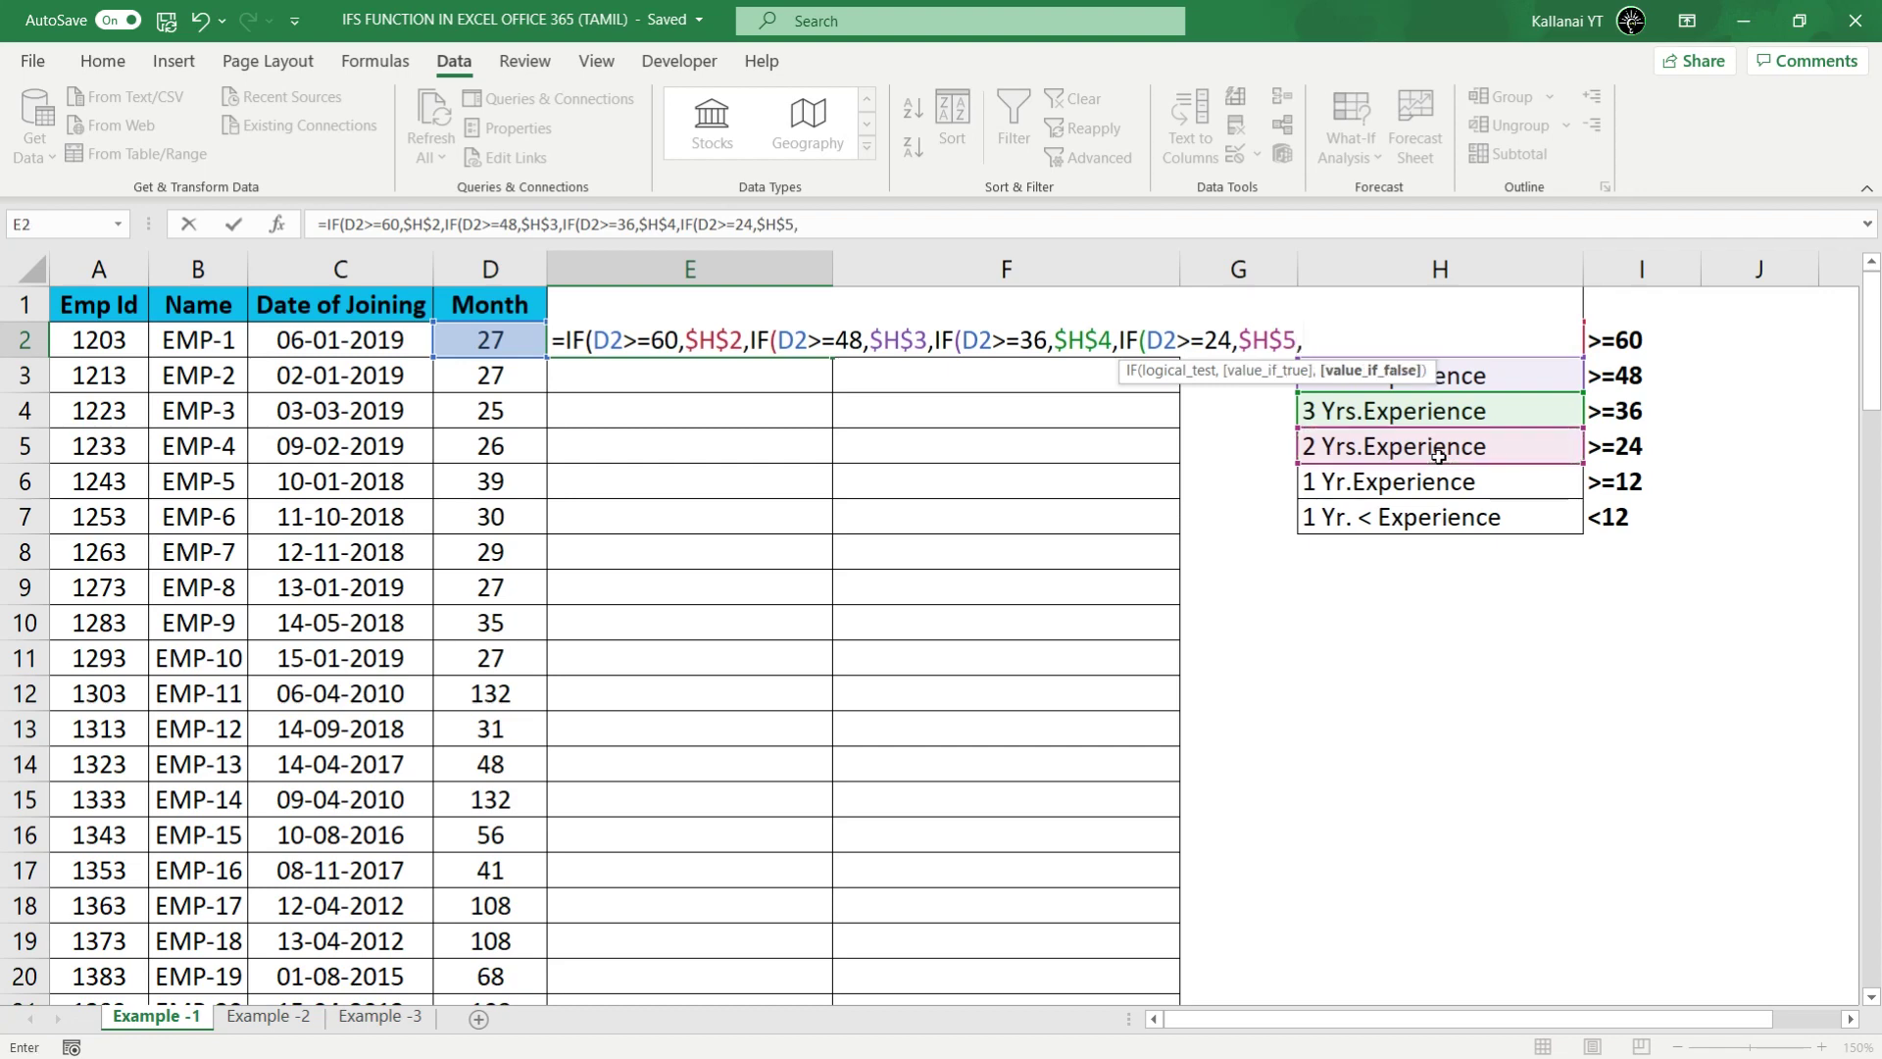
pyautogui.write('IF(')
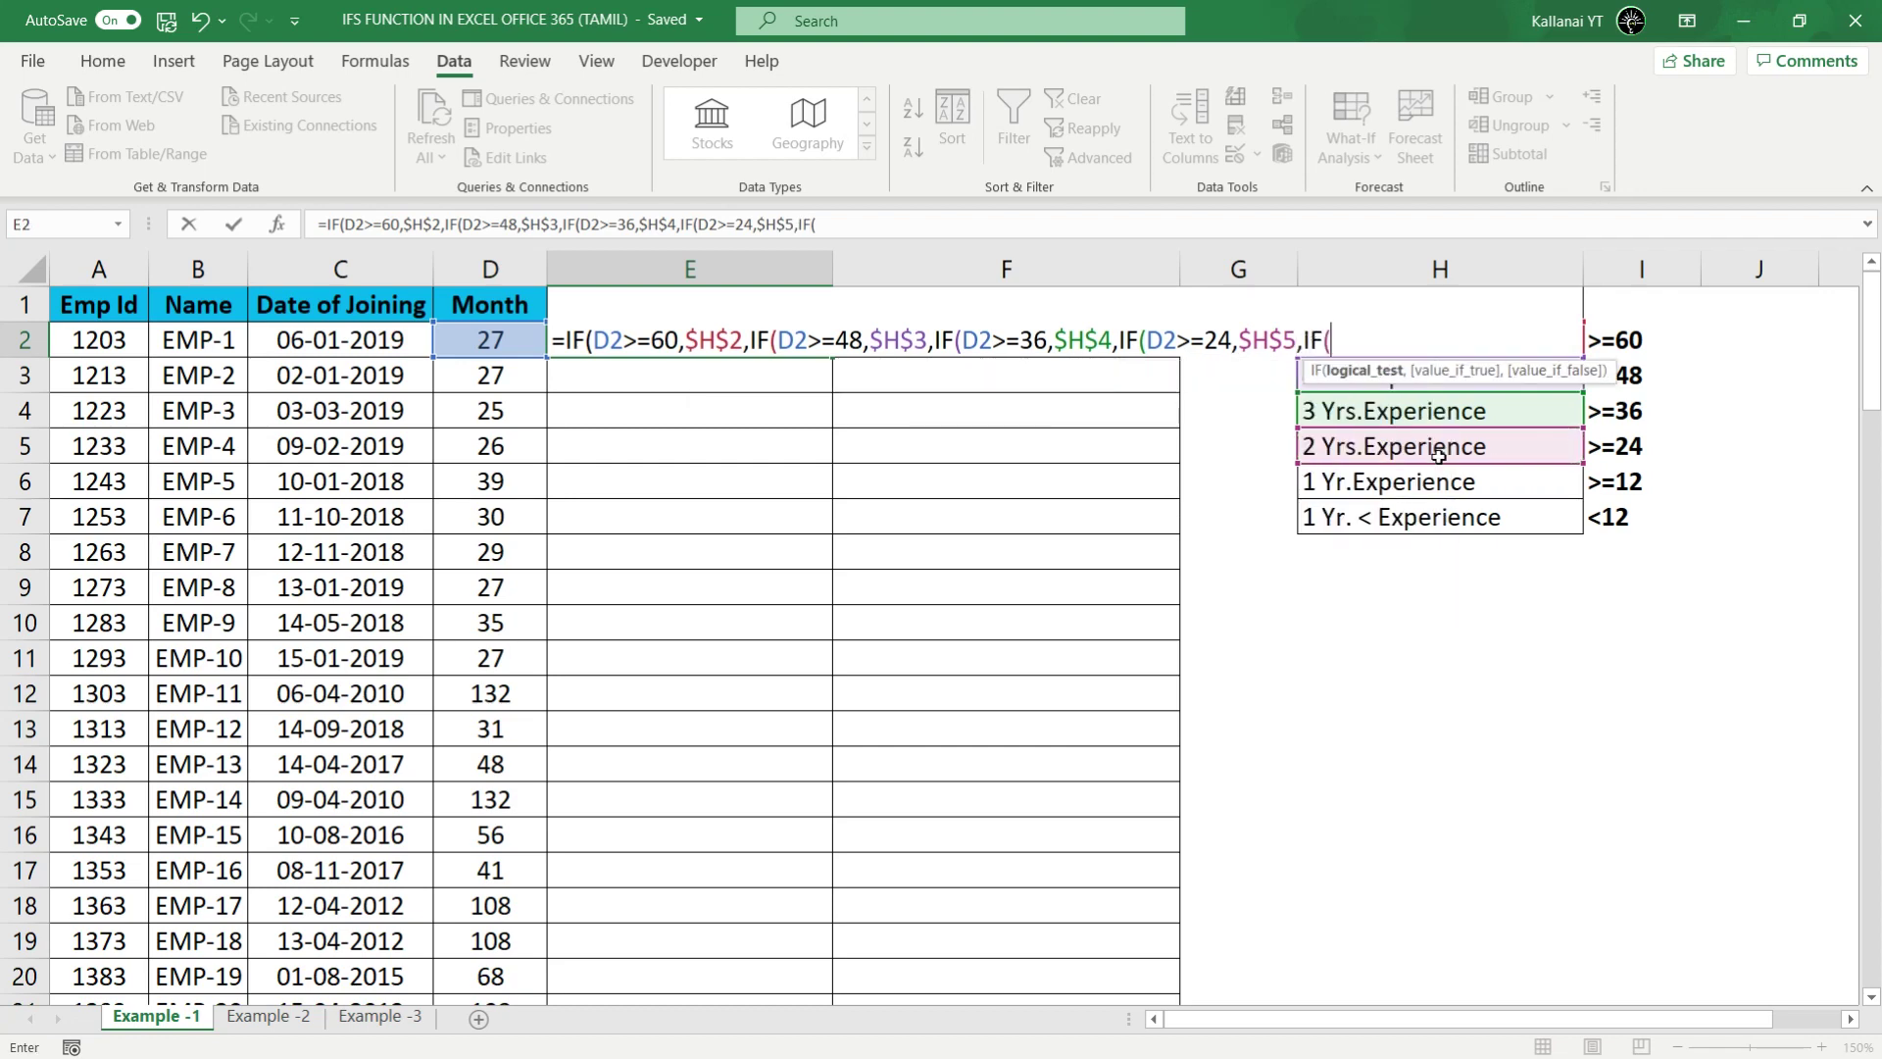
# Step: Add D2>=12 returning $H$6 (1 Yr.Experience) with $H$7 as the final fallback
pyautogui.click(456, 342)
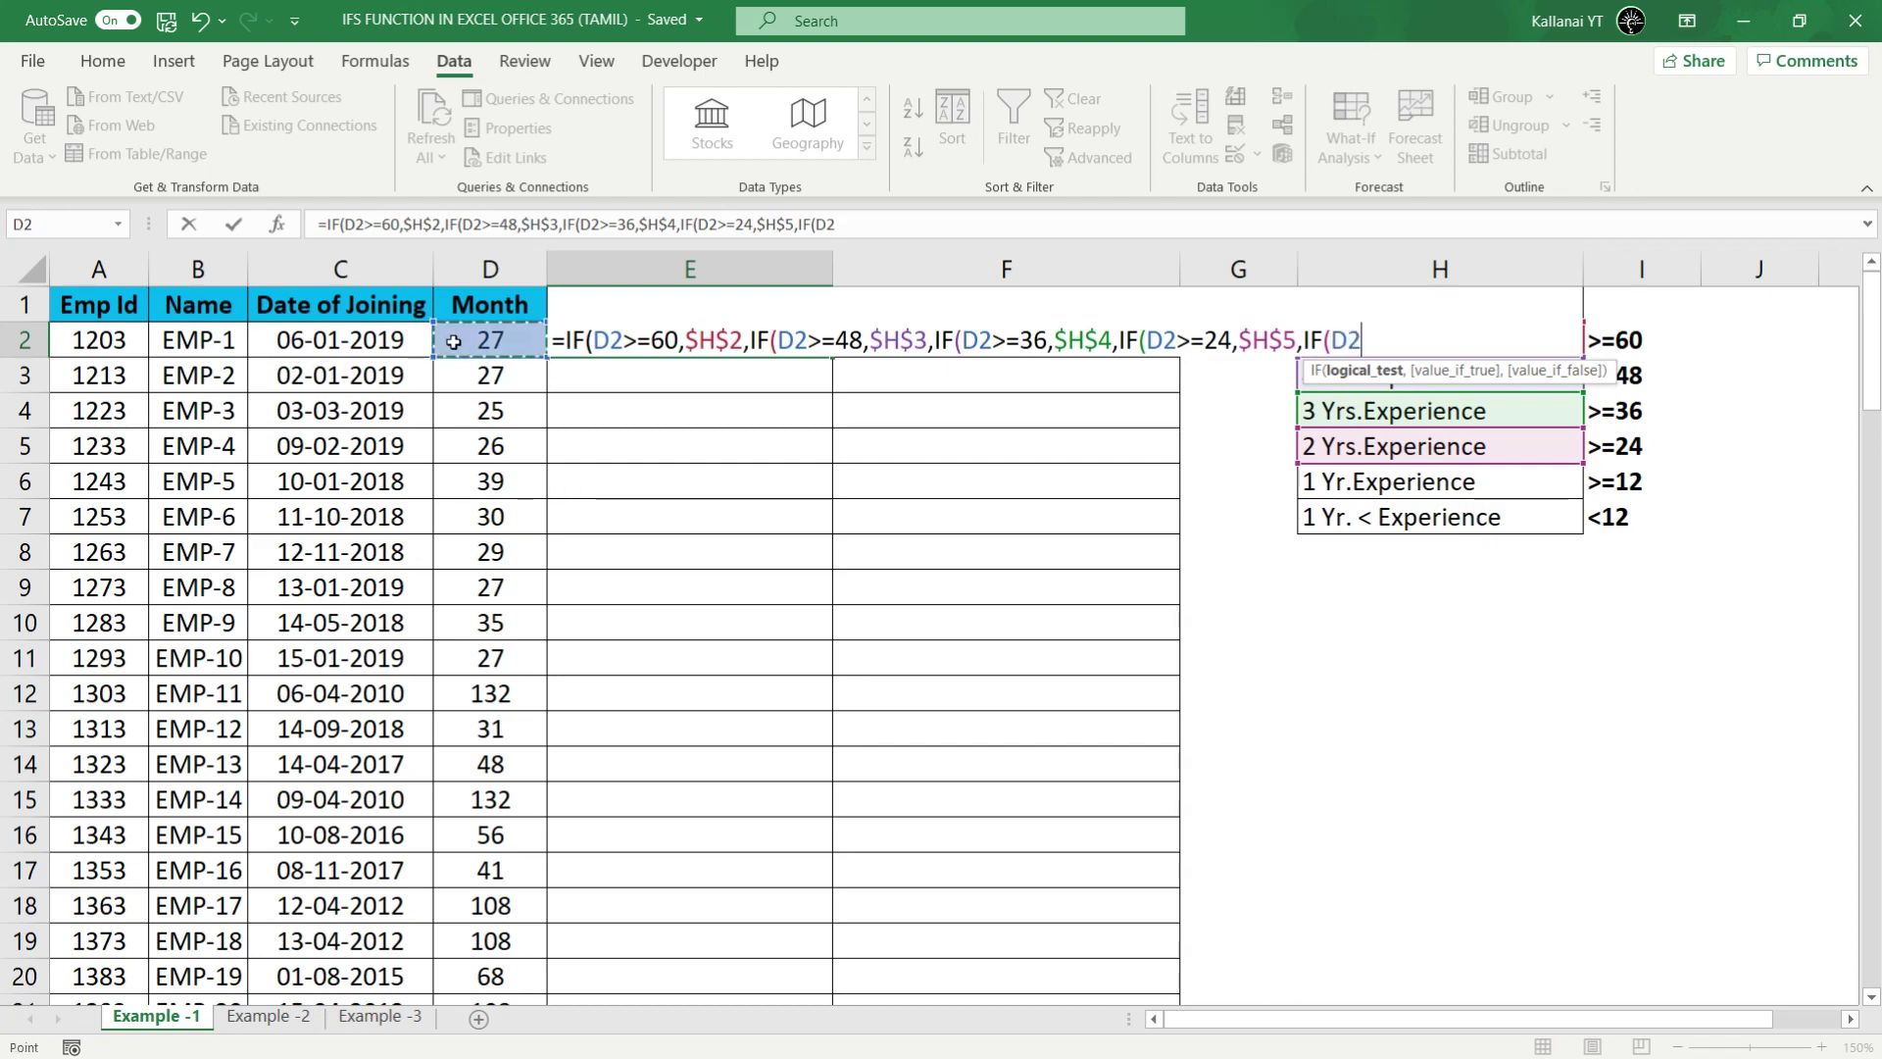
pyautogui.write('>=')
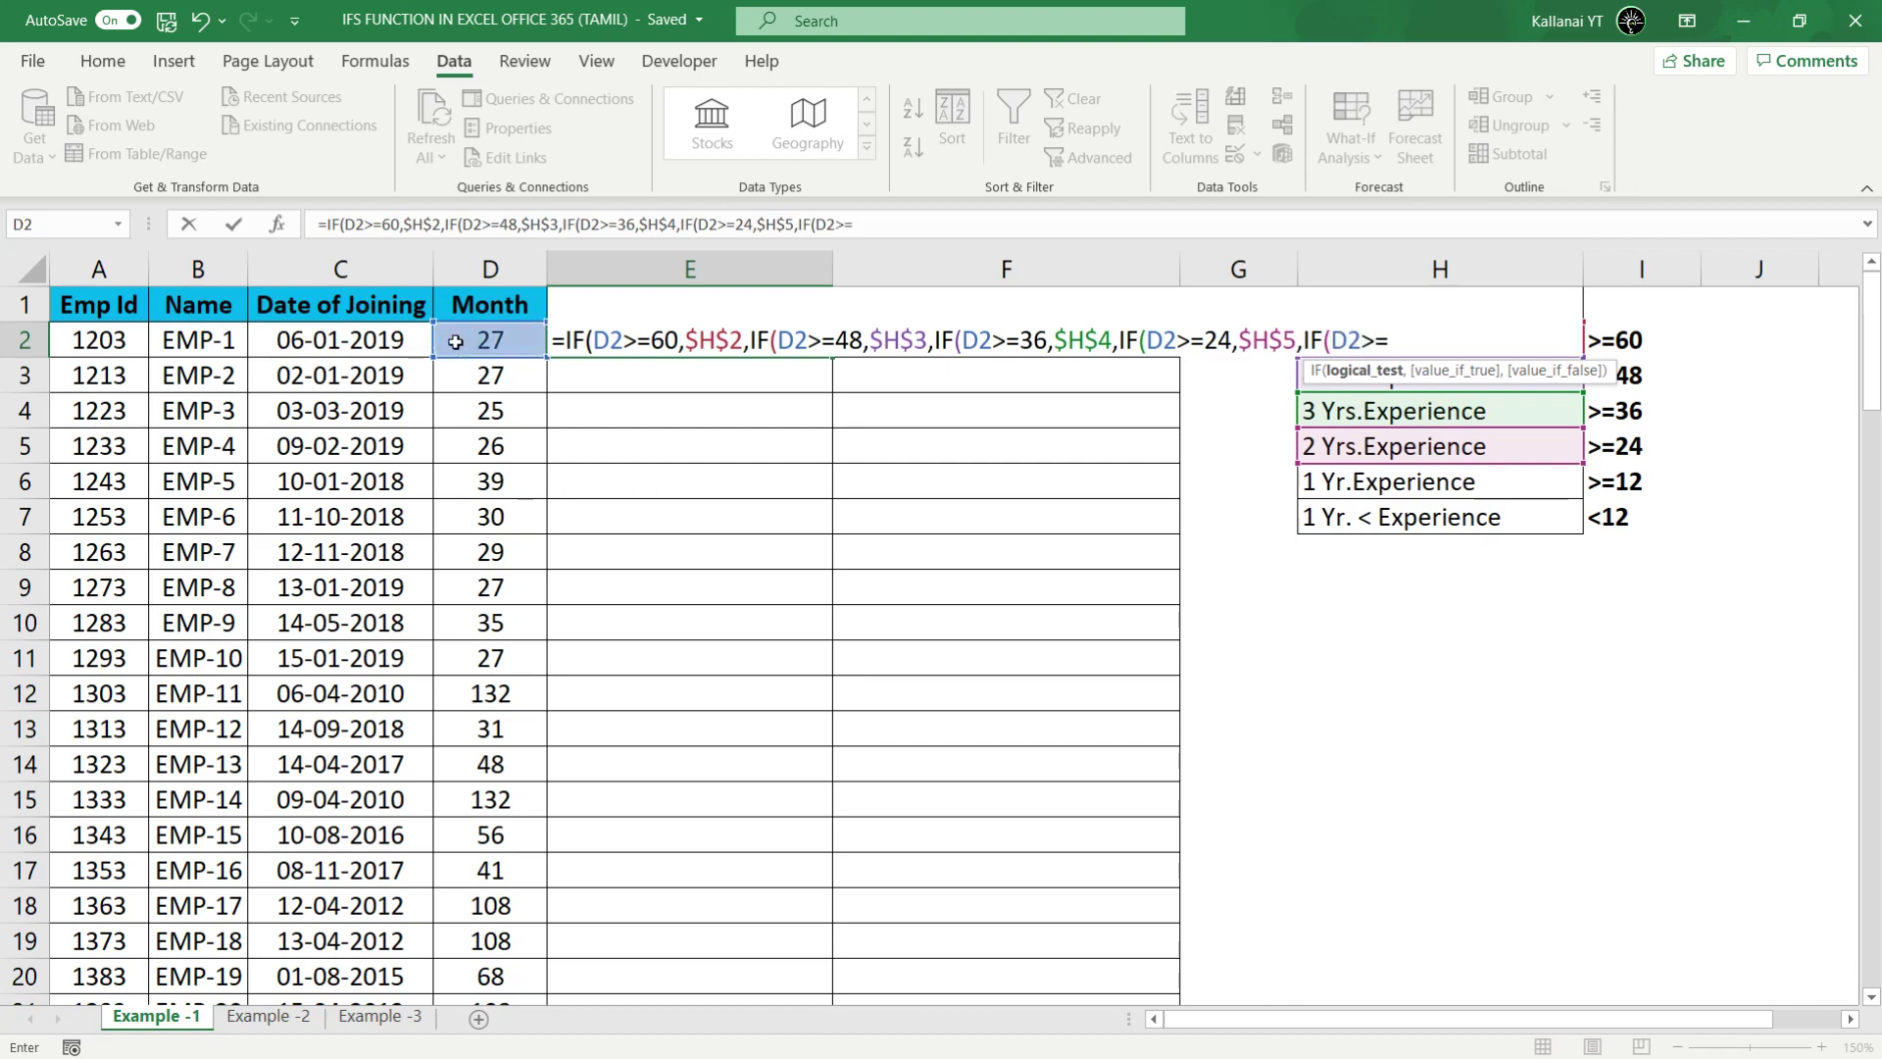
pyautogui.write('12')
pyautogui.write(',')
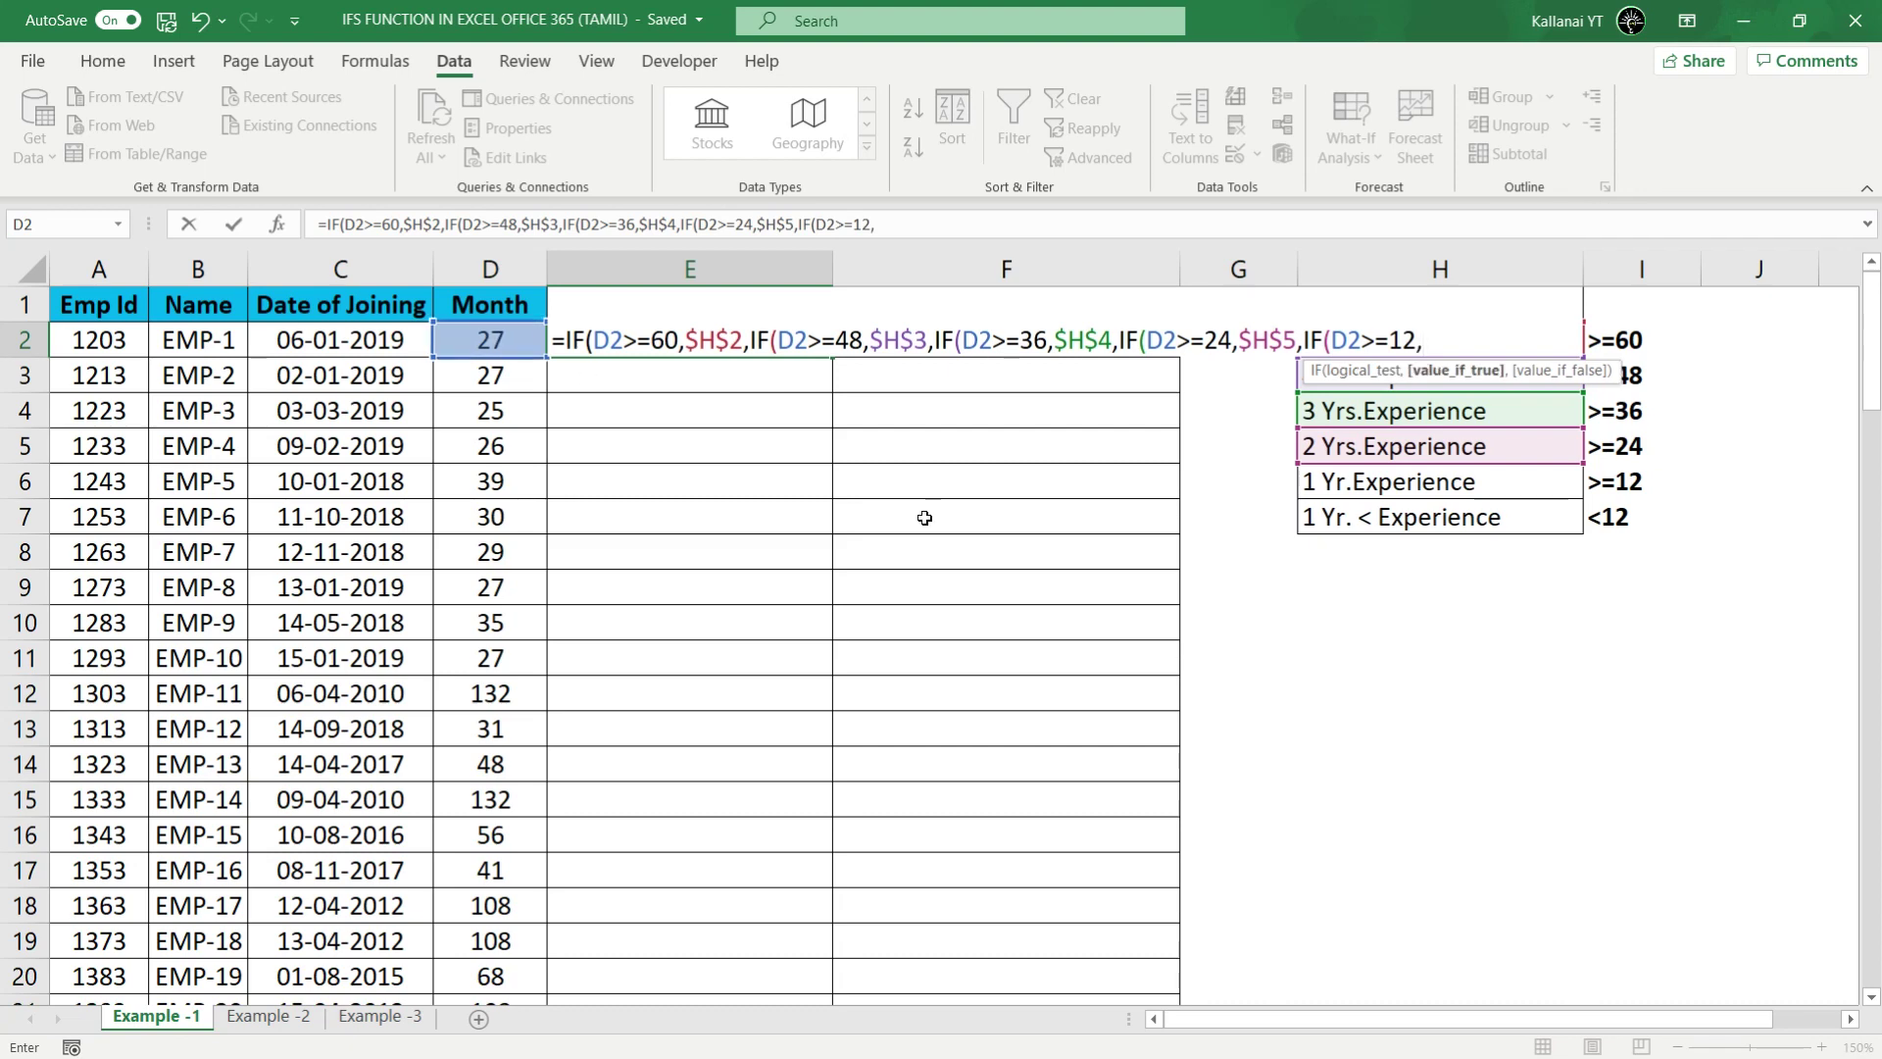
pyautogui.click(1344, 478)
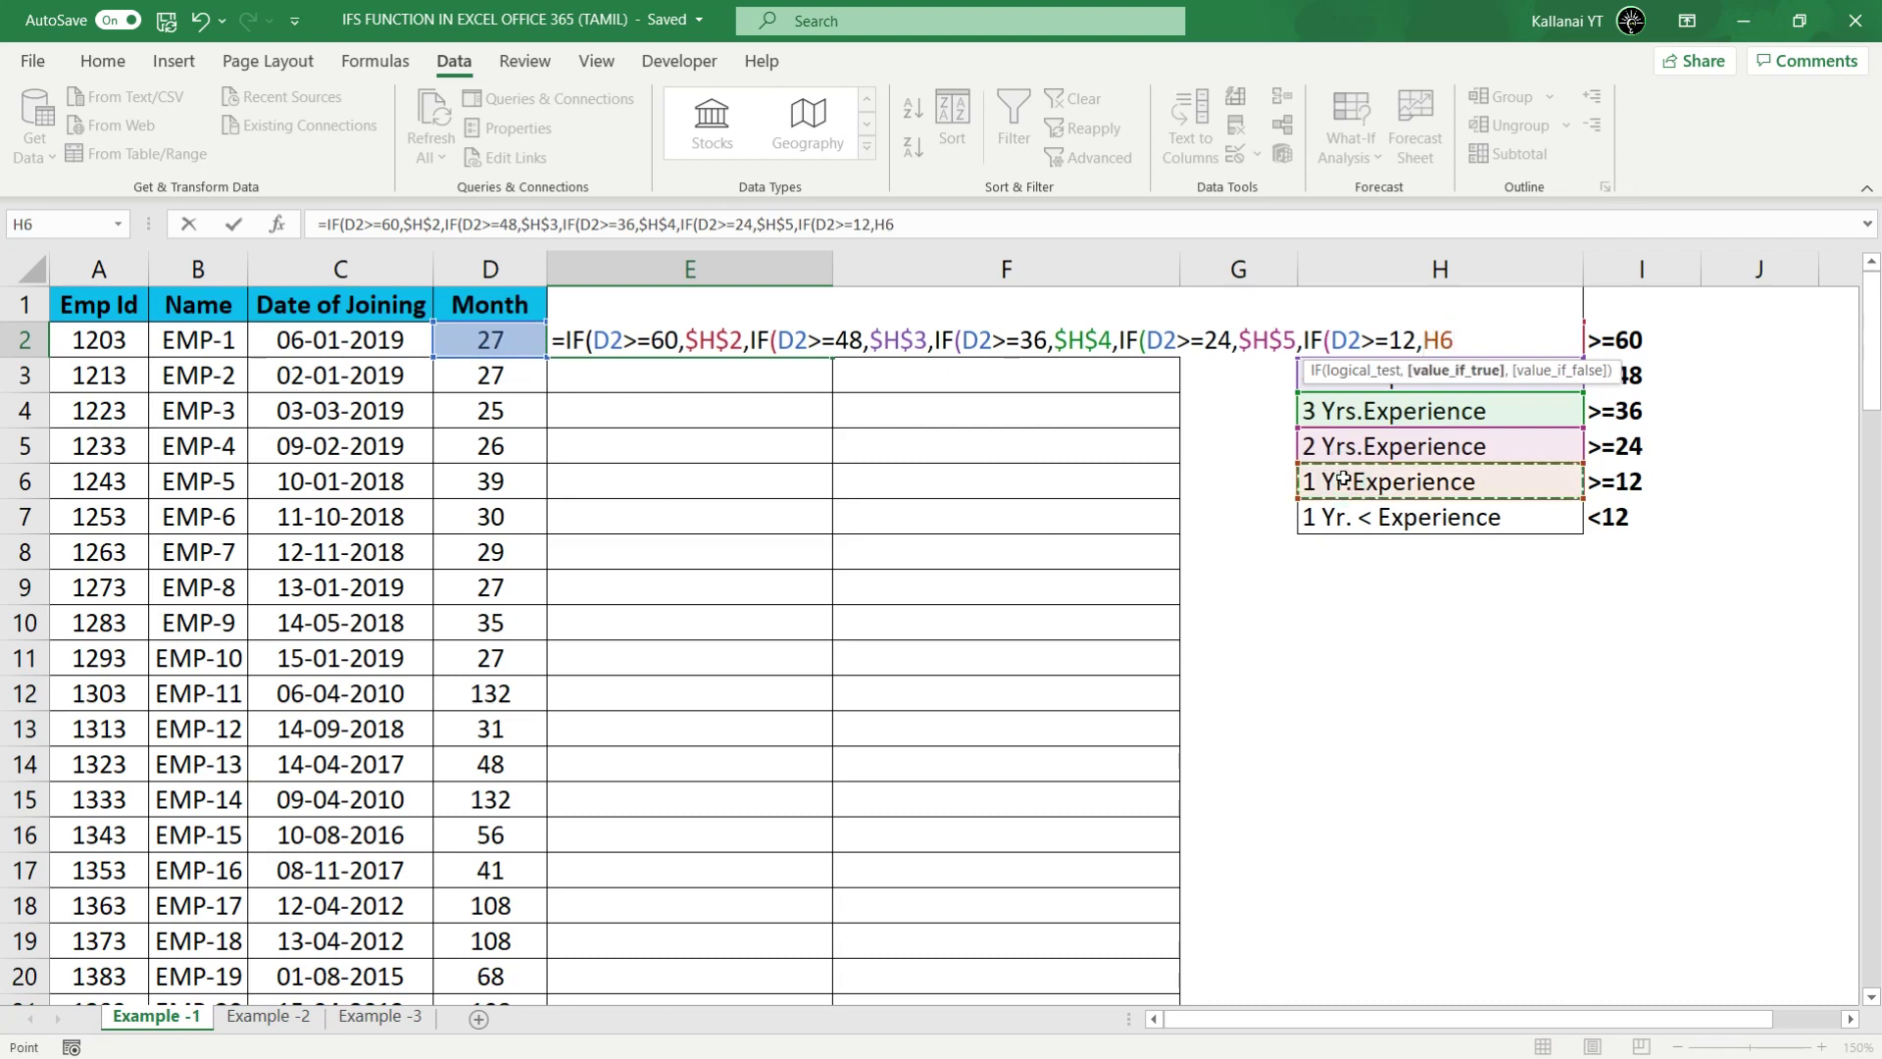
pyautogui.press('F4')
pyautogui.write(',')
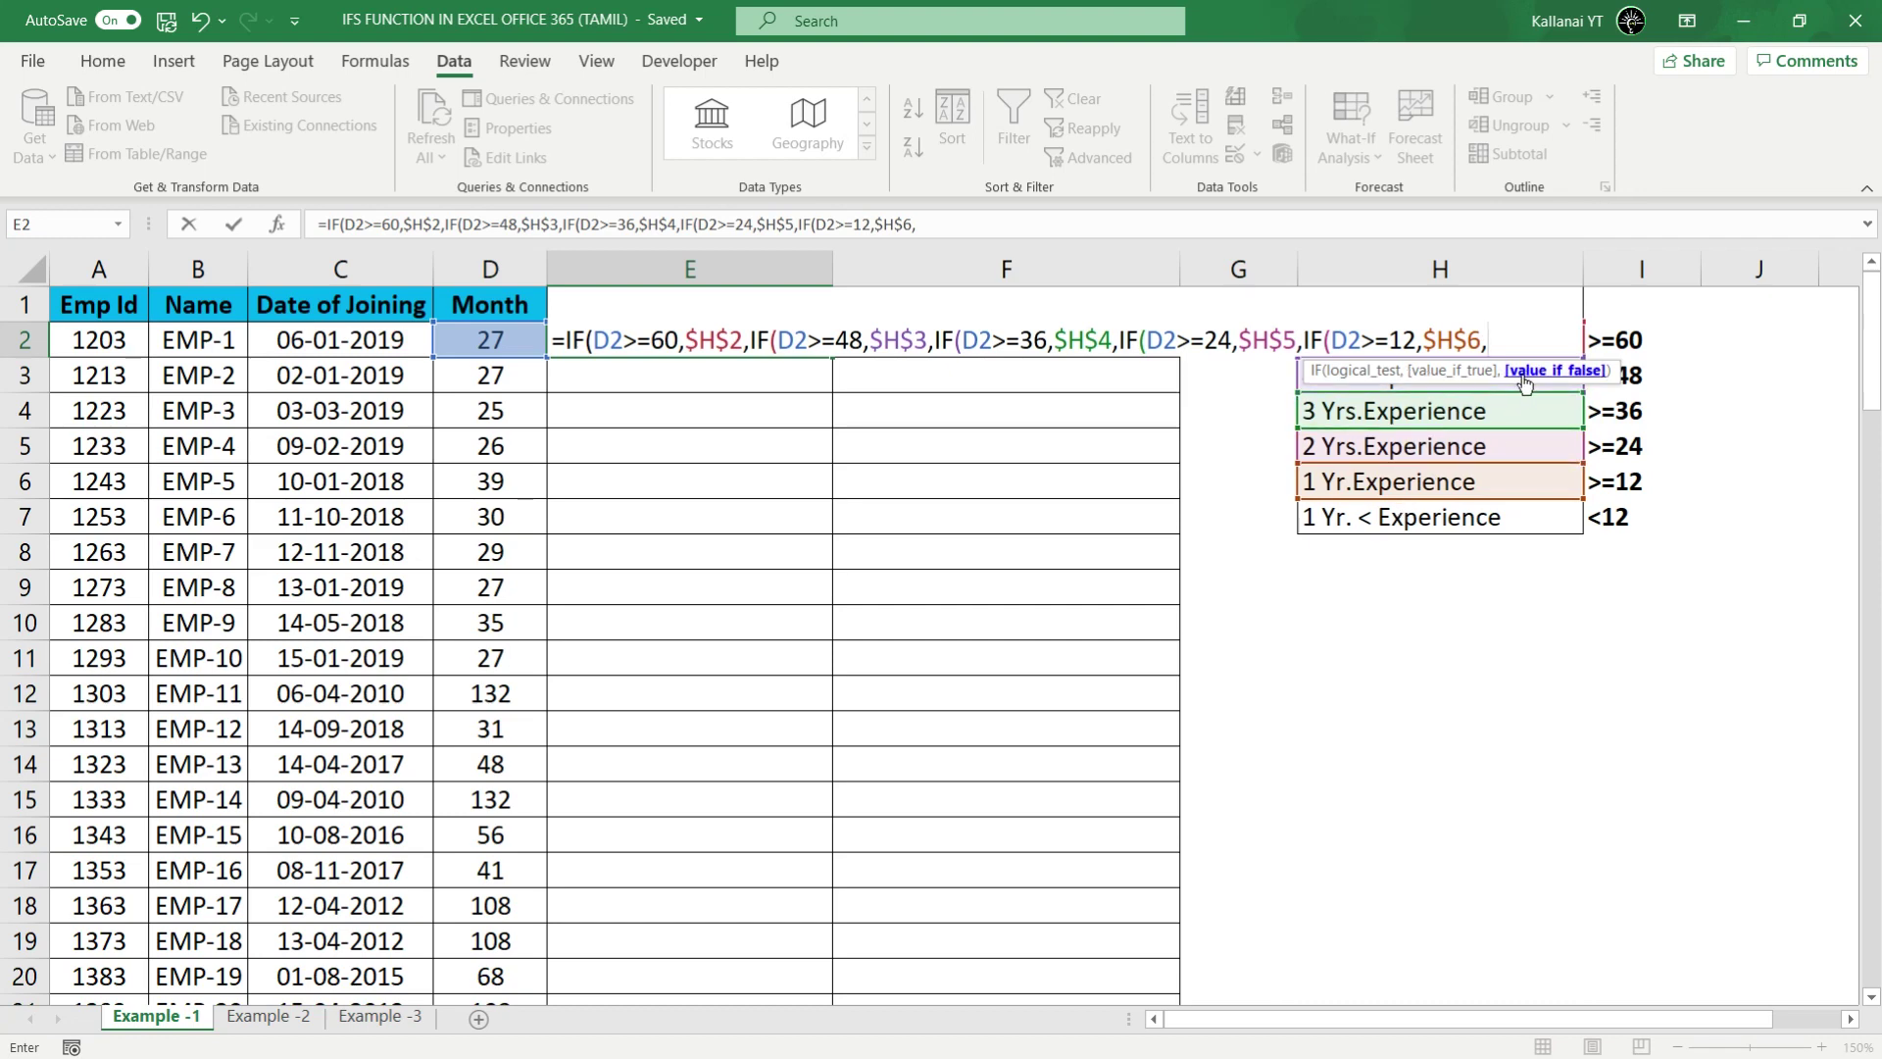
pyautogui.click(1399, 525)
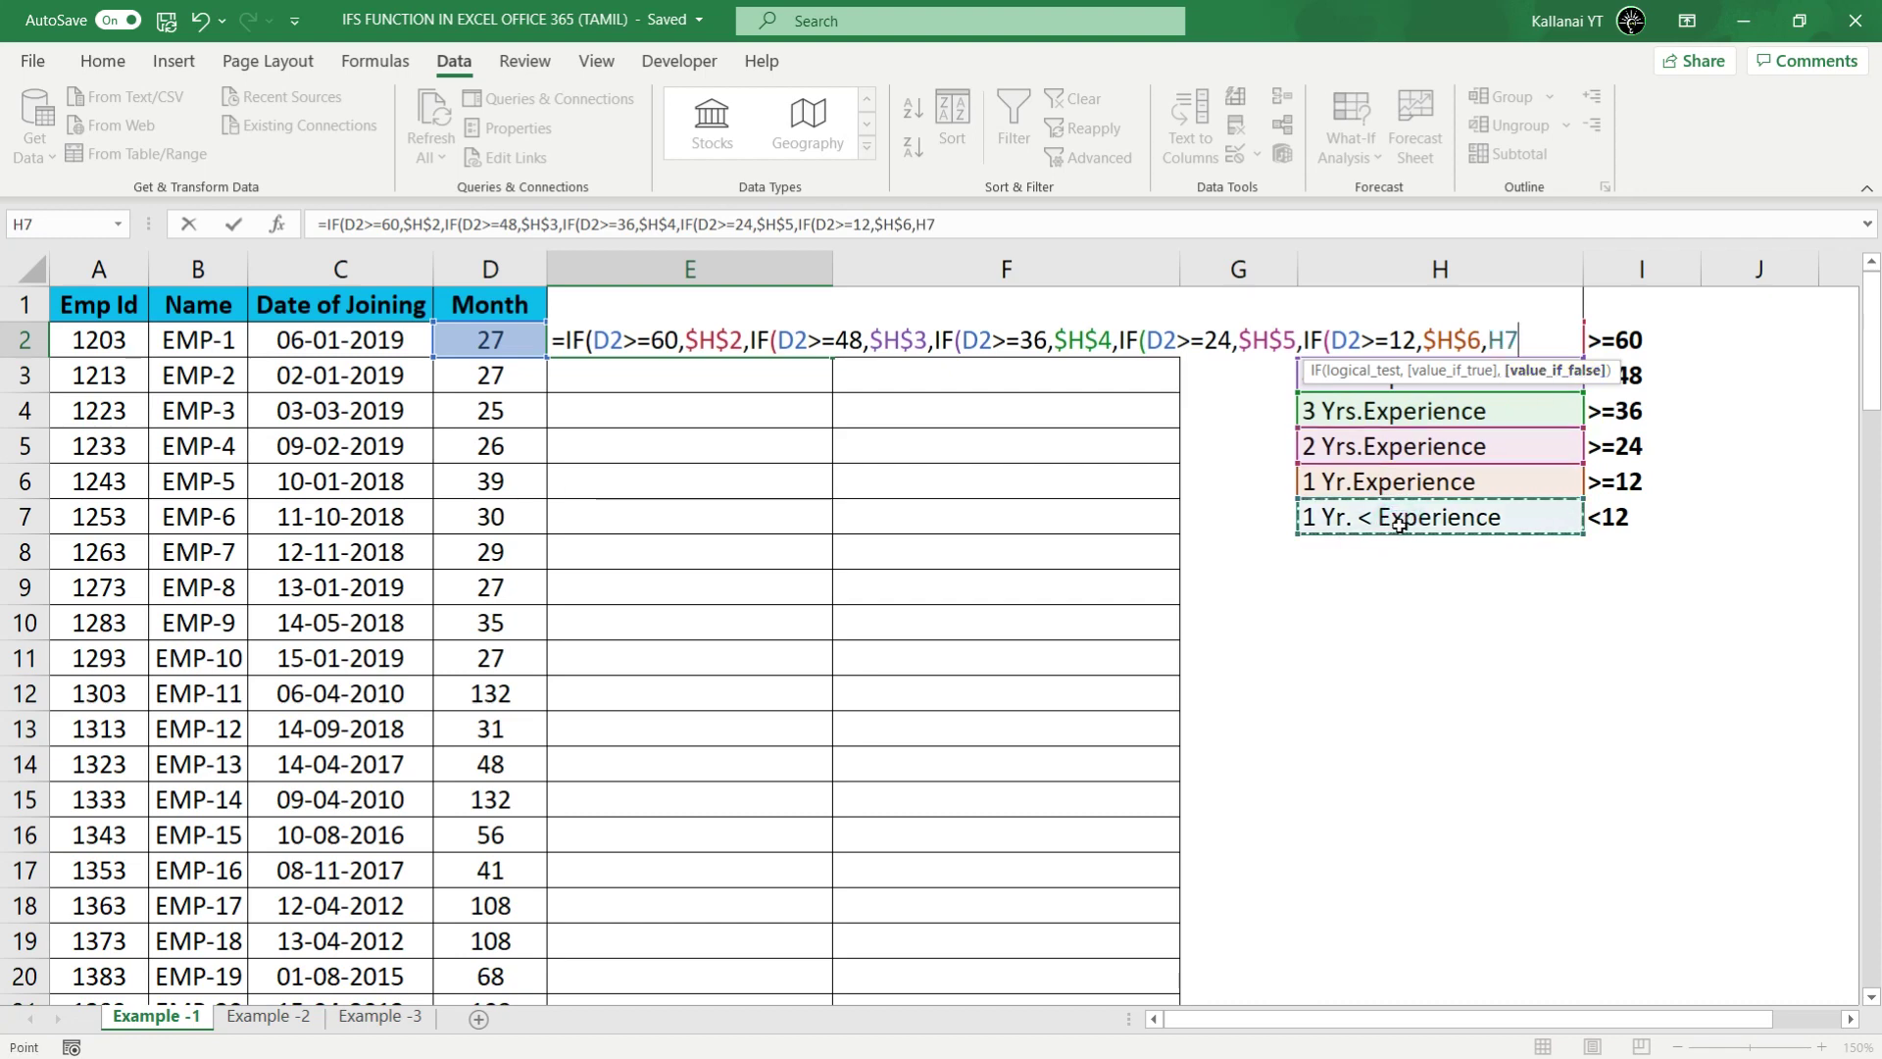
pyautogui.press('F4')
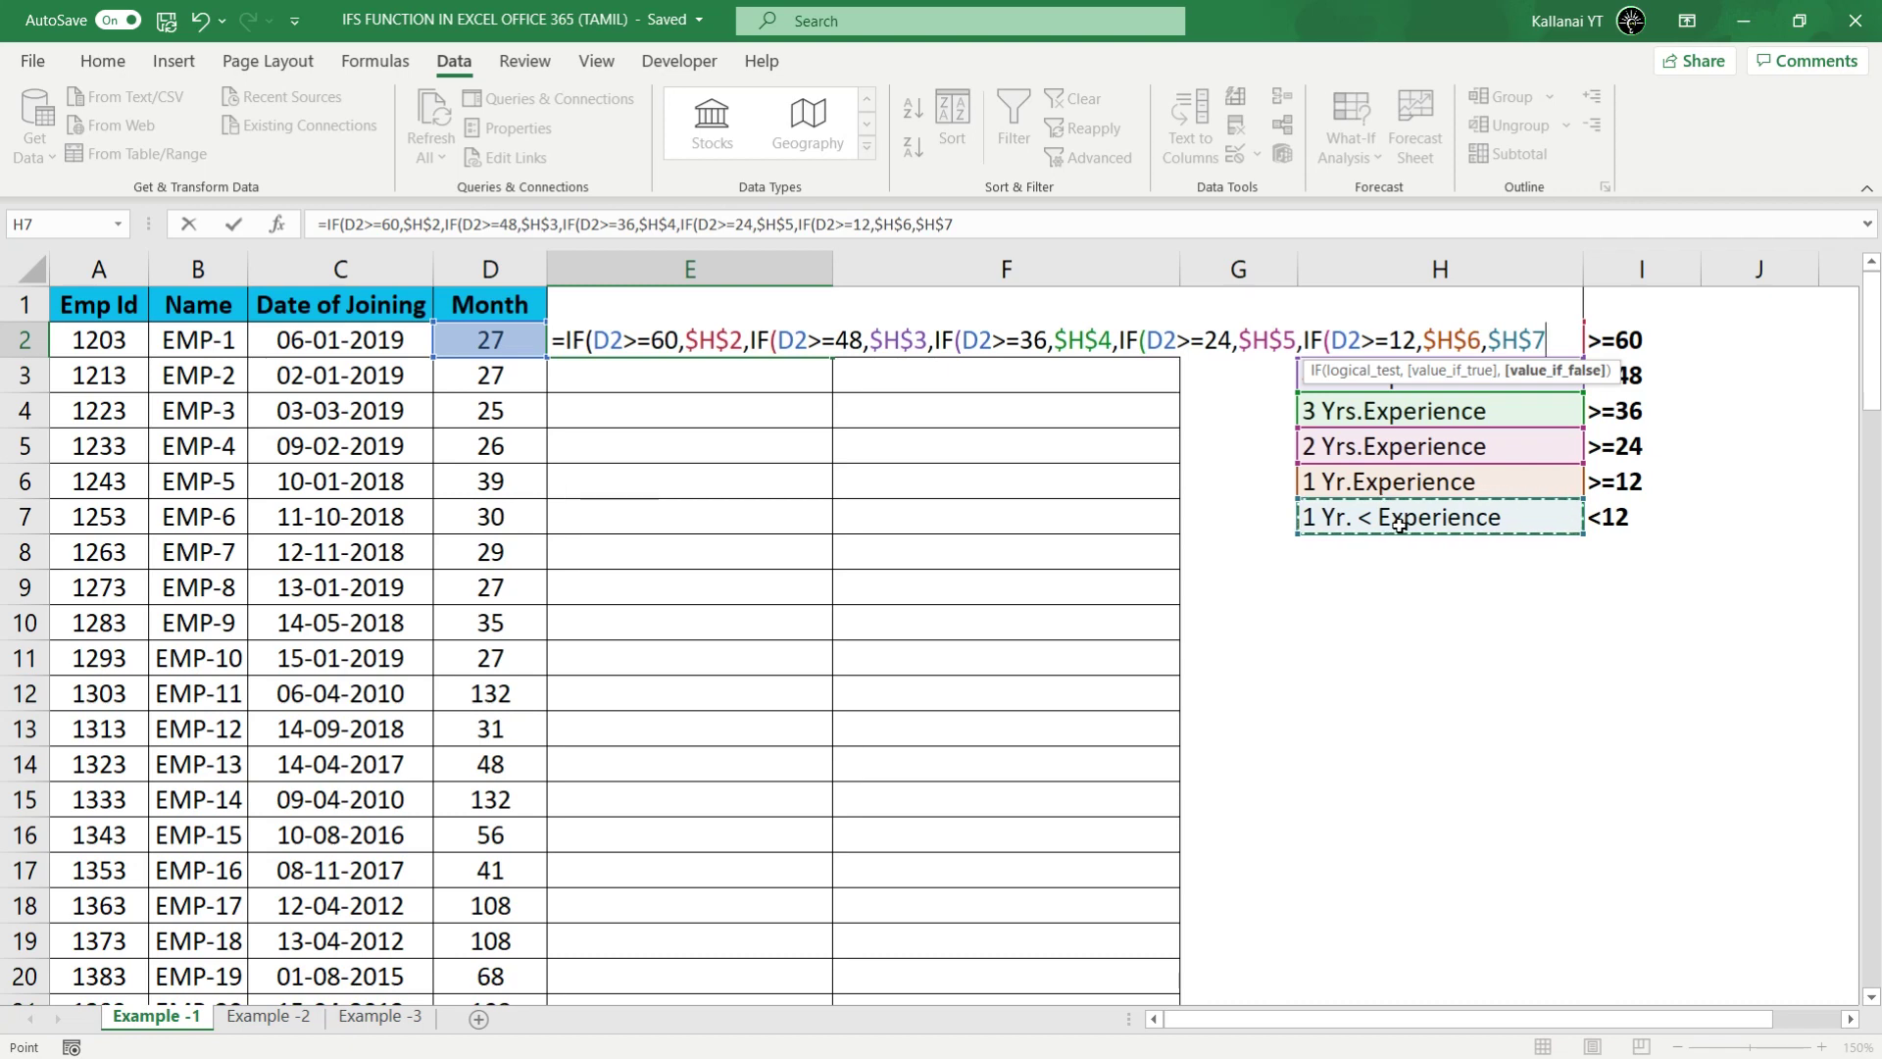
# Step: Close the nested IF formula in E2 and fill it down the Total Experience column
pyautogui.write('))')
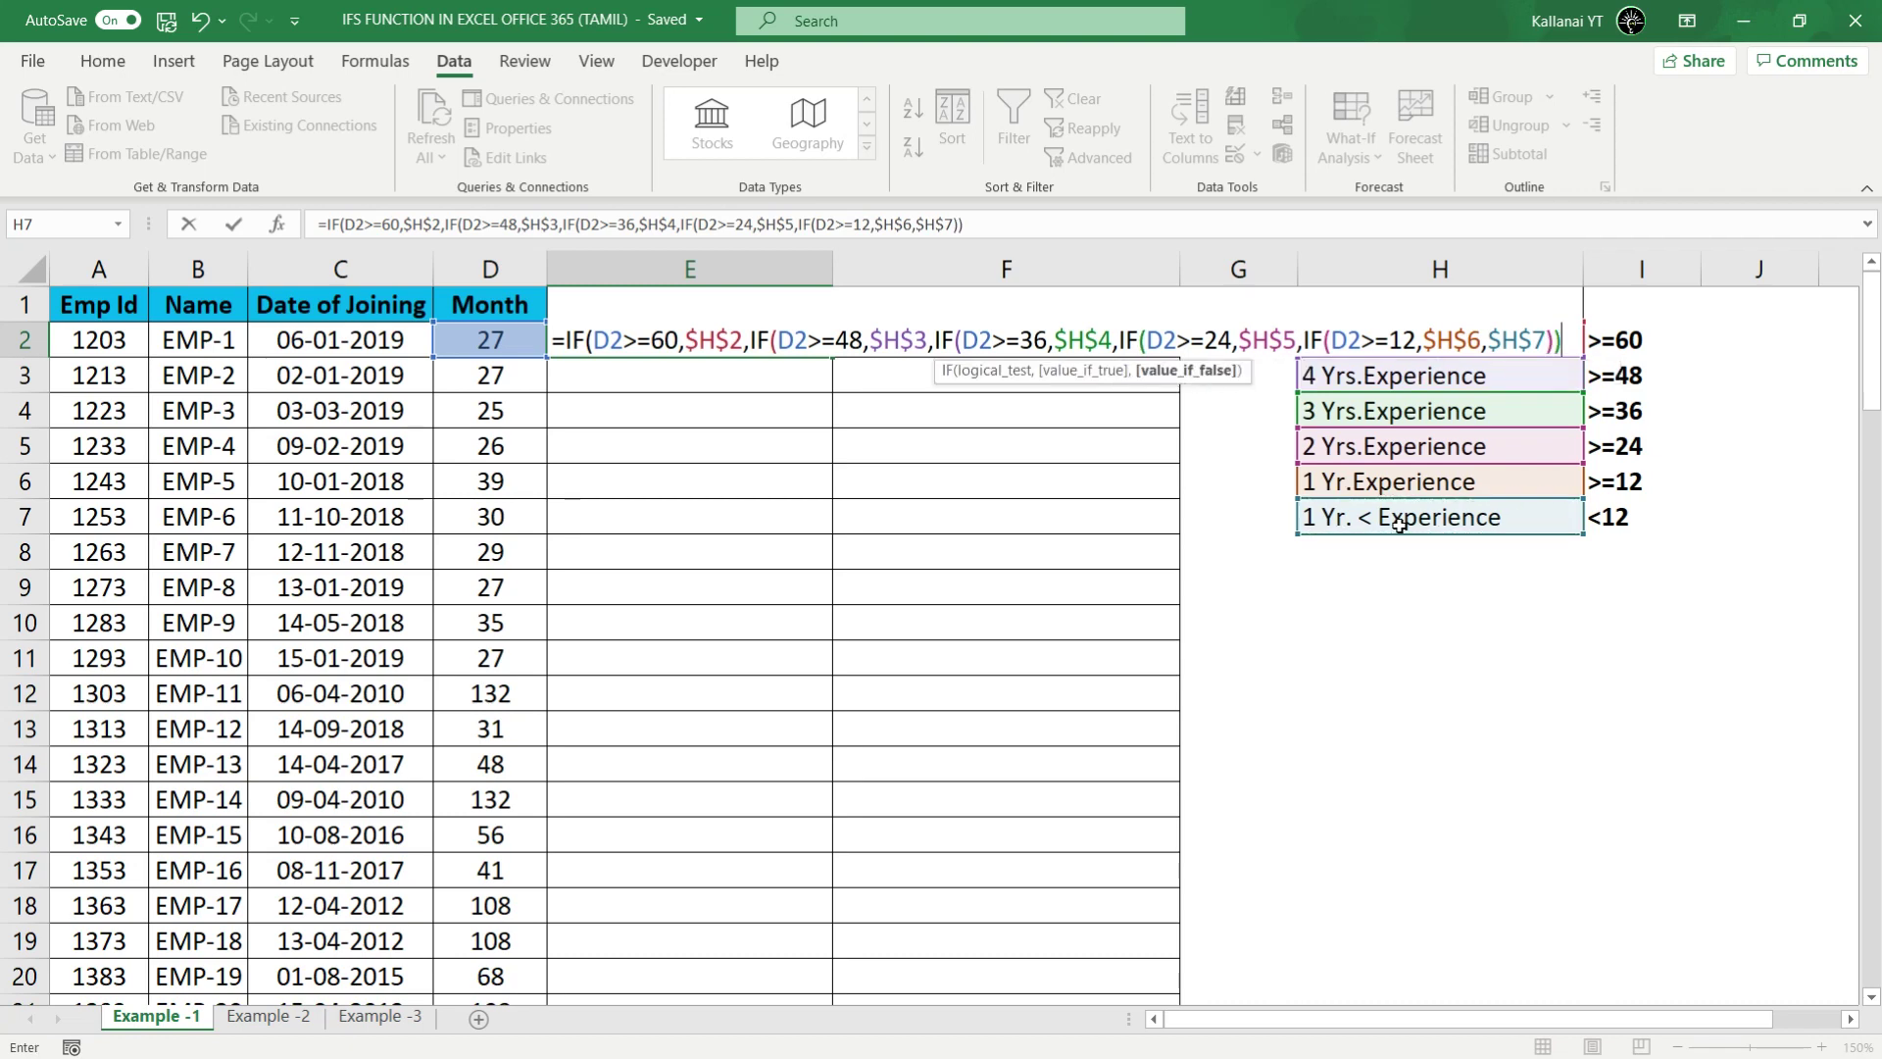
pyautogui.write('))))')
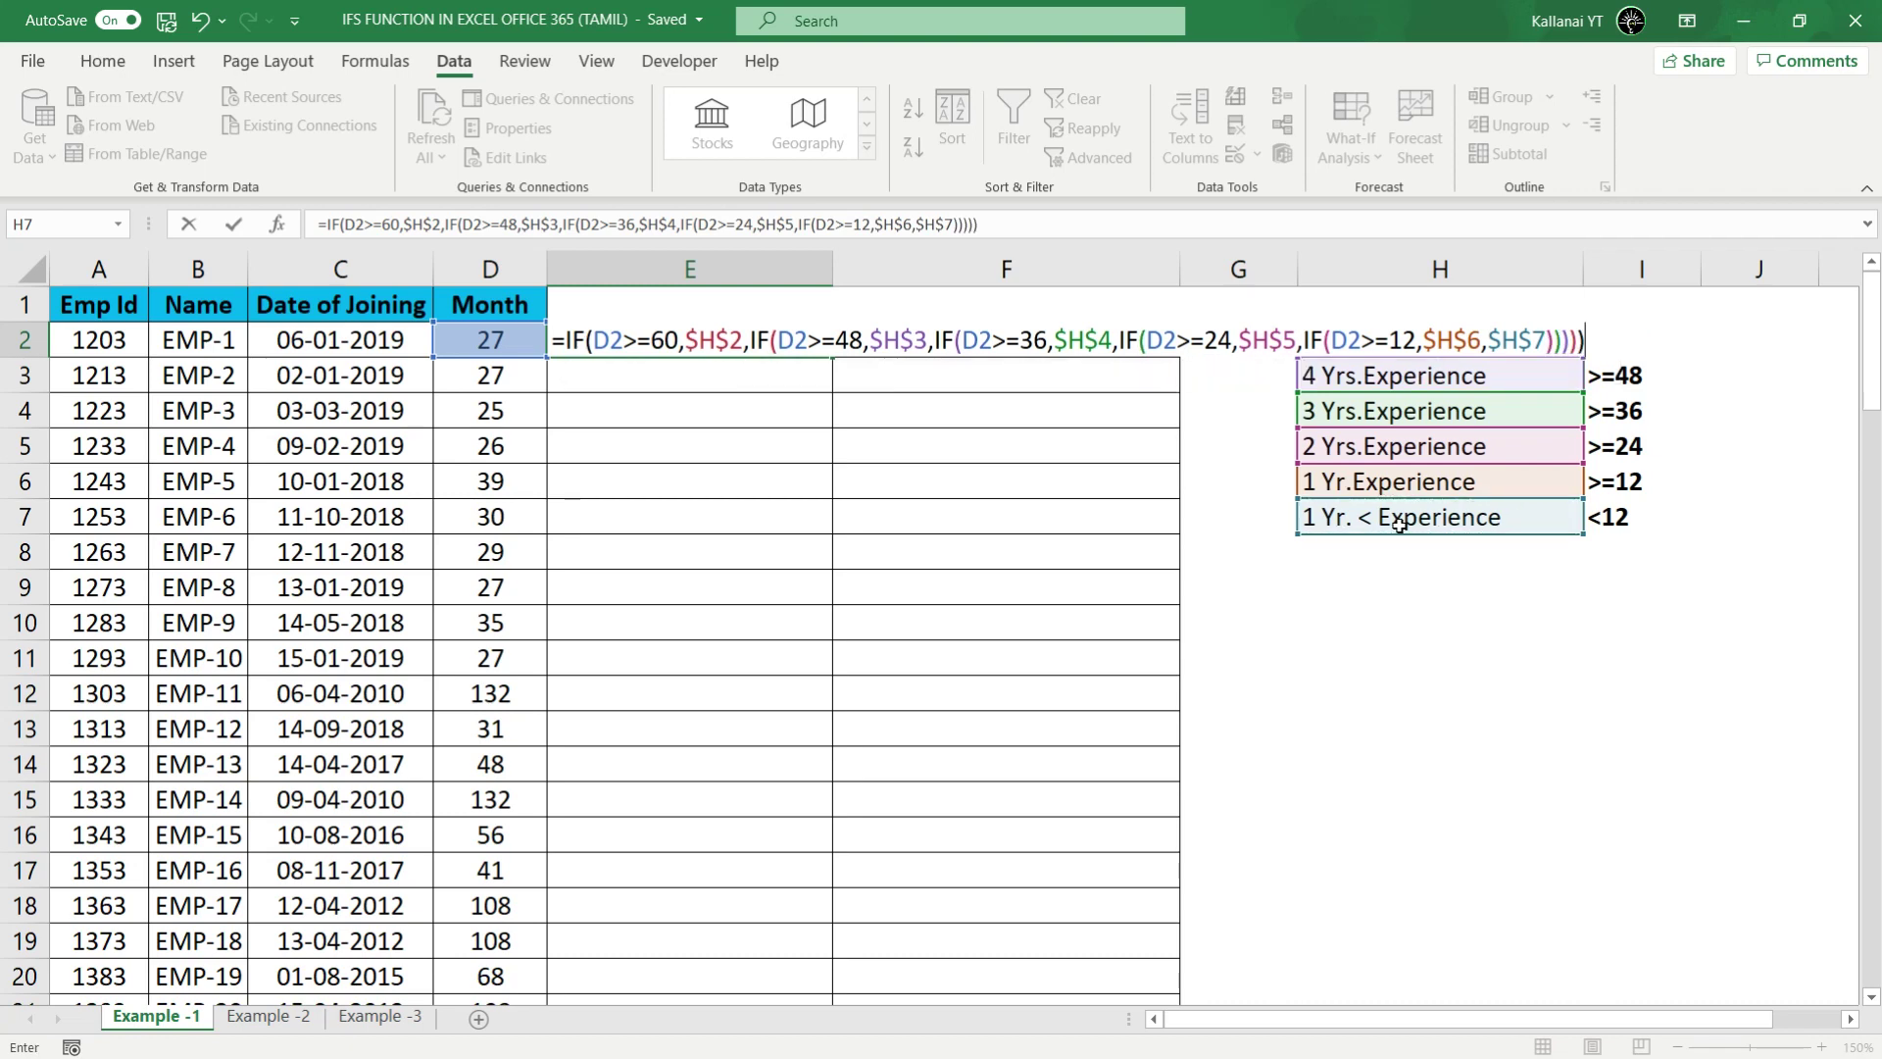
pyautogui.press('Return')
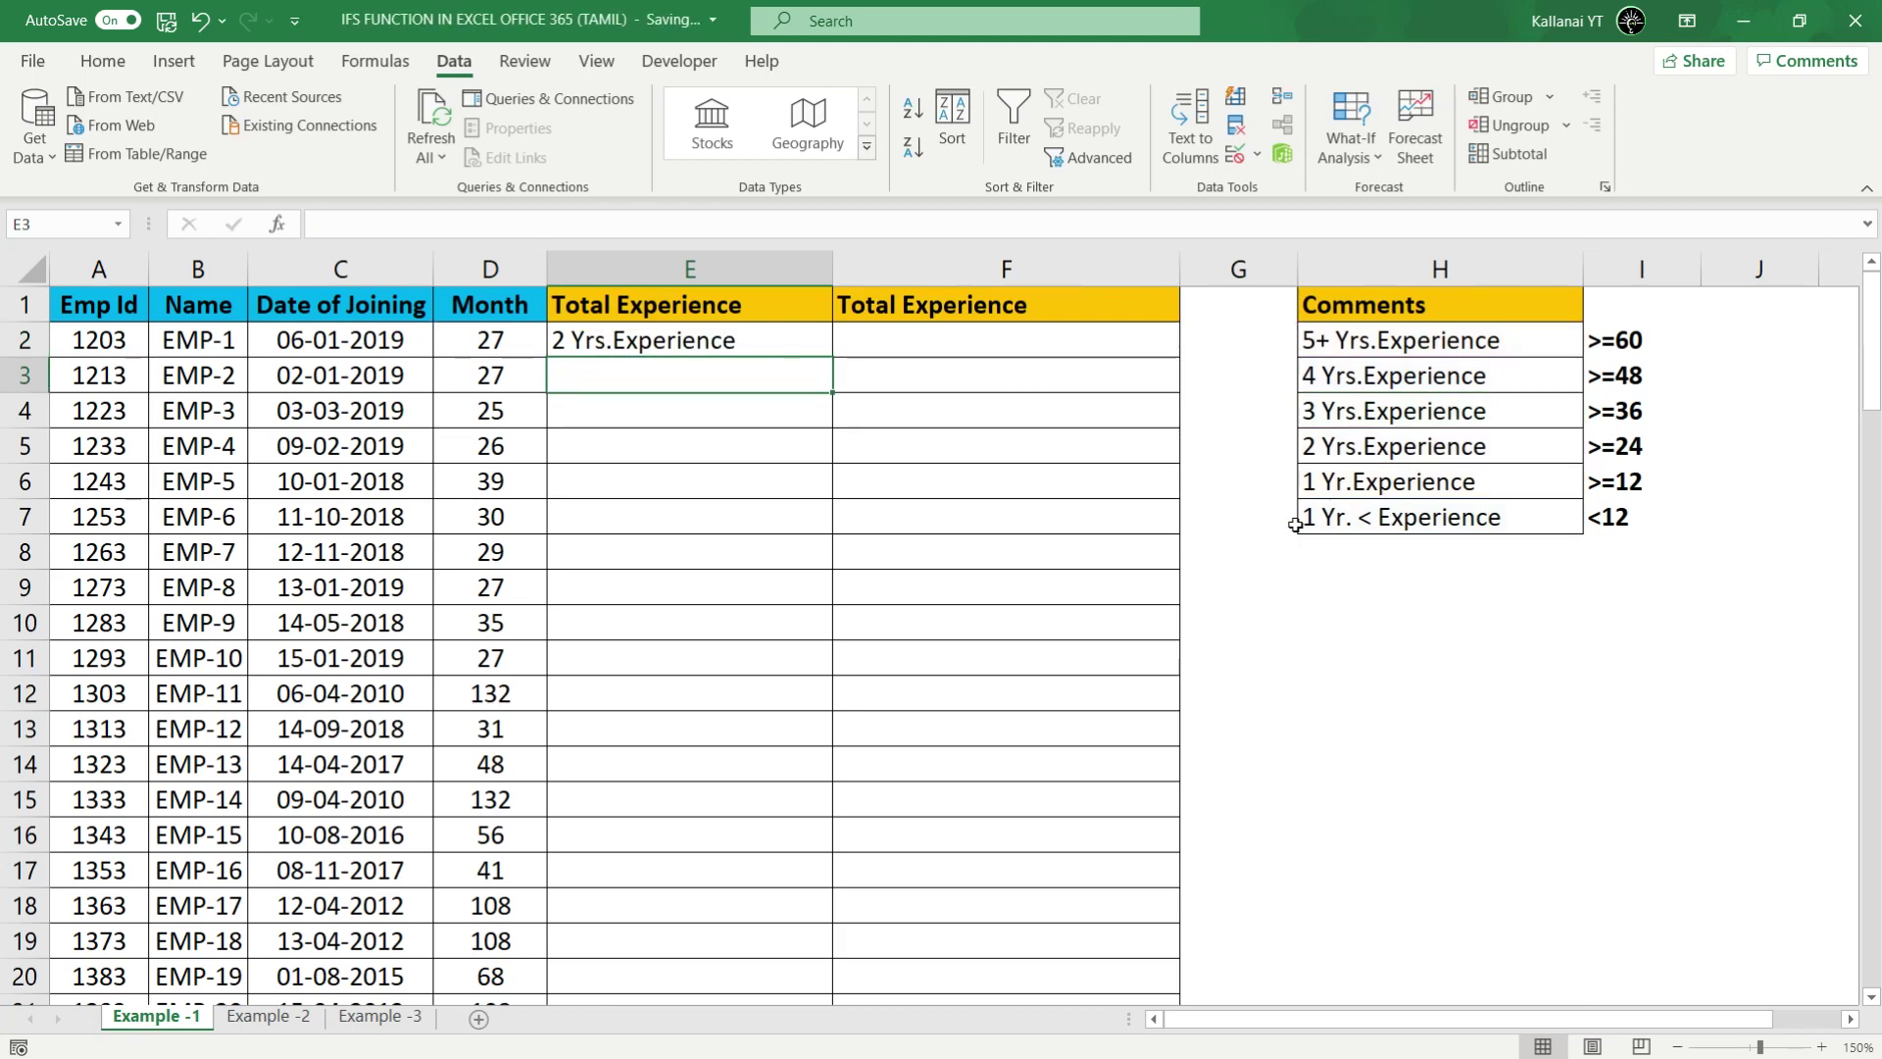
pyautogui.click(791, 339)
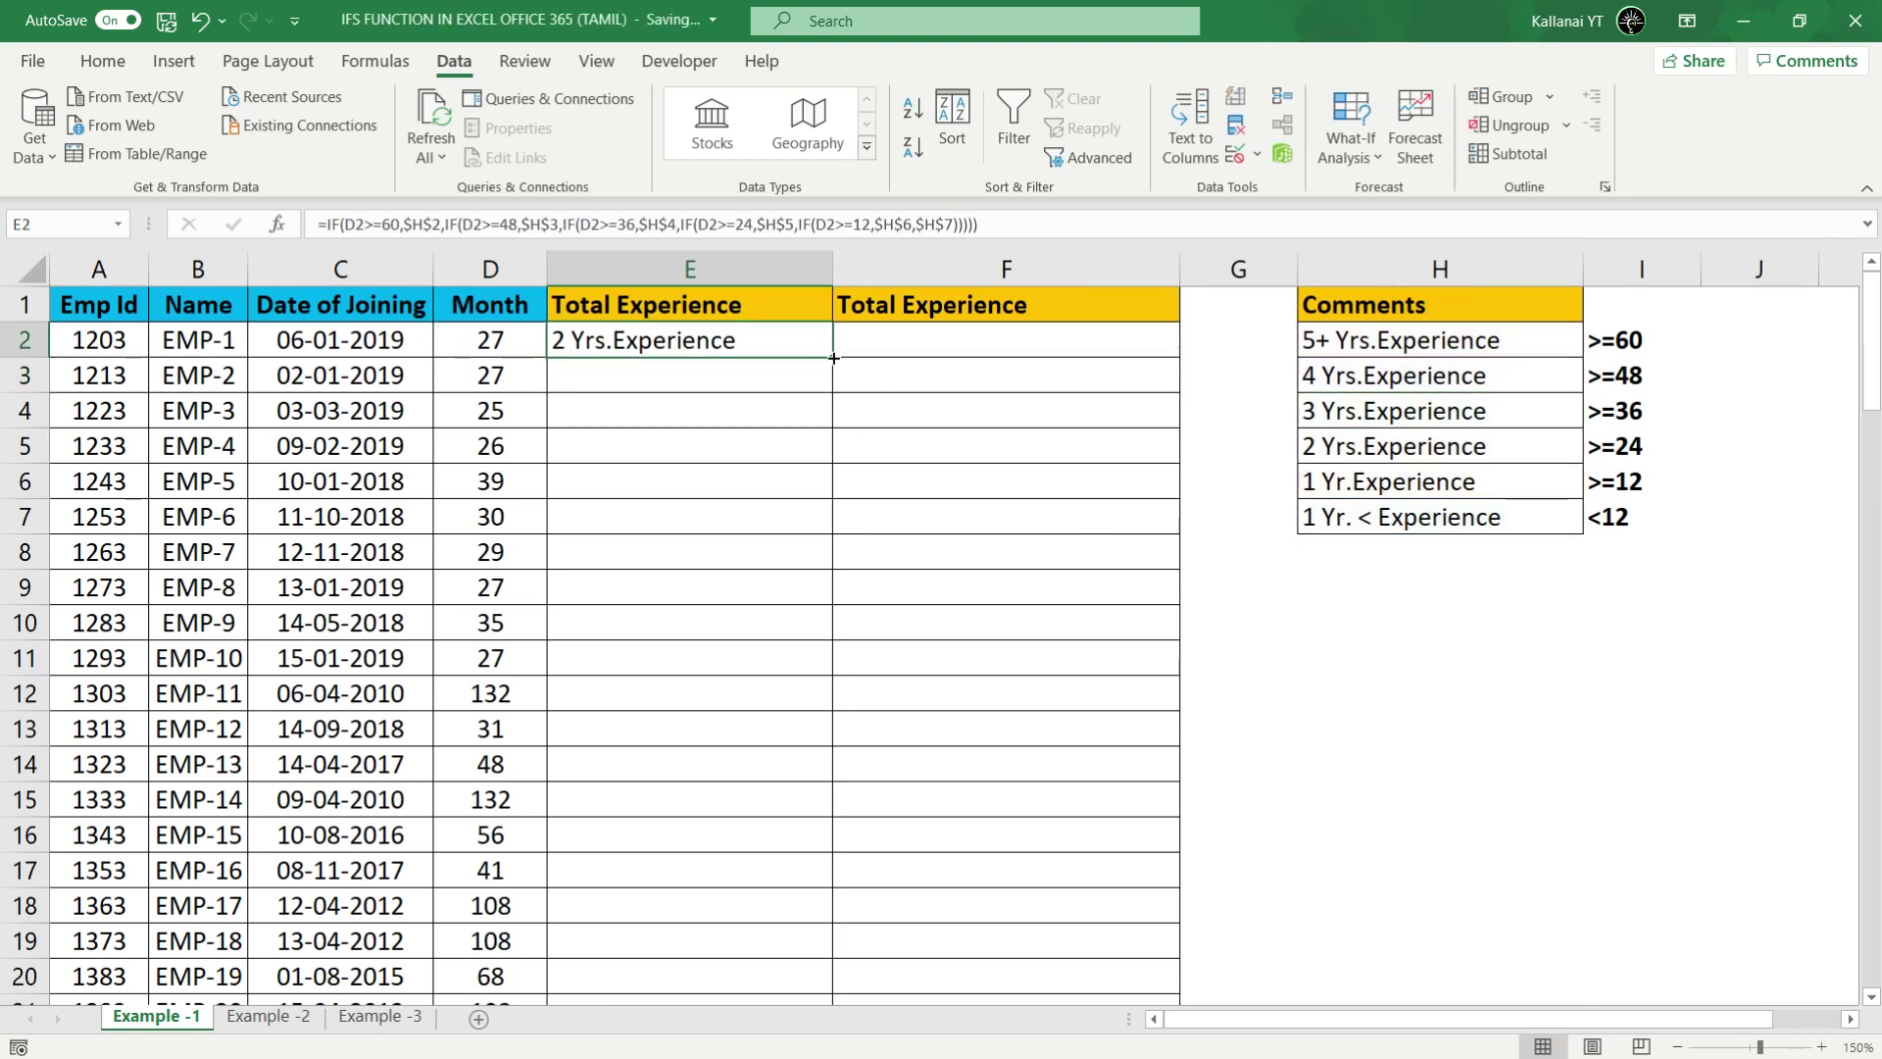
pyautogui.doubleClick(833, 357)
# Step: Check the filled labels from the bottom of the data back to the top
pyautogui.click(693, 555)
pyautogui.hotkey('ctrl', 'Down')
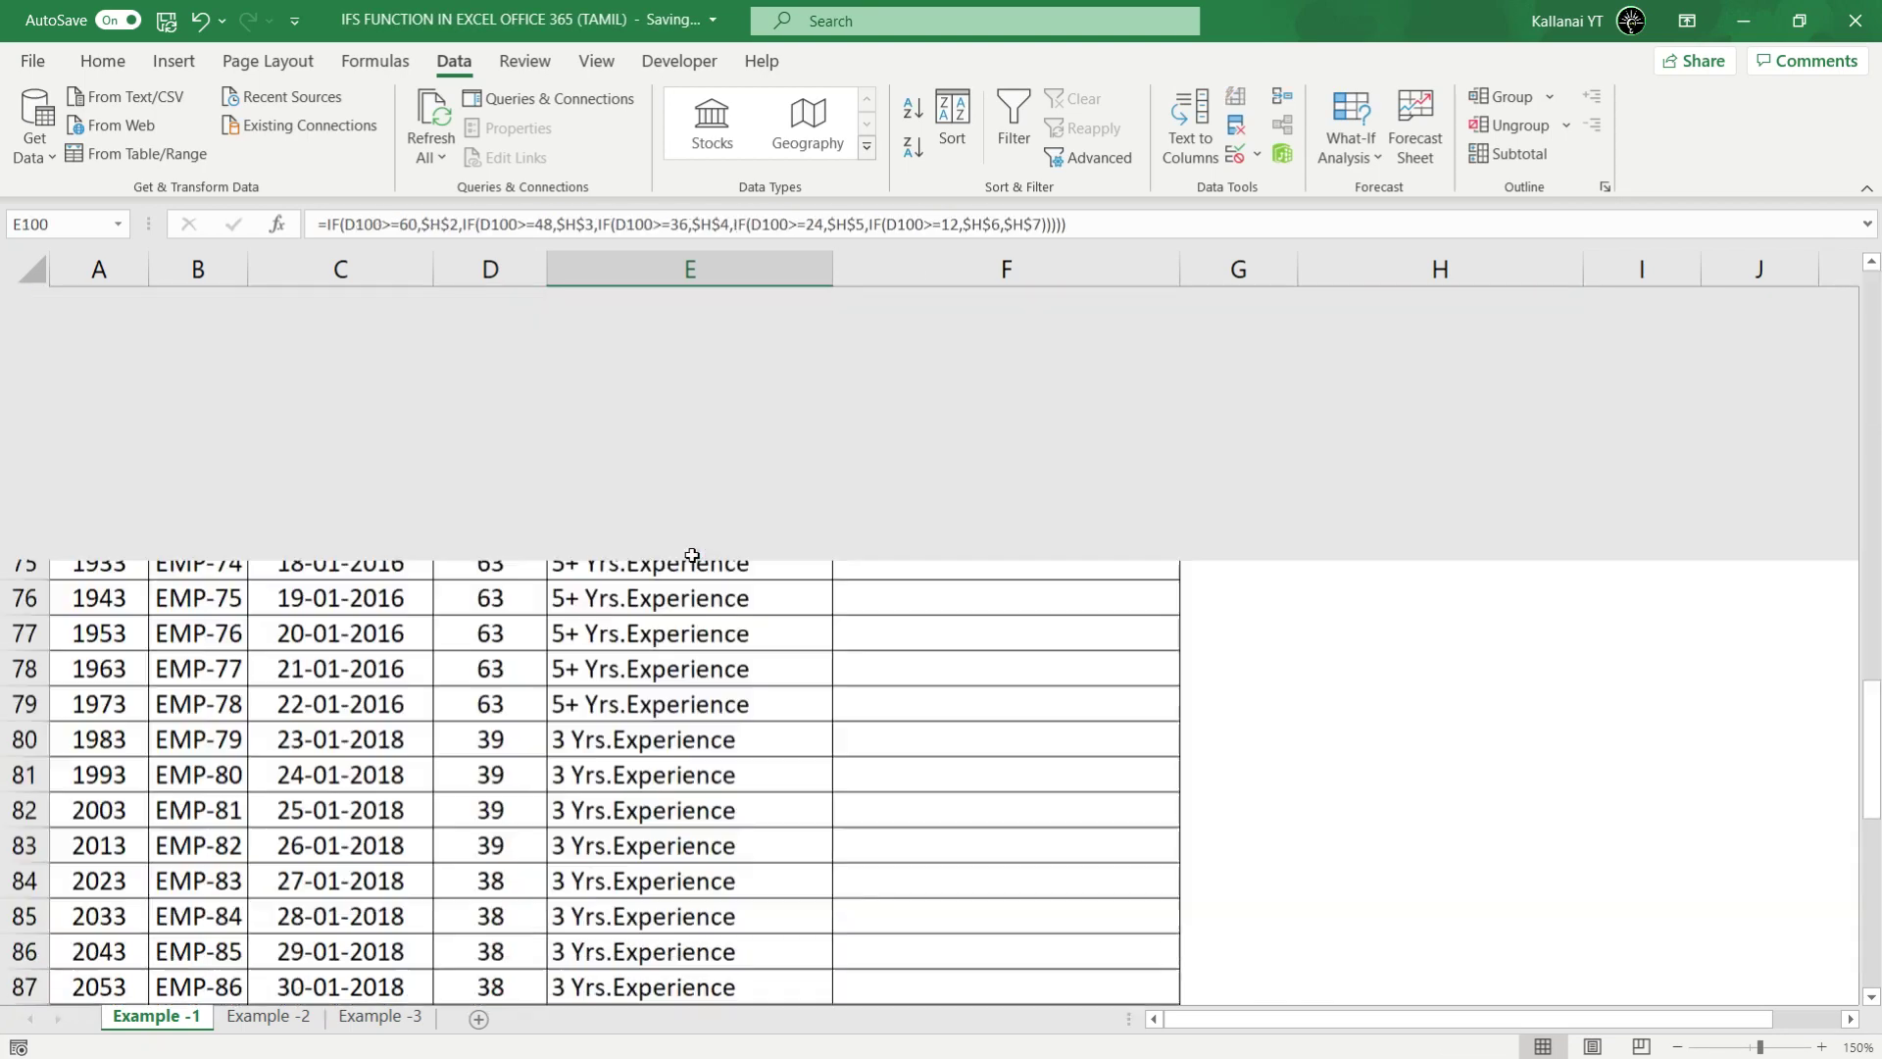
pyautogui.hotkey('ctrl', 'Up')
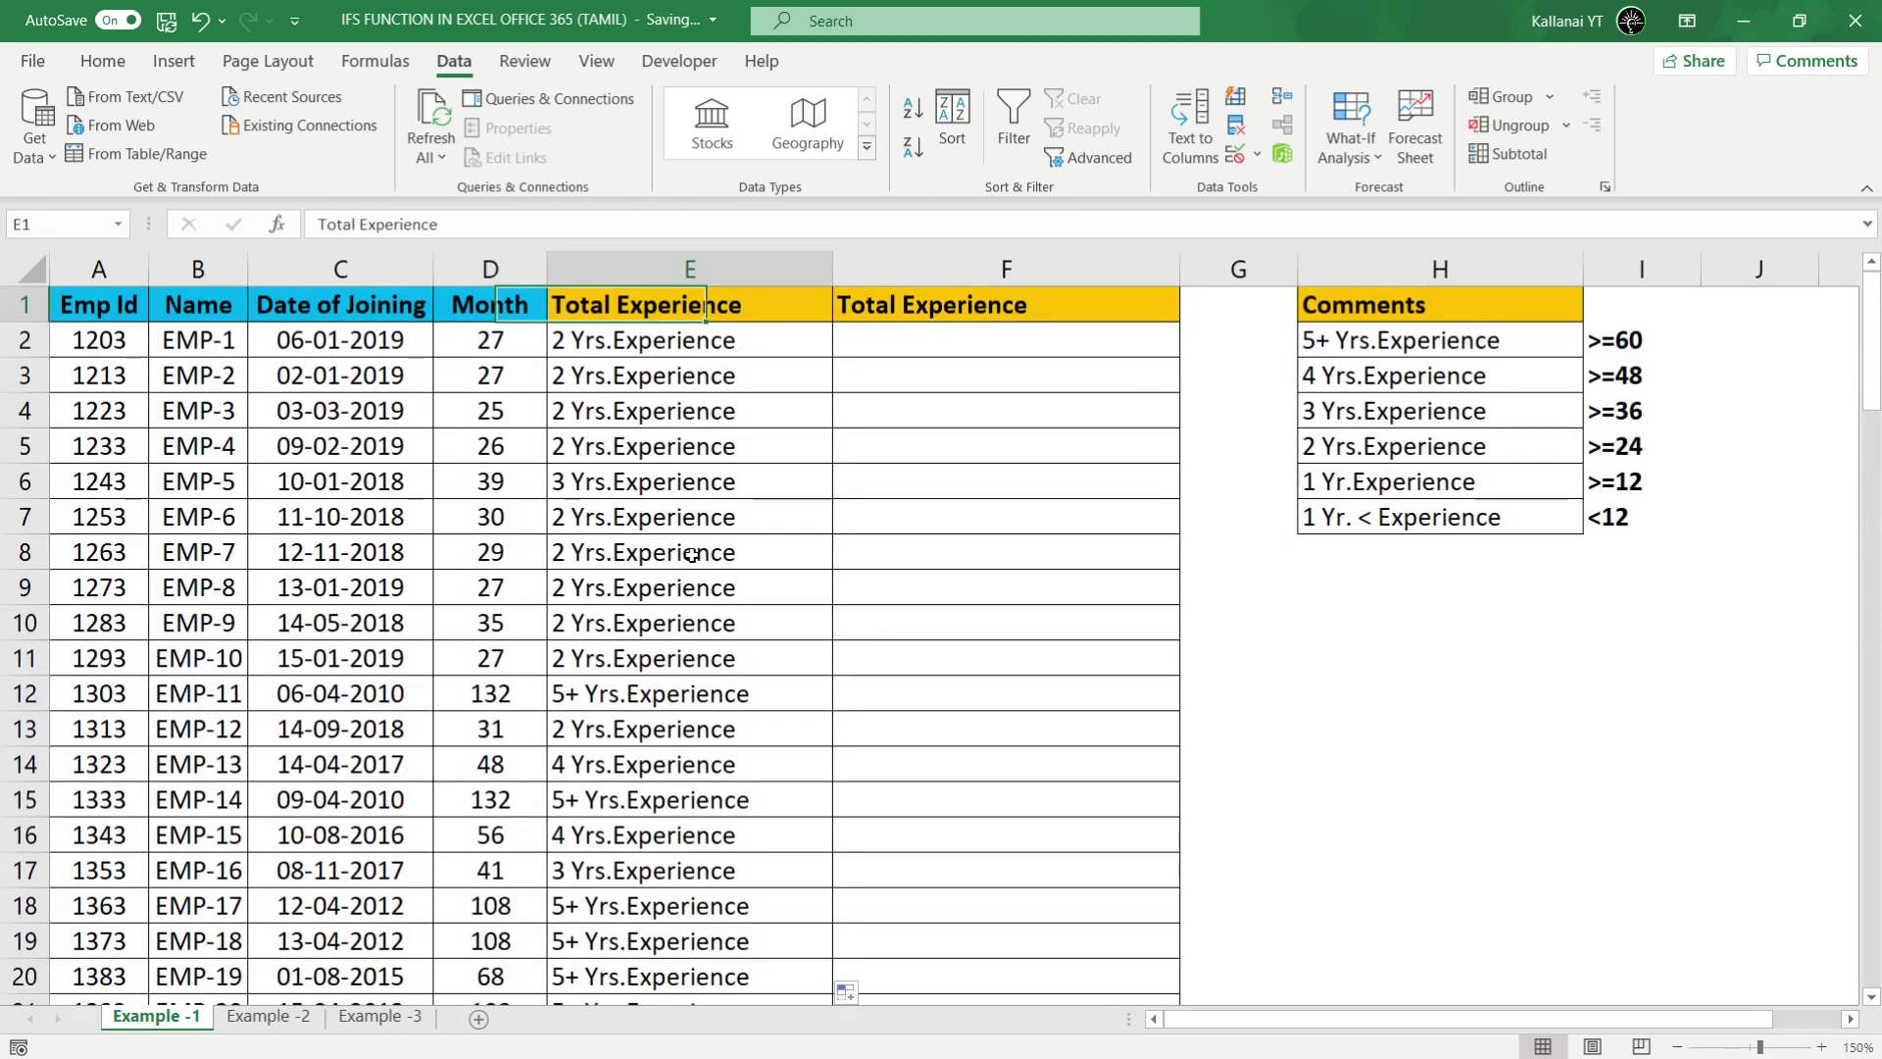
pyautogui.press('alt')
# Step: Turn on header filters and show only 1 Yr. < Experience rows
pyautogui.press('t')
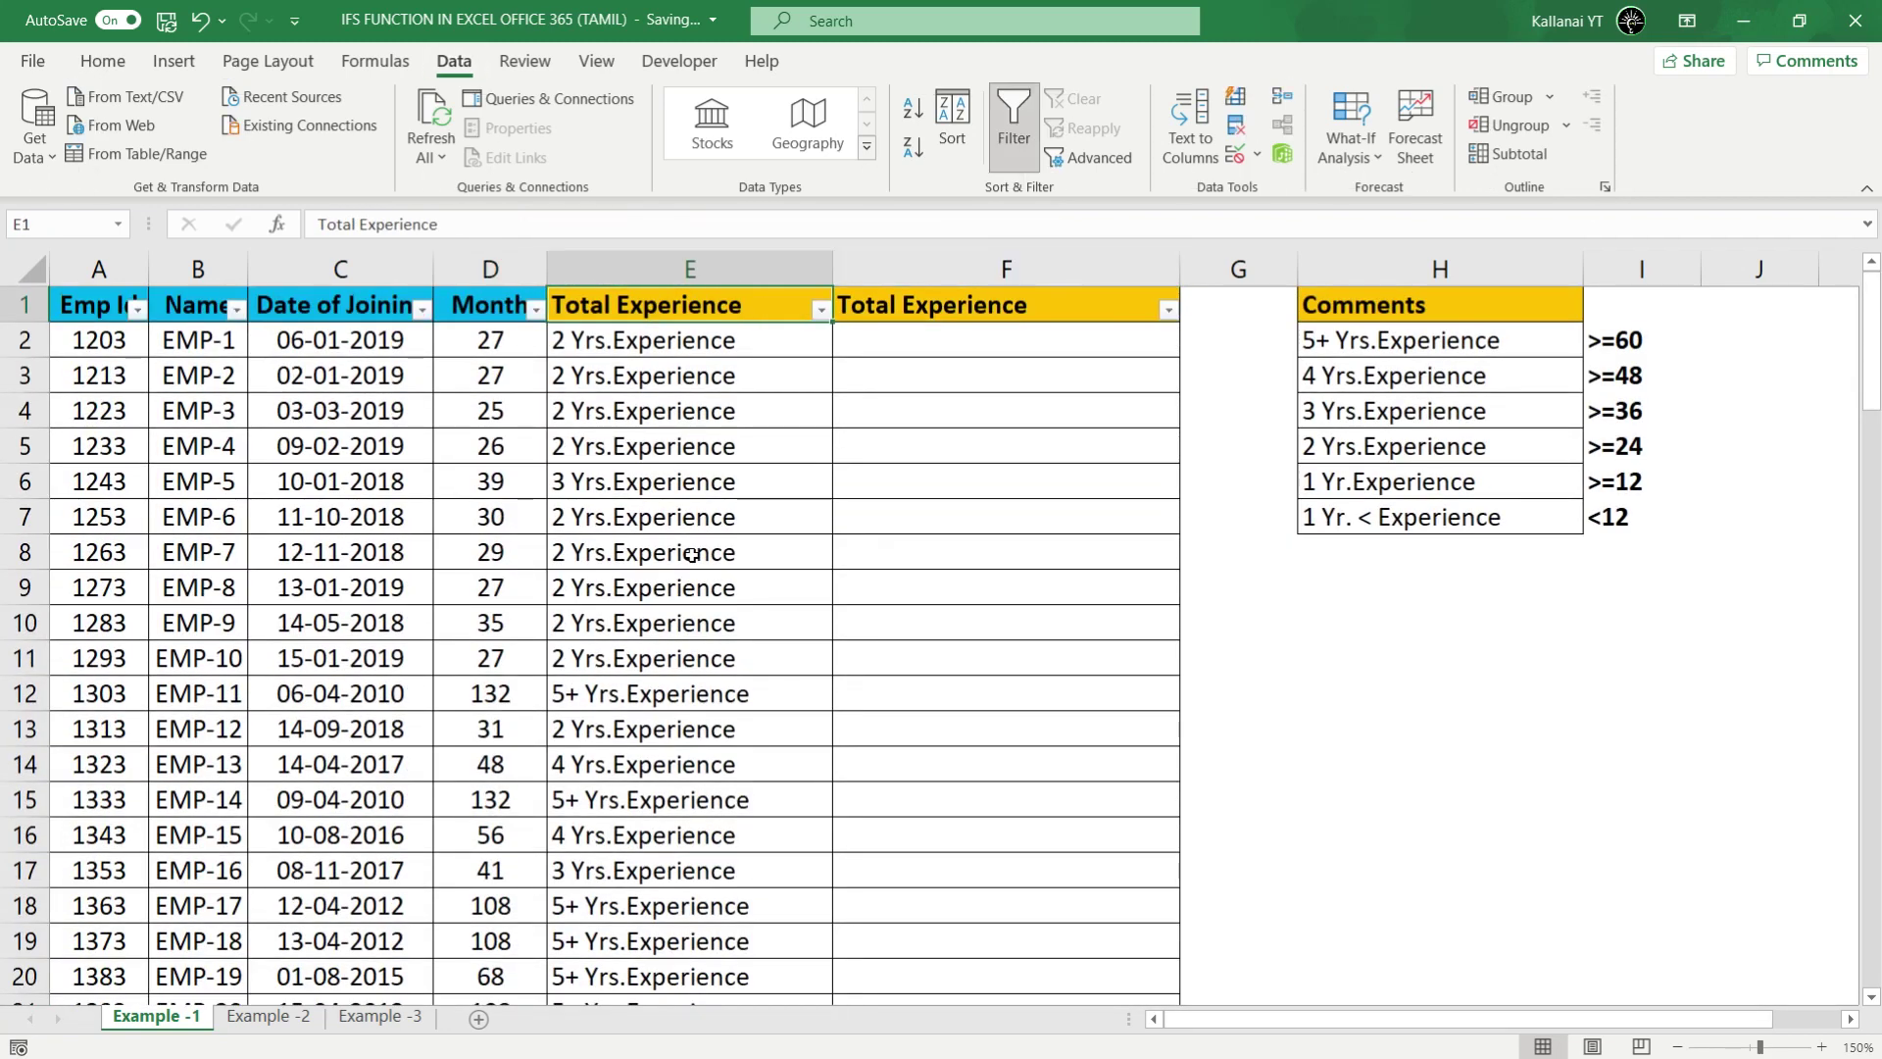
pyautogui.hotkey('alt', 'Down')
pyautogui.press('Tab')
pyautogui.press('space')
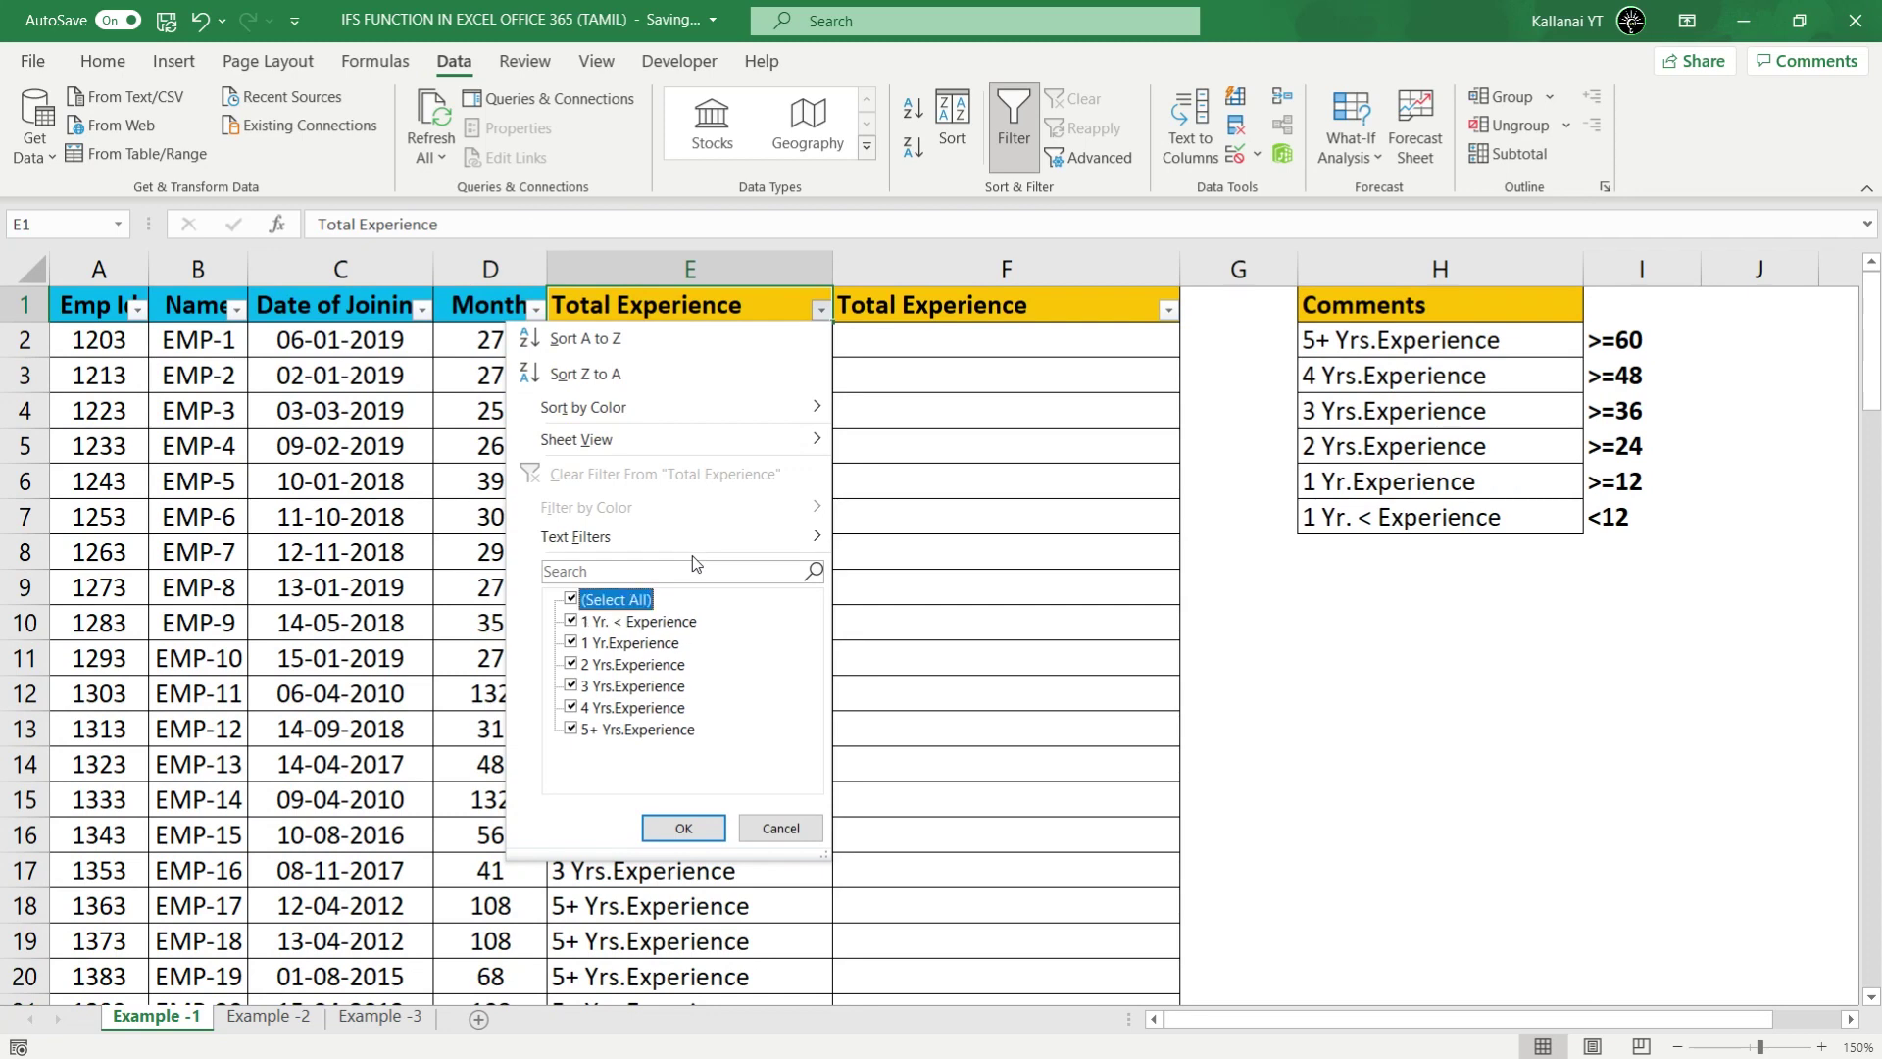
pyautogui.press('Down')
pyautogui.press('space')
pyautogui.press('Return')
# Step: Check the Month values, then filter Total Experience to 1 Yr.Experience
pyautogui.press('Left')
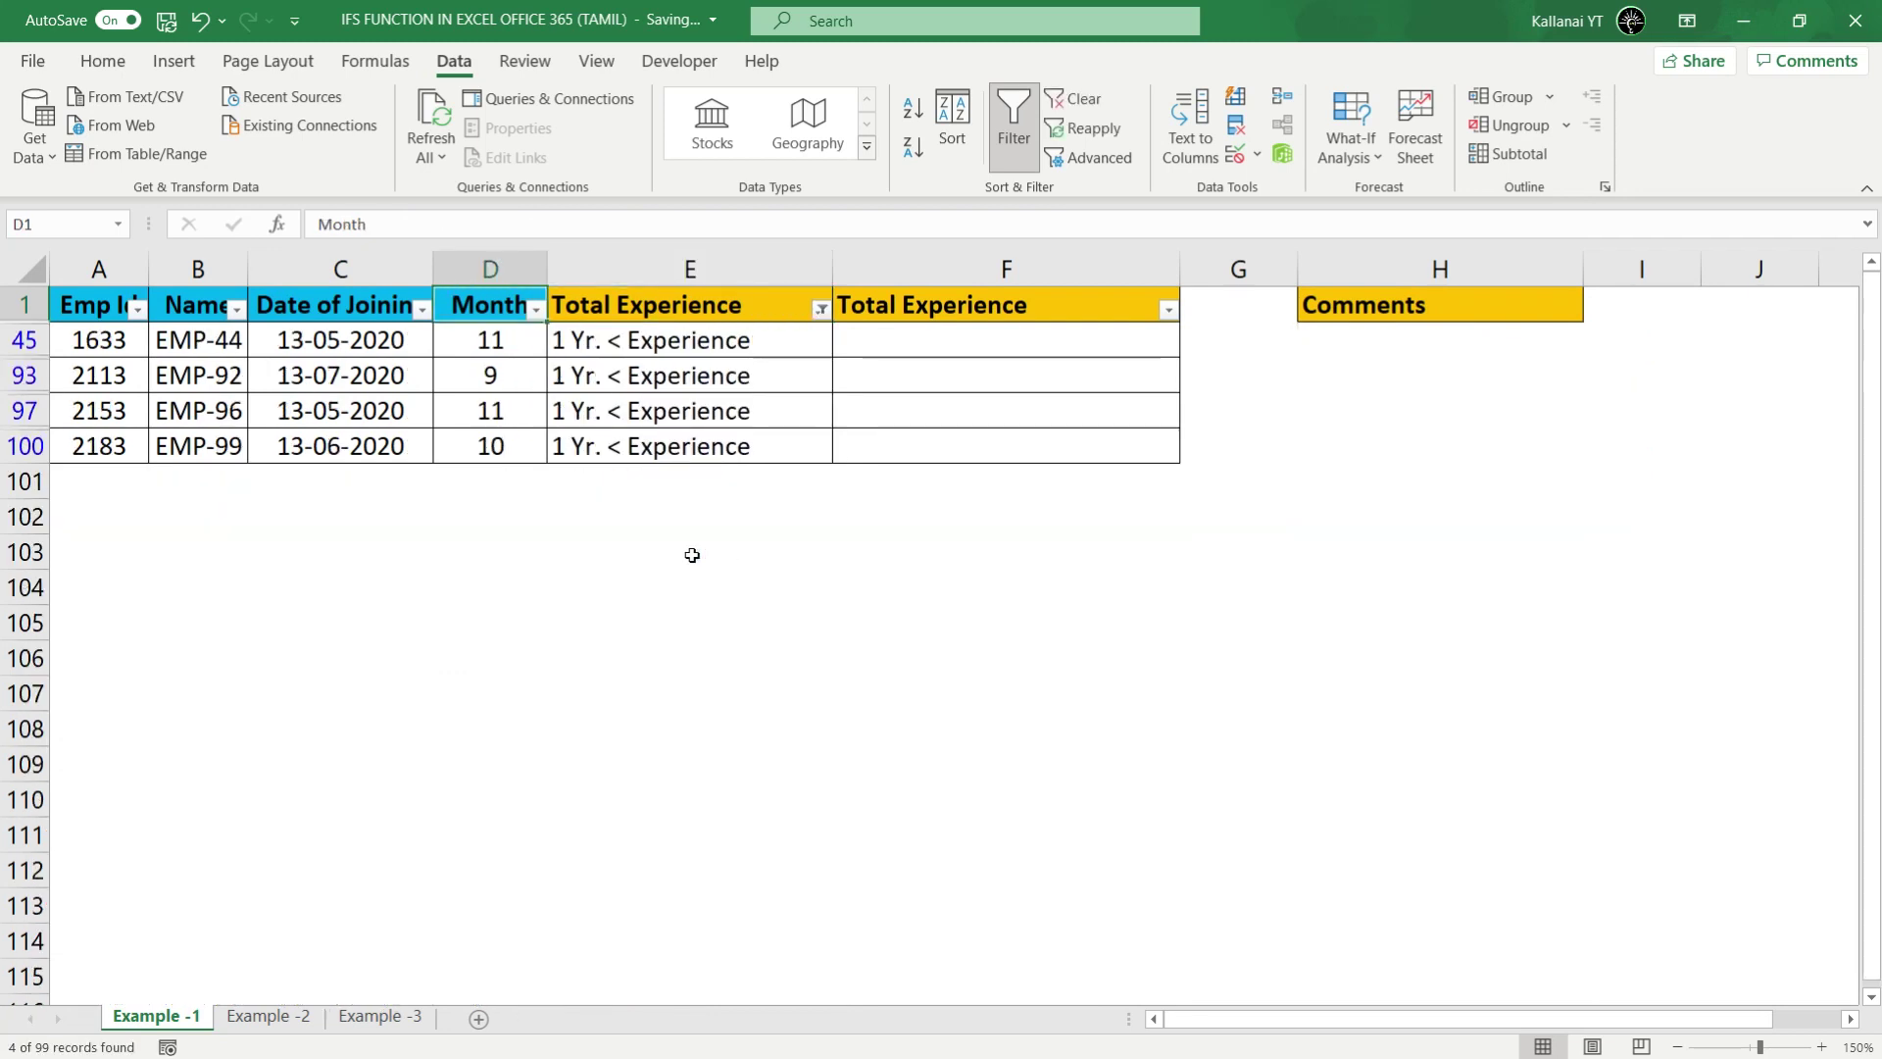
pyautogui.press('Down')
pyautogui.hotkey('ctrl', 'shift', 'Down')
pyautogui.press('Up')
pyautogui.press('Right')
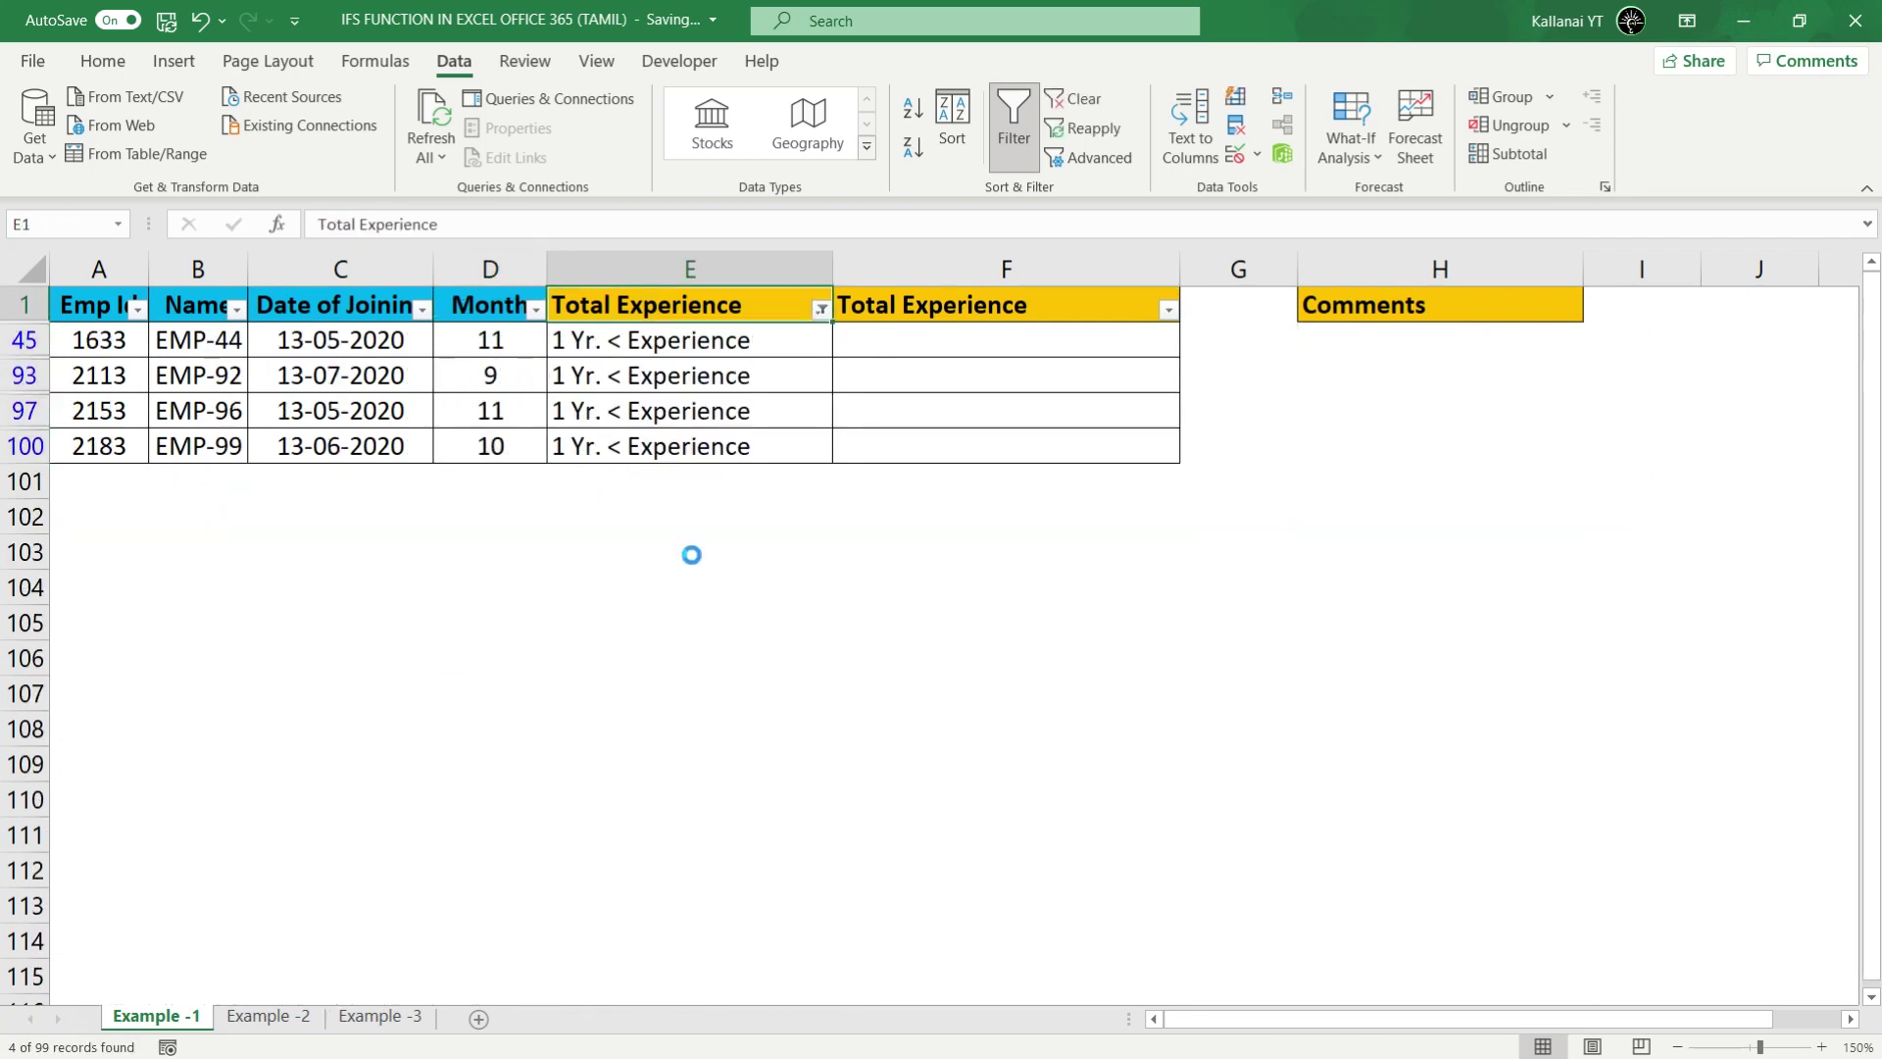
pyautogui.hotkey('alt', 'Down')
pyautogui.press('Tab')
pyautogui.press('space')
pyautogui.press('Down')
pyautogui.press('Down')
pyautogui.press('space')
pyautogui.press('Return')
pyautogui.press('Left')
# Step: Browse the Month filter, then filter Total Experience to 2 Yrs.Experience only
pyautogui.press('Down')
pyautogui.press('Up')
pyautogui.hotkey('alt', 'Down')
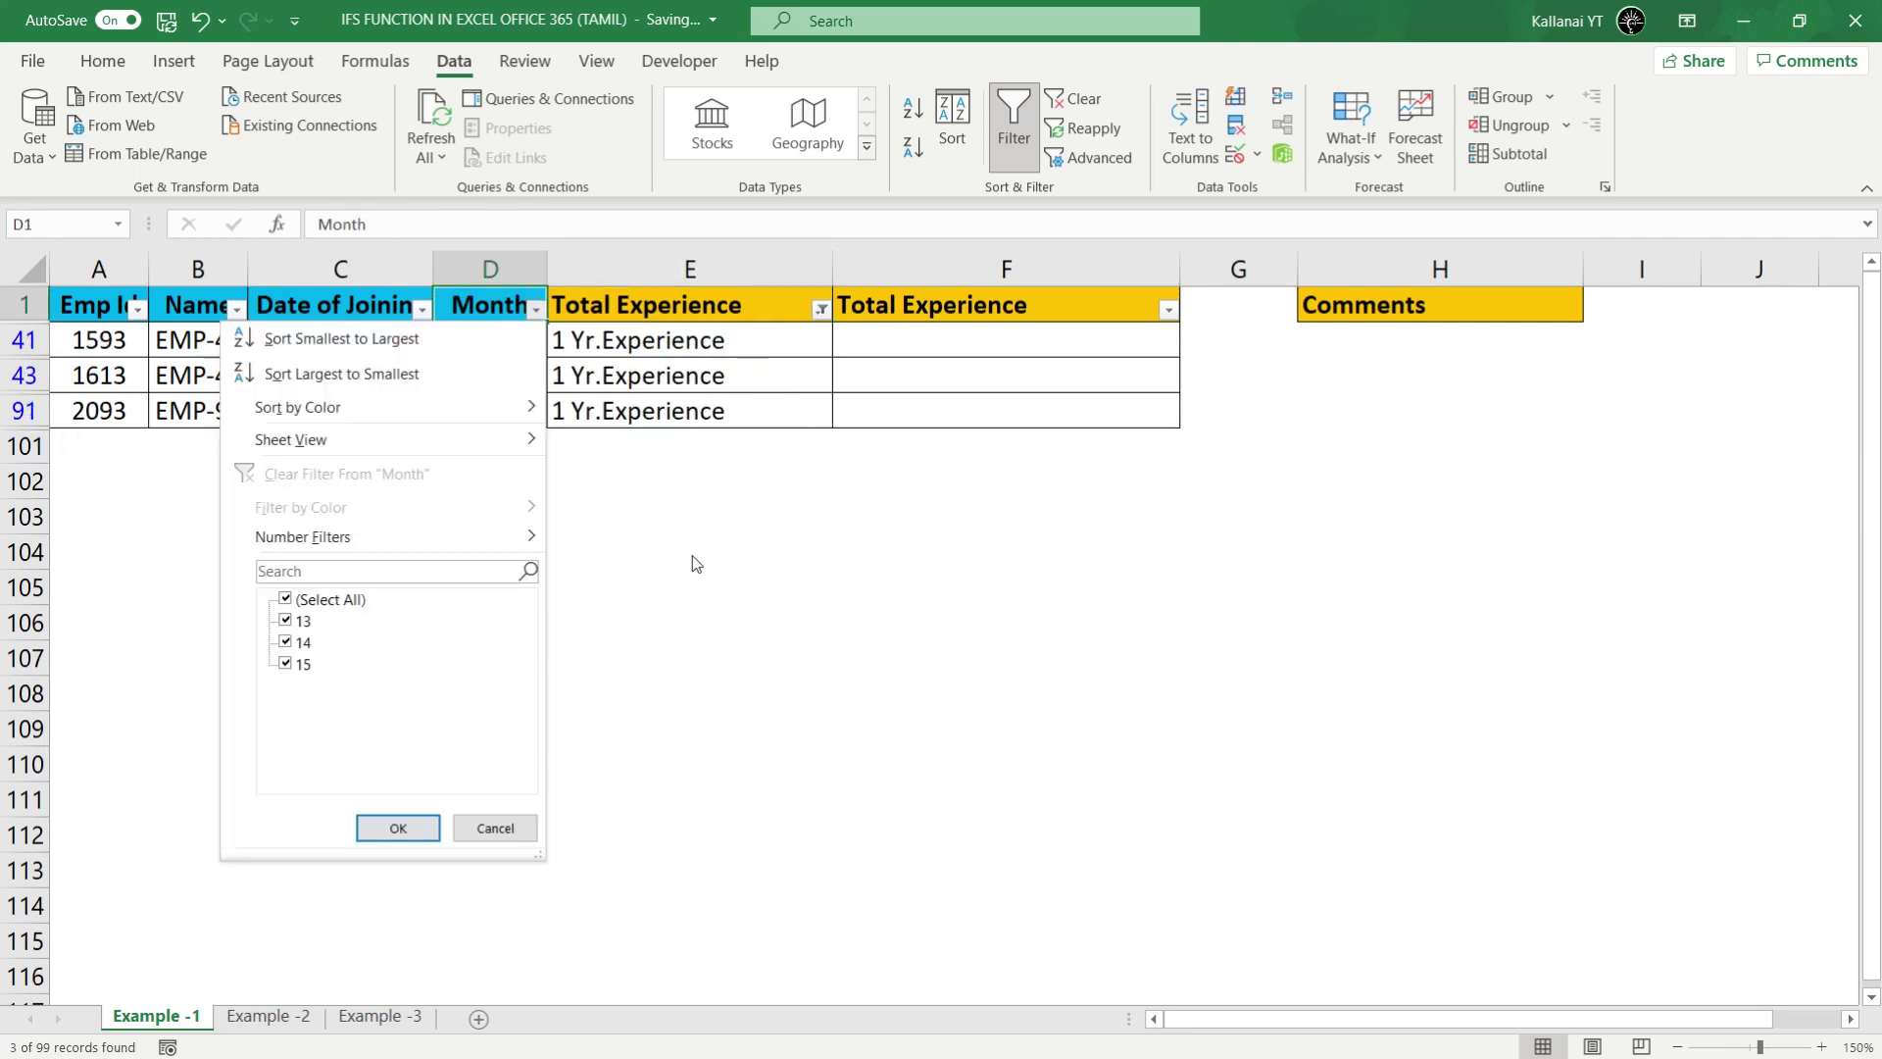
pyautogui.press('Down')
pyautogui.press('Down')
pyautogui.press('Escape')
pyautogui.press('Right')
pyautogui.hotkey('alt', 'Down')
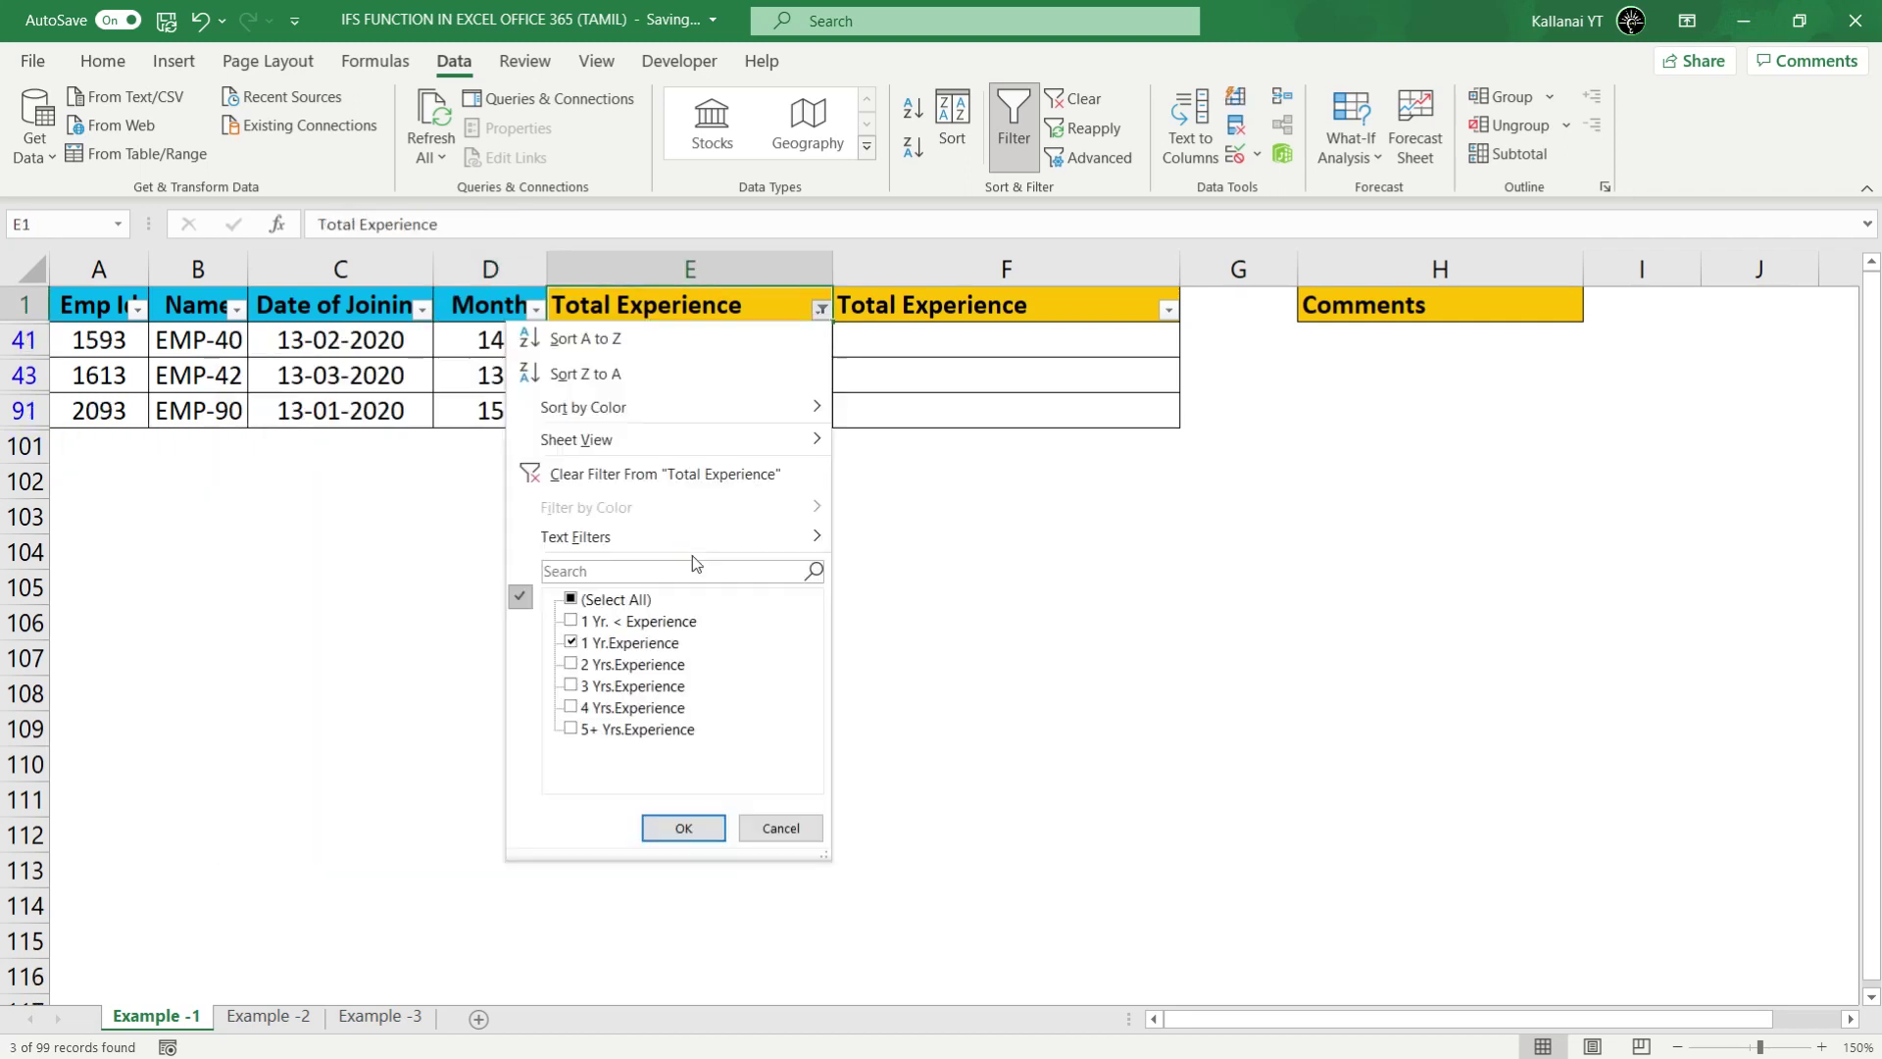
pyautogui.press('Down')
pyautogui.press('Down')
pyautogui.press('Down')
pyautogui.press('Tab')
pyautogui.press('Down')
pyautogui.press('Down')
pyautogui.press('space')
pyautogui.press('Down')
pyautogui.press('space')
pyautogui.press('Return')
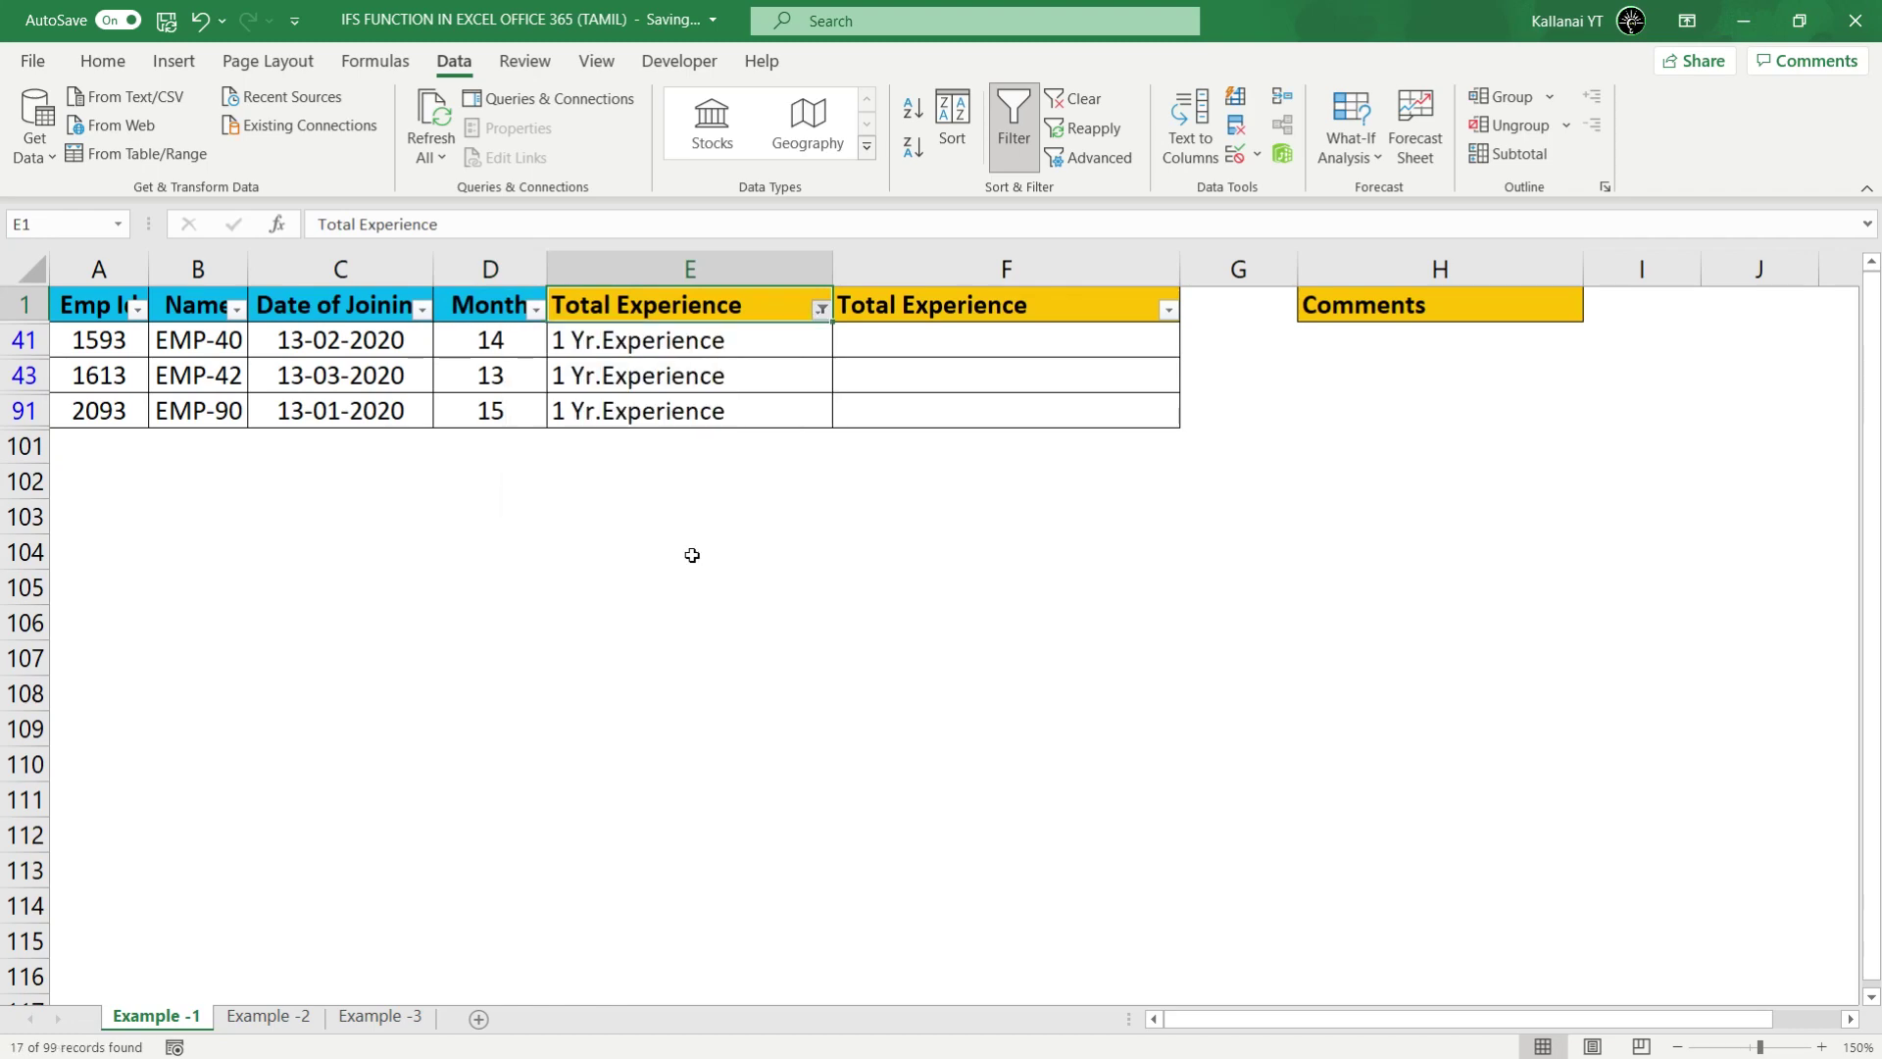
pyautogui.press('Left')
pyautogui.press('Left')
# Step: Switch the Total Experience filter from 2 Yrs.Experience to 3 Yrs.Experience
pyautogui.press('Right')
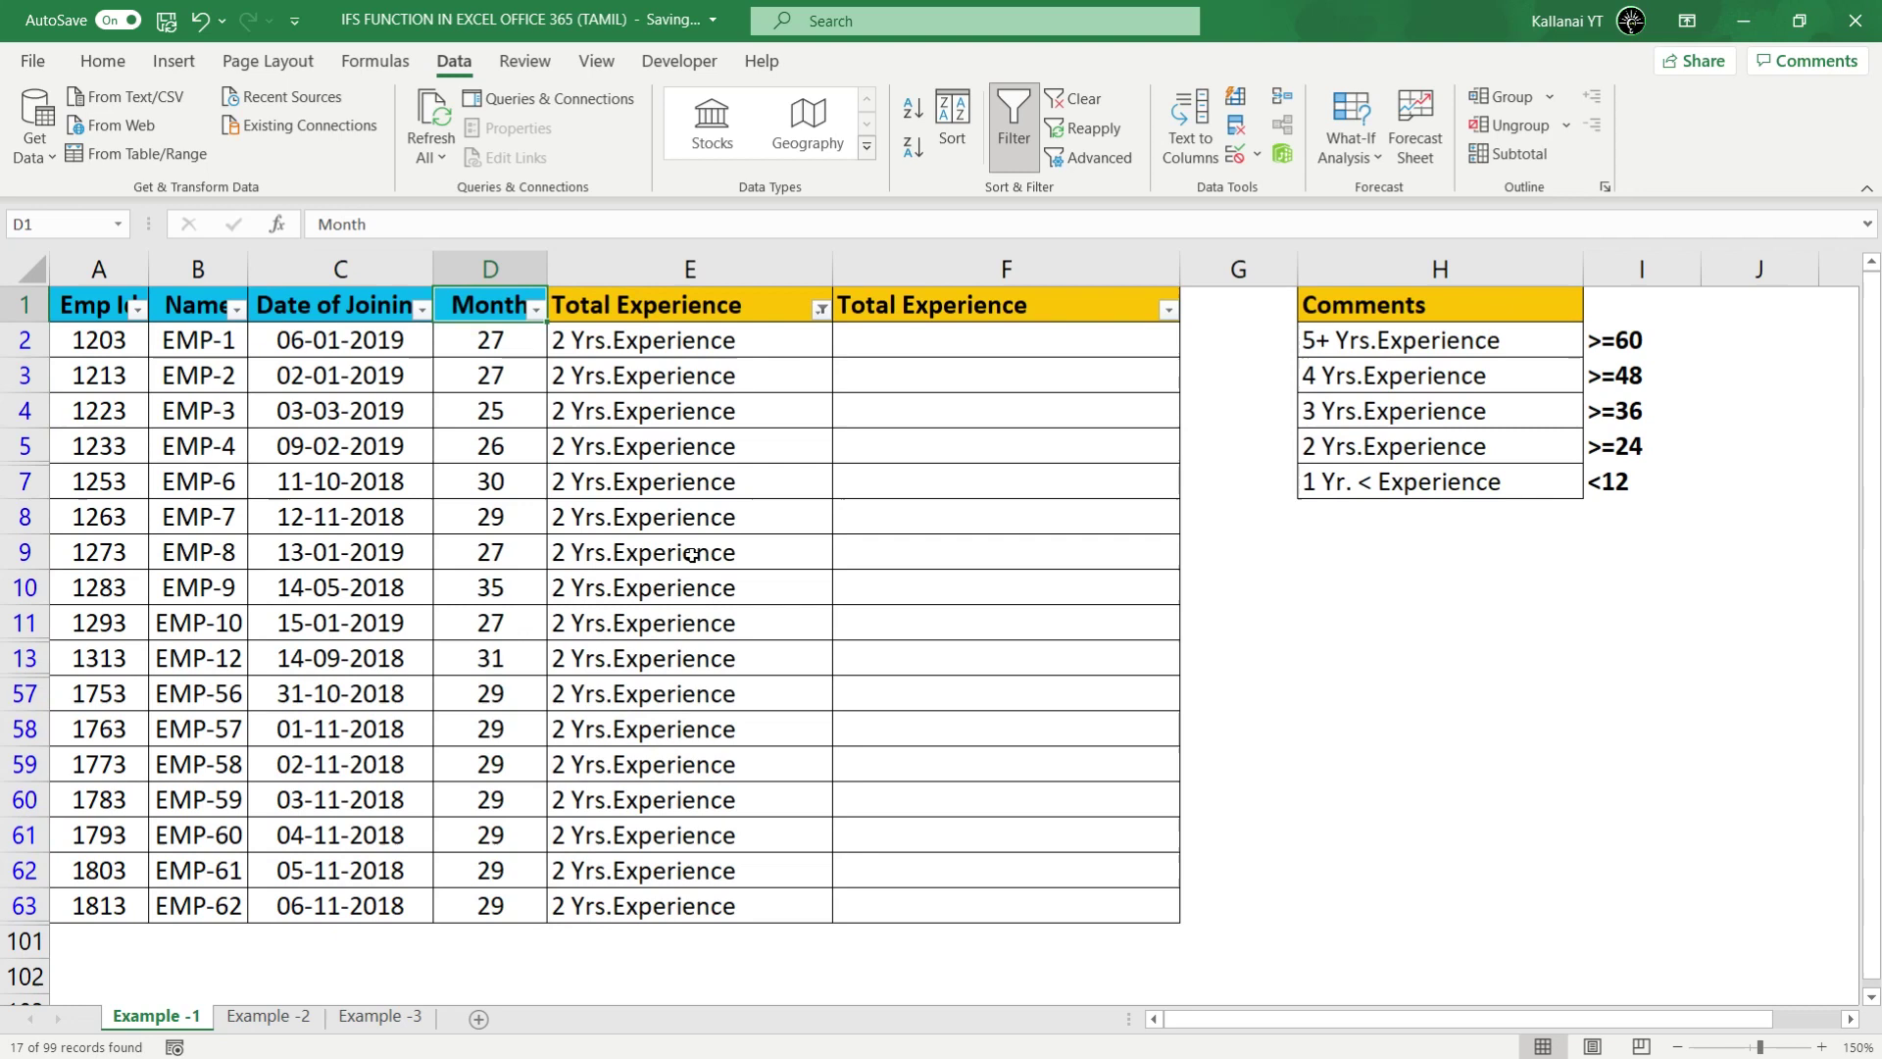
pyautogui.press('Right')
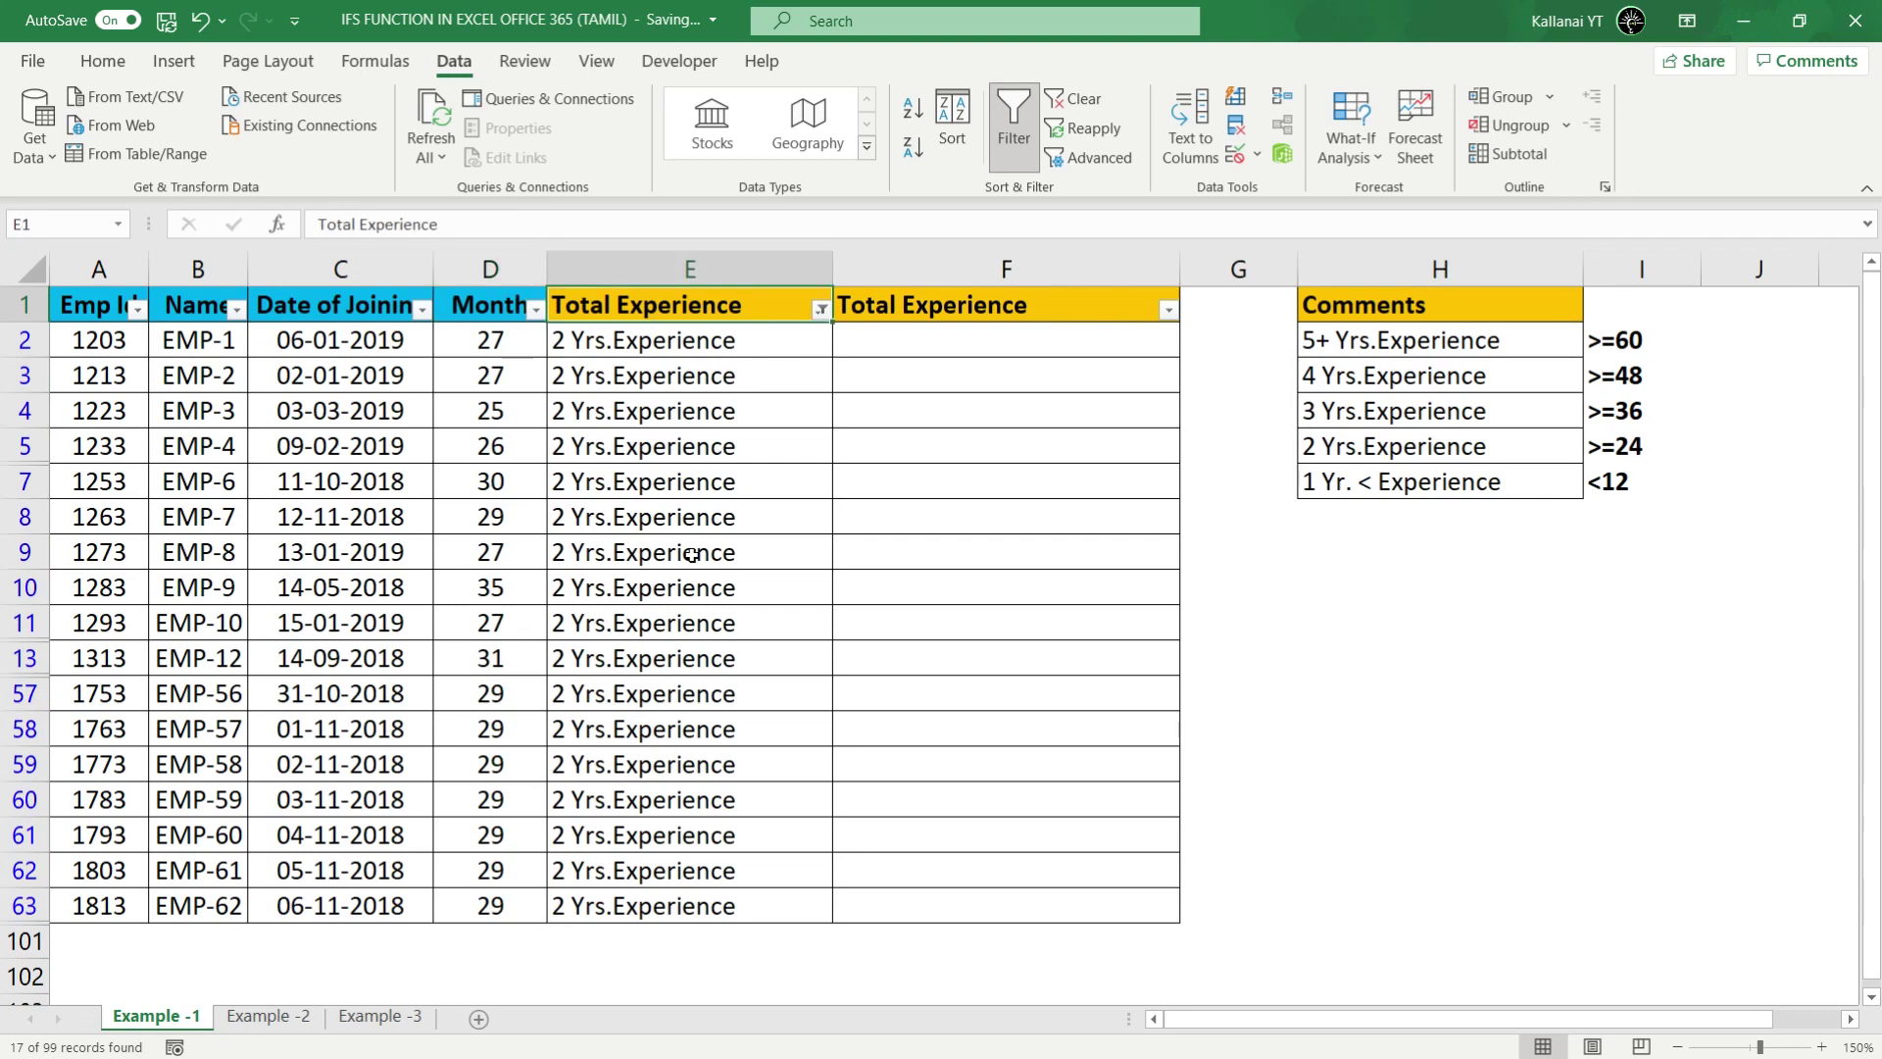
pyautogui.hotkey('alt', 'Down')
pyautogui.press('Escape')
pyautogui.hotkey('alt', 'Down')
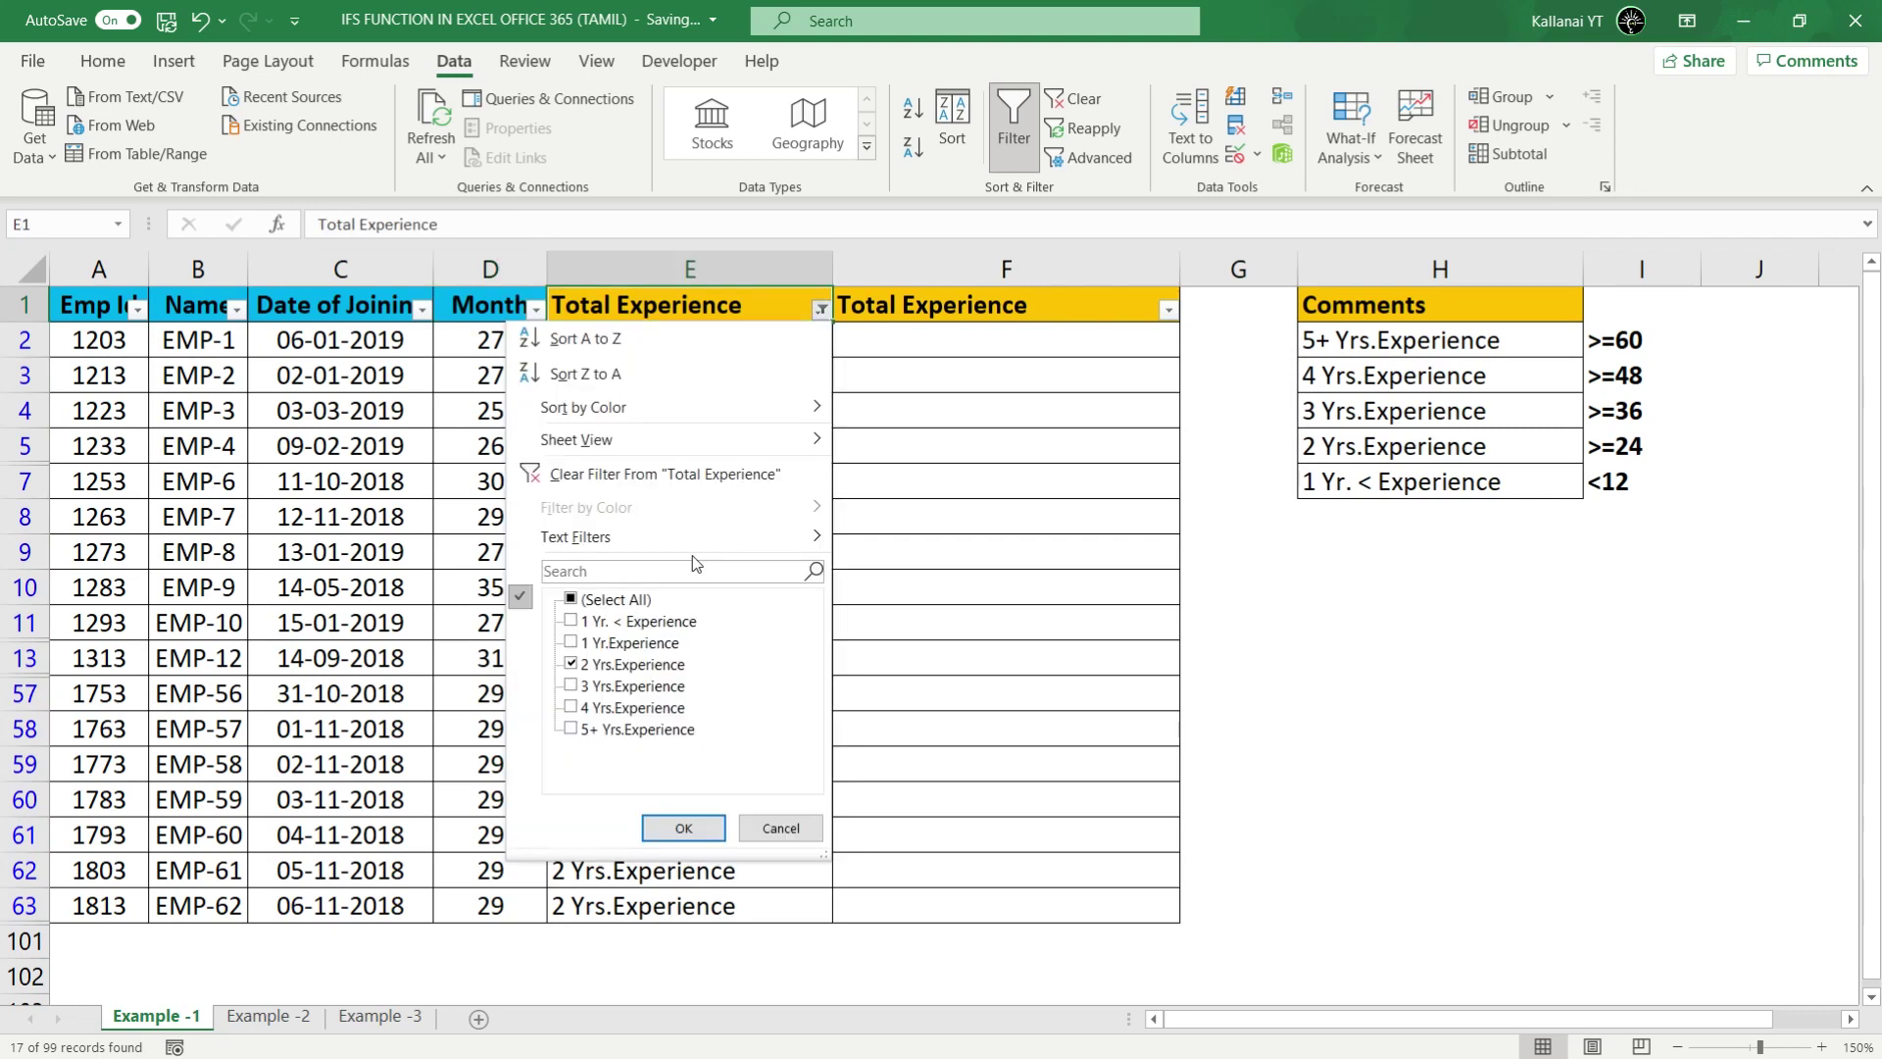
pyautogui.press('Down')
pyautogui.press('Down')
pyautogui.press('Down')
pyautogui.press('Tab')
pyautogui.press('space')
pyautogui.press('Down')
pyautogui.press('space')
pyautogui.press('Return')
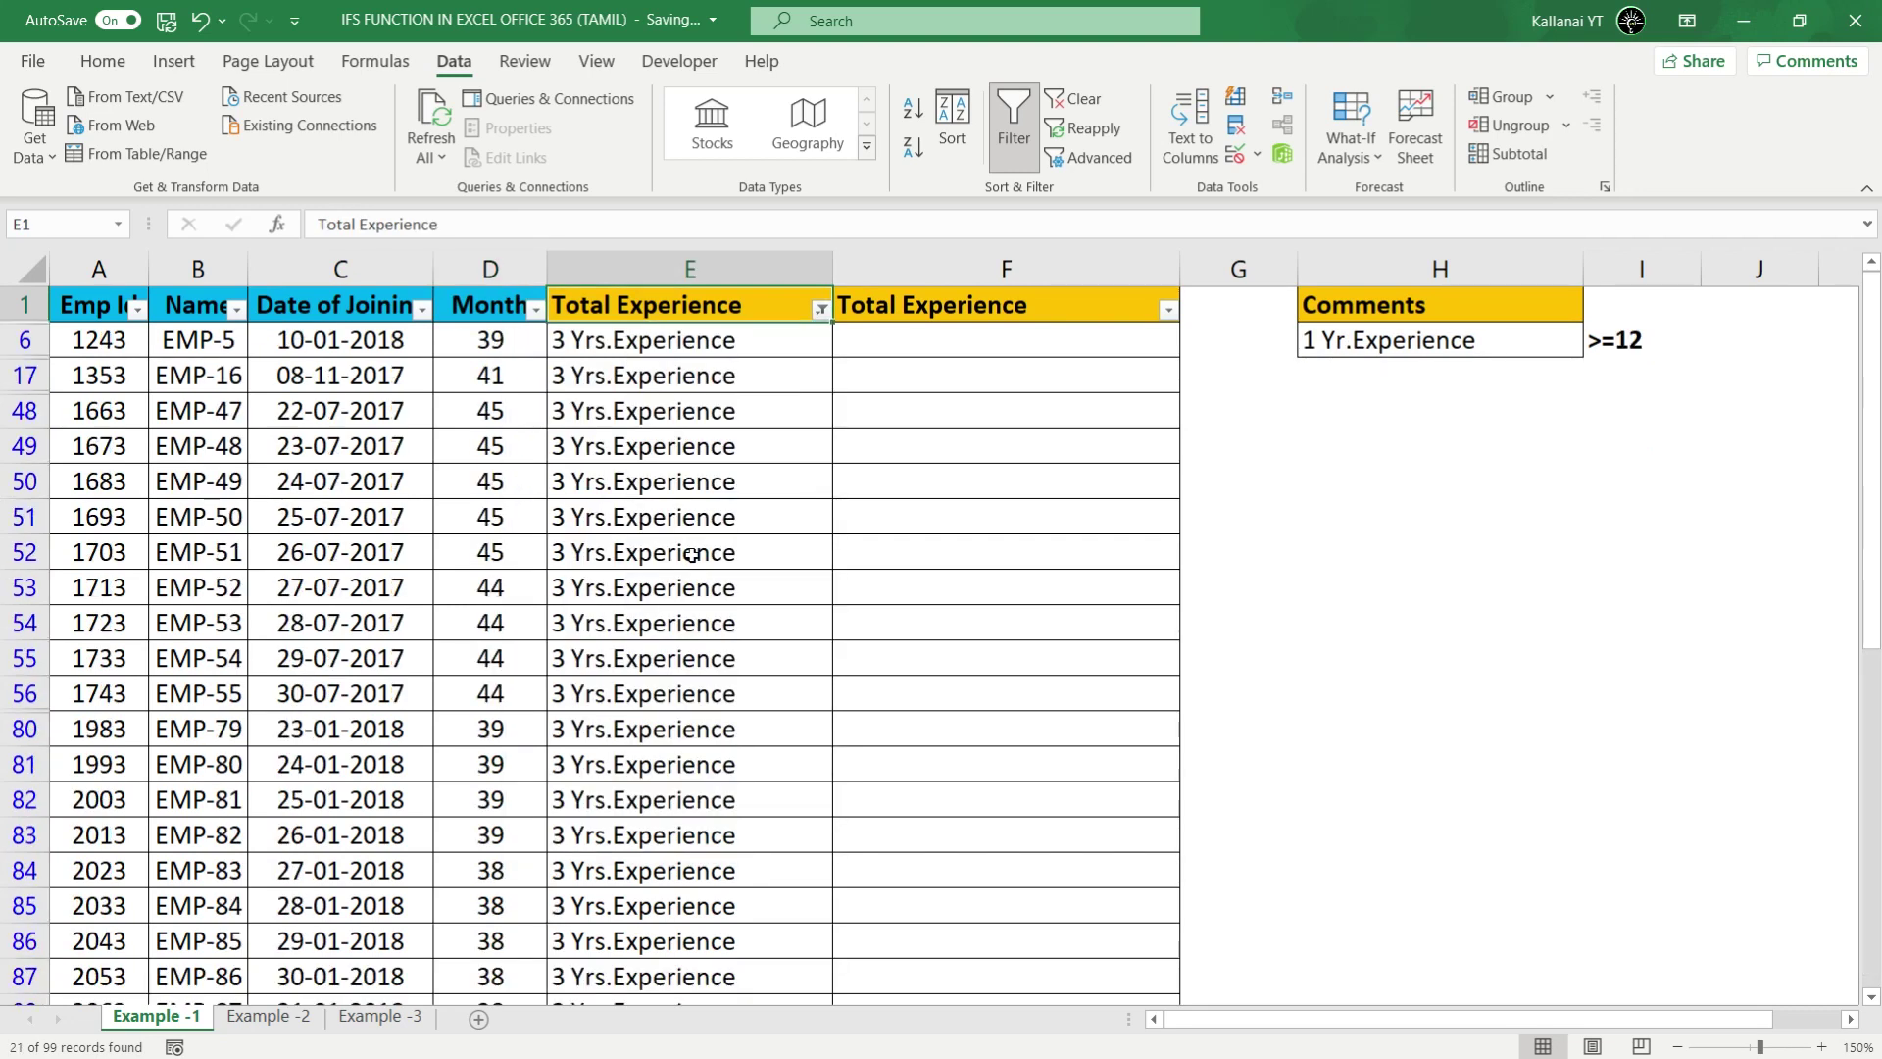
# Step: Look through the Month values, then filter Total Experience to 4 Yrs.Experience
pyautogui.press('Left')
pyautogui.hotkey('alt', 'Down')
pyautogui.press('Tab')
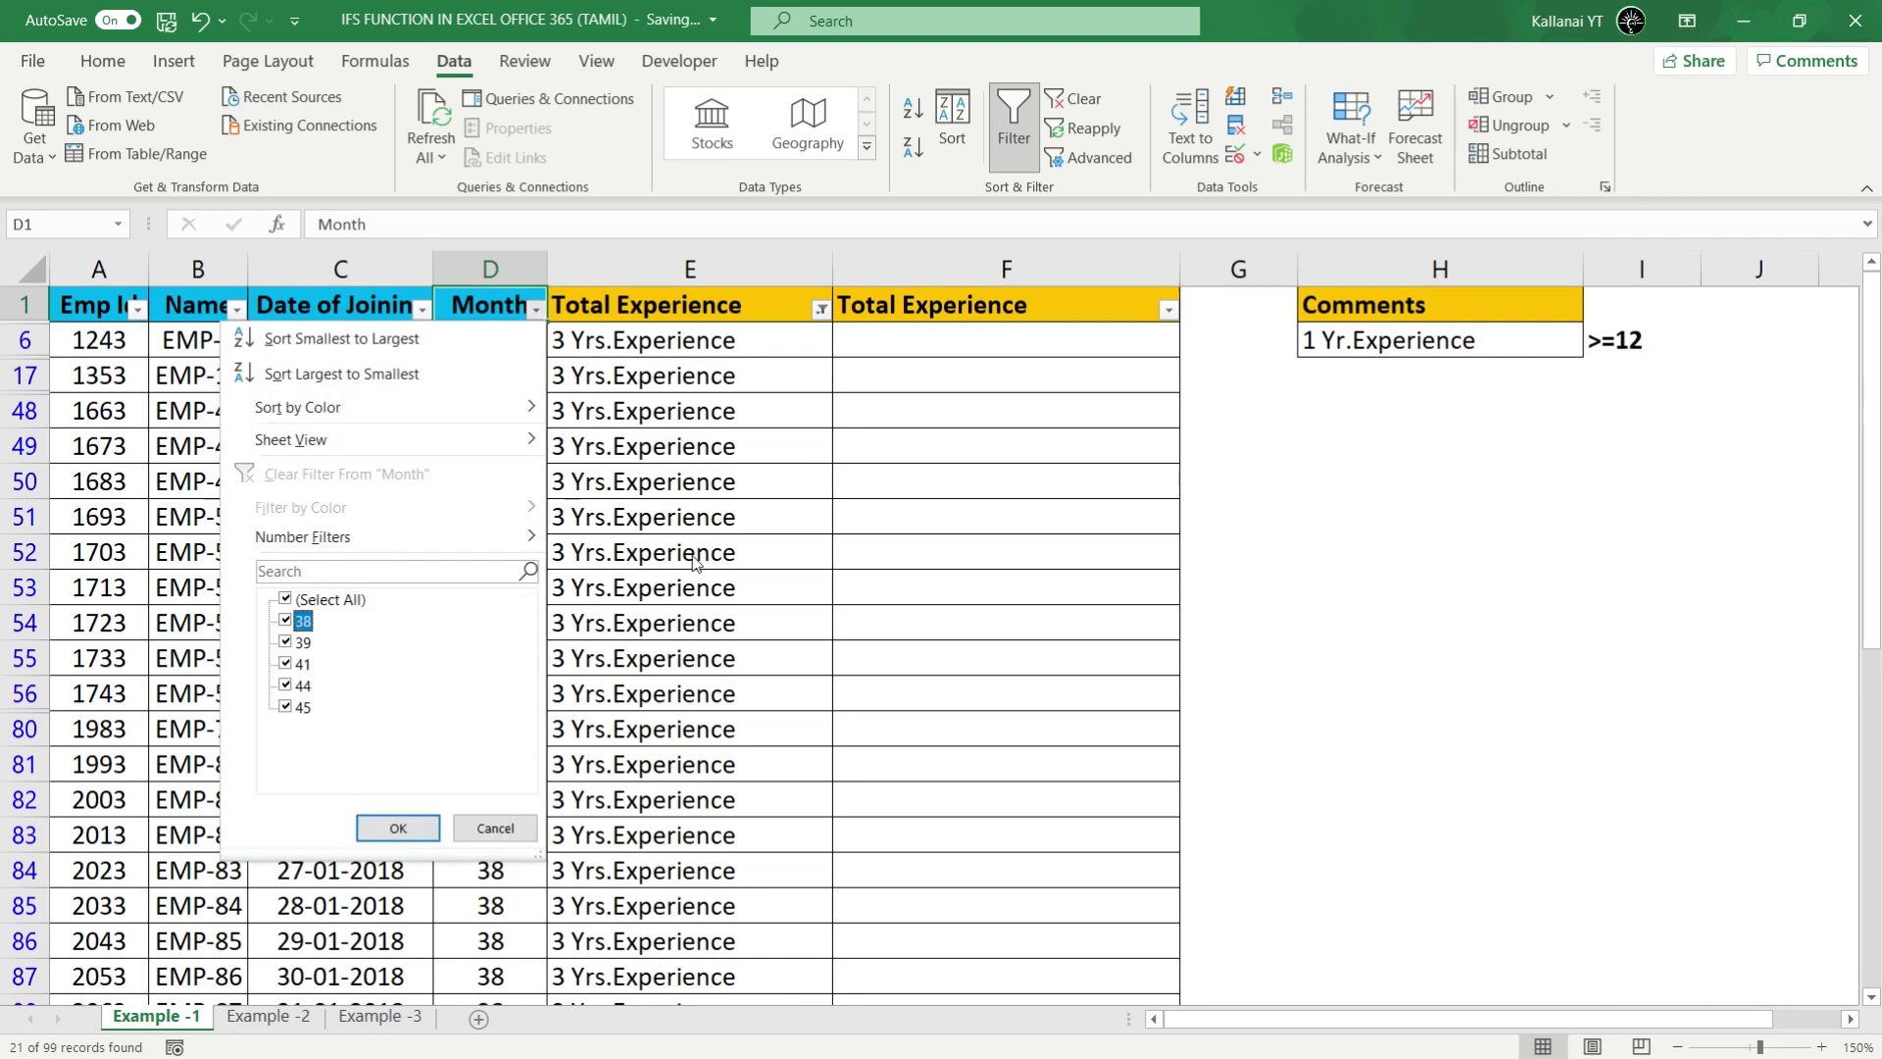
pyautogui.press('Down')
pyautogui.press('Down')
pyautogui.press('Down')
pyautogui.press('Down')
pyautogui.press('Down')
pyautogui.press('Down')
pyautogui.press('Escape')
pyautogui.press('Right')
pyautogui.hotkey('alt', 'Down')
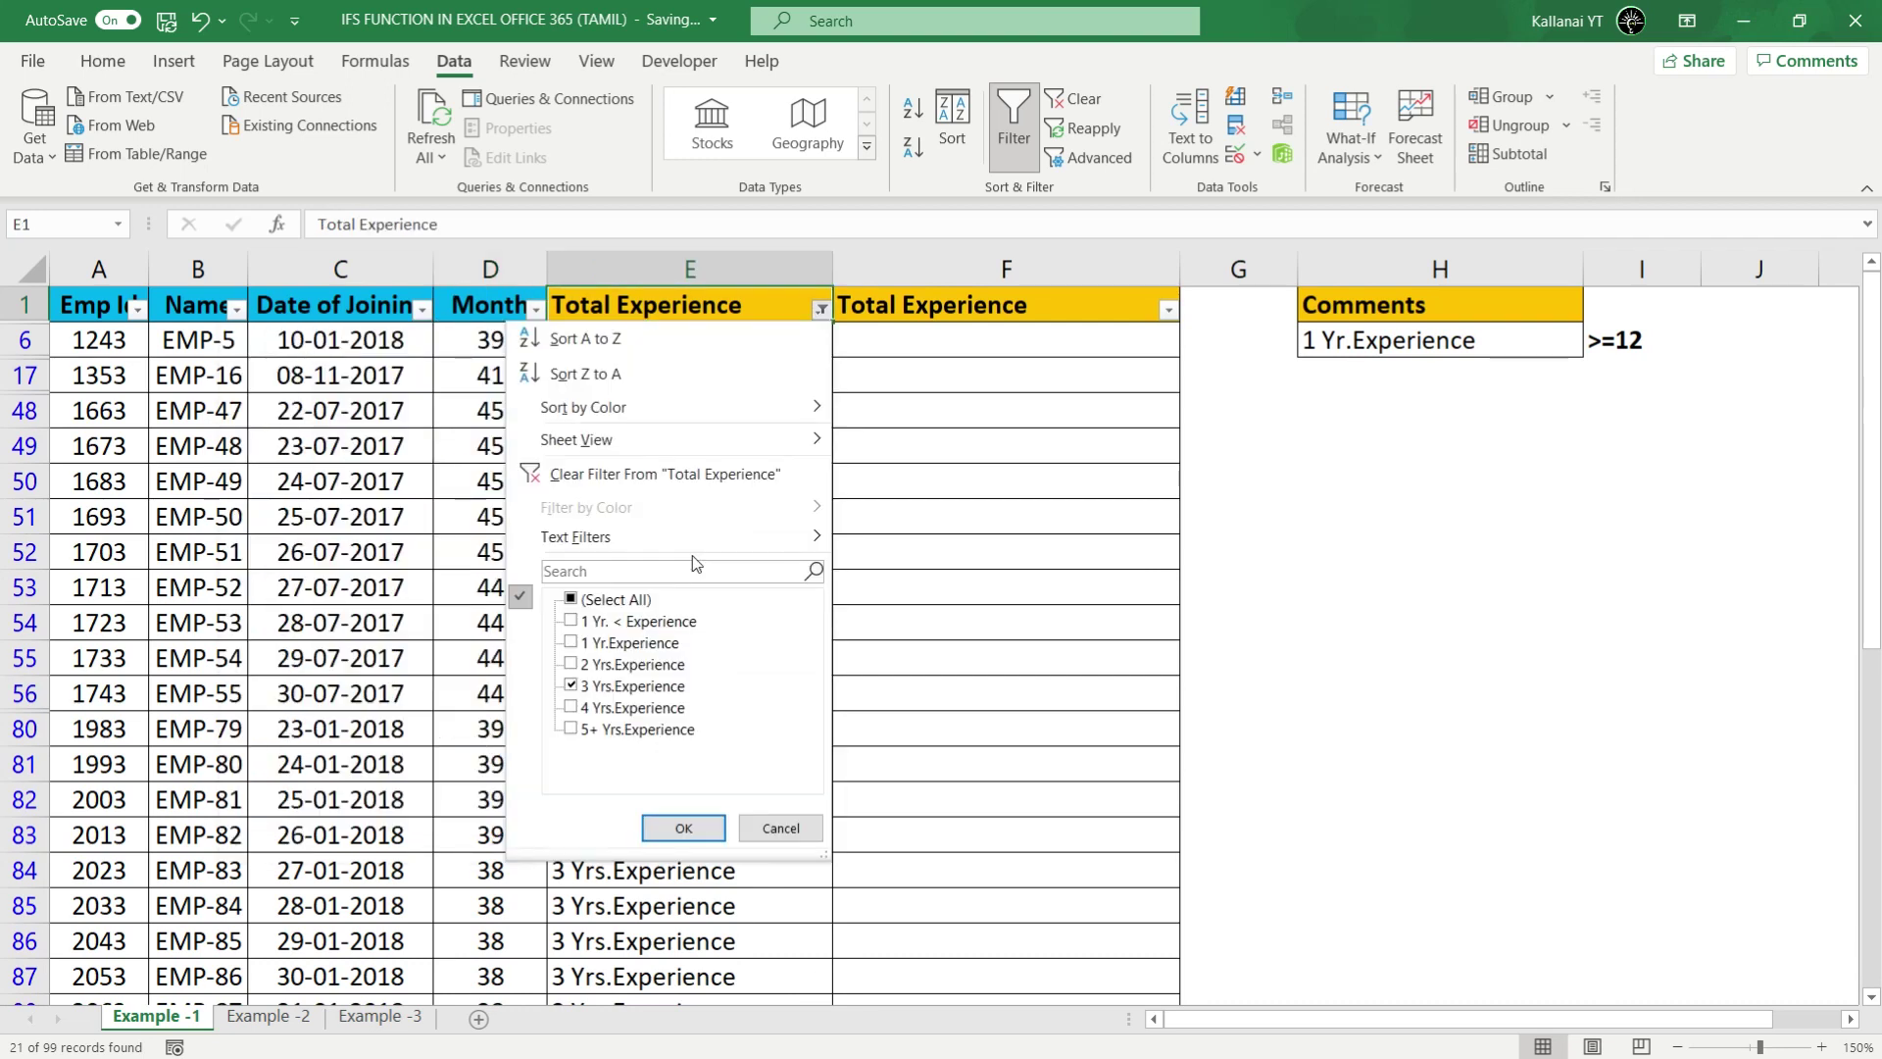
pyautogui.press('Tab')
pyautogui.press('Down')
pyautogui.press('Down')
pyautogui.press('Down')
pyautogui.press('space')
# Step: Review the Month filter values for the 4 Yrs.Experience rows without changing them
pyautogui.press('Down')
pyautogui.press('space')
pyautogui.press('Return')
pyautogui.press('Left')
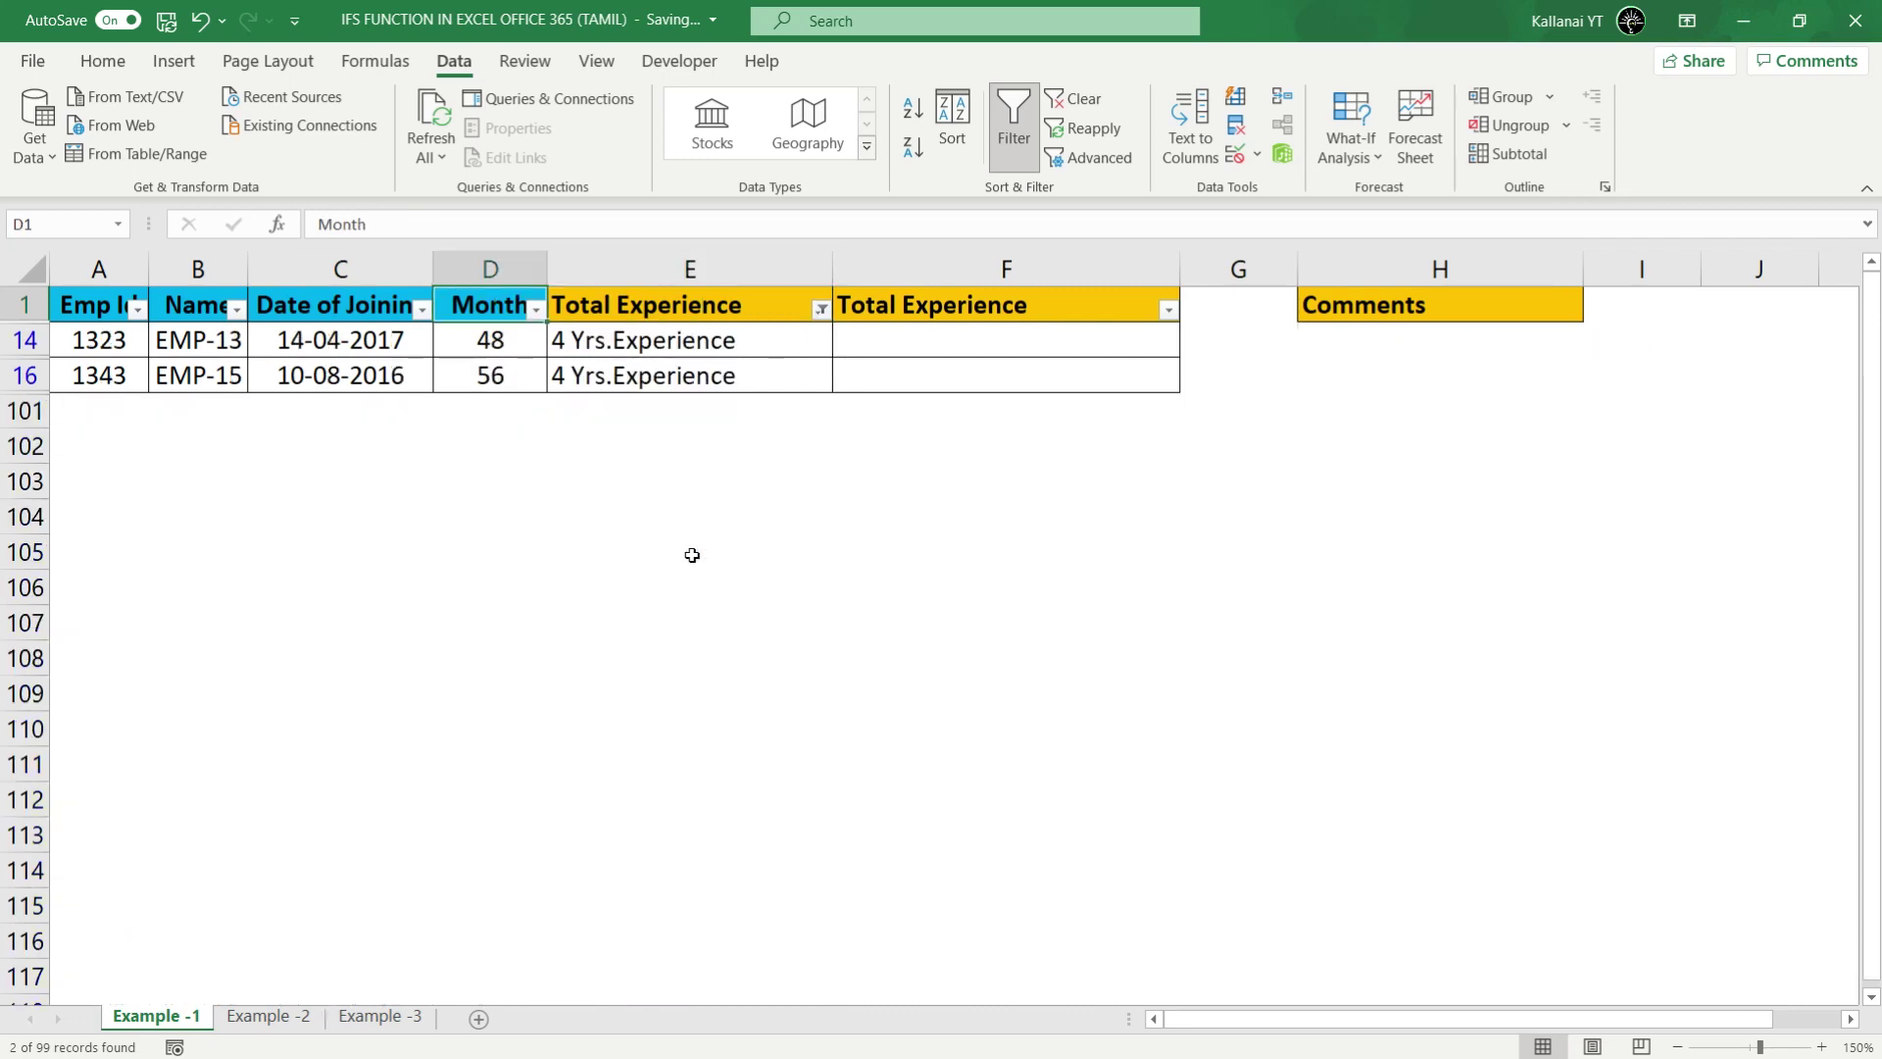
pyautogui.hotkey('alt', 'Down')
pyautogui.press('Down')
pyautogui.press('Escape')
pyautogui.hotkey('alt', 'Down')
pyautogui.press('Down')
pyautogui.press('Tab')
pyautogui.press('Down')
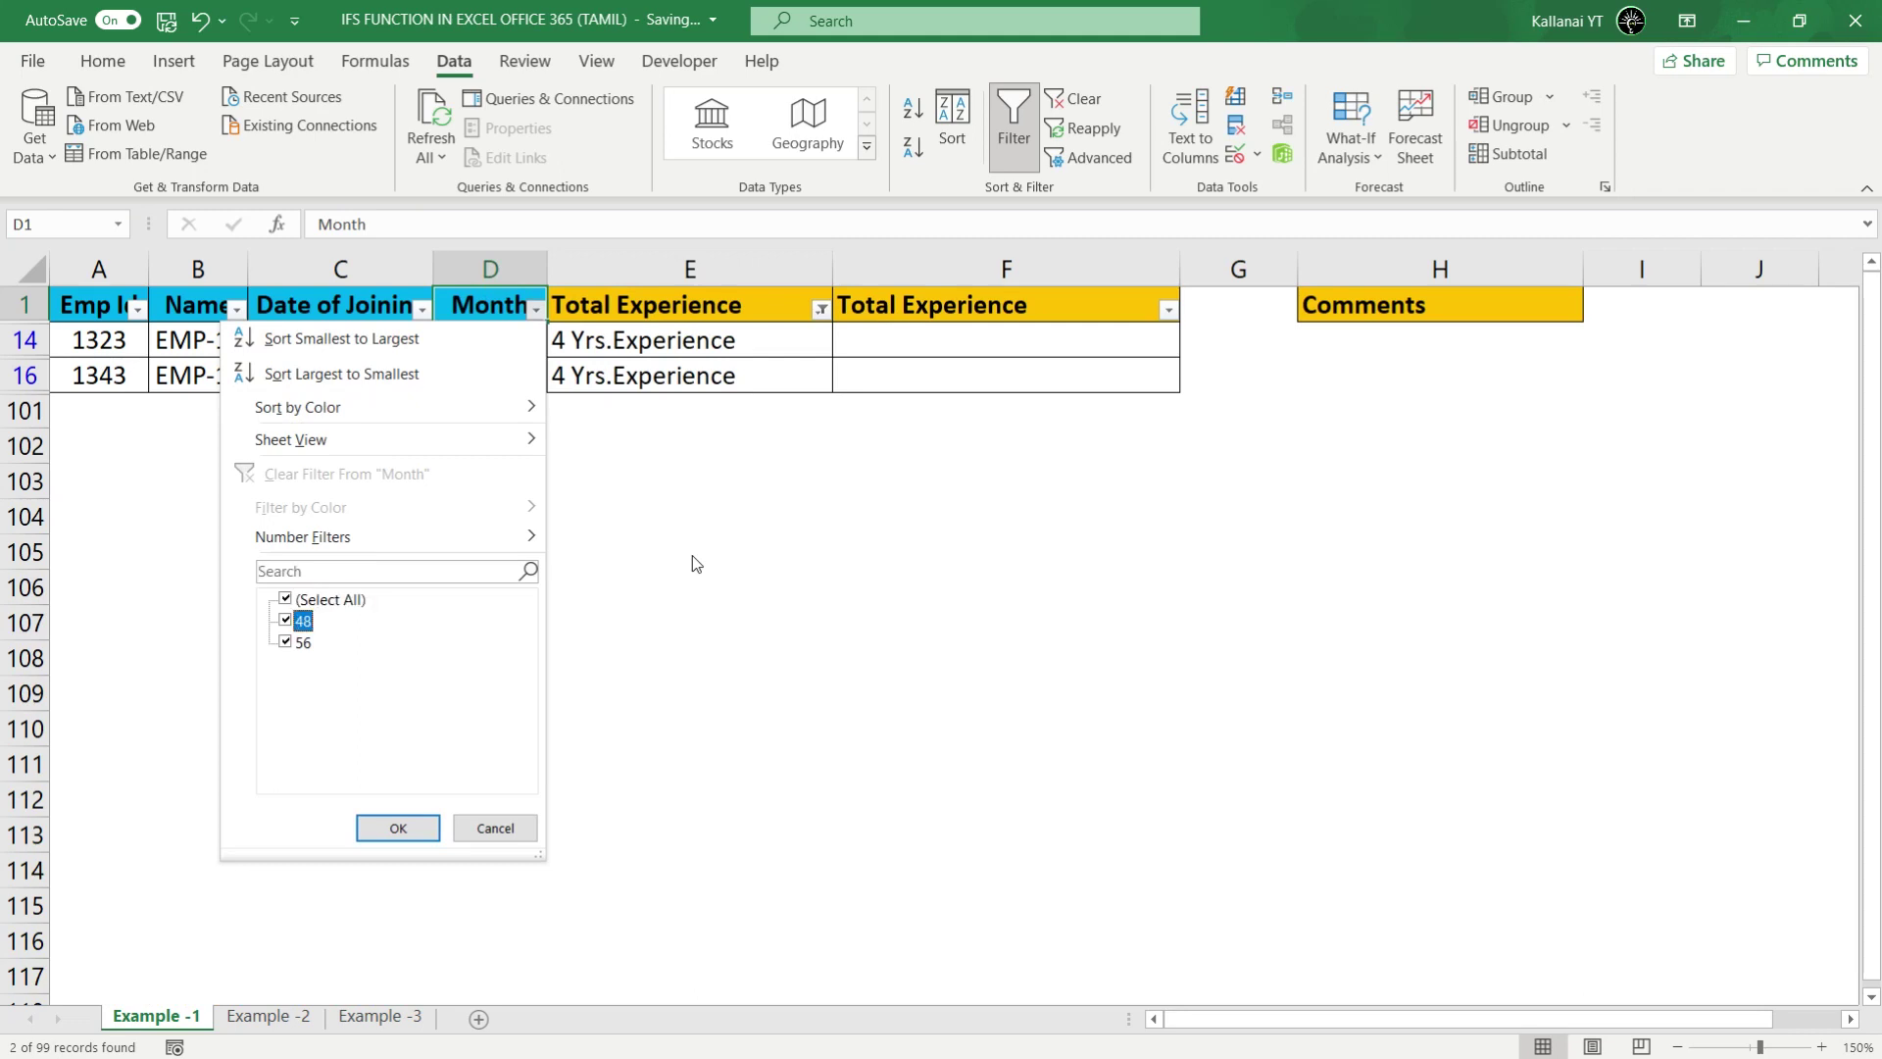
pyautogui.press('Escape')
# Step: Change the Total Experience filter to show only 5+ Yrs.Experience employees
pyautogui.press('Right')
pyautogui.press('Right')
pyautogui.press('Left')
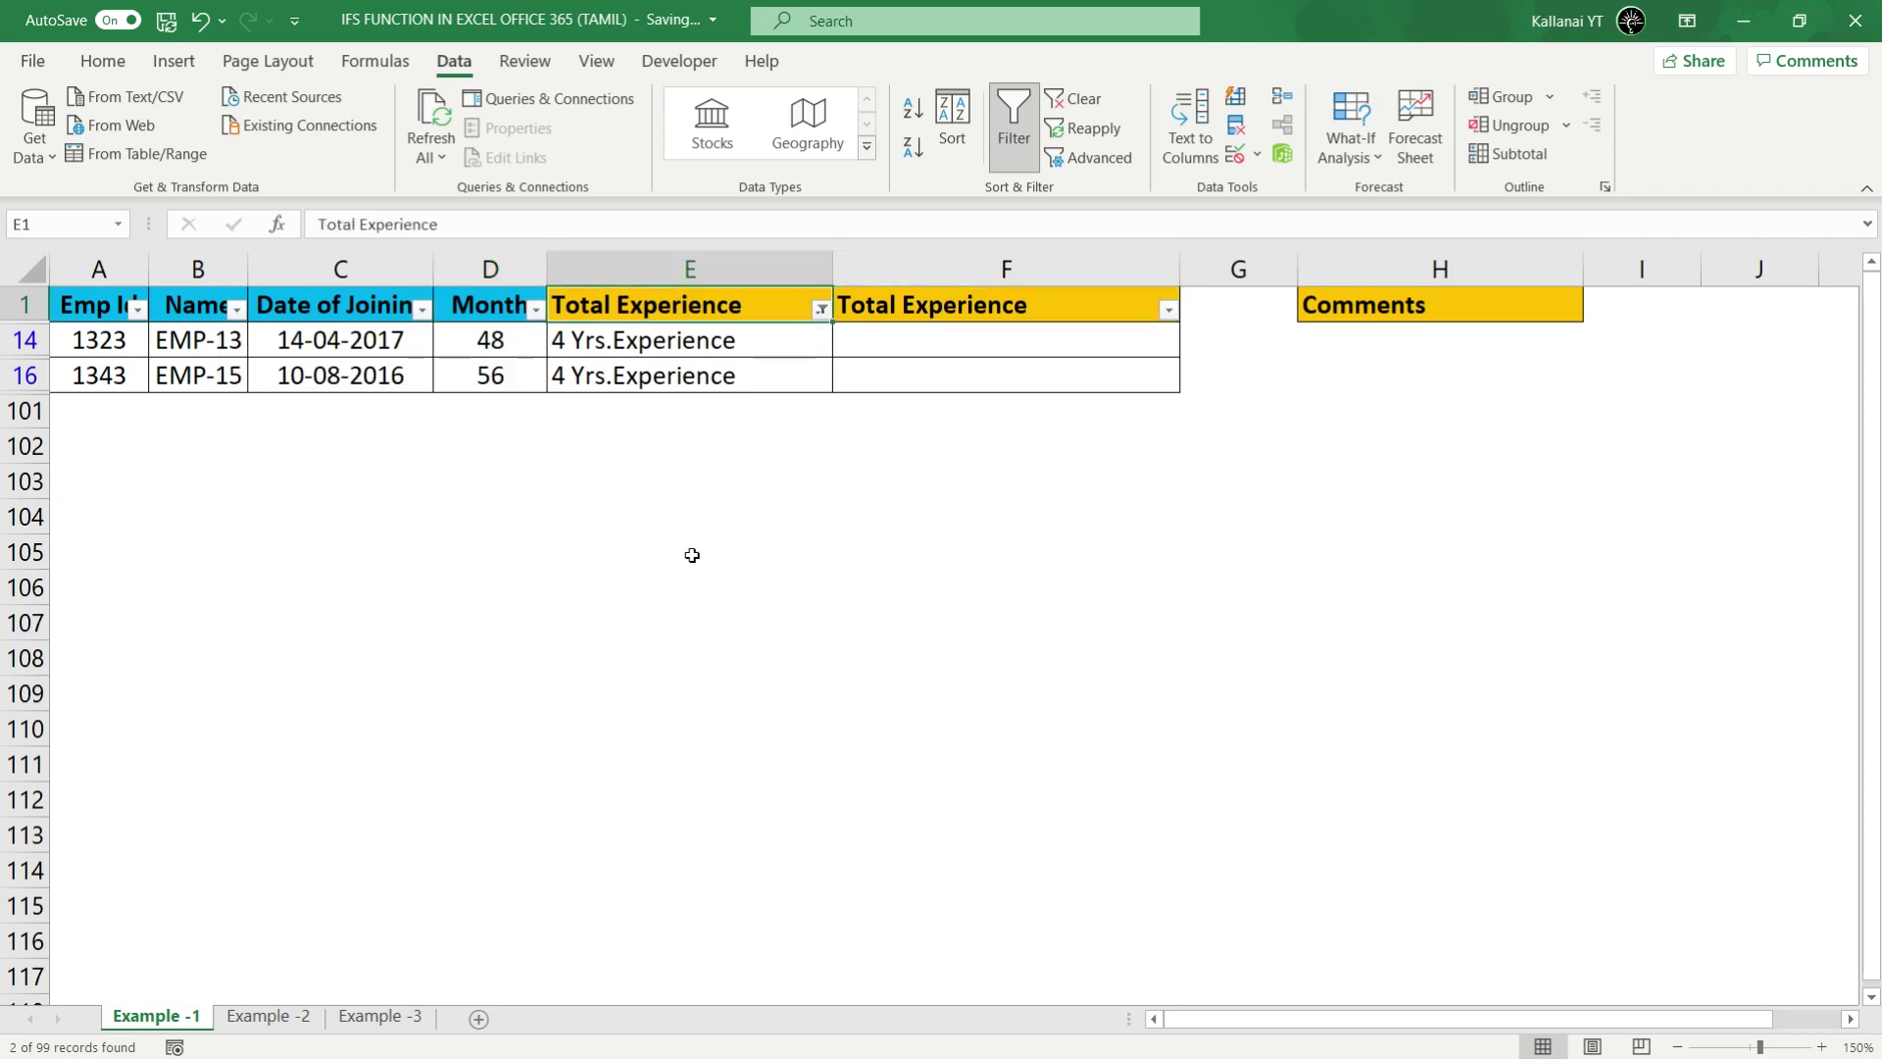
pyautogui.hotkey('alt', 'Down')
pyautogui.press('Tab')
pyautogui.press('Down')
pyautogui.press('Down')
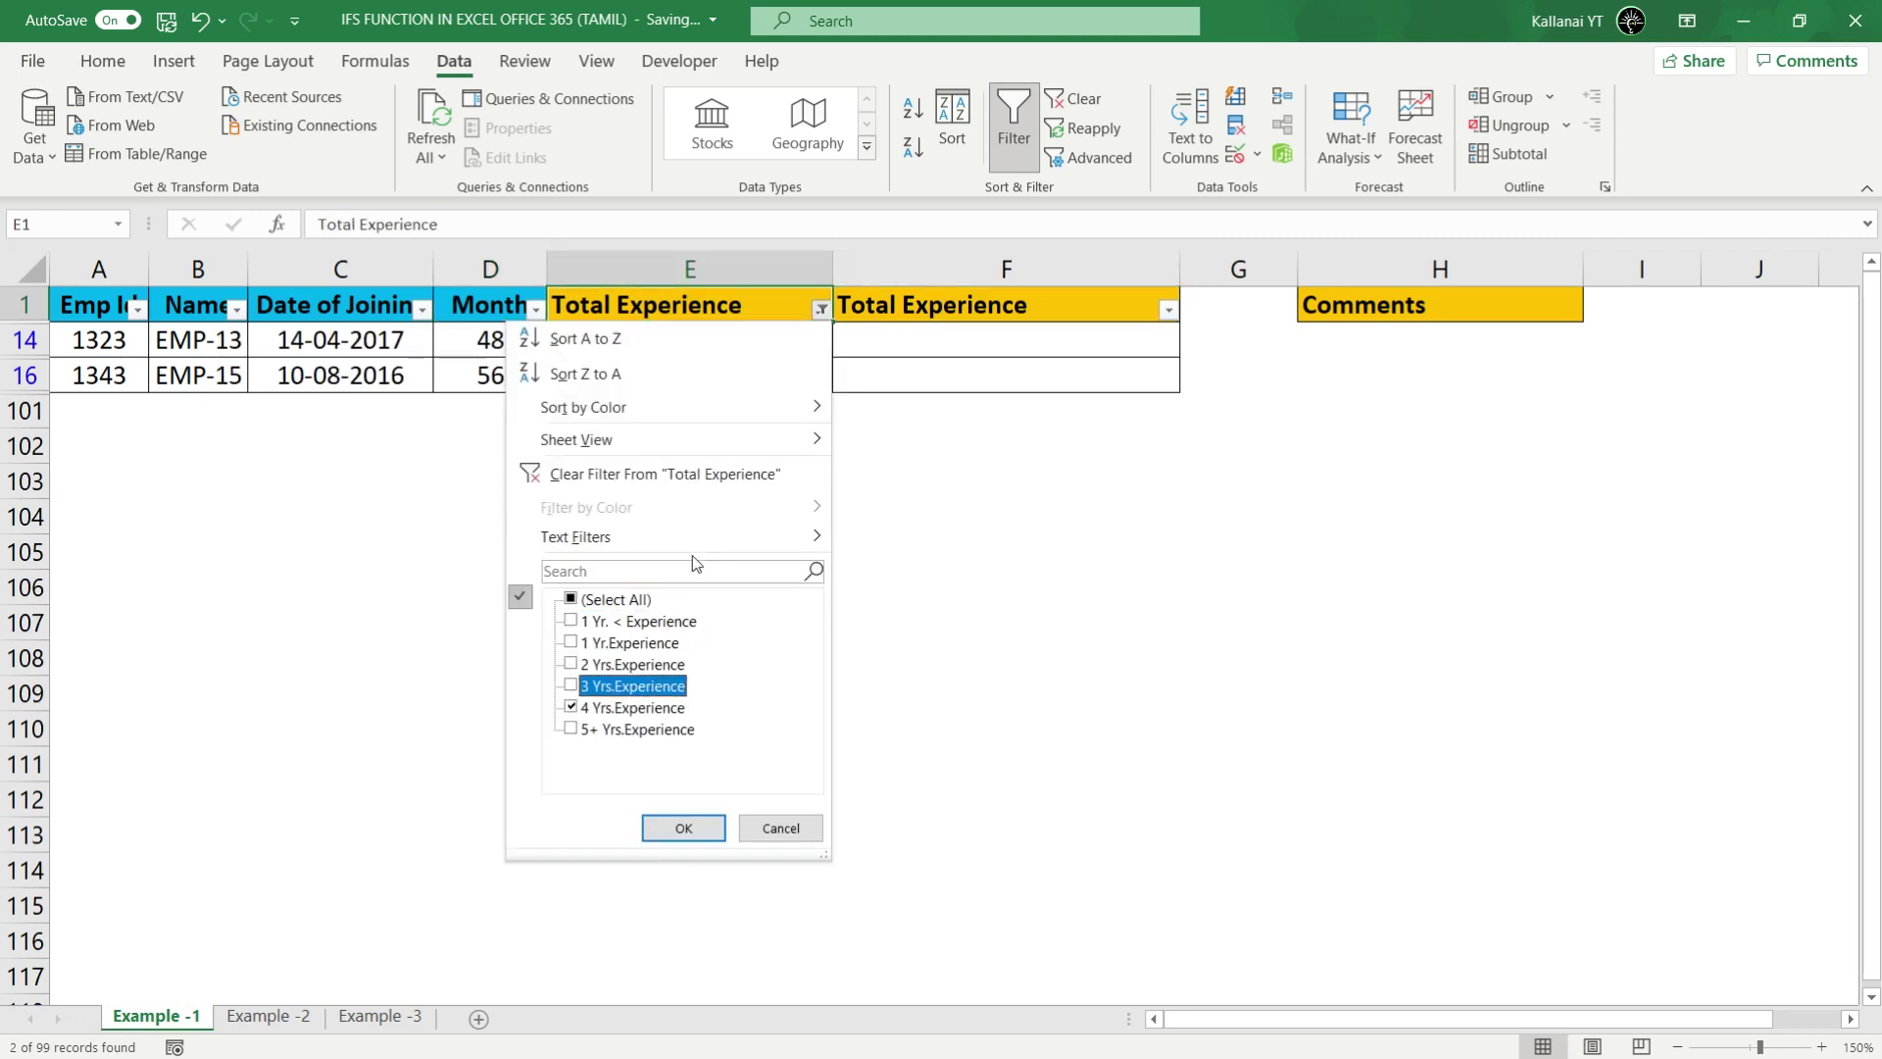
pyautogui.press('Down')
pyautogui.press('space')
pyautogui.press('Down')
pyautogui.press('space')
pyautogui.press('Return')
# Step: Turn filtering off with Alt+A, T and review Total Experience down to row 100
pyautogui.press('Left')
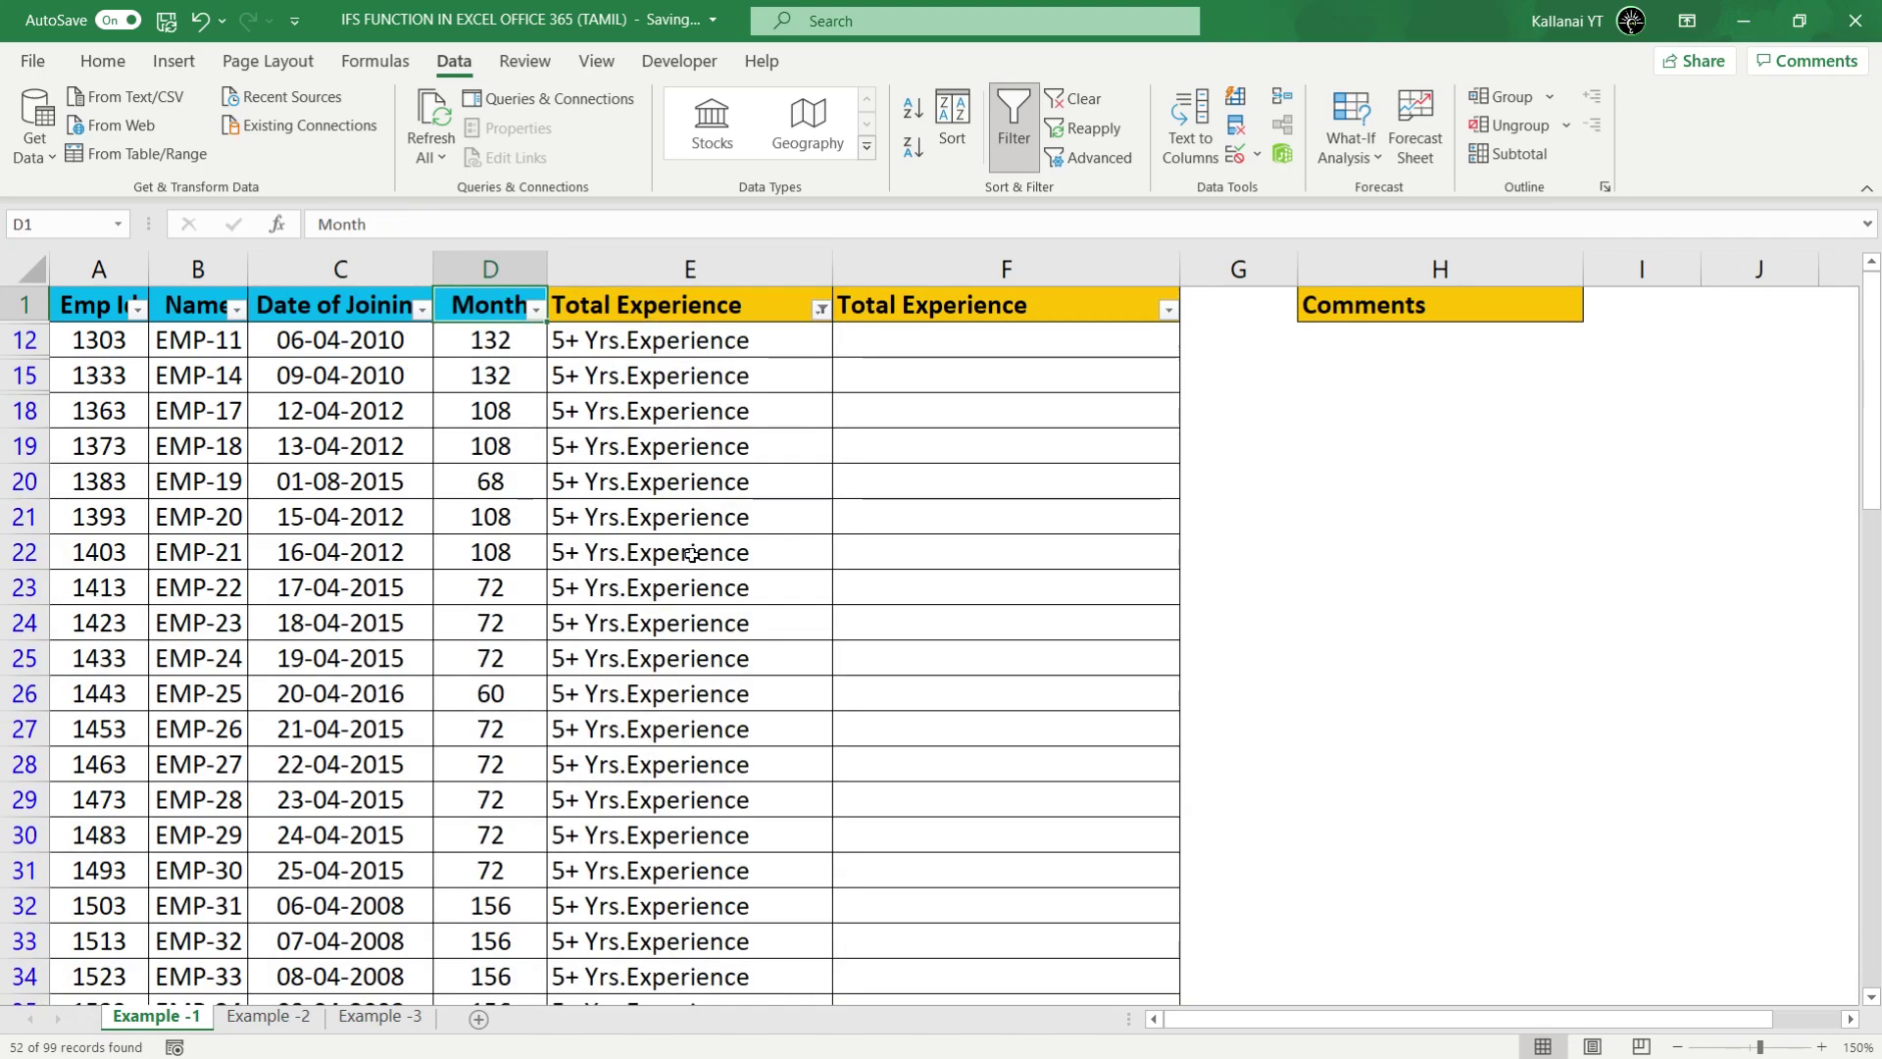
pyautogui.hotkey('alt', 'Down')
pyautogui.press('Tab')
pyautogui.press('Down')
pyautogui.press('Down')
pyautogui.press('Down')
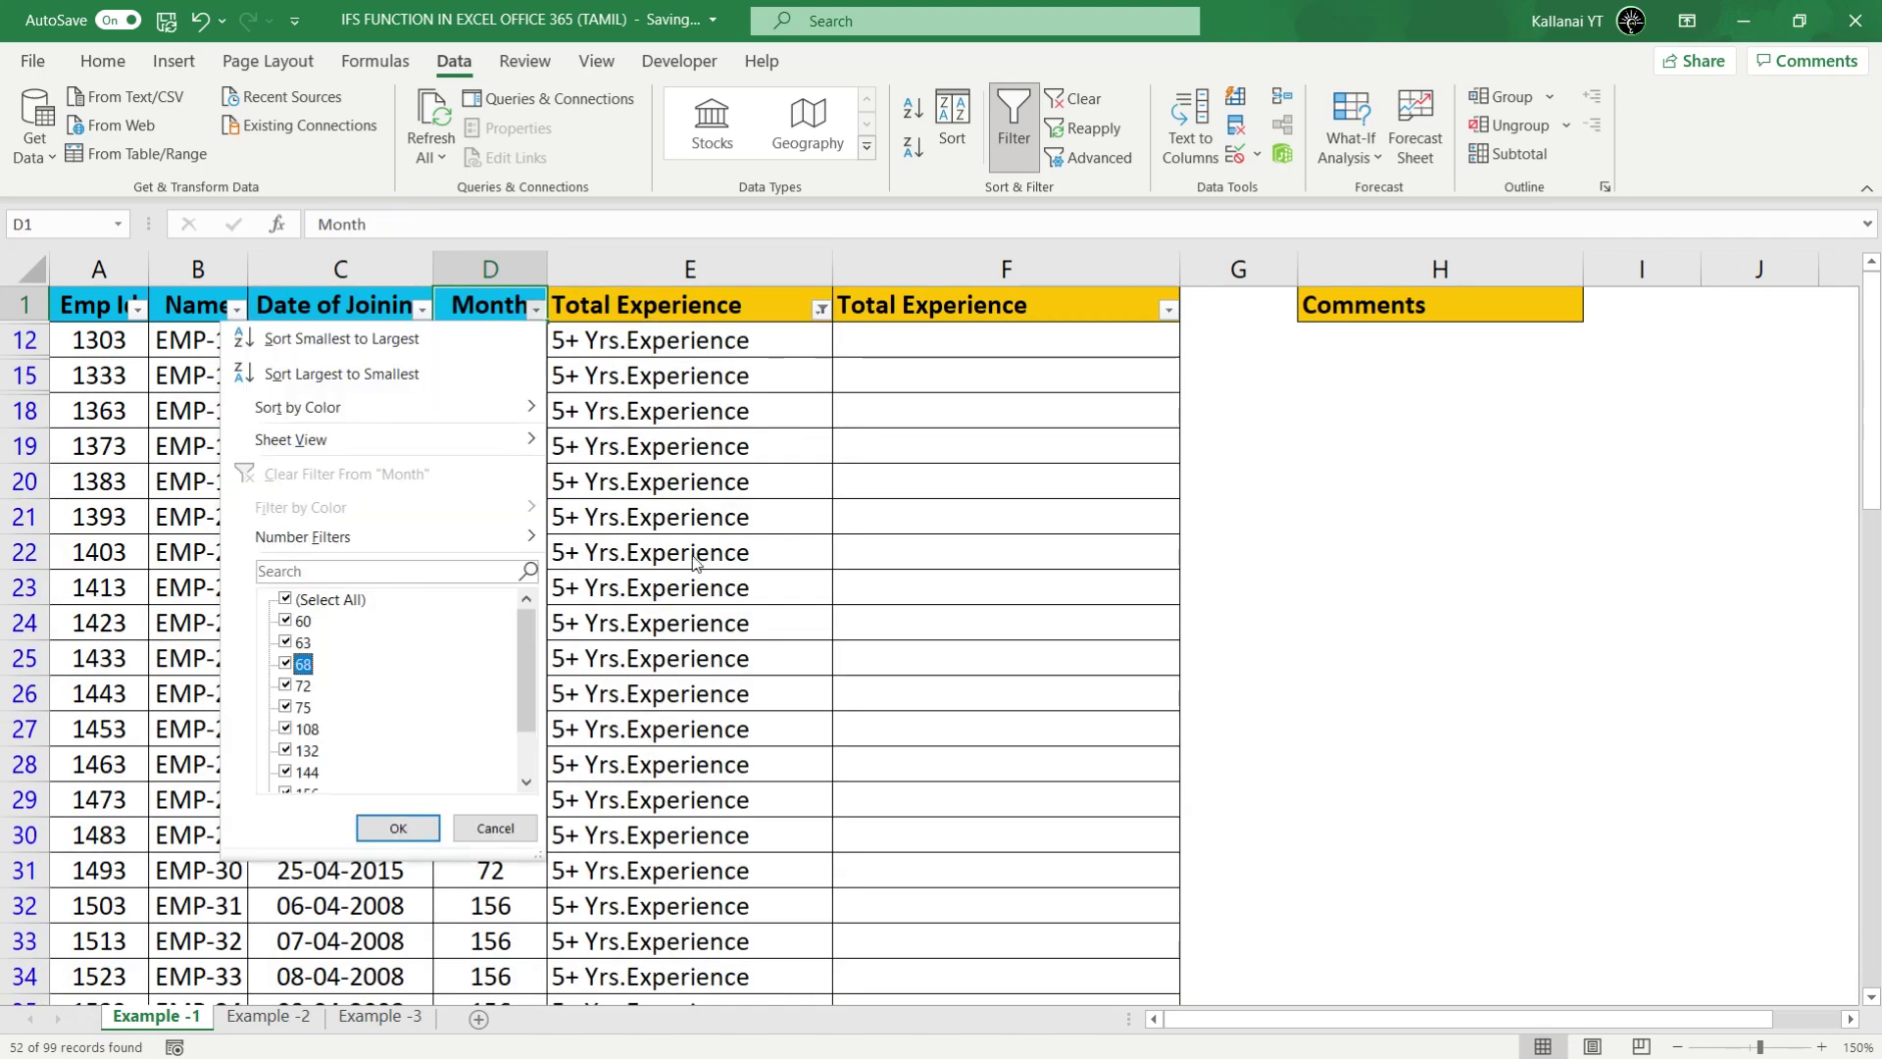
pyautogui.press('Down')
pyautogui.press('Down')
pyautogui.press('Down')
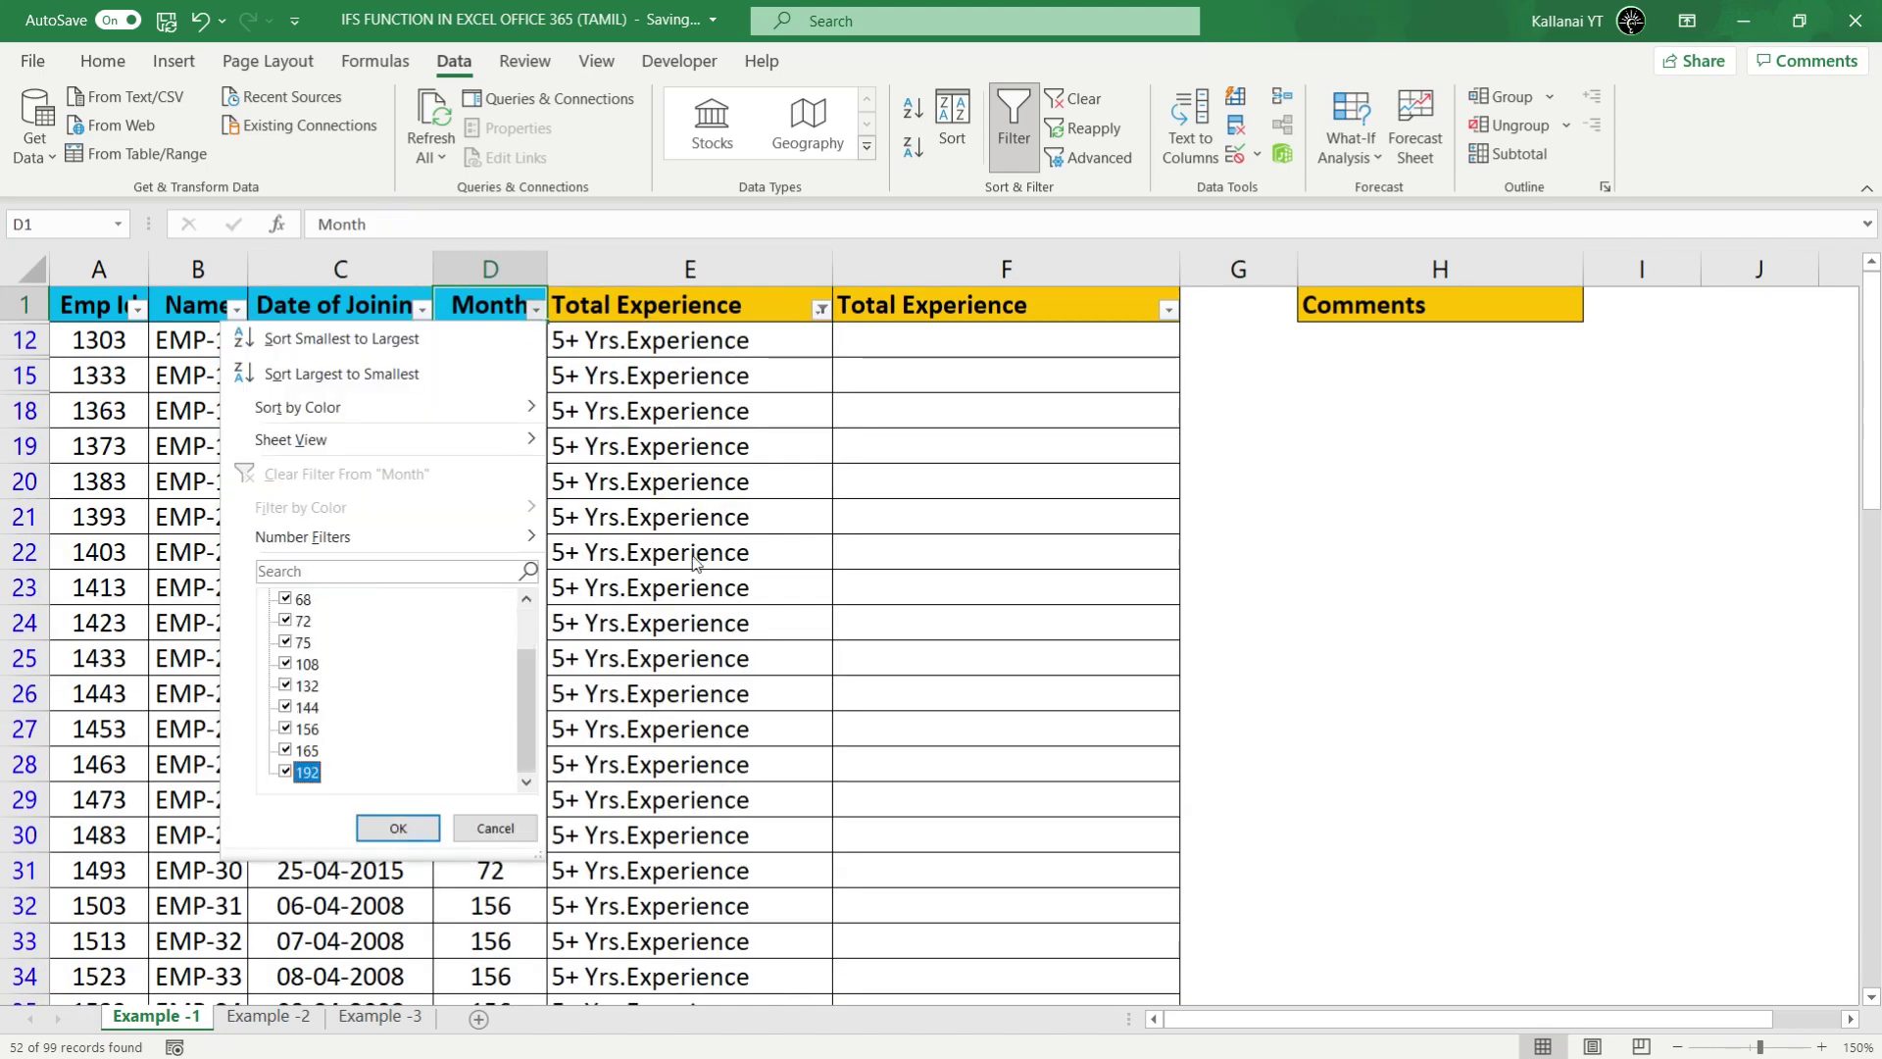
pyautogui.press('Escape')
pyautogui.press('Right')
pyautogui.hotkey('alt', 'a')
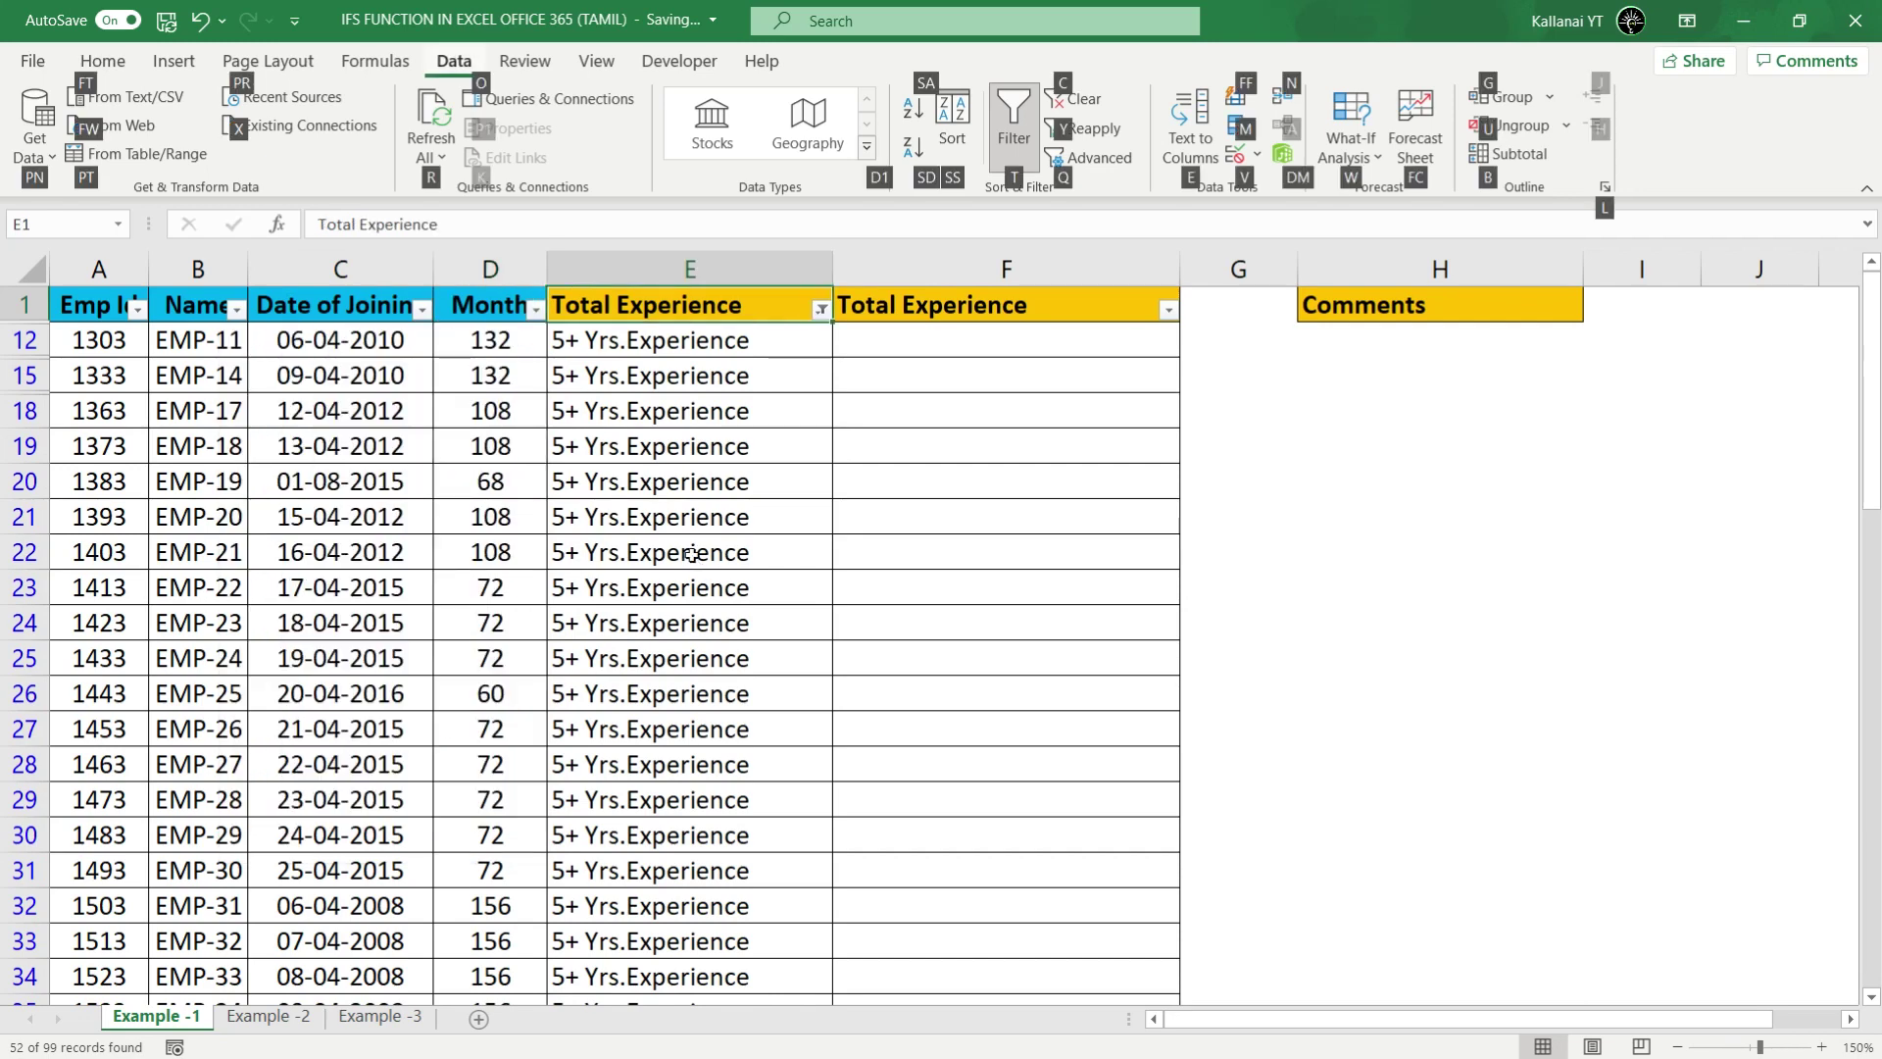
pyautogui.press('t')
pyautogui.press('Left')
pyautogui.press('Right')
pyautogui.press('Down')
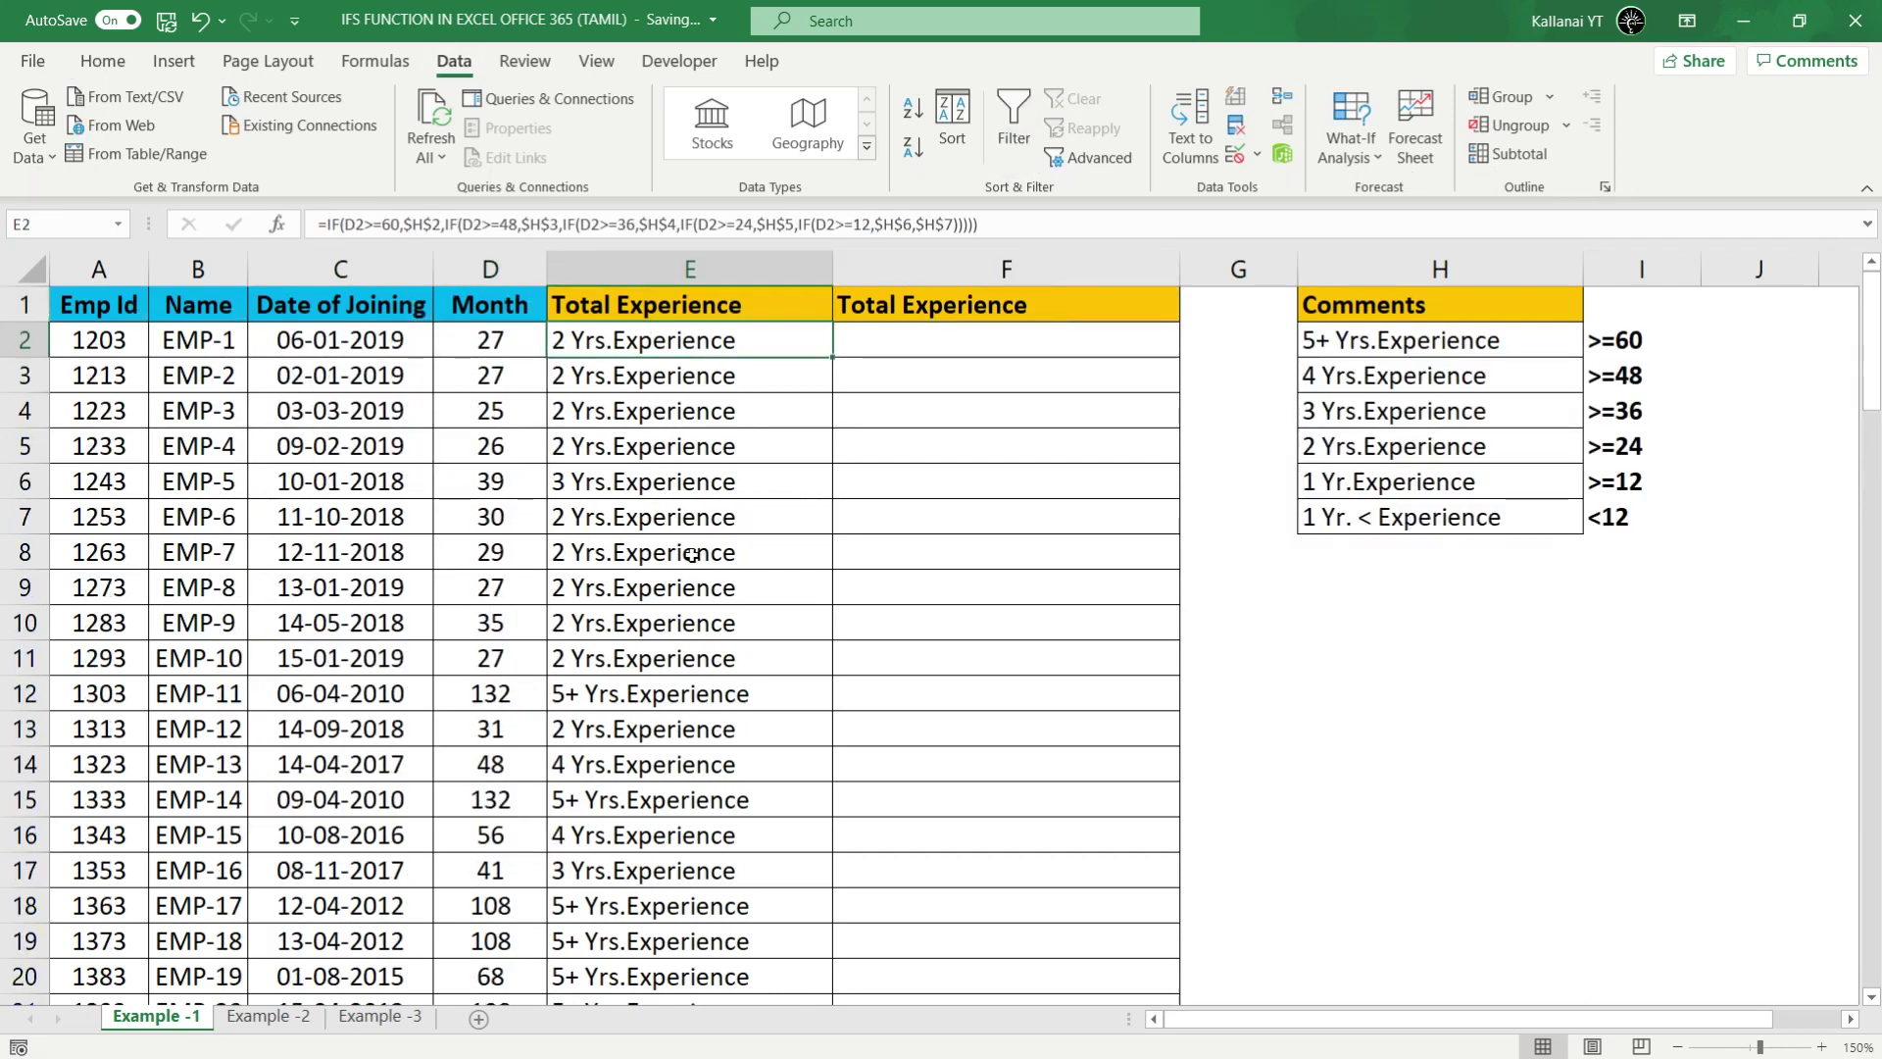
pyautogui.hotkey('ctrl', 'shift', 'Down')
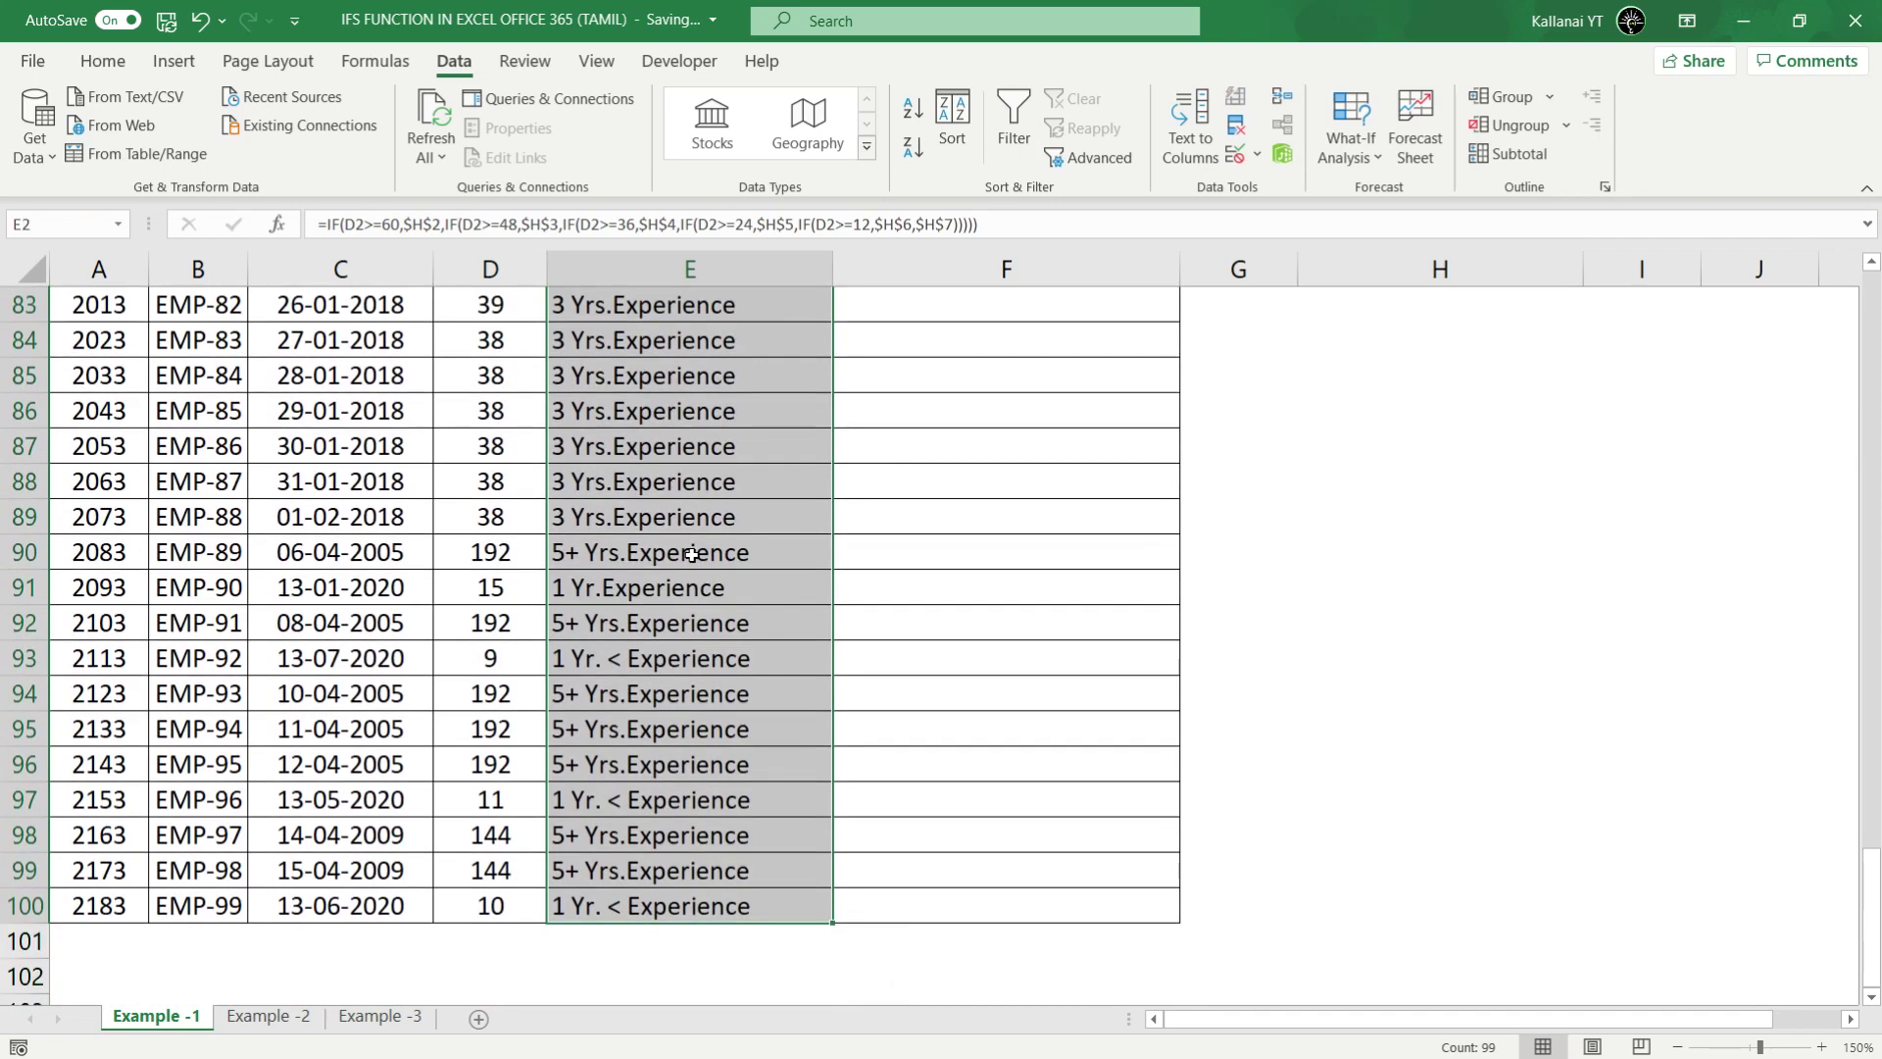
# Step: Start an IFS formula in cell F2 under the second Total Experience header
pyautogui.hotkey('ctrl', 'Up')
pyautogui.press('Down')
pyautogui.press('Up')
pyautogui.press('Down')
pyautogui.press('Up')
pyautogui.press('Right')
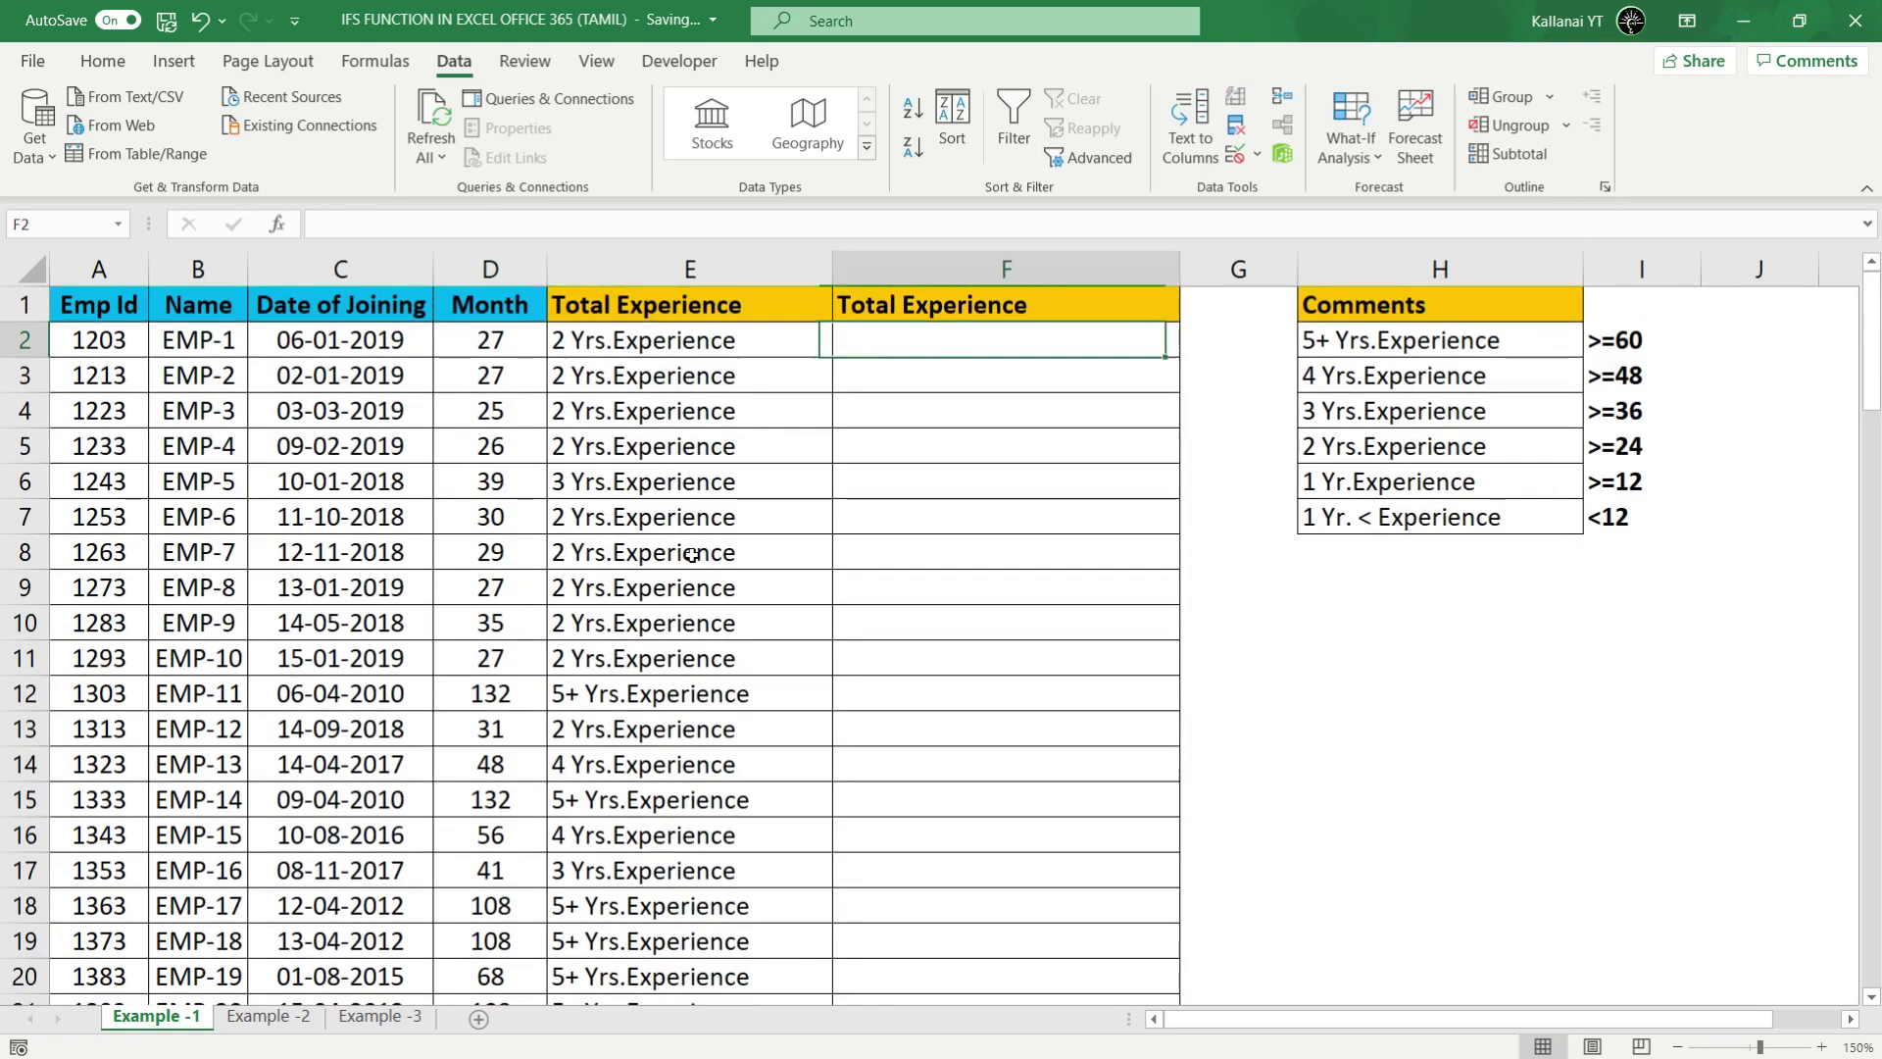
pyautogui.press('Down')
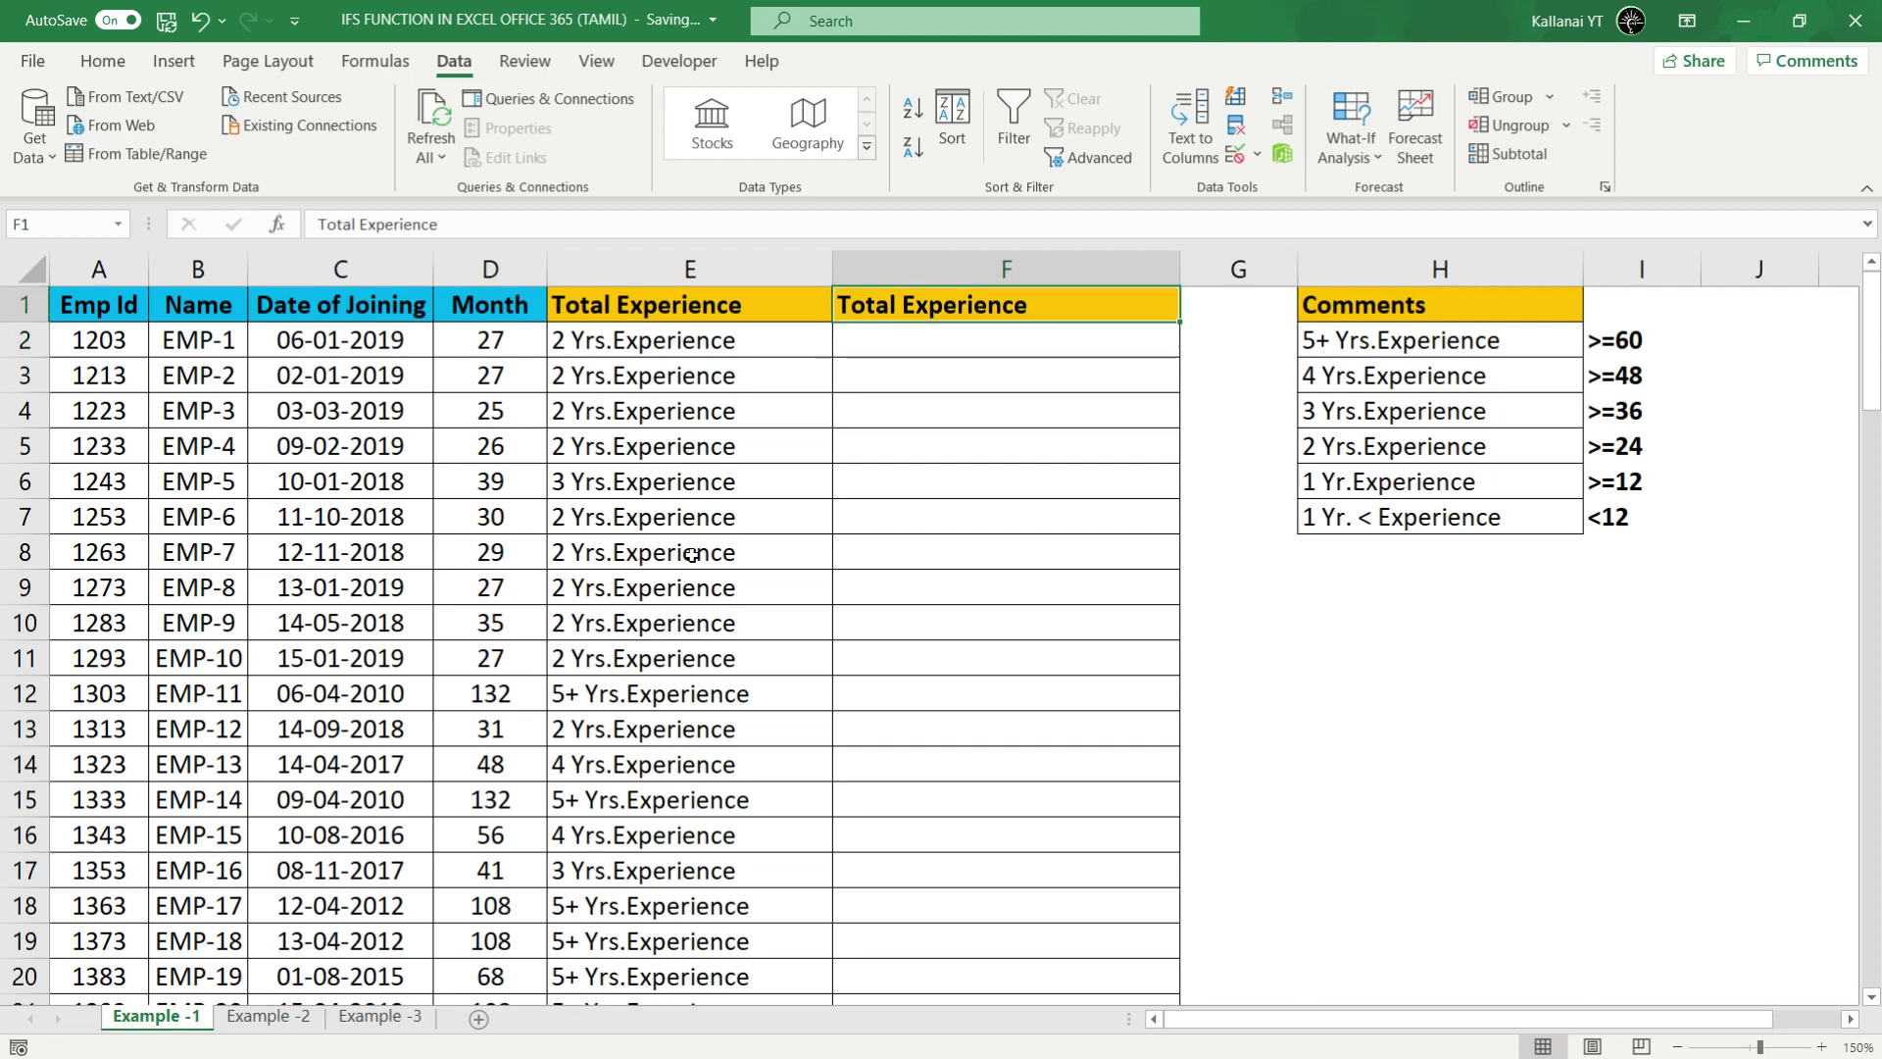
pyautogui.write('=')
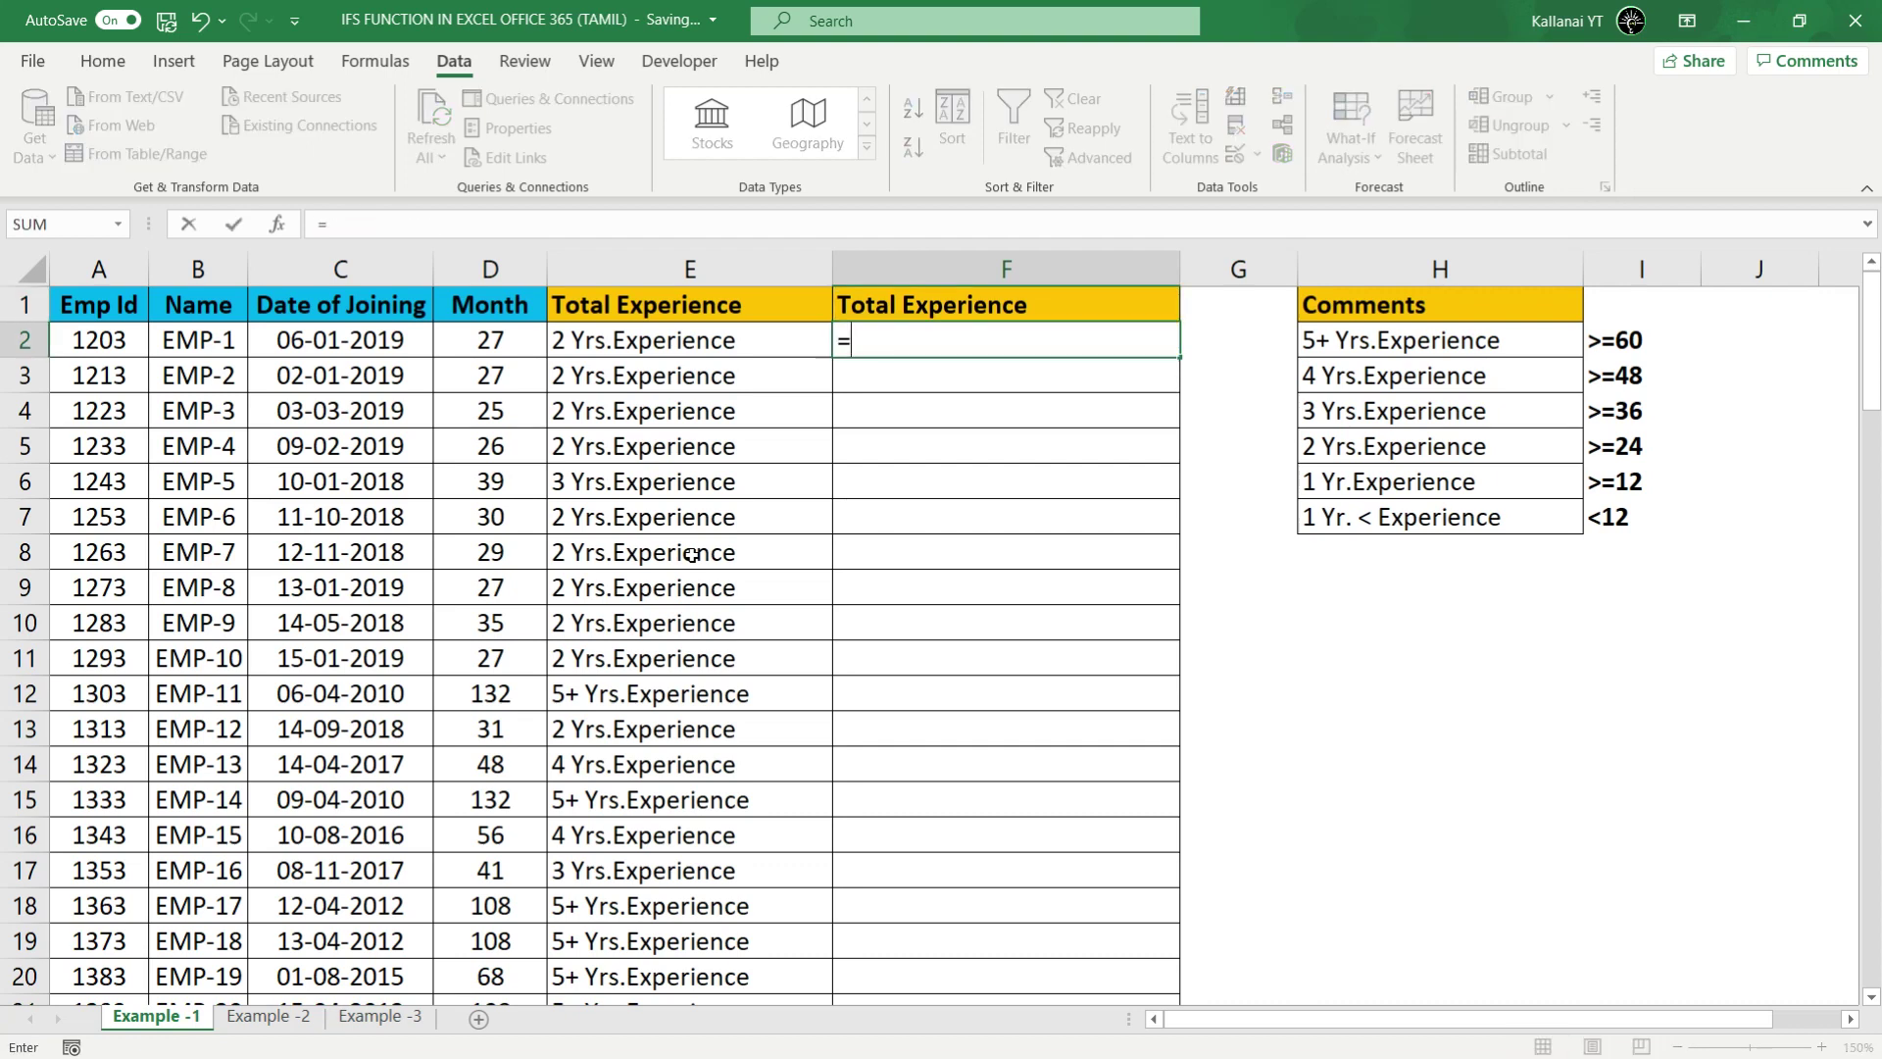
pyautogui.write('if')
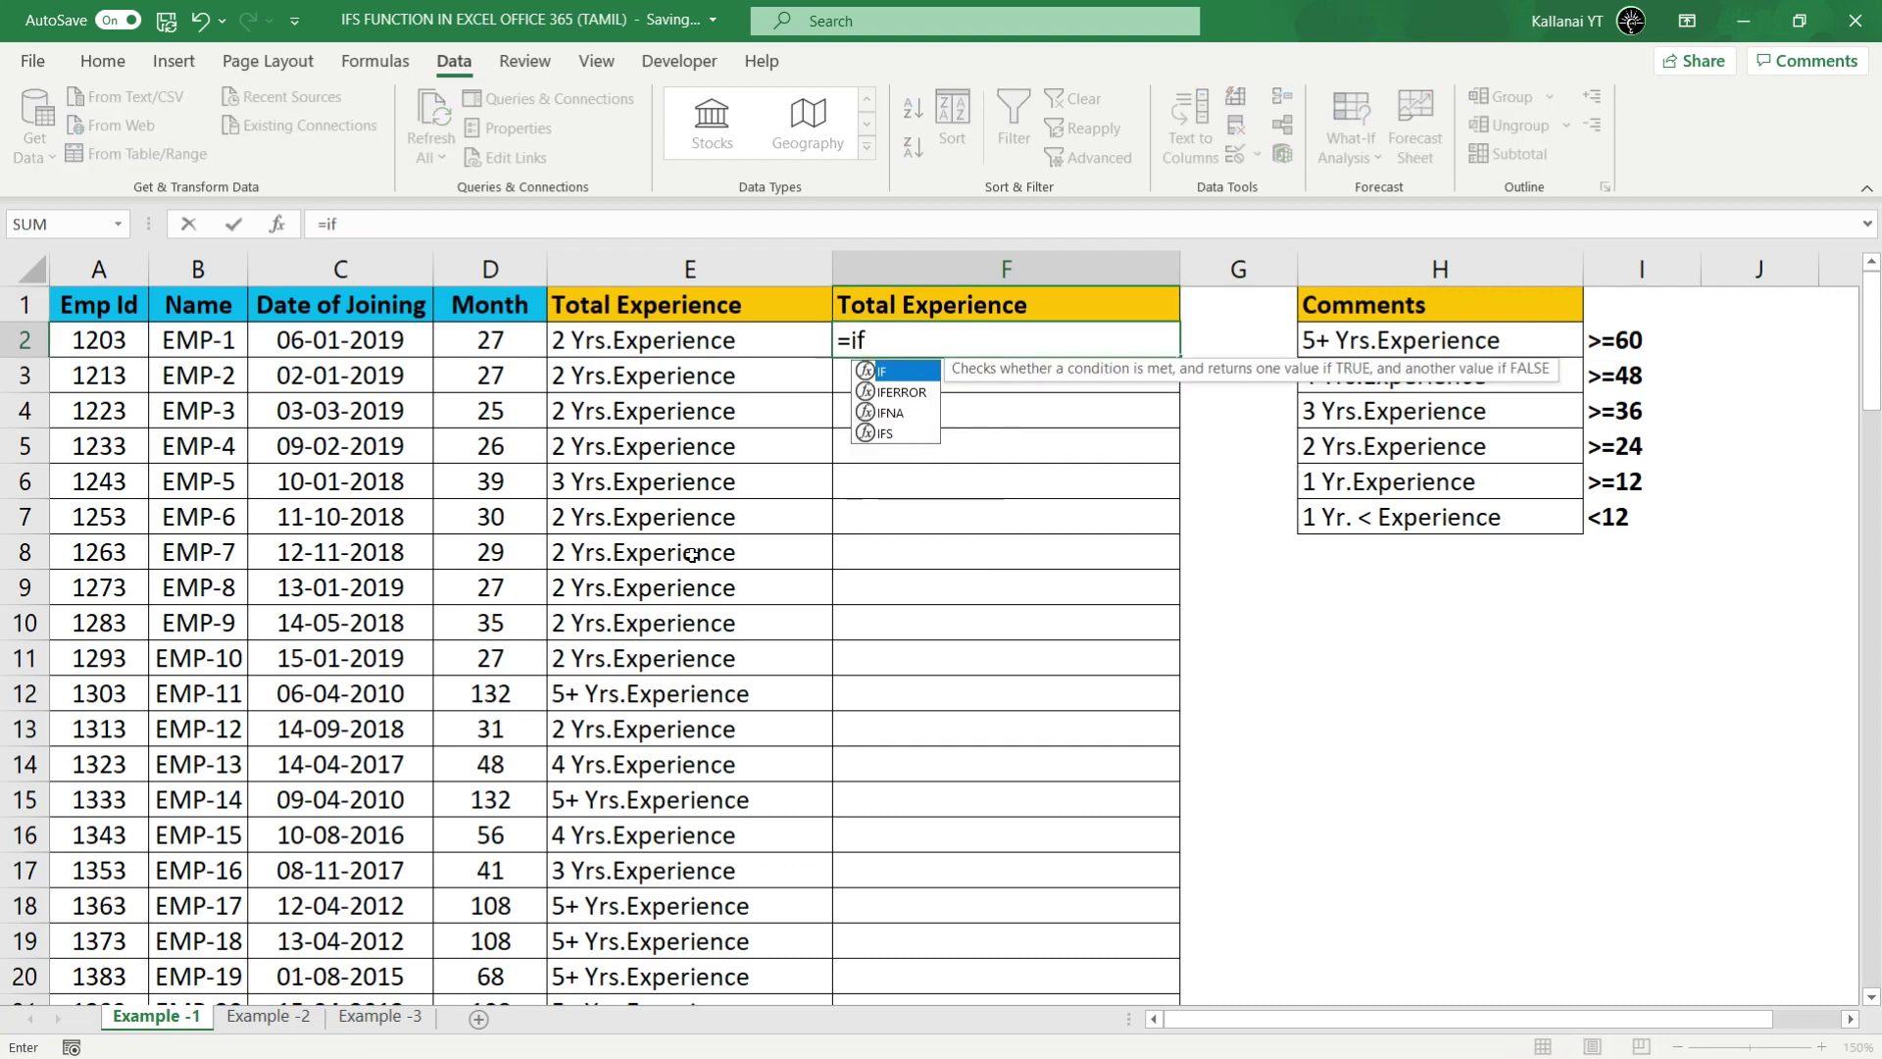
pyautogui.write('s')
pyautogui.press('Tab')
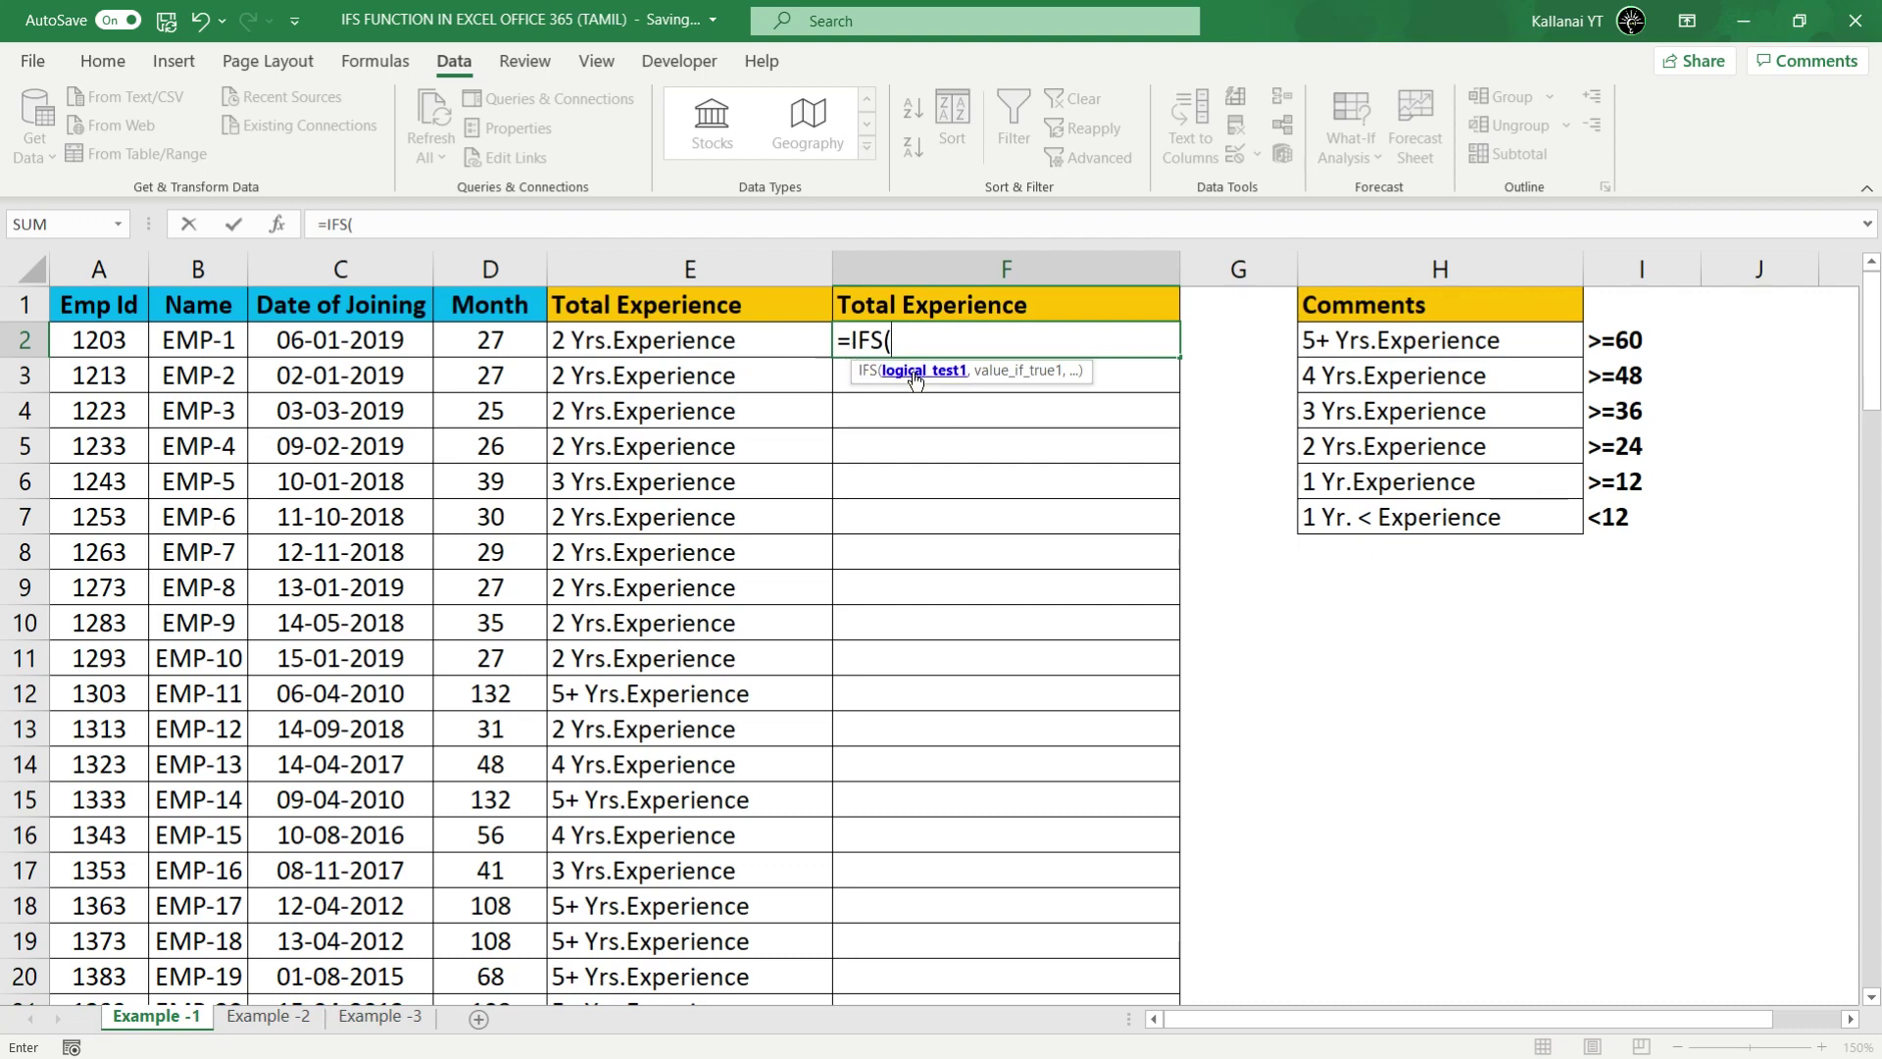
# Step: Add the first IFS condition D2>=60 returning the absolute comment $H$2
pyautogui.click(493, 340)
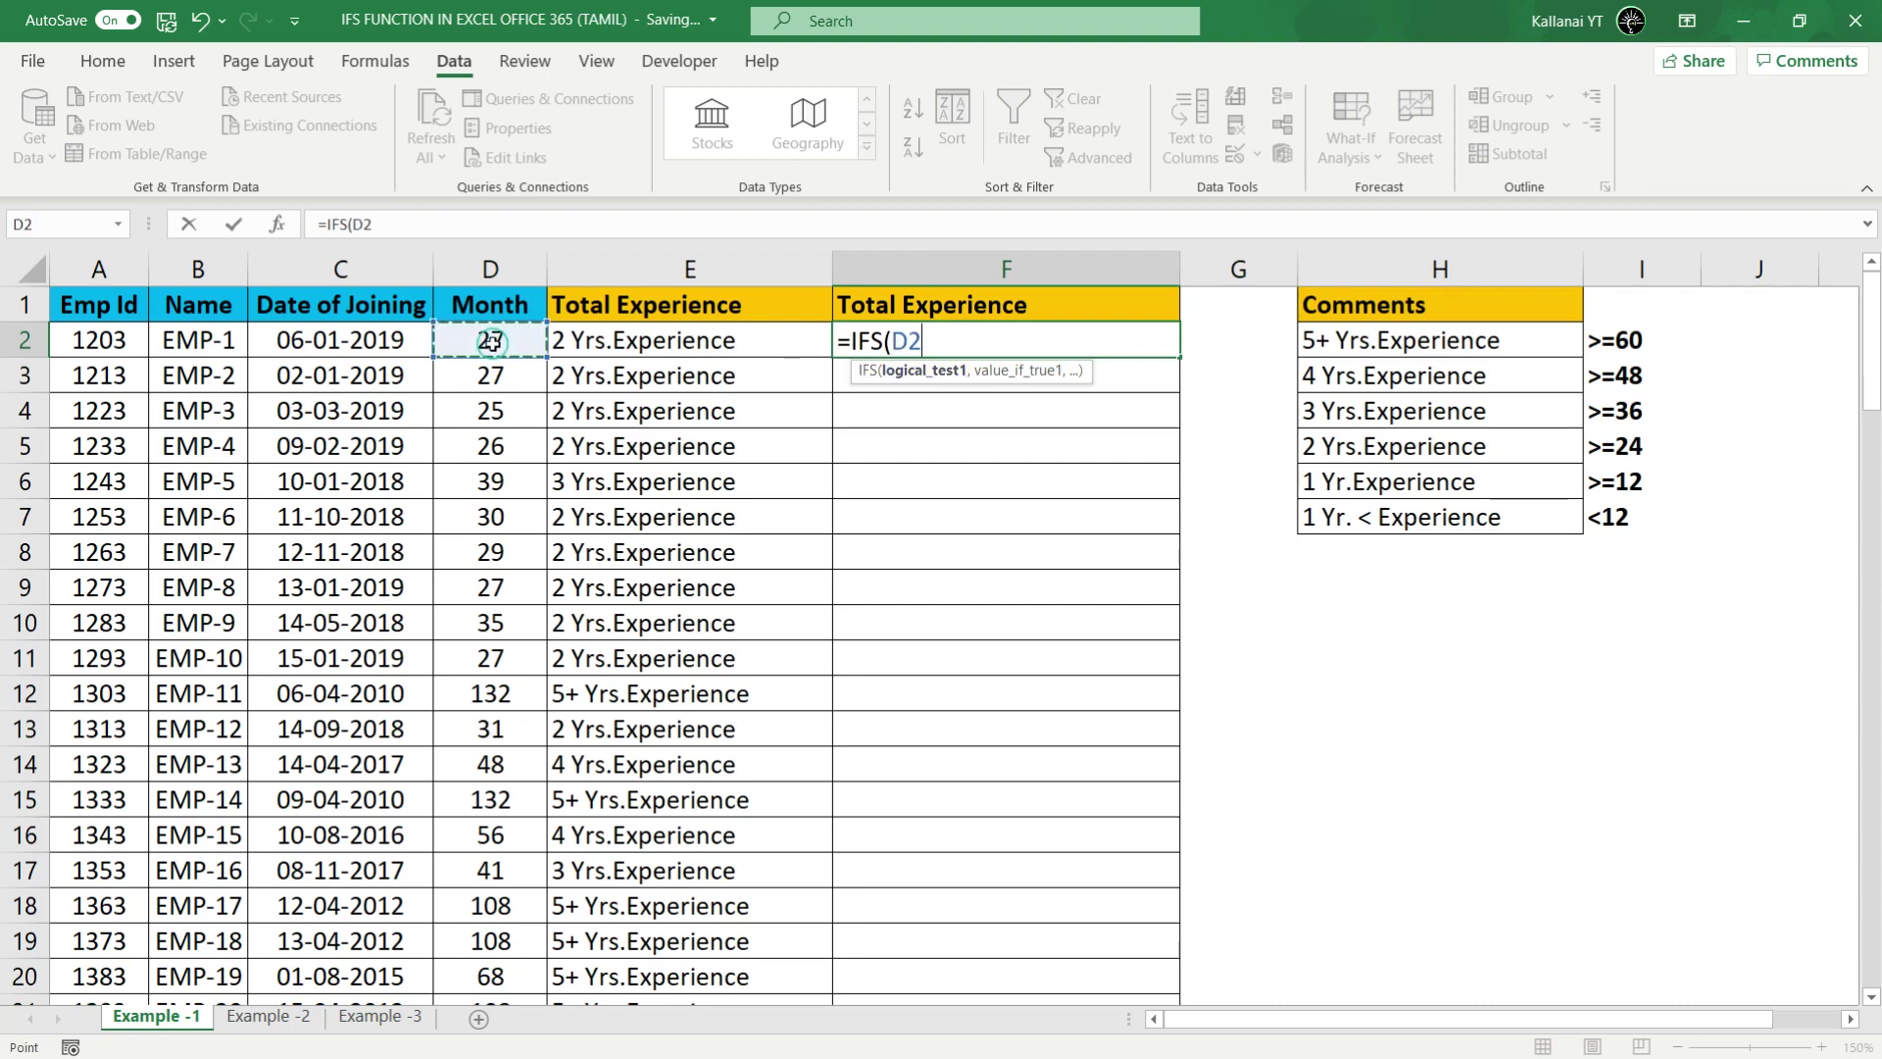
pyautogui.write('>=')
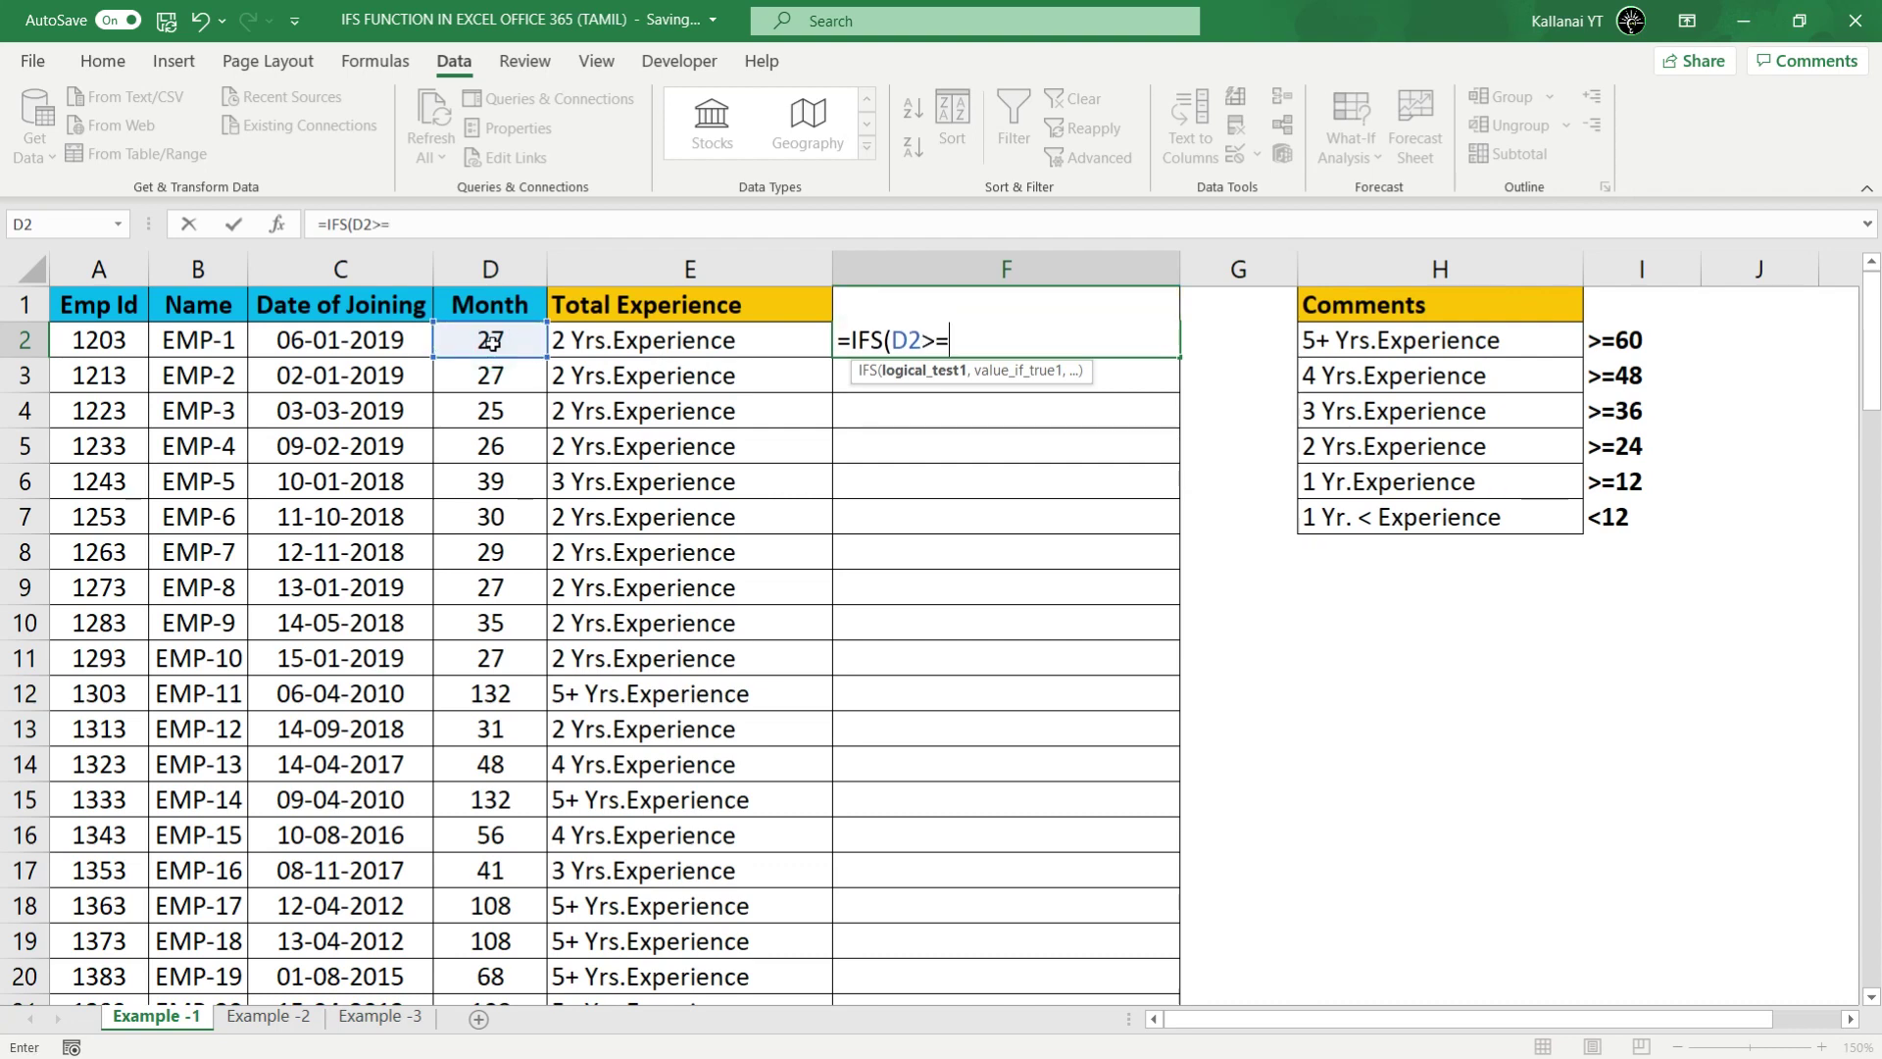
pyautogui.write('6')
pyautogui.write('0')
pyautogui.write(',')
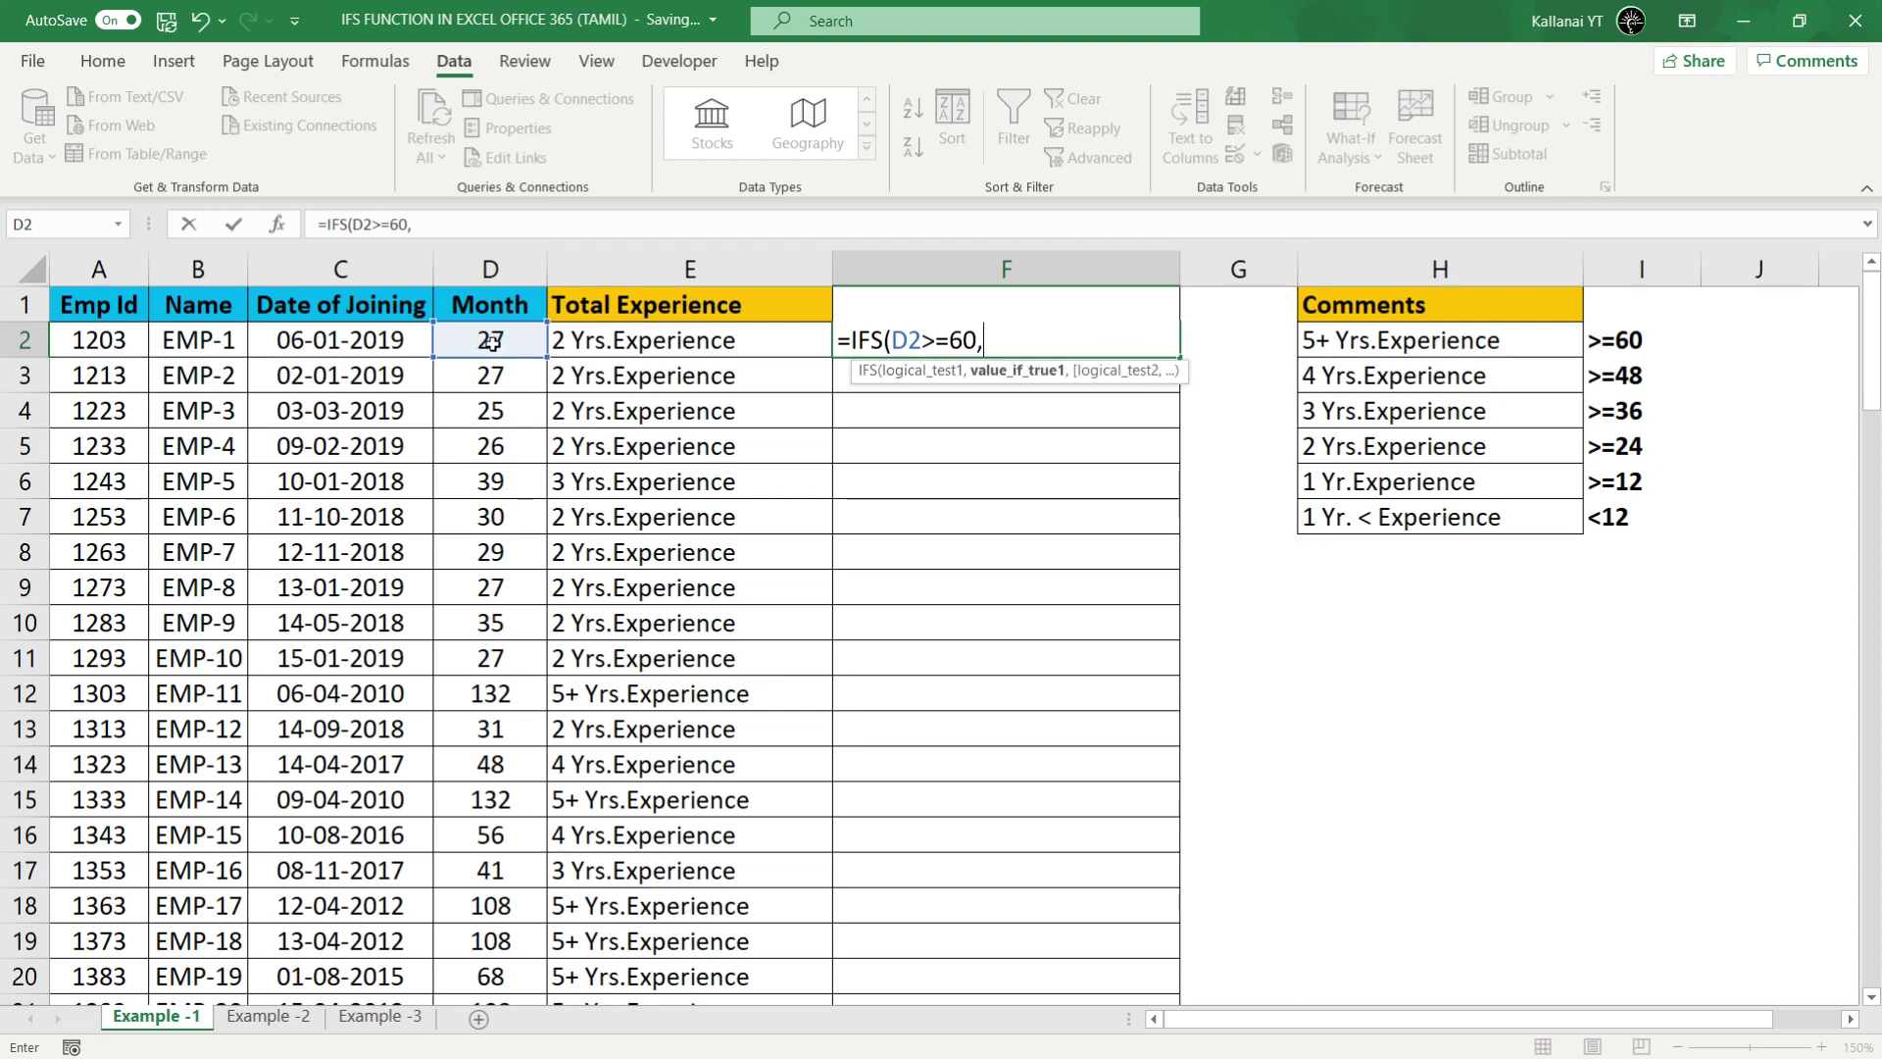
pyautogui.click(1393, 340)
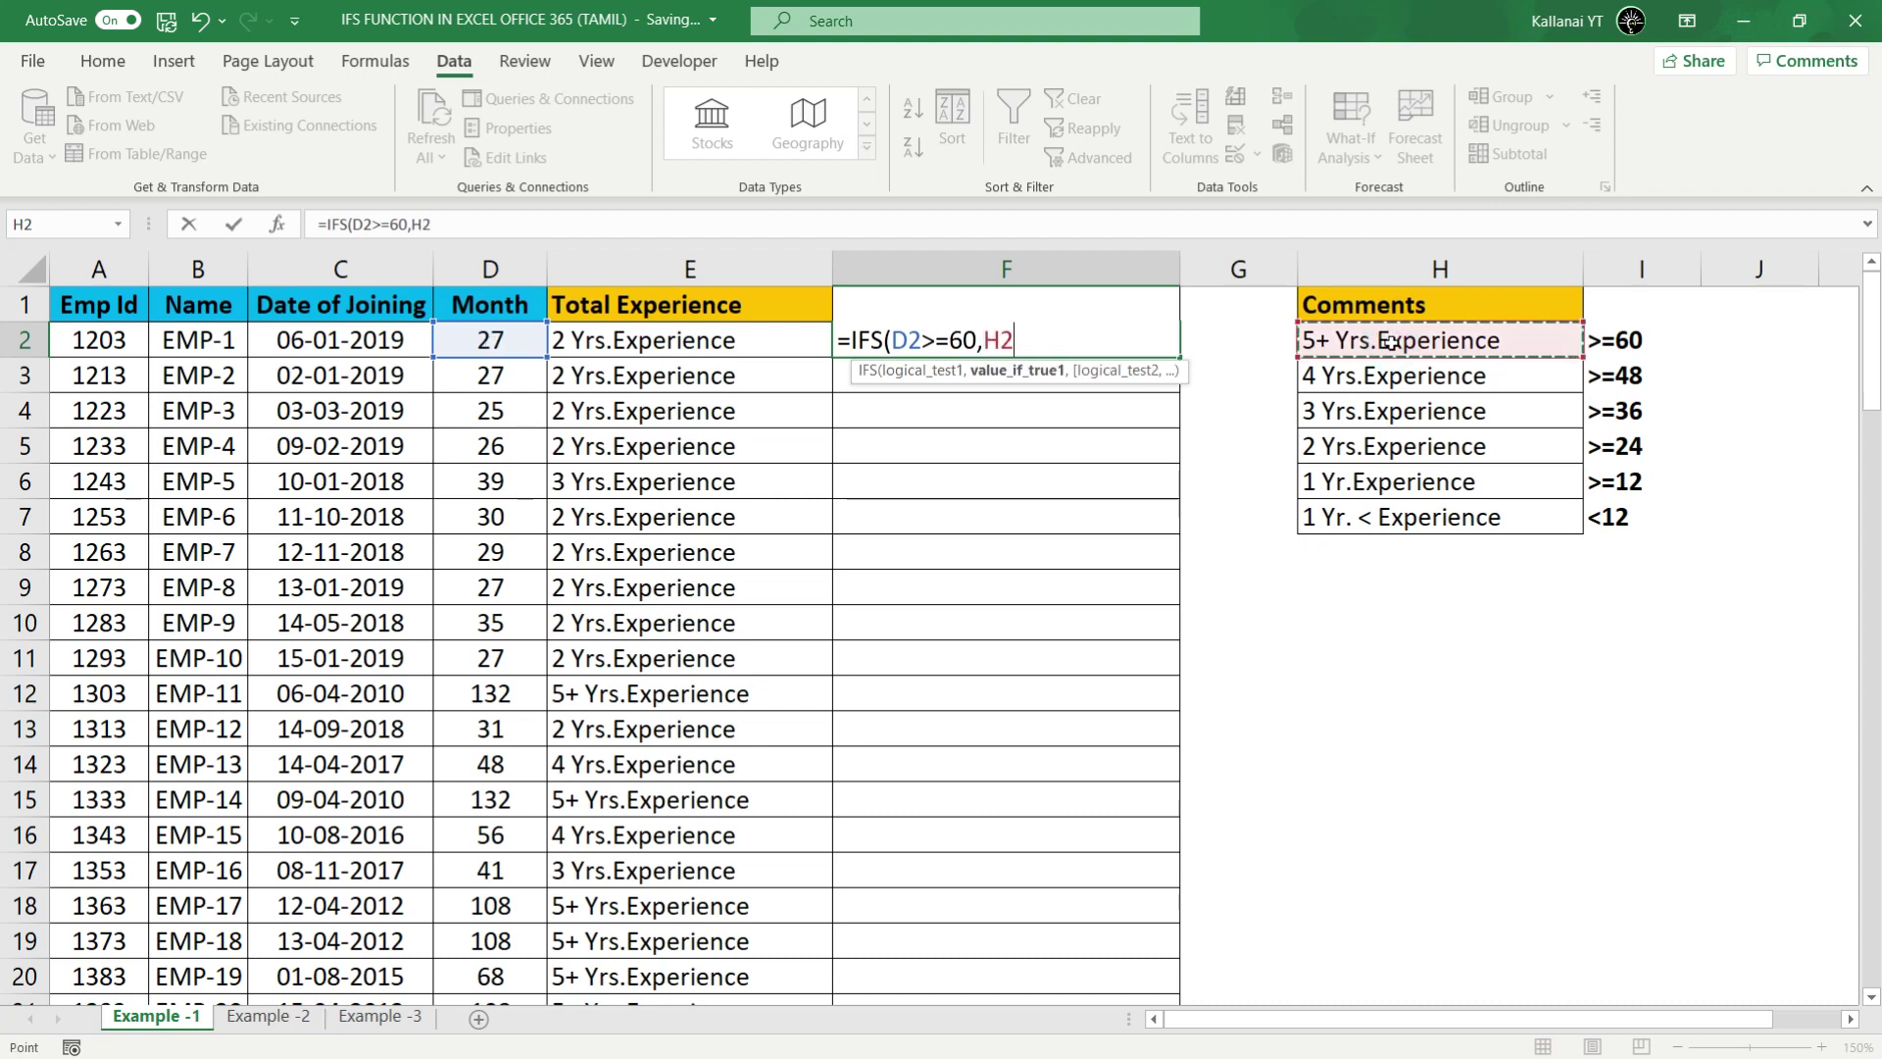
pyautogui.press('F4')
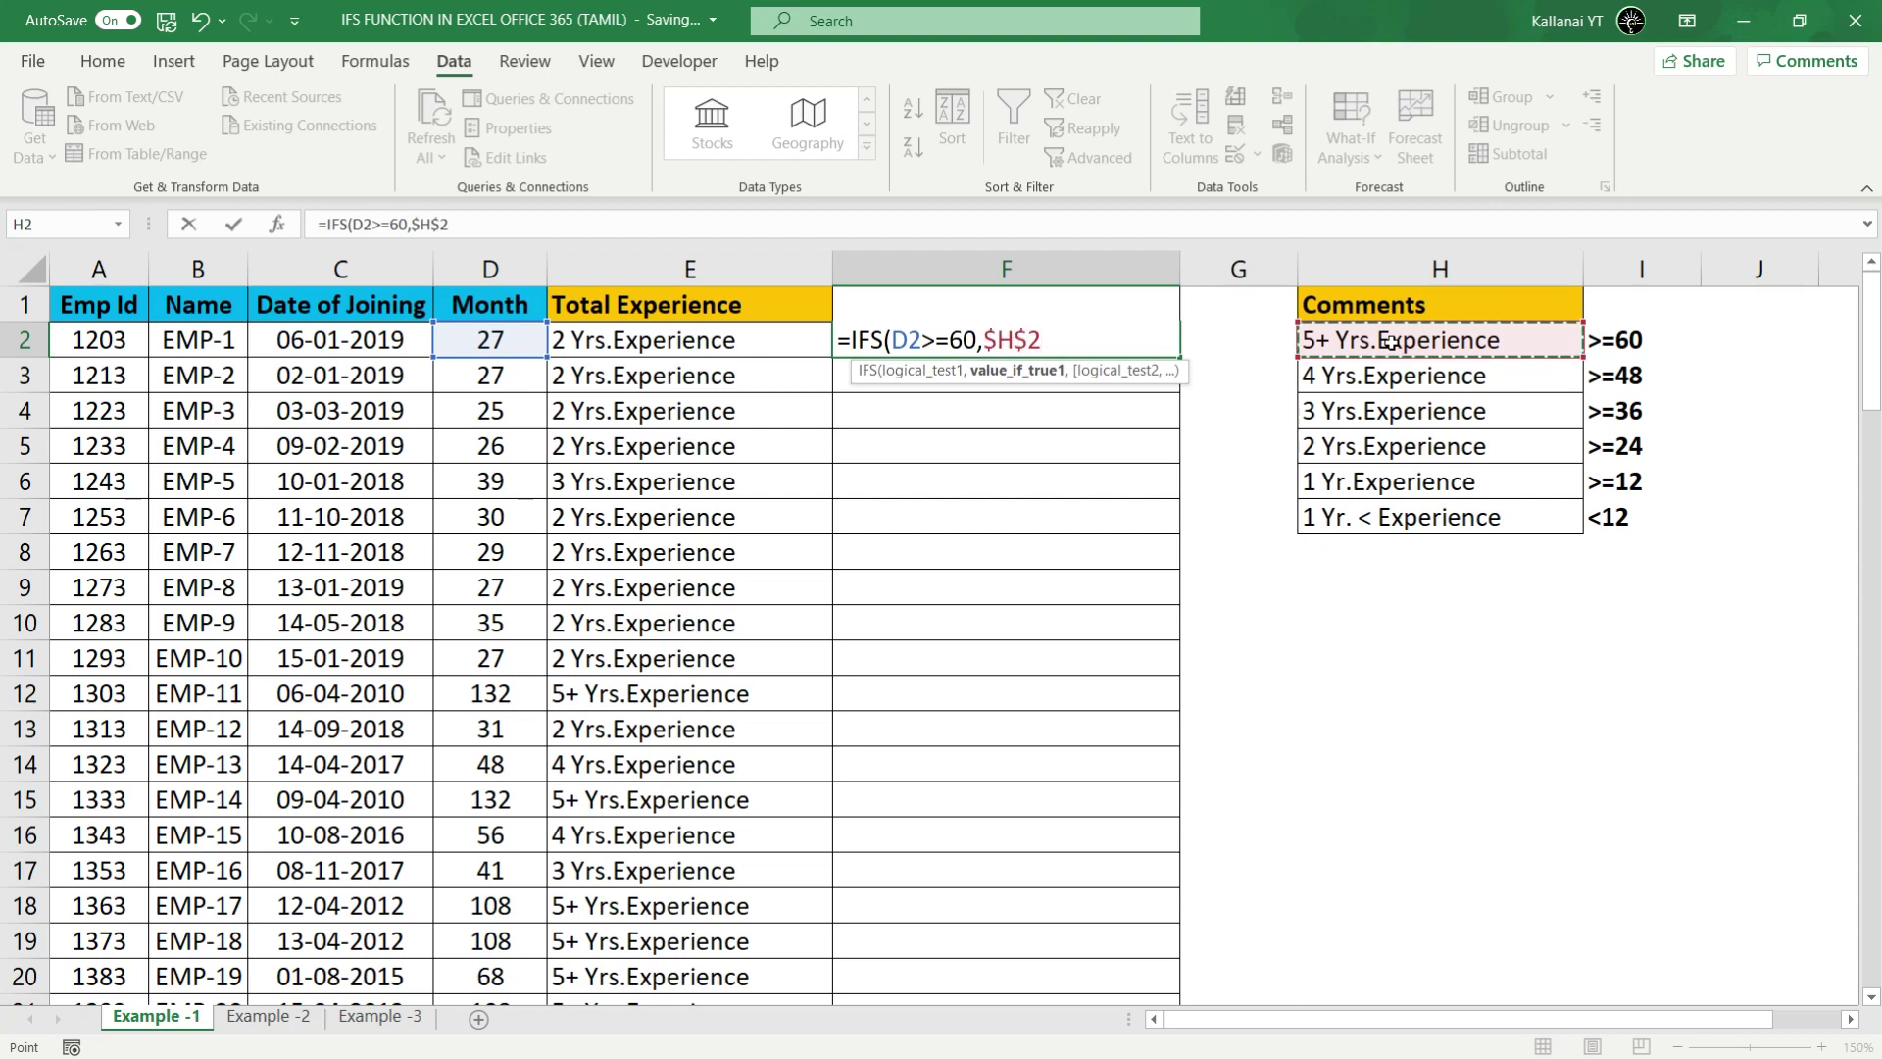
pyautogui.write(',')
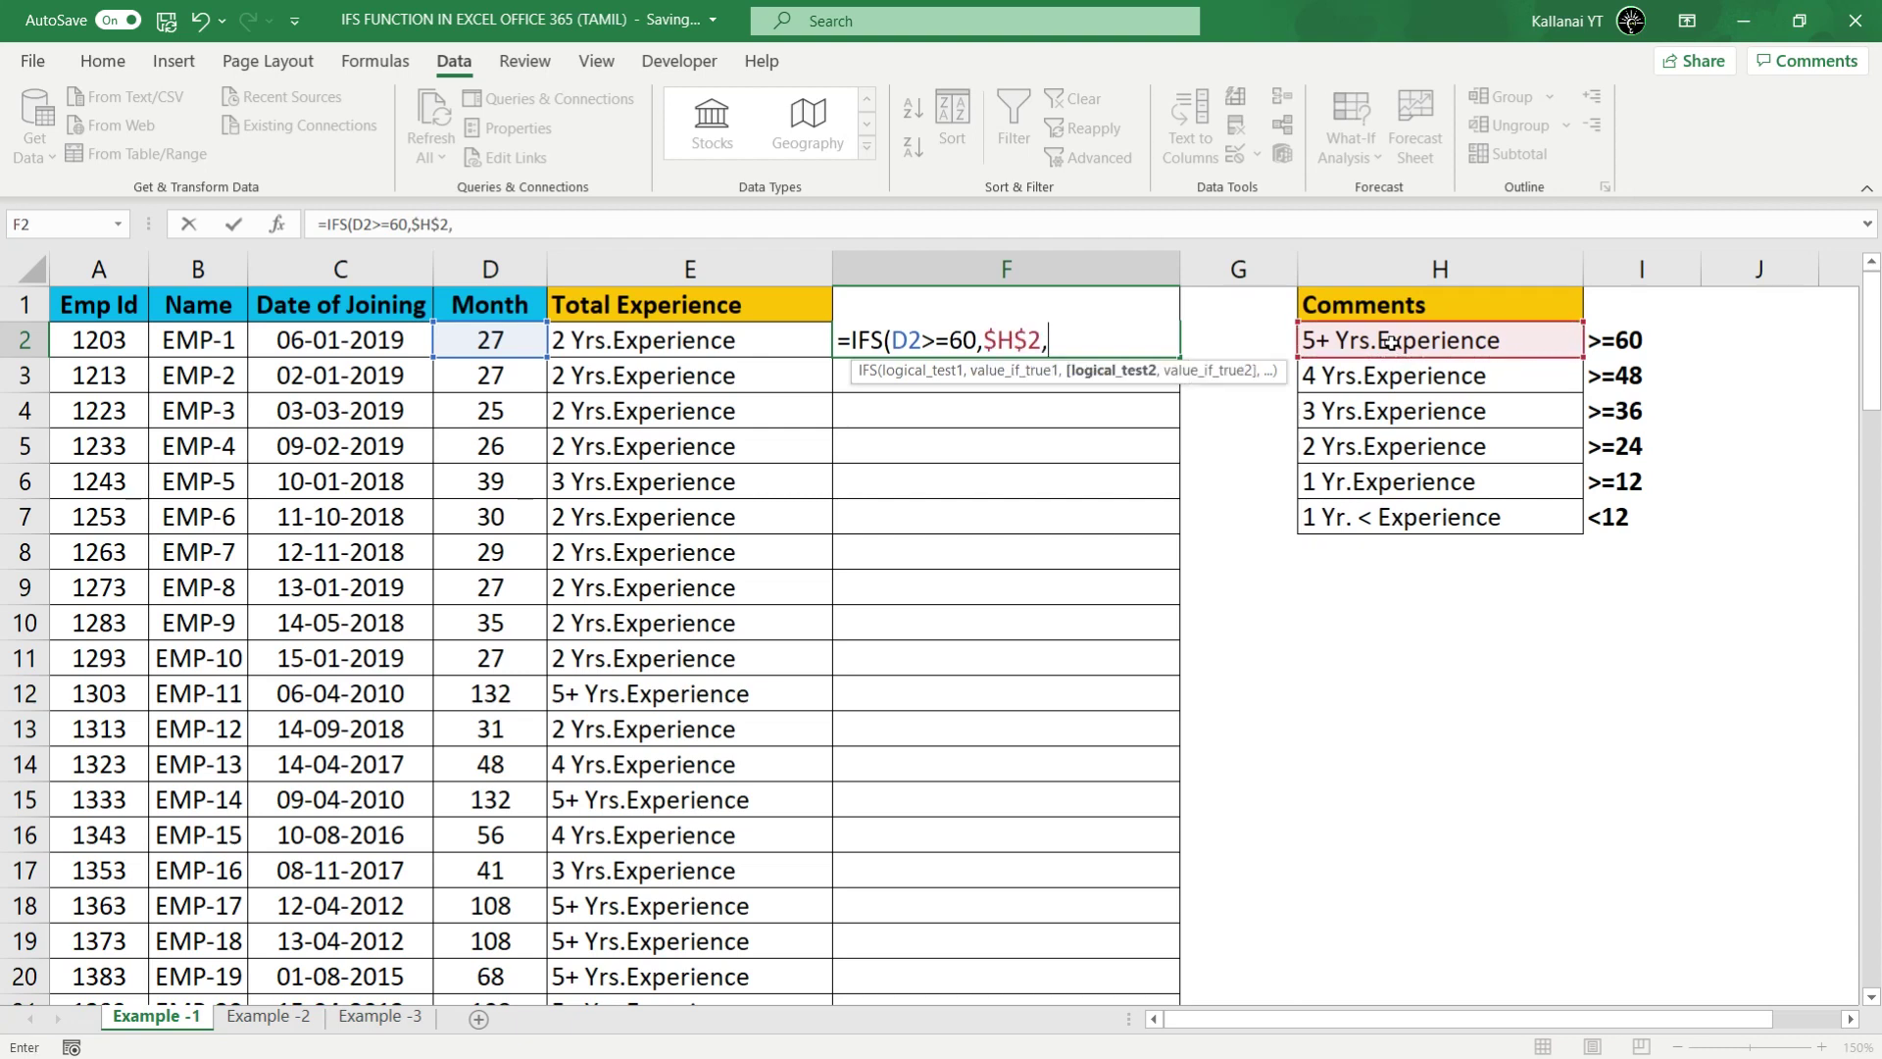
# Step: Review the IFS argument tooltips, then add the second test D2>=48 to F2
pyautogui.click(896, 377)
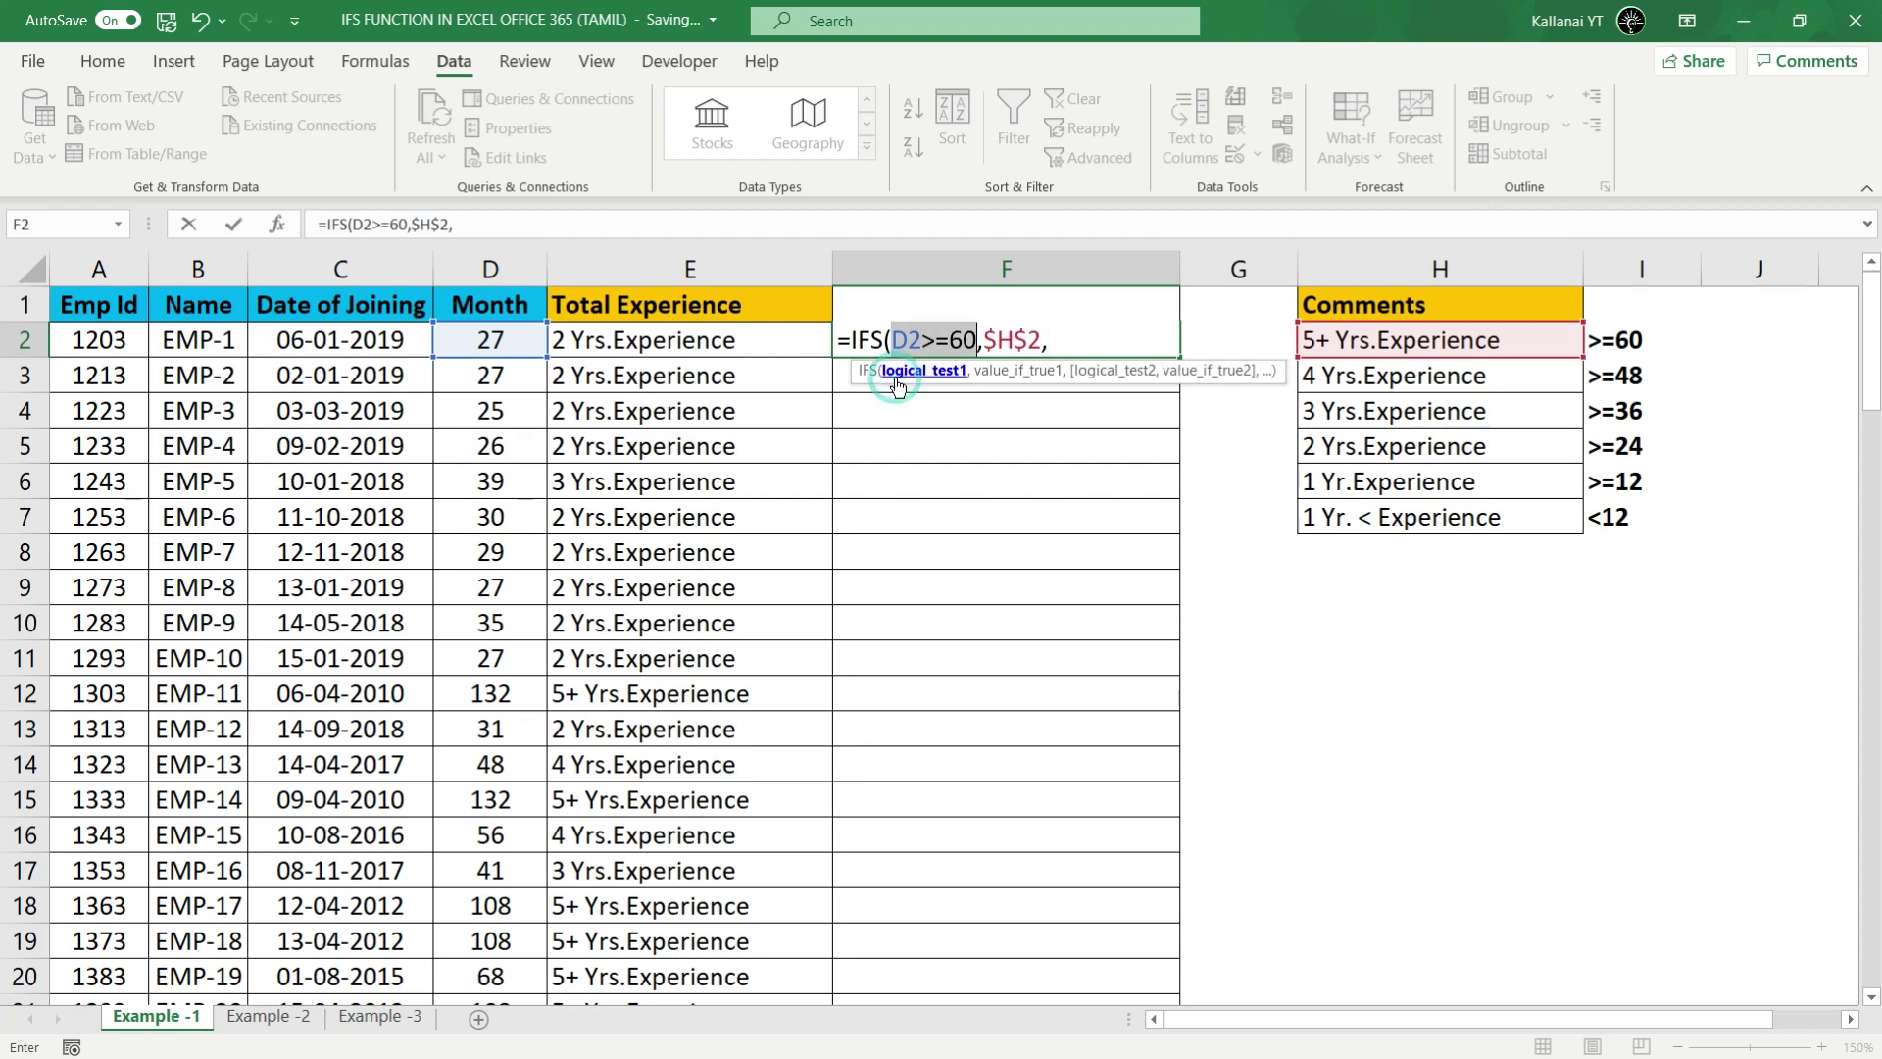
pyautogui.click(1004, 377)
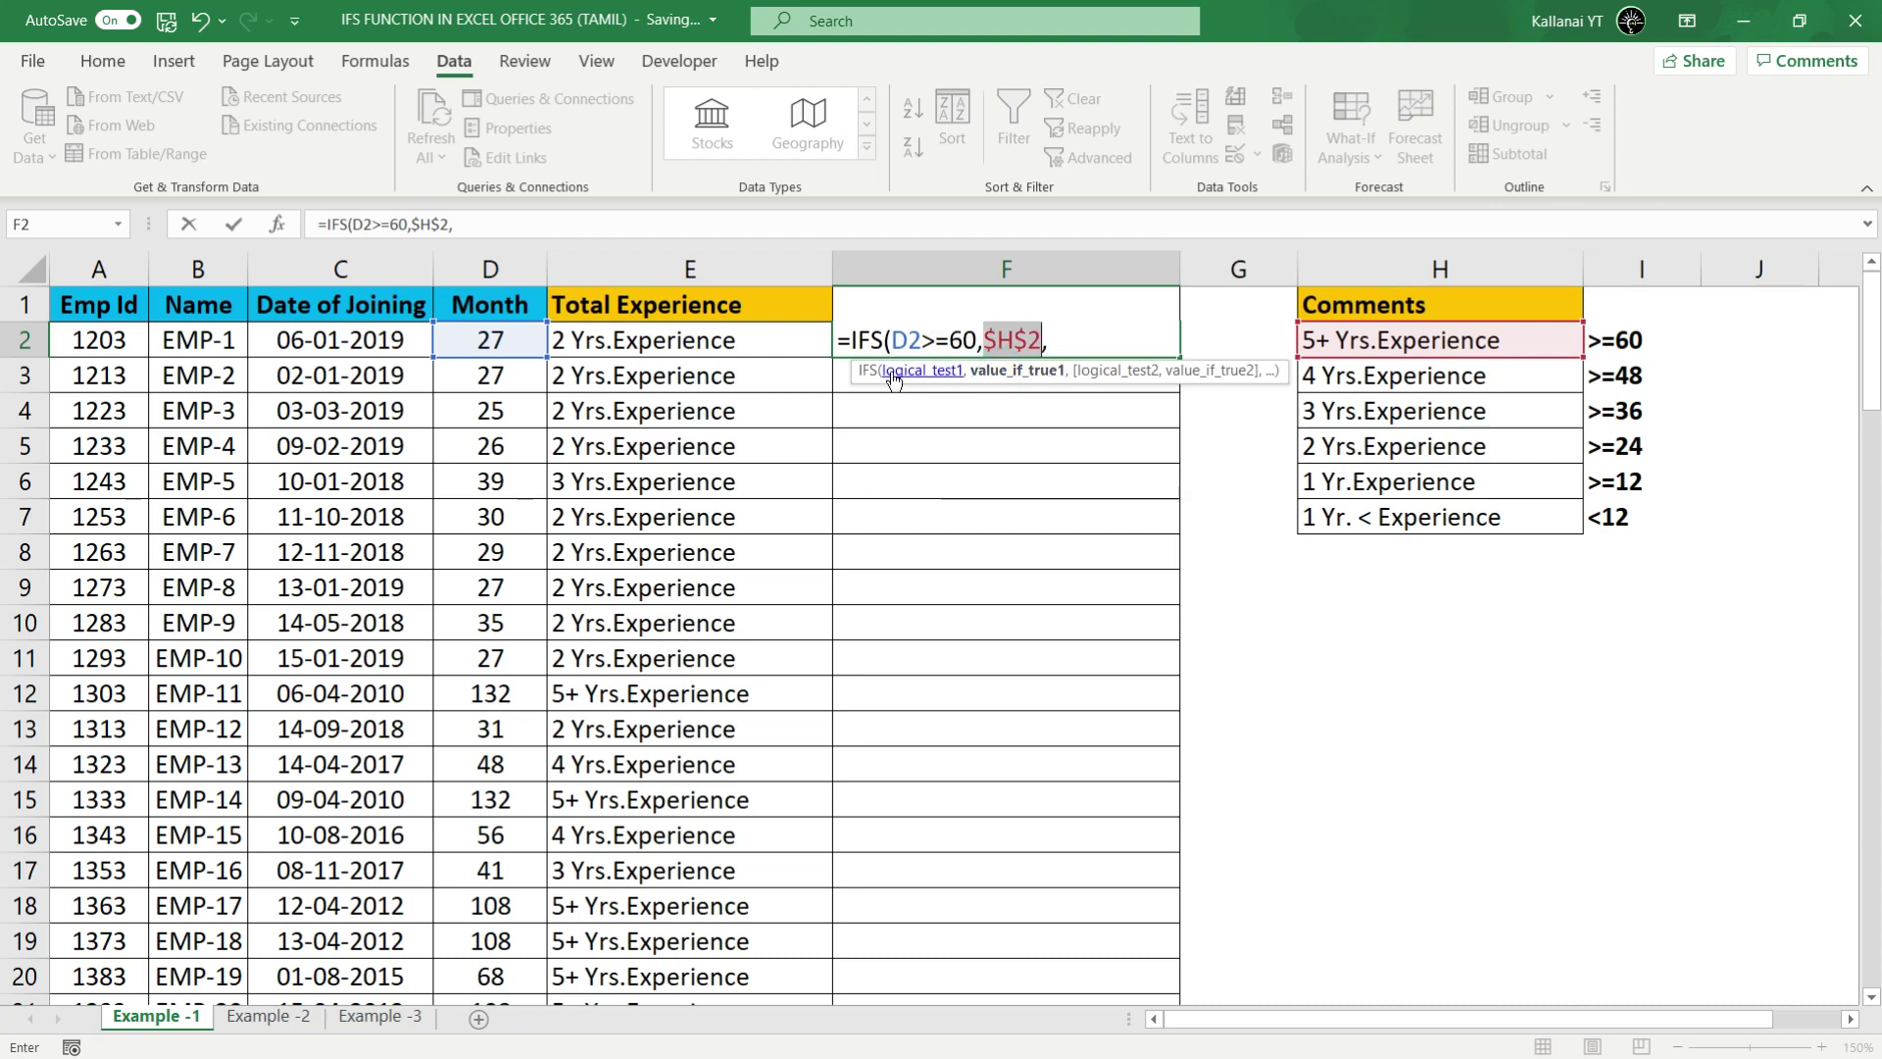
pyautogui.click(1119, 383)
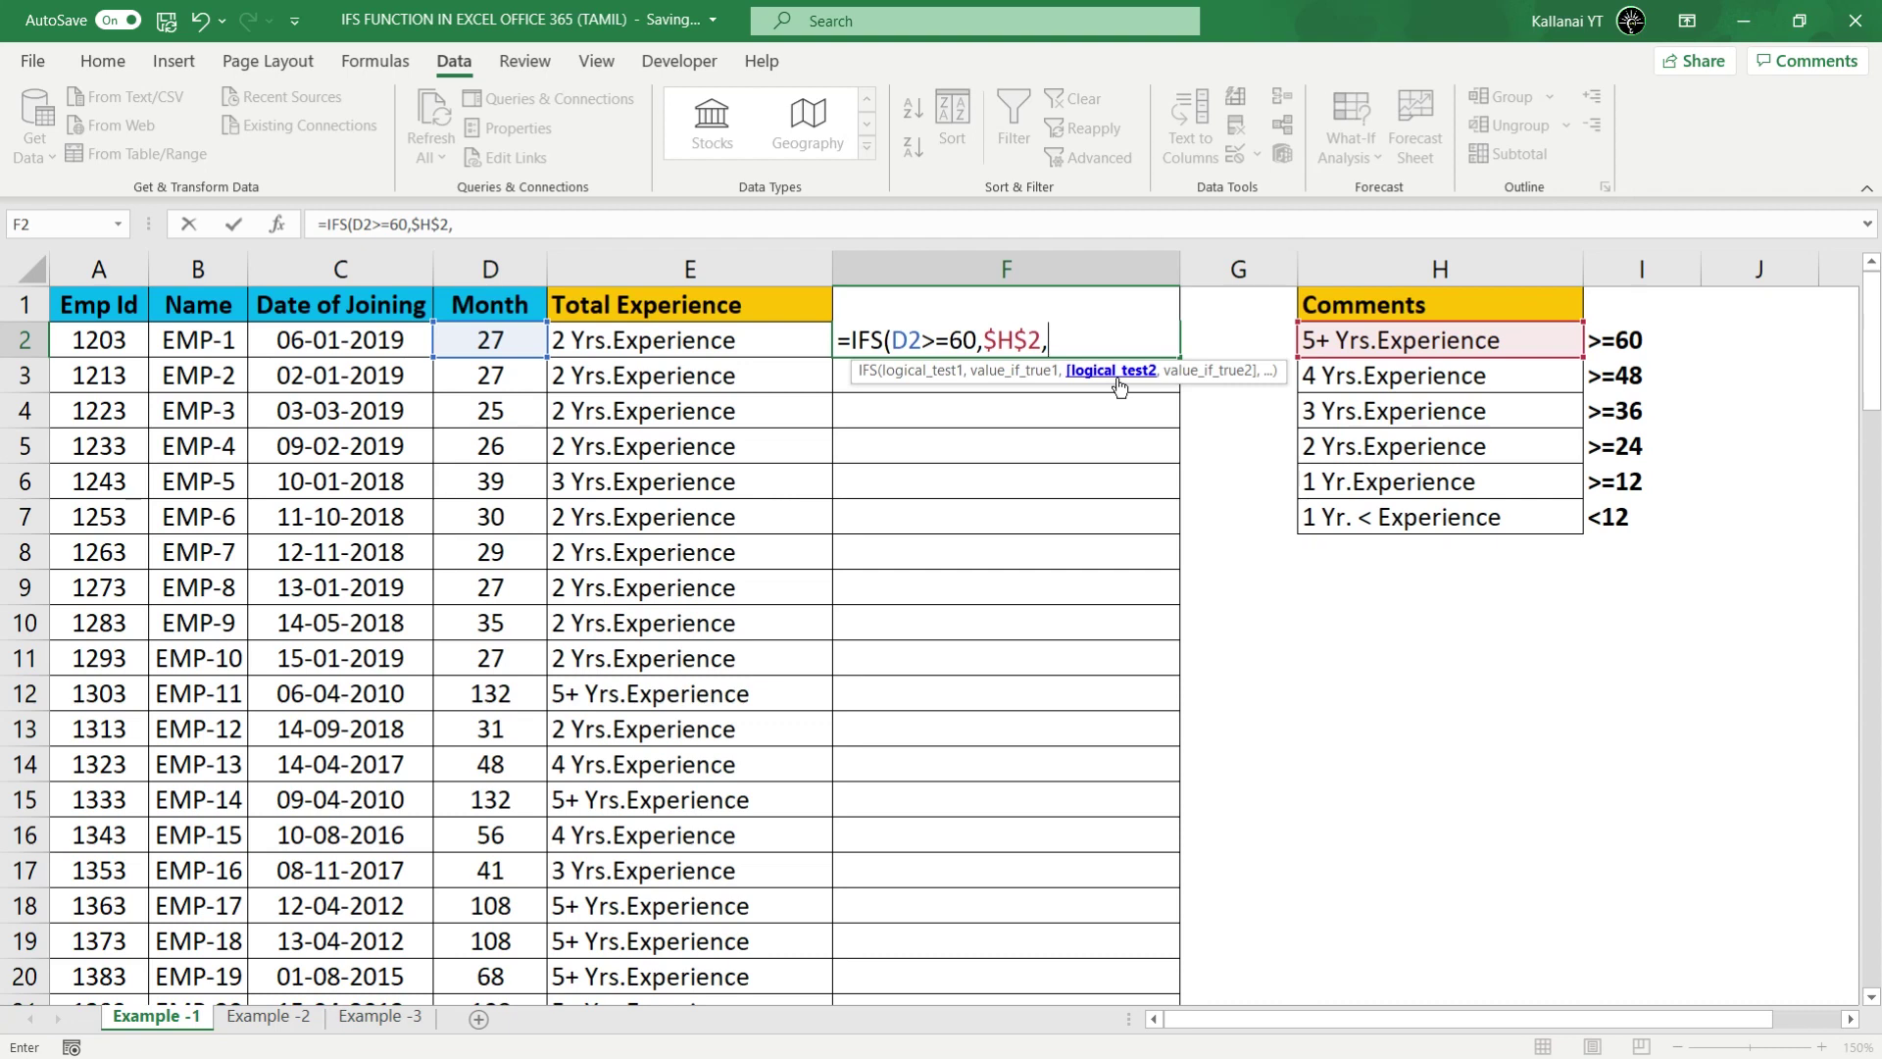
pyautogui.click(499, 340)
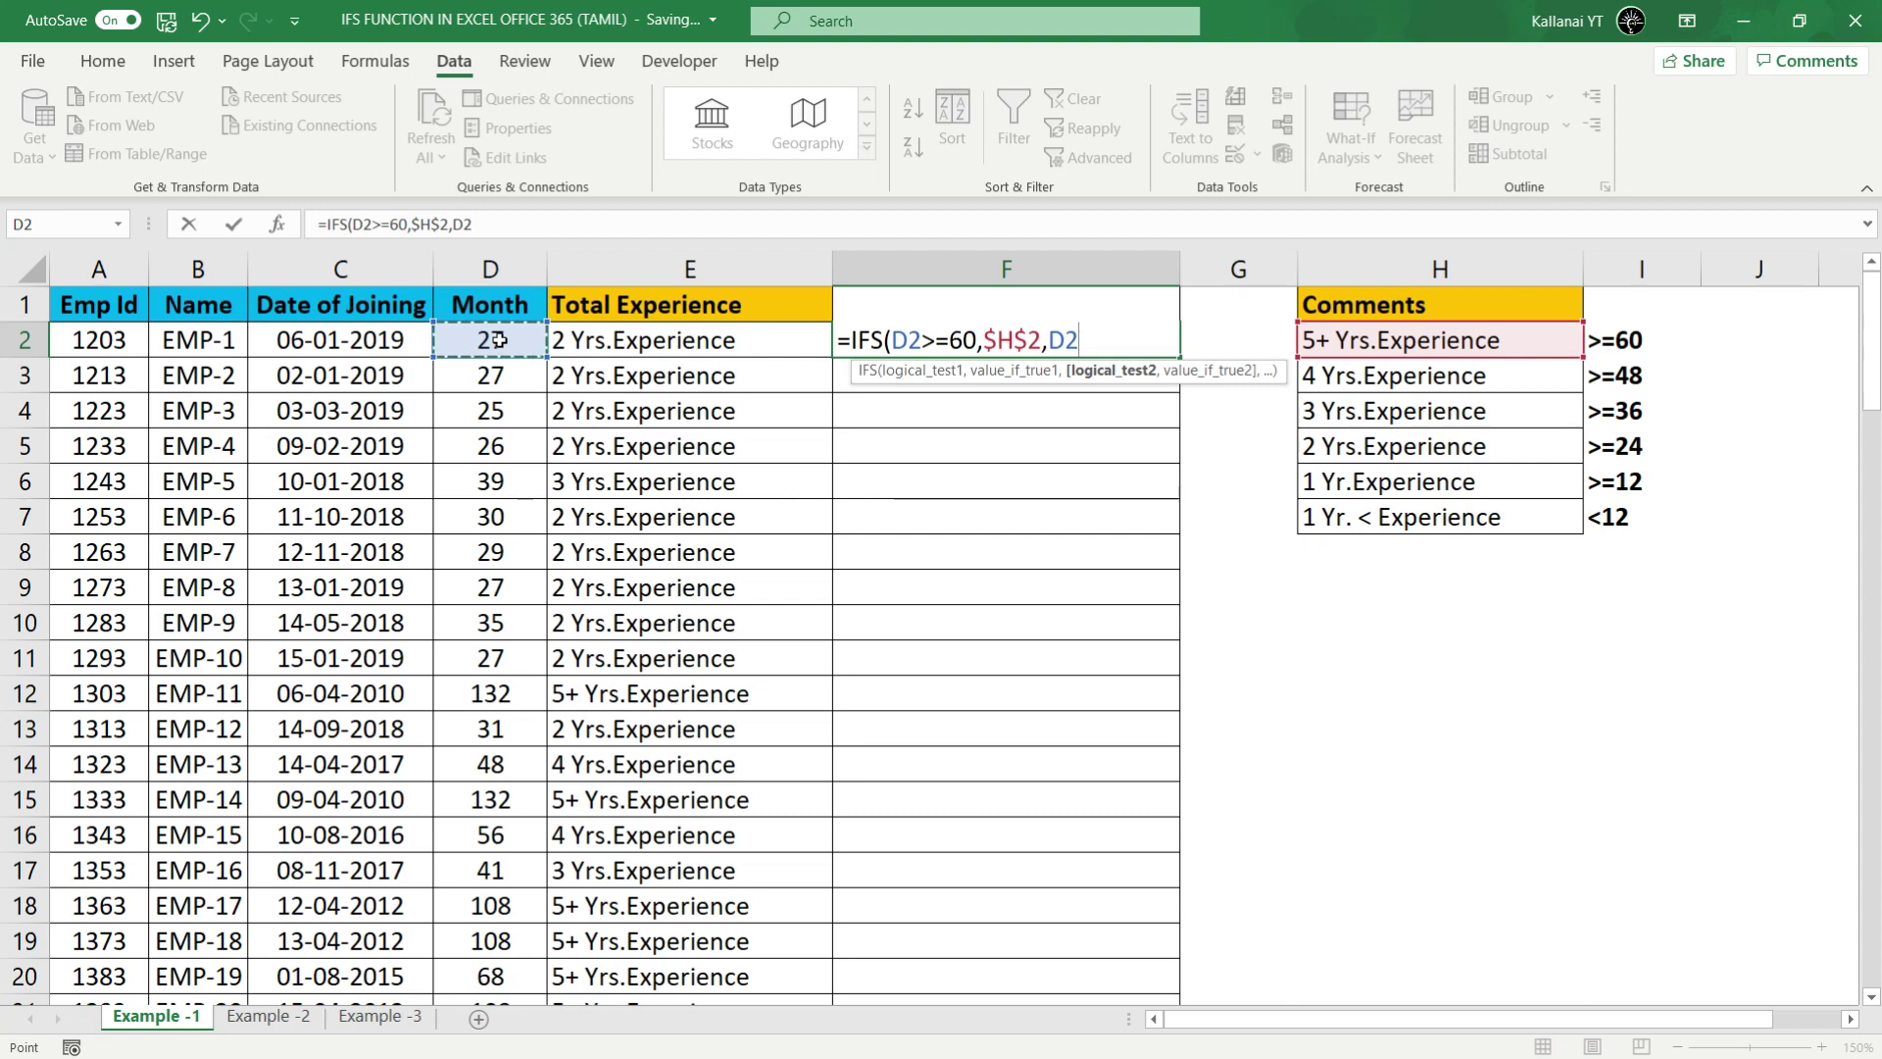
pyautogui.write('>=')
pyautogui.write('48')
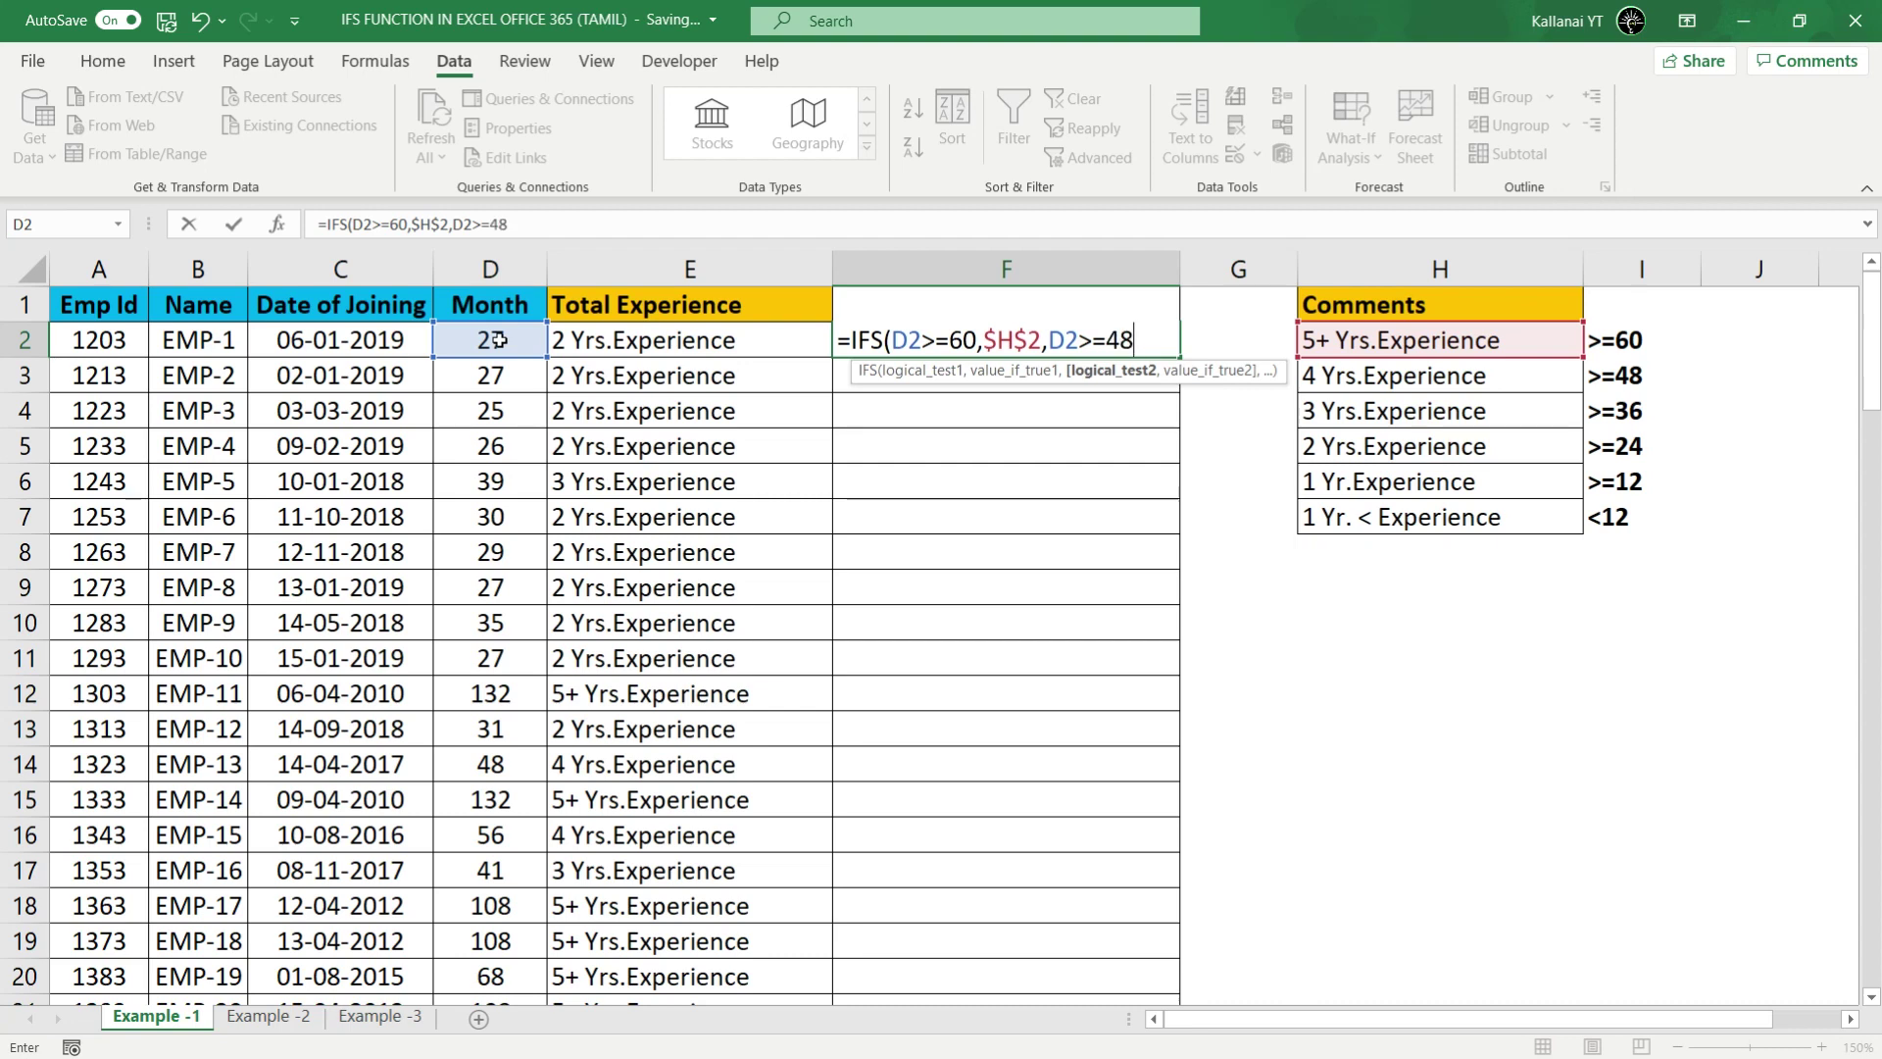
pyautogui.write(',')
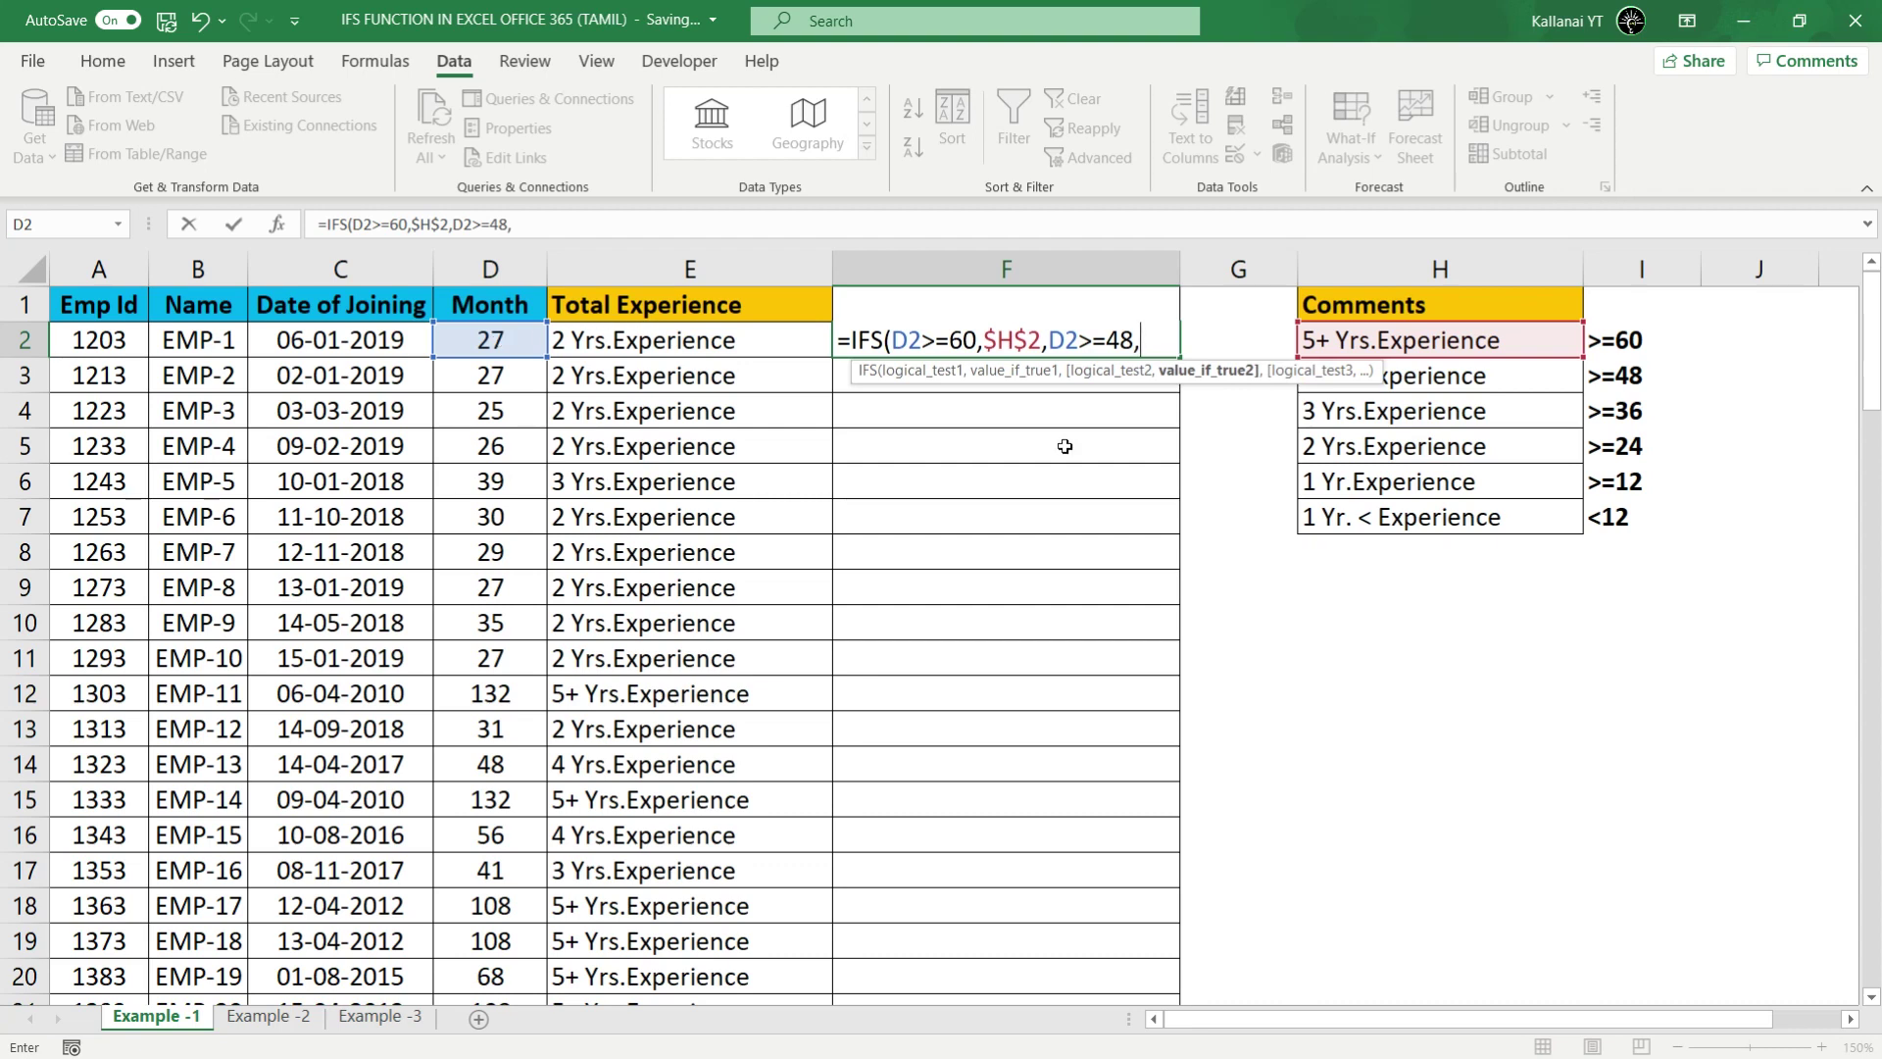
# Step: Set the absolute $H$3 comment as the result for the D2>=48 test
pyautogui.click(1108, 370)
pyautogui.click(1179, 371)
pyautogui.click(1448, 382)
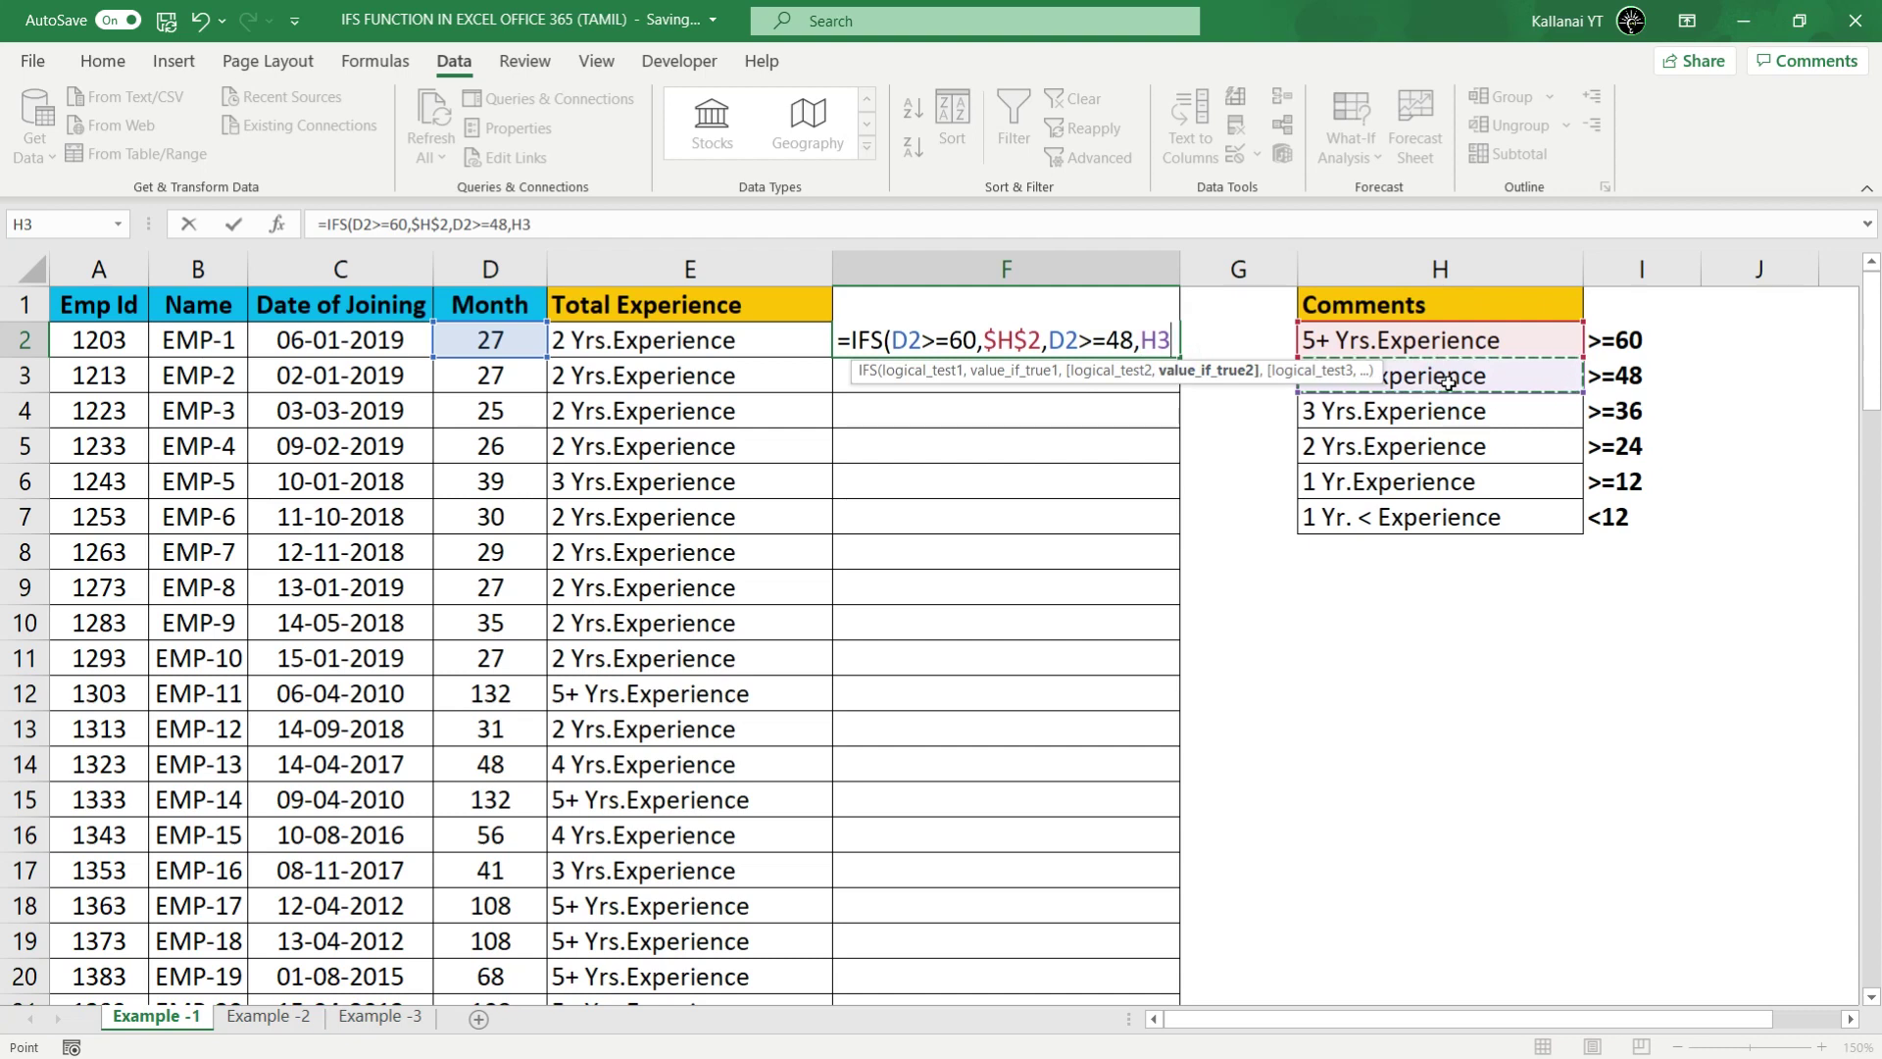
pyautogui.press('F4')
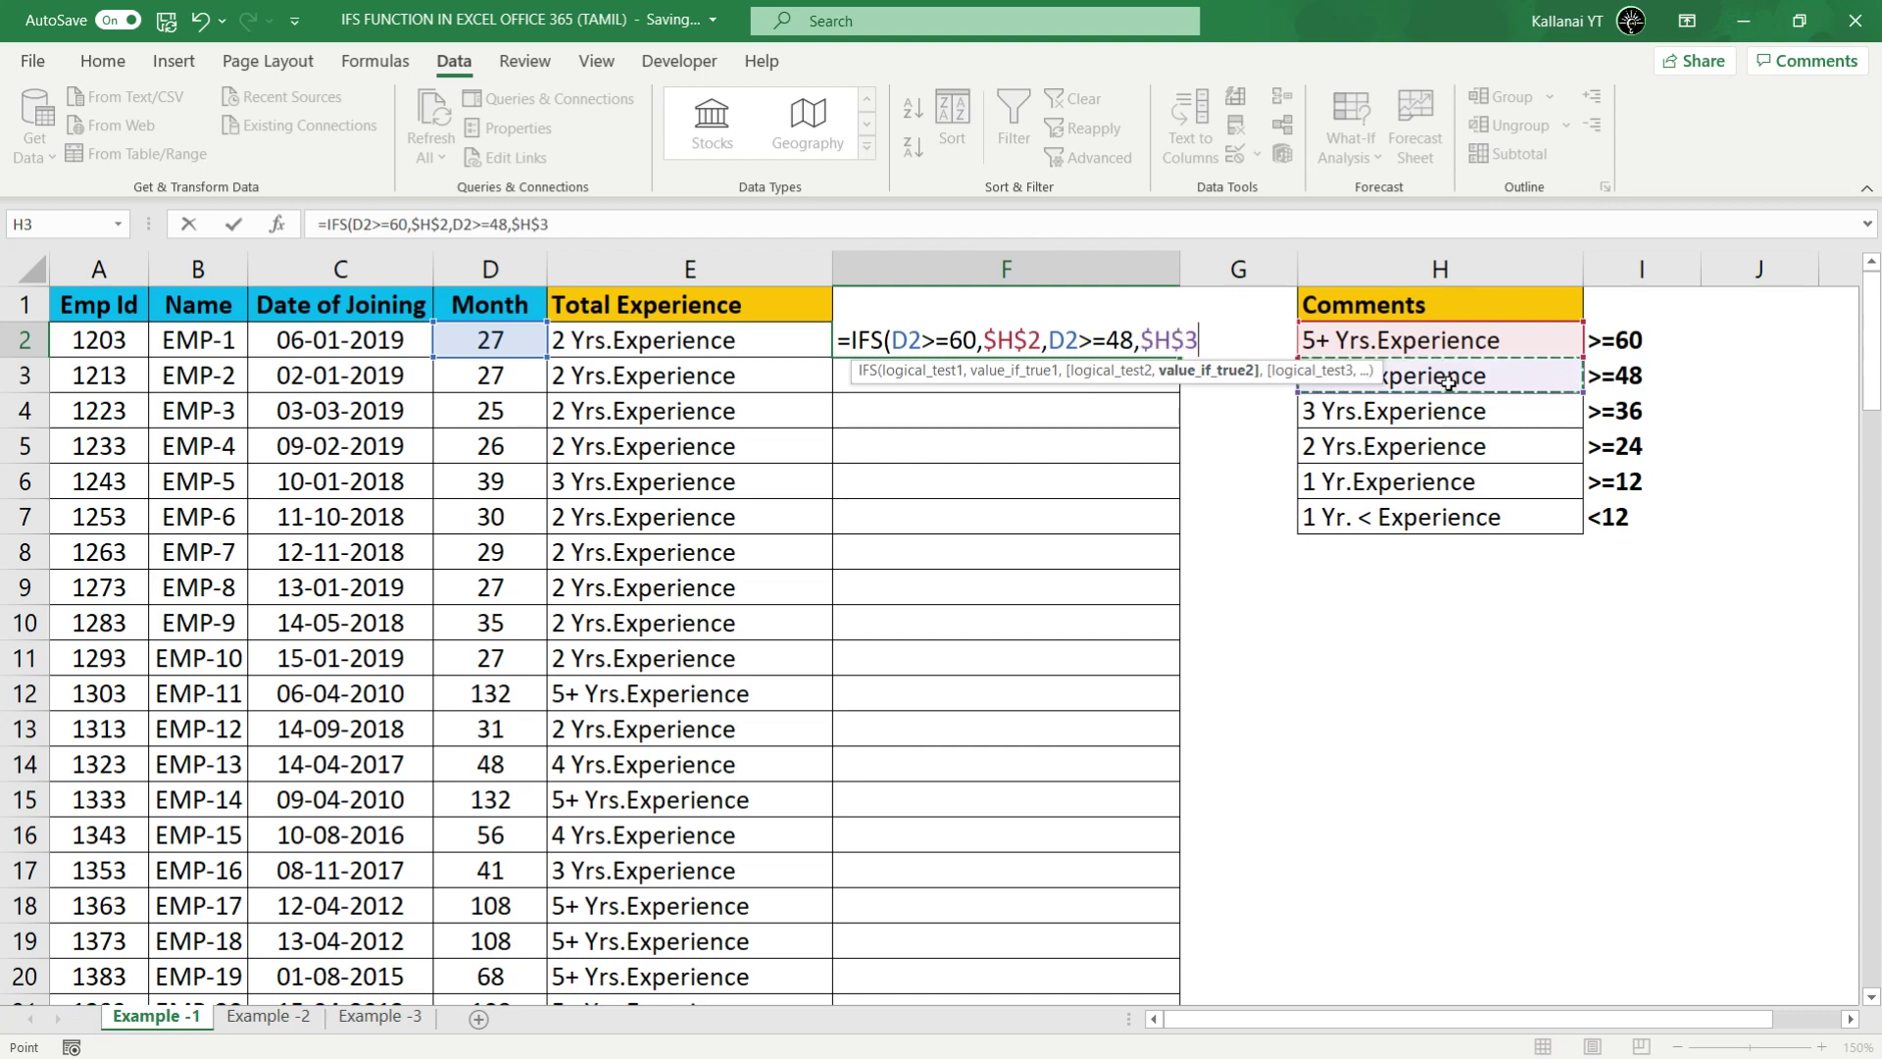
pyautogui.write(',')
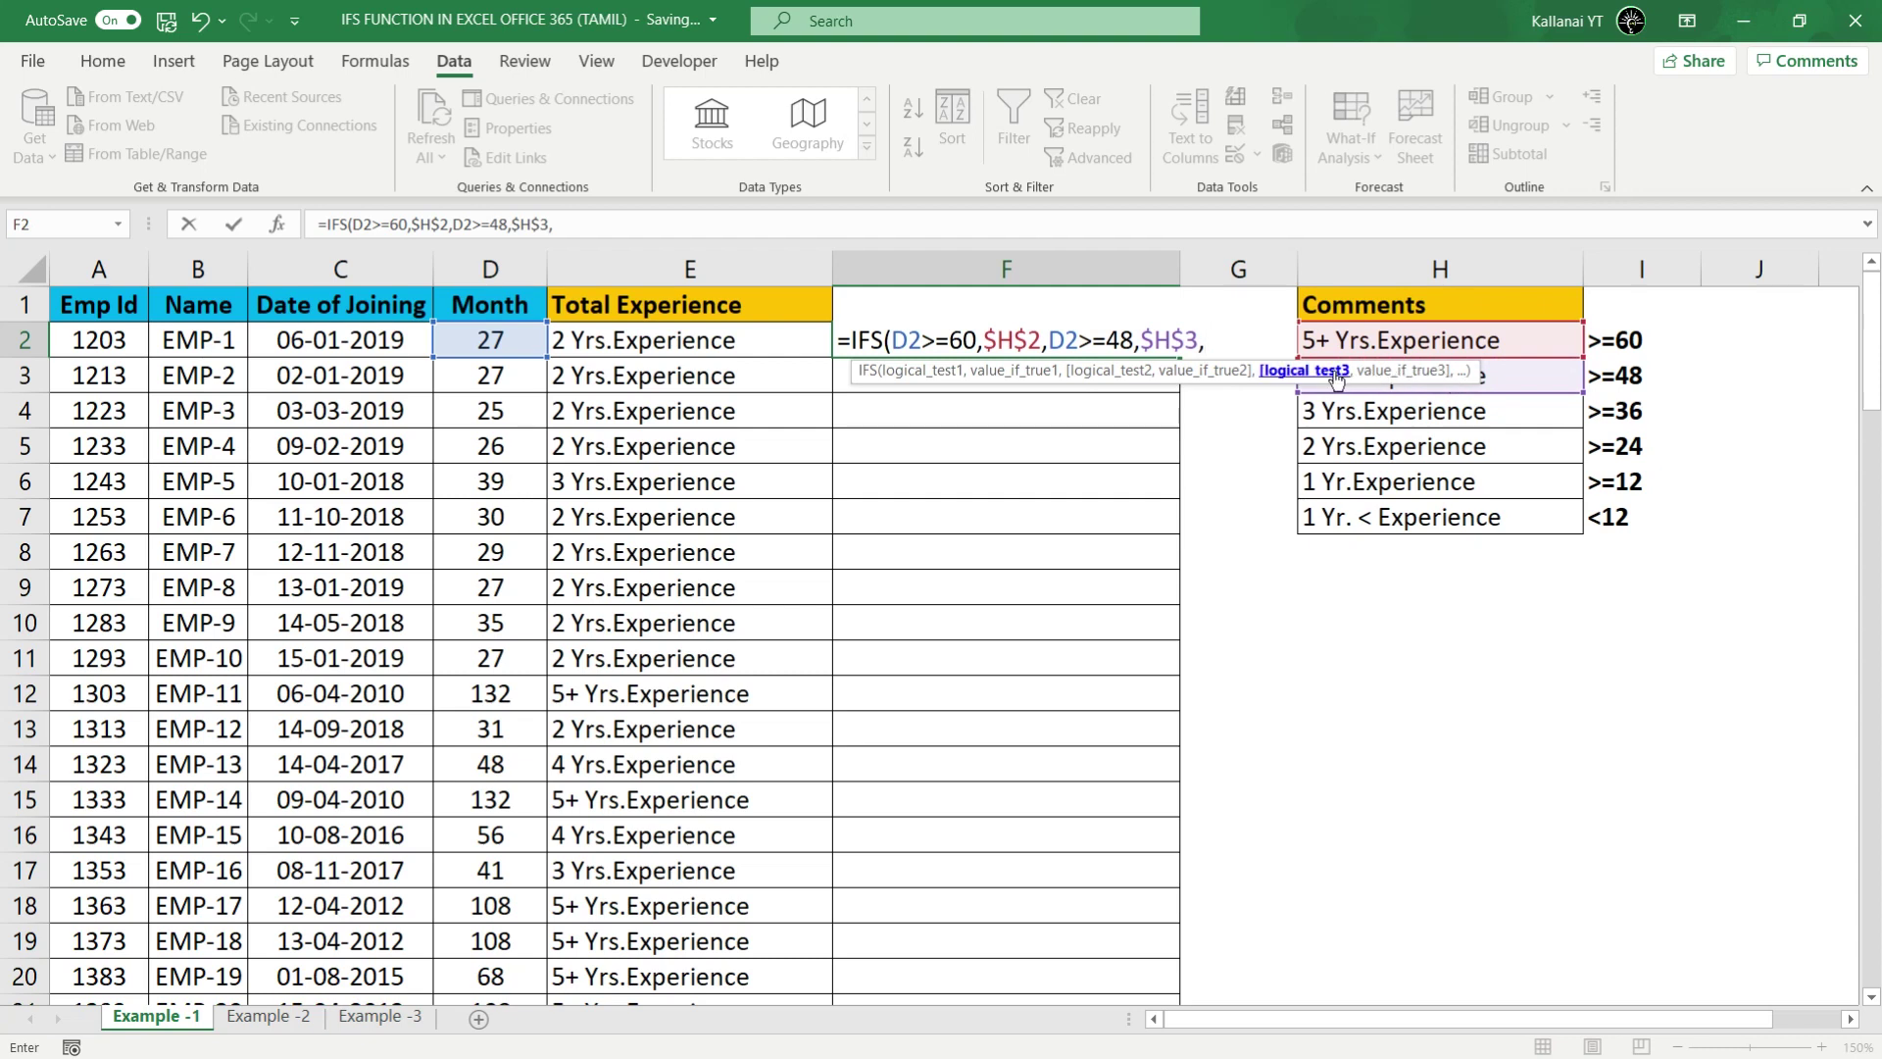
# Step: Add D2>=36 returning $H$4, then begin the D2>=24 test
pyautogui.click(483, 337)
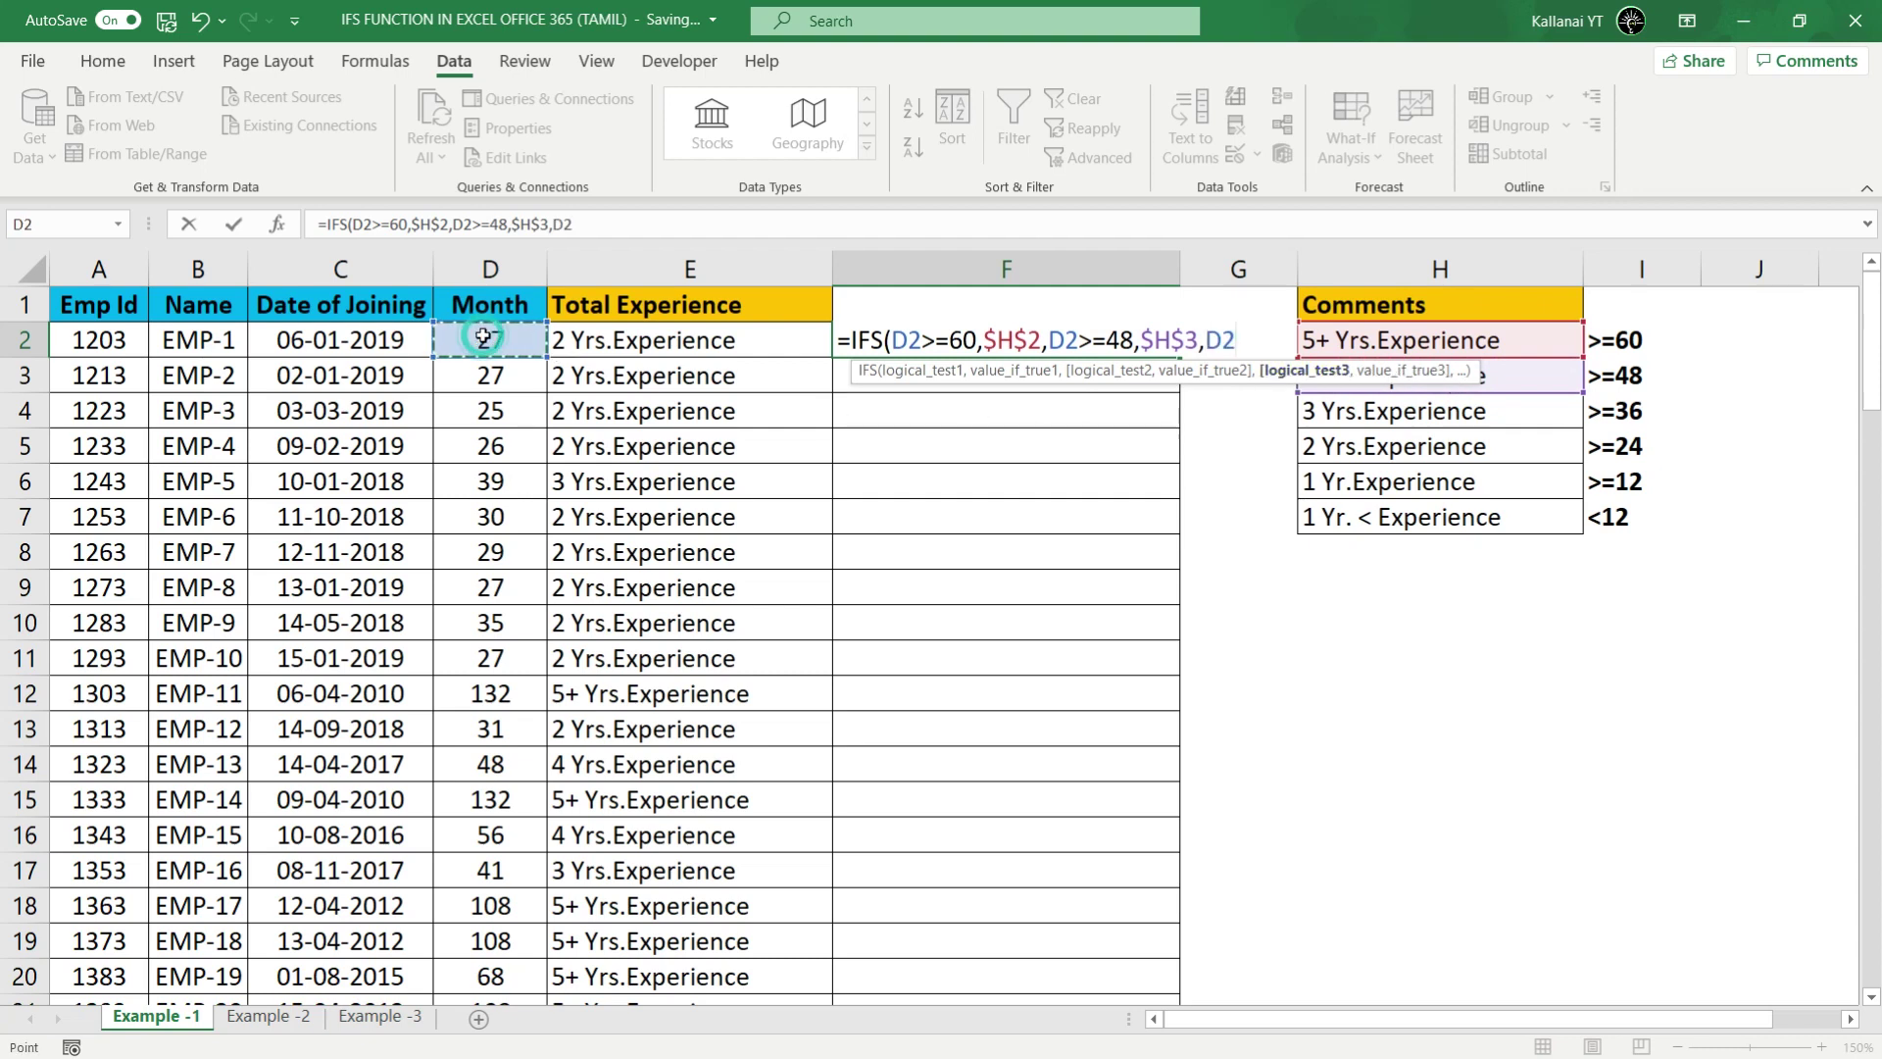
pyautogui.write('>=')
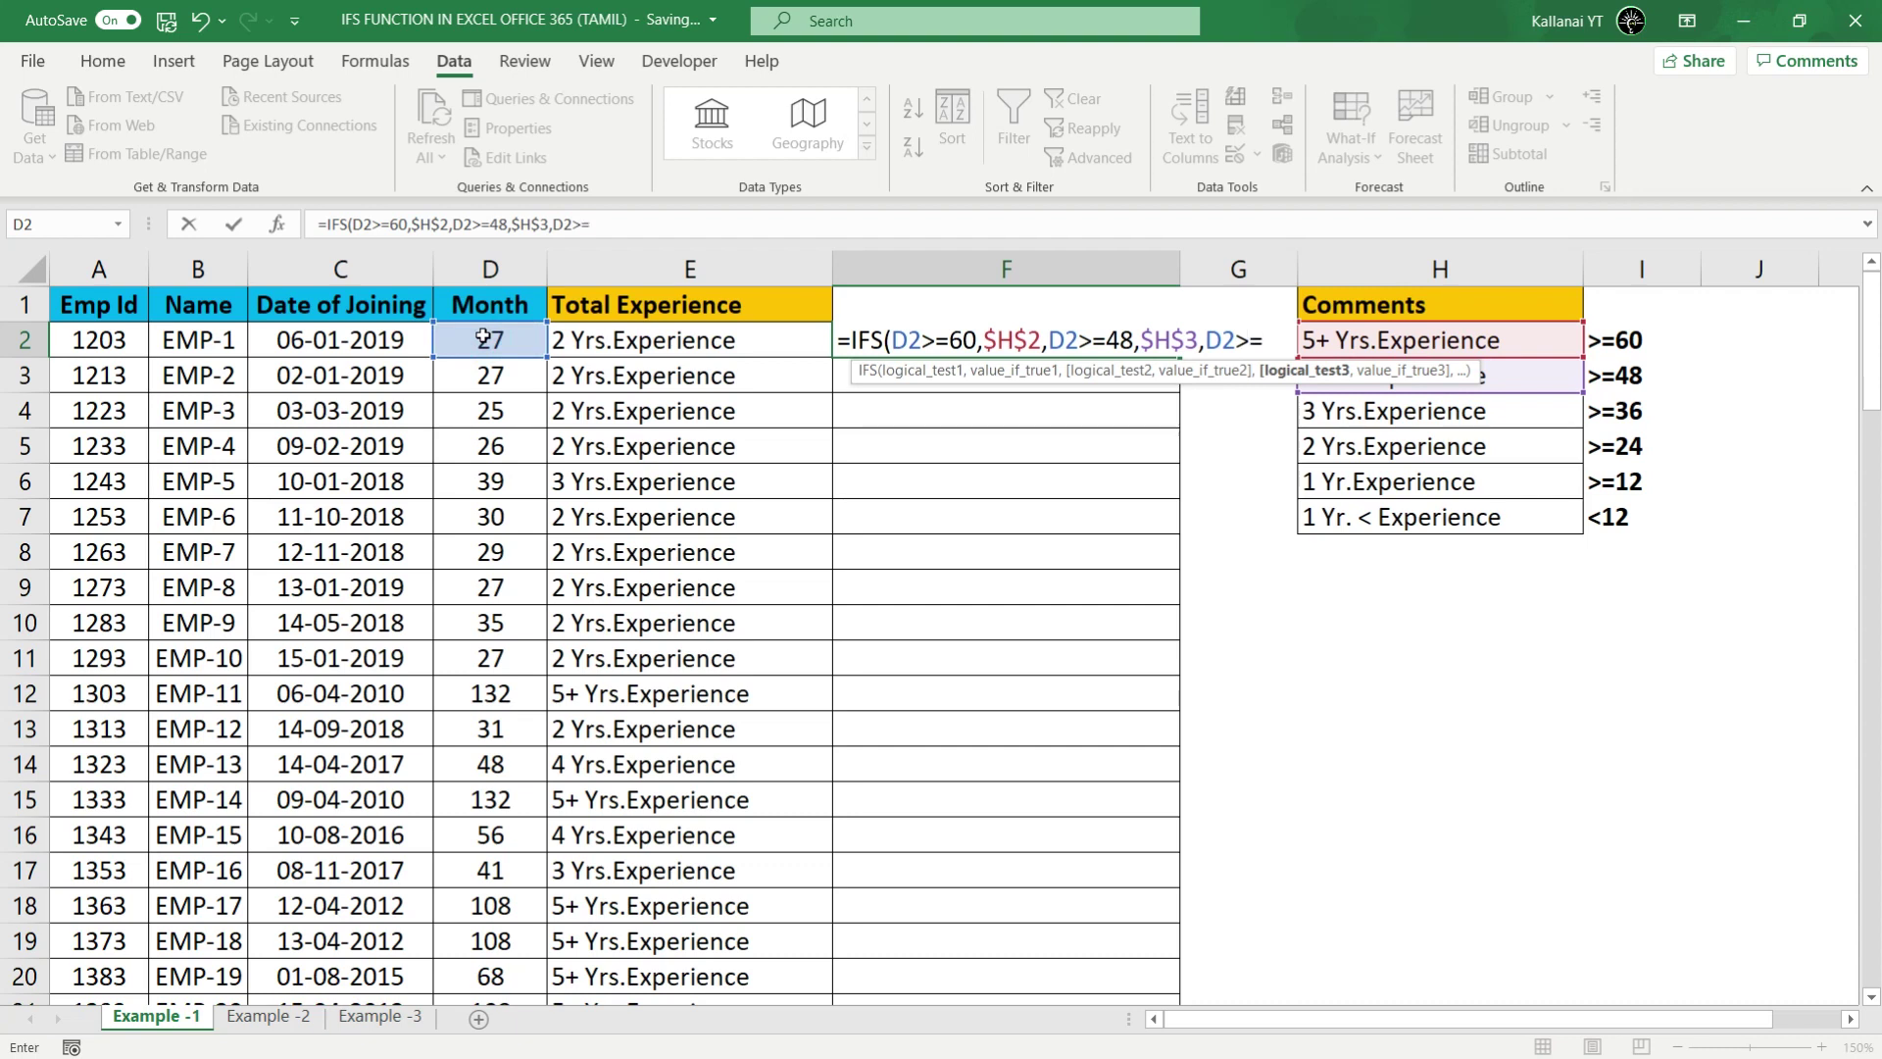
pyautogui.write('36')
pyautogui.write(',')
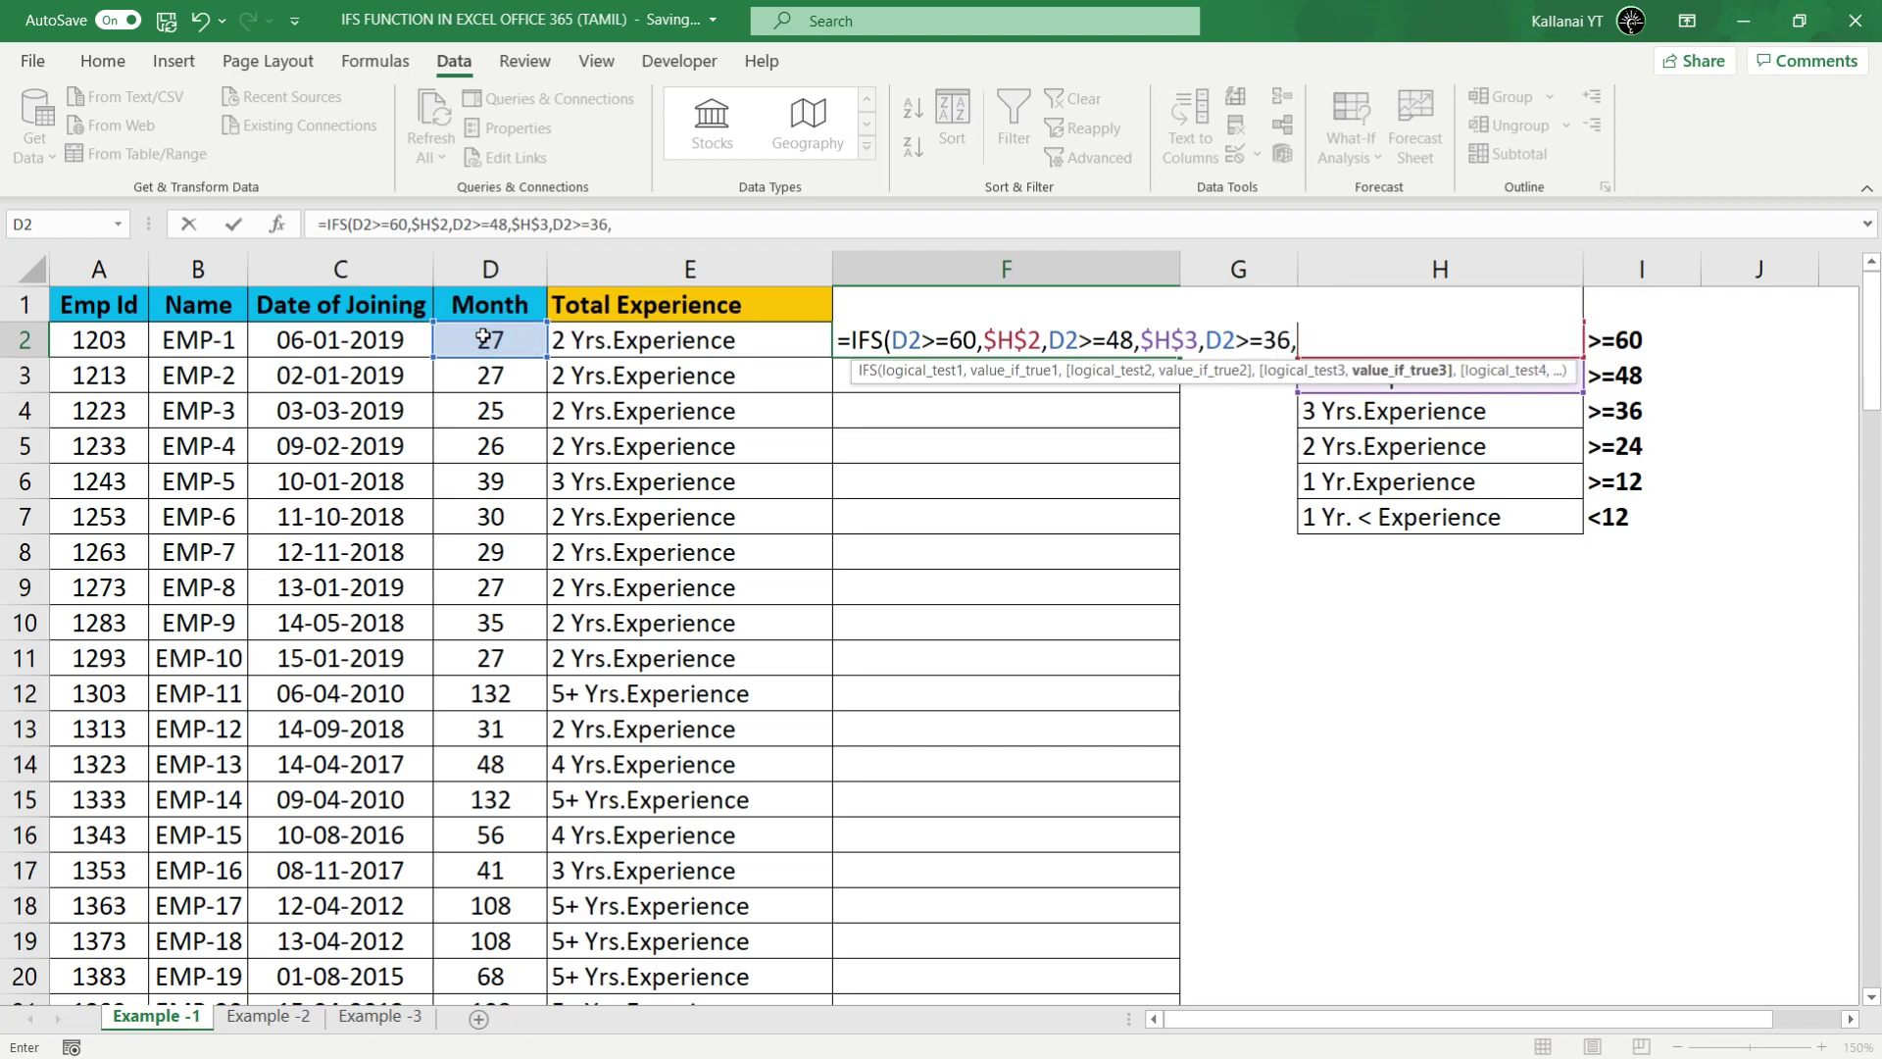
pyautogui.click(1491, 413)
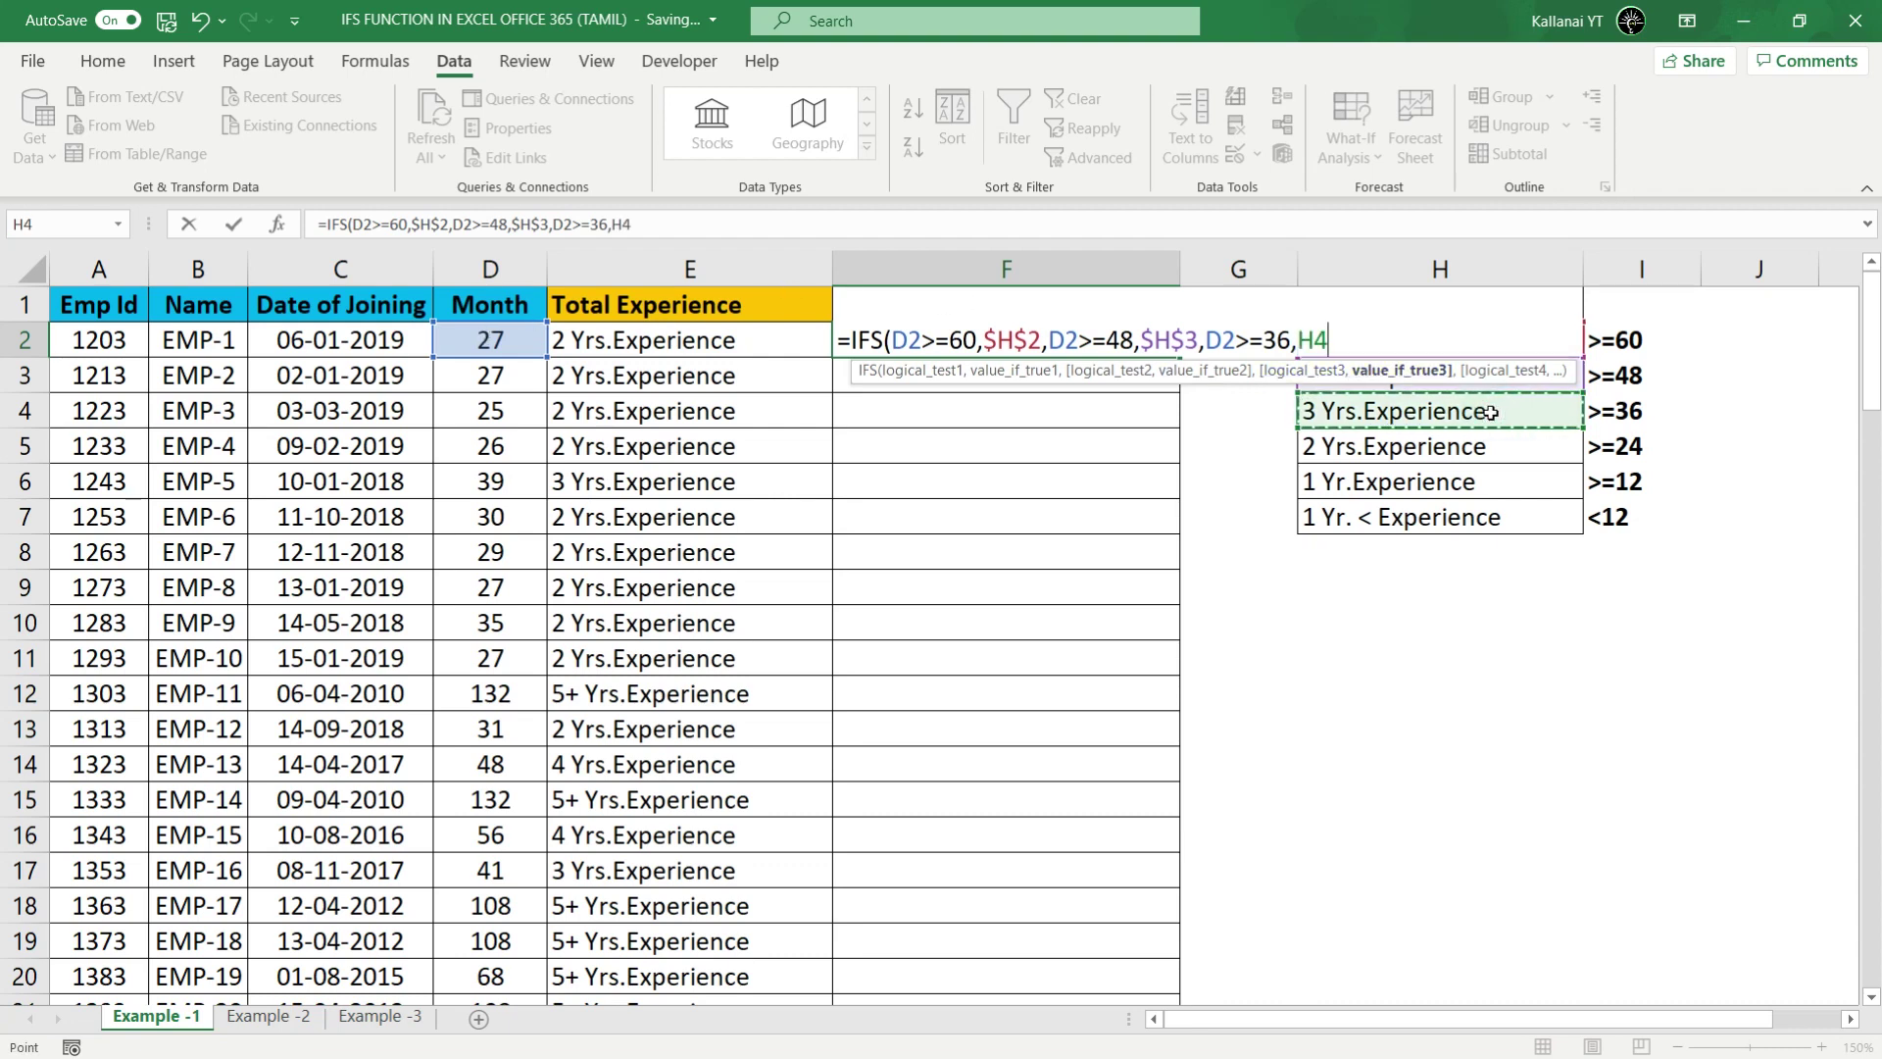
pyautogui.press('F4')
pyautogui.write('$H$4,')
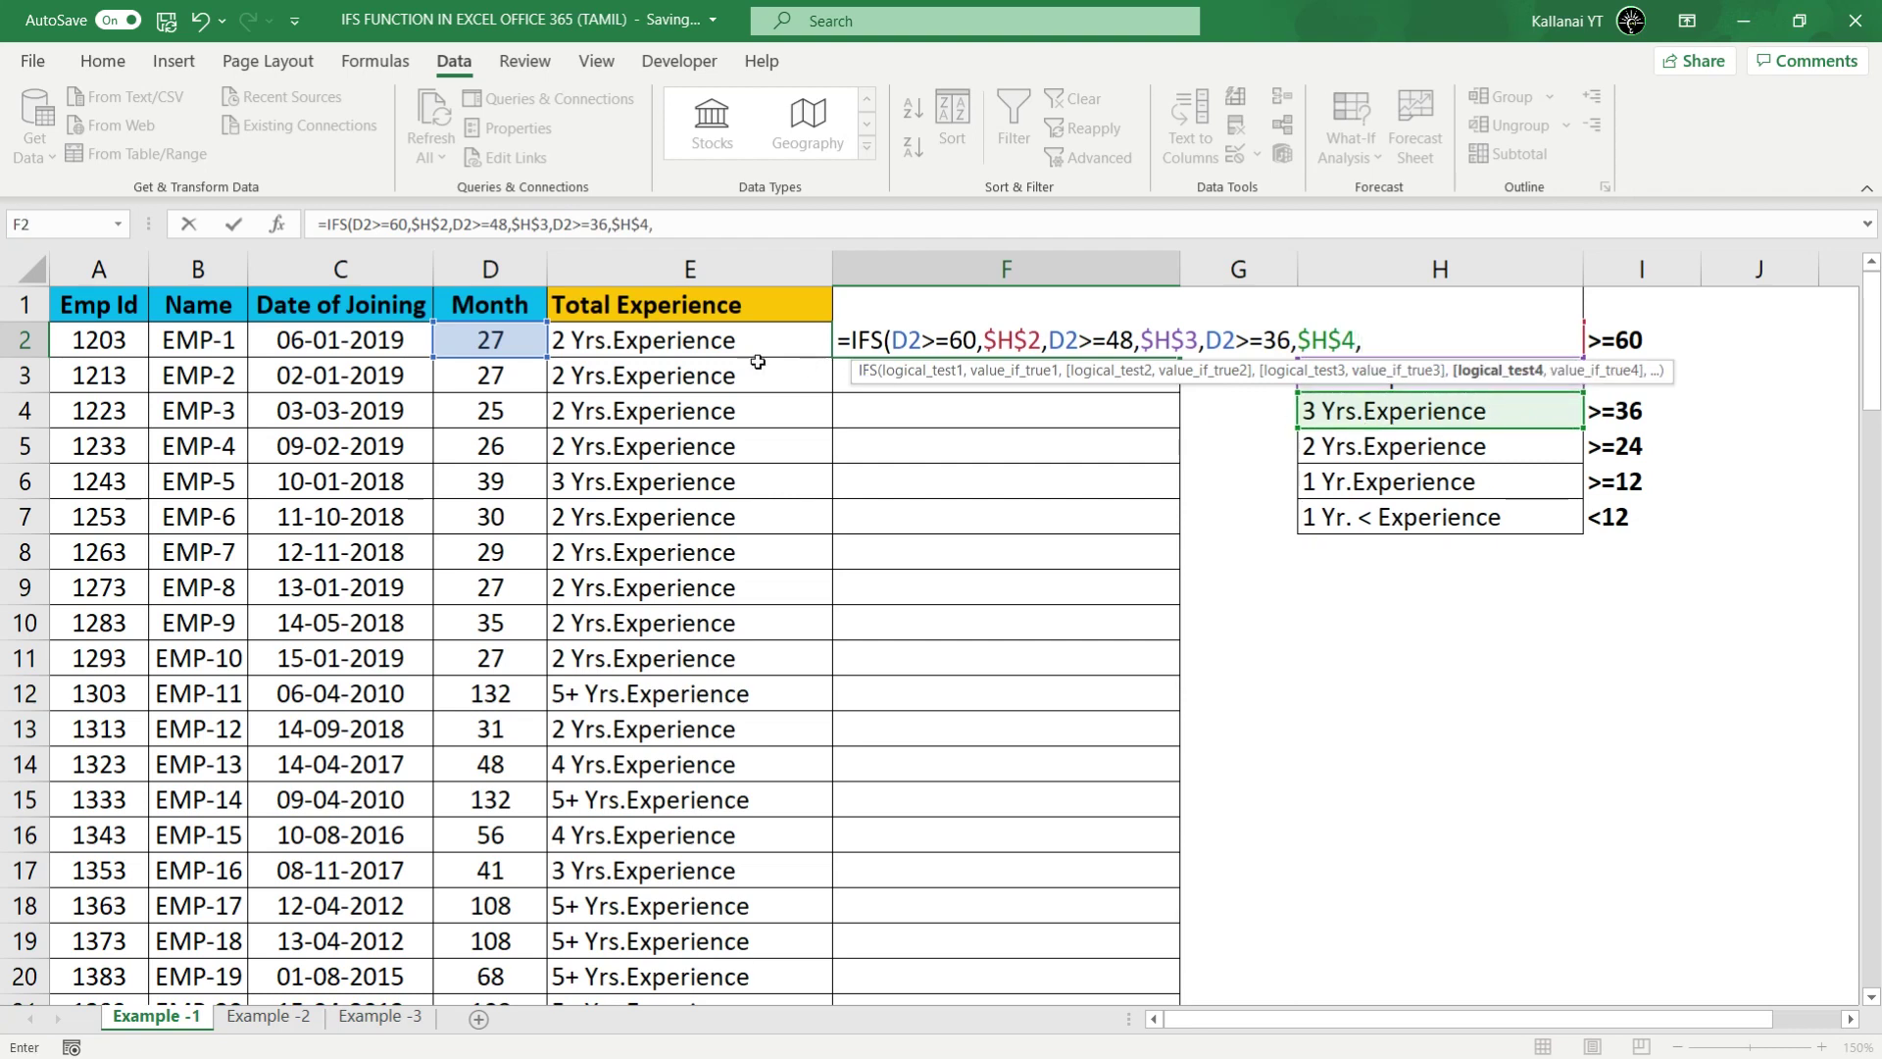
pyautogui.click(511, 342)
pyautogui.write('>')
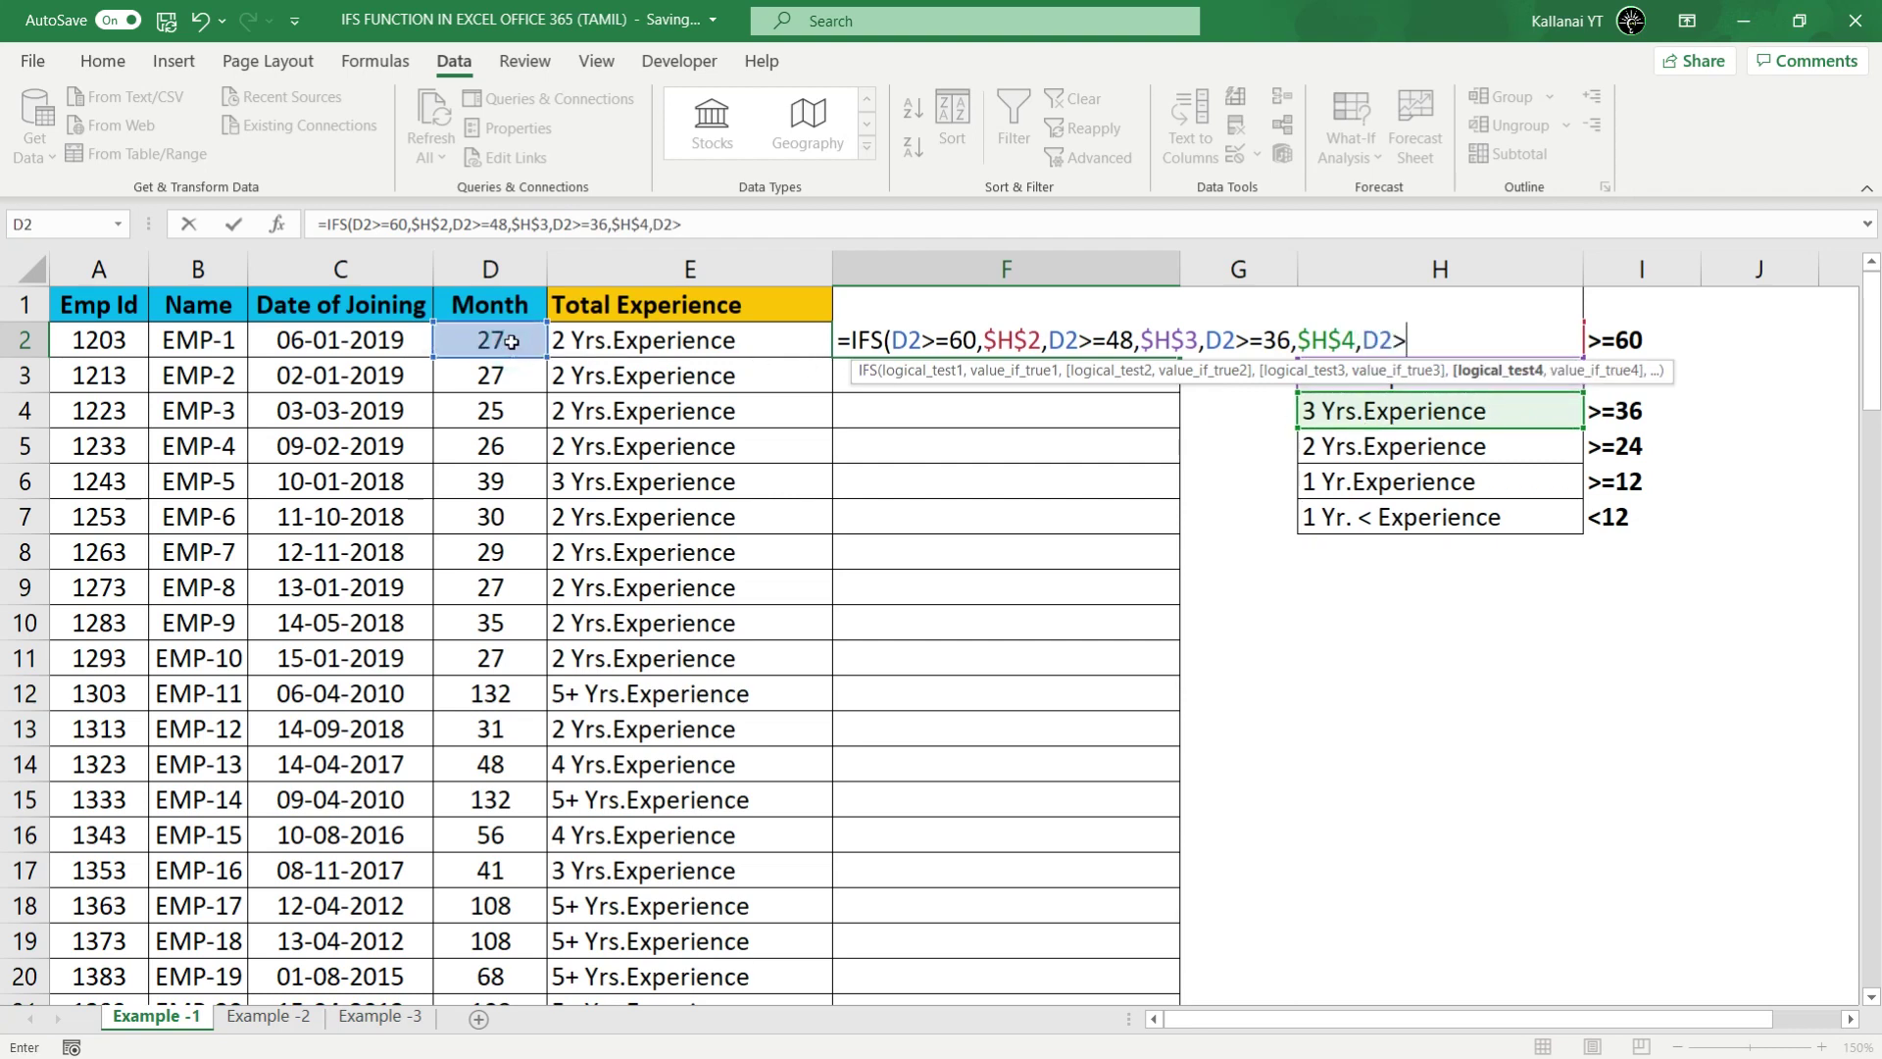
pyautogui.write('=24')
pyautogui.write(',')
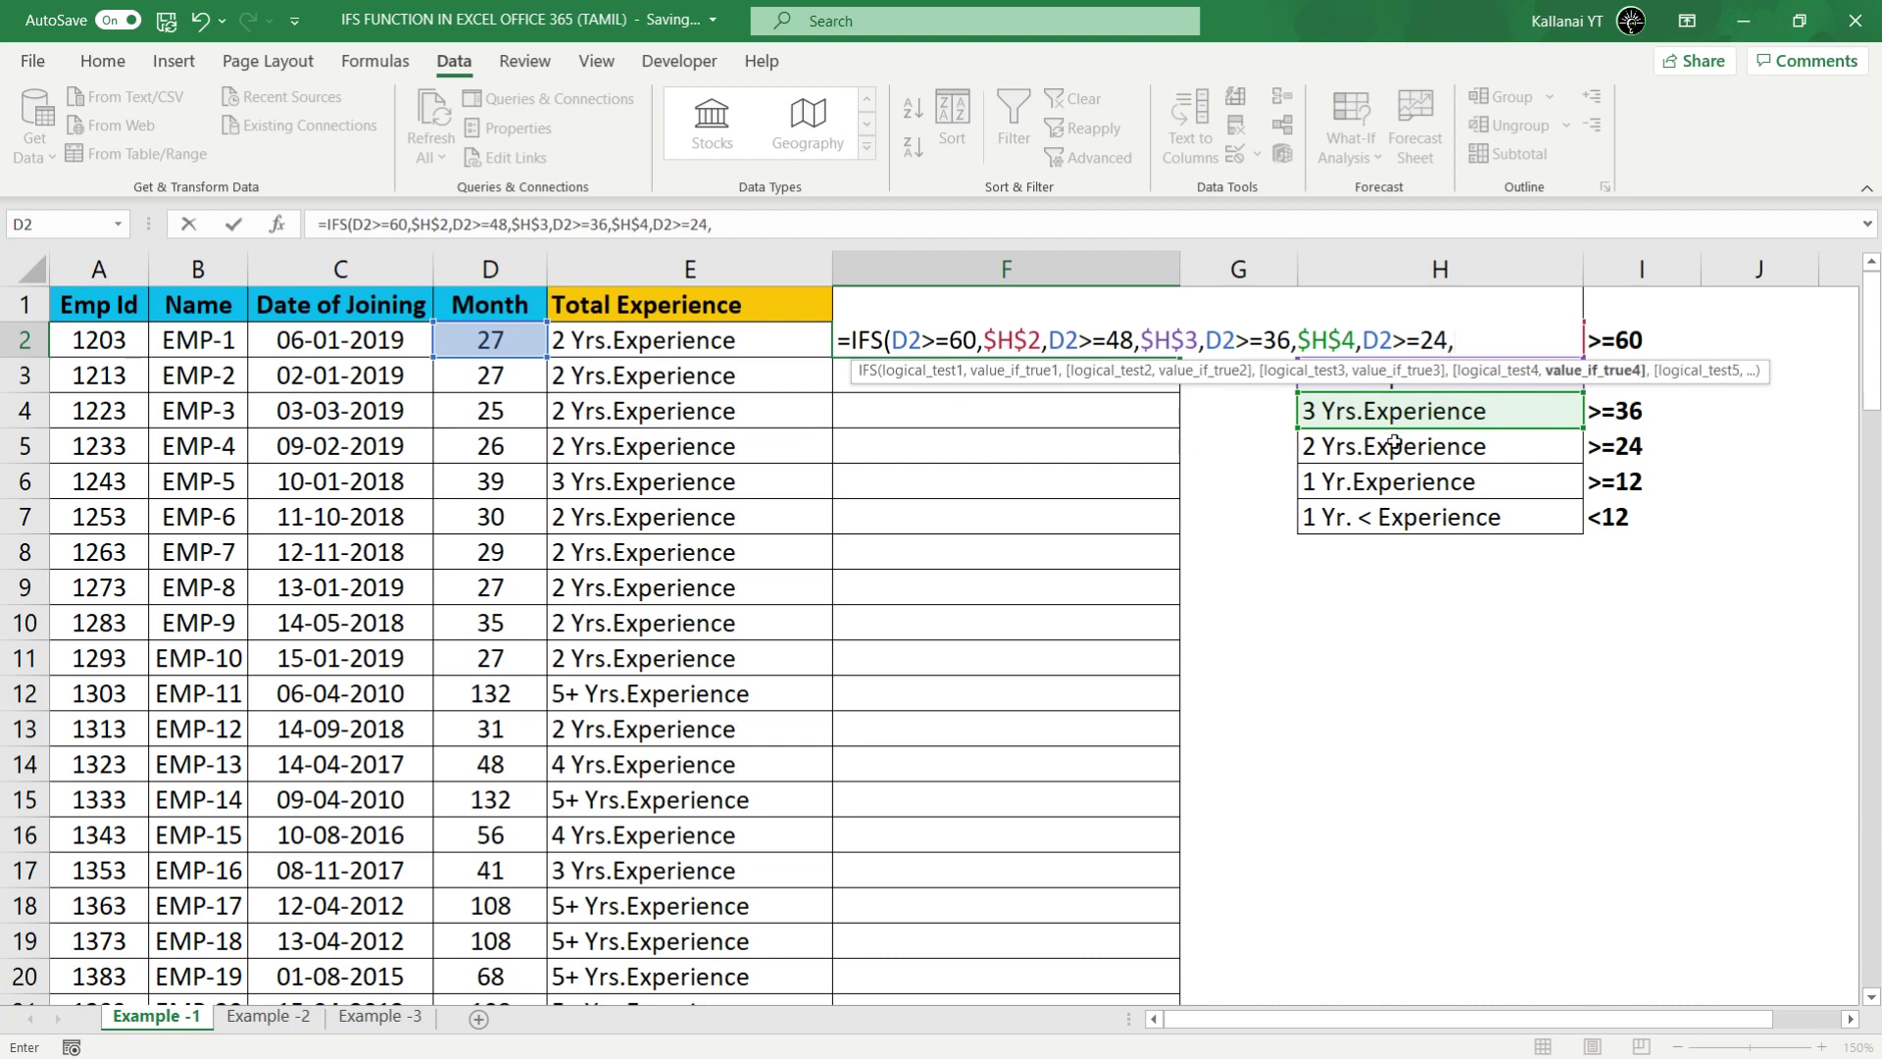
# Step: Add $H$5 as the 24-month result and a D2>=12 case returning $H$6 to the IFS formula
pyautogui.click(1397, 445)
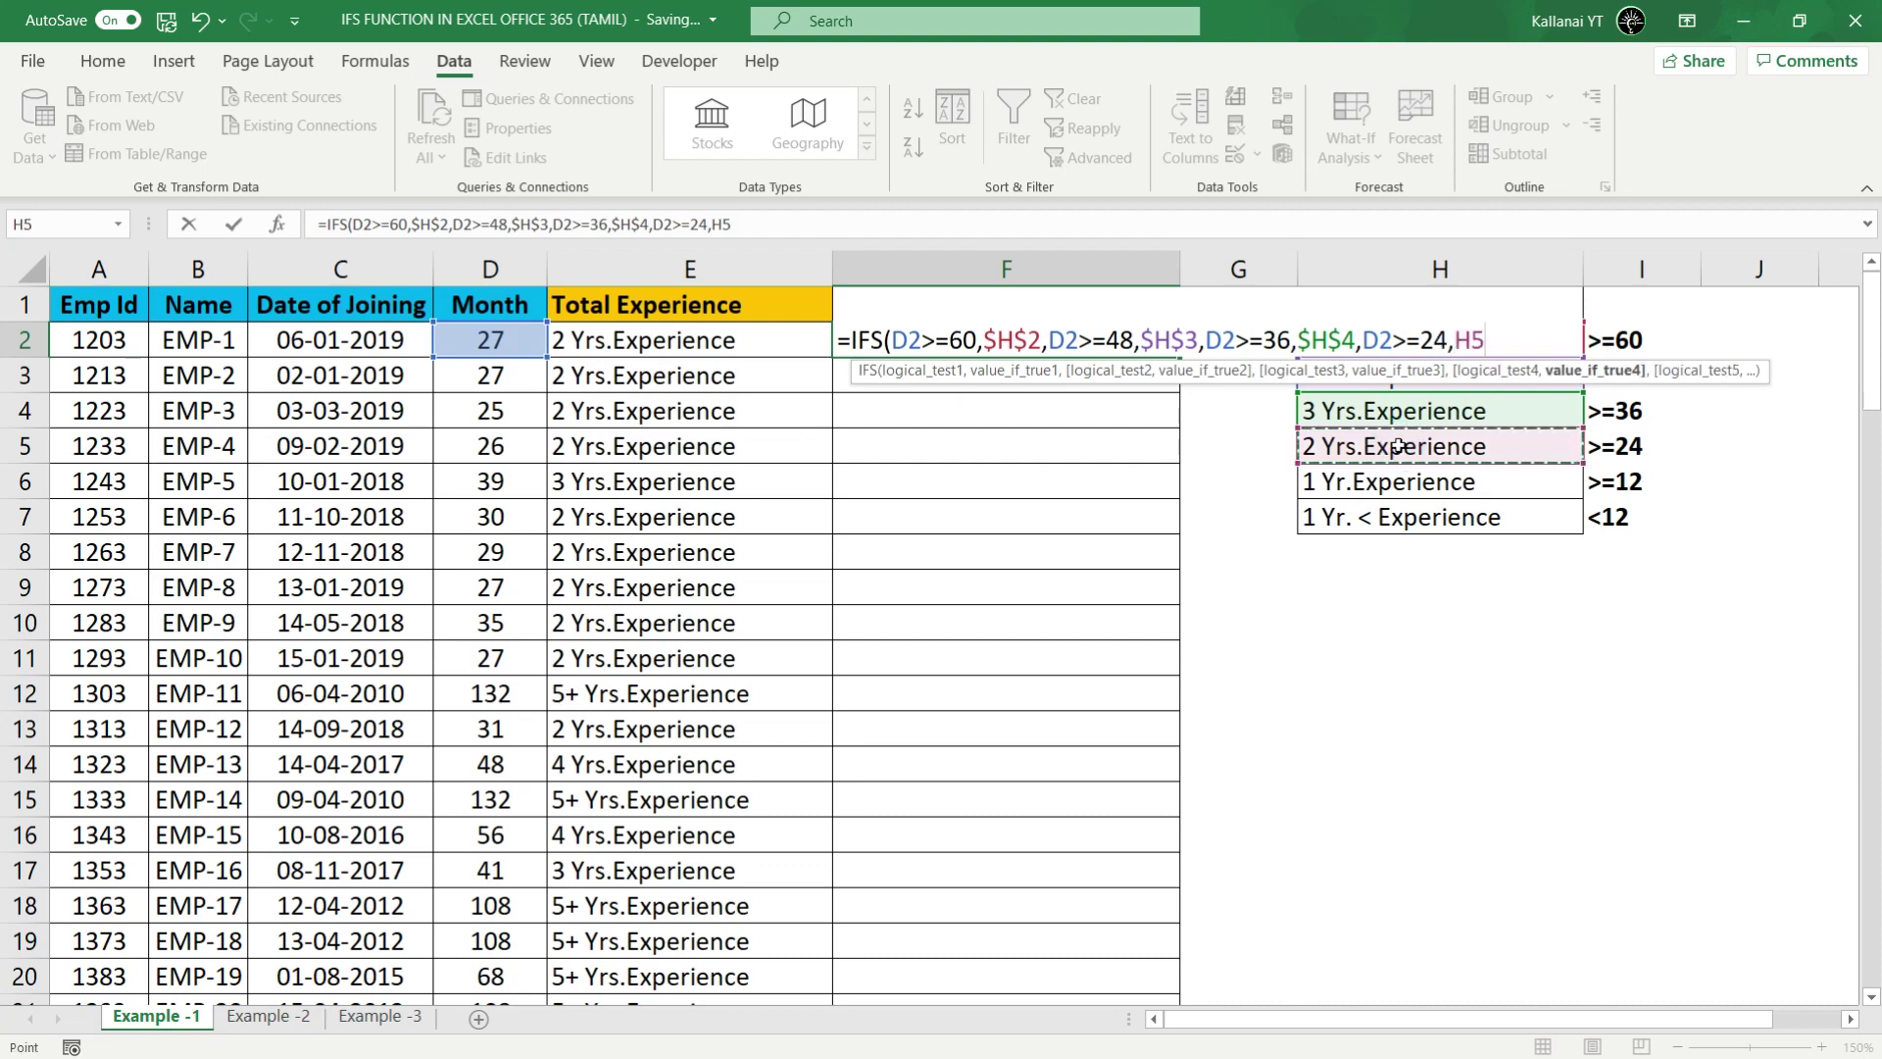
pyautogui.press('F4')
pyautogui.write(',')
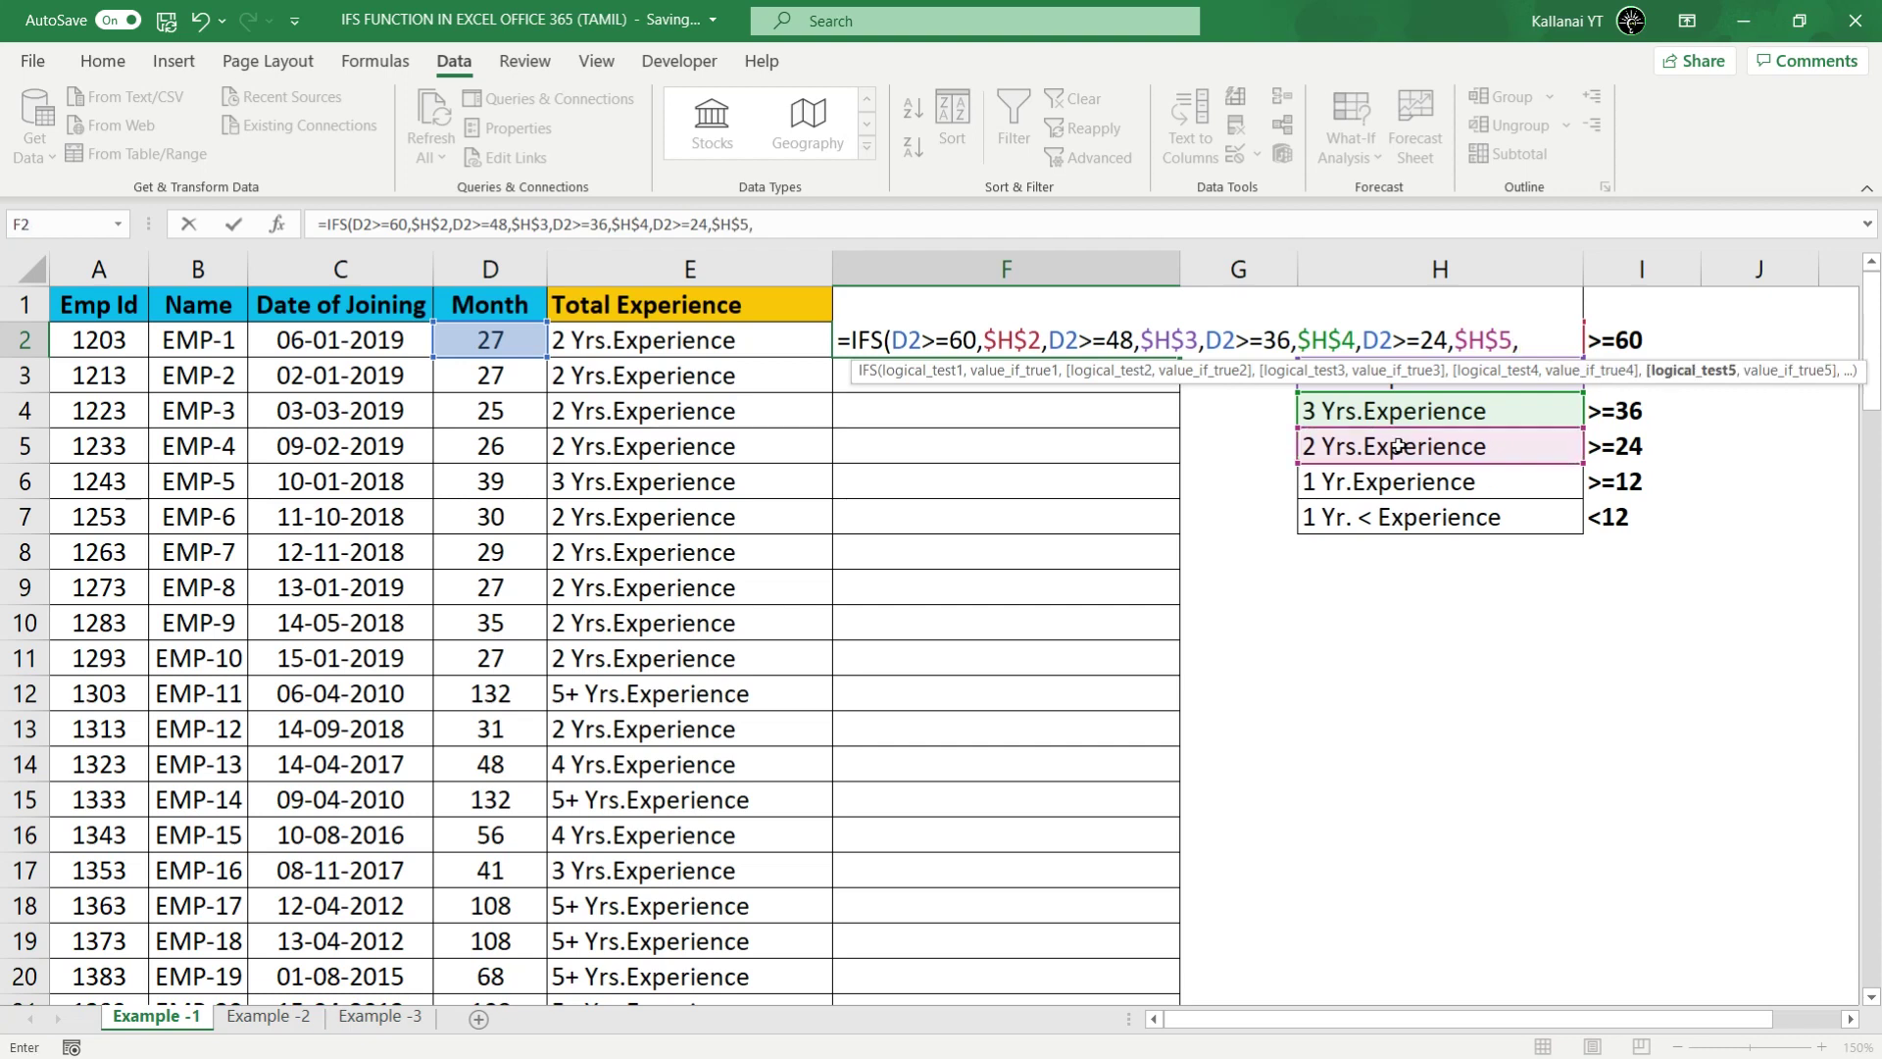
pyautogui.click(495, 339)
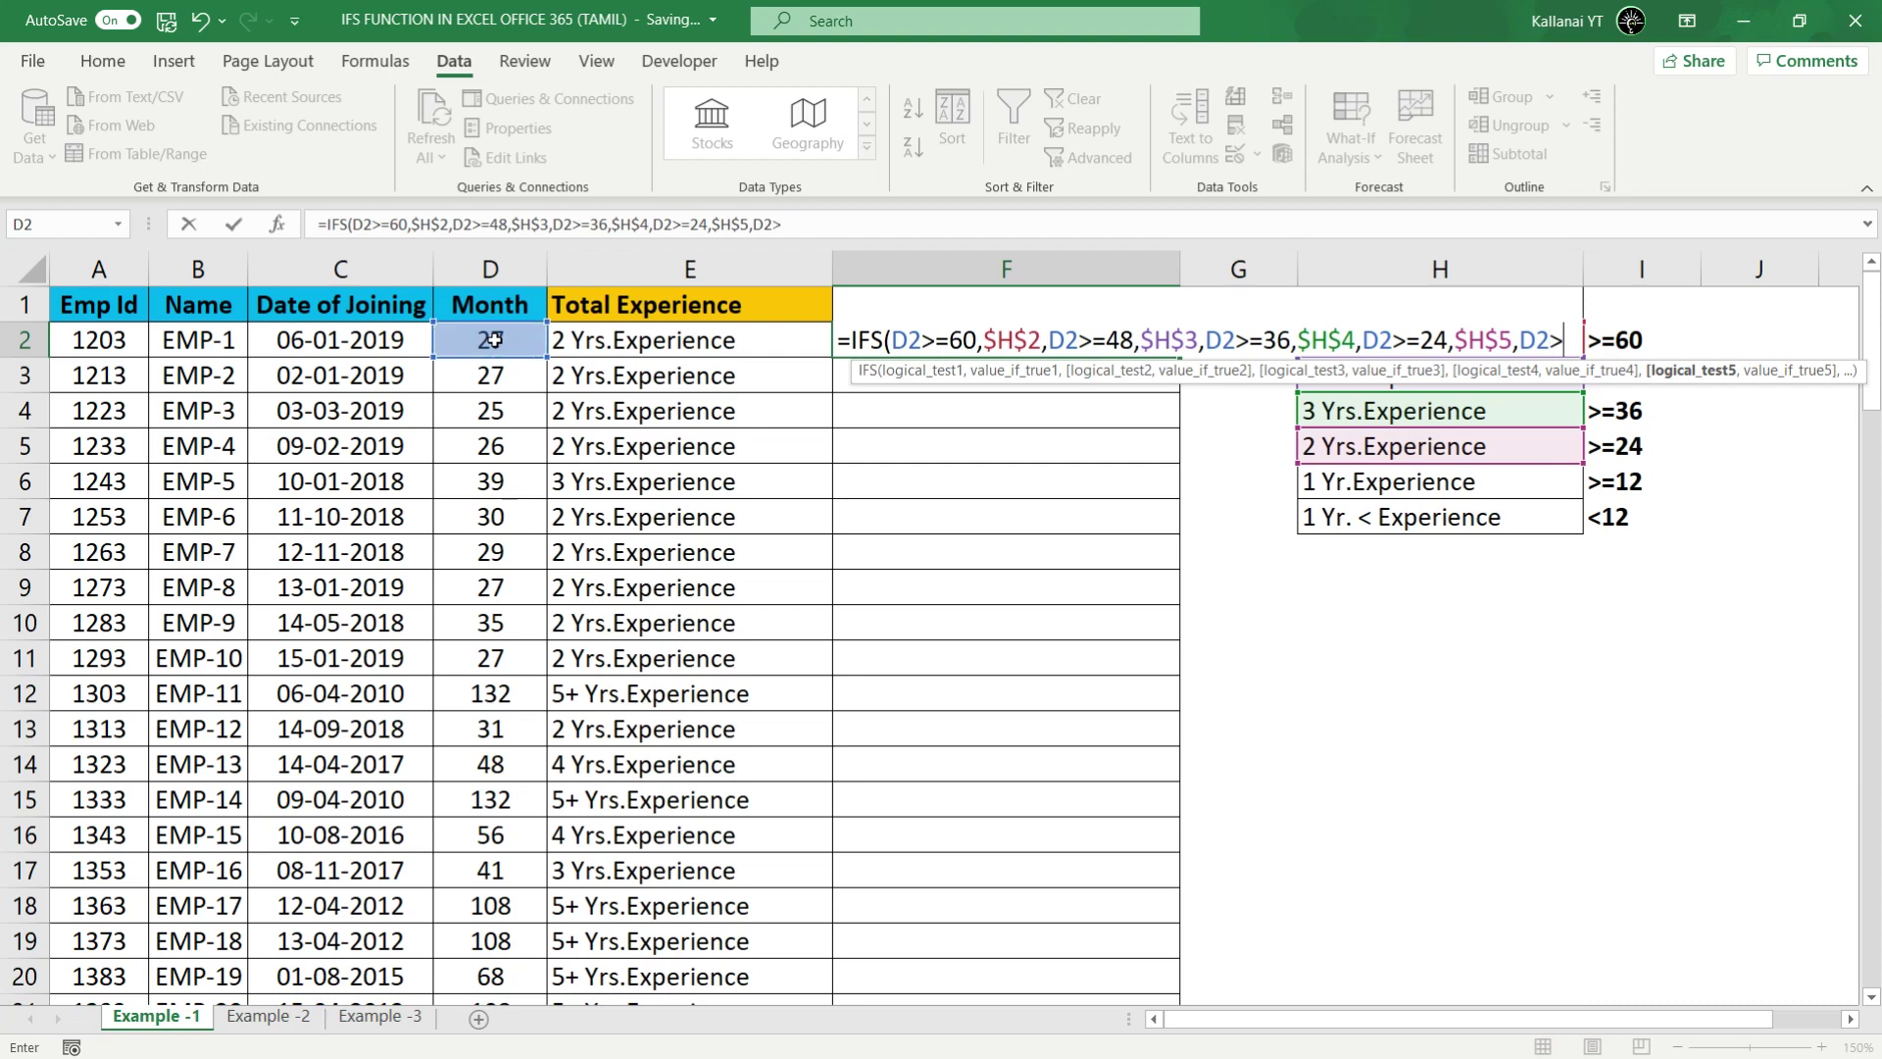
pyautogui.write('>=12')
pyautogui.write(',')
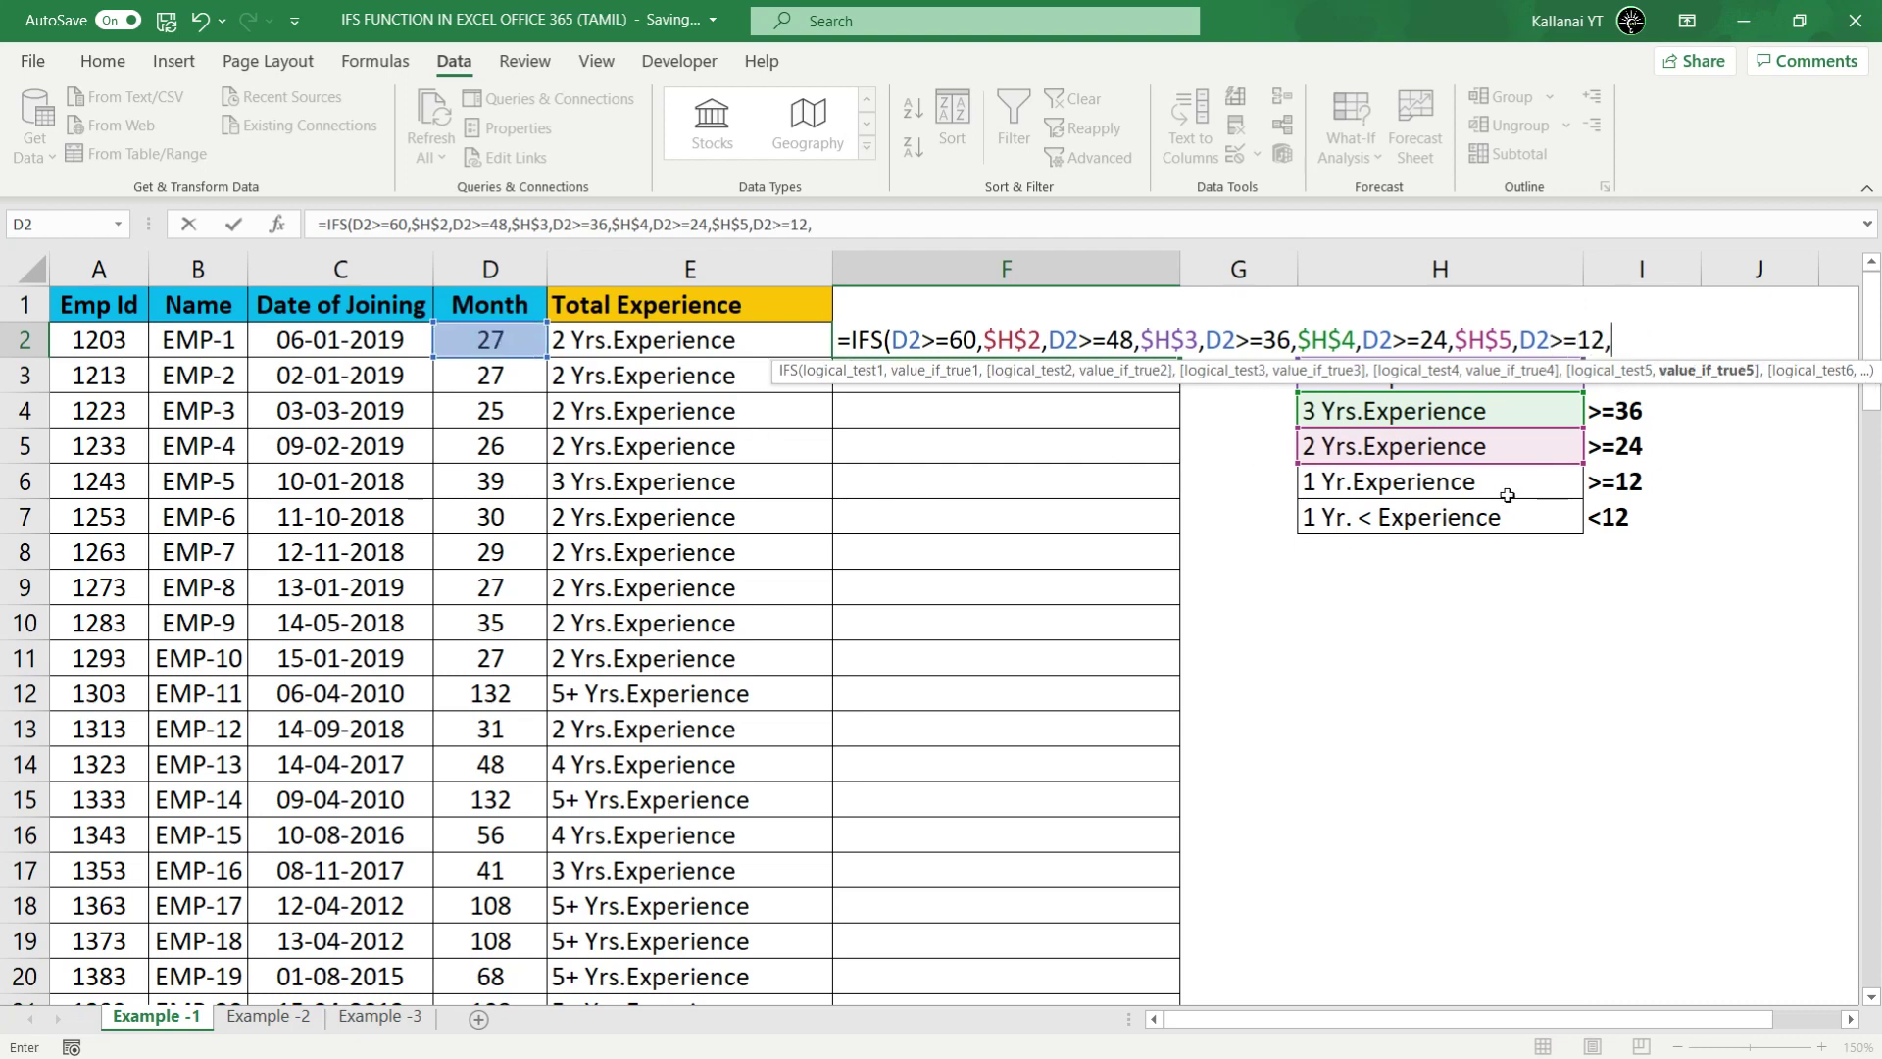
pyautogui.click(1470, 482)
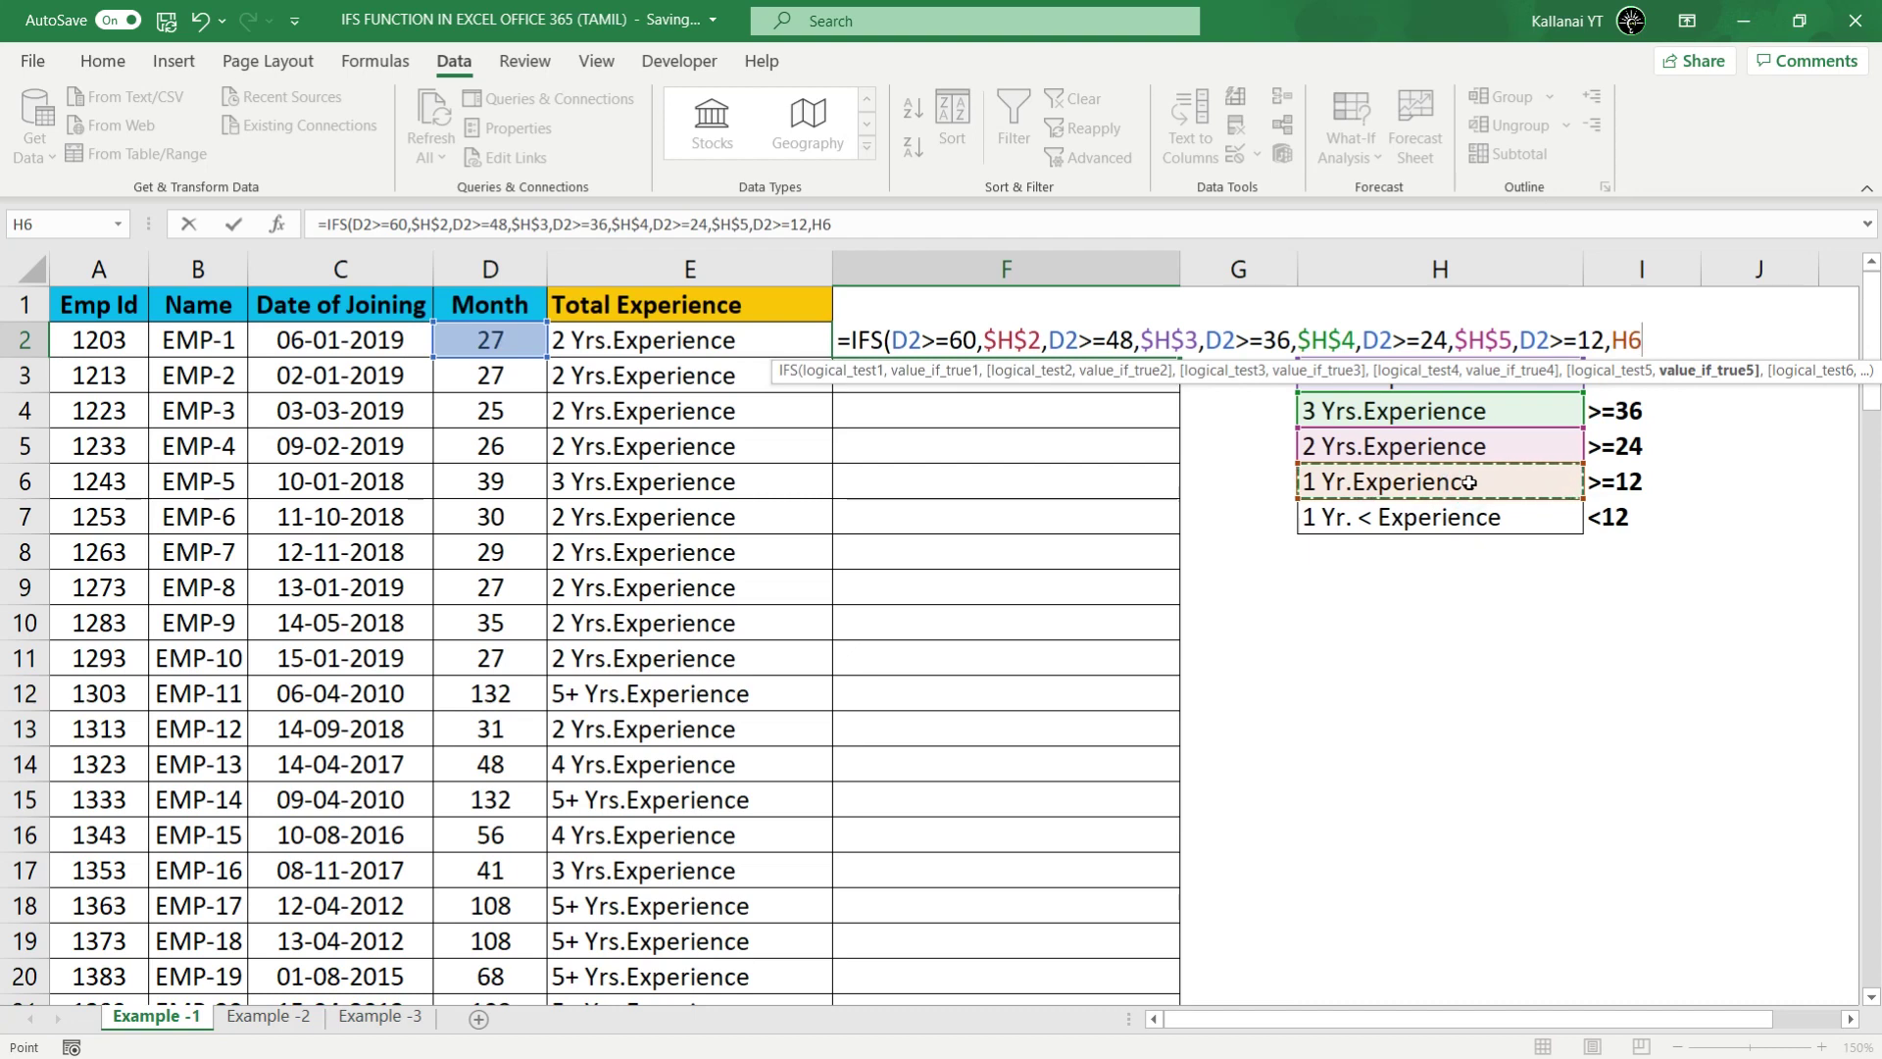
pyautogui.press('F4')
pyautogui.write('$H$6,')
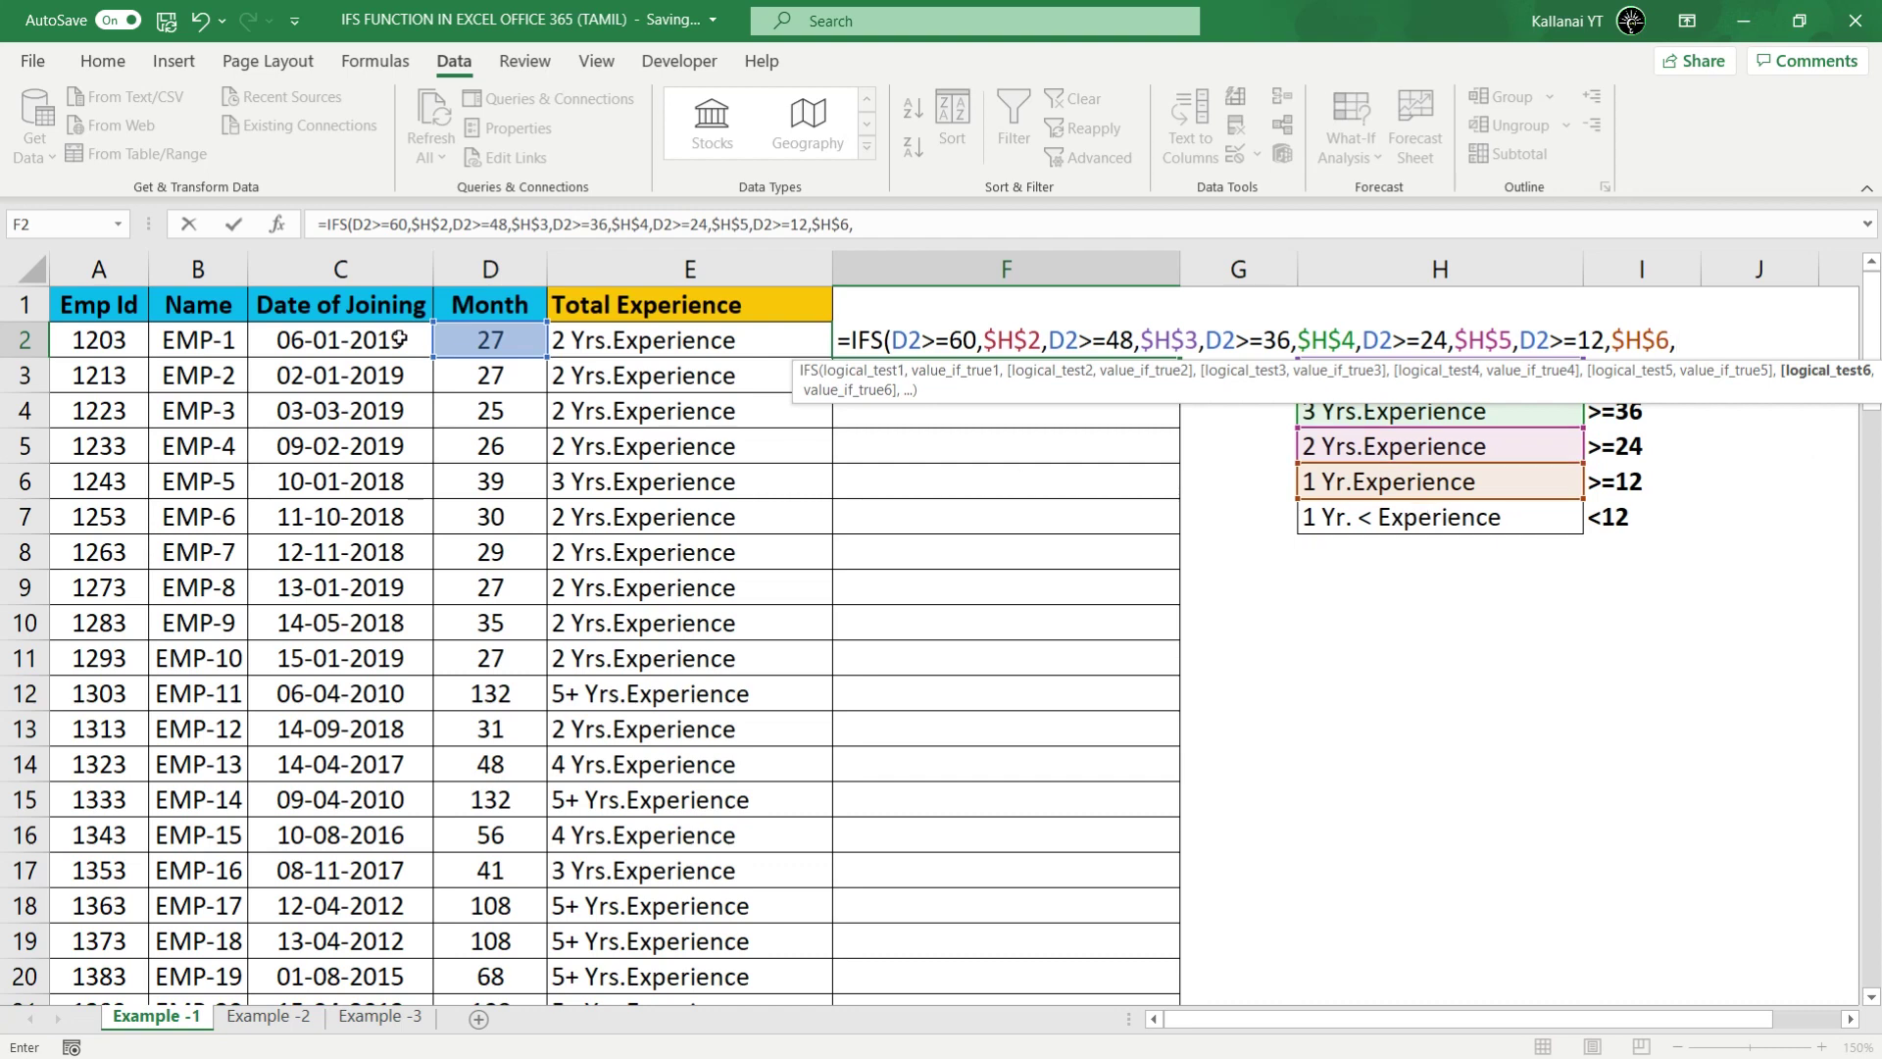
# Step: Add the final D2<12 case returning $H$7 and close the formula so F2 shows 2 Yrs.Experience
pyautogui.click(475, 338)
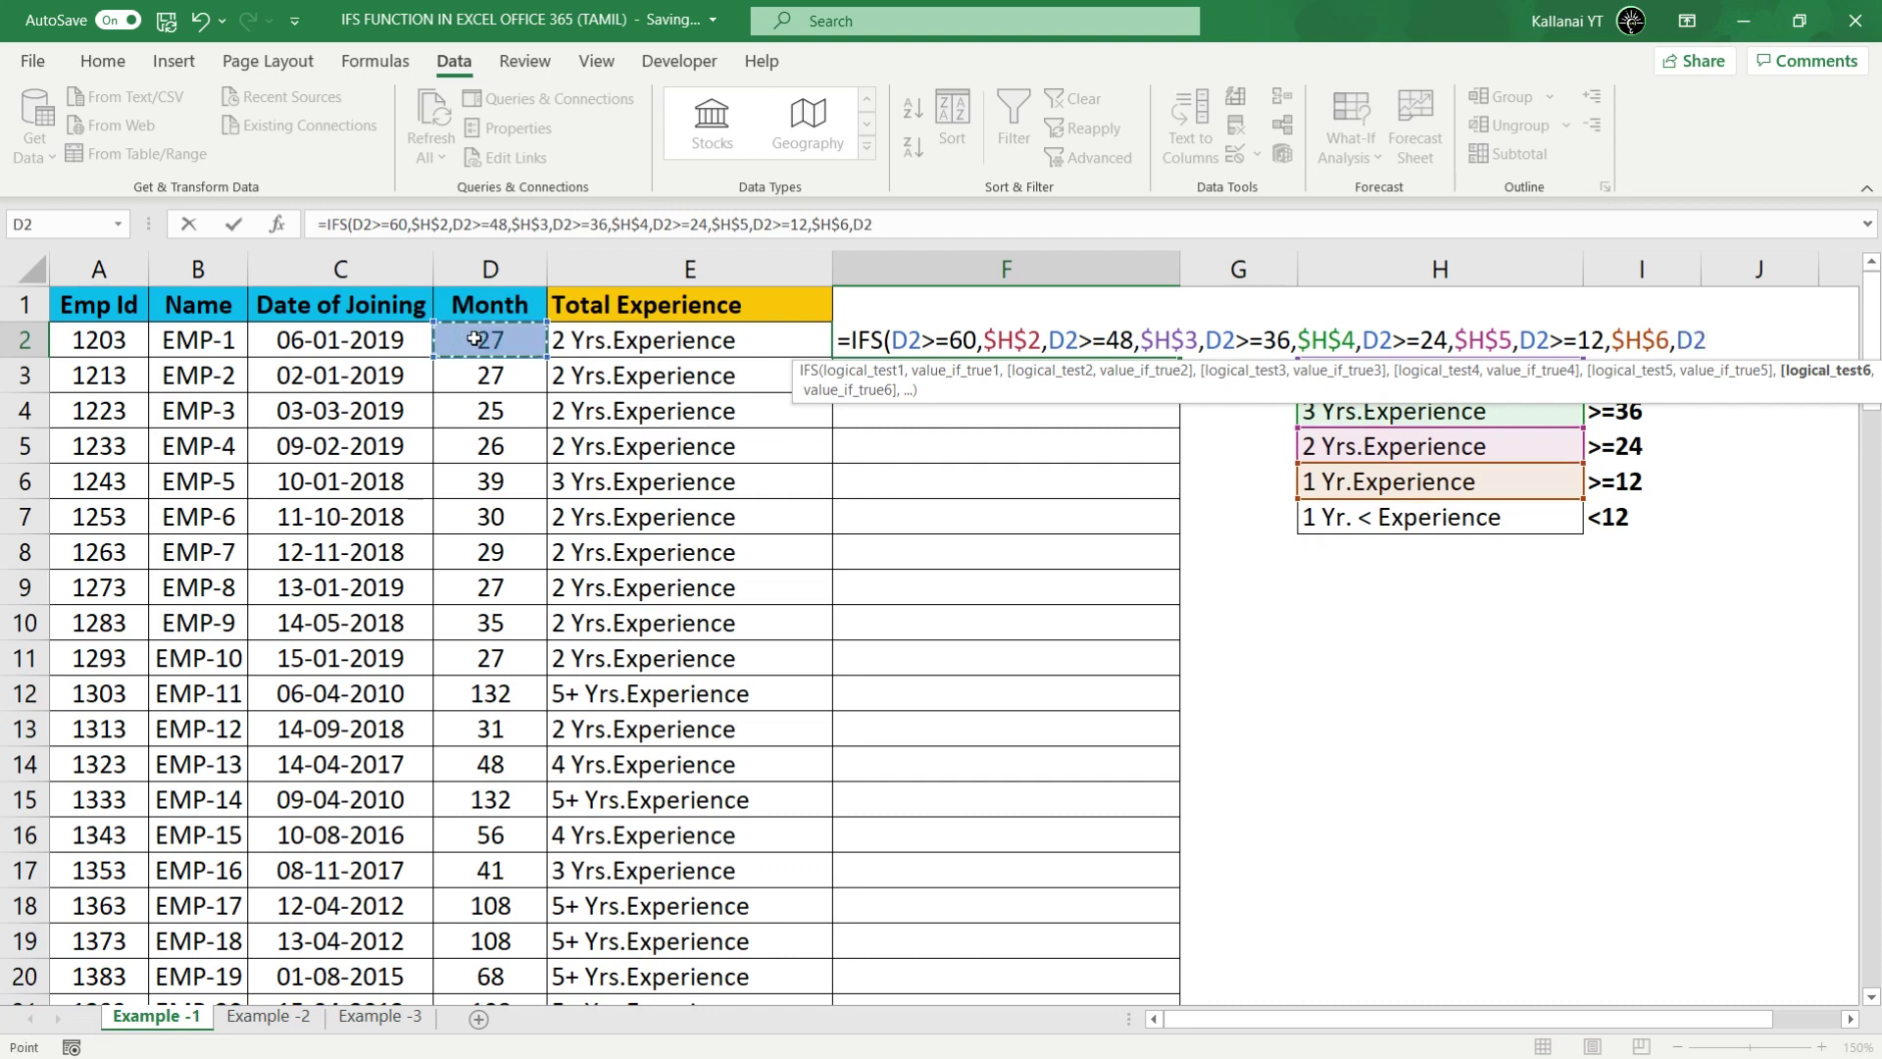
pyautogui.write('>=')
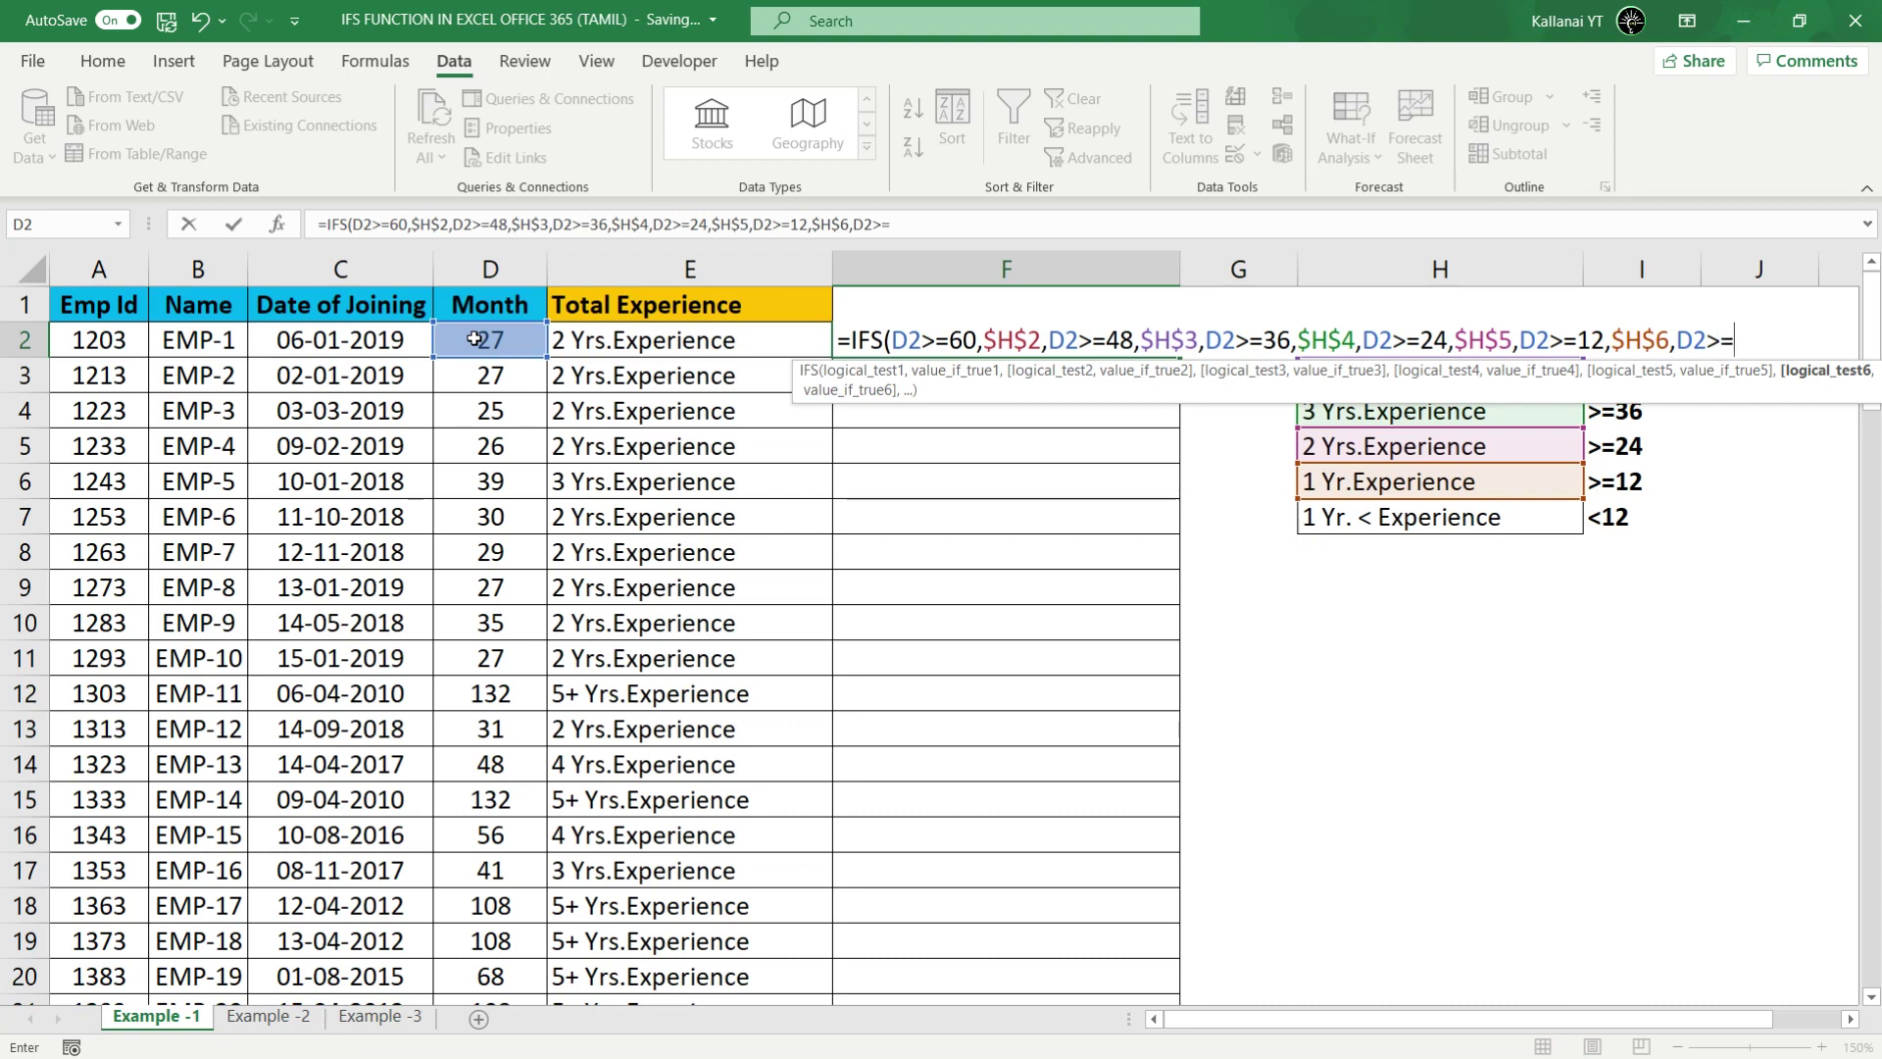
pyautogui.press('BackSpace')
pyautogui.press('BackSpace')
pyautogui.press('BackSpace')
pyautogui.write('2')
pyautogui.write('<')
pyautogui.write('12')
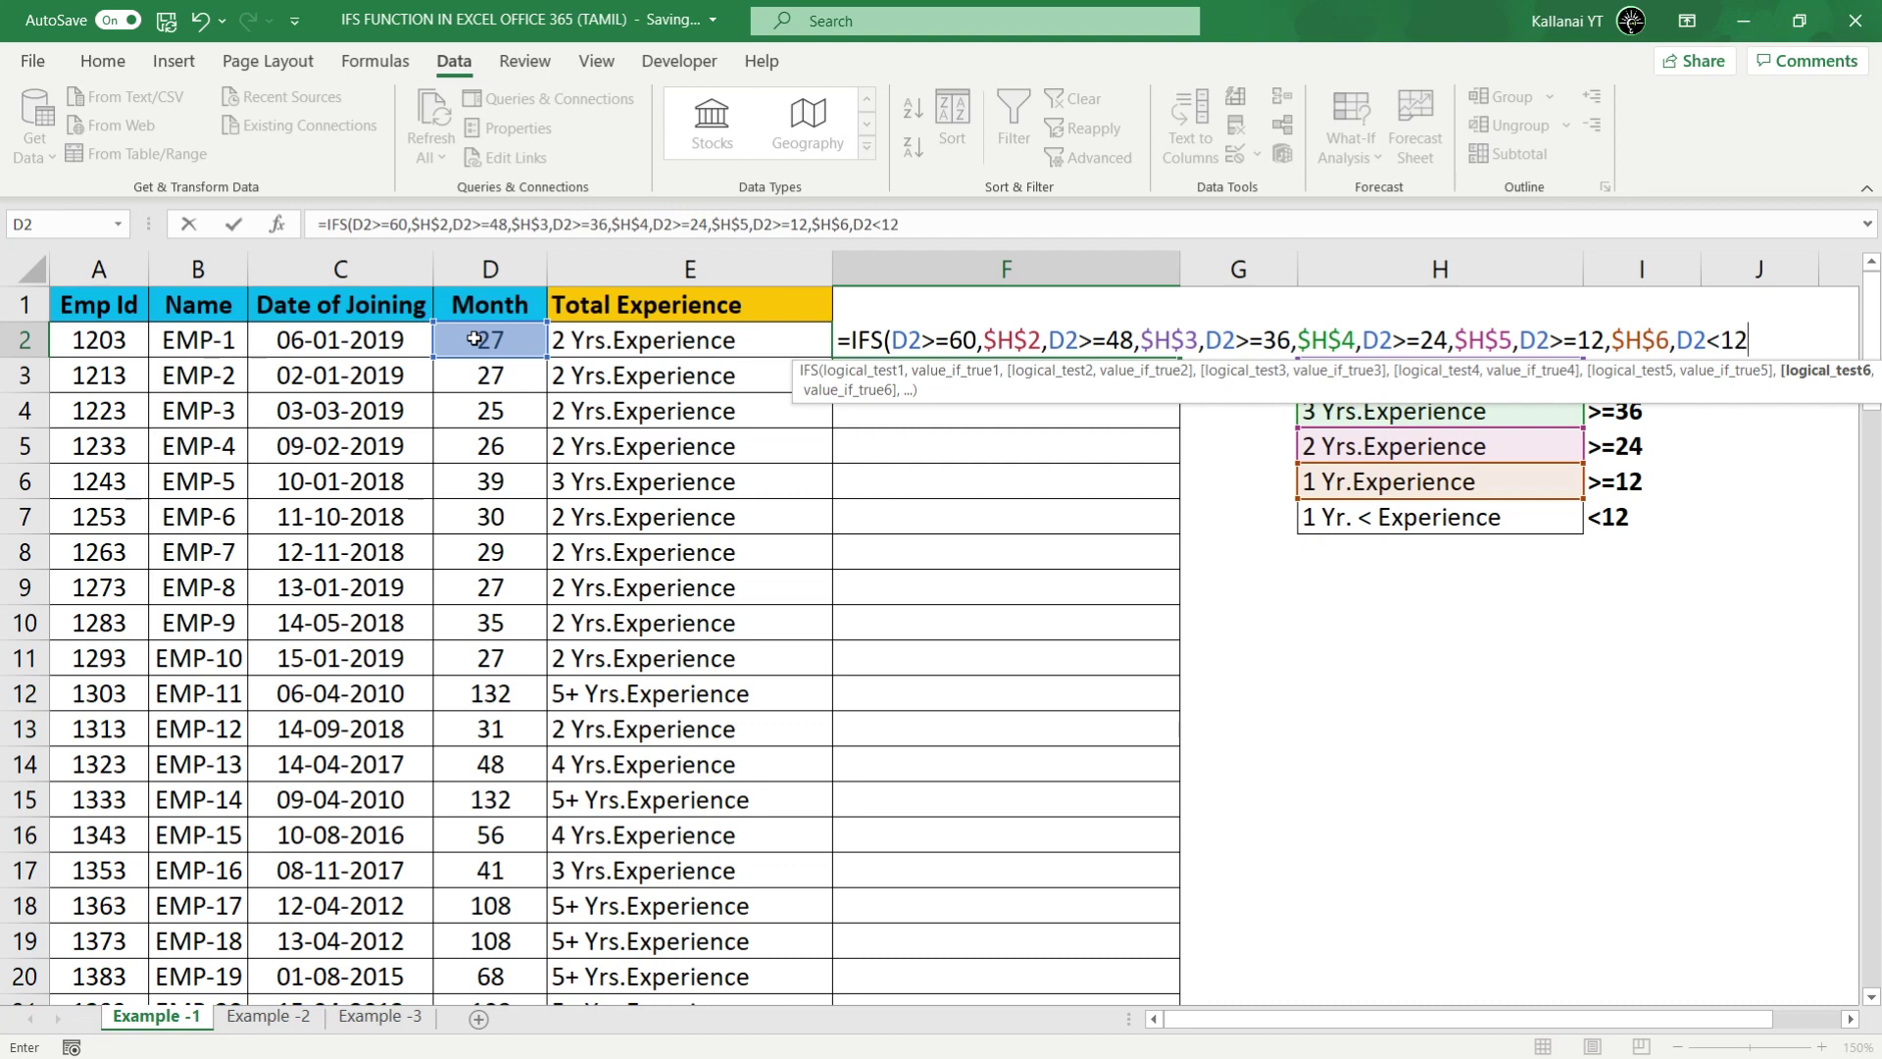
pyautogui.write(',')
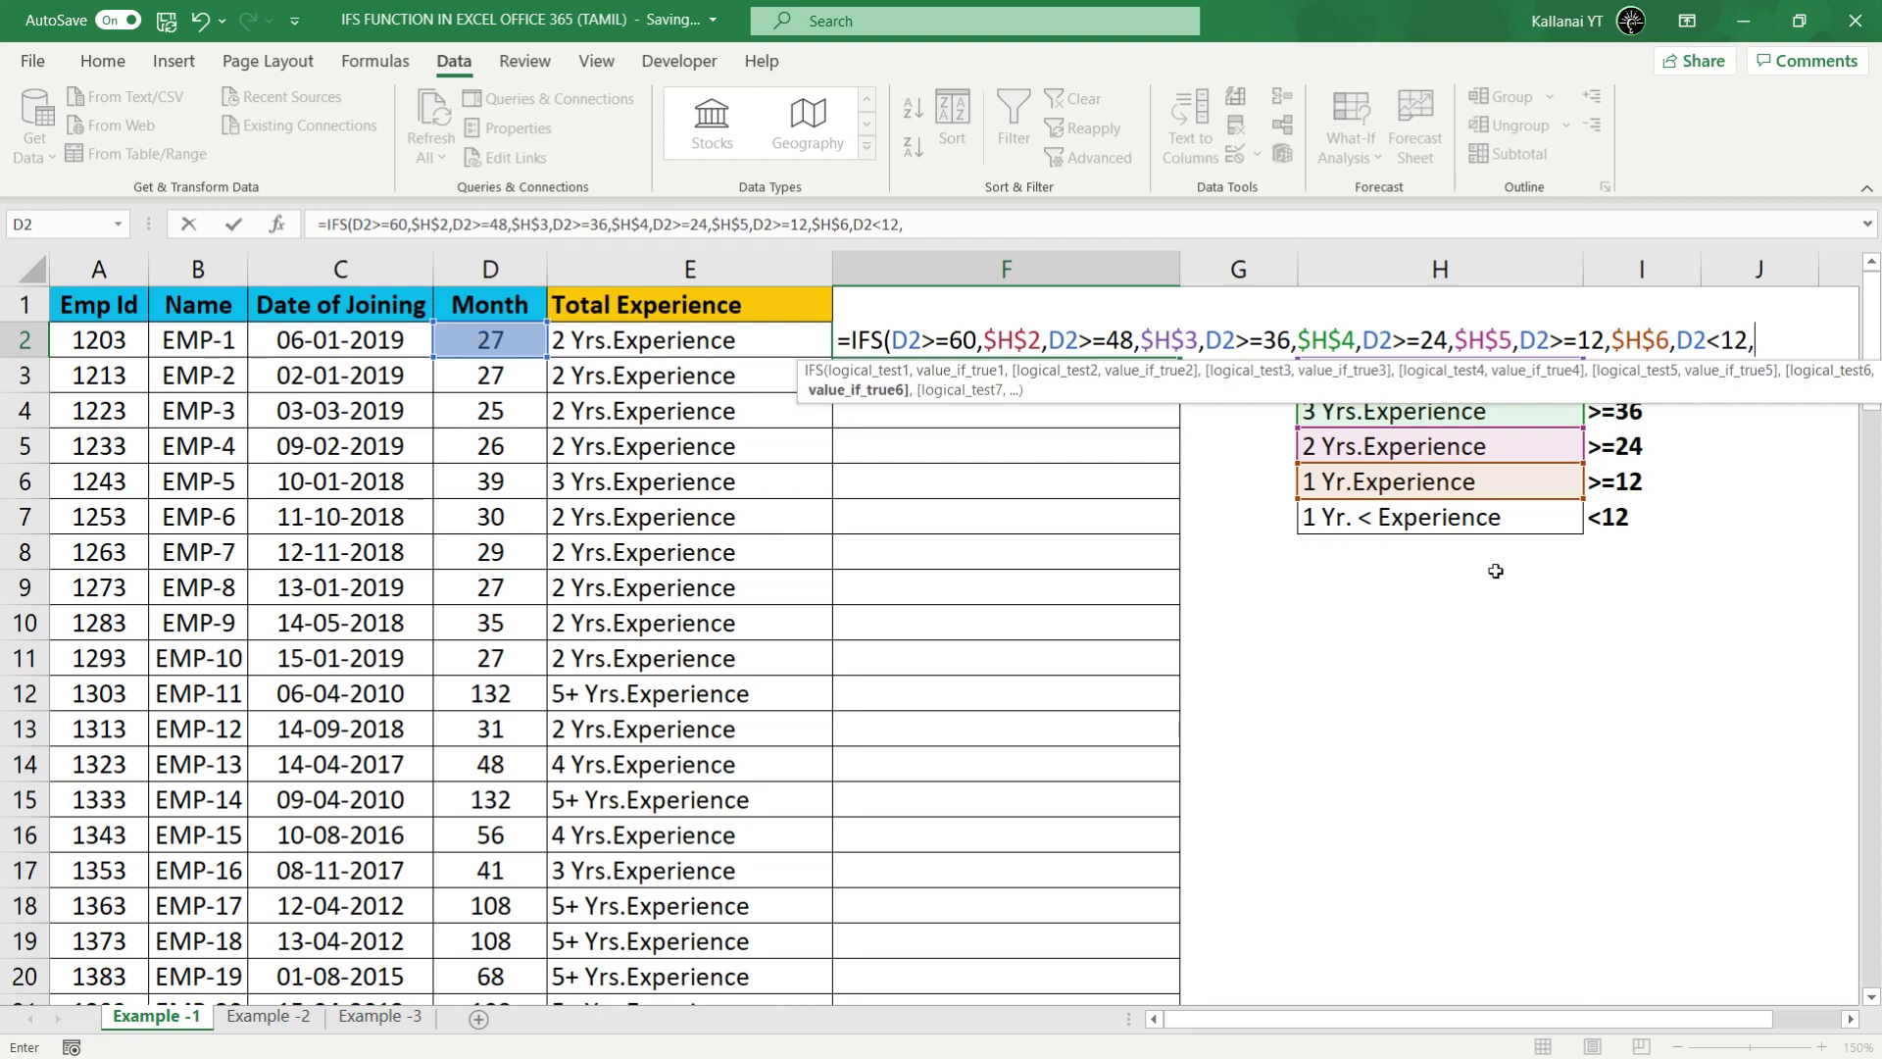
pyautogui.click(1431, 519)
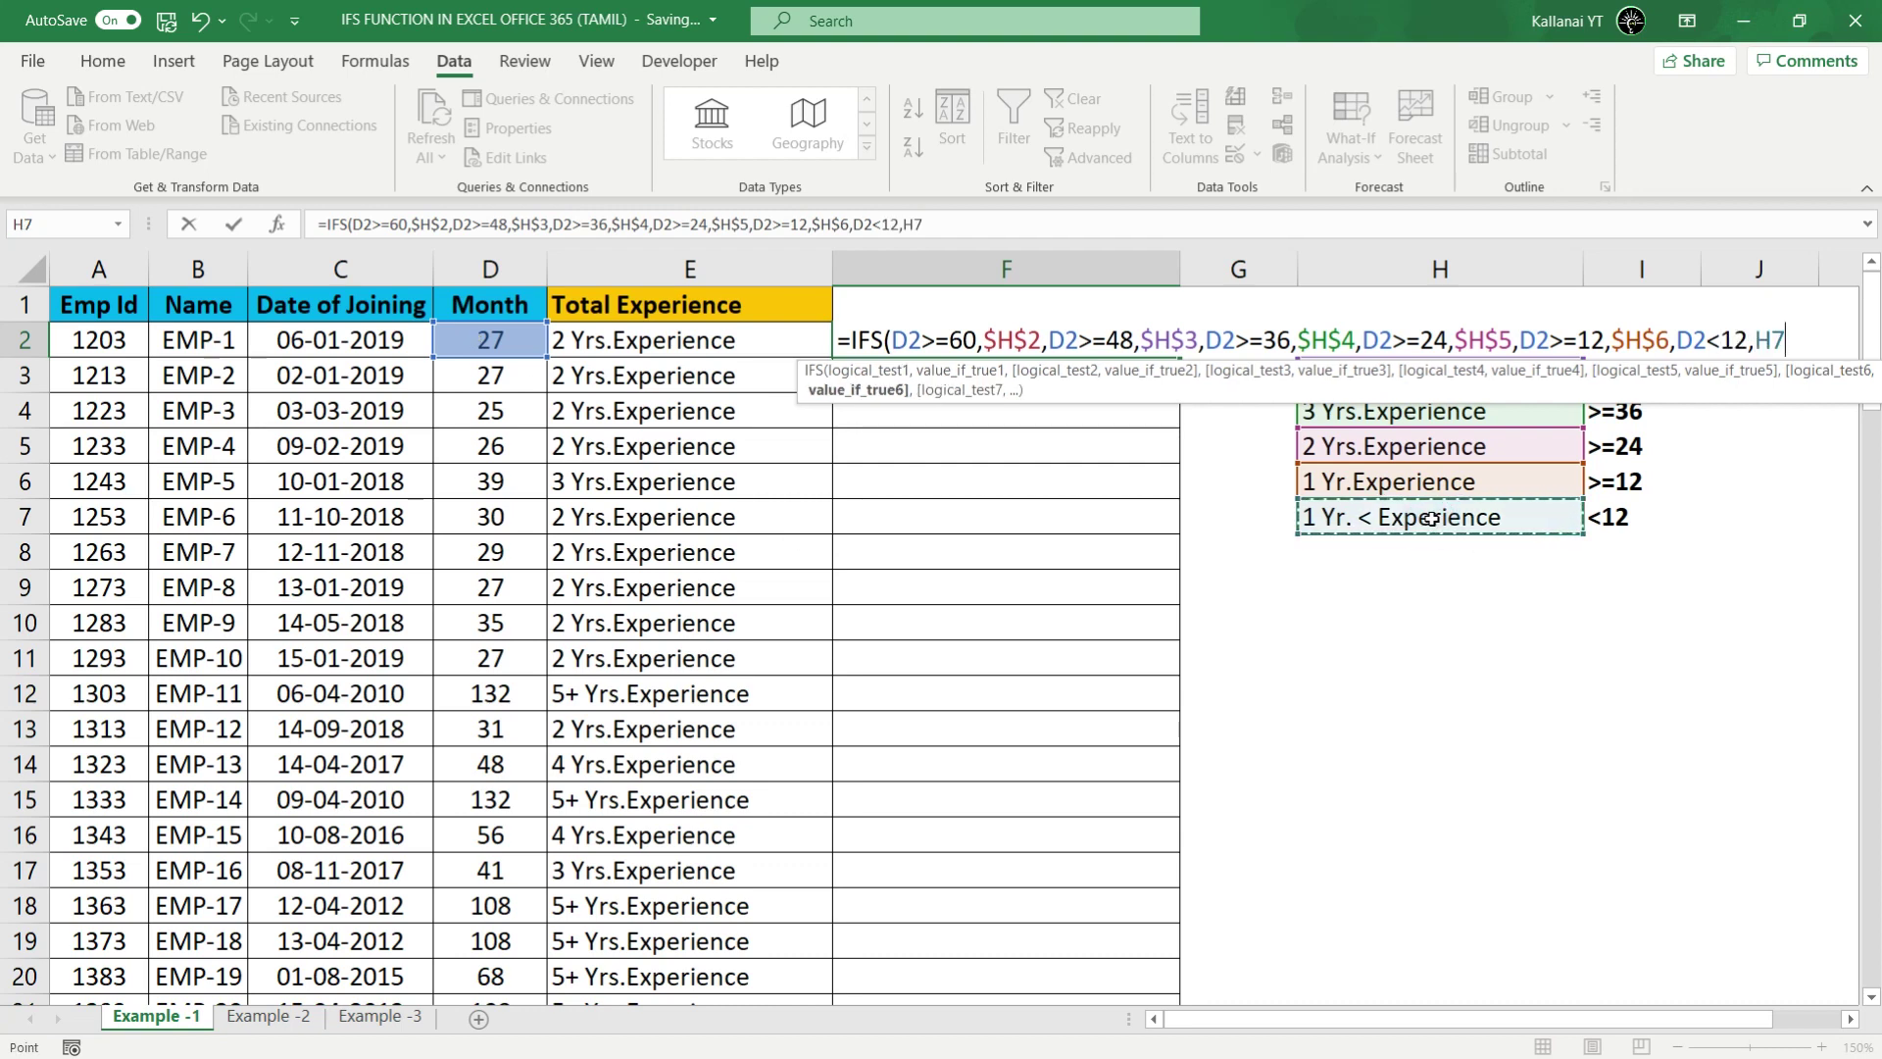
pyautogui.press('F4')
pyautogui.write(')')
pyautogui.press('Return')
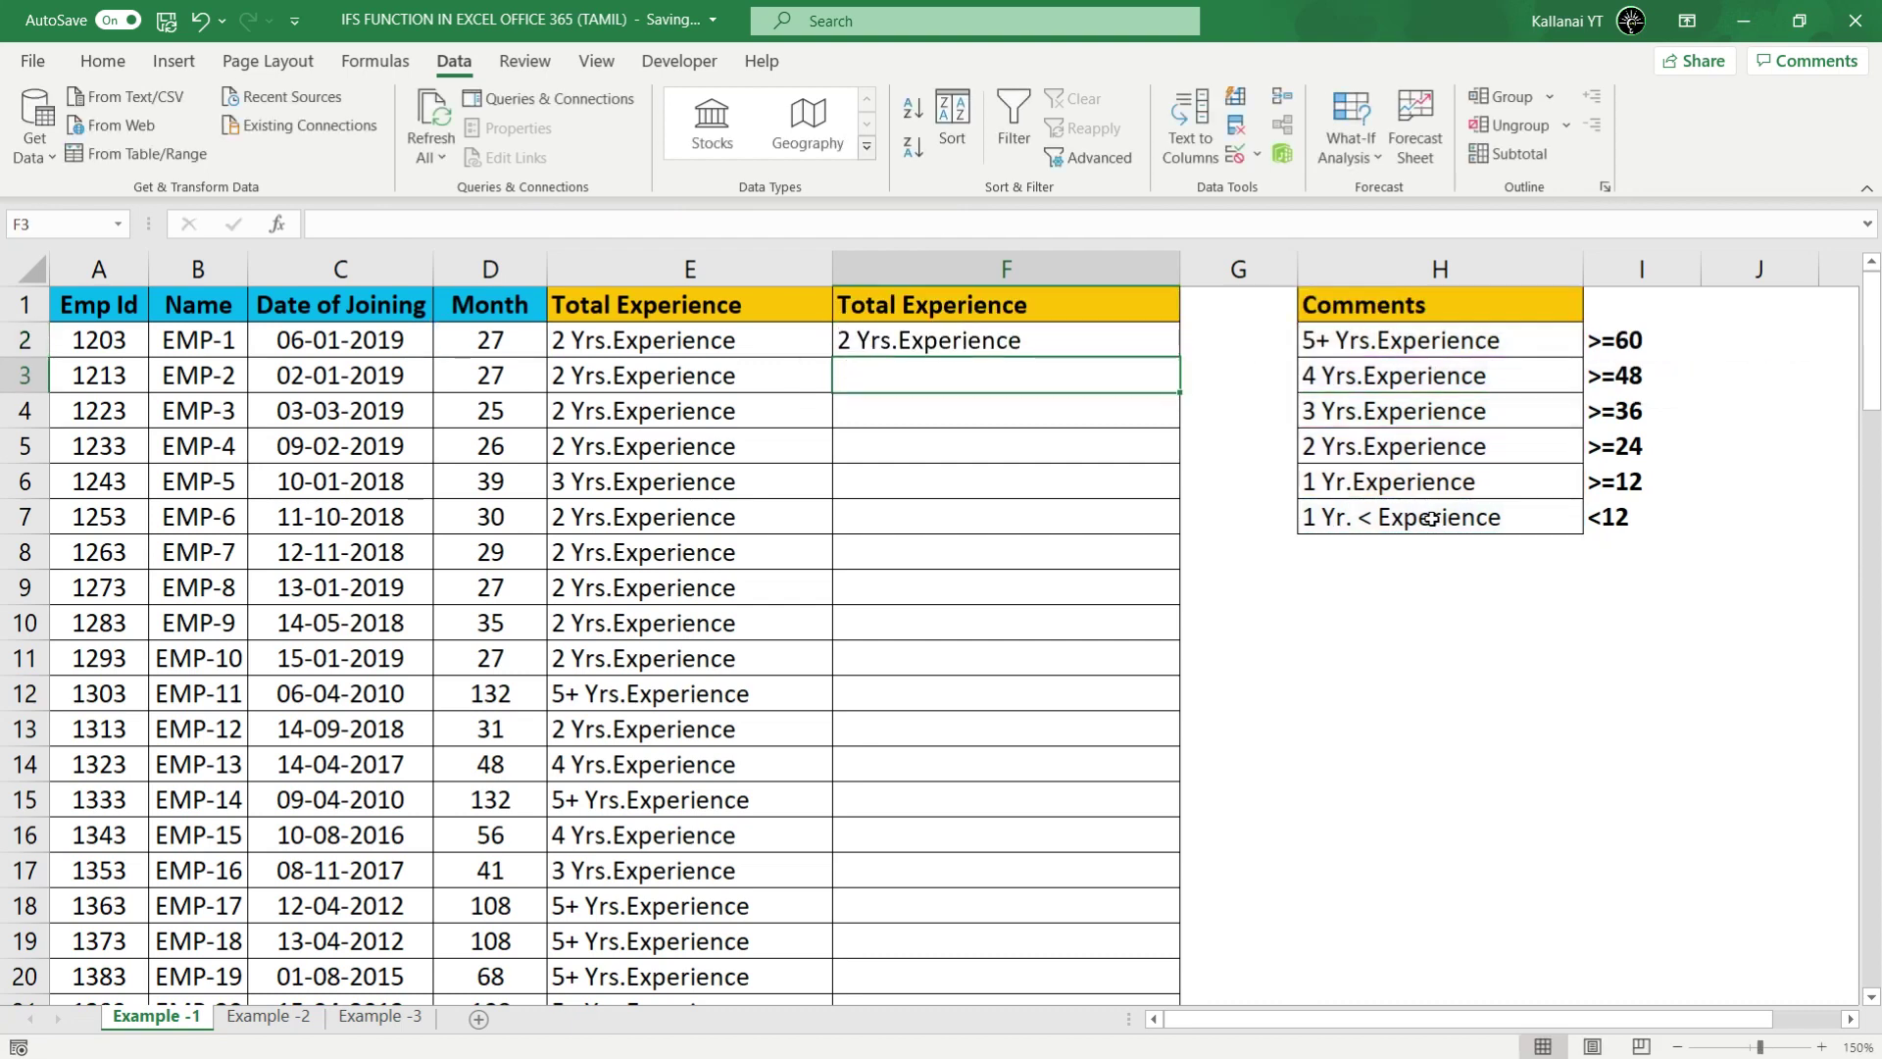
# Step: Fill the IFS formula from F2 down the whole of column F
pyautogui.click(985, 341)
pyautogui.doubleClick(1177, 360)
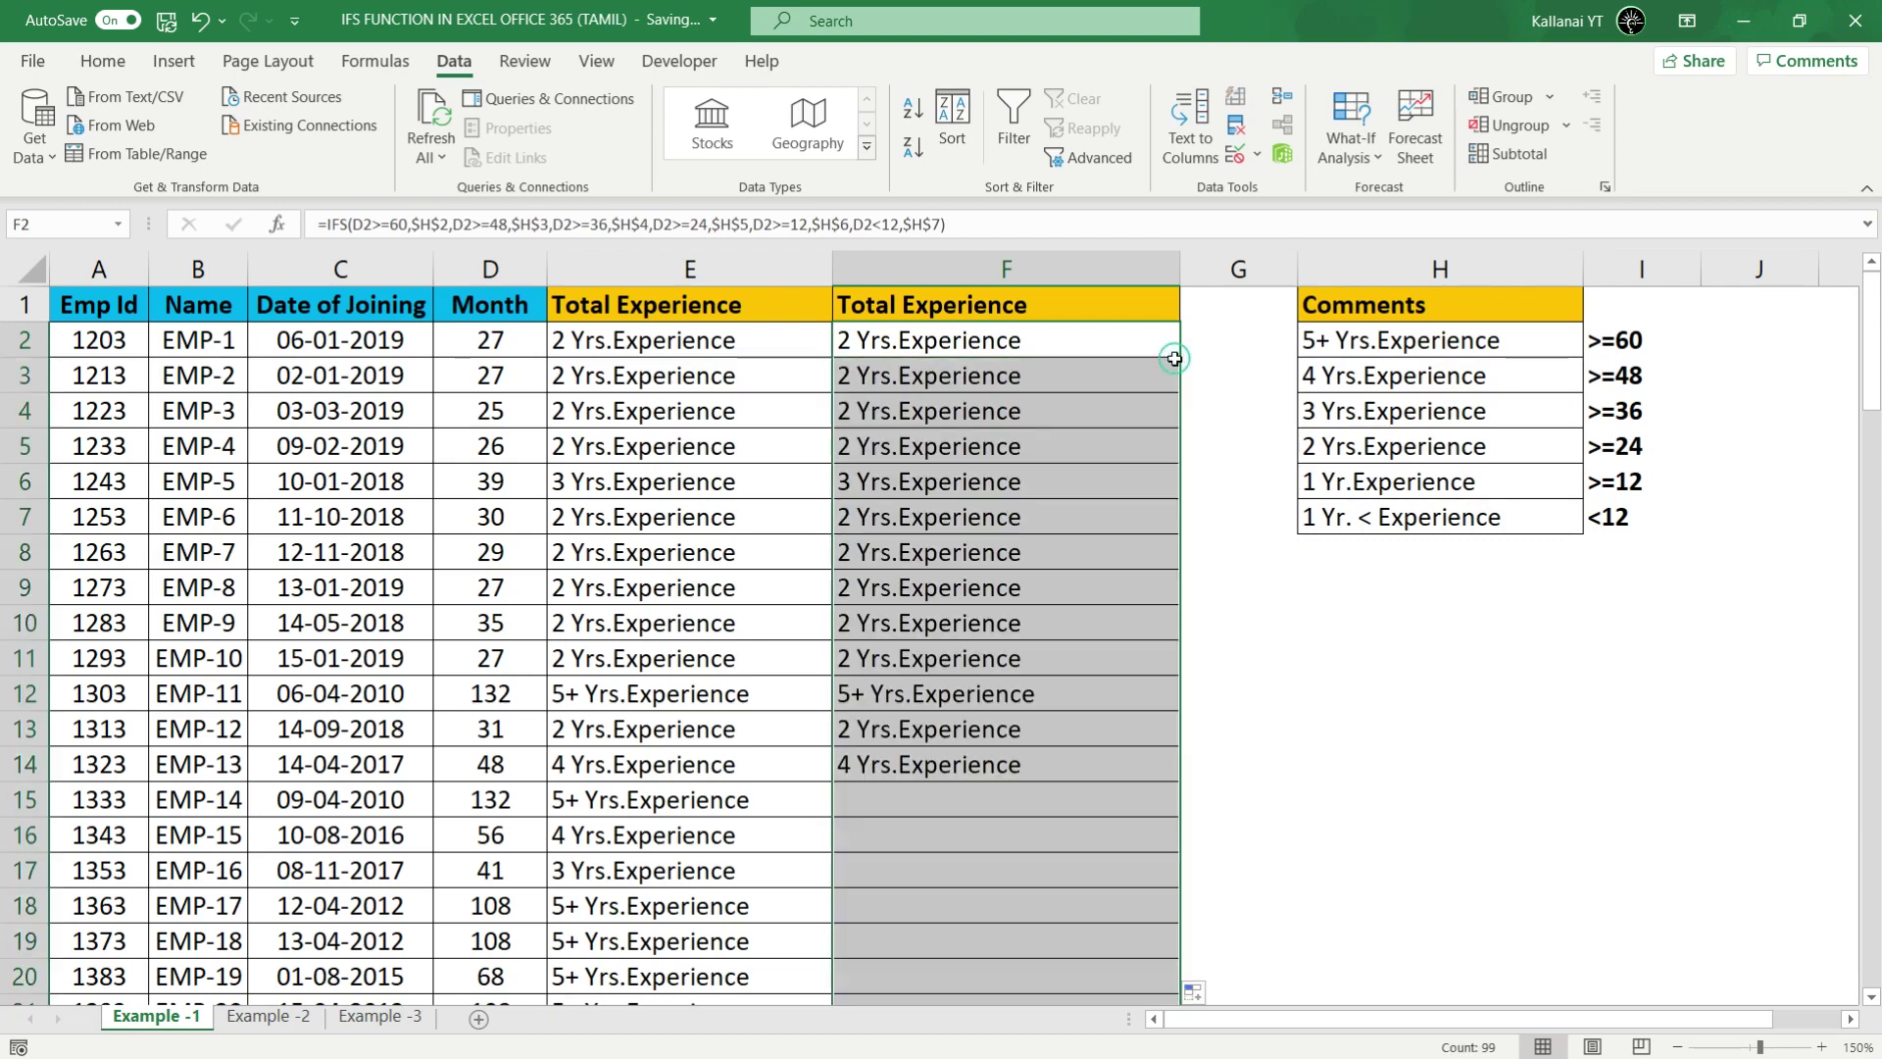
pyautogui.click(966, 517)
pyautogui.hotkey('ctrl', 'Down')
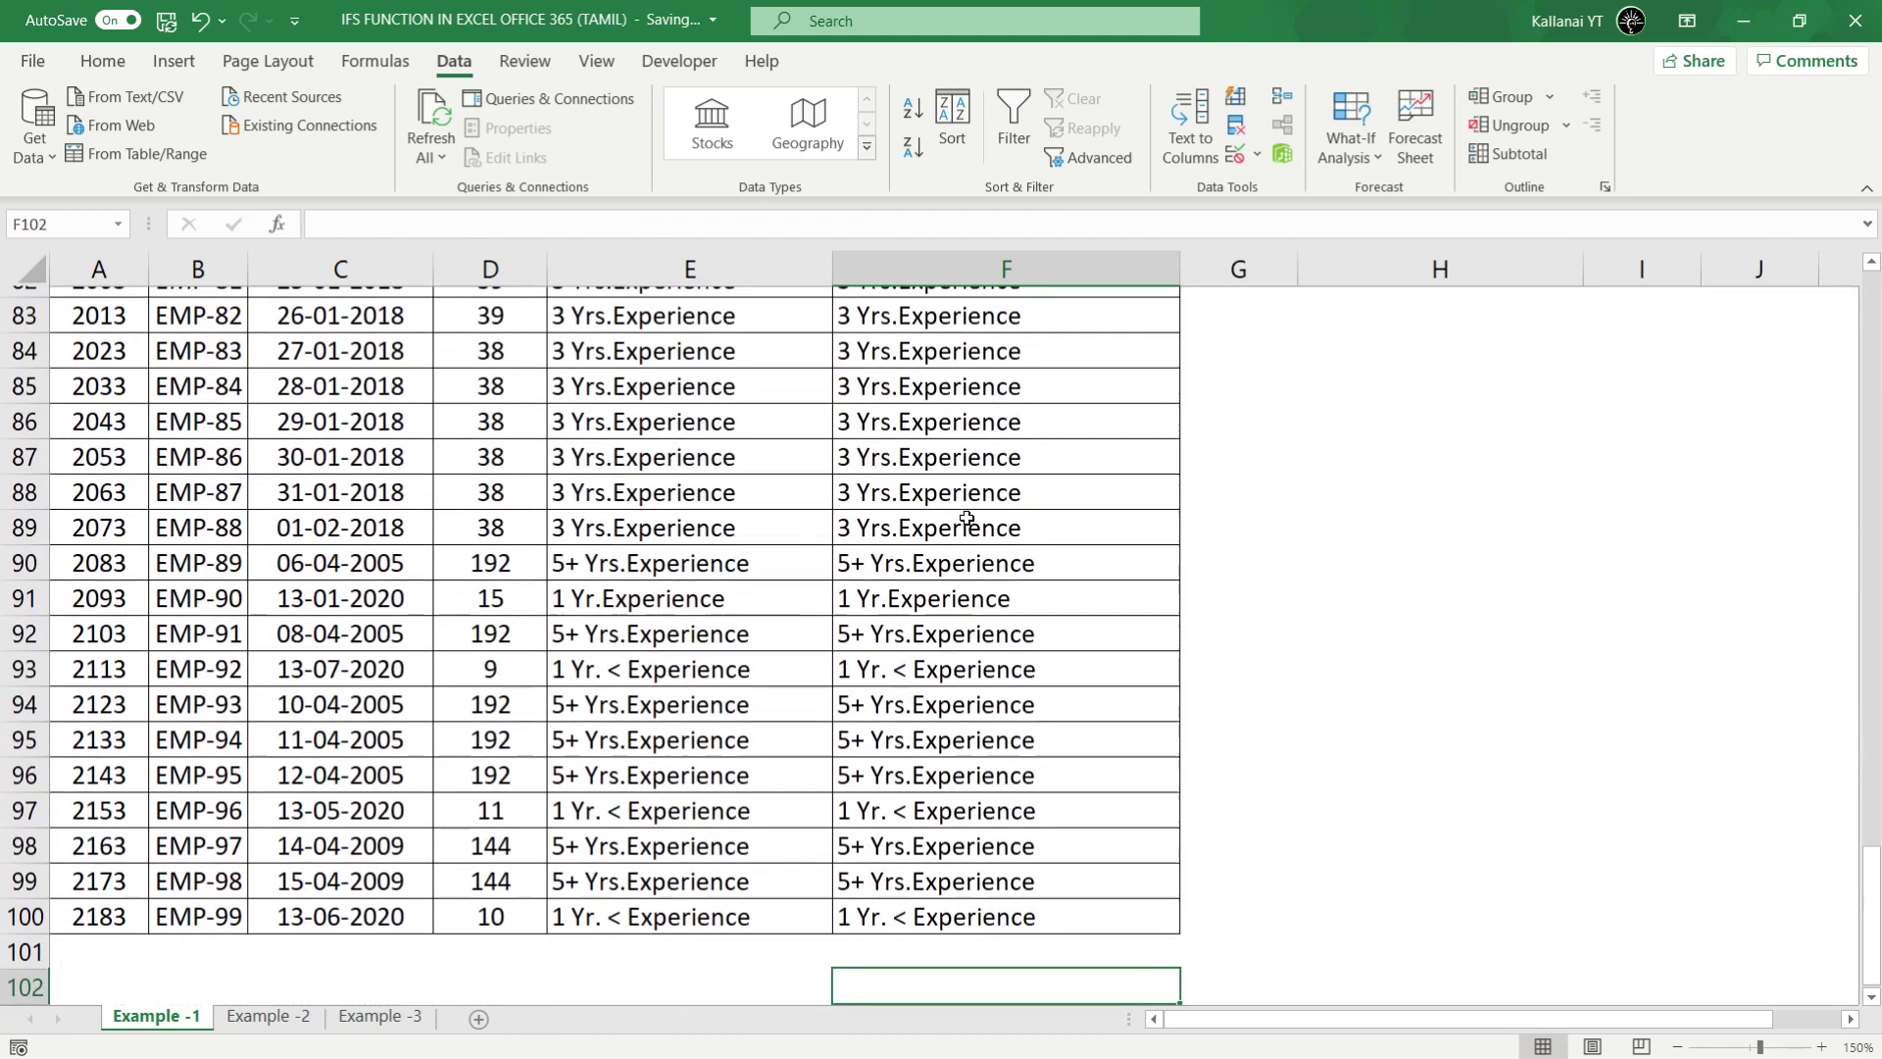
pyautogui.hotkey('ctrl', 'Up')
pyautogui.press('Down')
# Step: Enter the comparison =F2=E2 in cell G2
pyautogui.press('Right')
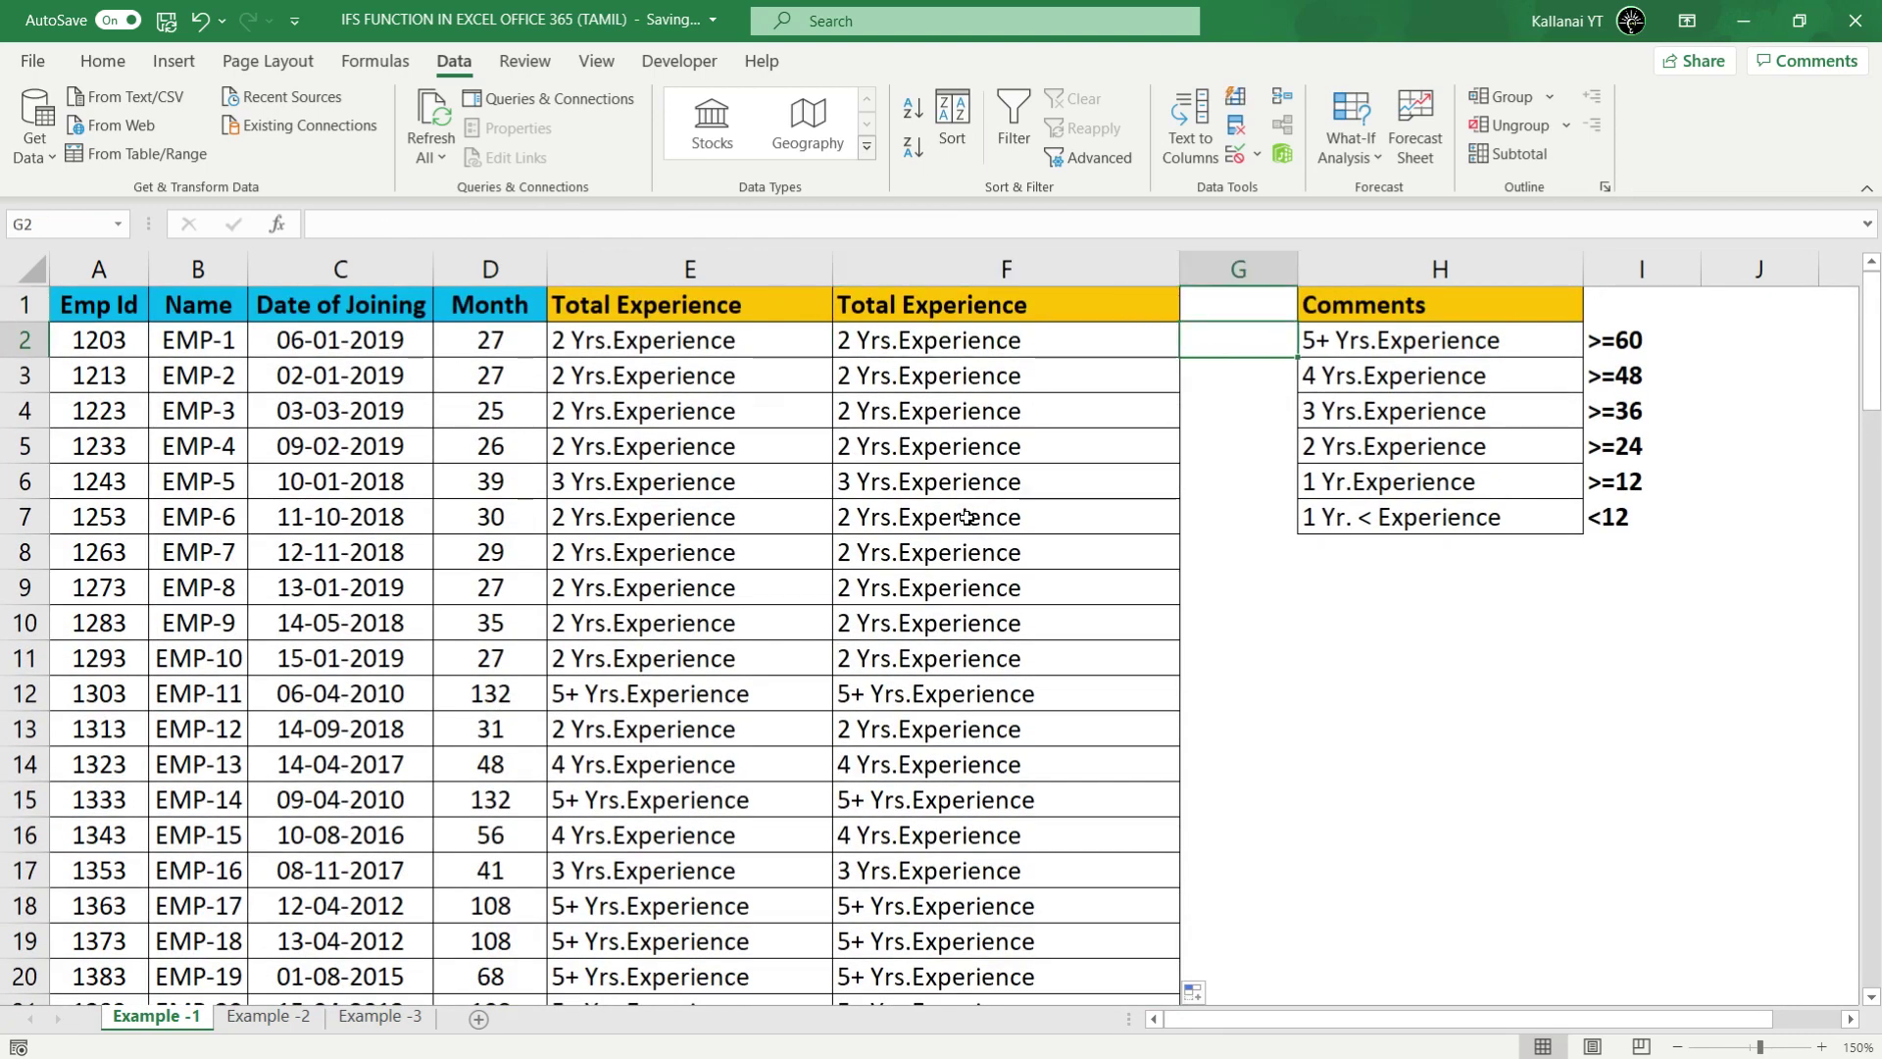
pyautogui.write('=')
pyautogui.press('Left')
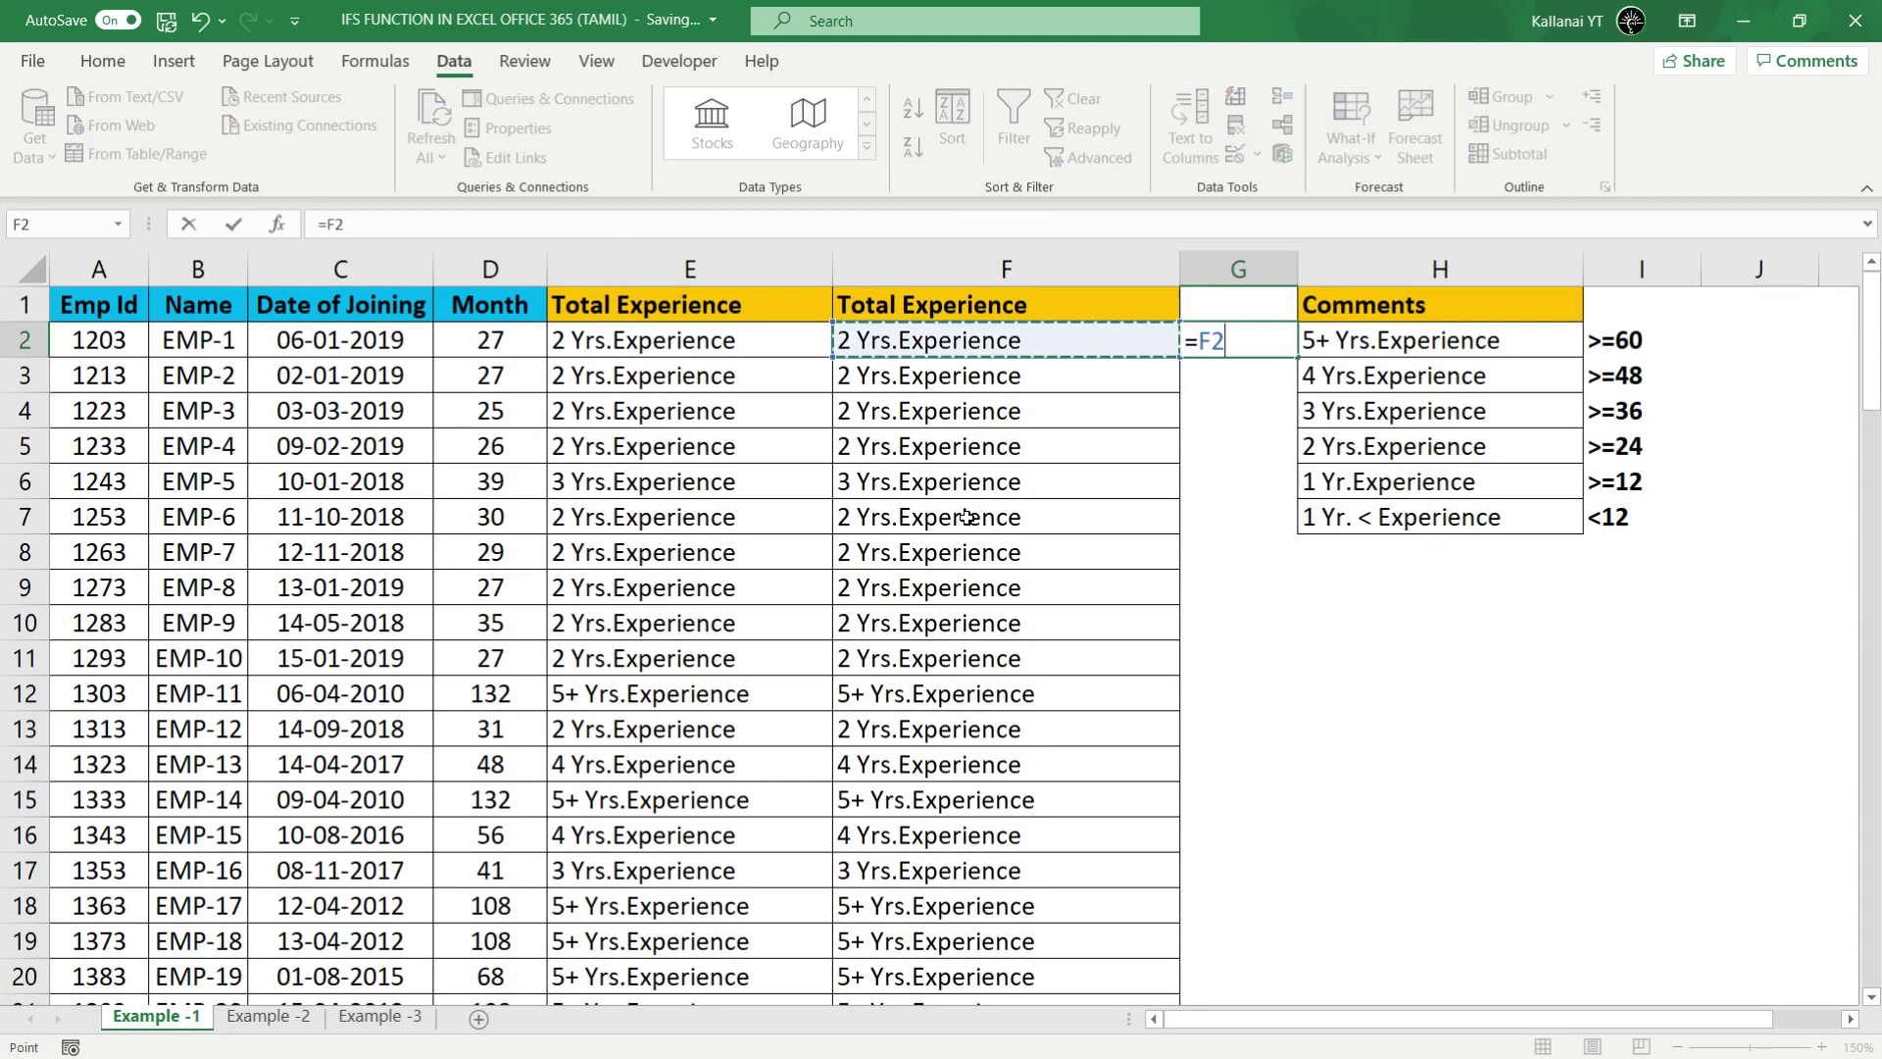
pyautogui.press('Return')
pyautogui.press('Up')
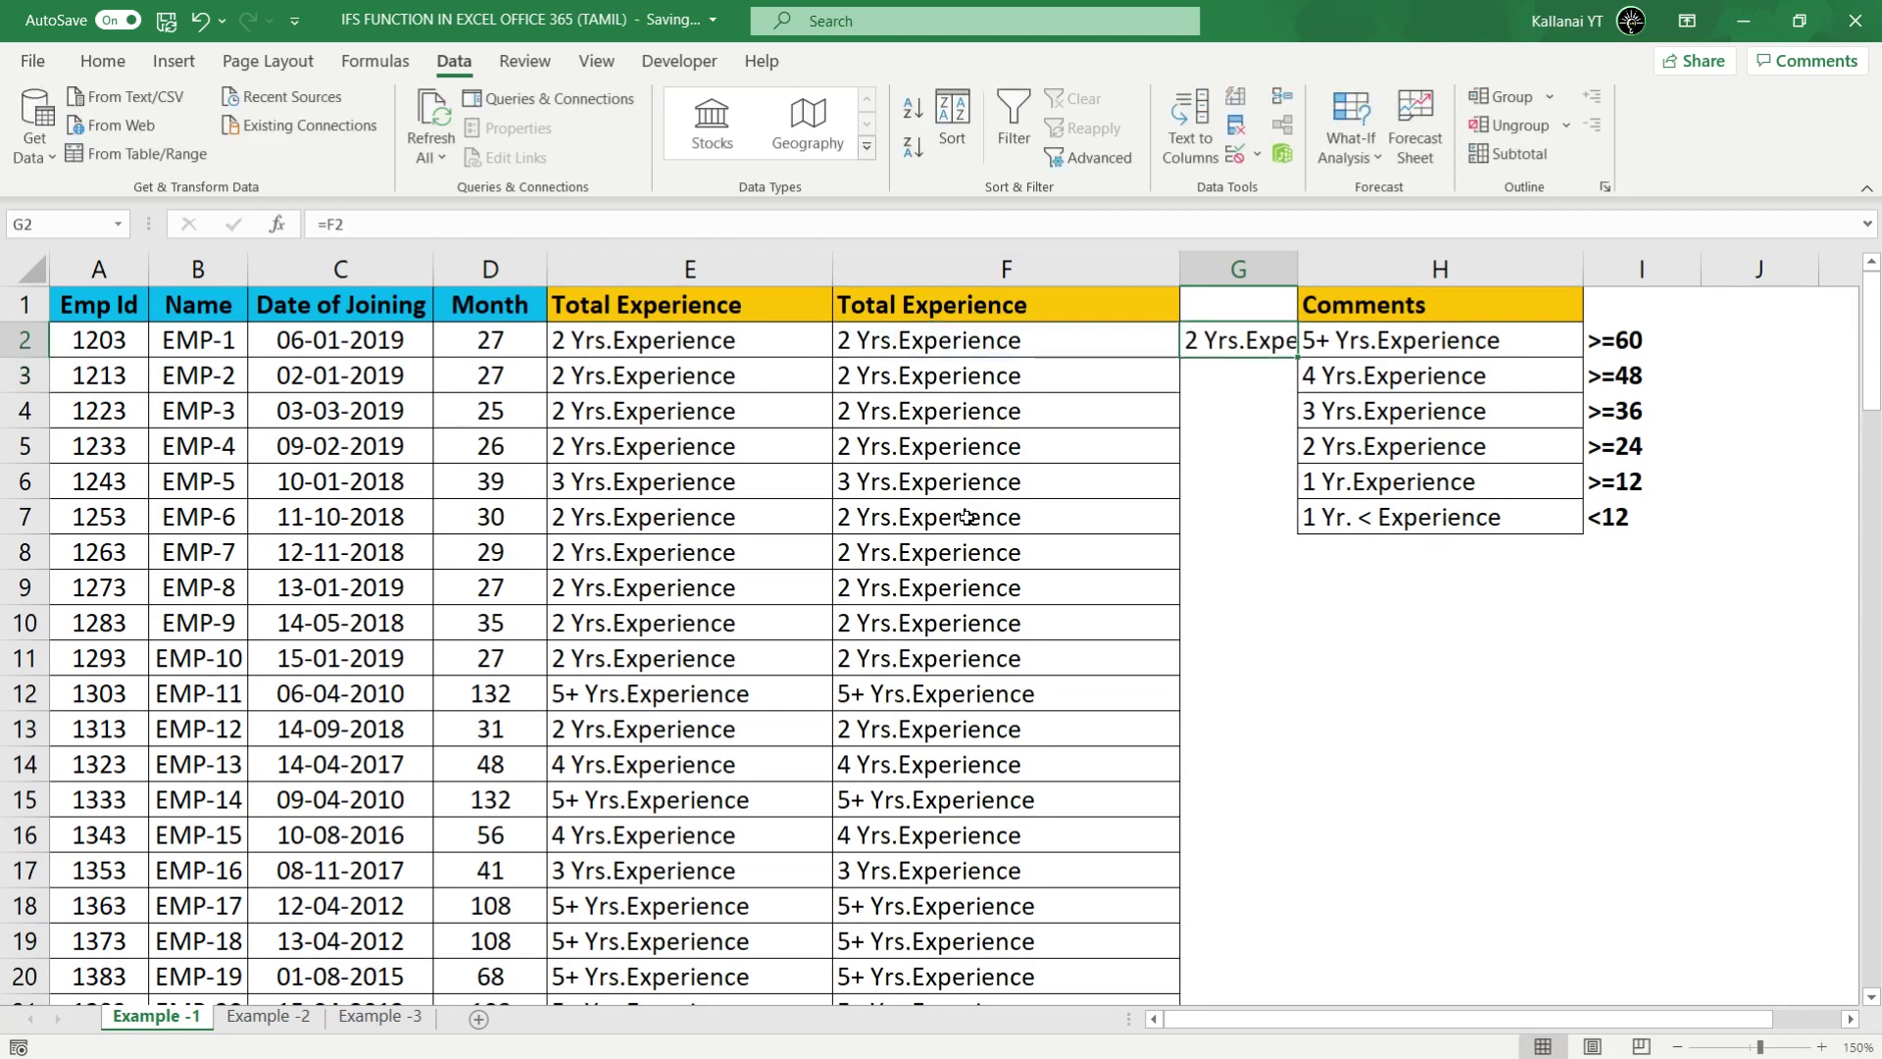
pyautogui.write('=')
pyautogui.press('Left')
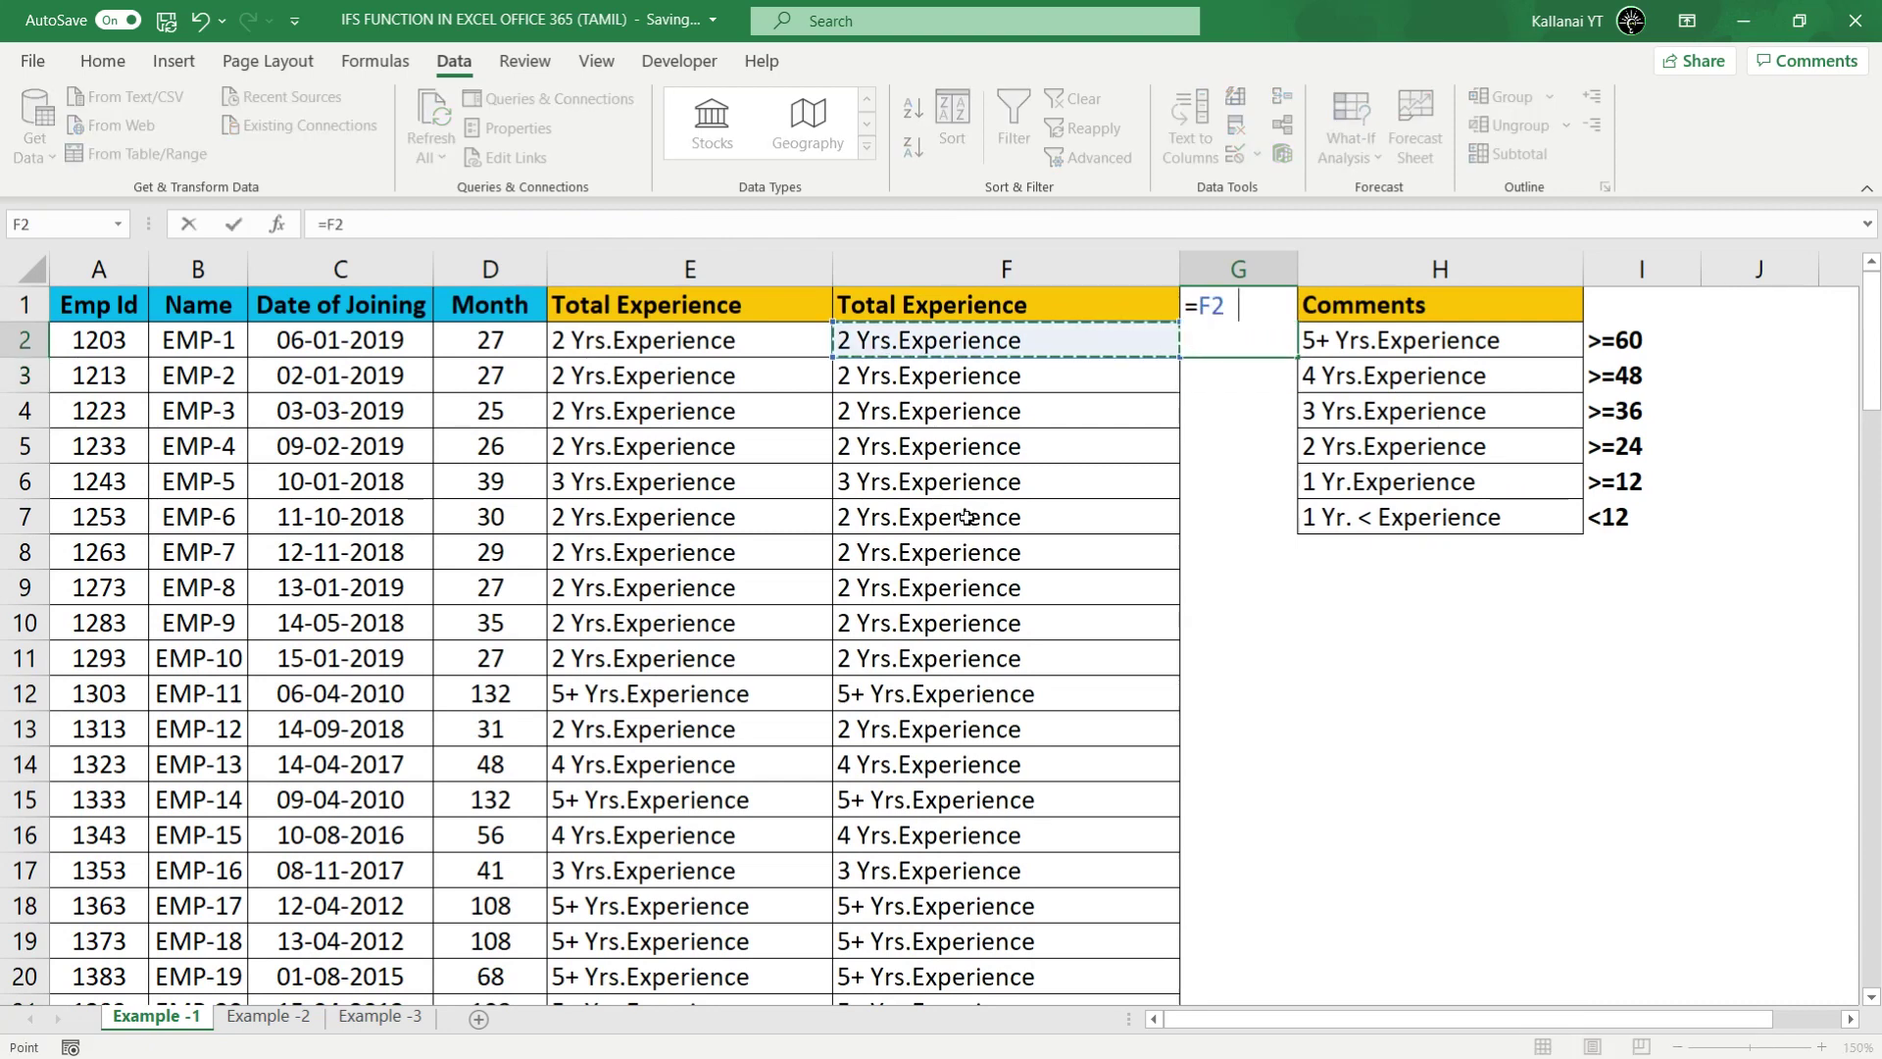
pyautogui.write('=')
pyautogui.press('Left')
pyautogui.press('Left')
pyautogui.press('Return')
pyautogui.press('Up')
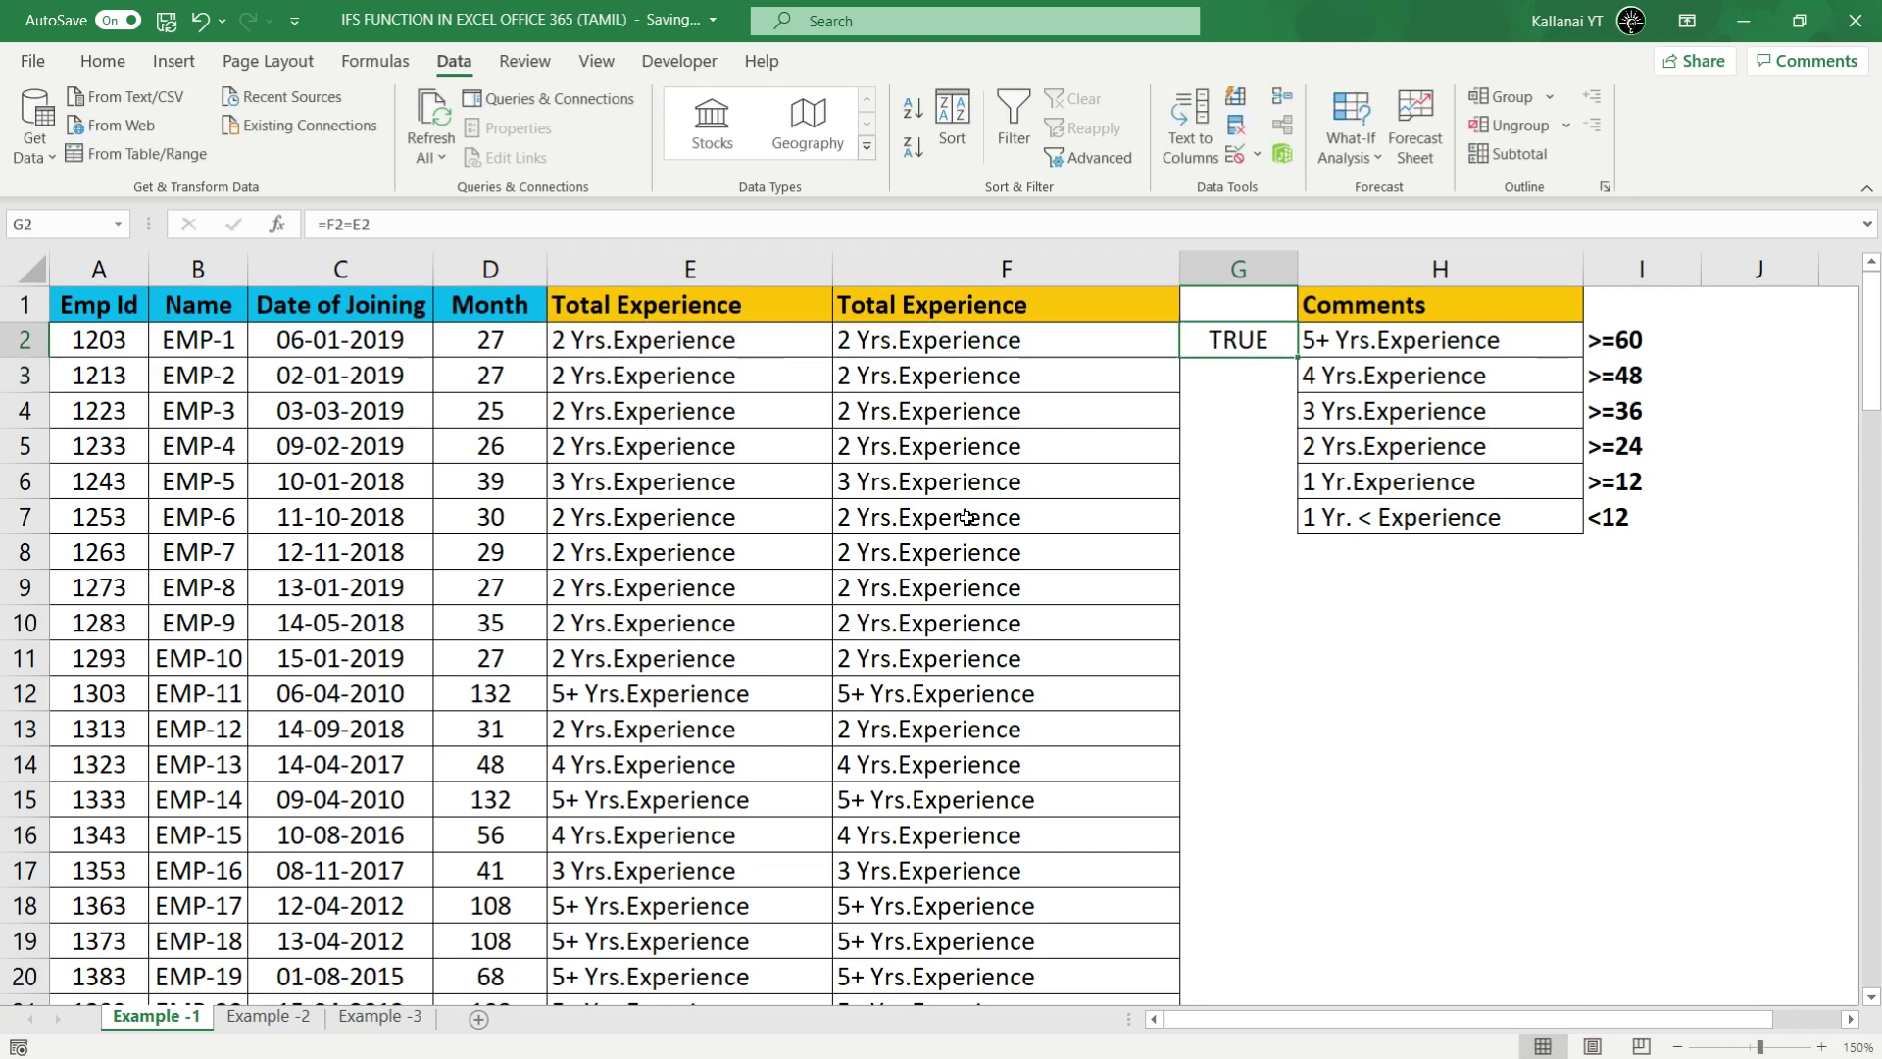
# Step: Copy the =F2=E2 check down G2:G100 and begin turning on header filters
pyautogui.press('Left')
pyautogui.hotkey('ctrl', 'Down')
pyautogui.press('Right')
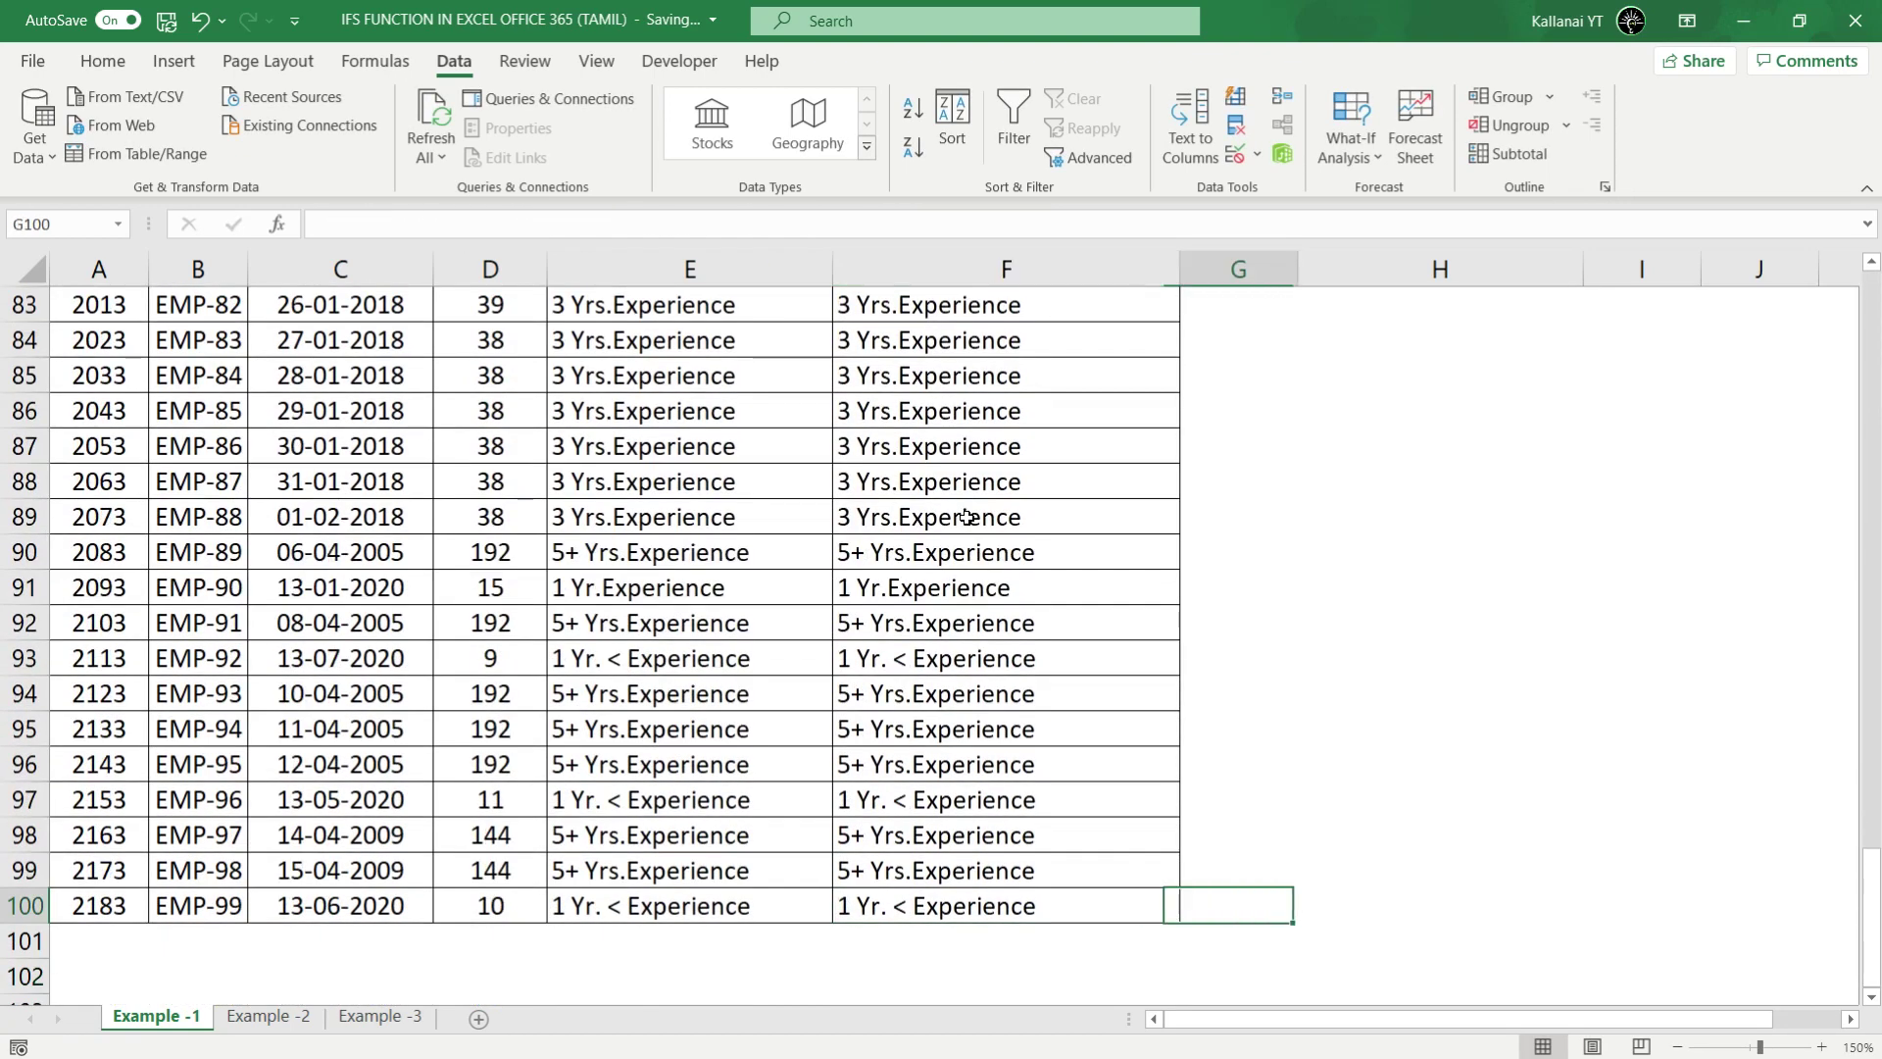
pyautogui.hotkey('ctrl', 'shift', 'Up')
pyautogui.hotkey('ctrl', 'd')
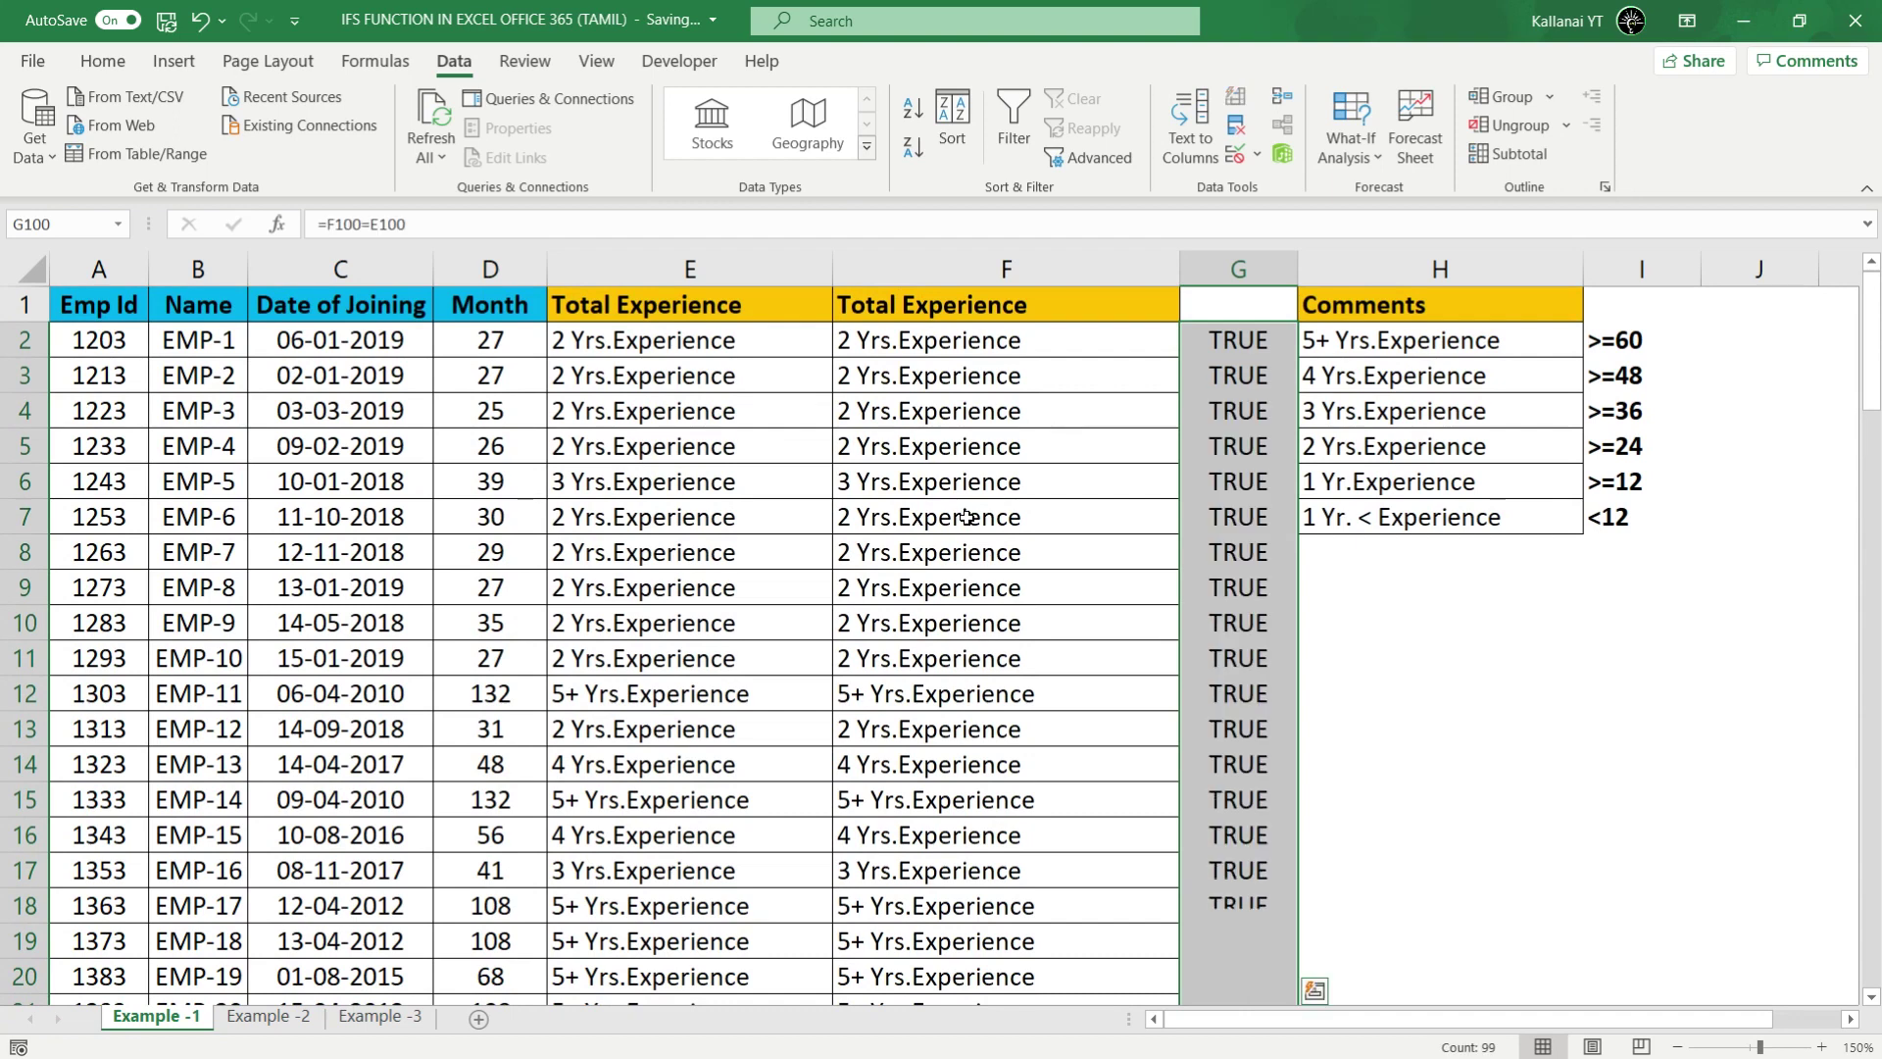
pyautogui.hotkey('ctrl', 'Up')
pyautogui.press('Up')
pyautogui.press('alt')
# Step: Turn header filters on, look at column G's filter list, then switch filters off
pyautogui.press('a')
pyautogui.press('t')
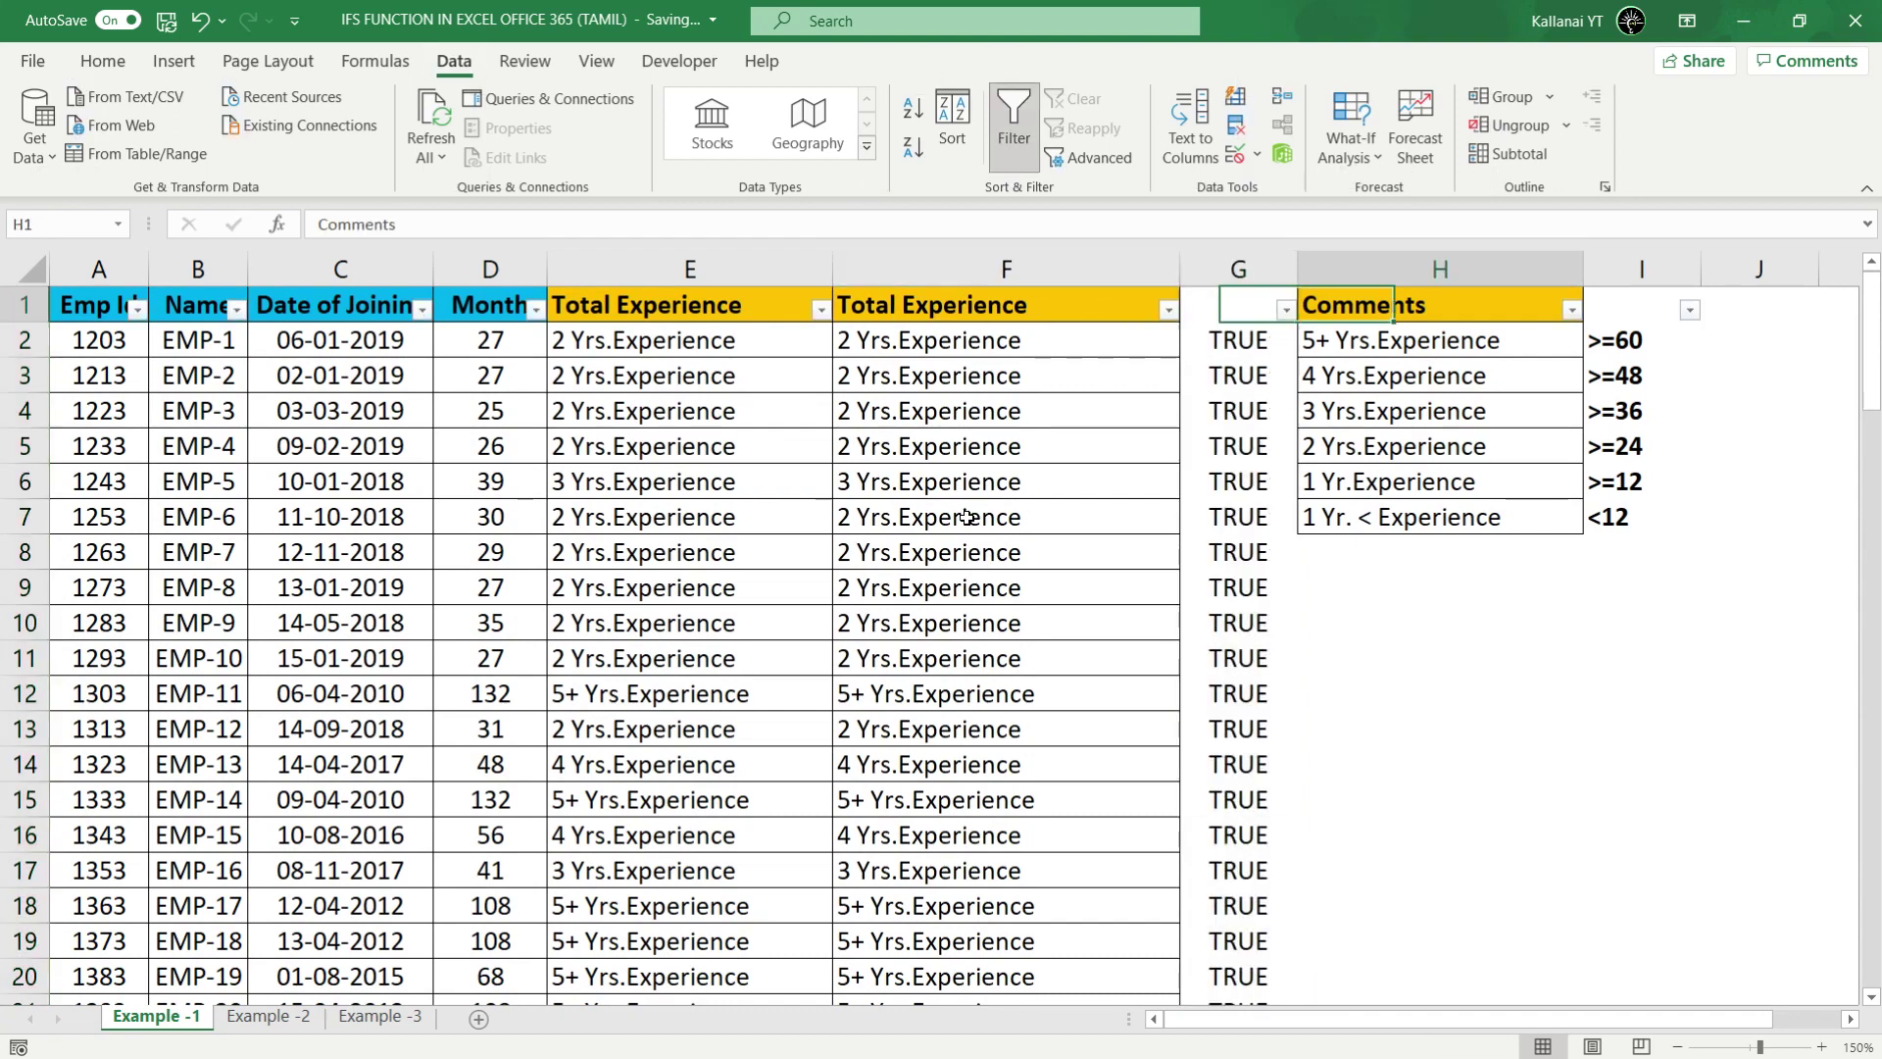
pyautogui.hotkey('alt', 'Down')
pyautogui.press('Tab')
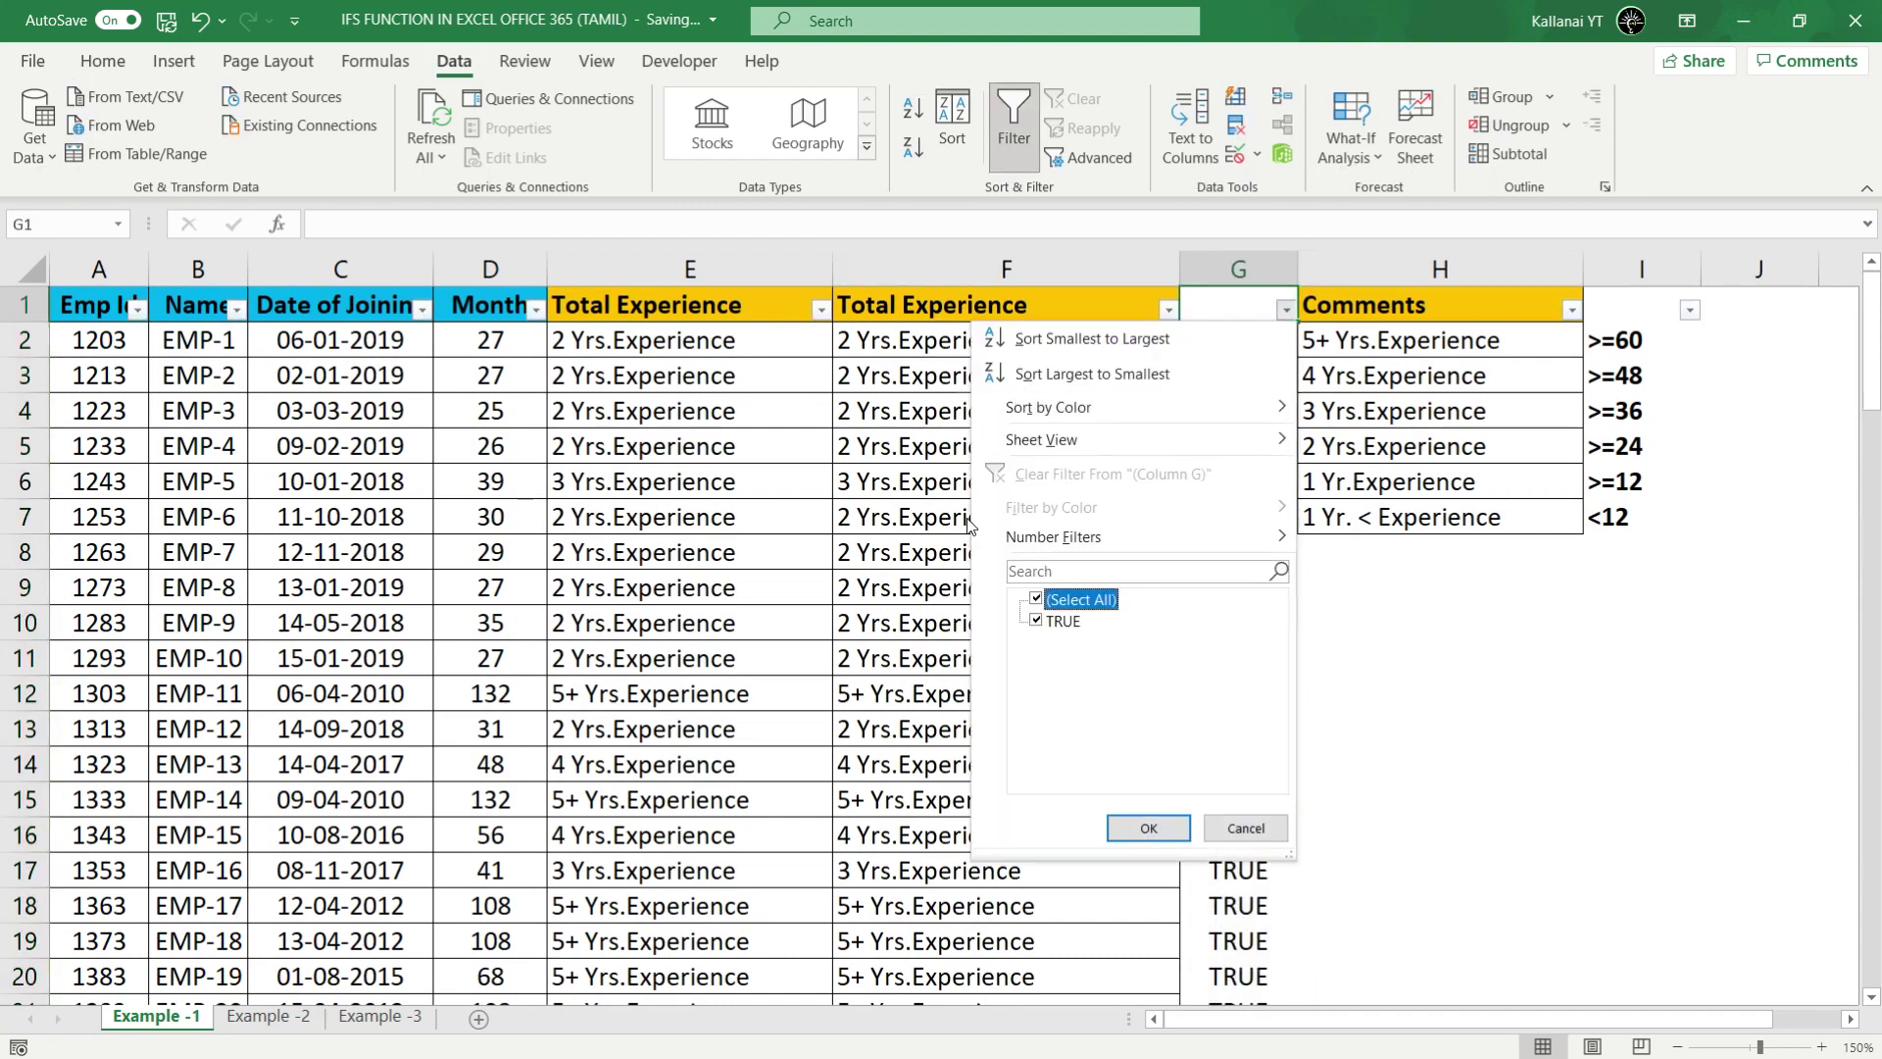
pyautogui.press('Escape')
pyautogui.press('Left')
pyautogui.press('alt')
pyautogui.press('a')
pyautogui.press('t')
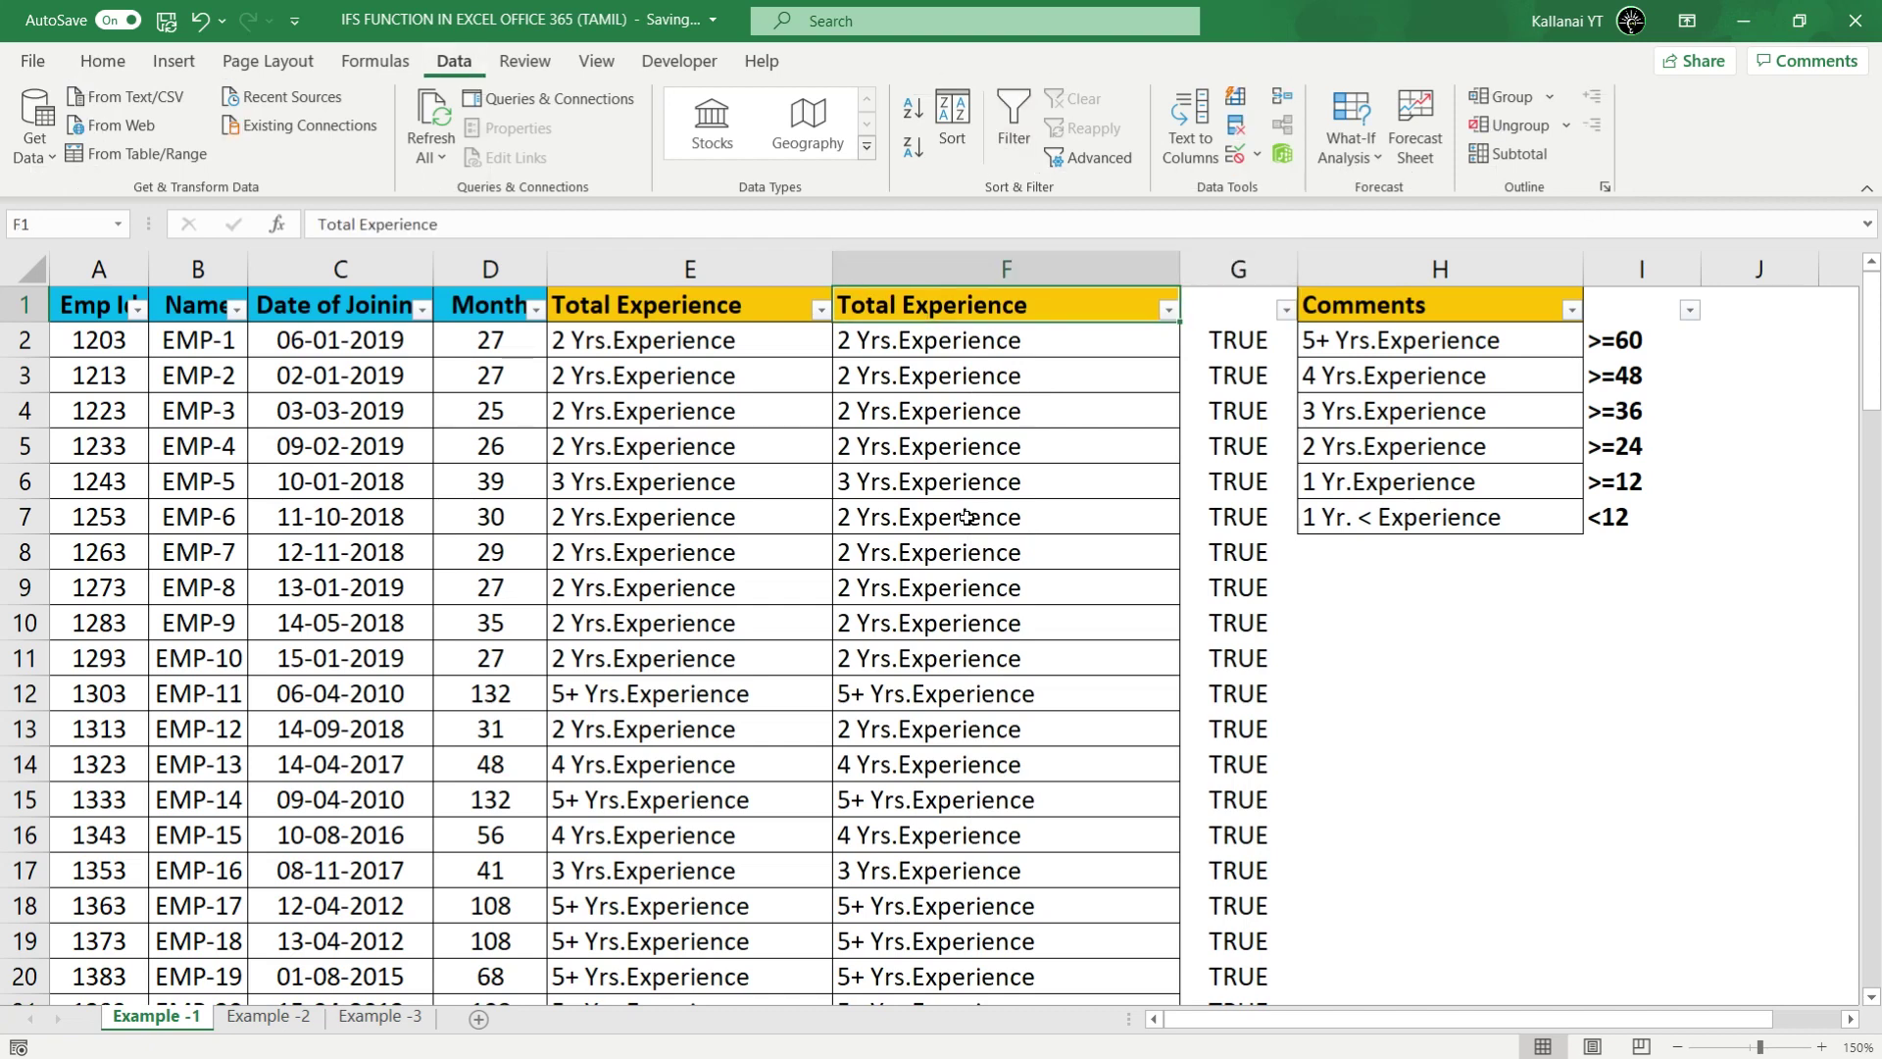
# Step: Review the IF results in column E and the IFS formula in F2
pyautogui.press('Left')
pyautogui.press('Down')
pyautogui.press('Right')
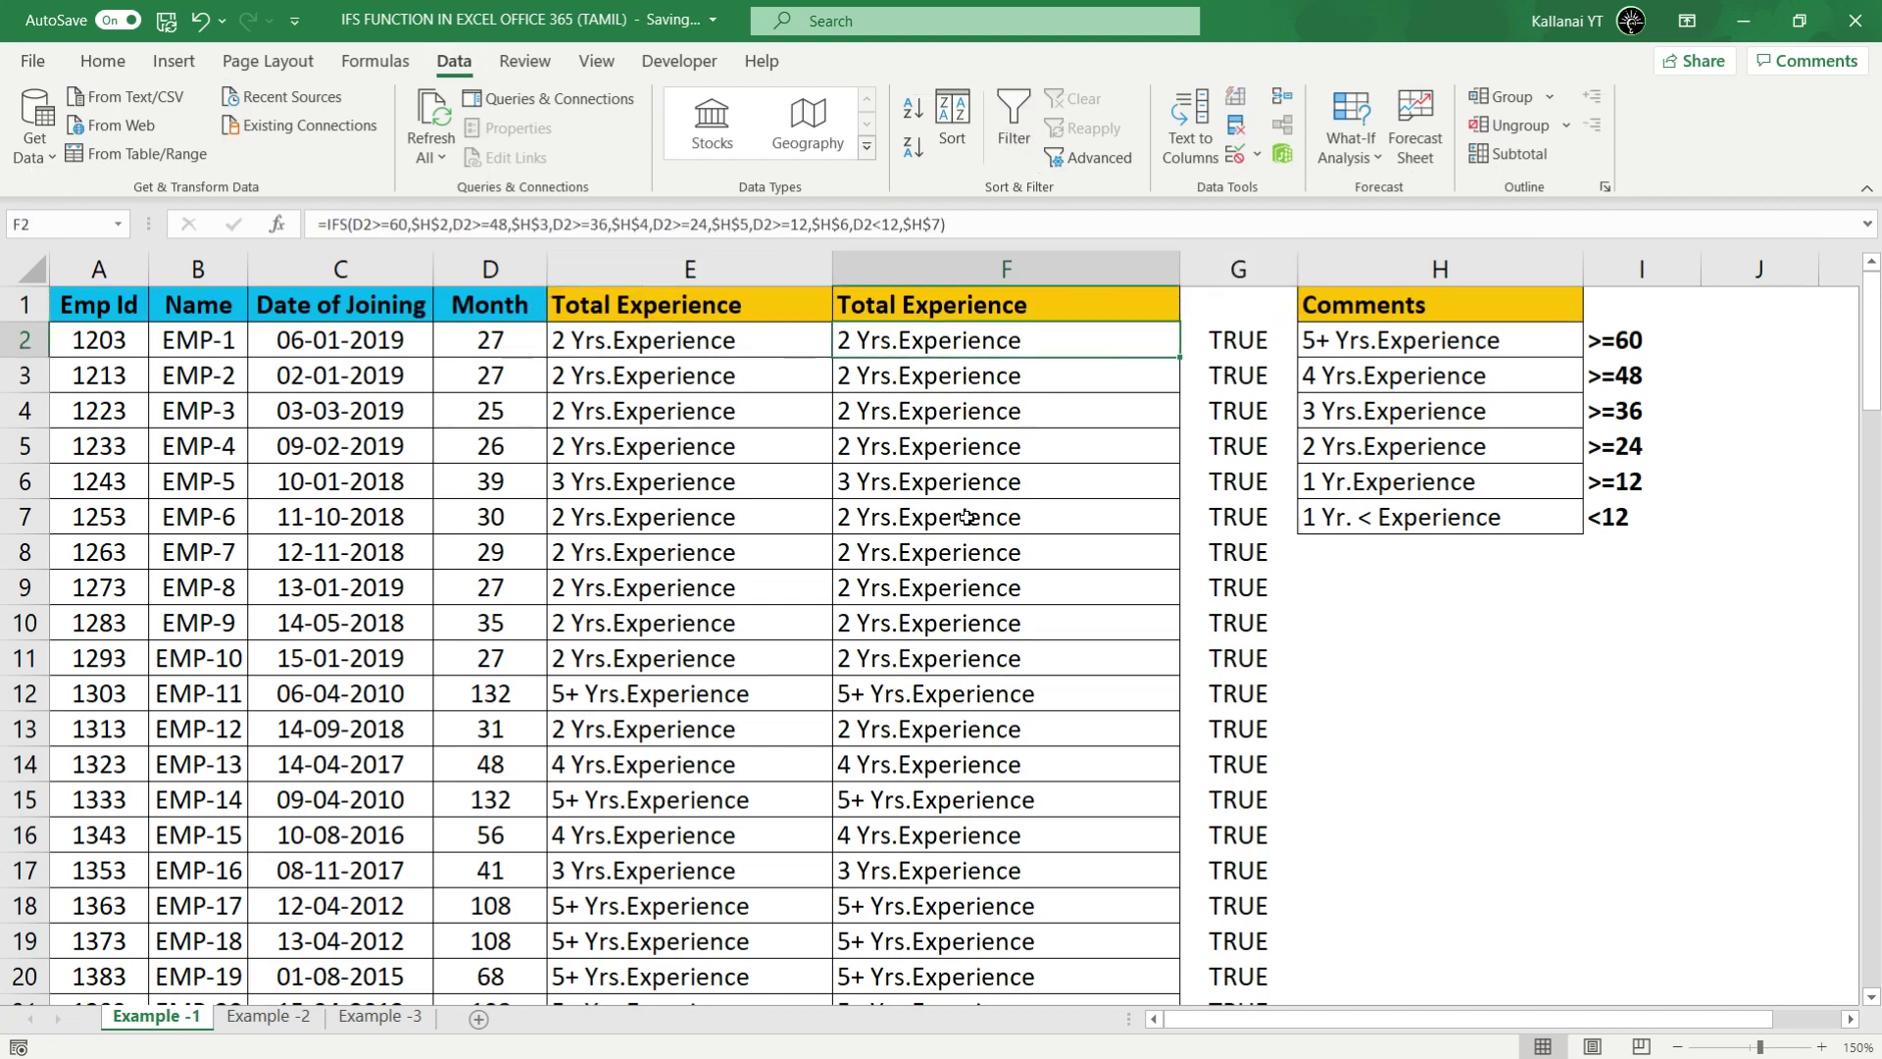
pyautogui.press('Left')
pyautogui.press('Up')
pyautogui.hotkey('ctrl', 'shift', 'Down')
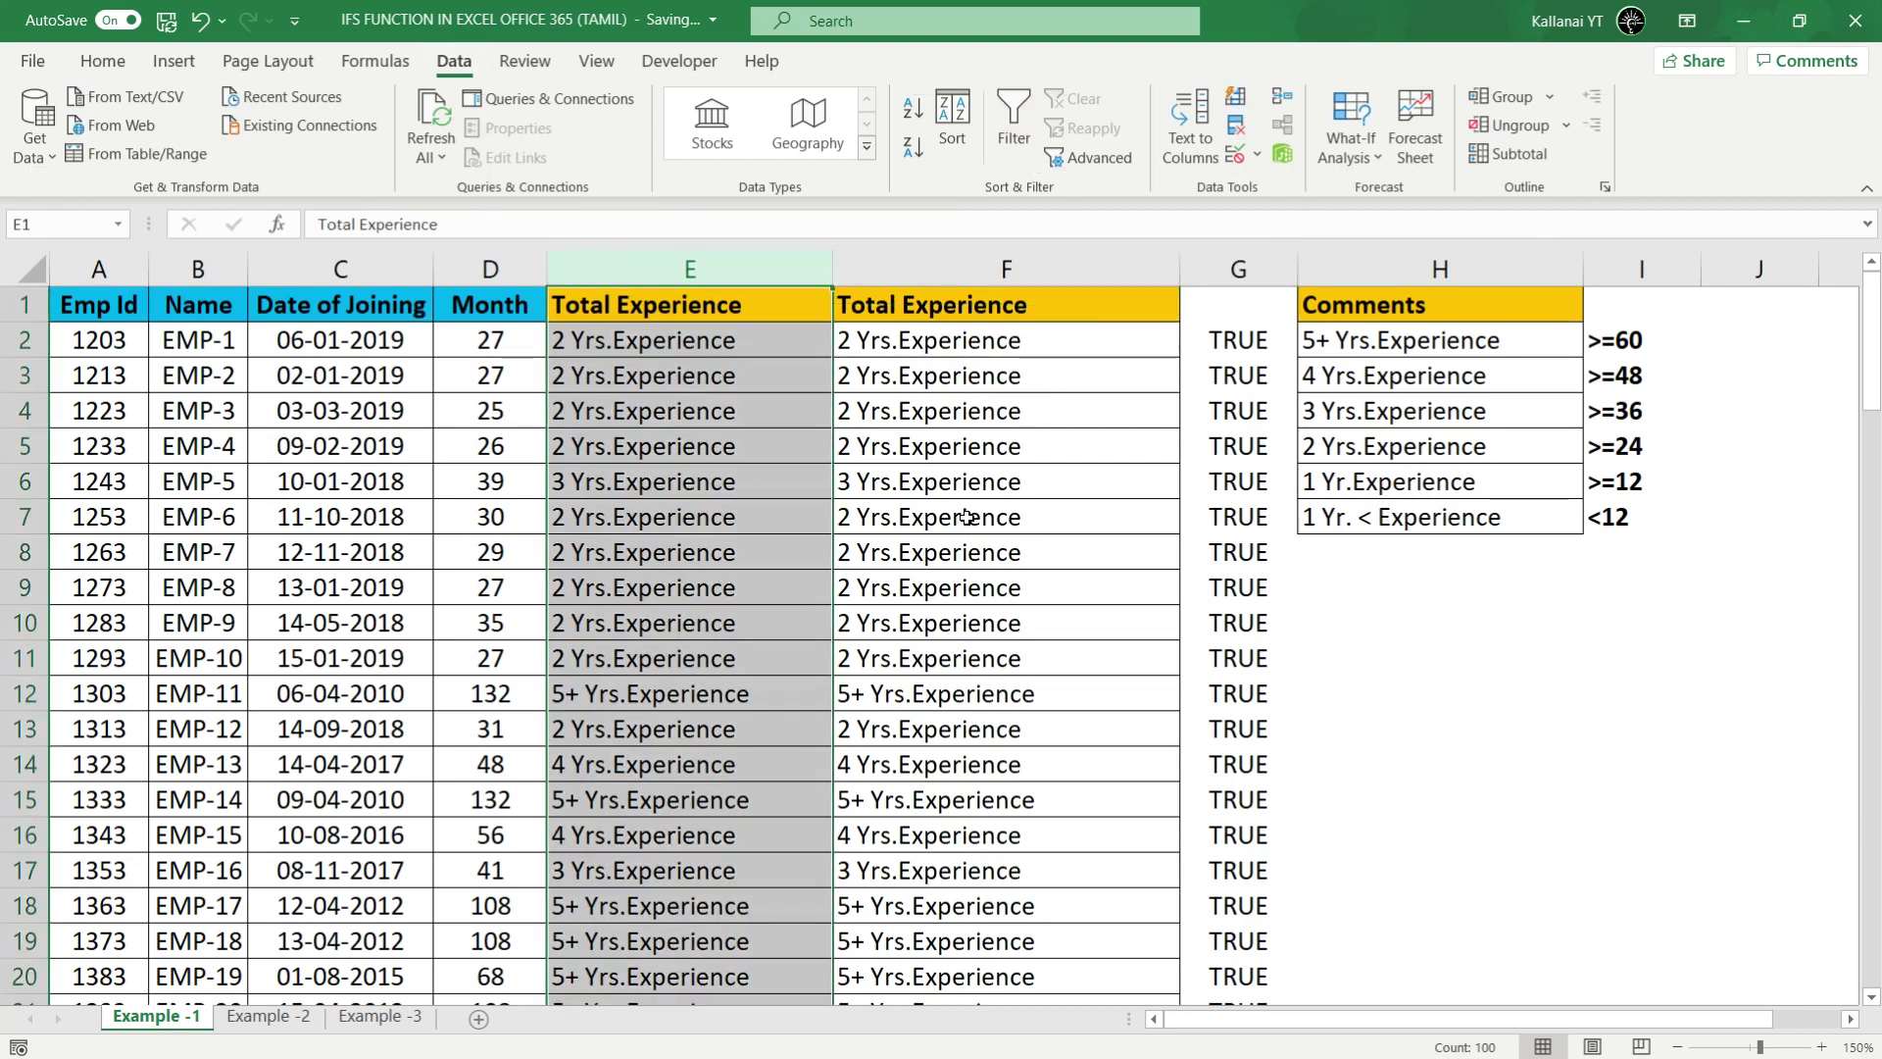
pyautogui.press('Up')
pyautogui.press('Down')
pyautogui.press('Right')
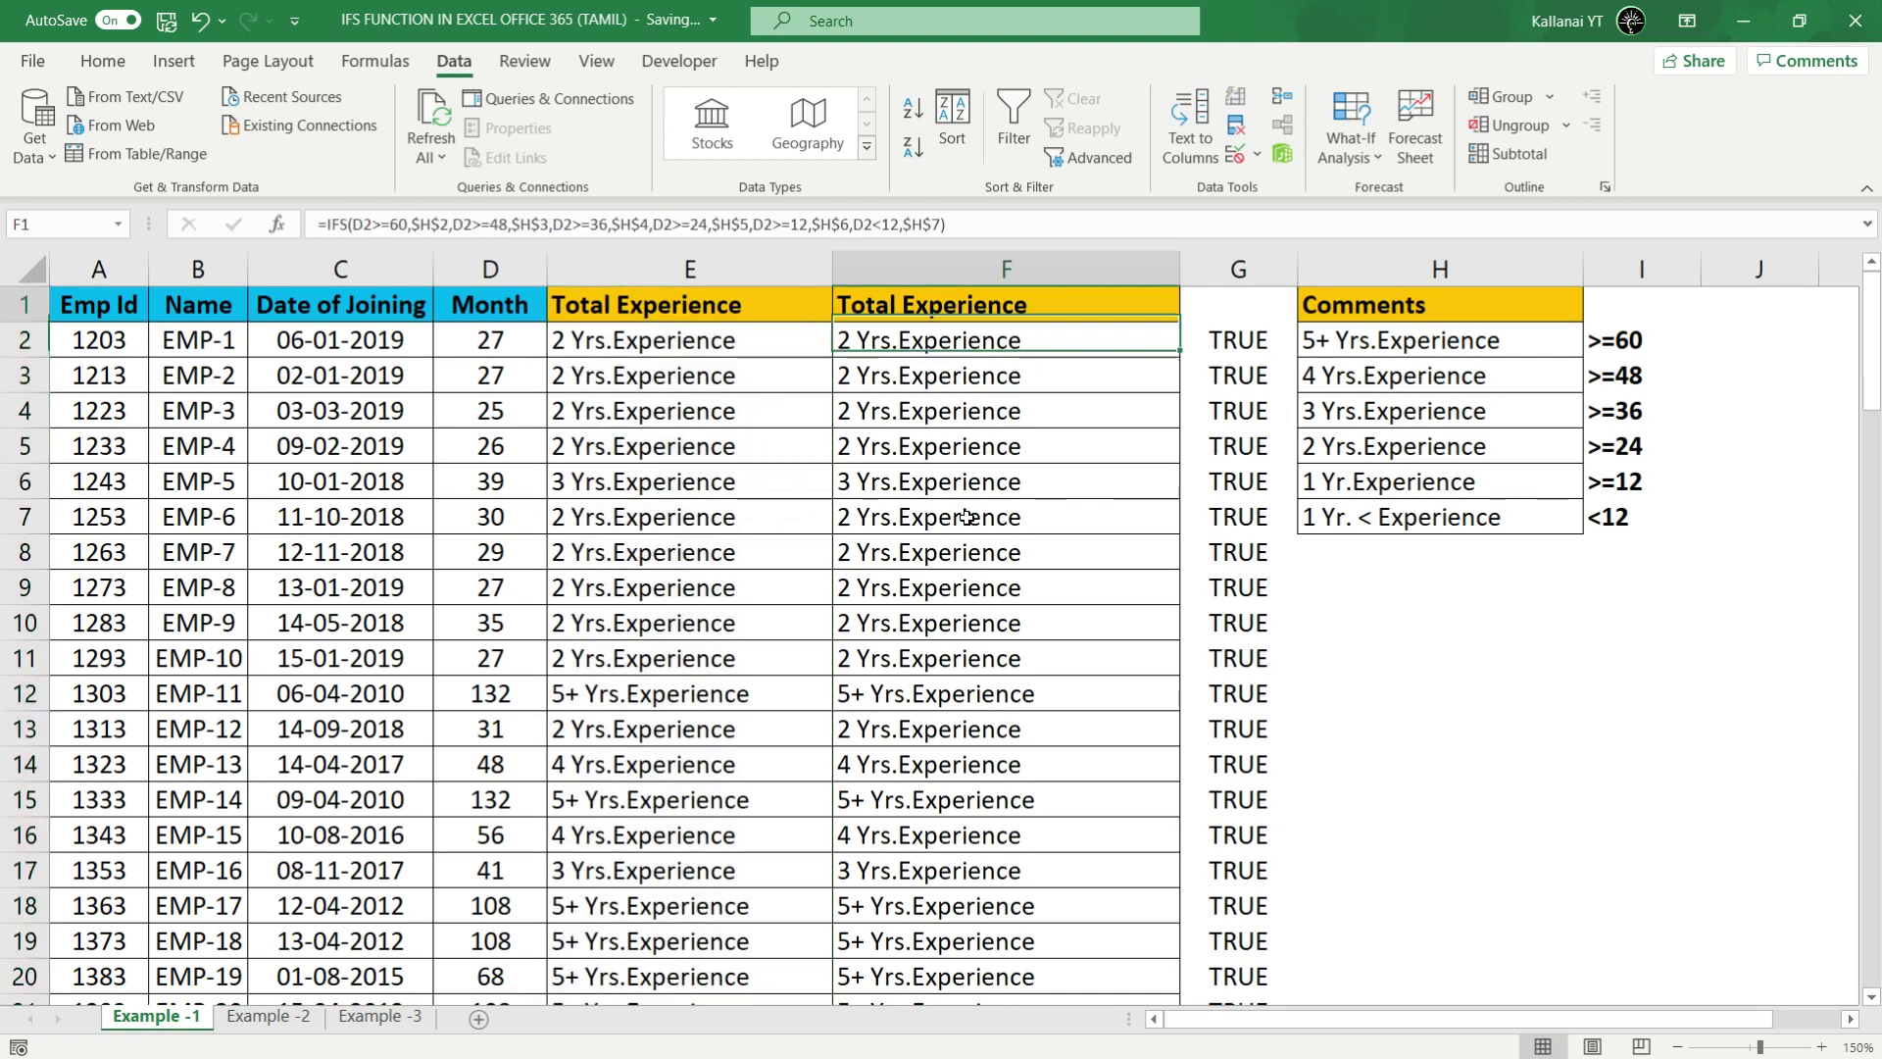
# Step: Re-enable filters, check column F's filter values, and turn the filters off again
pyautogui.press('Right')
pyautogui.hotkey('ctrl', 'shift', 'l')
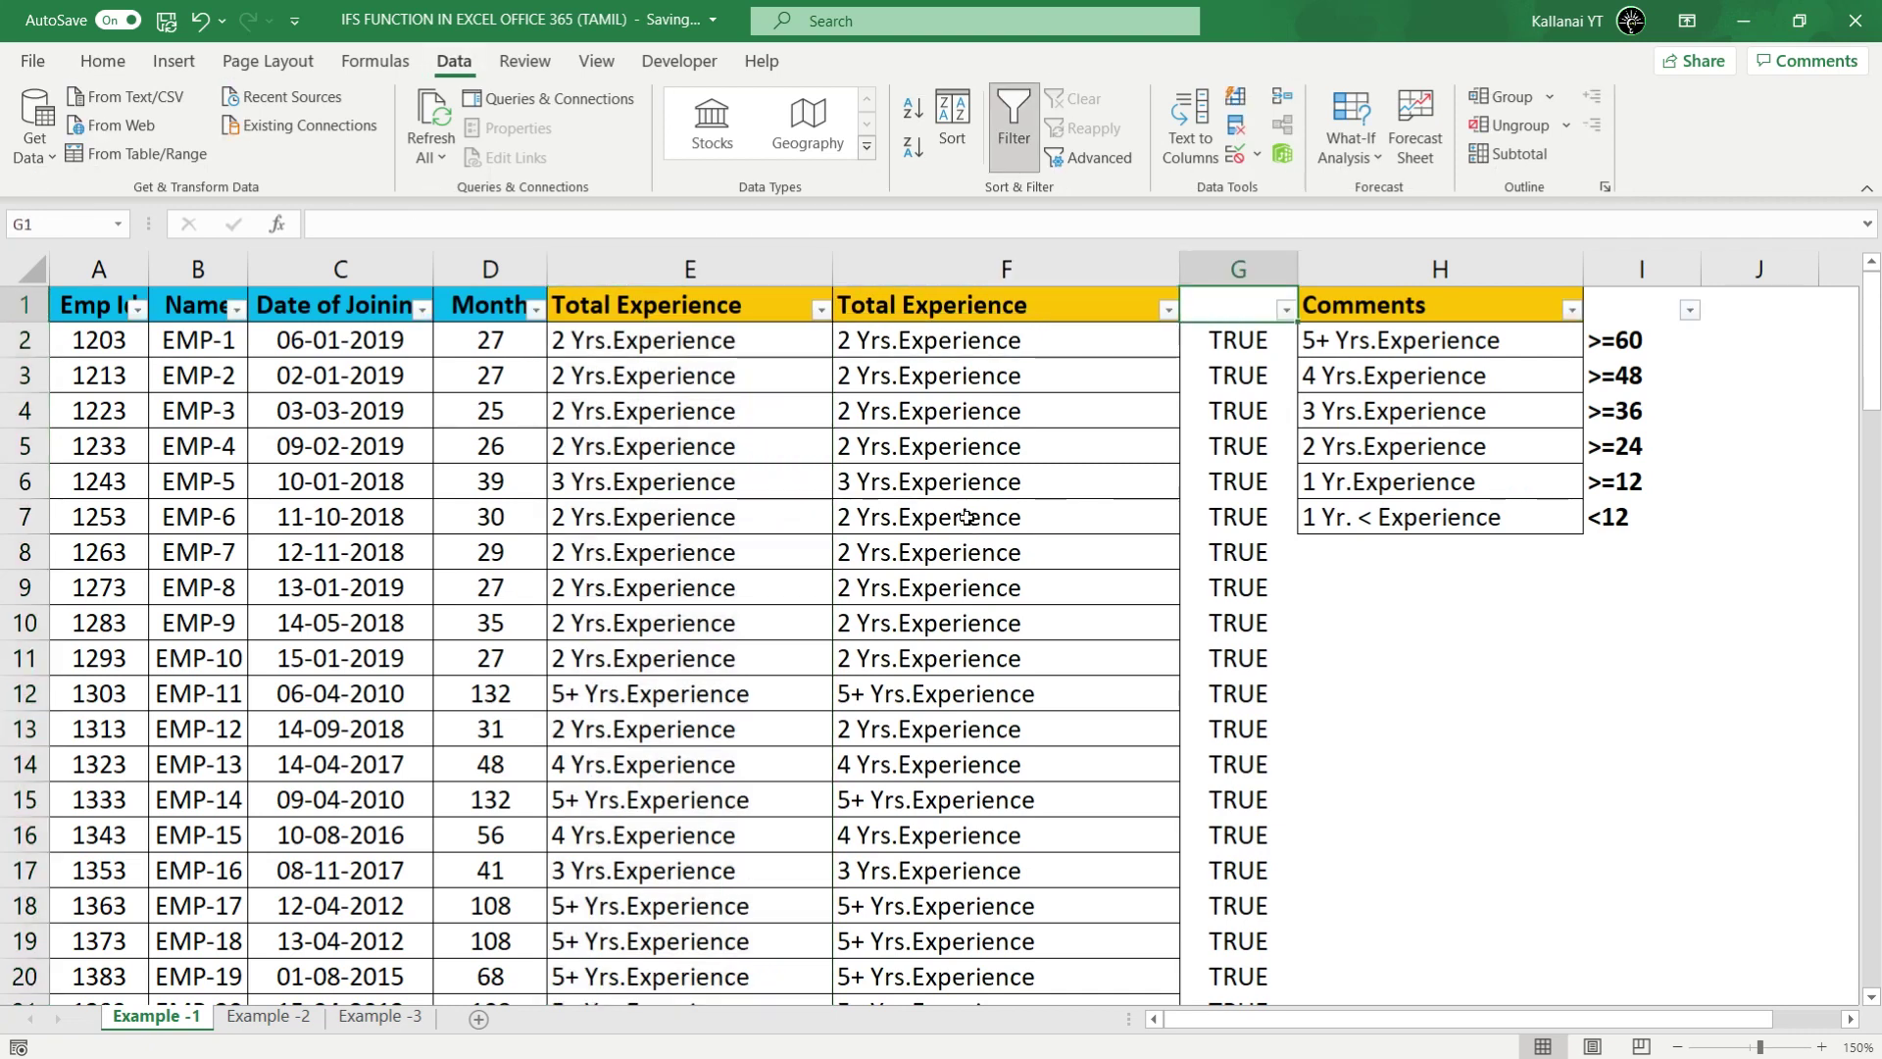
pyautogui.press('Left')
pyautogui.hotkey('alt', 'Down')
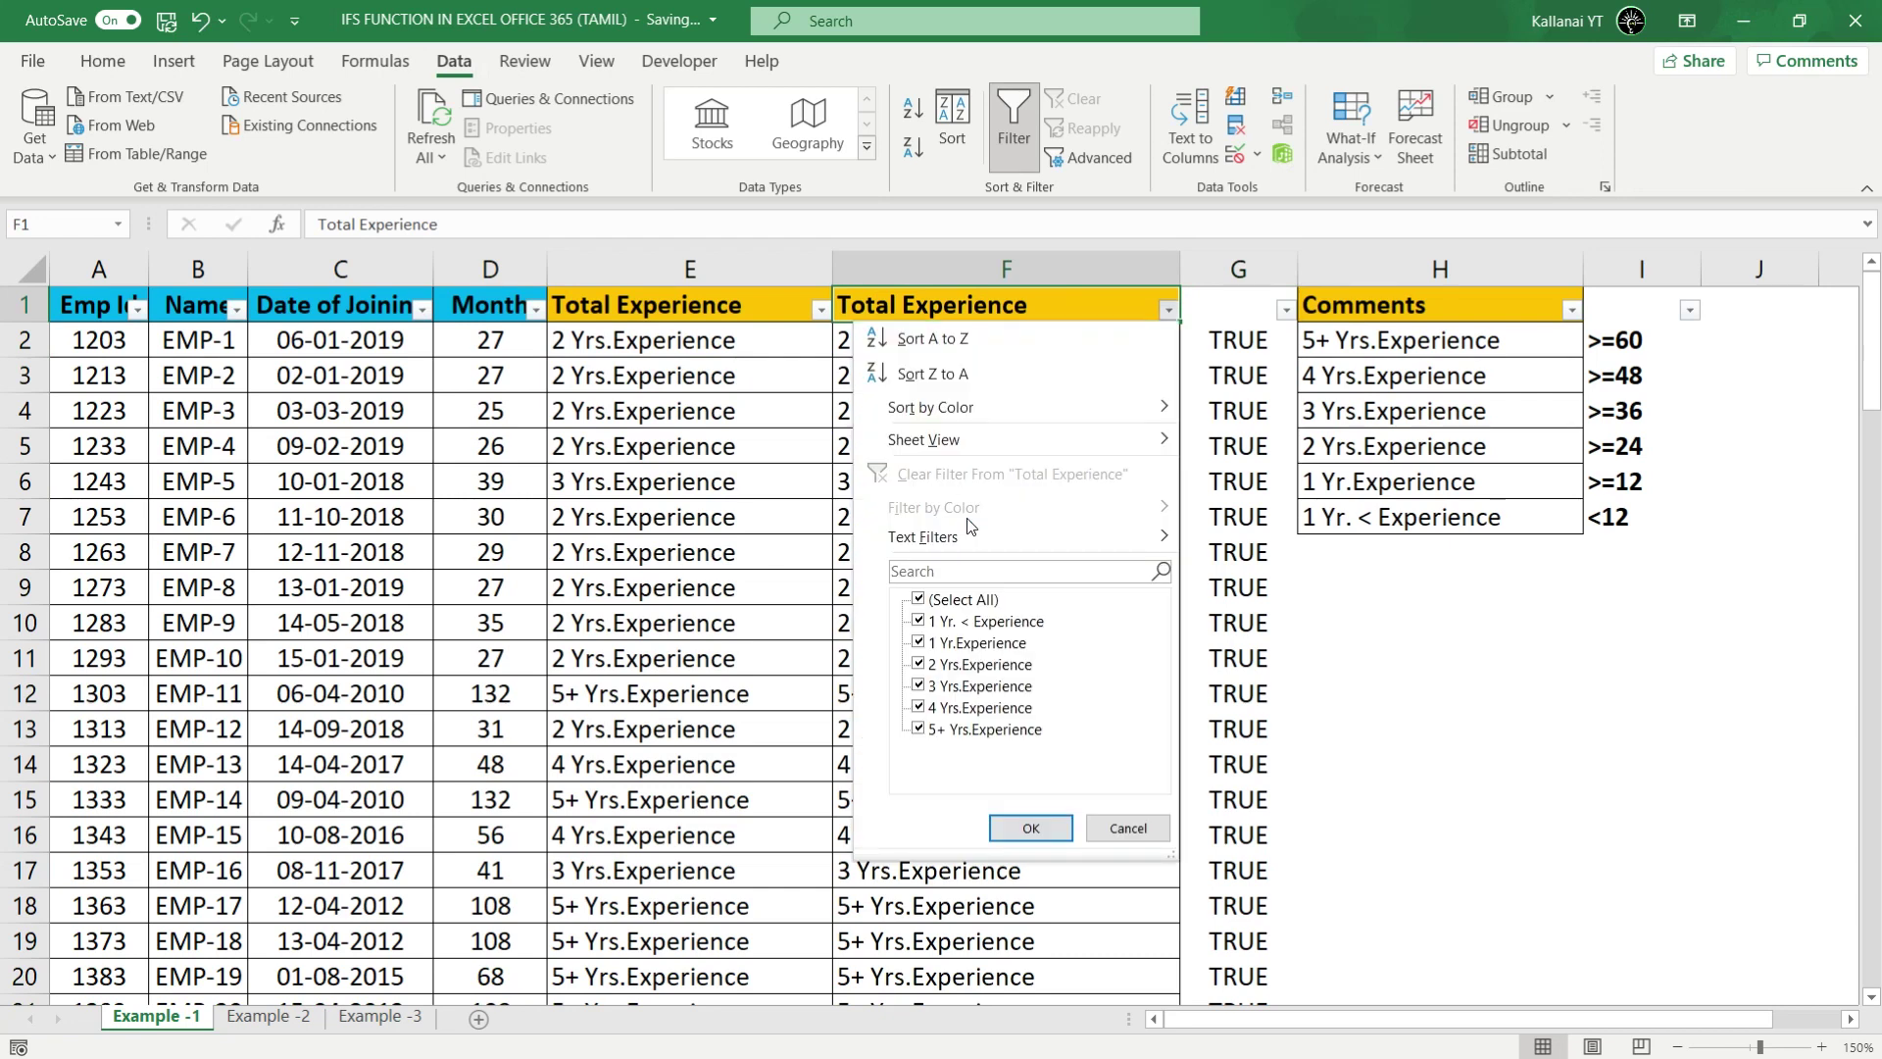
pyautogui.press('Tab')
pyautogui.press('Tab')
pyautogui.press('Escape')
pyautogui.press('Left')
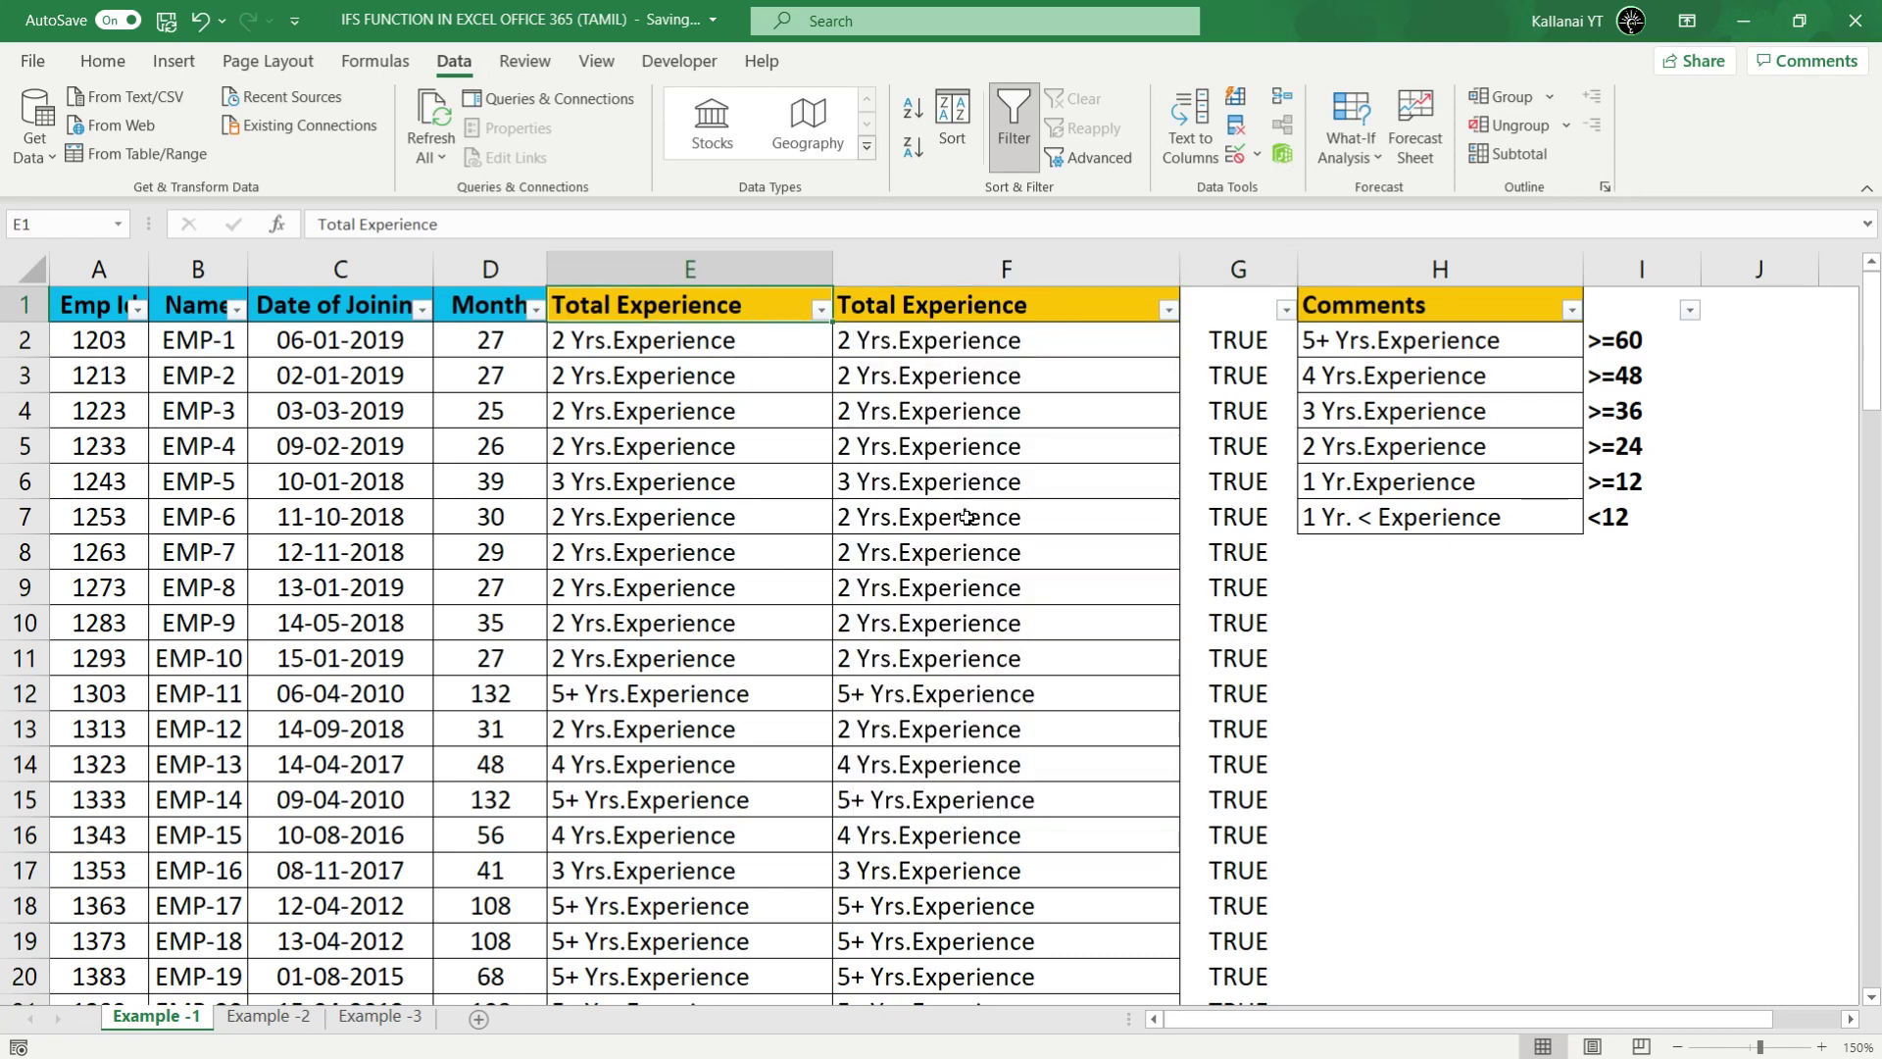
pyautogui.hotkey('alt', 'Down')
pyautogui.press('Escape')
pyautogui.press('Right')
pyautogui.hotkey('alt', 'a')
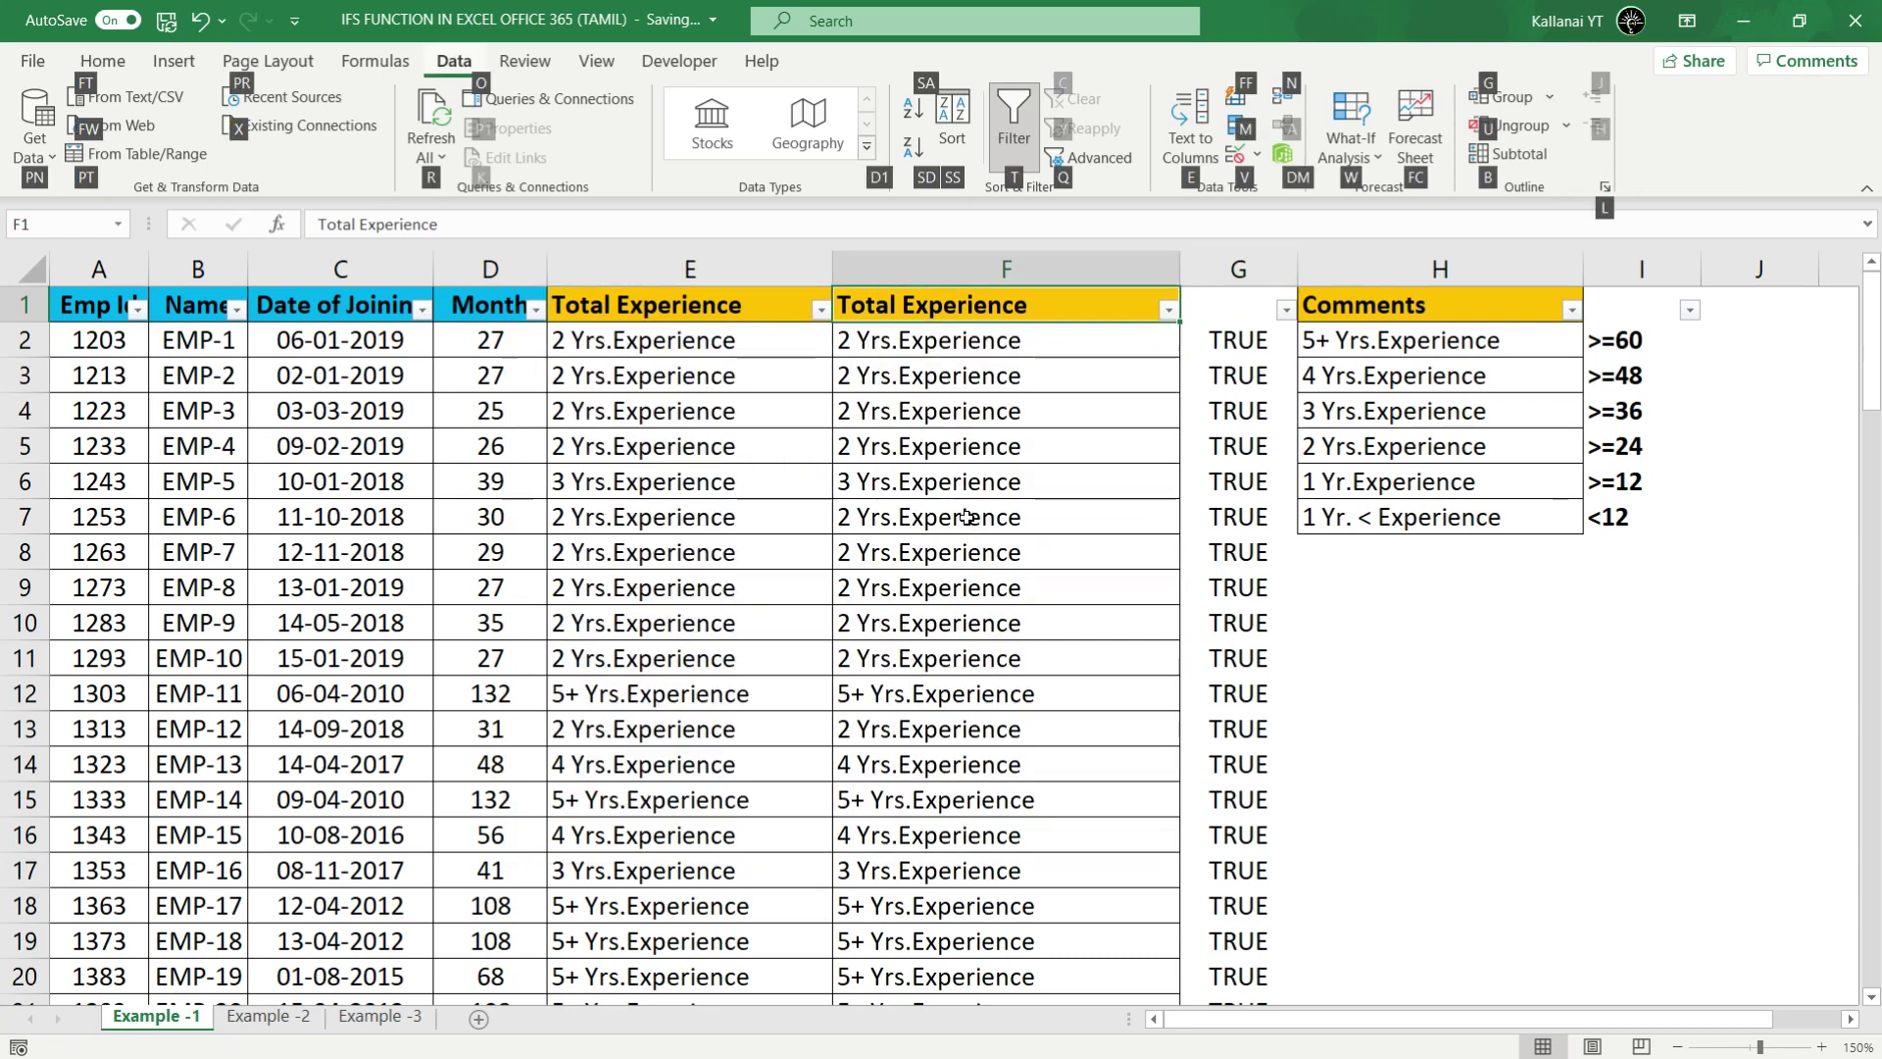
pyautogui.press('t')
# Step: Select the TRUE comparison results in G2:G100
pyautogui.press('Down')
pyautogui.press('Down')
pyautogui.press('Down')
pyautogui.press('Down')
pyautogui.press('Down')
pyautogui.press('Down')
pyautogui.press('Down')
pyautogui.press('Down')
pyautogui.press('Down')
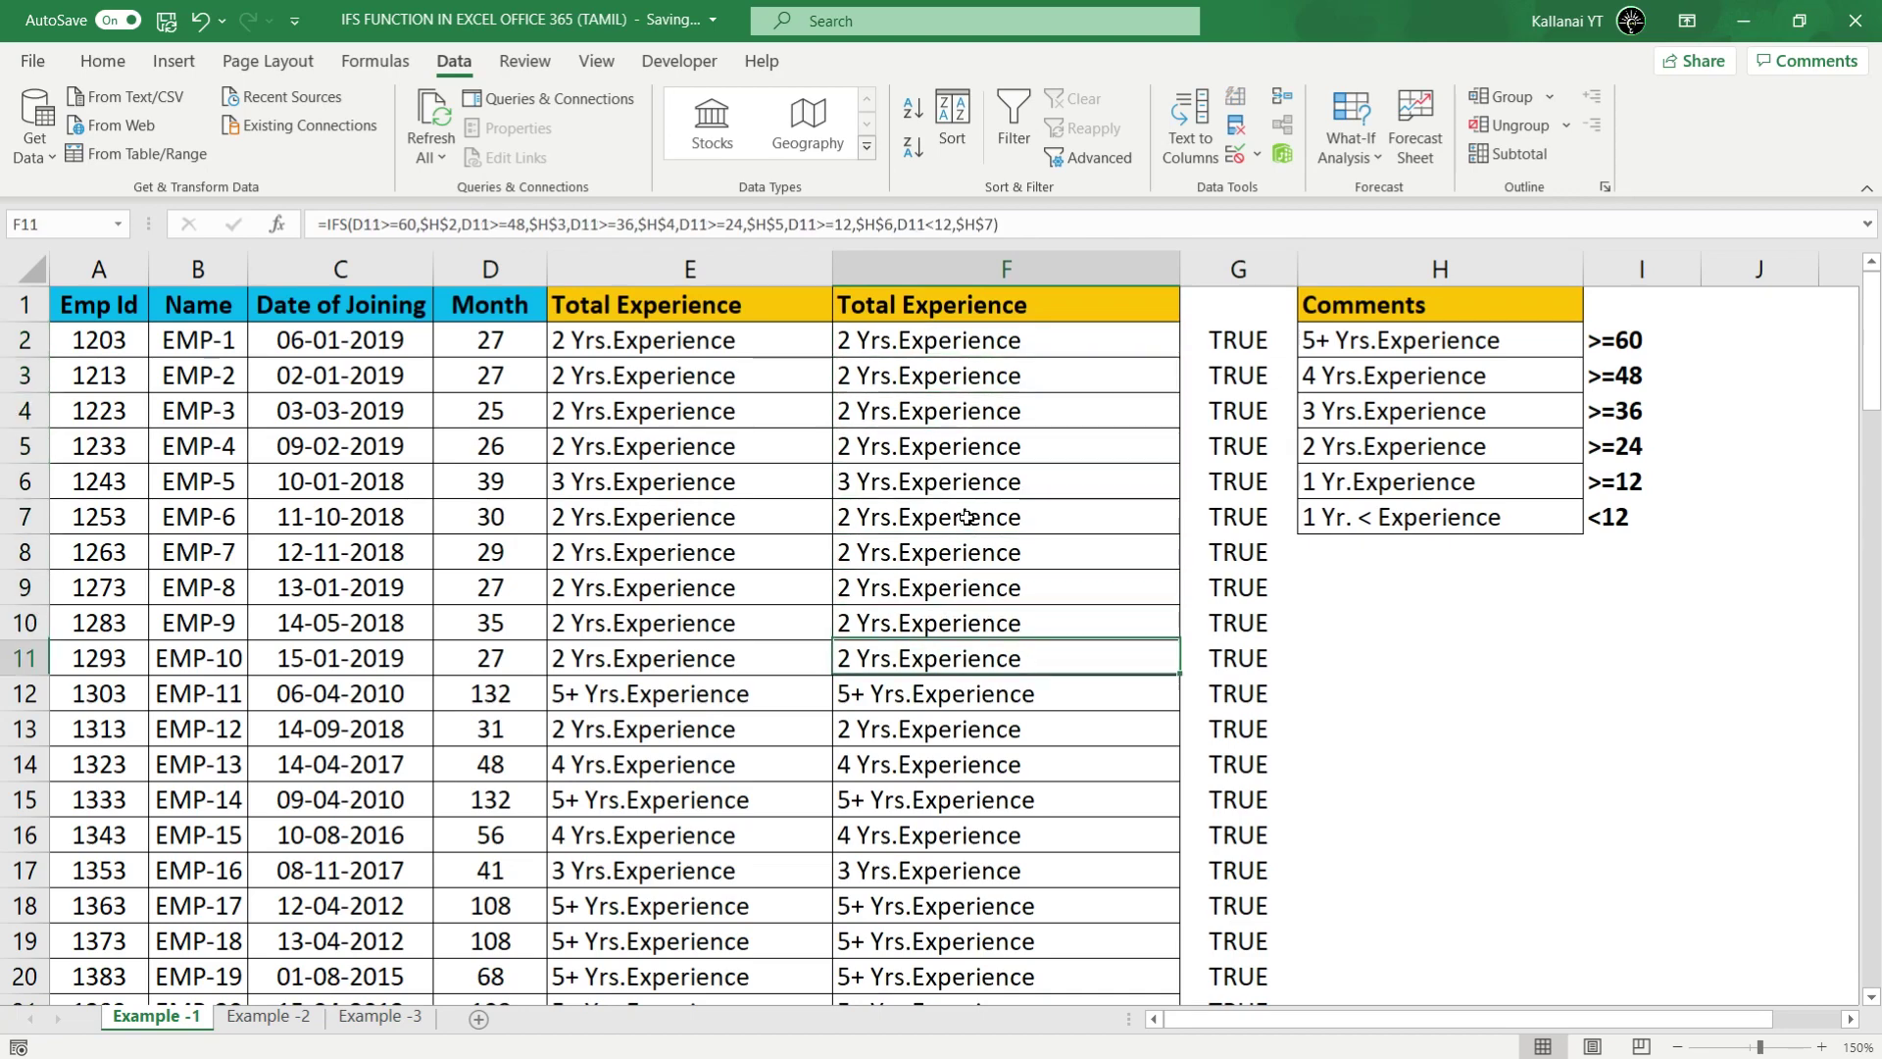
pyautogui.press('Right')
pyautogui.hotkey('ctrl', 'Up')
pyautogui.hotkey('ctrl', 'shift', 'Down')
# Step: Clear the TRUE values from column G and enter =FORMULATEXT(E2) in H10
pyautogui.press('Delete')
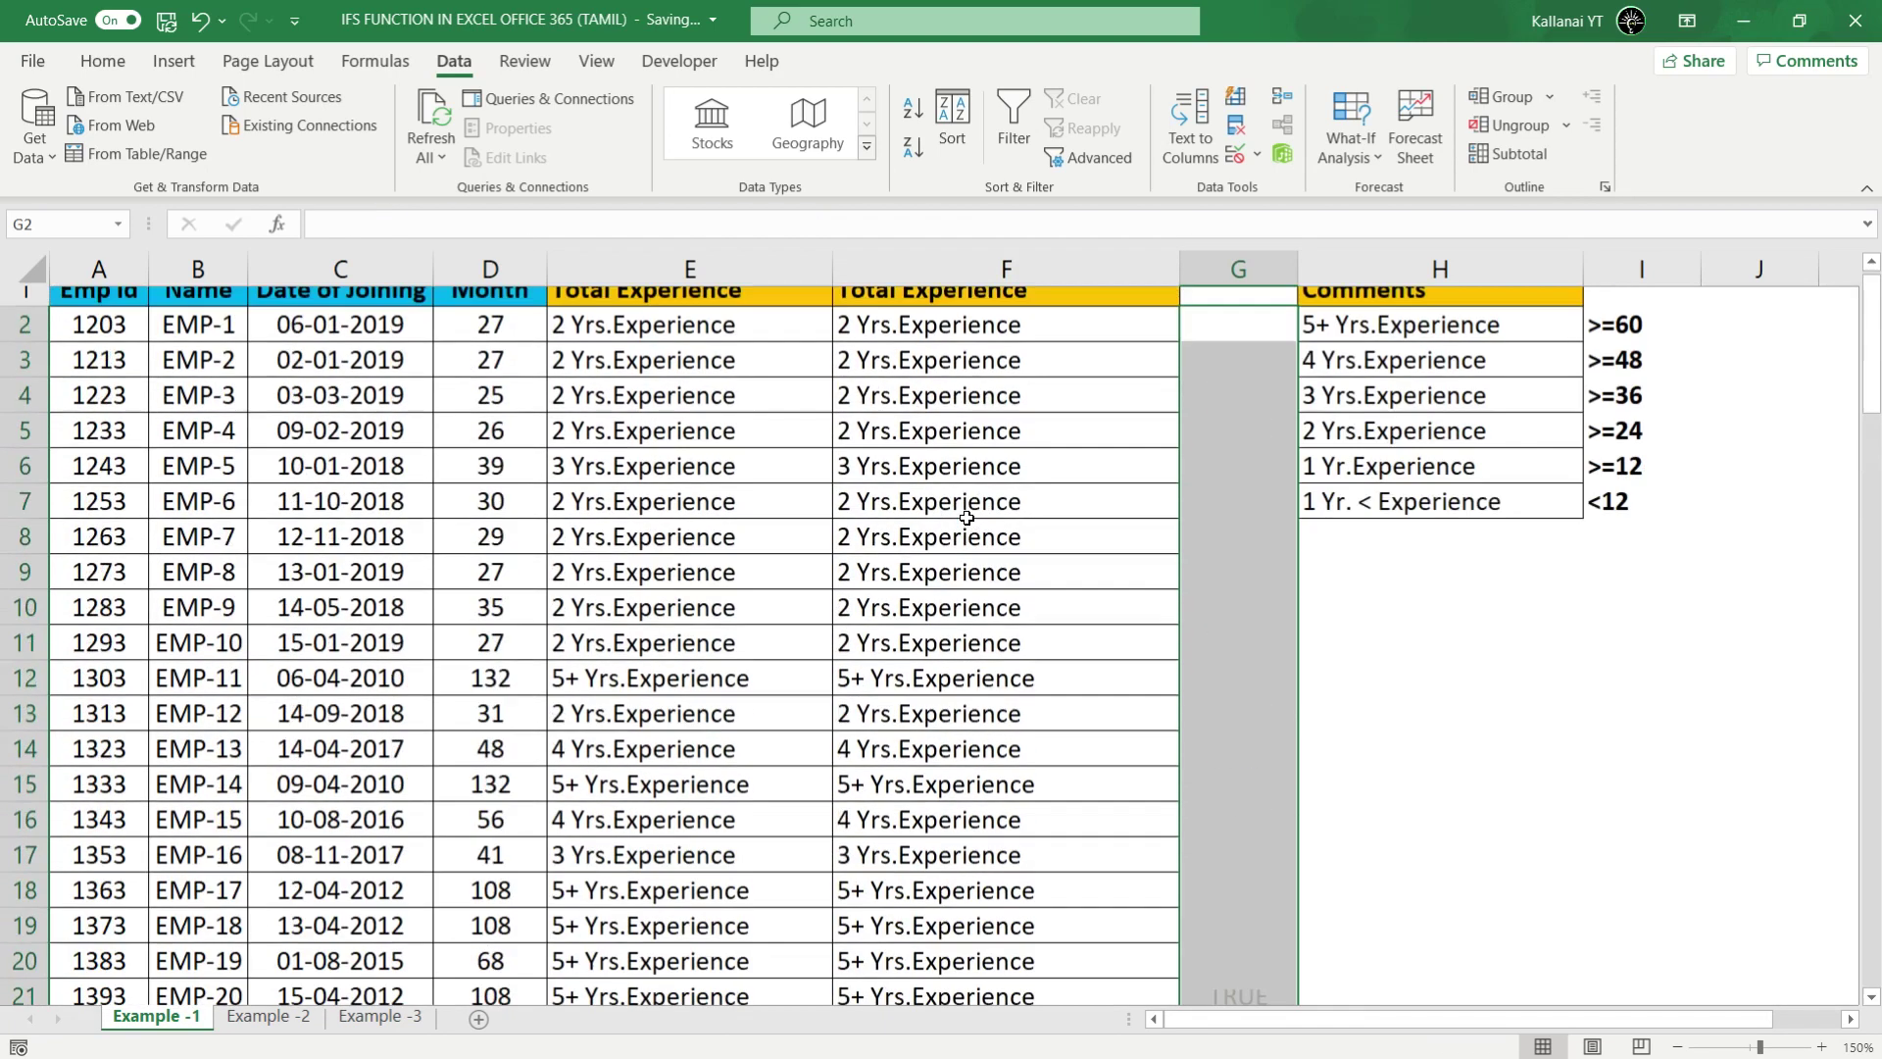
pyautogui.press('Up')
pyautogui.press('Down')
pyautogui.press('Down')
pyautogui.press('Down')
pyautogui.press('Down')
pyautogui.press('Down')
pyautogui.press('Down')
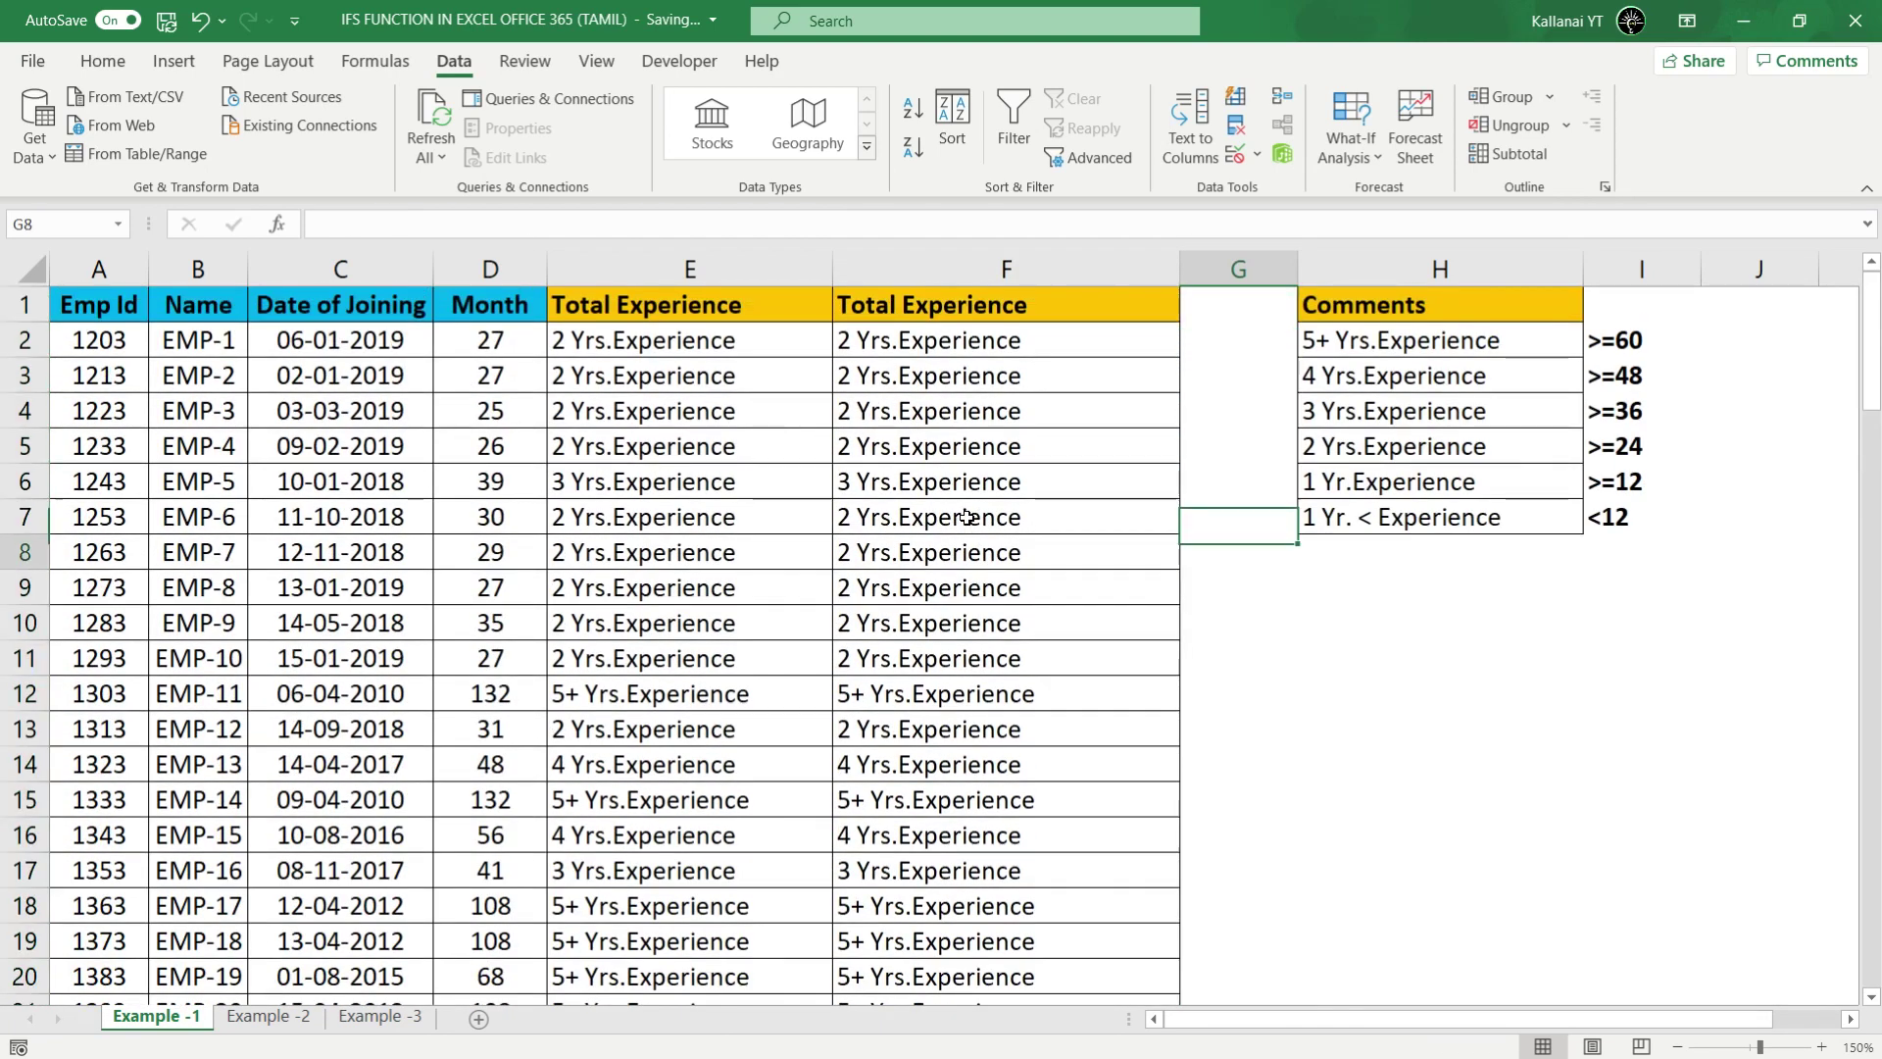
pyautogui.press('Down')
pyautogui.press('Down')
pyautogui.press('Down')
pyautogui.press('Right')
pyautogui.press('F2')
pyautogui.write('=')
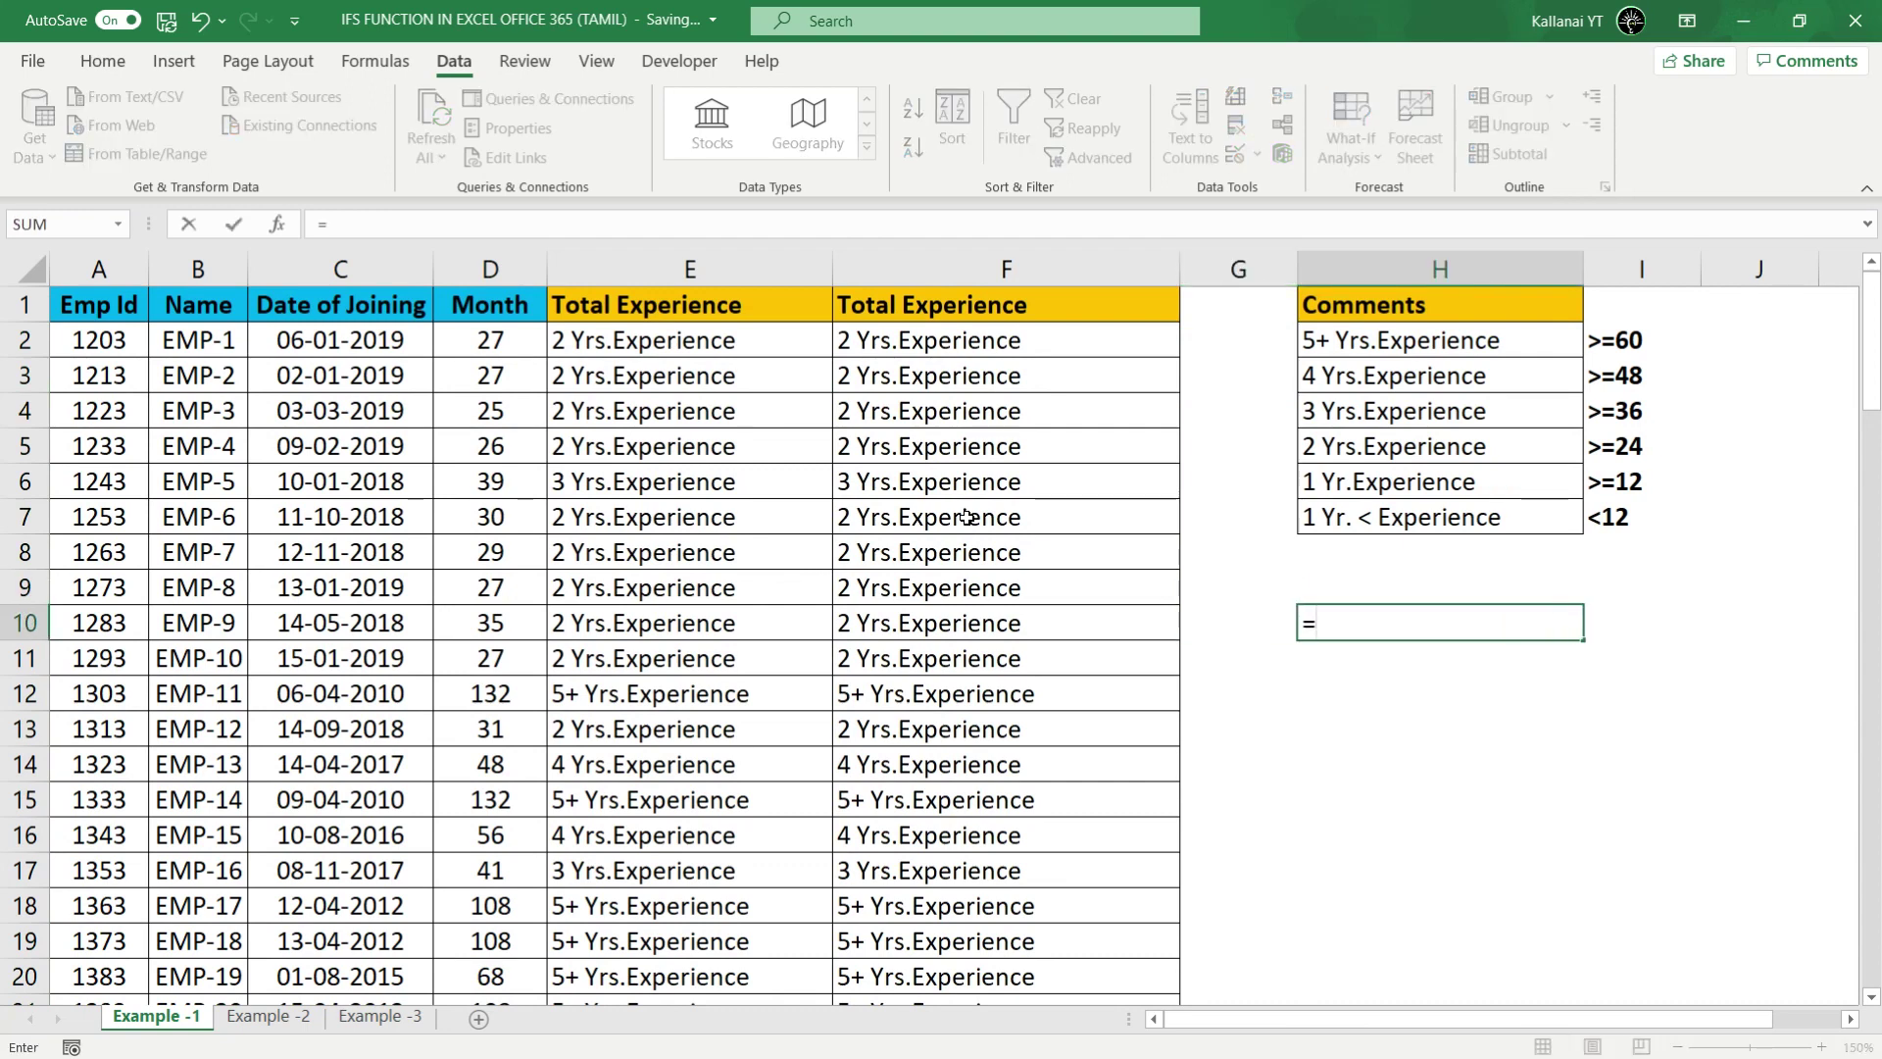
pyautogui.write('form')
pyautogui.press('Tab')
pyautogui.press('Left')
pyautogui.press('Left')
pyautogui.press('Left')
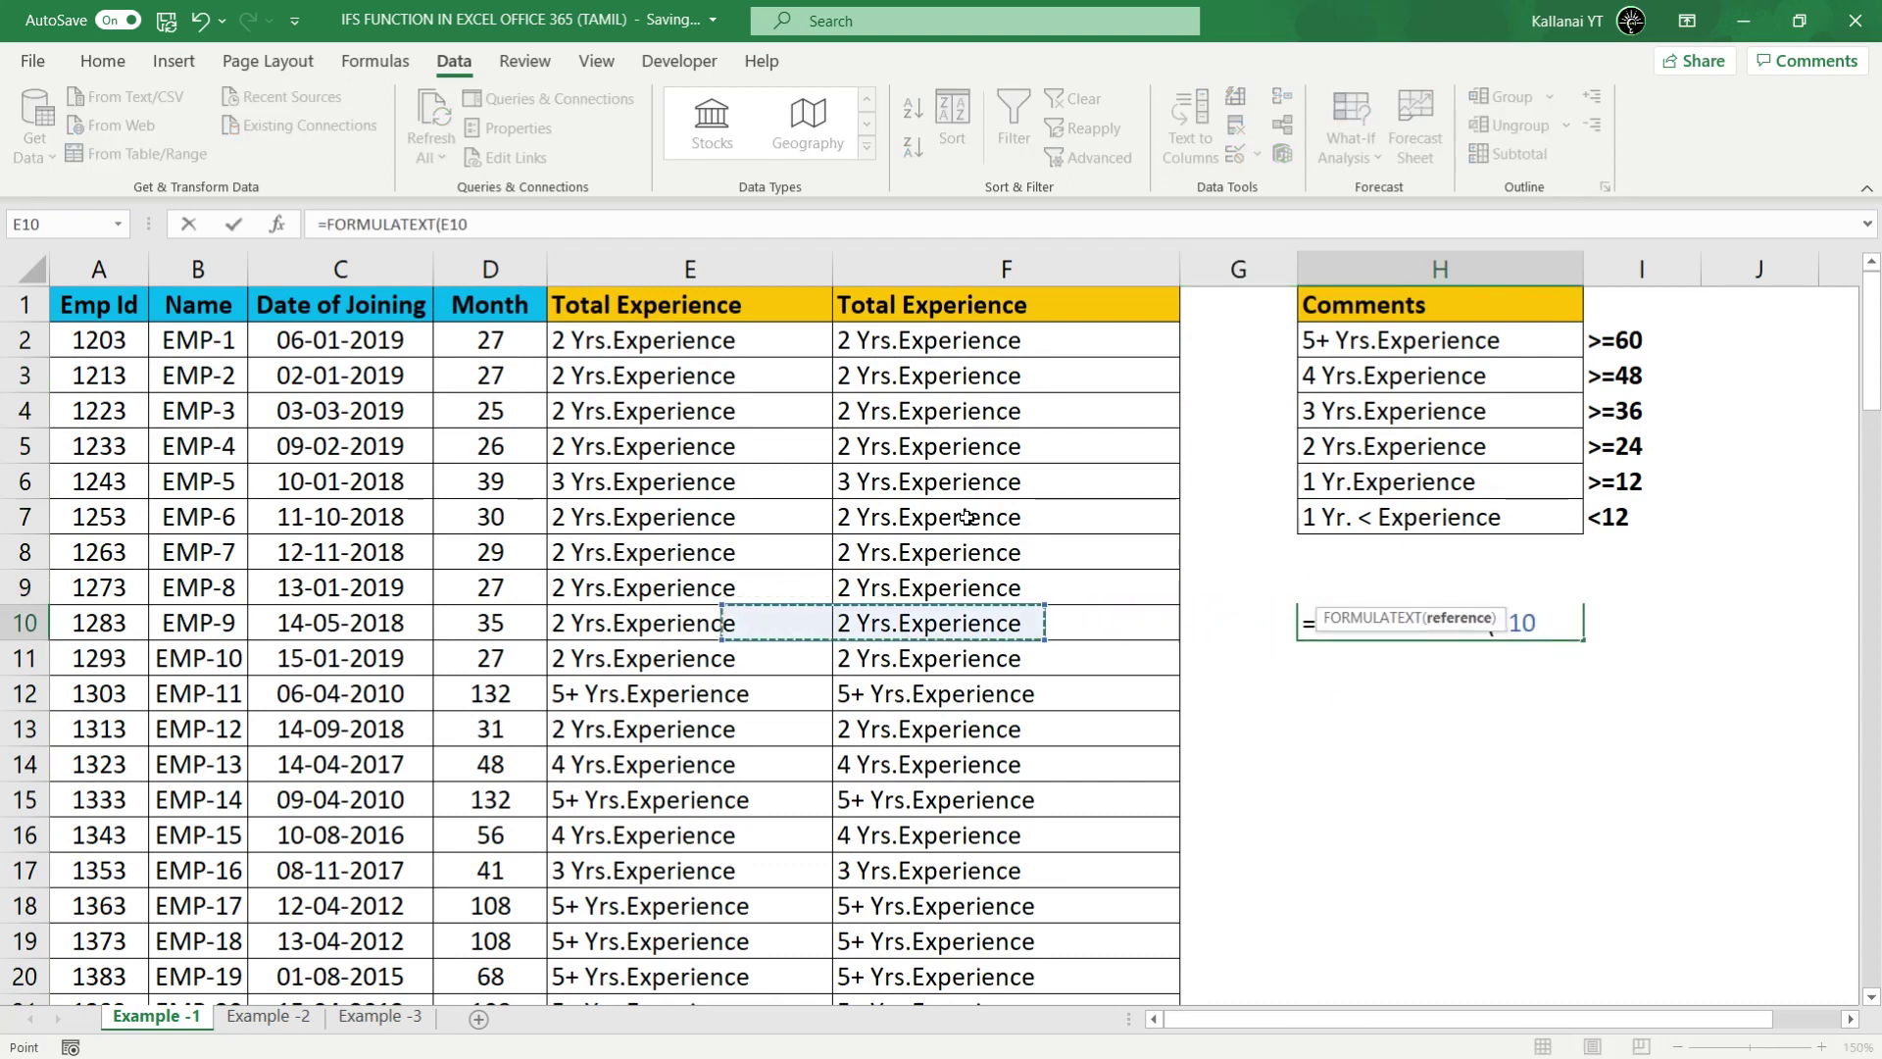
pyautogui.press('Left')
pyautogui.press('Right')
pyautogui.hotkey('ctrl', 'Up')
pyautogui.hotkey('ctrl', 'Return')
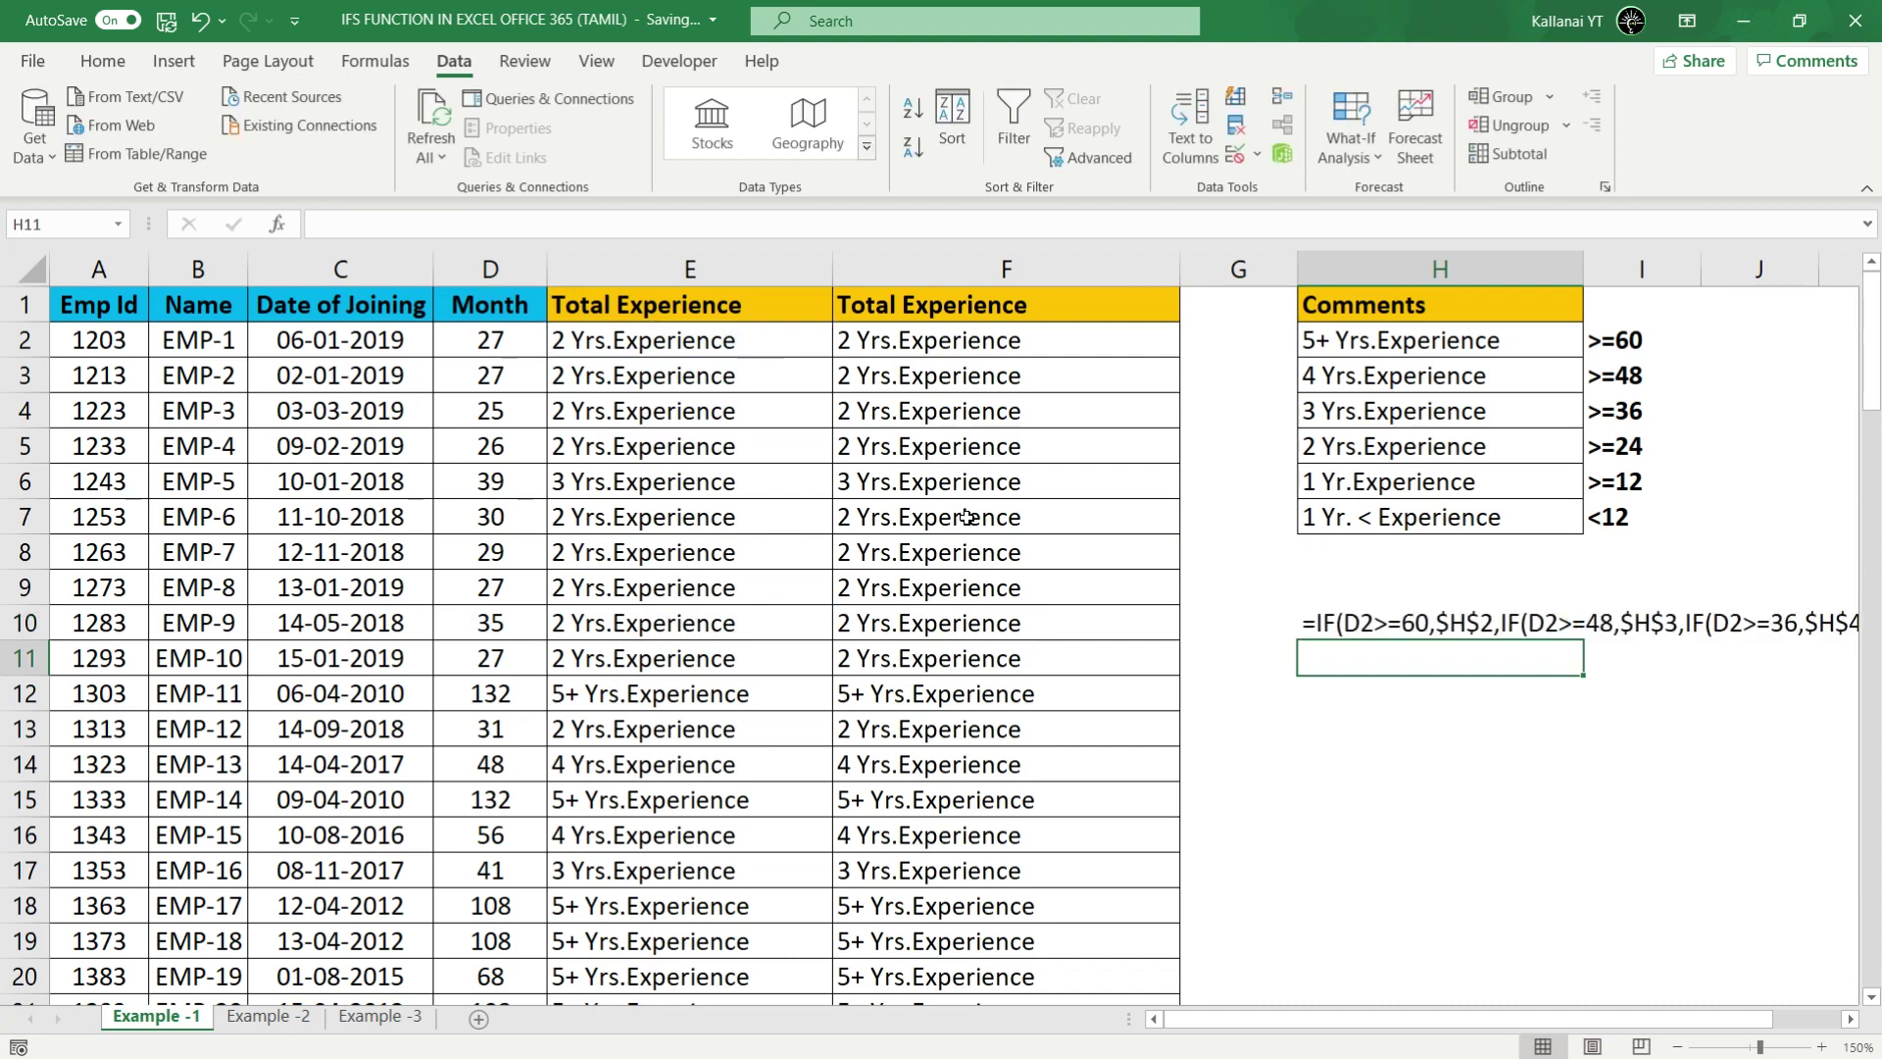
# Step: Enter =FORMULATEXT(F2) in H12 and make H10 bold
pyautogui.press('Down')
pyautogui.press('Down')
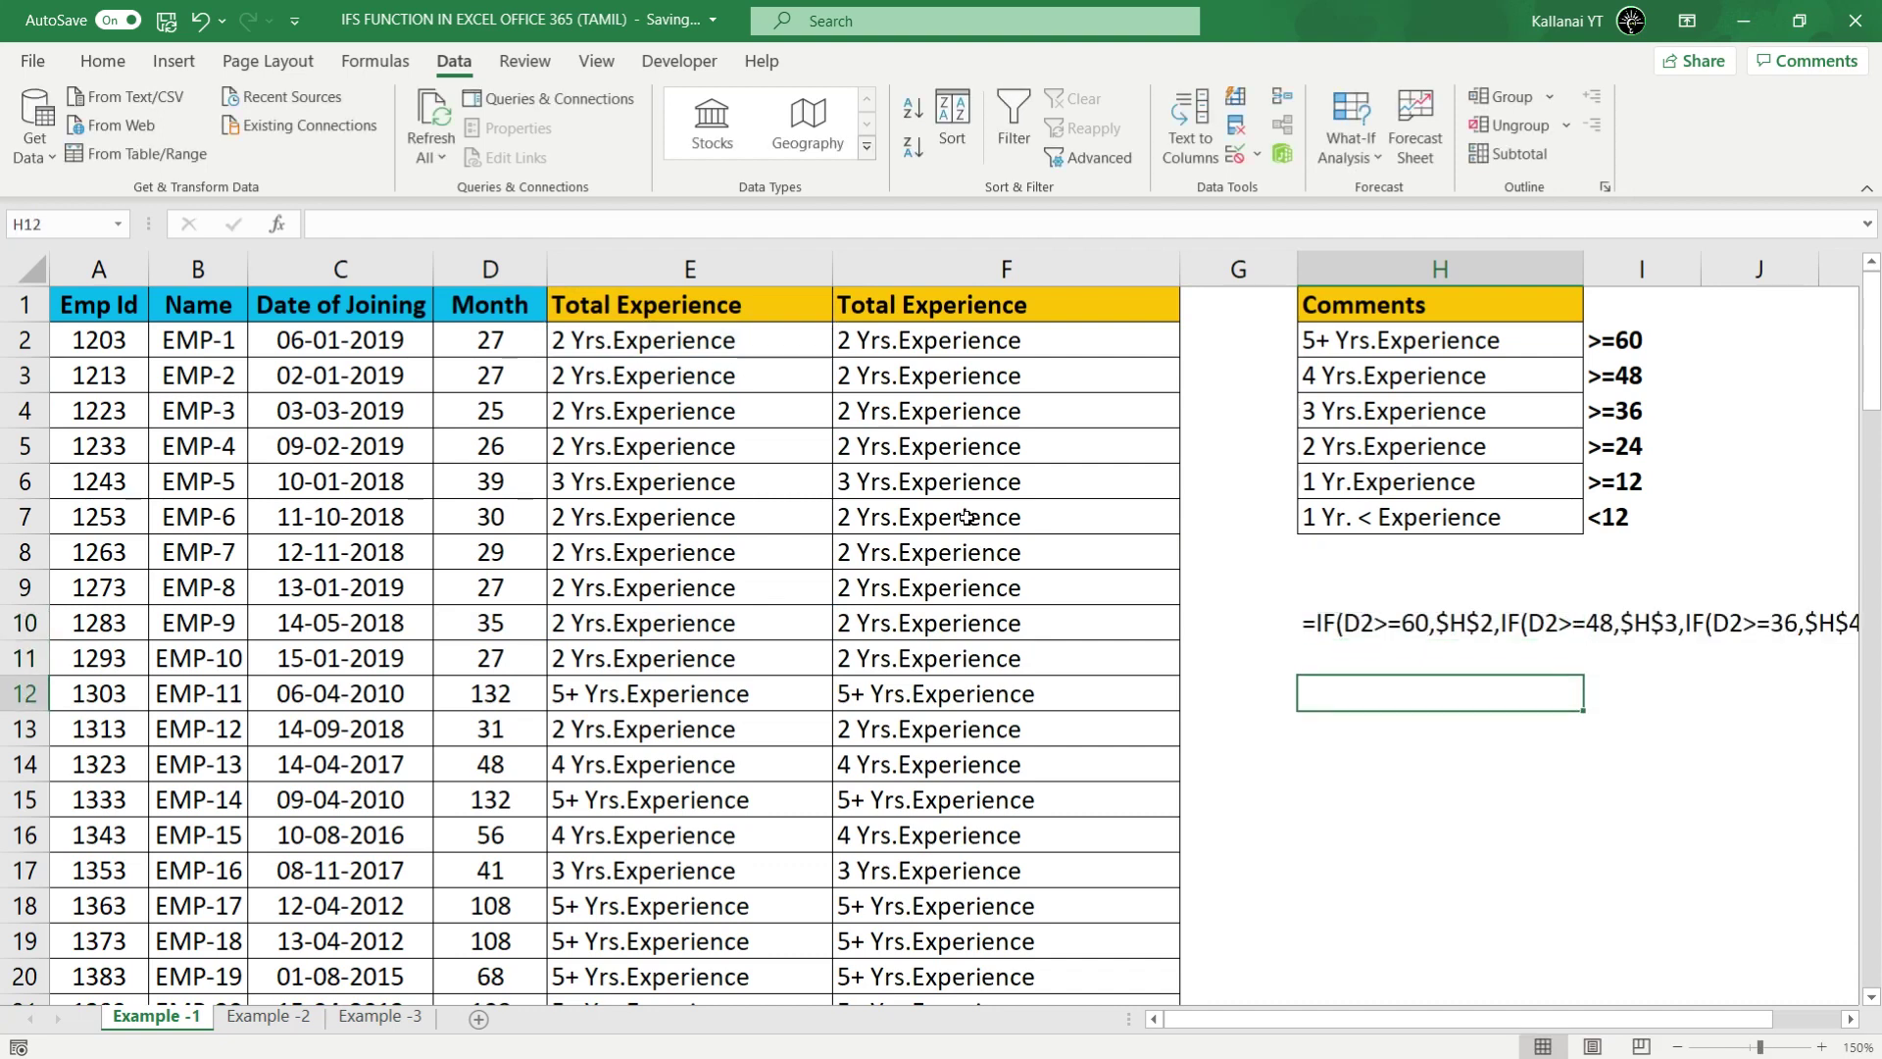
pyautogui.write('=form')
pyautogui.press('Tab')
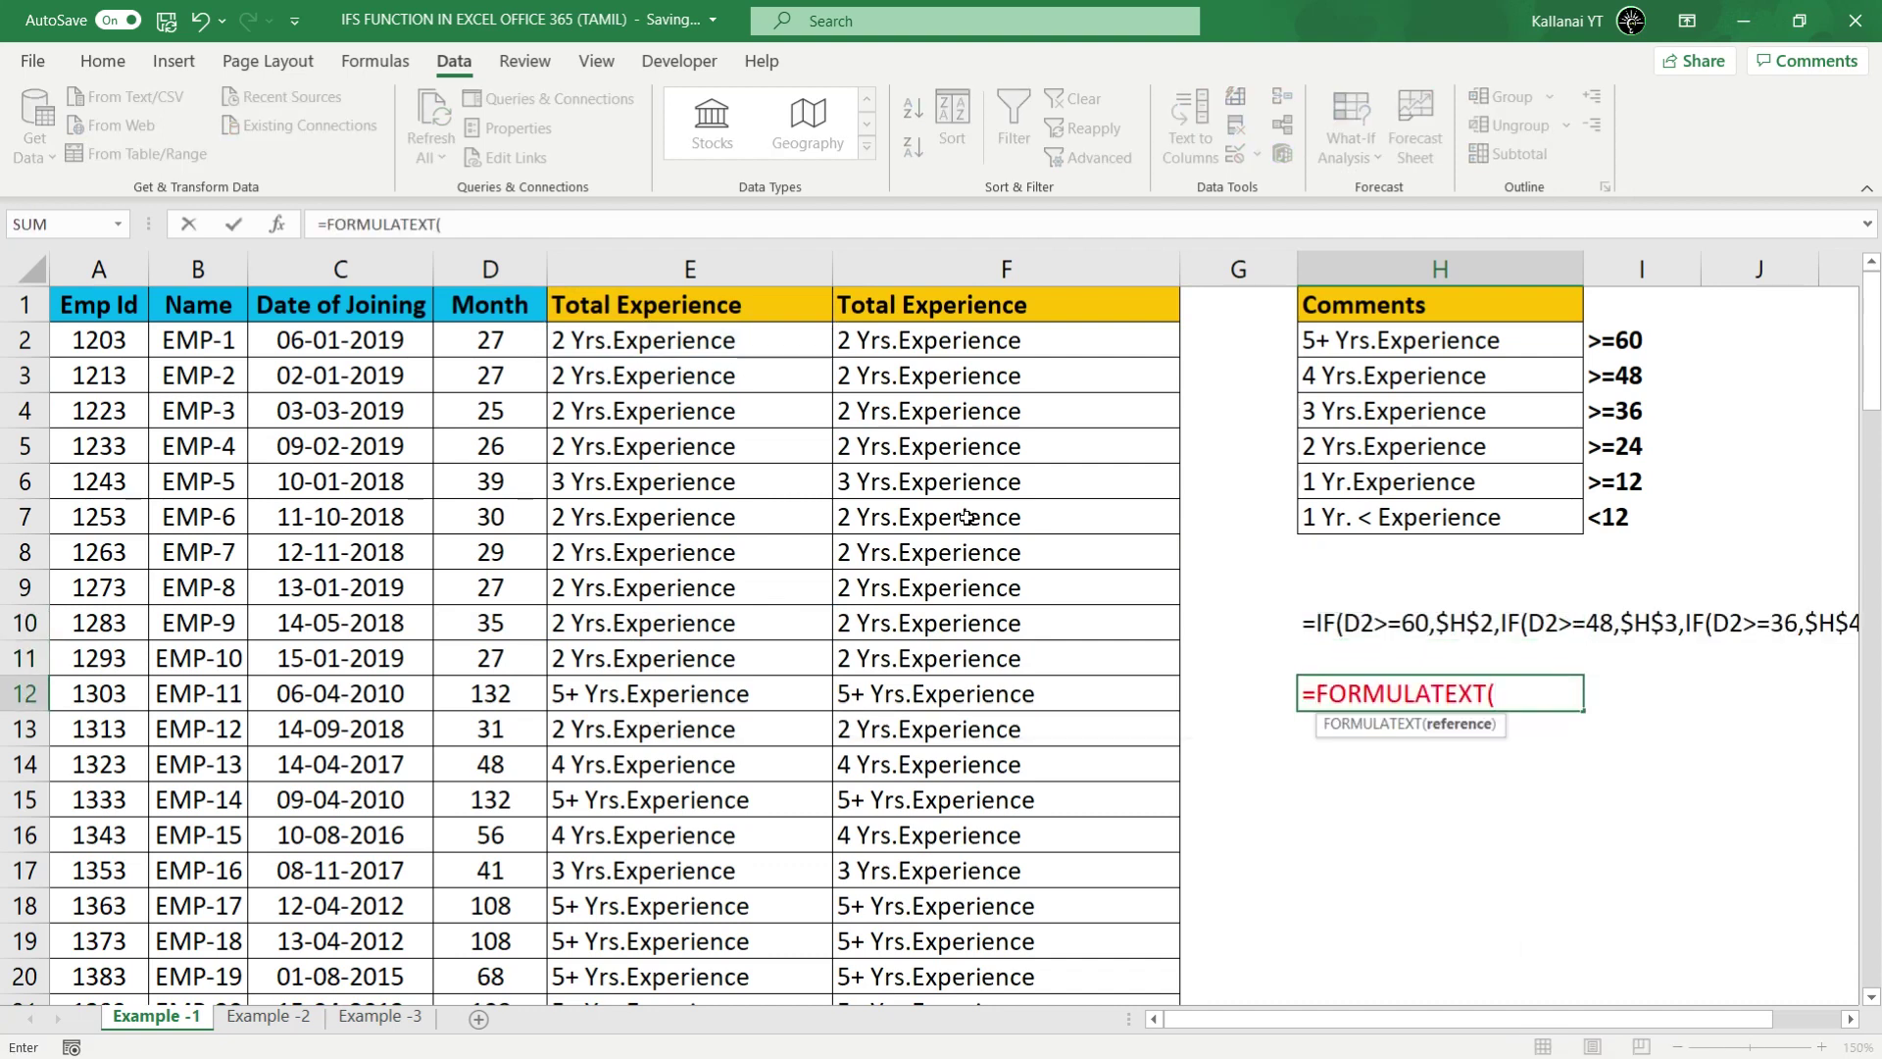
pyautogui.press('Left')
pyautogui.press('Left')
pyautogui.press('Up')
pyautogui.press('Up')
pyautogui.press('Up')
pyautogui.press('Down')
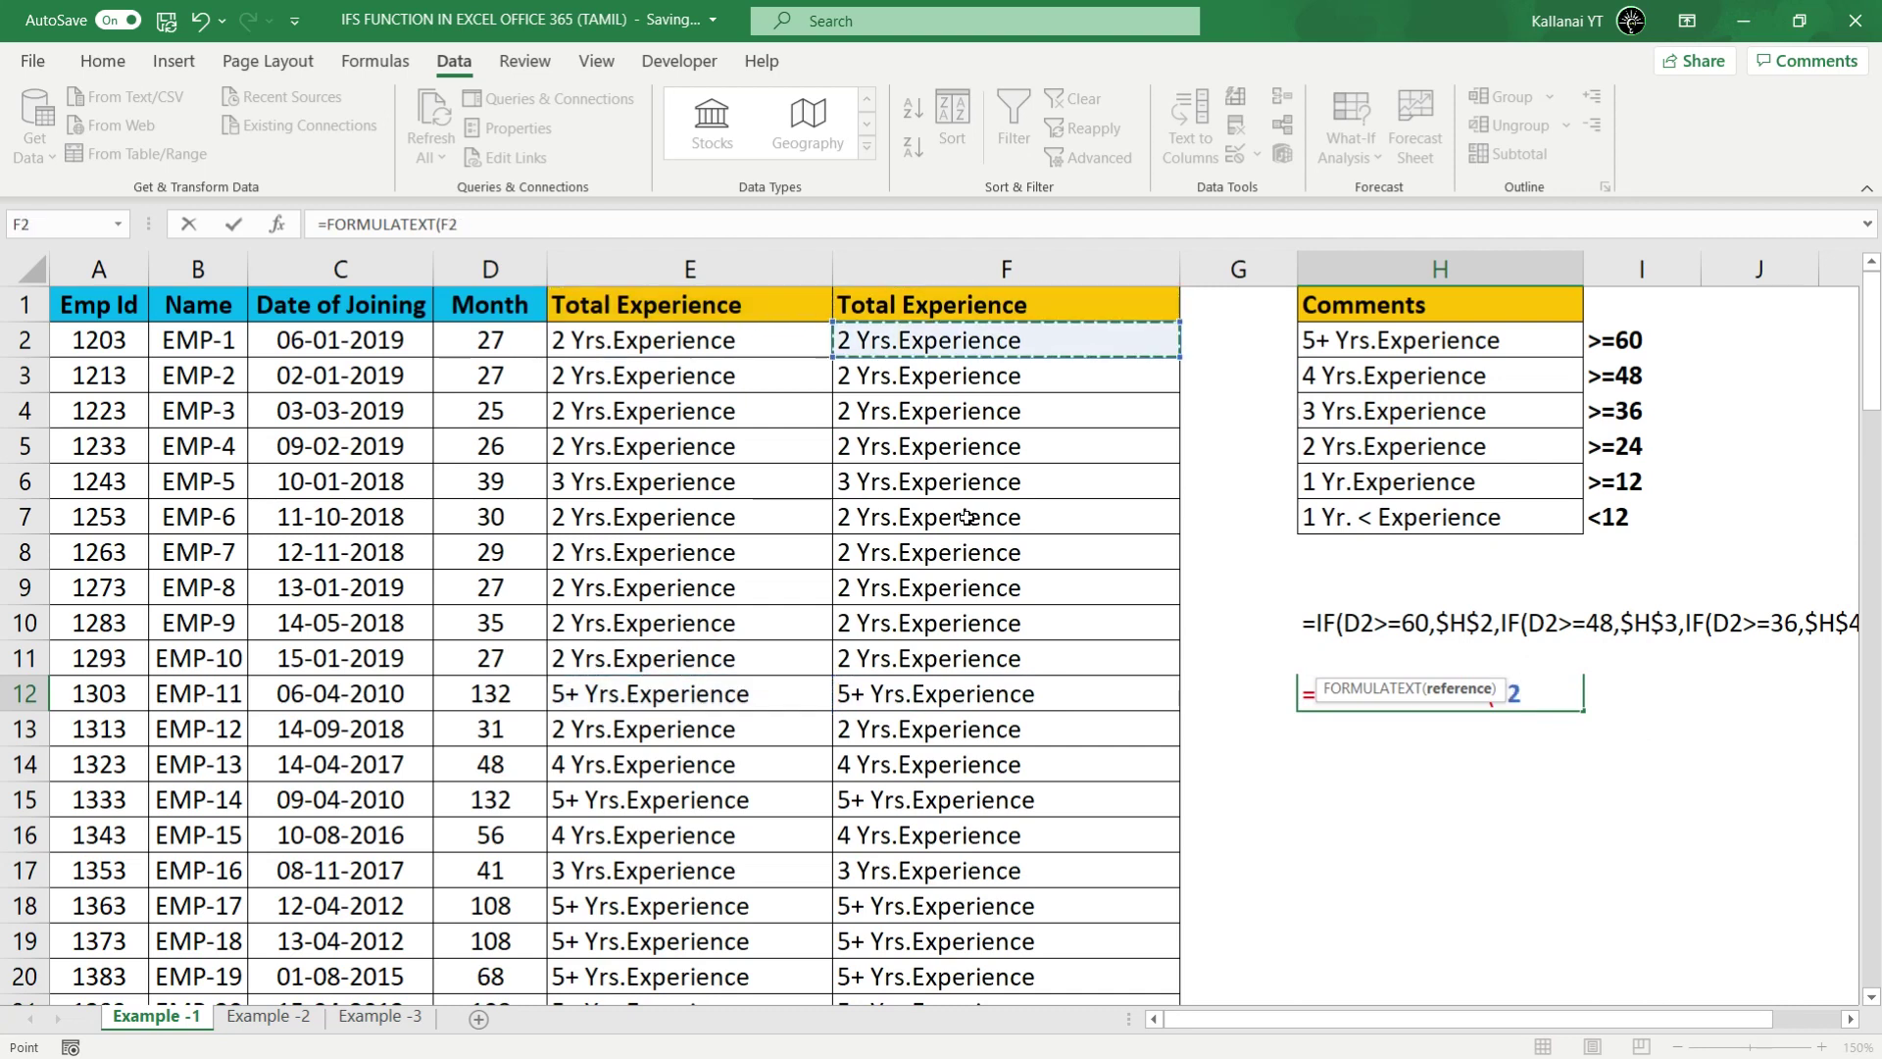
pyautogui.press('Return')
pyautogui.press('Up')
pyautogui.press('Up')
pyautogui.press('Up')
pyautogui.hotkey('ctrl', 'b')
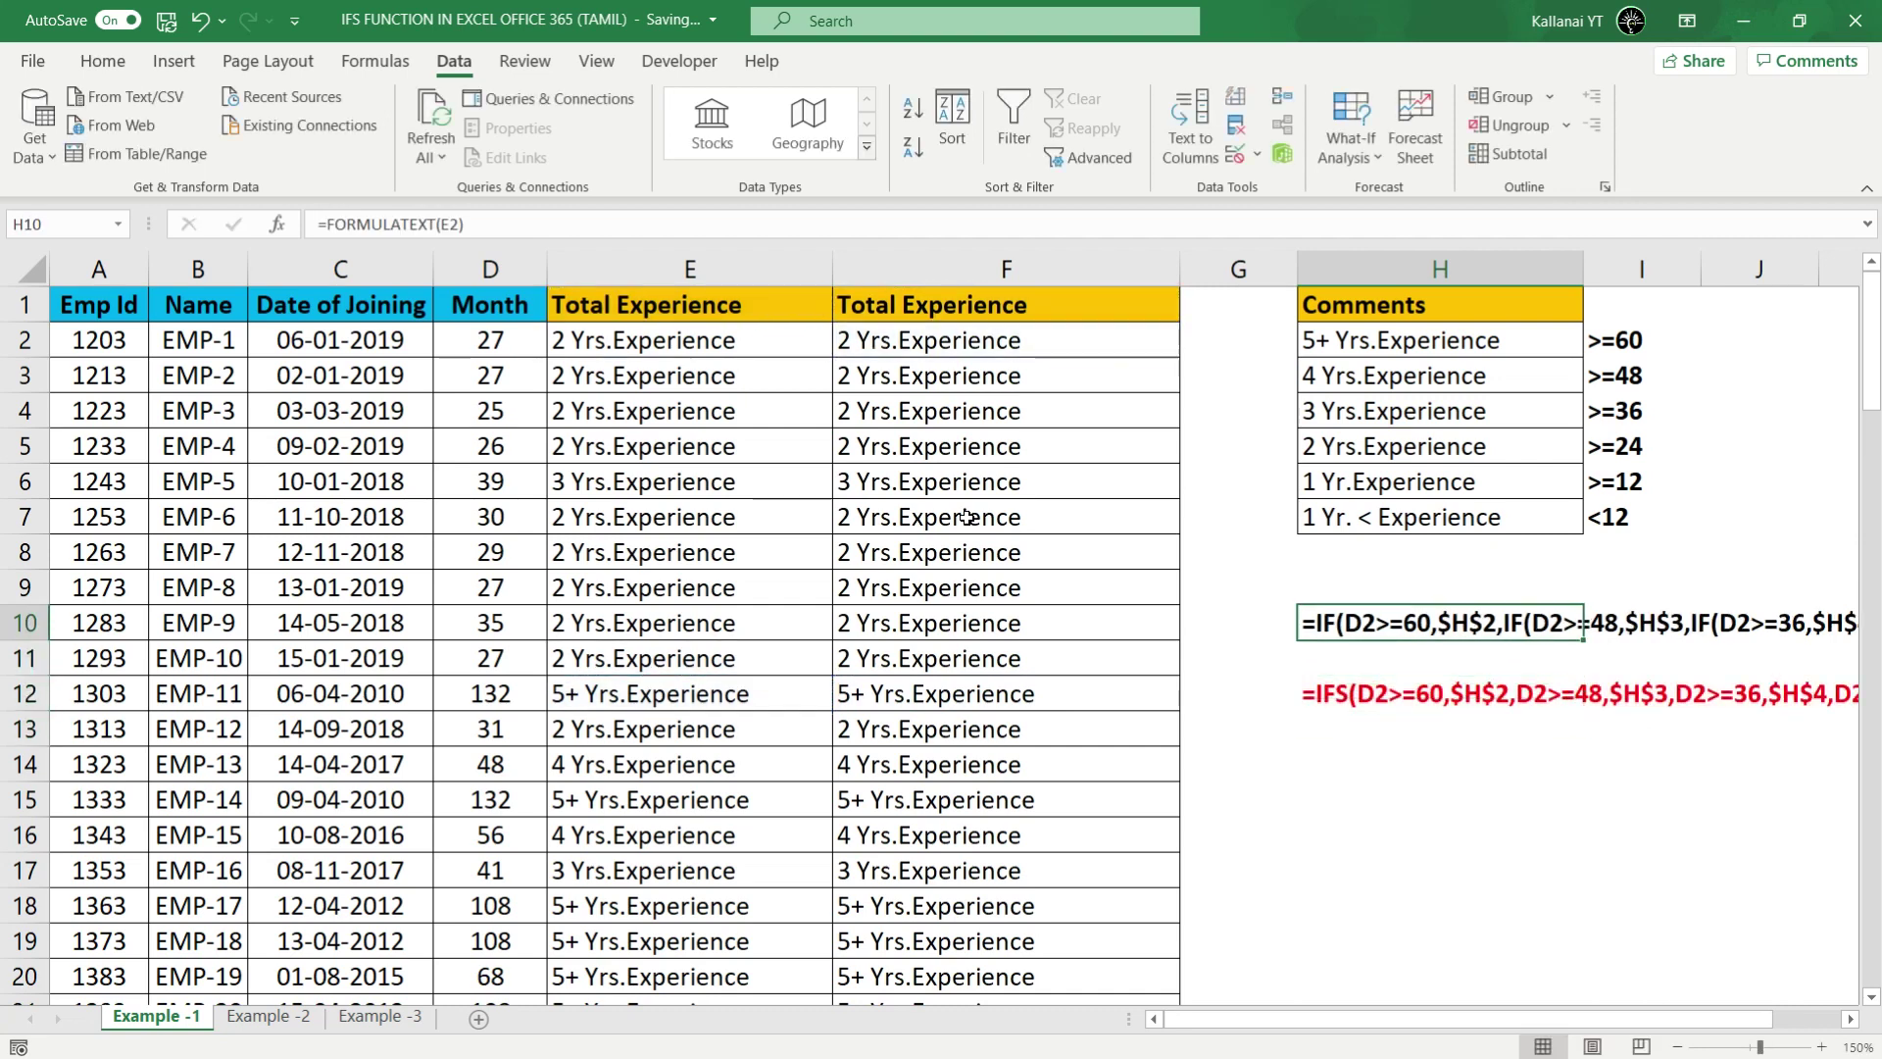
# Step: Colour the H10 formula text red
pyautogui.click(103, 61)
pyautogui.click(445, 154)
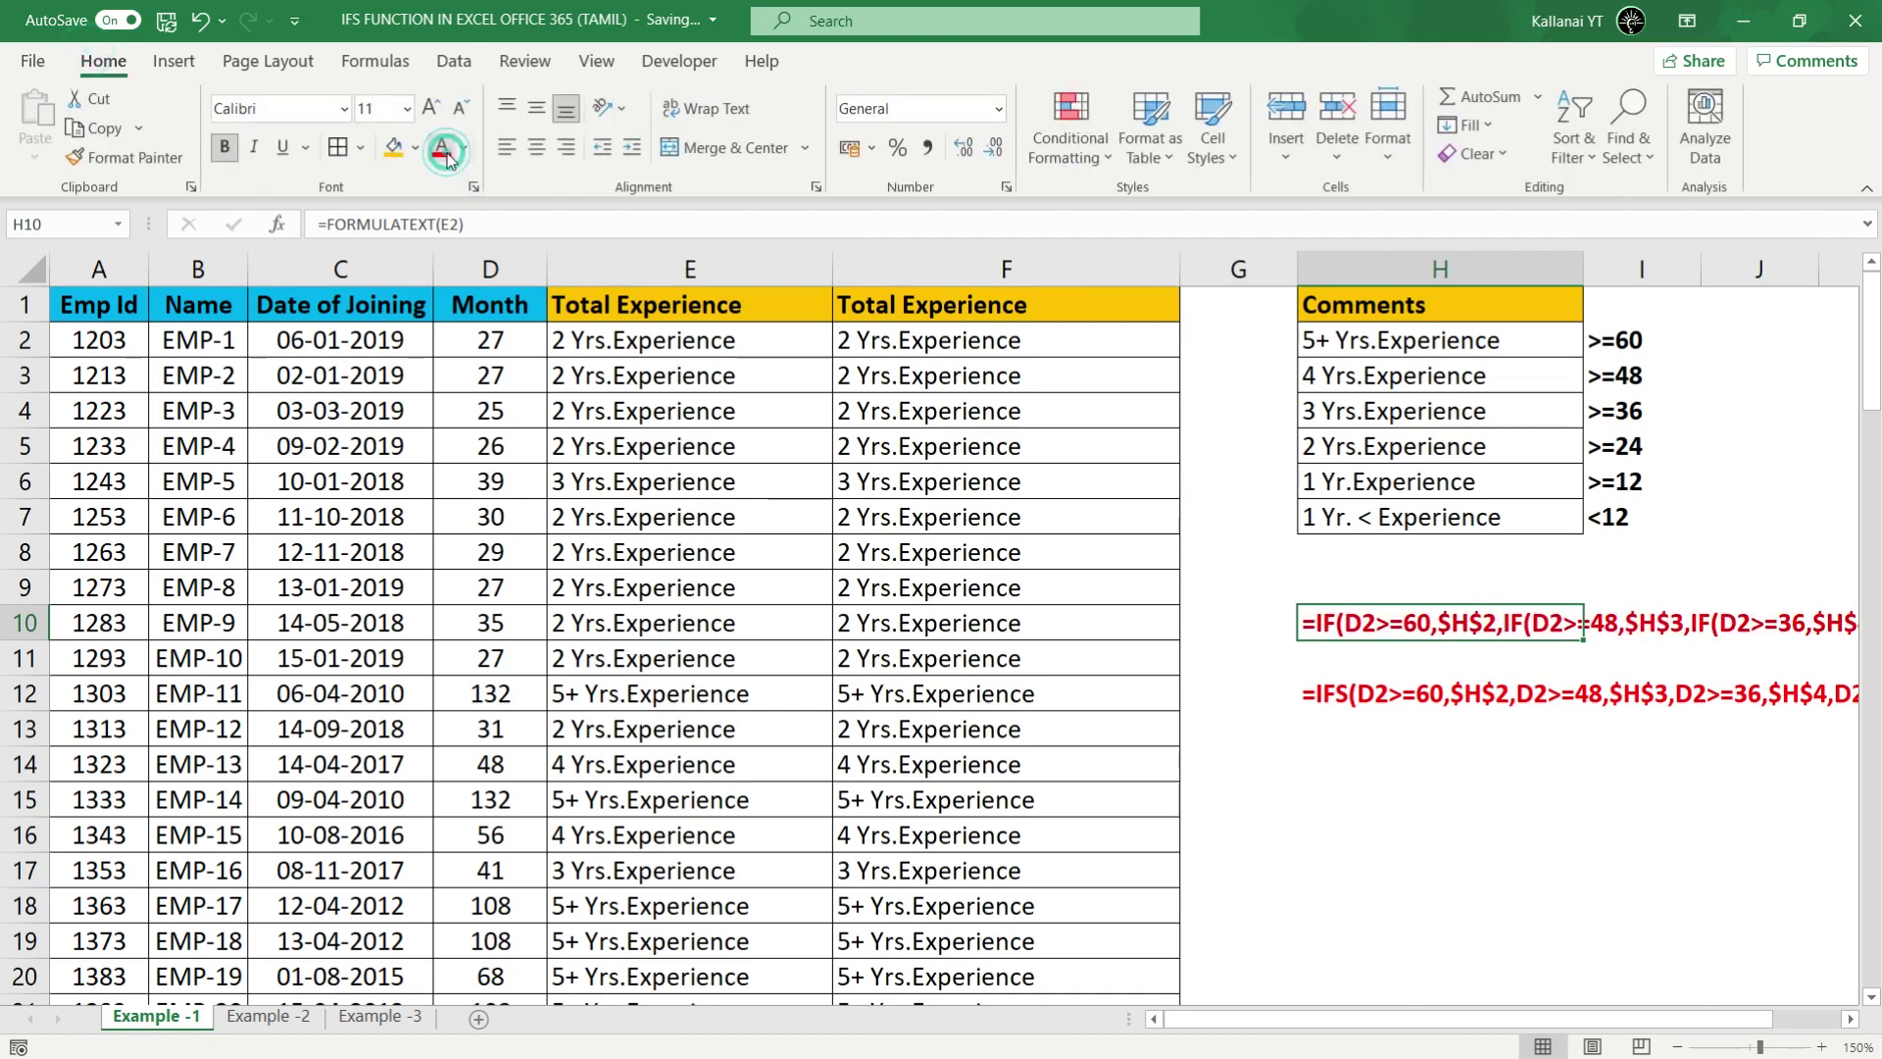
pyautogui.click(1498, 677)
pyautogui.press('Right')
pyautogui.press('Right')
pyautogui.press('Right')
pyautogui.press('Right')
pyautogui.press('Right')
pyautogui.press('Right')
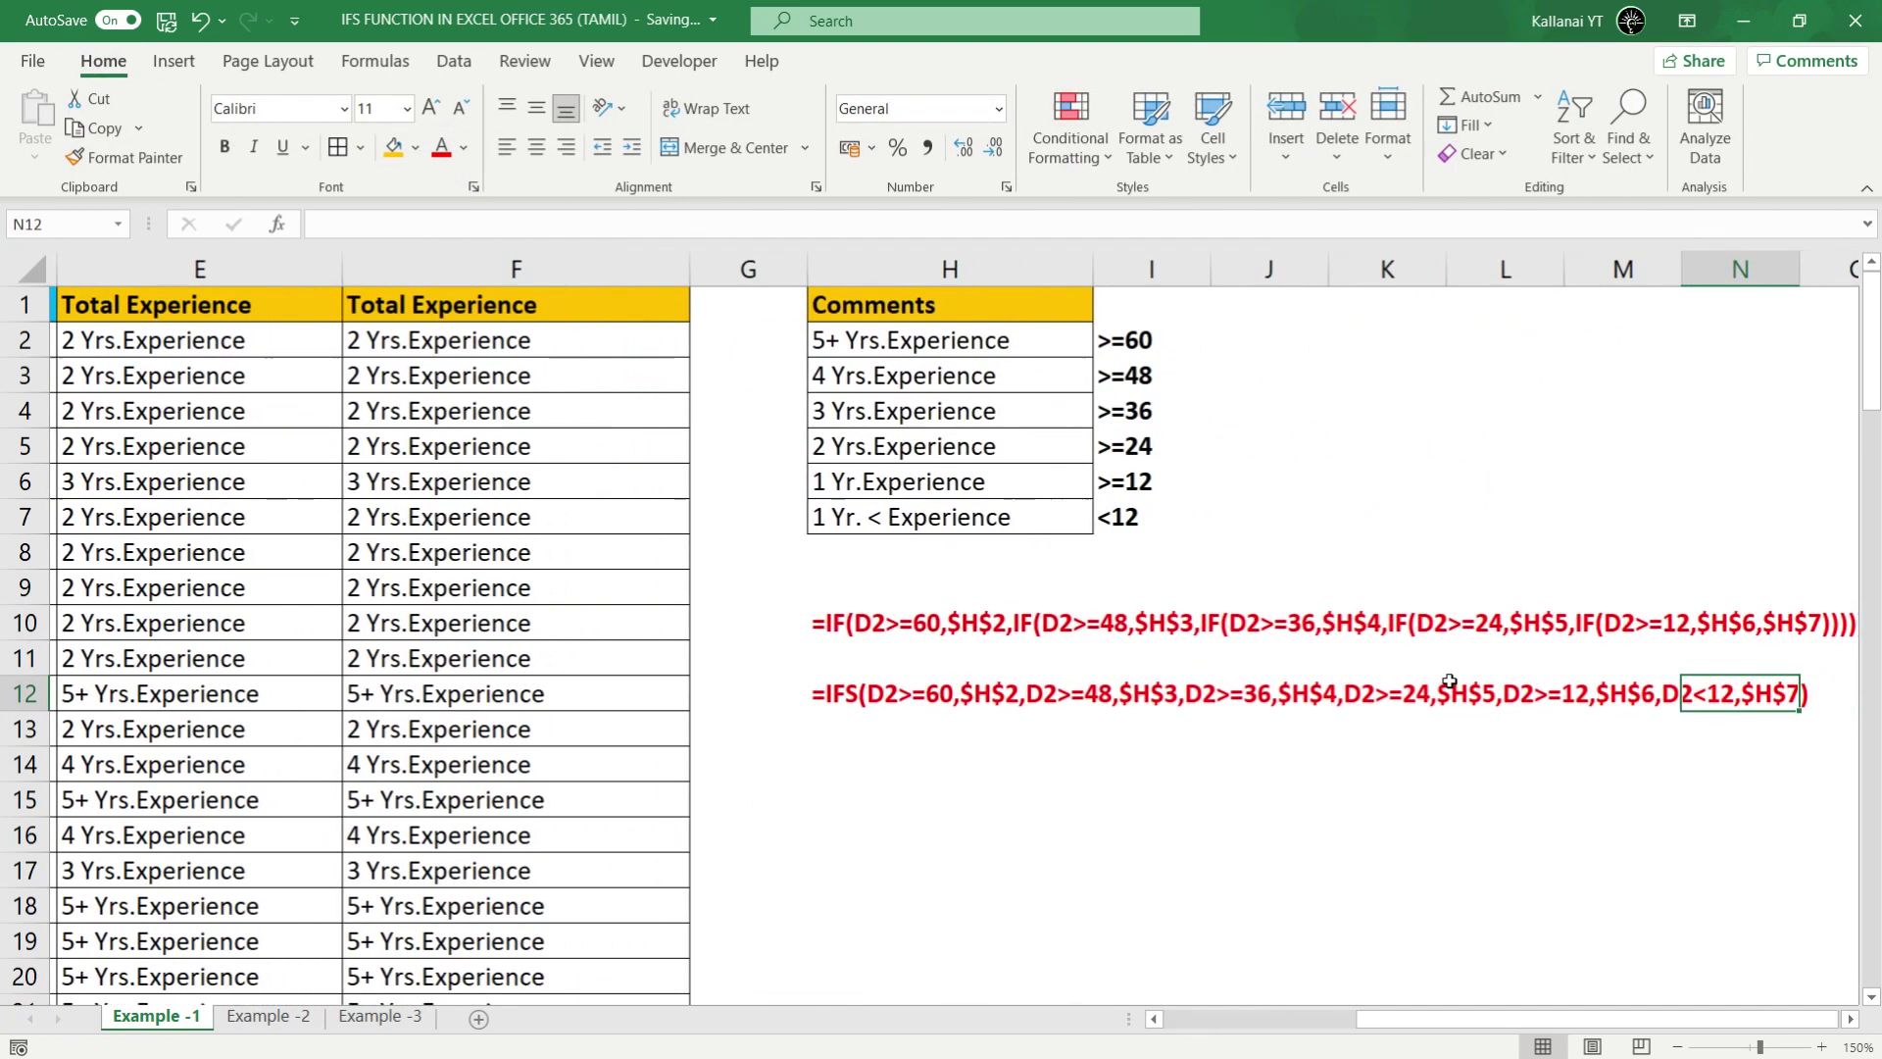
pyautogui.press('Right')
pyautogui.press('Left')
pyautogui.press('Left')
pyautogui.press('Left')
pyautogui.press('Left')
pyautogui.press('Left')
pyautogui.press('Left')
pyautogui.press('Left')
pyautogui.press('Left')
pyautogui.press('Left')
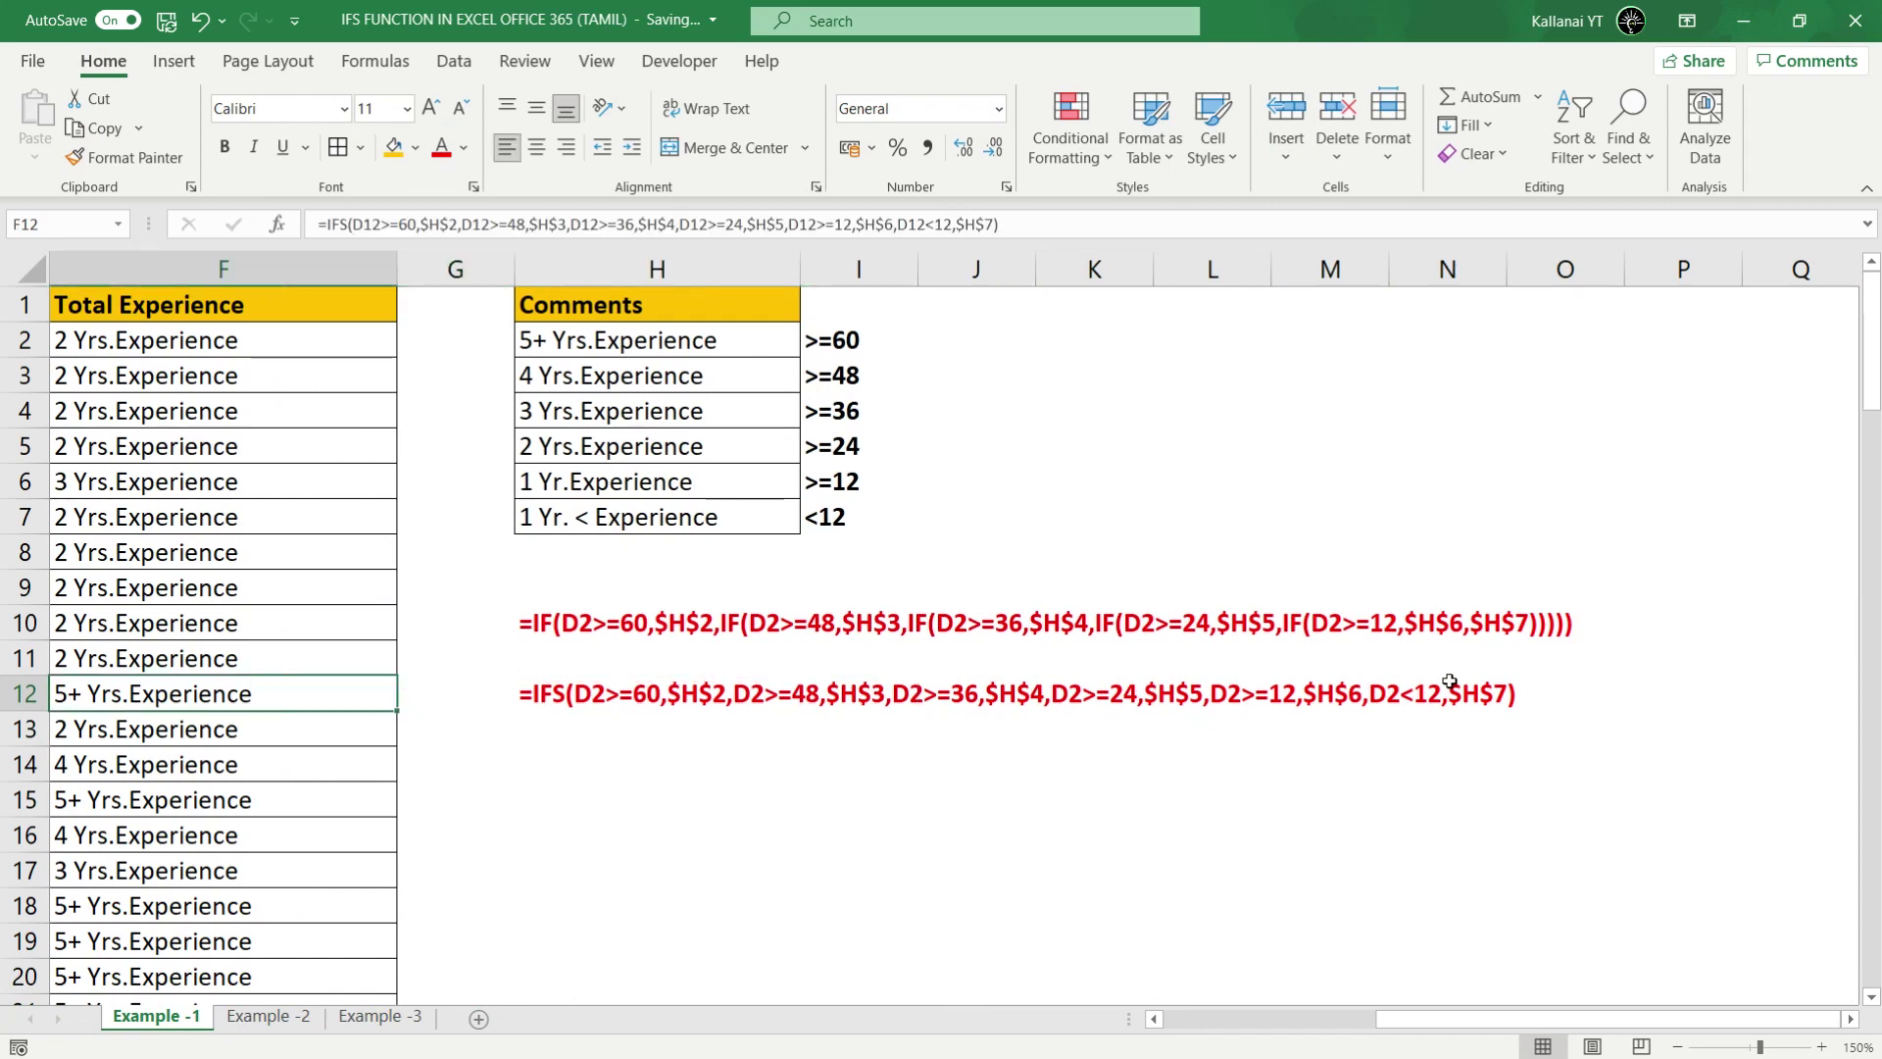
# Step: Copy H10:H12 and paste them back over themselves as values only
pyautogui.press('Right')
pyautogui.press('Right')
pyautogui.press('Up')
pyautogui.press('Up')
pyautogui.hotkey('shift', 'Down')
pyautogui.hotkey('shift', 'Down')
pyautogui.hotkey('shift', 'Down')
pyautogui.hotkey('shift', 'Up')
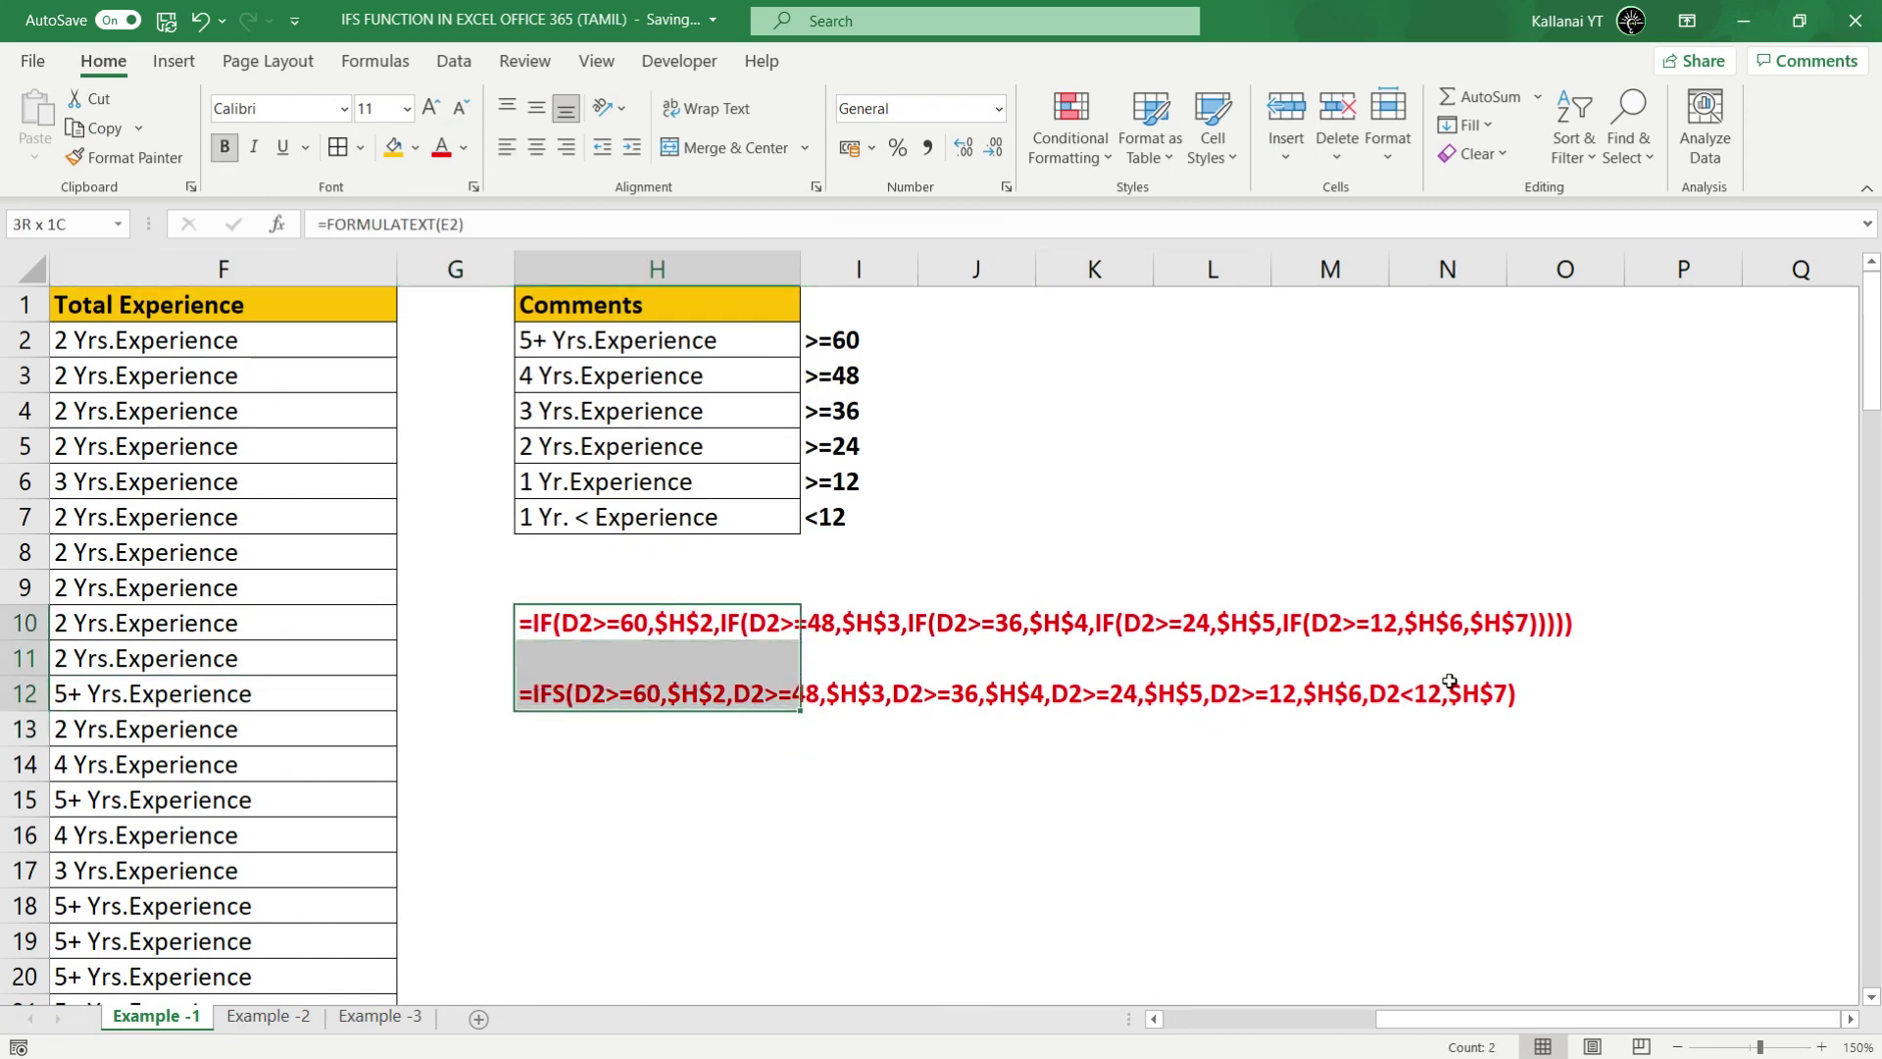
pyautogui.hotkey('ctrl', 'c')
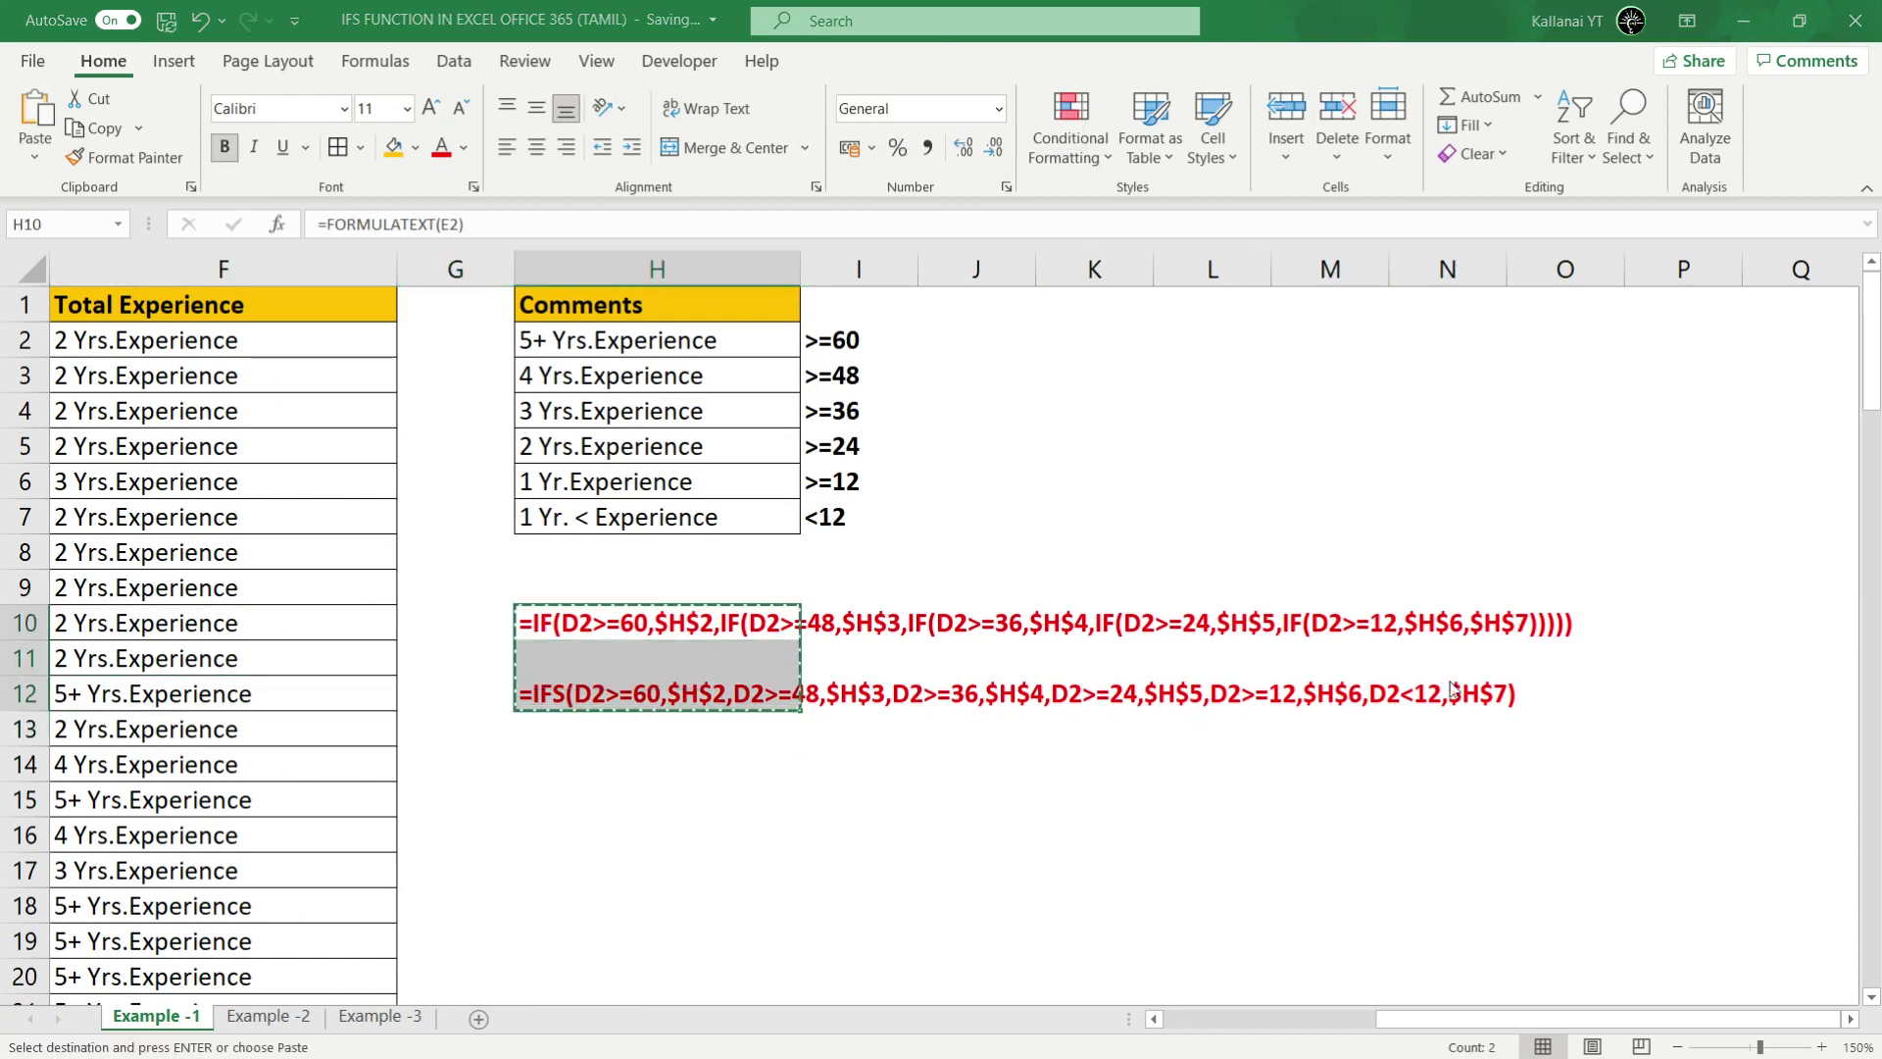
pyautogui.hotkey('ctrl', 'alt', 'v')
pyautogui.press('v')
pyautogui.press('Return')
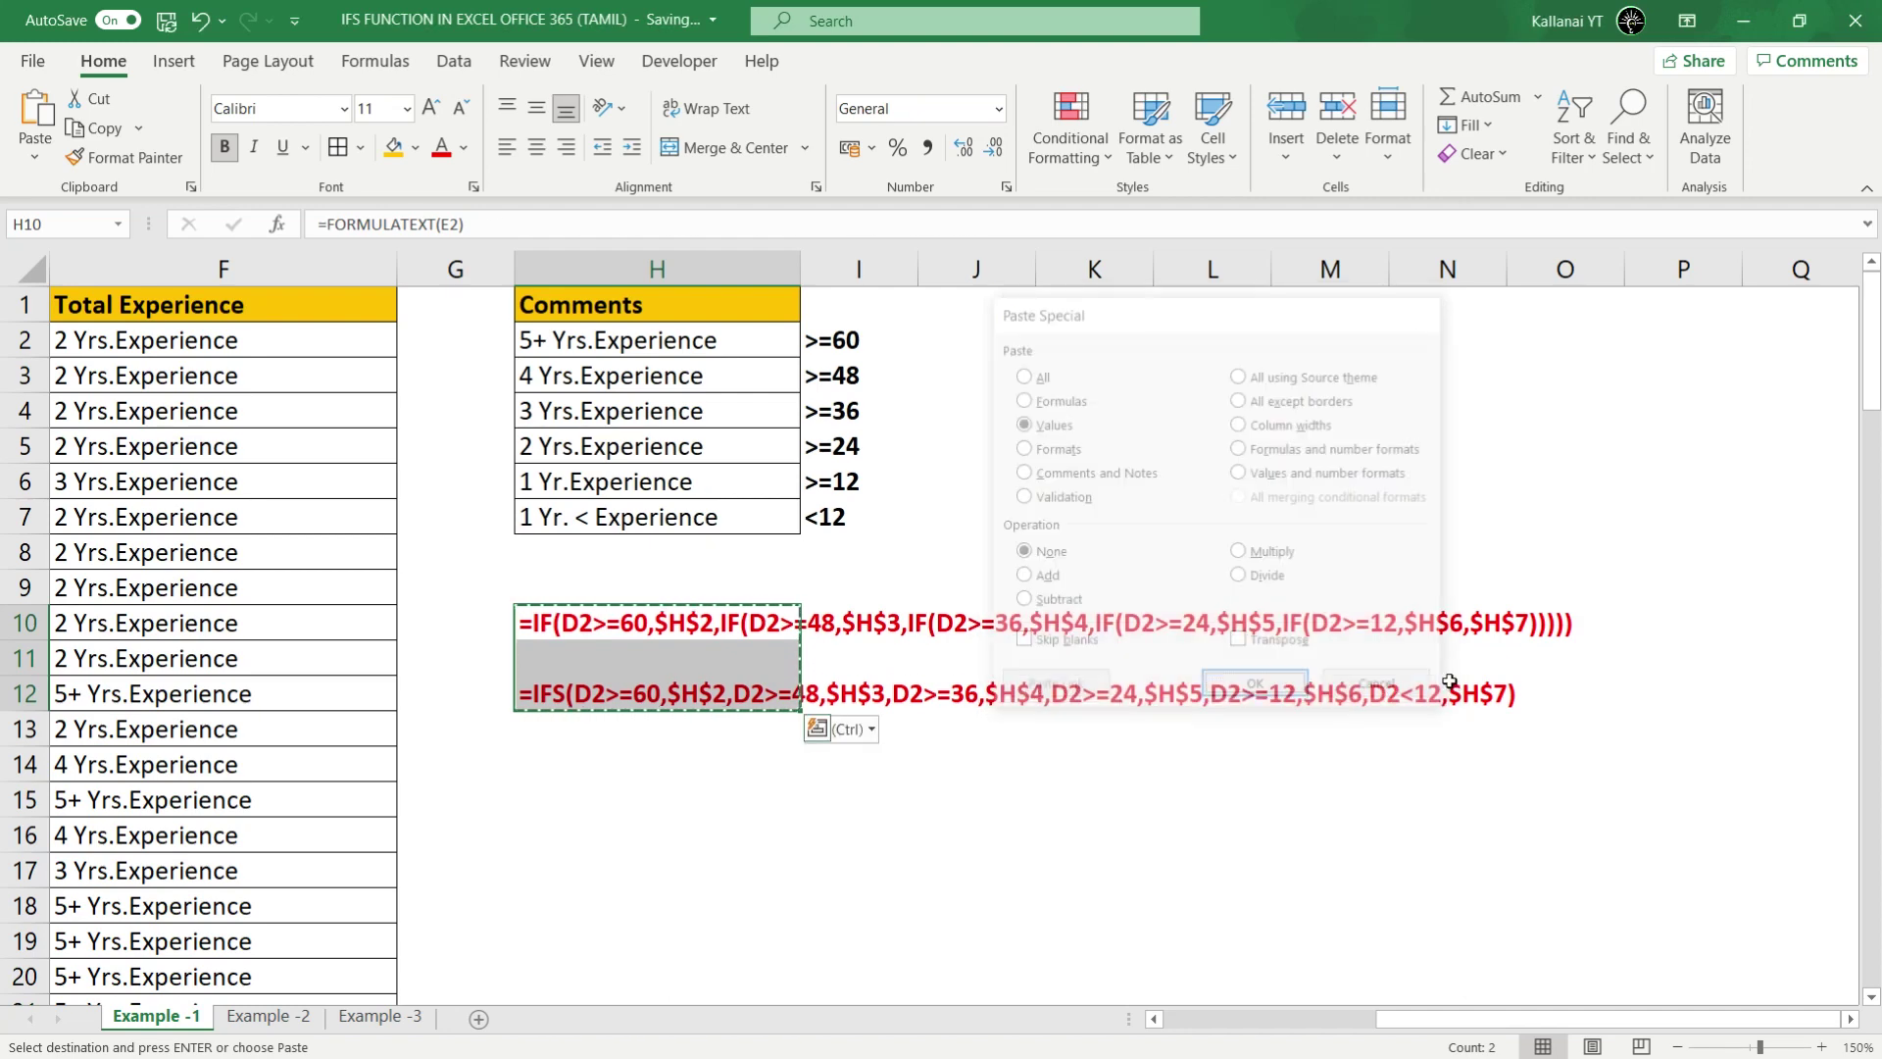
pyautogui.press('Left')
pyautogui.press('Left')
pyautogui.press('Left')
pyautogui.press('Left')
pyautogui.press('Left')
pyautogui.press('Right')
pyautogui.press('Right')
pyautogui.press('Right')
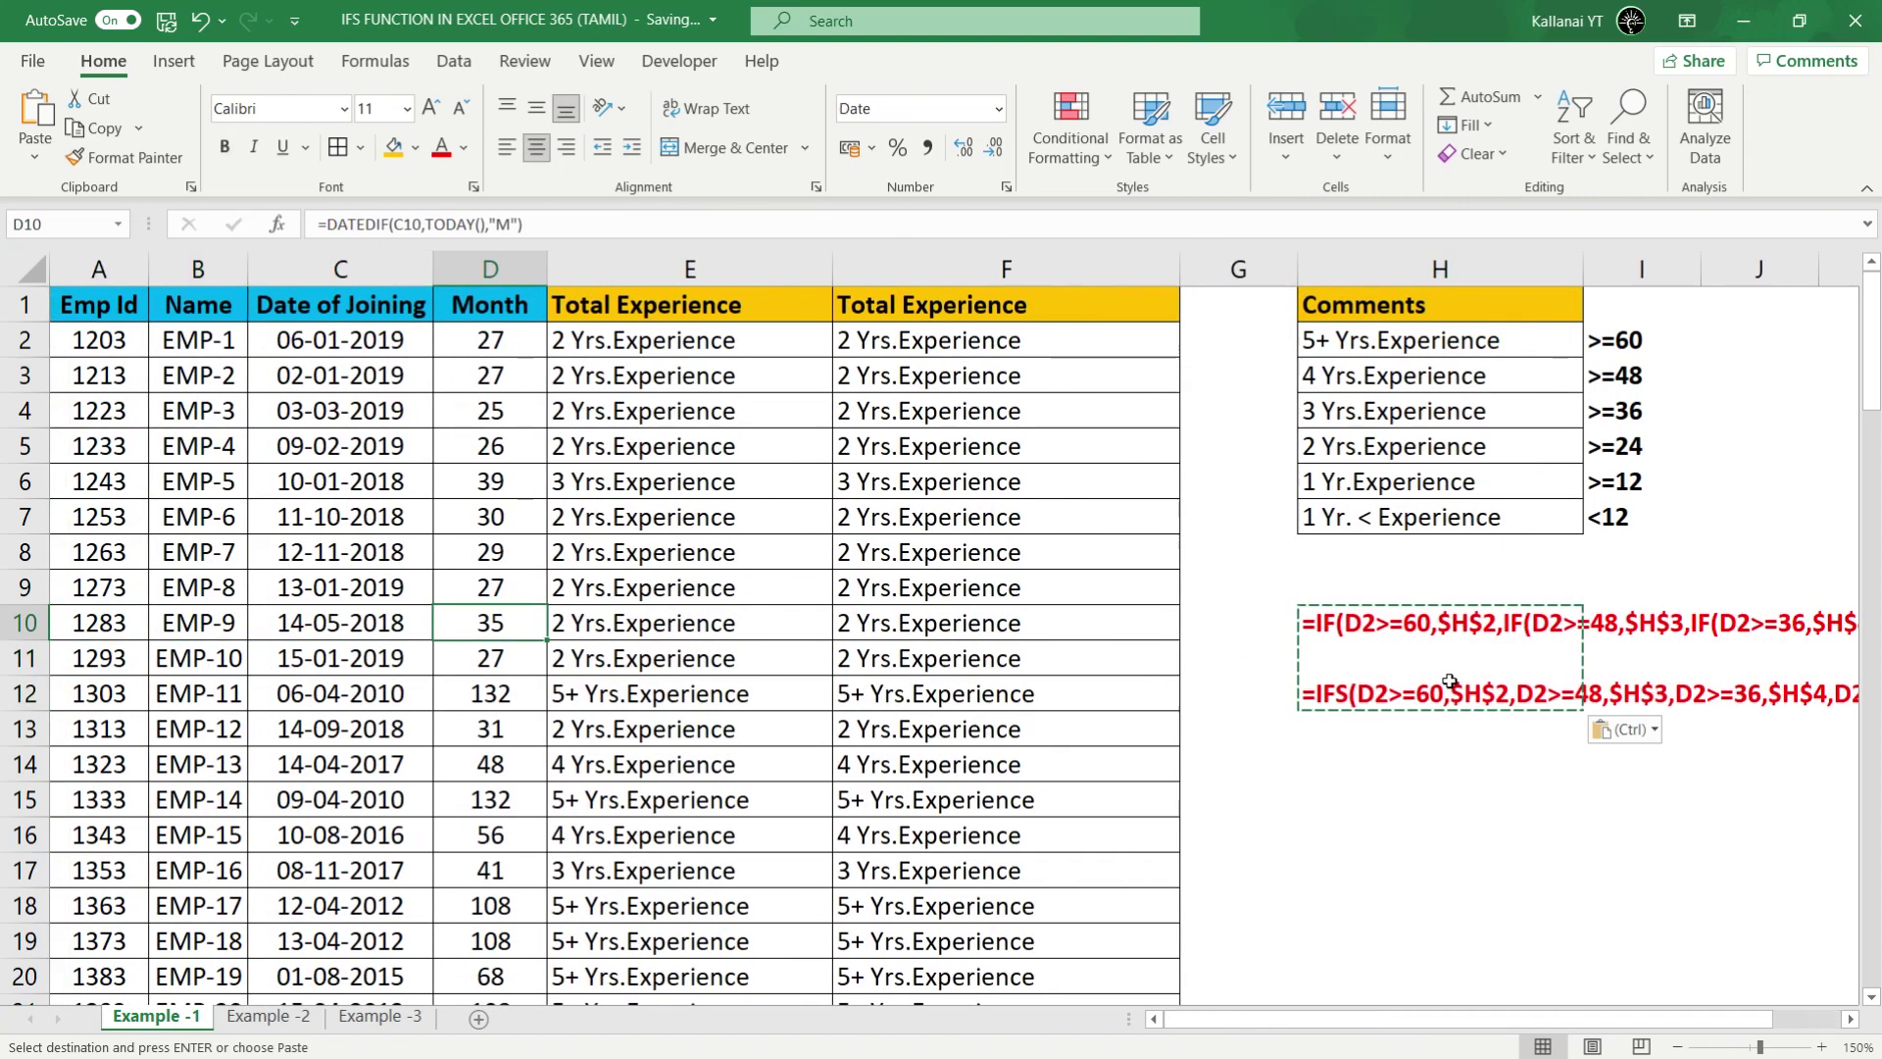
pyautogui.hotkey('ctrl', 'Up')
pyautogui.press('Down')
pyautogui.press('Right')
pyautogui.press('Right')
pyautogui.press('Right')
pyautogui.press('Right')
pyautogui.press('Right')
pyautogui.press('Left')
# Step: Enter =FORMULATEXT(D2) in H14 to show the DATEDIF formula
pyautogui.hotkey('ctrl', 'Down')
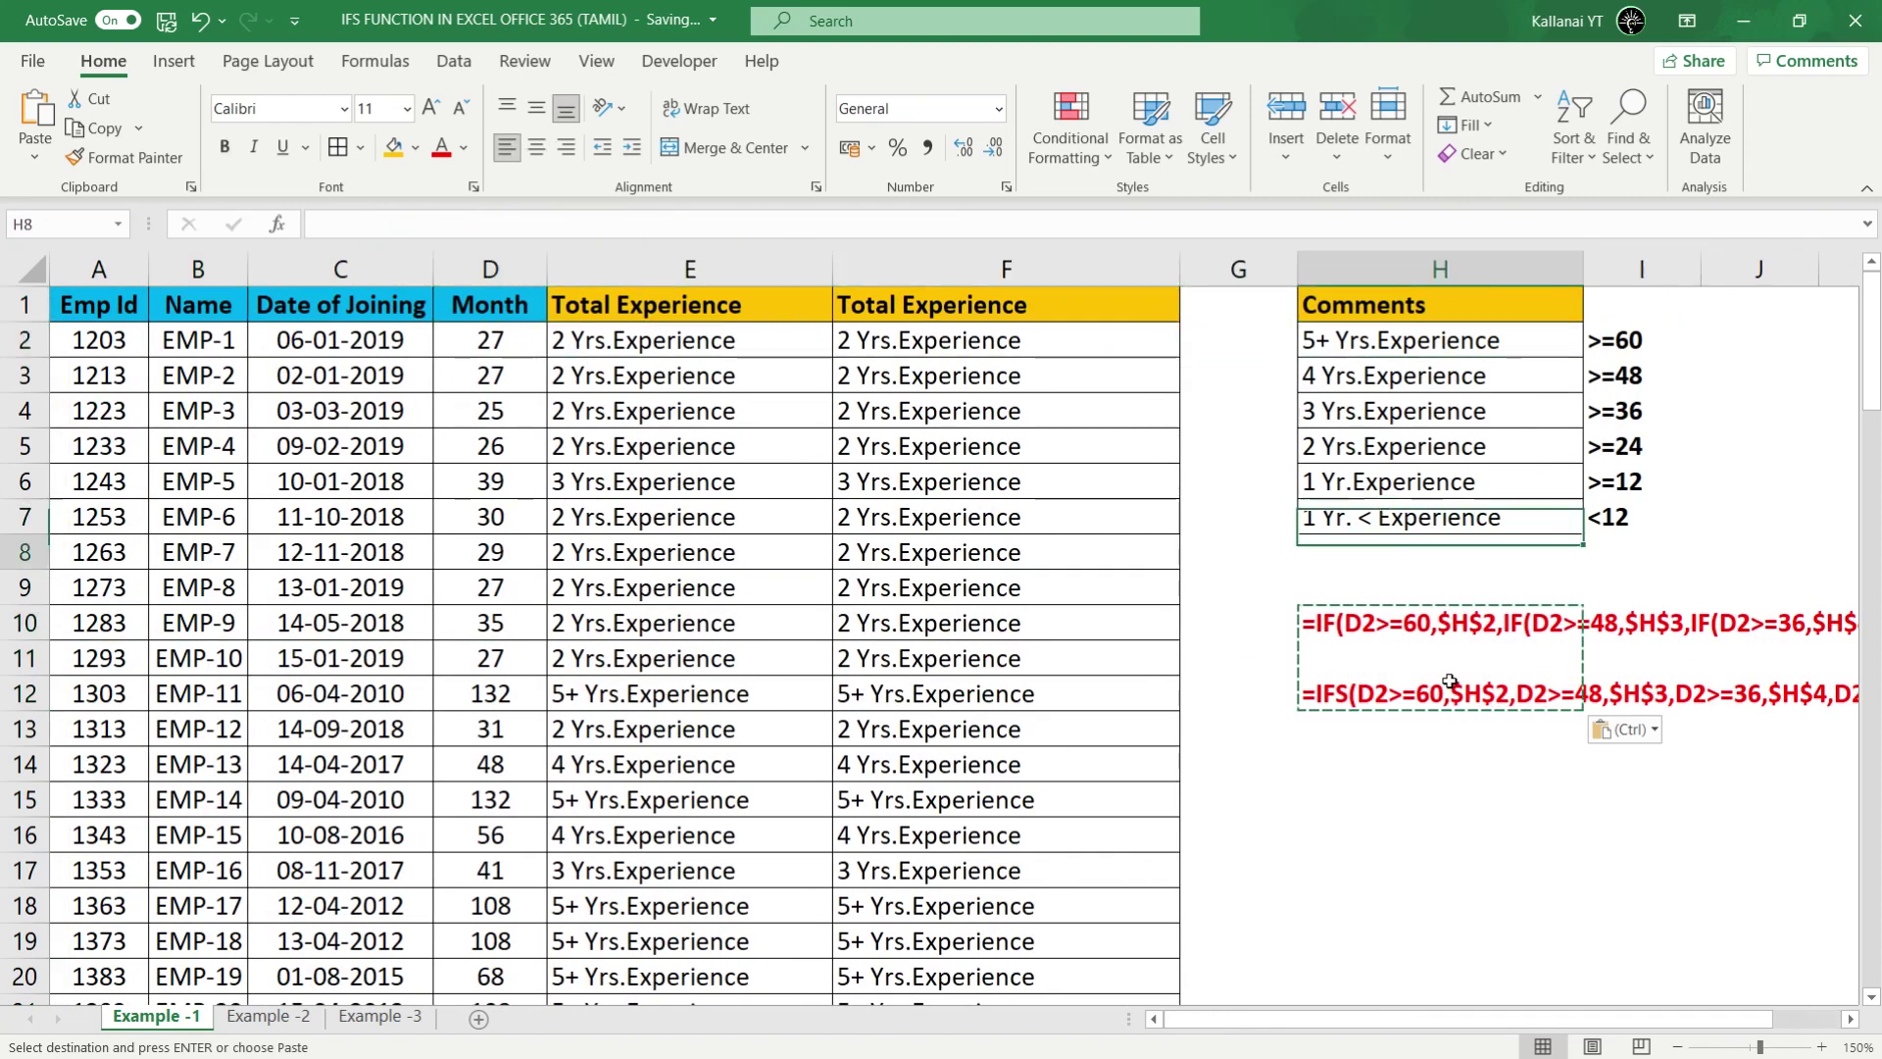
pyautogui.press('Down')
pyautogui.press('Down')
pyautogui.press('Down')
pyautogui.press('Down')
pyautogui.press('Down')
pyautogui.press('Down')
pyautogui.write('=fo')
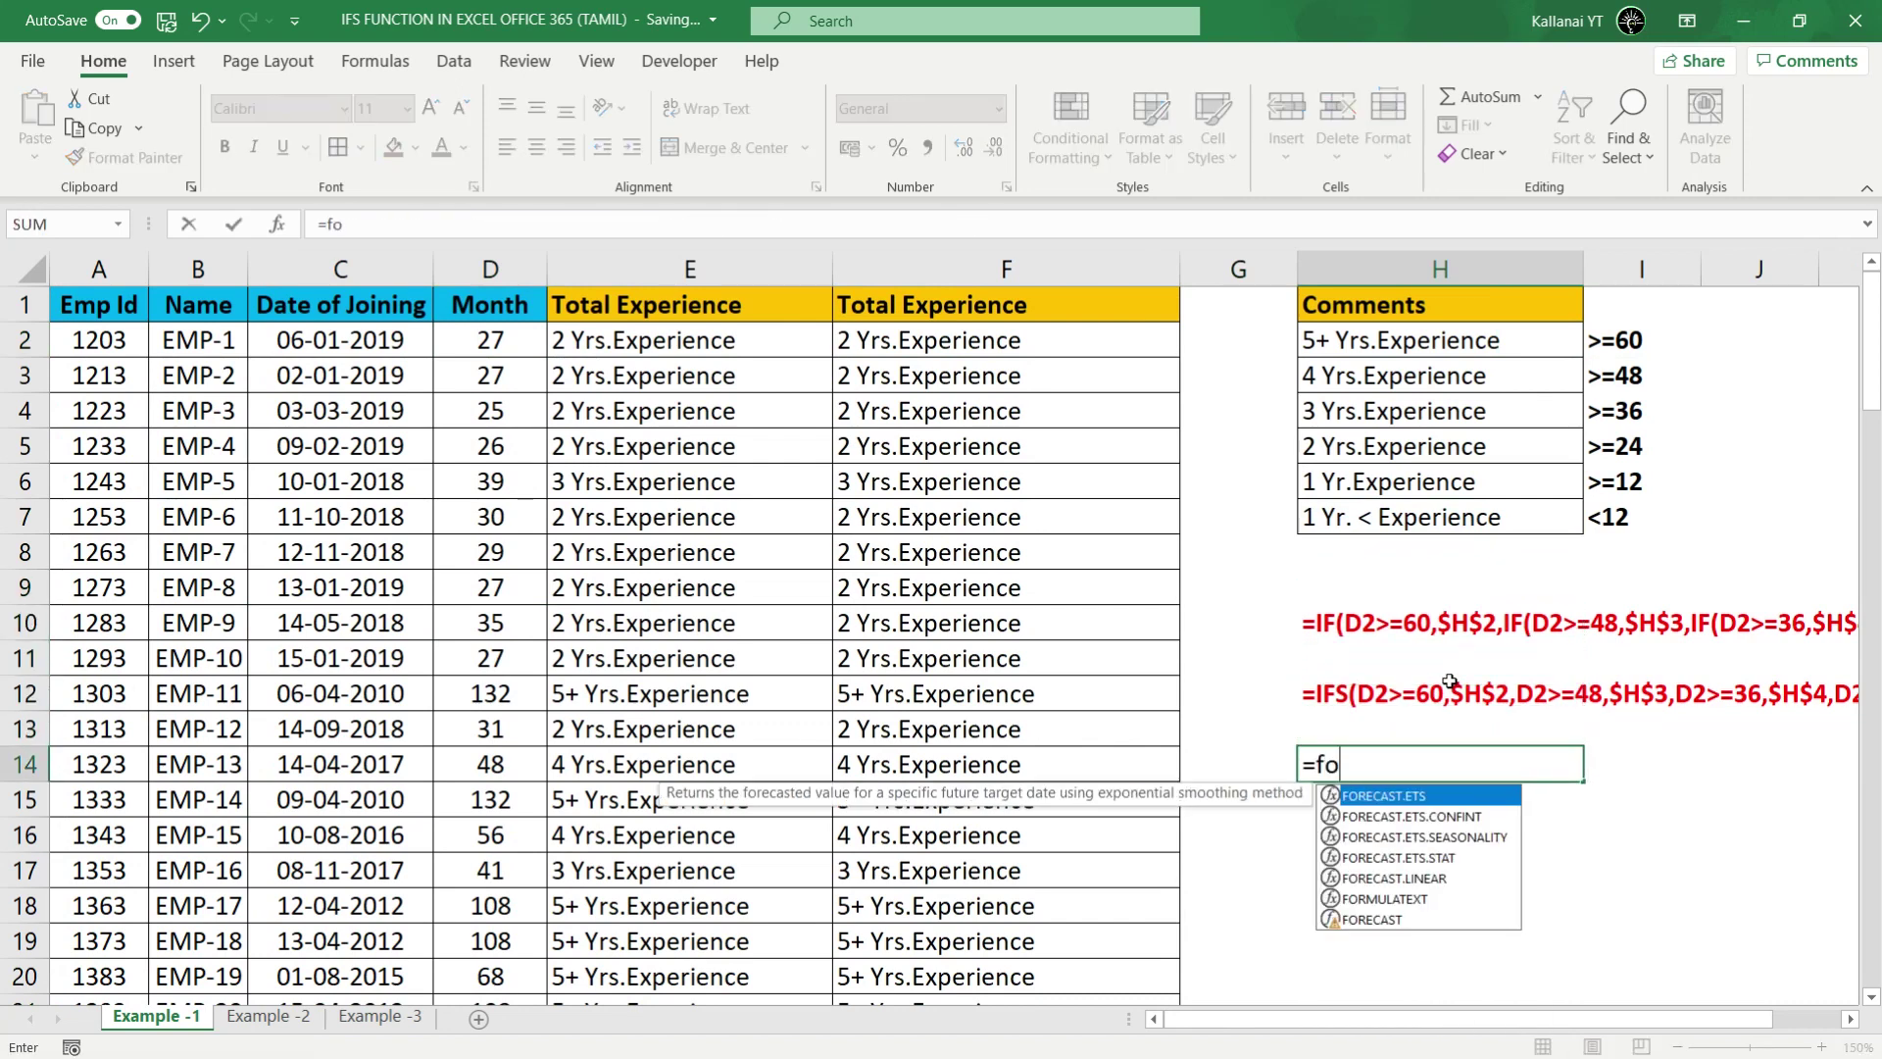
pyautogui.write('rm')
pyautogui.press('Tab')
pyautogui.press('Left')
pyautogui.press('Left')
pyautogui.press('Left')
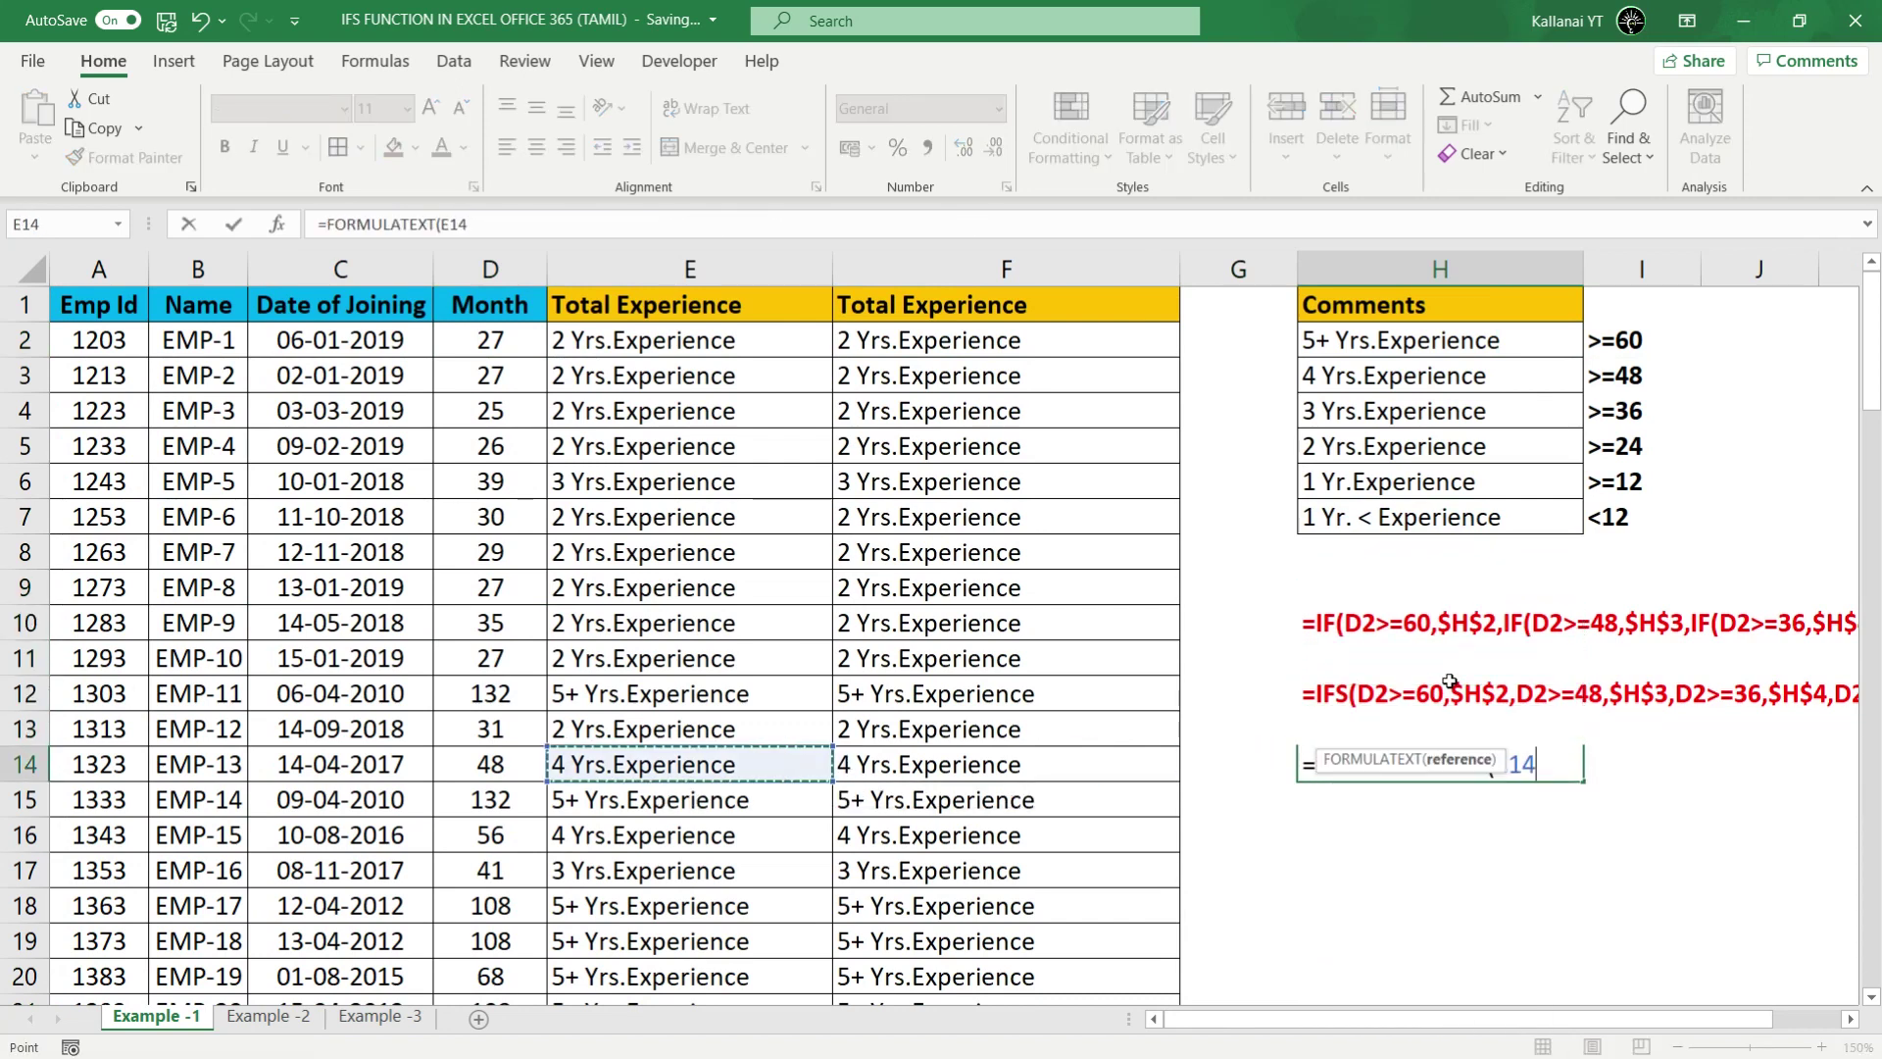
pyautogui.press('Left')
pyautogui.hotkey('ctrl', 'Up')
pyautogui.press('Down')
pyautogui.press('Return')
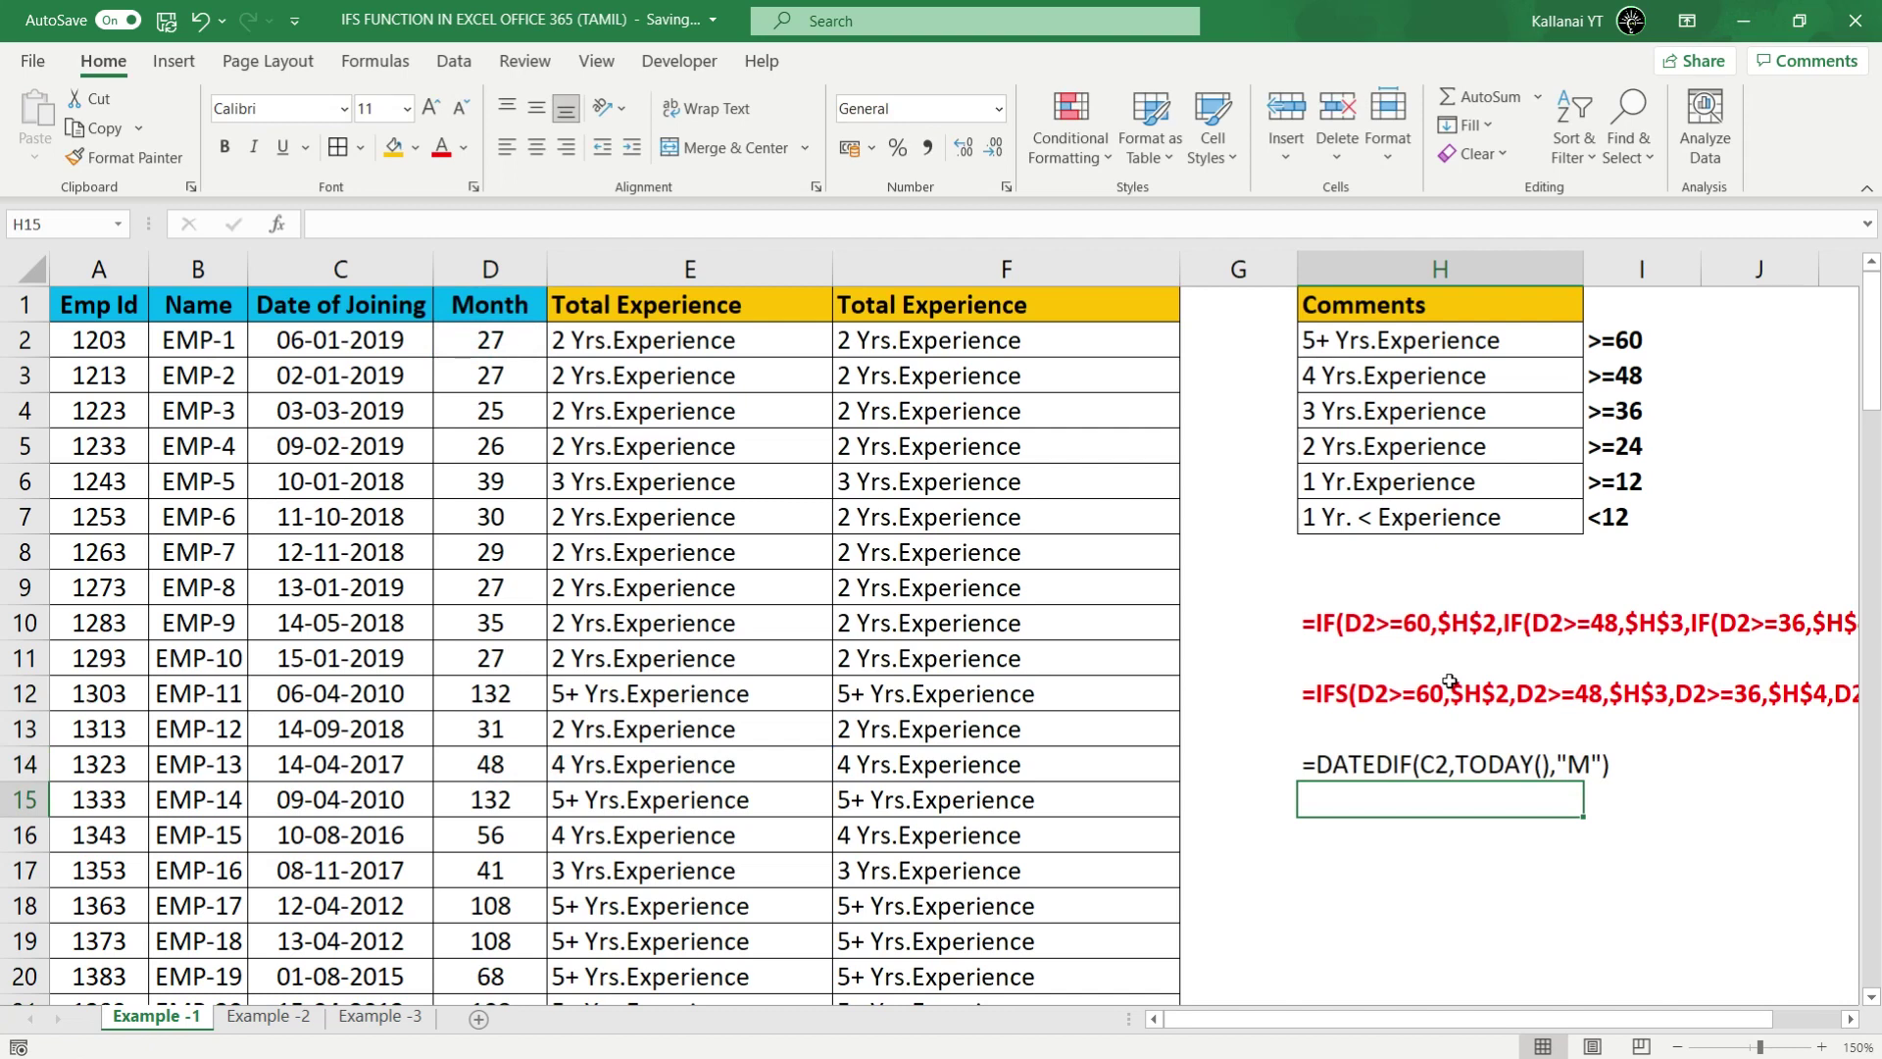
# Step: Replace the H14 formula with its plain value via Paste Special > Values
pyautogui.press('Up')
pyautogui.hotkey('ctrl', 'c')
pyautogui.hotkey('alt', 'e')
pyautogui.press('s')
pyautogui.press('v')
pyautogui.press('Return')
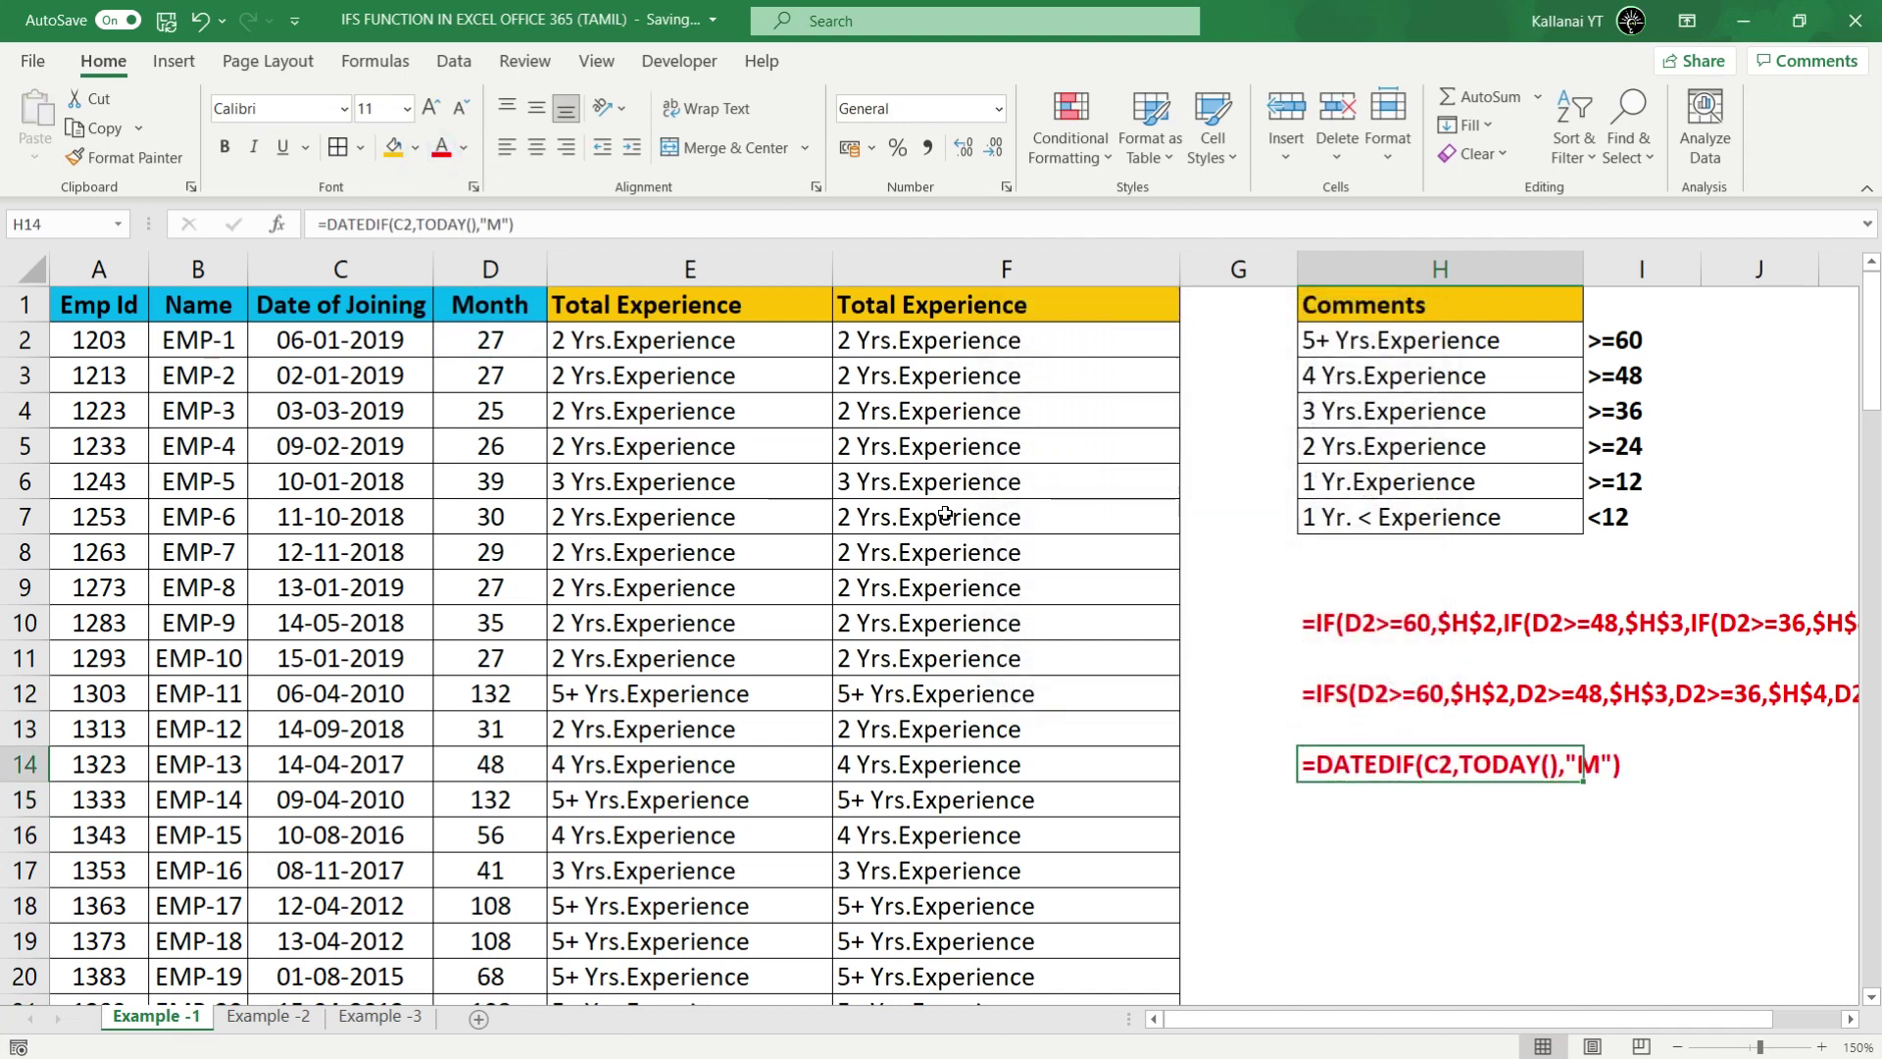
# Step: Check that the formula texts in column H fit across the sheet
pyautogui.click(1504, 831)
pyautogui.press('Right')
pyautogui.press('Right')
pyautogui.press('Right')
pyautogui.press('Right')
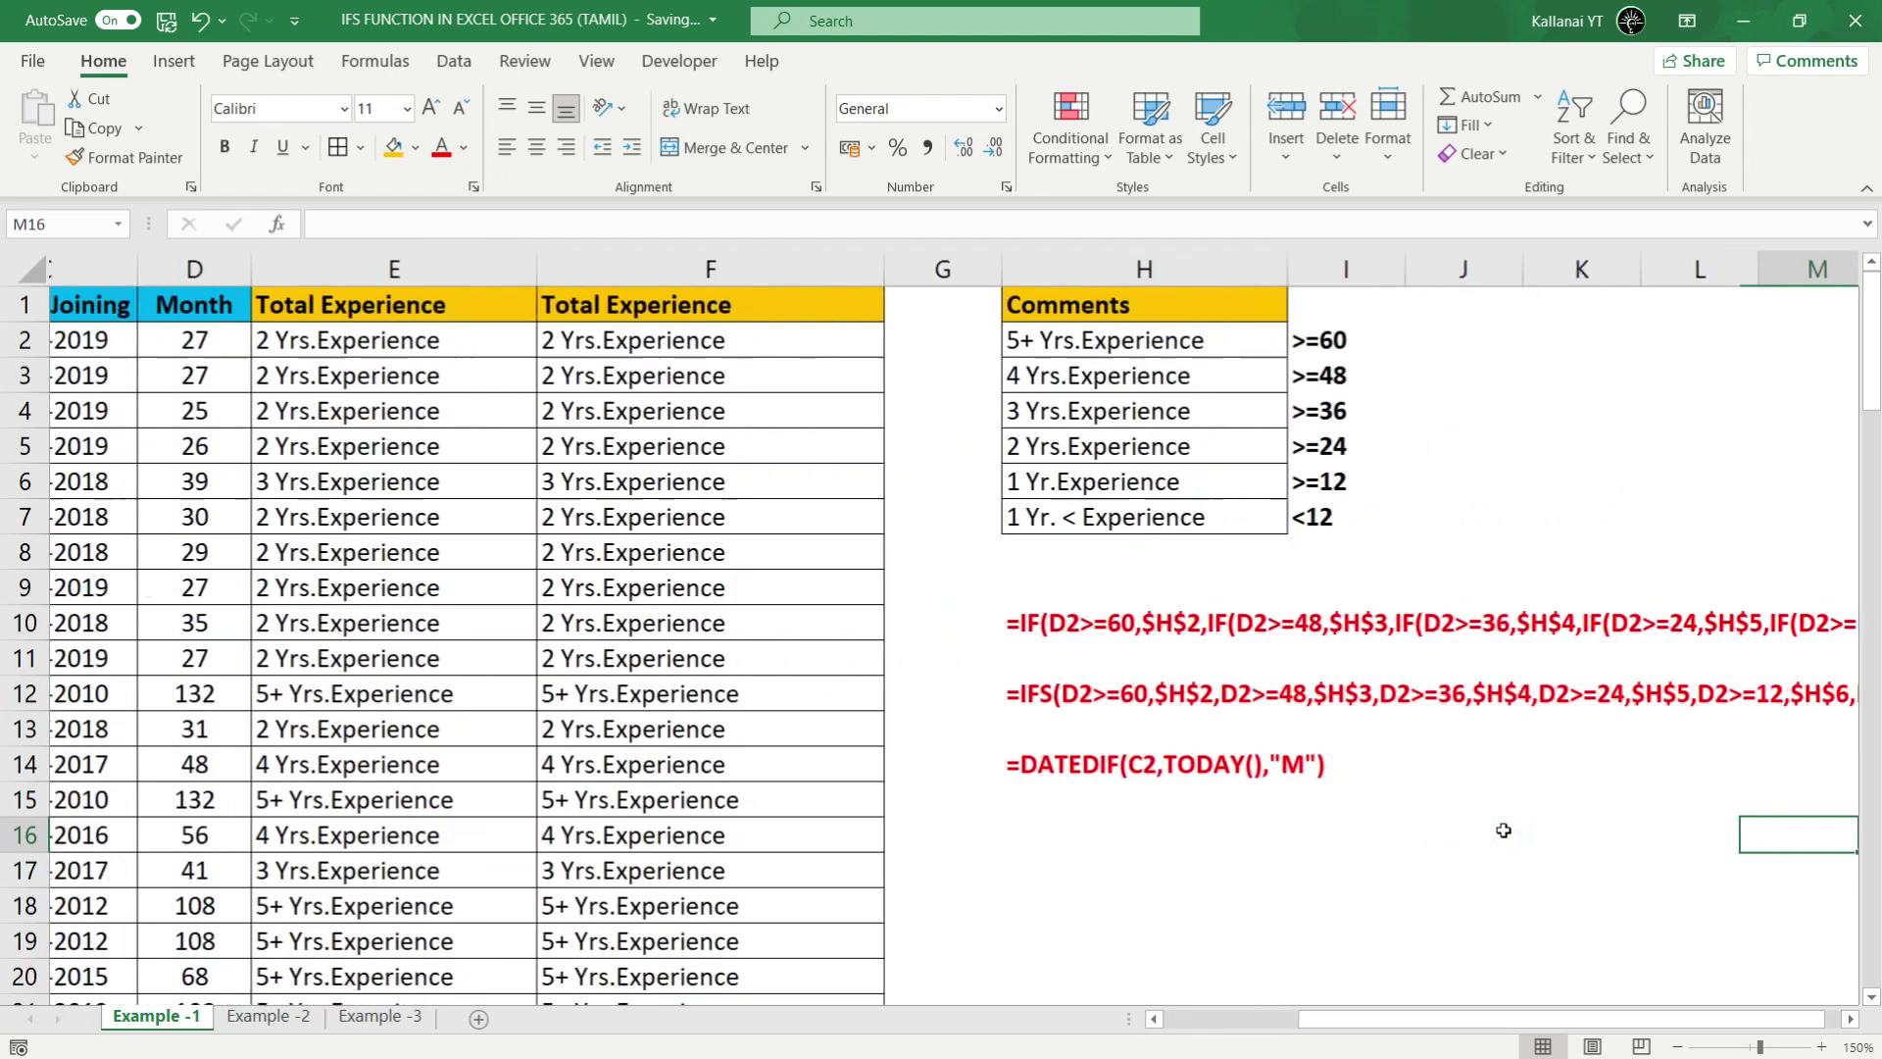
pyautogui.press('Right')
pyautogui.press('Right')
pyautogui.press('Right')
pyautogui.press('Left')
pyautogui.press('Left')
pyautogui.press('Left')
pyautogui.press('Left')
pyautogui.press('Left')
pyautogui.press('Left')
pyautogui.press('Left')
pyautogui.press('Left')
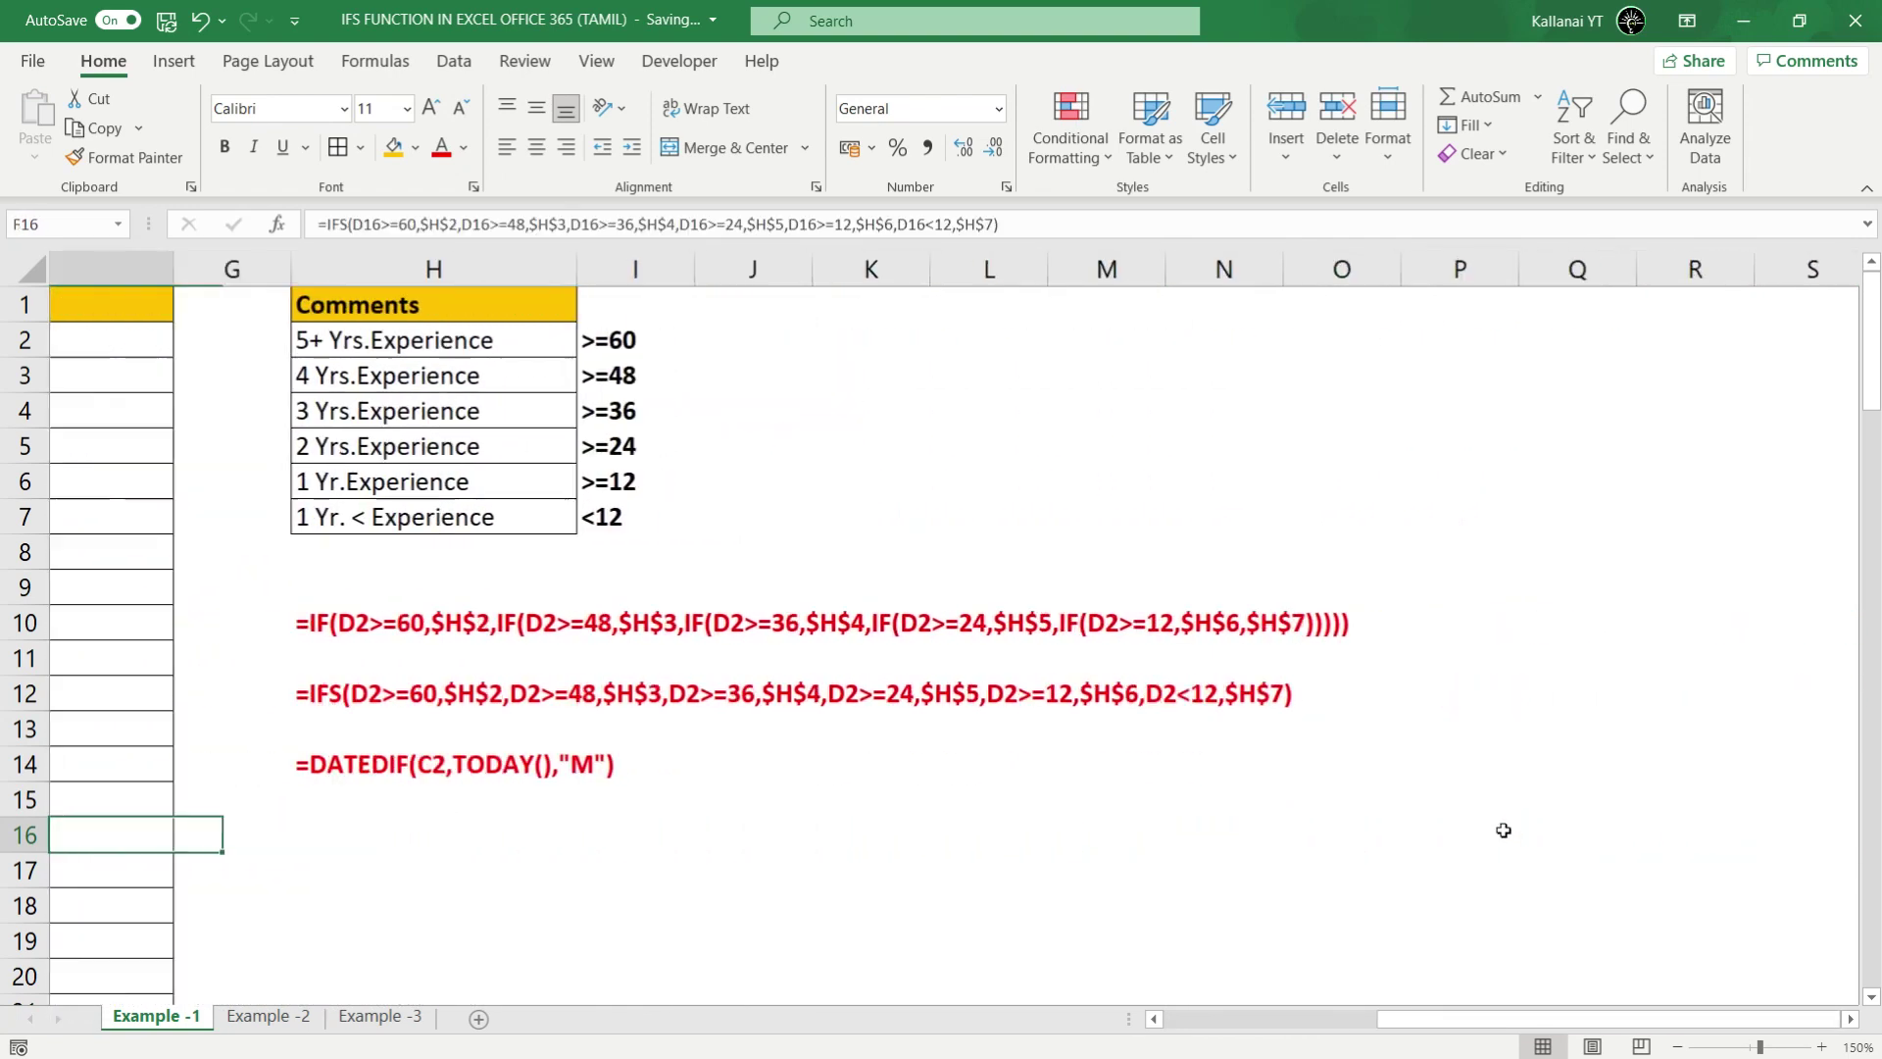
pyautogui.press('Left')
pyautogui.press('Left')
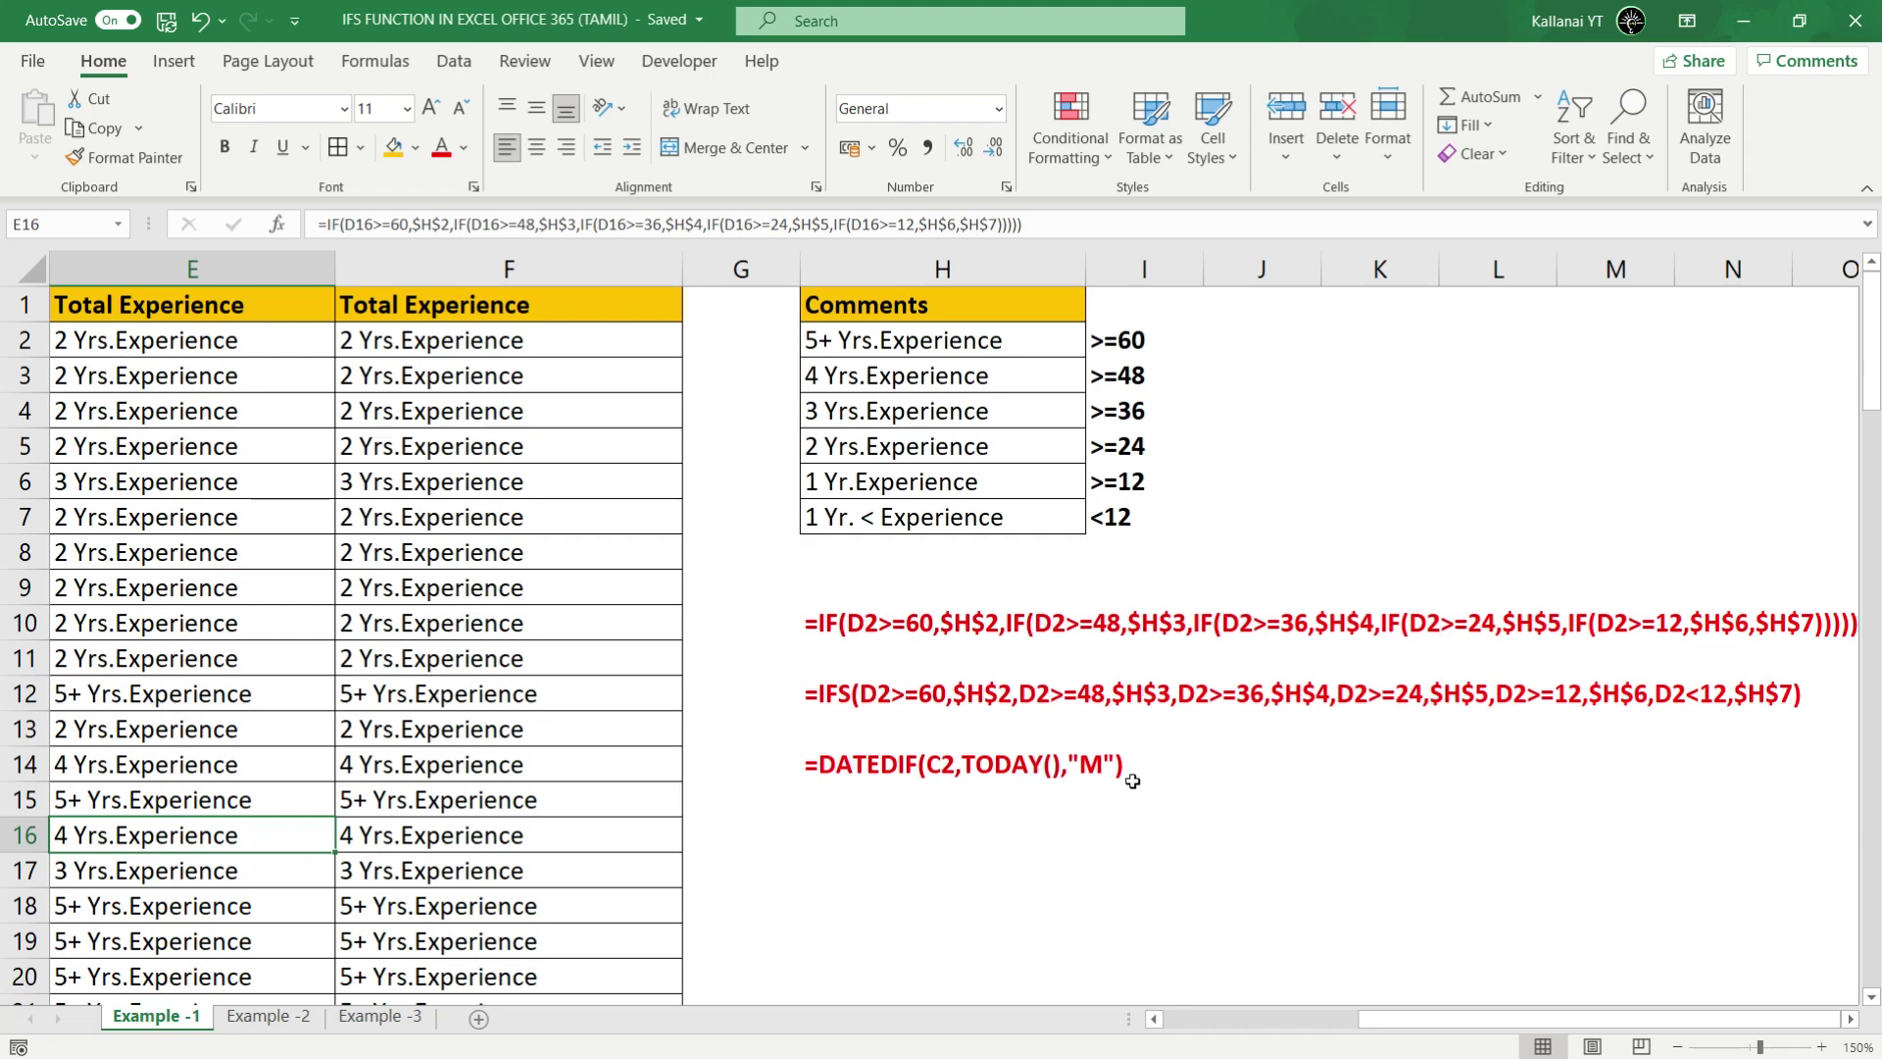
pyautogui.click(976, 736)
pyautogui.click(268, 1016)
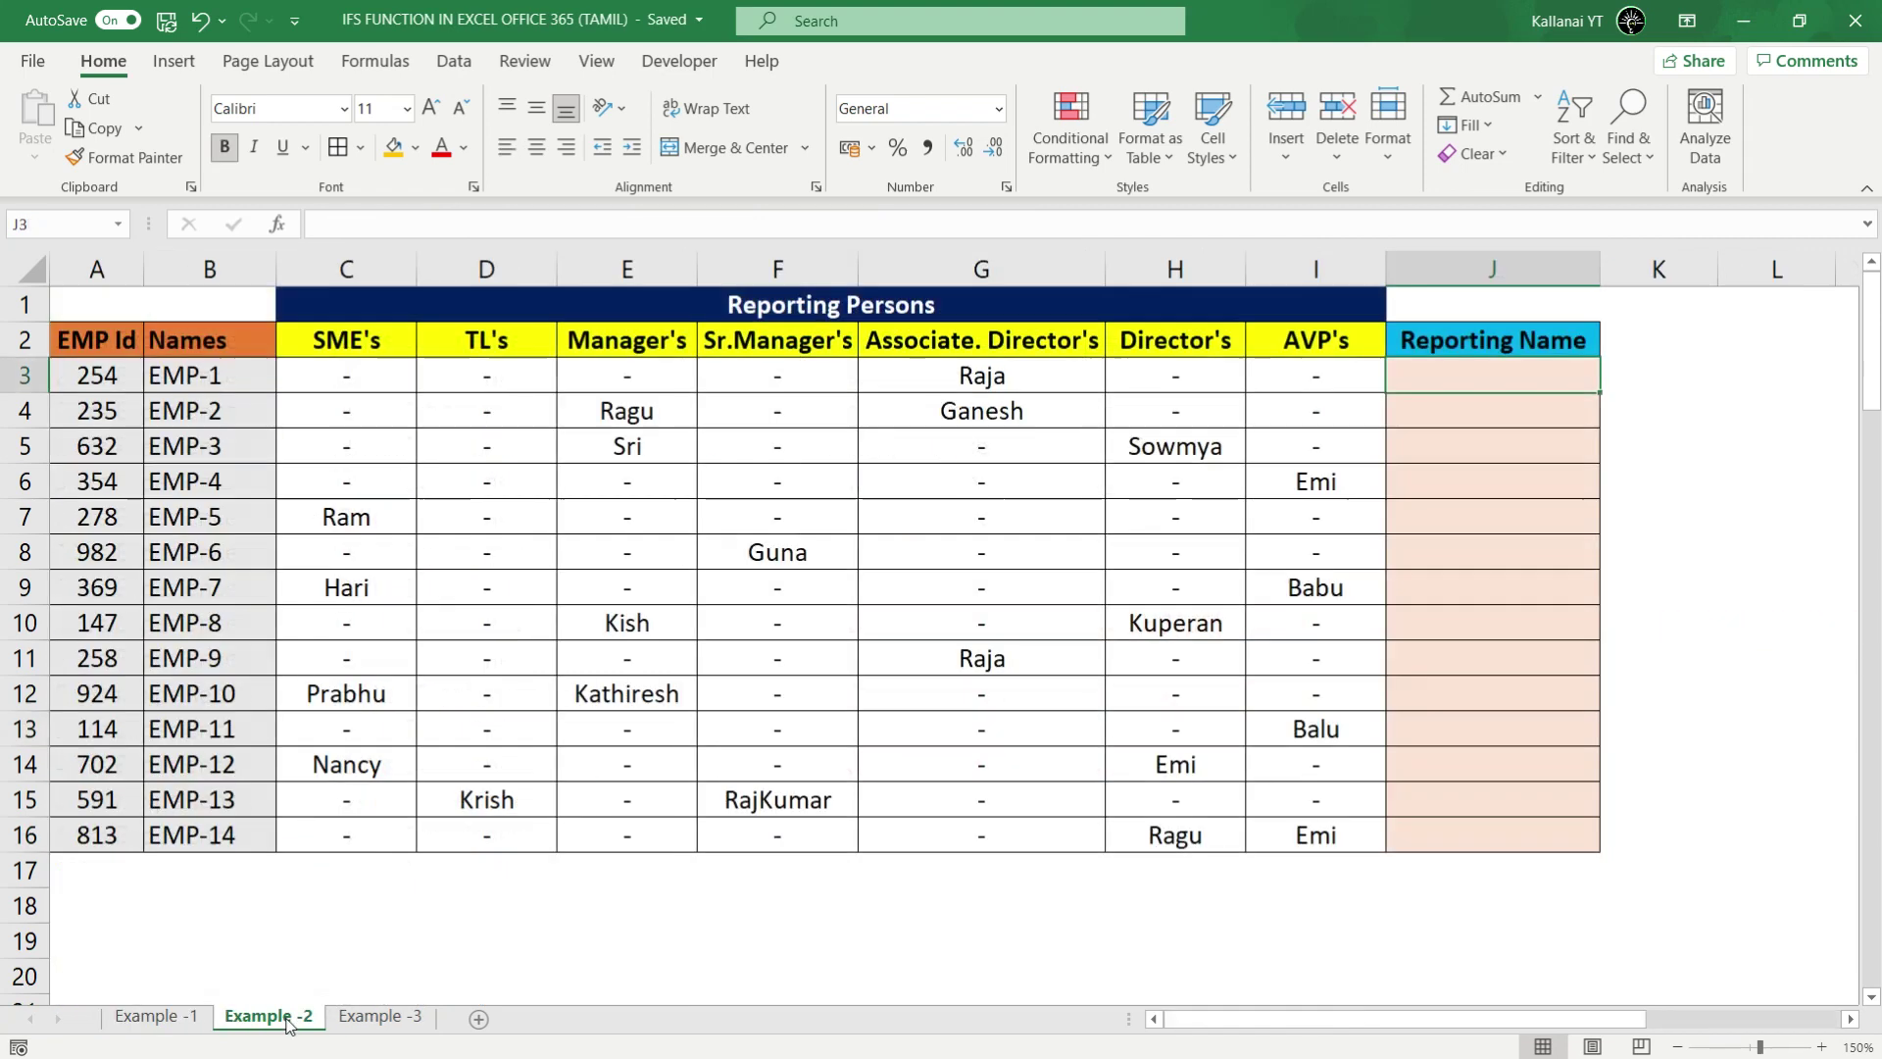
pyautogui.click(430, 743)
pyautogui.click(369, 541)
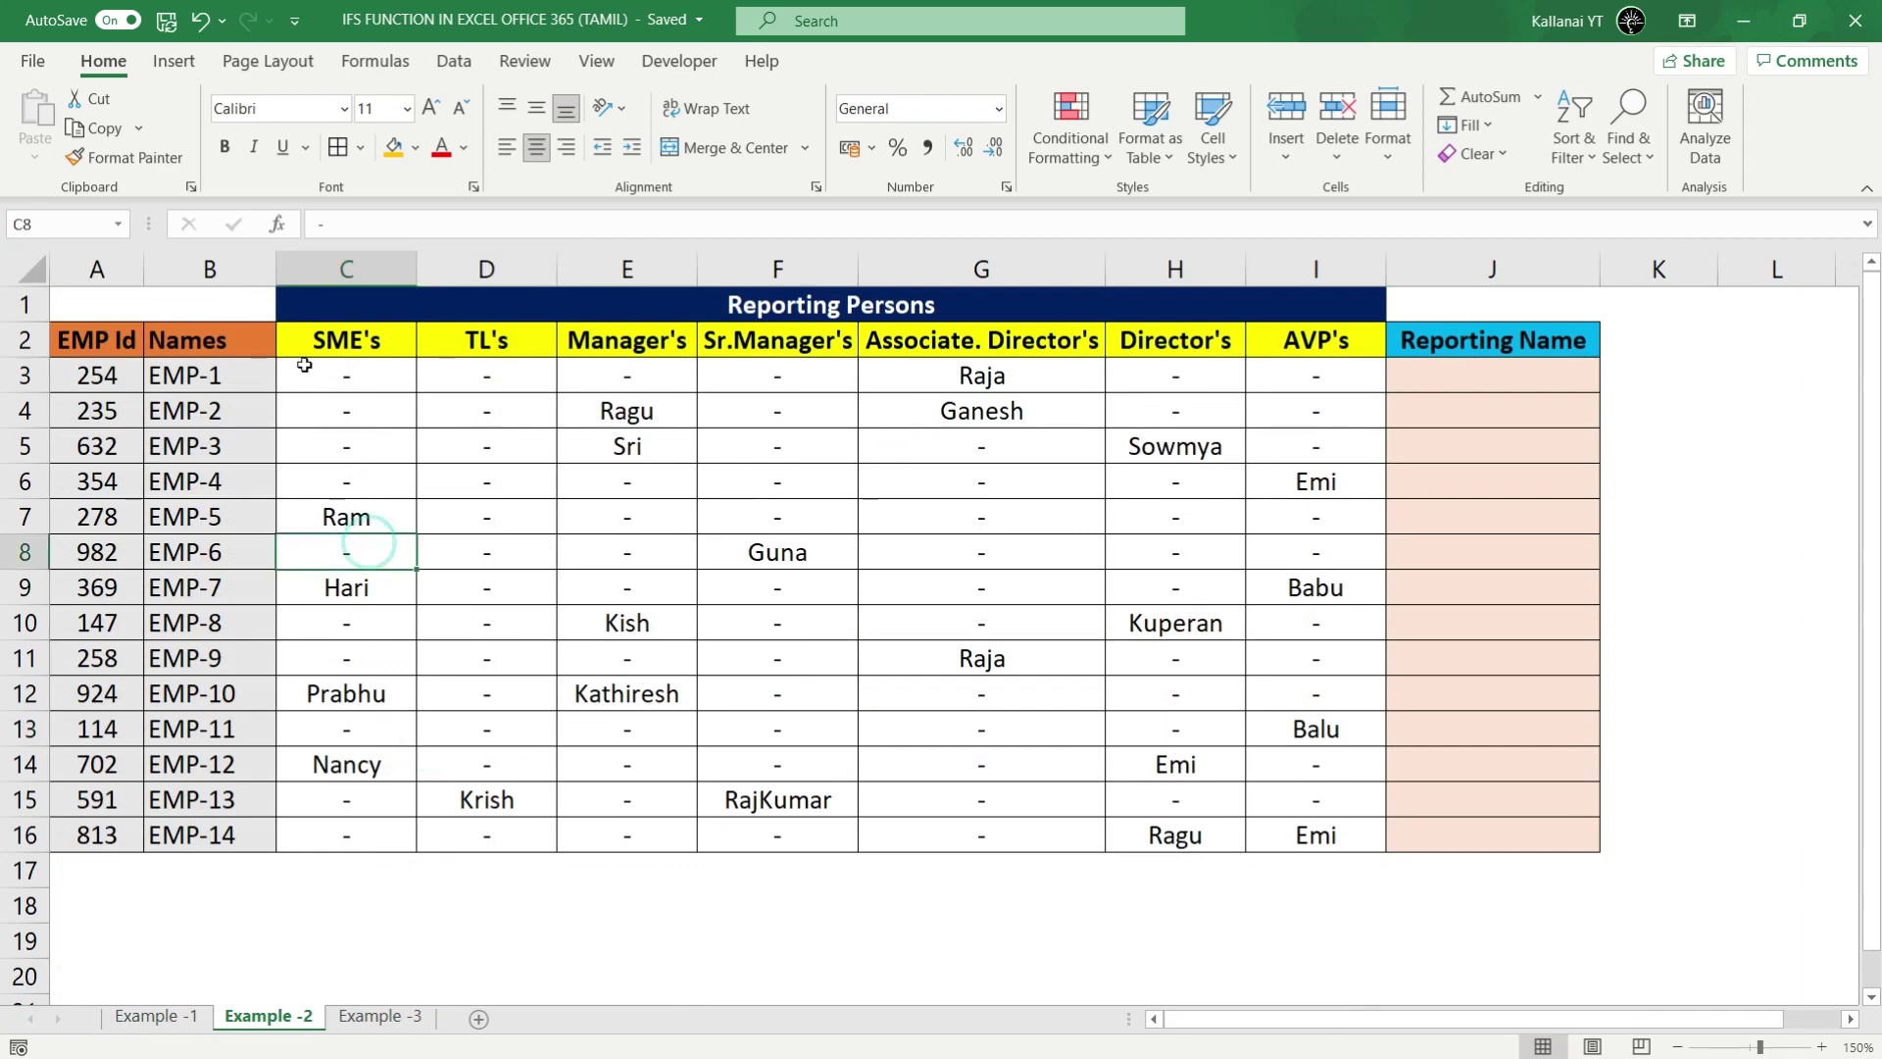
pyautogui.click(310, 368)
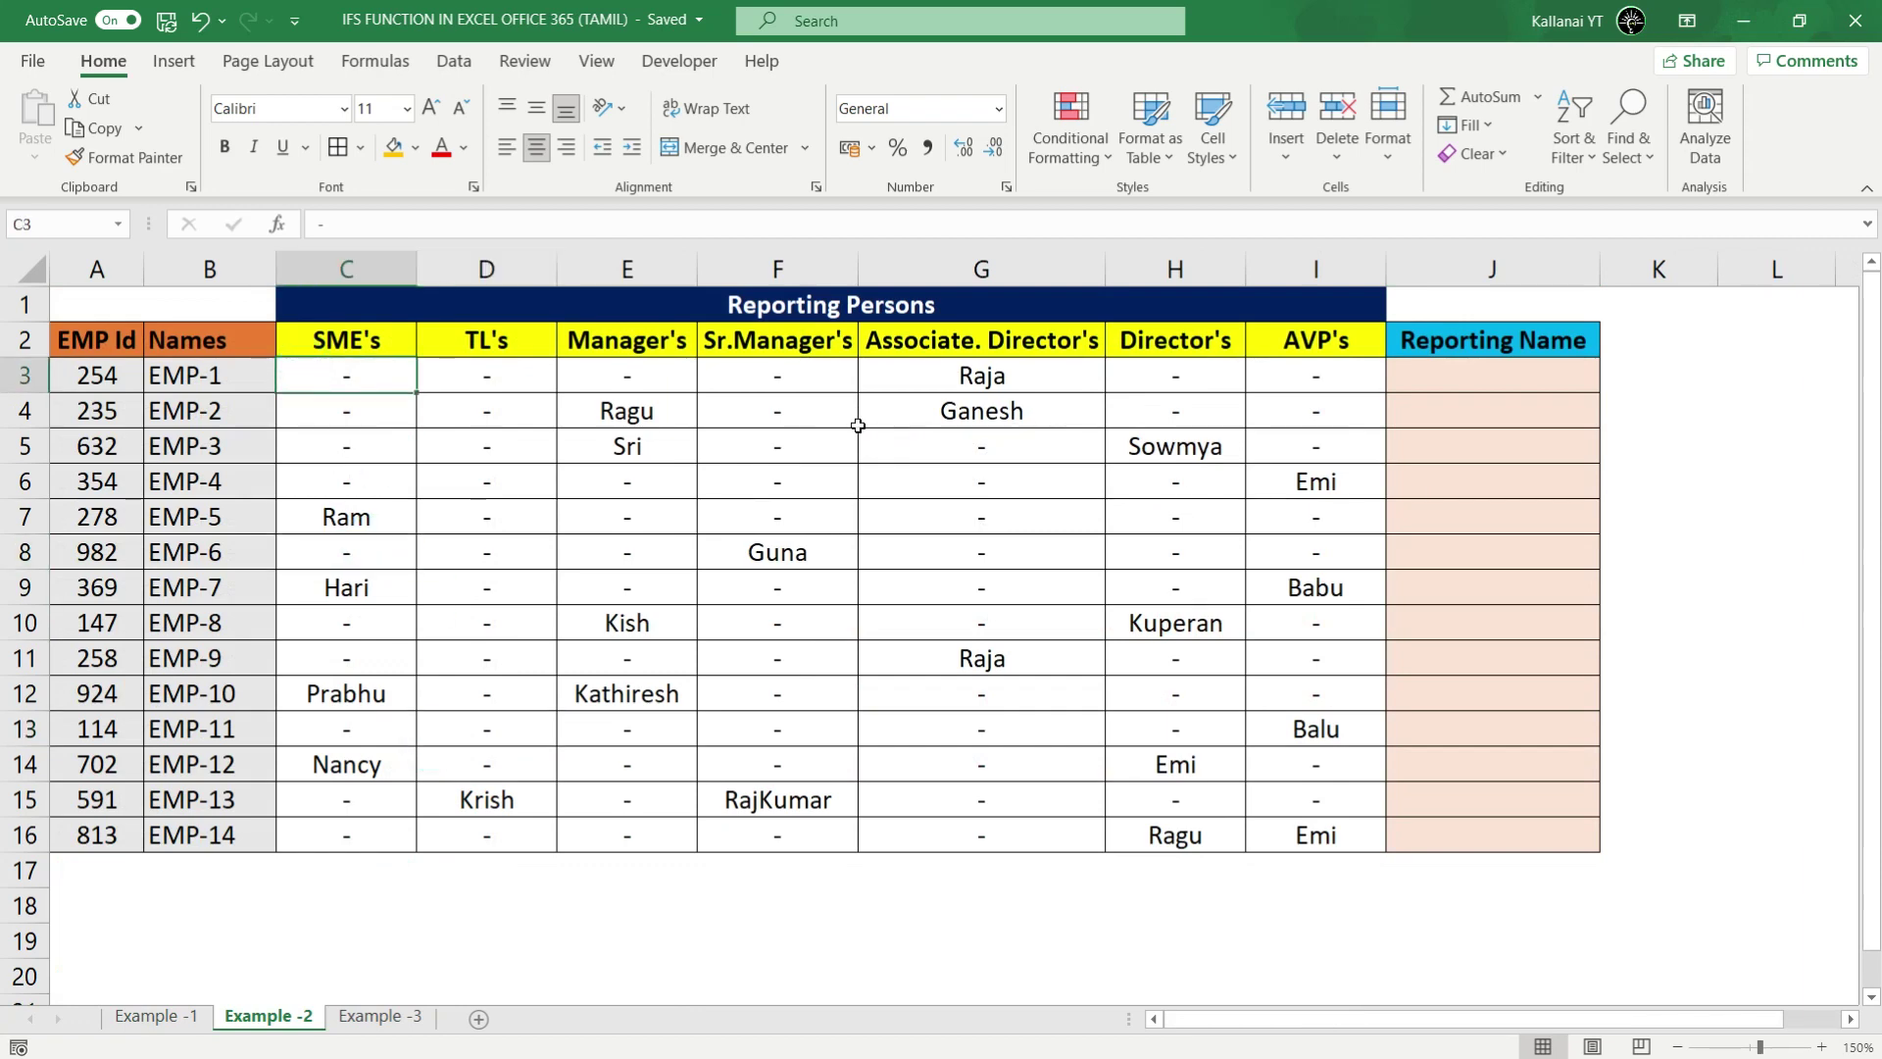
pyautogui.click(498, 415)
pyautogui.moveTo(94, 341); pyautogui.dragTo(89, 815)
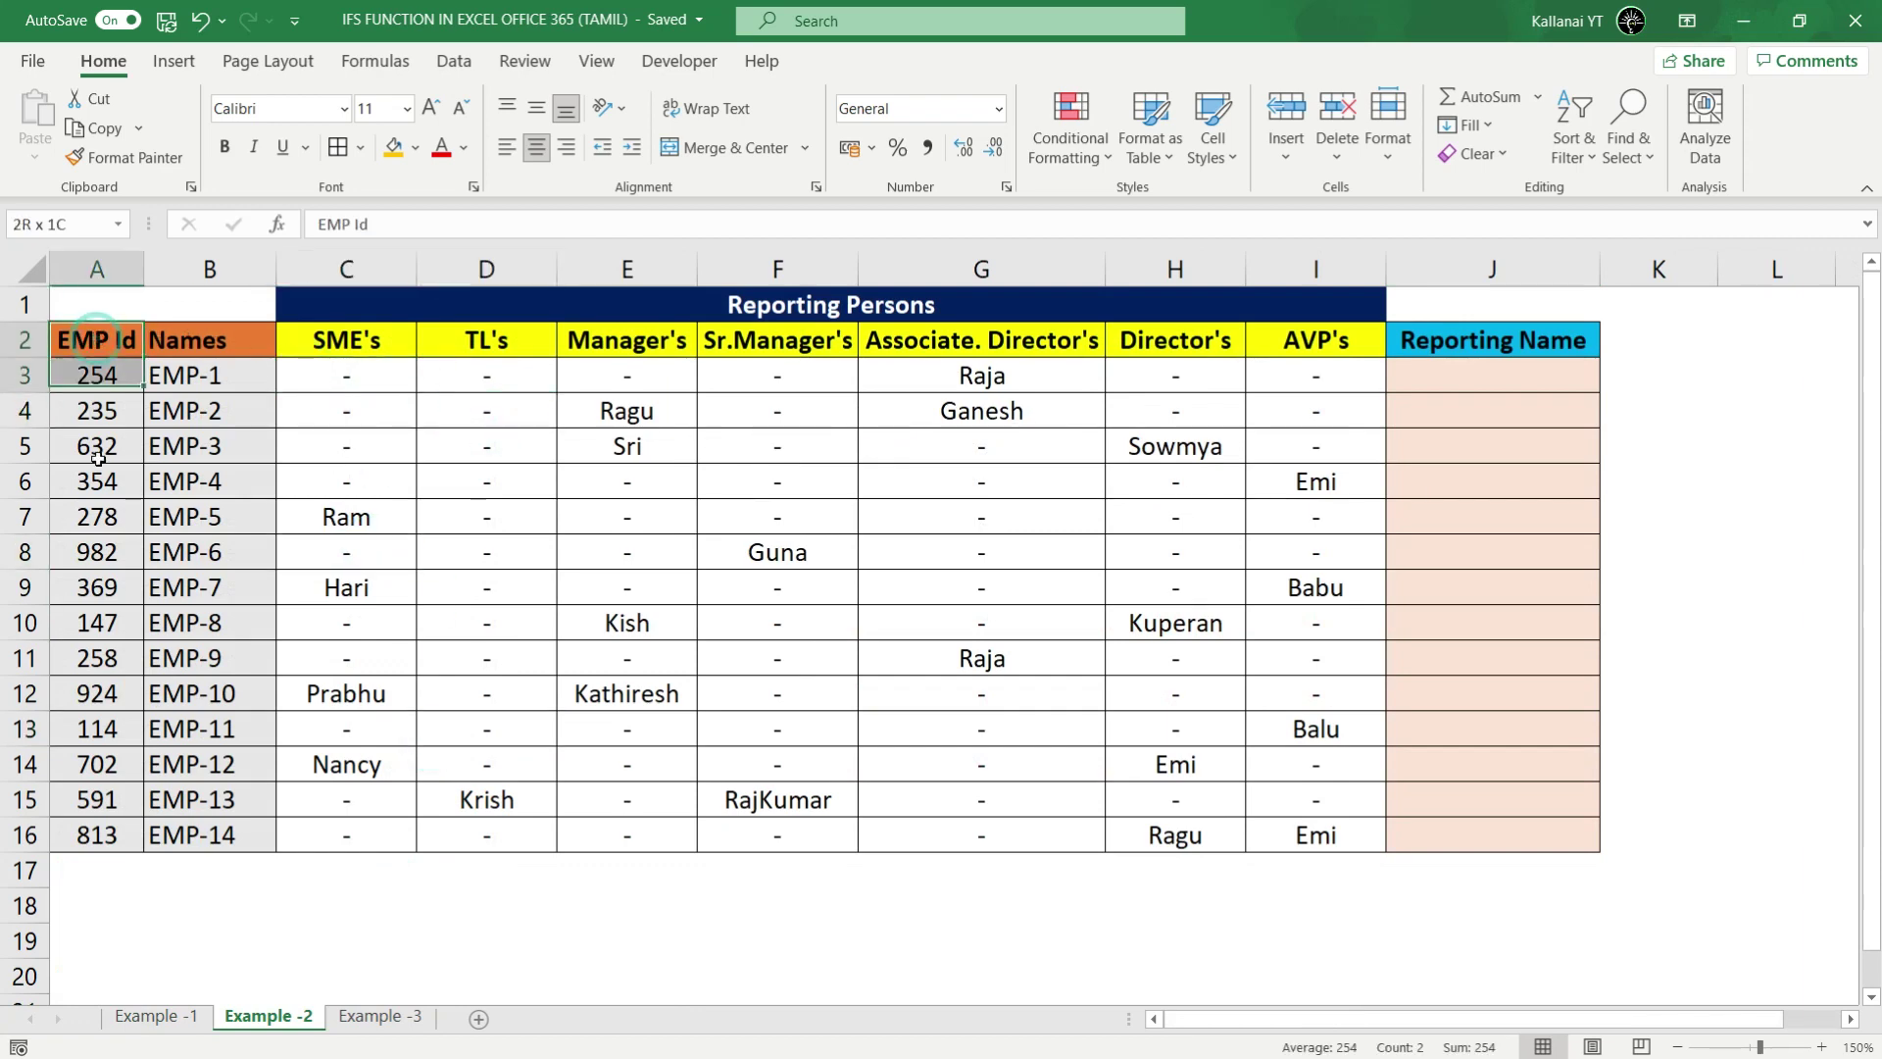
pyautogui.moveTo(186, 340); pyautogui.dragTo(196, 836)
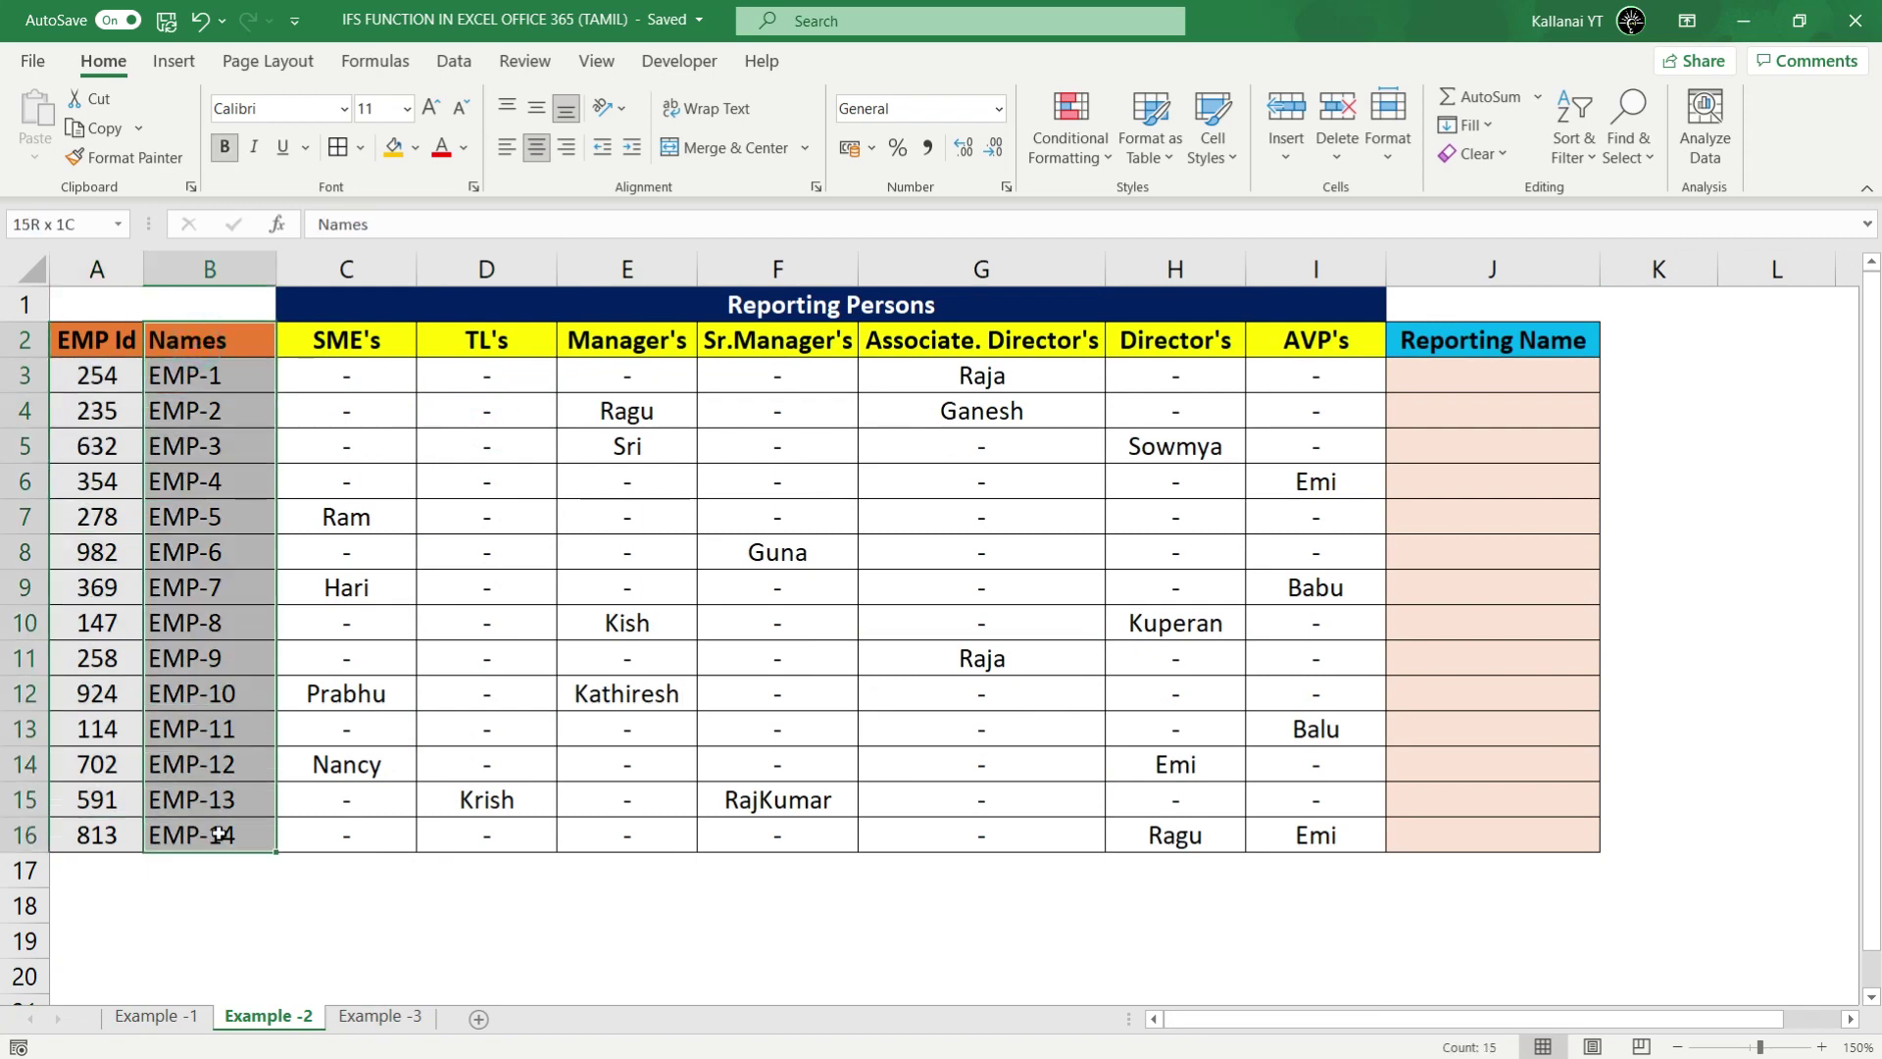
pyautogui.moveTo(79, 376); pyautogui.dragTo(1356, 373)
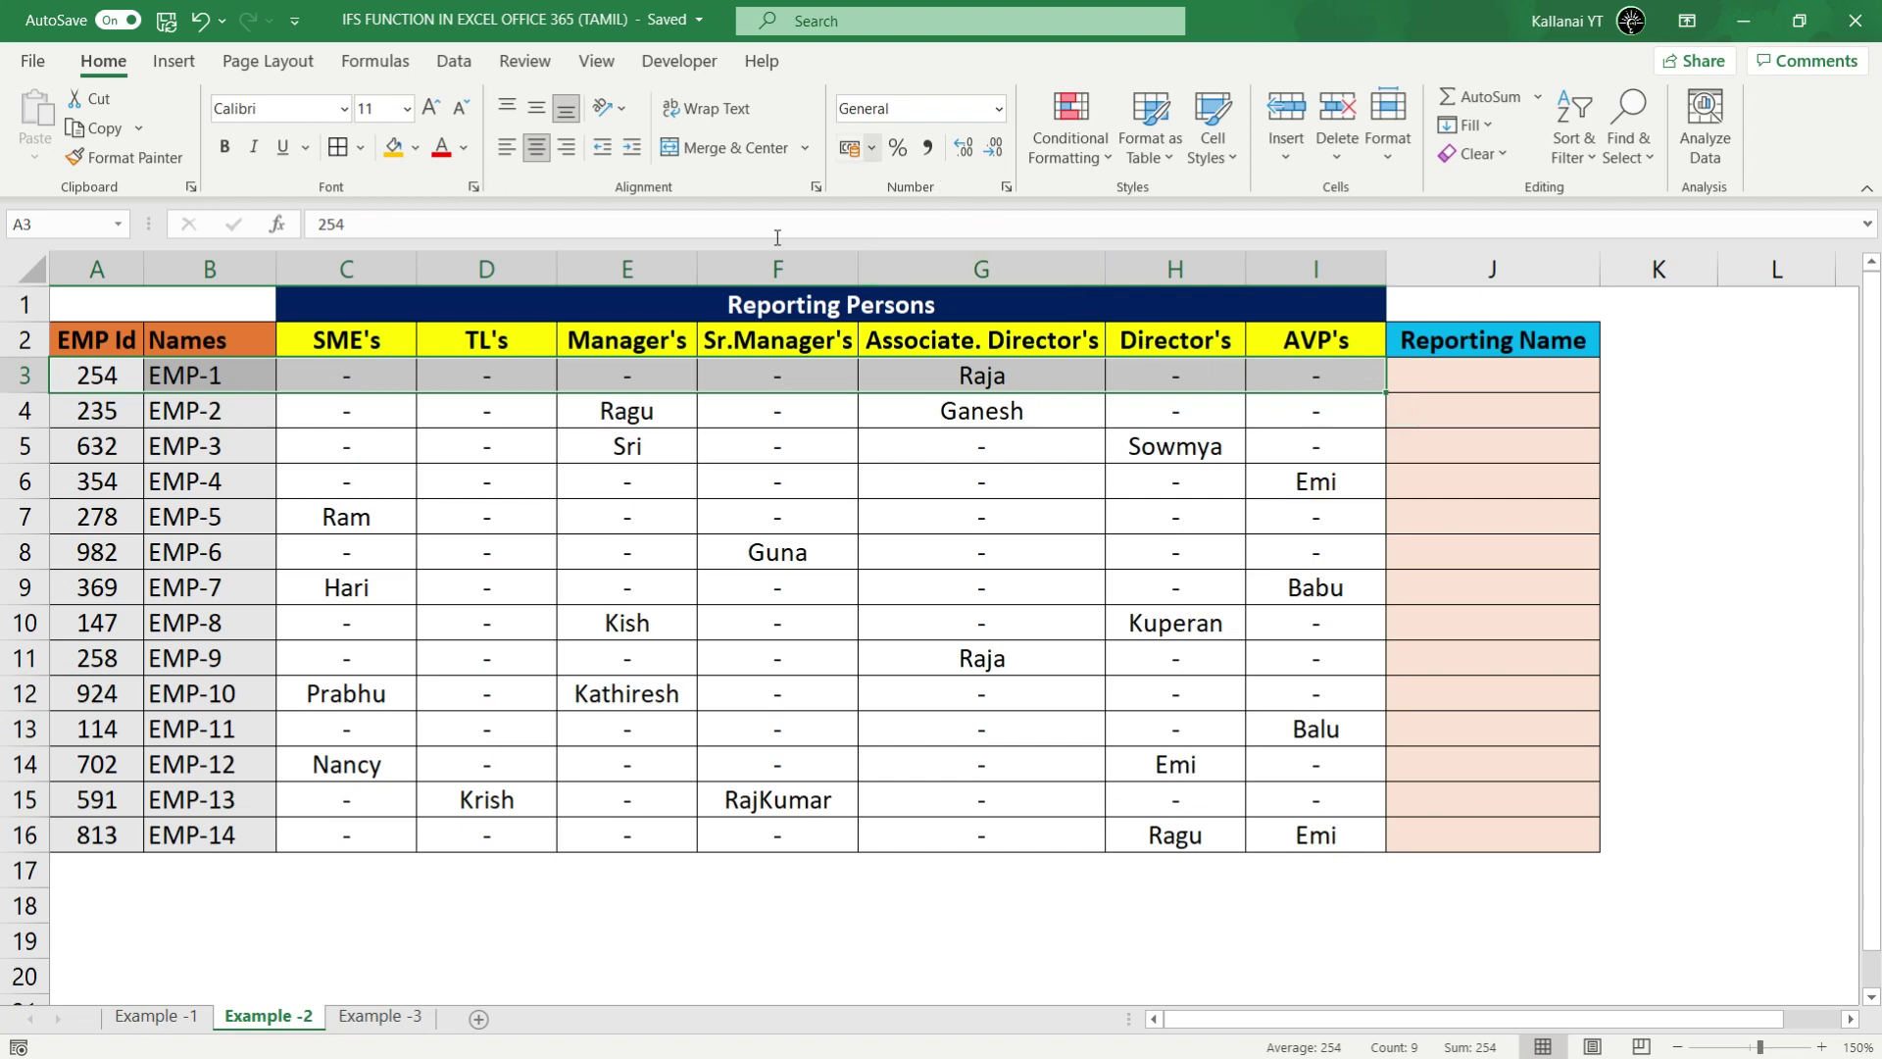
pyautogui.click(402, 375)
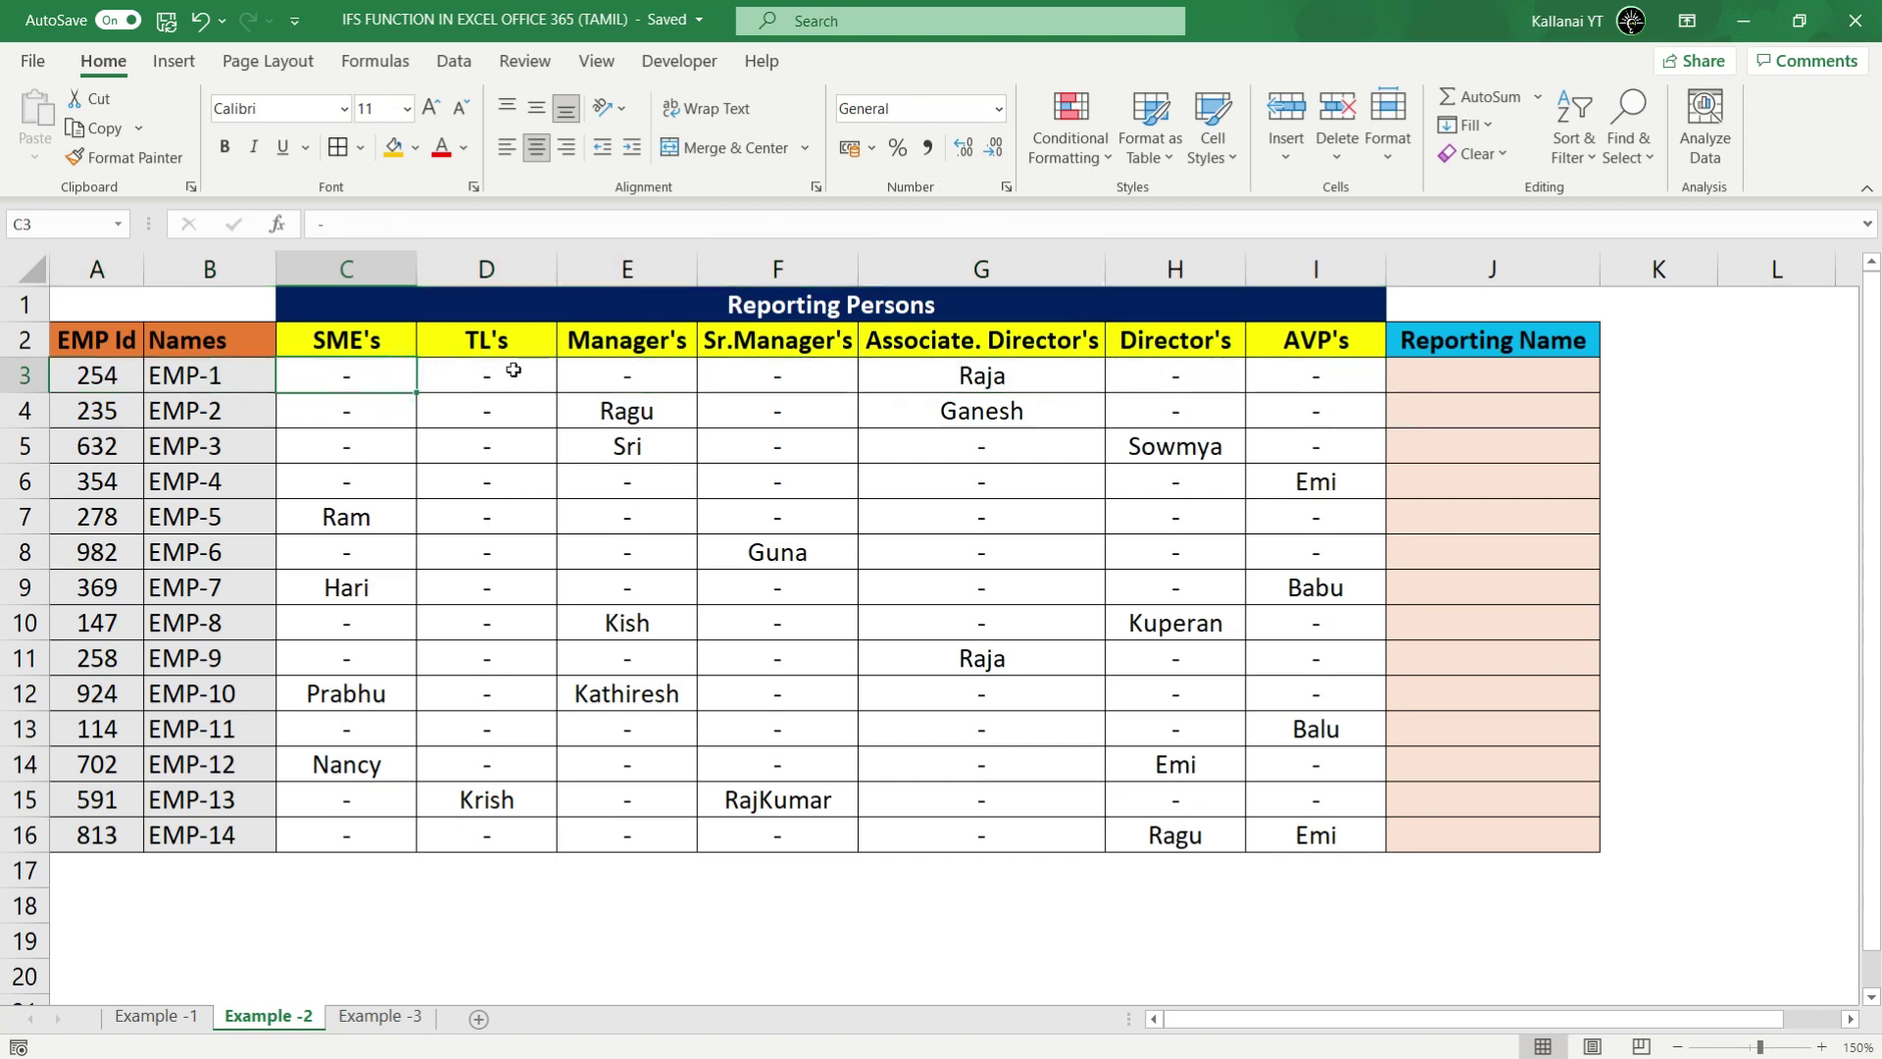
pyautogui.click(569, 388)
pyautogui.click(785, 372)
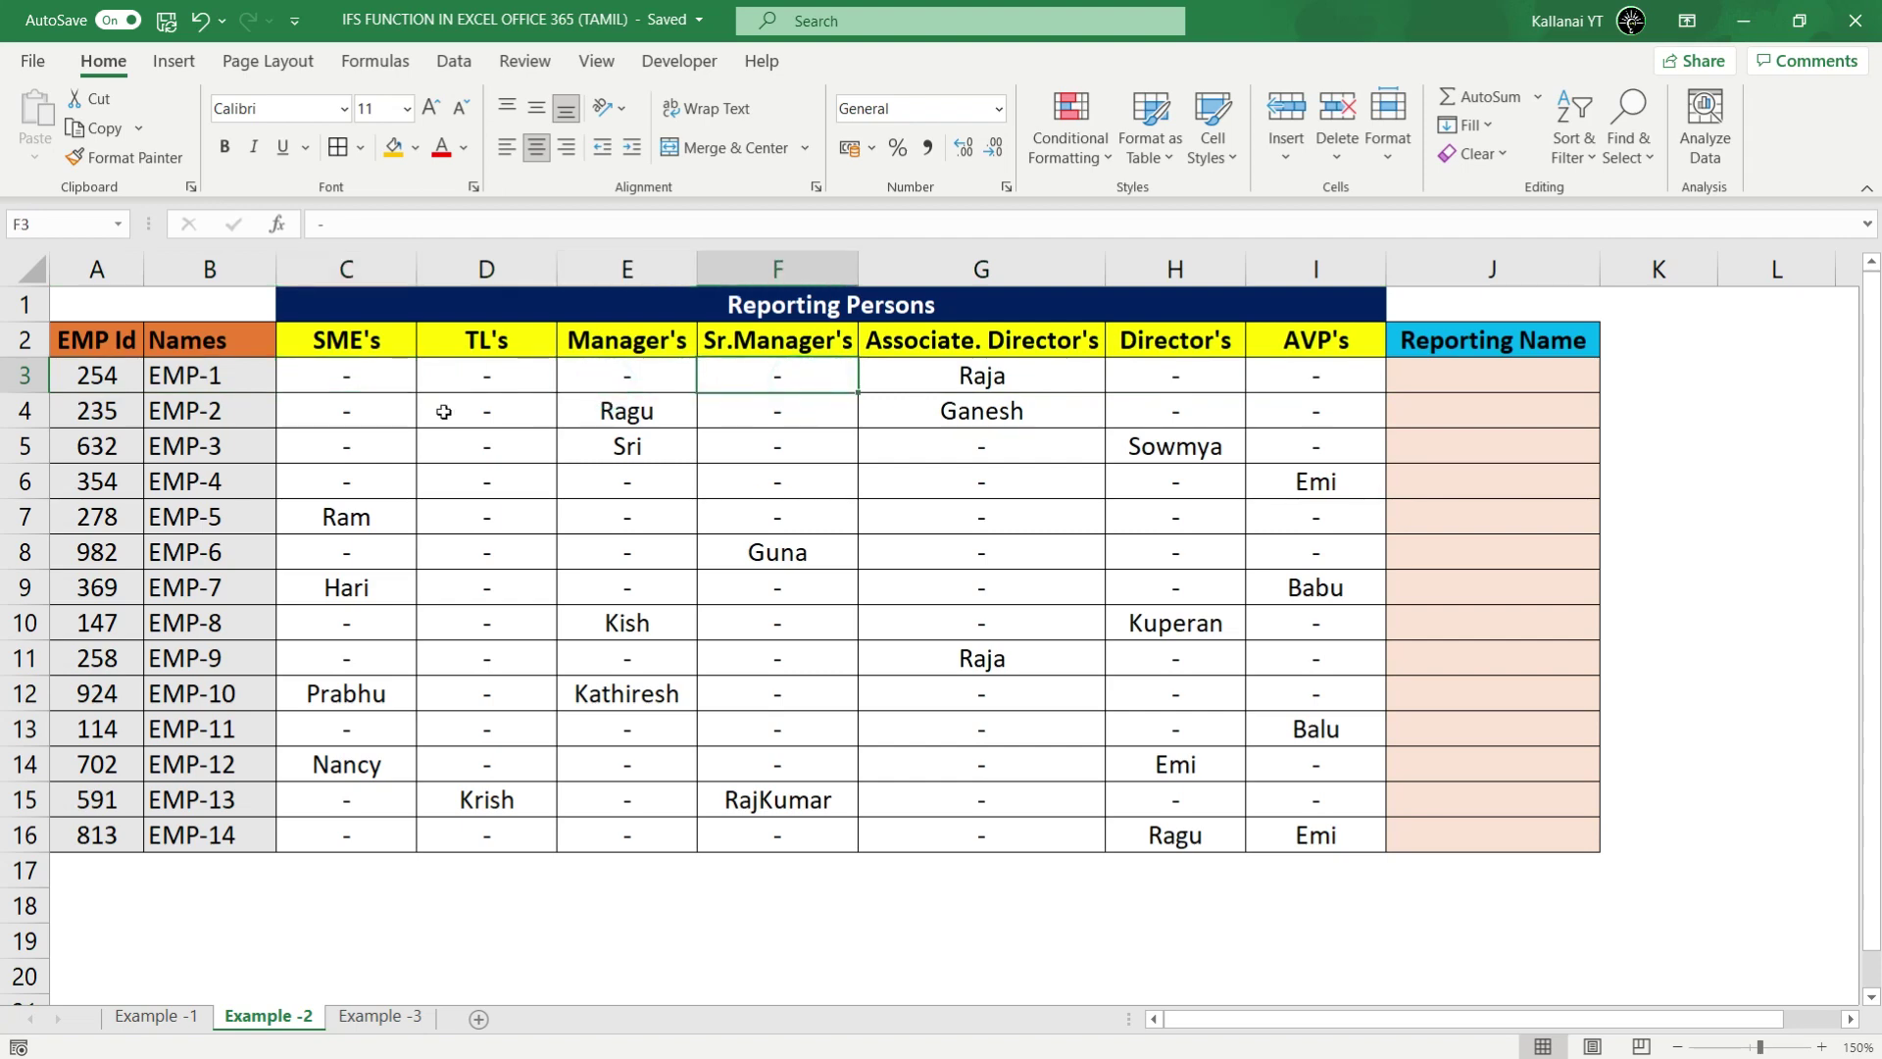
pyautogui.click(359, 374)
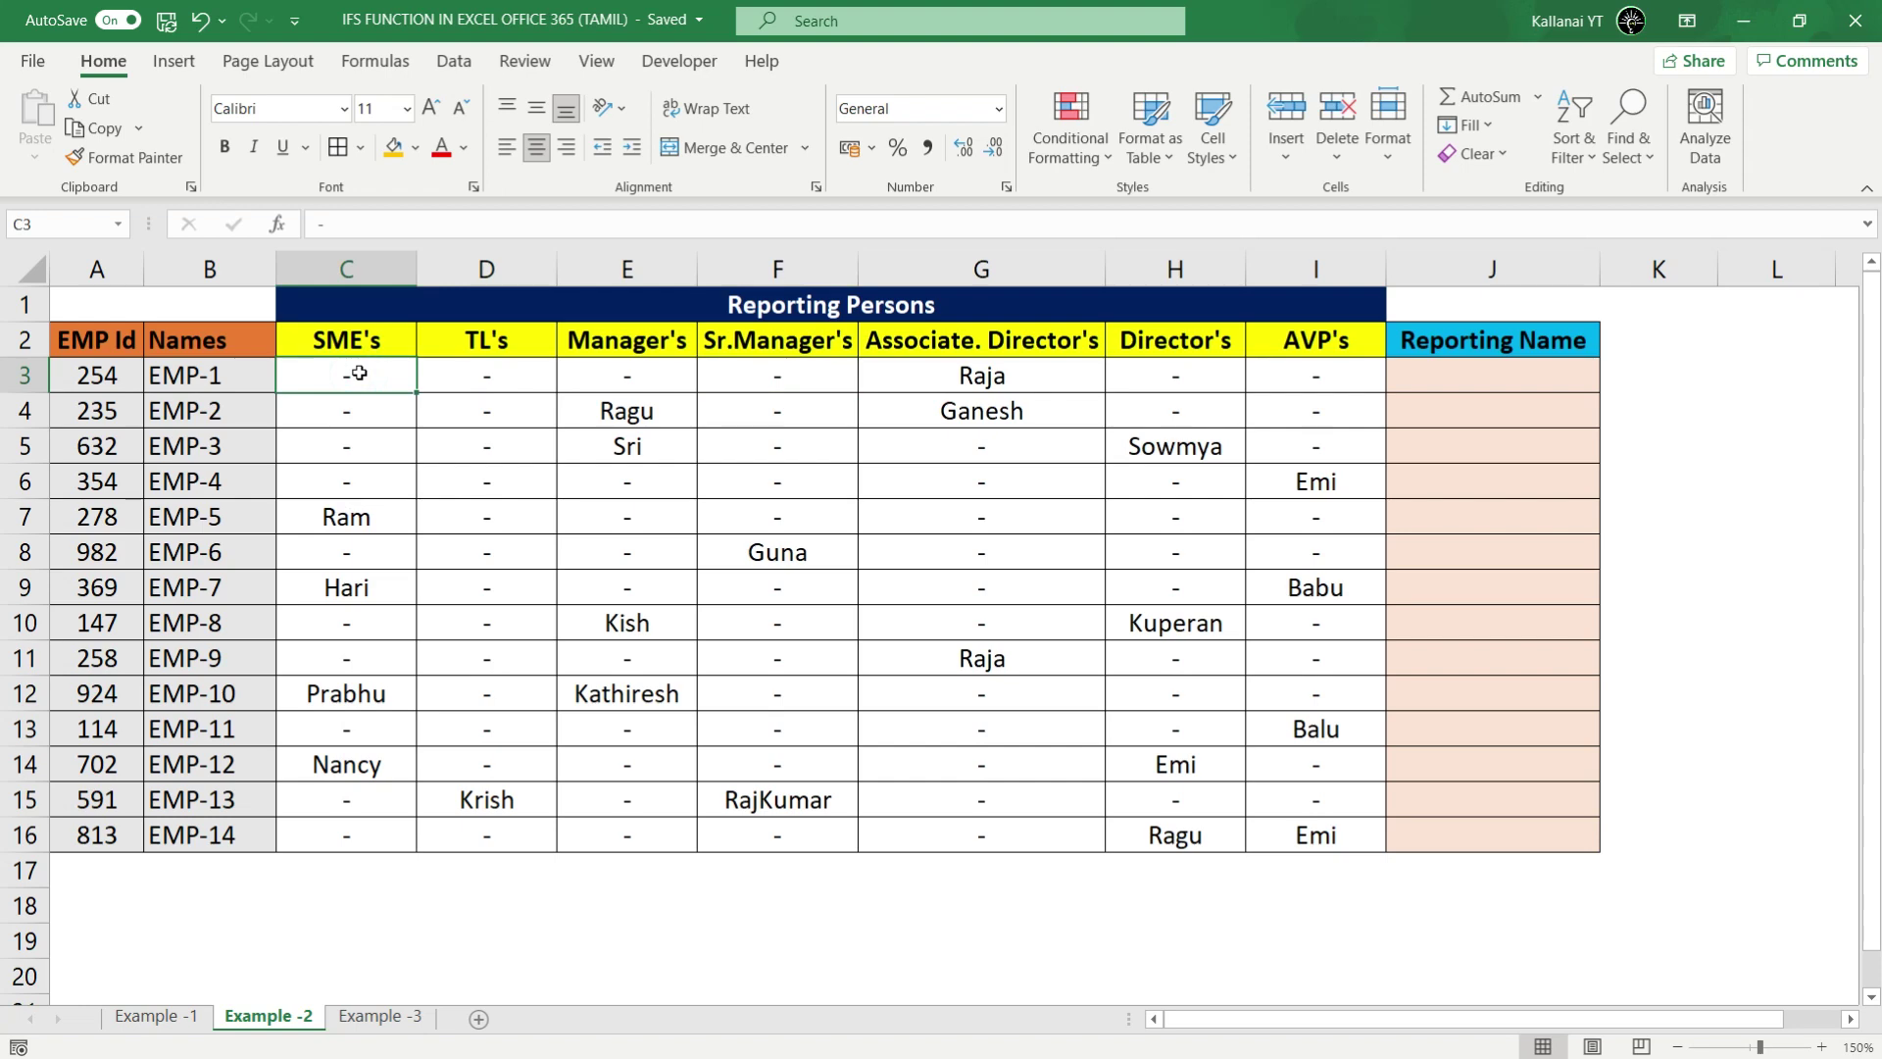
pyautogui.moveTo(549, 380); pyautogui.dragTo(804, 382)
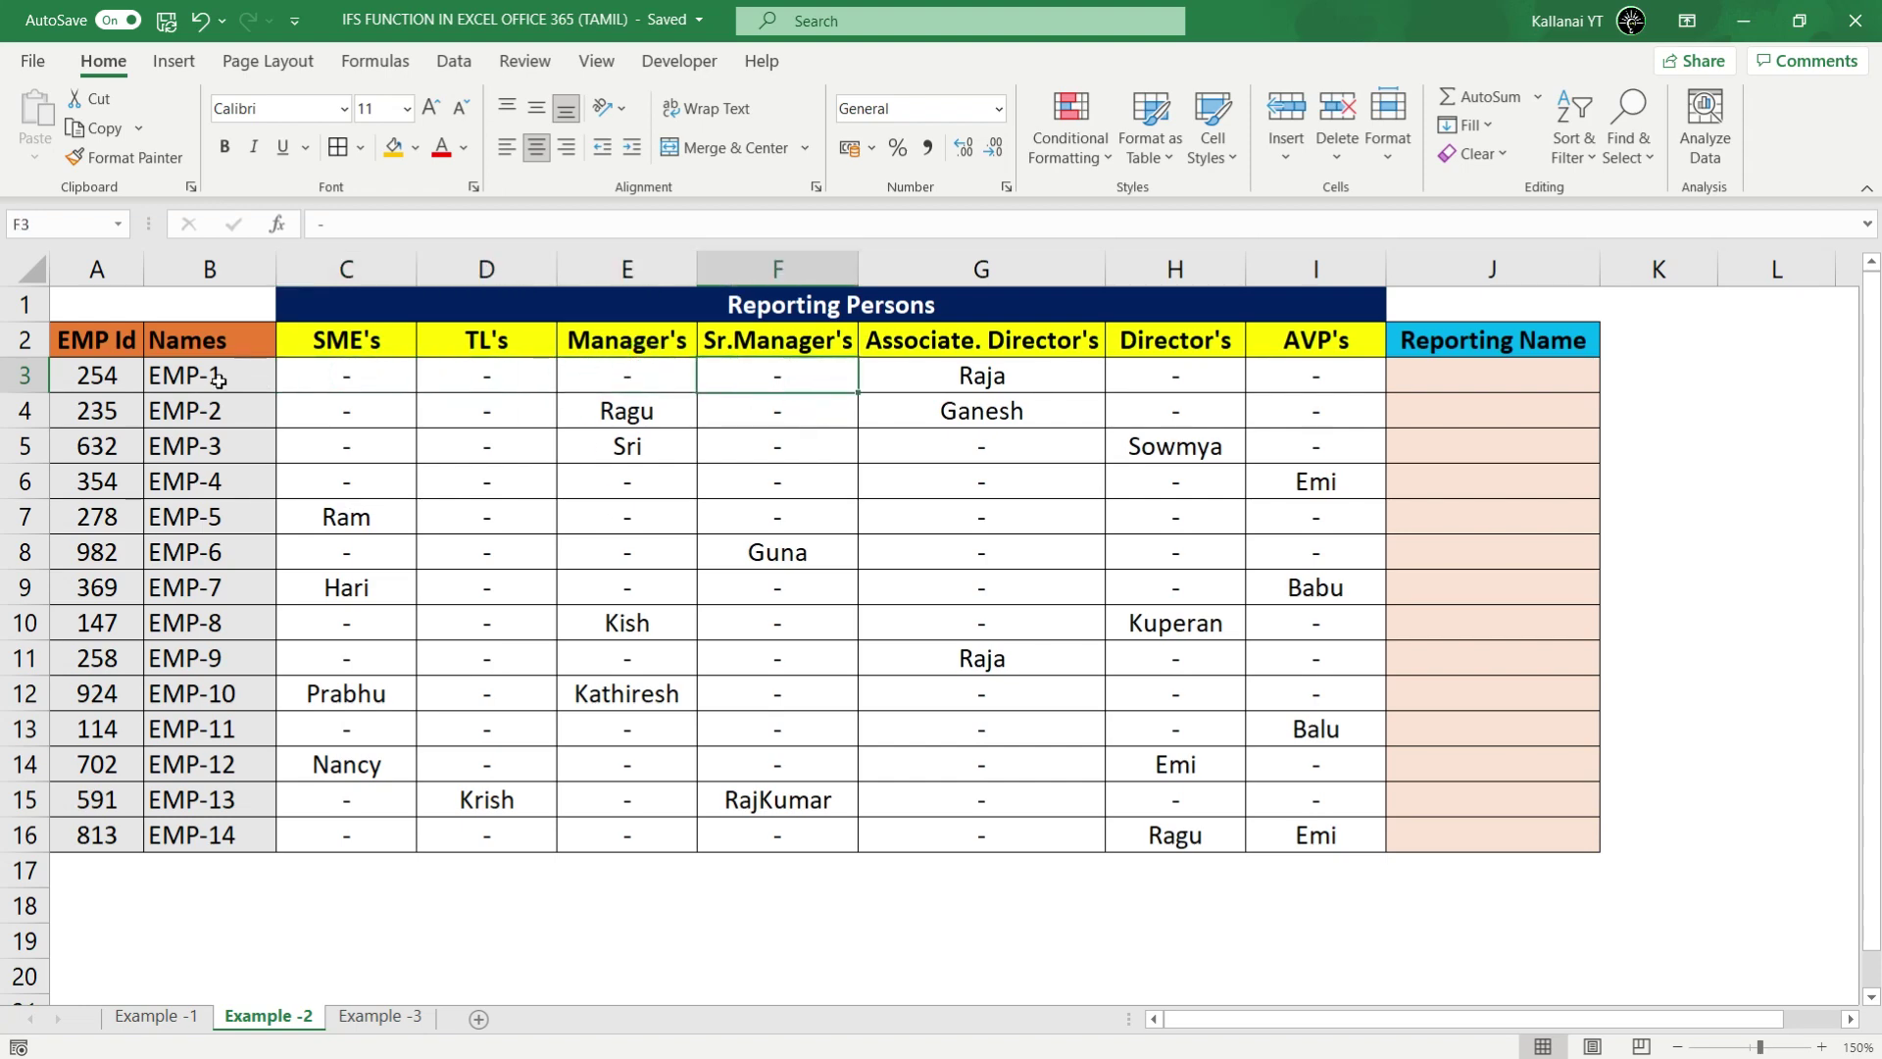
pyautogui.moveTo(214, 378); pyautogui.dragTo(669, 379)
pyautogui.click(314, 467)
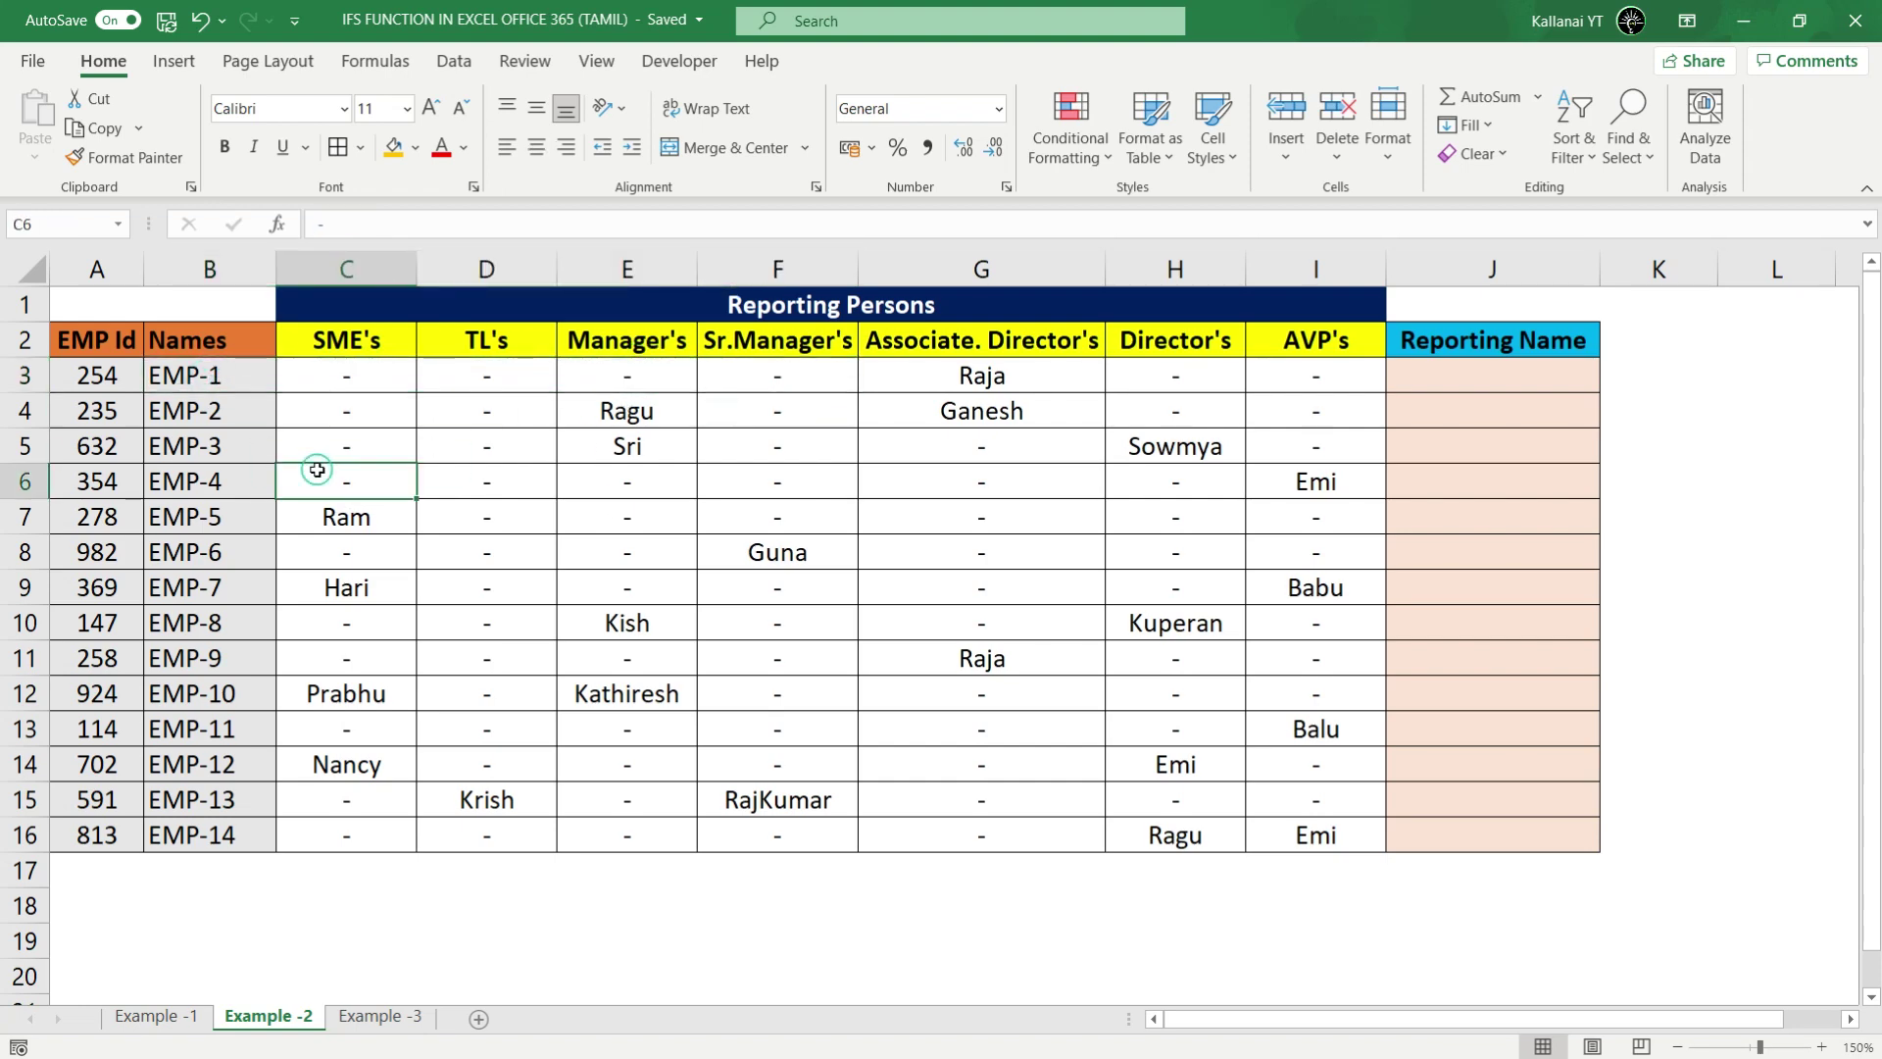
pyautogui.click(369, 543)
pyautogui.moveTo(338, 374)
pyautogui.mouseDown()
pyautogui.moveTo(948, 736)
pyautogui.moveTo(1315, 834)
pyautogui.mouseUp()
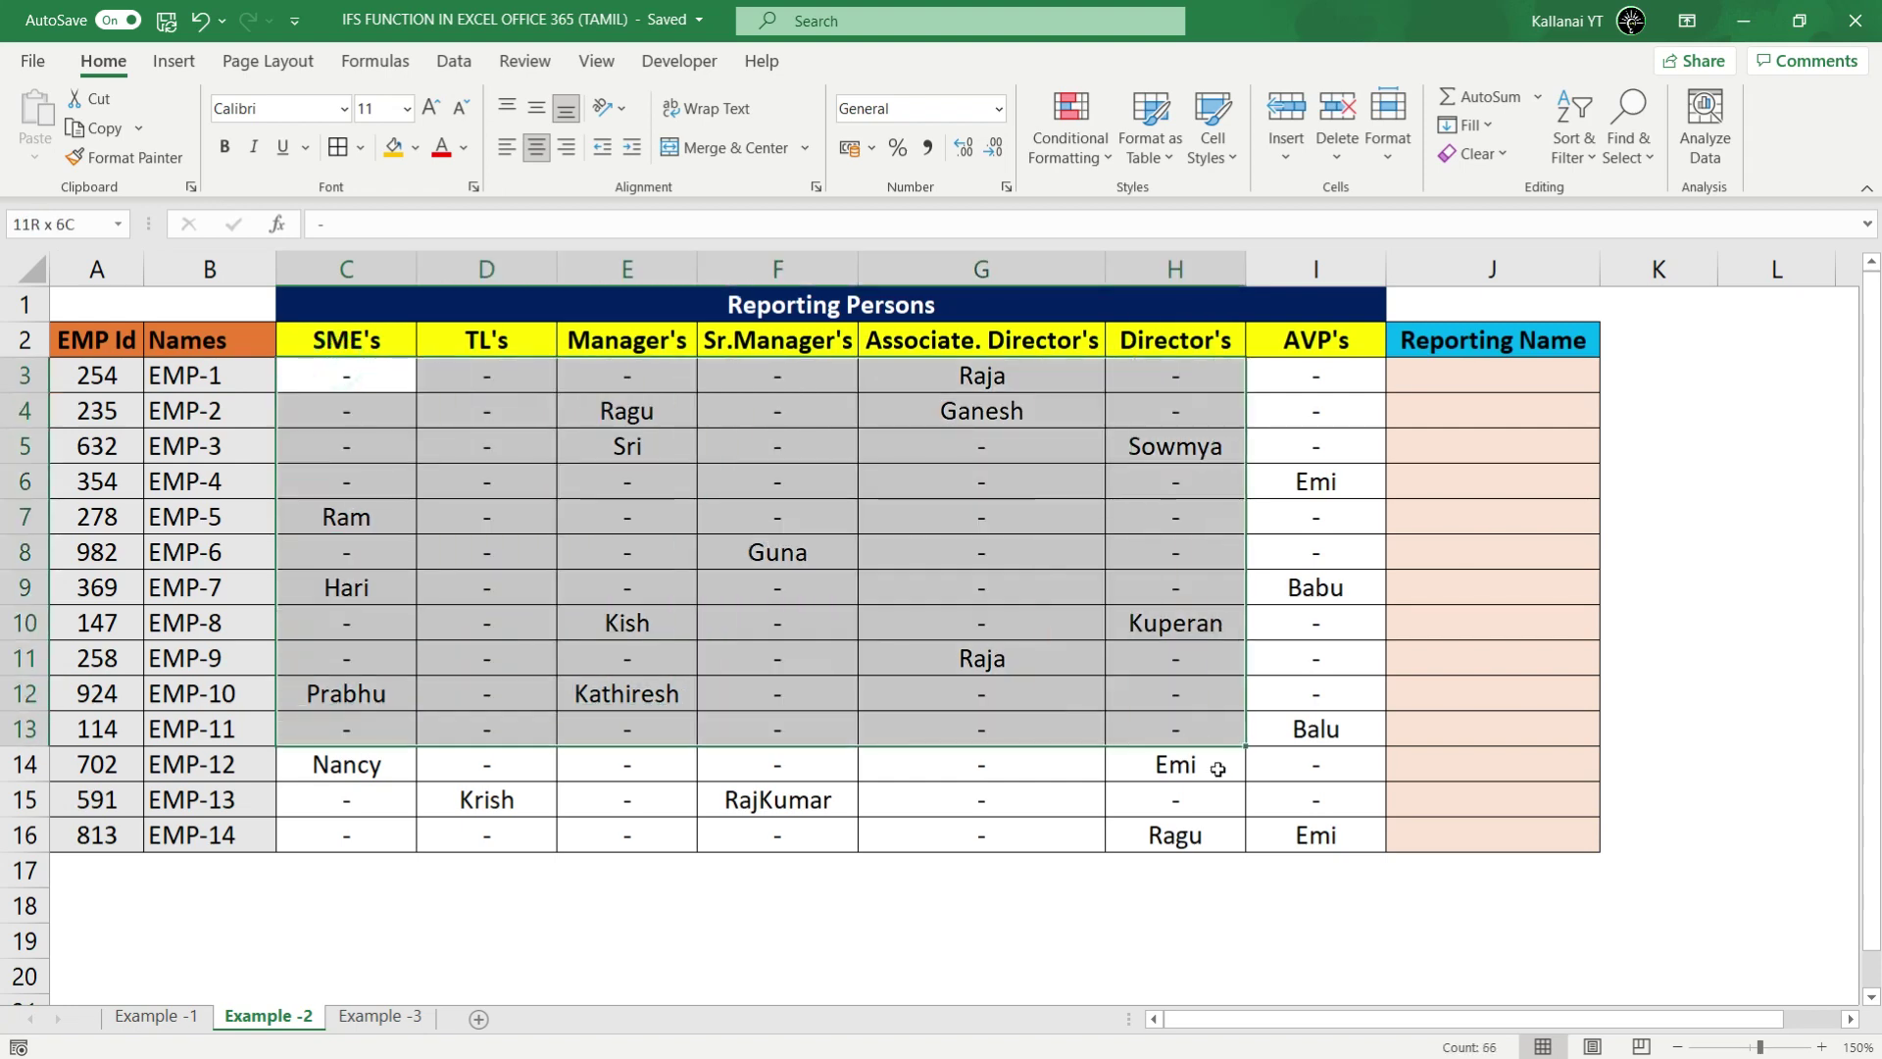
pyautogui.moveTo(1475, 375); pyautogui.dragTo(1525, 844)
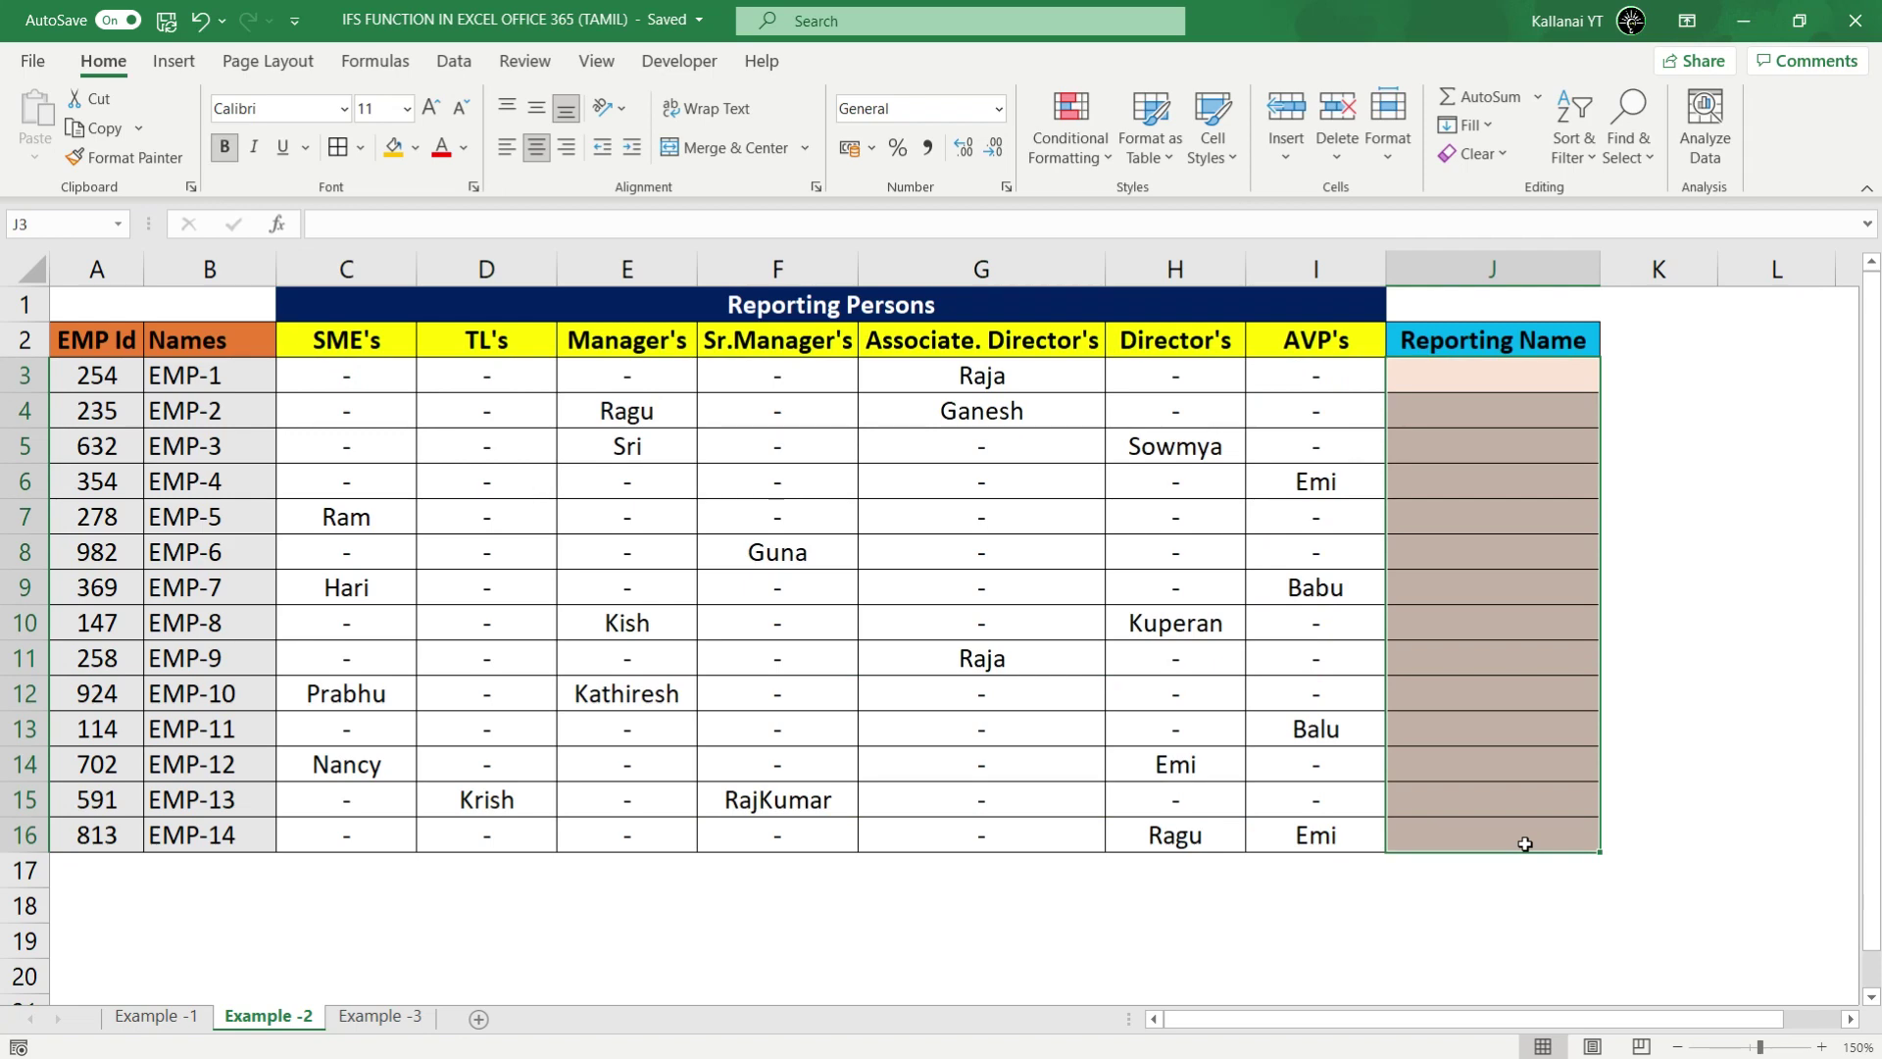
pyautogui.click(762, 592)
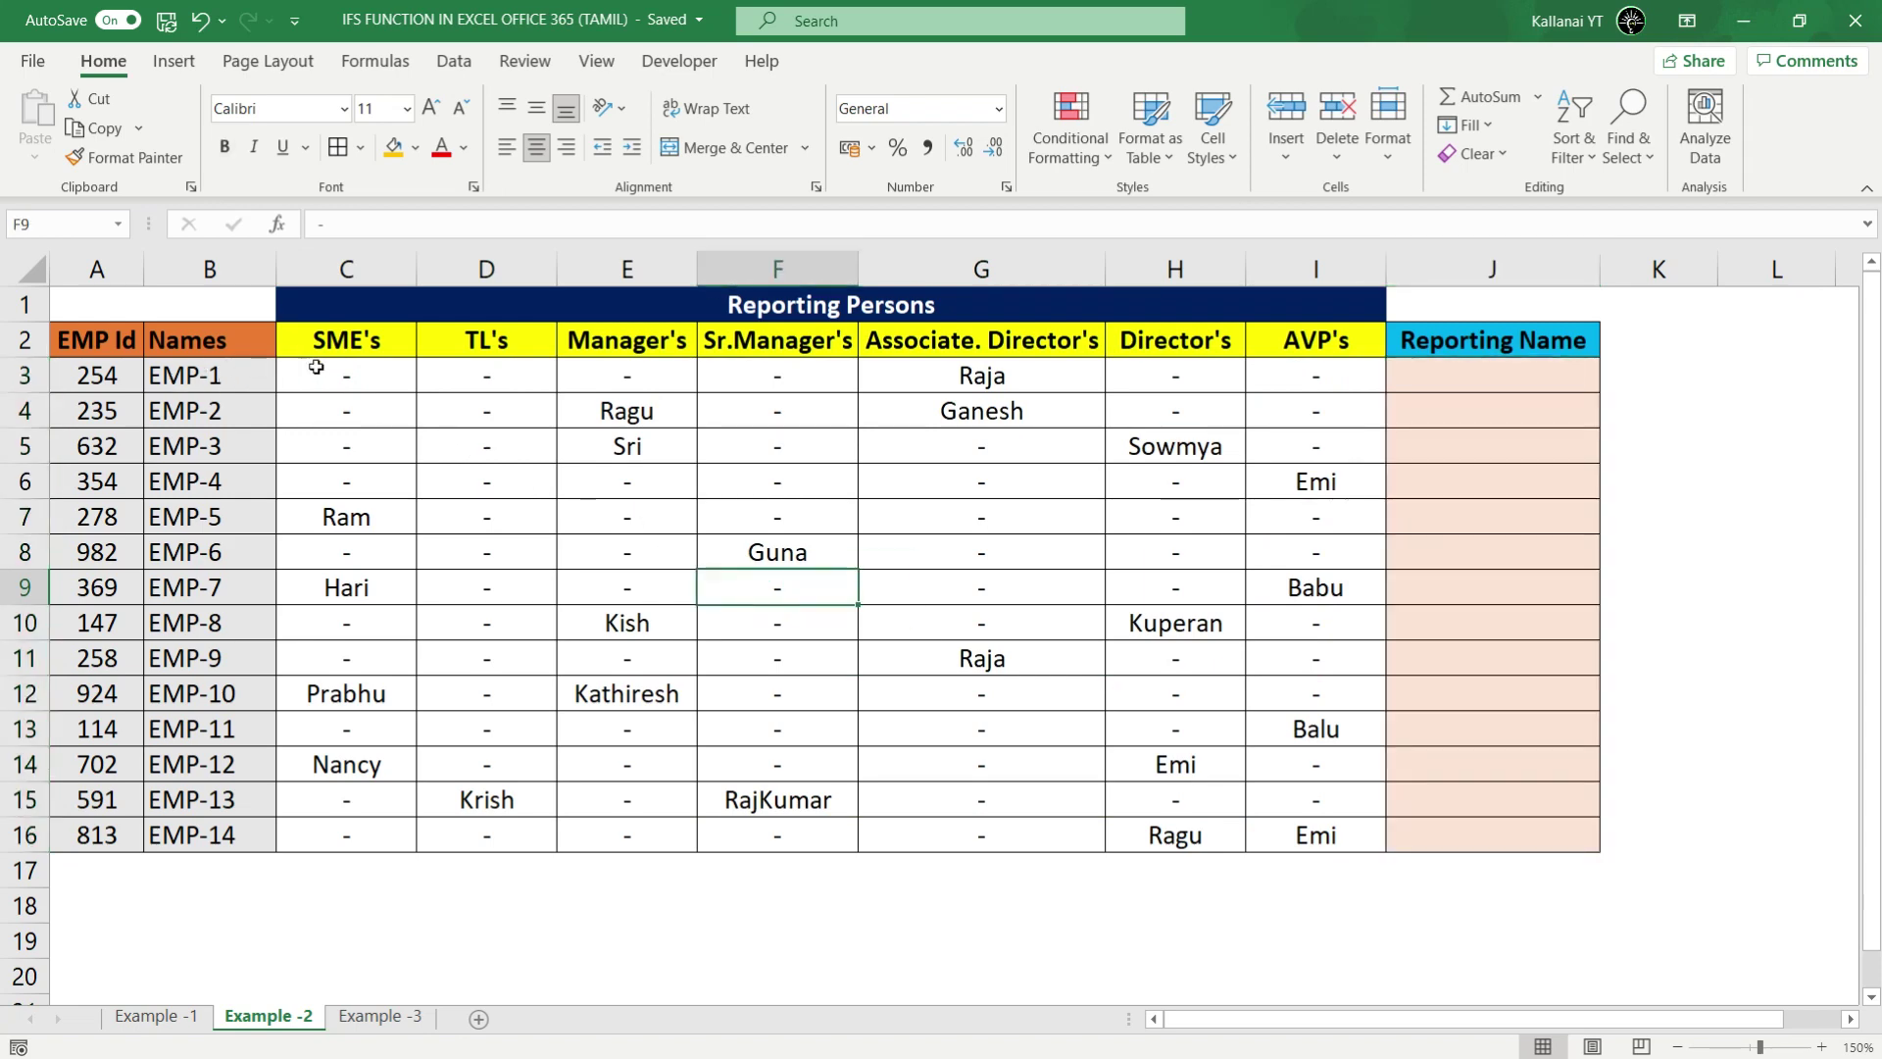
pyautogui.moveTo(316, 366)
pyautogui.mouseDown()
pyautogui.moveTo(1084, 479)
pyautogui.moveTo(1285, 623)
pyautogui.moveTo(1270, 833)
pyautogui.mouseUp()
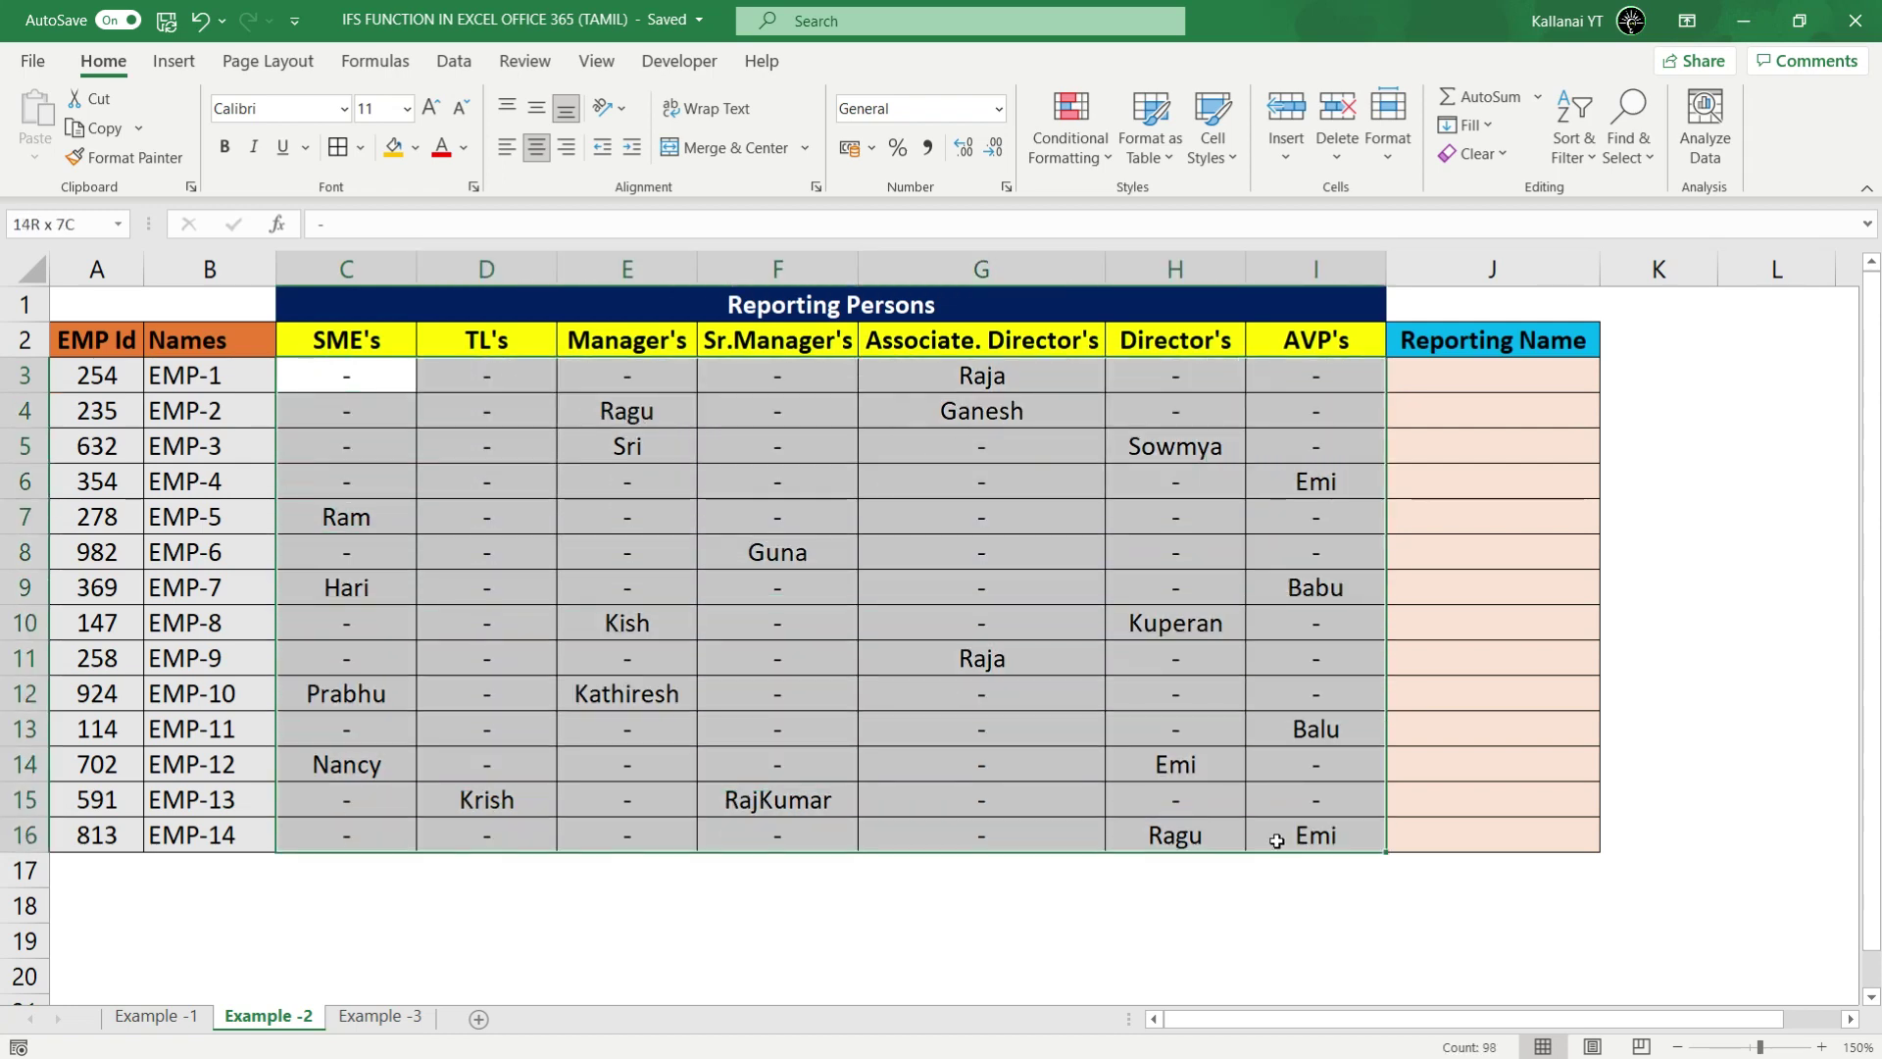
pyautogui.click(540, 510)
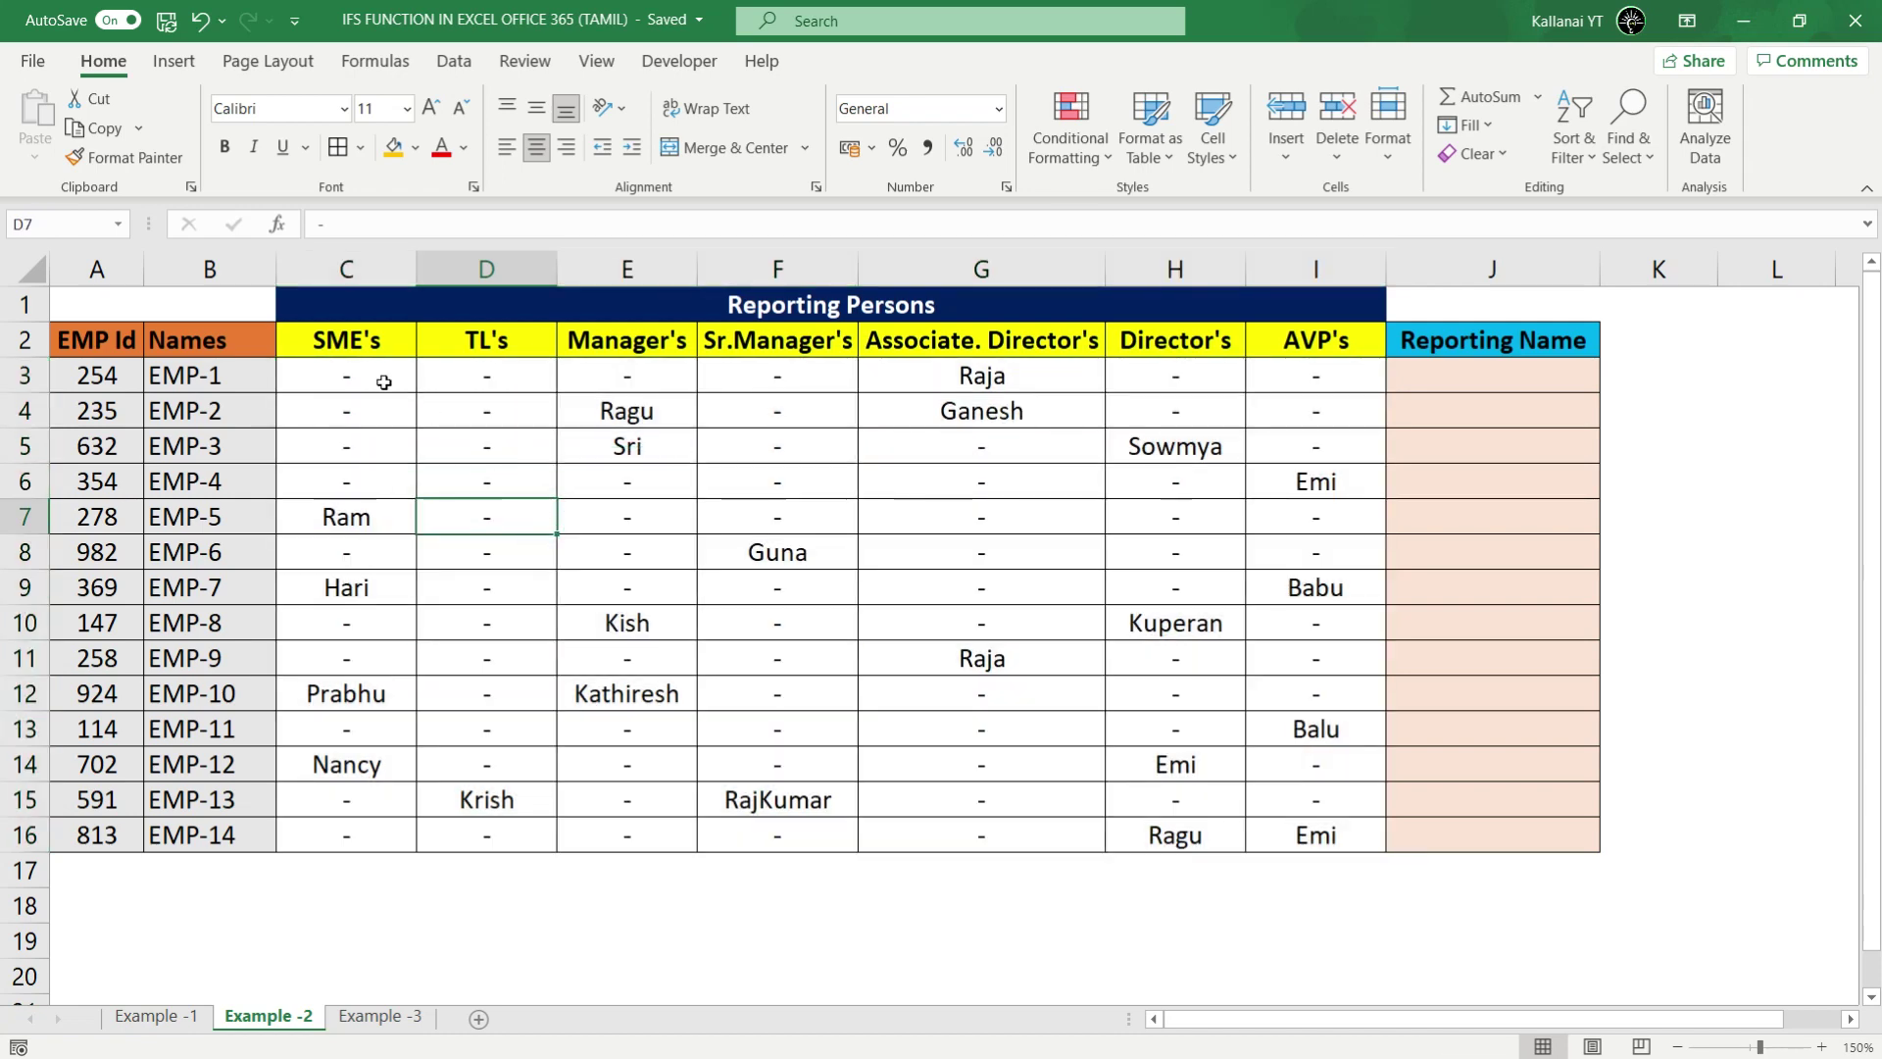
pyautogui.moveTo(379, 374)
pyautogui.mouseDown()
pyautogui.moveTo(1395, 420)
pyautogui.moveTo(1295, 799)
pyautogui.mouseUp()
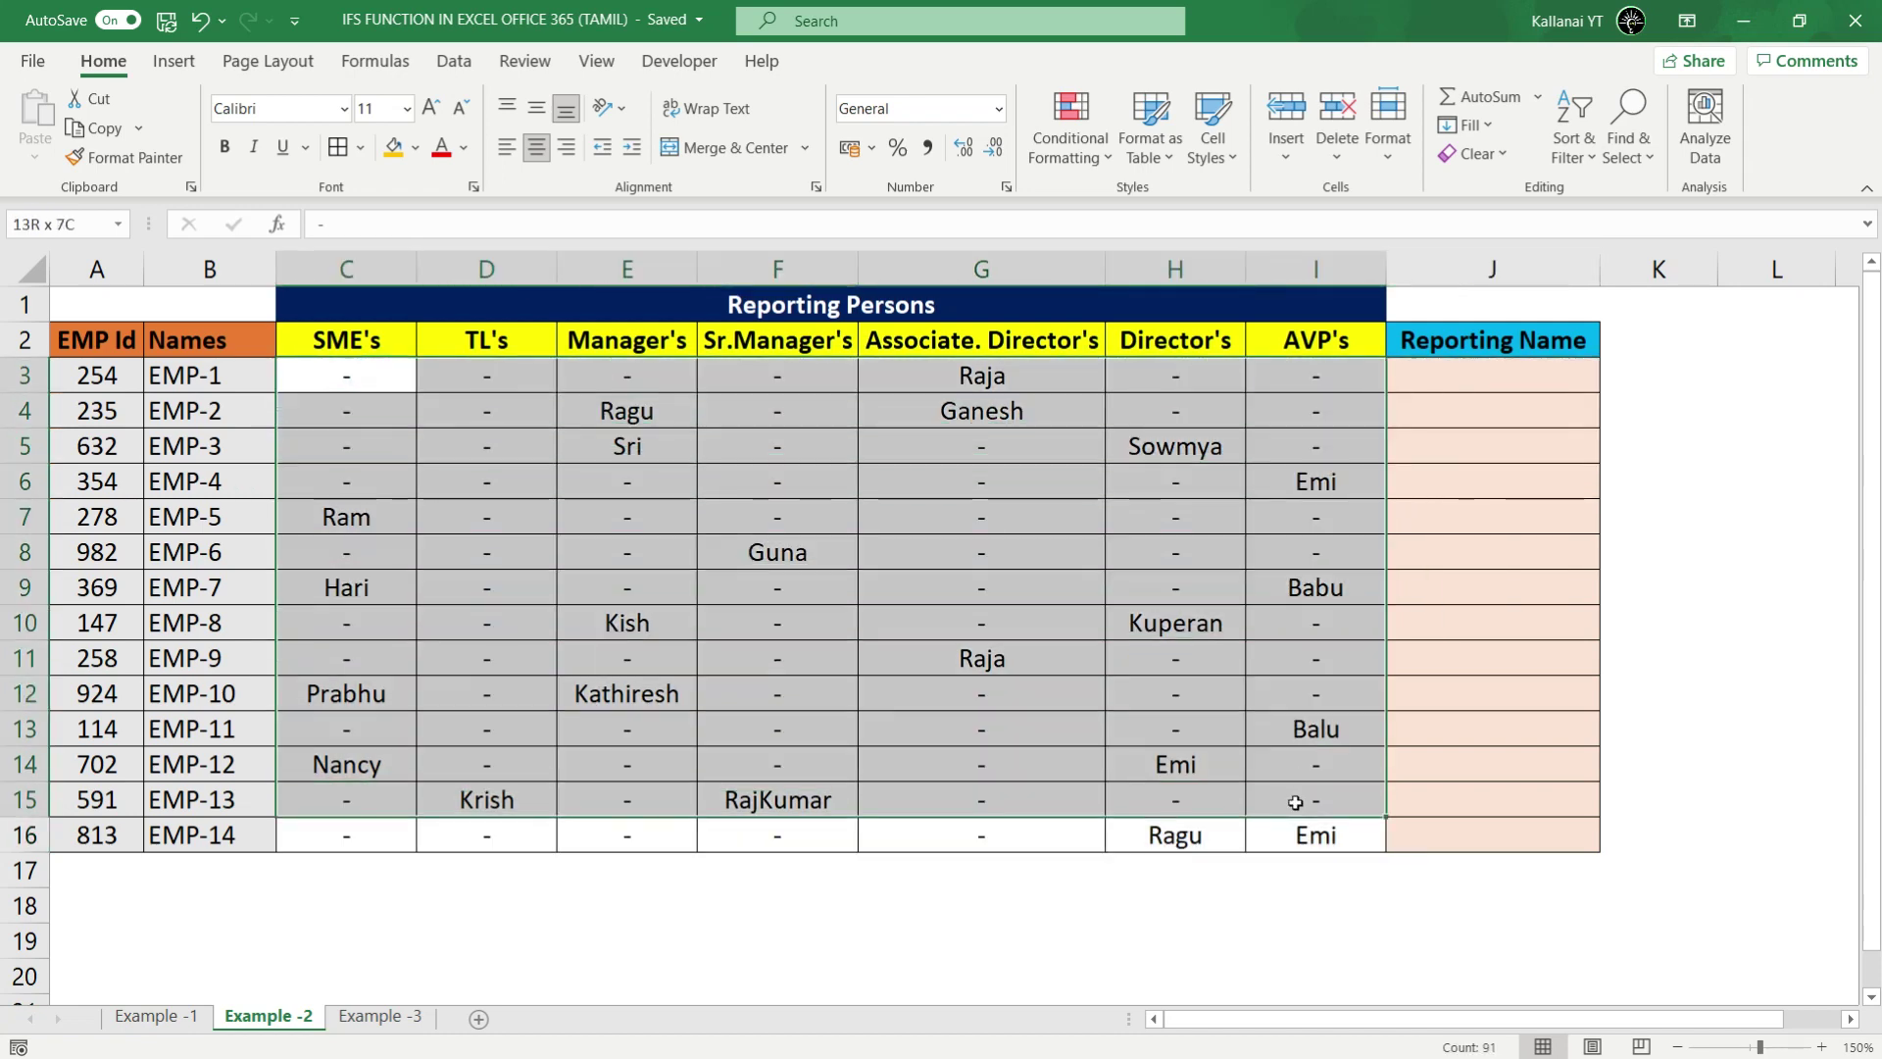
pyautogui.click(339, 373)
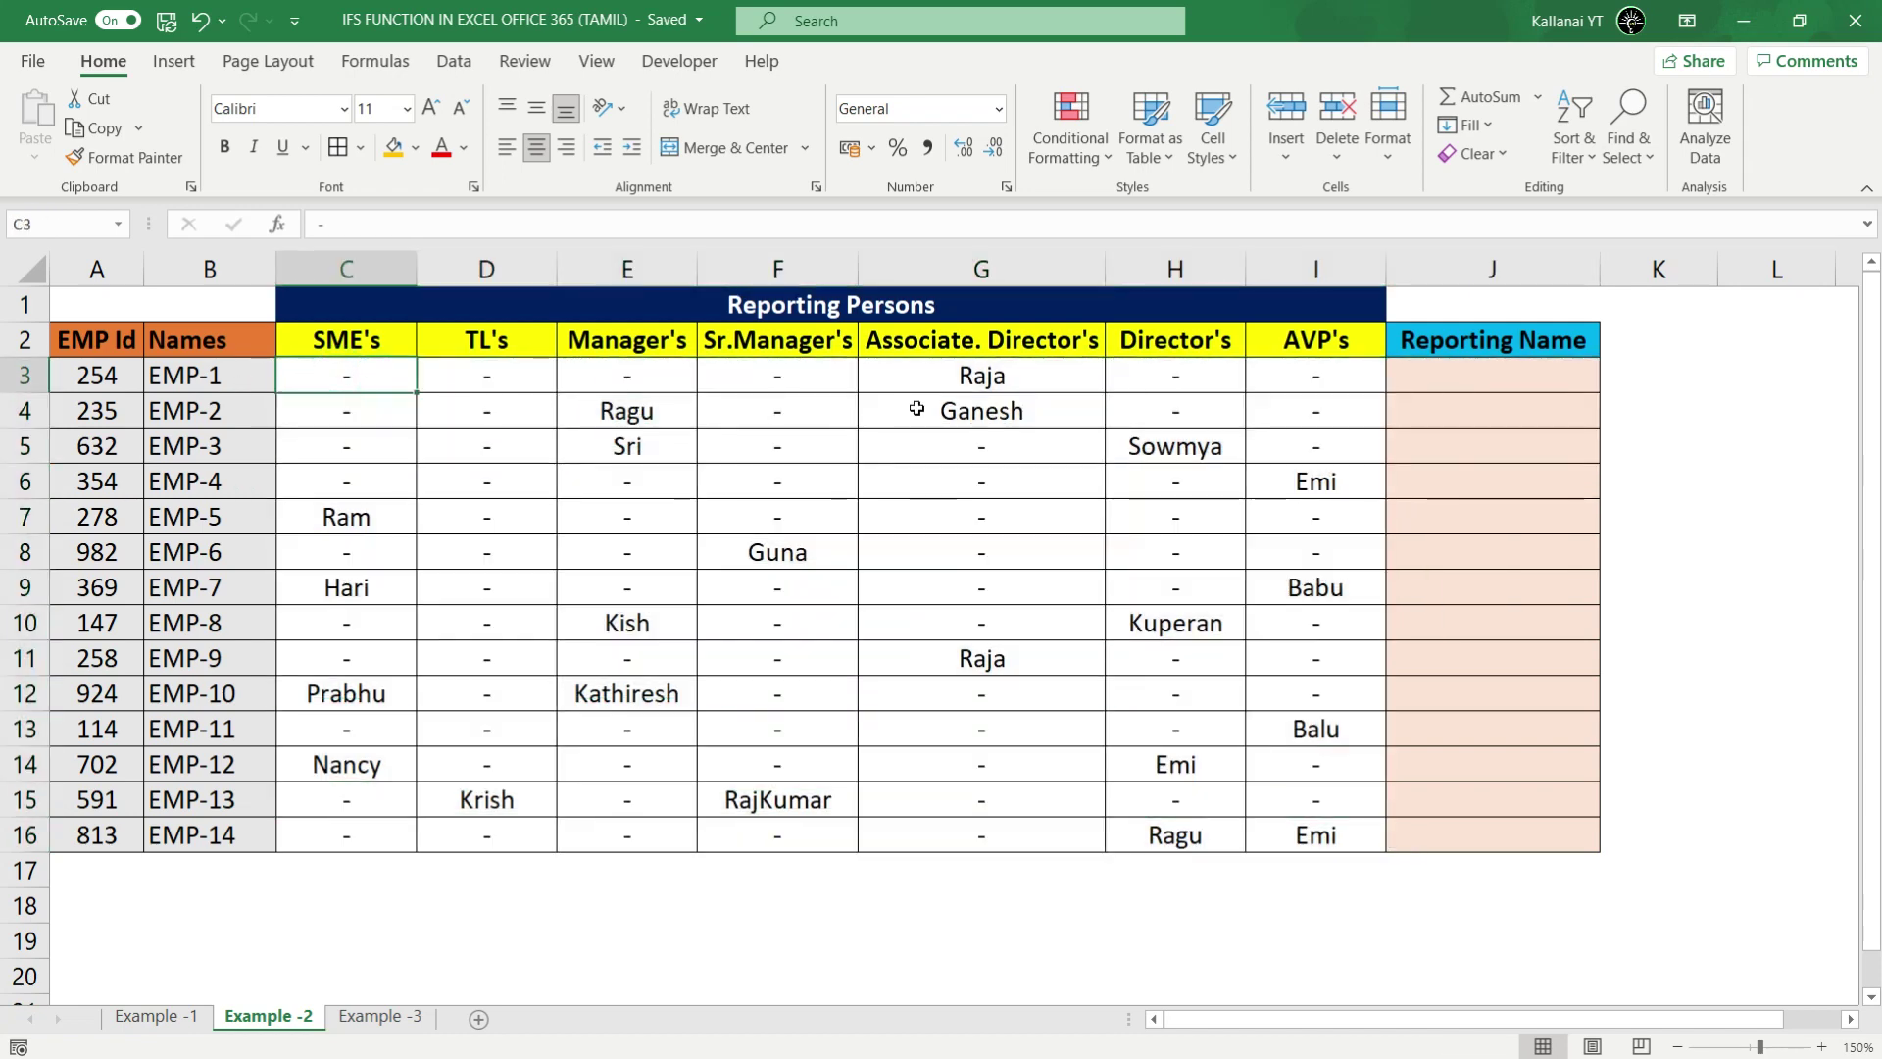
pyautogui.click(983, 377)
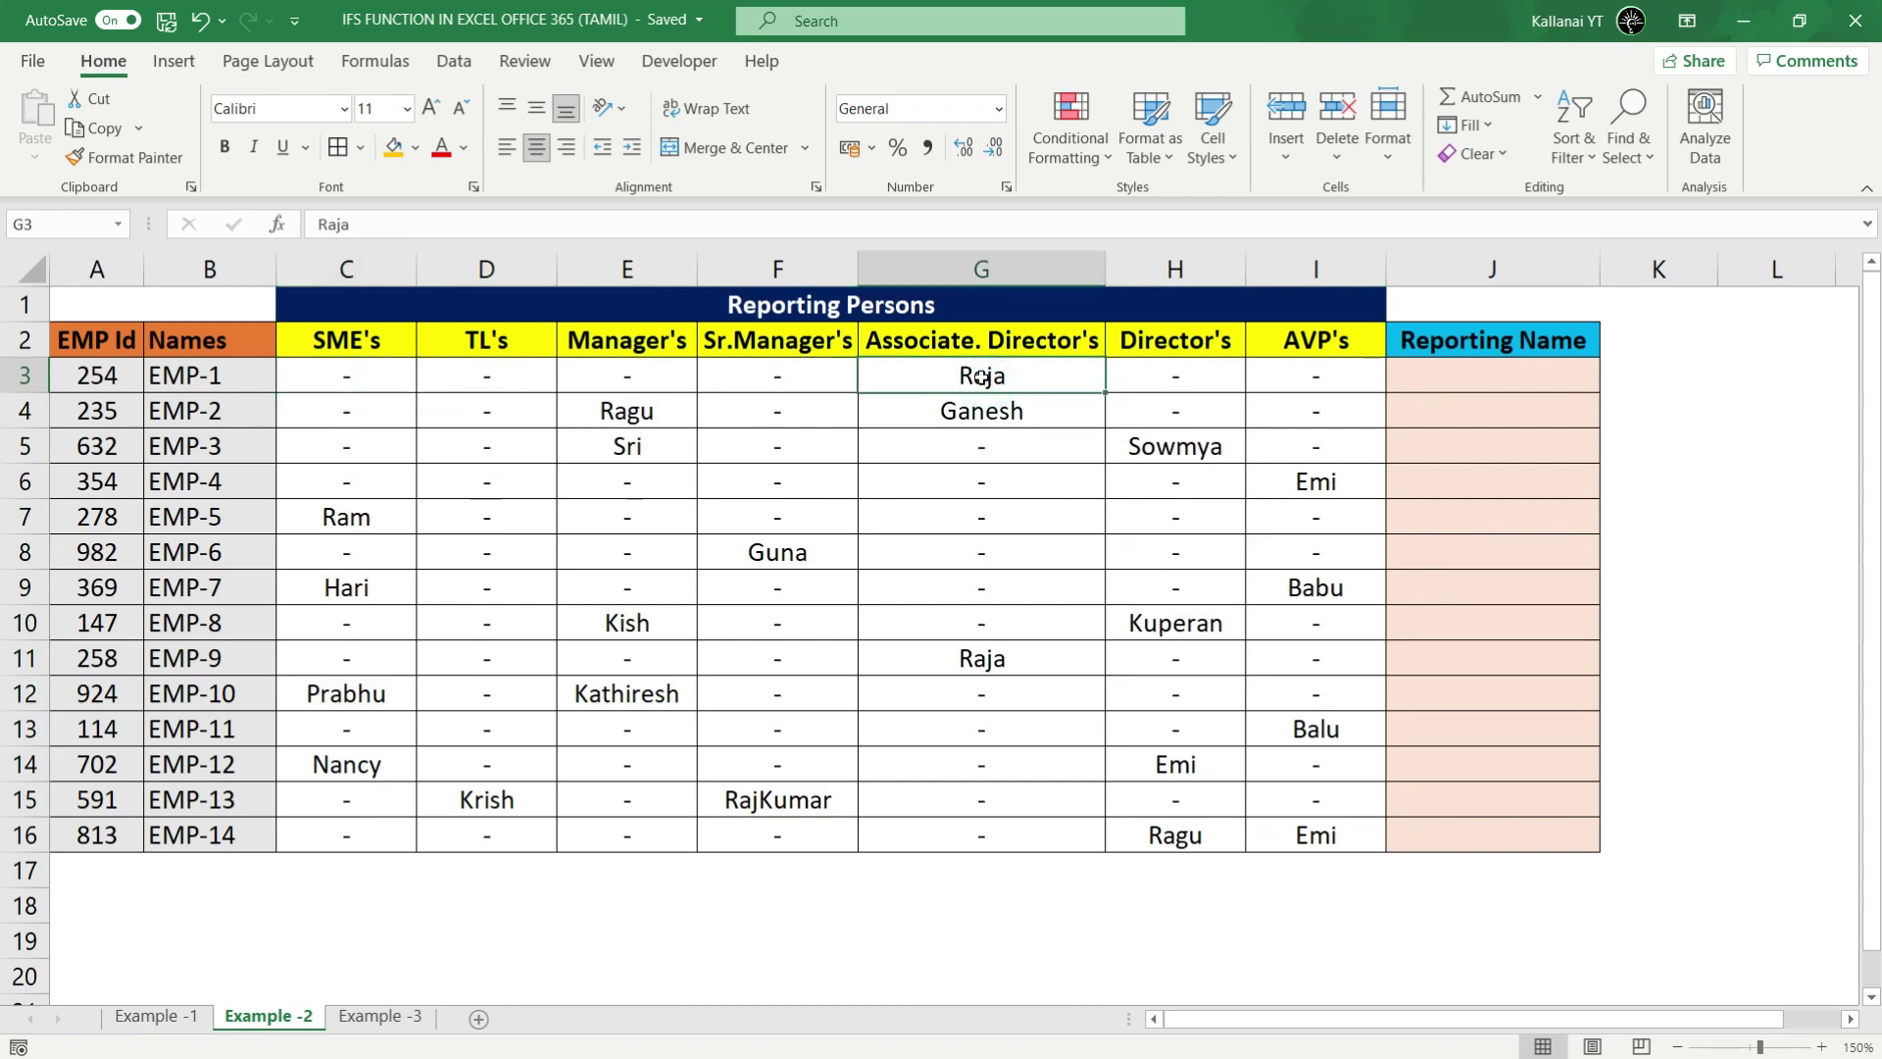
pyautogui.click(1510, 377)
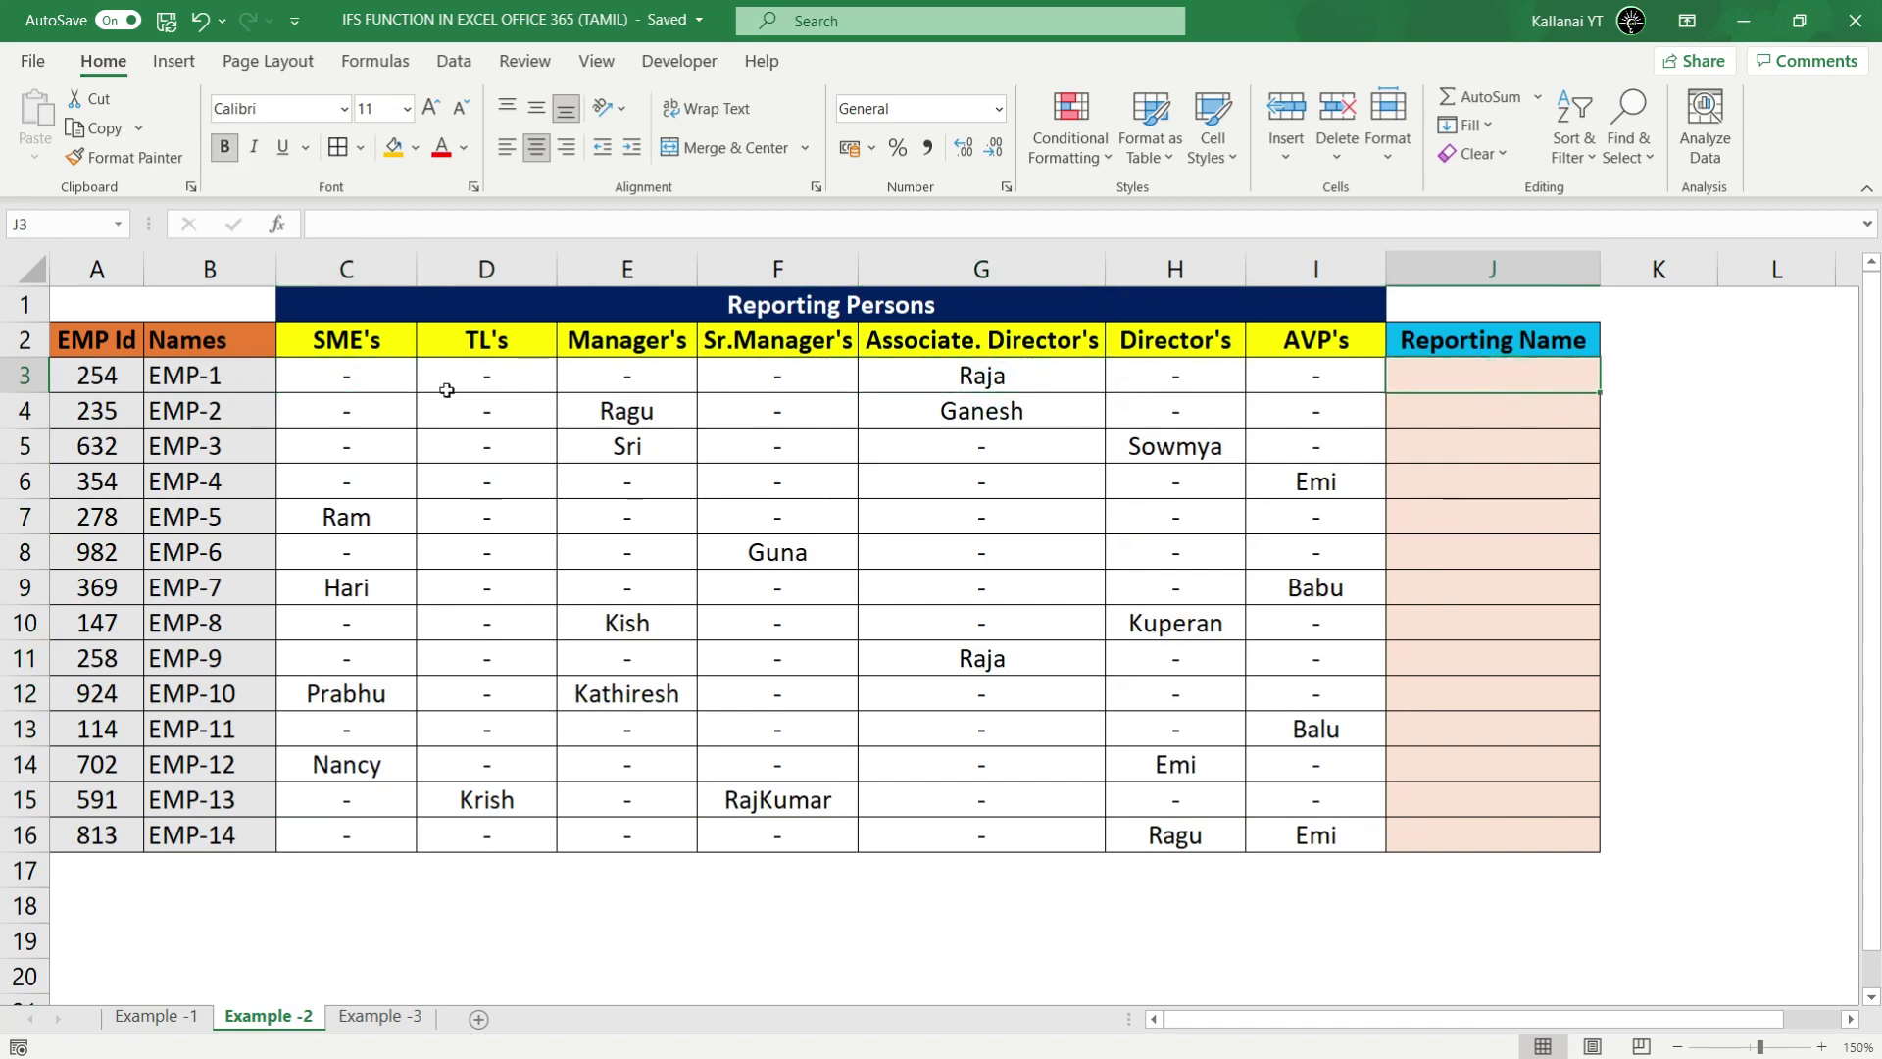
pyautogui.click(354, 380)
# Step: Replace the dash in C3 with the new SME's name for EMP-1
pyautogui.write('A')
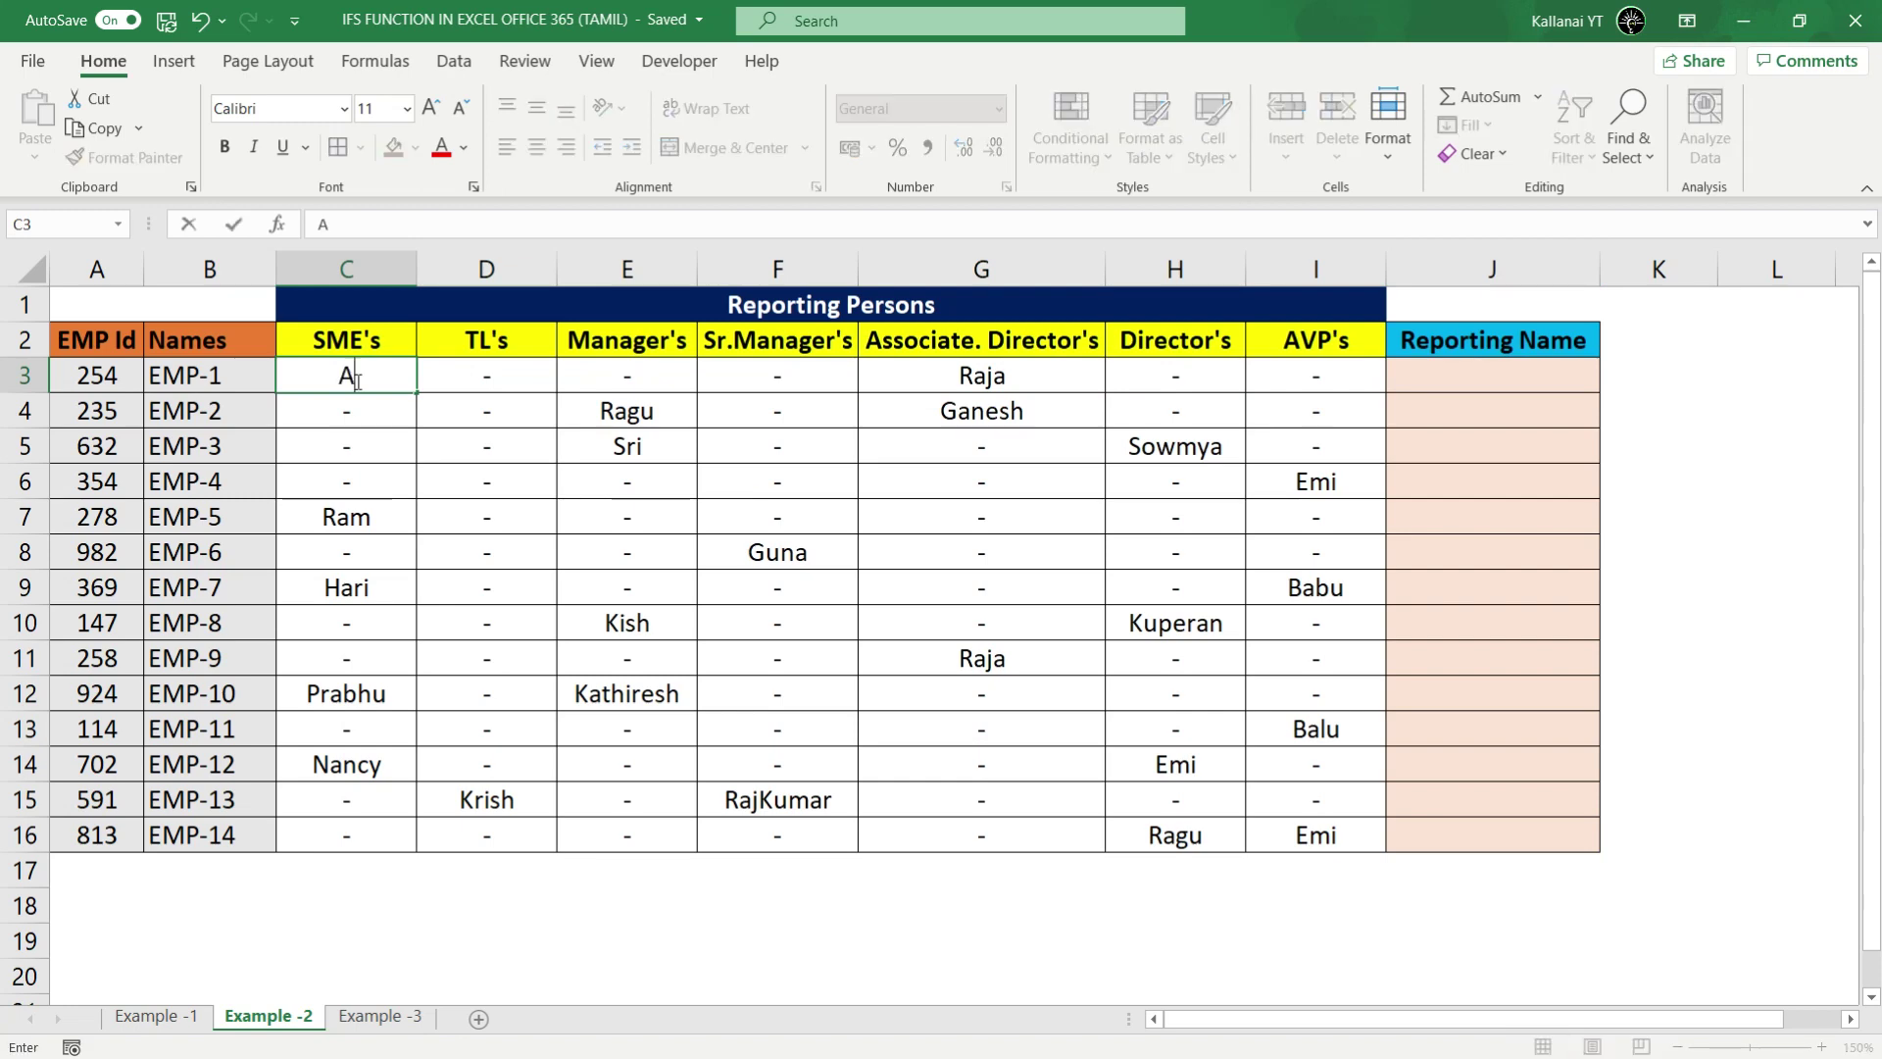
pyautogui.press('BackSpace')
pyautogui.write('Bala')
pyautogui.press('Return')
# Step: Review the SME and TL entries against the Reporting Name column before writing the formula
pyautogui.click(355, 379)
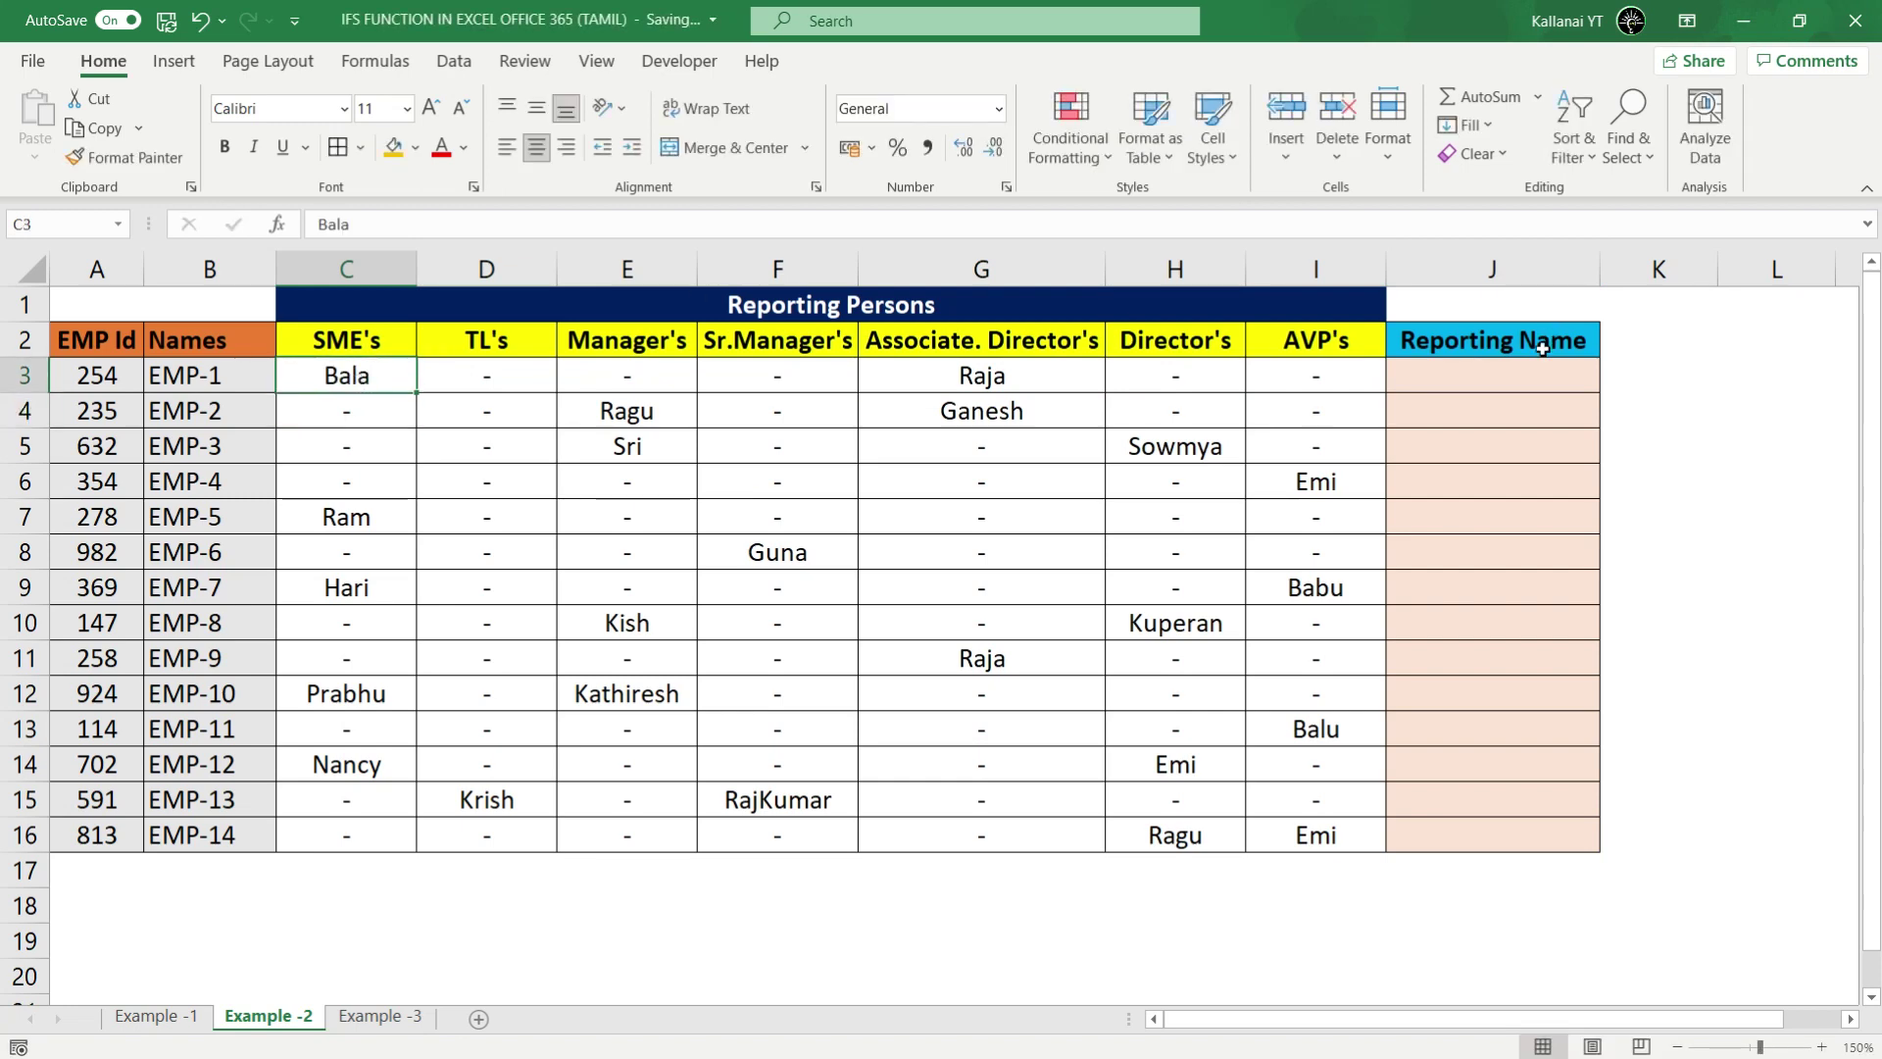
pyautogui.click(1509, 375)
pyautogui.moveTo(373, 376); pyautogui.dragTo(917, 384)
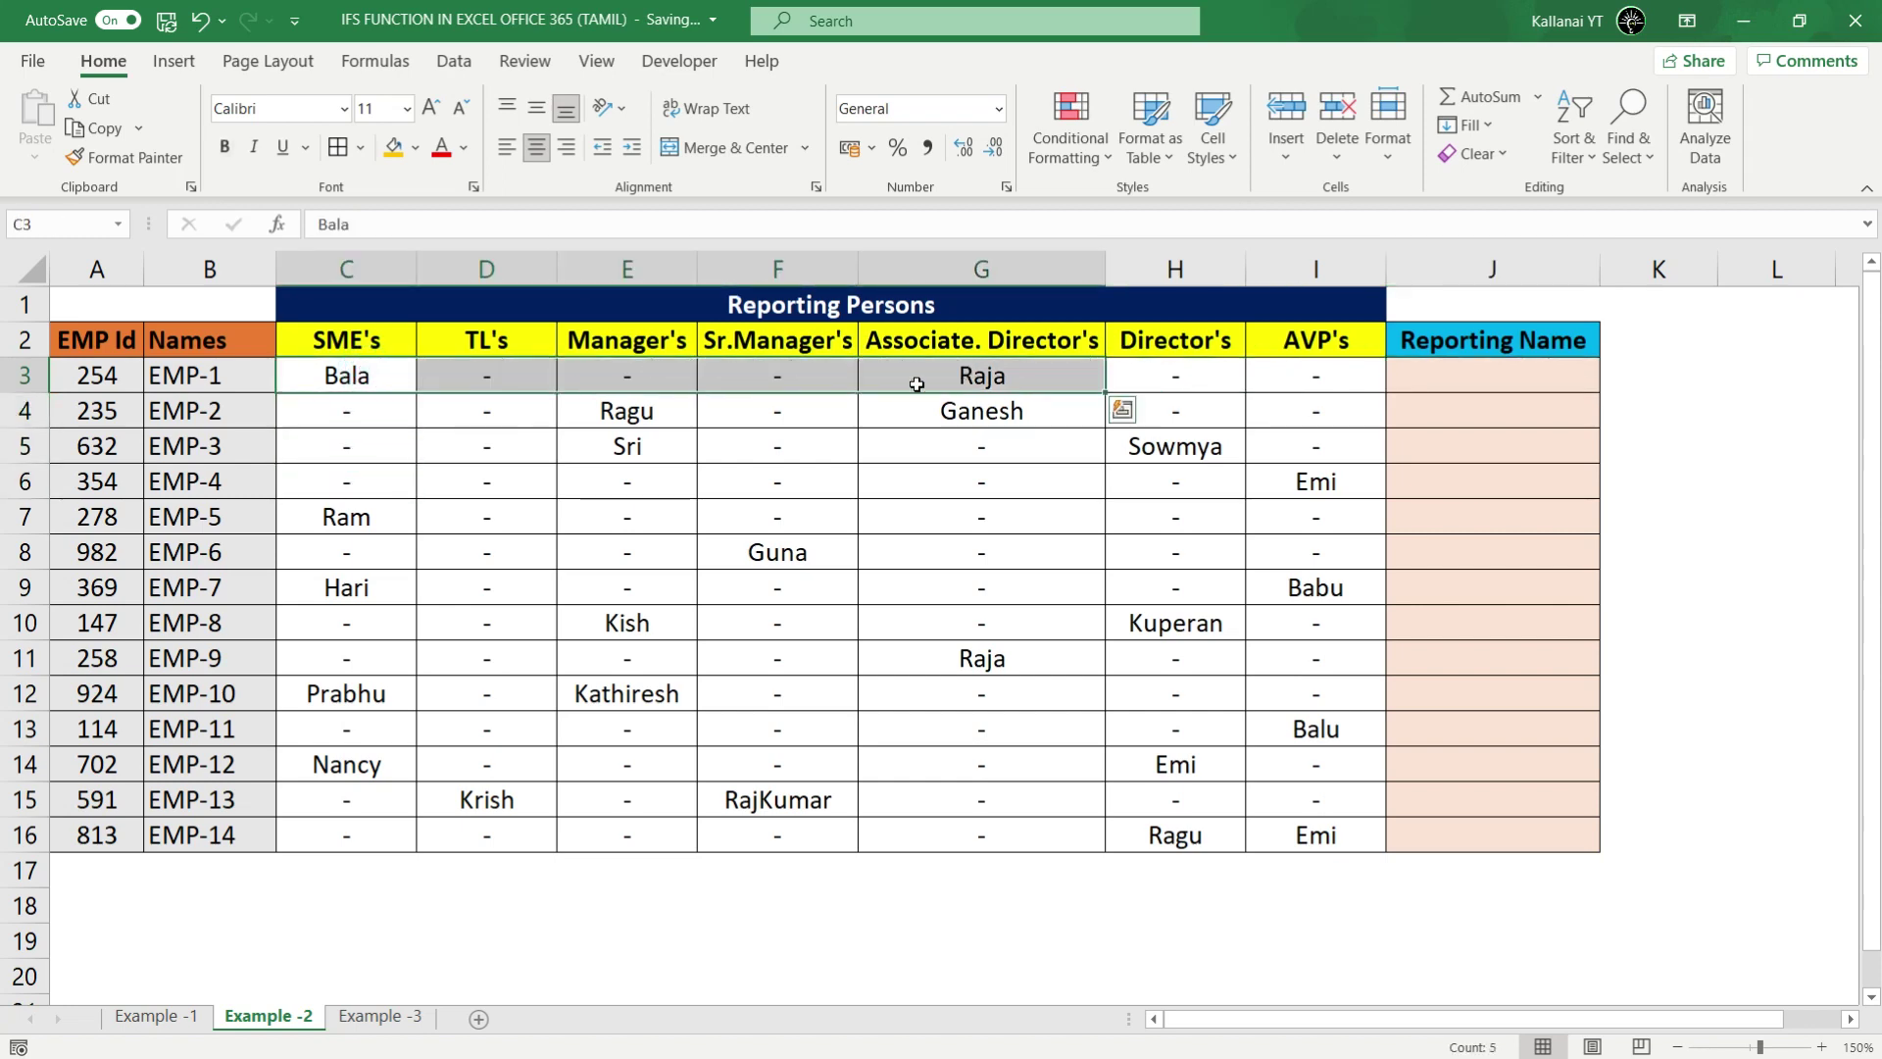
pyautogui.click(355, 375)
pyautogui.moveTo(1487, 373); pyautogui.dragTo(1485, 843)
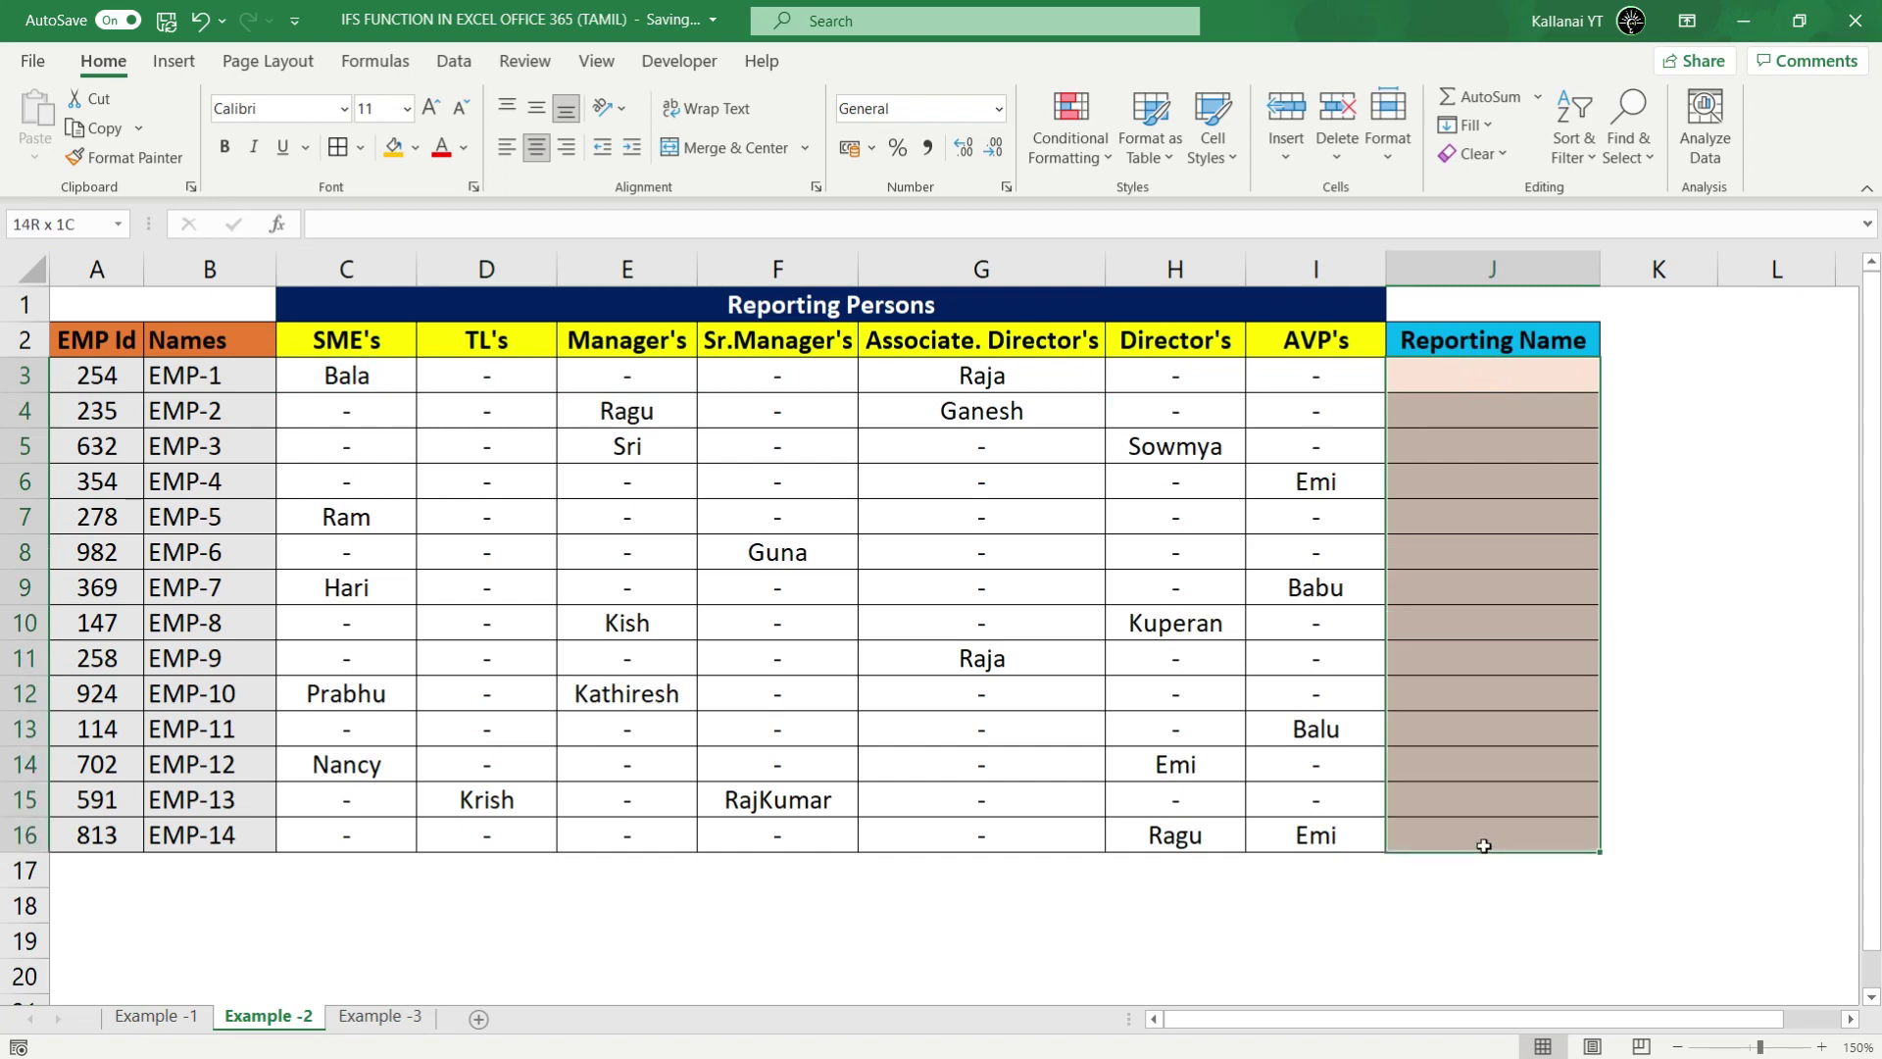
pyautogui.click(332, 589)
pyautogui.click(326, 515)
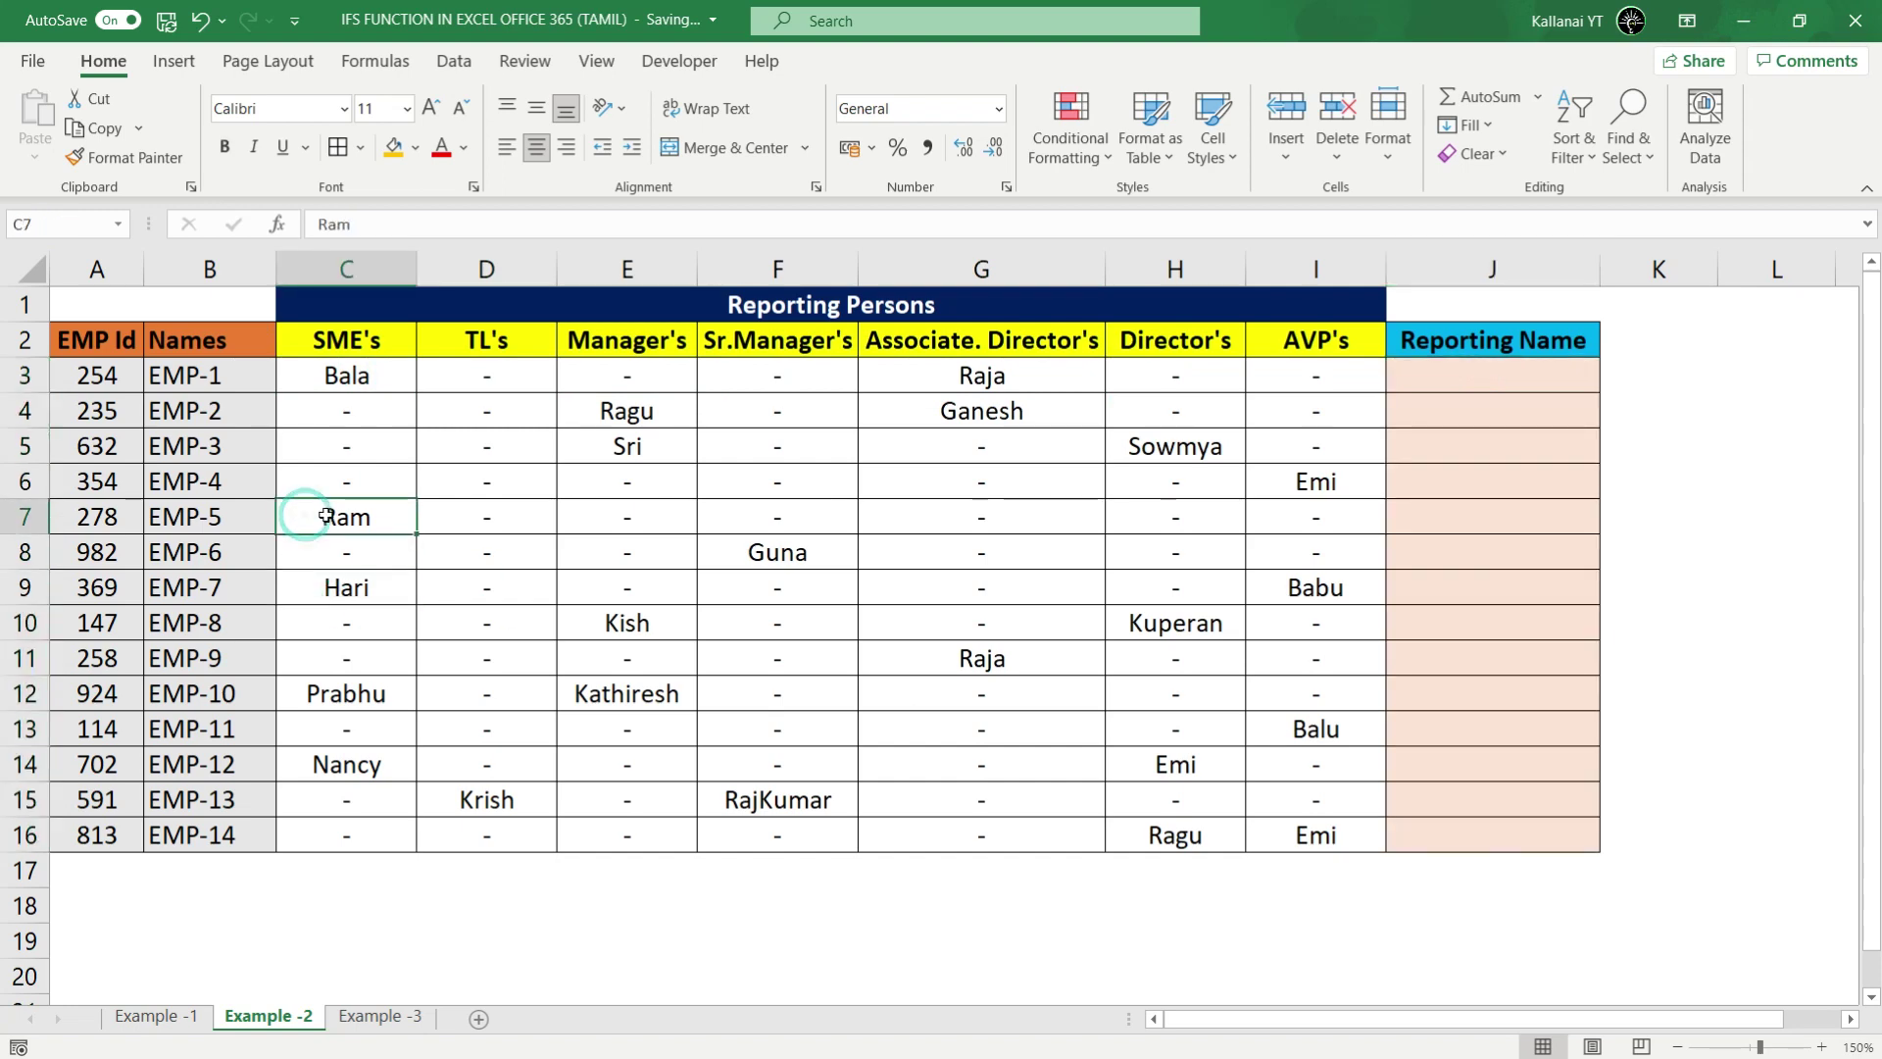
pyautogui.moveTo(324, 377); pyautogui.dragTo(475, 369)
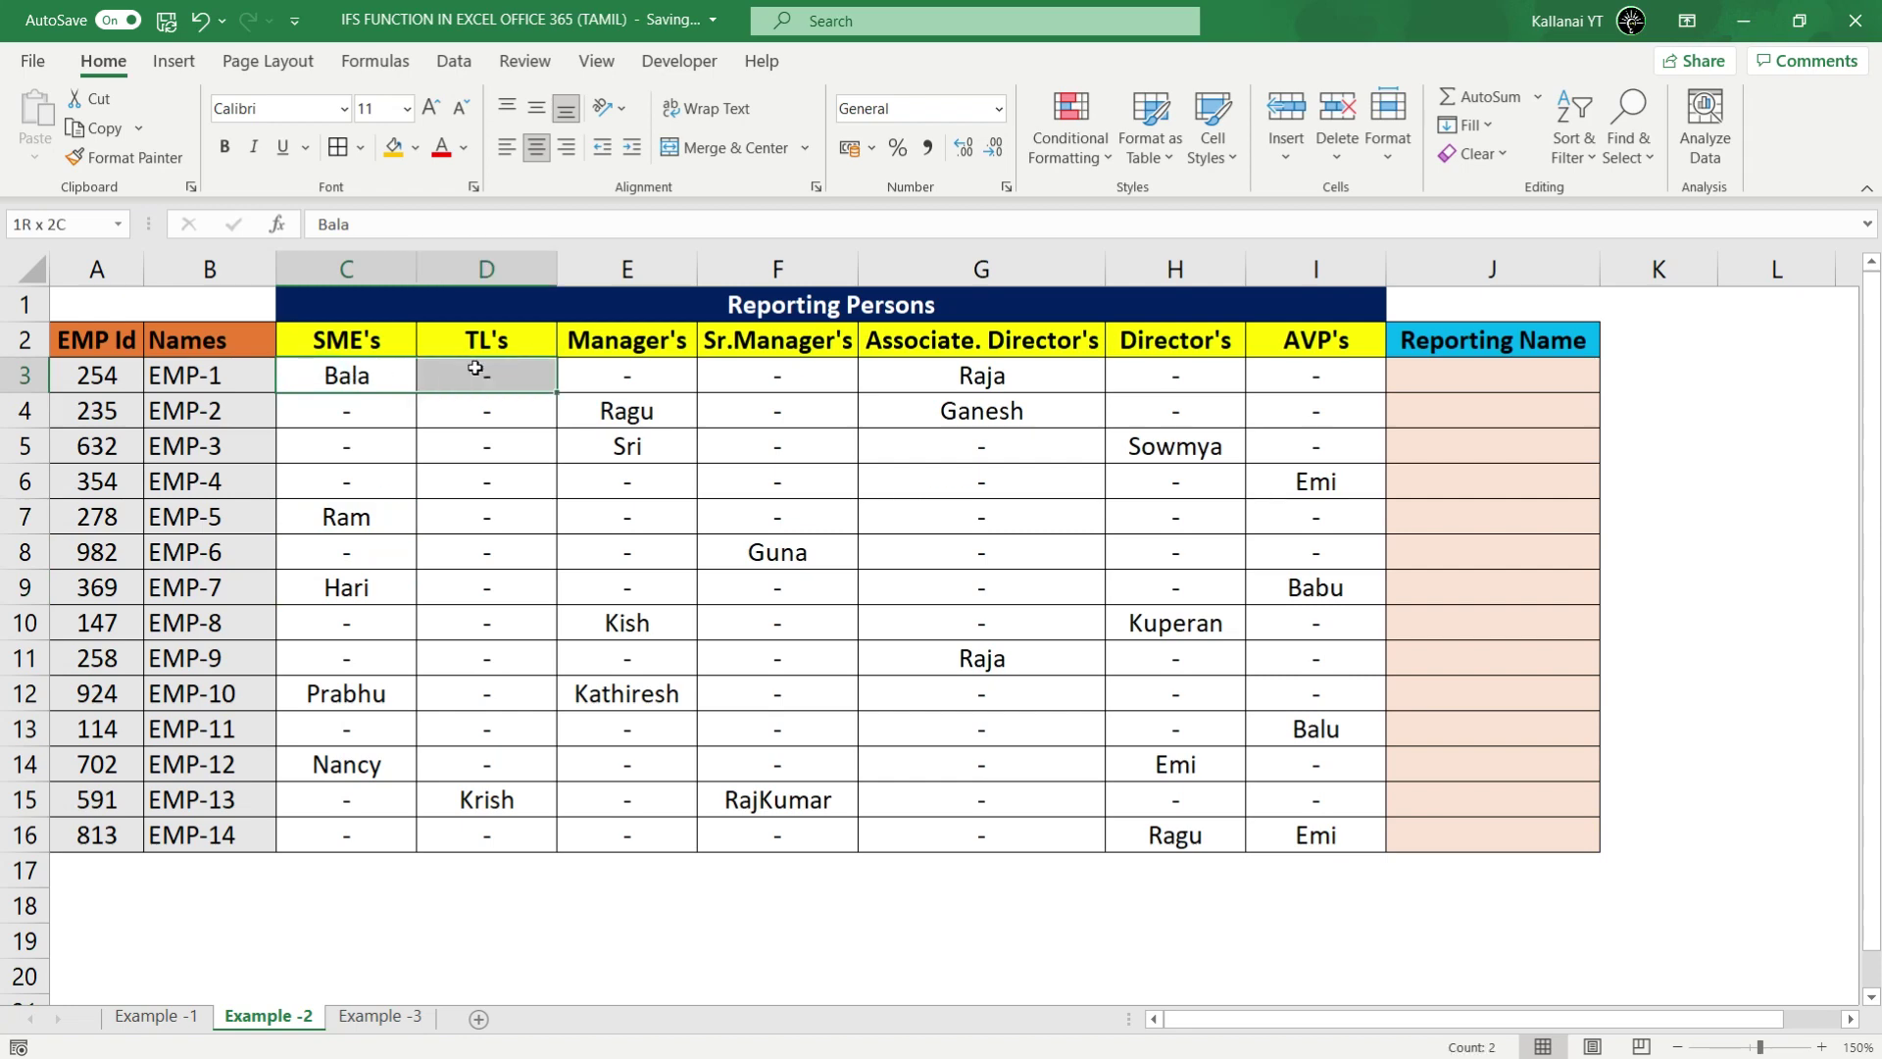
pyautogui.click(1467, 378)
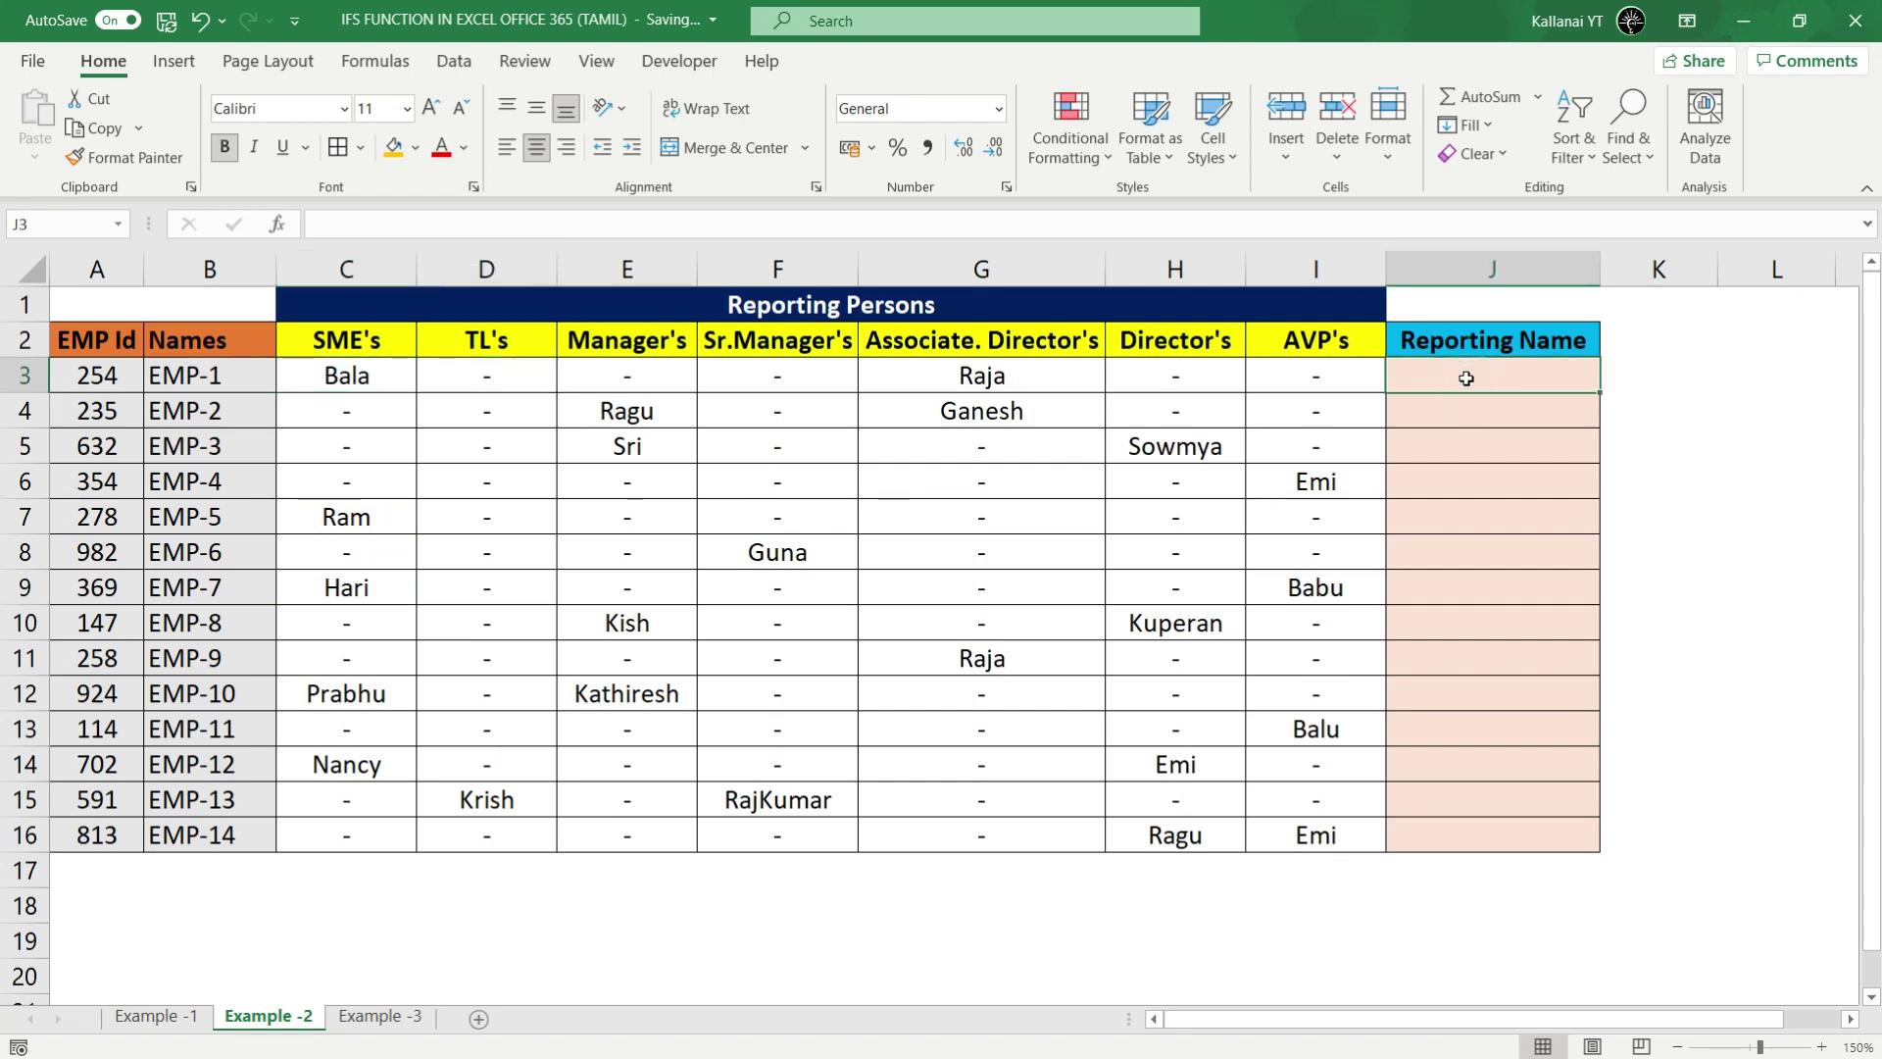
# Step: Start J3's formula as =IF(C3<>"-", testing that EMP-1's SME entry isn't a dash
pyautogui.write('=')
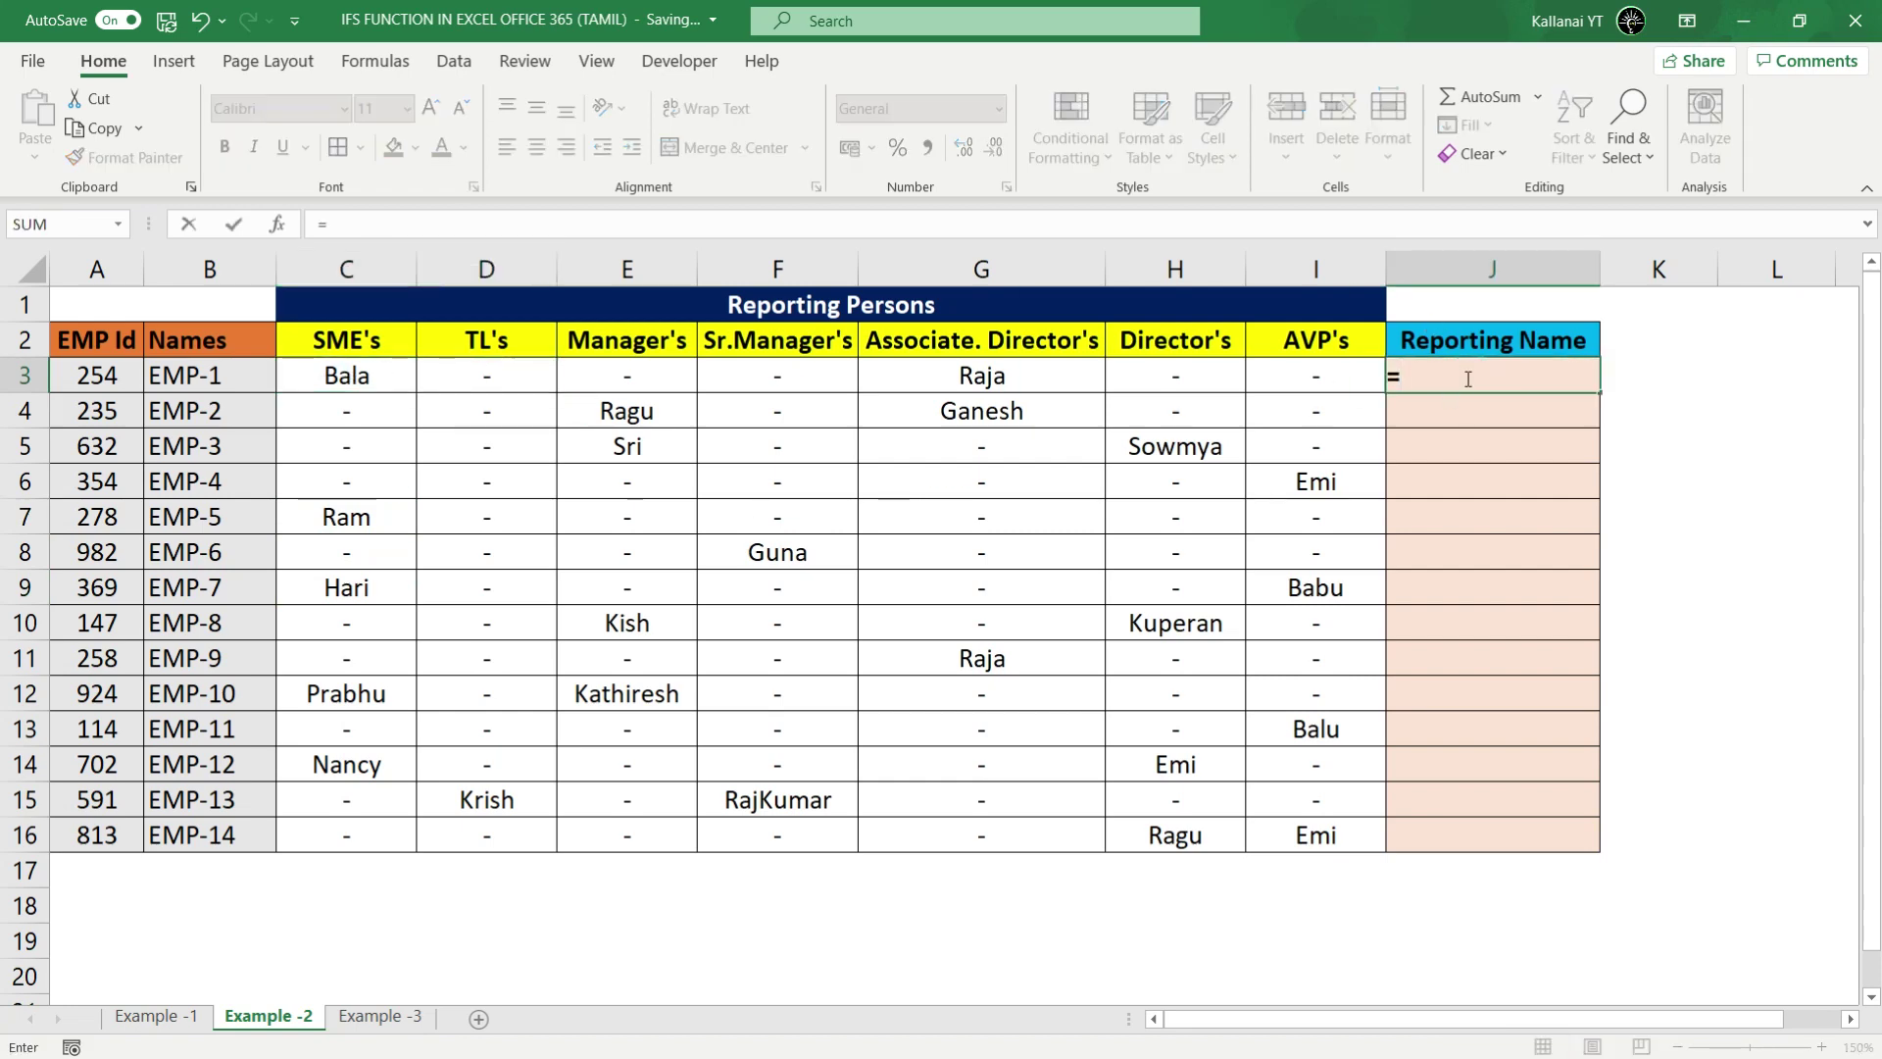
pyautogui.write('IF(')
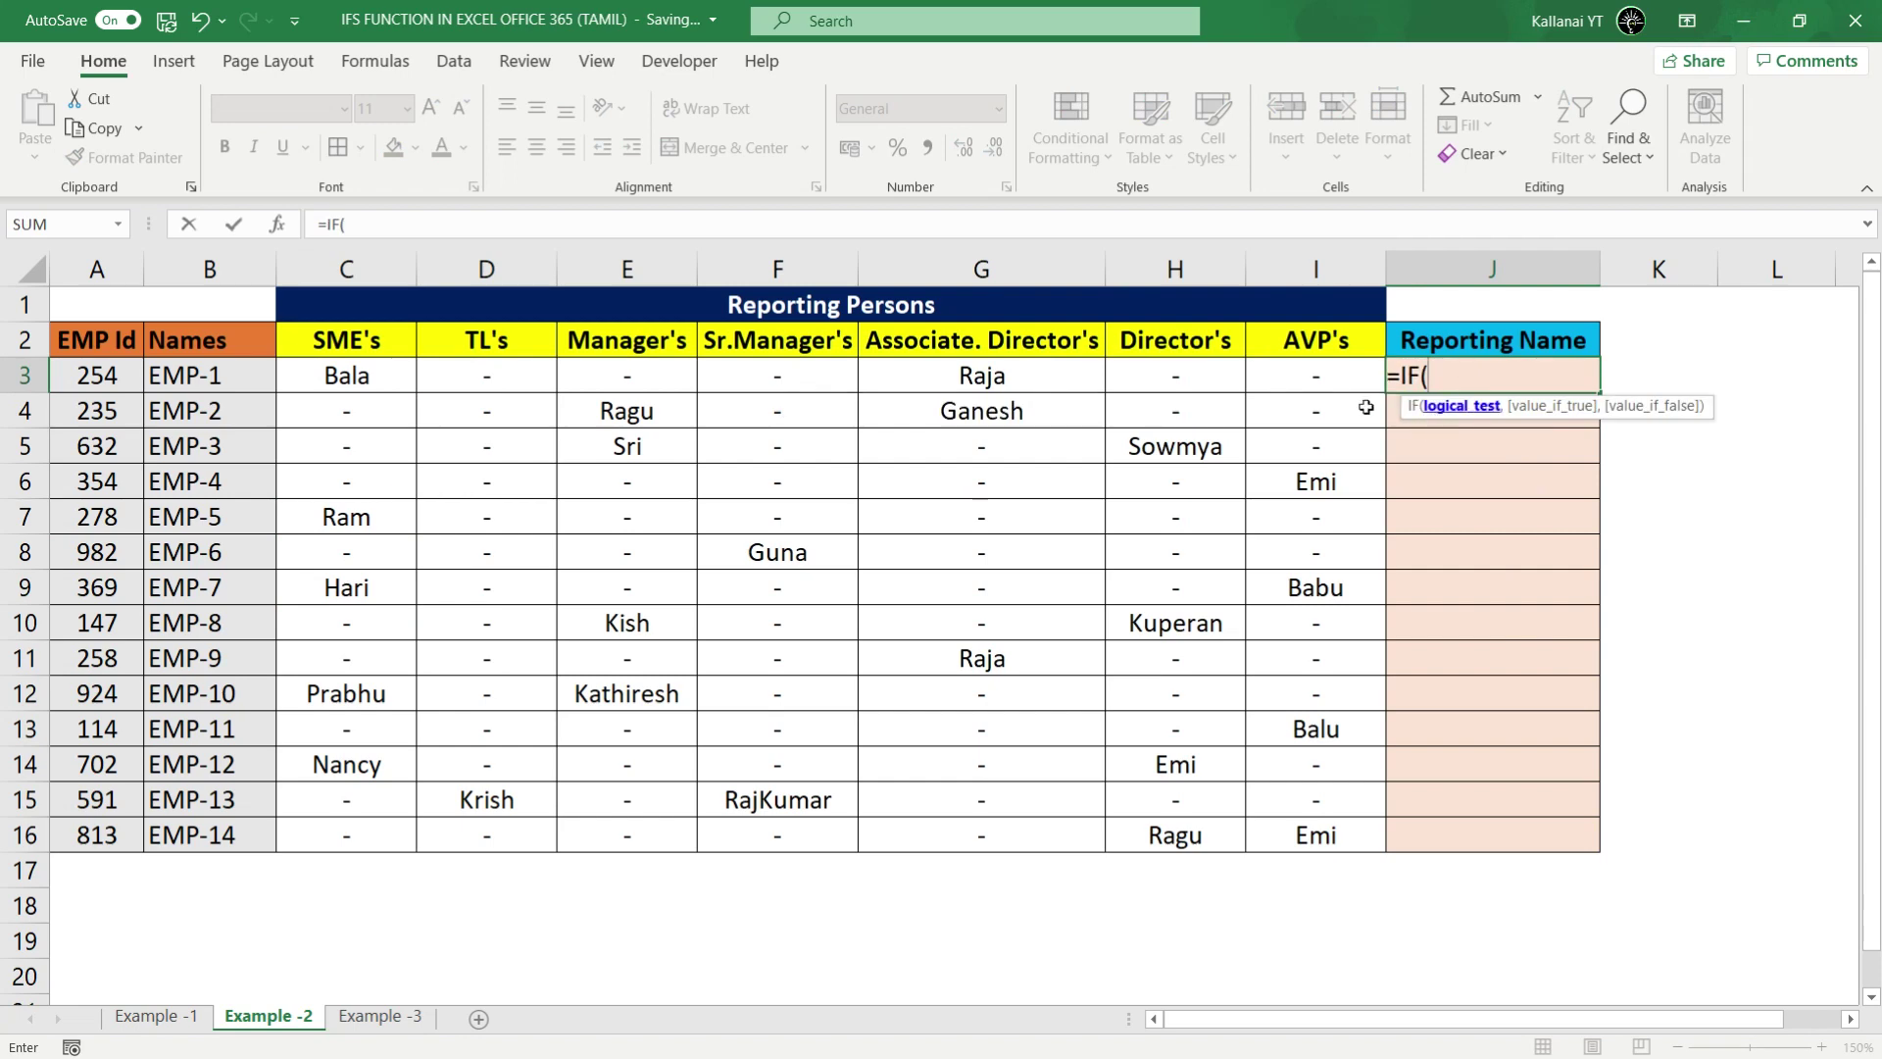
pyautogui.click(363, 378)
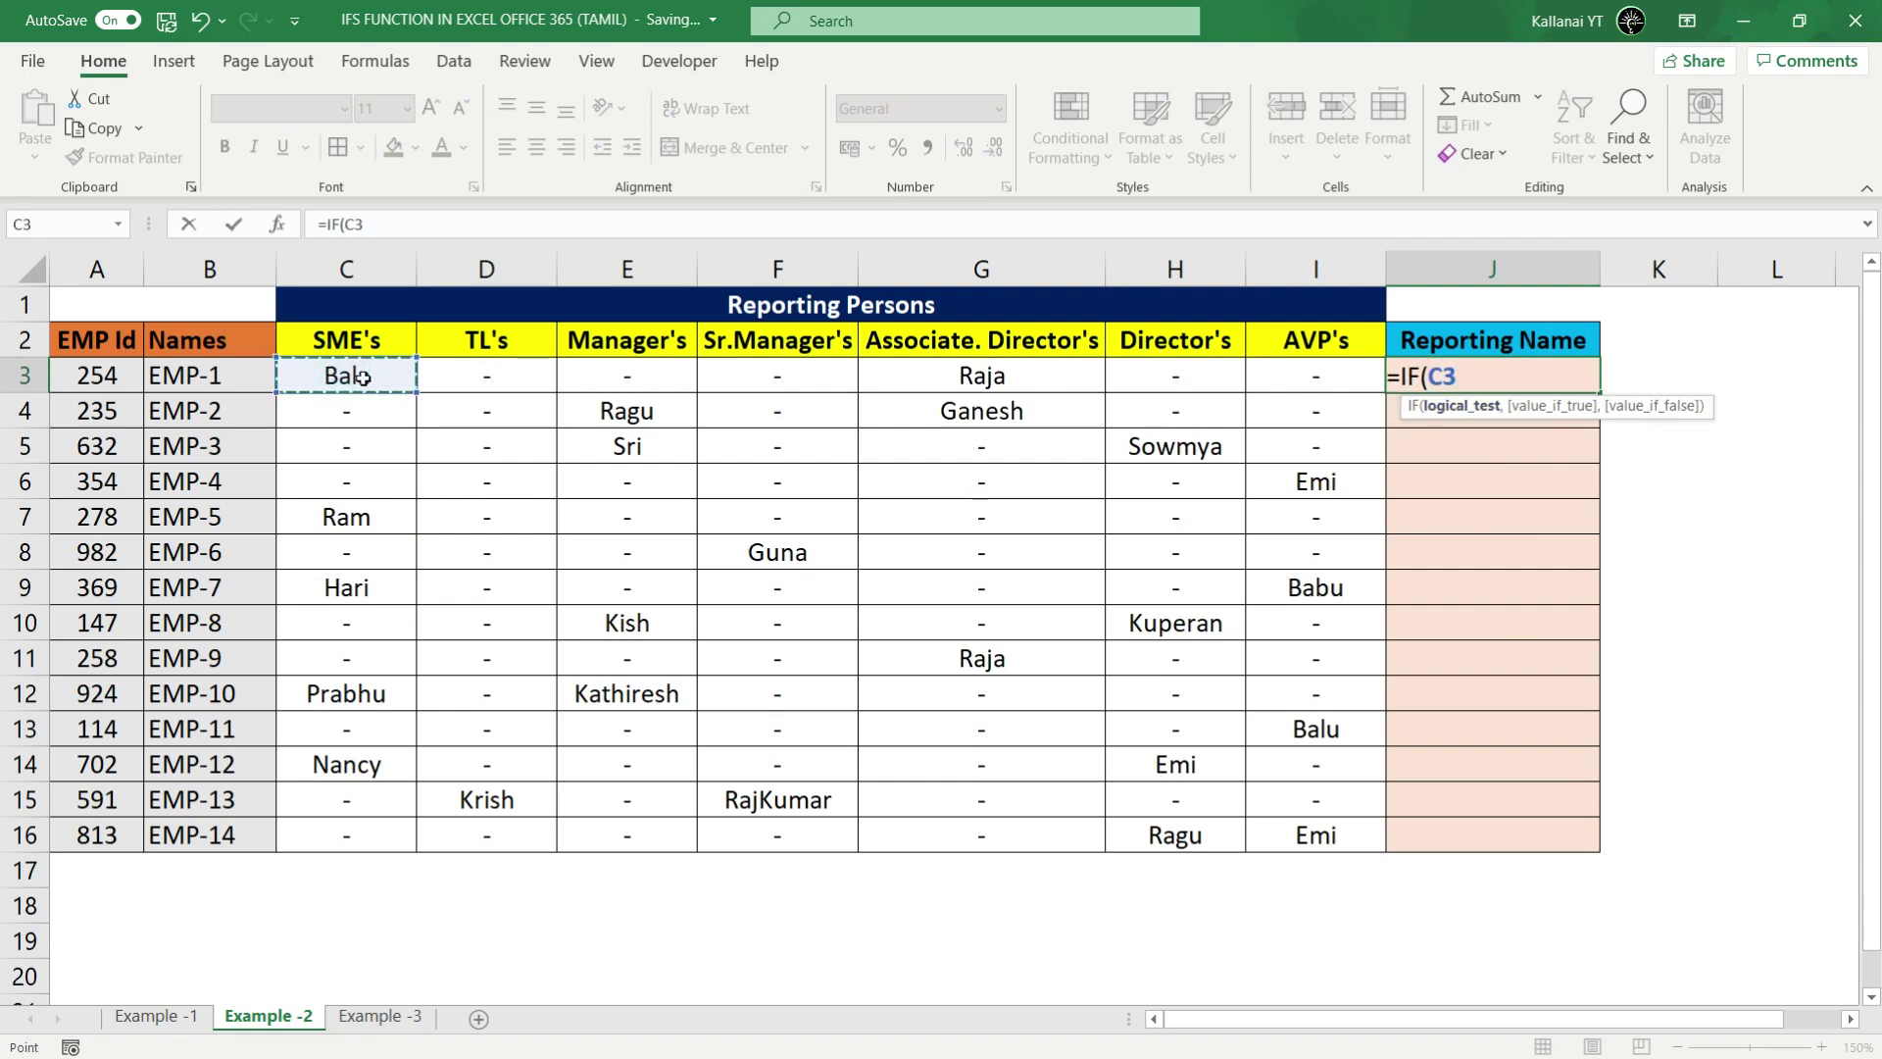
pyautogui.write('<>')
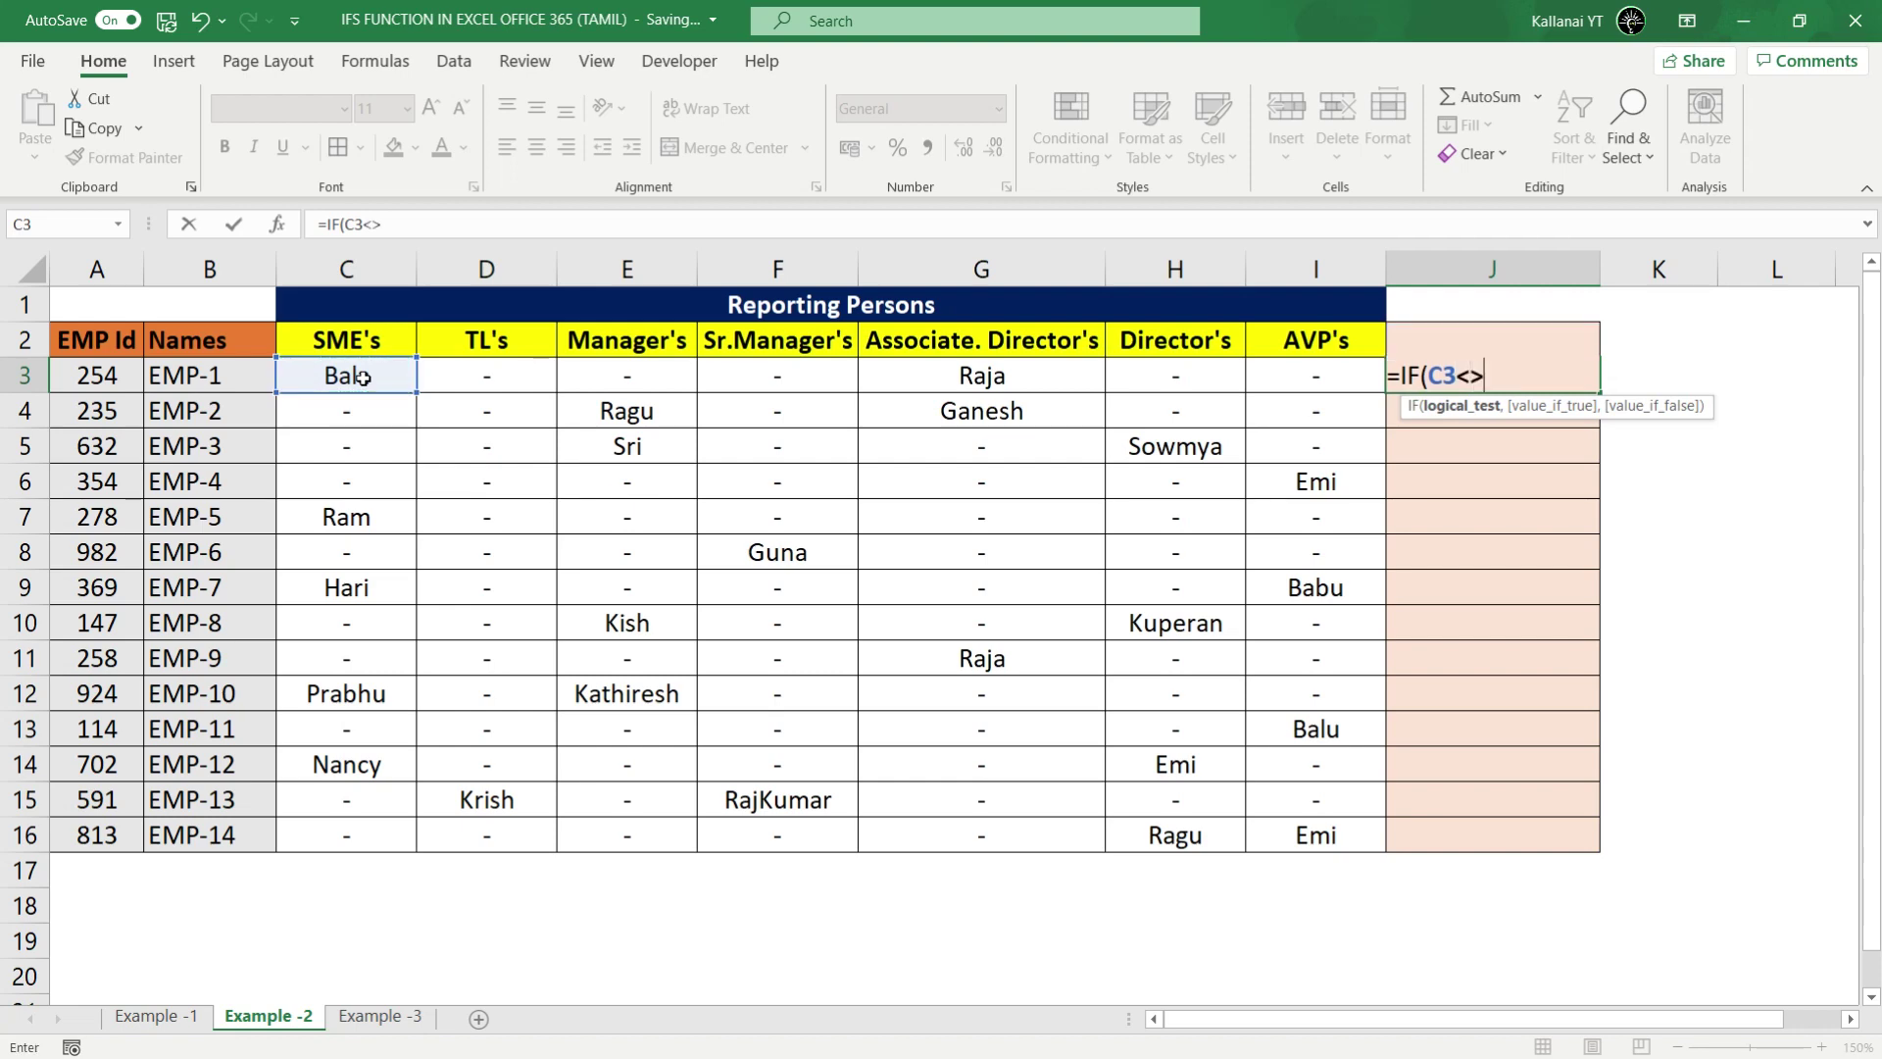
pyautogui.press('End')
pyautogui.write('"-')
pyautogui.write(',')
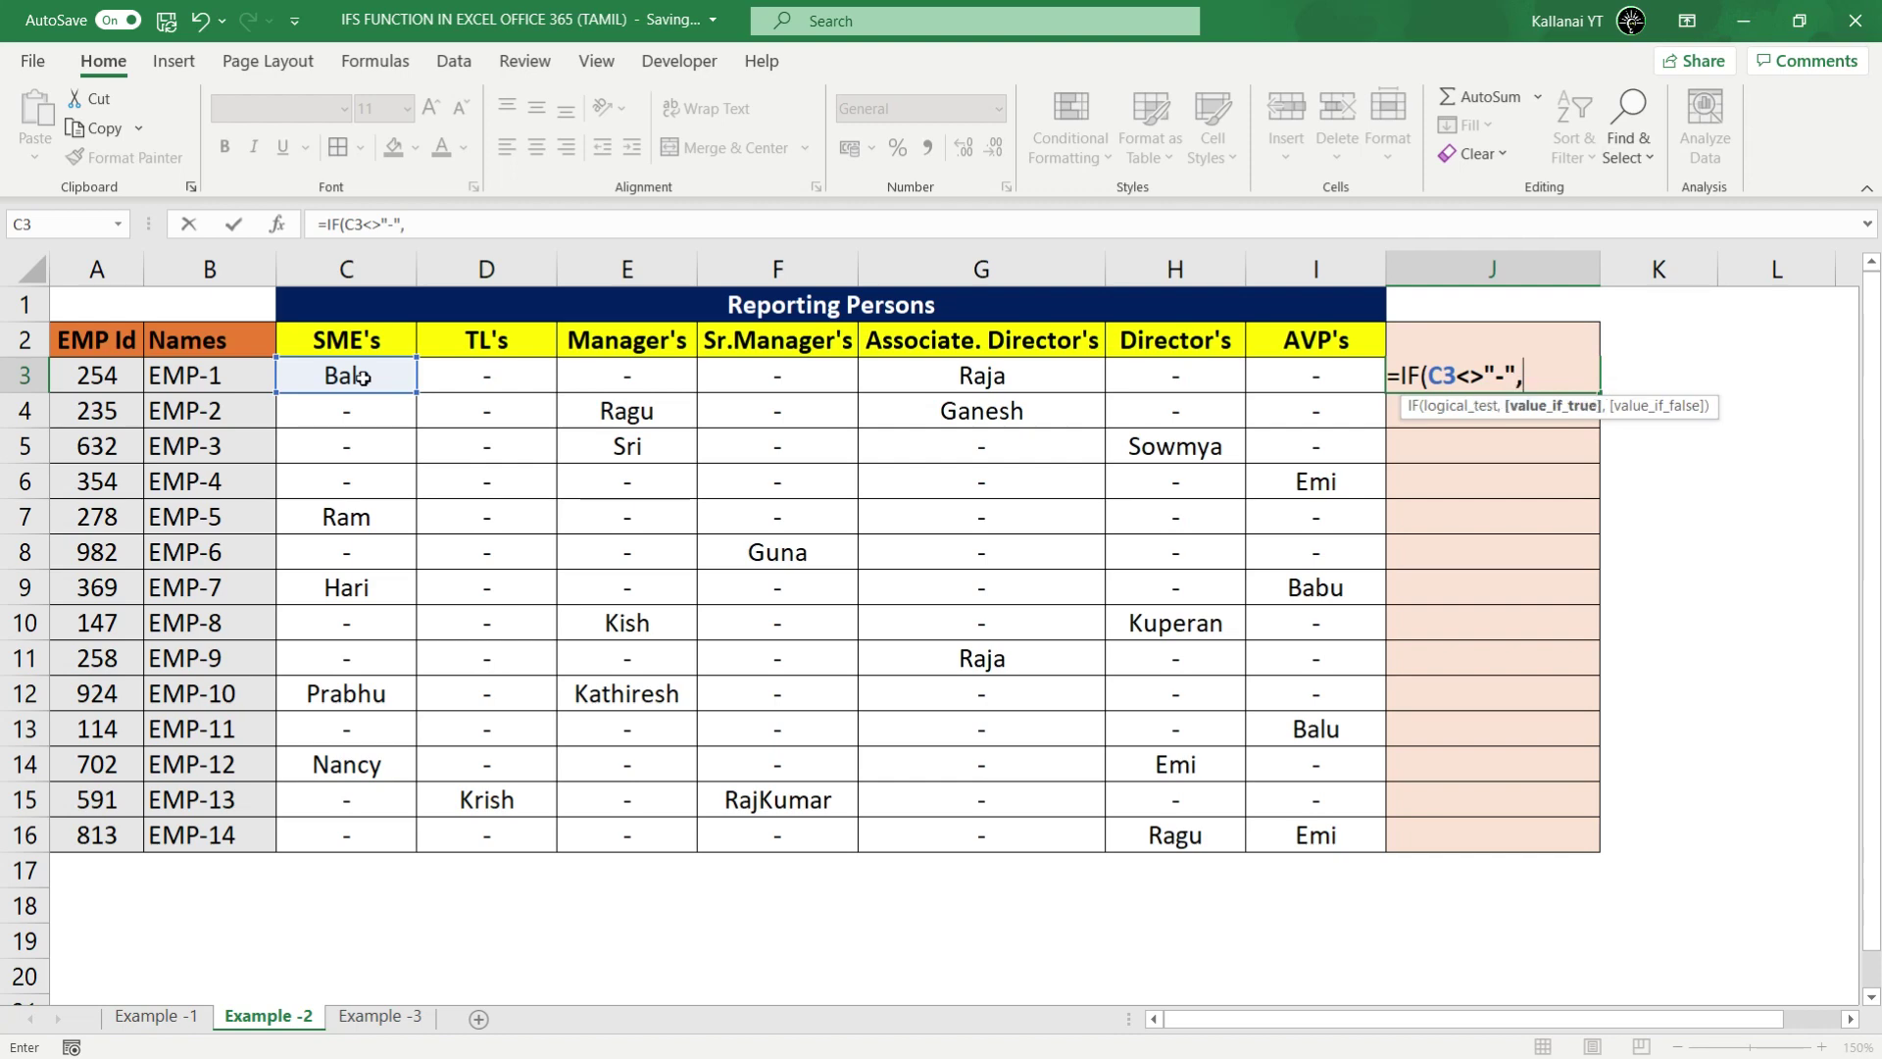
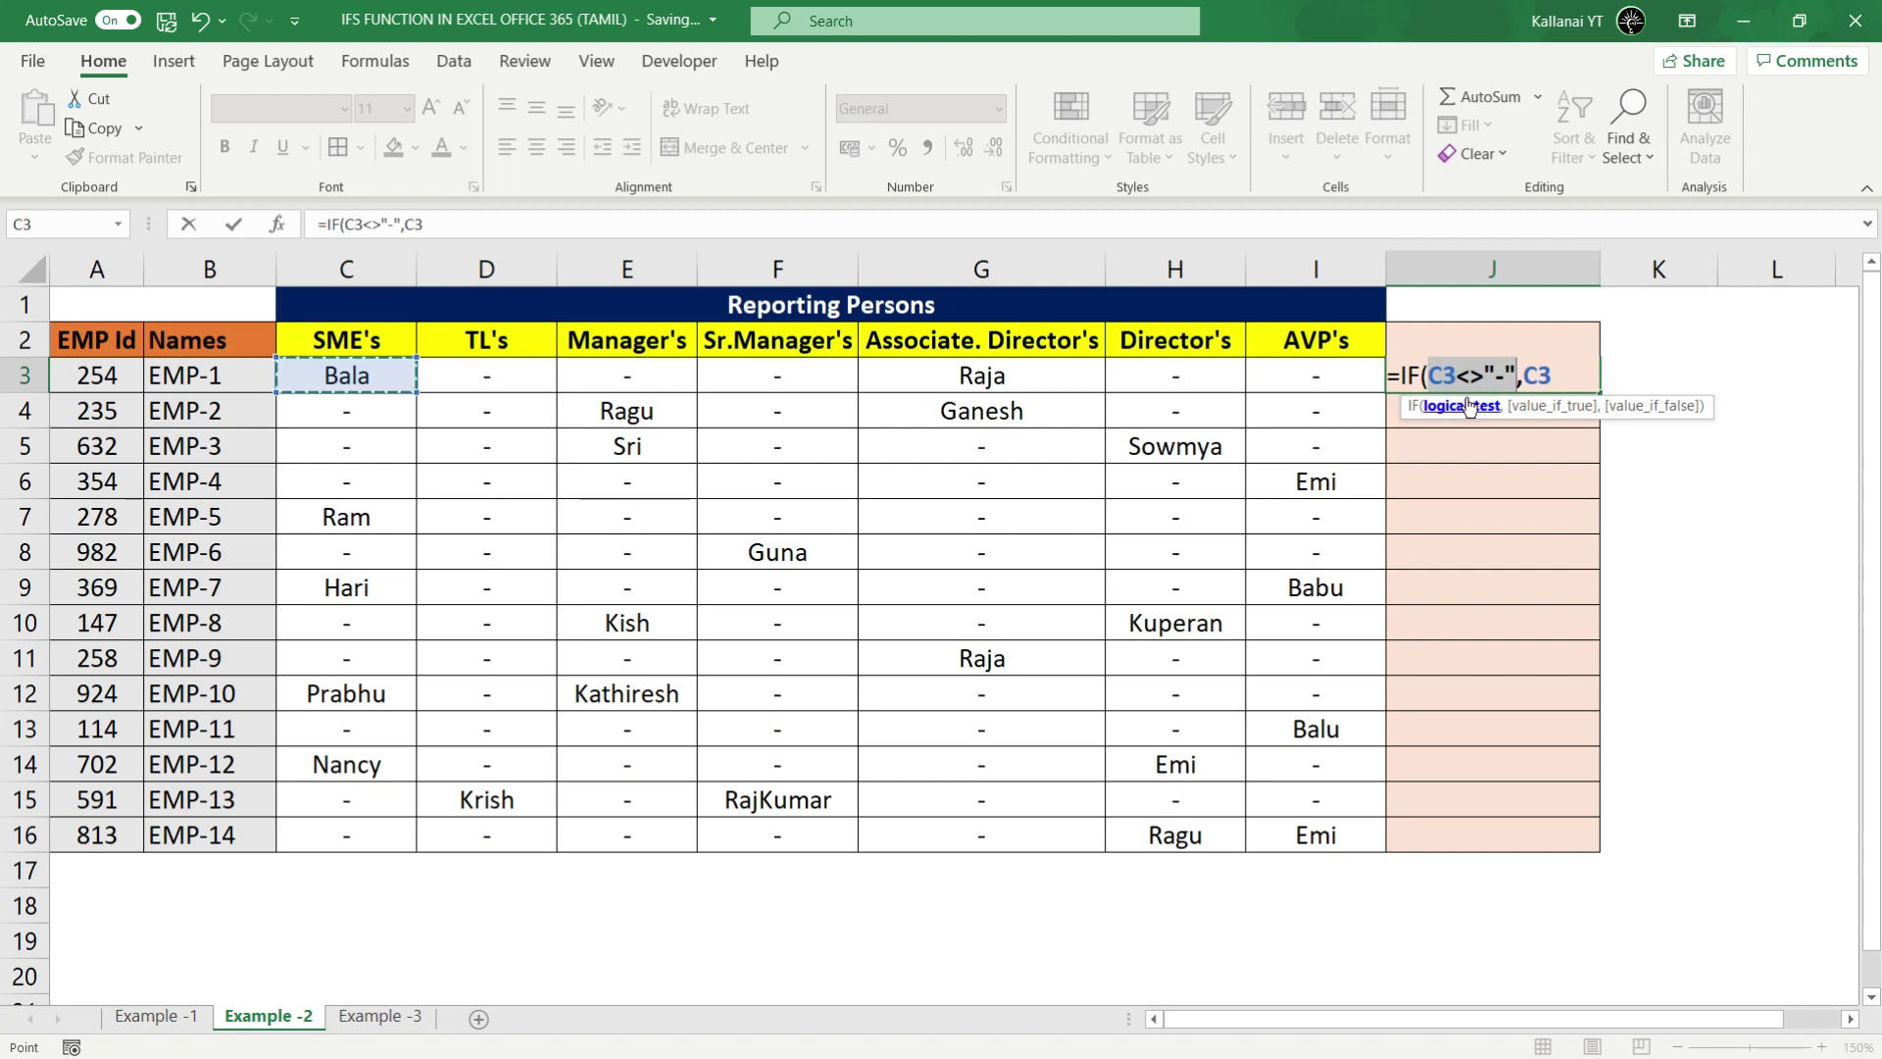
# Step: Add a nested IF to J3 that returns D3 when D3 isn't a dash
pyautogui.click(1554, 406)
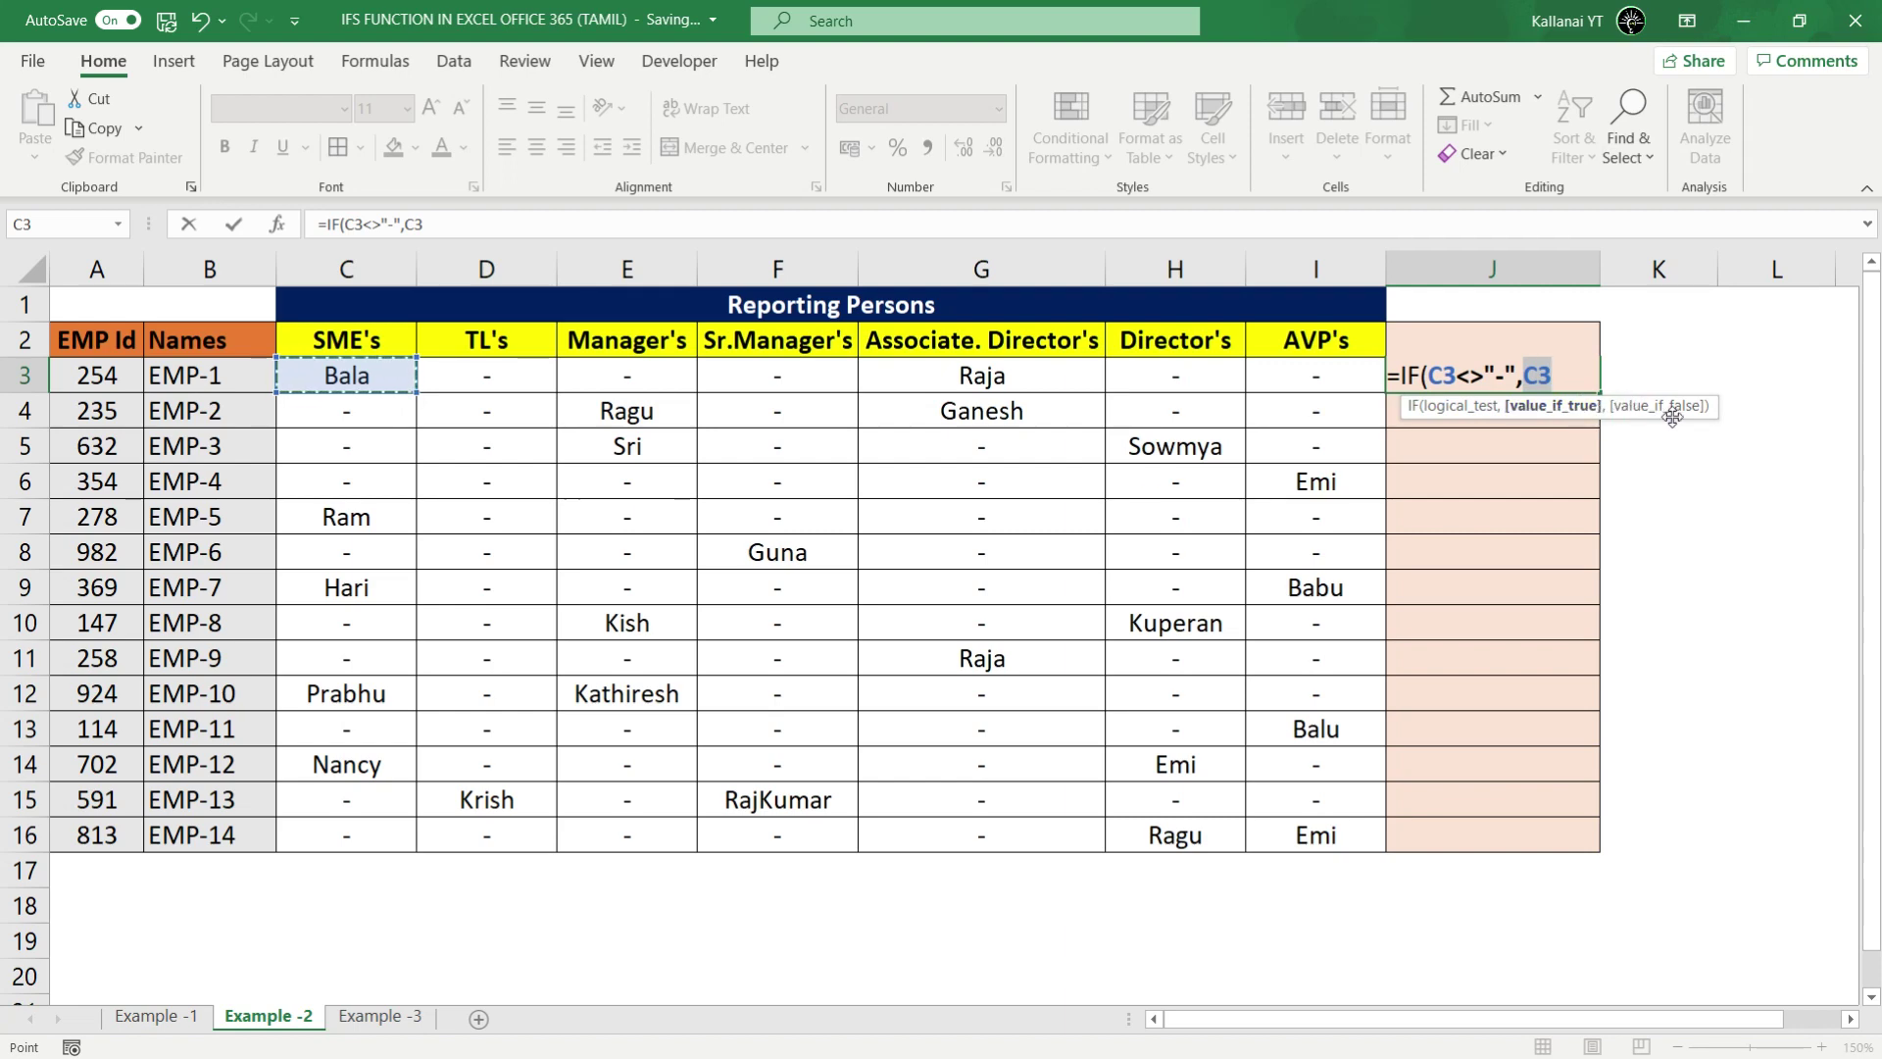
pyautogui.click(1556, 373)
pyautogui.write(',')
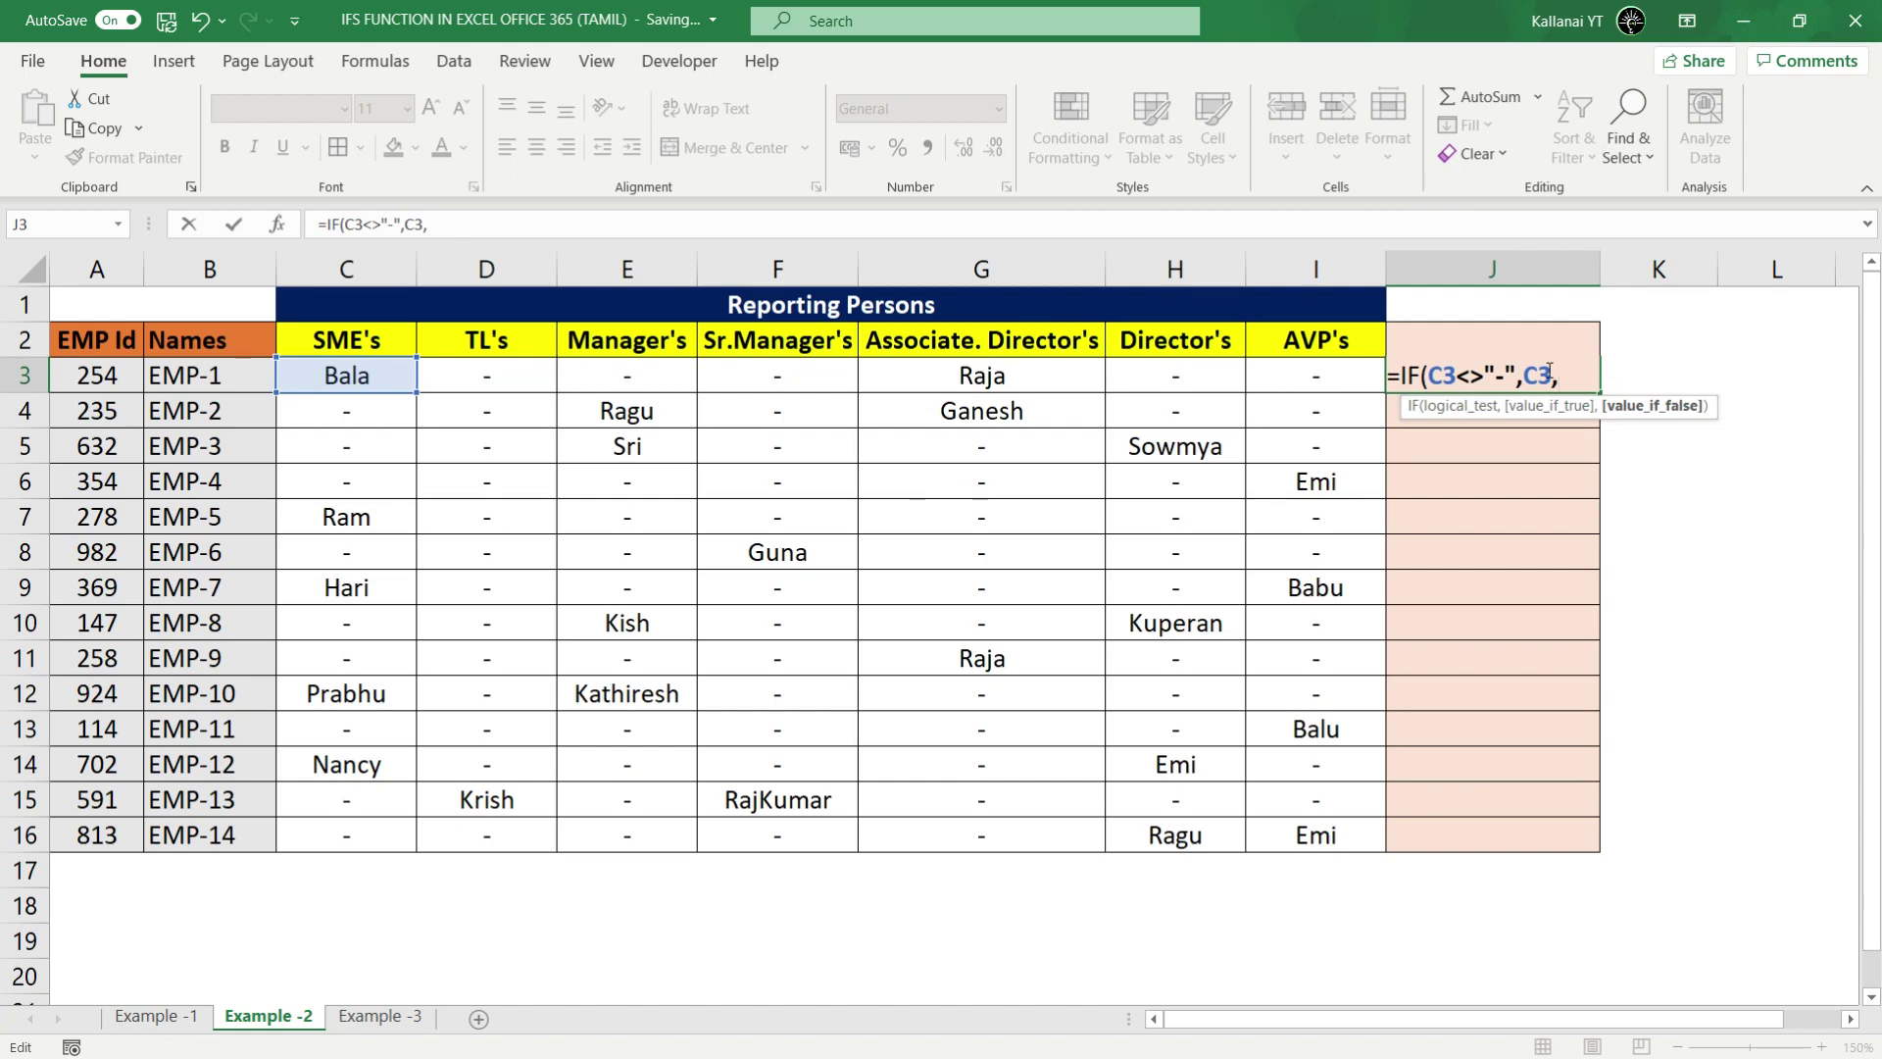
pyautogui.write('IF(')
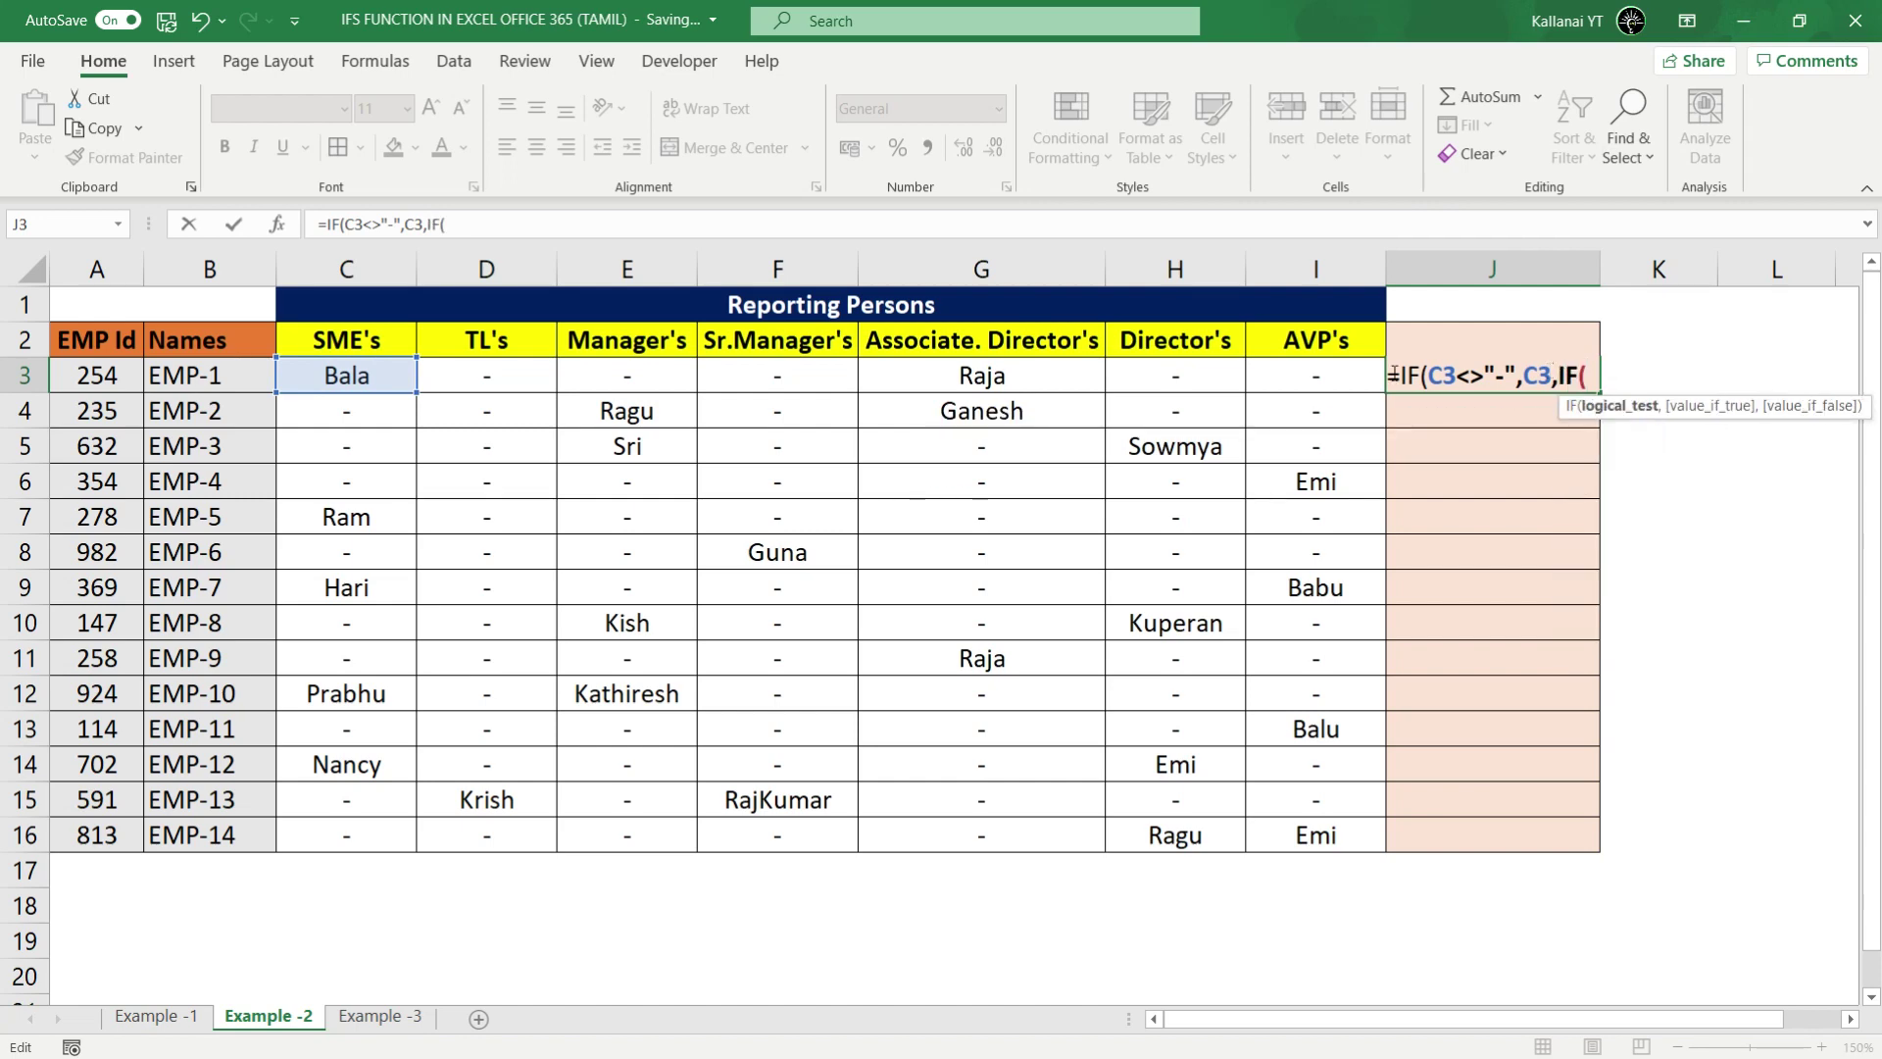
pyautogui.click(480, 375)
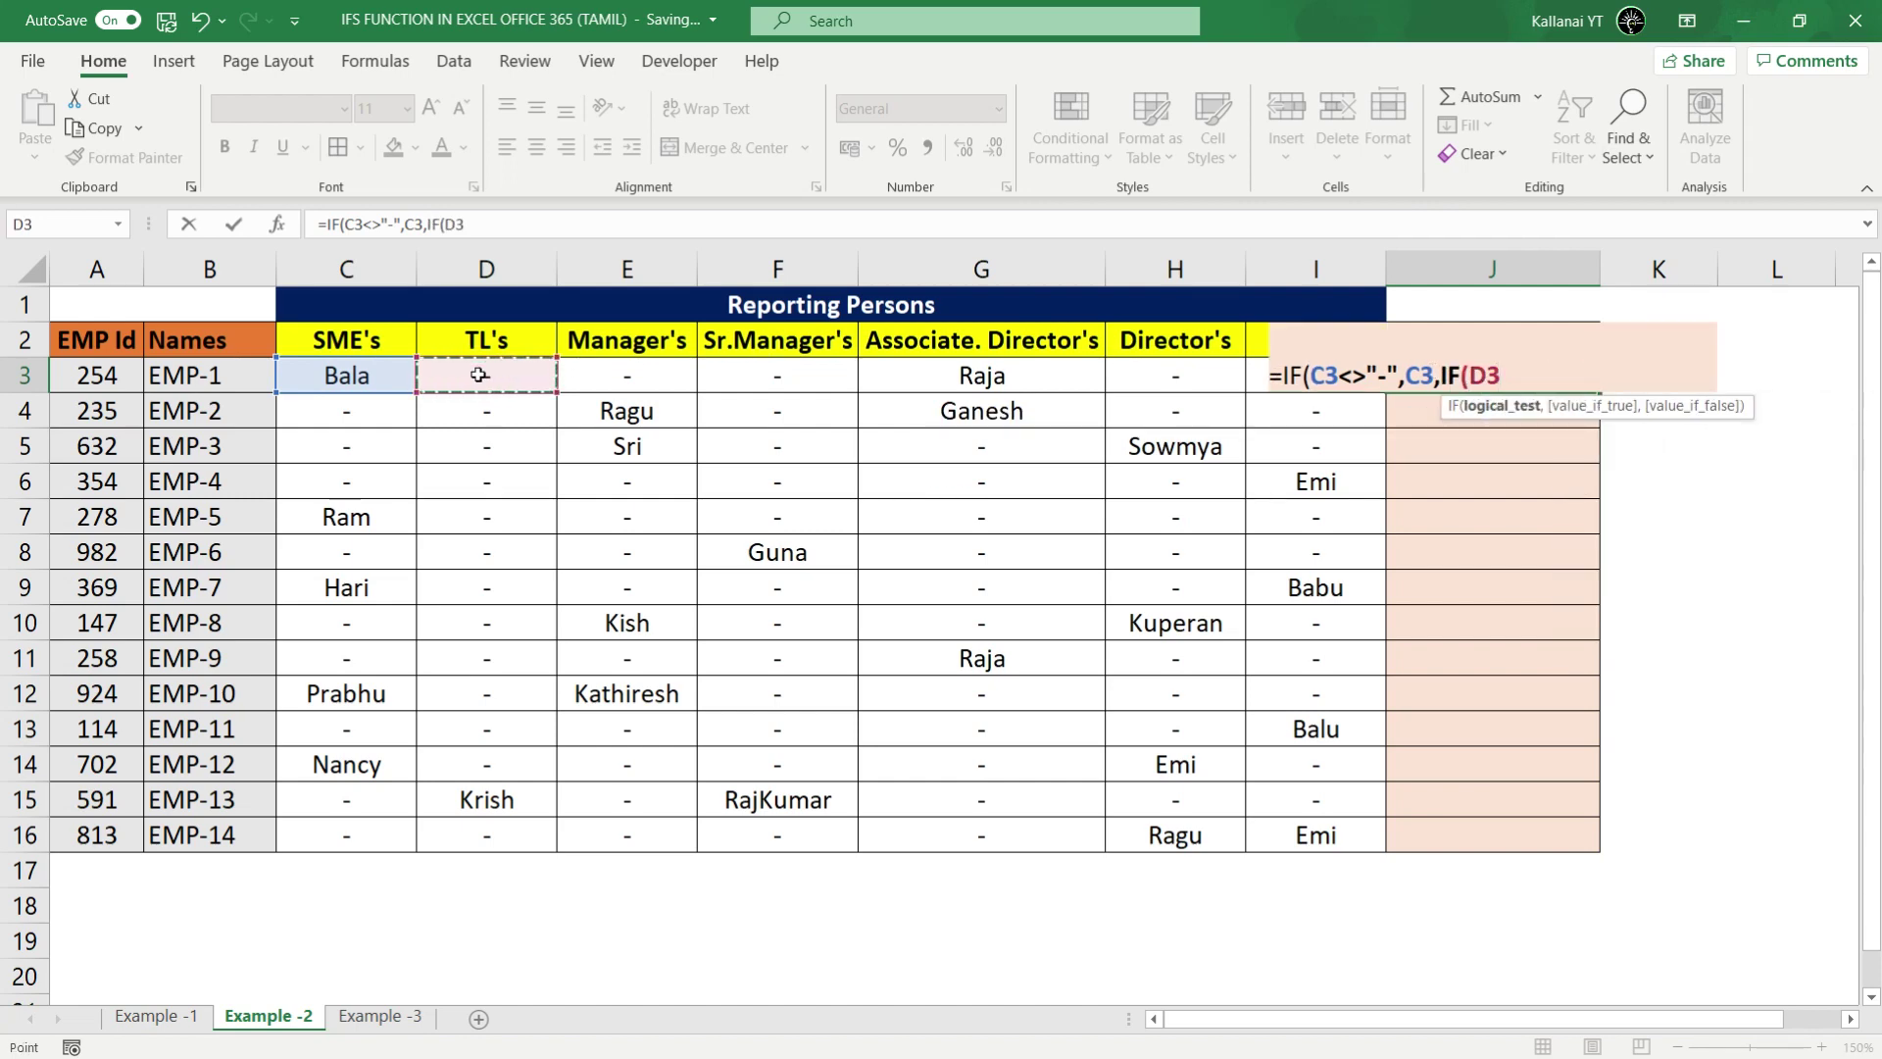
pyautogui.write('<>"-"')
pyautogui.write(',')
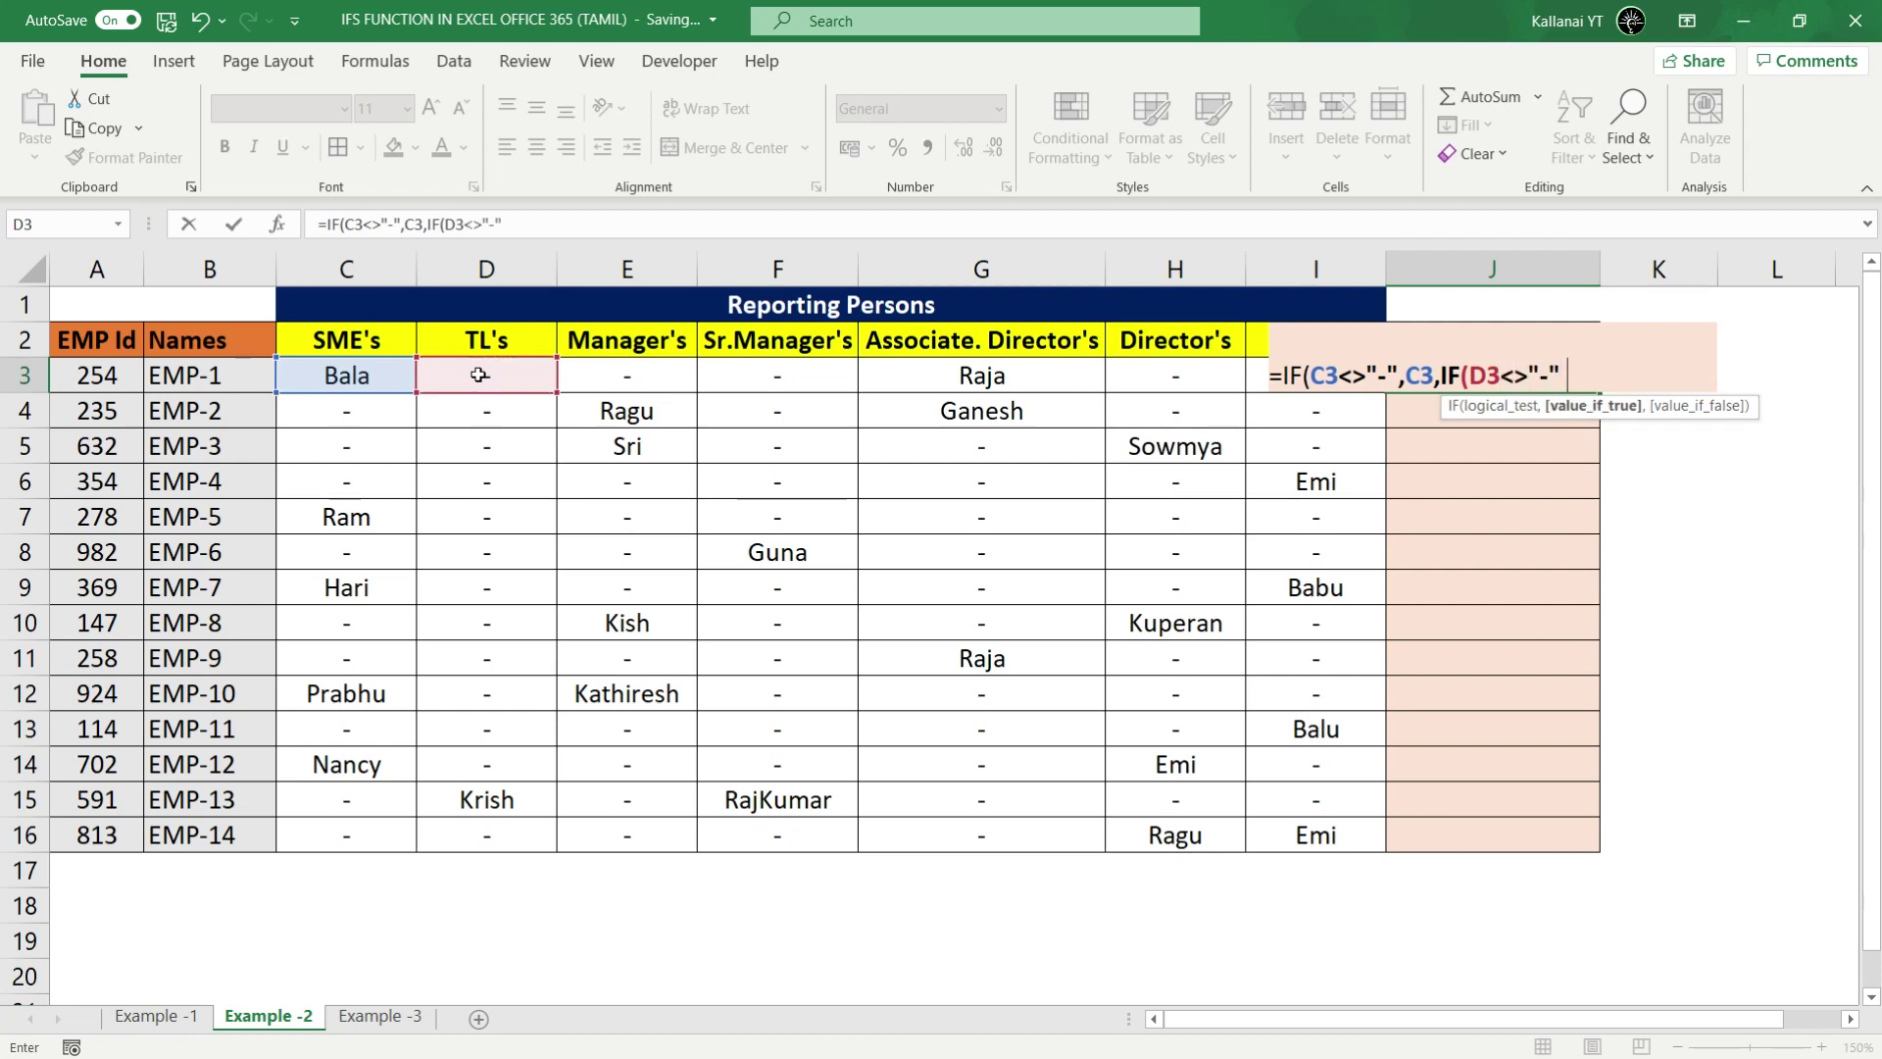
pyautogui.click(479, 375)
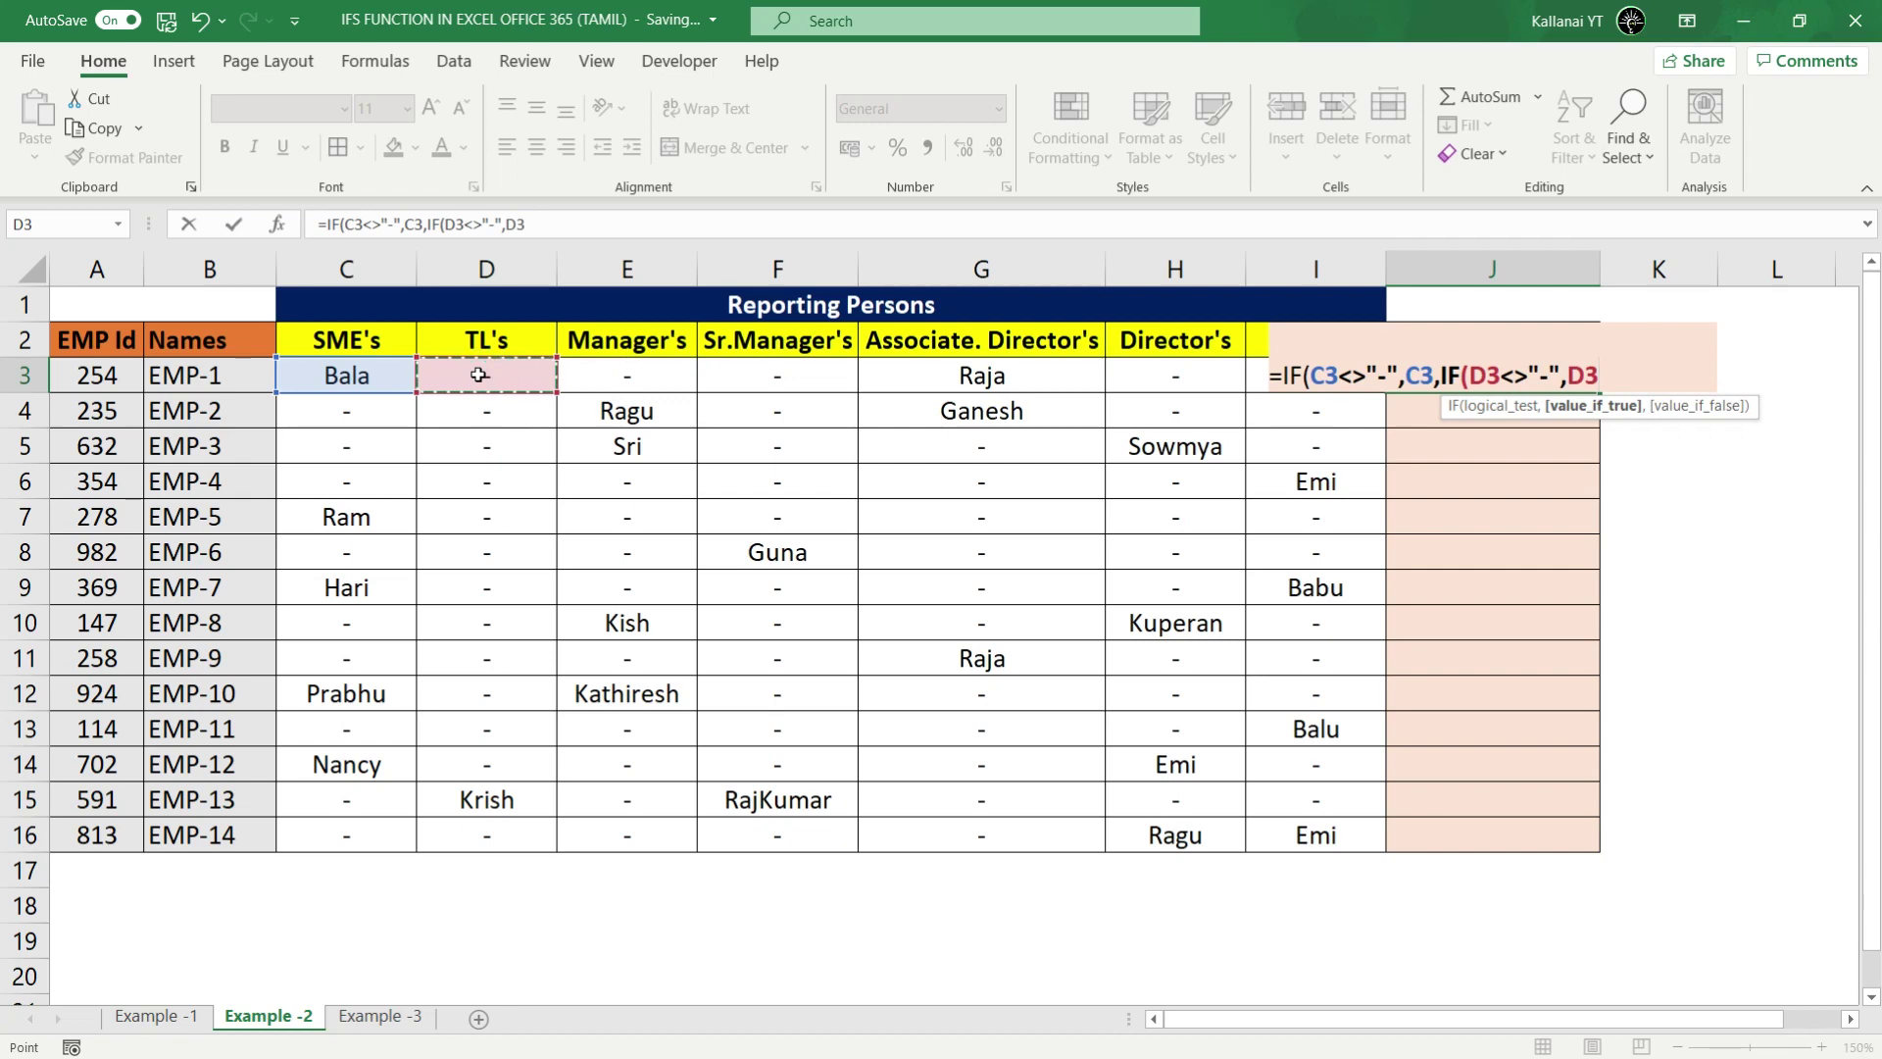
pyautogui.write(',')
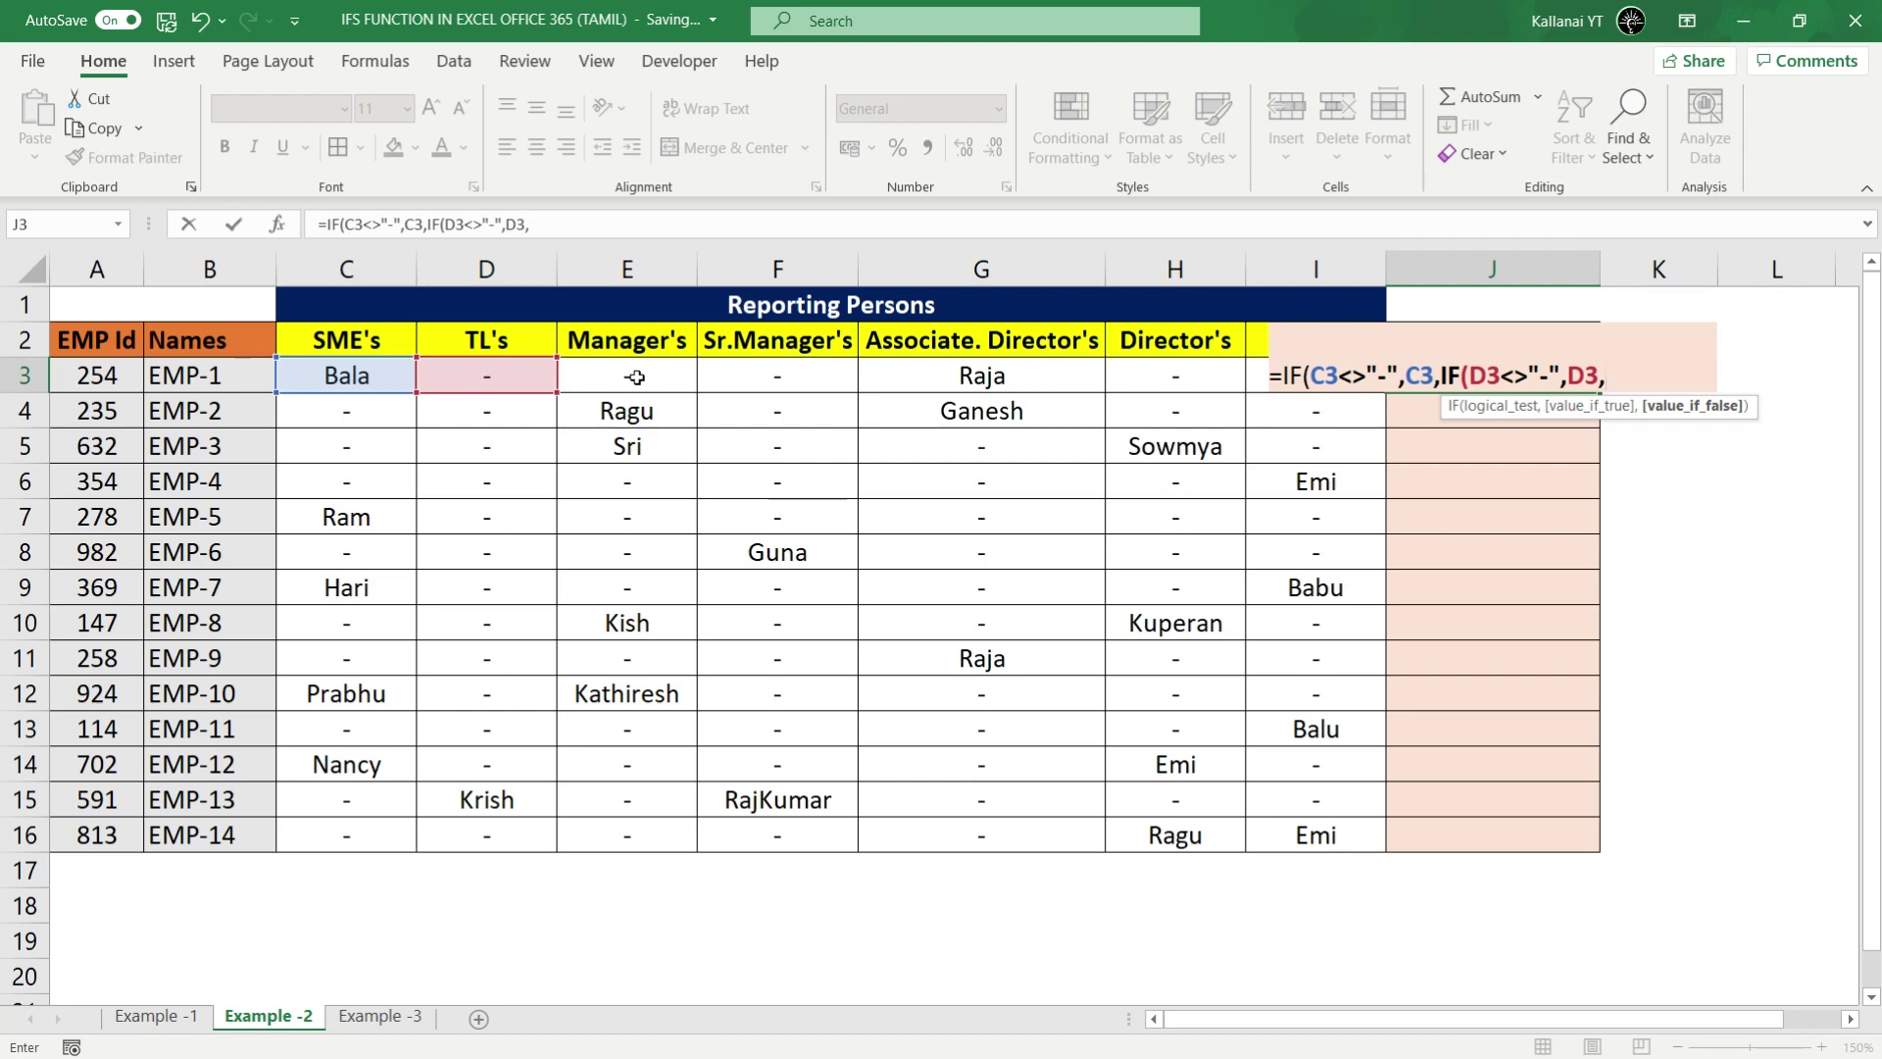
# Step: Add the next nested IF returning E3 when E3 isn't a dash, and begin a fourth IF
pyautogui.write('IF(')
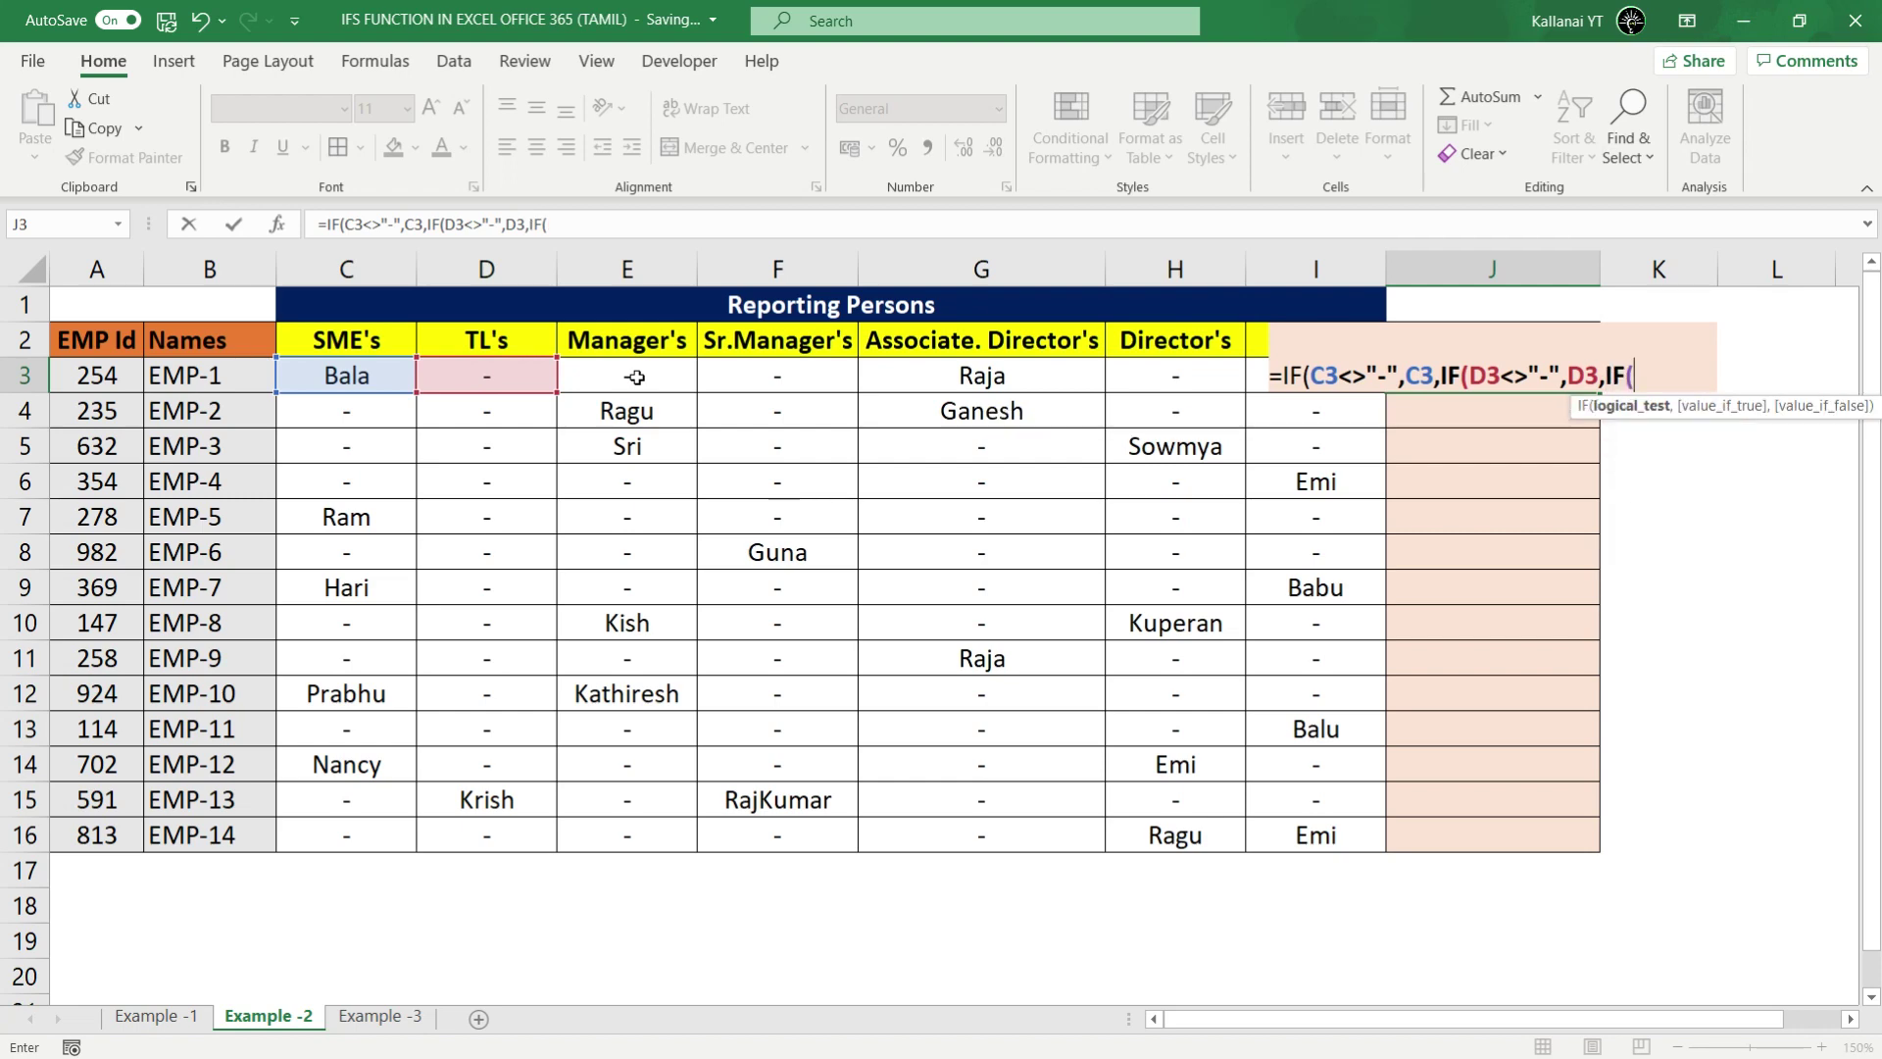
pyautogui.click(628, 373)
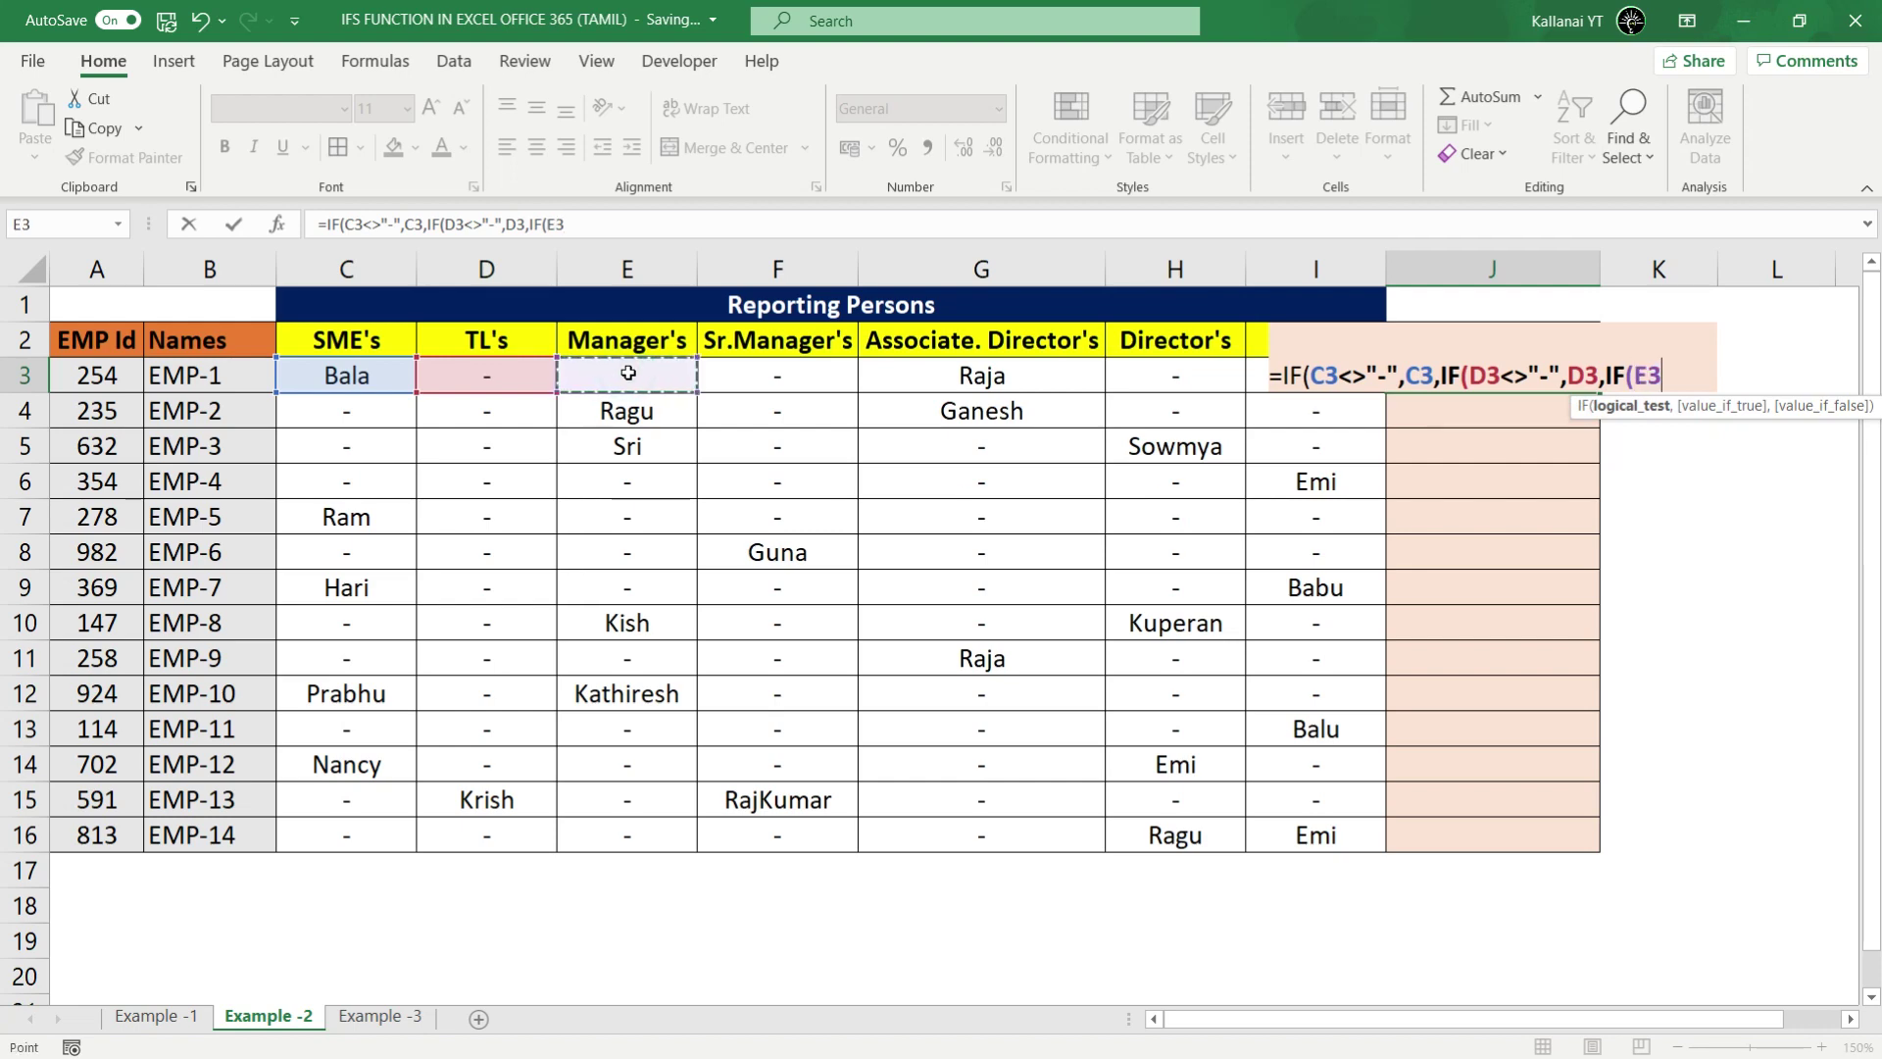
pyautogui.write('<>"')
pyautogui.write('-')
pyautogui.write('"')
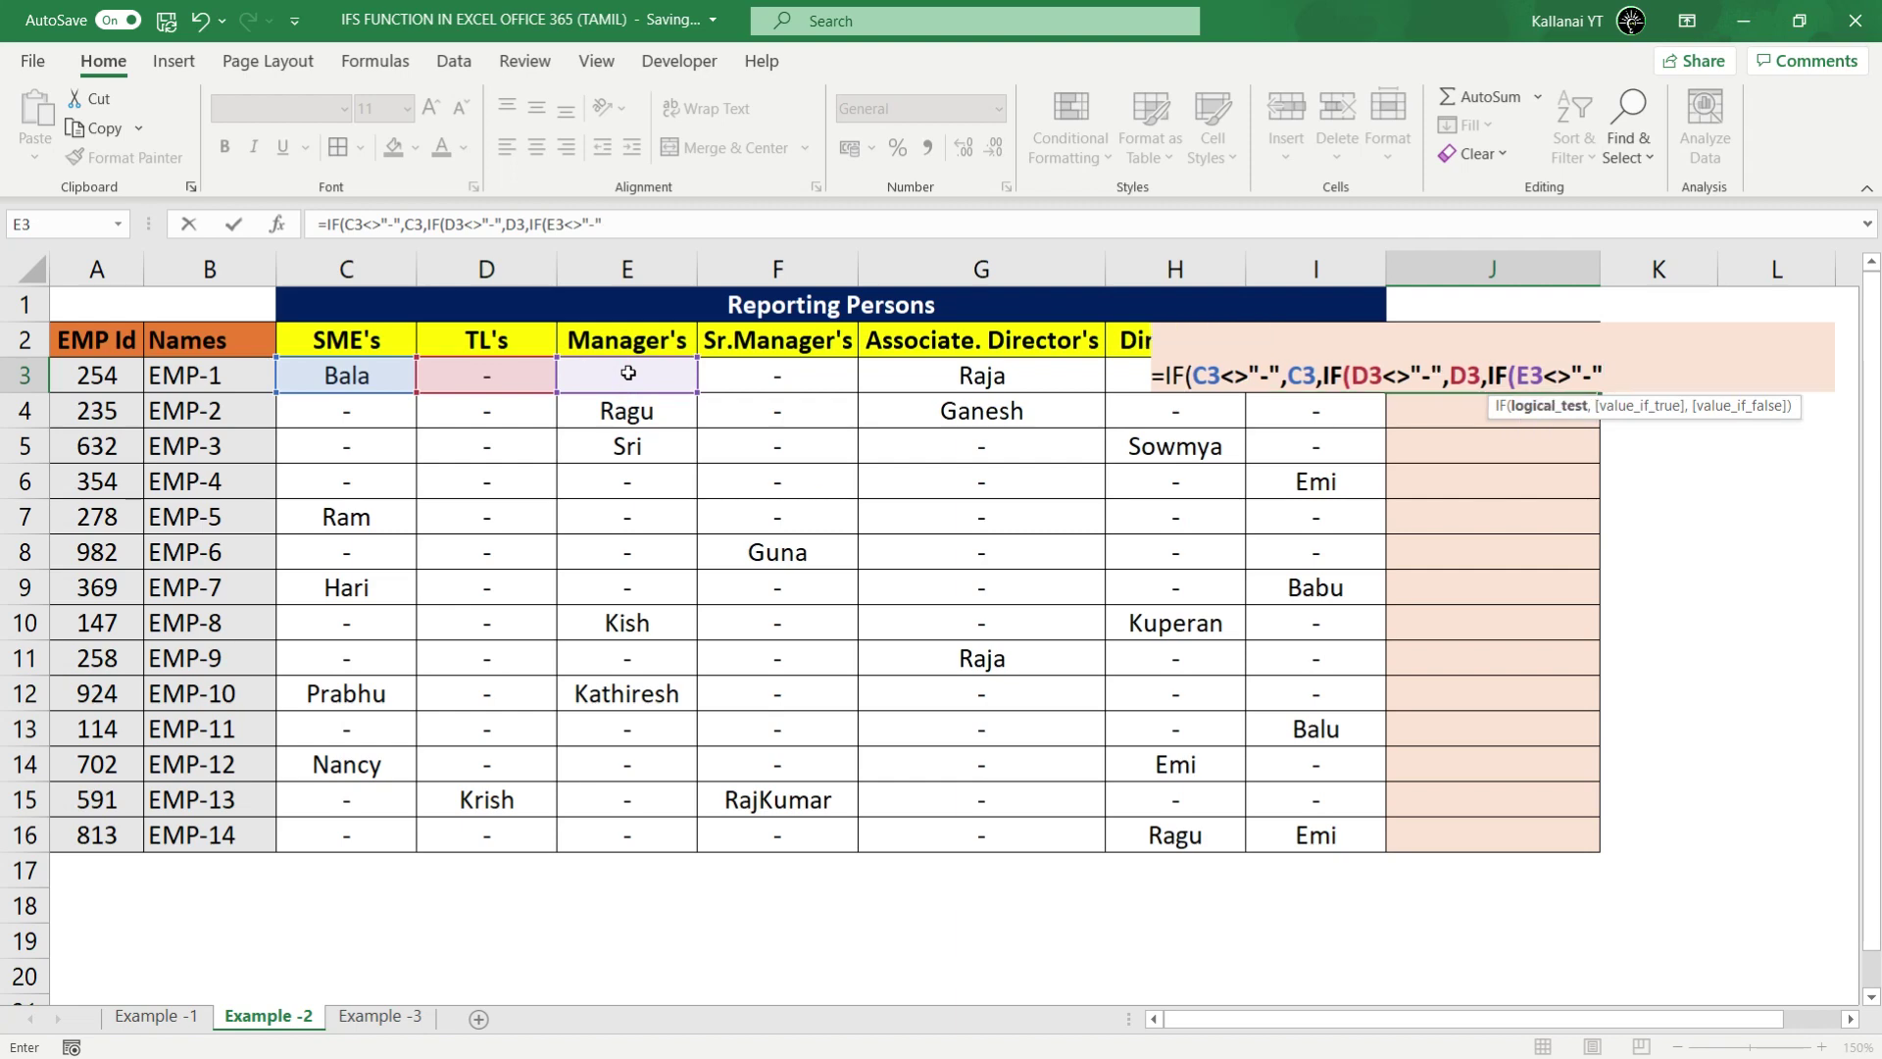
pyautogui.write(',')
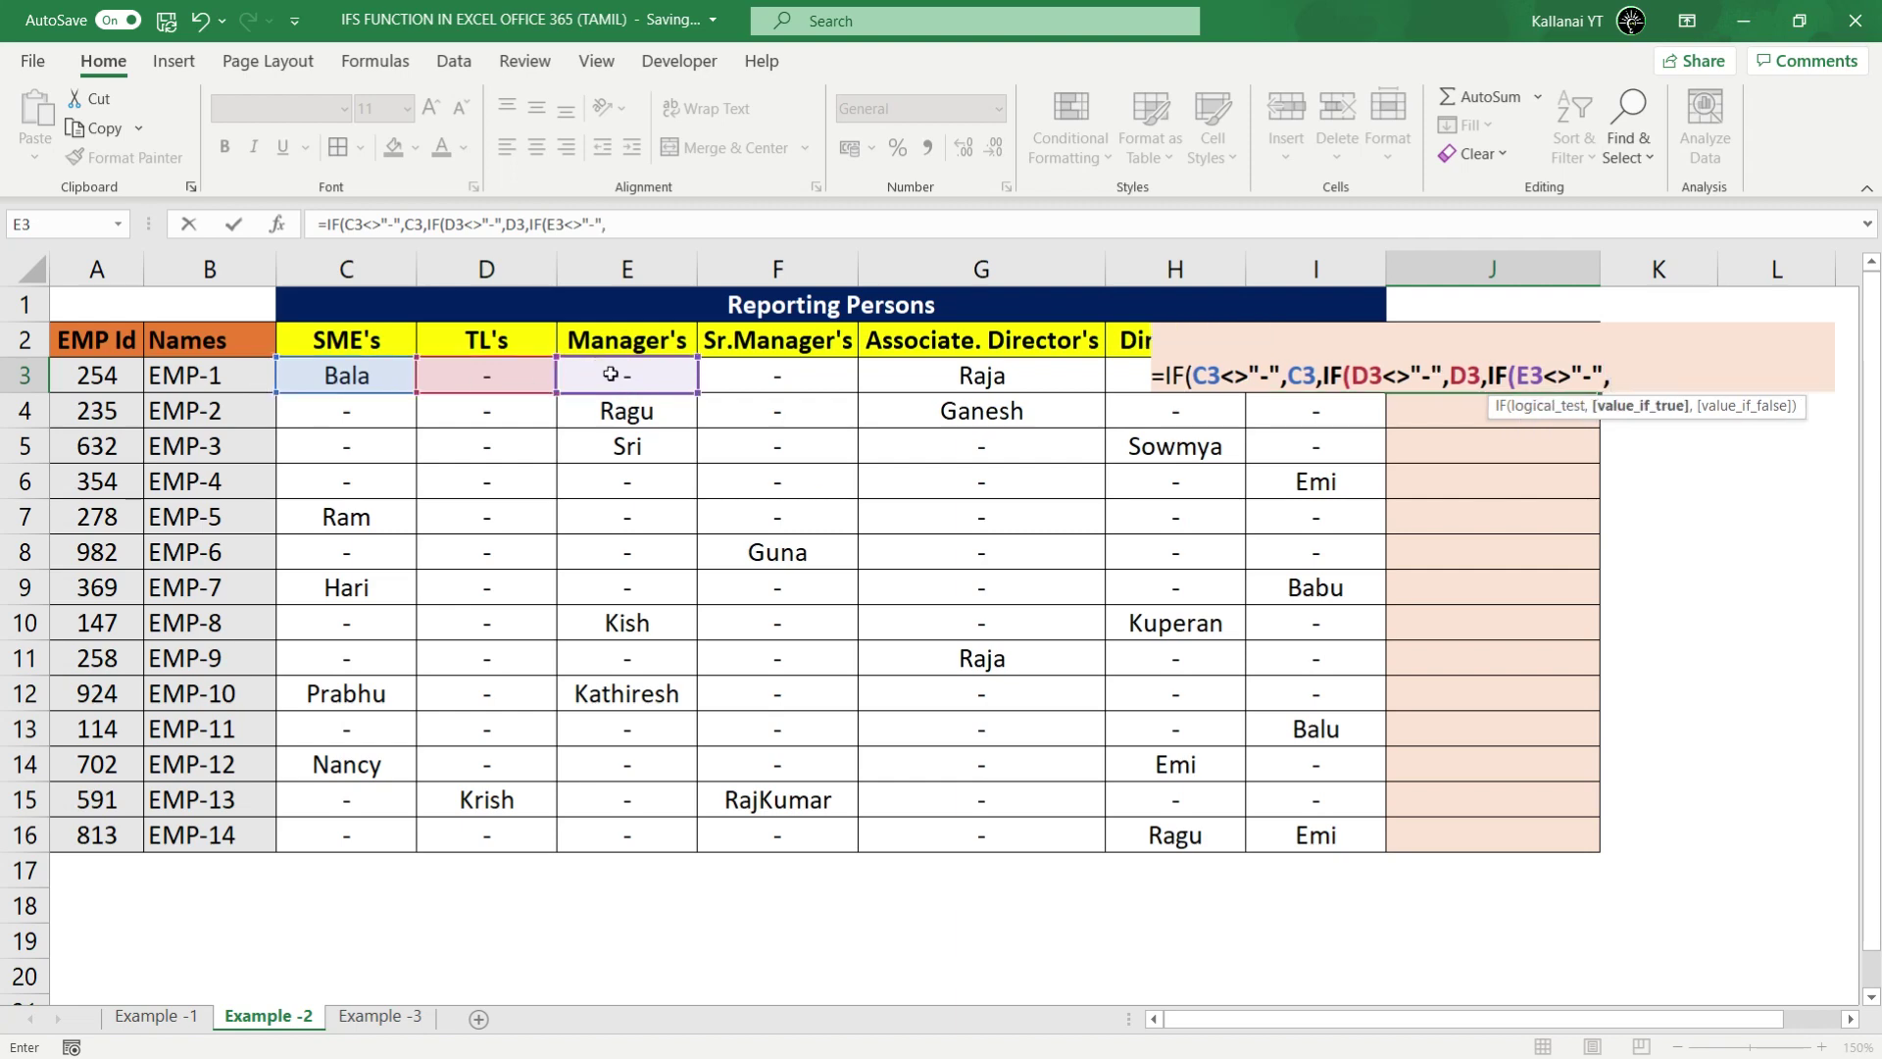
pyautogui.click(615, 376)
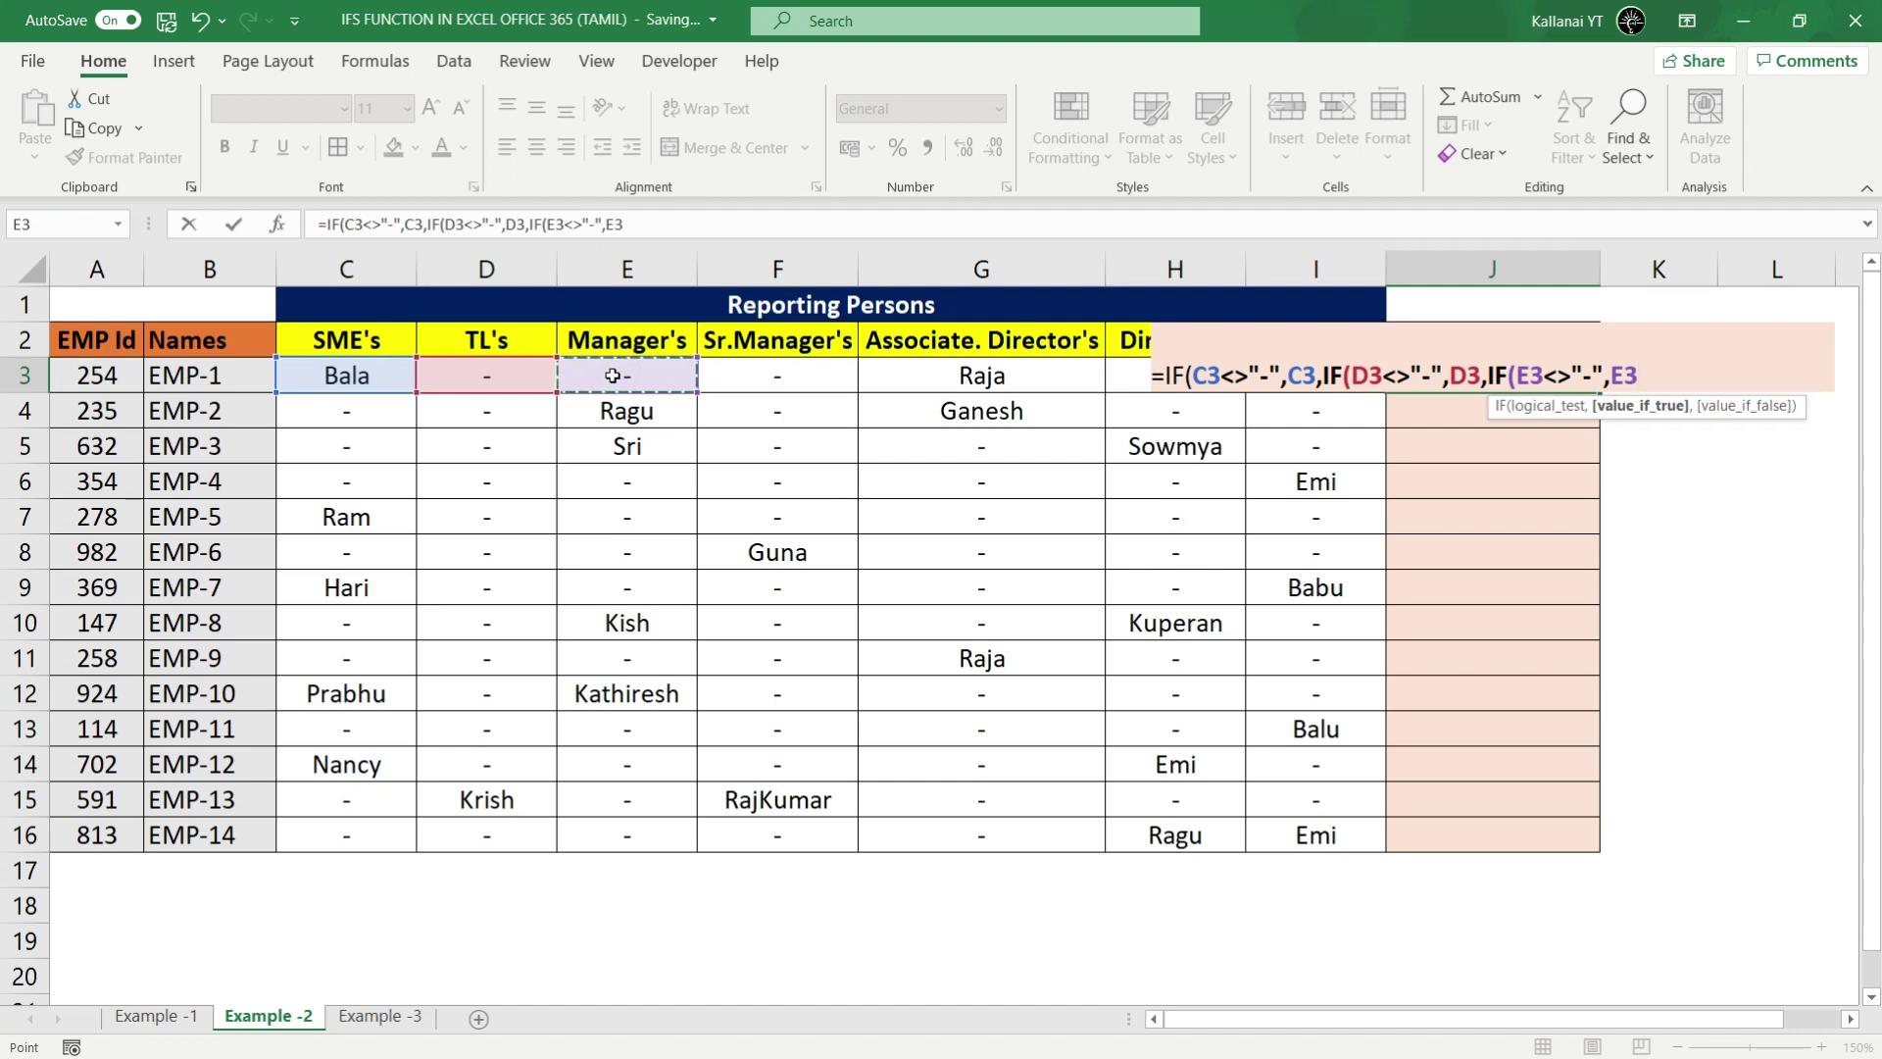
pyautogui.write(',')
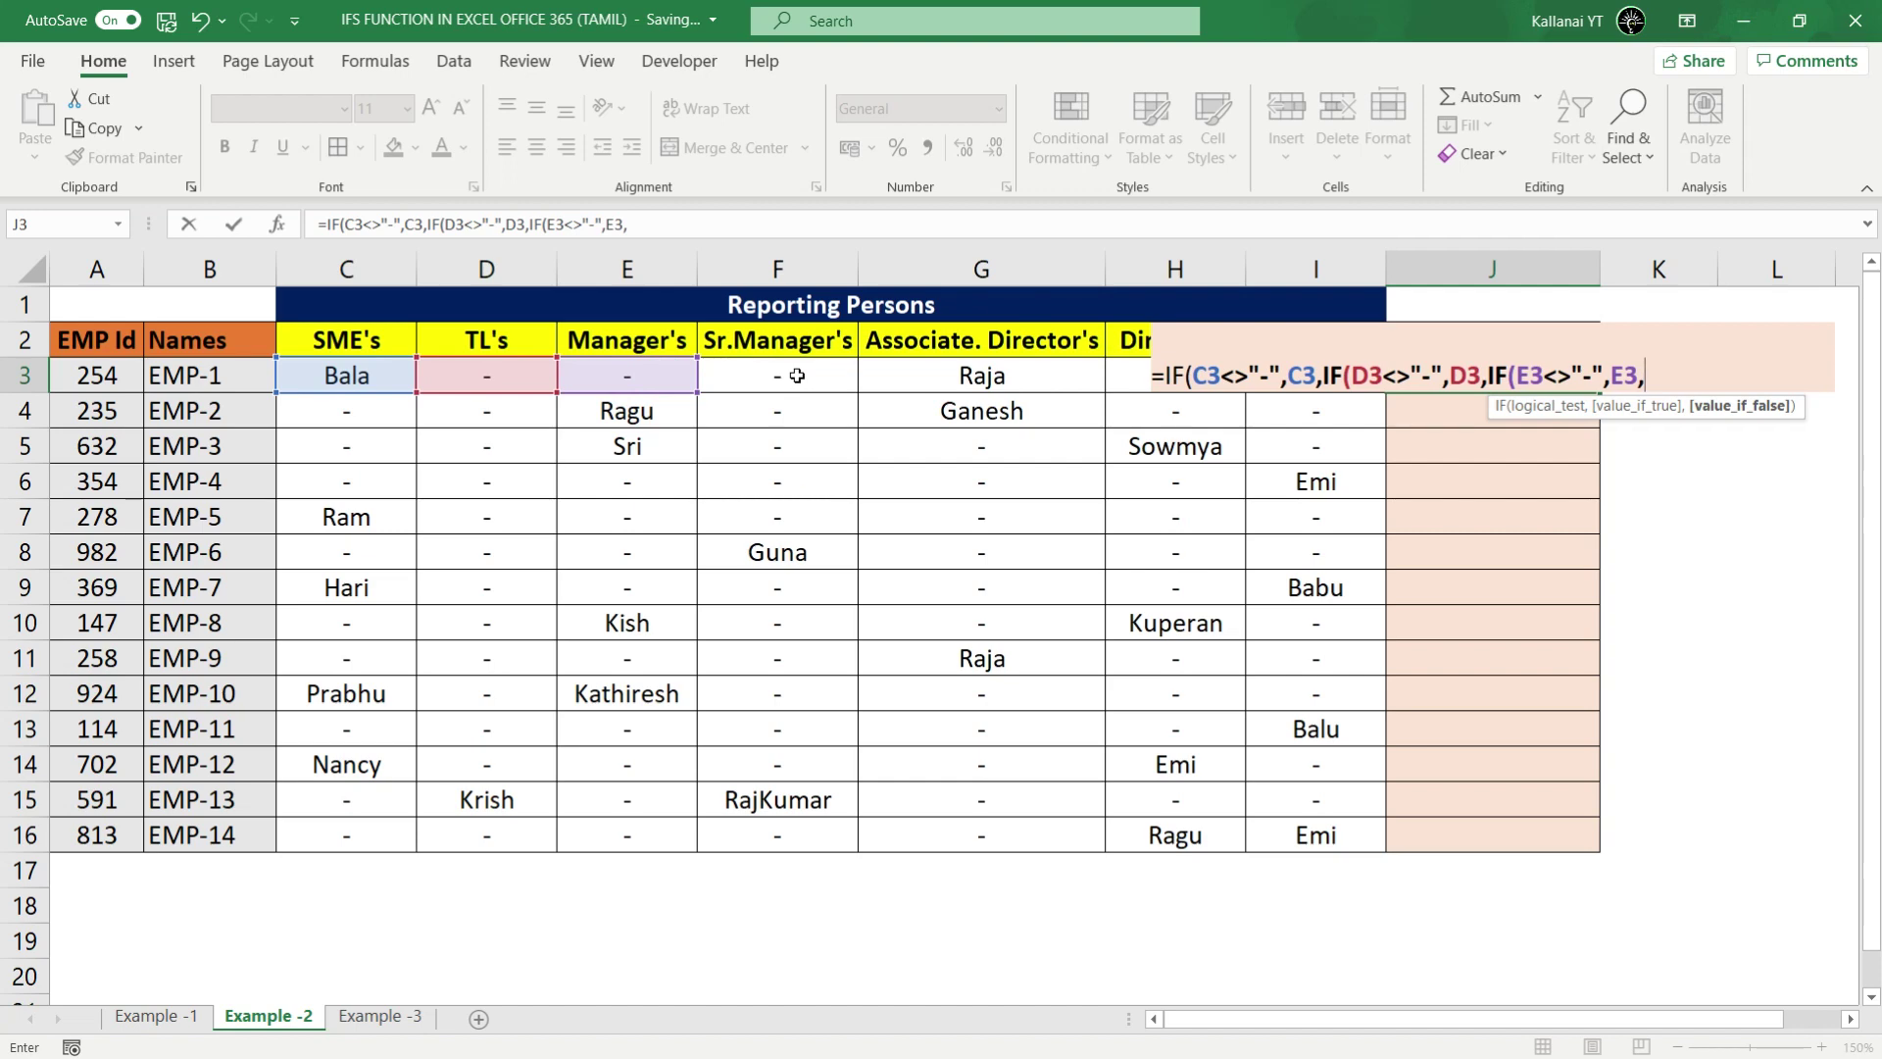
pyautogui.write('I')
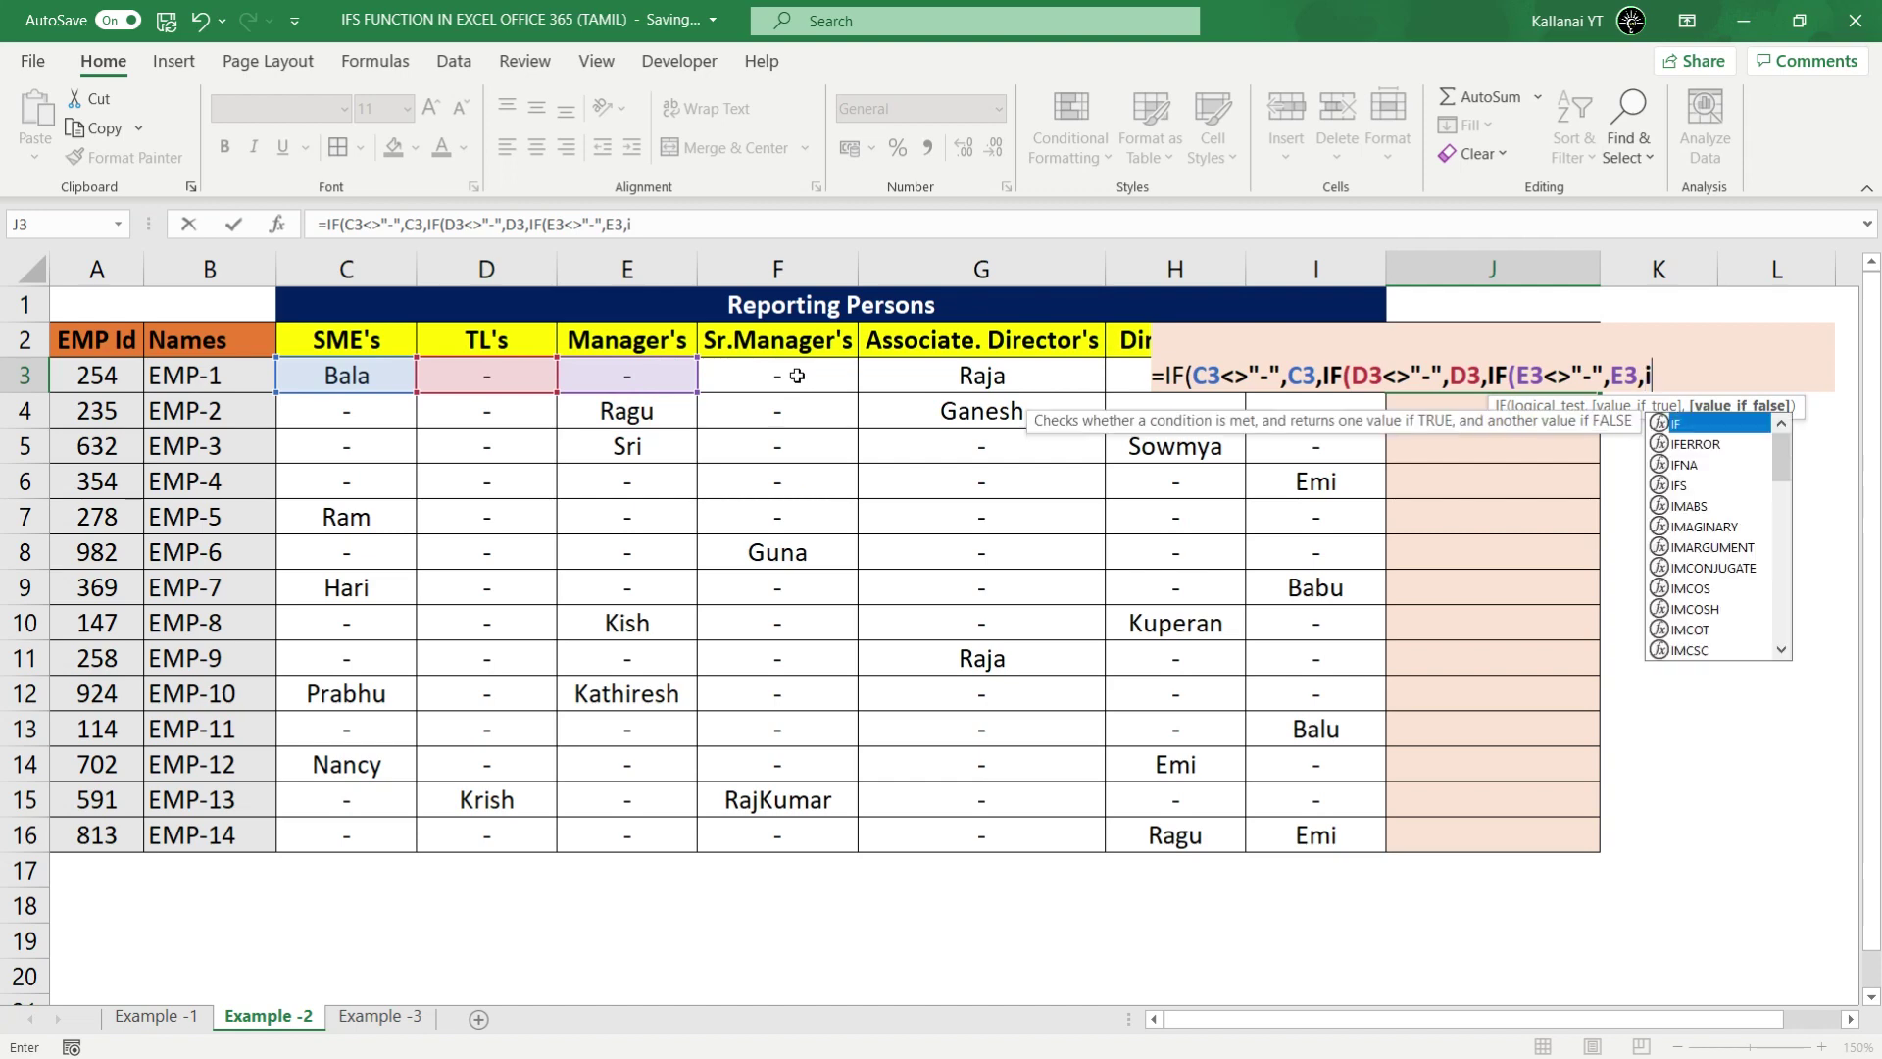
pyautogui.write('F(')
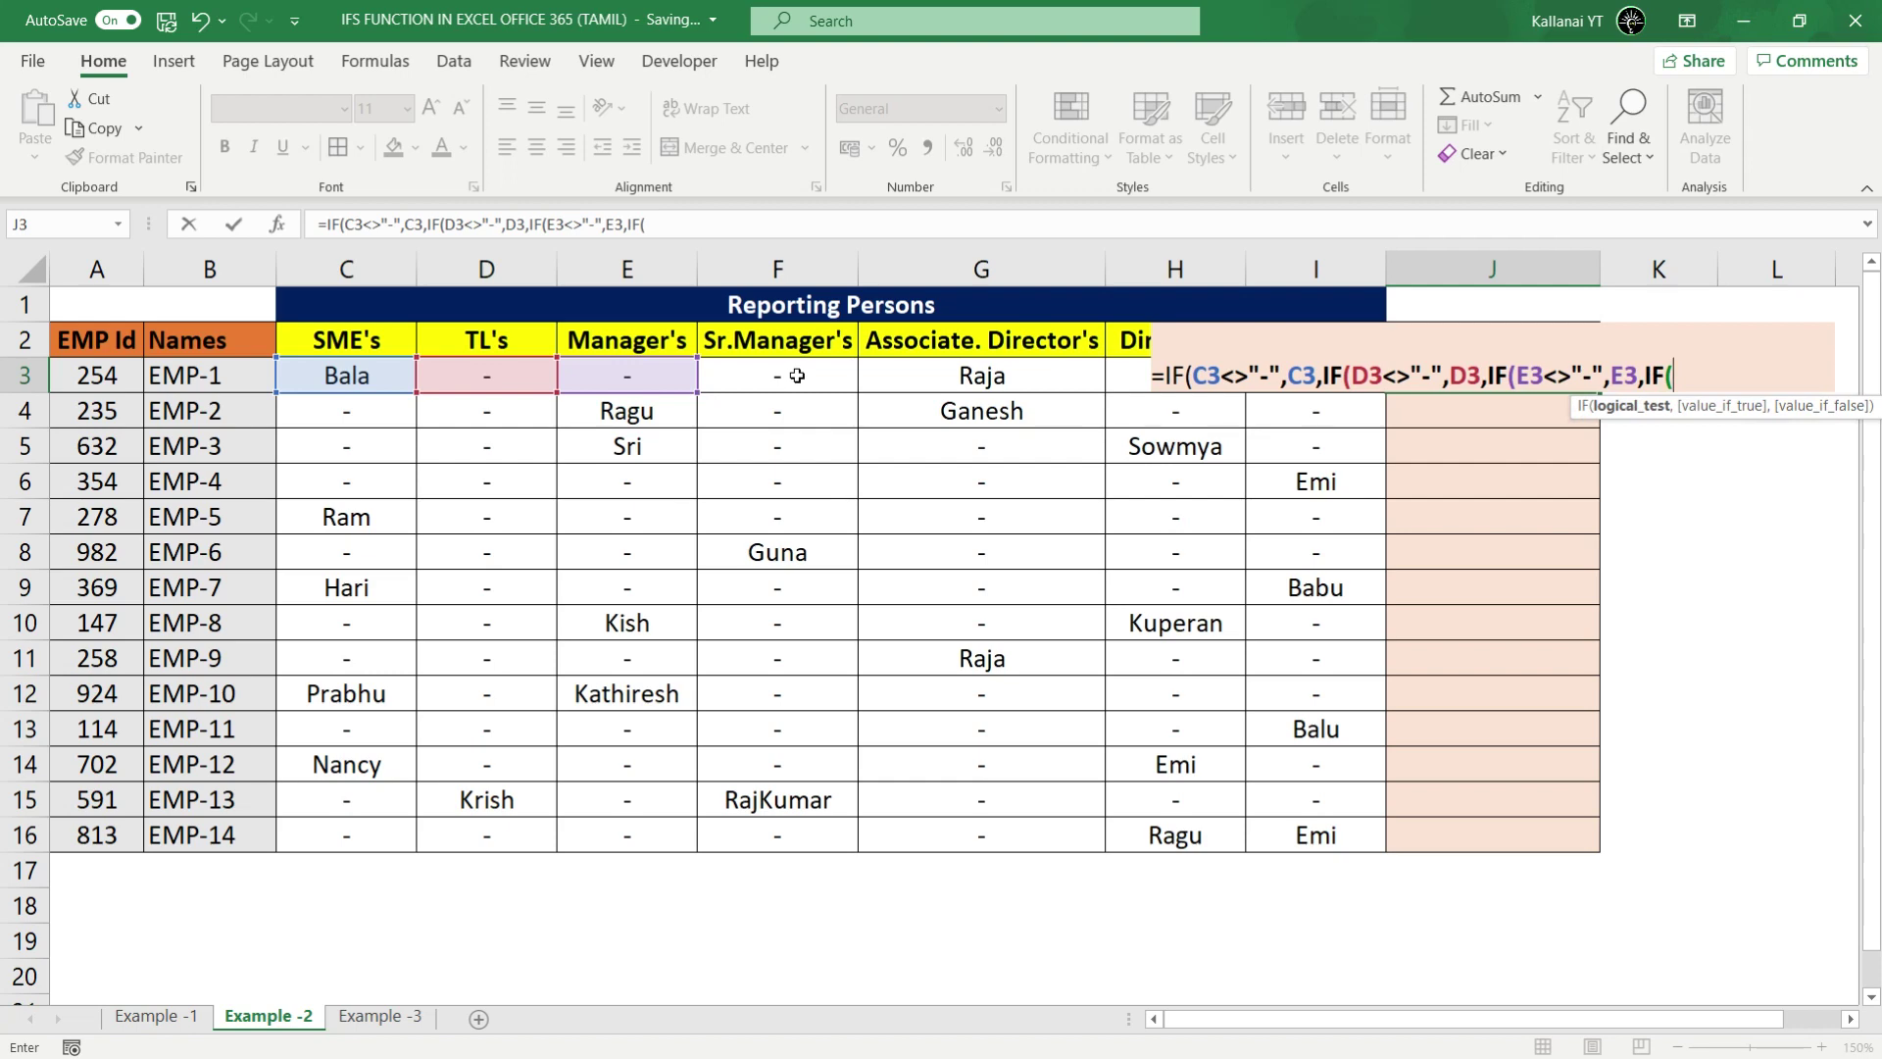
# Step: Extend J3's nested IF to return F3, then G3, when each isn't a dash
pyautogui.click(798, 375)
pyautogui.write('<')
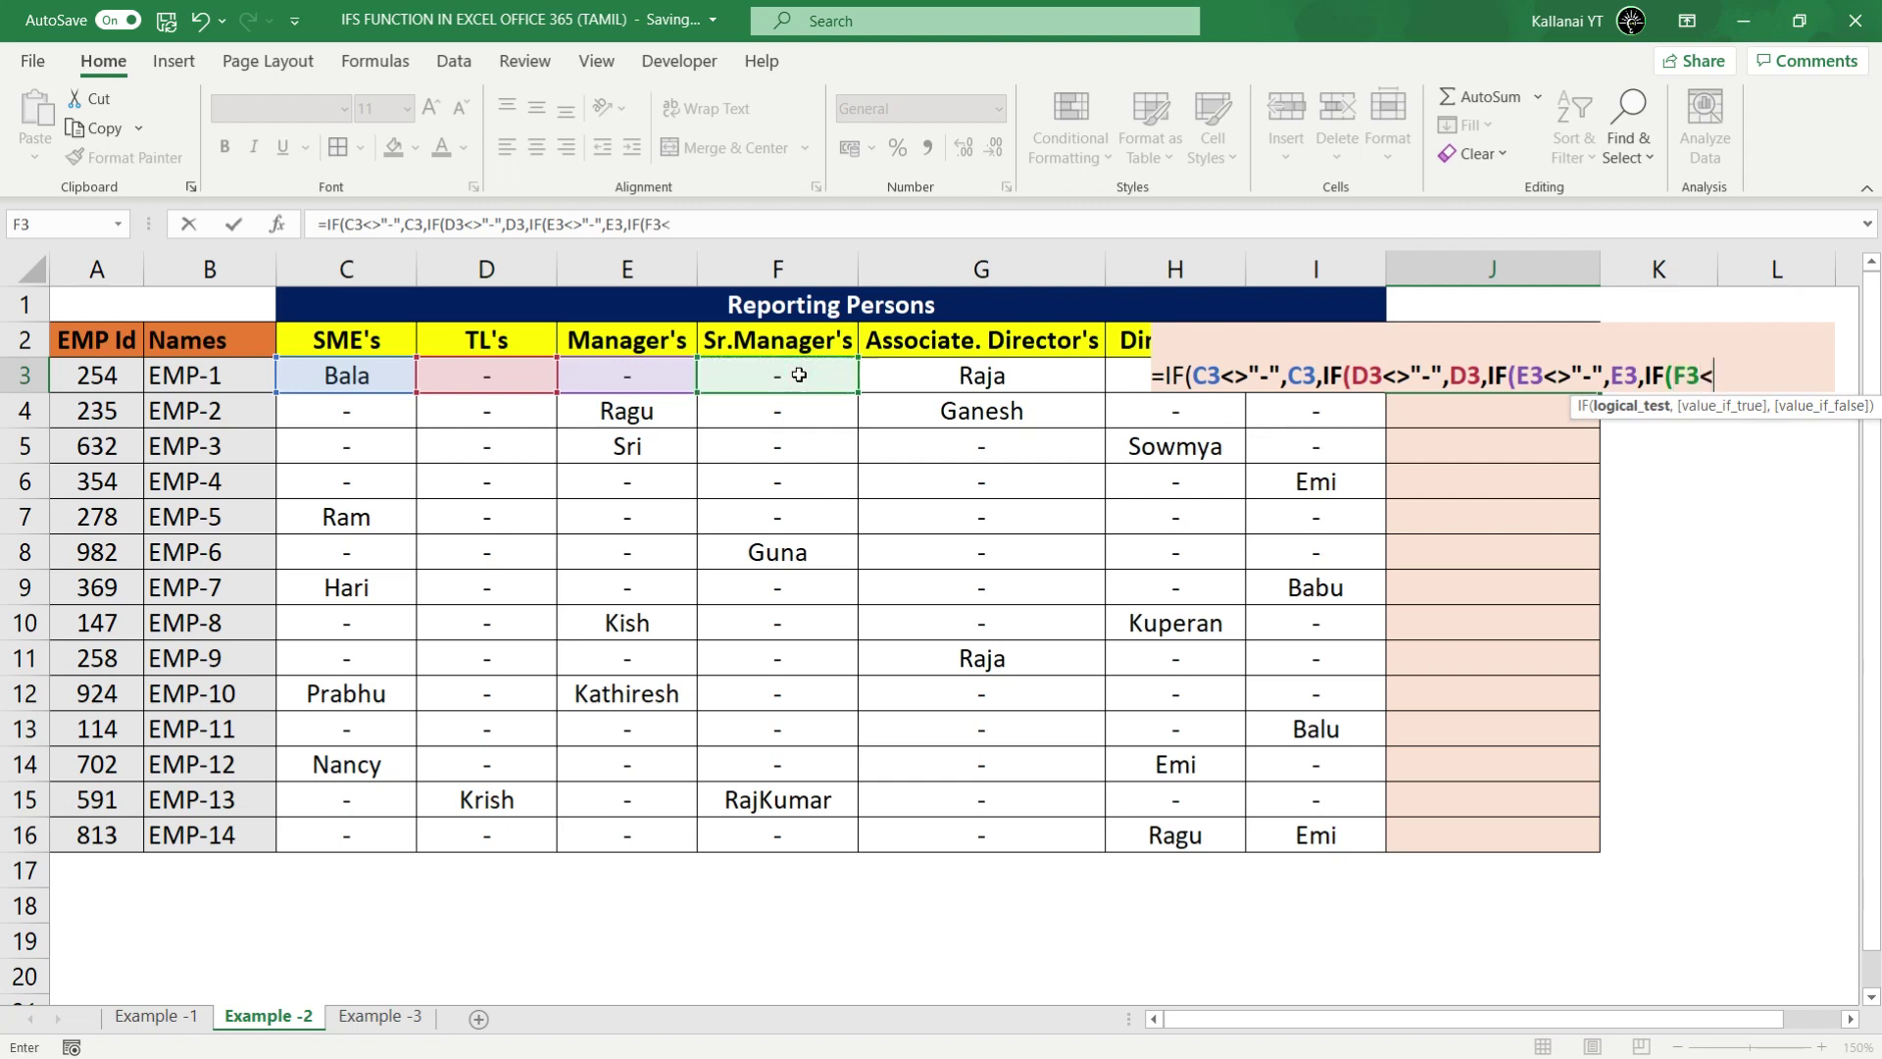
pyautogui.write('>"-"')
pyautogui.write(',')
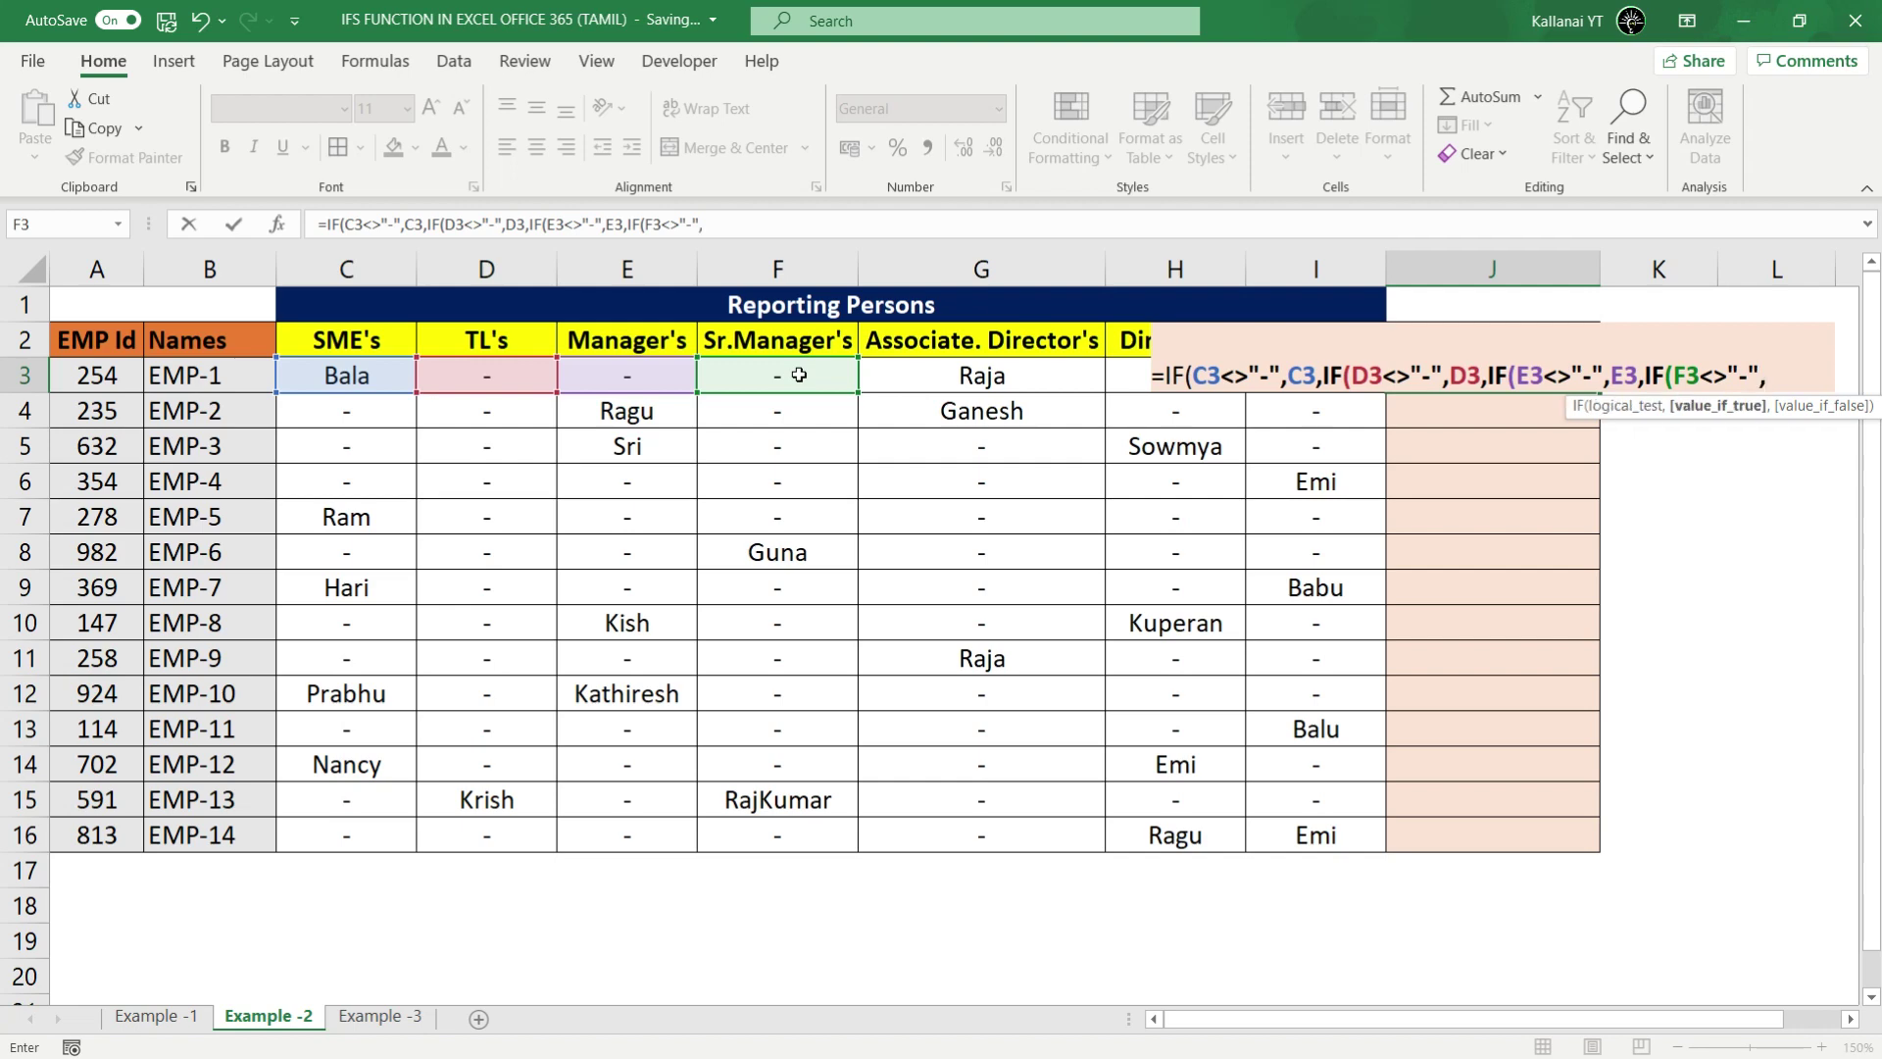
pyautogui.click(799, 376)
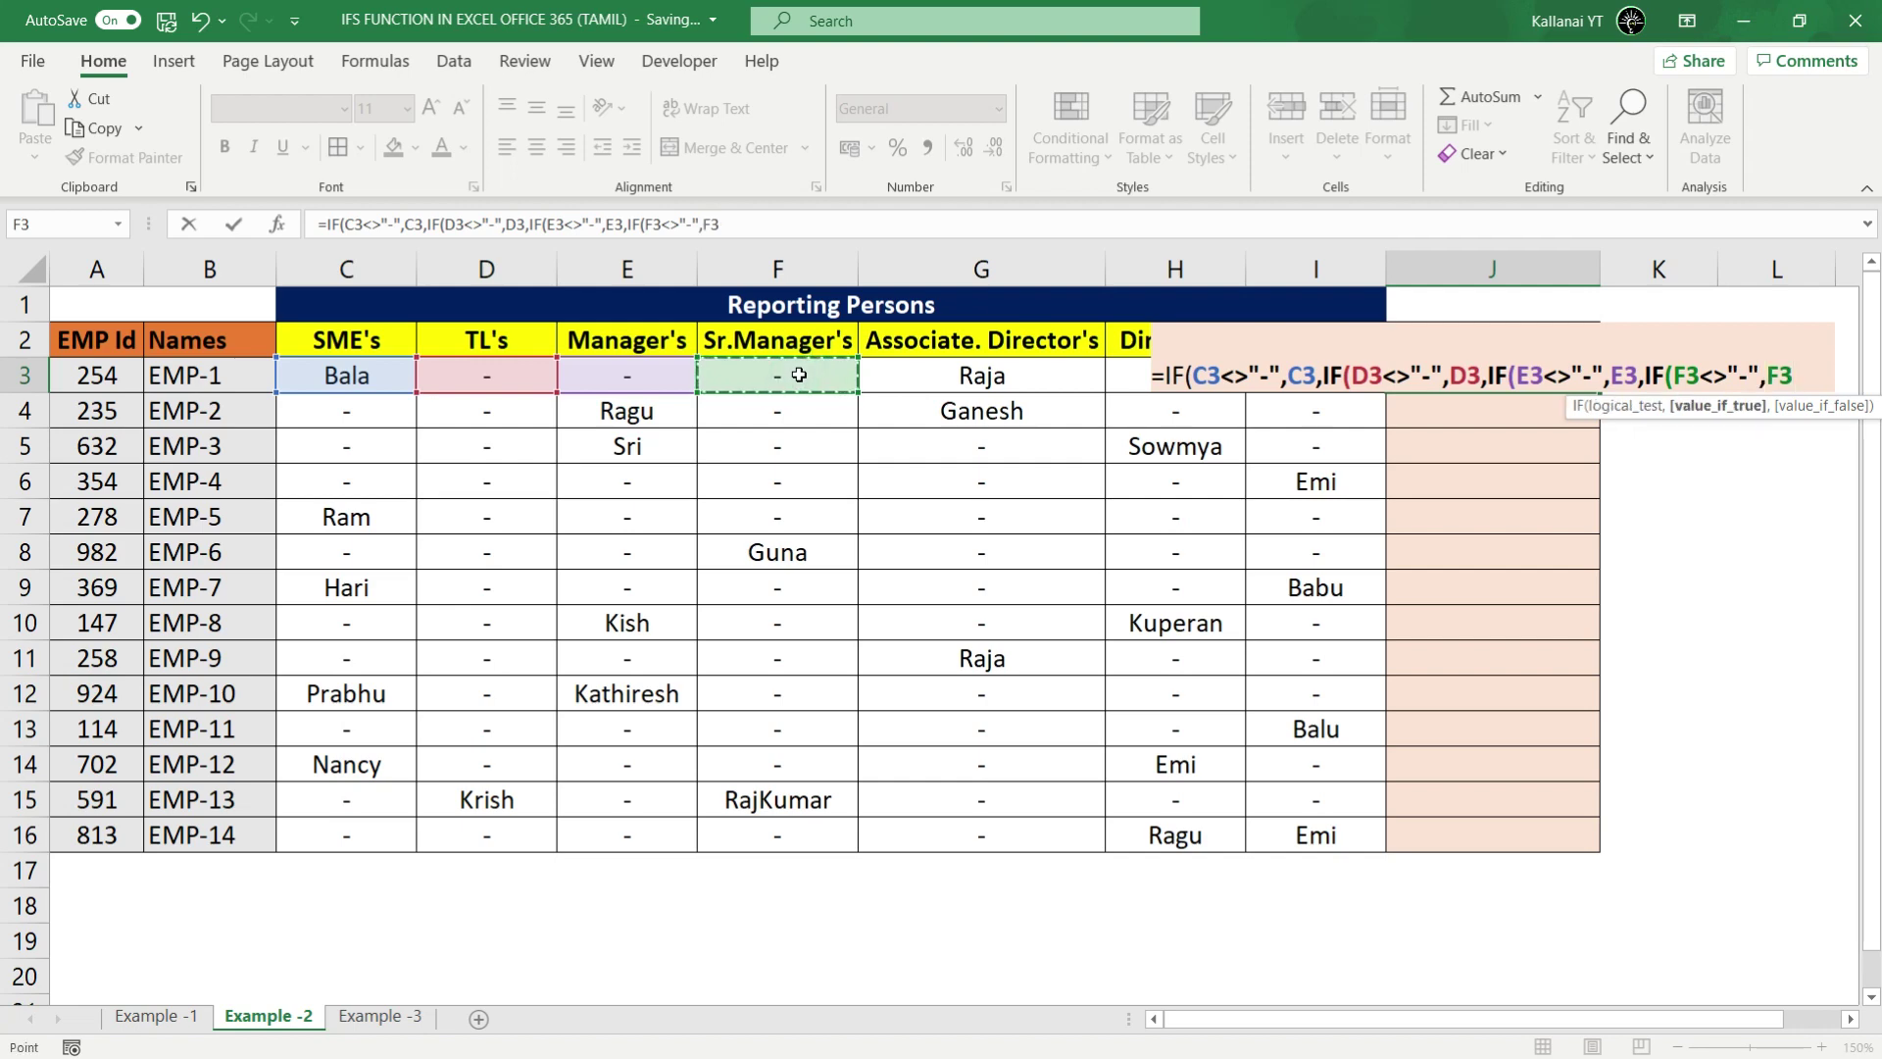
pyautogui.write(',')
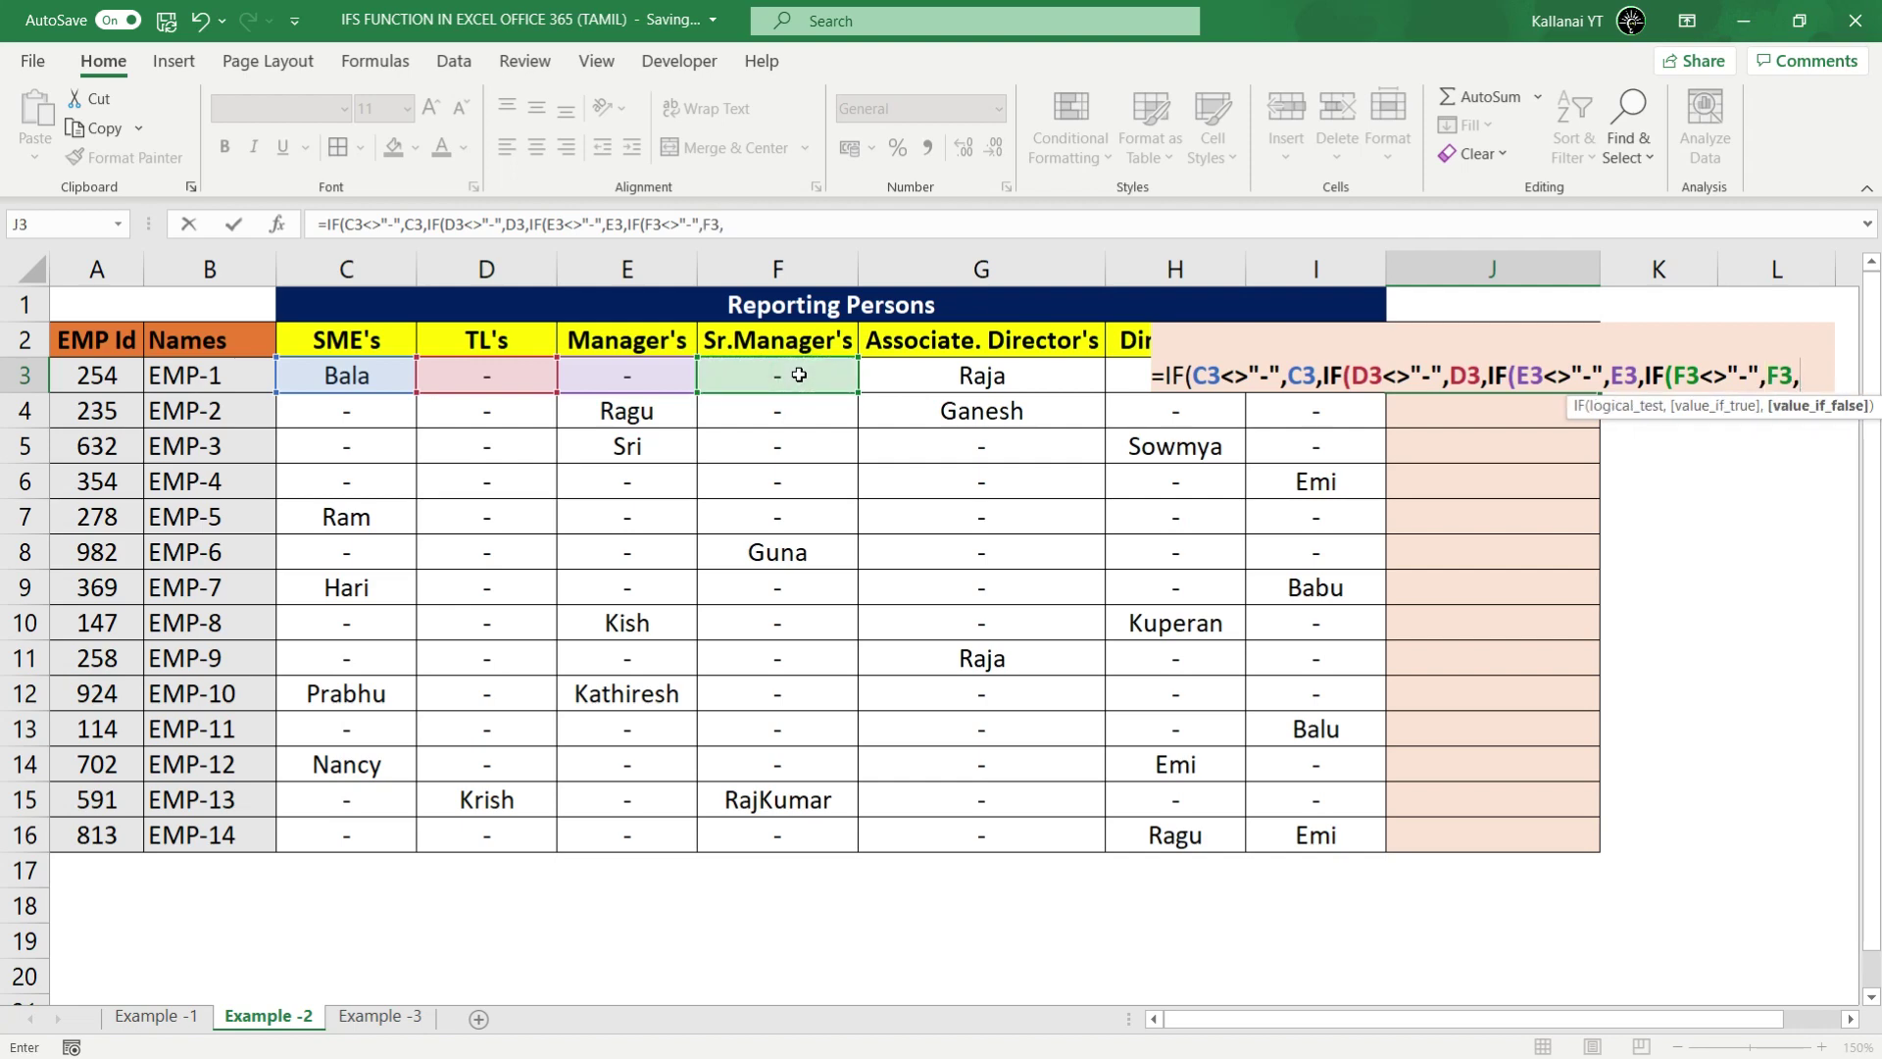
pyautogui.write('IF')
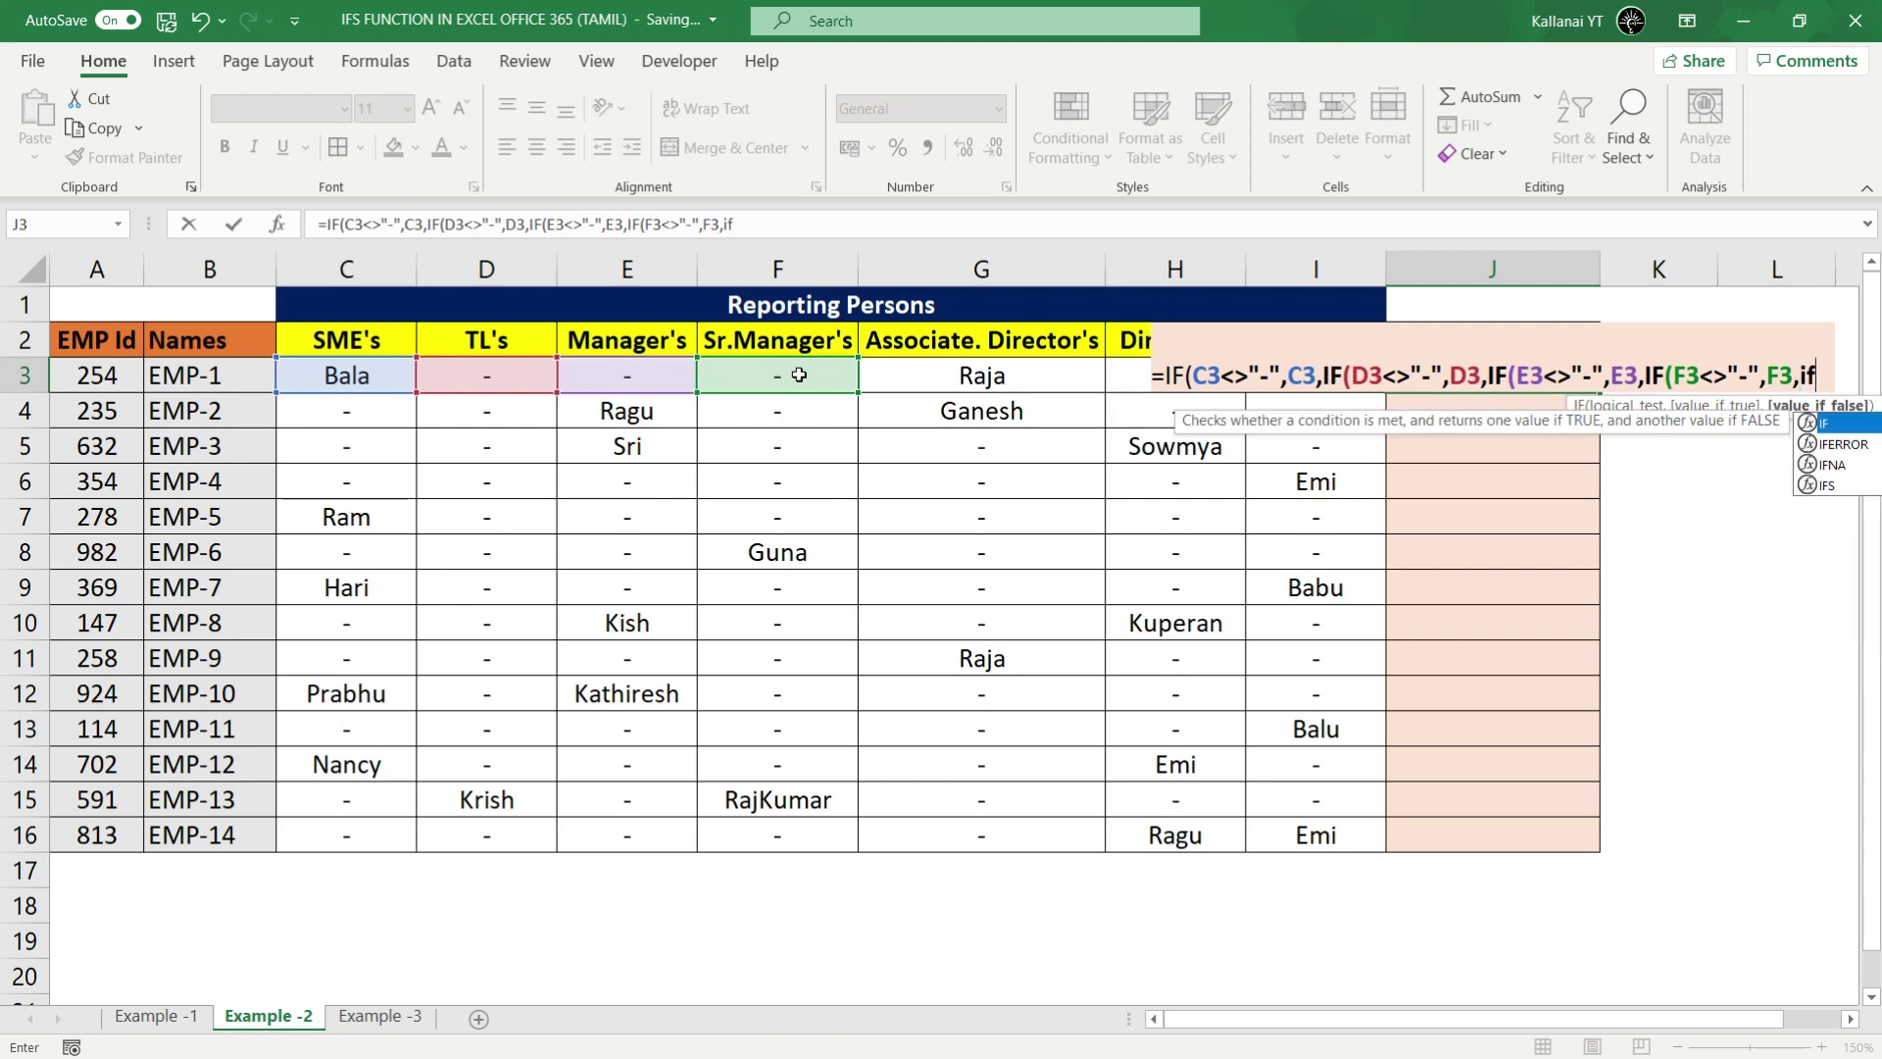
pyautogui.write('(')
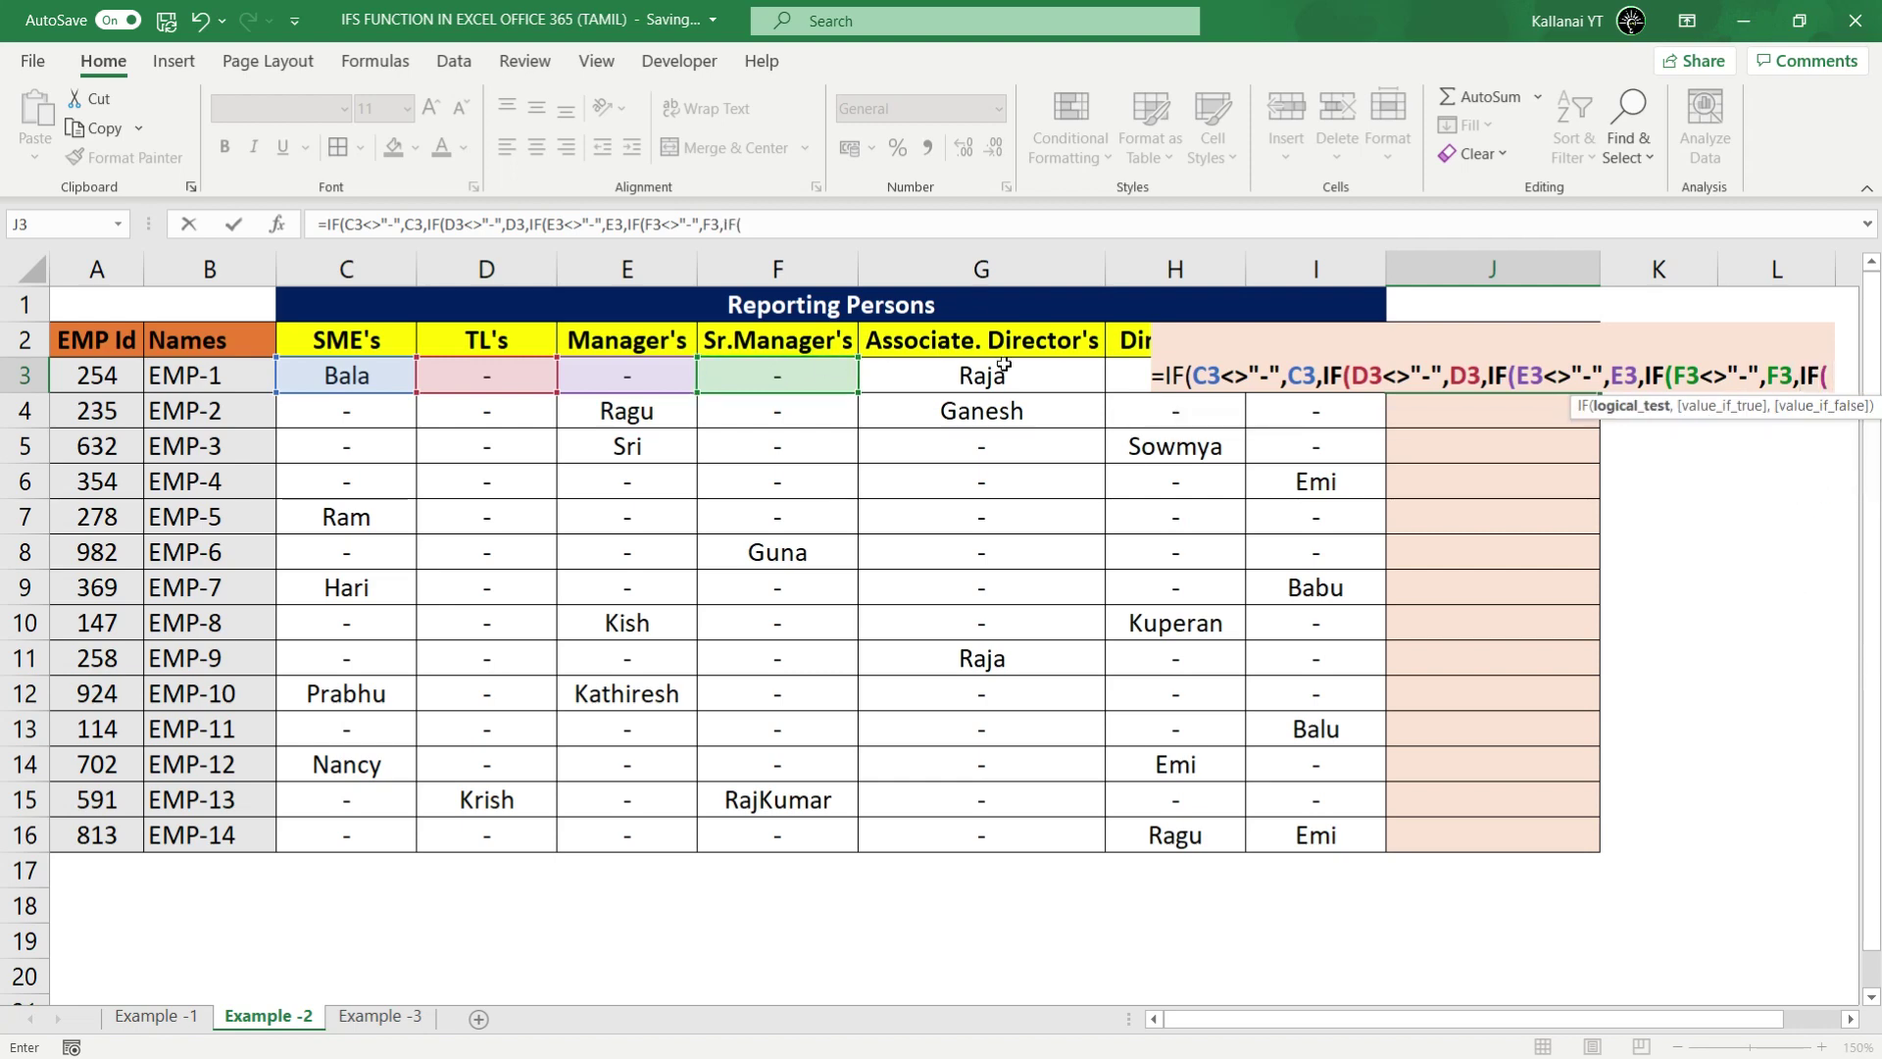
pyautogui.click(1004, 374)
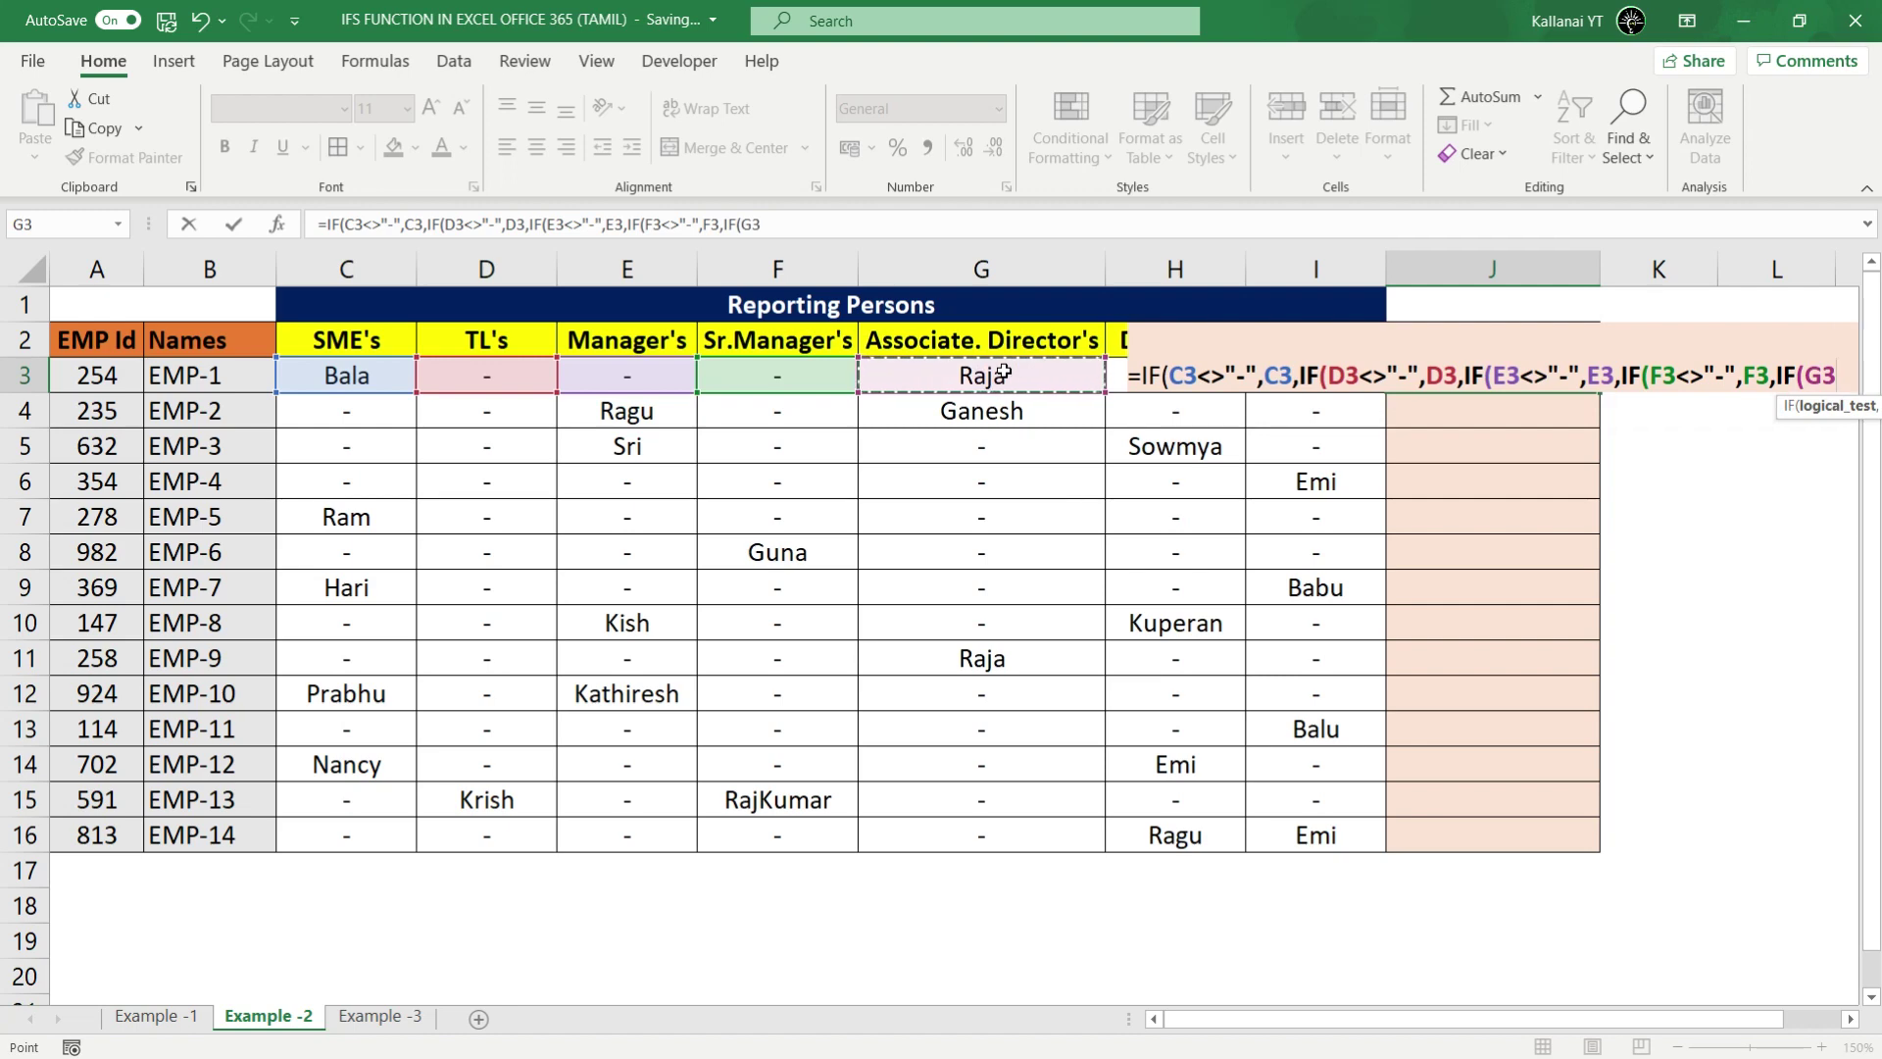
pyautogui.write('<>"-"')
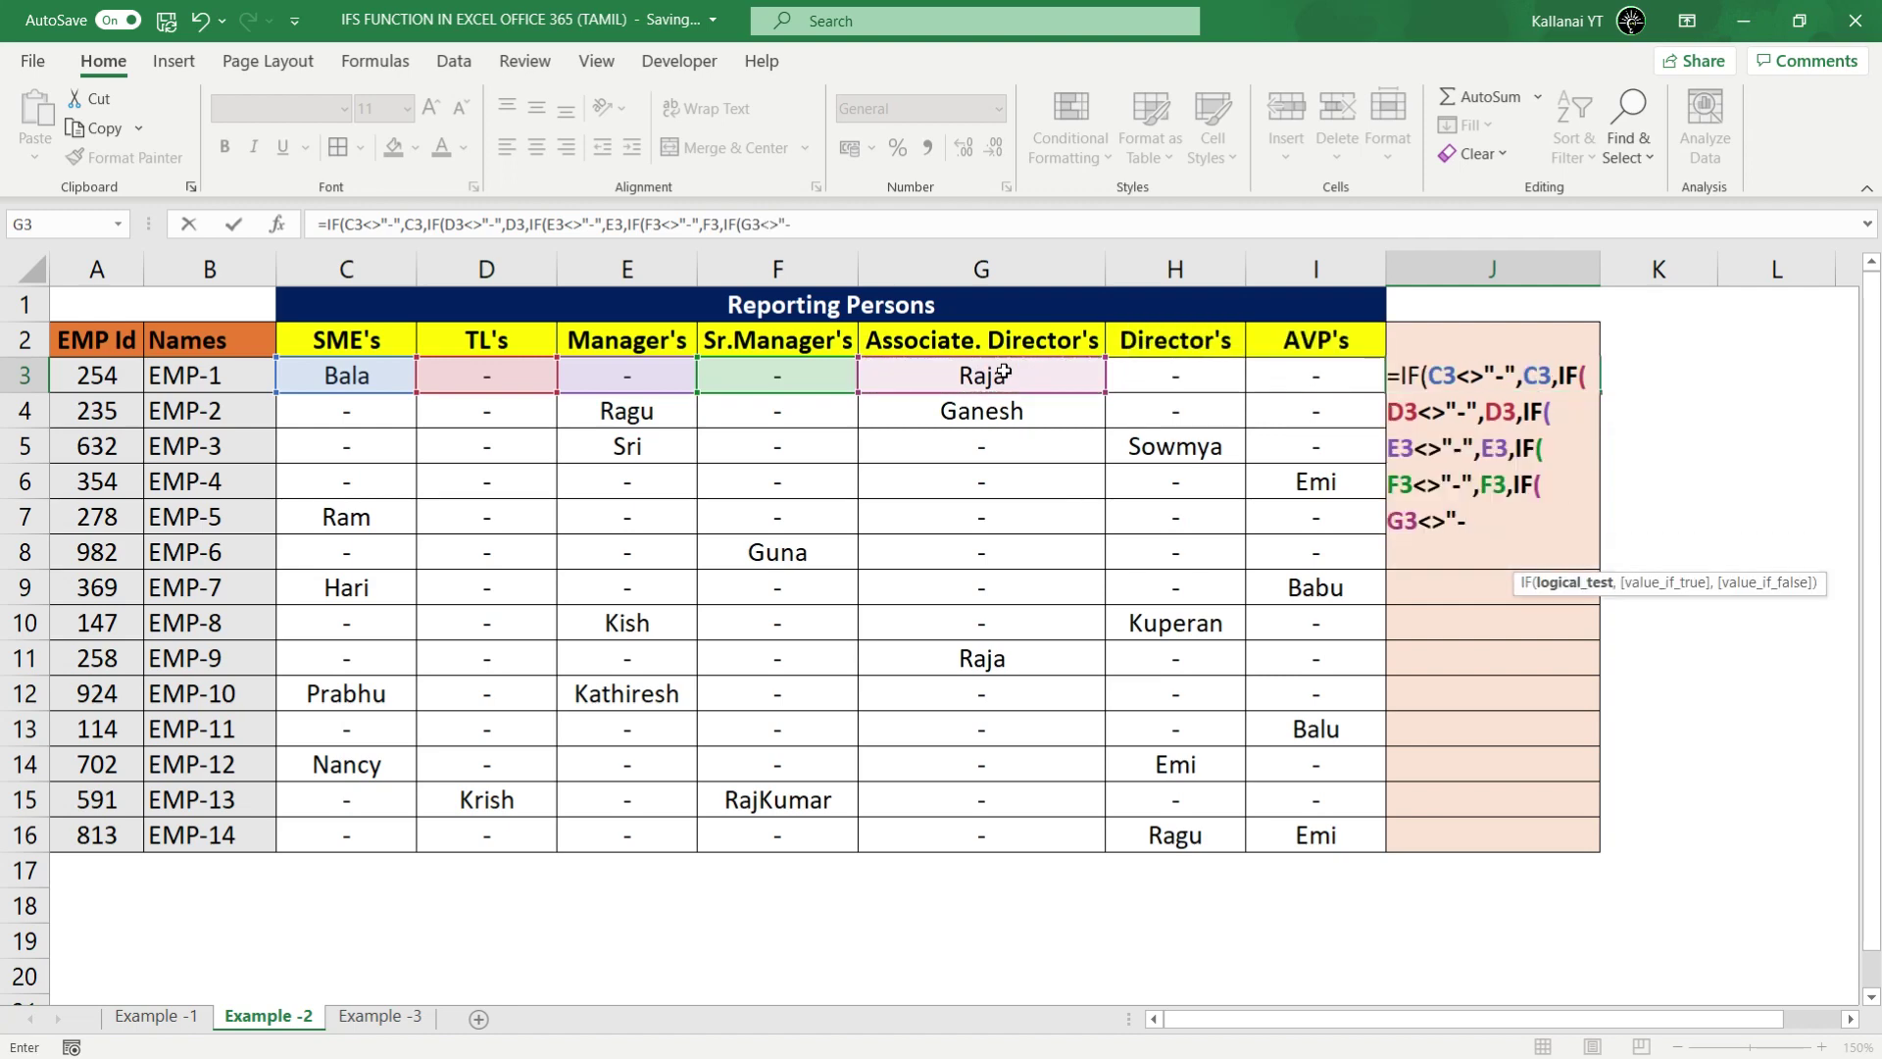
pyautogui.write(',')
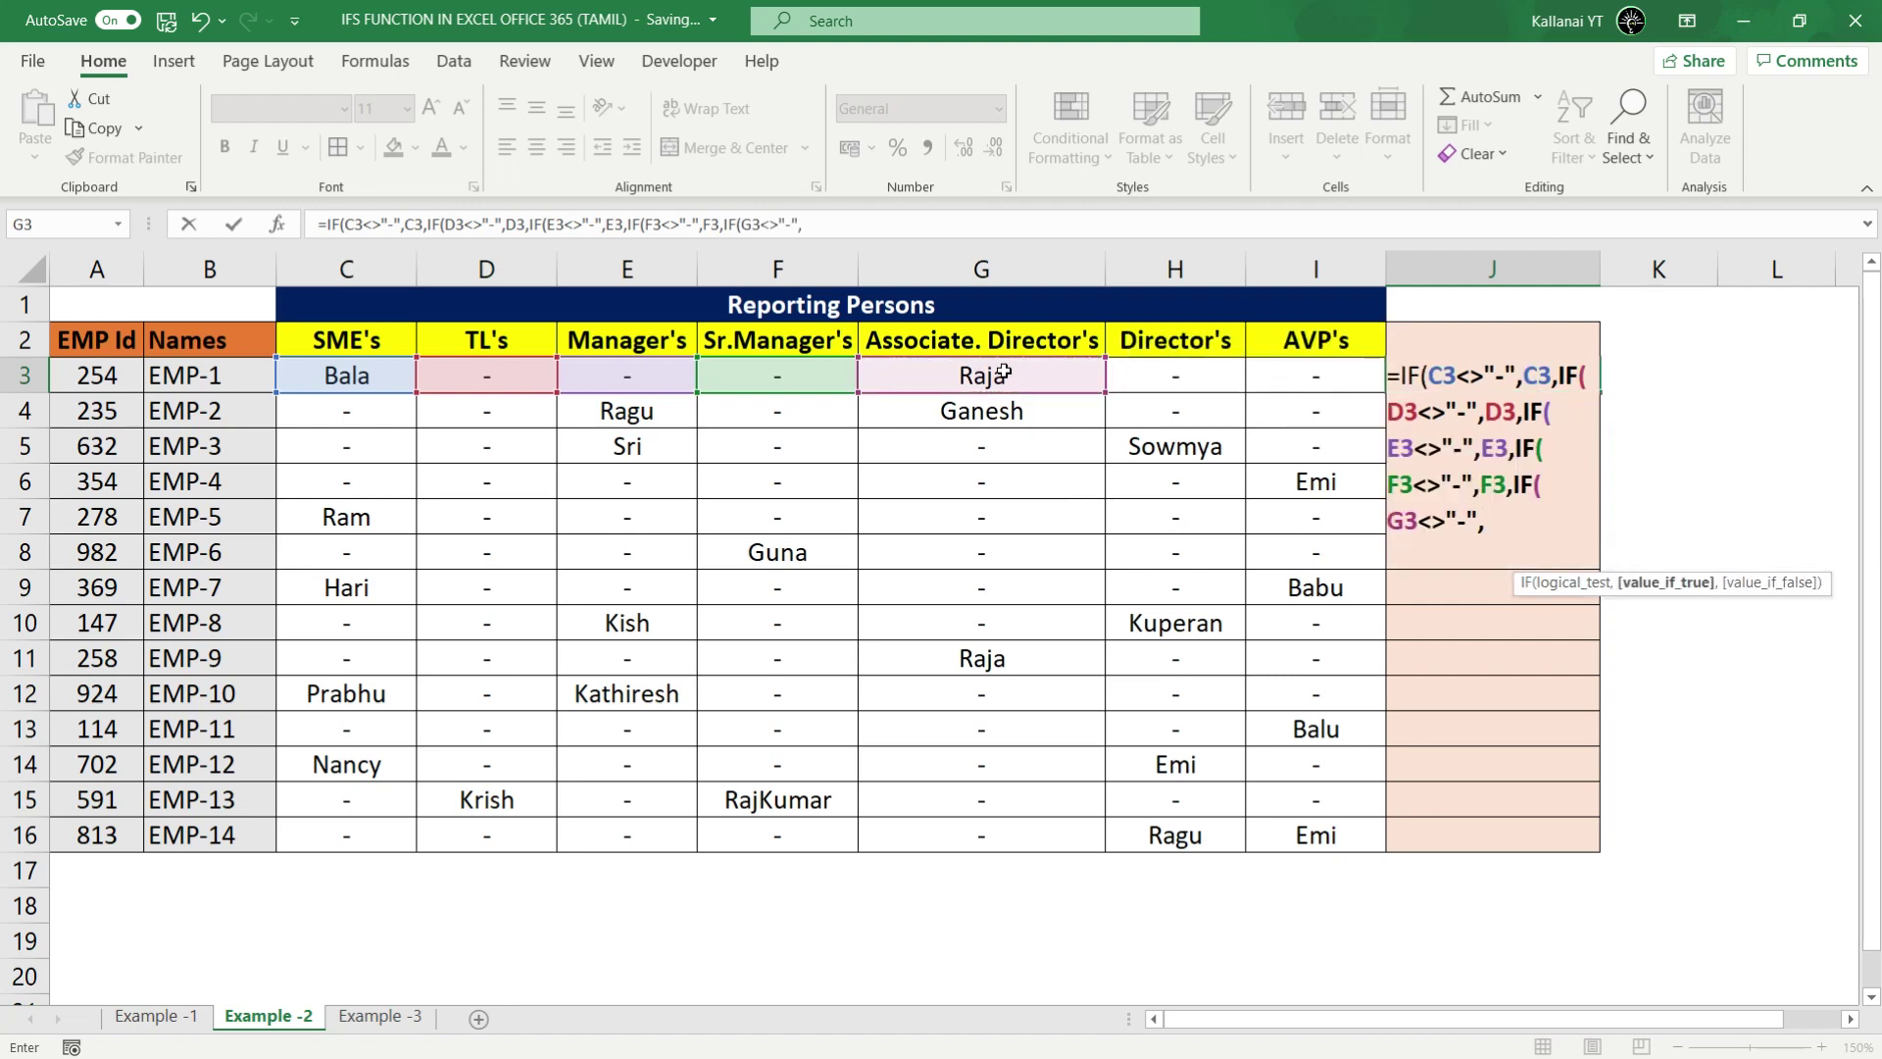
pyautogui.click(1004, 374)
pyautogui.write(',')
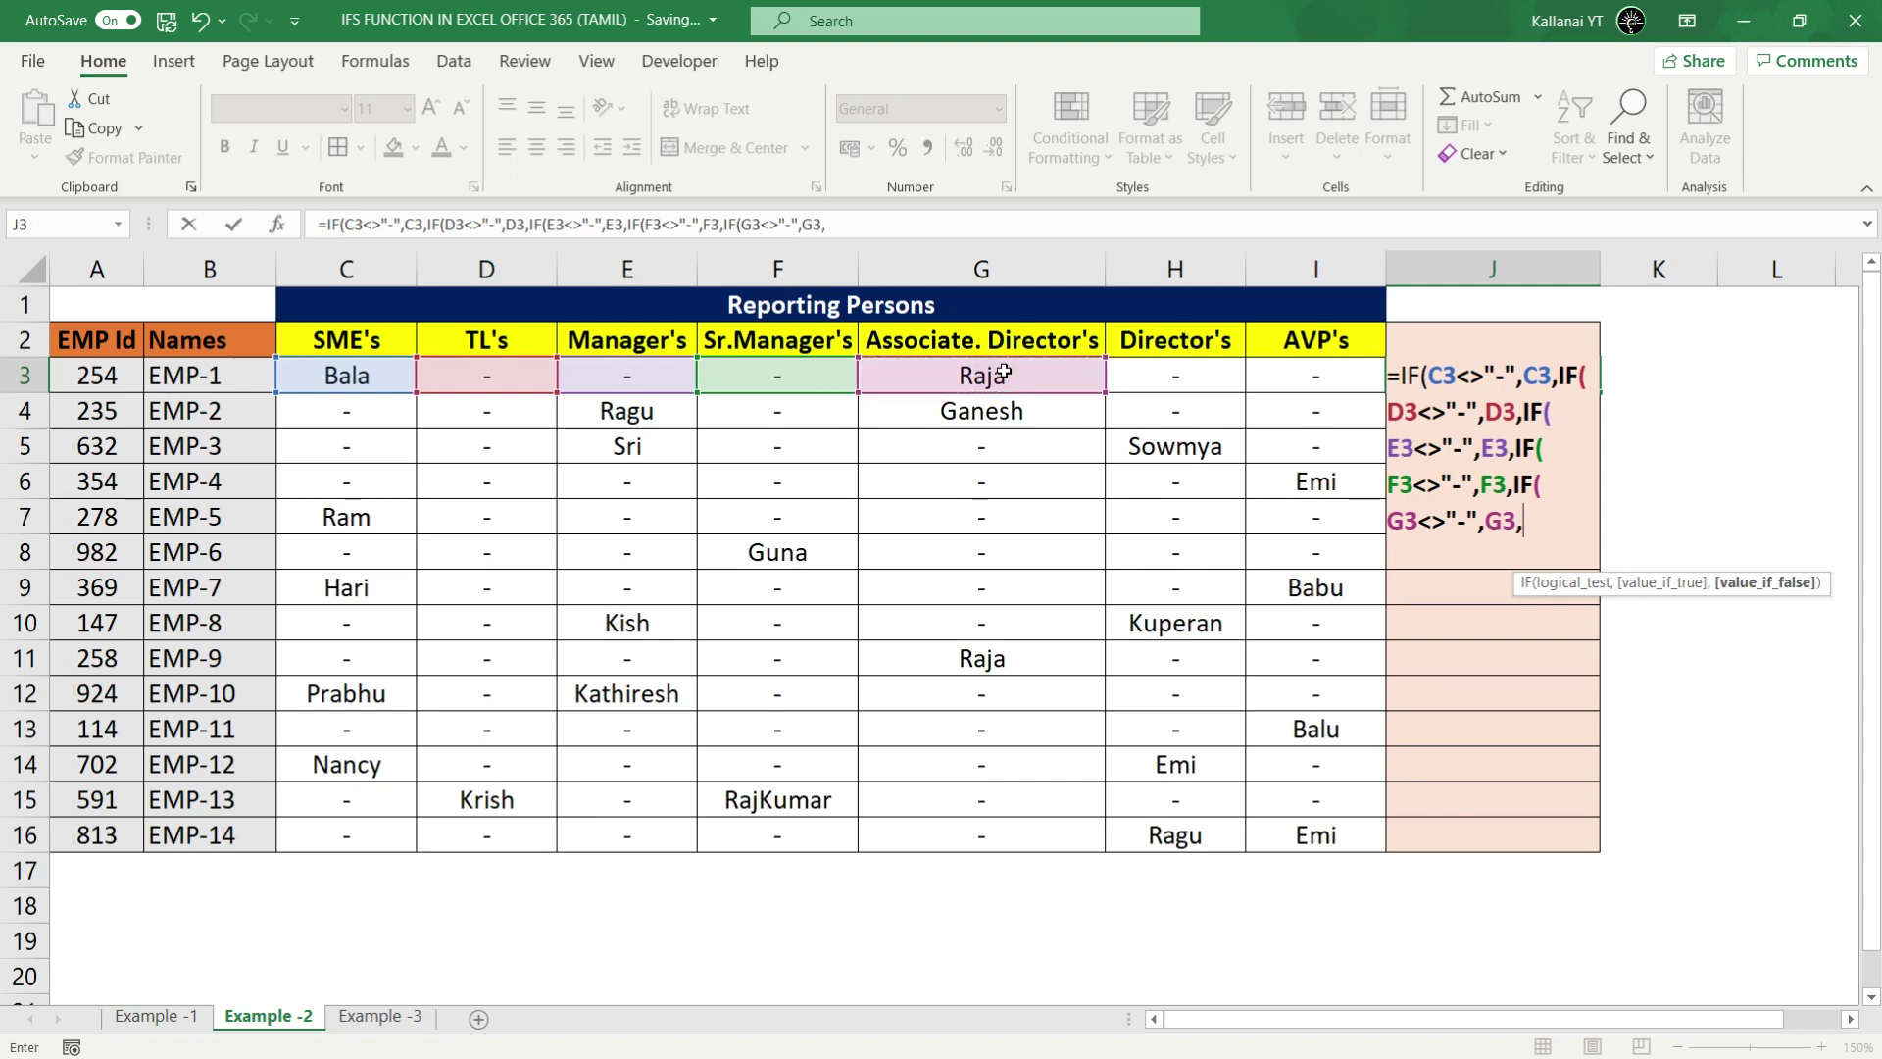
pyautogui.write('IF(')
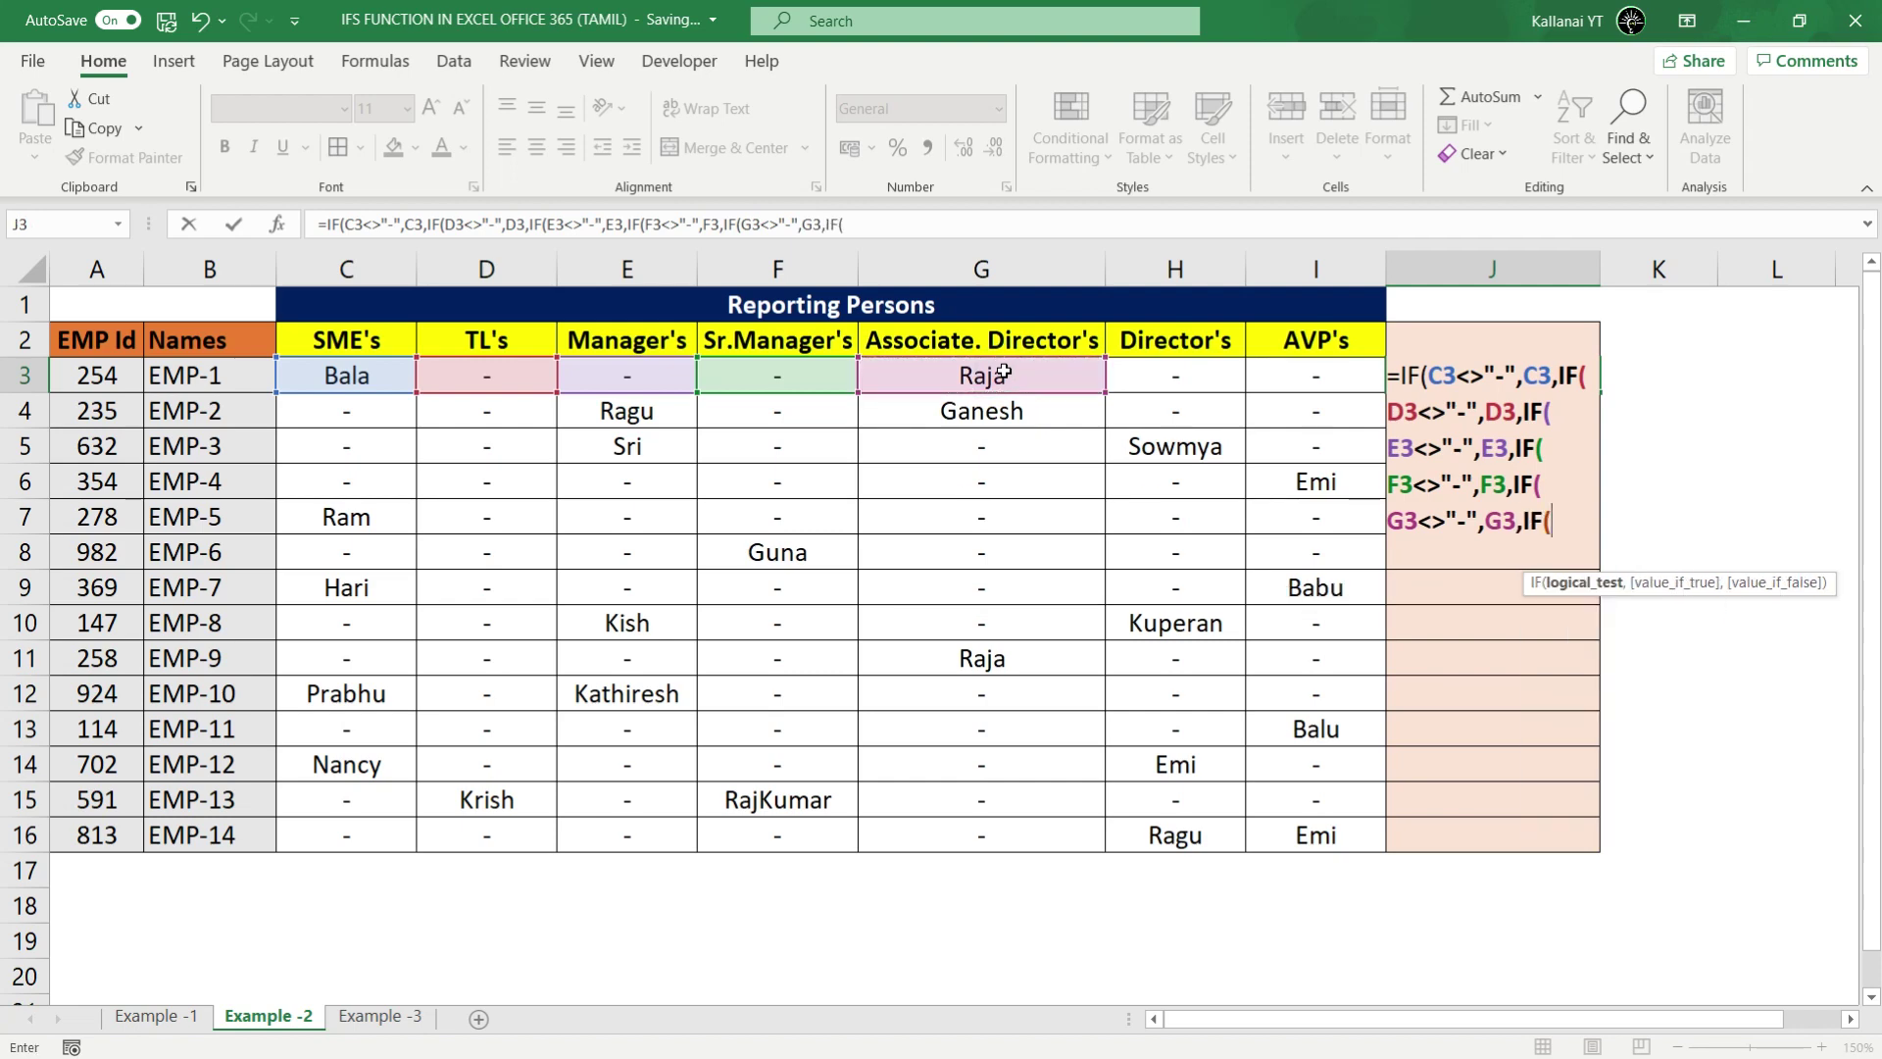
# Step: Test H3 for a dash, use I3 as the final fallback, and add five closing parentheses
pyautogui.click(1177, 373)
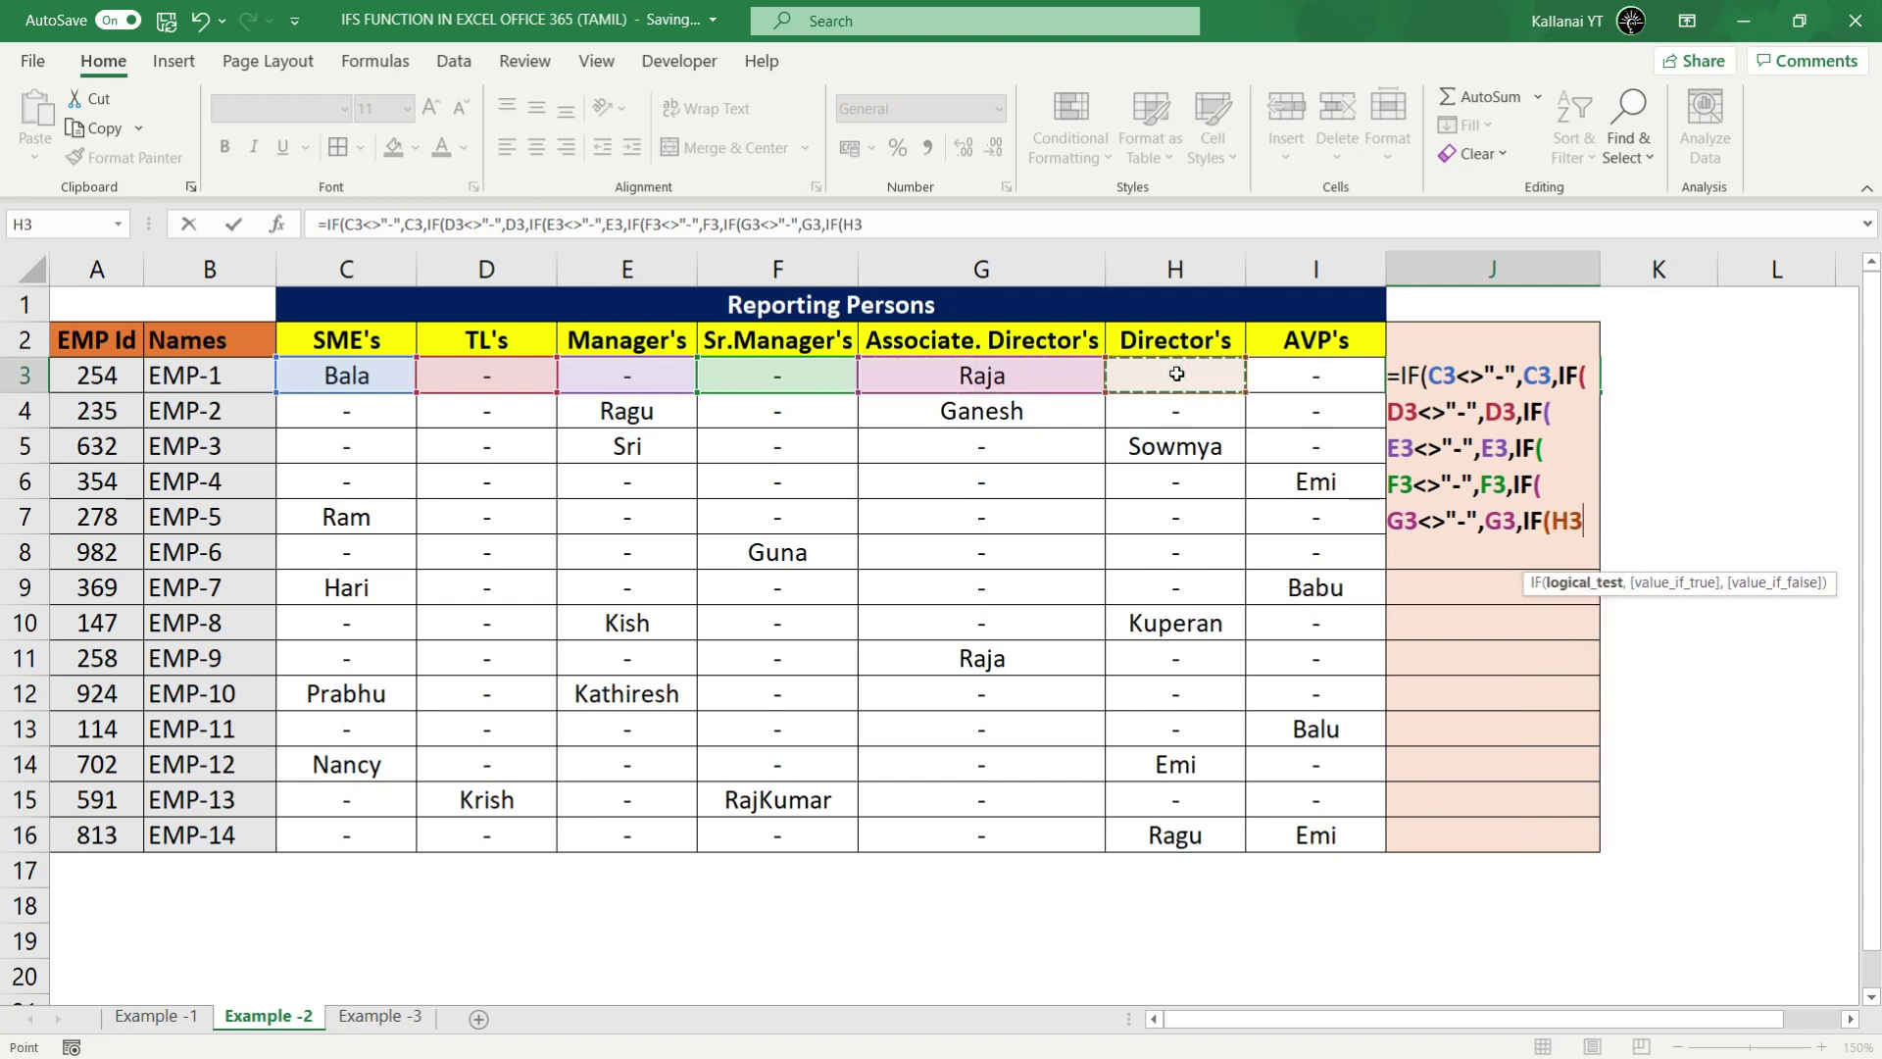
pyautogui.write('<>"-"')
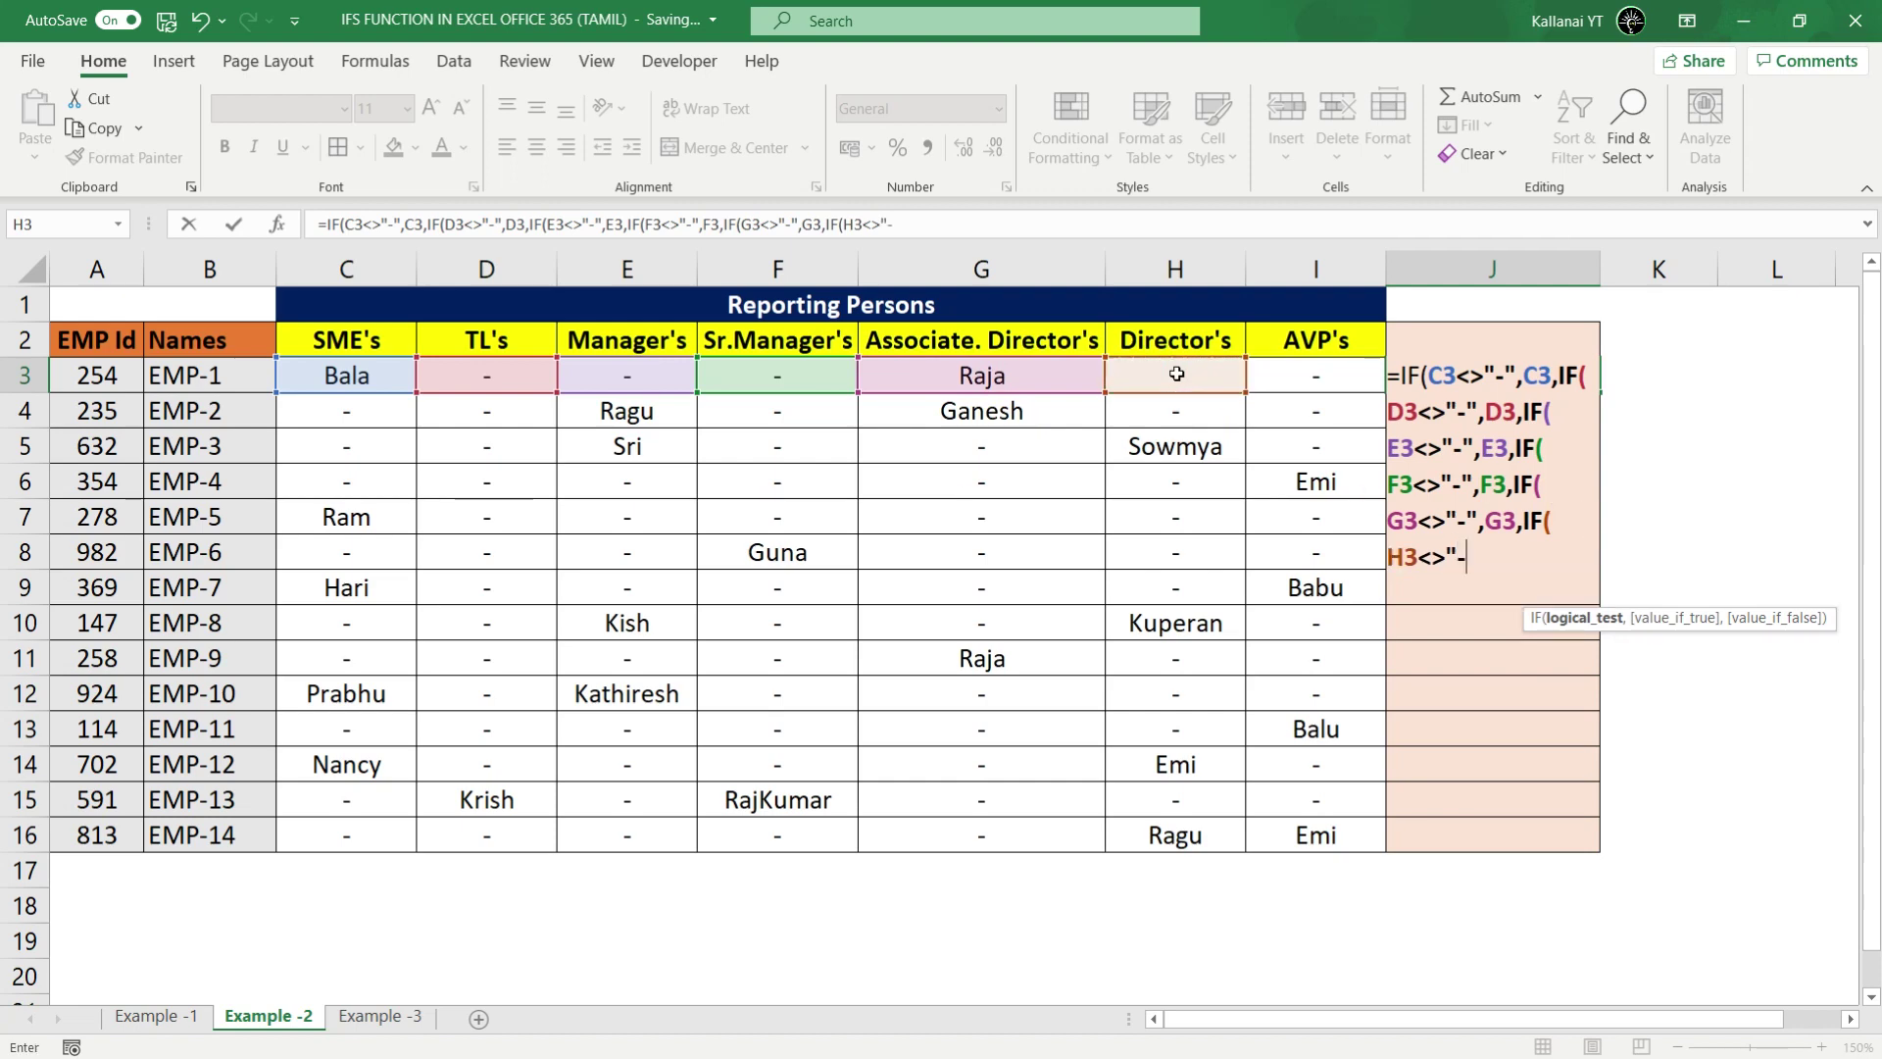
pyautogui.write(',')
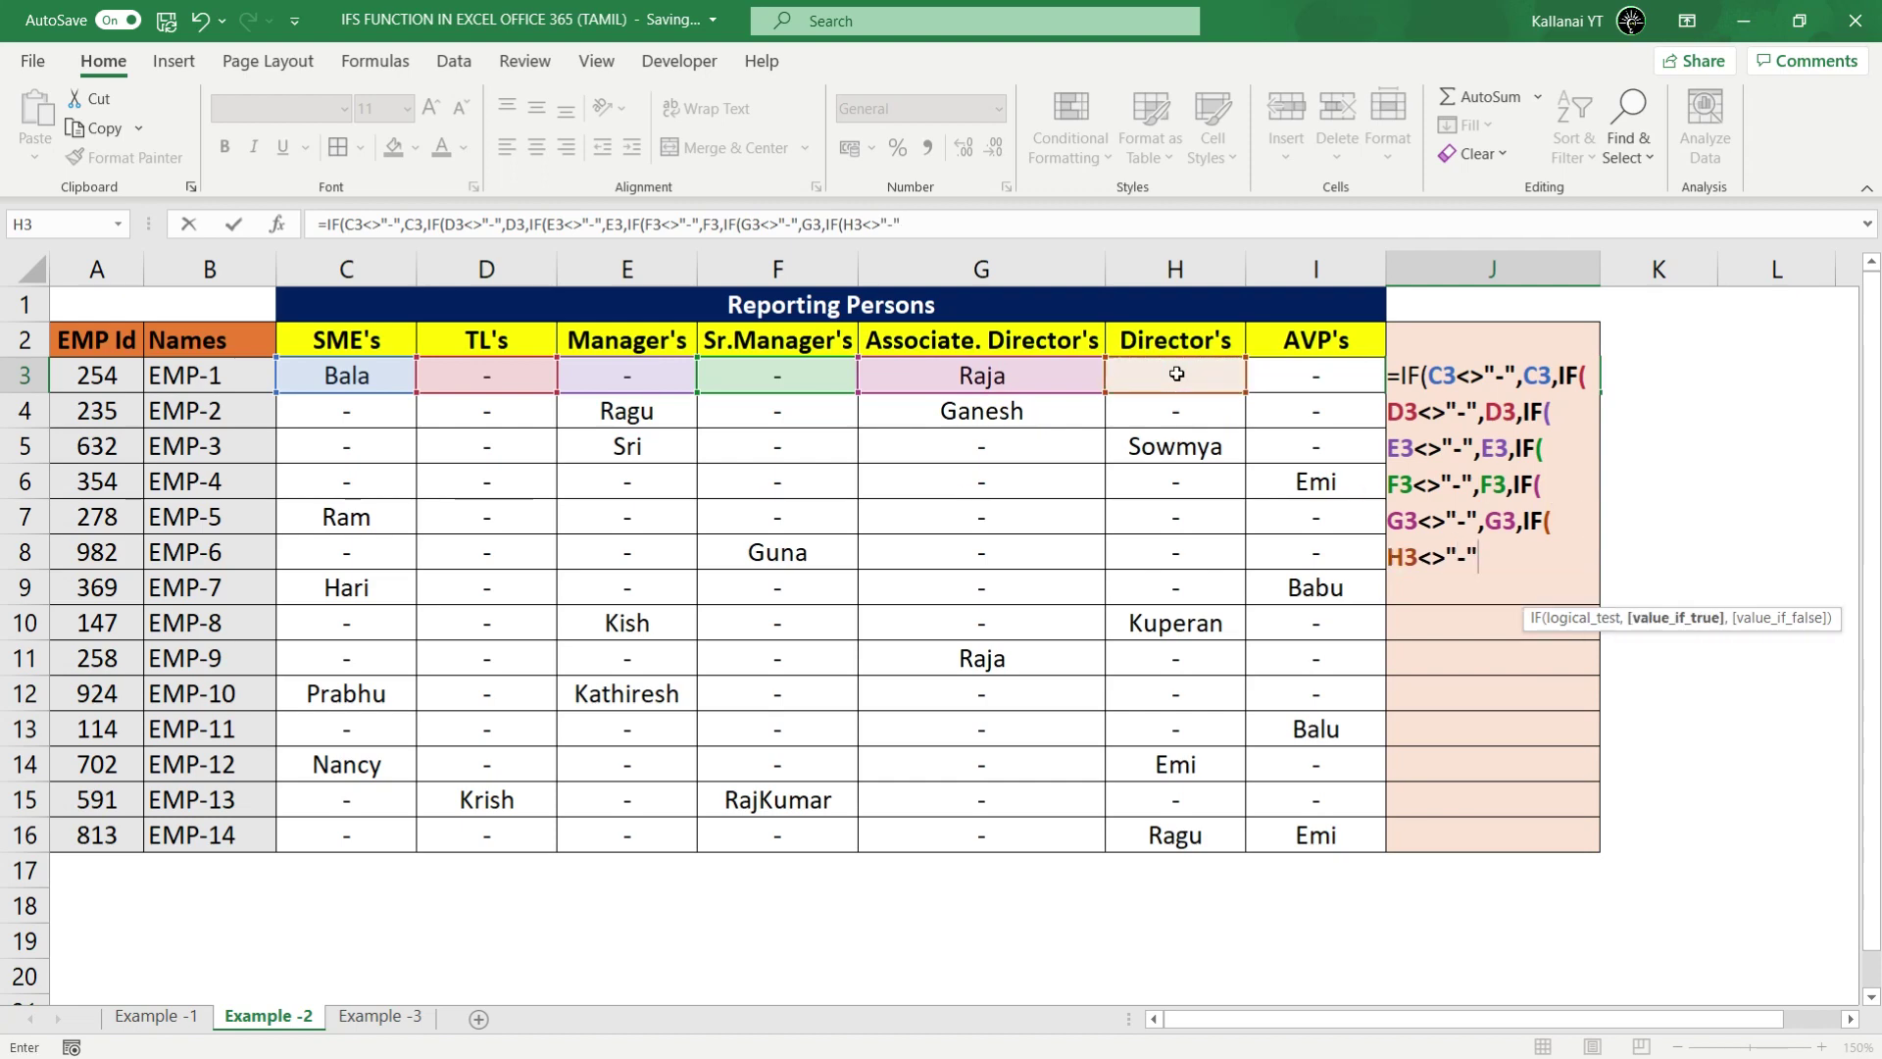
pyautogui.click(1176, 373)
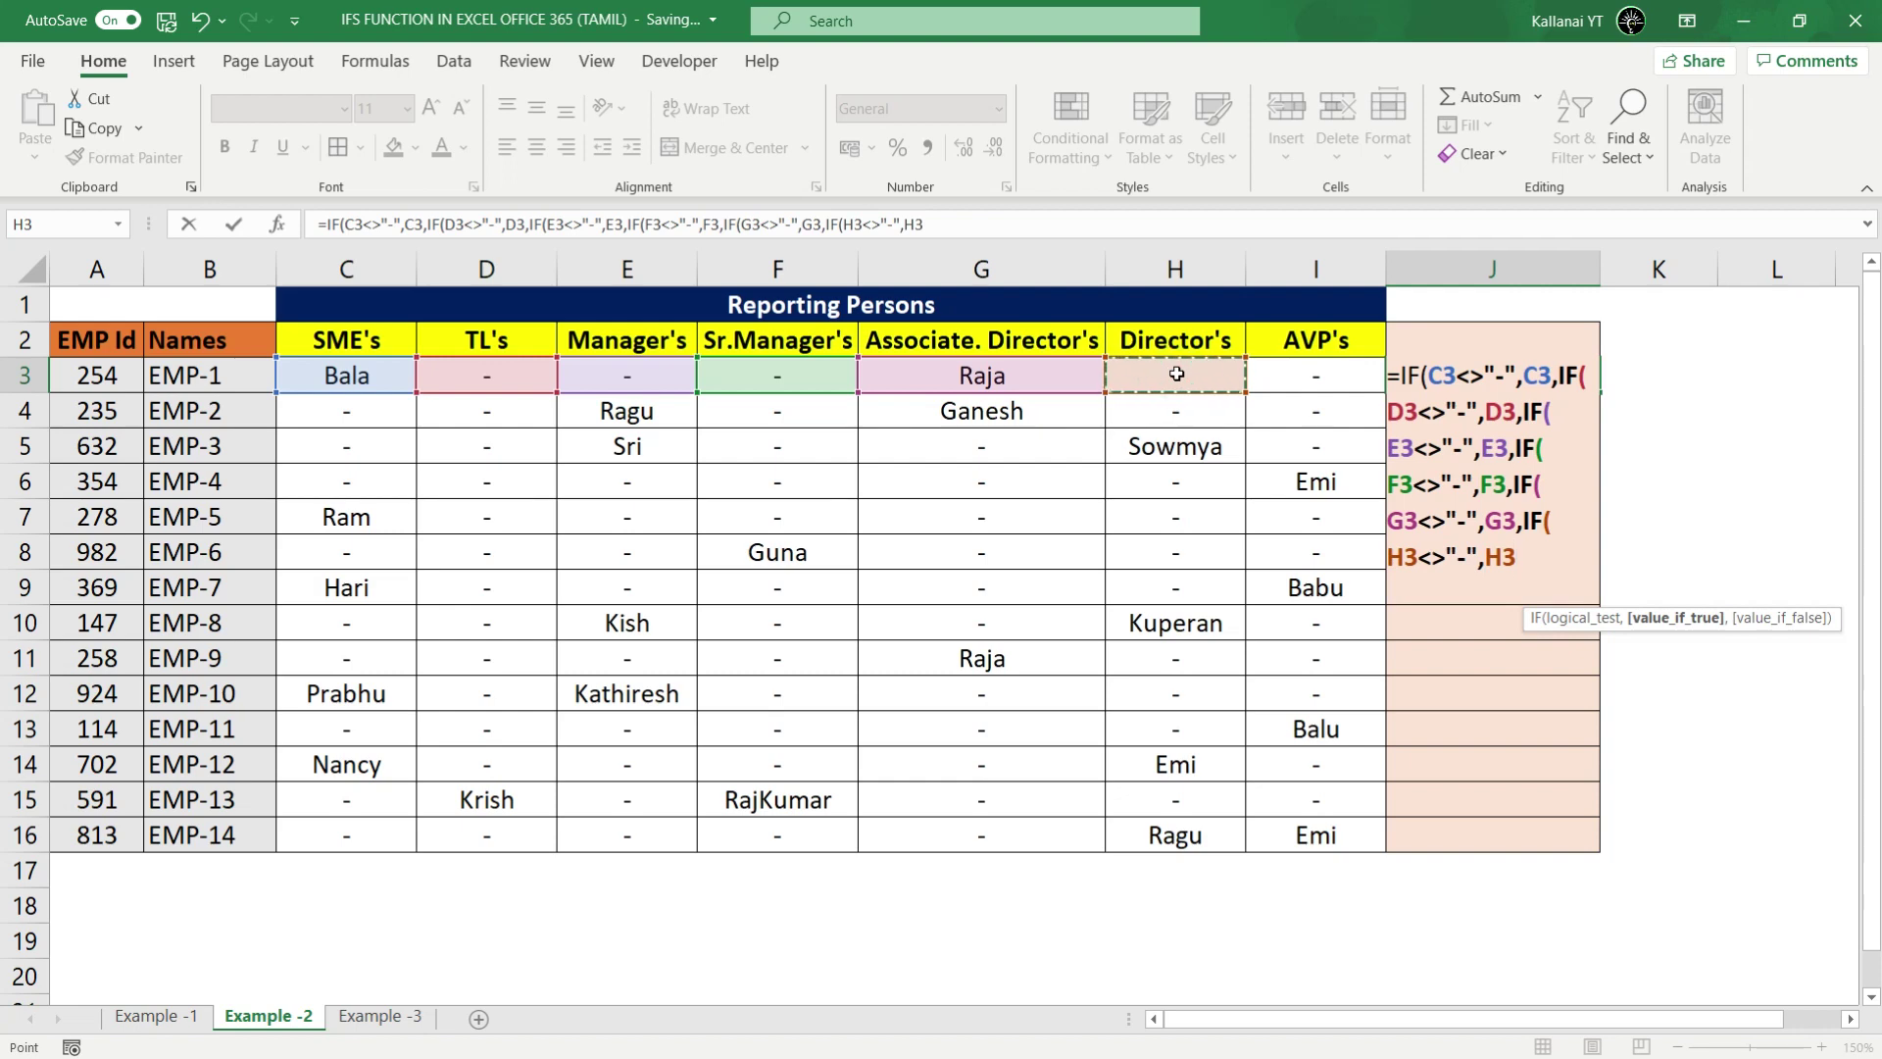
pyautogui.write(',')
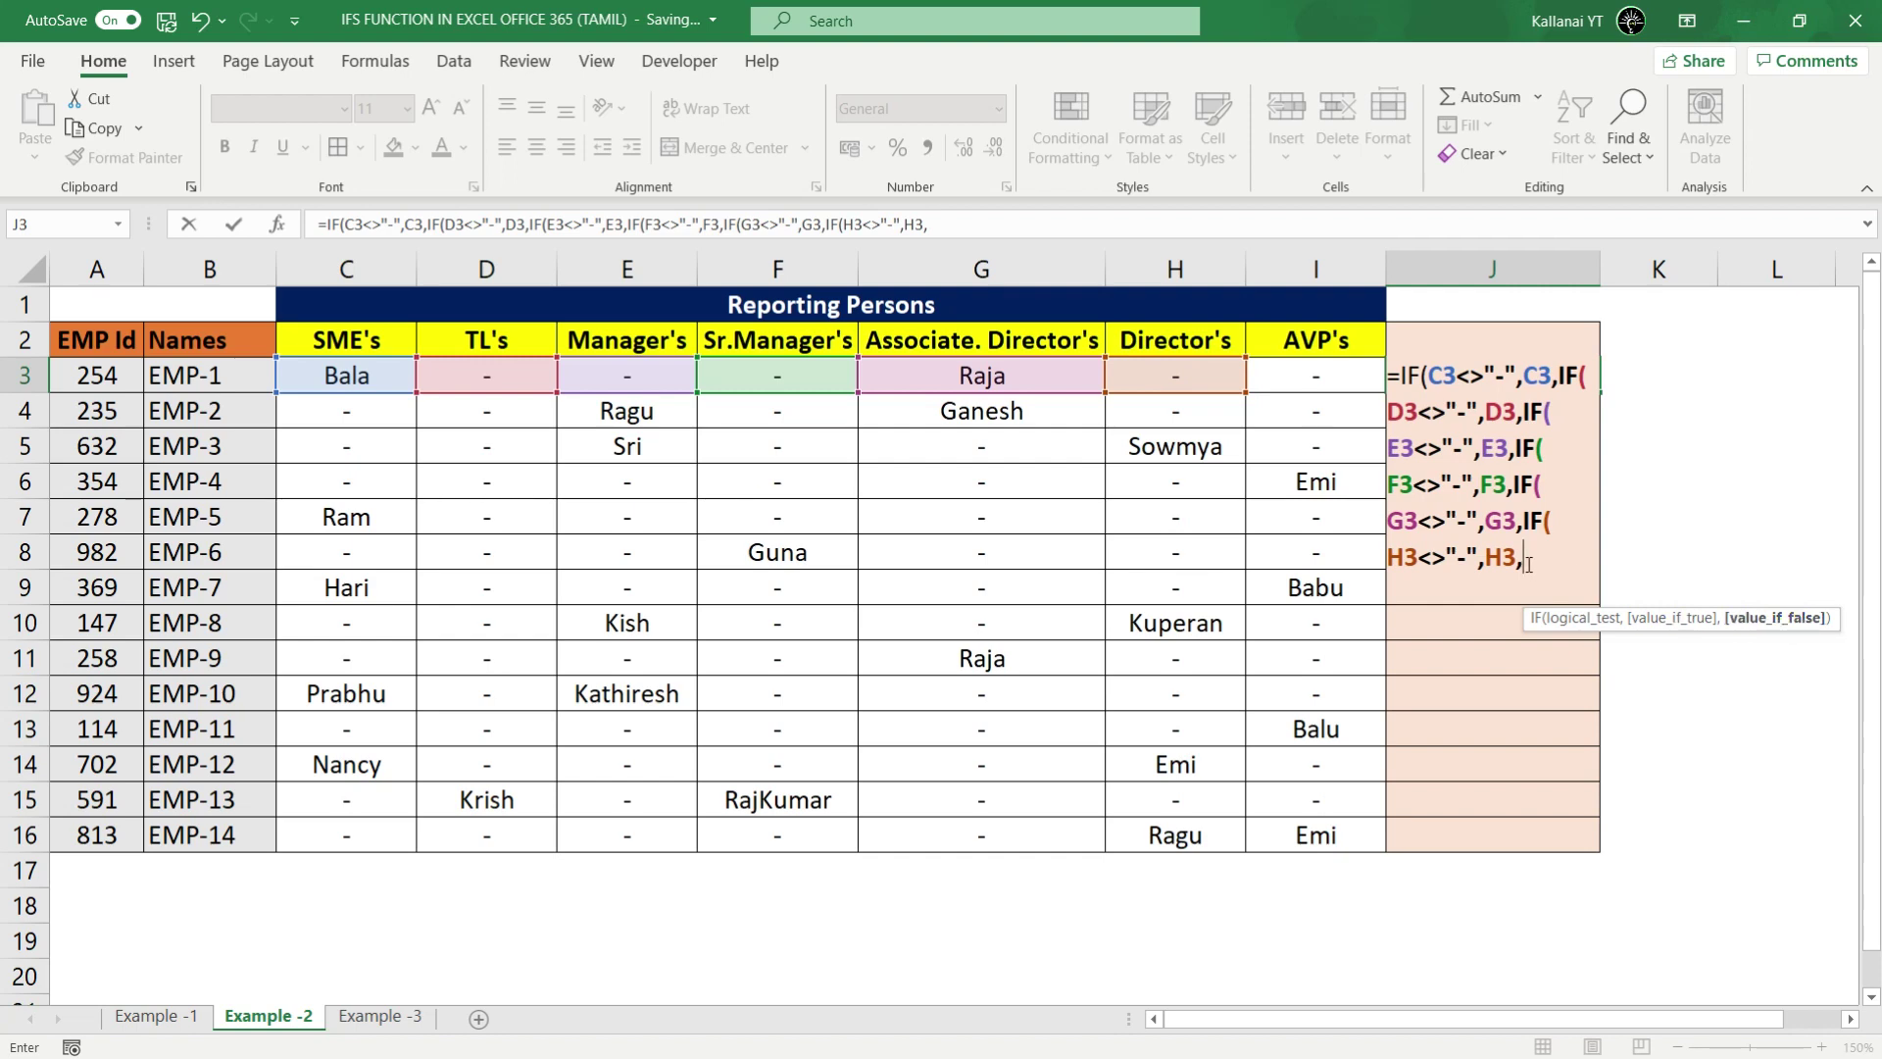
pyautogui.click(1311, 375)
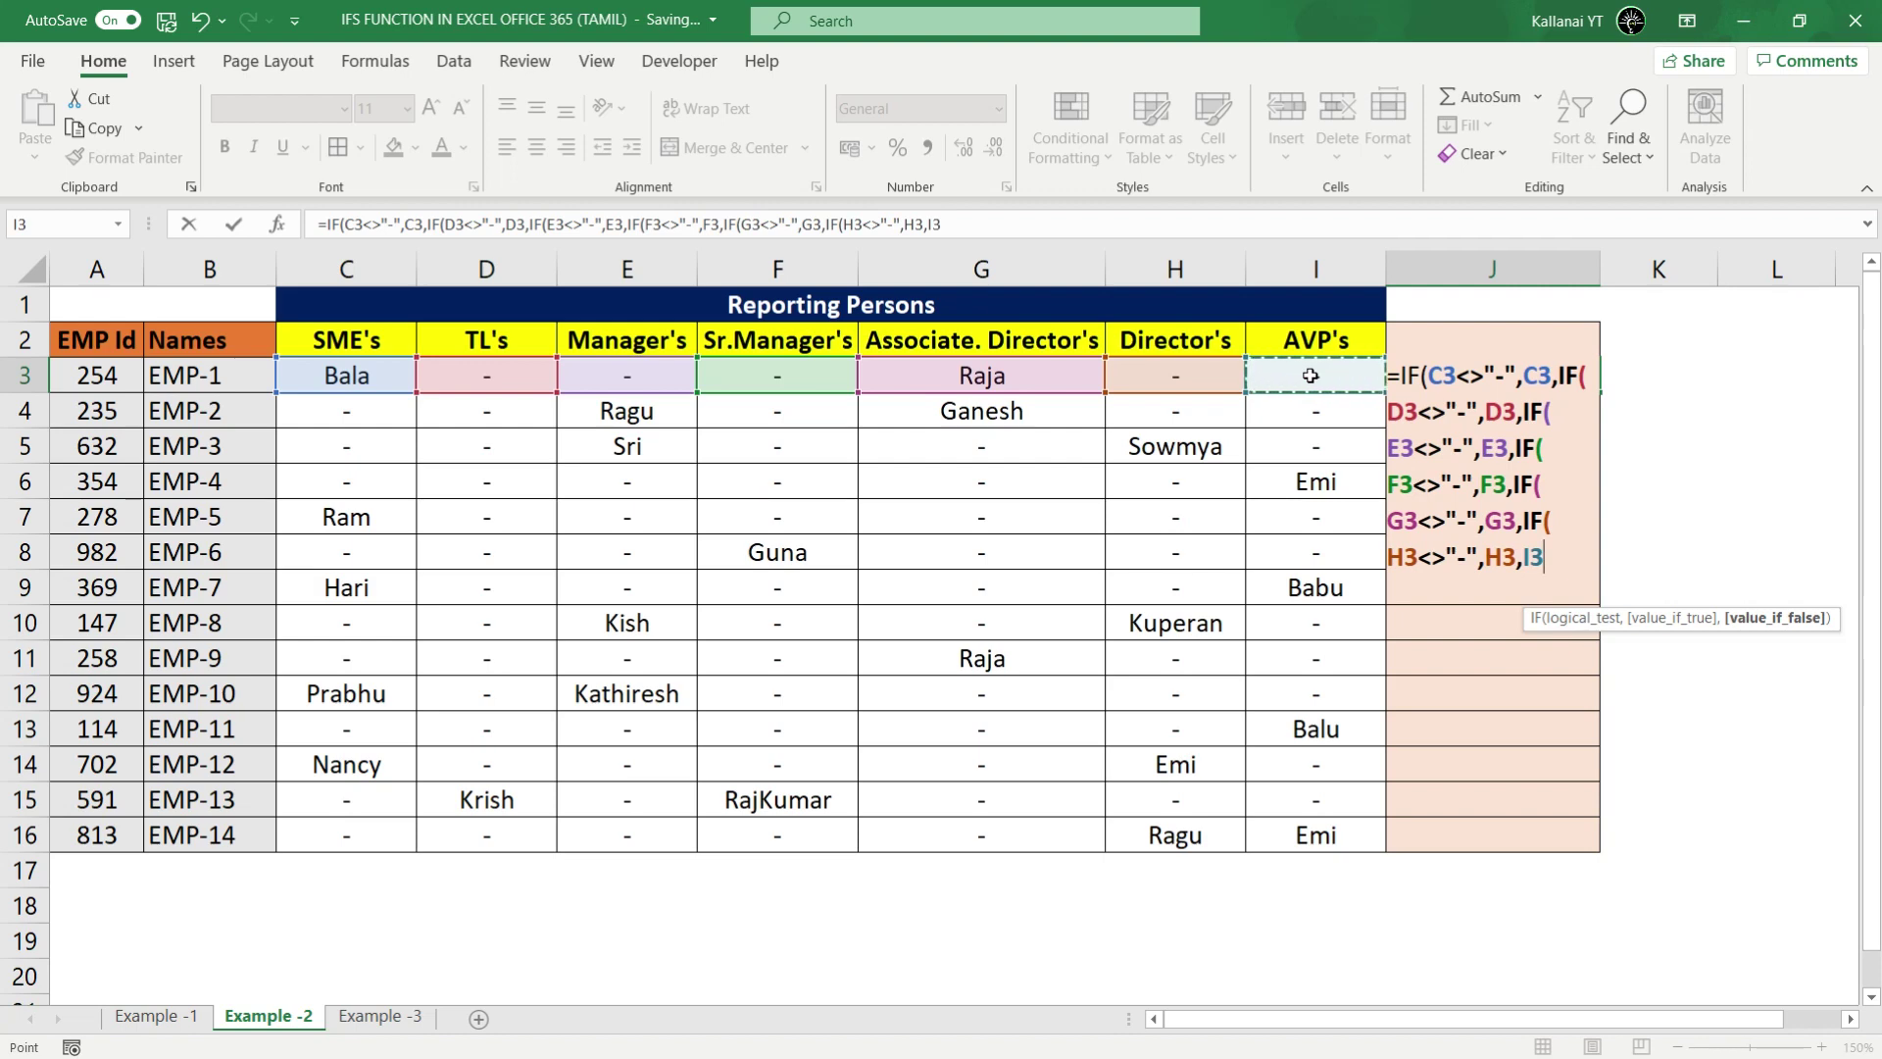
pyautogui.write(')')
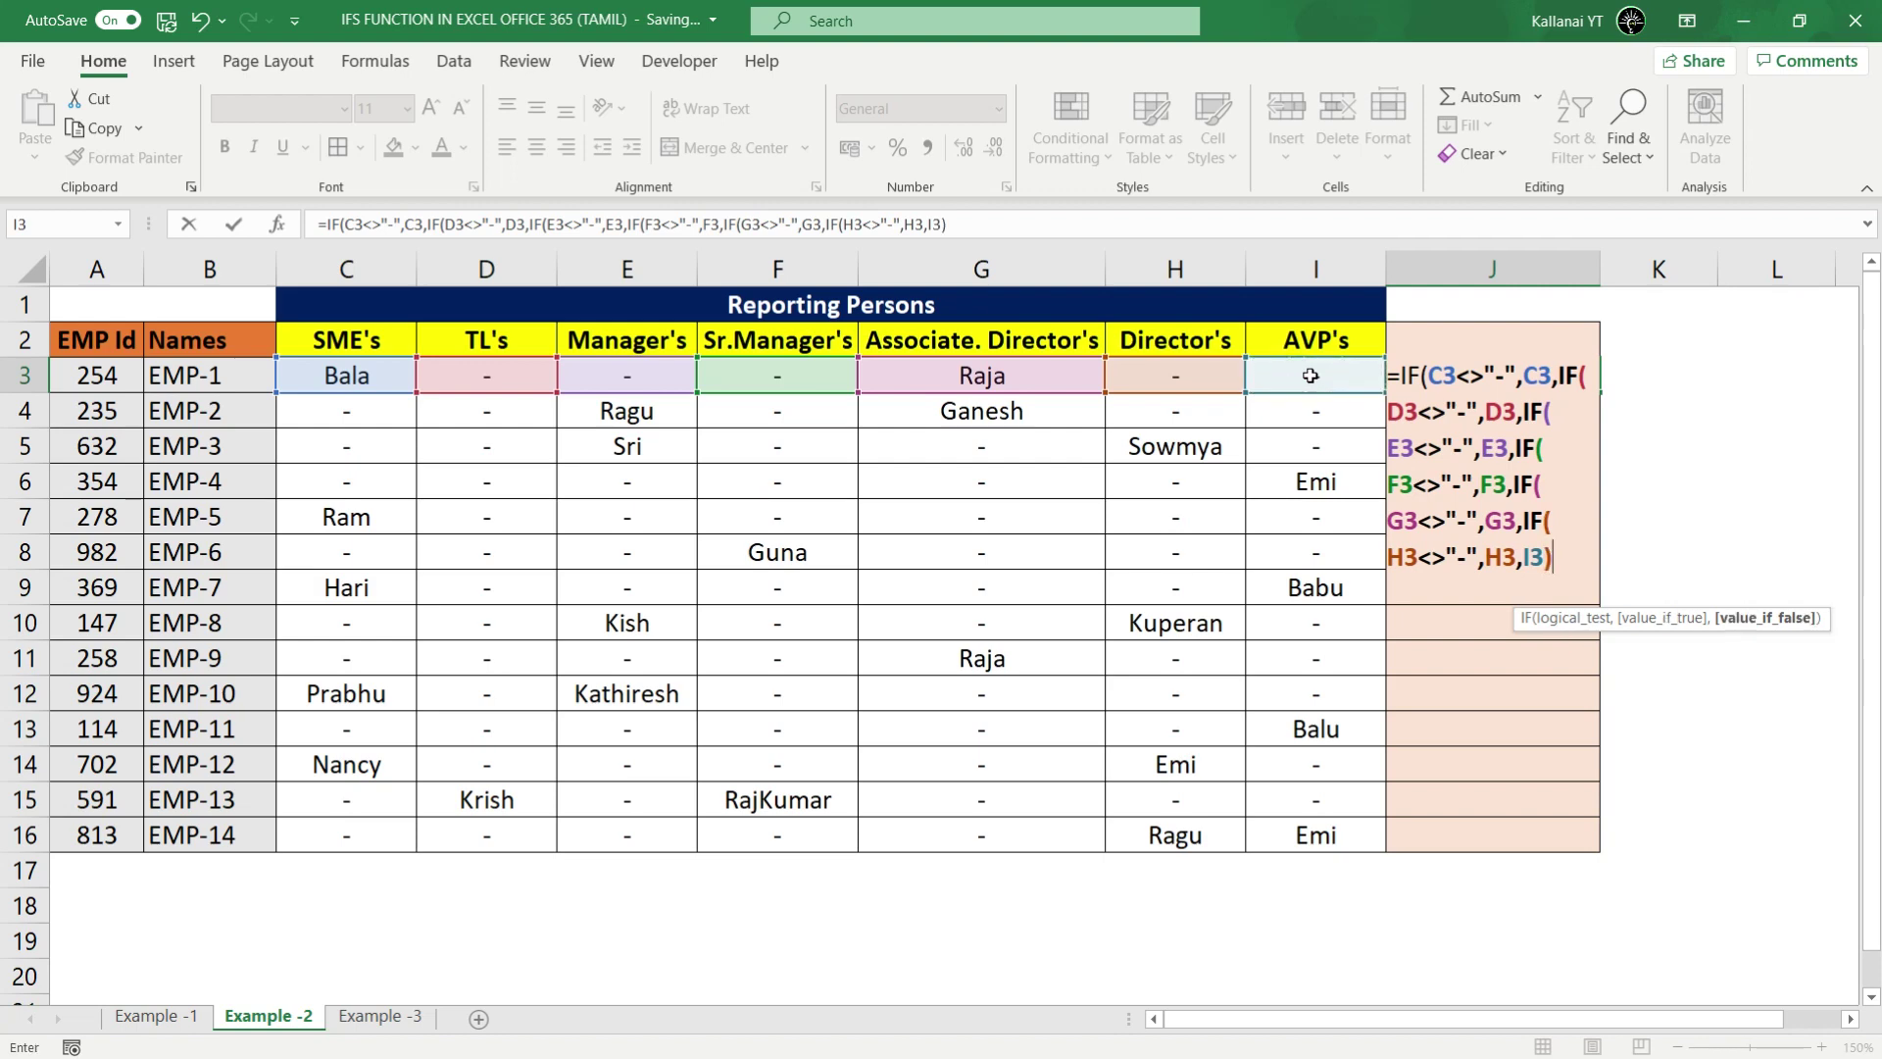
pyautogui.write('))))')
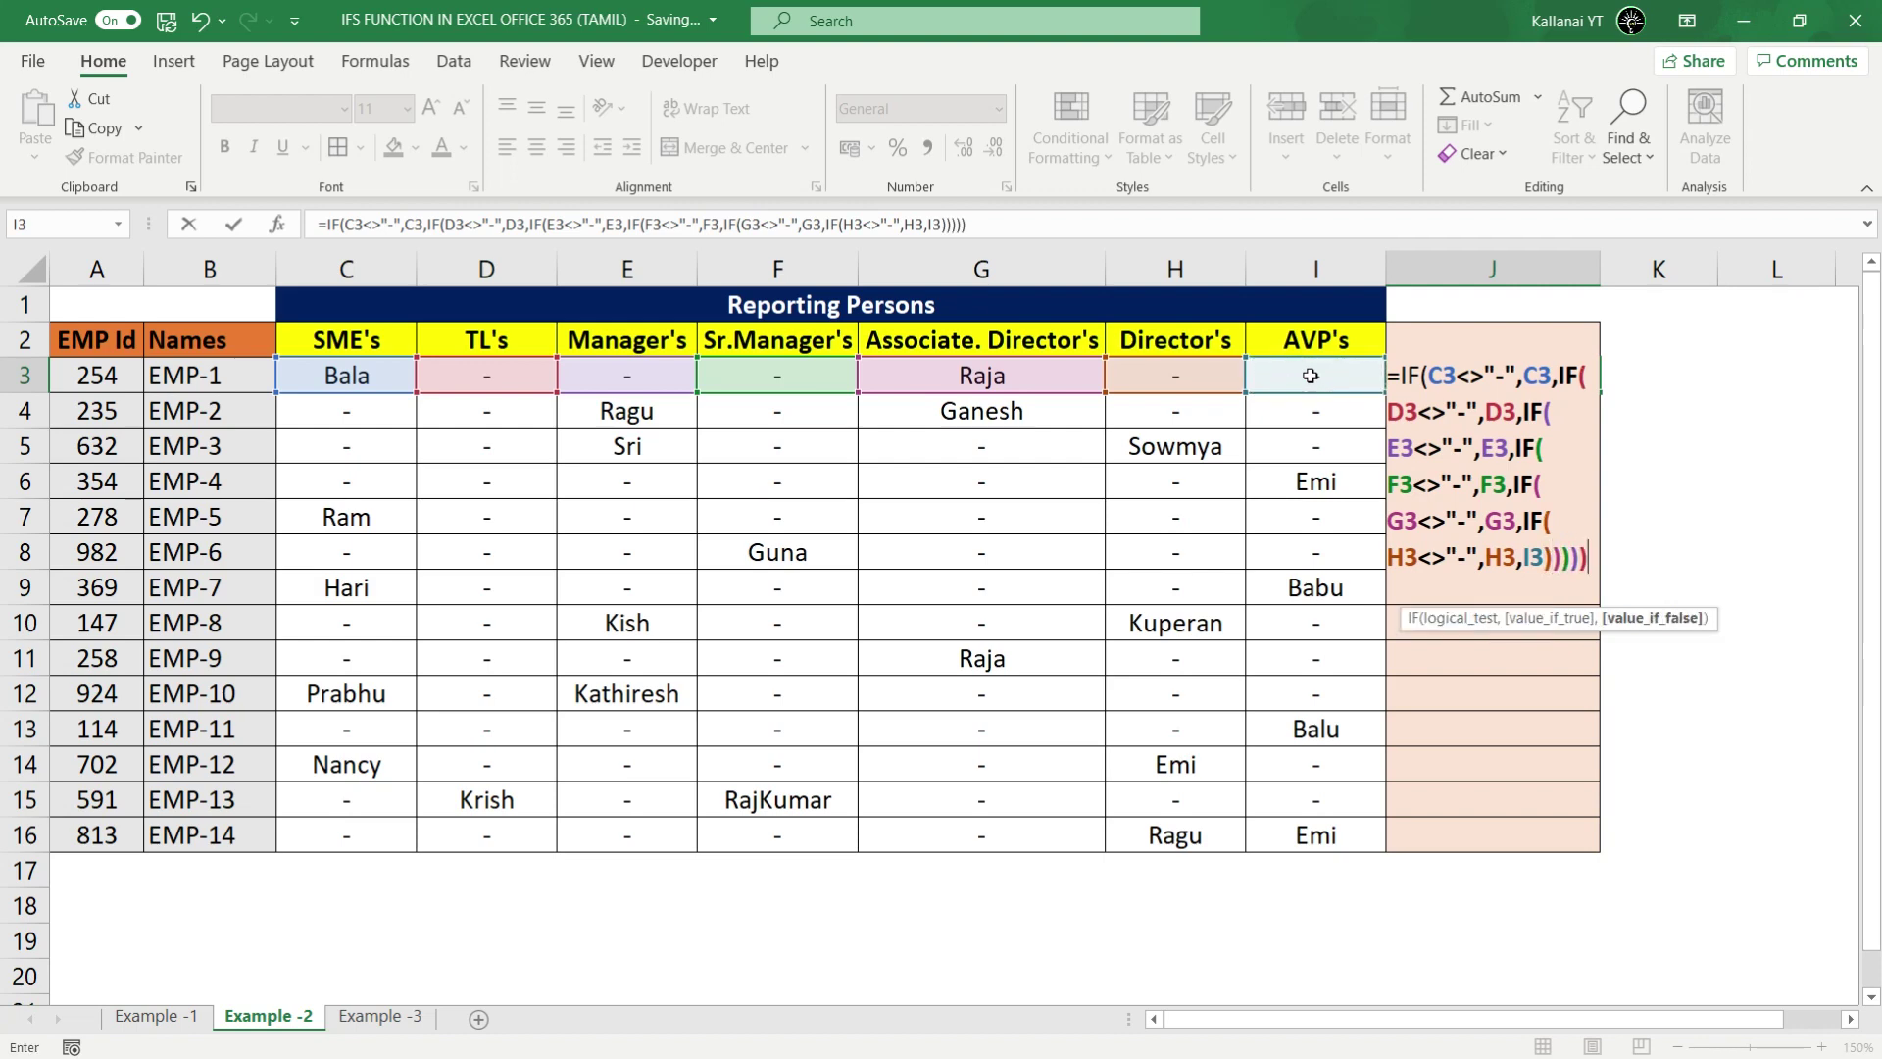
# Step: Commit the J3 formula and fill it down through J16
pyautogui.press('Return')
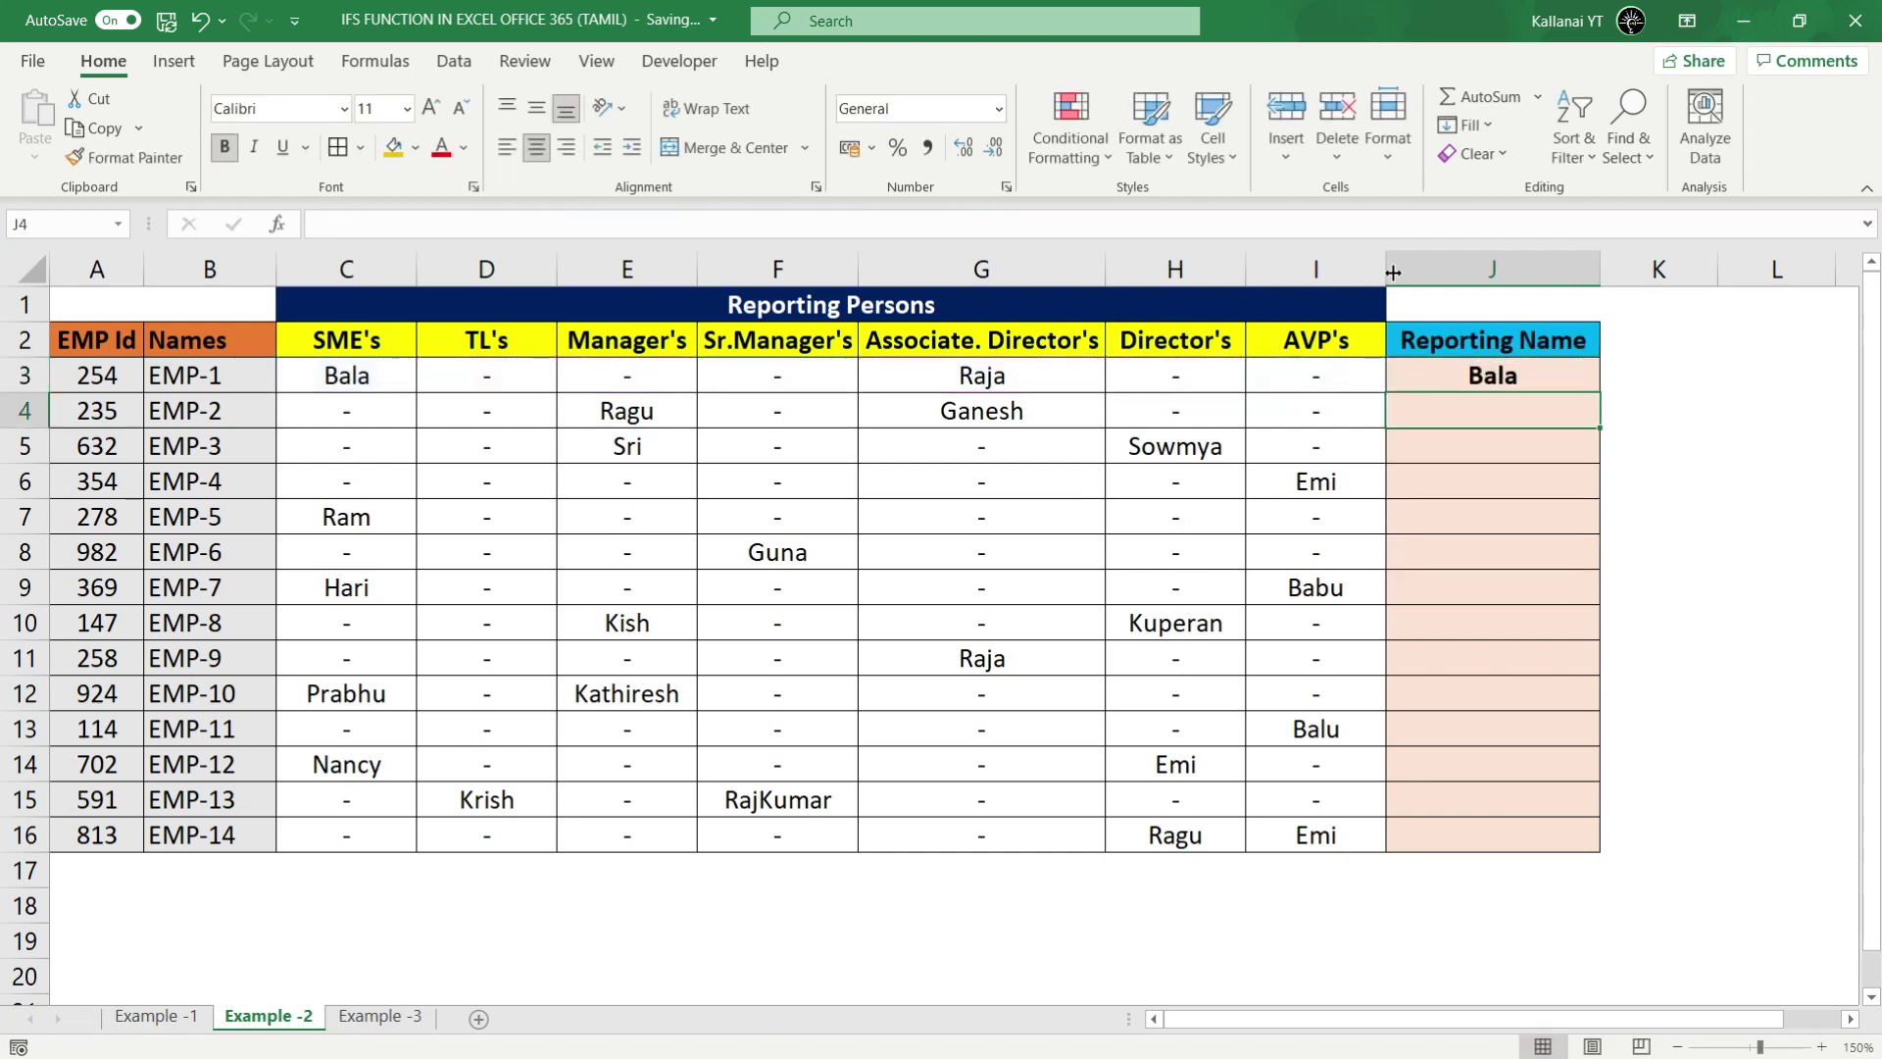
pyautogui.click(1481, 371)
pyautogui.doubleClick(1589, 378)
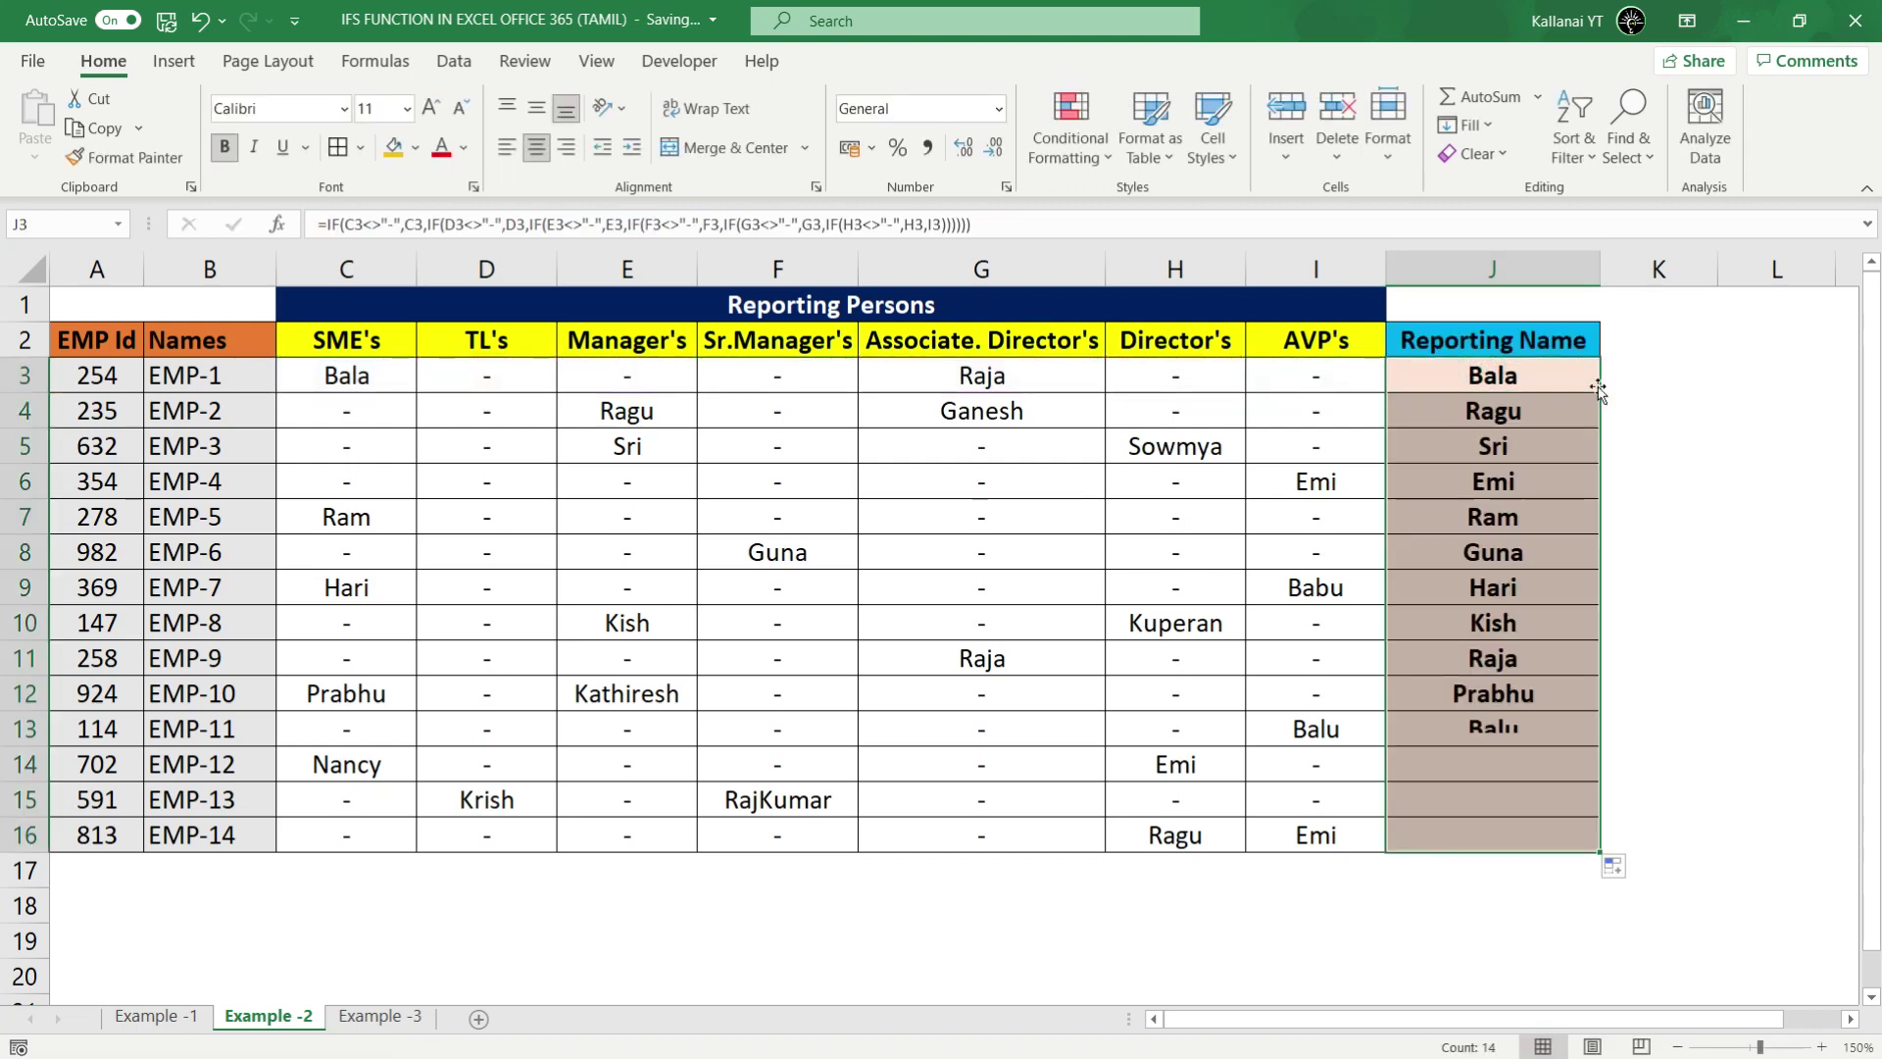
pyautogui.click(1547, 516)
pyautogui.moveTo(1488, 371); pyautogui.dragTo(1492, 839)
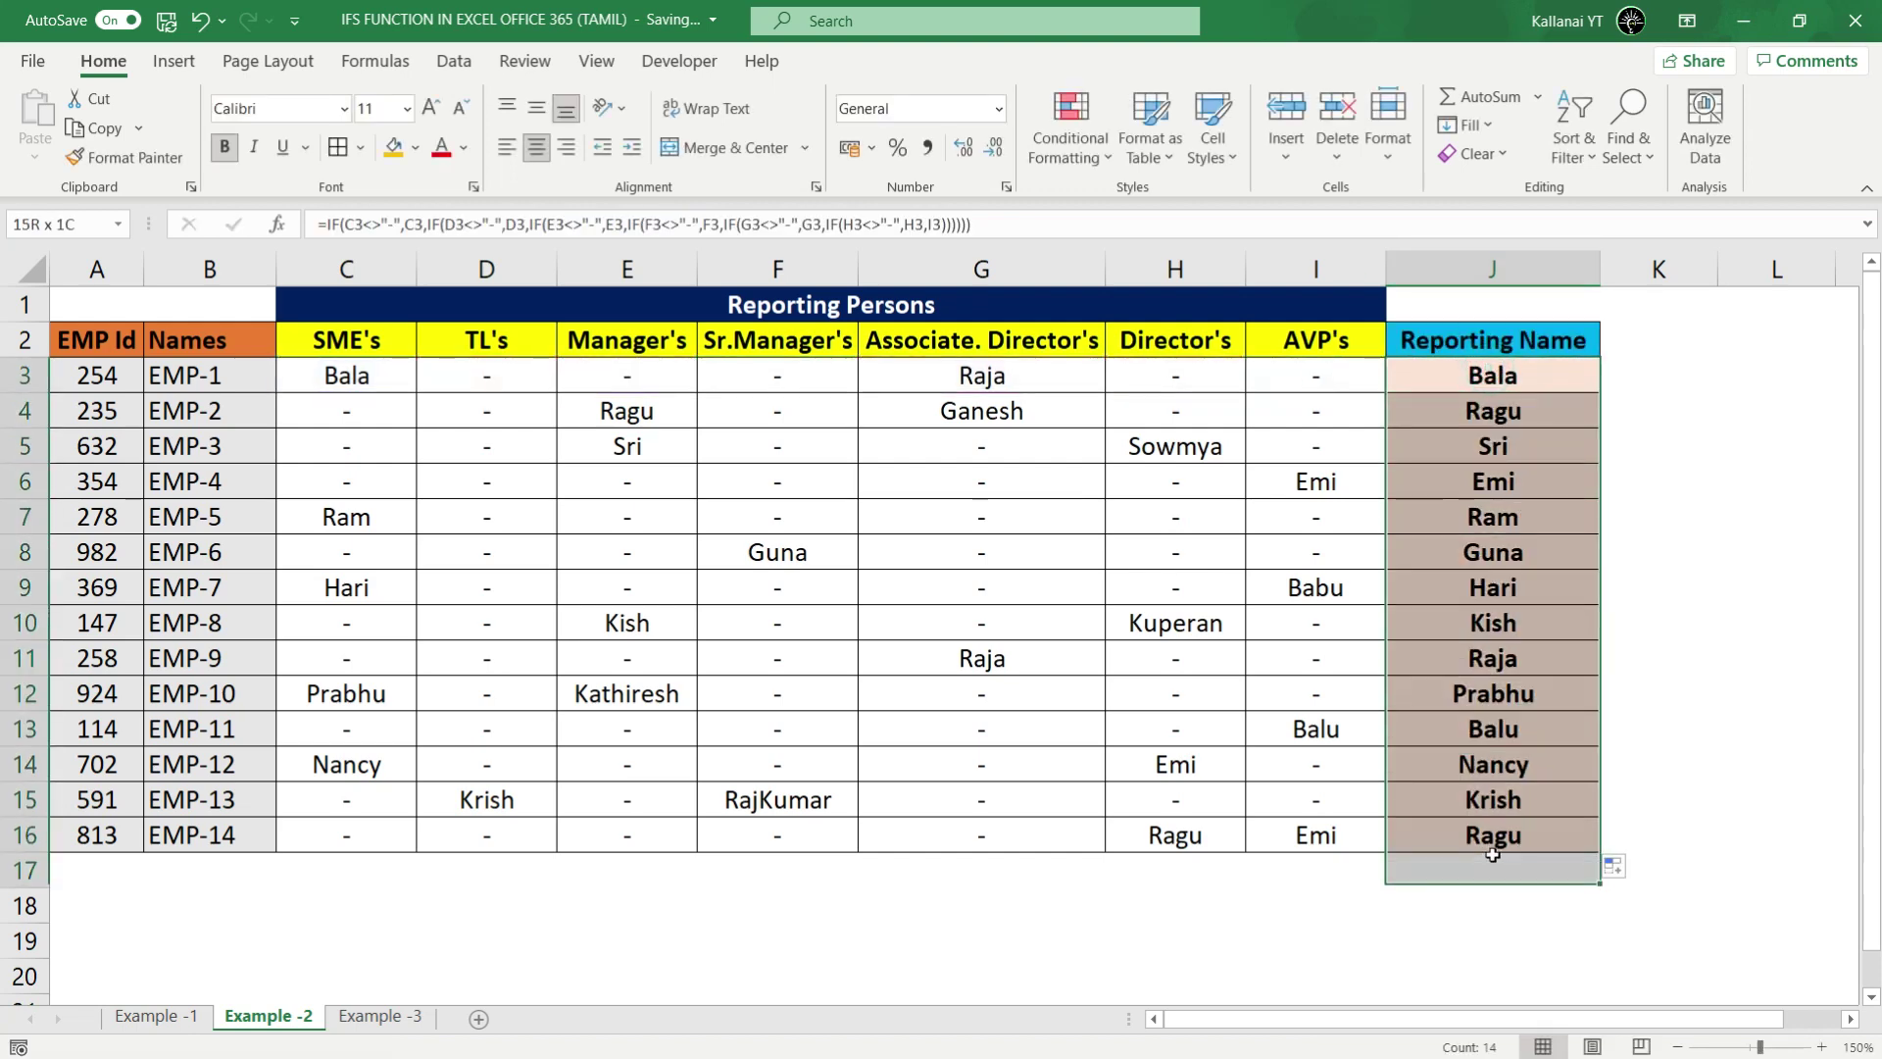
pyautogui.click(132, 376)
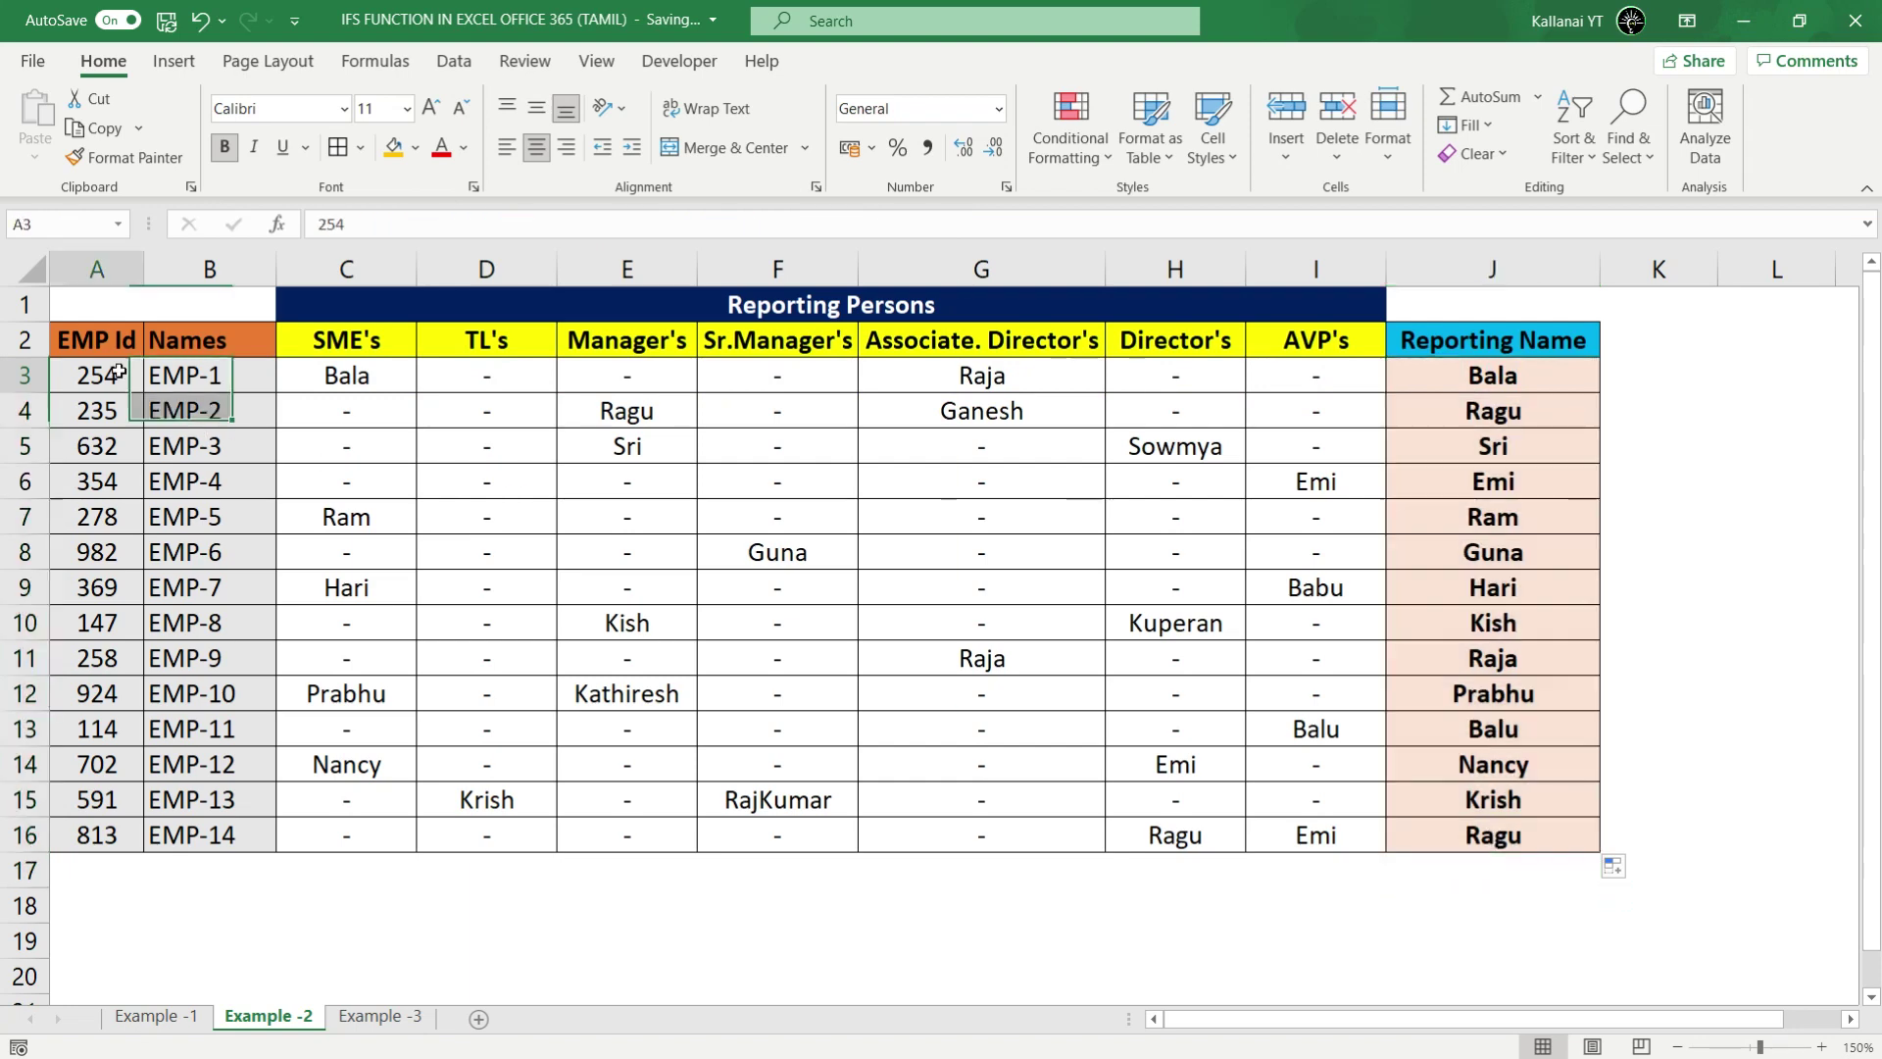
# Step: Replace Bala in C3 with a dash so J3 now returns Raja
pyautogui.click(288, 383)
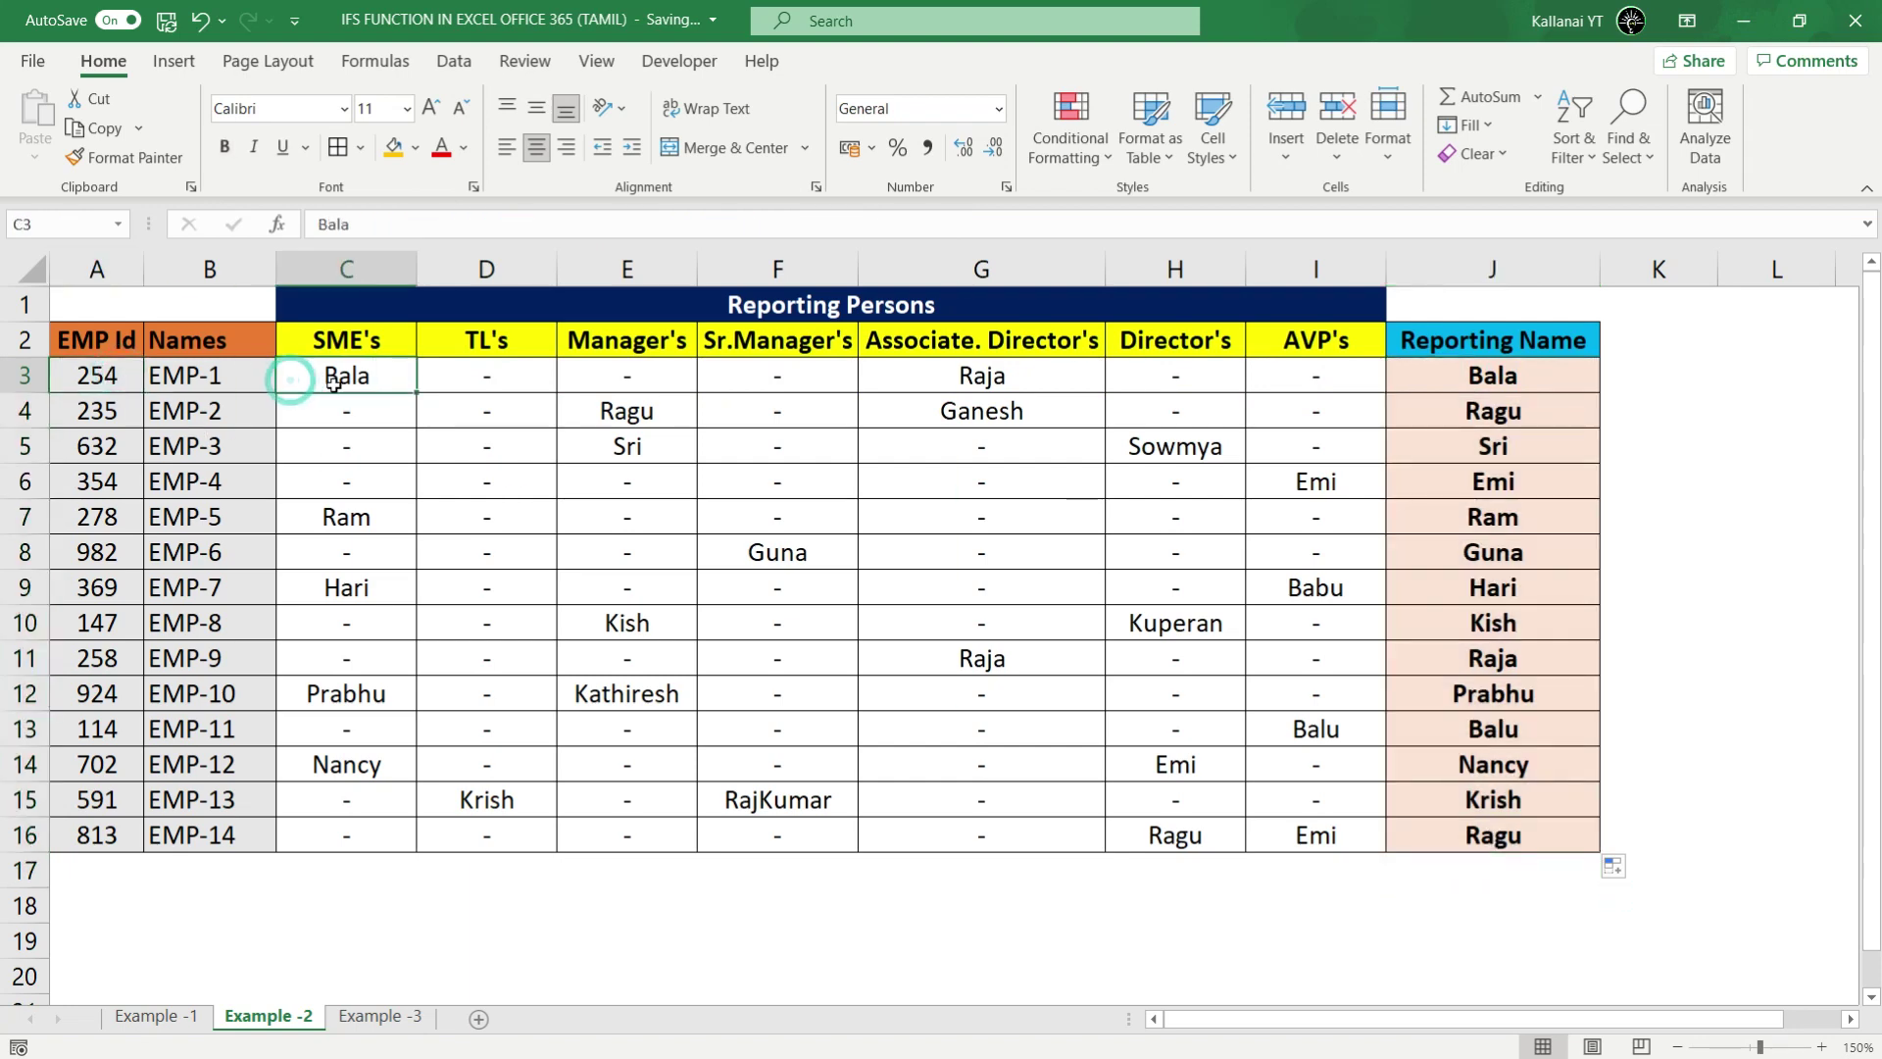
pyautogui.click(1481, 545)
pyautogui.click(508, 420)
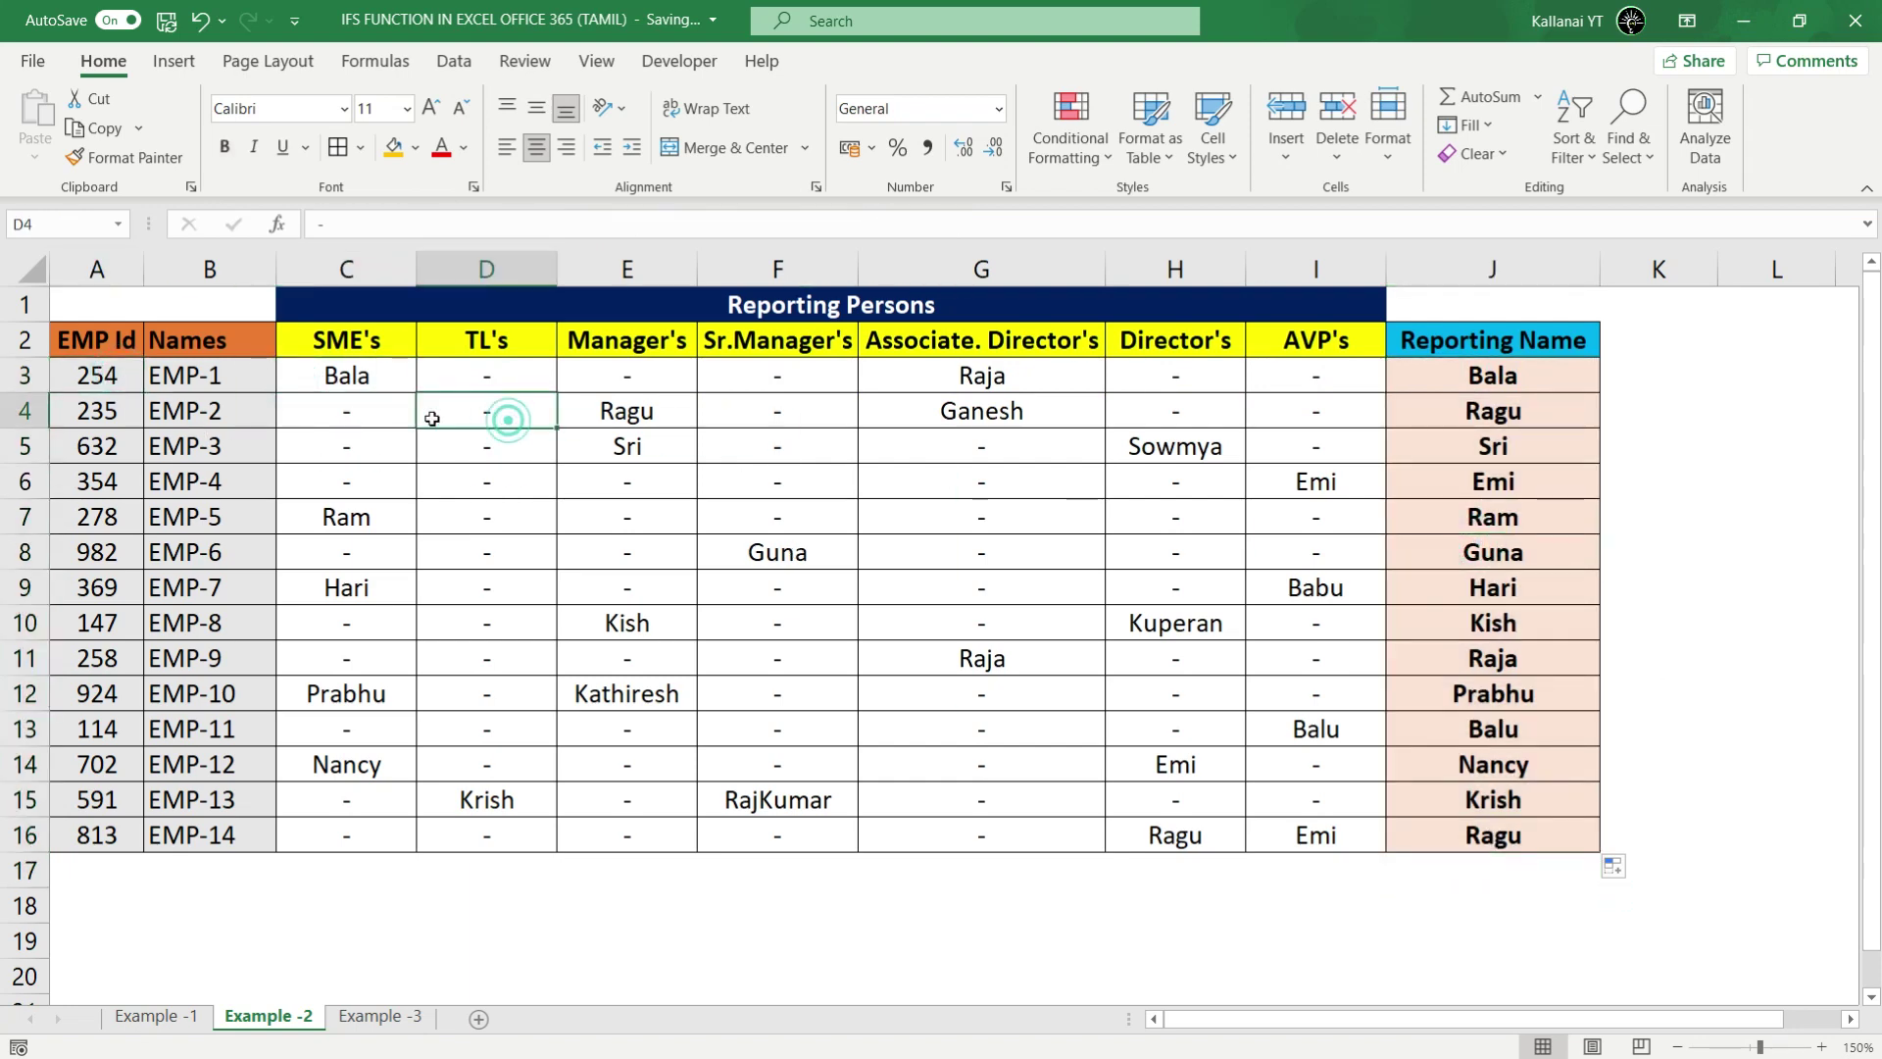
pyautogui.click(25, 375)
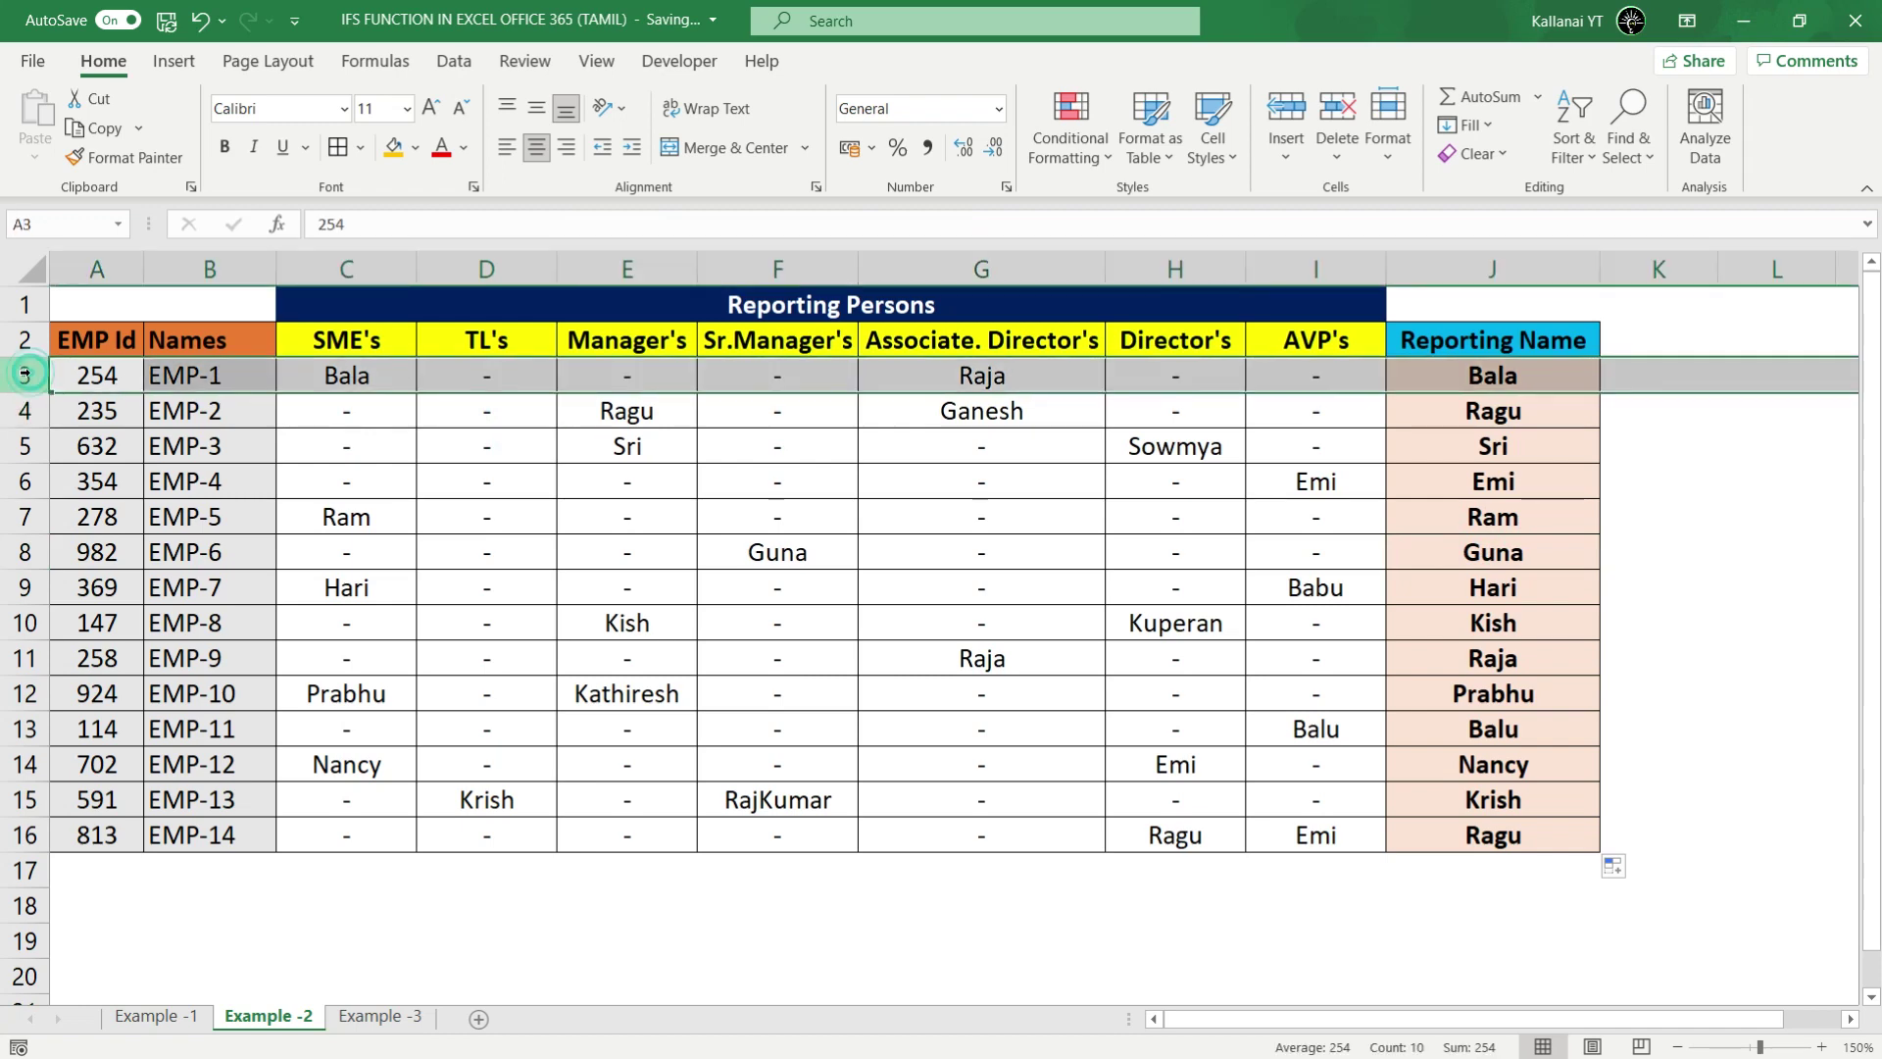
pyautogui.click(371, 380)
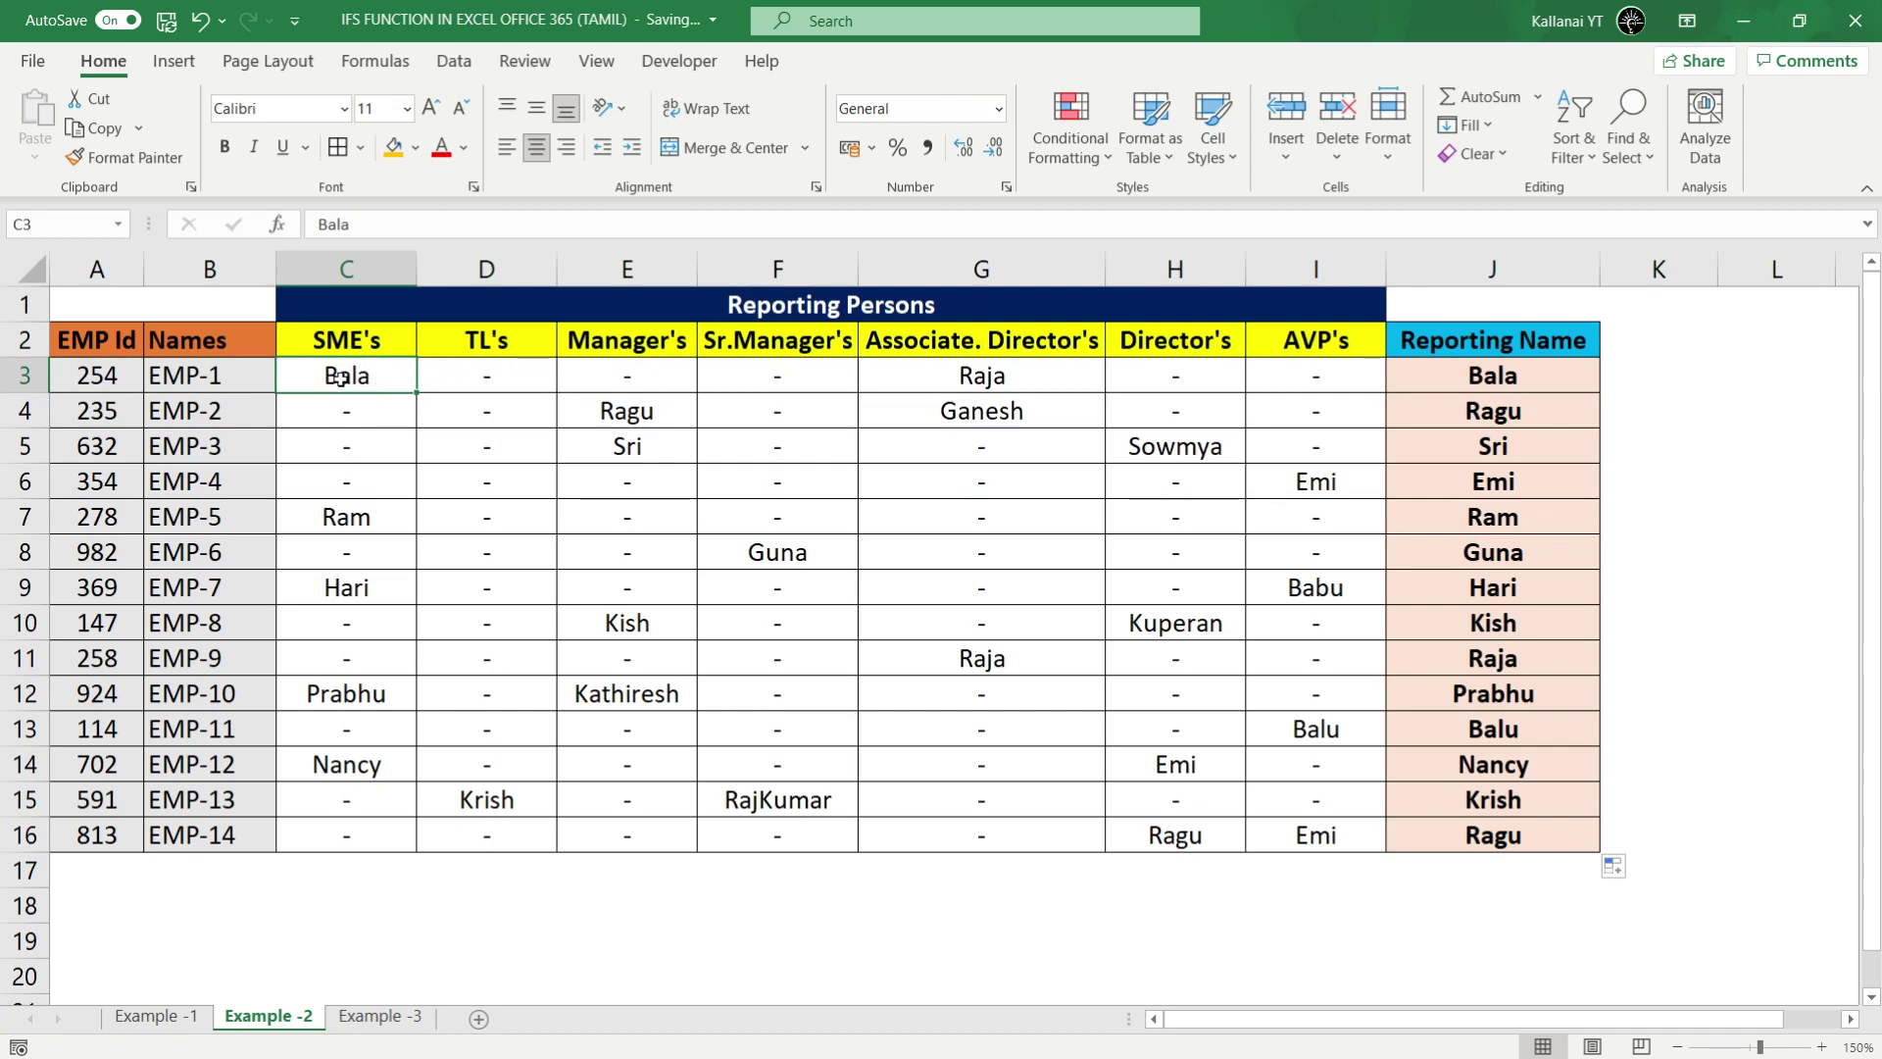
pyautogui.click(380, 399)
pyautogui.click(374, 373)
pyautogui.click(1522, 375)
pyautogui.click(345, 372)
pyautogui.write('-')
pyautogui.press('Return')
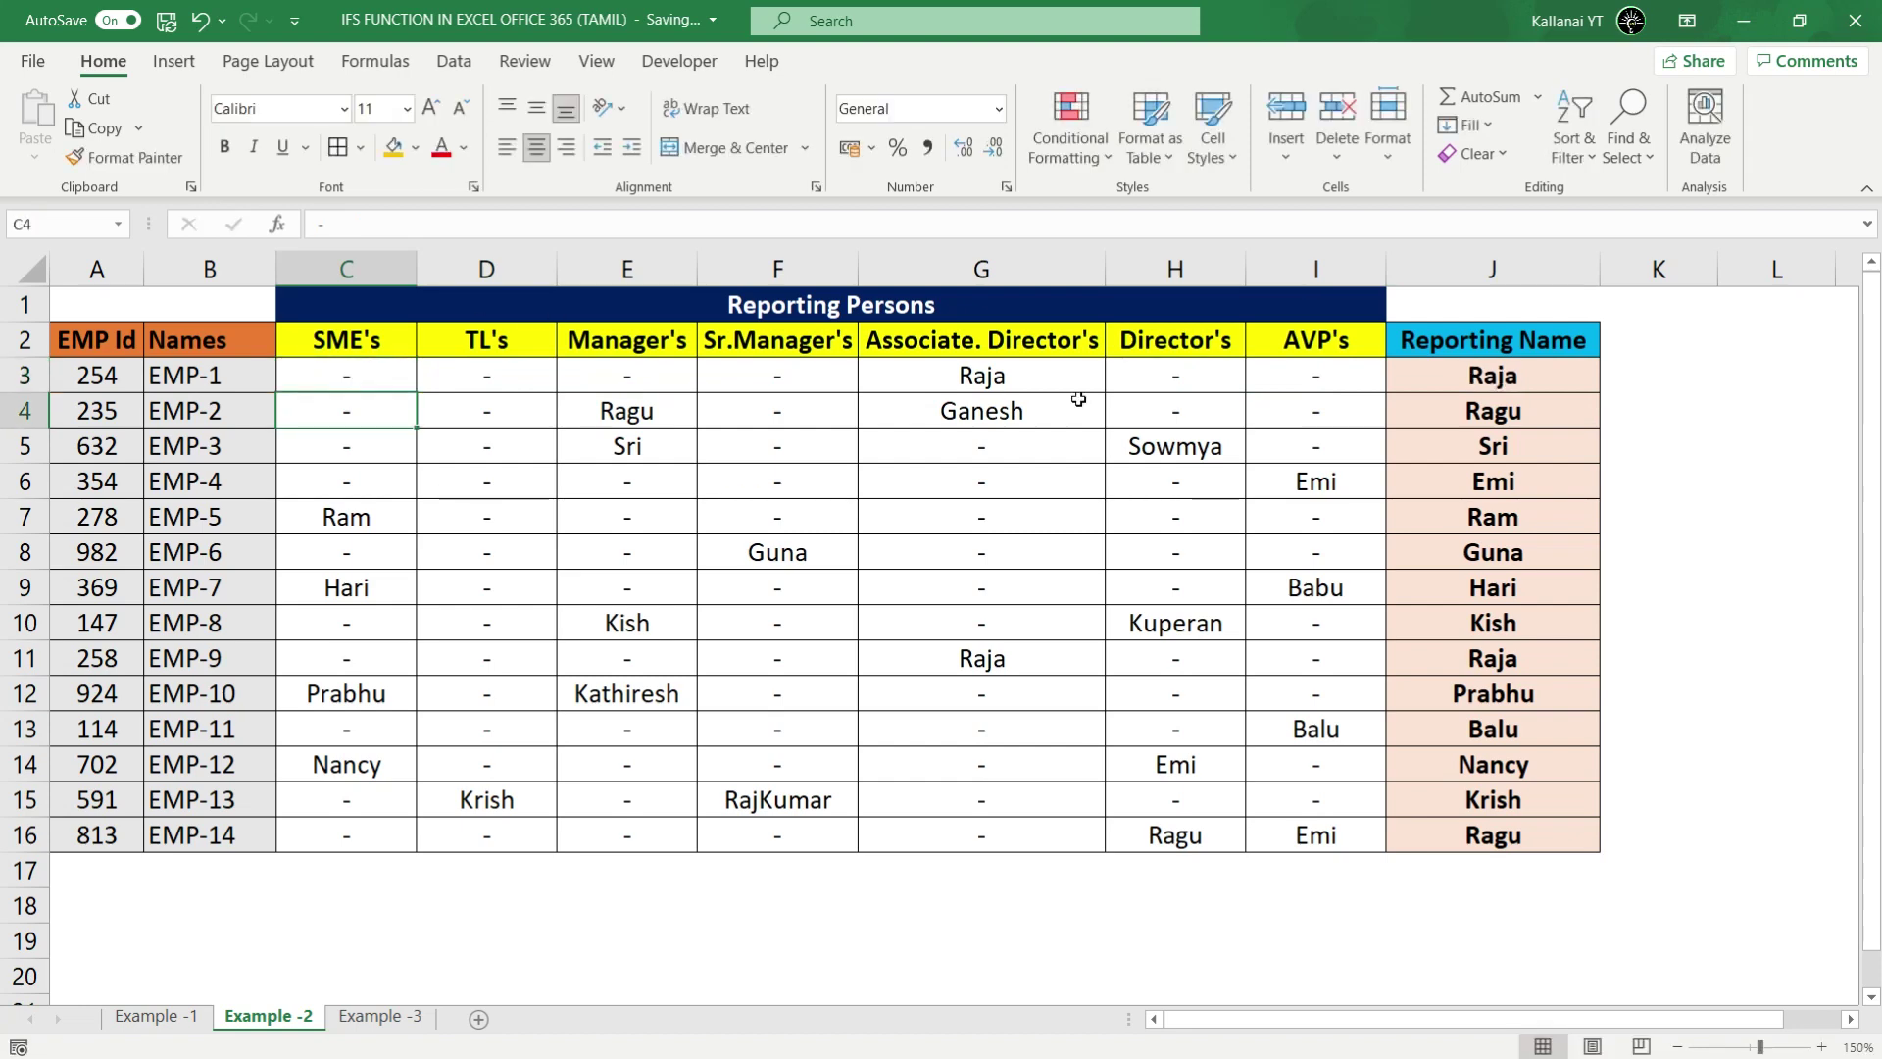
pyautogui.click(960, 370)
pyautogui.moveTo(960, 368); pyautogui.dragTo(1529, 380)
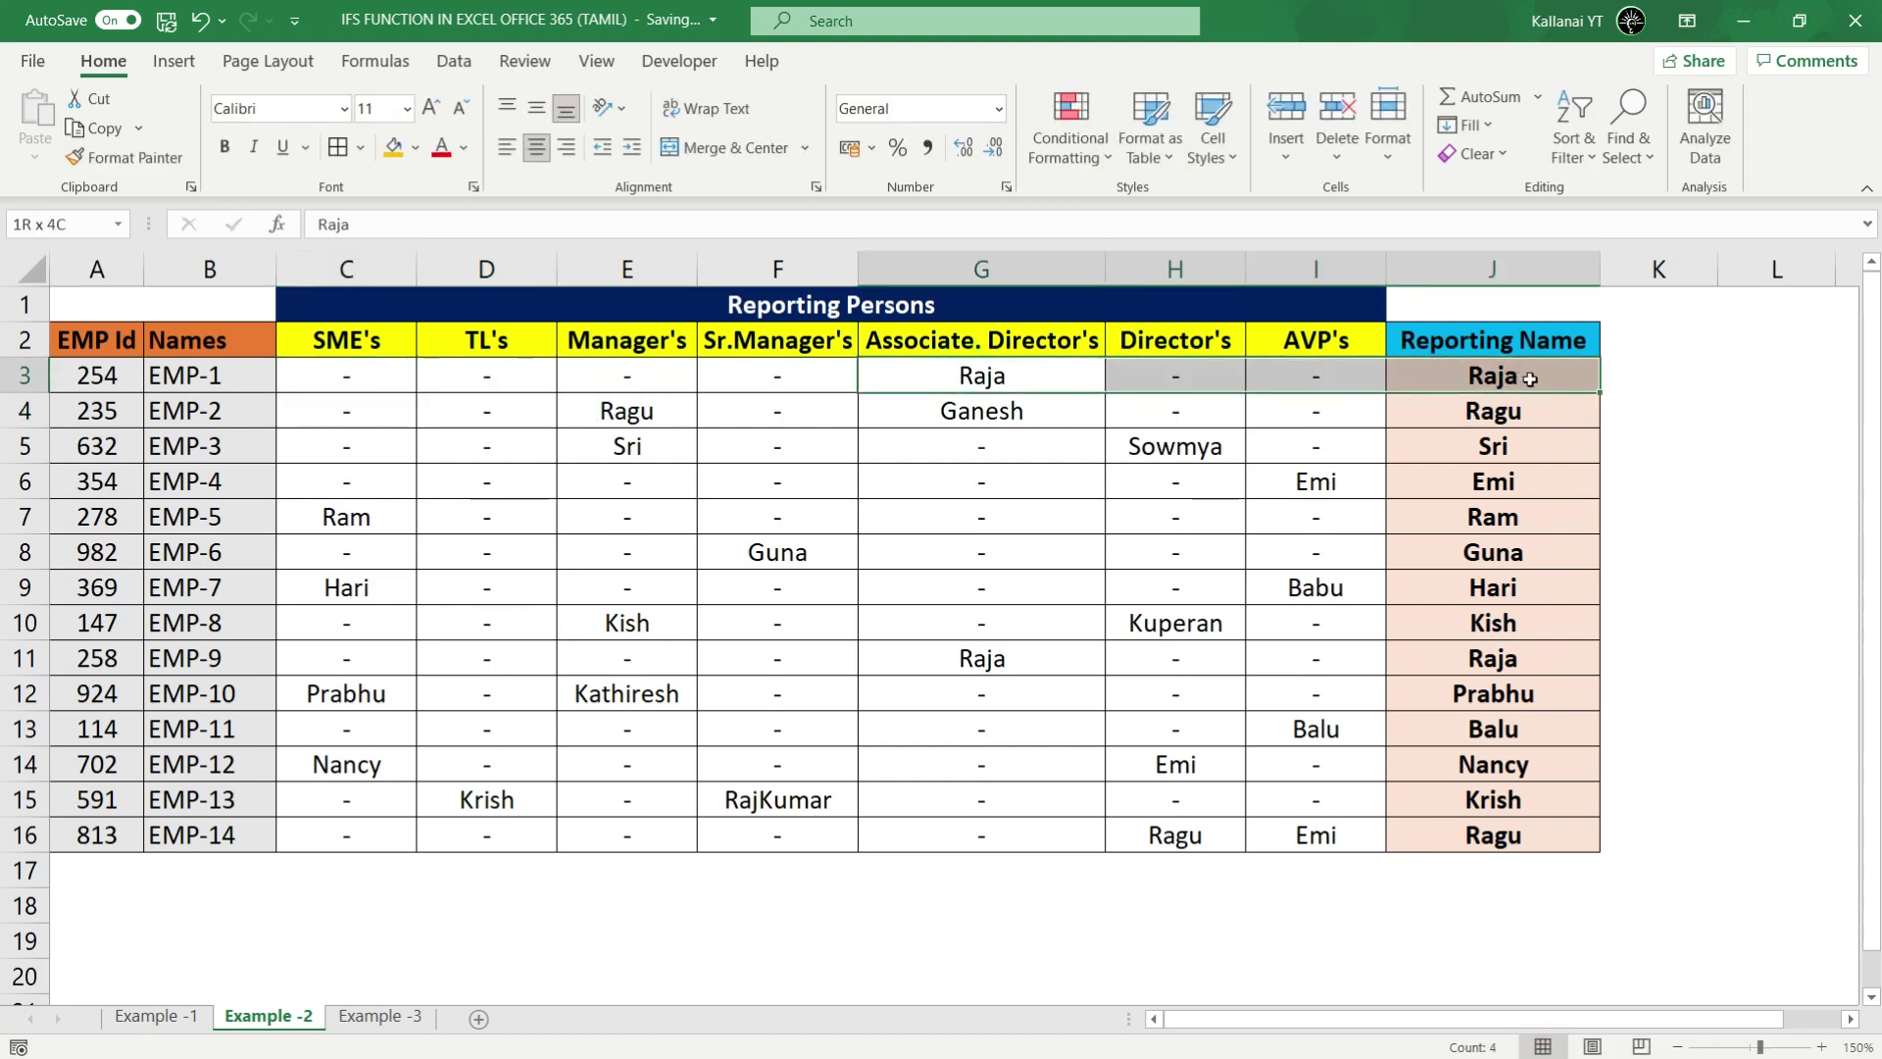
# Step: Replace Ragu in E4 with a dash so J4 now returns Ganesh
pyautogui.click(252, 419)
pyautogui.hotkey('shift', 'space')
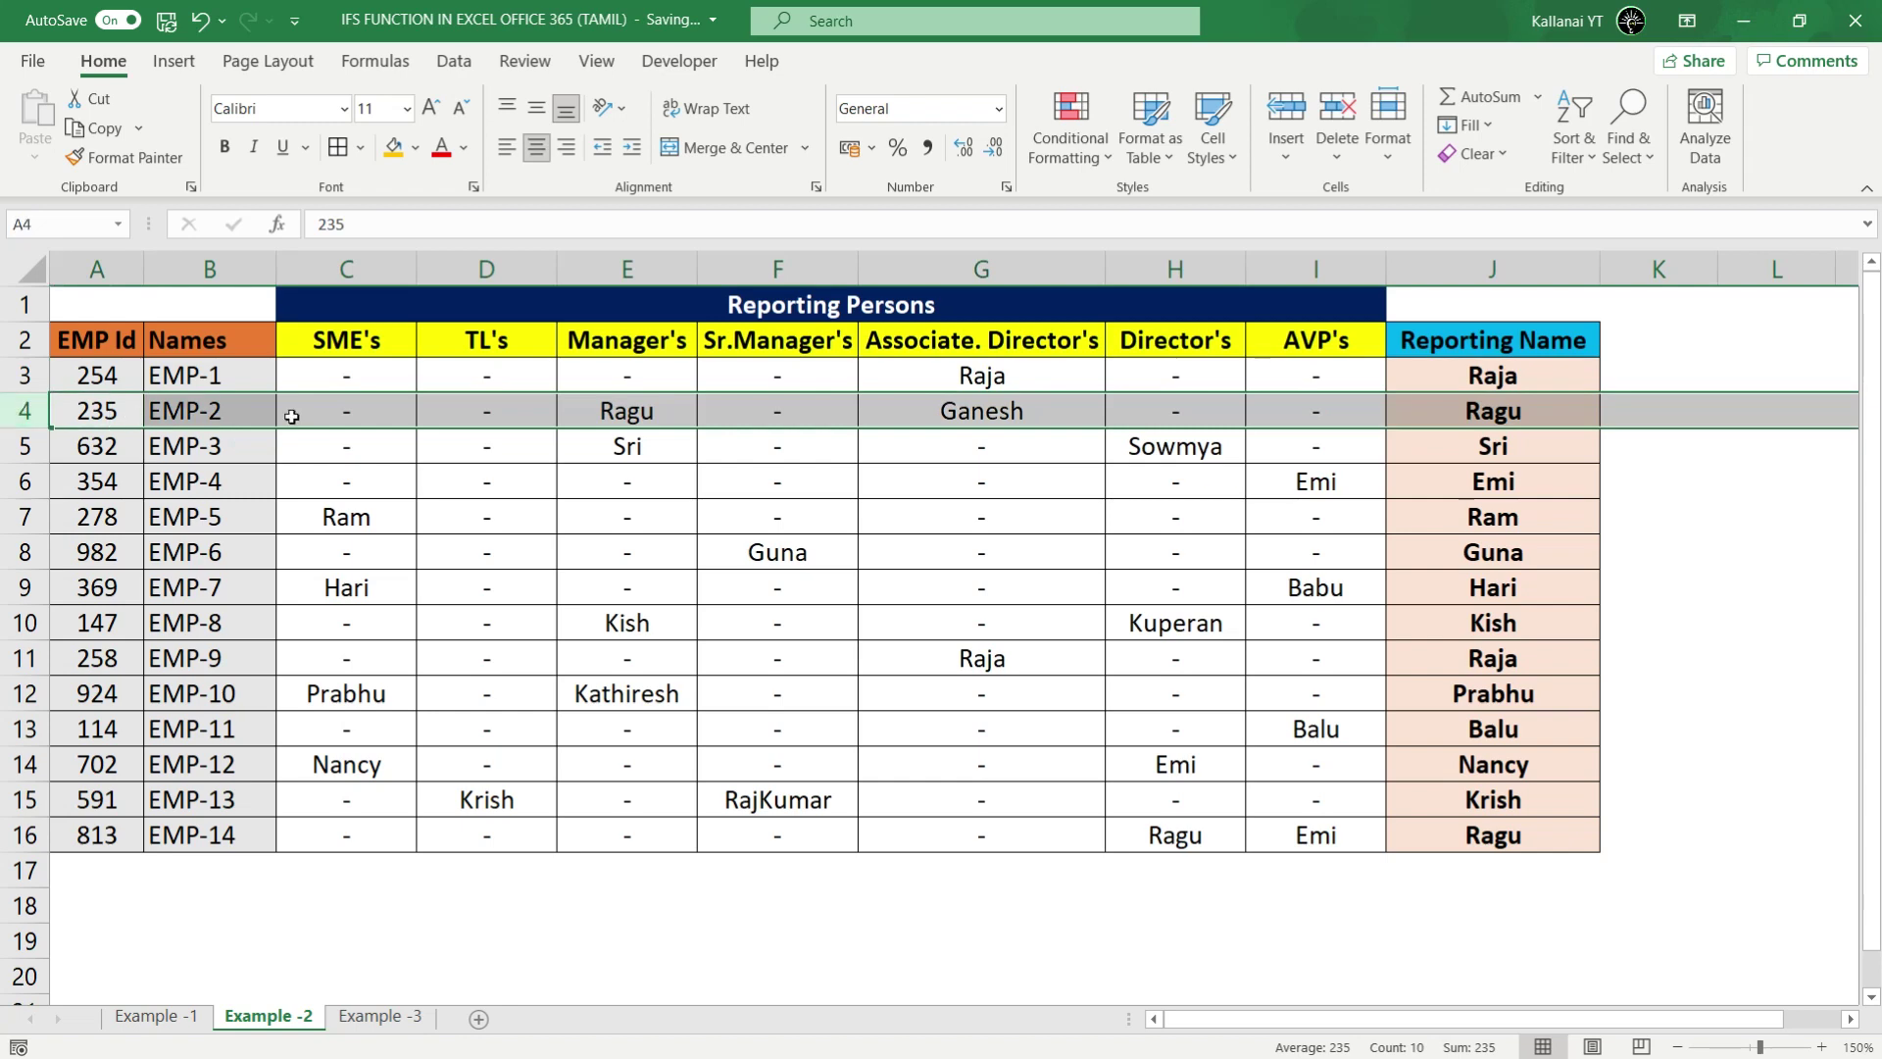
pyautogui.click(638, 416)
pyautogui.click(967, 414)
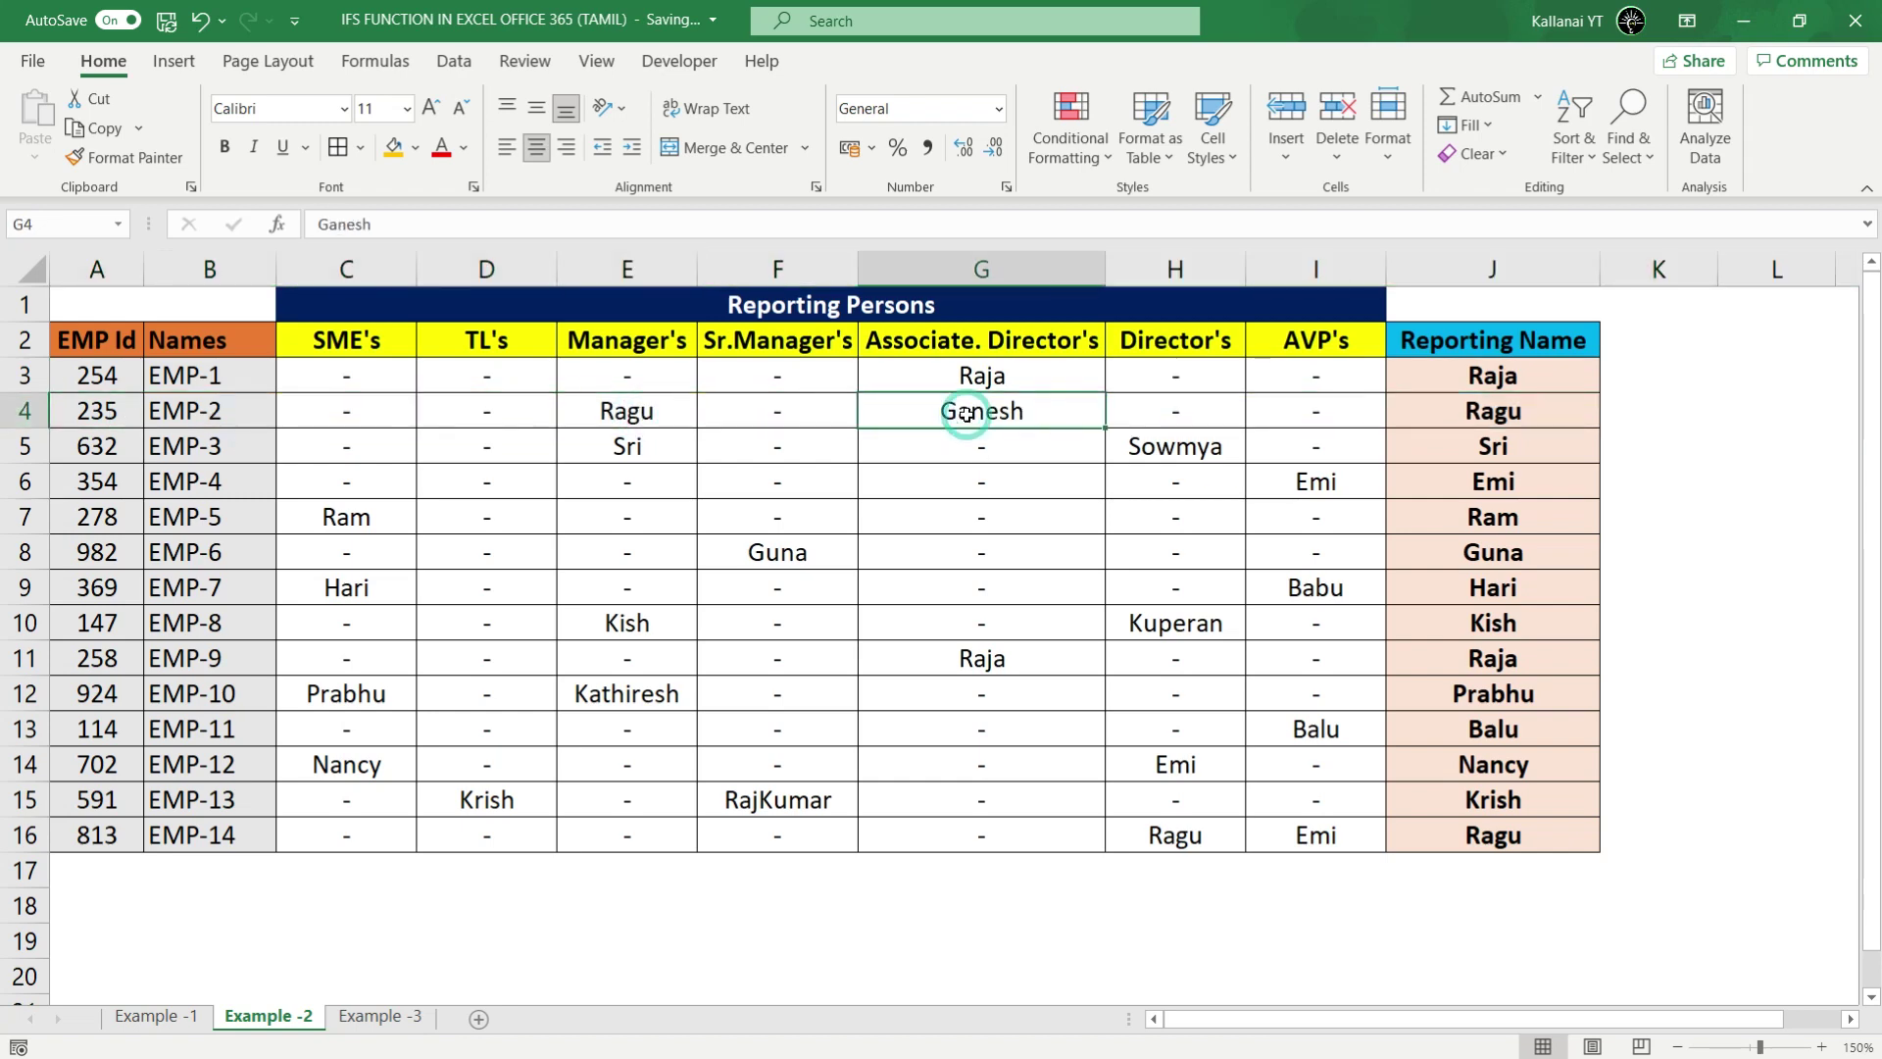
pyautogui.click(649, 416)
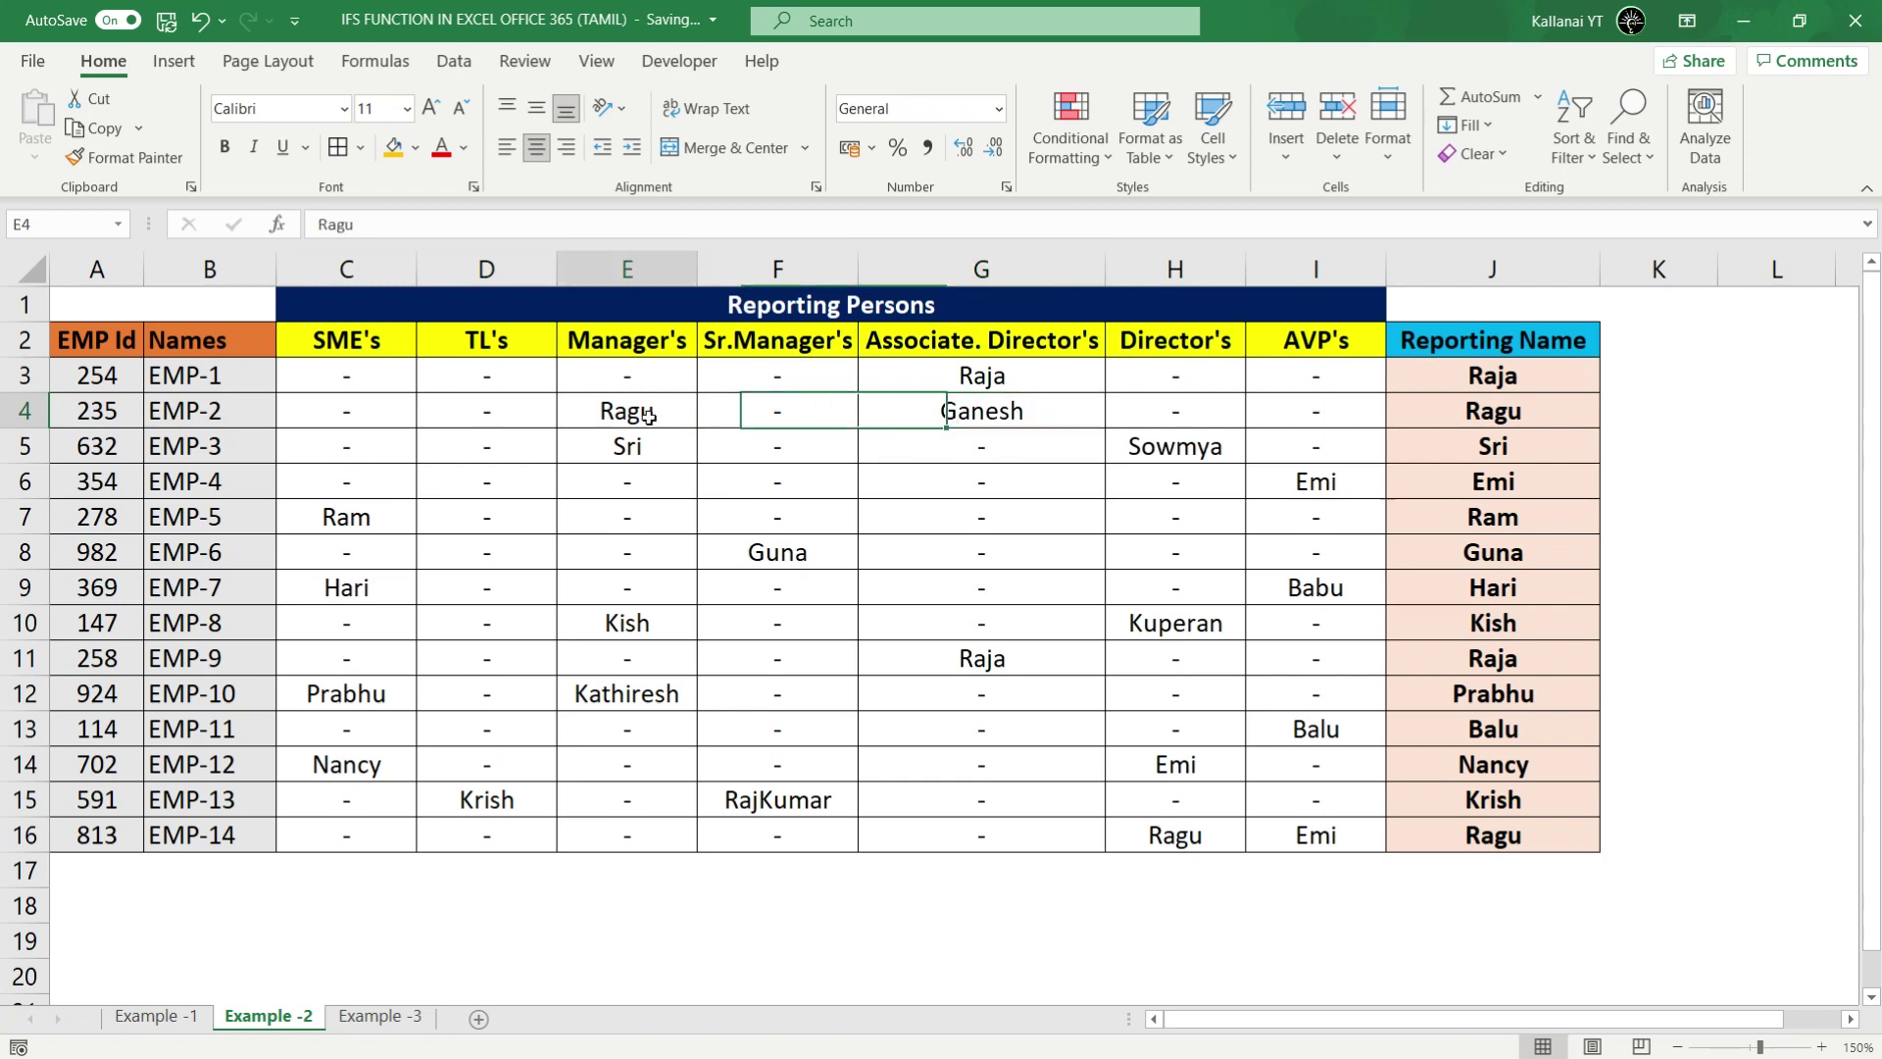
pyautogui.write('-')
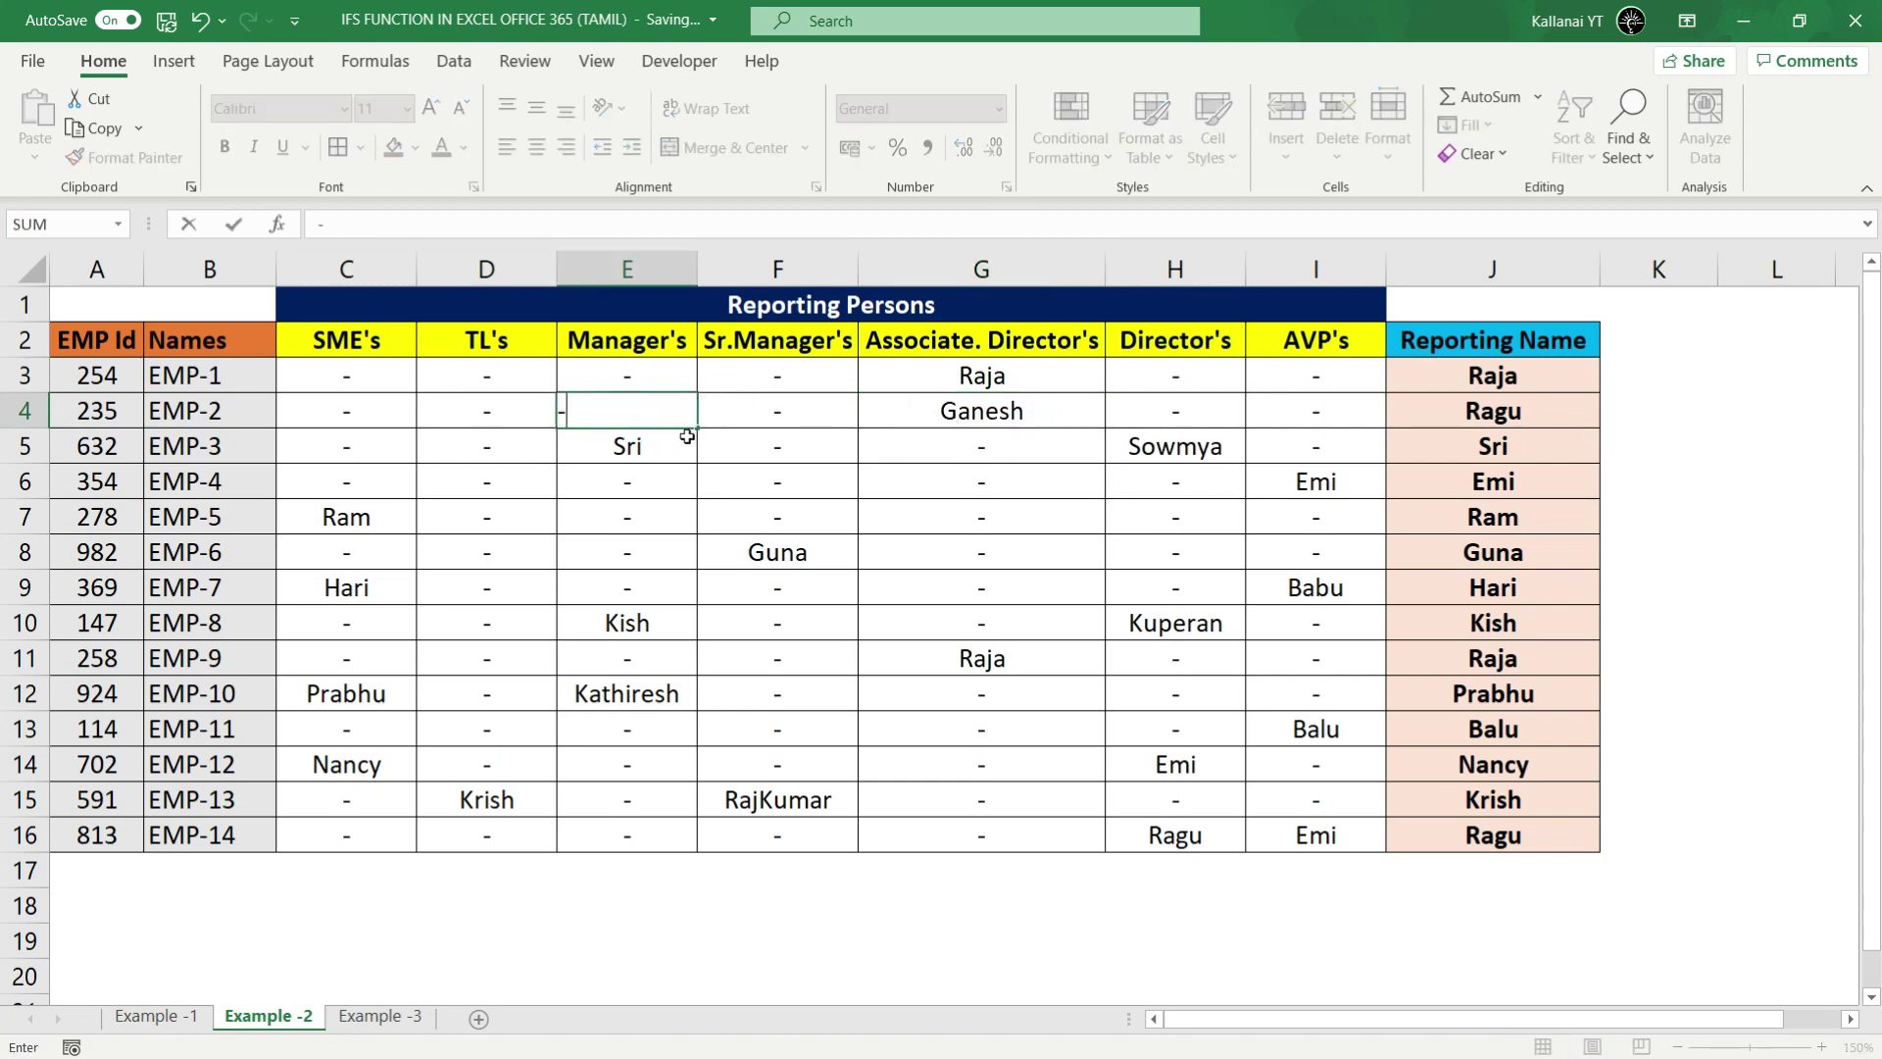
pyautogui.press('Return')
pyautogui.click(1039, 420)
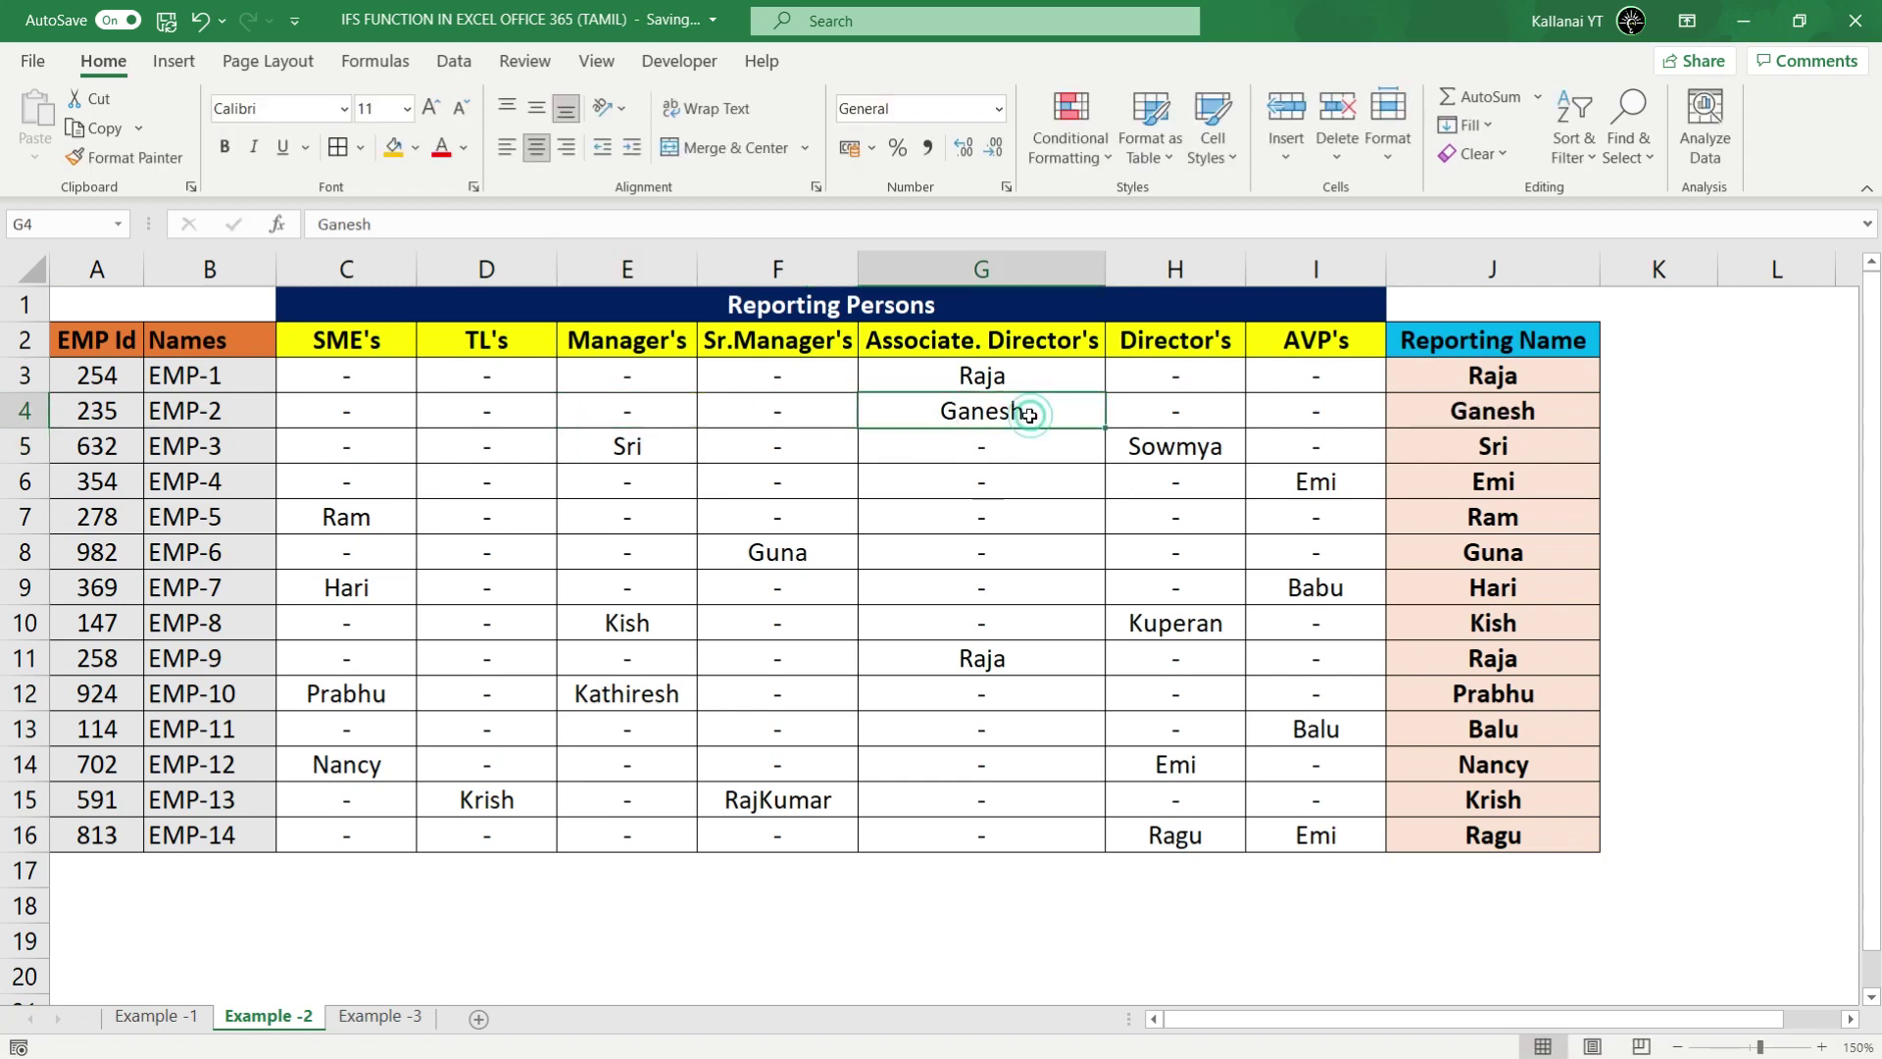
# Step: Review the reporting-name results in column J and start editing the J2 header
pyautogui.click(1442, 459)
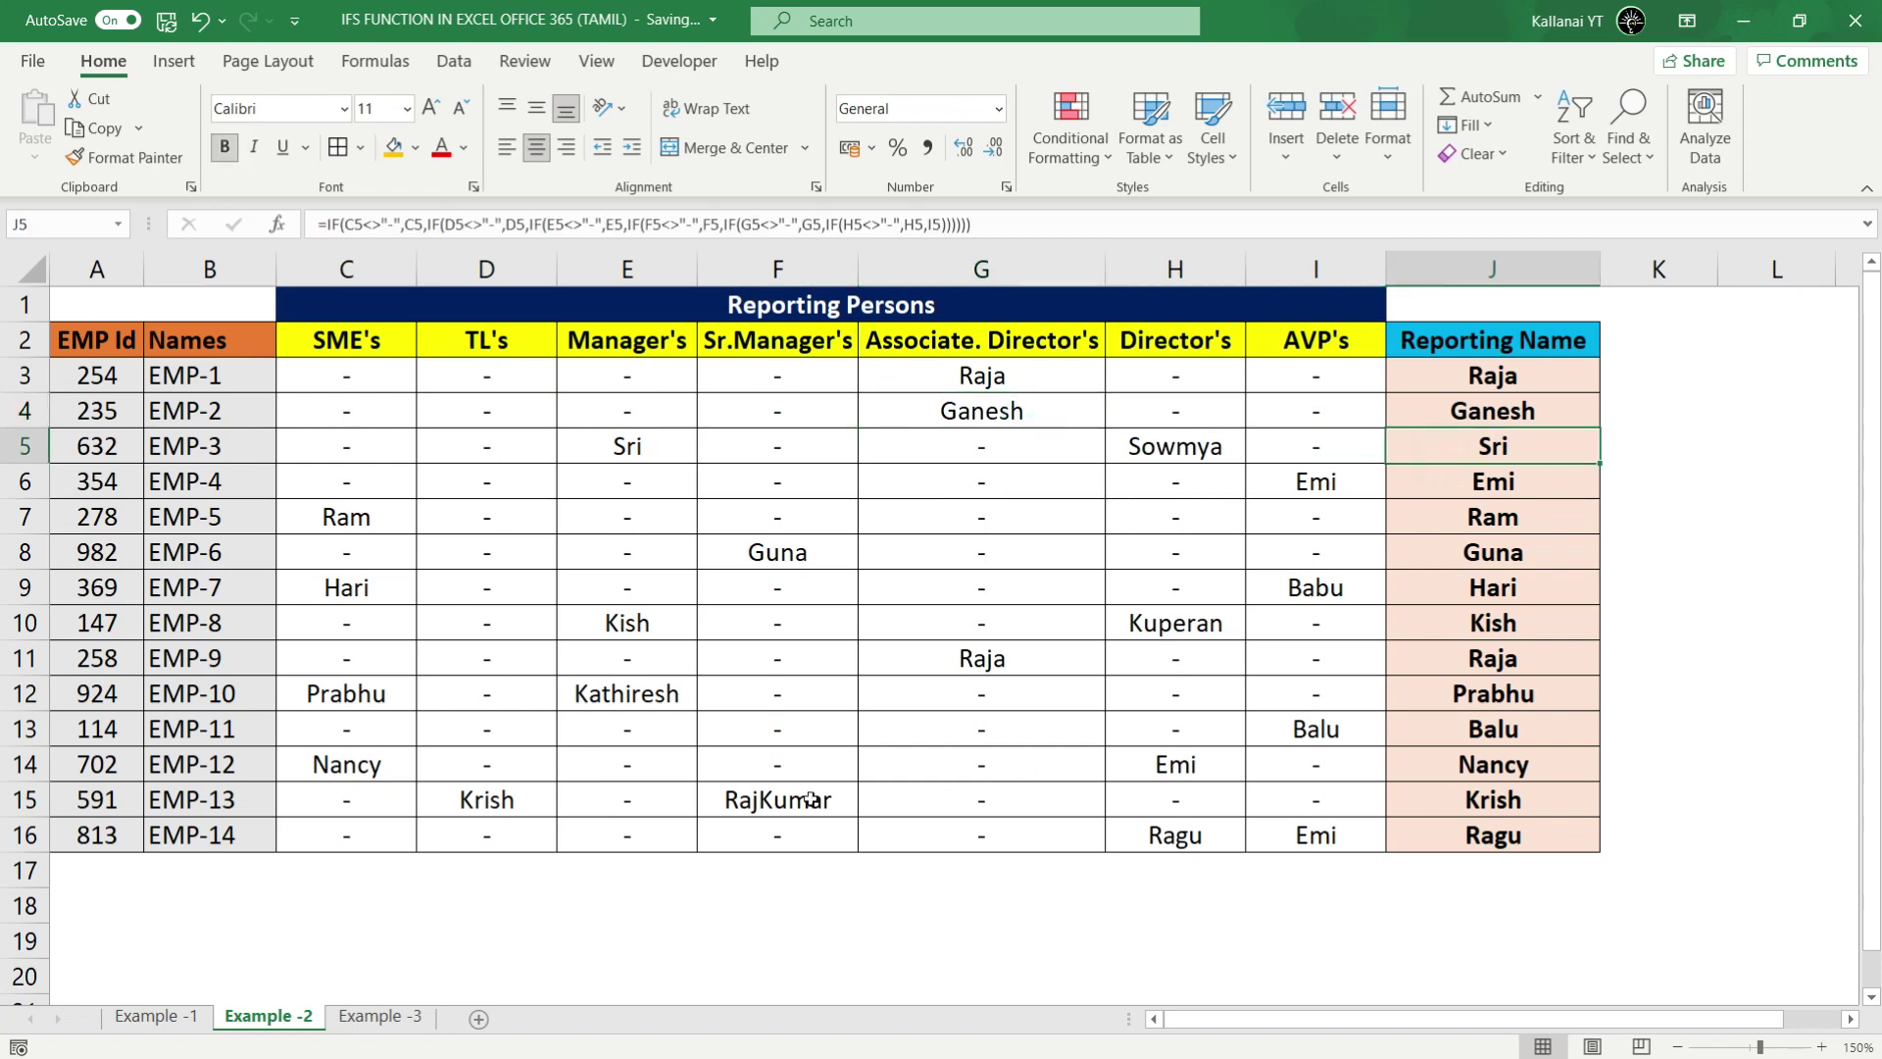
pyautogui.click(1423, 609)
pyautogui.click(92, 384)
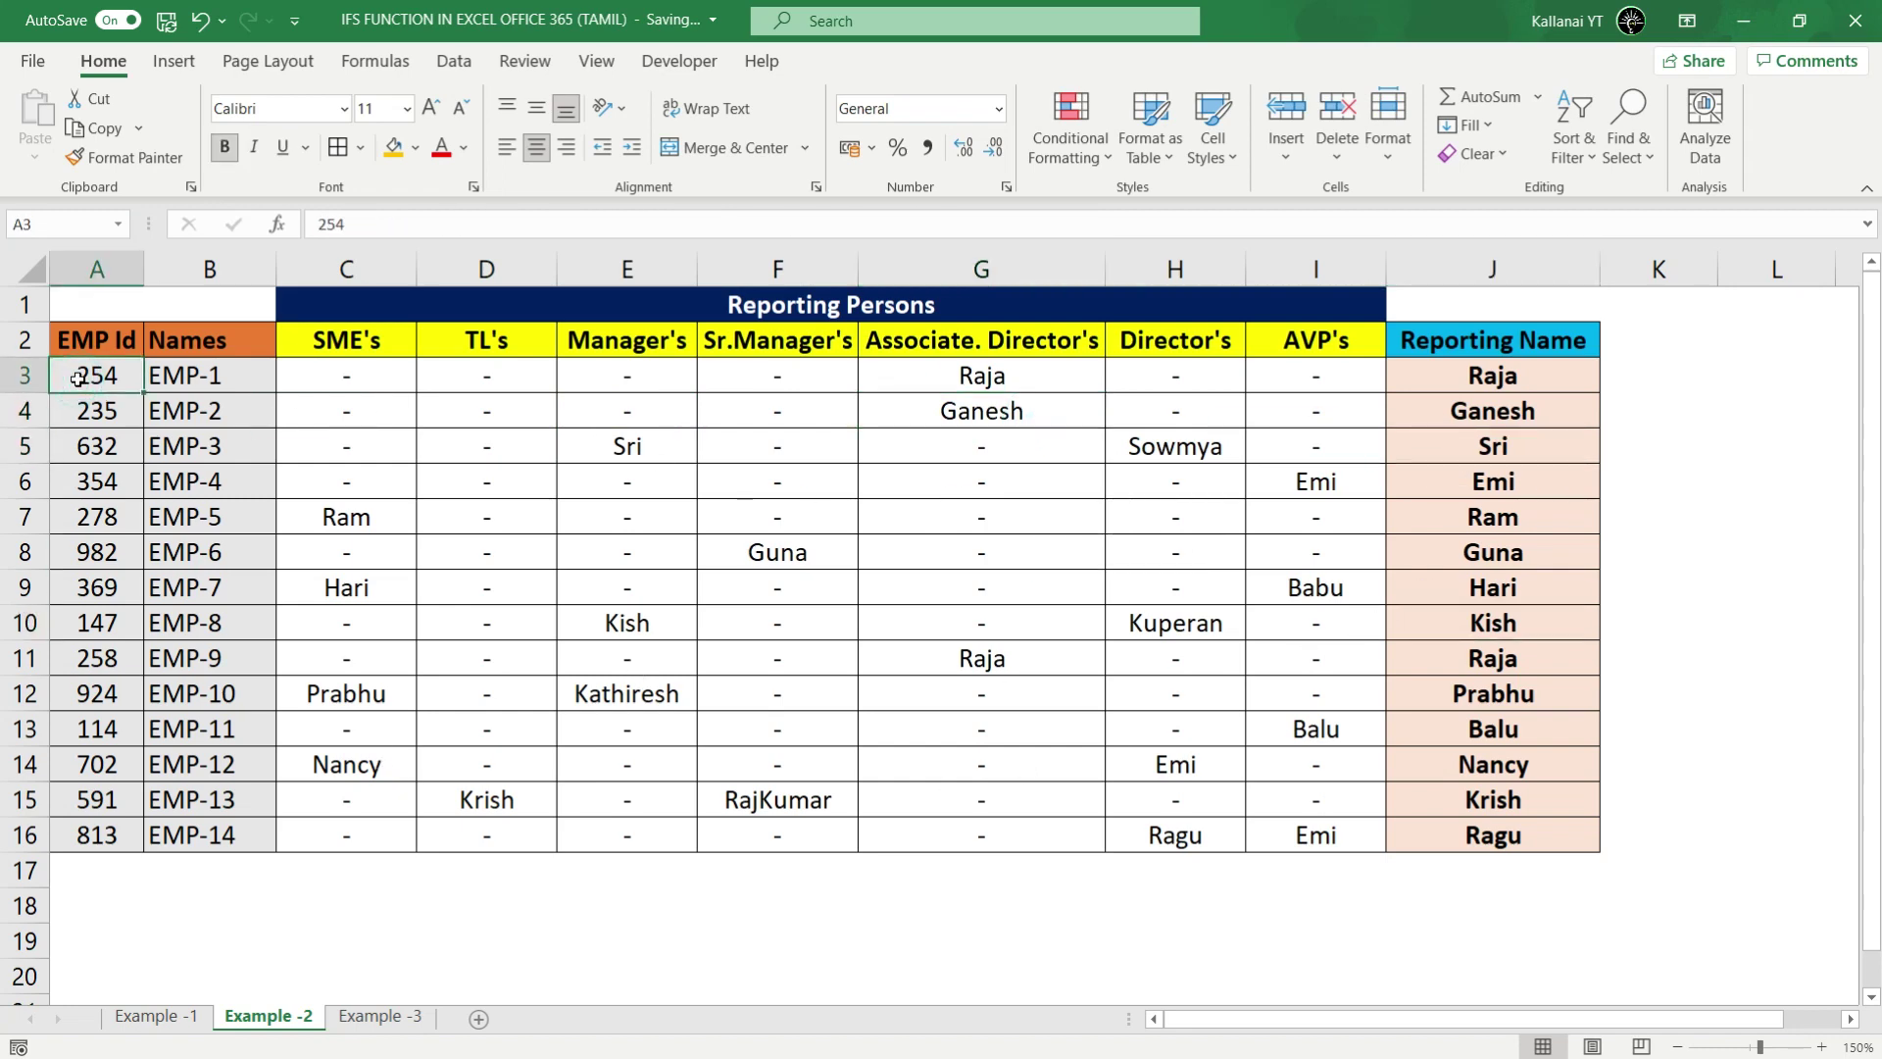
pyautogui.click(215, 495)
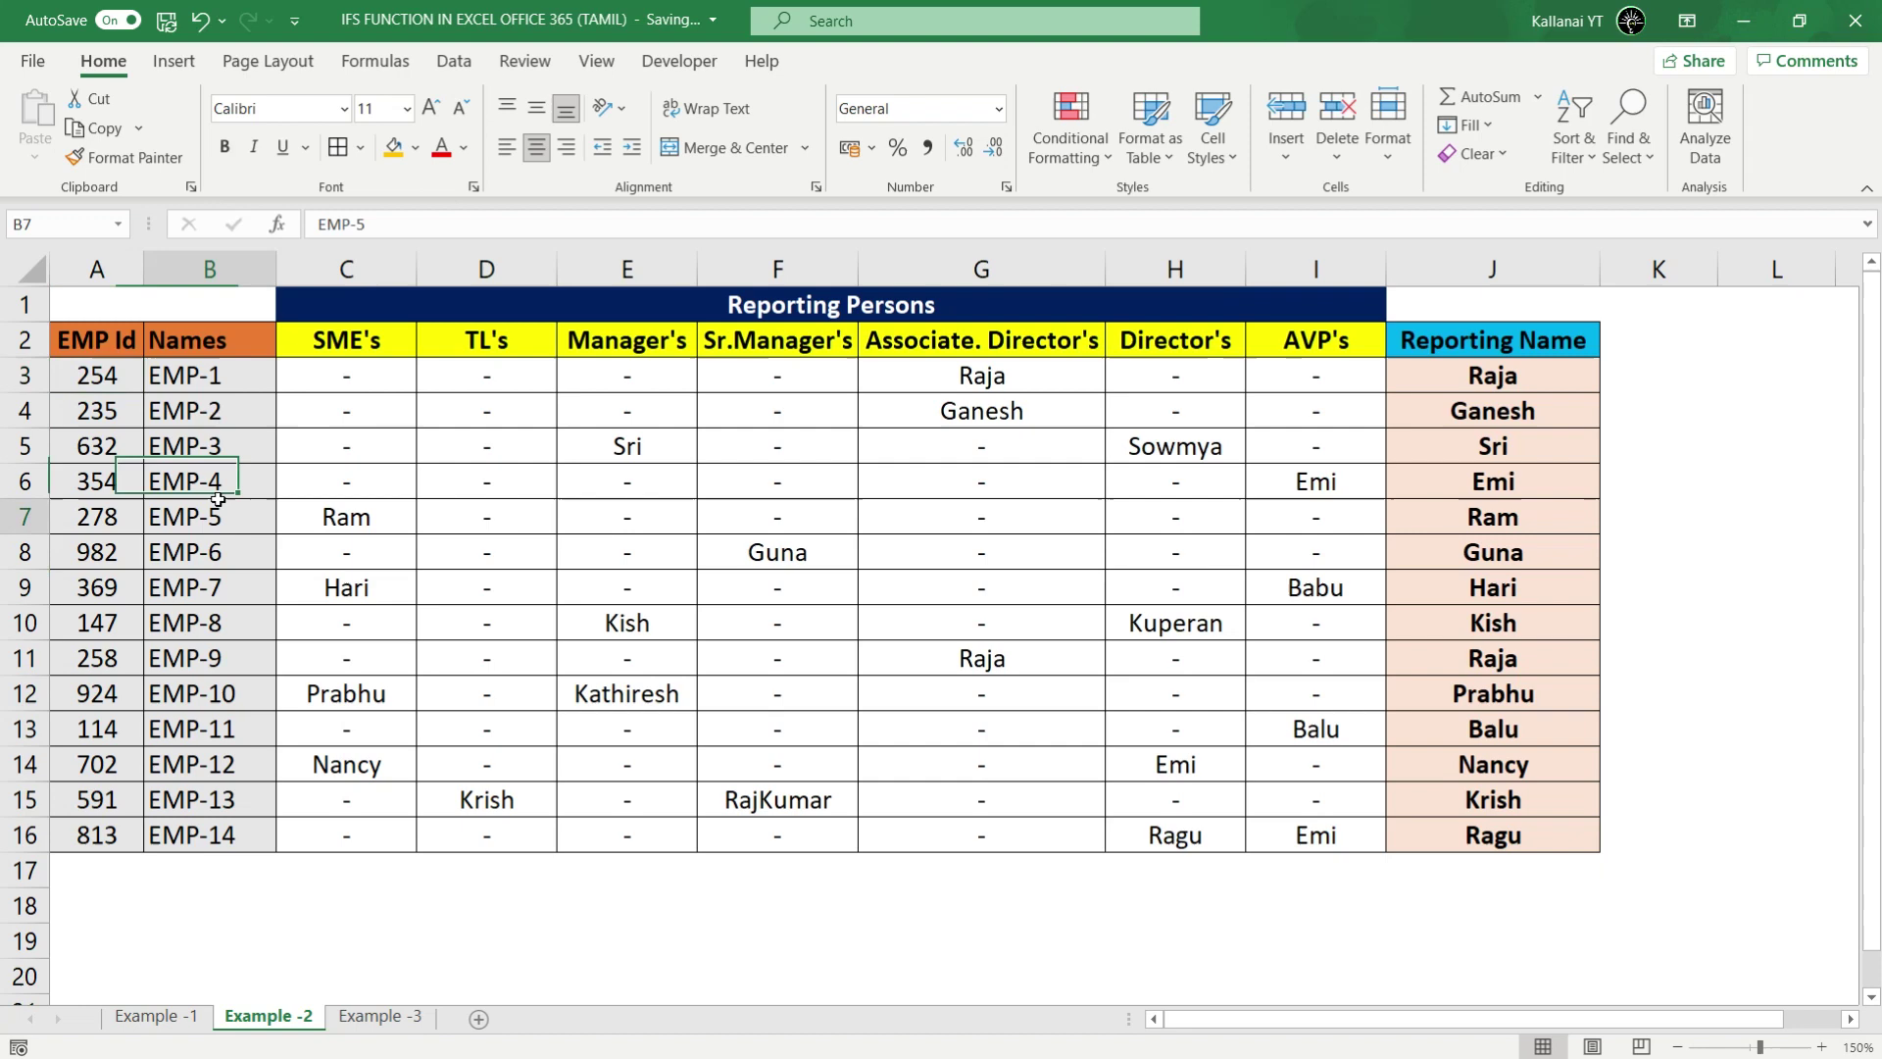
pyautogui.click(247, 579)
pyautogui.click(216, 658)
pyautogui.click(84, 662)
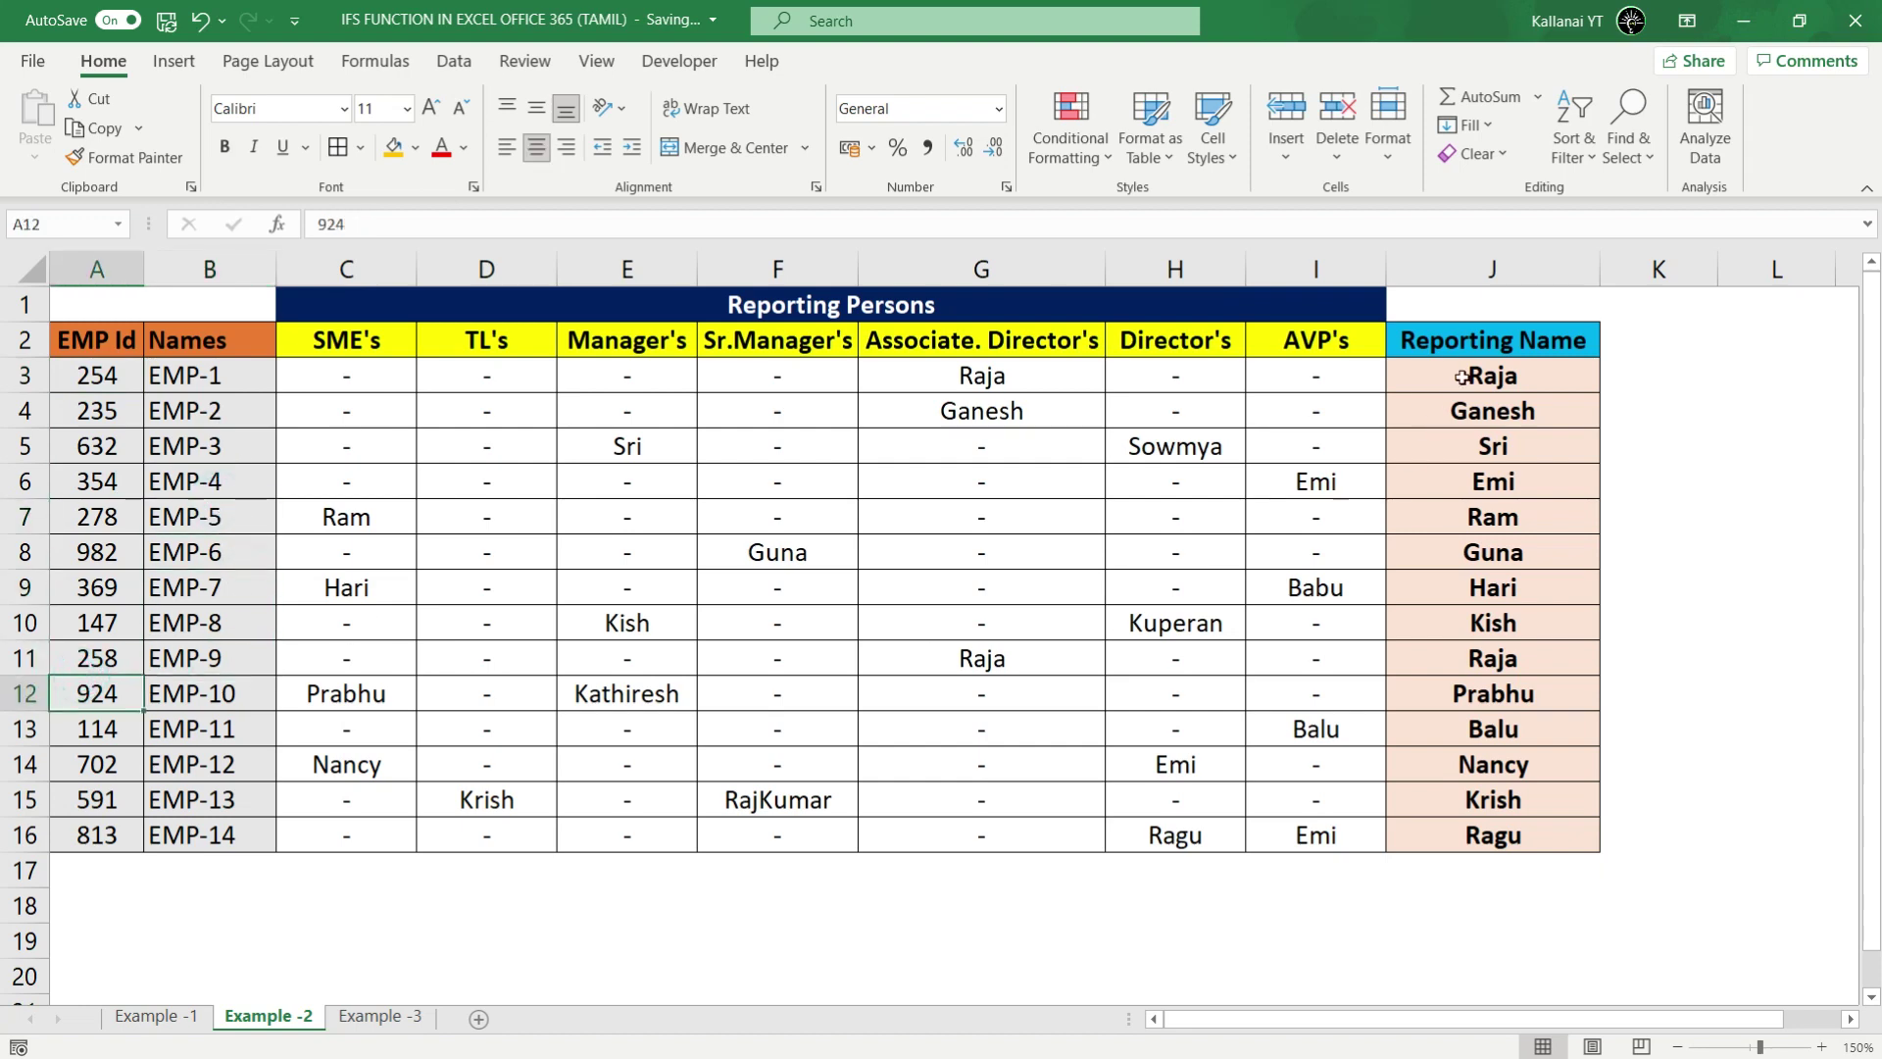
pyautogui.moveTo(1467, 369); pyautogui.dragTo(1463, 851)
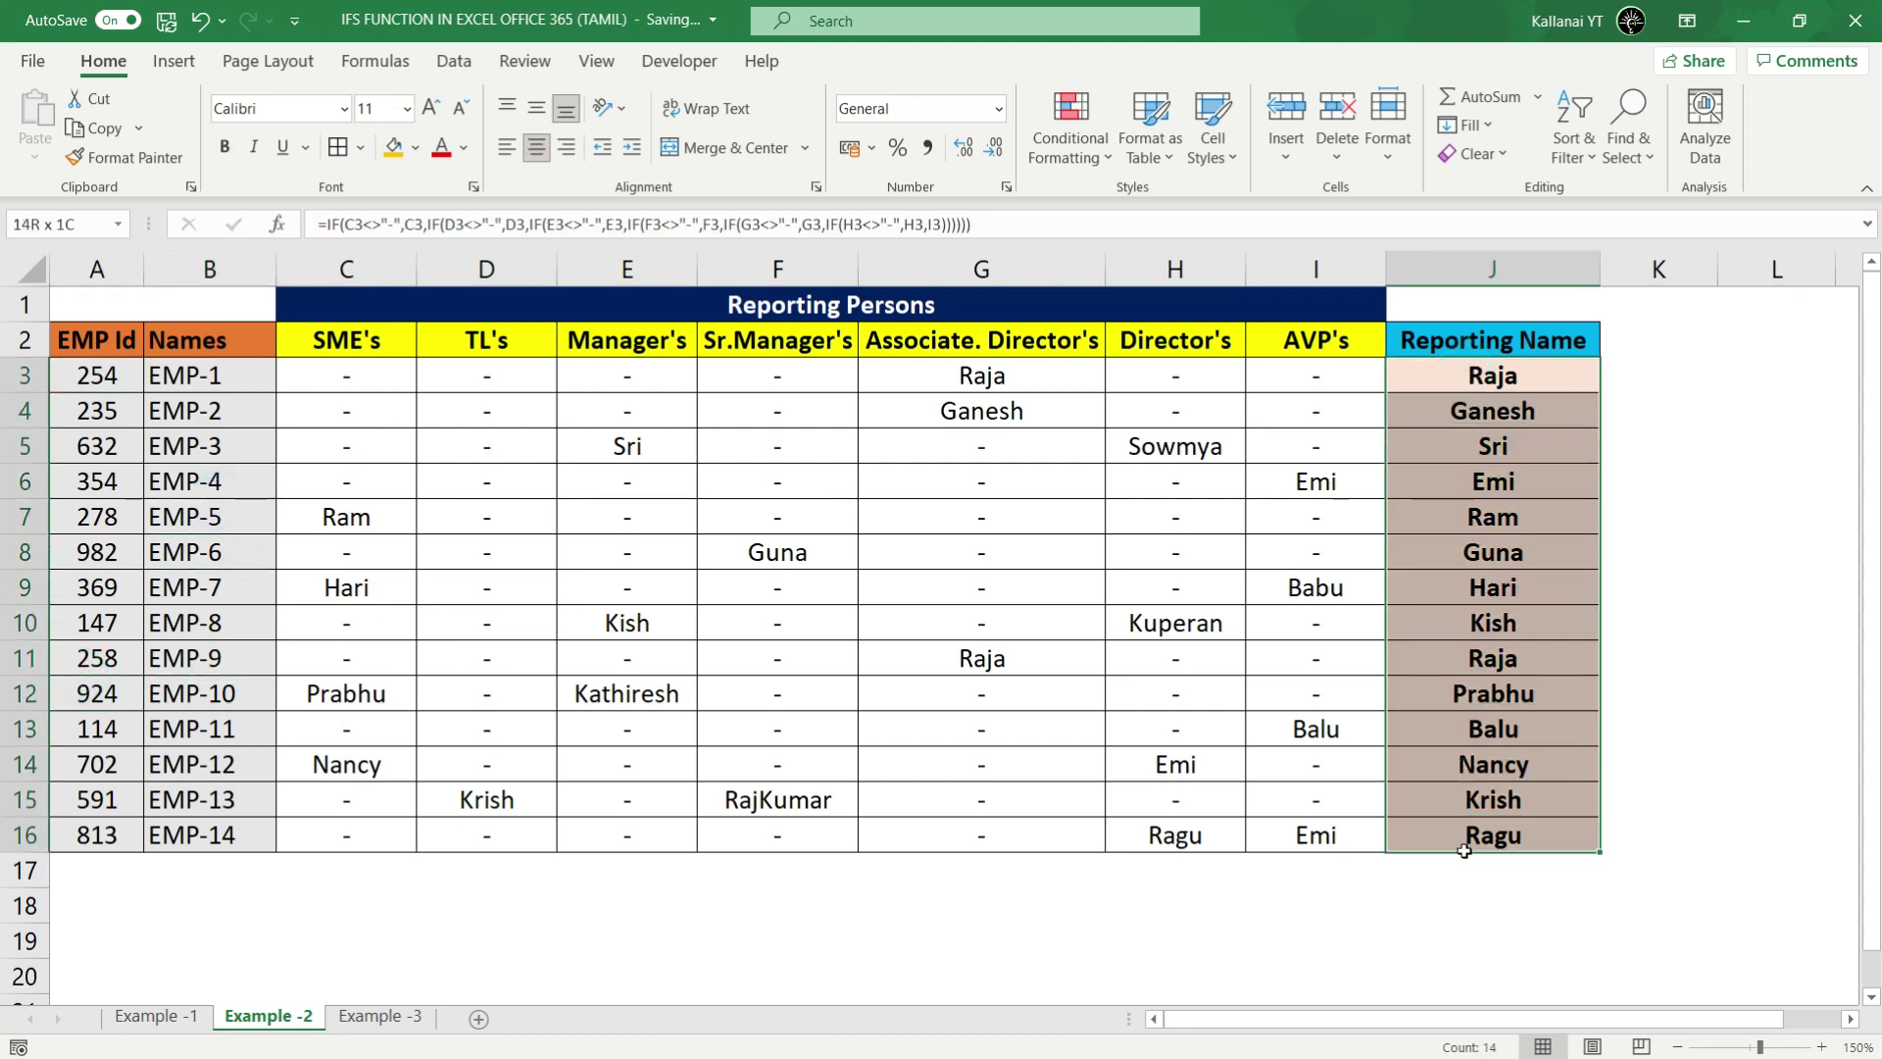
pyautogui.doubleClick(1403, 340)
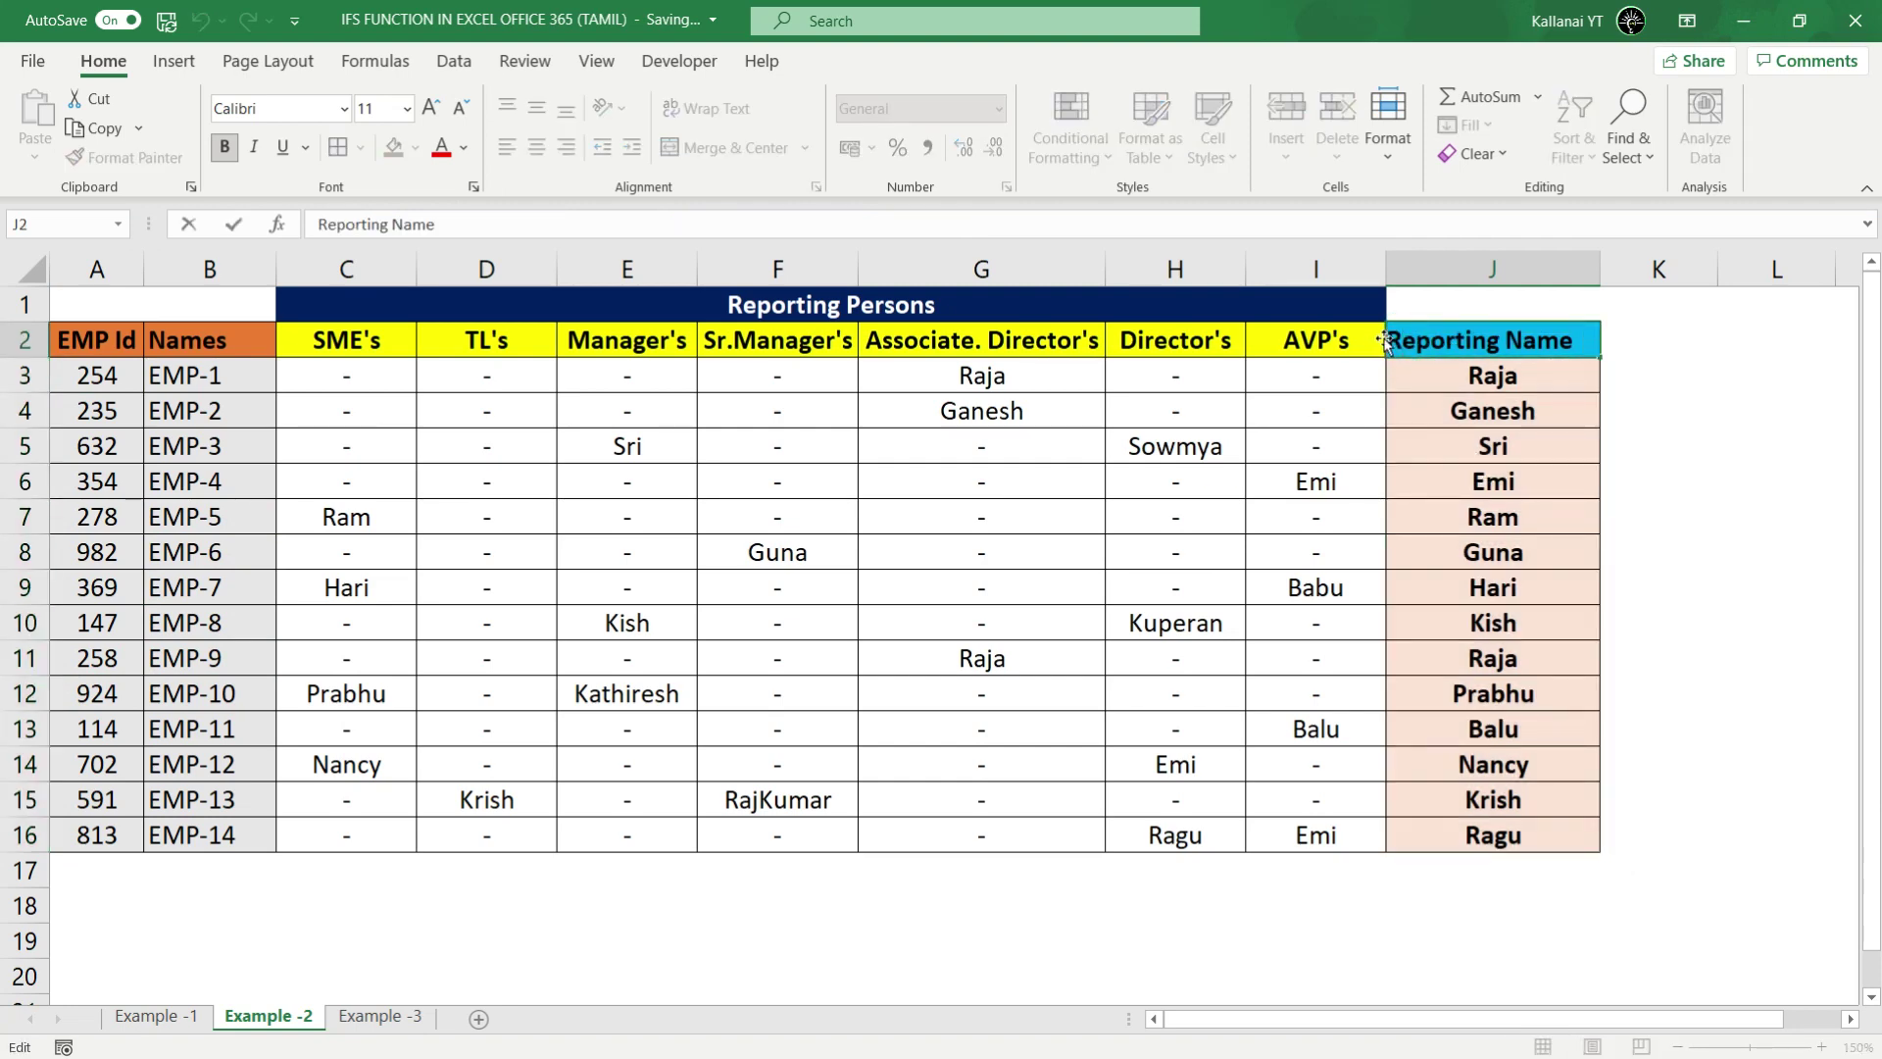
pyautogui.write('1st')
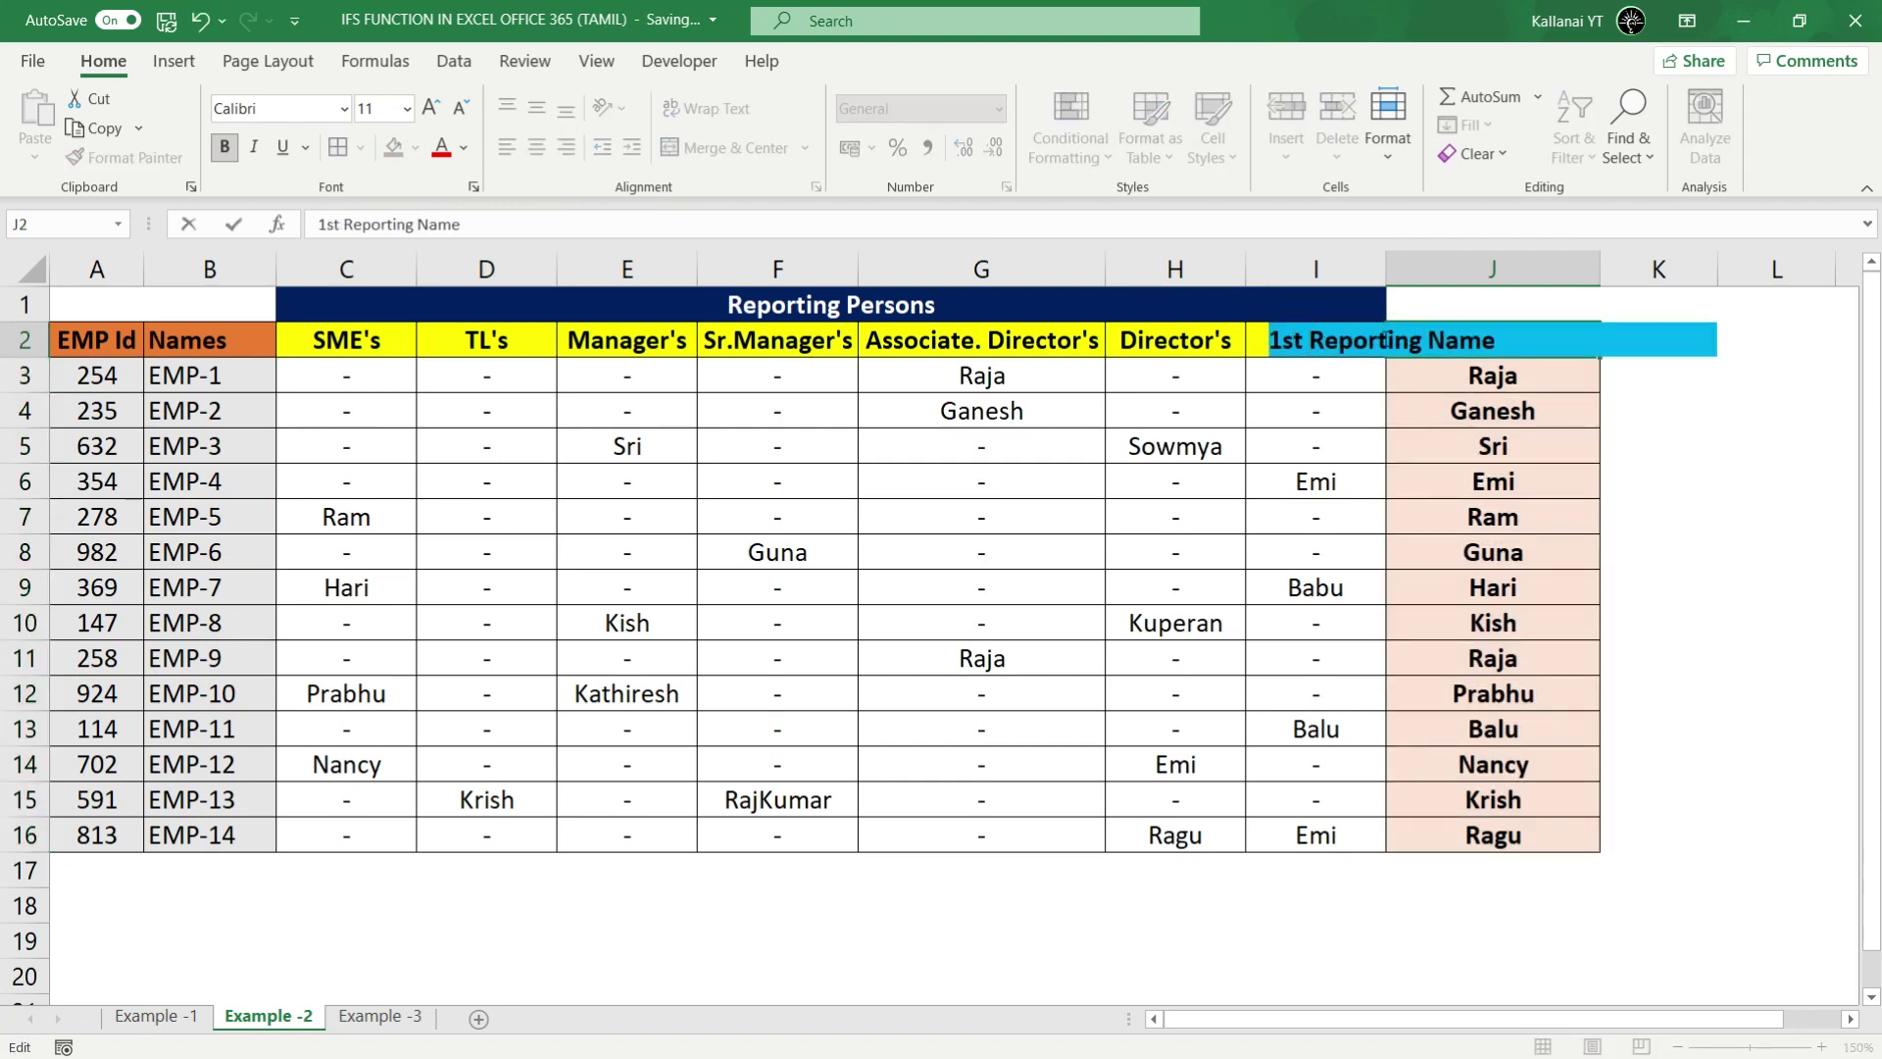
pyautogui.press('Return')
pyautogui.moveTo(1606, 266); pyautogui.dragTo(1627, 267)
pyautogui.click(1513, 481)
pyautogui.click(1513, 446)
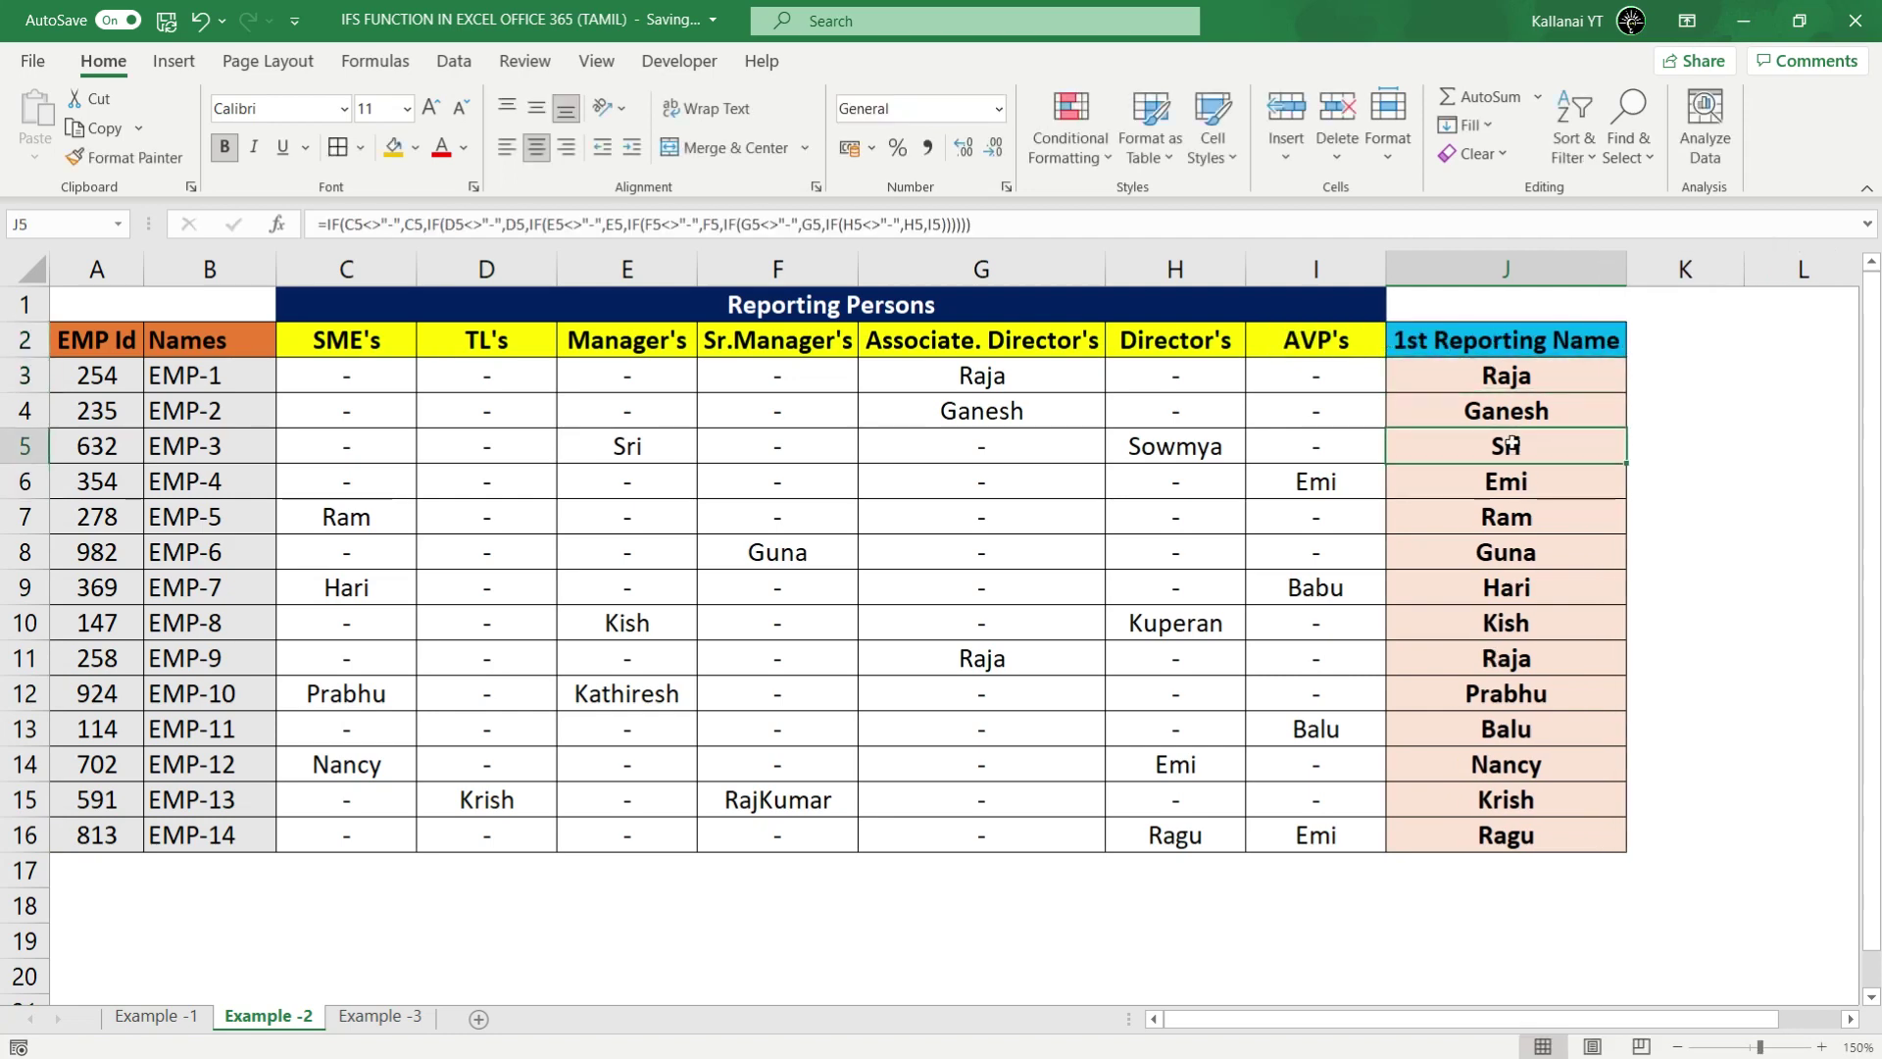
pyautogui.press('Up')
pyautogui.press('Up')
pyautogui.press('Up')
pyautogui.press('Down')
pyautogui.press('Up')
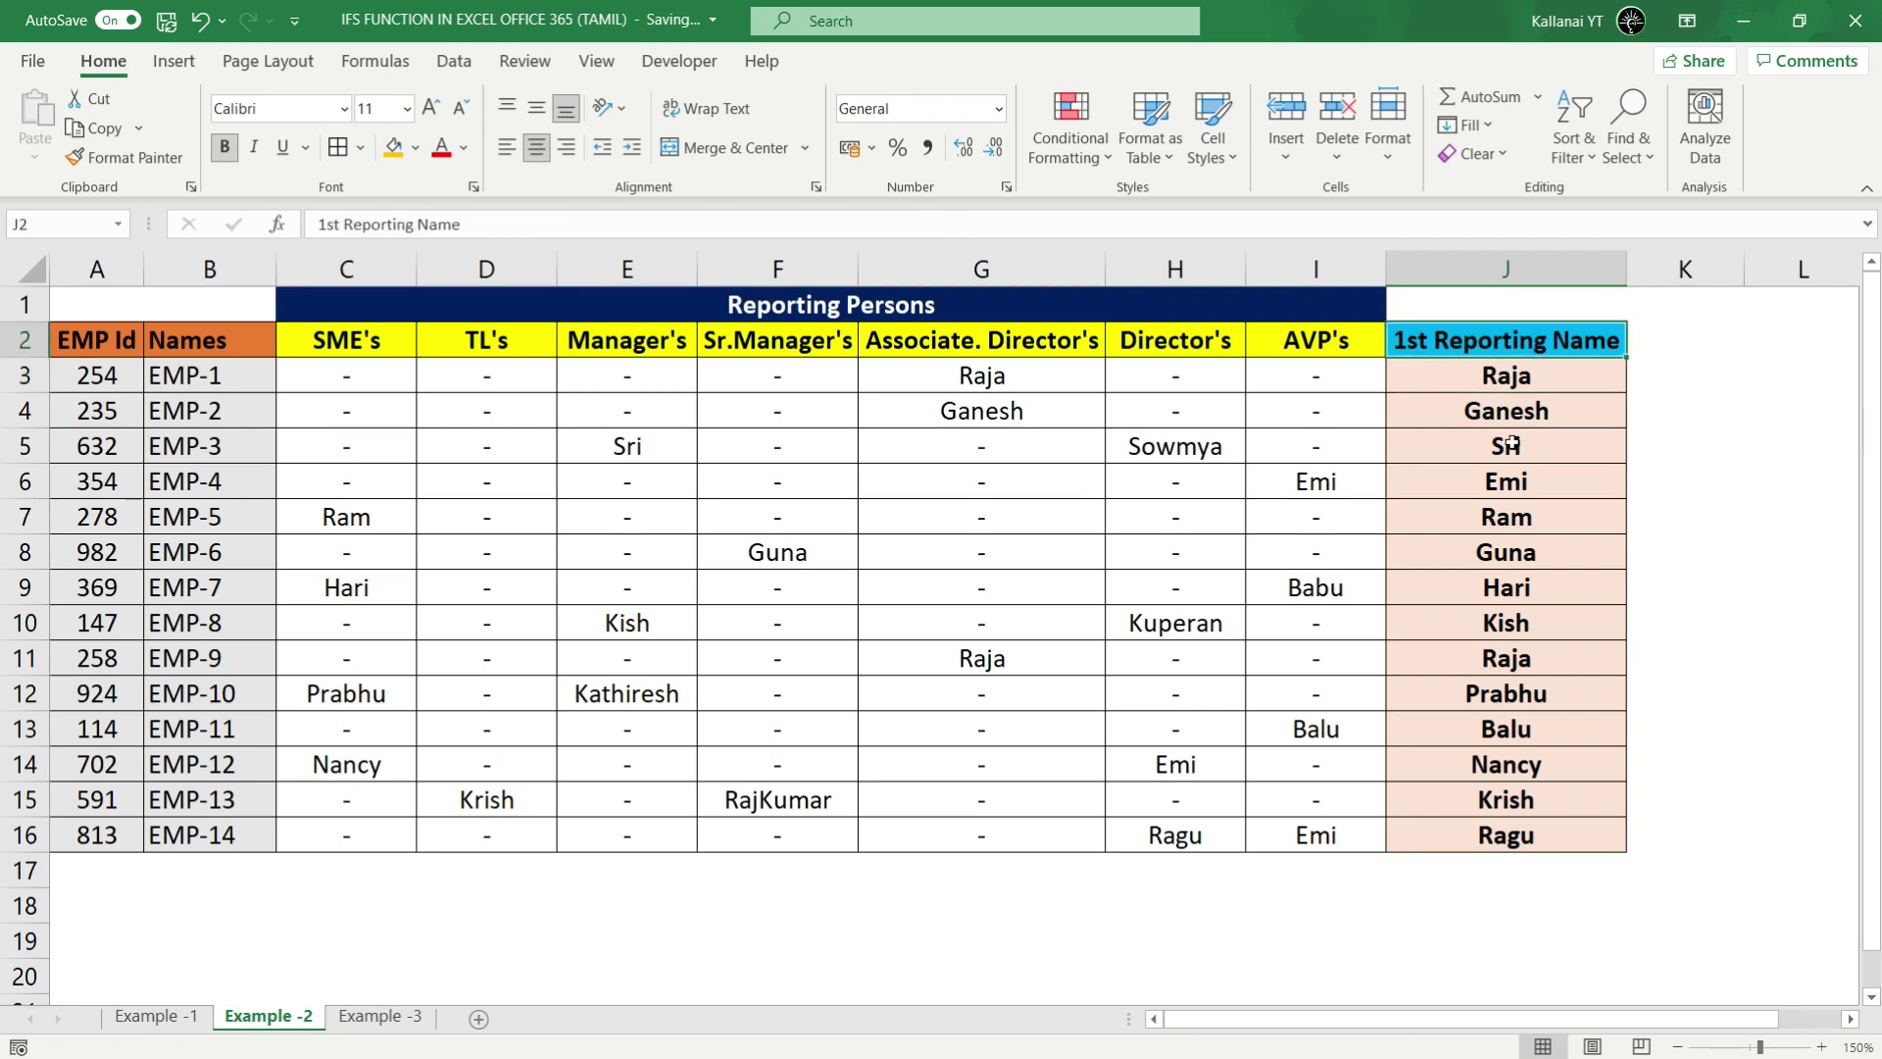
pyautogui.press('Down')
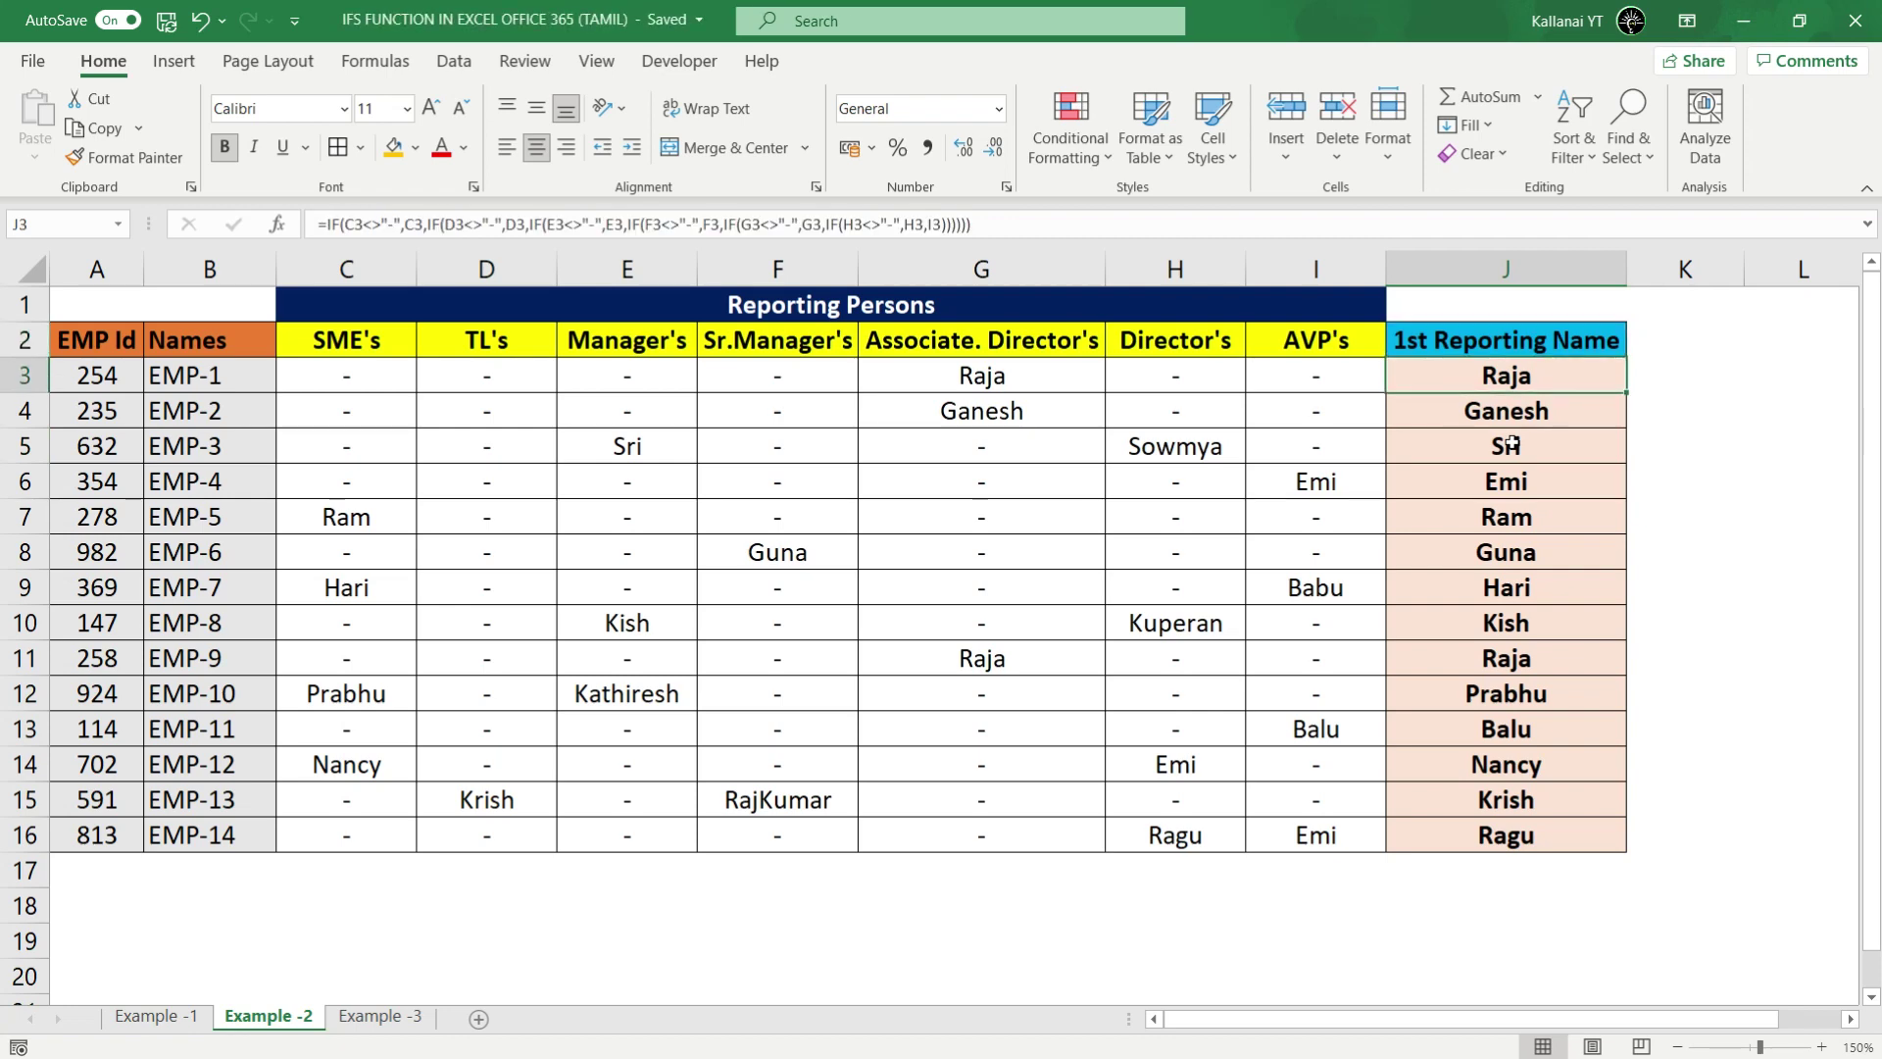
pyautogui.press('Right')
pyautogui.press('Left')
pyautogui.press('Up')
pyautogui.press('Down')
pyautogui.press('Right')
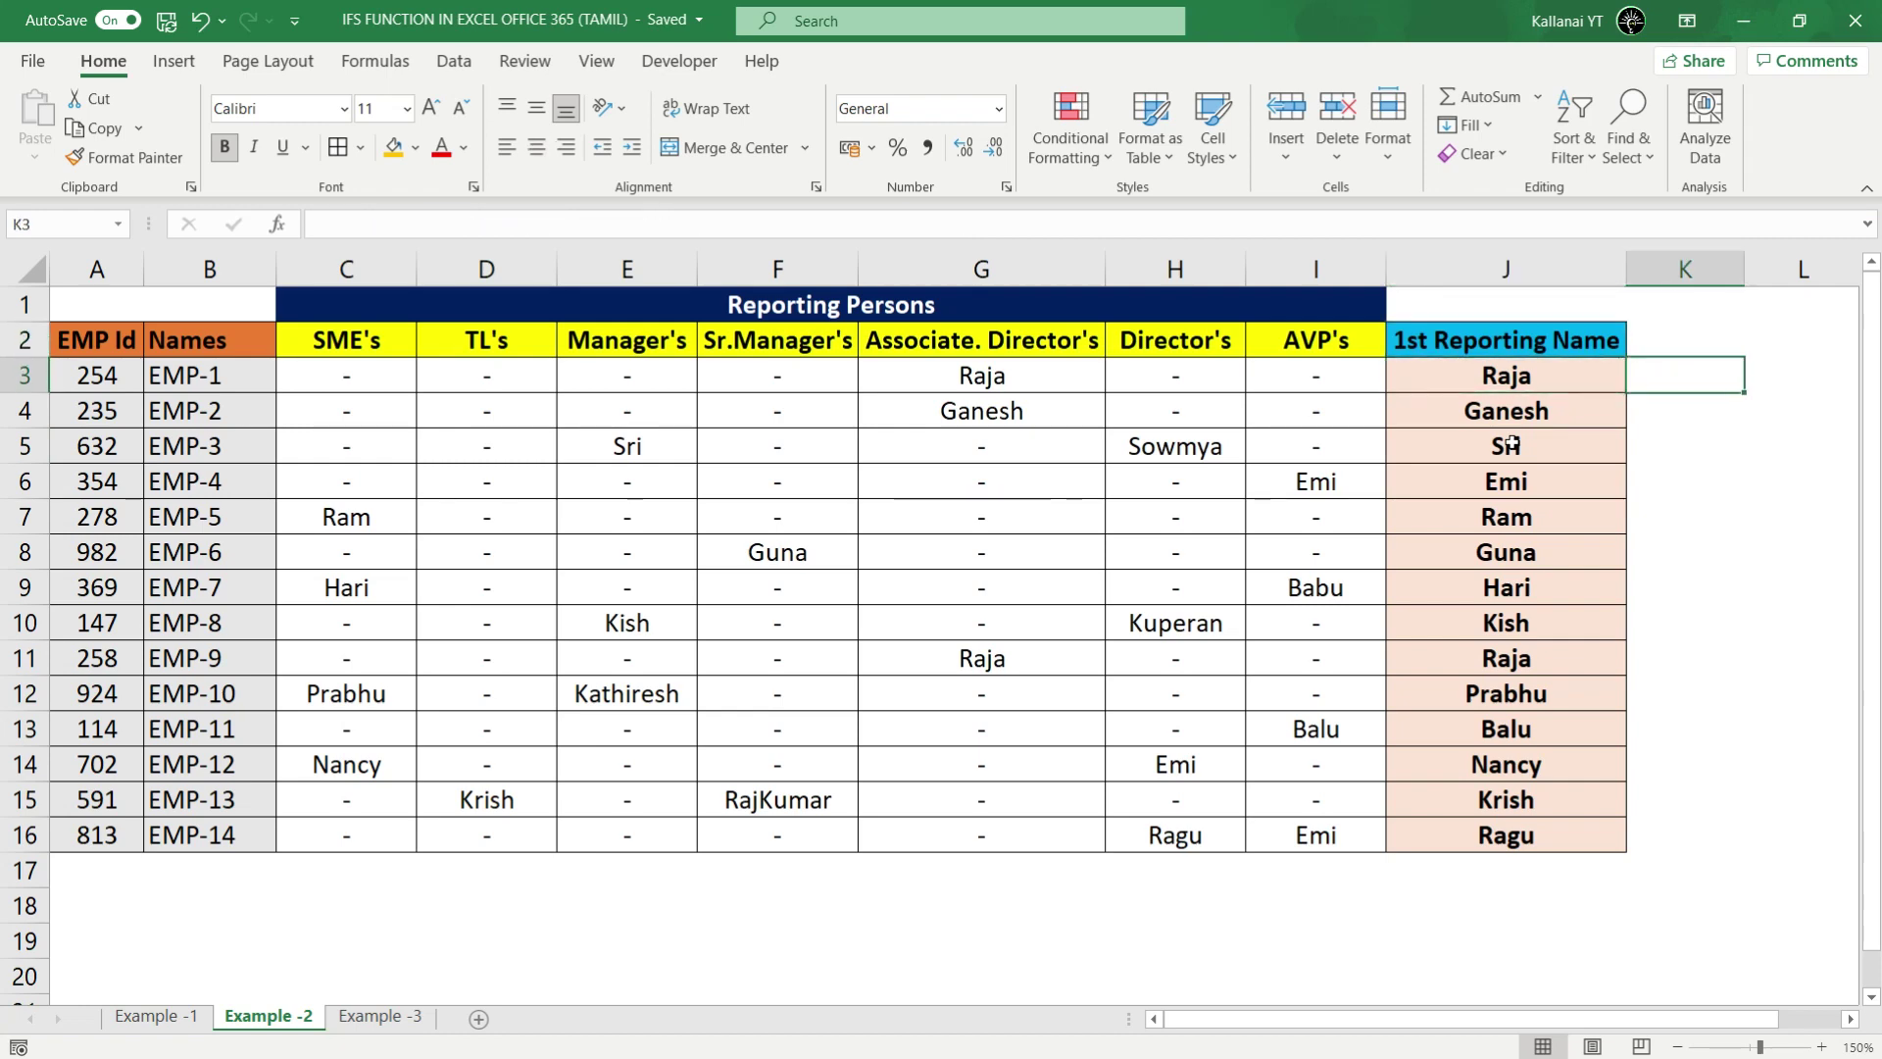
# Step: Start K3 with =IFS(C3<>"-",C3, so it returns C3 when C3 isn't a dash
pyautogui.write('=')
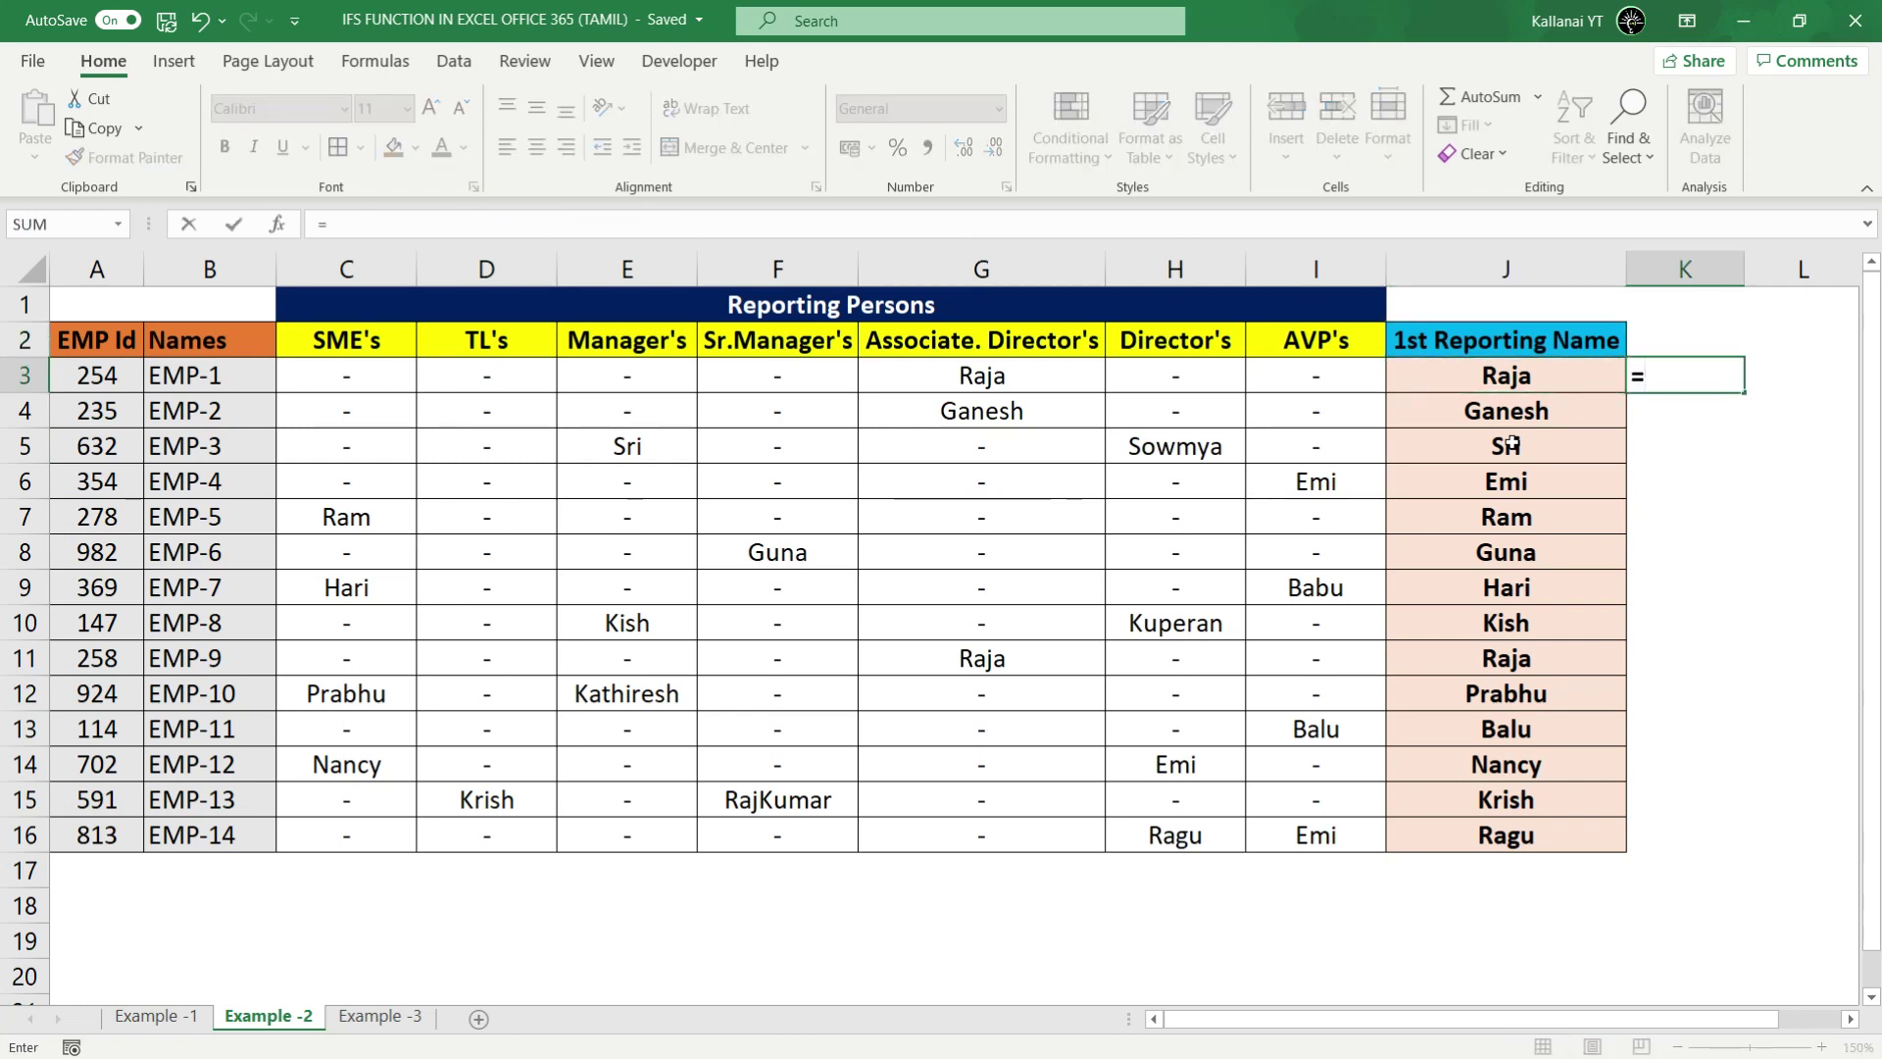
pyautogui.write('ifs')
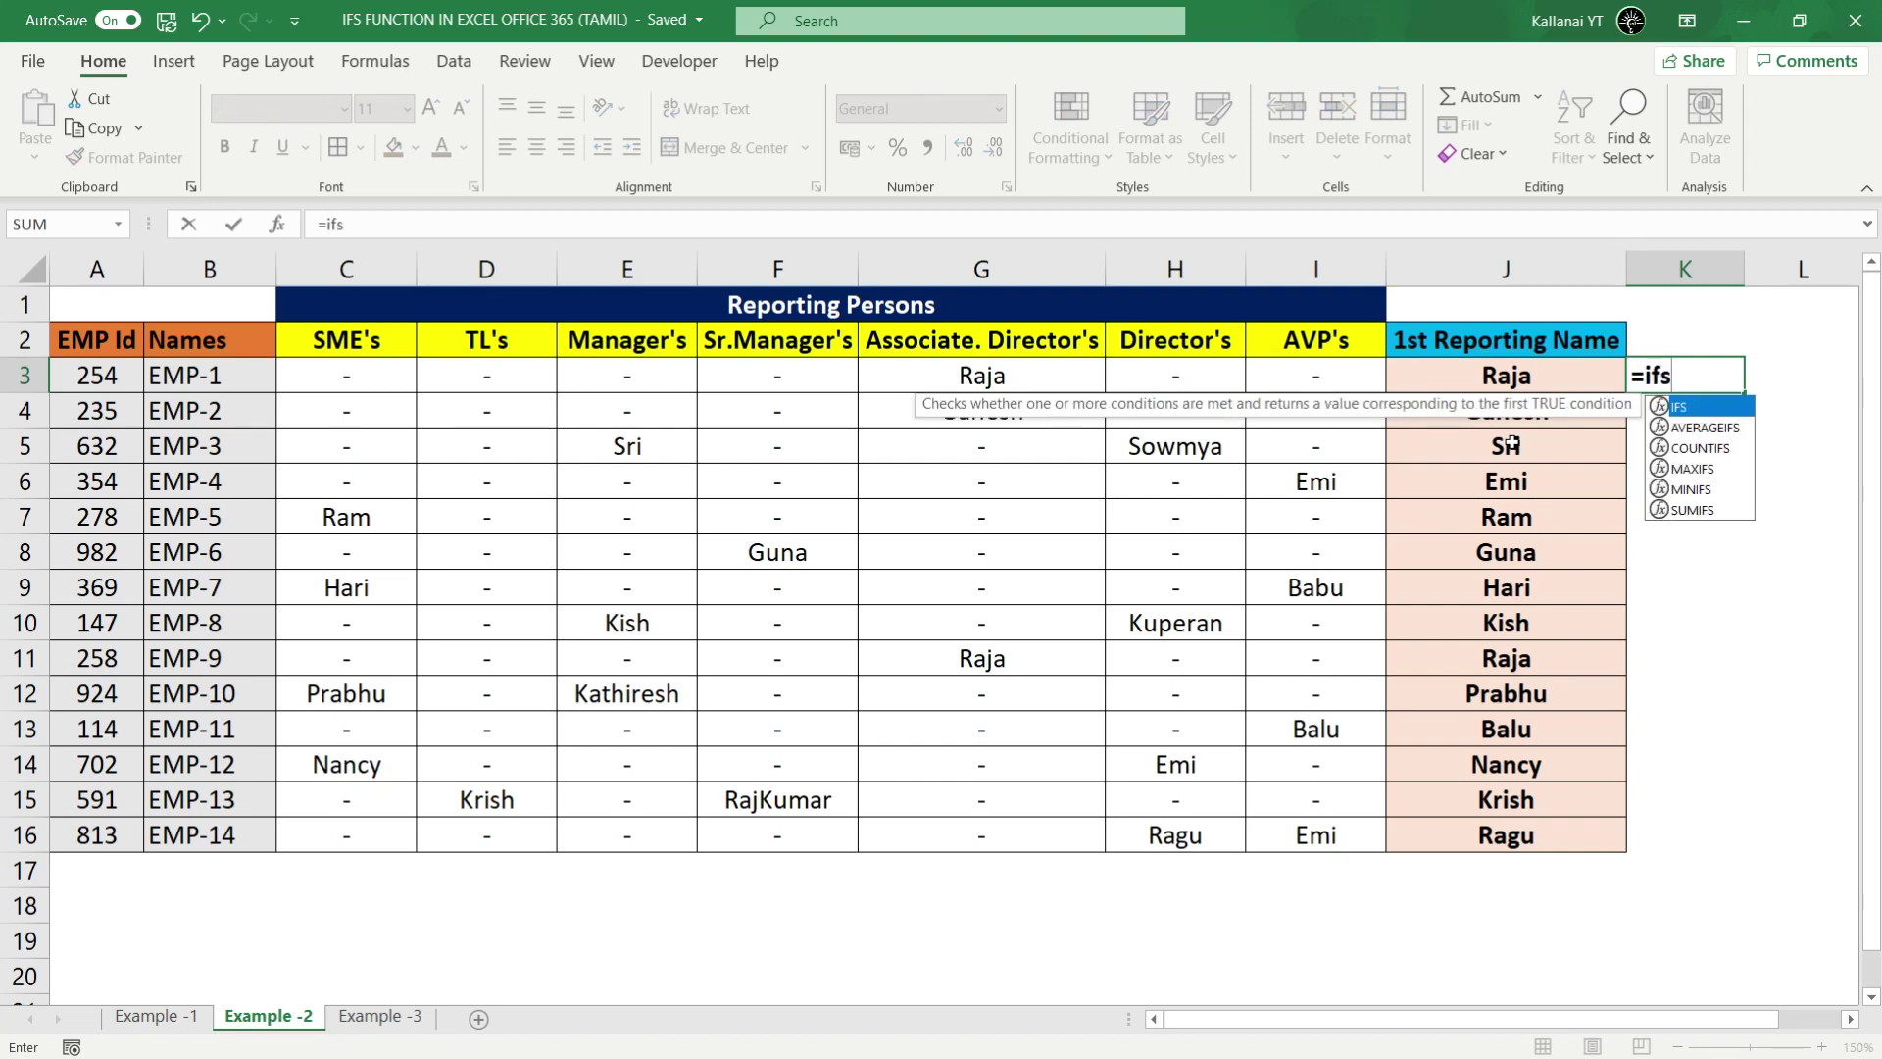
pyautogui.press('Tab')
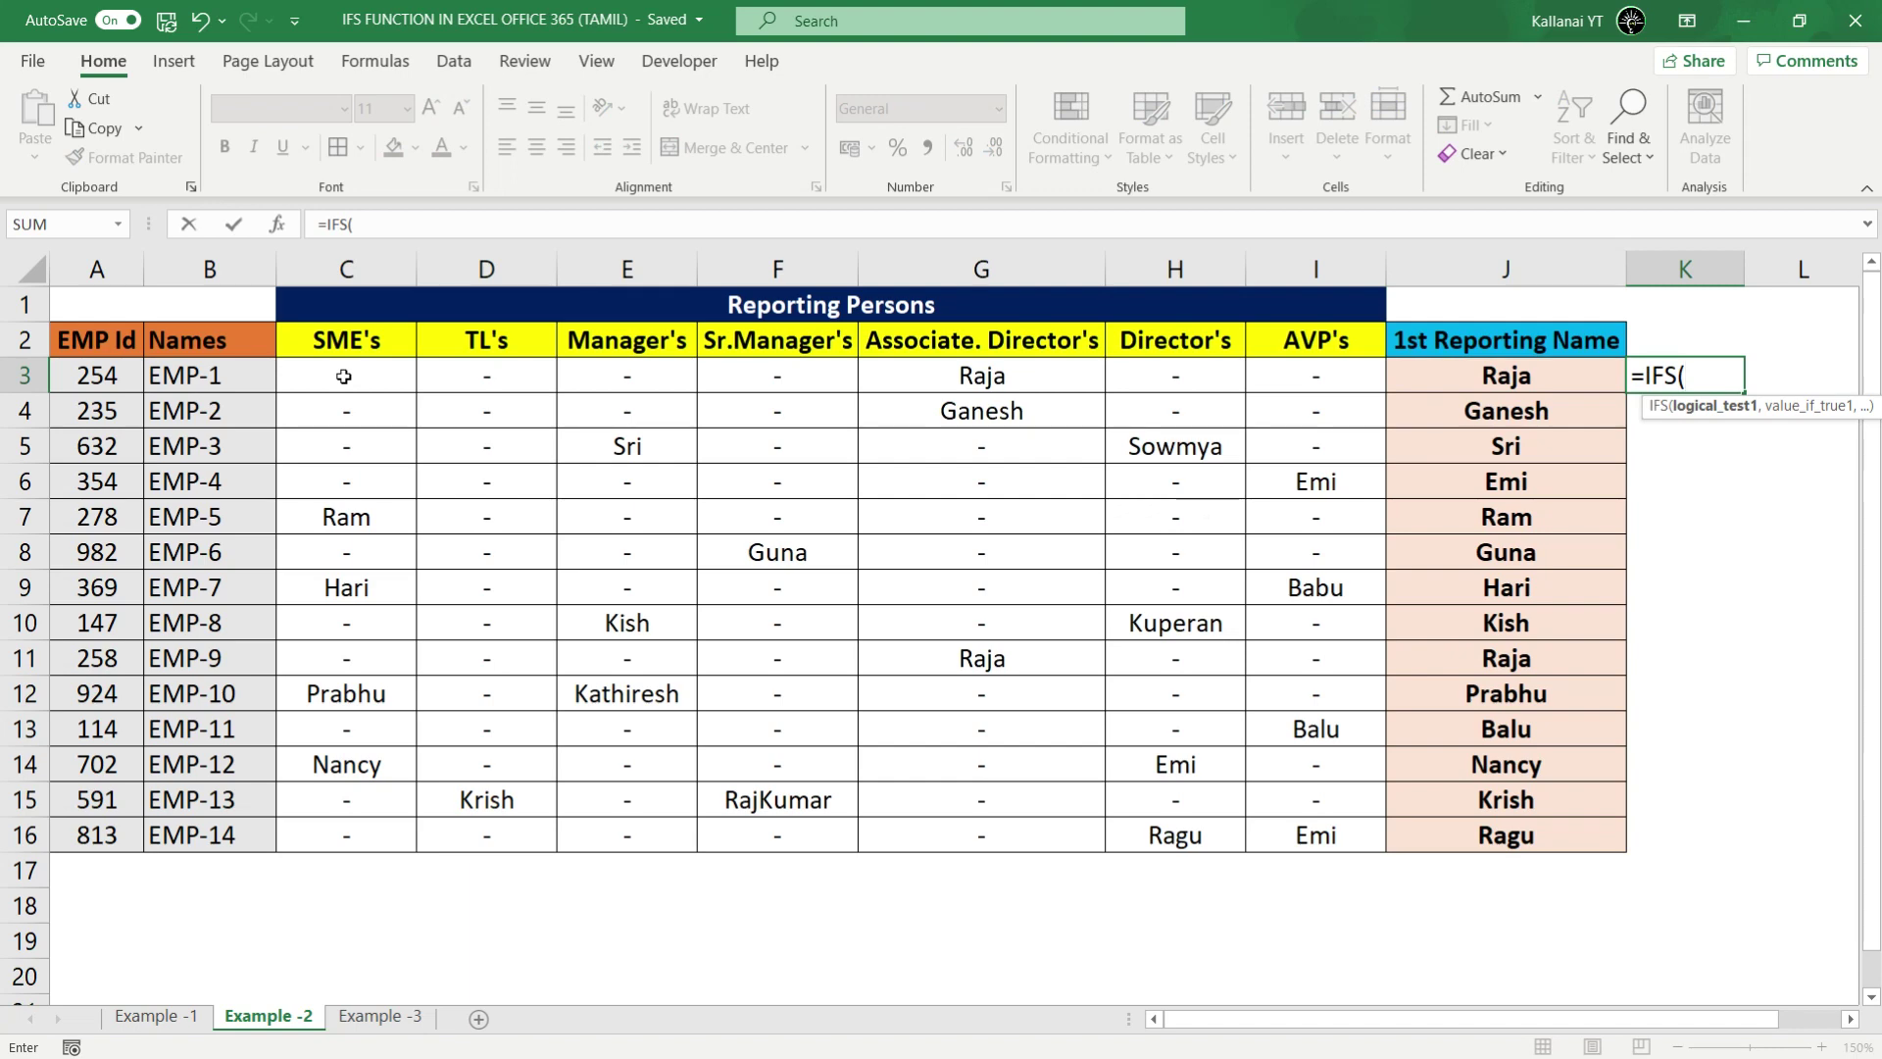
pyautogui.click(345, 376)
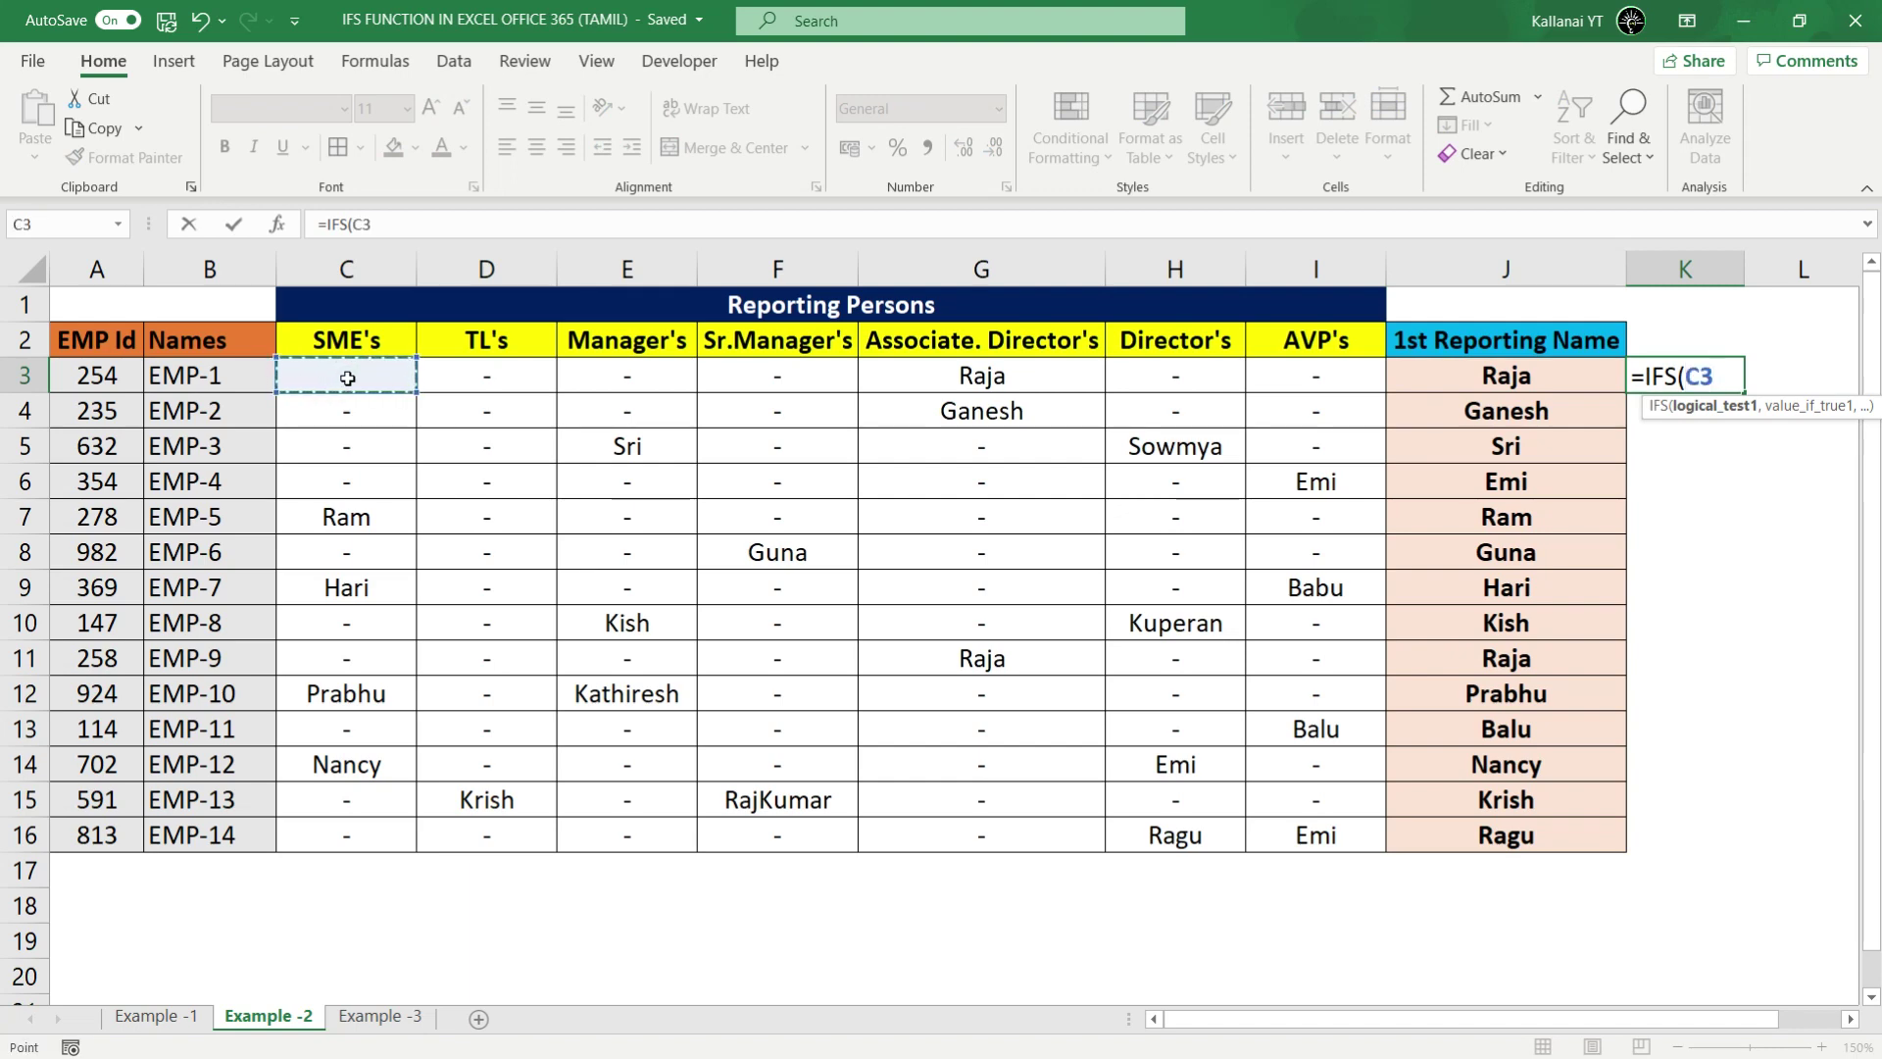
pyautogui.write('<')
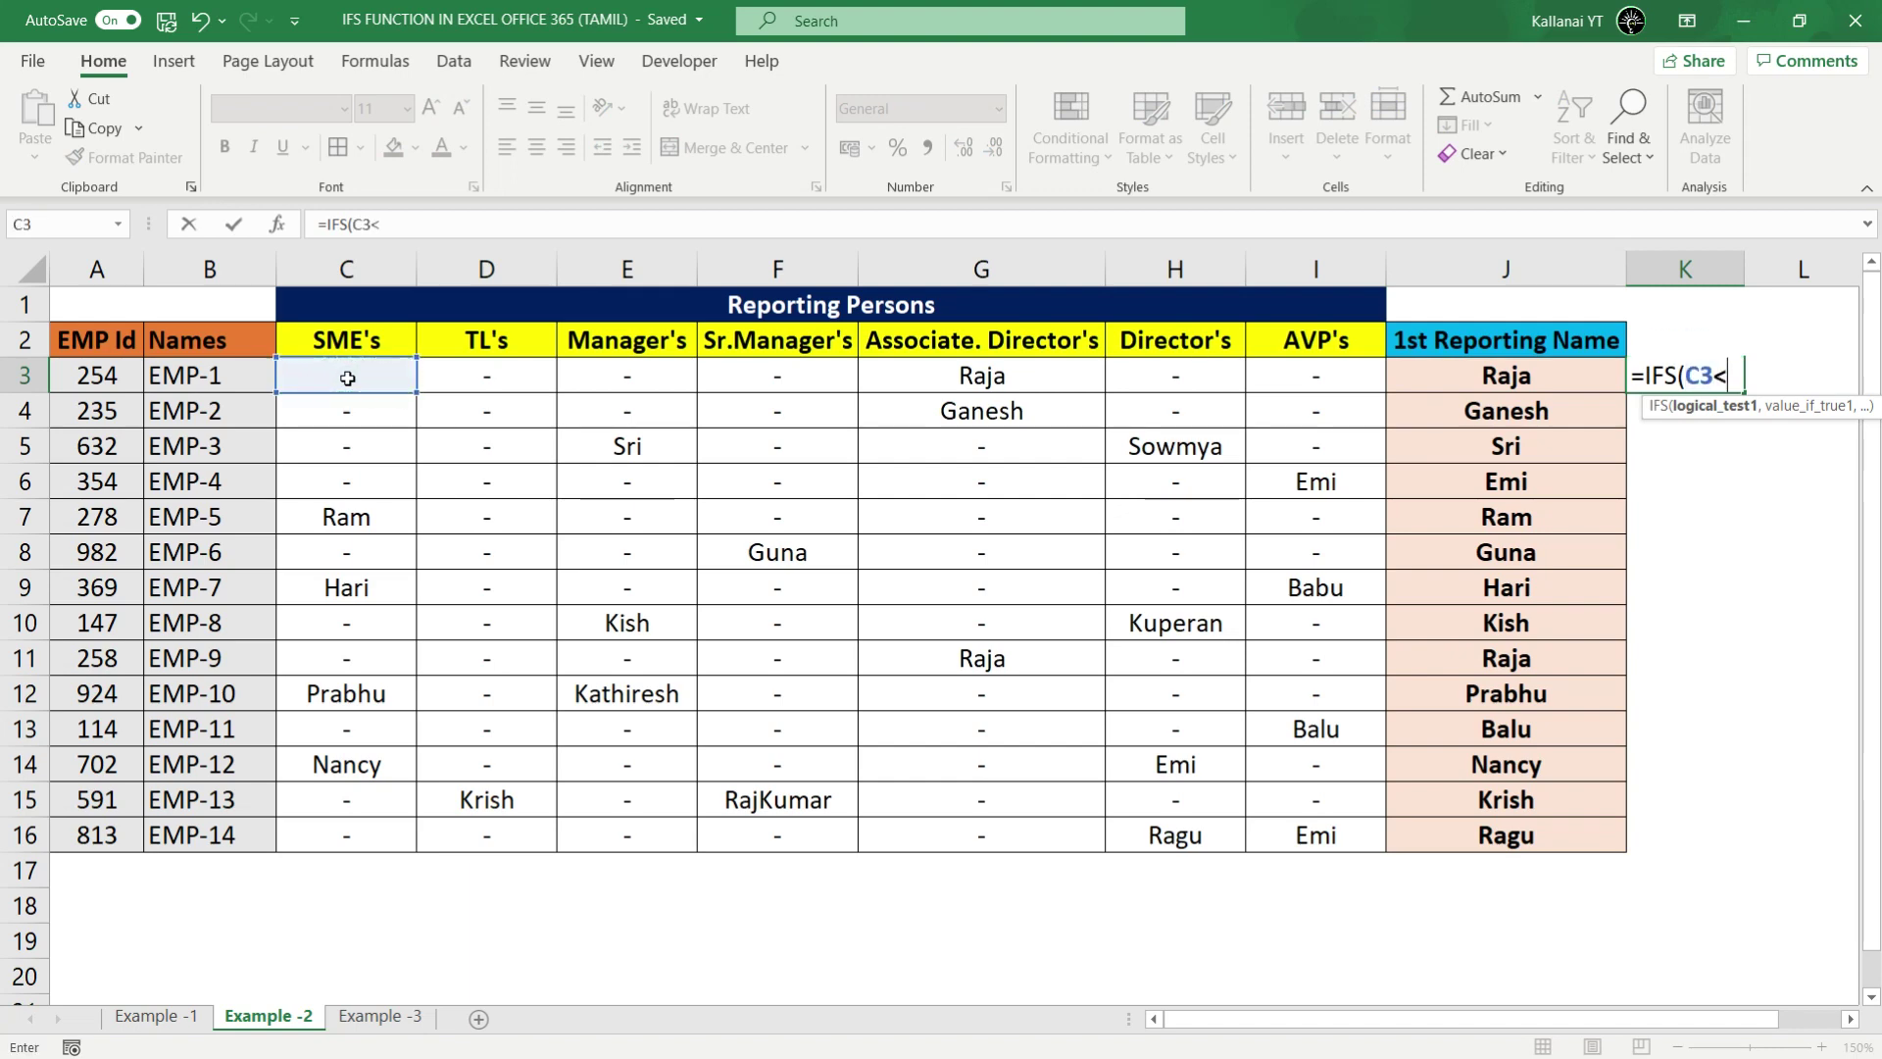
pyautogui.write('>"')
pyautogui.write('-",')
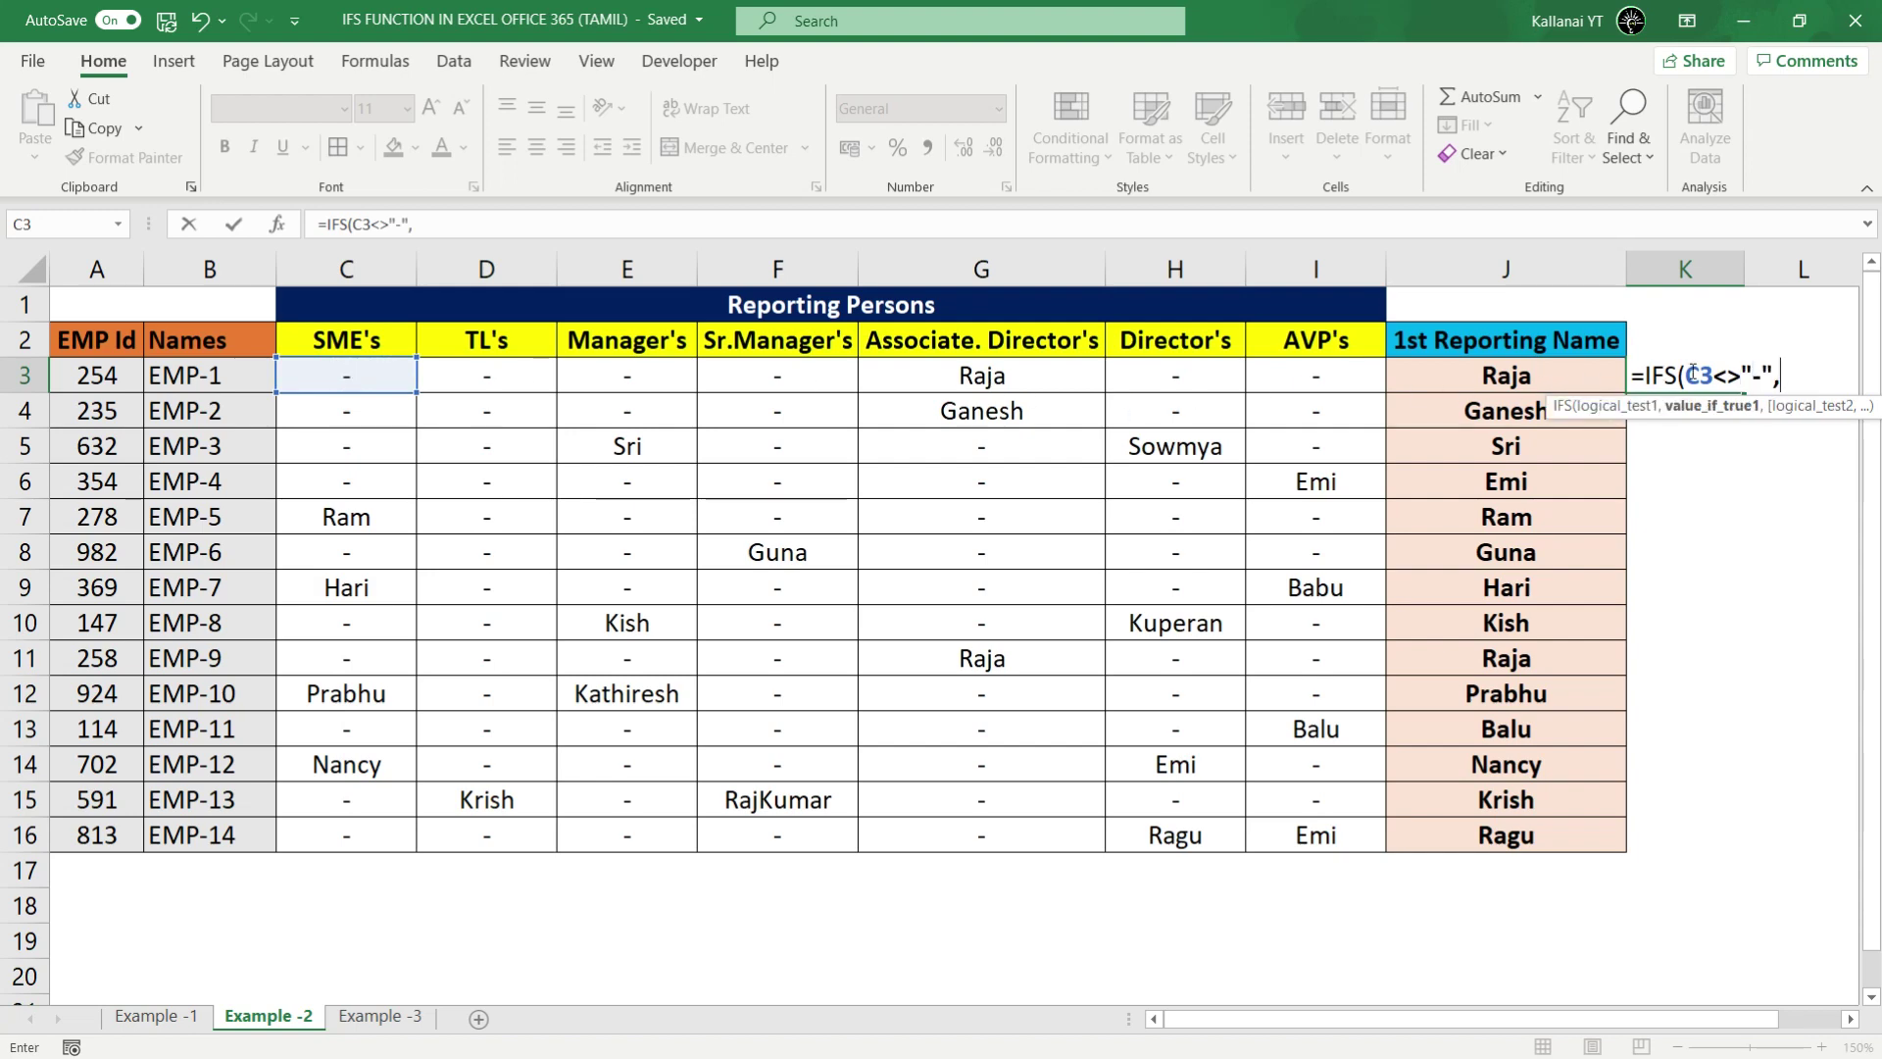
pyautogui.click(354, 374)
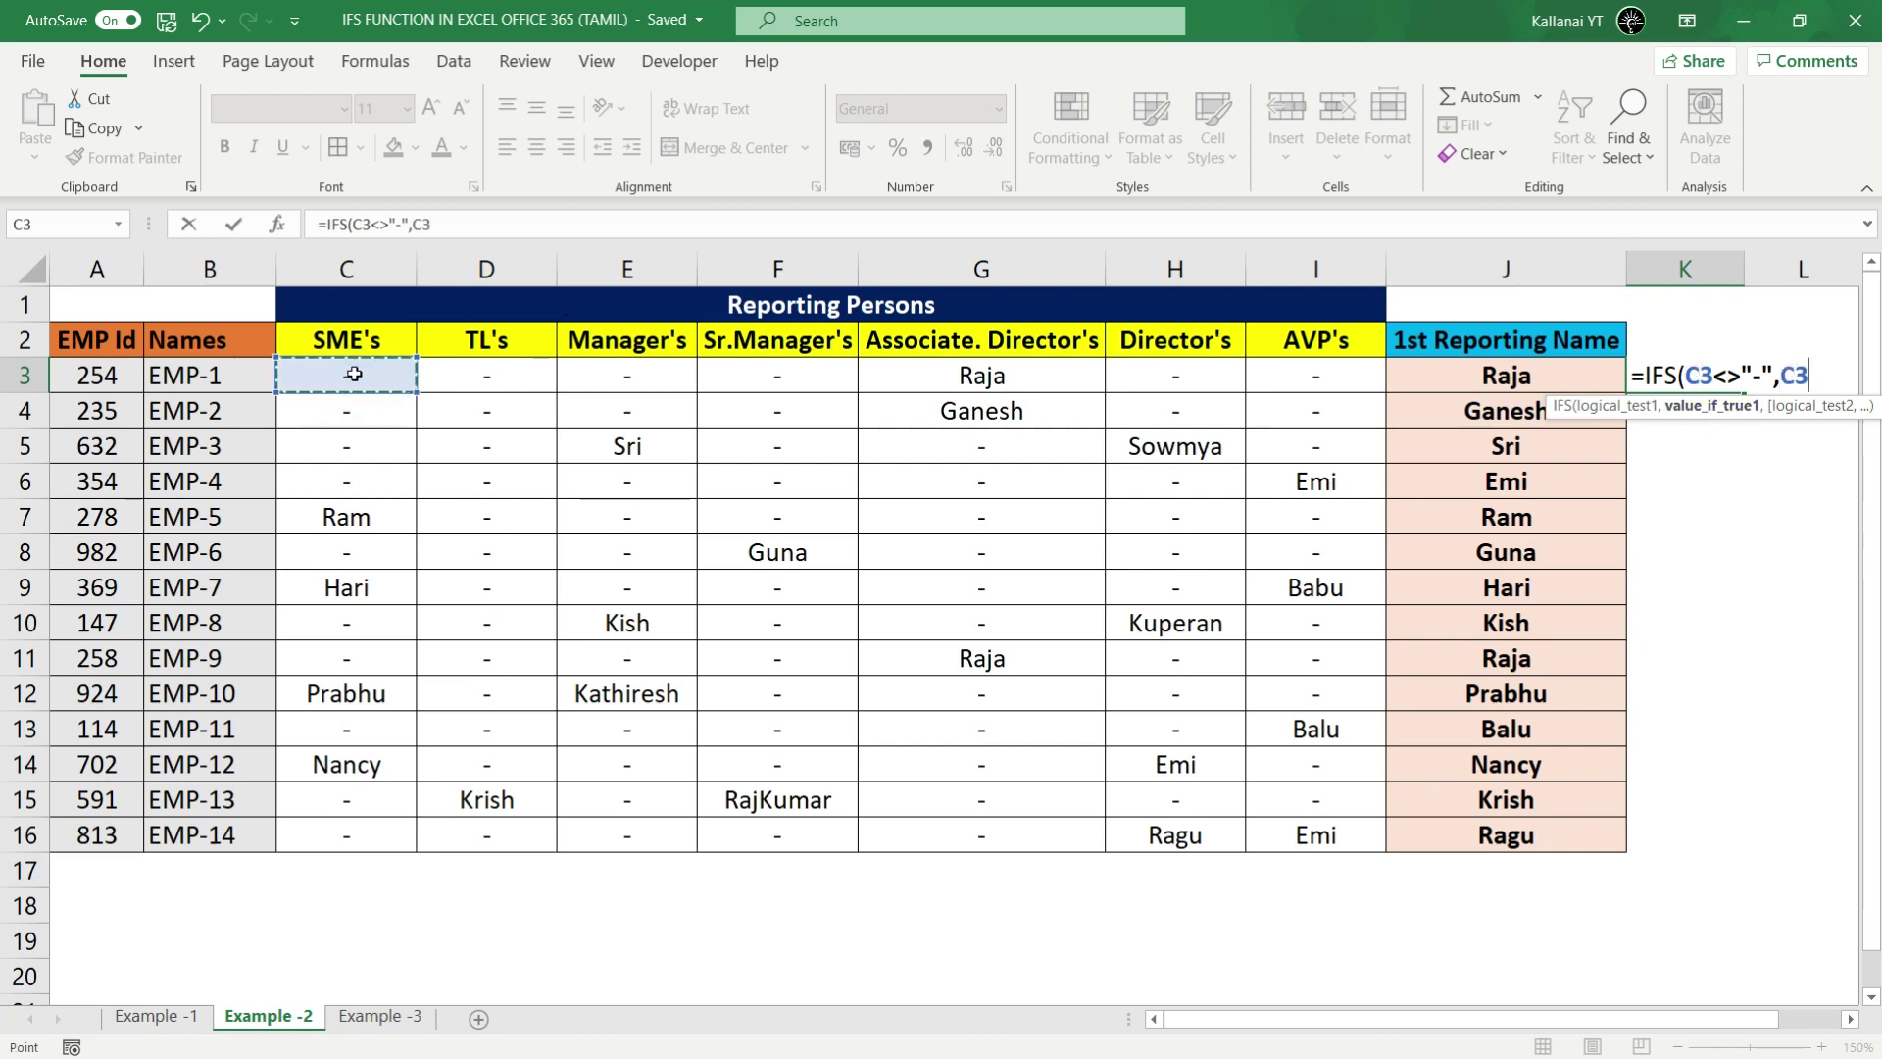
pyautogui.write(',')
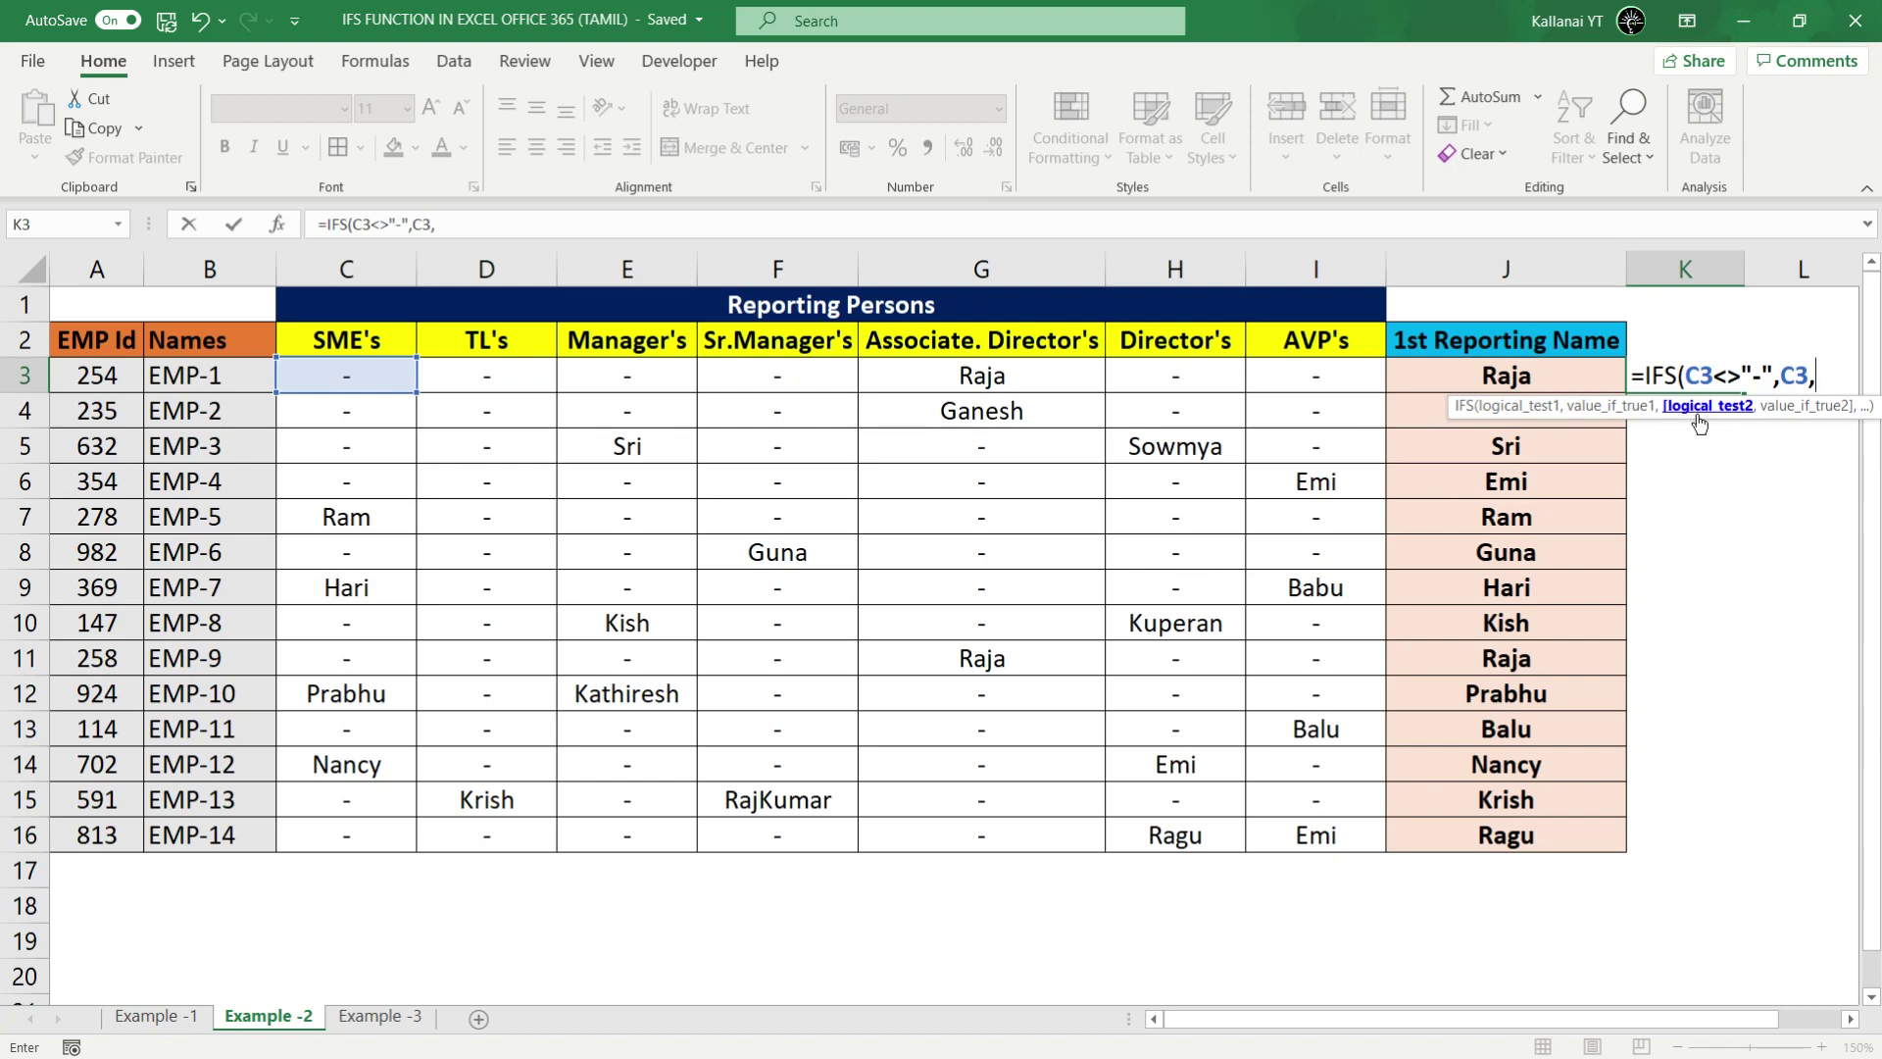
pyautogui.click(1515, 408)
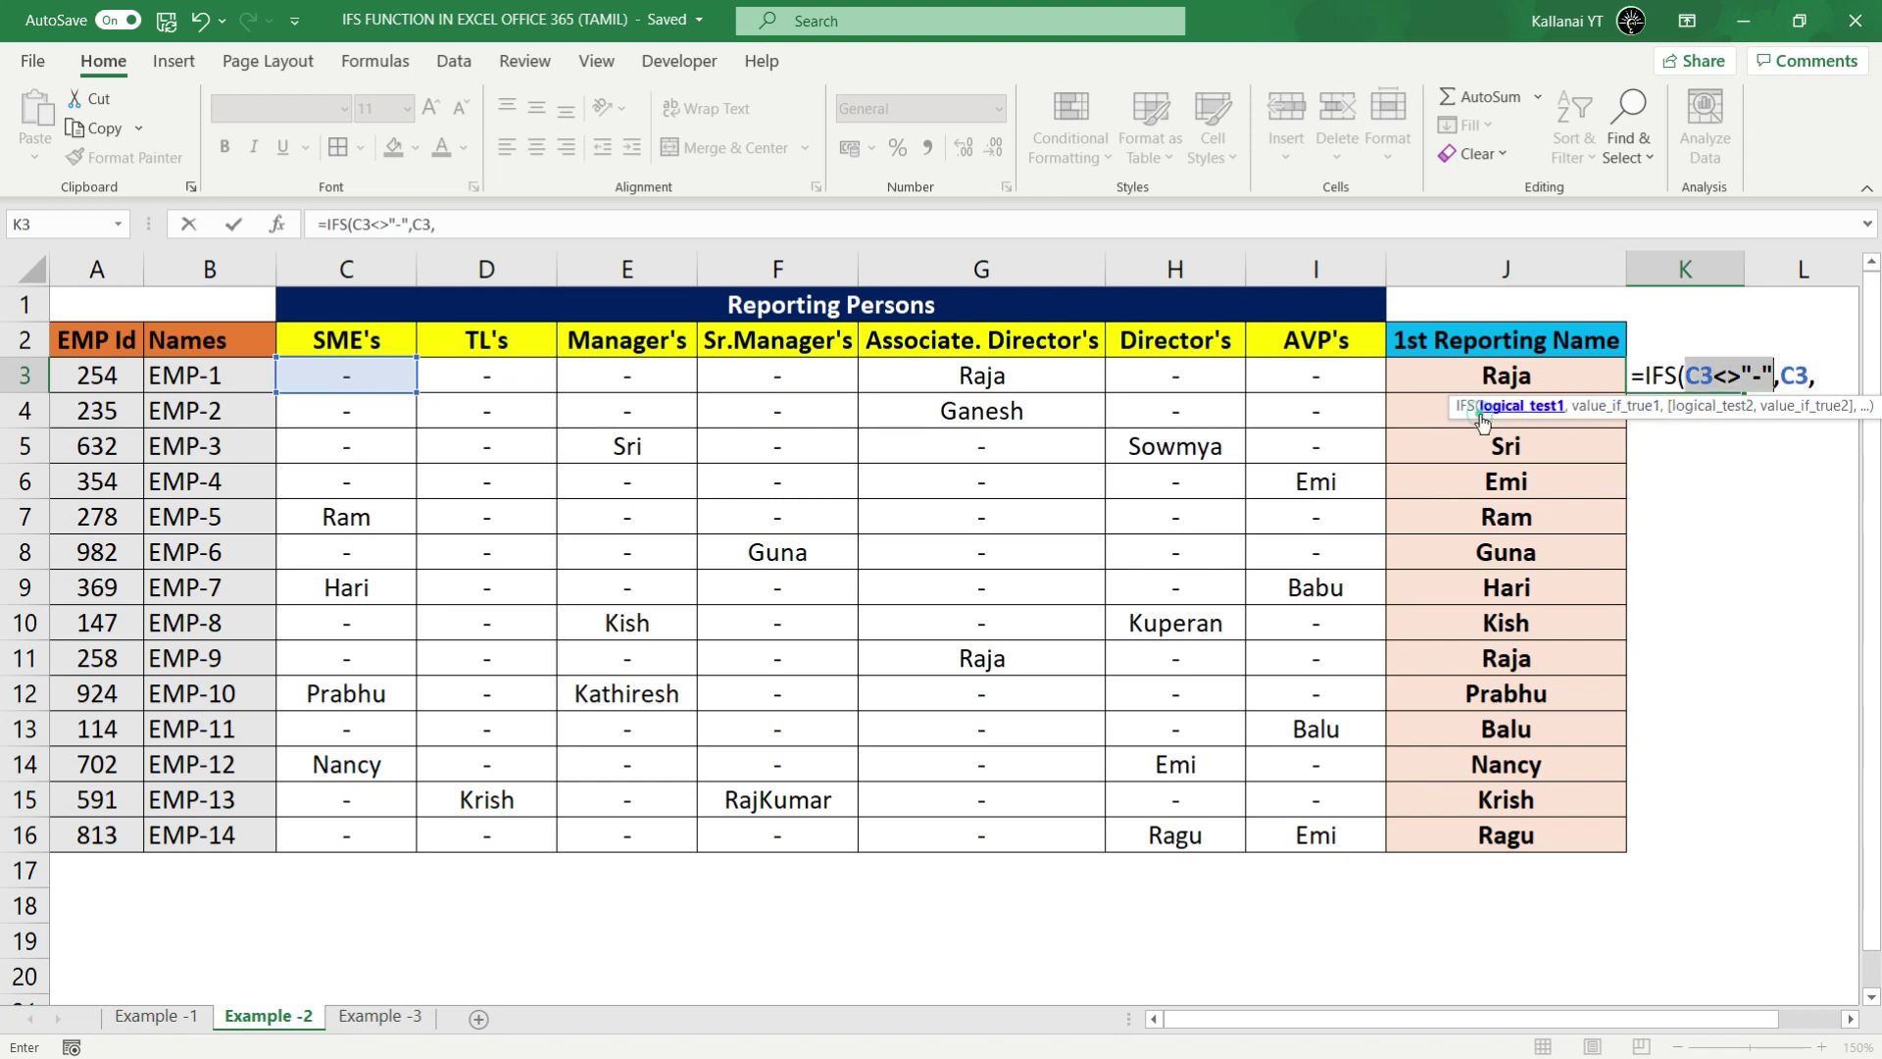
pyautogui.click(1609, 408)
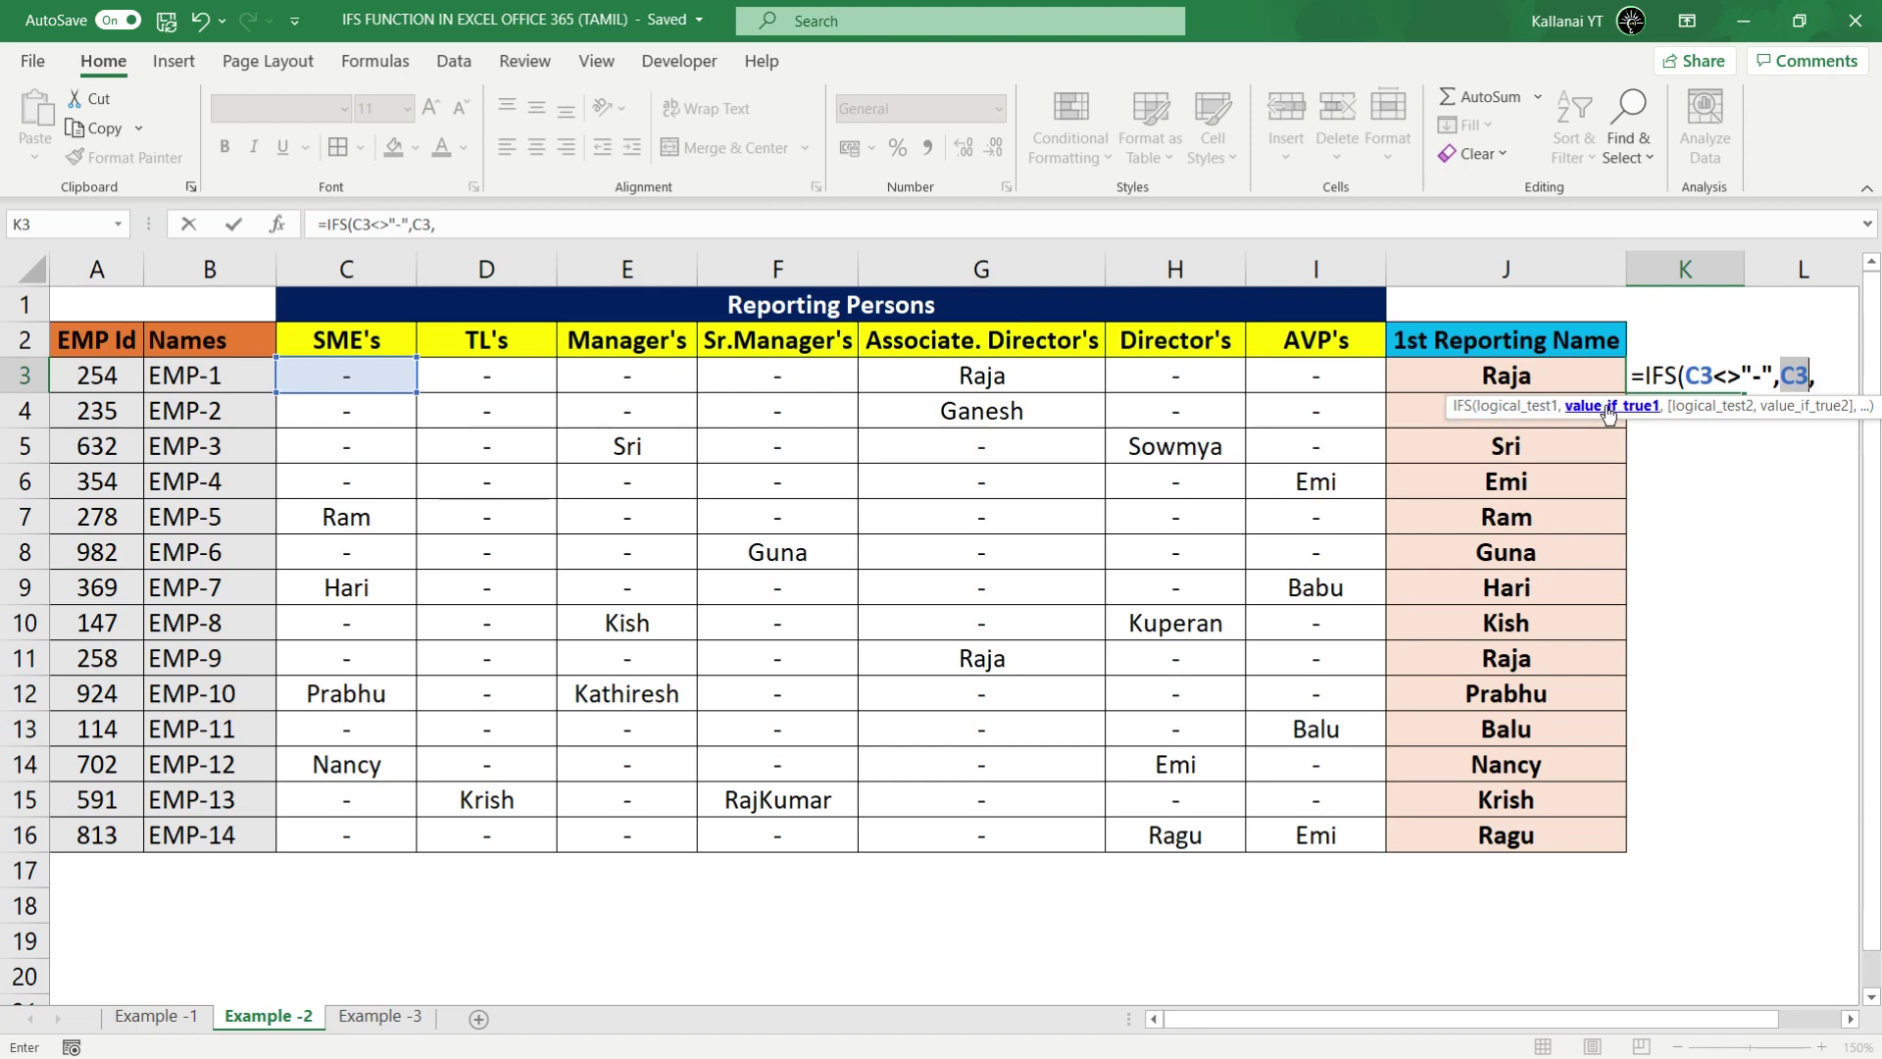
pyautogui.click(1699, 419)
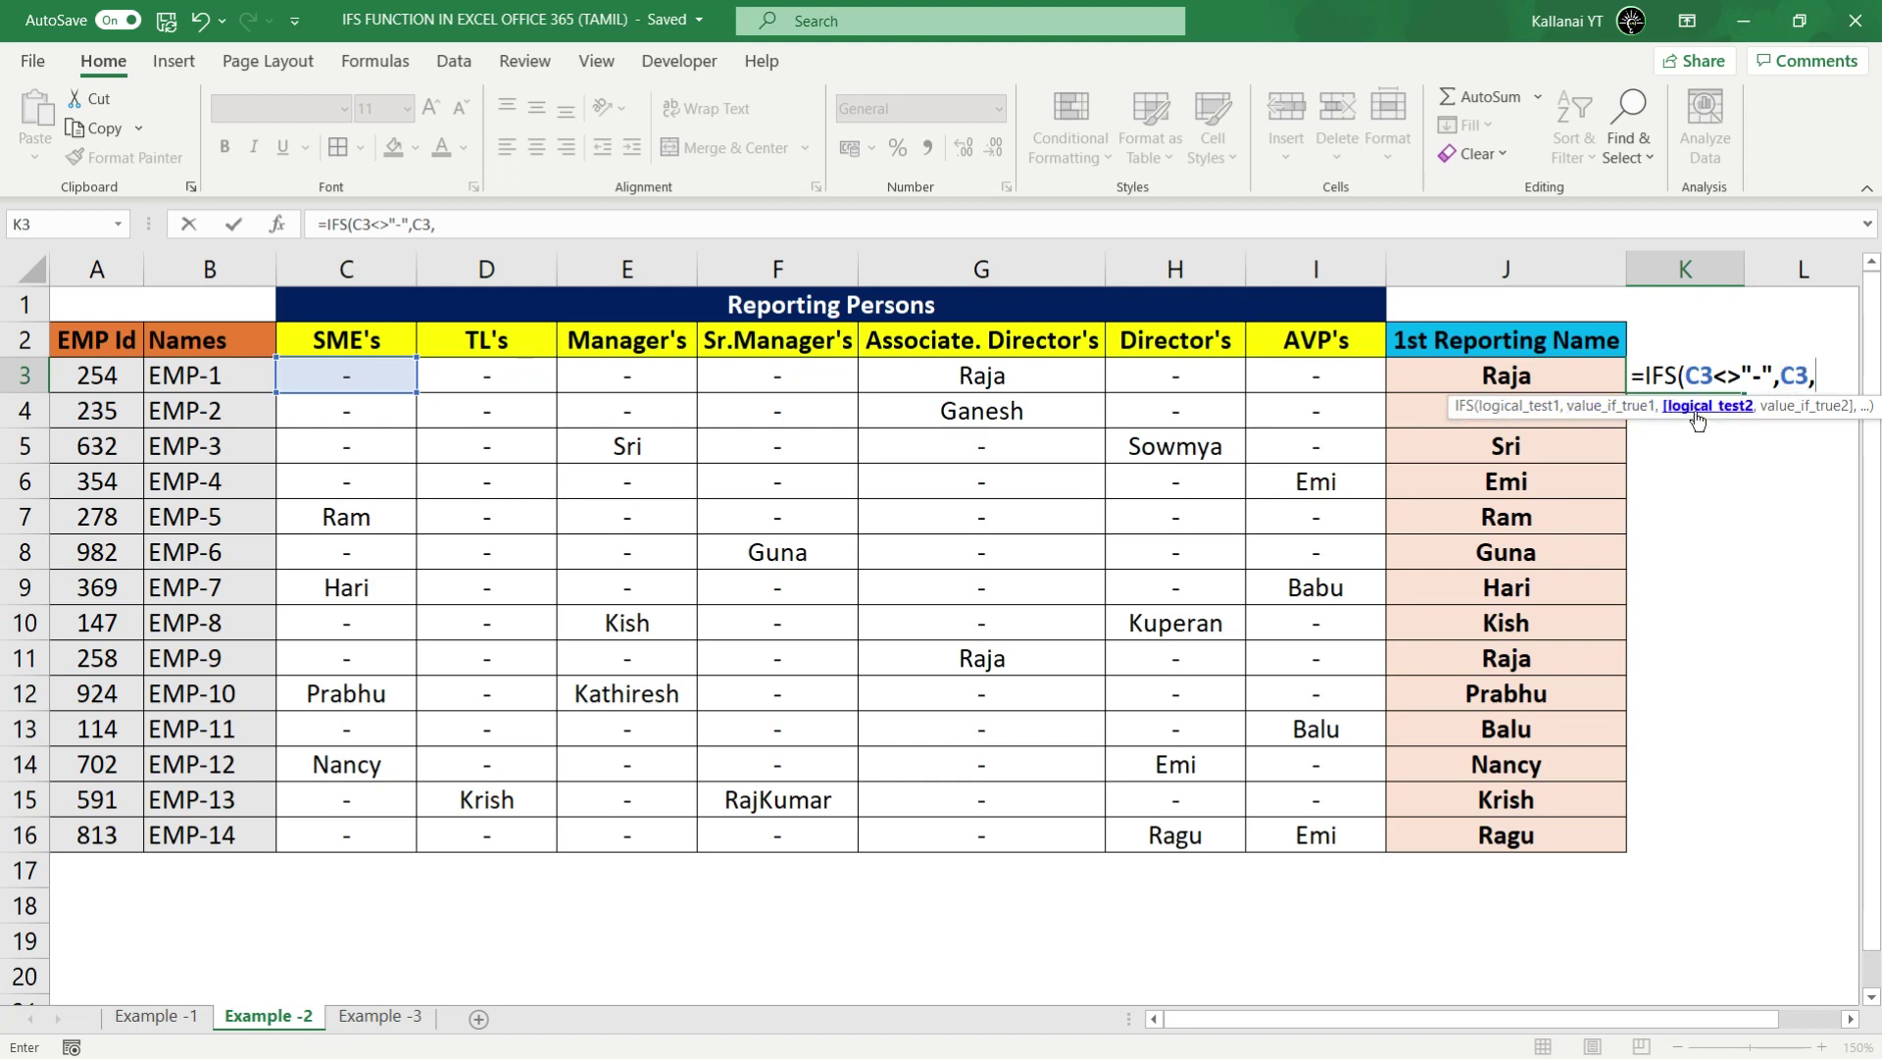
# Step: Add IFS conditions in K3 returning D3 and E3 when each isn't a dash
pyautogui.click(503, 371)
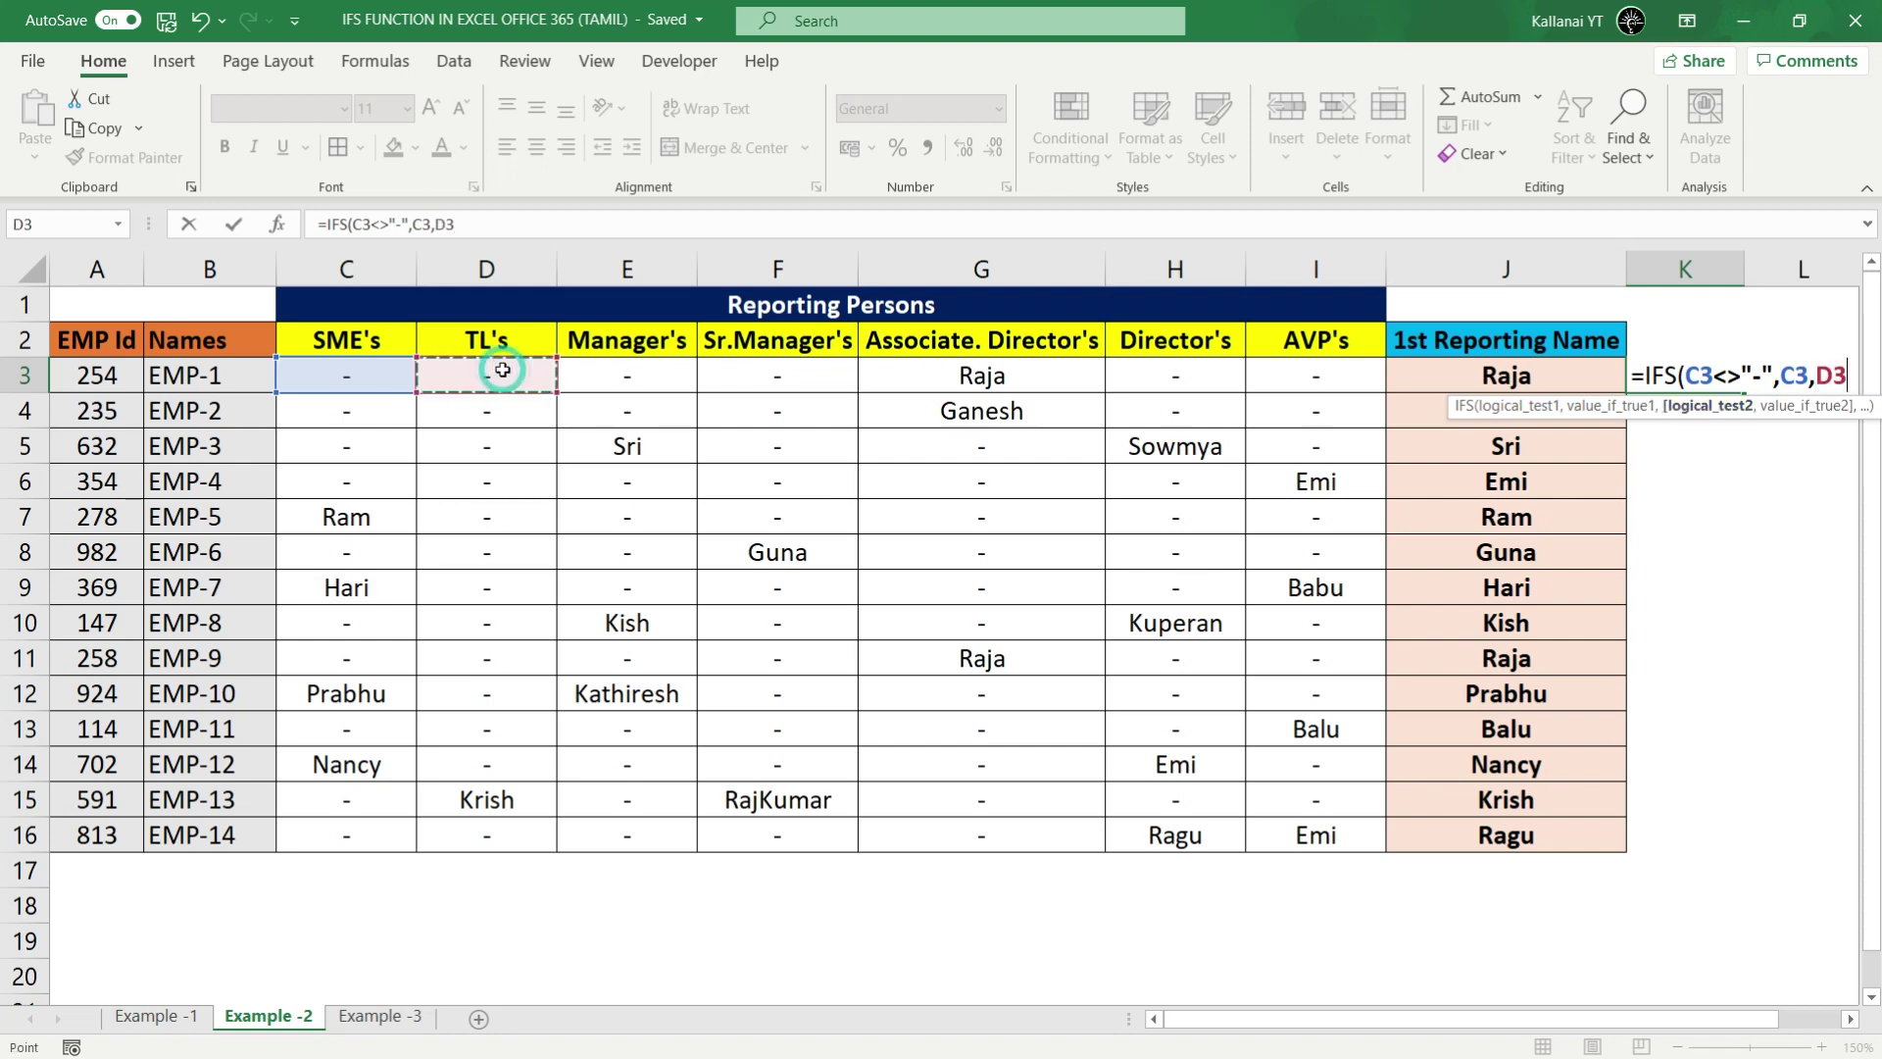
pyautogui.write('<>"-')
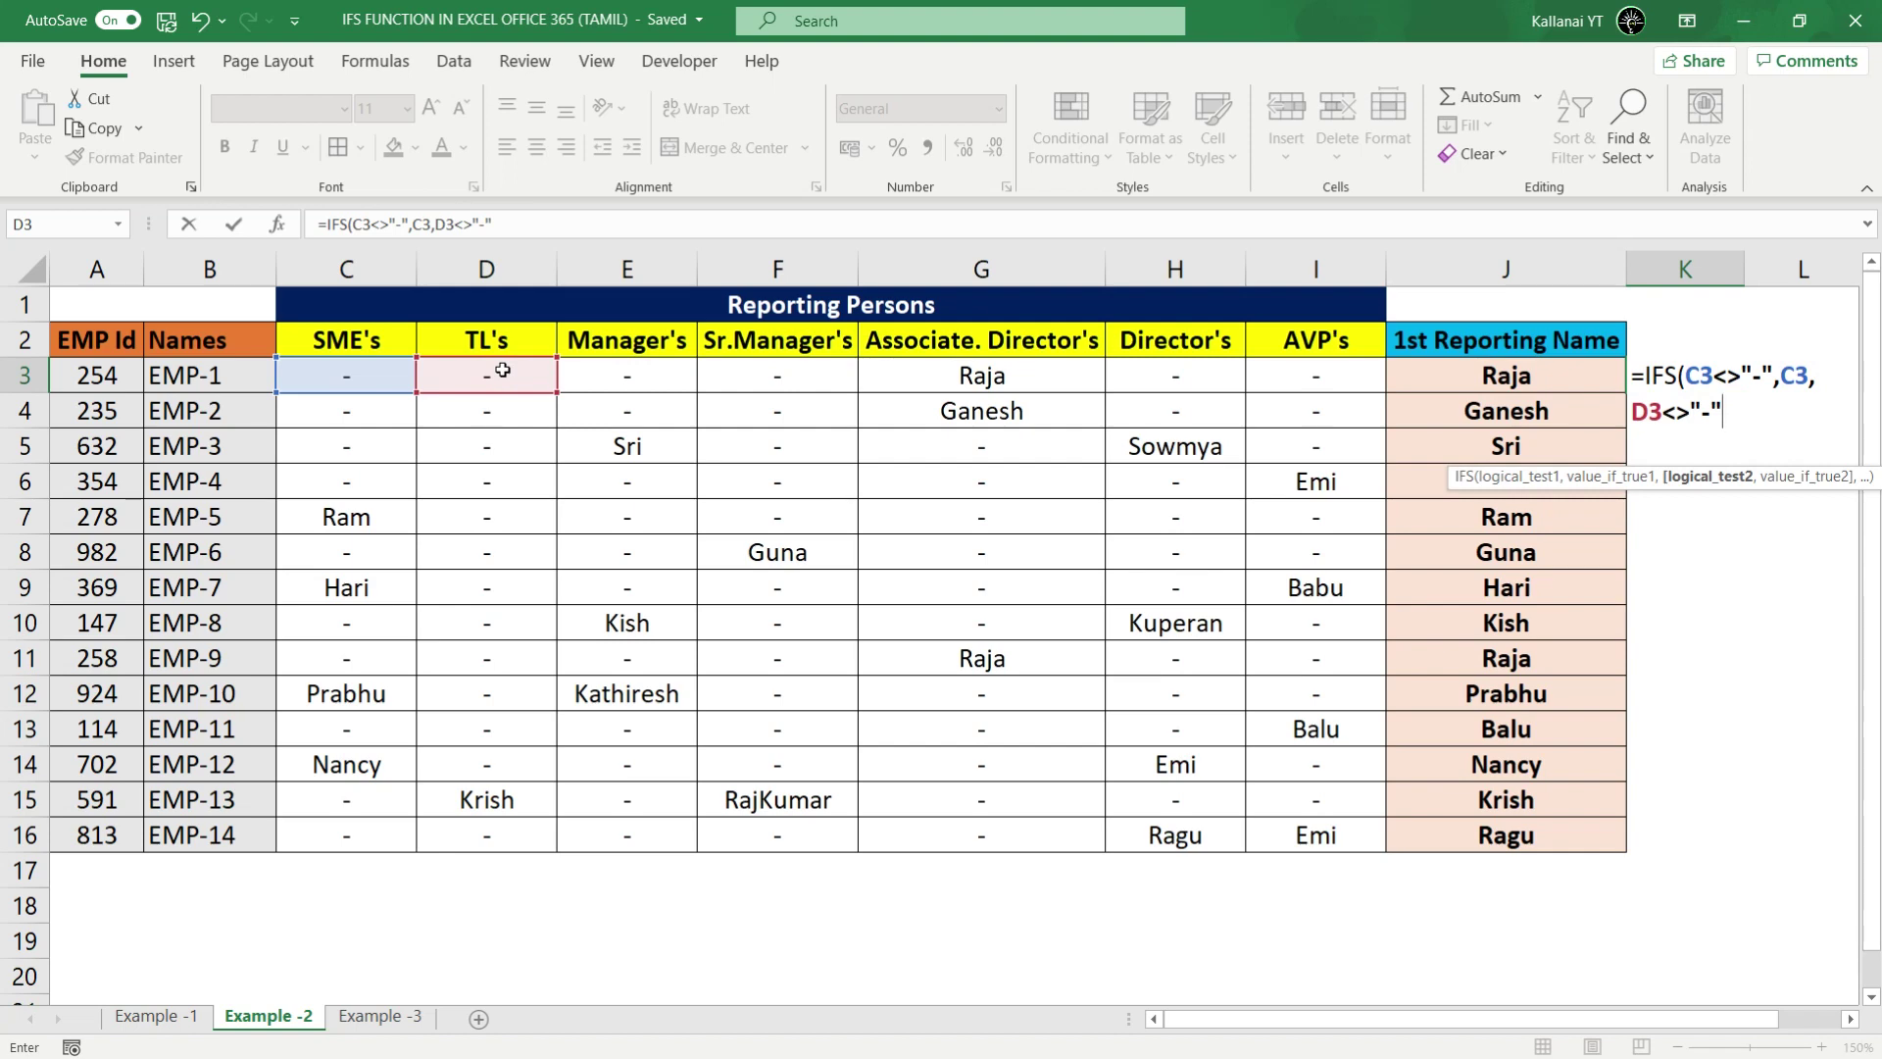
pyautogui.write(',')
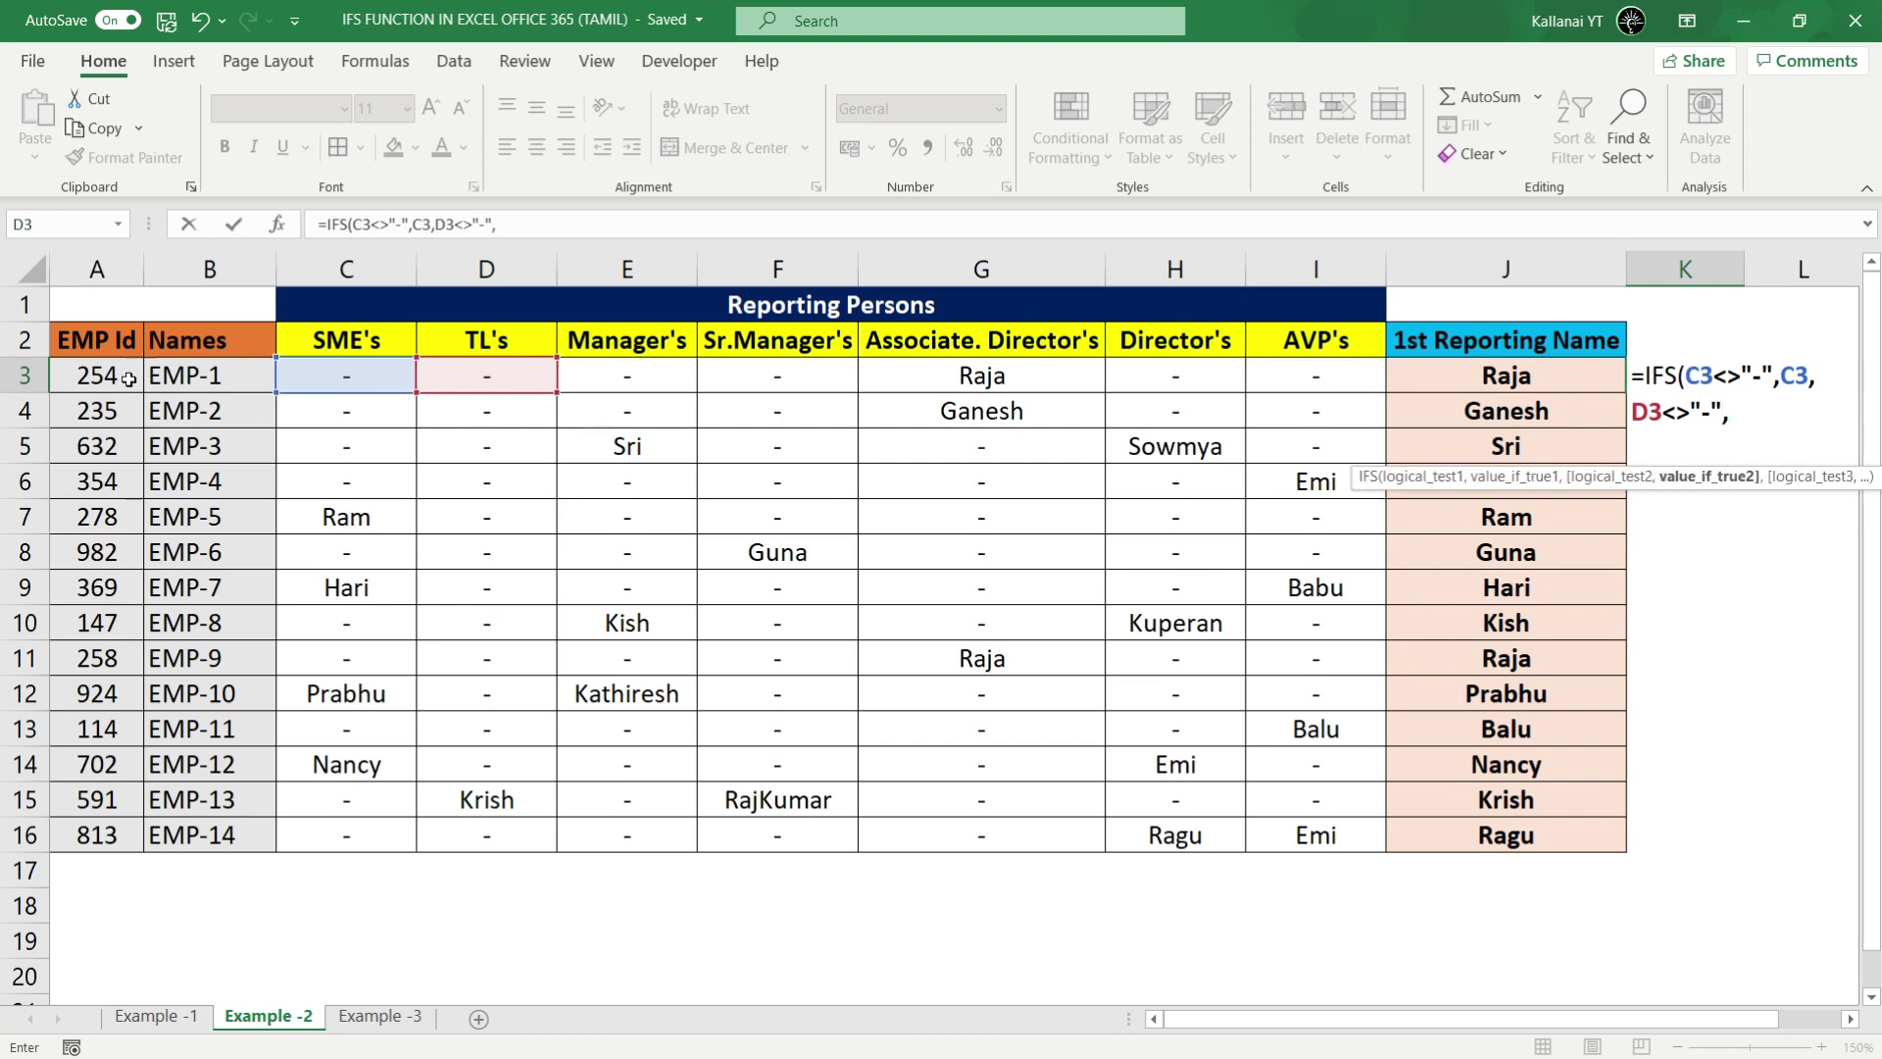
pyautogui.click(497, 382)
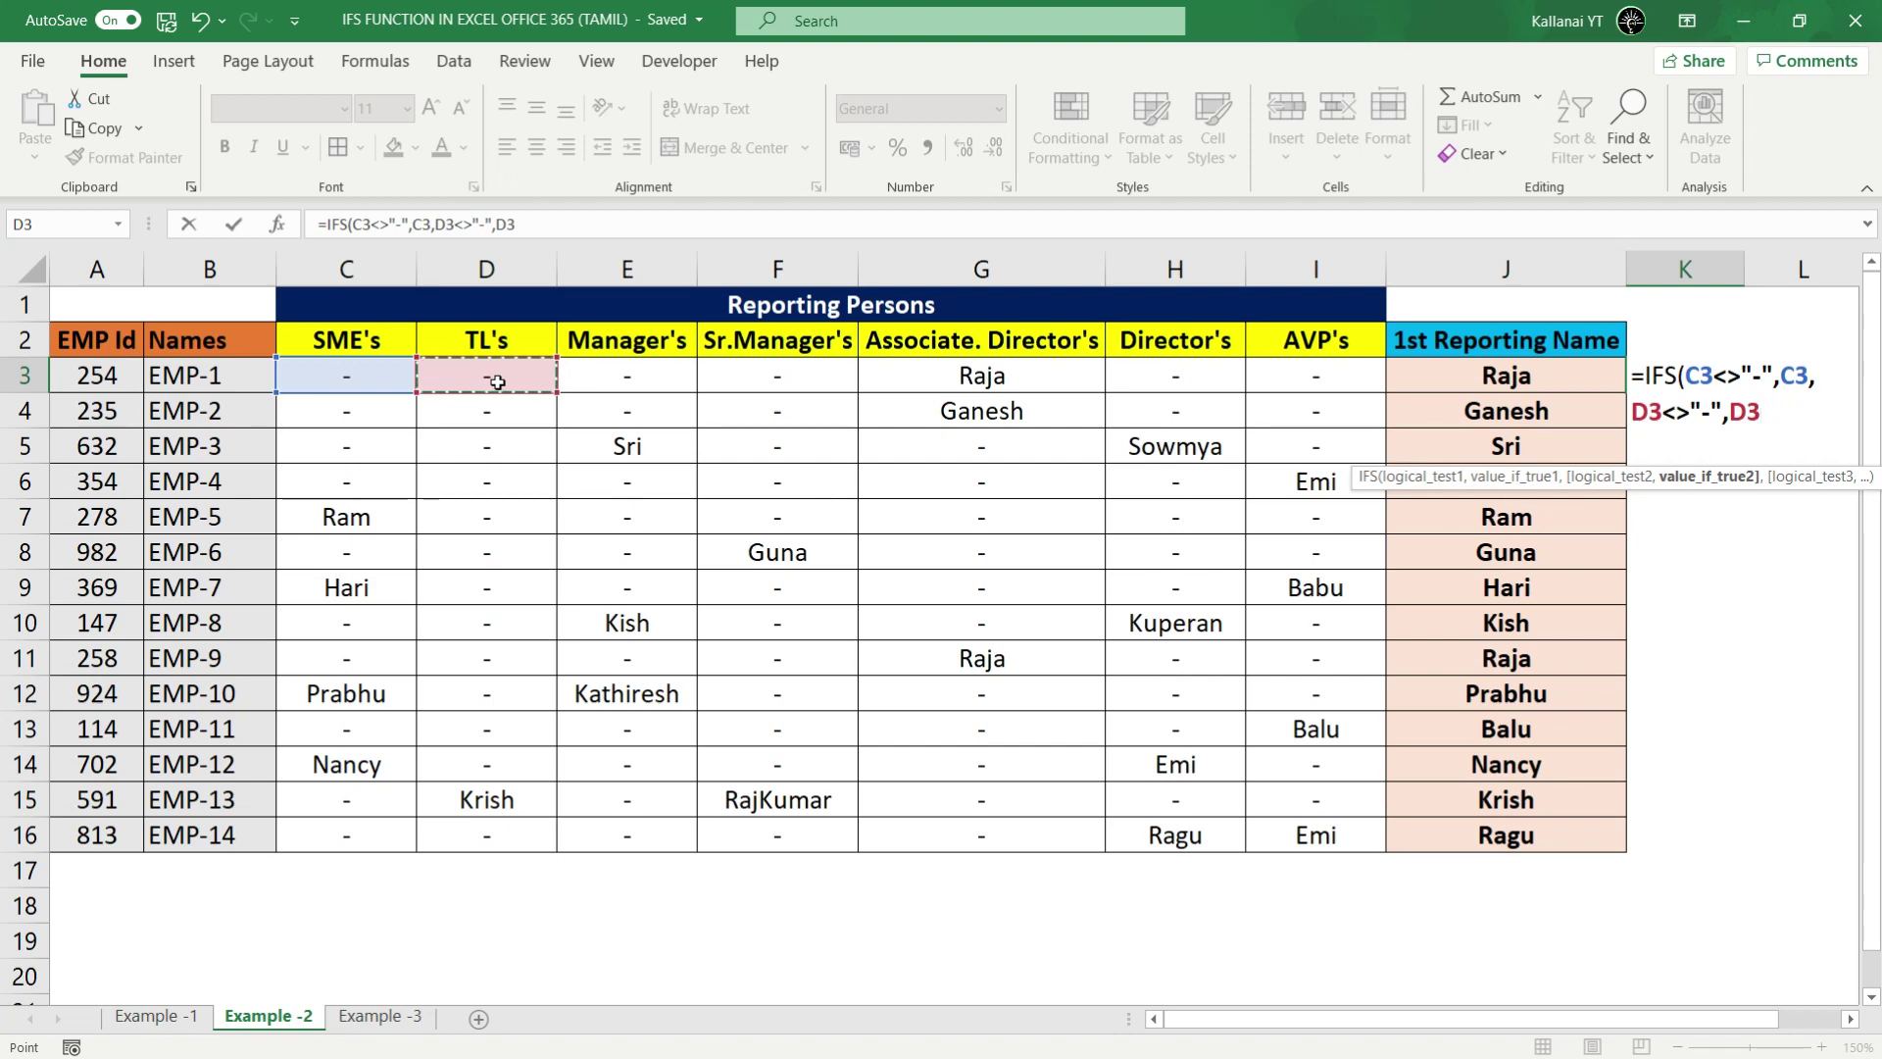
pyautogui.write(',')
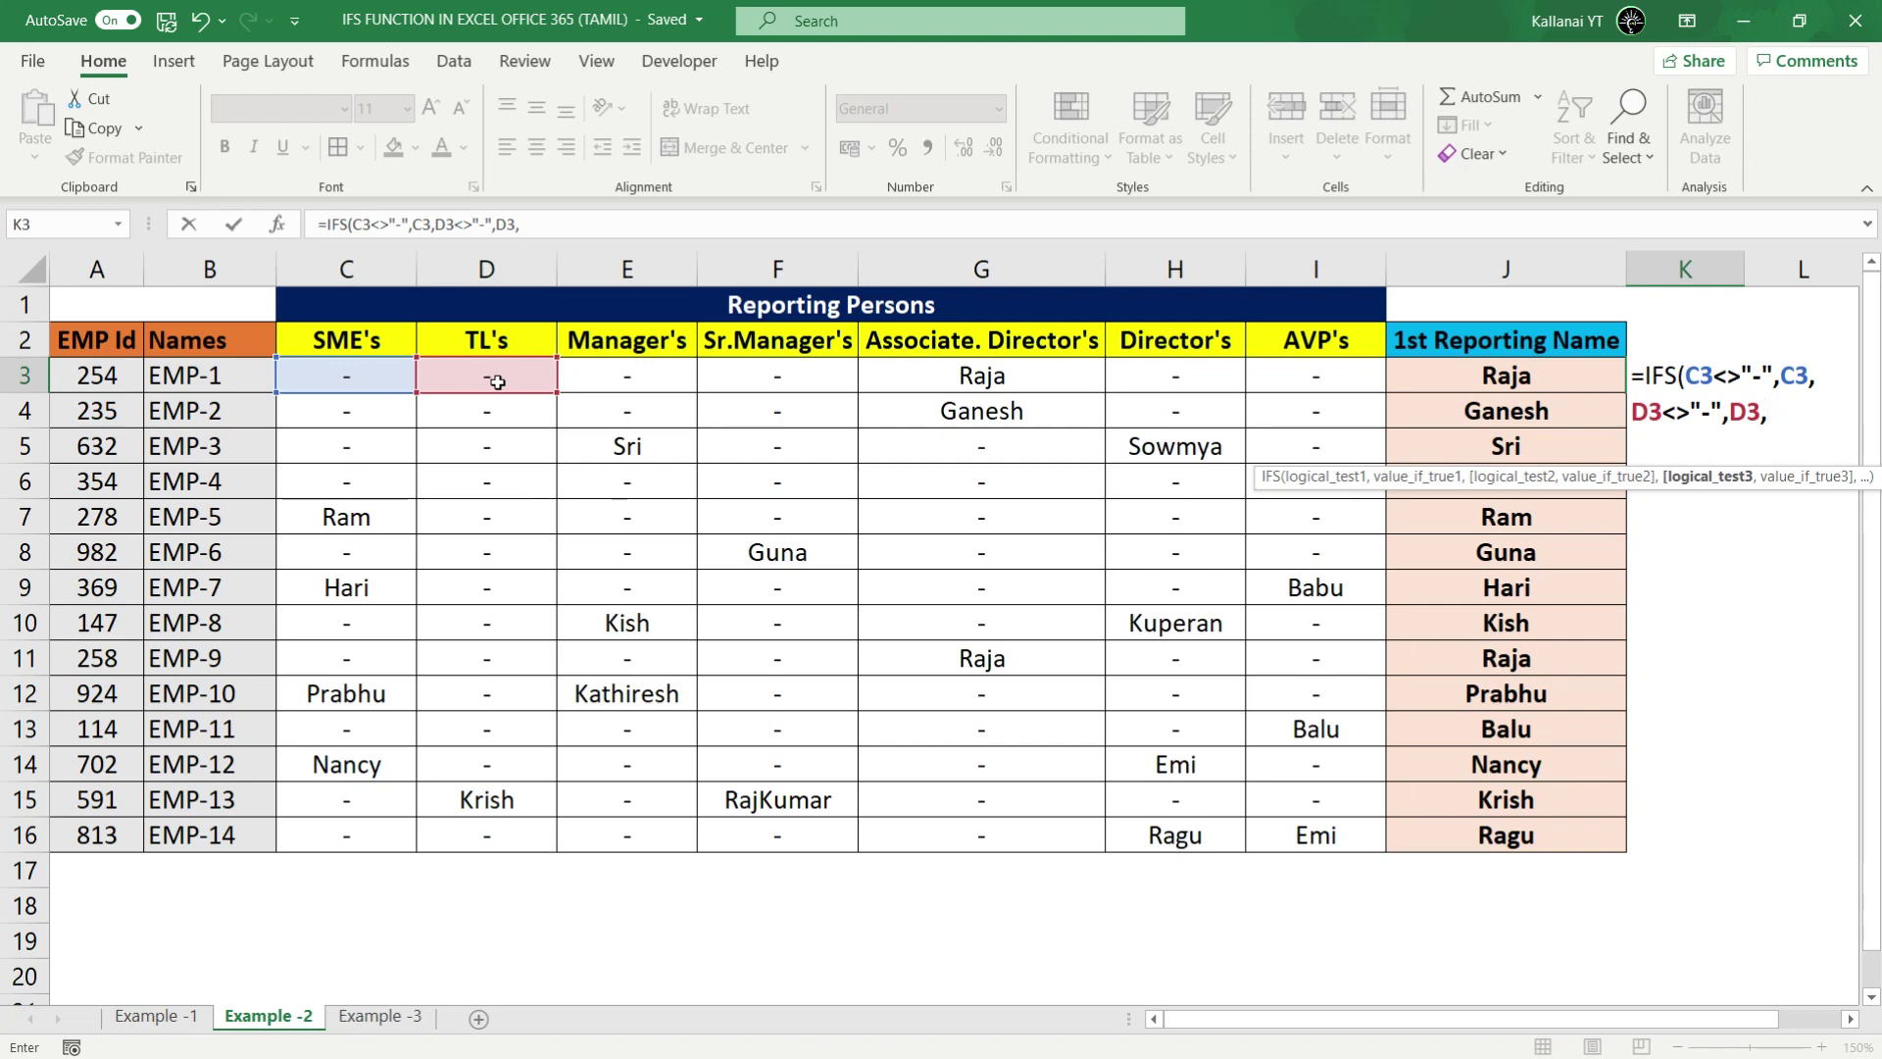
pyautogui.click(632, 375)
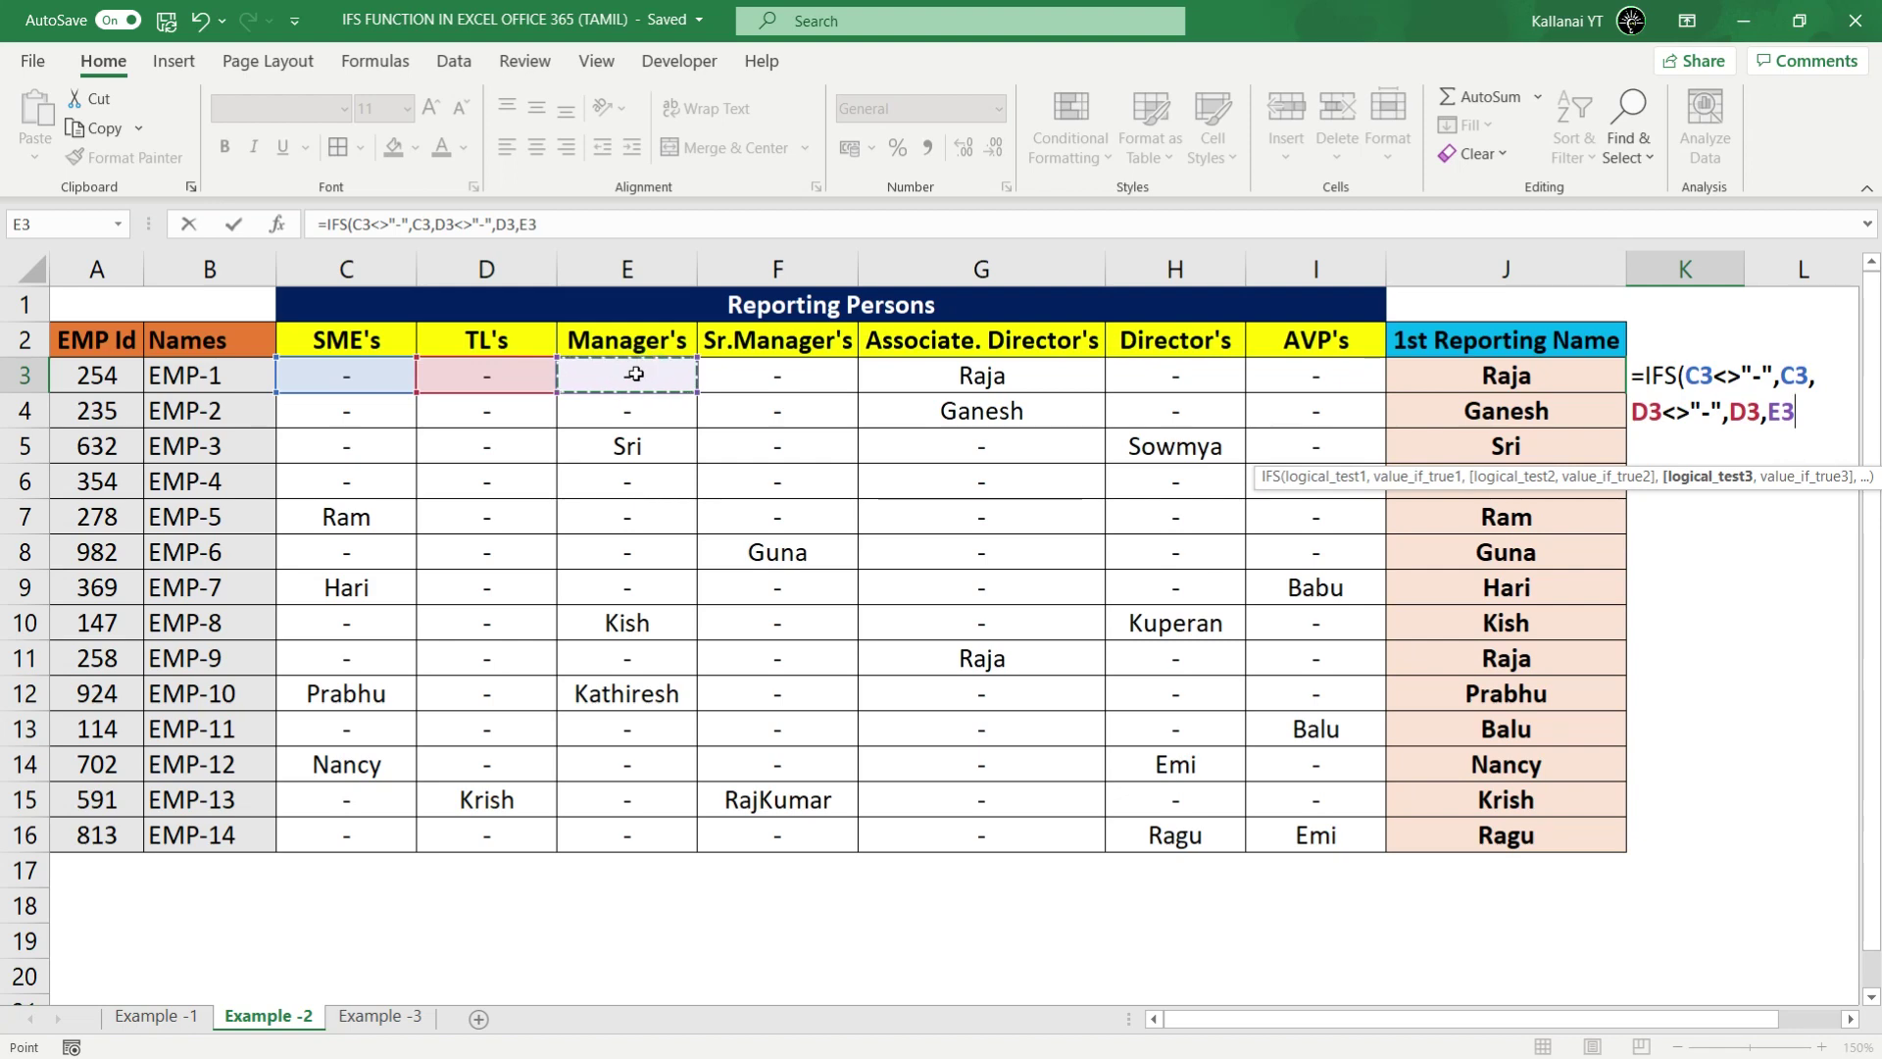
pyautogui.write('<>')
pyautogui.write('"-",')
pyautogui.click(657, 380)
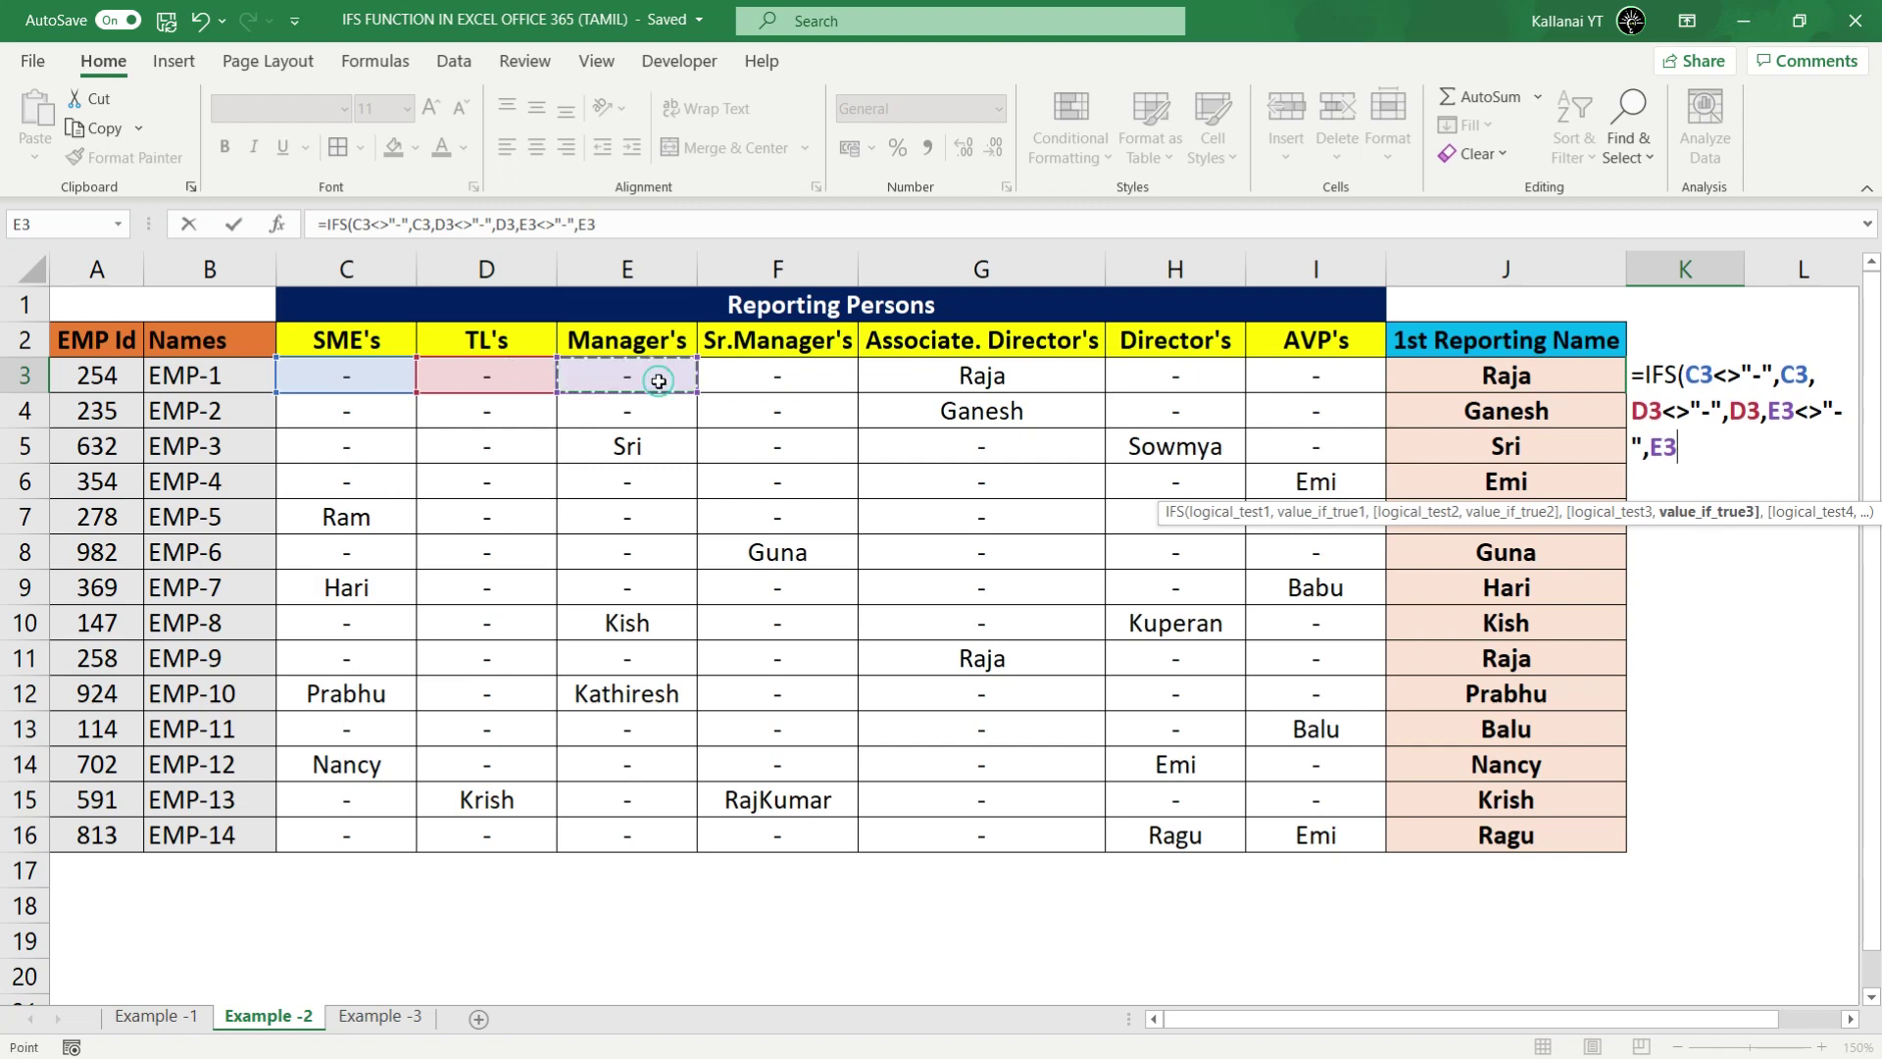
pyautogui.write(',')
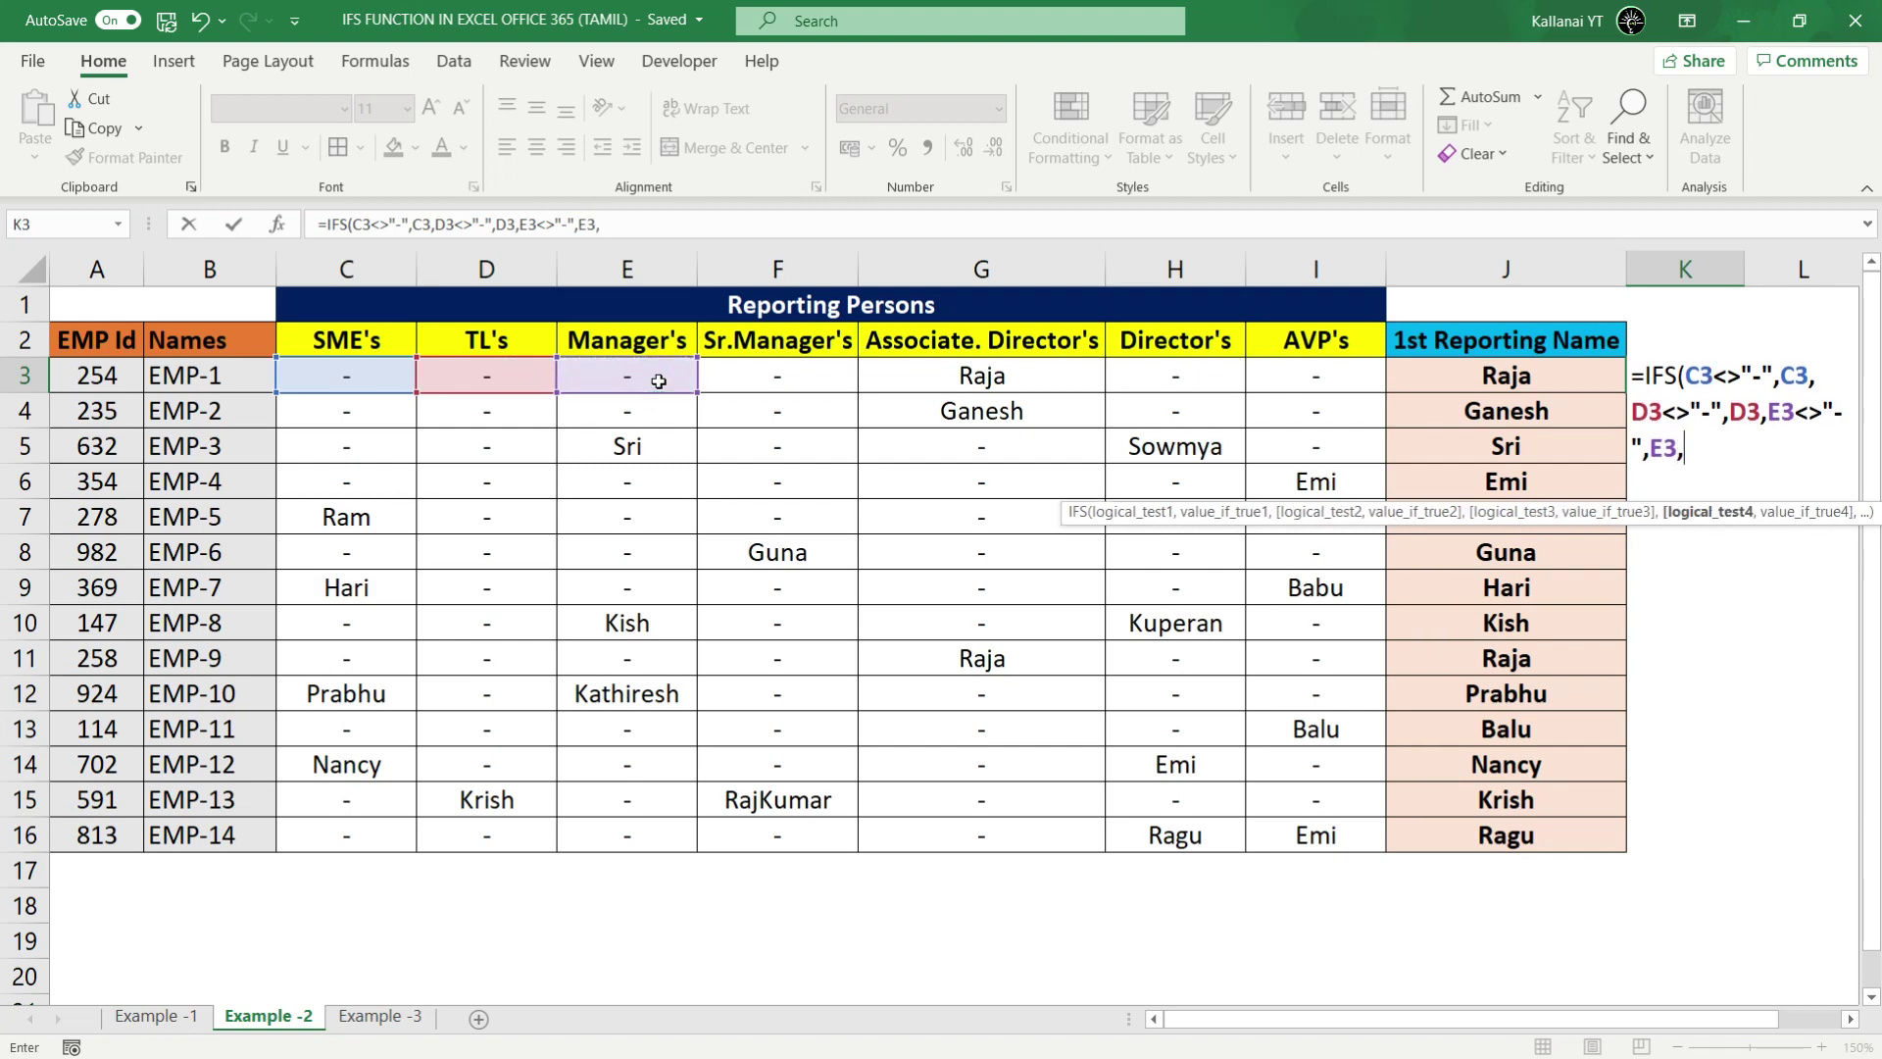
# Step: Add the F3 not-a-dash condition returning F3, and begin the G3 condition
pyautogui.click(773, 374)
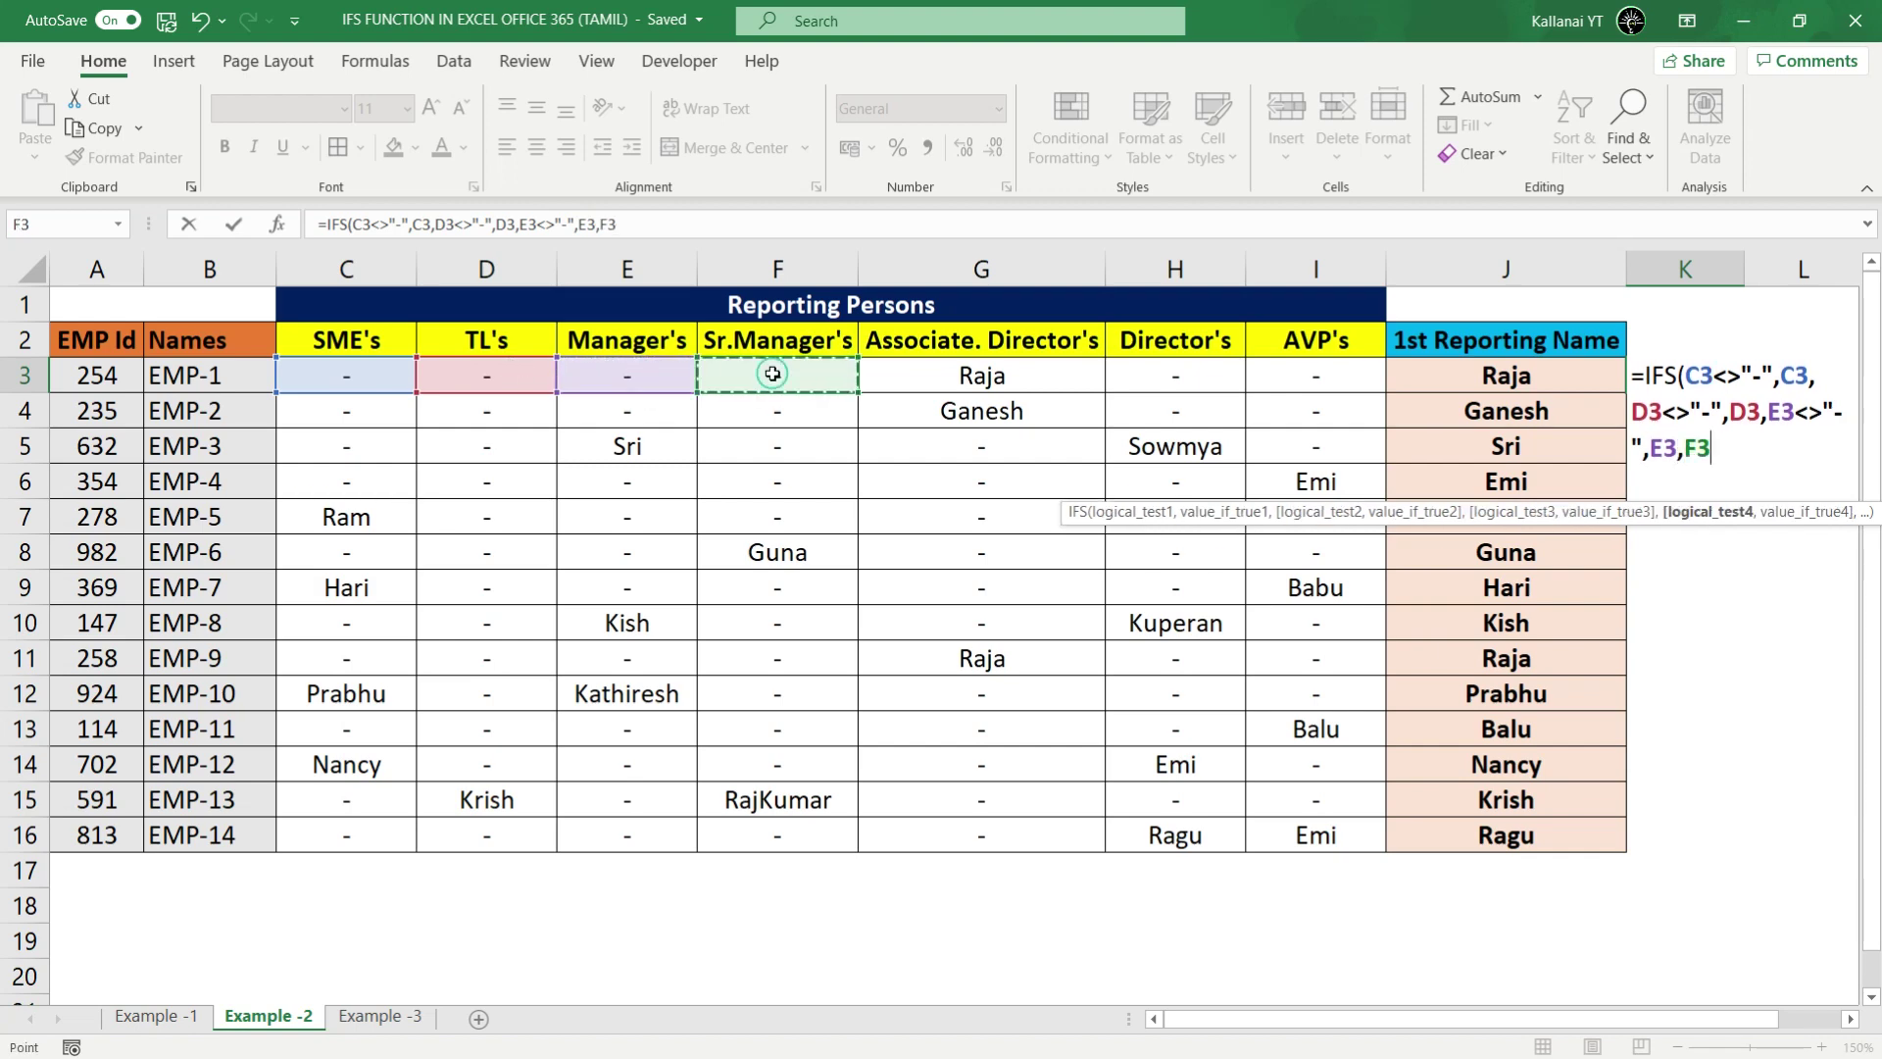
pyautogui.write('<>')
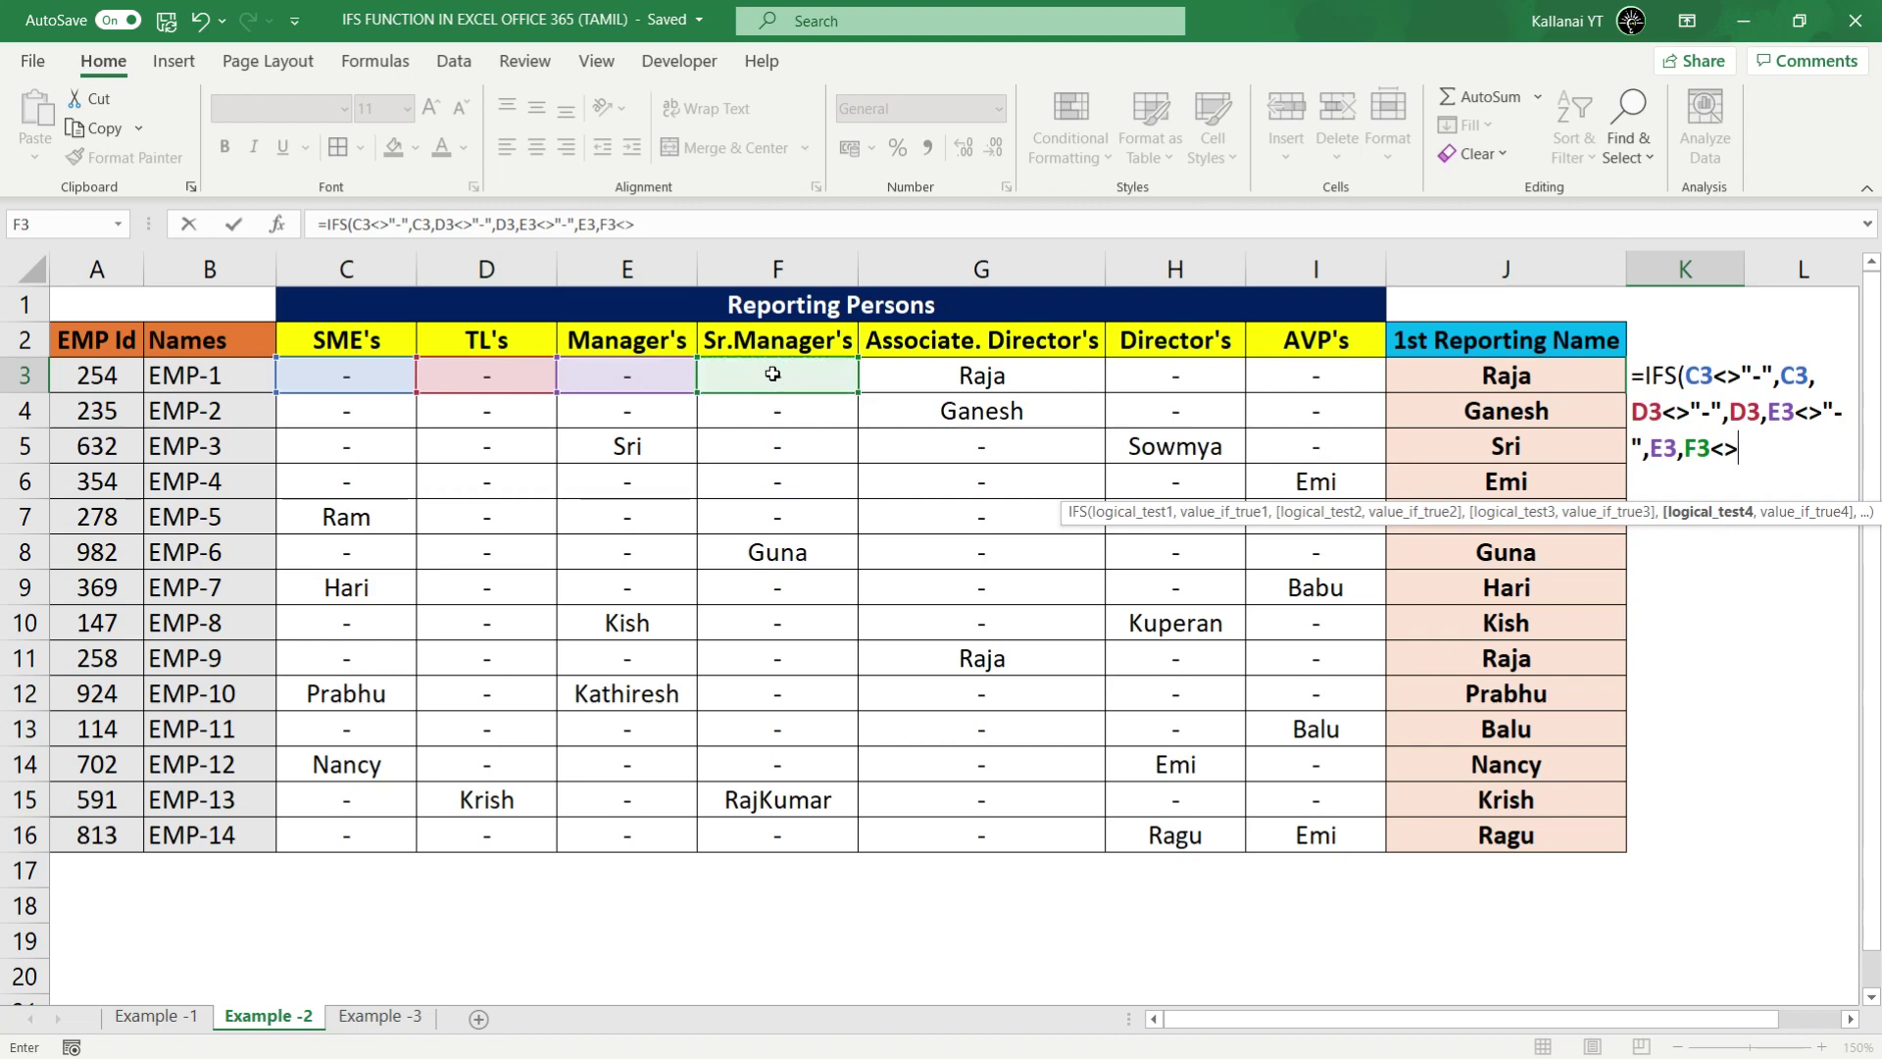
pyautogui.write('"-"')
pyautogui.write(',')
pyautogui.click(774, 374)
pyautogui.write(',')
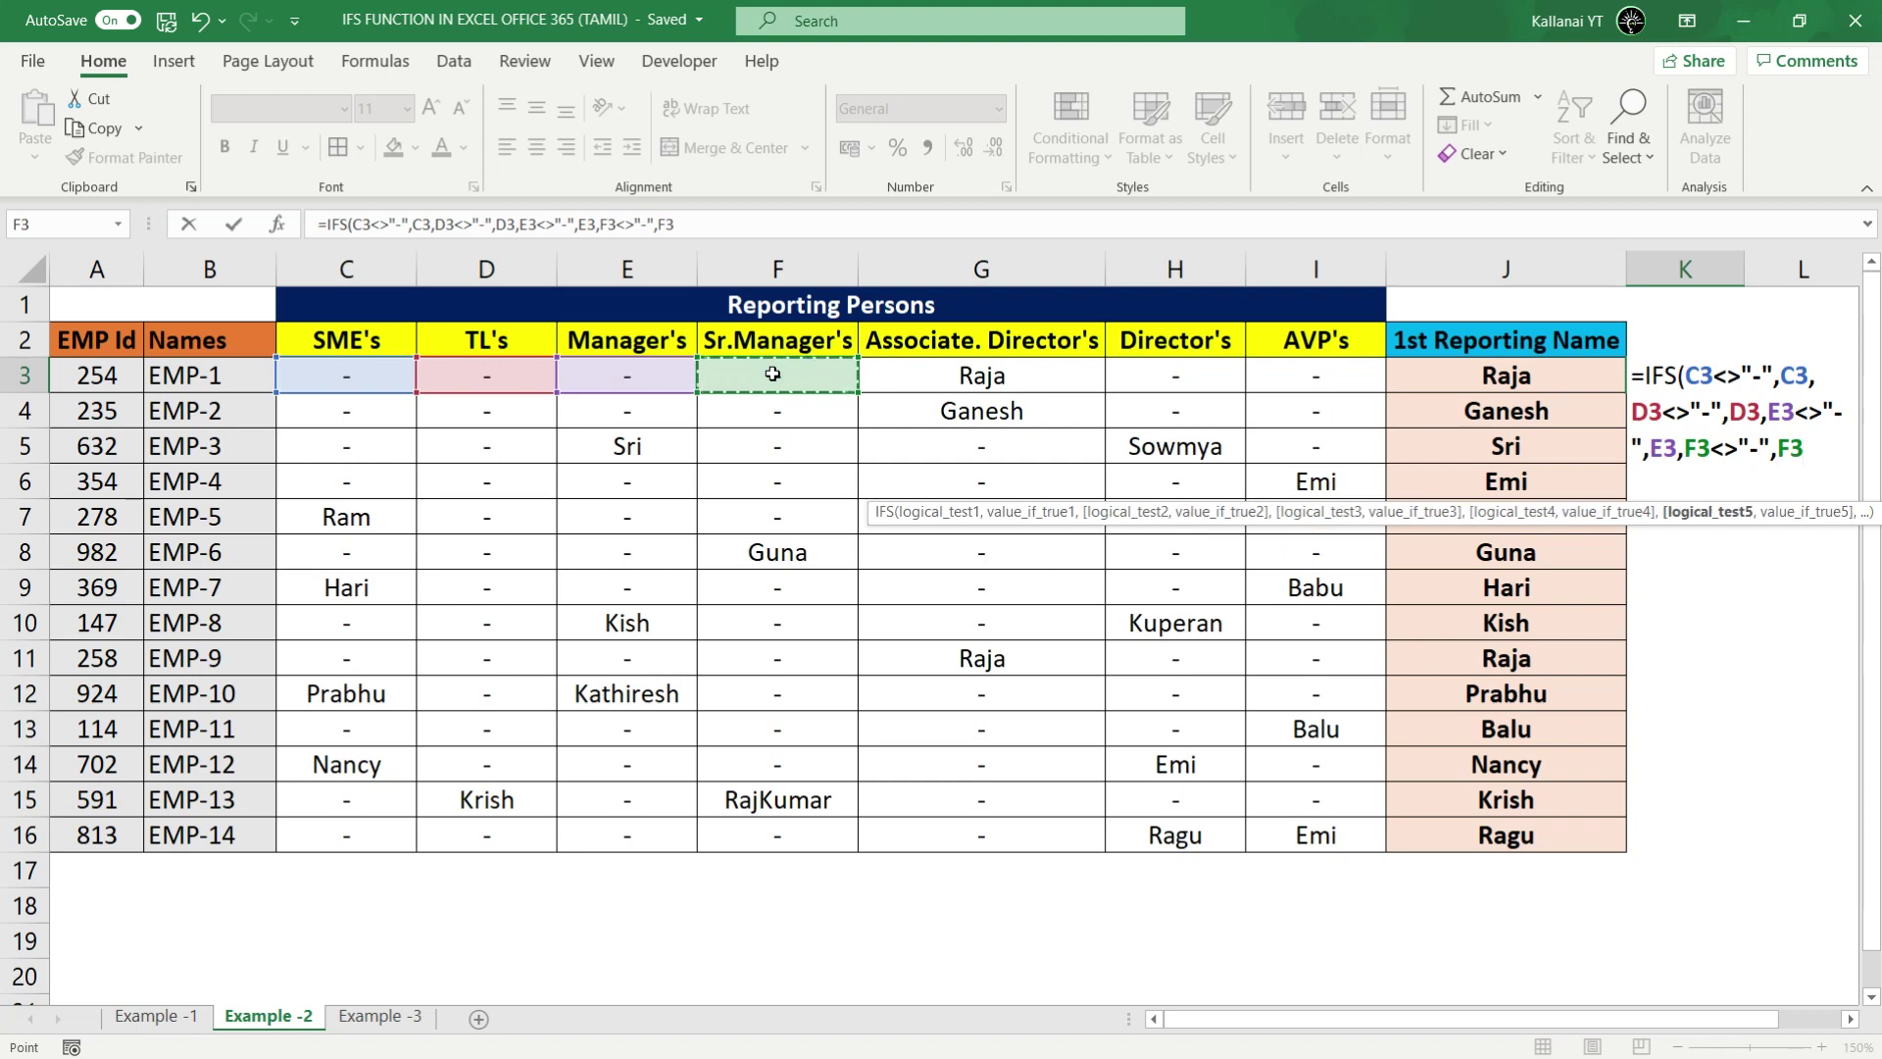
pyautogui.click(935, 369)
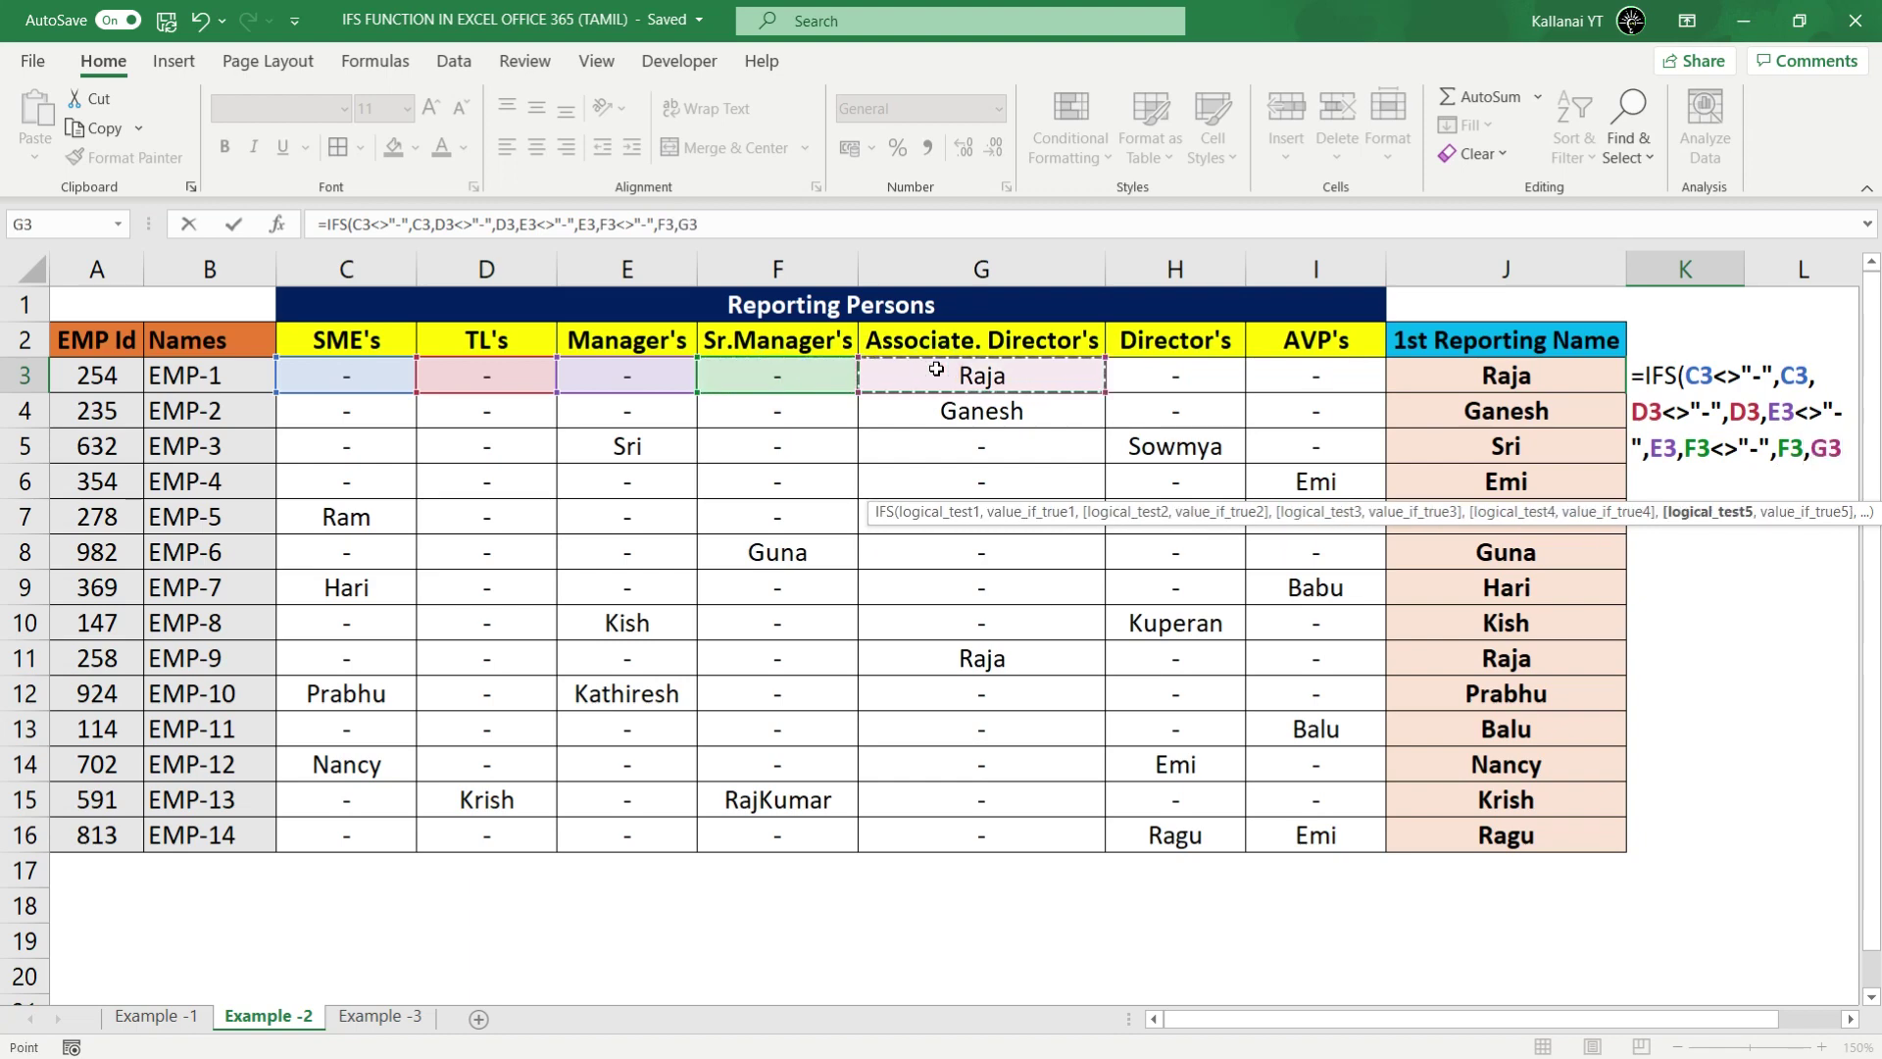
pyautogui.write('<>"')
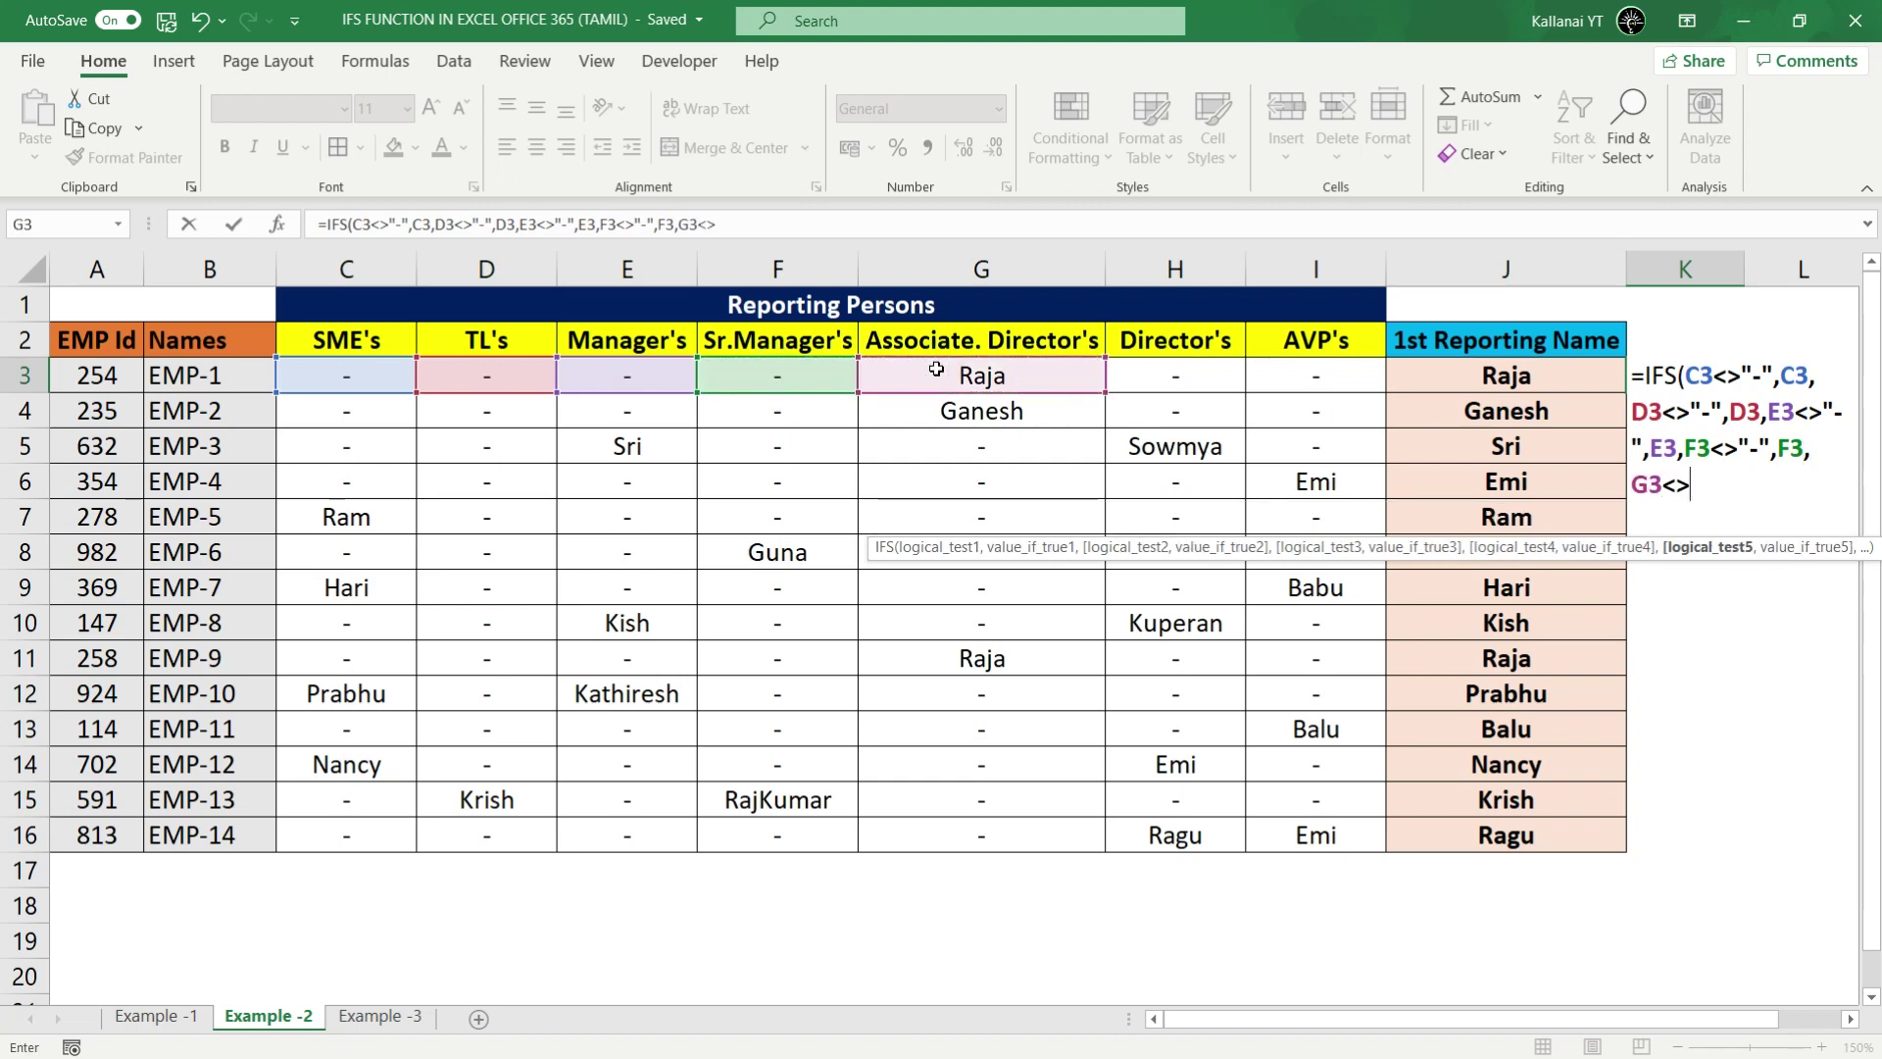
pyautogui.write('-"')
pyautogui.write(',')
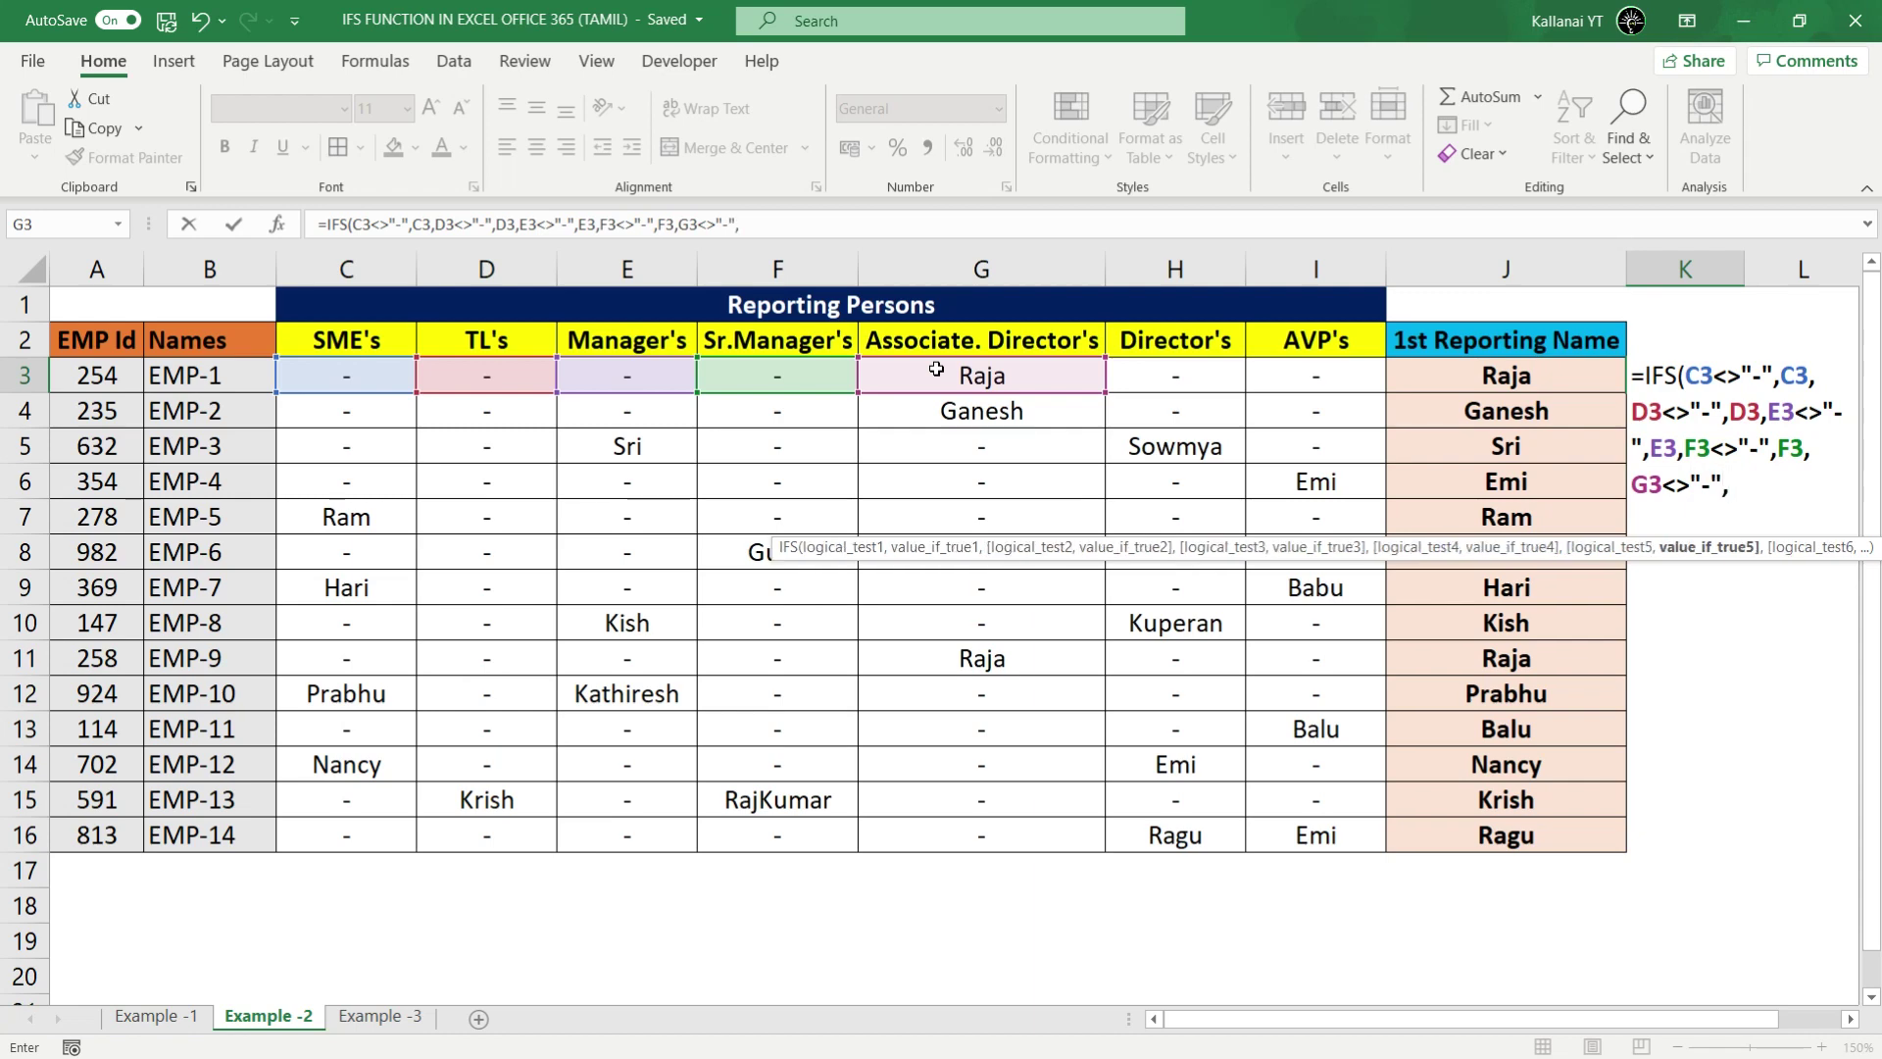
# Step: Finish K3's IFS with G3, H3 and I3 not-a-dash pairs, close it and commit
pyautogui.click(1044, 381)
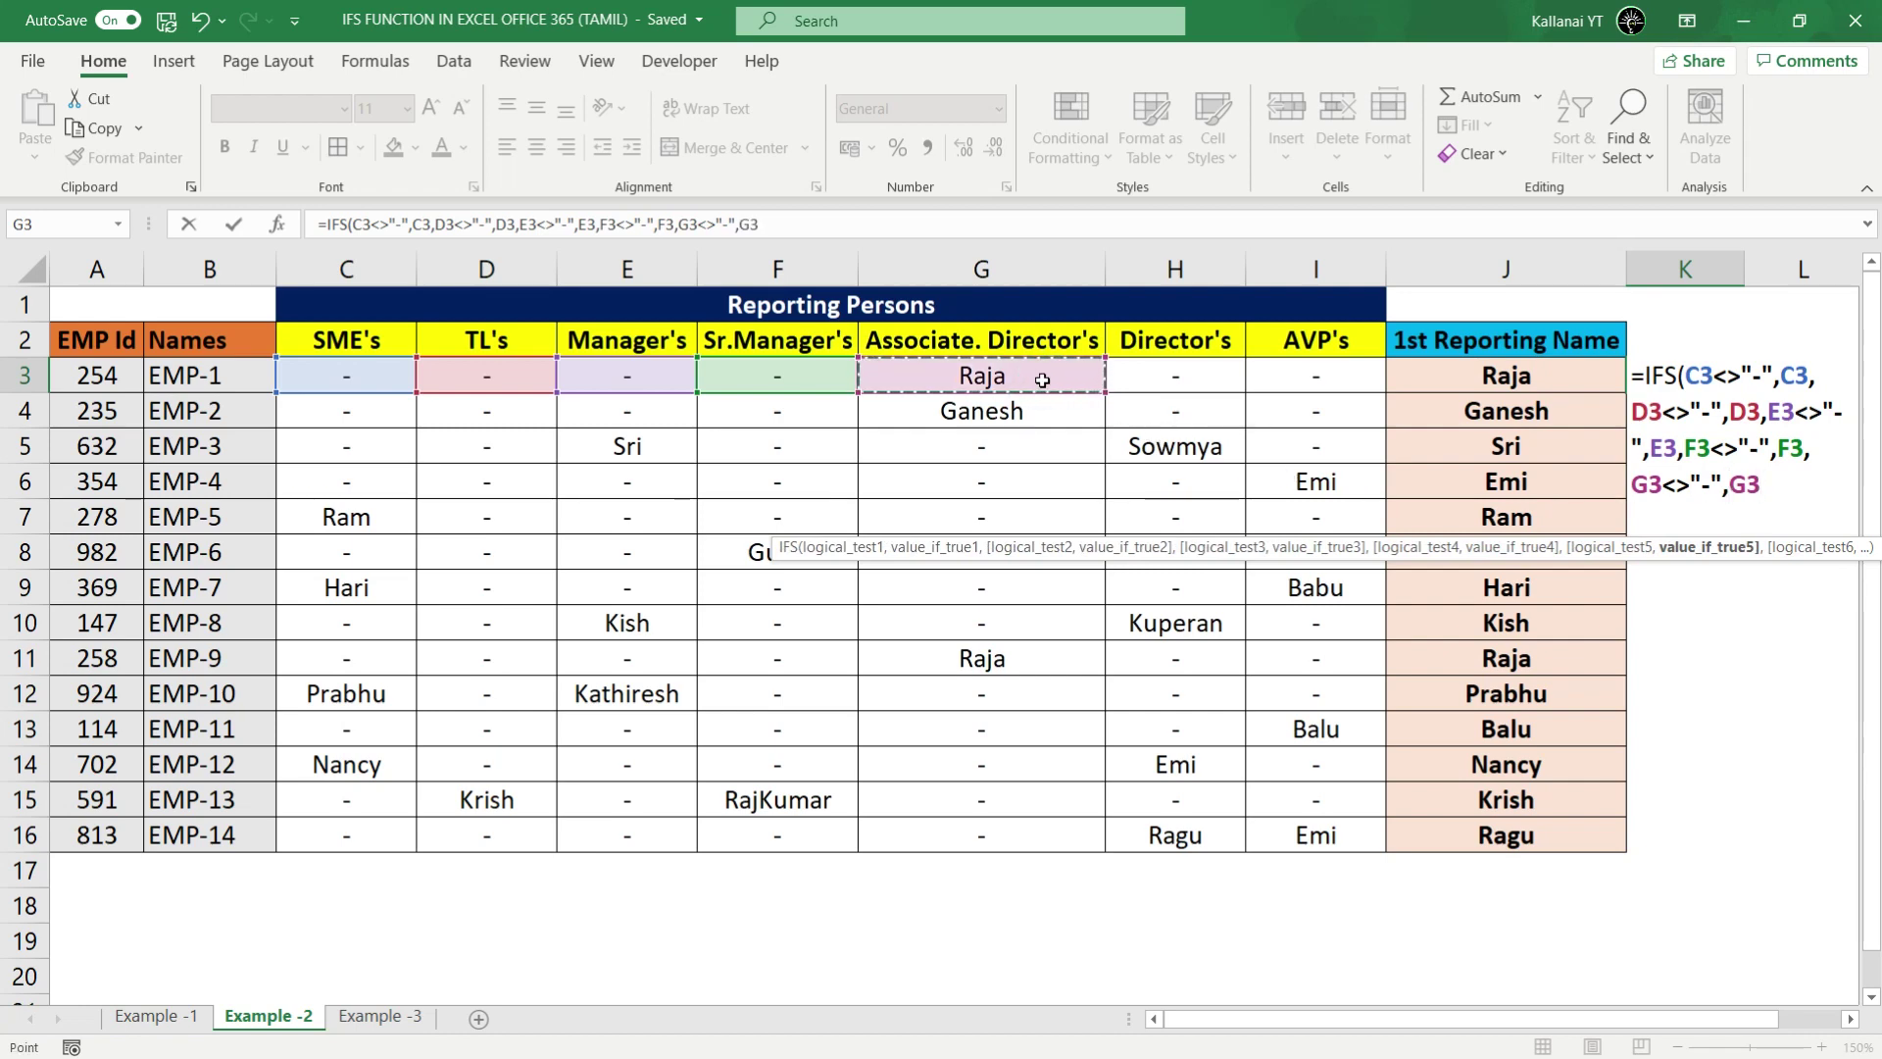
pyautogui.write(',')
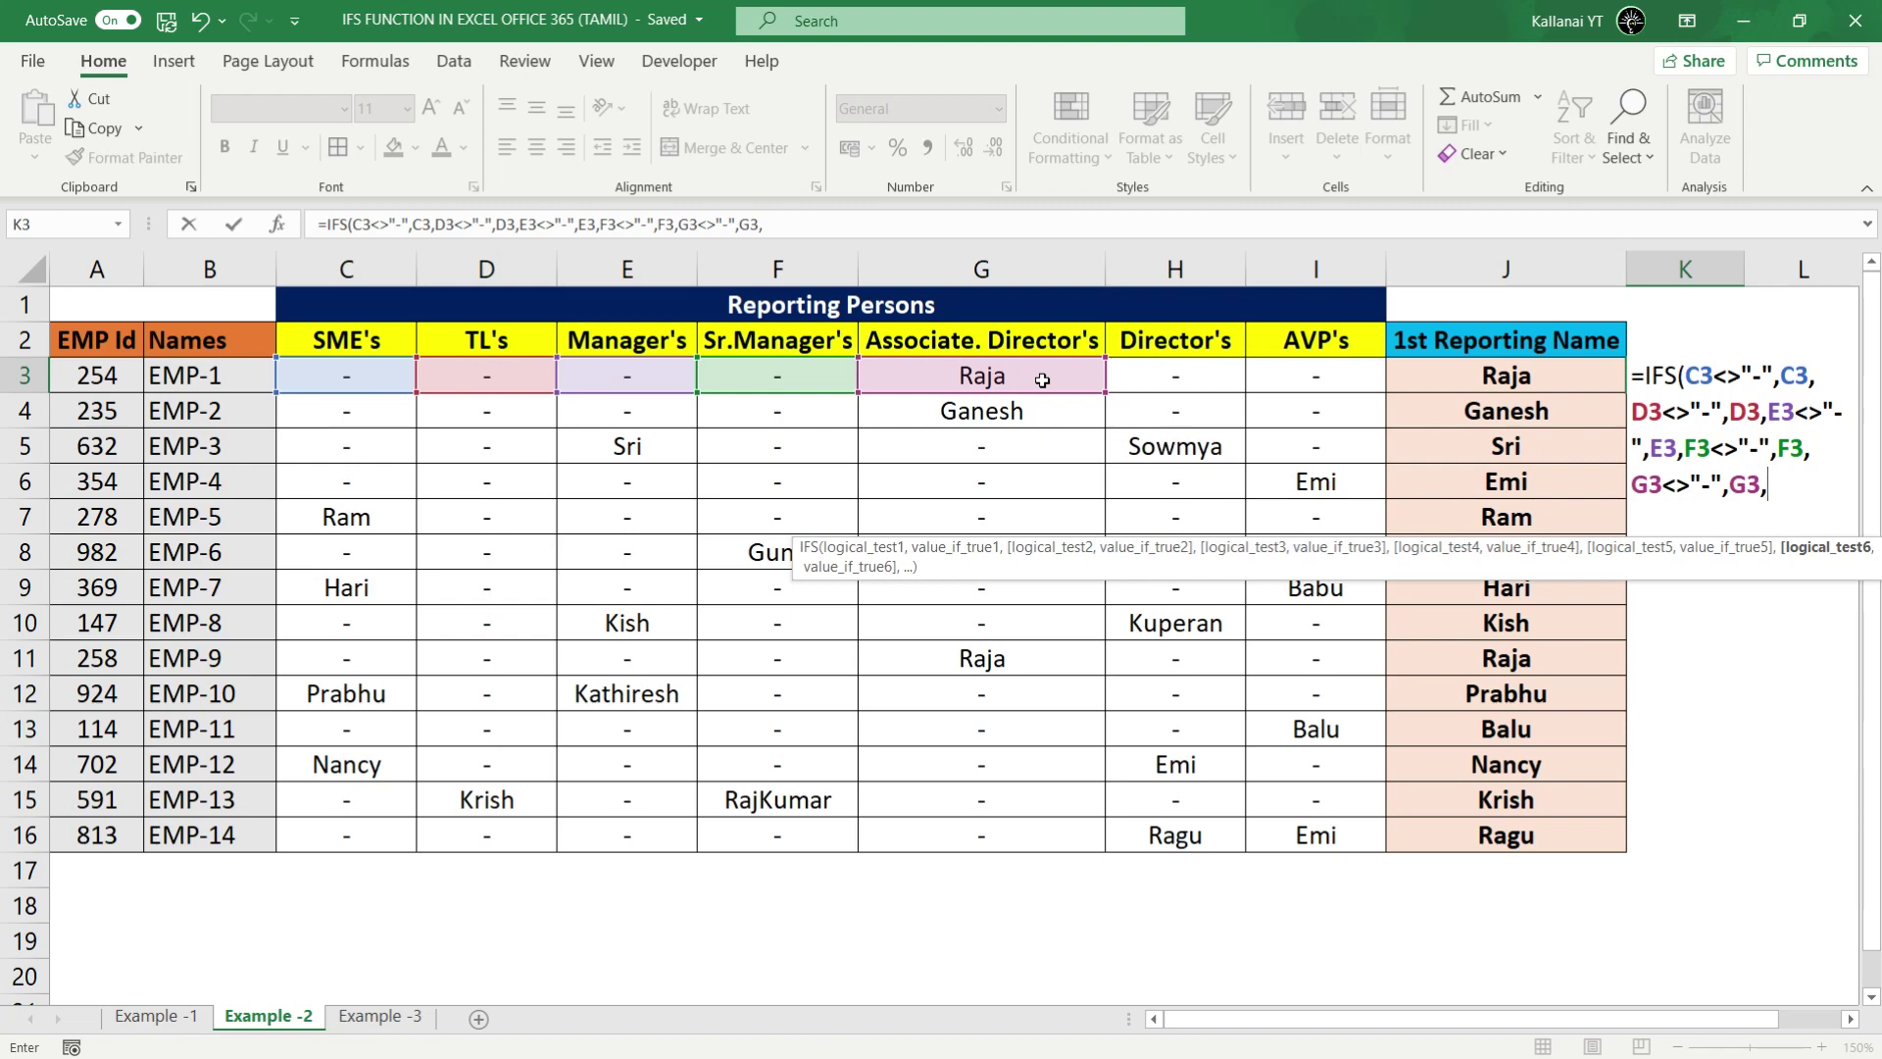
pyautogui.click(1200, 379)
pyautogui.write('<>"-"')
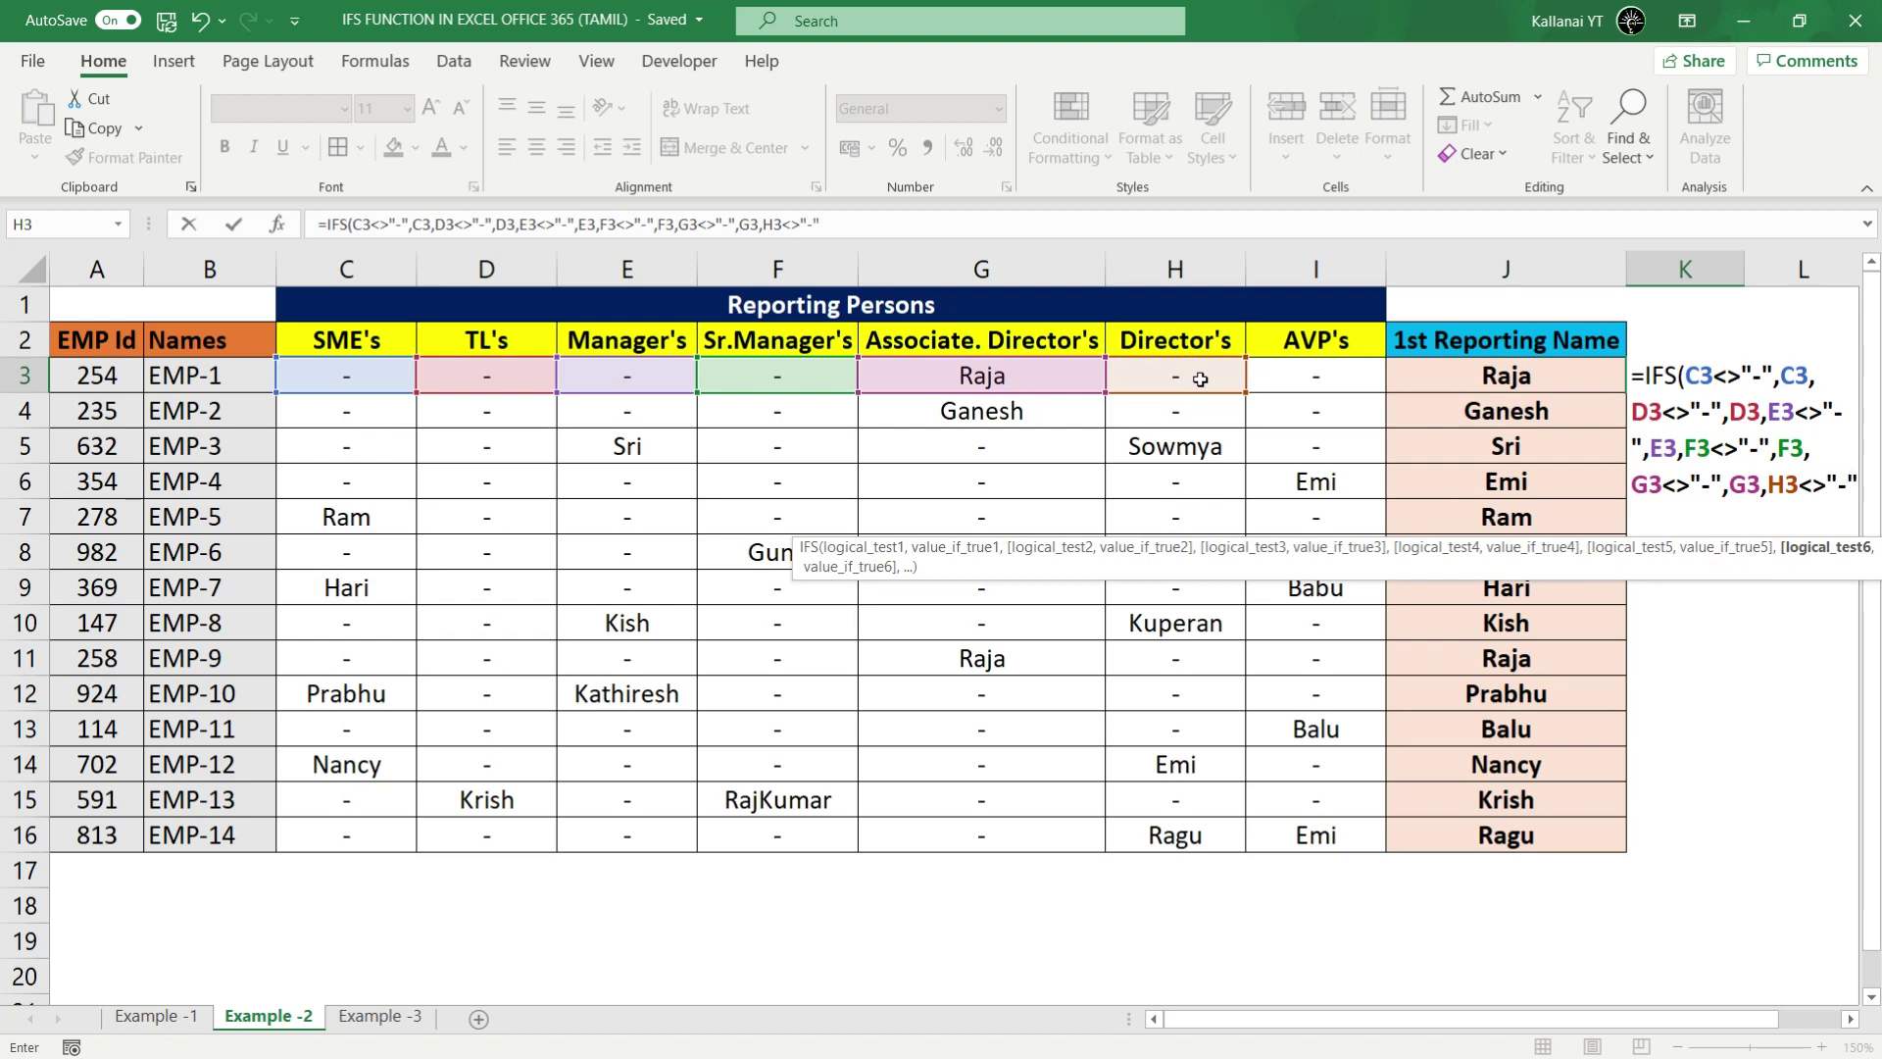
pyautogui.write(',')
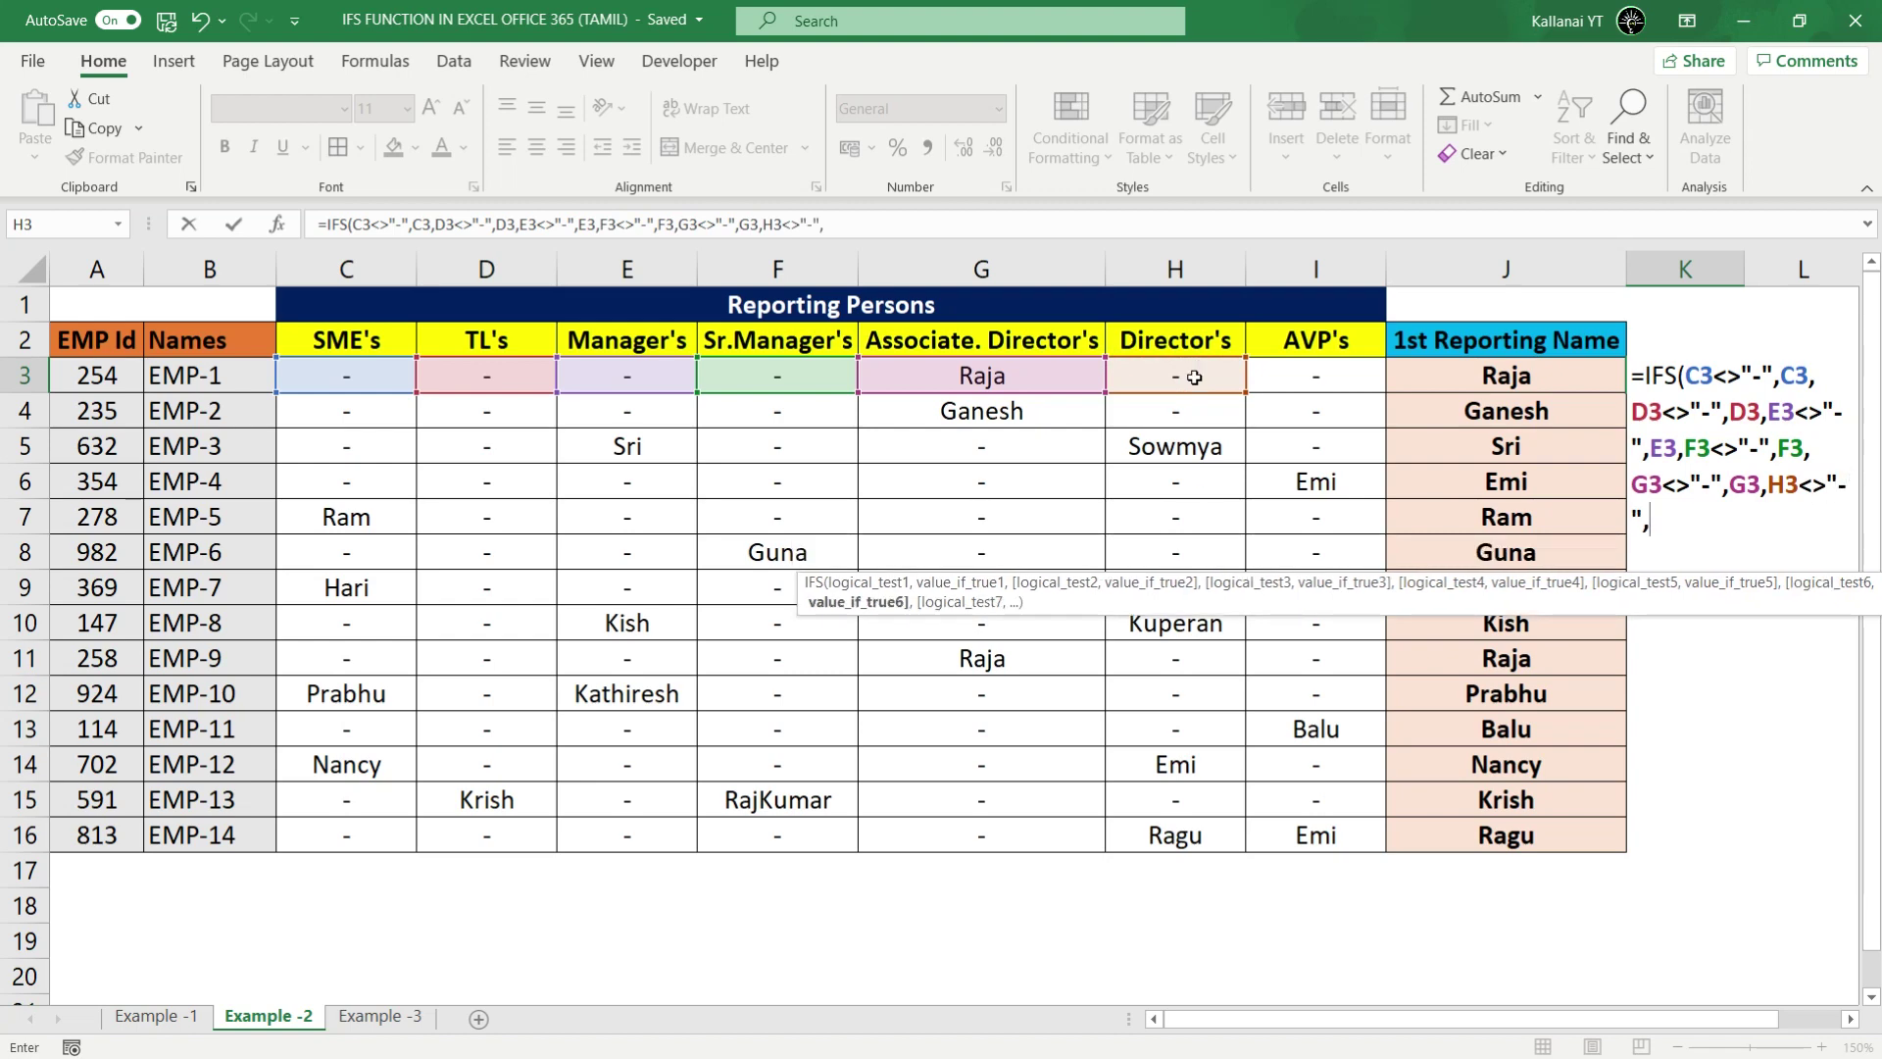
pyautogui.click(1196, 378)
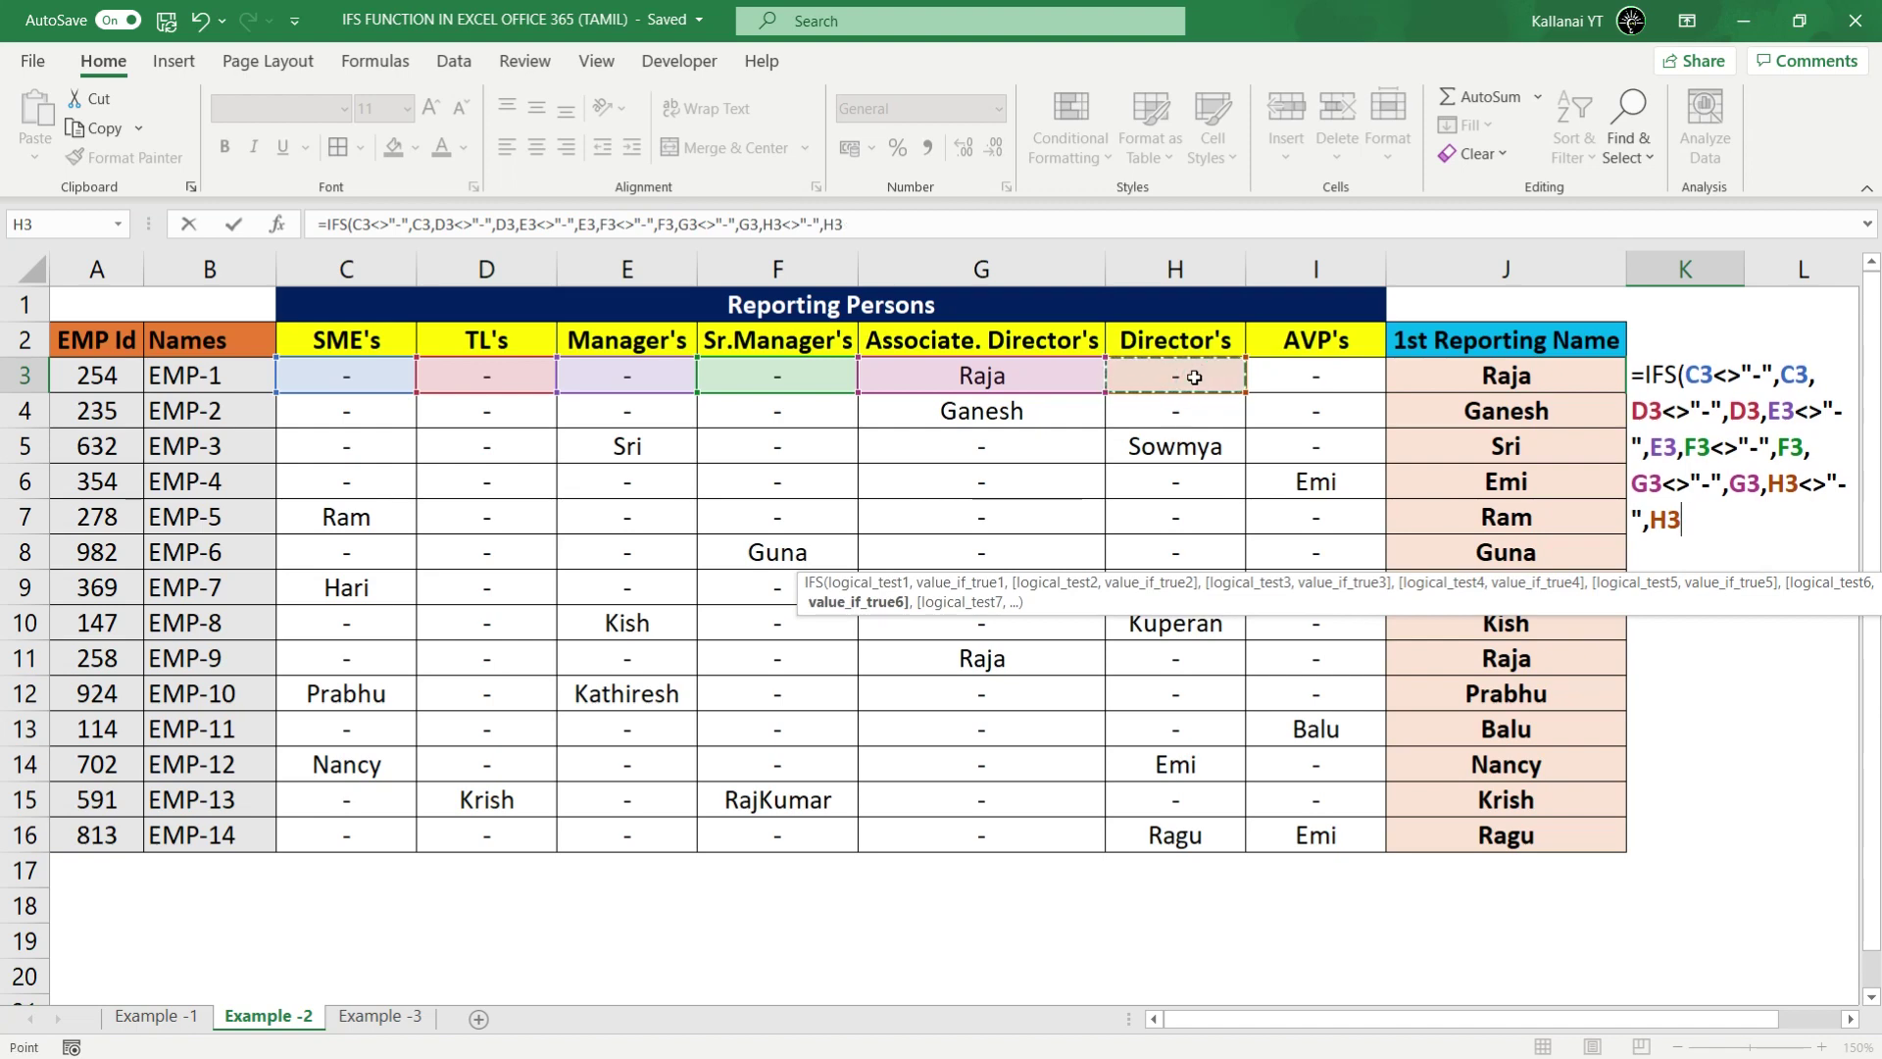
pyautogui.write(',')
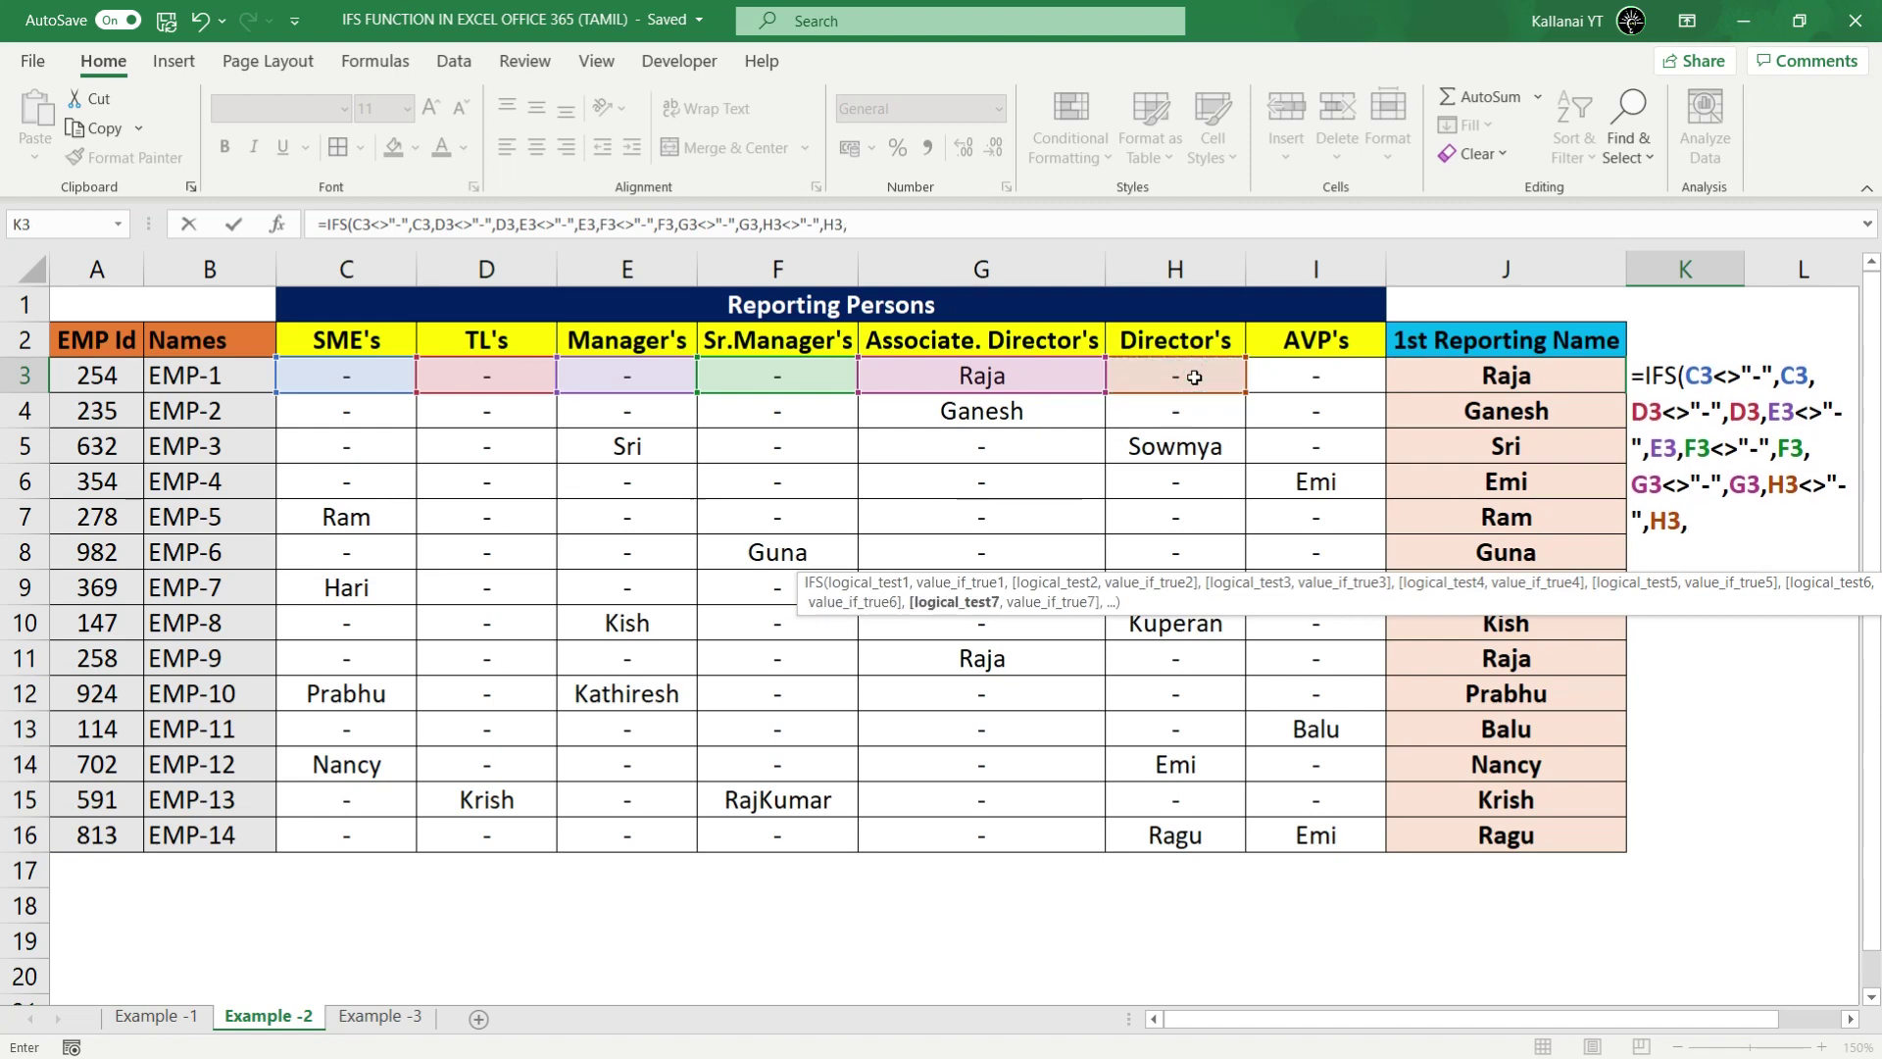
pyautogui.click(1312, 375)
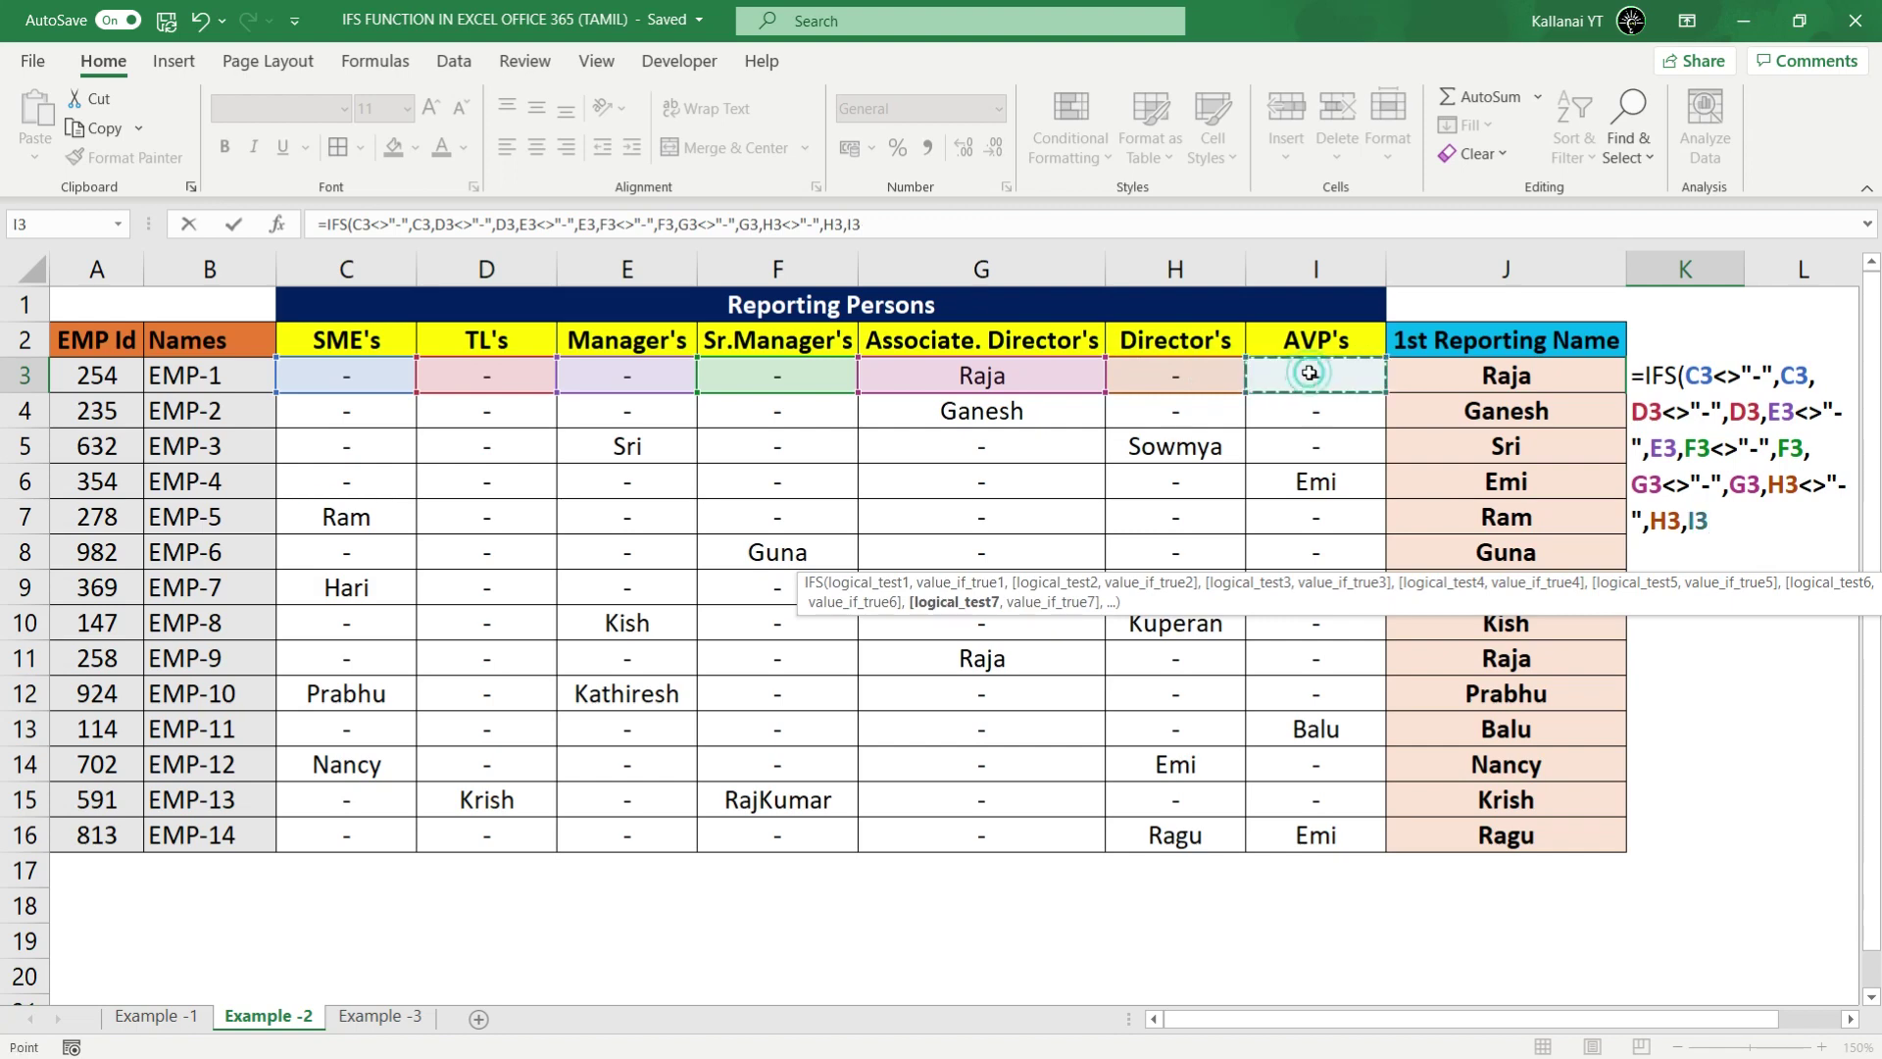
pyautogui.write('<>"-"')
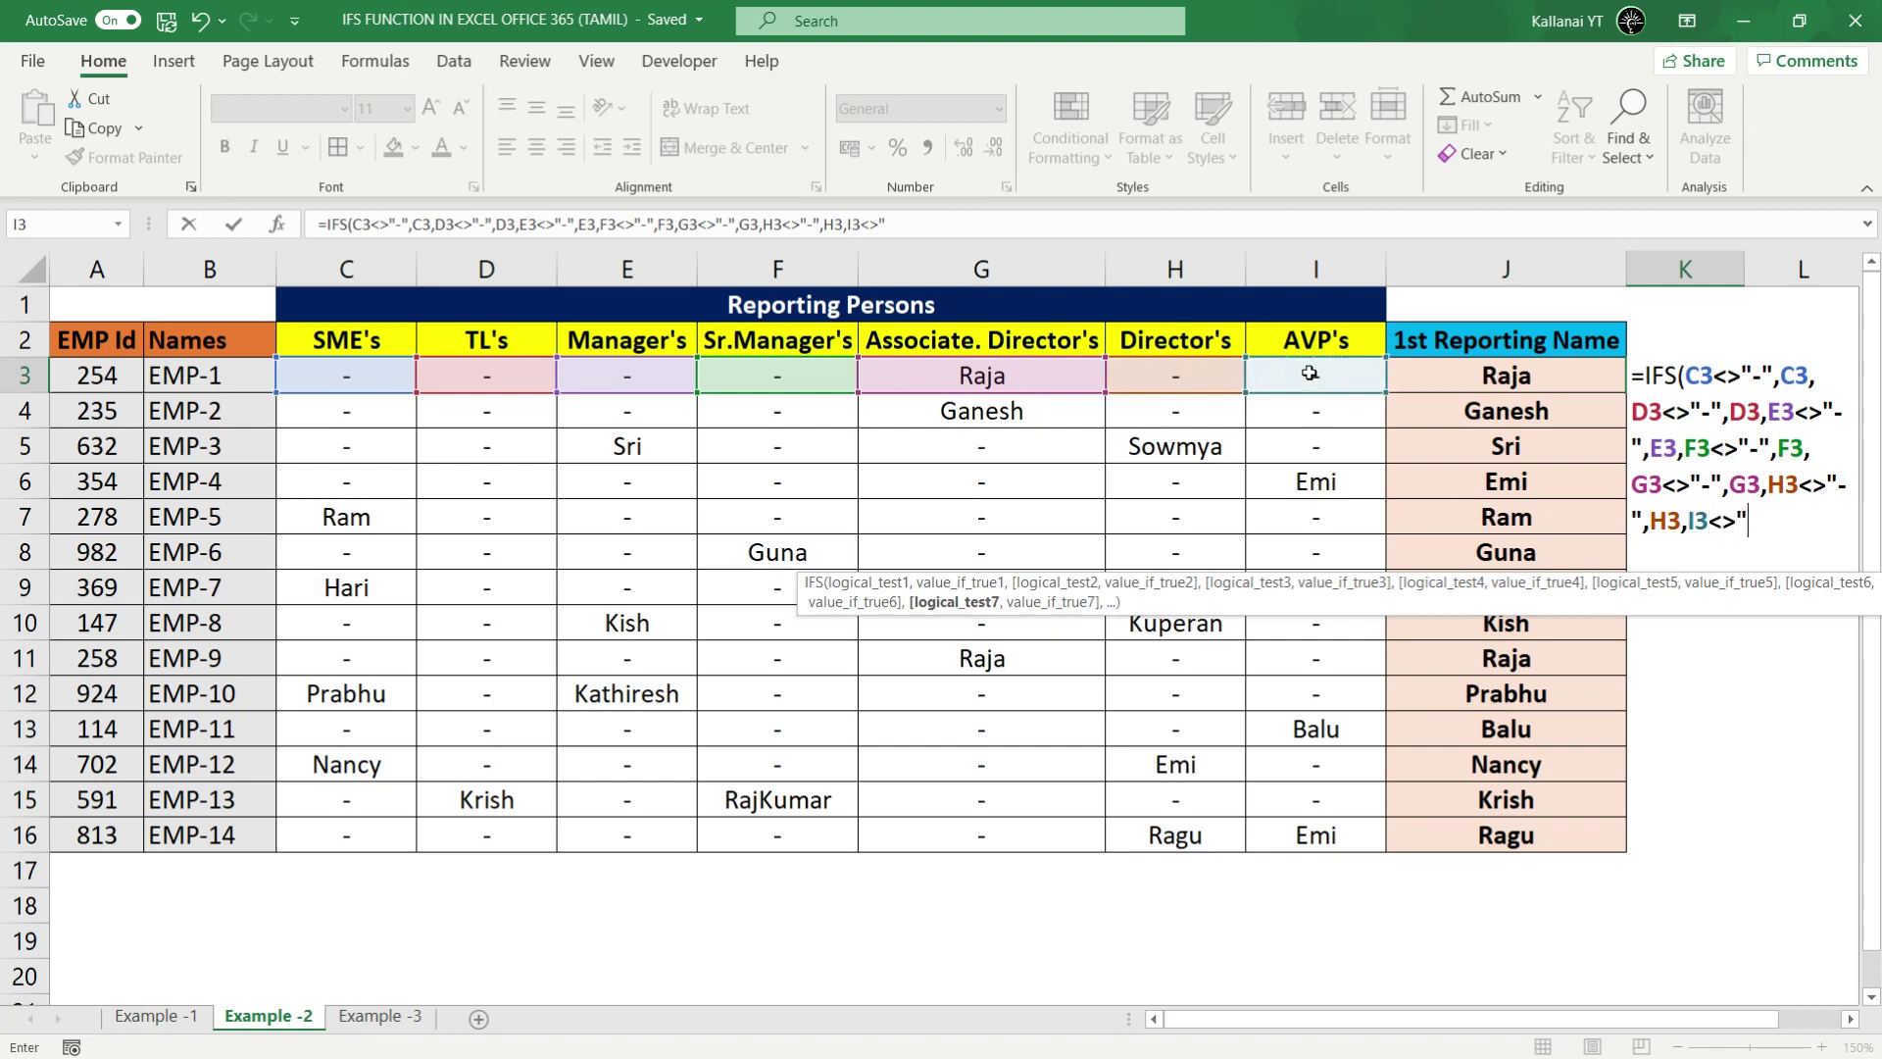
pyautogui.write(',')
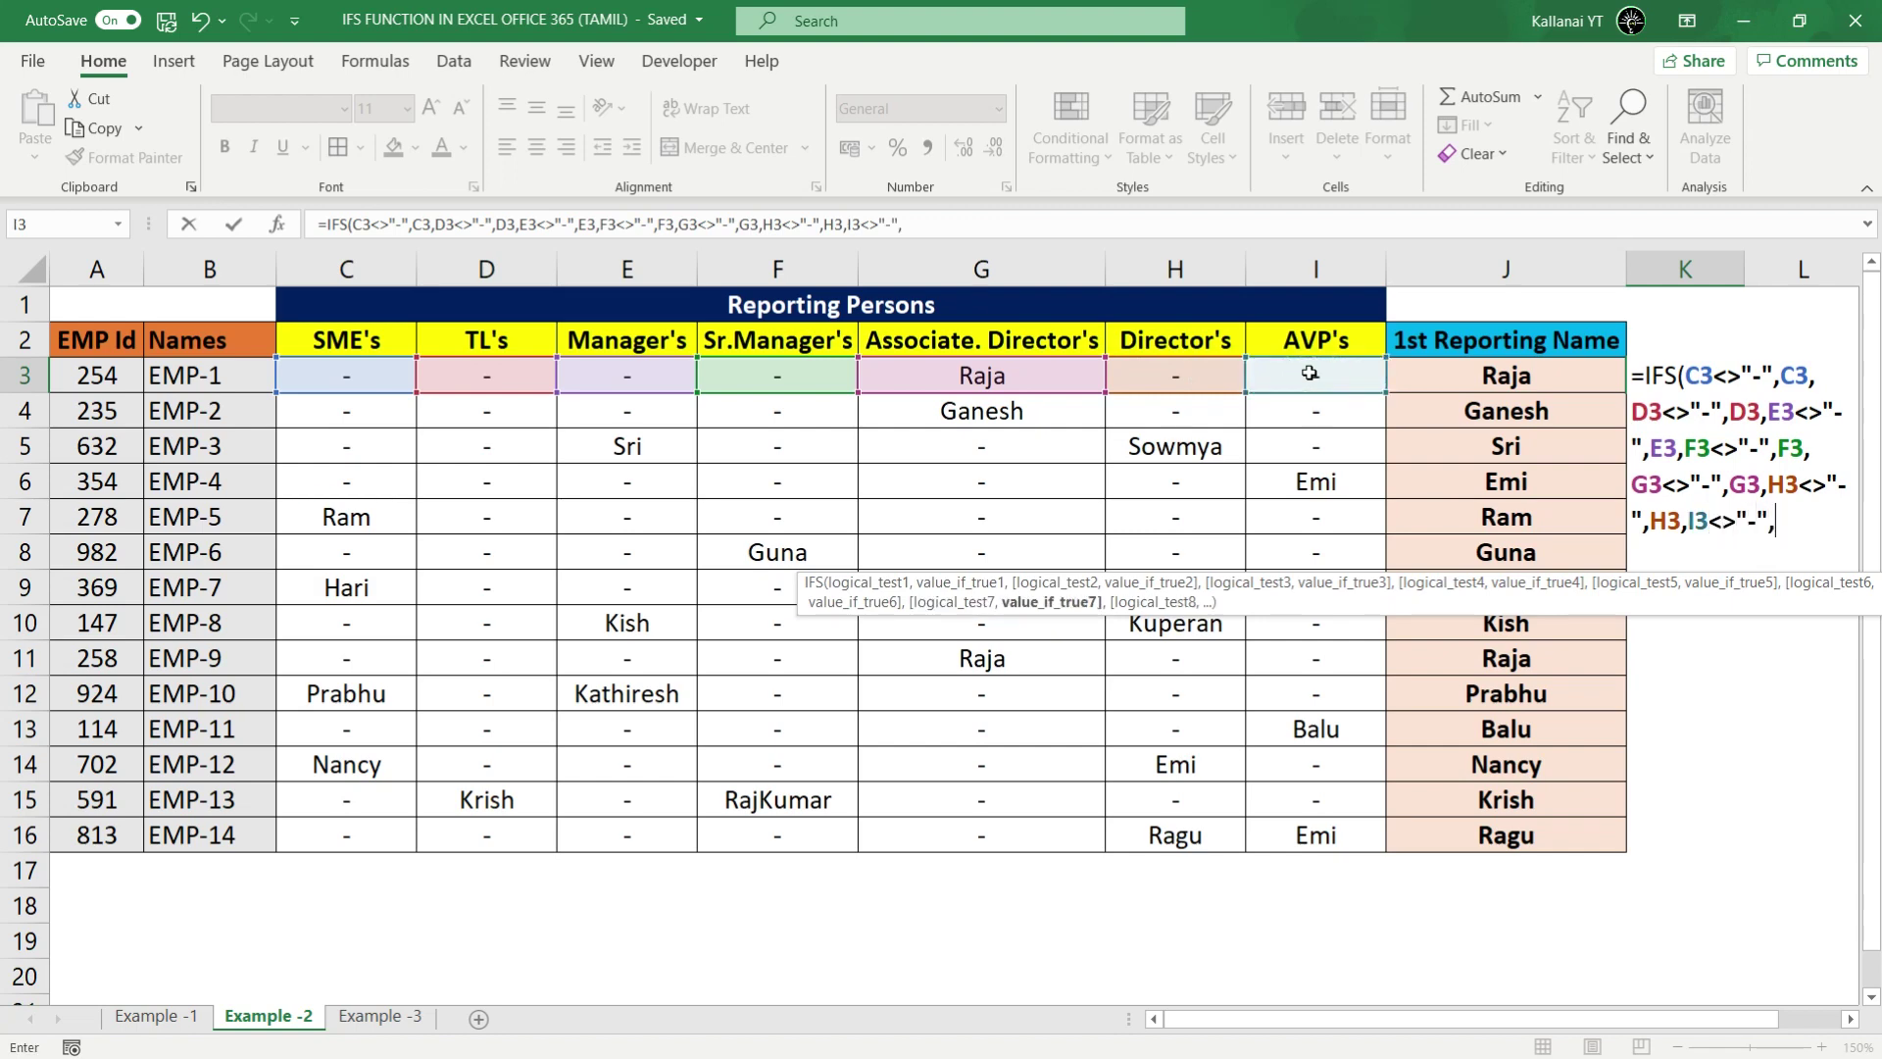
pyautogui.click(1314, 375)
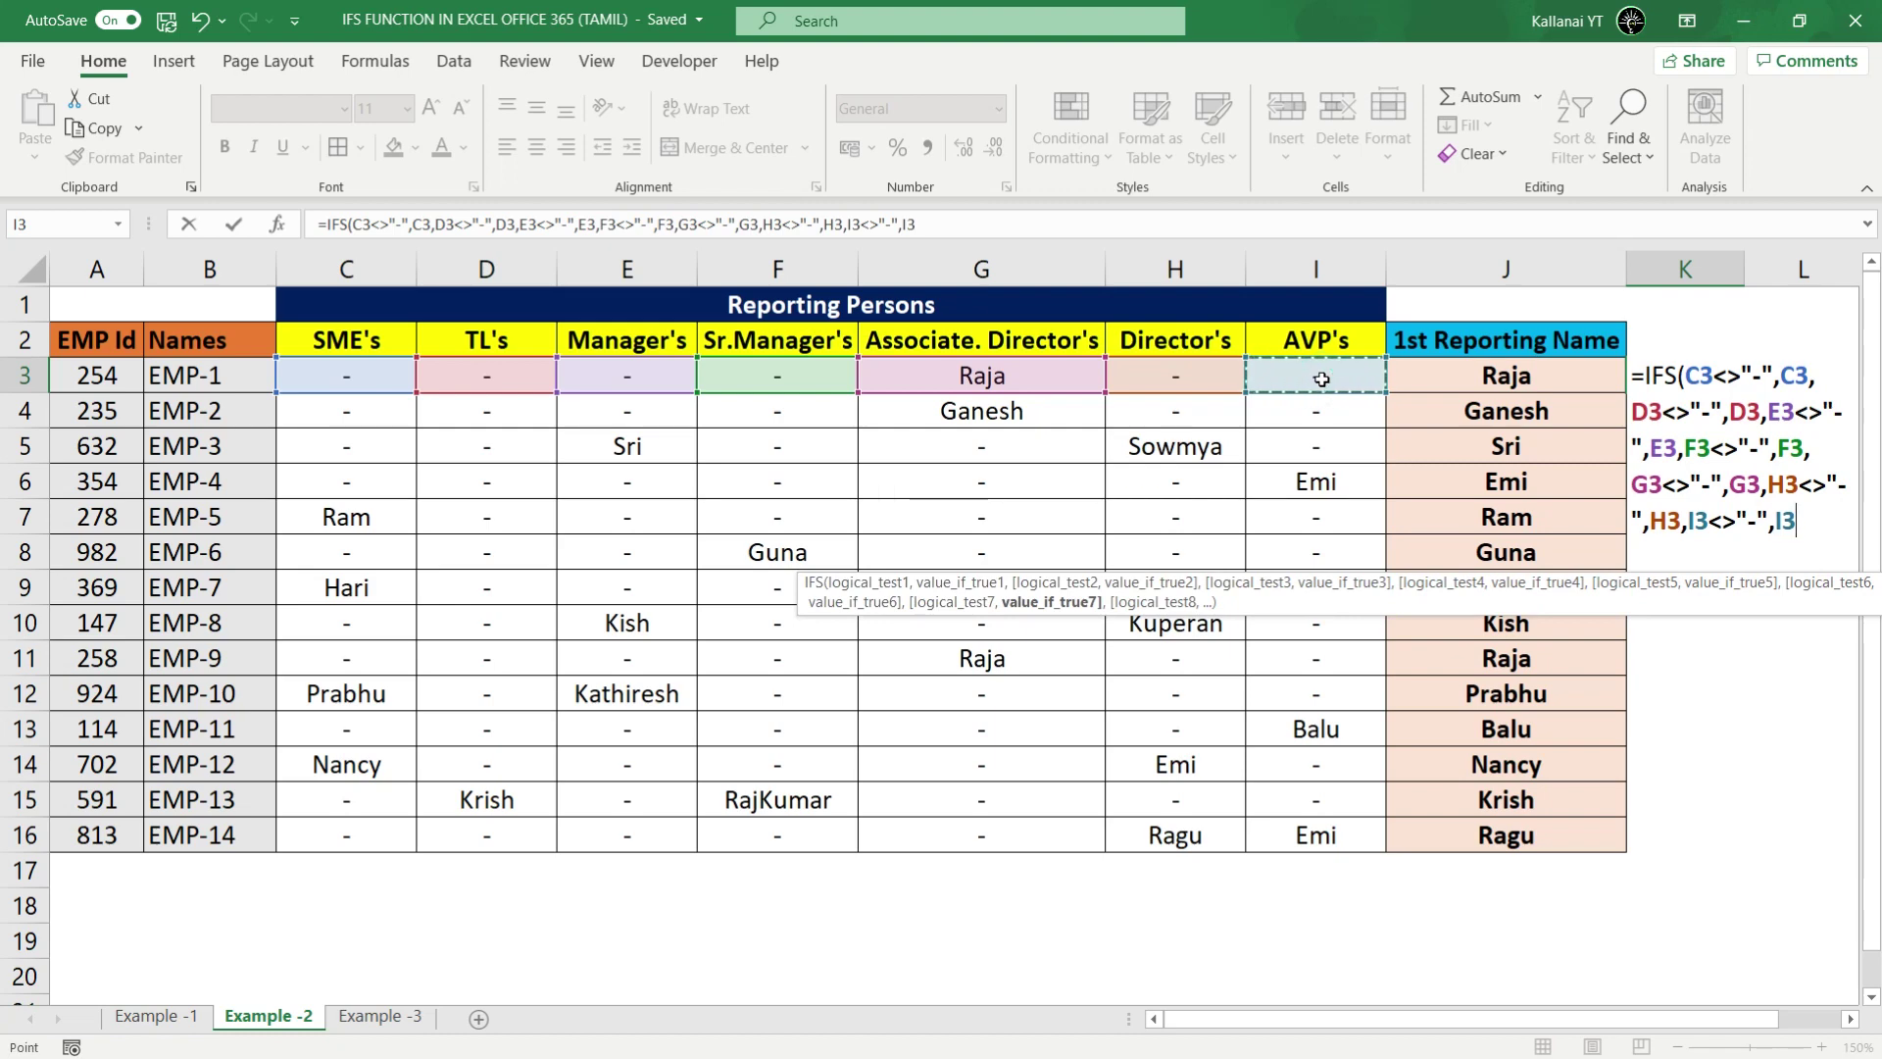
pyautogui.write(')')
pyautogui.press('Return')
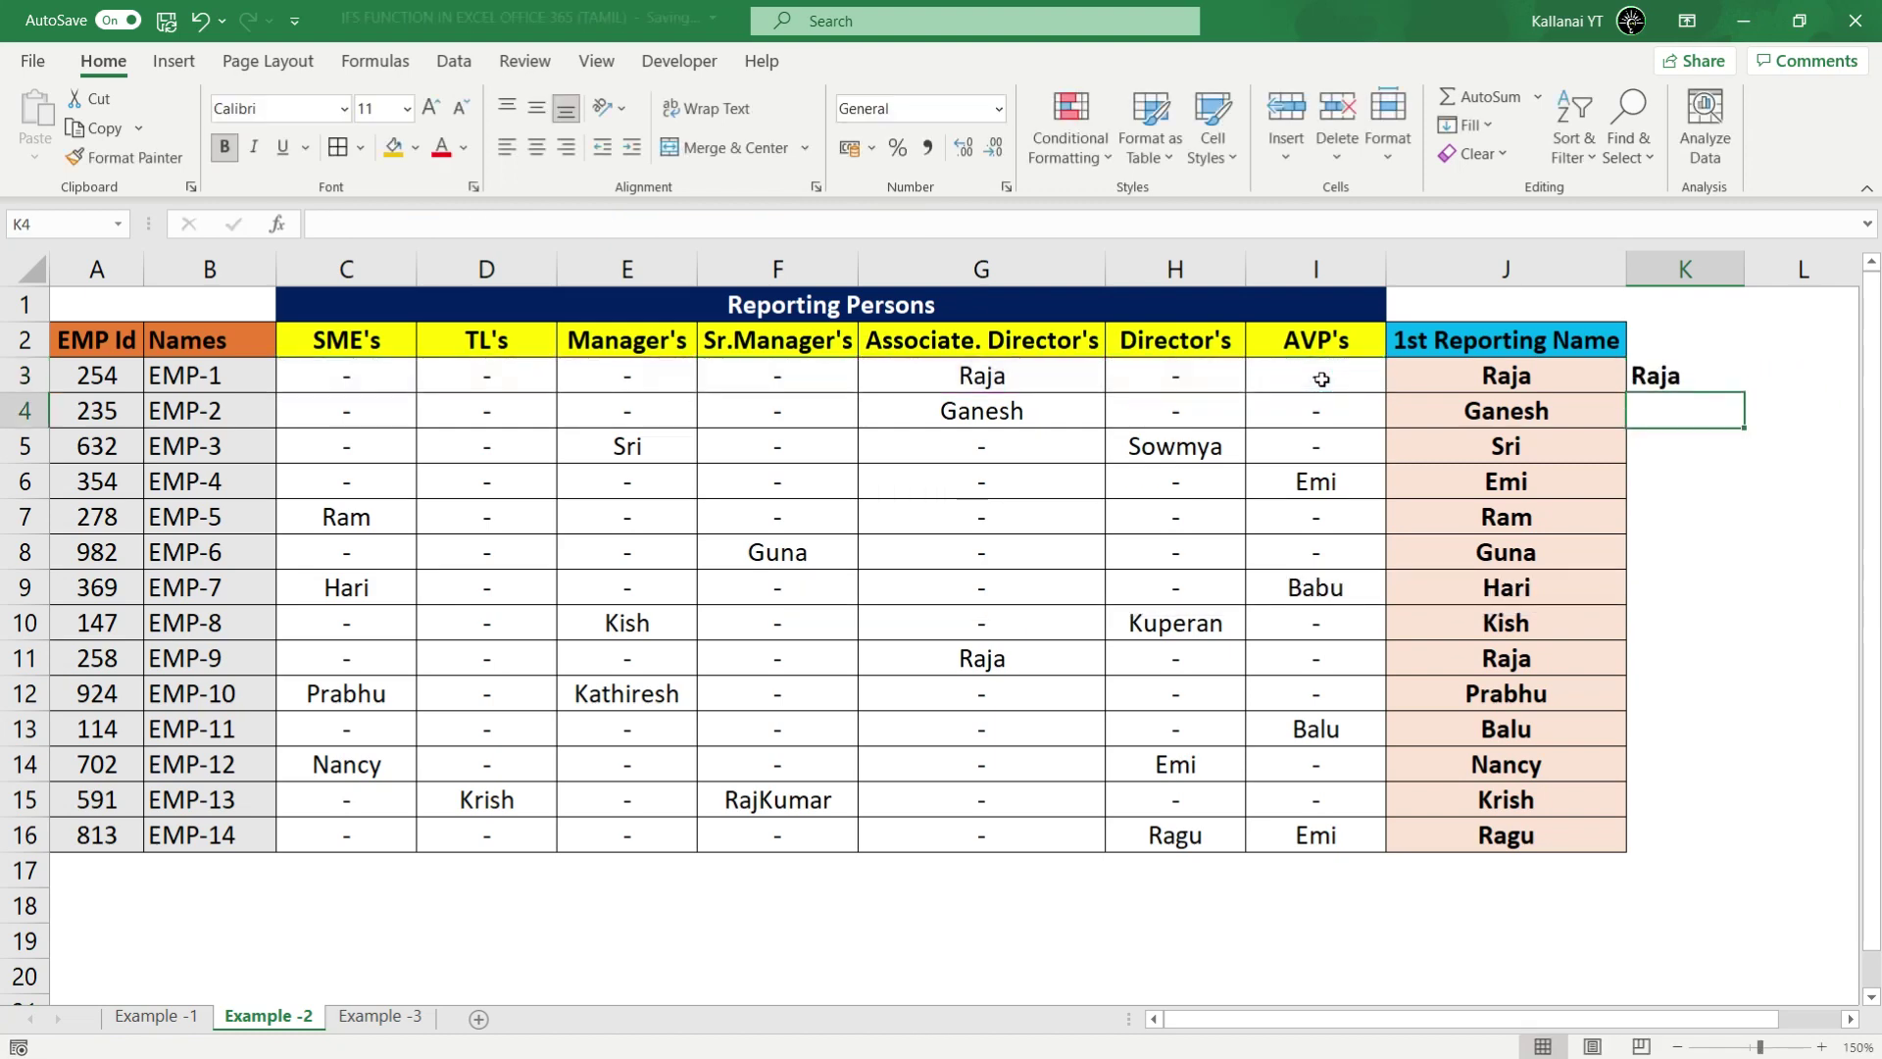
# Step: Fill the IFS formula down K3:K16, cancelling an accidental move onto K14
pyautogui.click(1706, 384)
pyautogui.doubleClick(1745, 391)
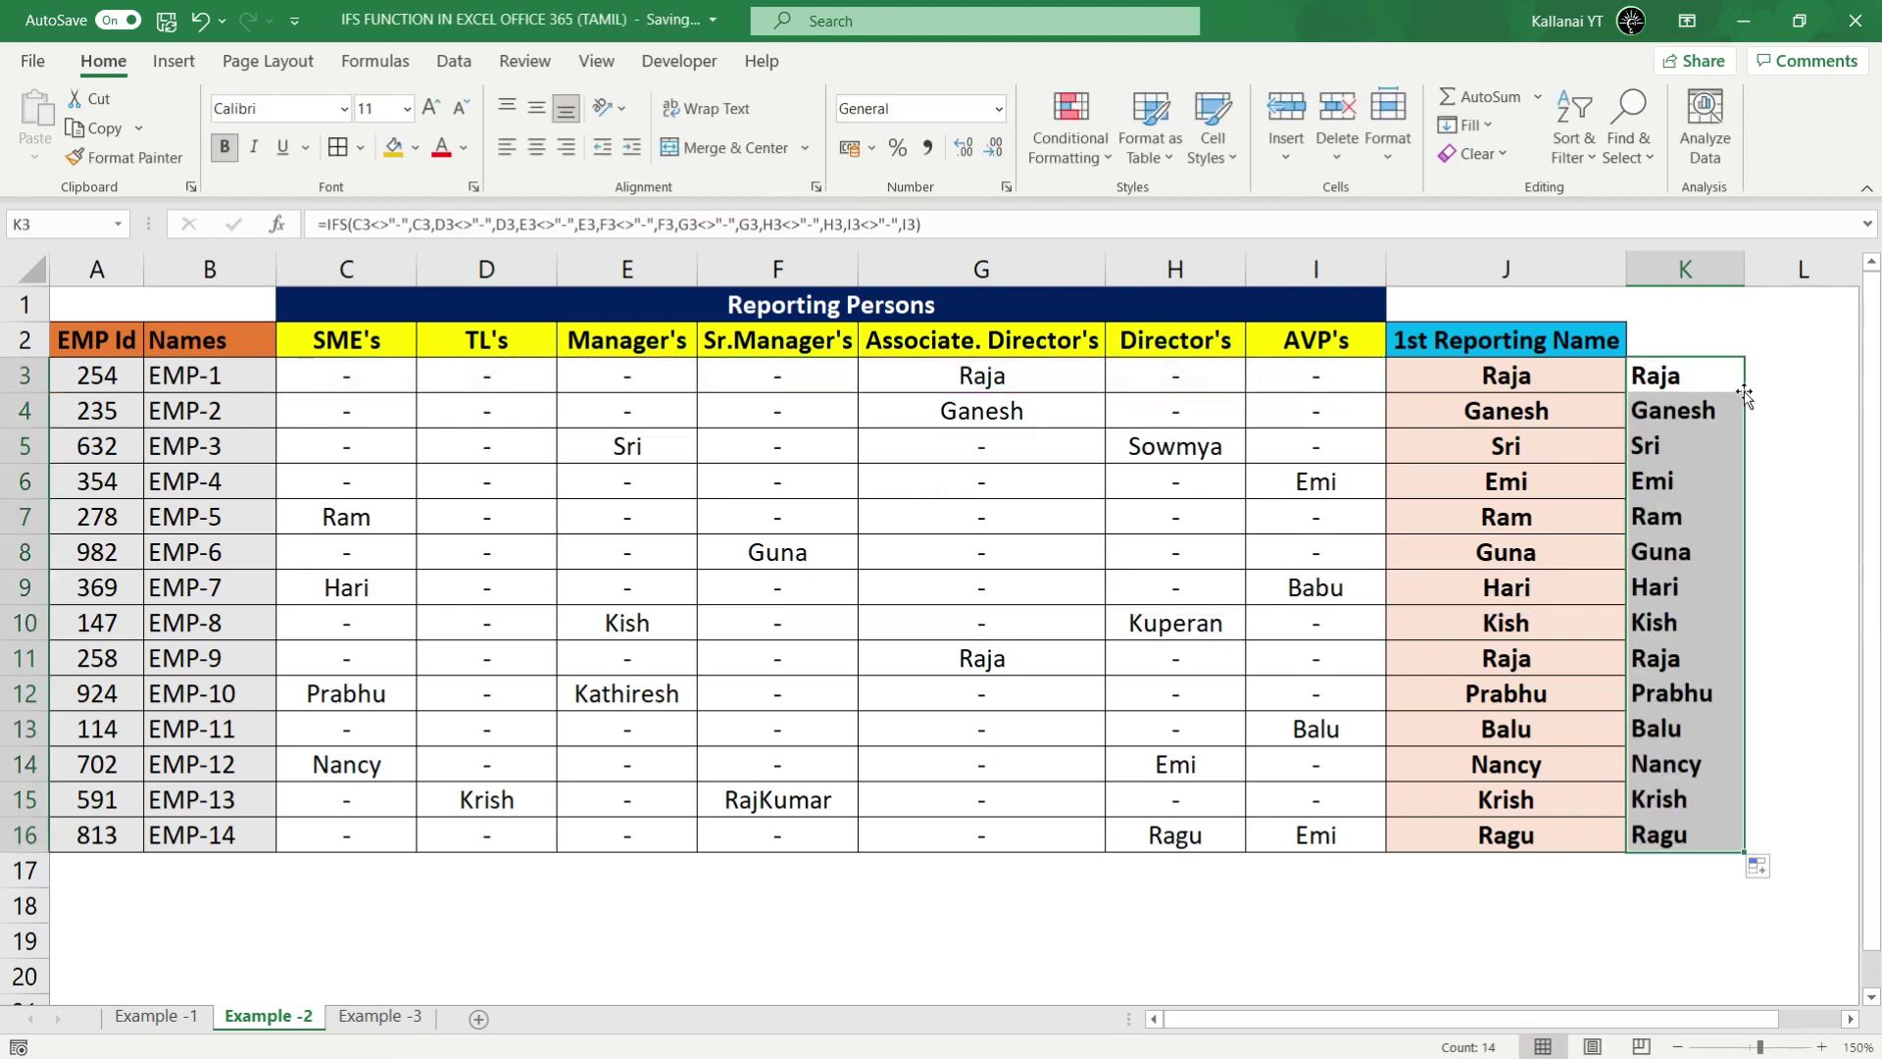
pyautogui.click(1715, 549)
pyautogui.click(1691, 372)
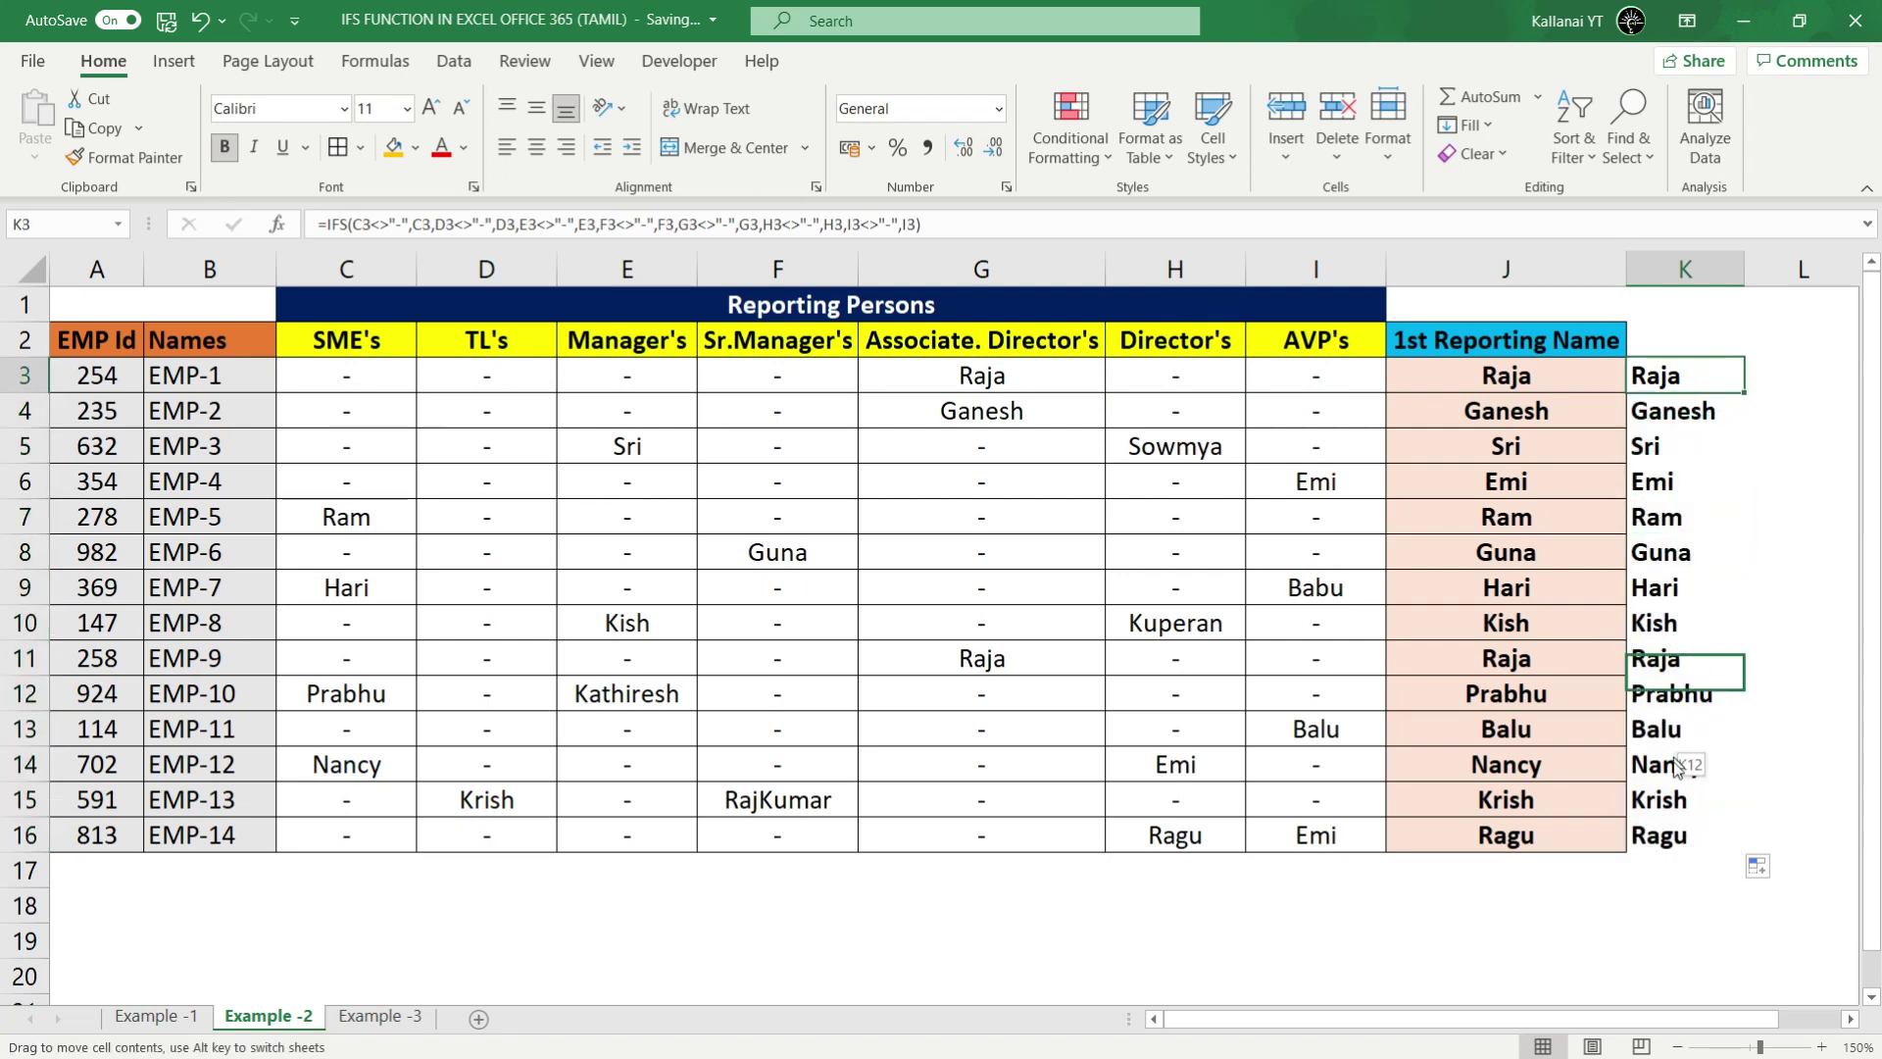
pyautogui.moveTo(1691, 367); pyautogui.dragTo(1696, 765)
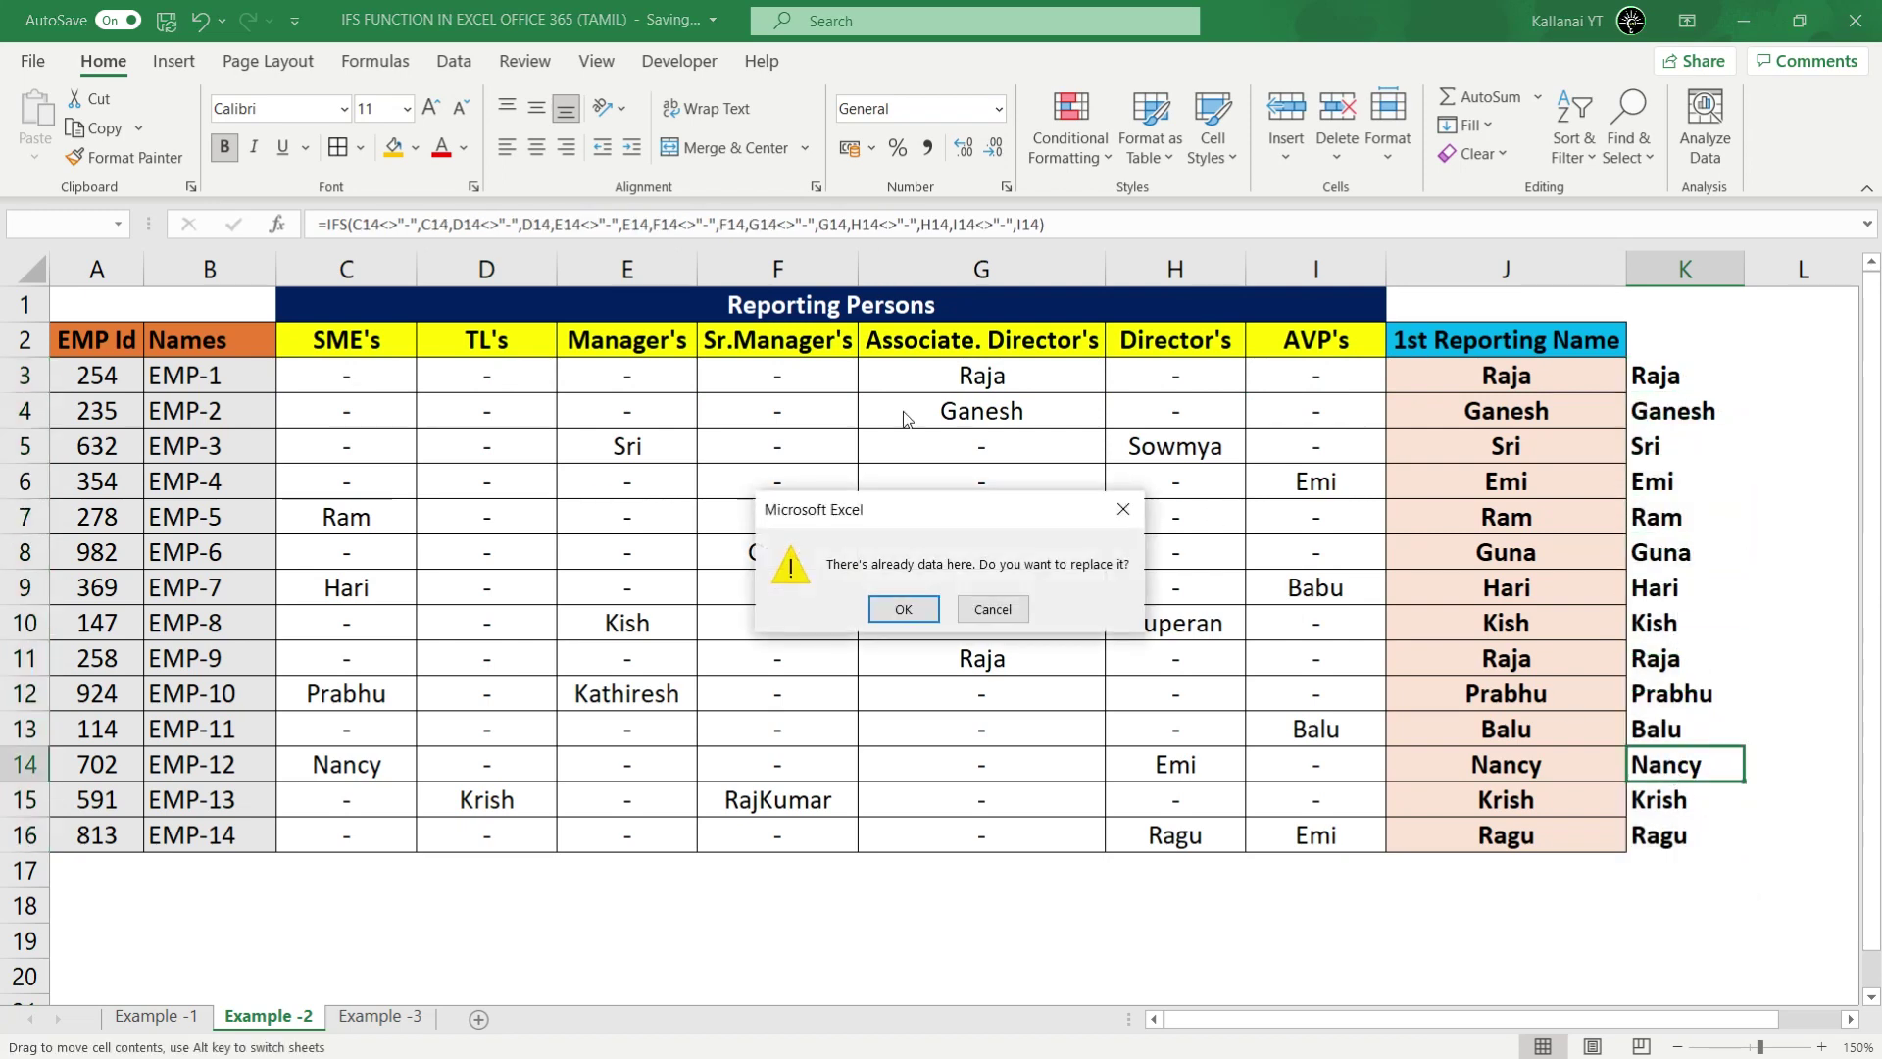
pyautogui.click(990, 608)
pyautogui.click(1801, 480)
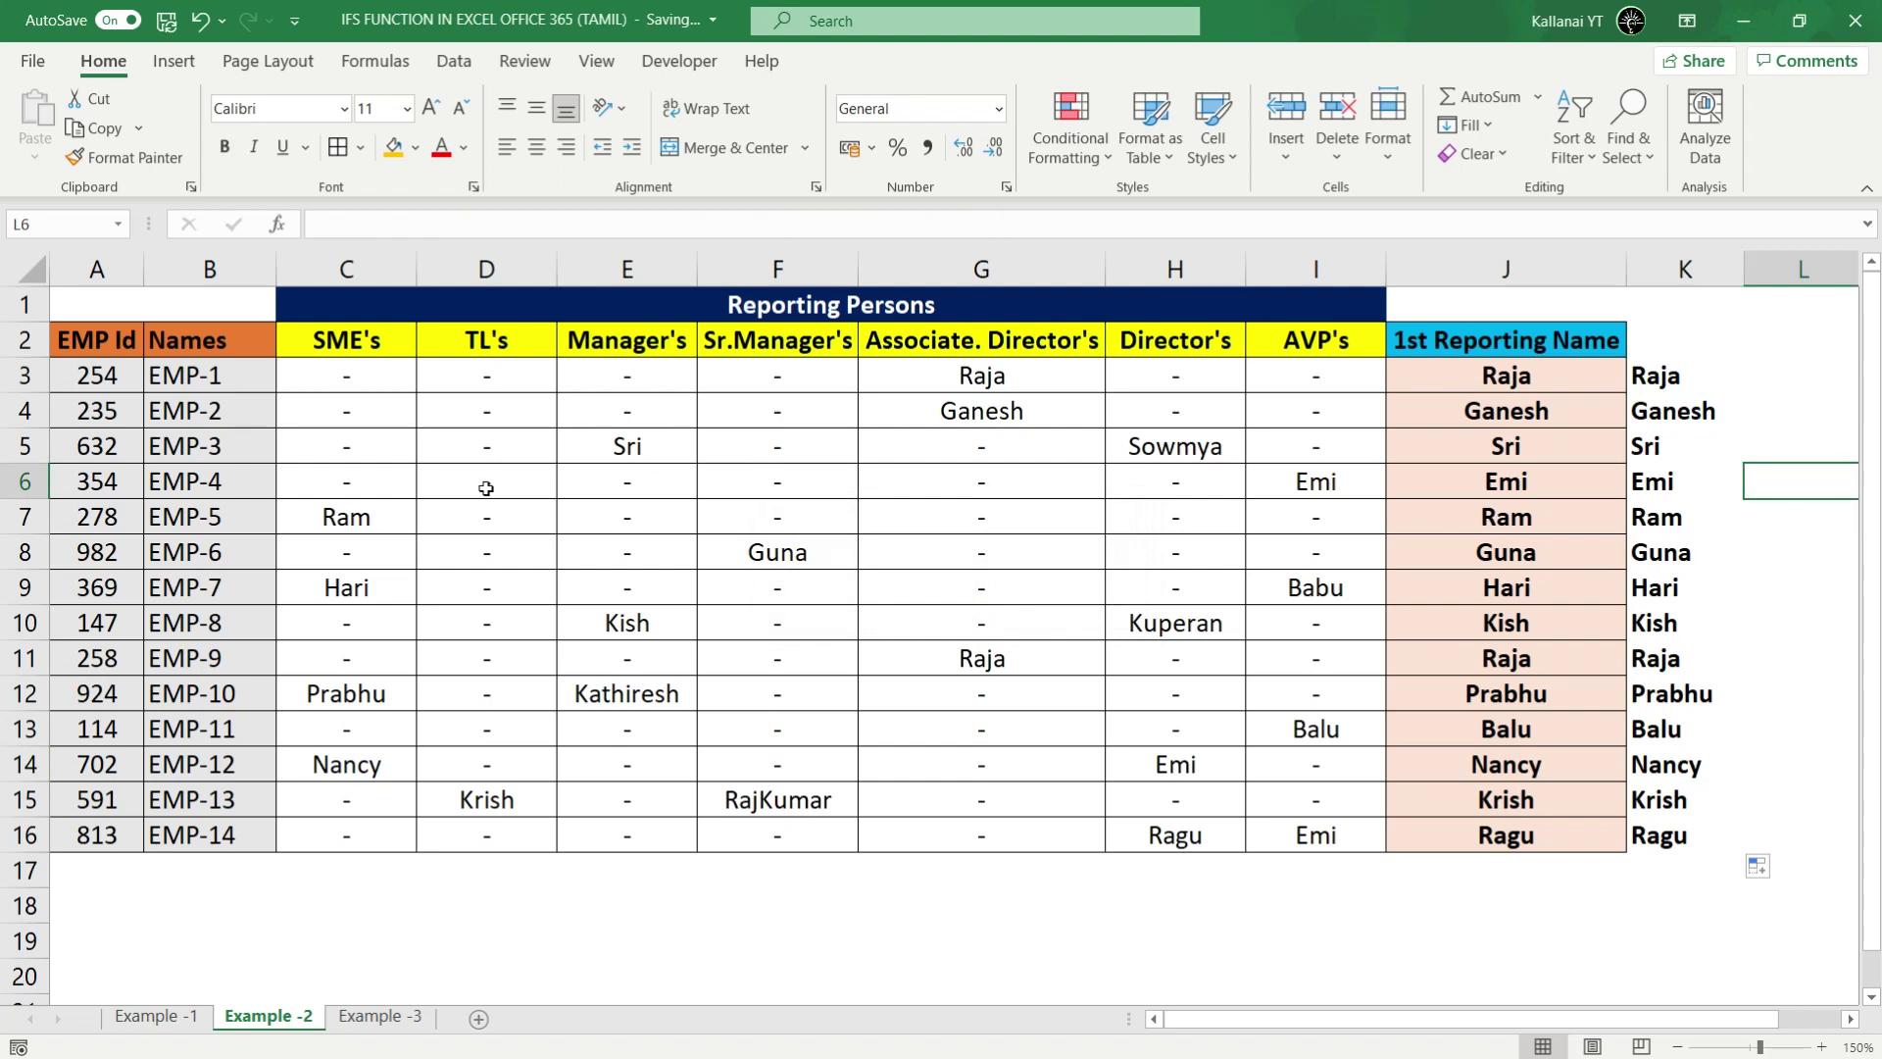
pyautogui.click(341, 447)
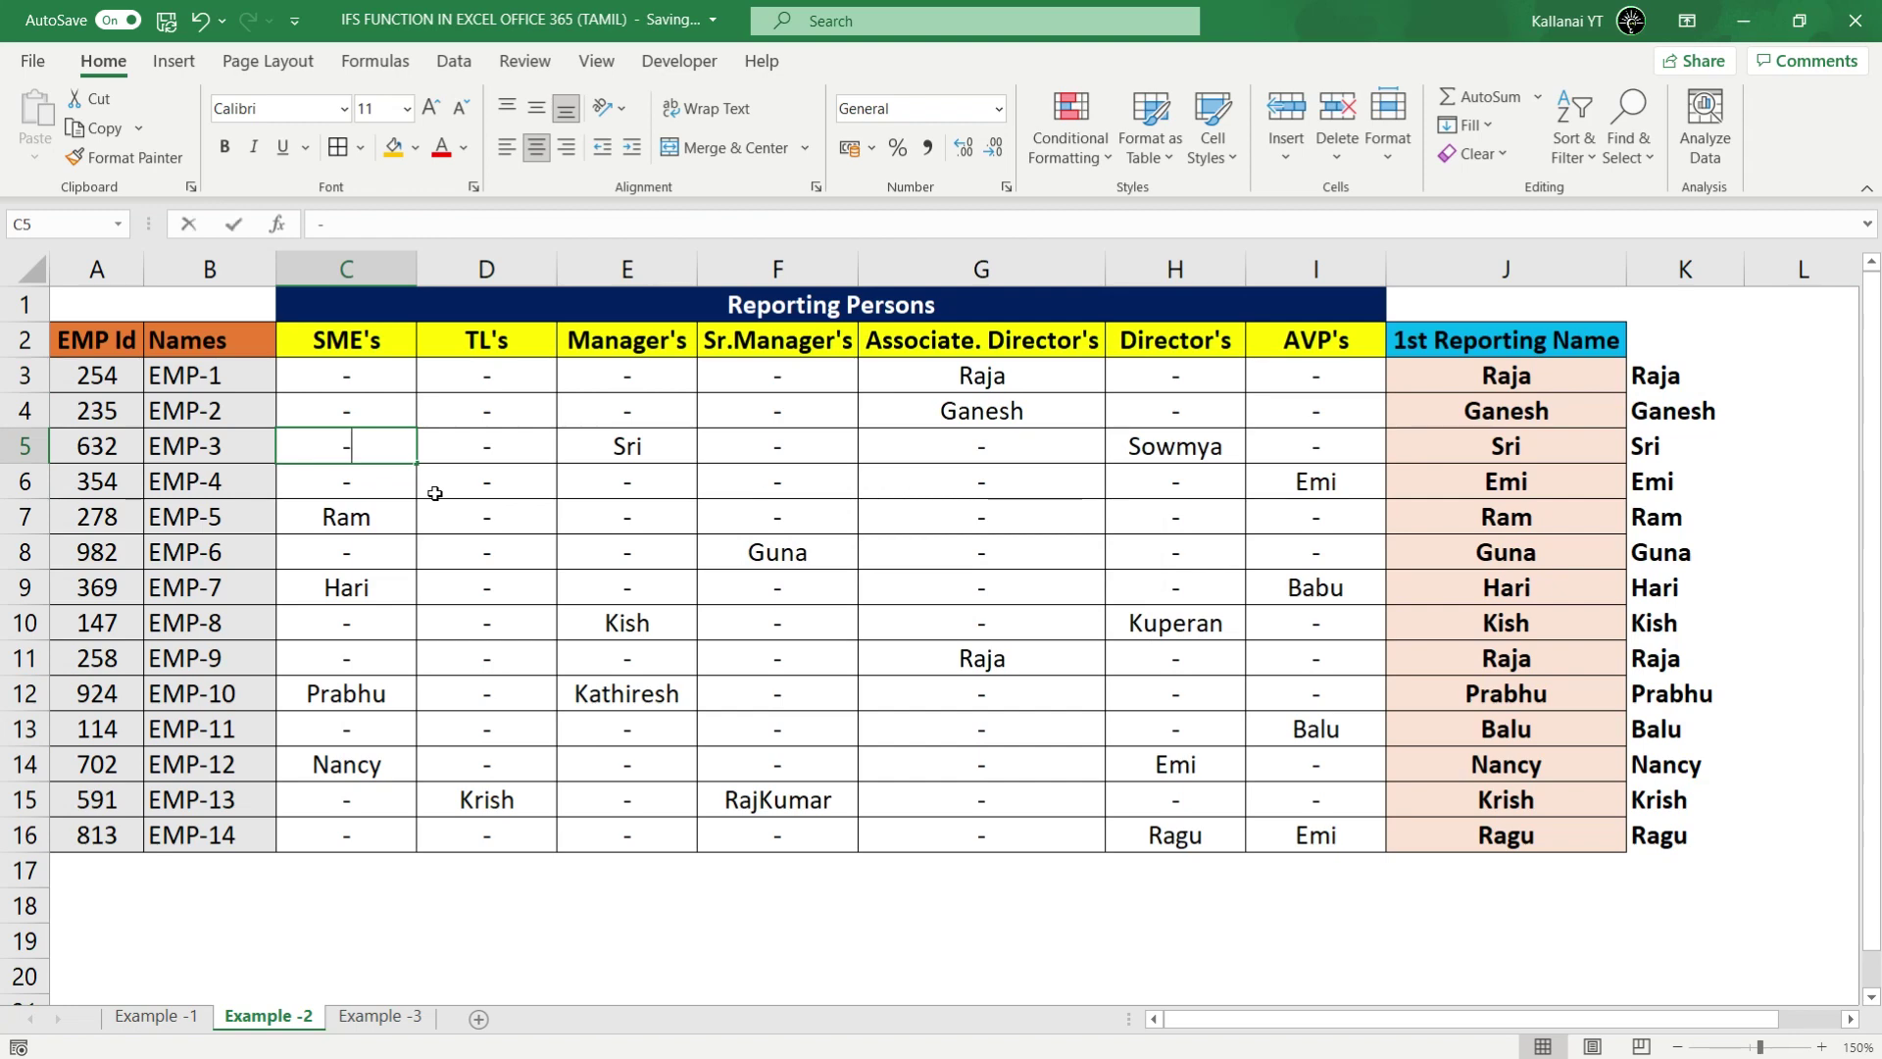
# Step: Enter Ramesh as EMP-3's SME in C5 and compare the J and K results
pyautogui.write('Ra')
pyautogui.press('BackSpace')
pyautogui.press('BackSpace')
pyautogui.press('BackSpace')
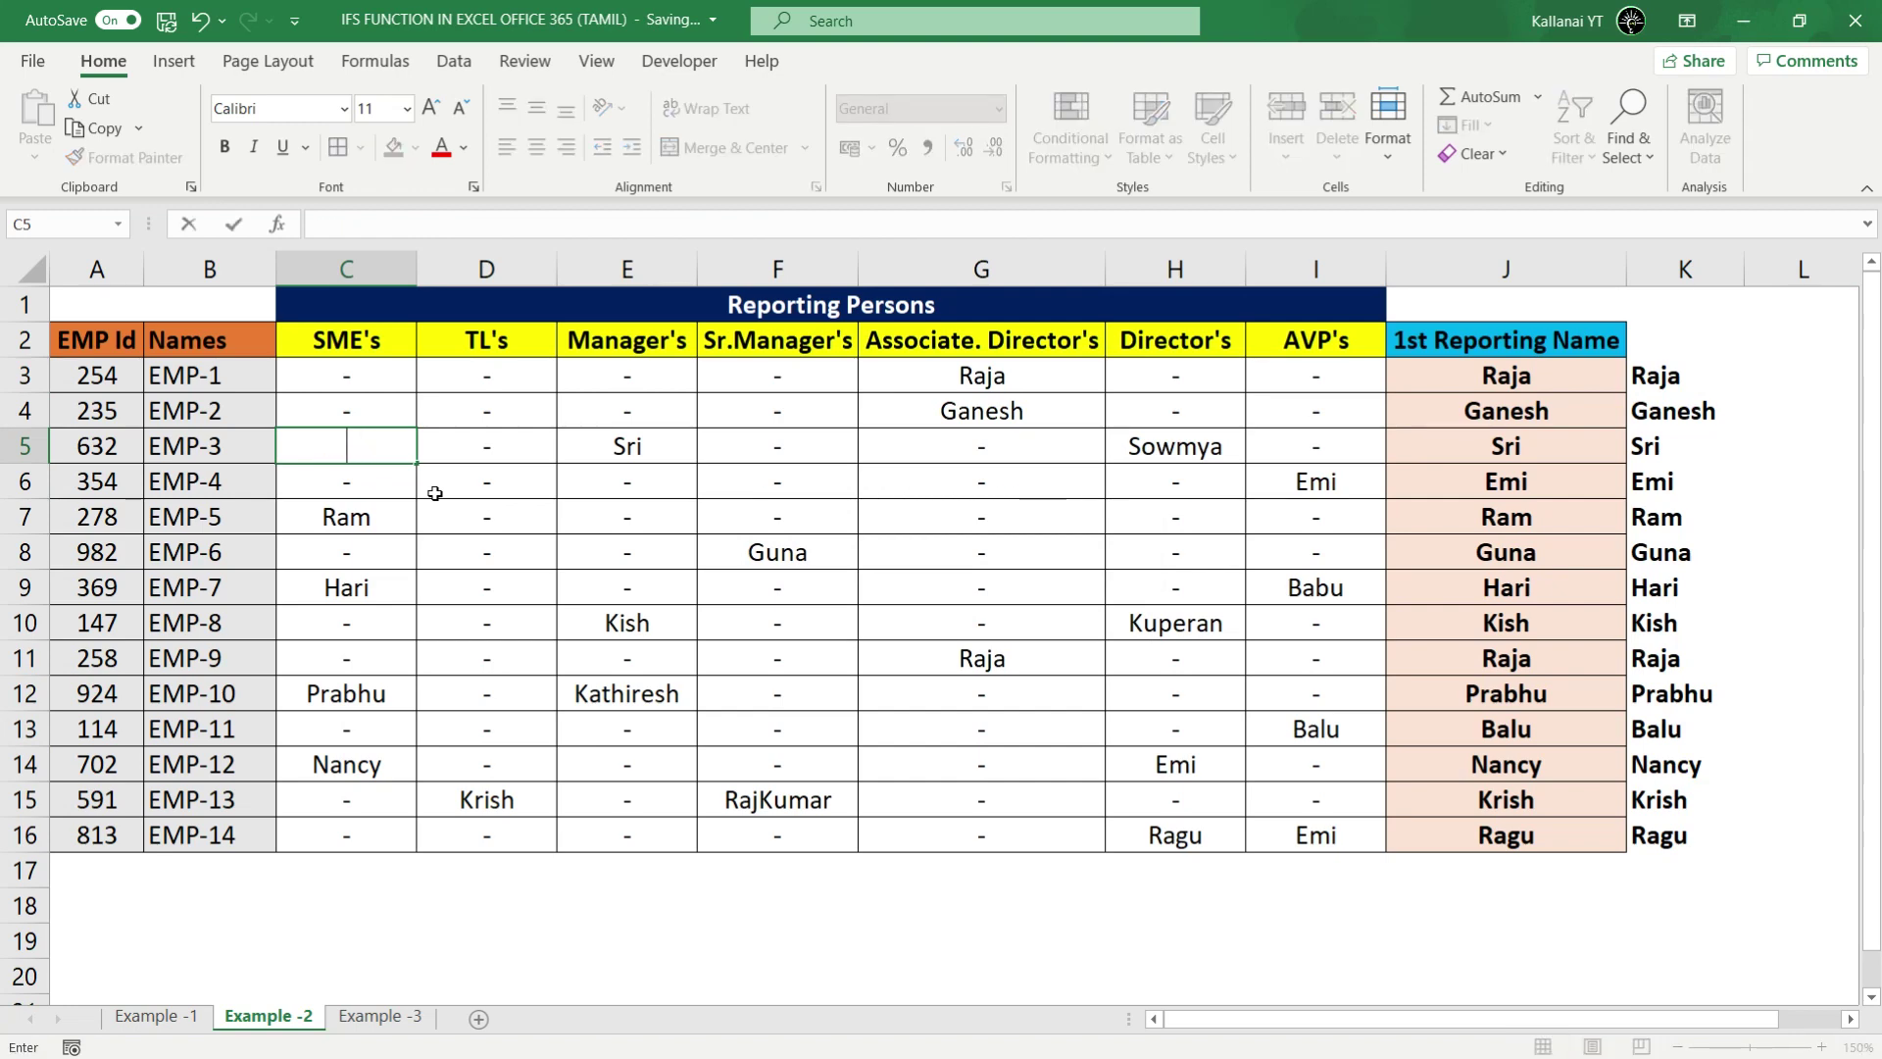
pyautogui.write('Ramesh')
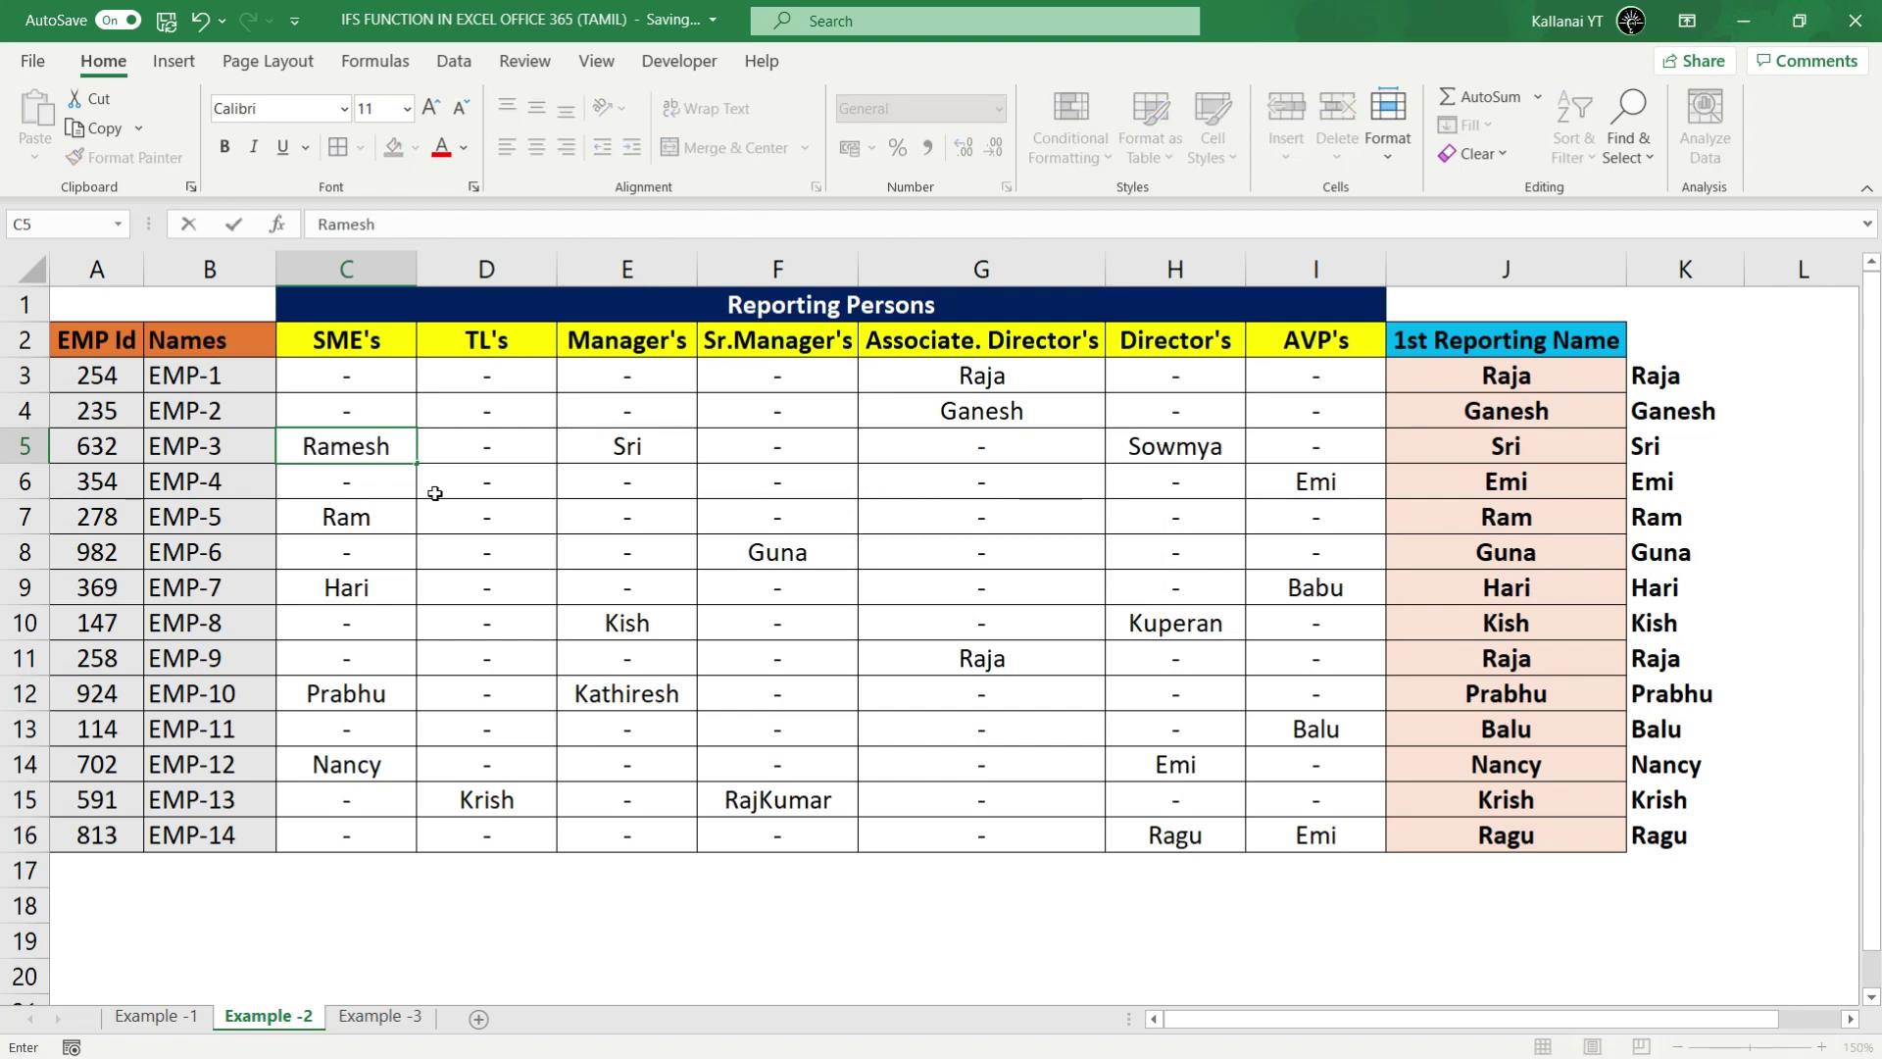
pyautogui.press('Return')
pyautogui.moveTo(1414, 446)
pyautogui.mouseDown()
pyautogui.moveTo(1614, 418)
pyautogui.moveTo(1667, 696)
pyautogui.mouseUp()
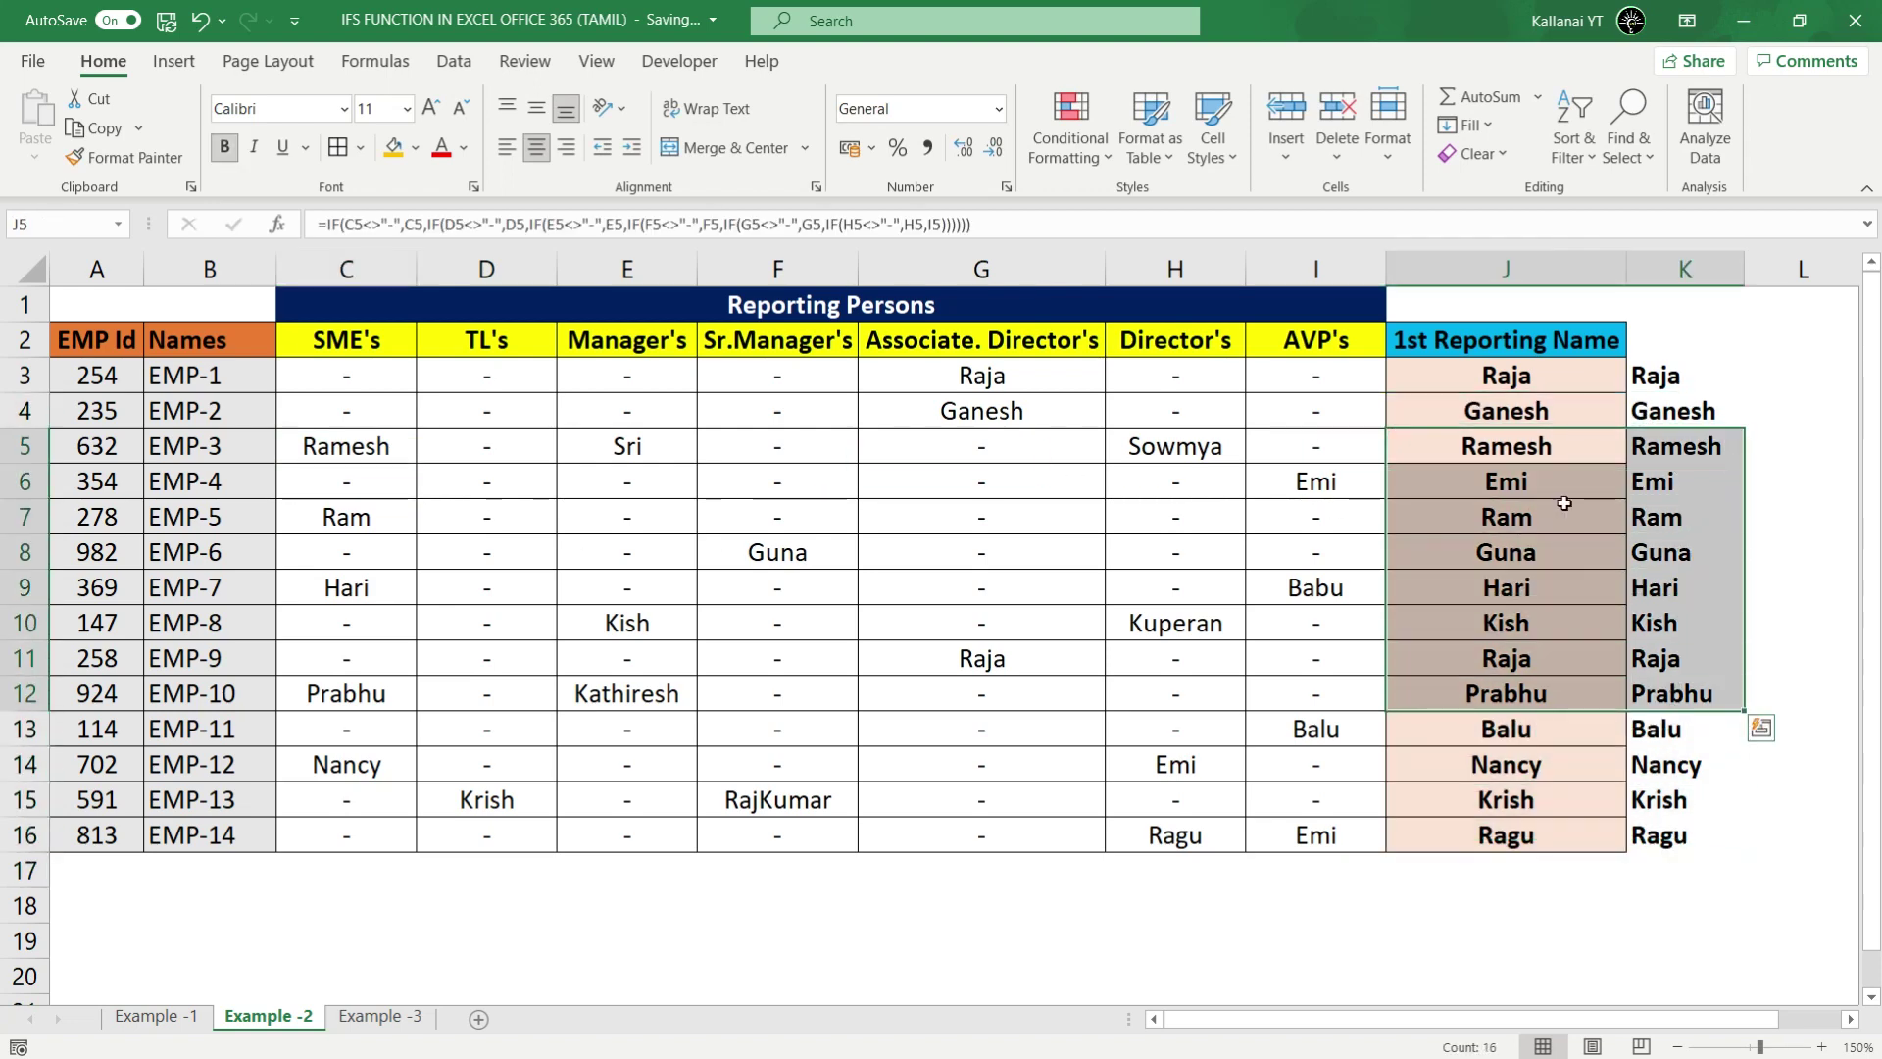
pyautogui.moveTo(1500, 441); pyautogui.dragTo(1690, 446)
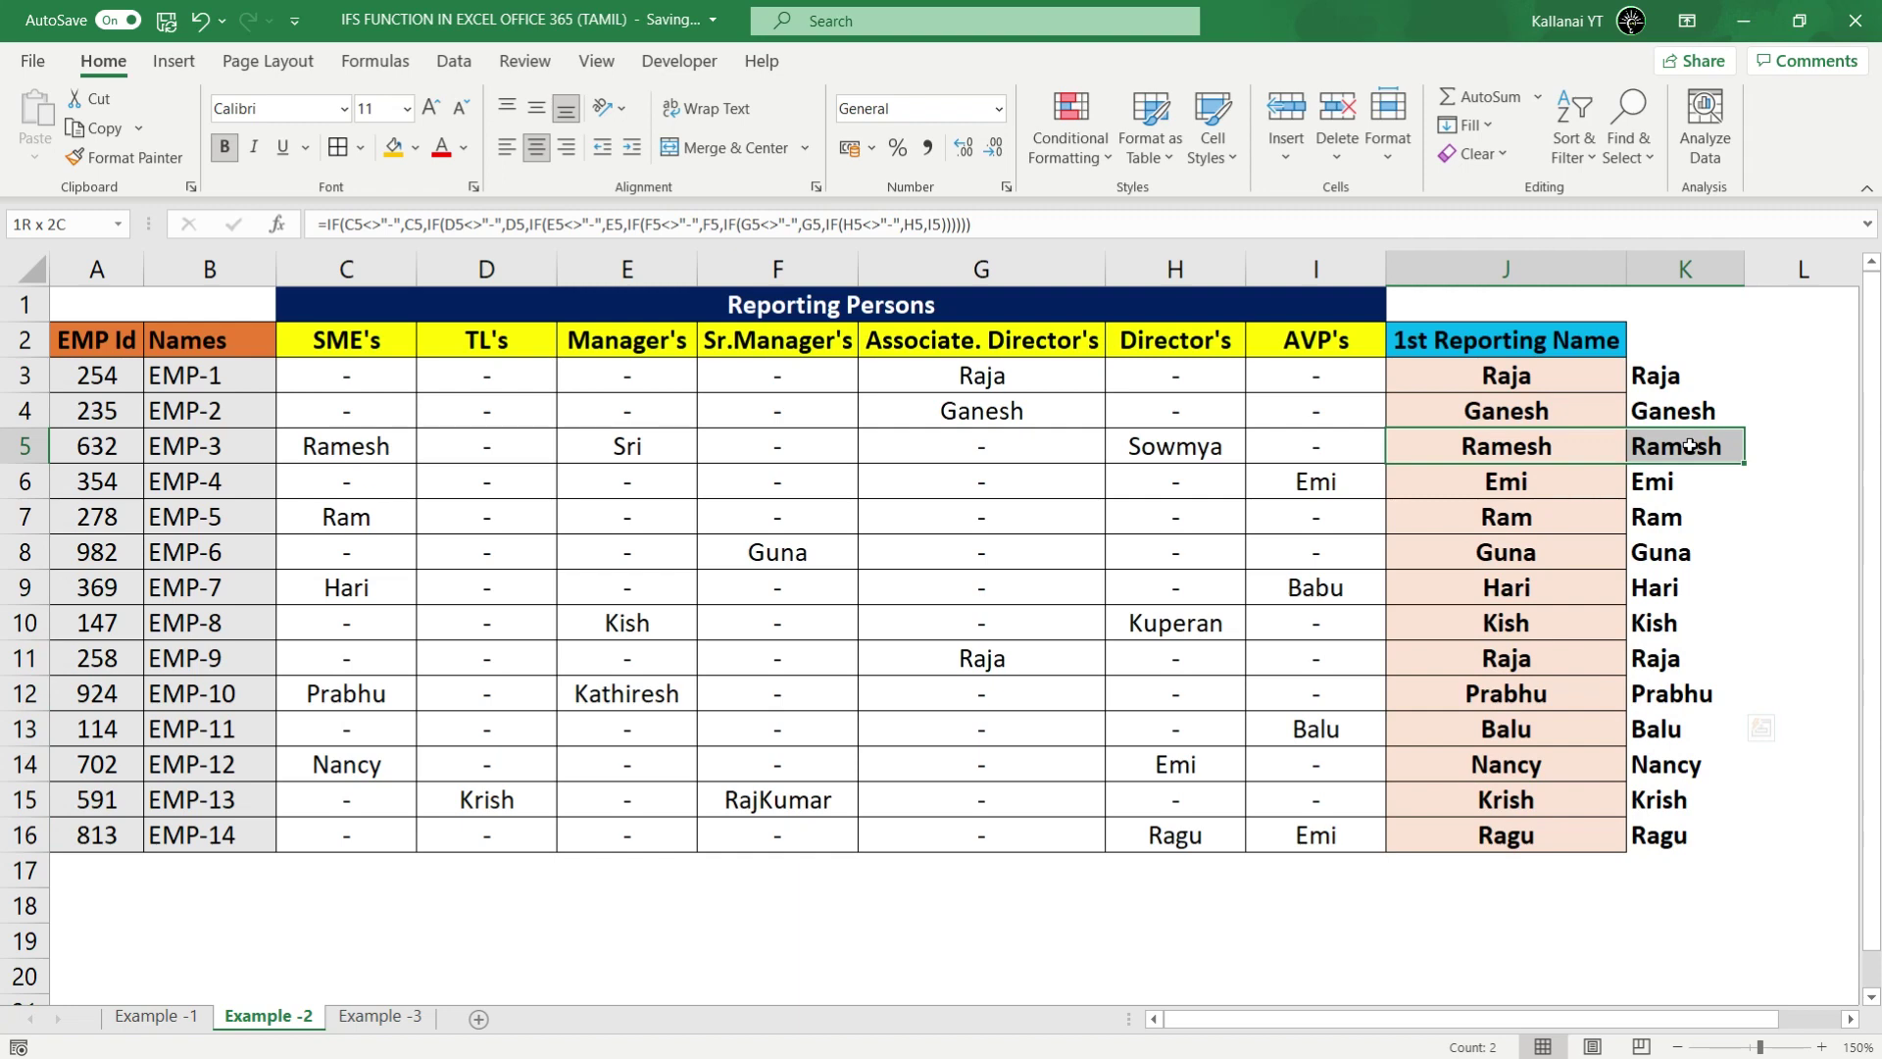
# Step: Enter Ragu as EMP-1's SME in C3 and check J3 and K3 update
pyautogui.click(335, 377)
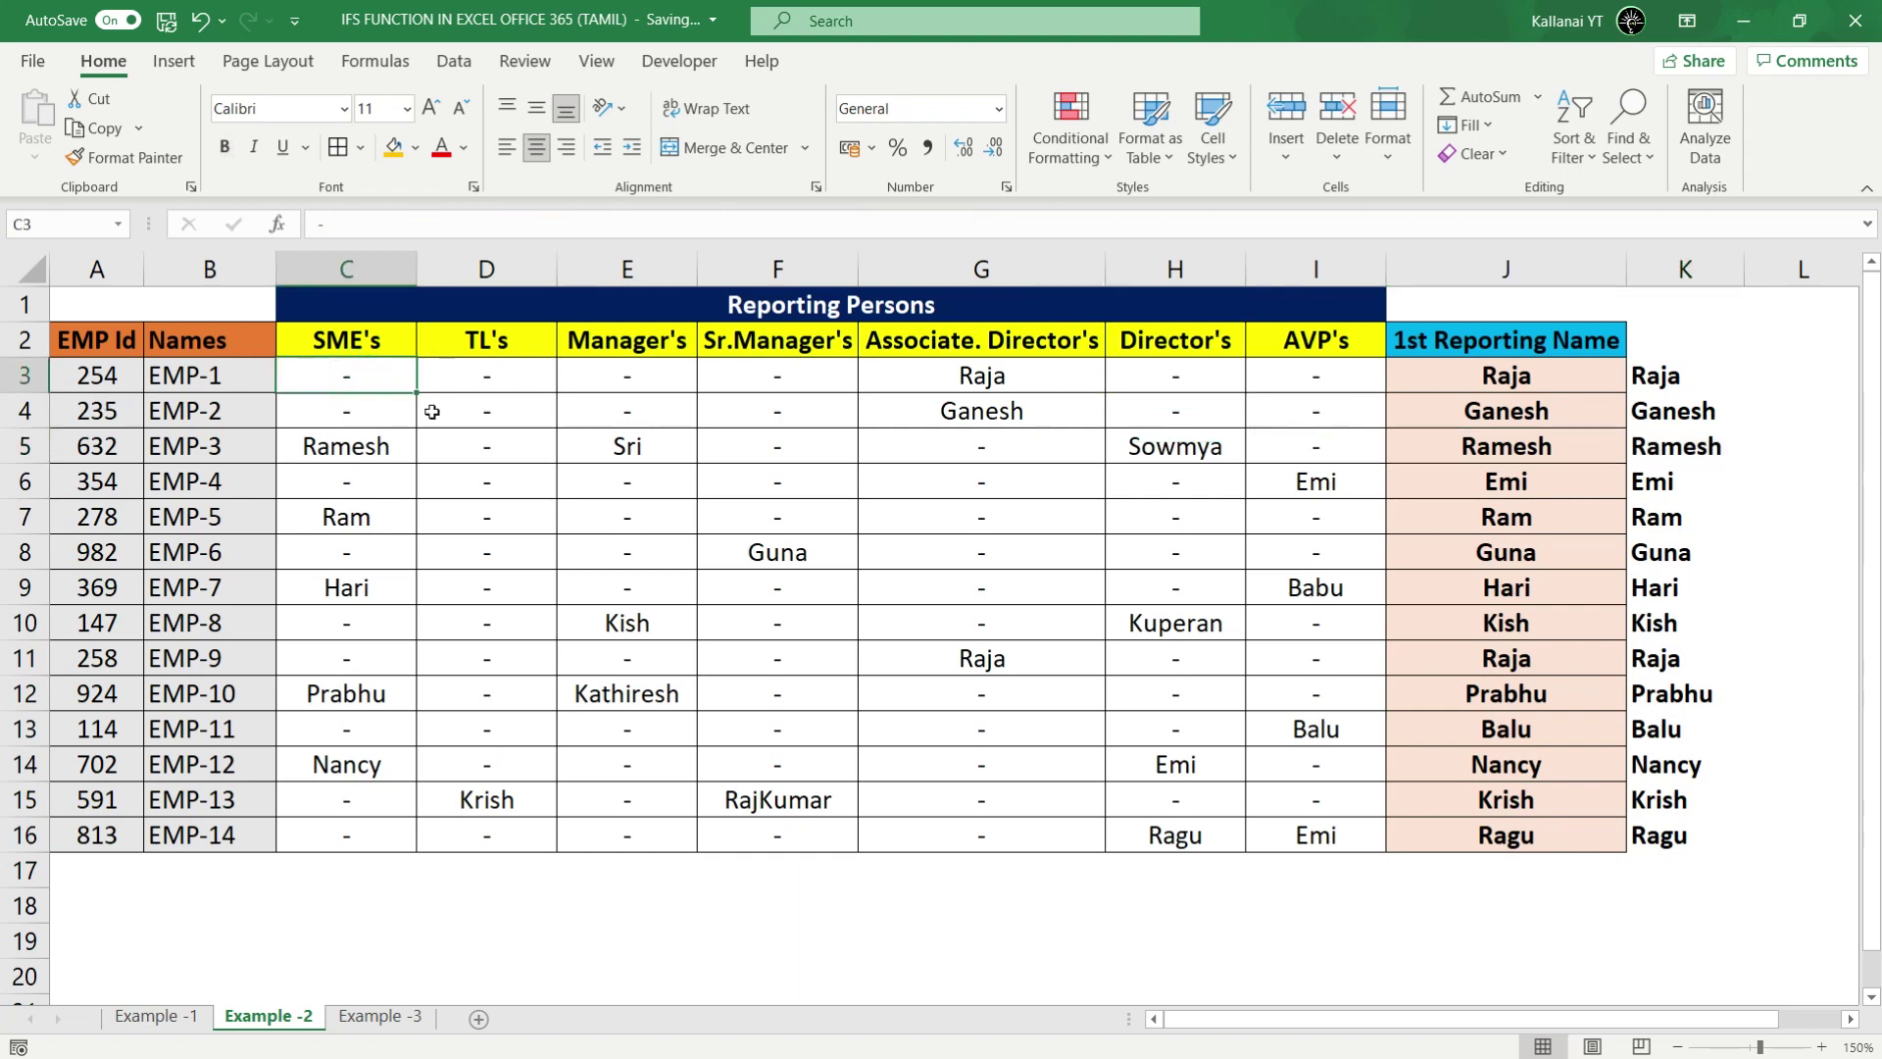
pyautogui.write('Ragu')
pyautogui.press('Return')
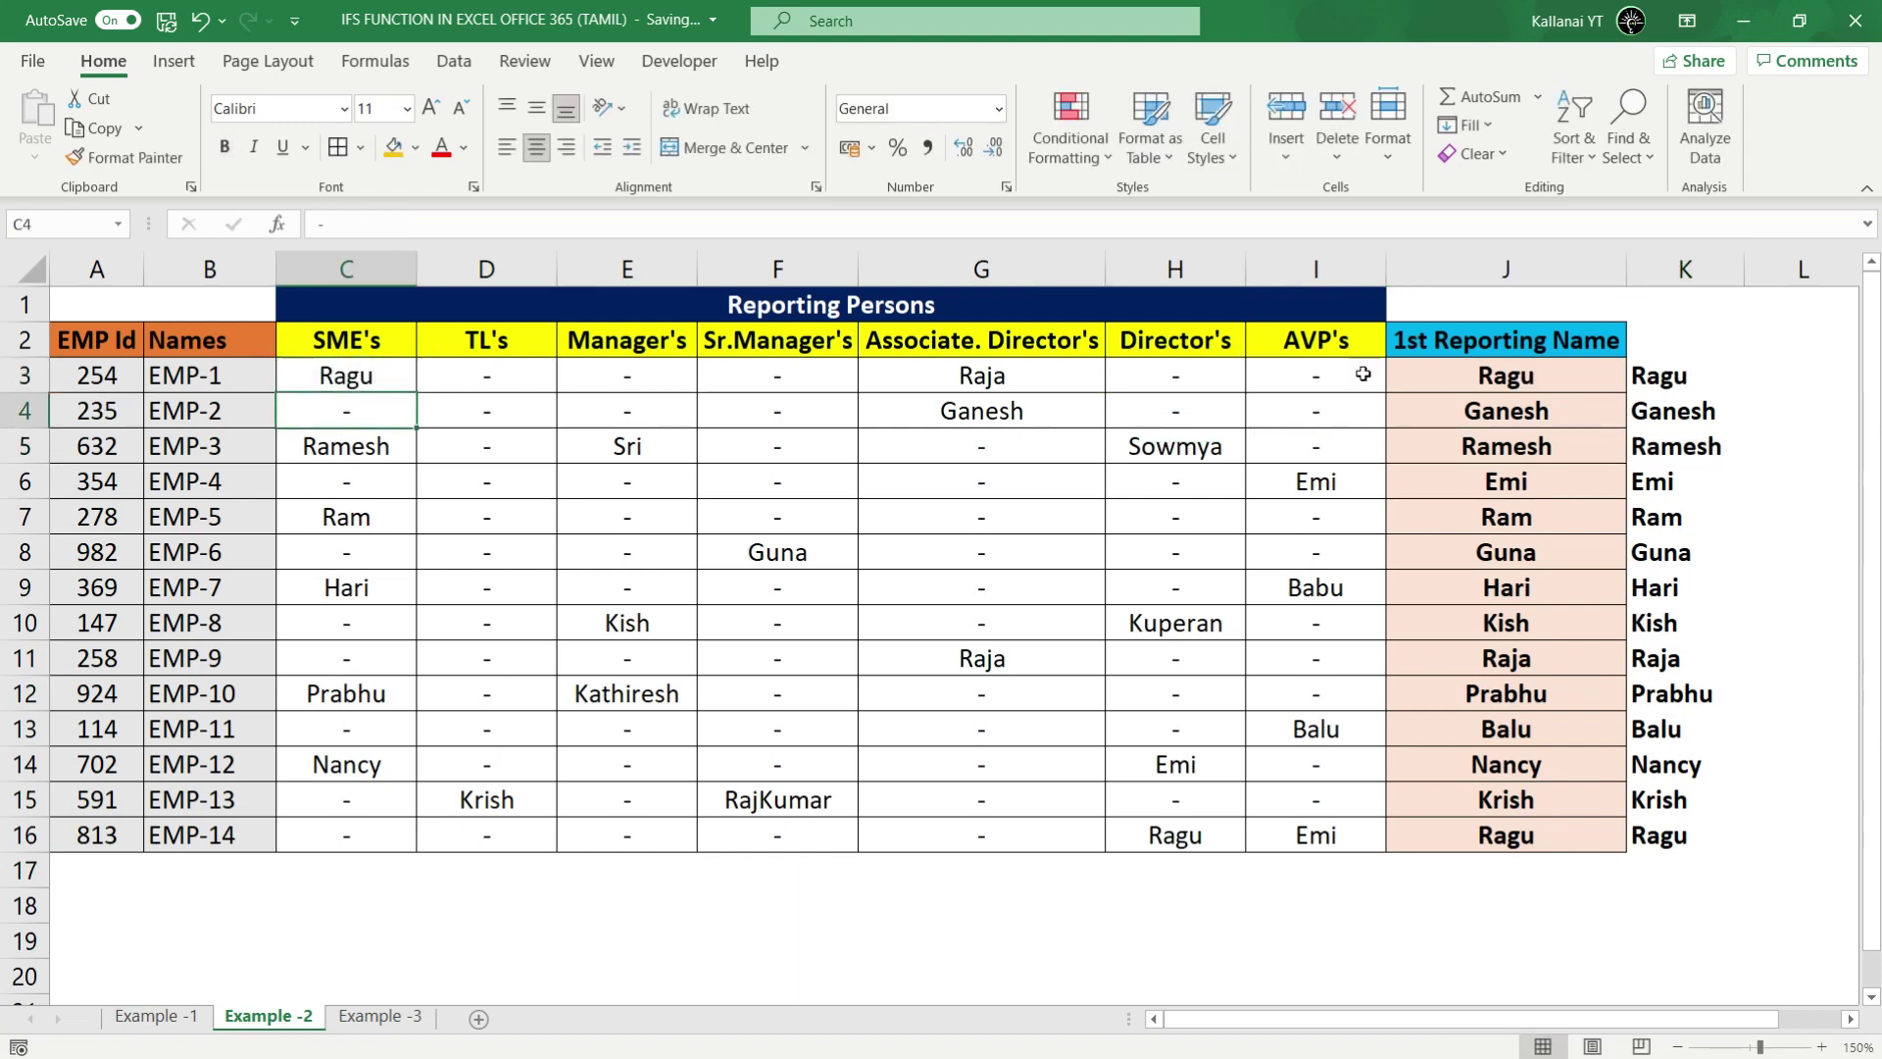
pyautogui.click(1514, 370)
pyautogui.click(1672, 375)
# Step: Enter =FORMULATEXT(J3) in C18 to show the nested IF formula
pyautogui.click(441, 900)
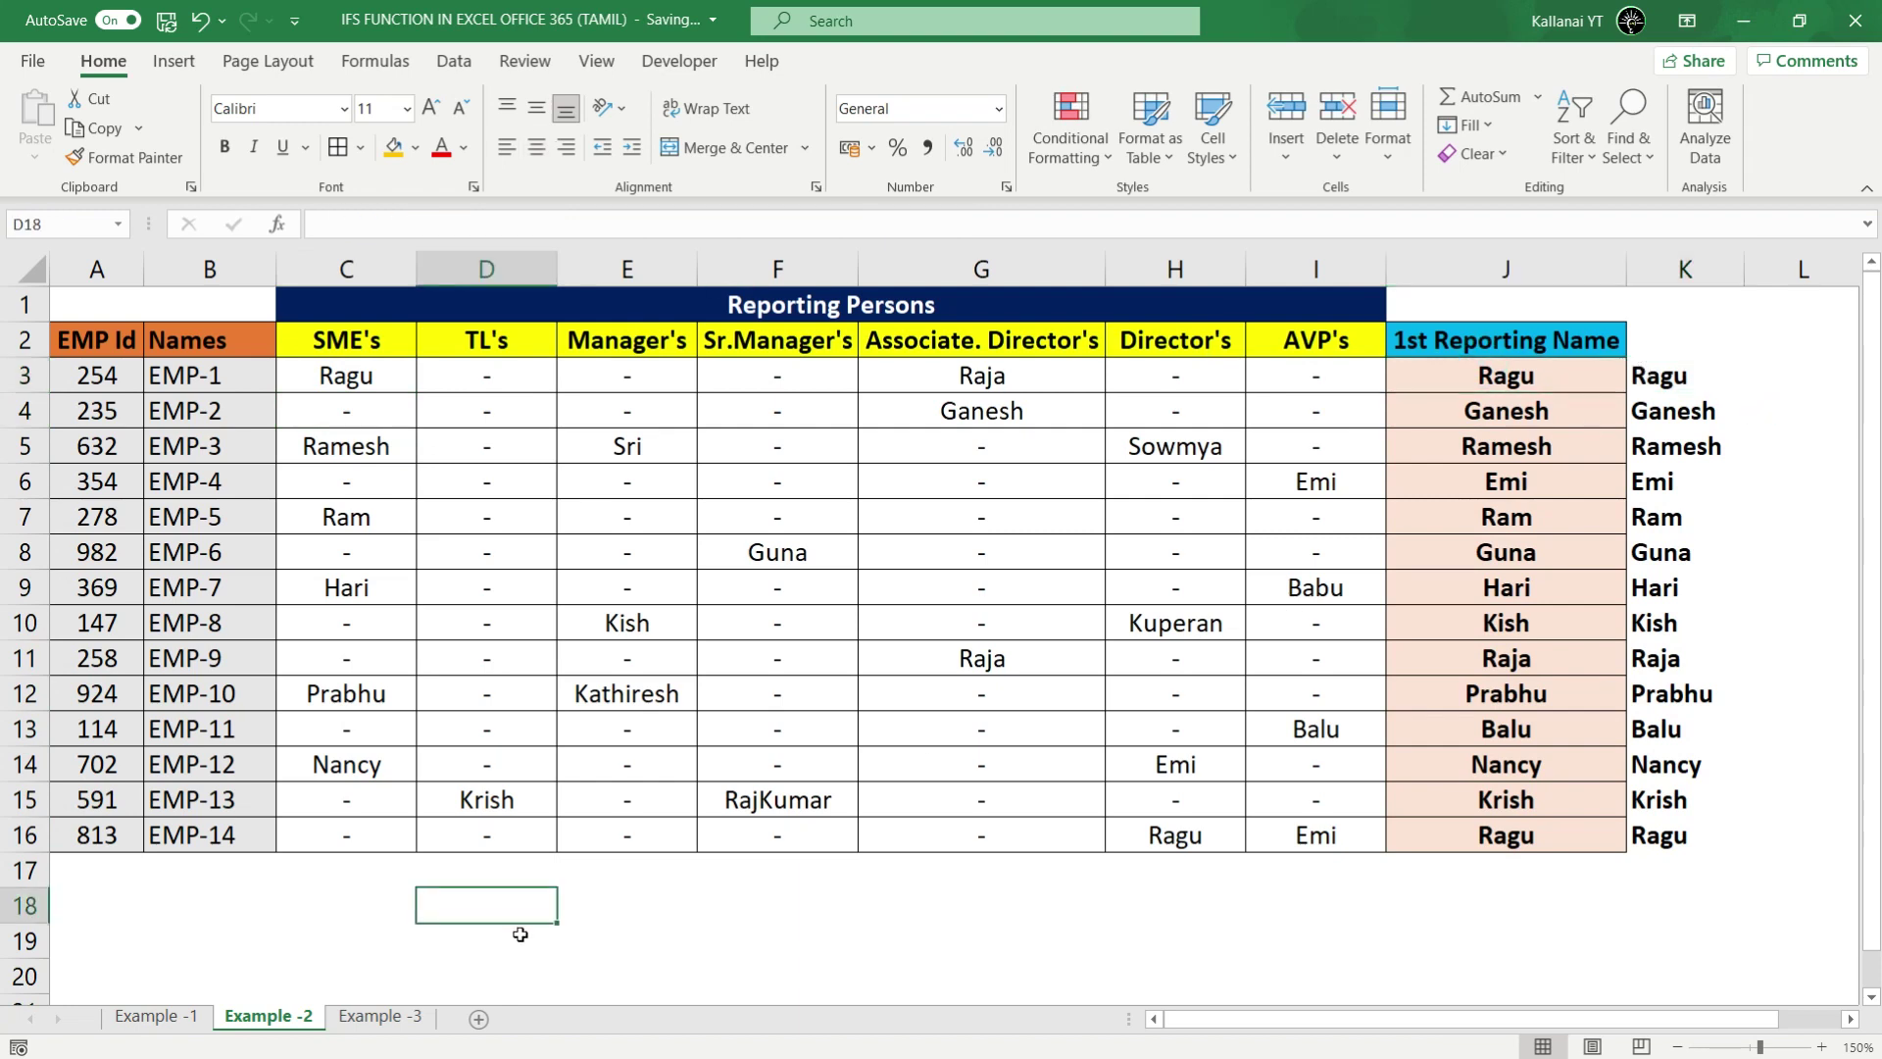
pyautogui.write('=form')
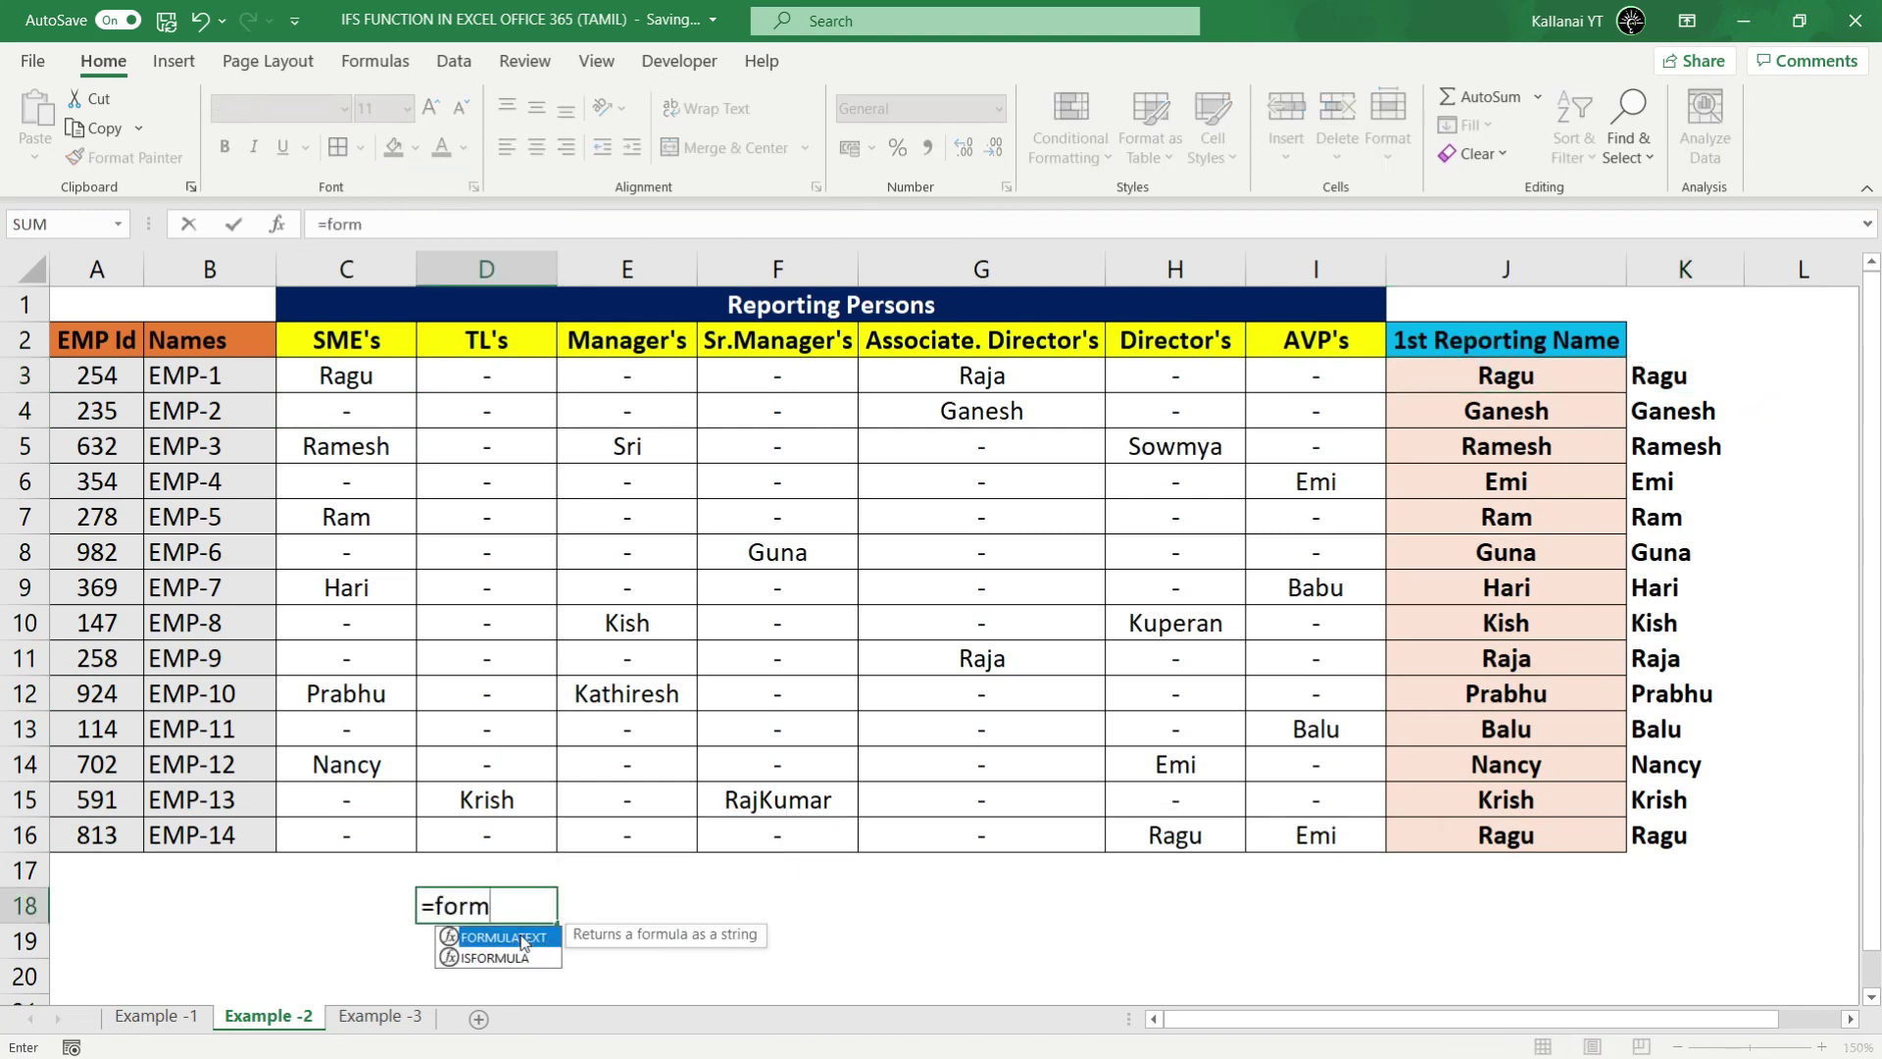
pyautogui.press('Escape')
pyautogui.press('Left')
pyautogui.write('=')
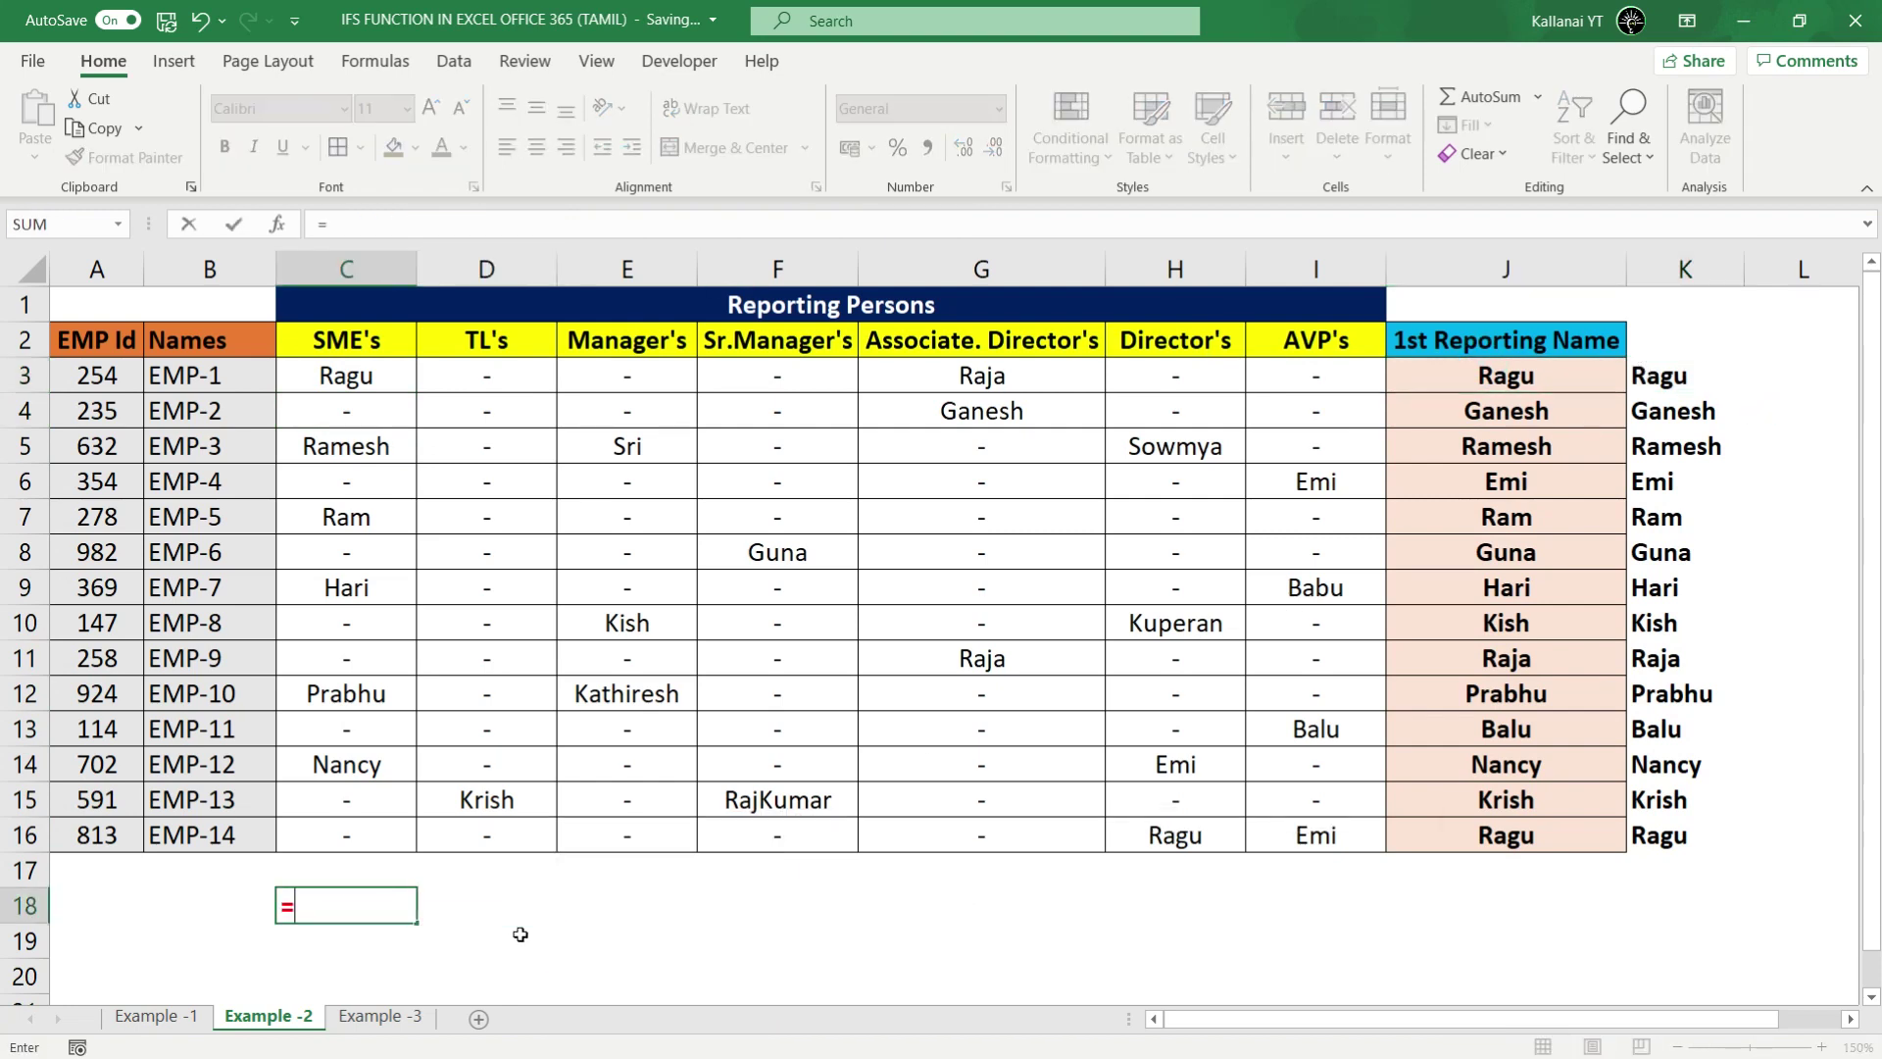
pyautogui.write('gorm')
pyautogui.press('BackSpace')
pyautogui.press('BackSpace')
pyautogui.press('BackSpace')
pyautogui.press('BackSpace')
pyautogui.write('form')
pyautogui.press('Tab')
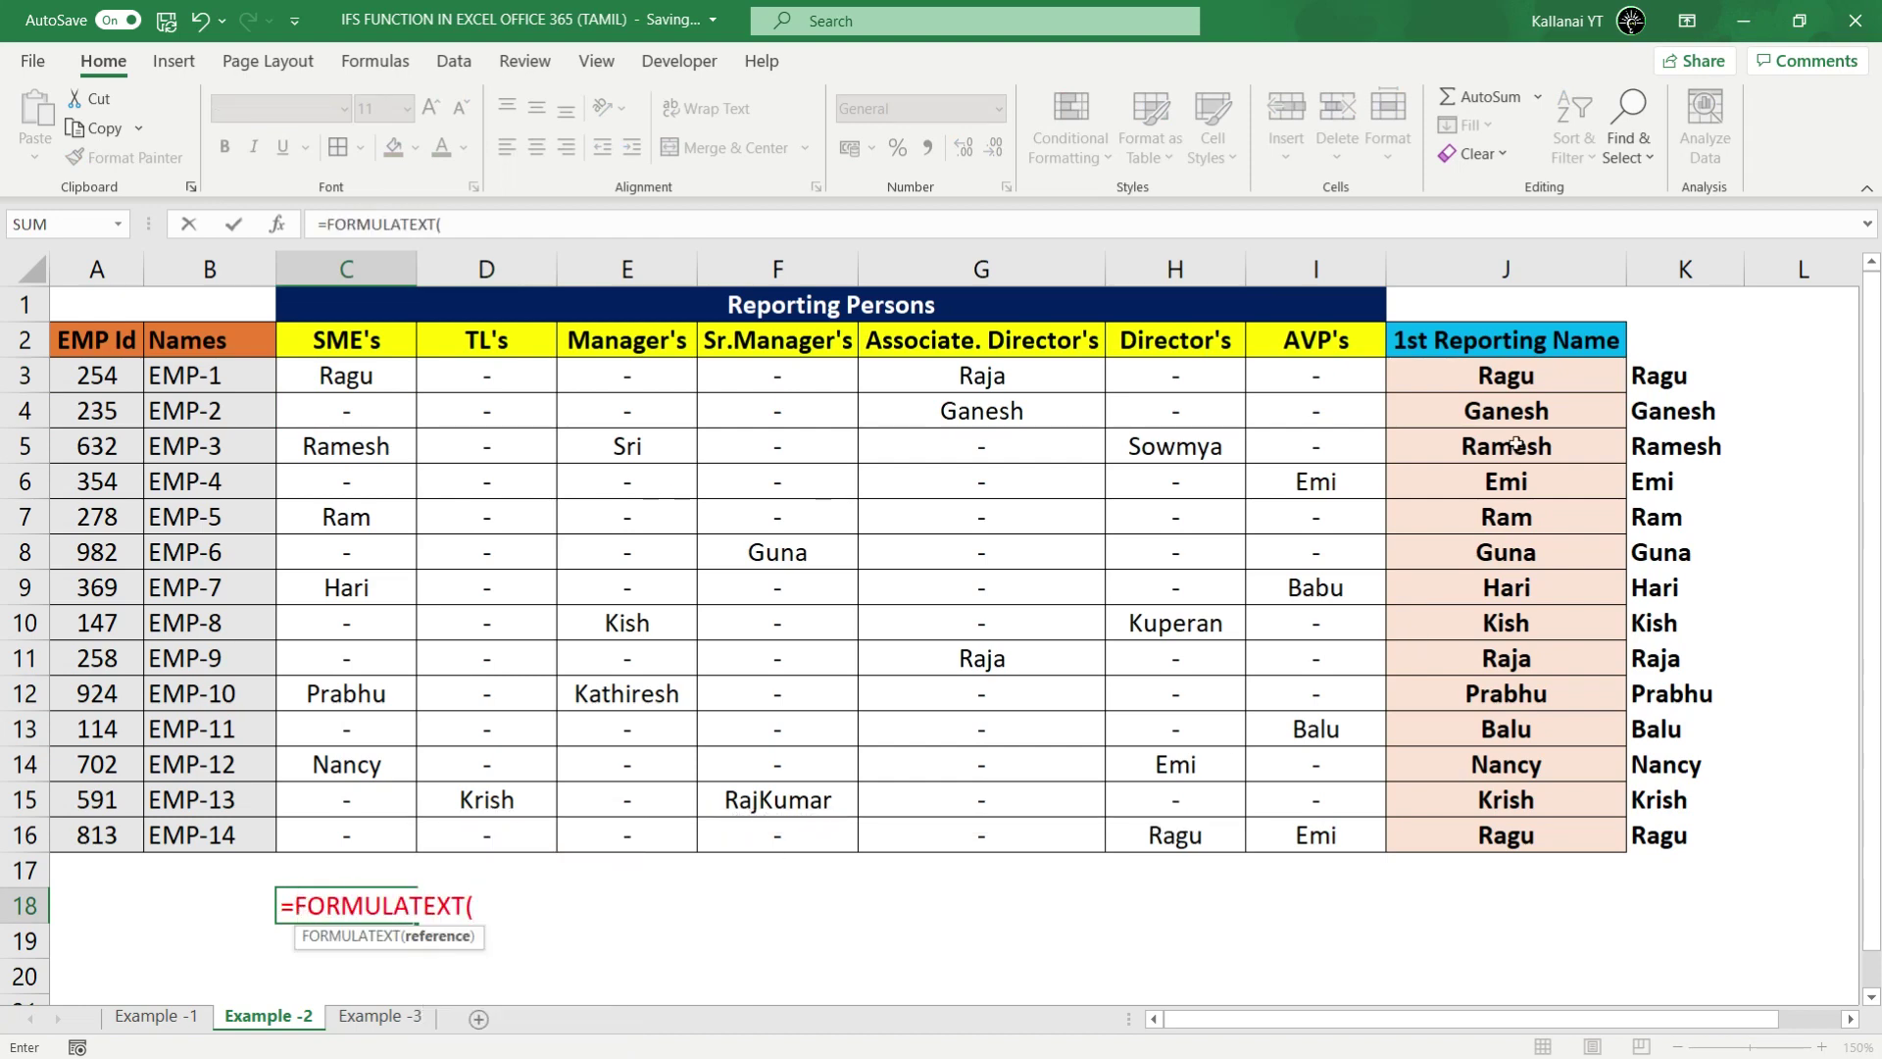
pyautogui.click(1506, 361)
pyautogui.press('Return')
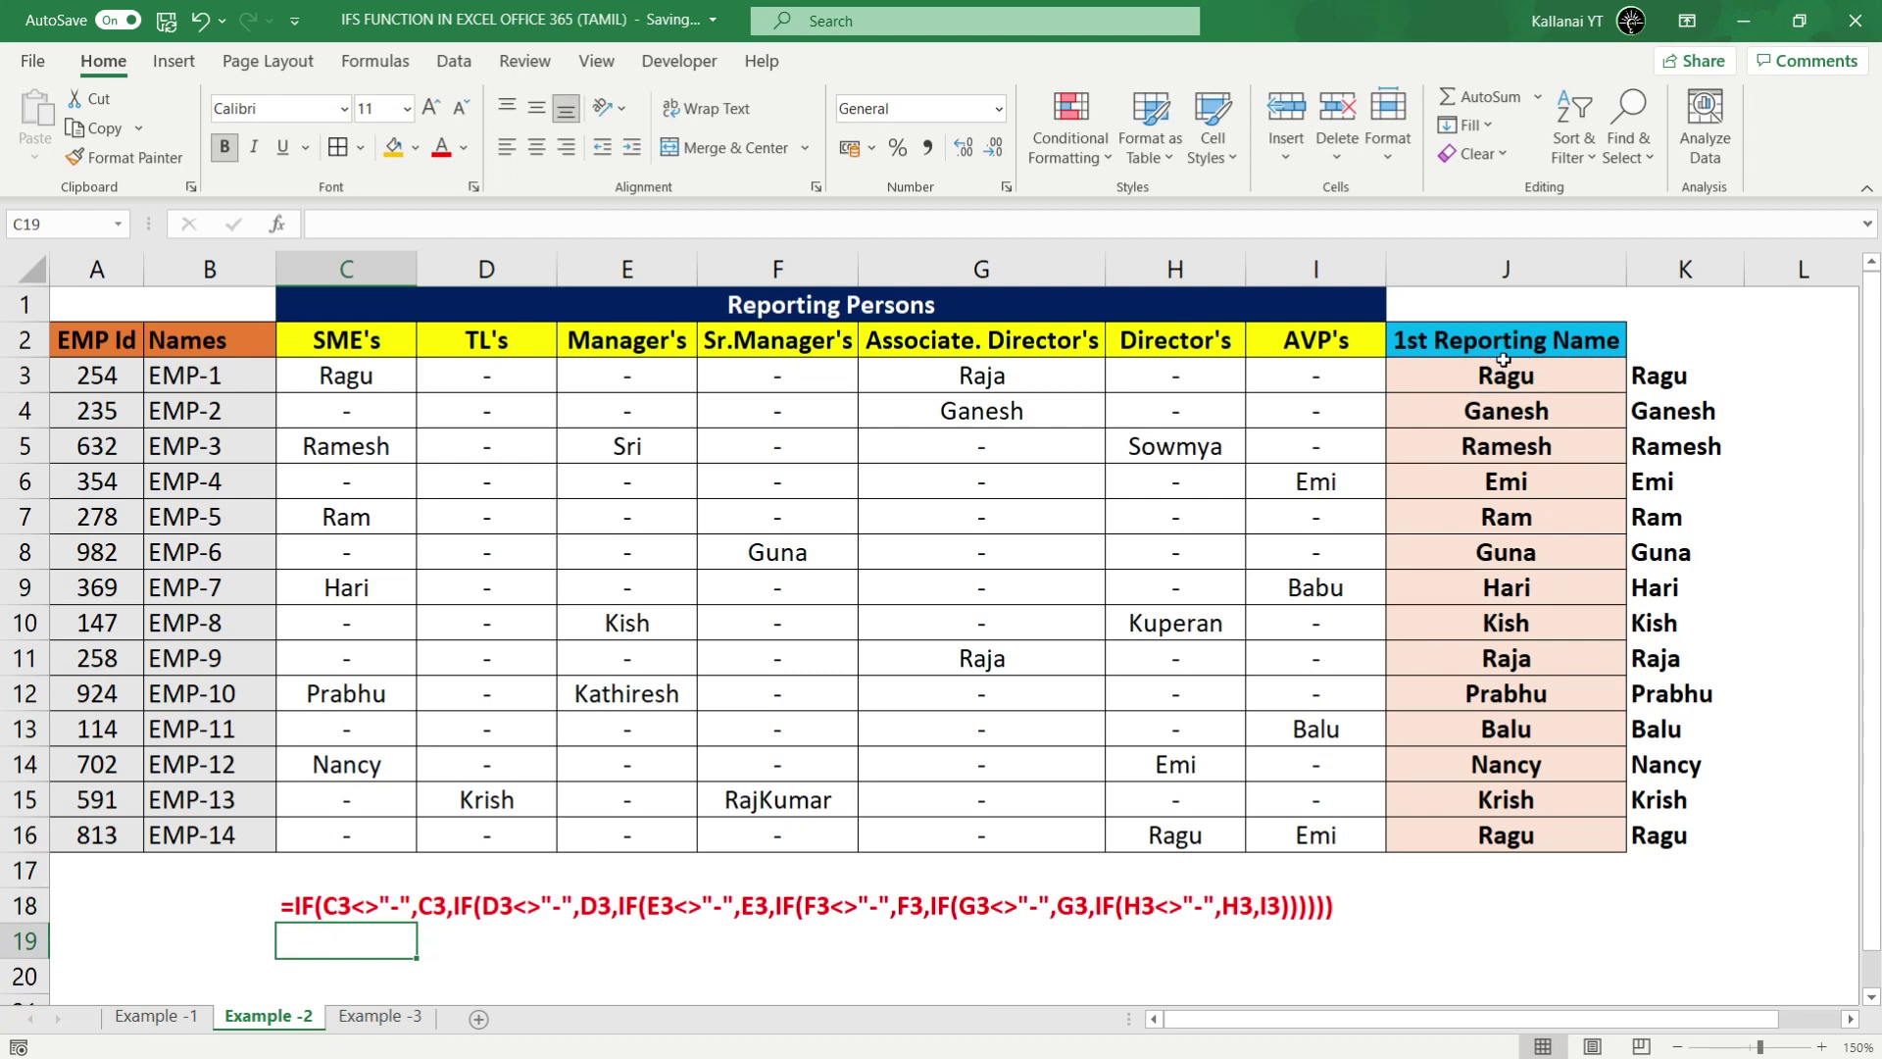
# Step: Enter =FORMULATEXT(K3) in C19 to show the IFS formula
pyautogui.write('=form')
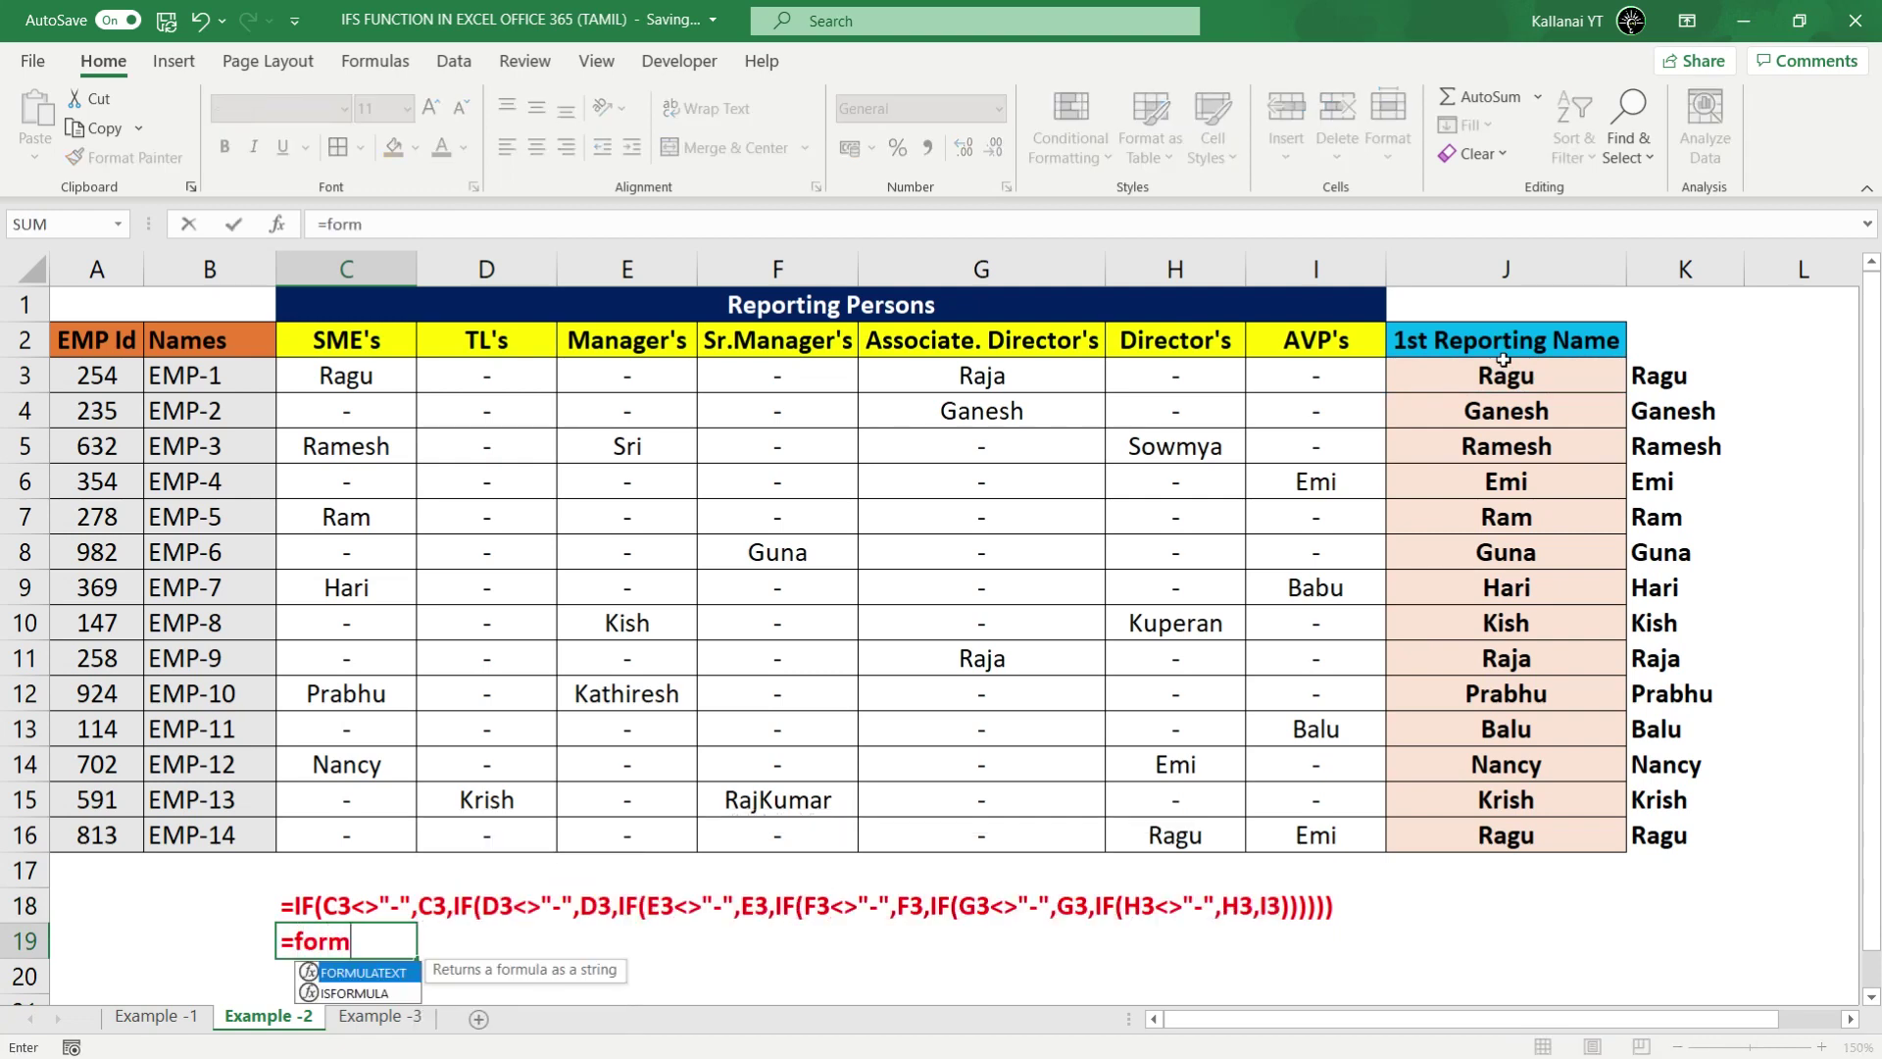
pyautogui.press('Tab')
pyautogui.click(1664, 371)
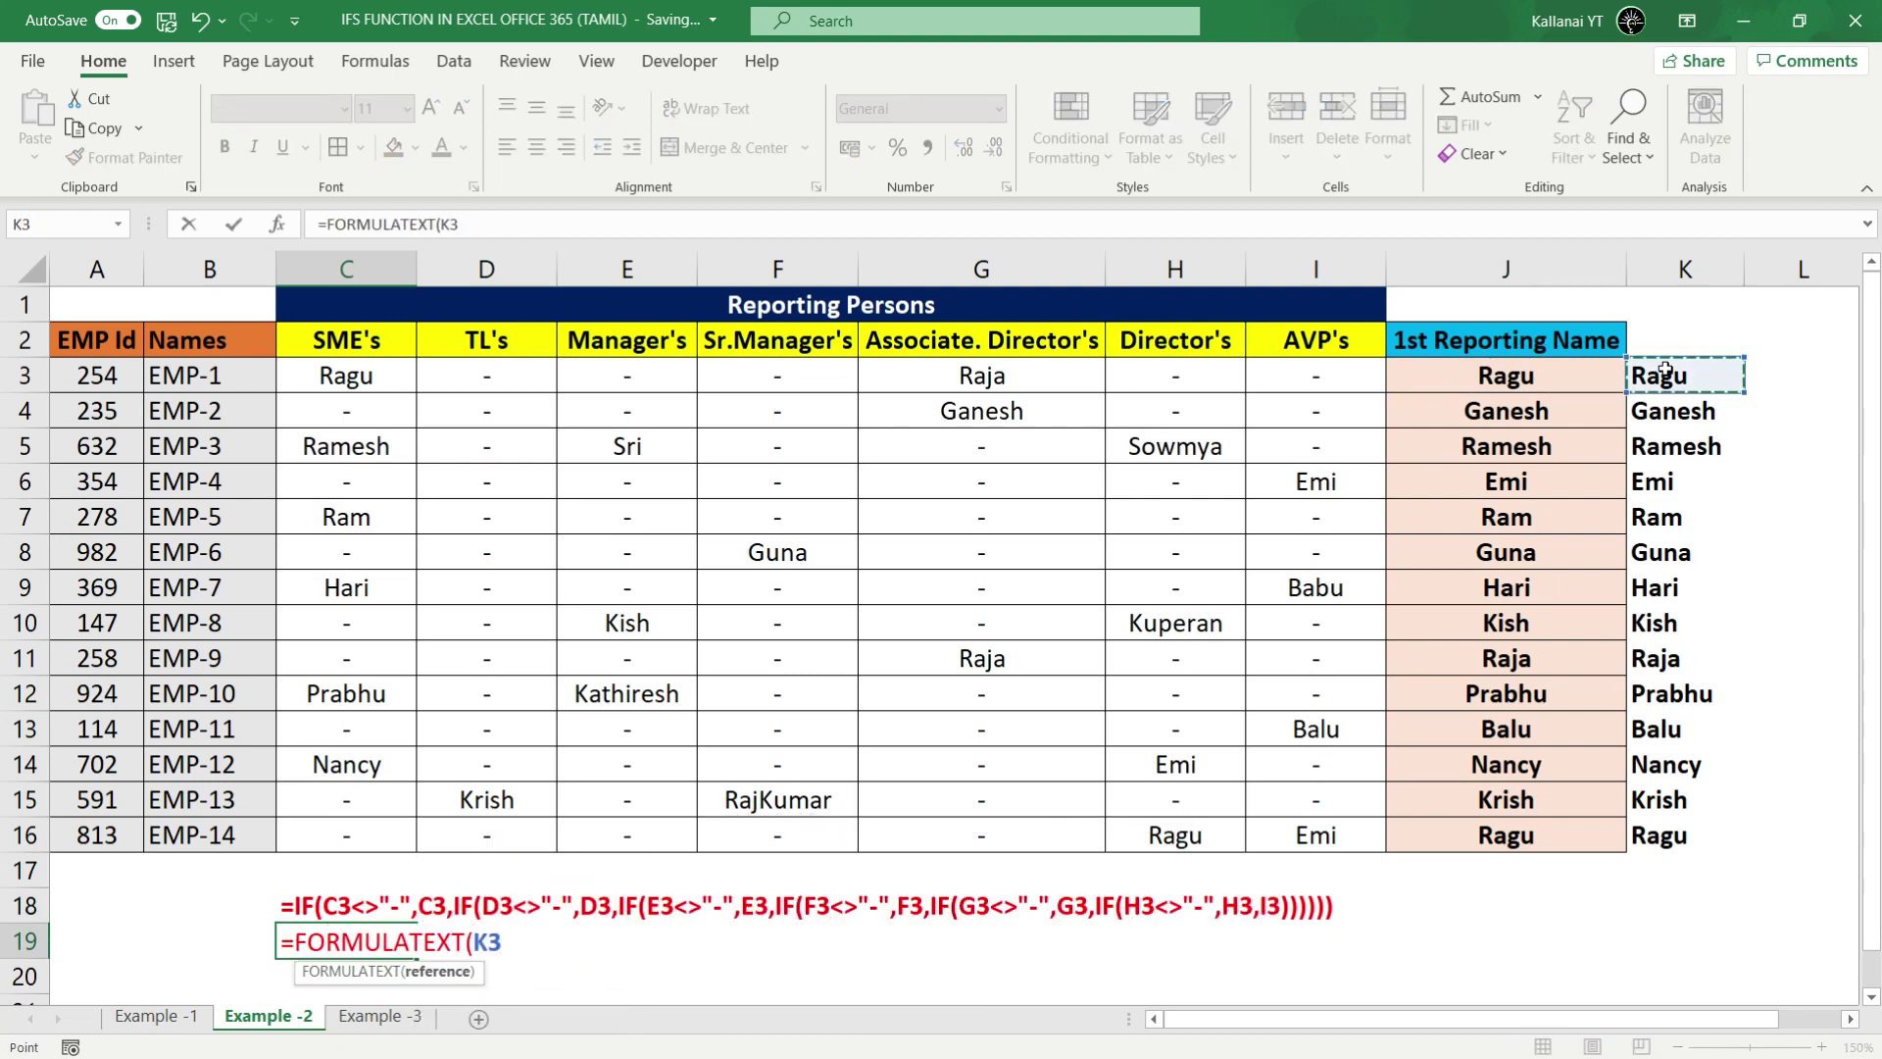
pyautogui.press('Return')
# Step: Copy C18:C19 and paste them back as values only
pyautogui.press('Up')
pyautogui.press('Up')
pyautogui.hotkey('shift', 'Down')
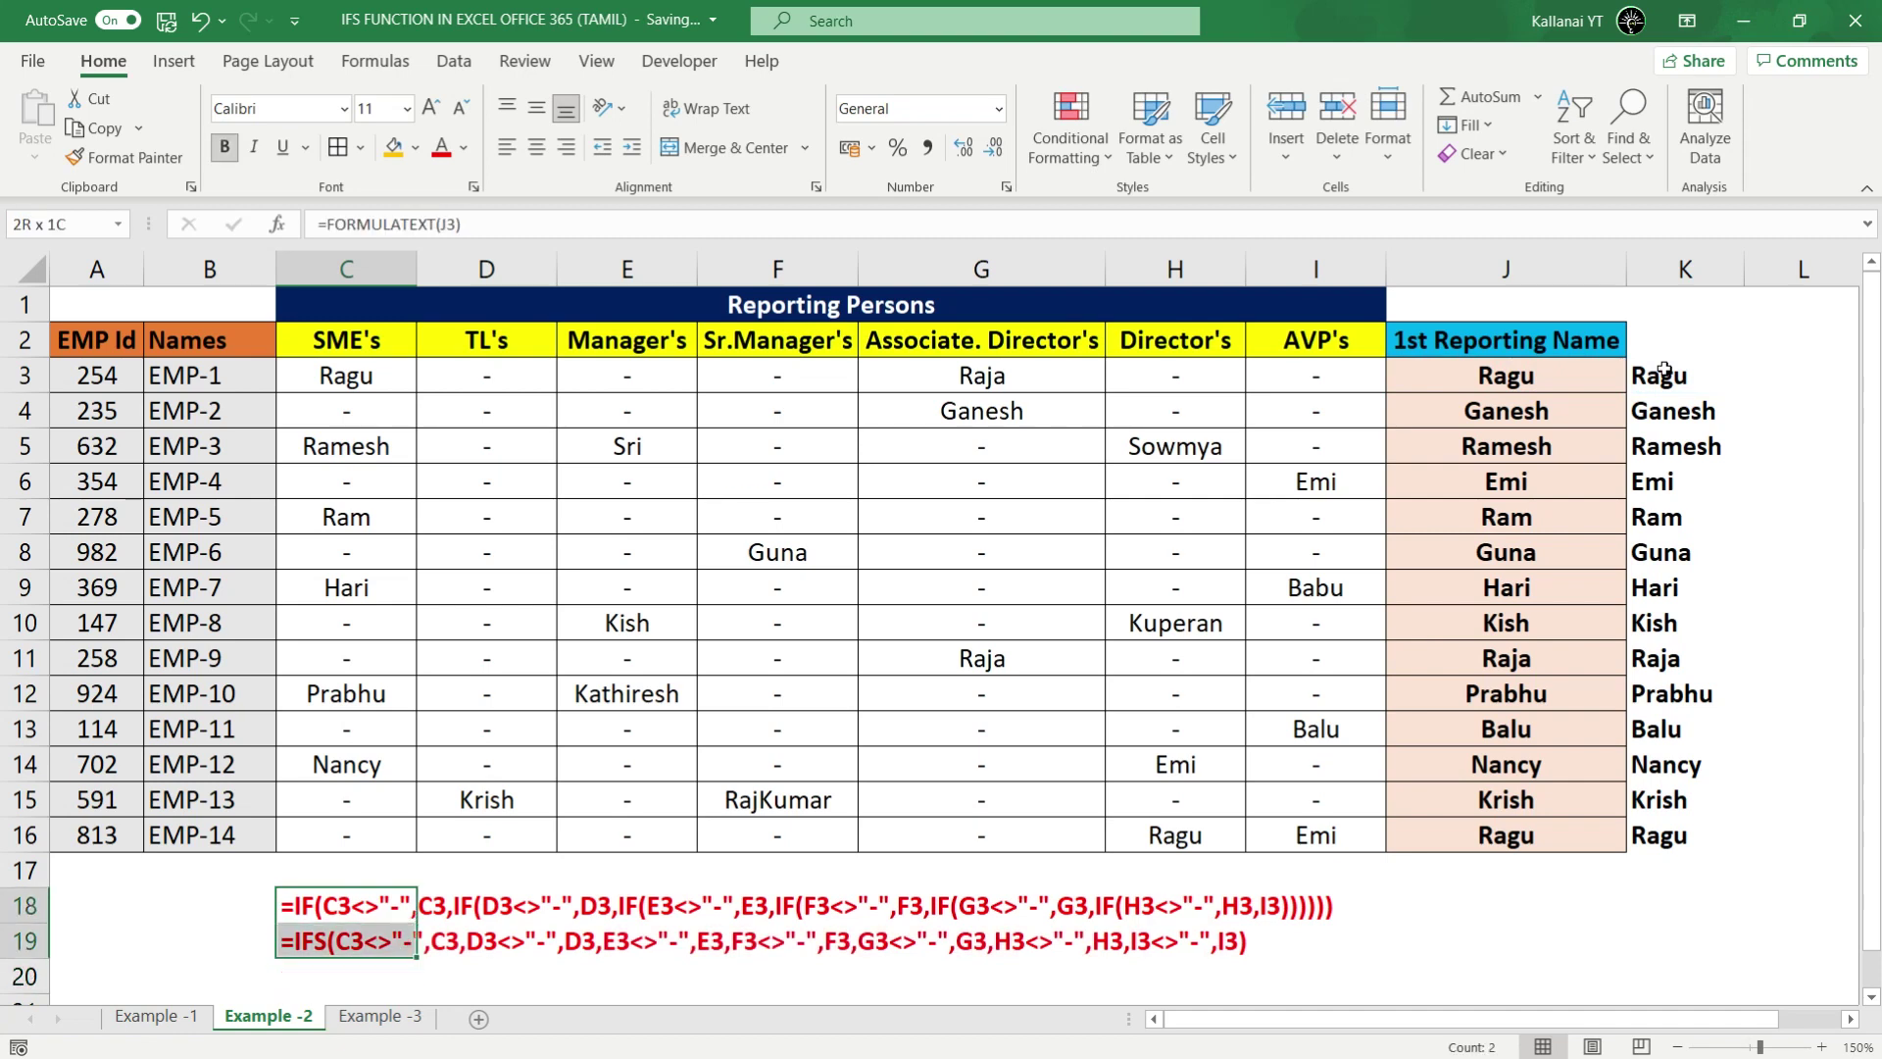
pyautogui.hotkey('ctrl', 'c')
pyautogui.hotkey('alt', 'e')
pyautogui.press('s')
pyautogui.press('v')
pyautogui.press('Return')
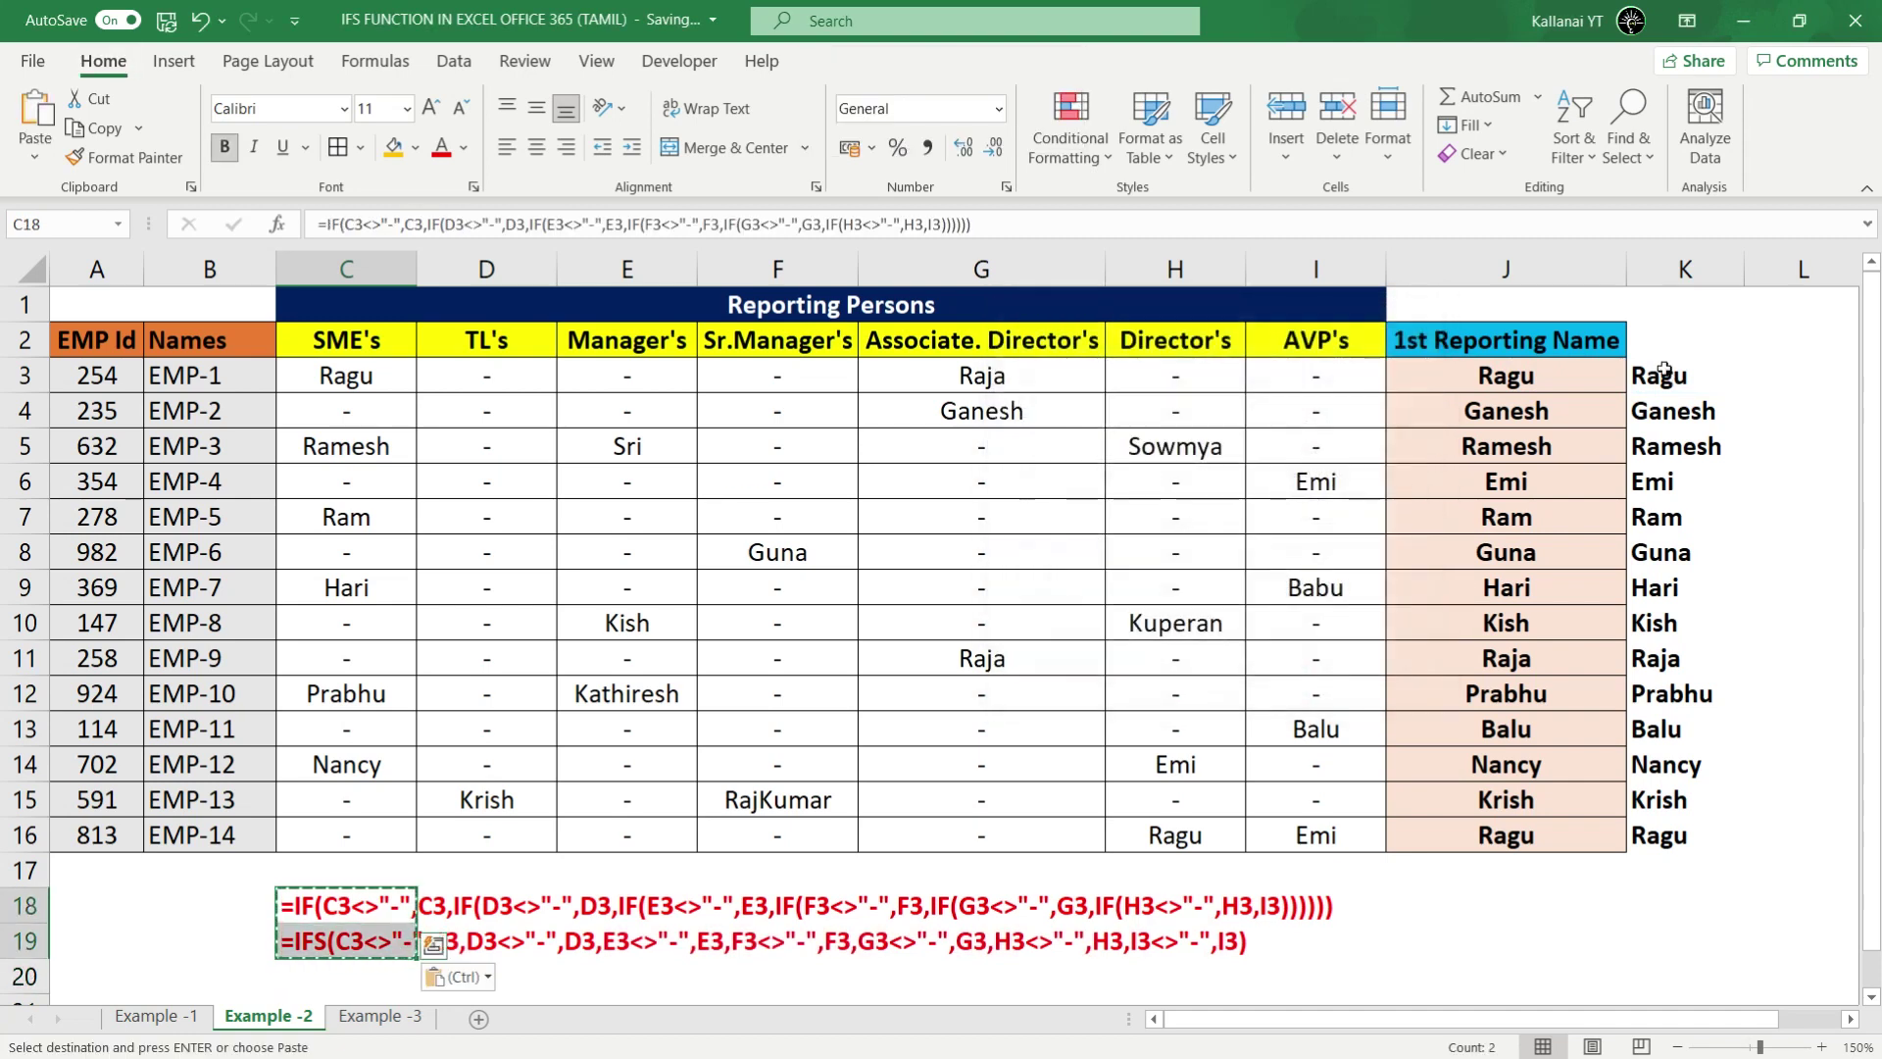
pyautogui.press('Escape')
pyautogui.click(778, 552)
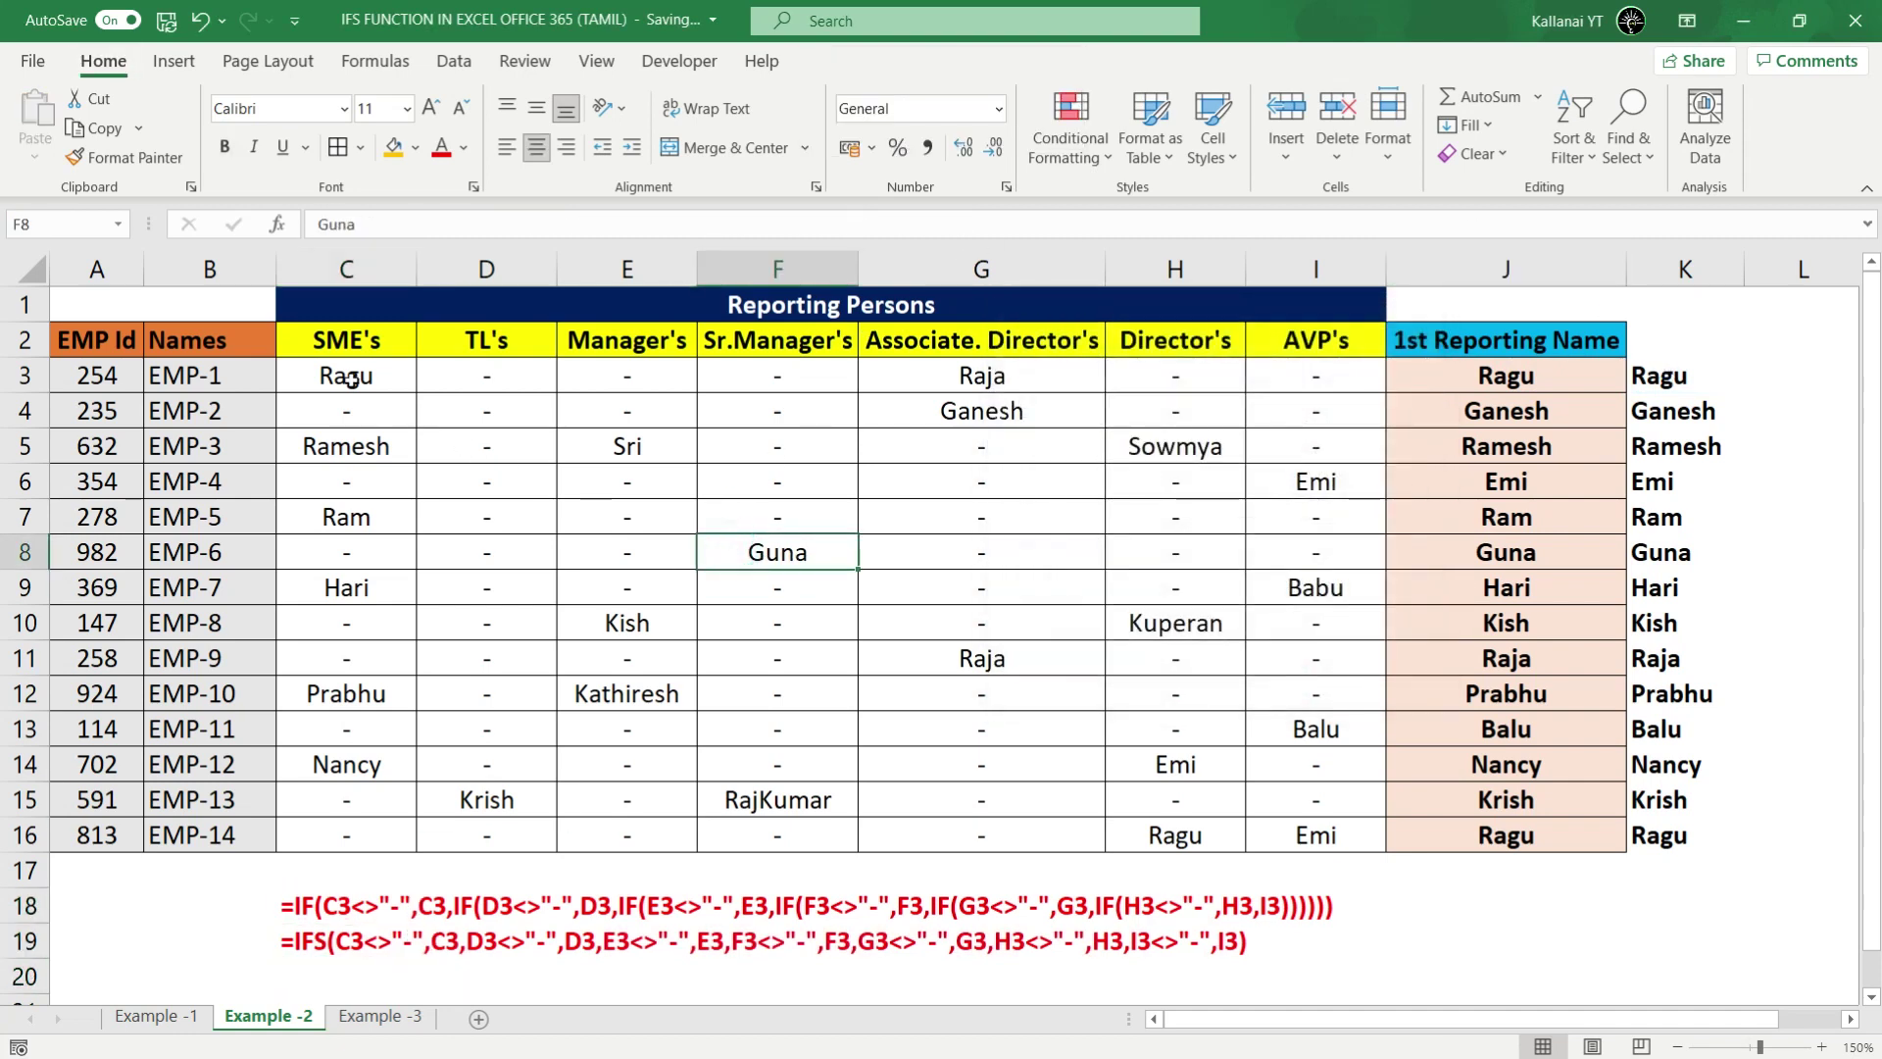
# Step: Highlight the reporting persons grid and the TL's entries for the first employees, starting at D3
pyautogui.moveTo(346, 375)
pyautogui.mouseDown()
pyautogui.moveTo(440, 822)
pyautogui.moveTo(1306, 841)
pyautogui.mouseUp()
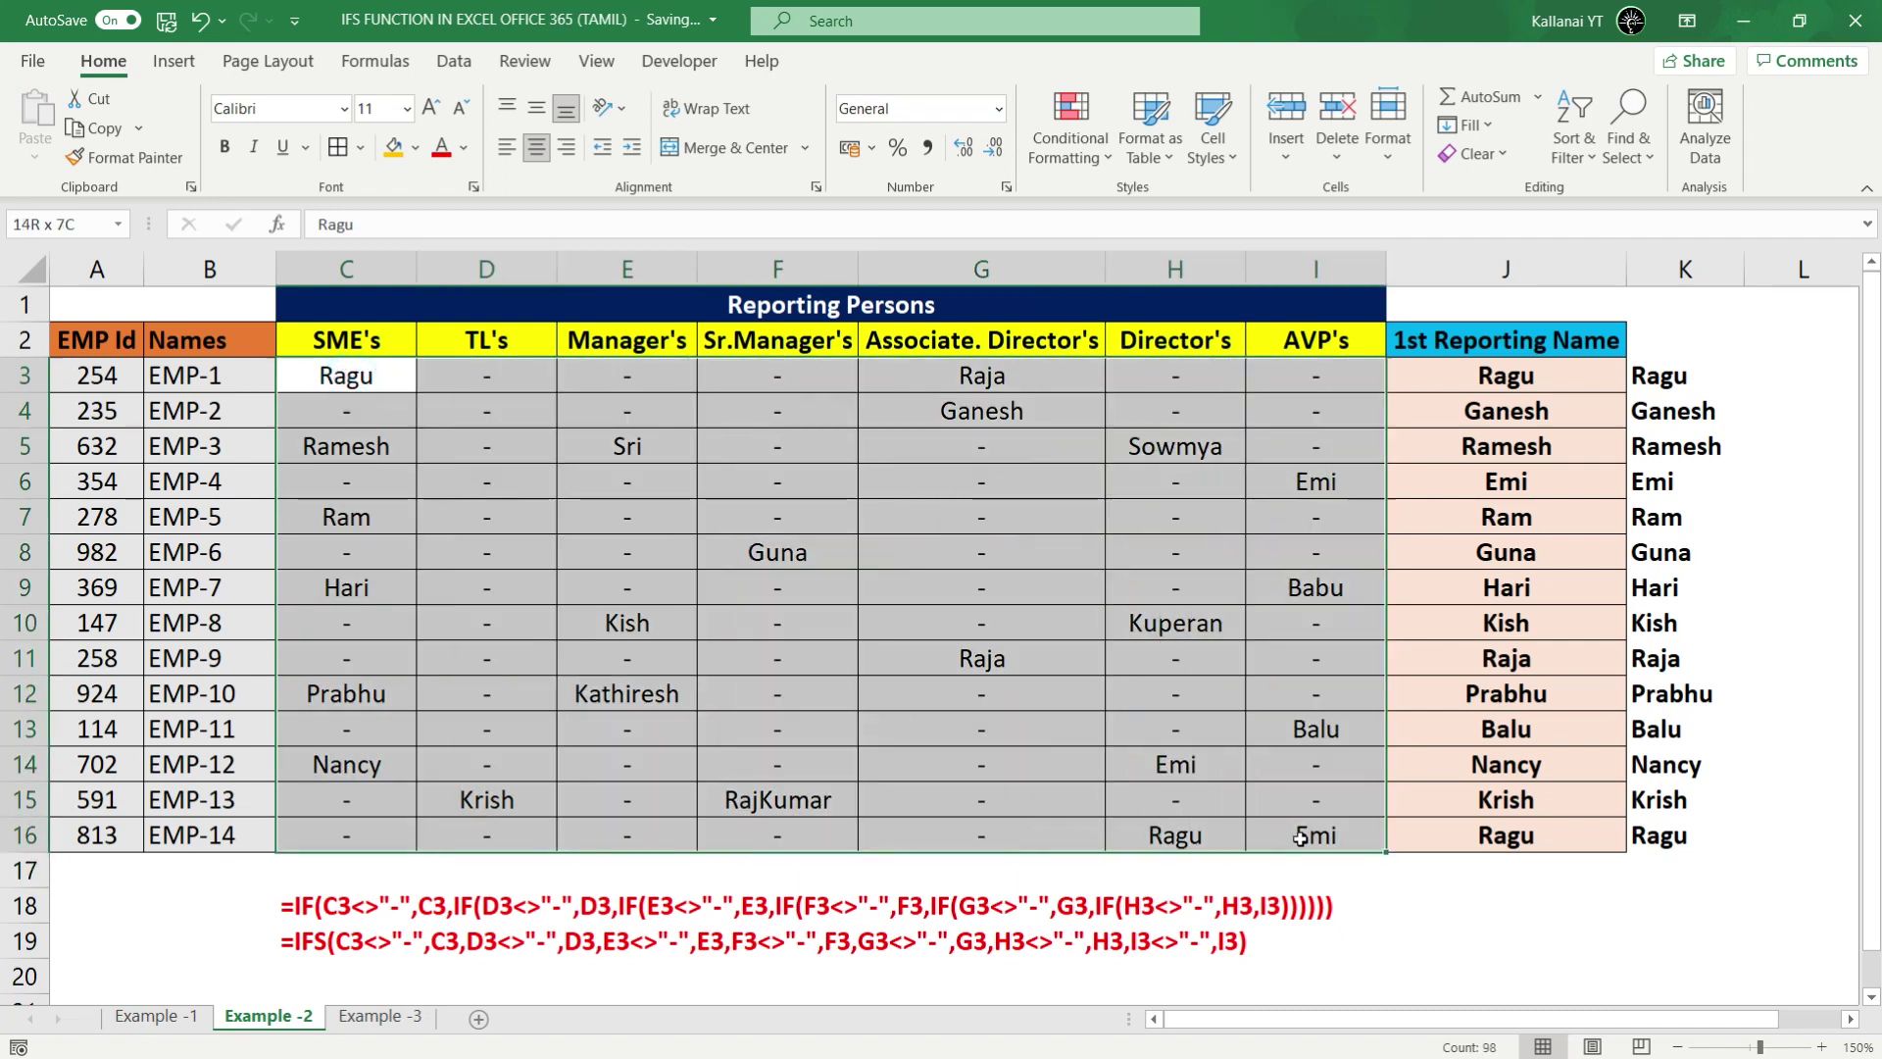
pyautogui.click(1050, 763)
pyautogui.click(626, 623)
pyautogui.click(487, 376)
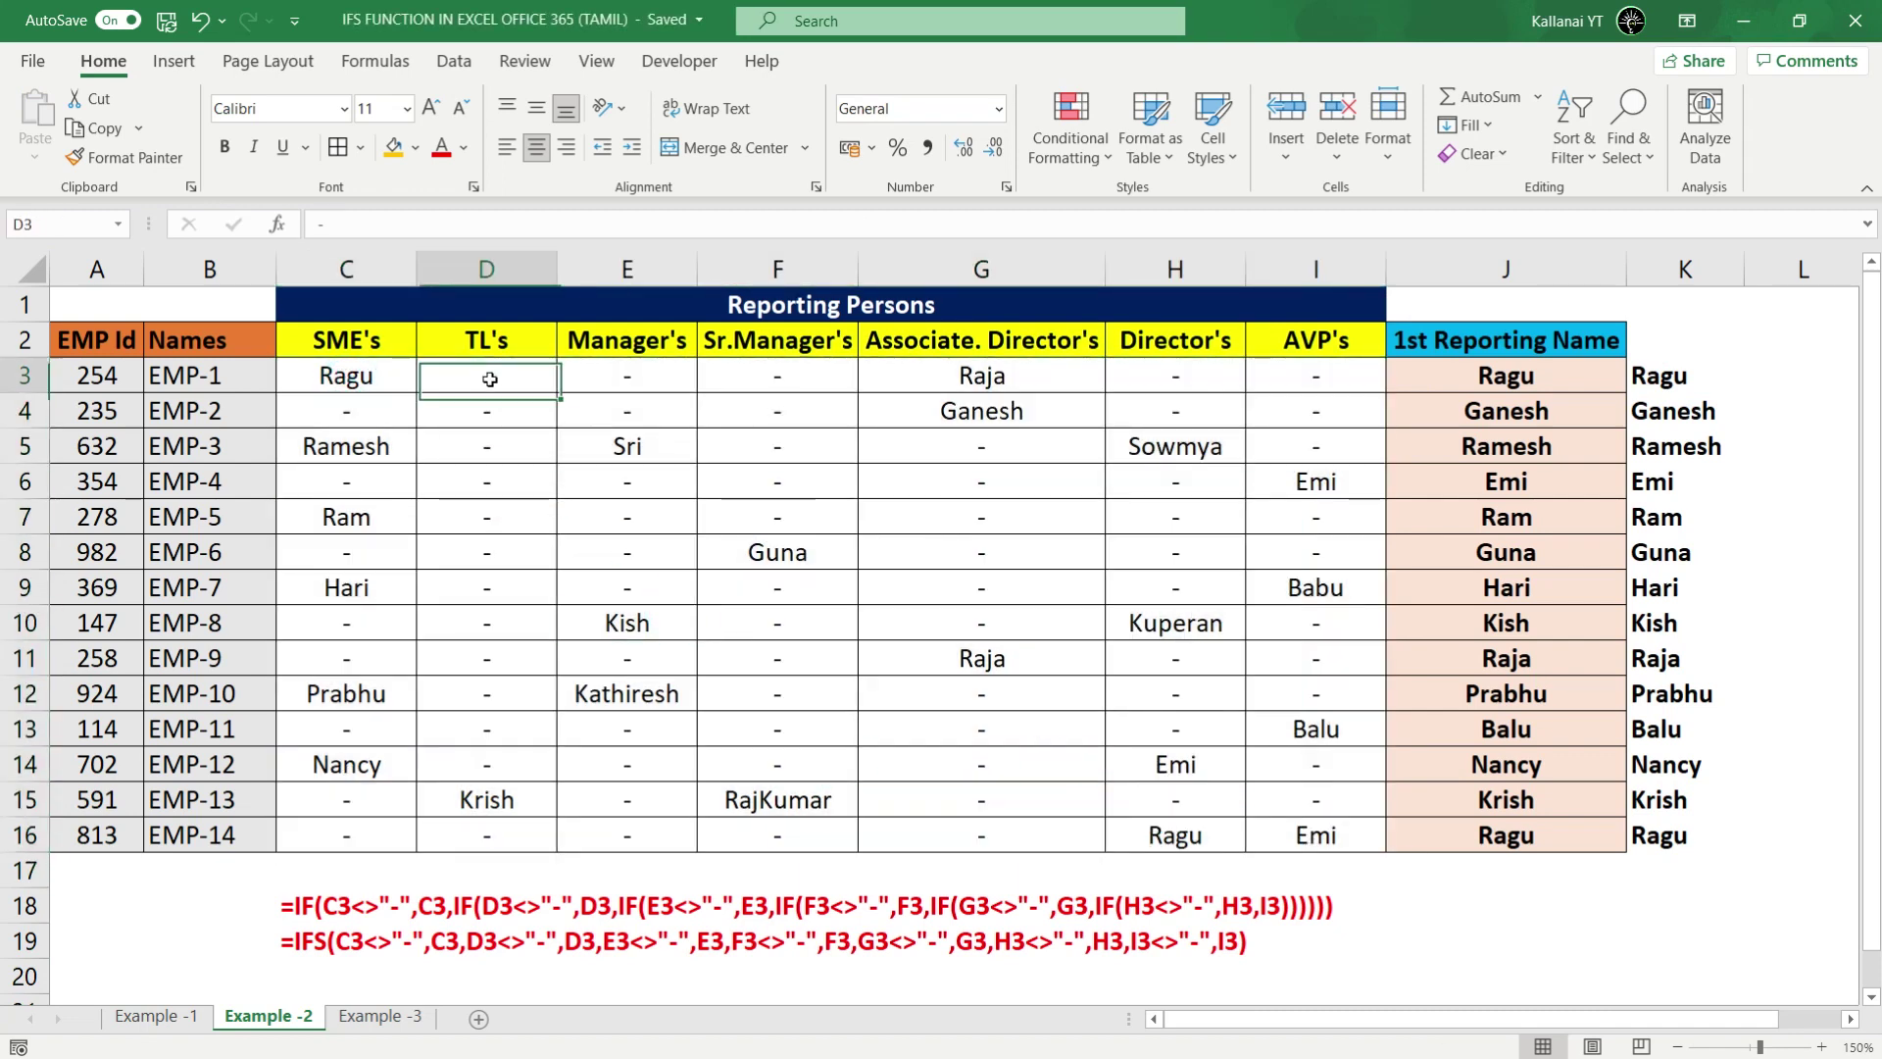
pyautogui.click(486, 481)
pyautogui.moveTo(486, 380); pyautogui.dragTo(486, 446)
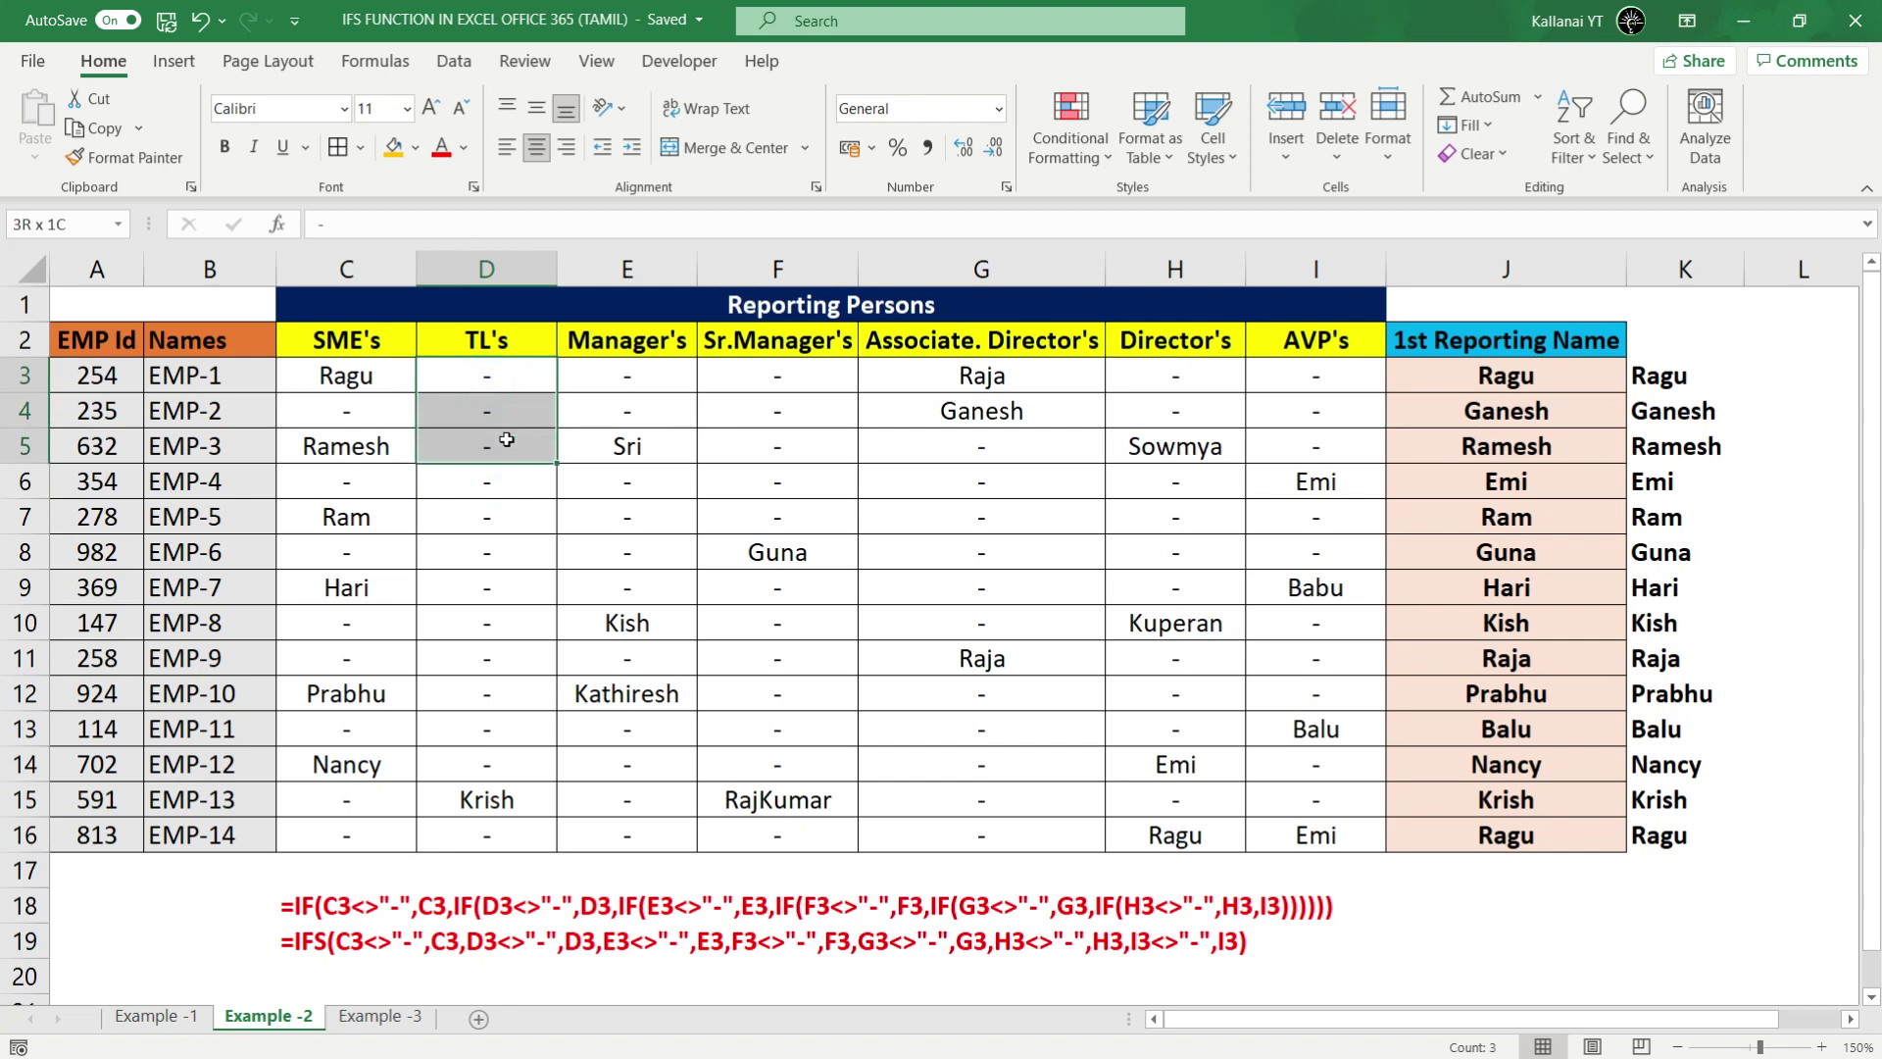
pyautogui.click(482, 390)
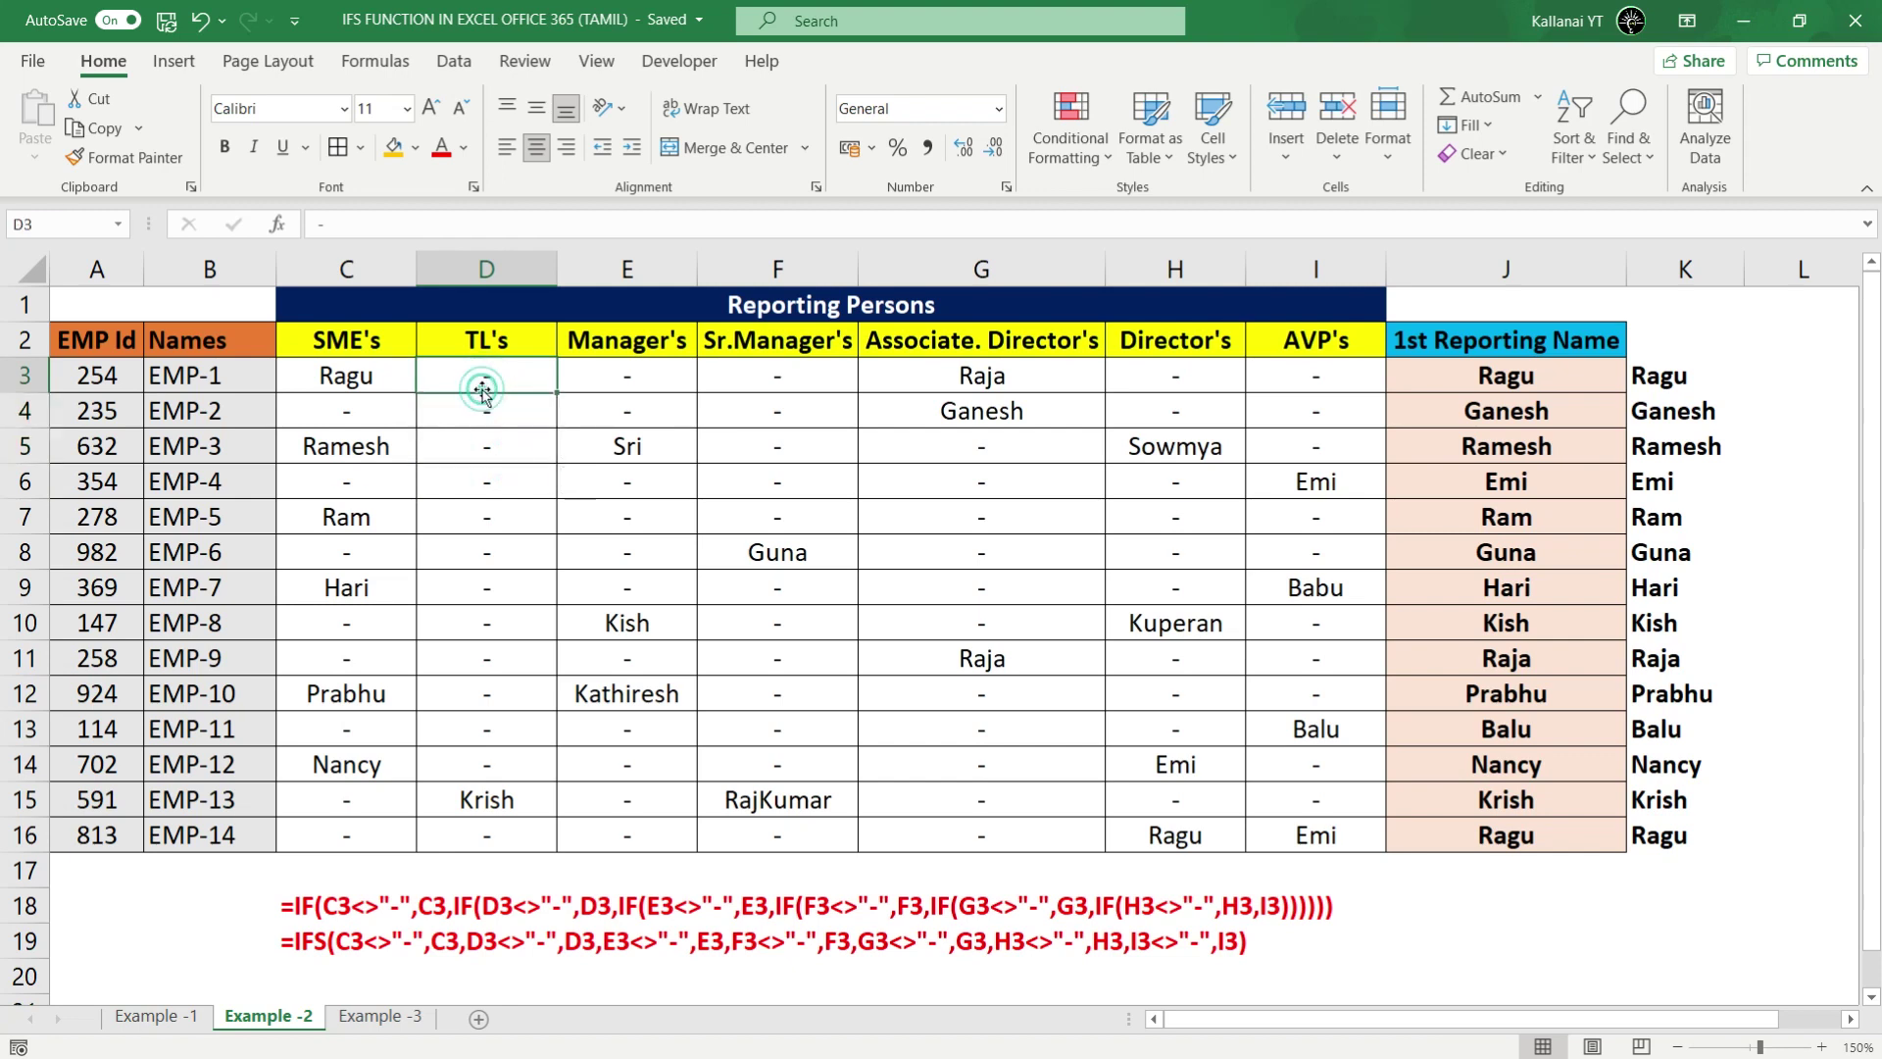
# Step: Review J3's nested IF dash condition and K3's IFS formula, then go to the Example -3 sheet
pyautogui.doubleClick(1489, 379)
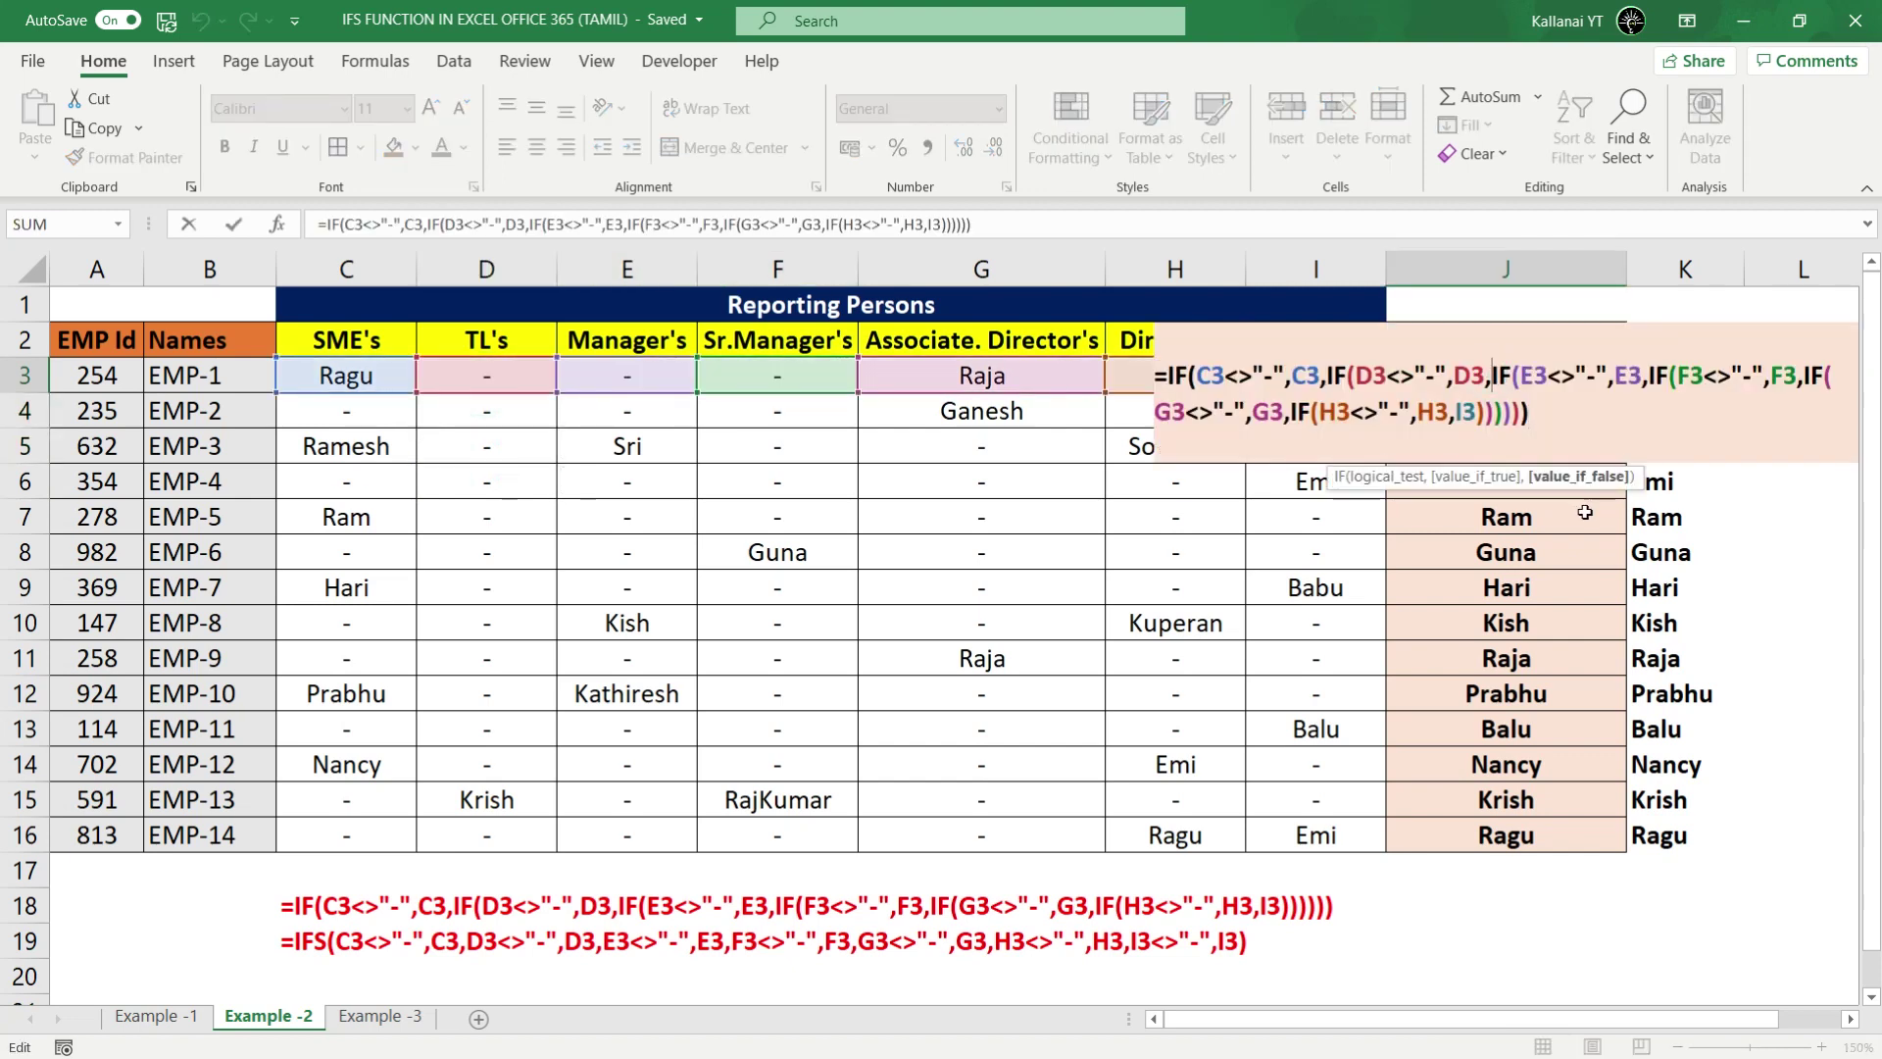
pyautogui.click(1265, 374)
pyautogui.doubleClick(1267, 375)
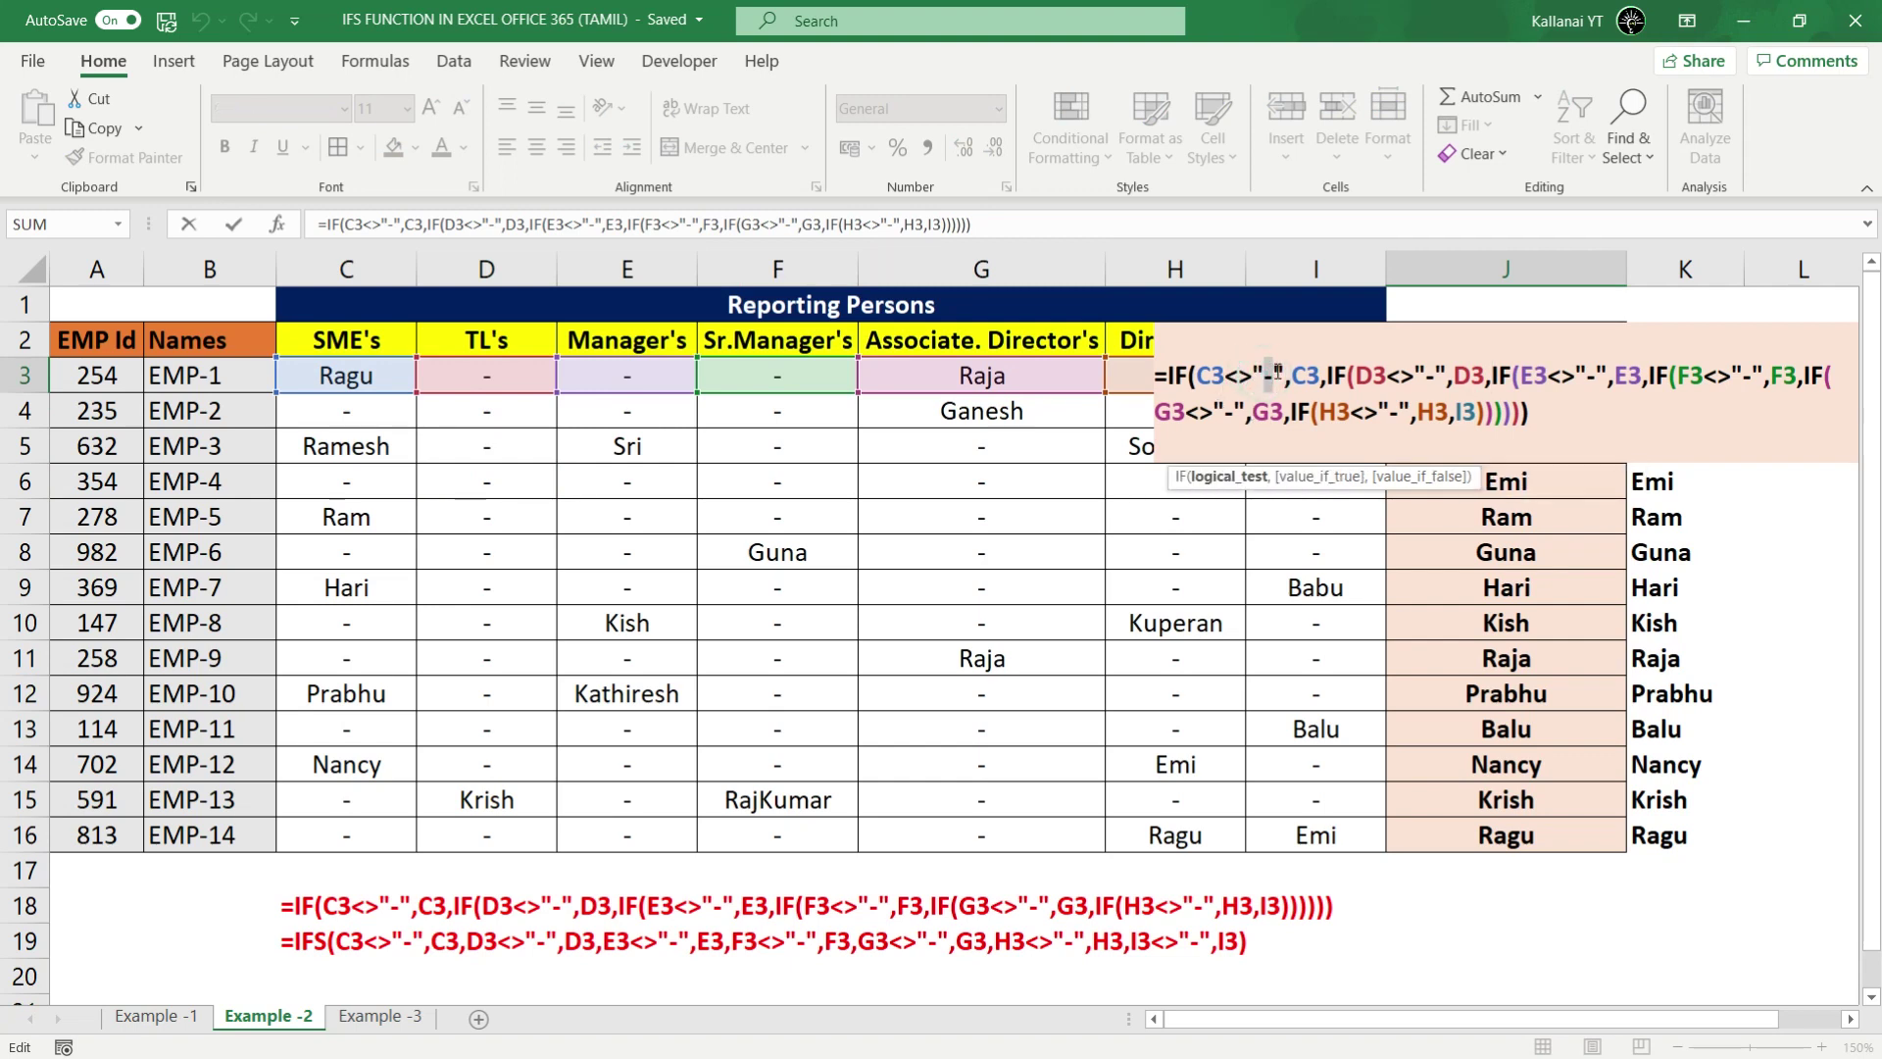
pyautogui.press('Escape')
pyautogui.click(1643, 375)
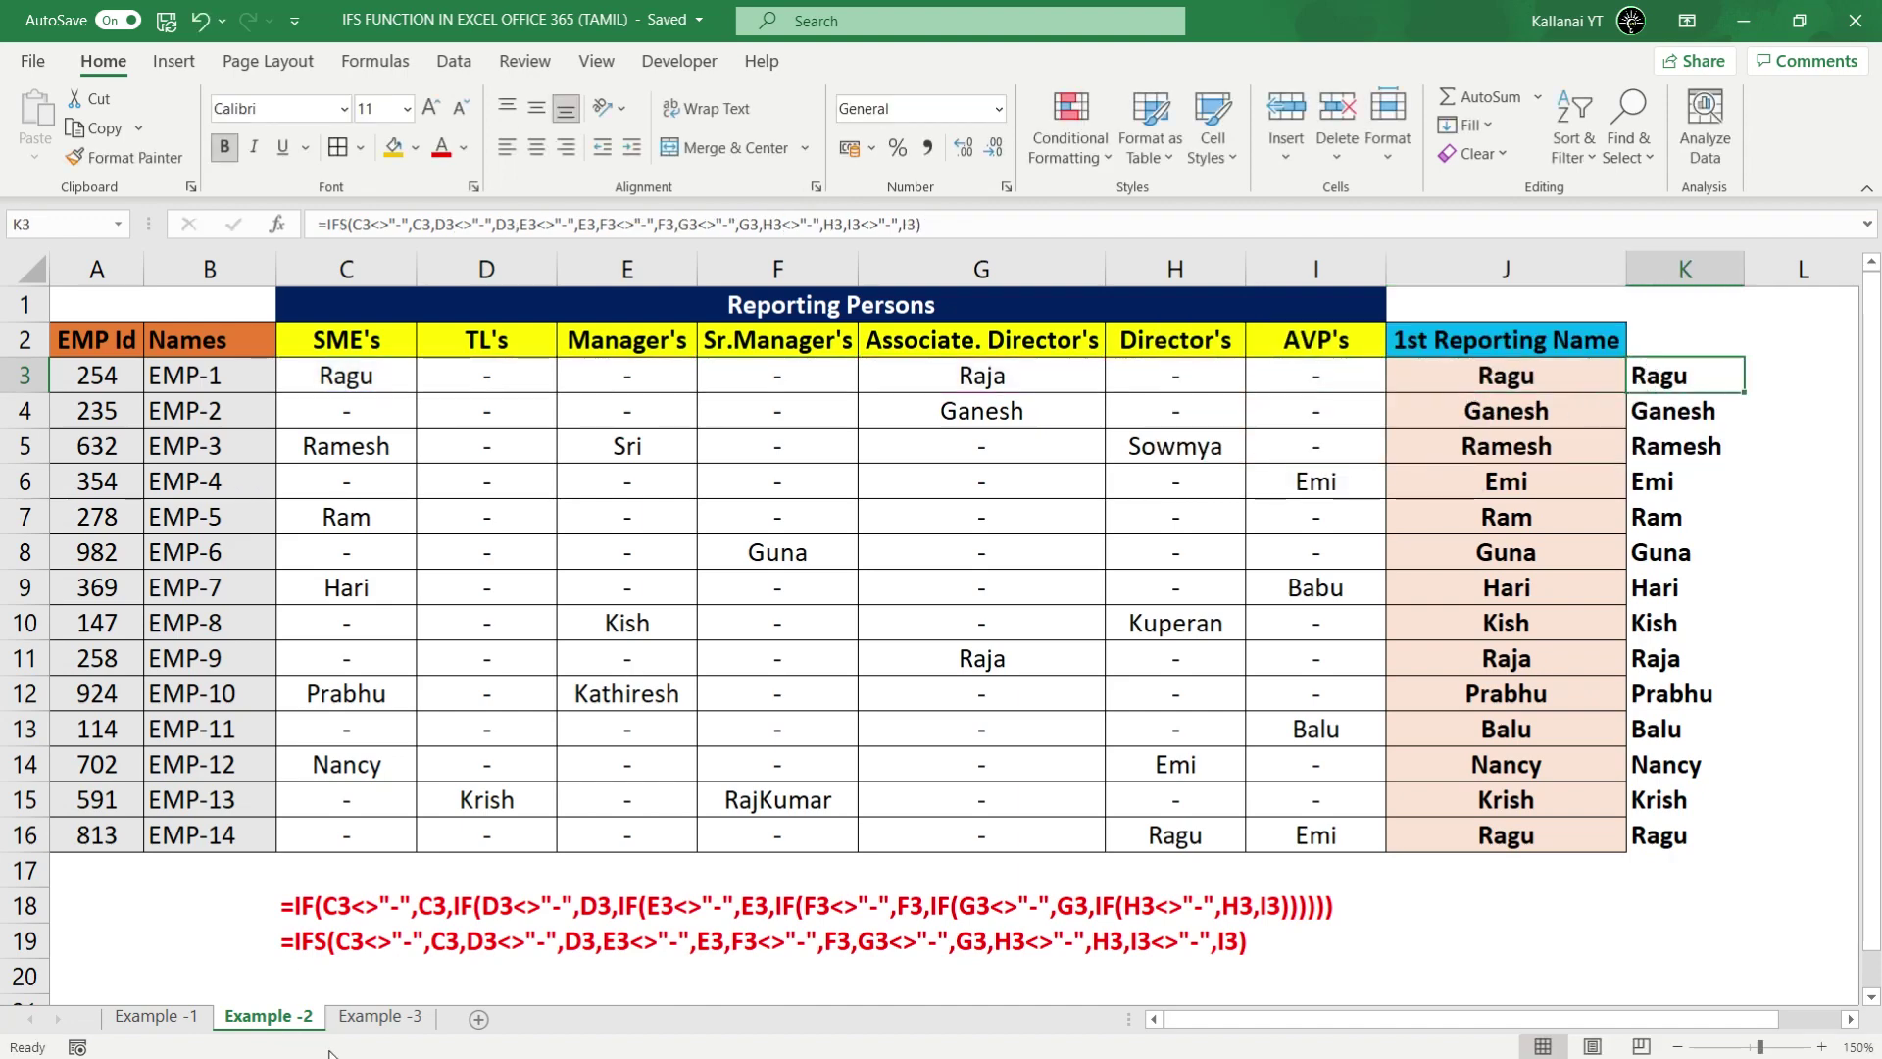
pyautogui.click(380, 1016)
pyautogui.click(401, 773)
pyautogui.click(516, 585)
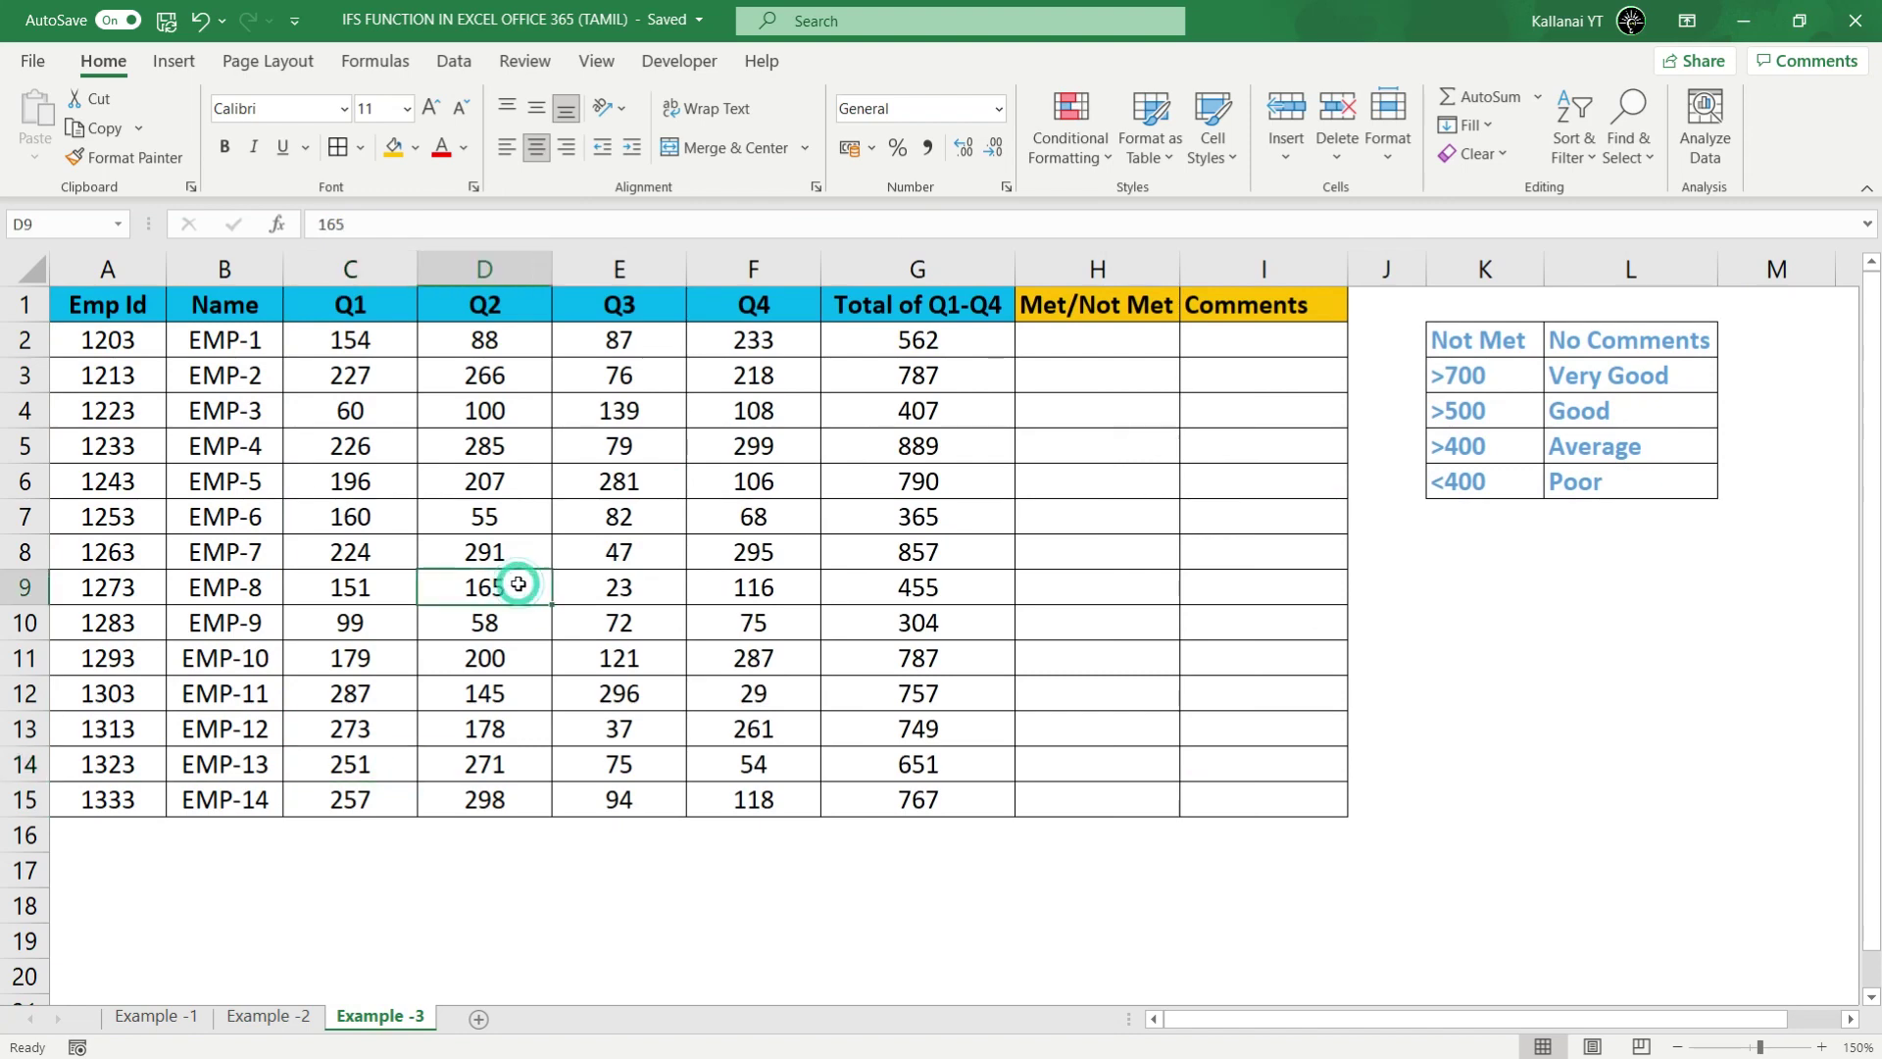
pyautogui.click(620, 423)
pyautogui.moveTo(147, 340); pyautogui.dragTo(265, 833)
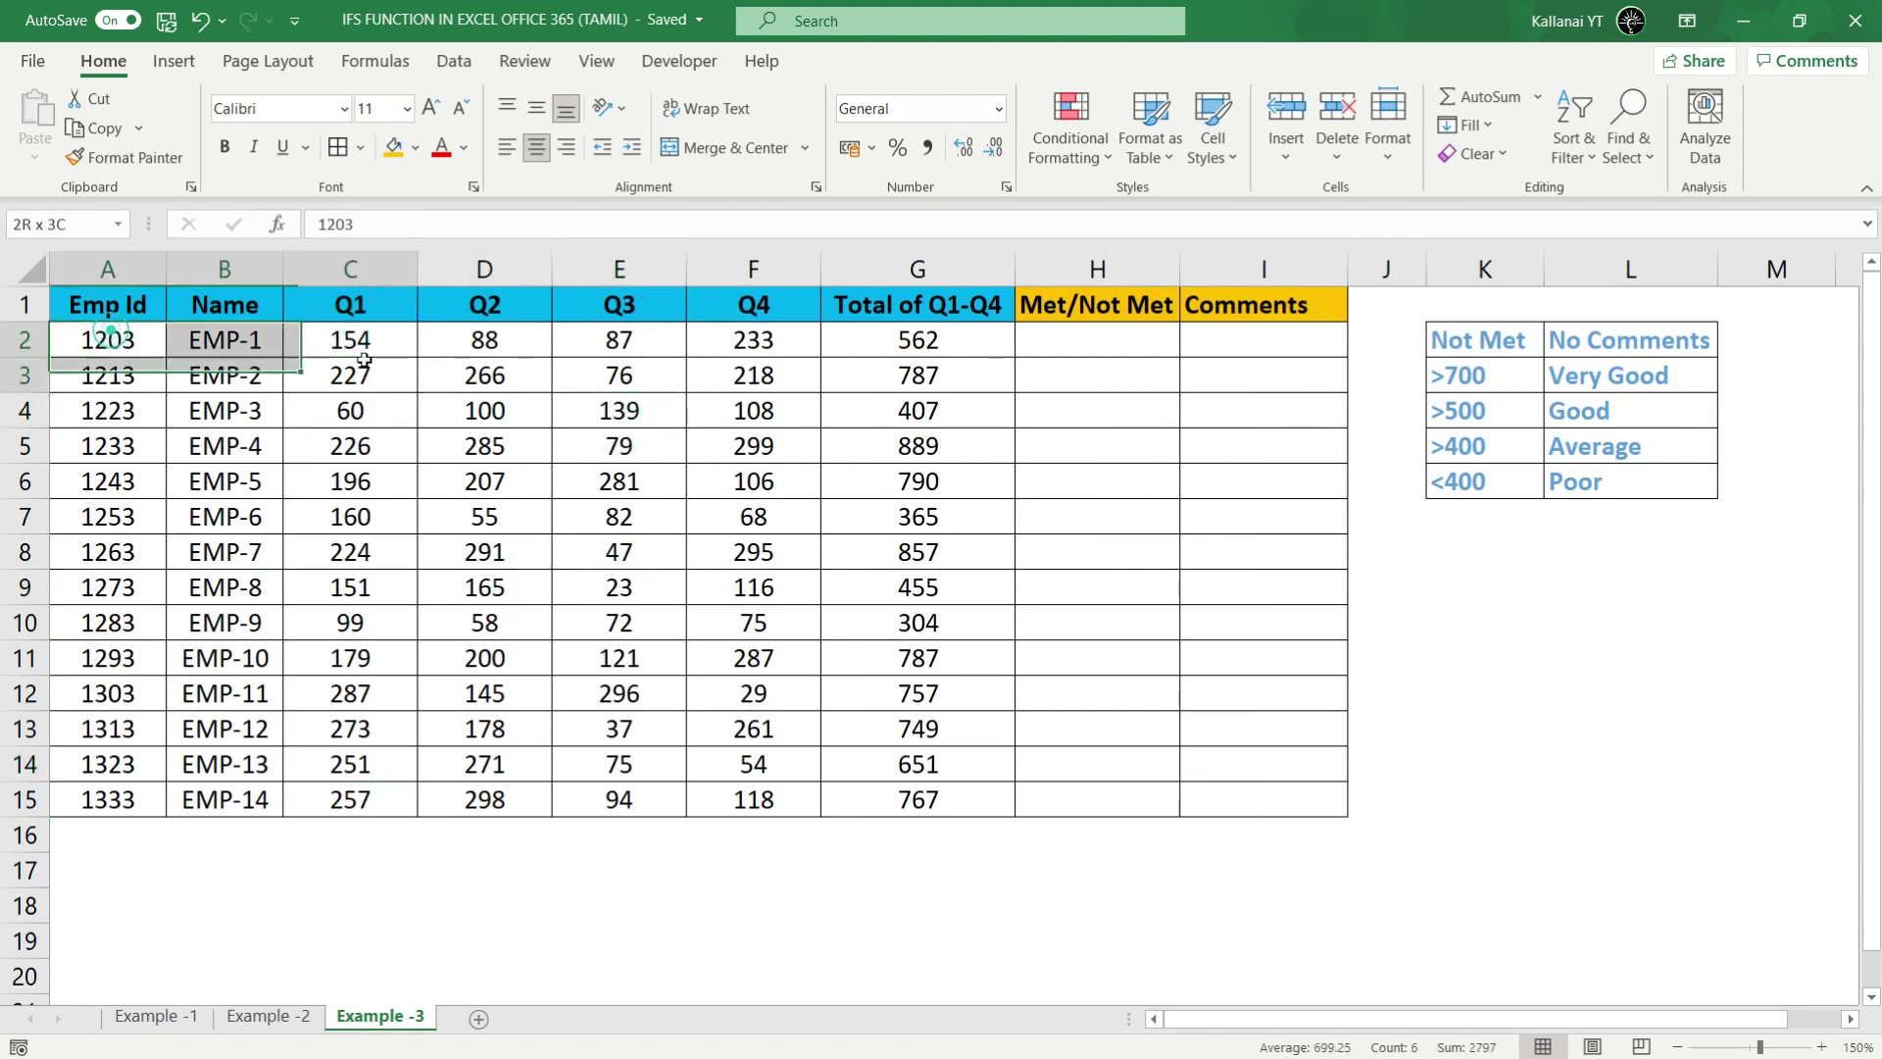
pyautogui.moveTo(351, 348); pyautogui.dragTo(784, 796)
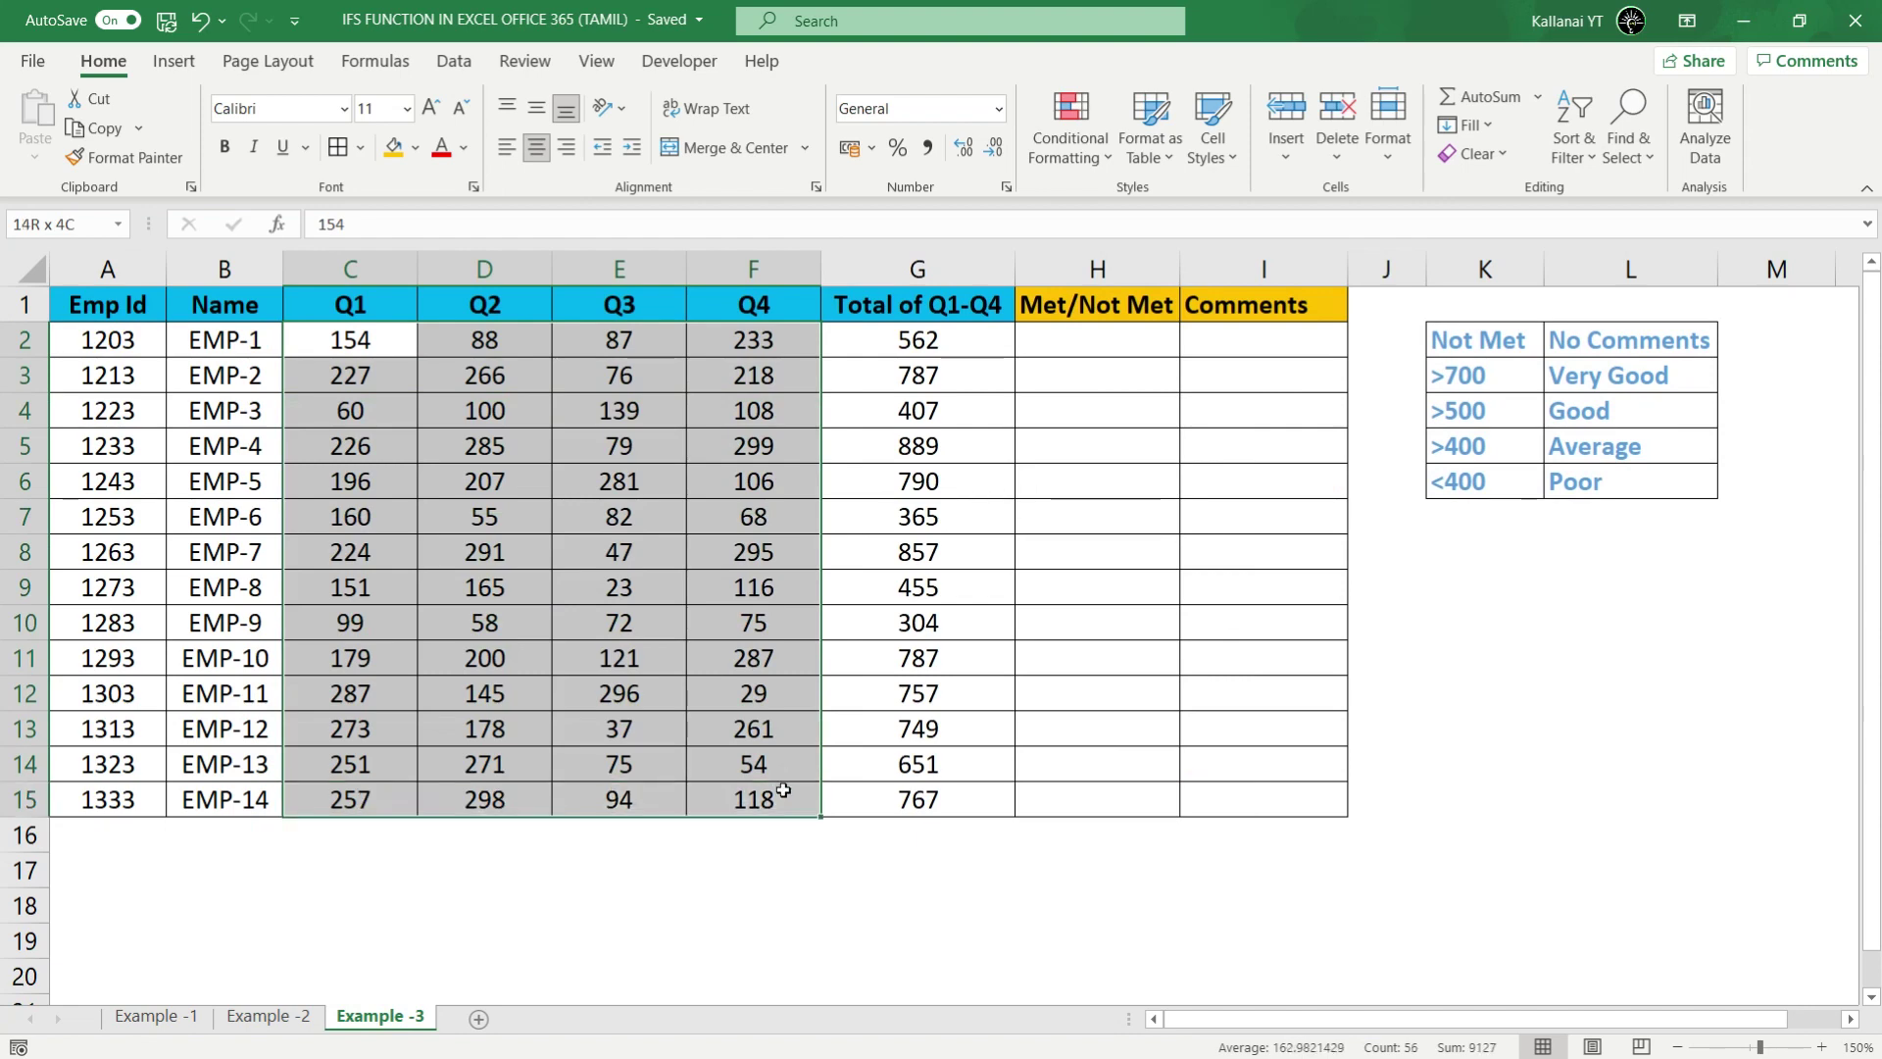
pyautogui.moveTo(909, 333); pyautogui.dragTo(910, 799)
pyautogui.click(338, 343)
pyautogui.click(1047, 344)
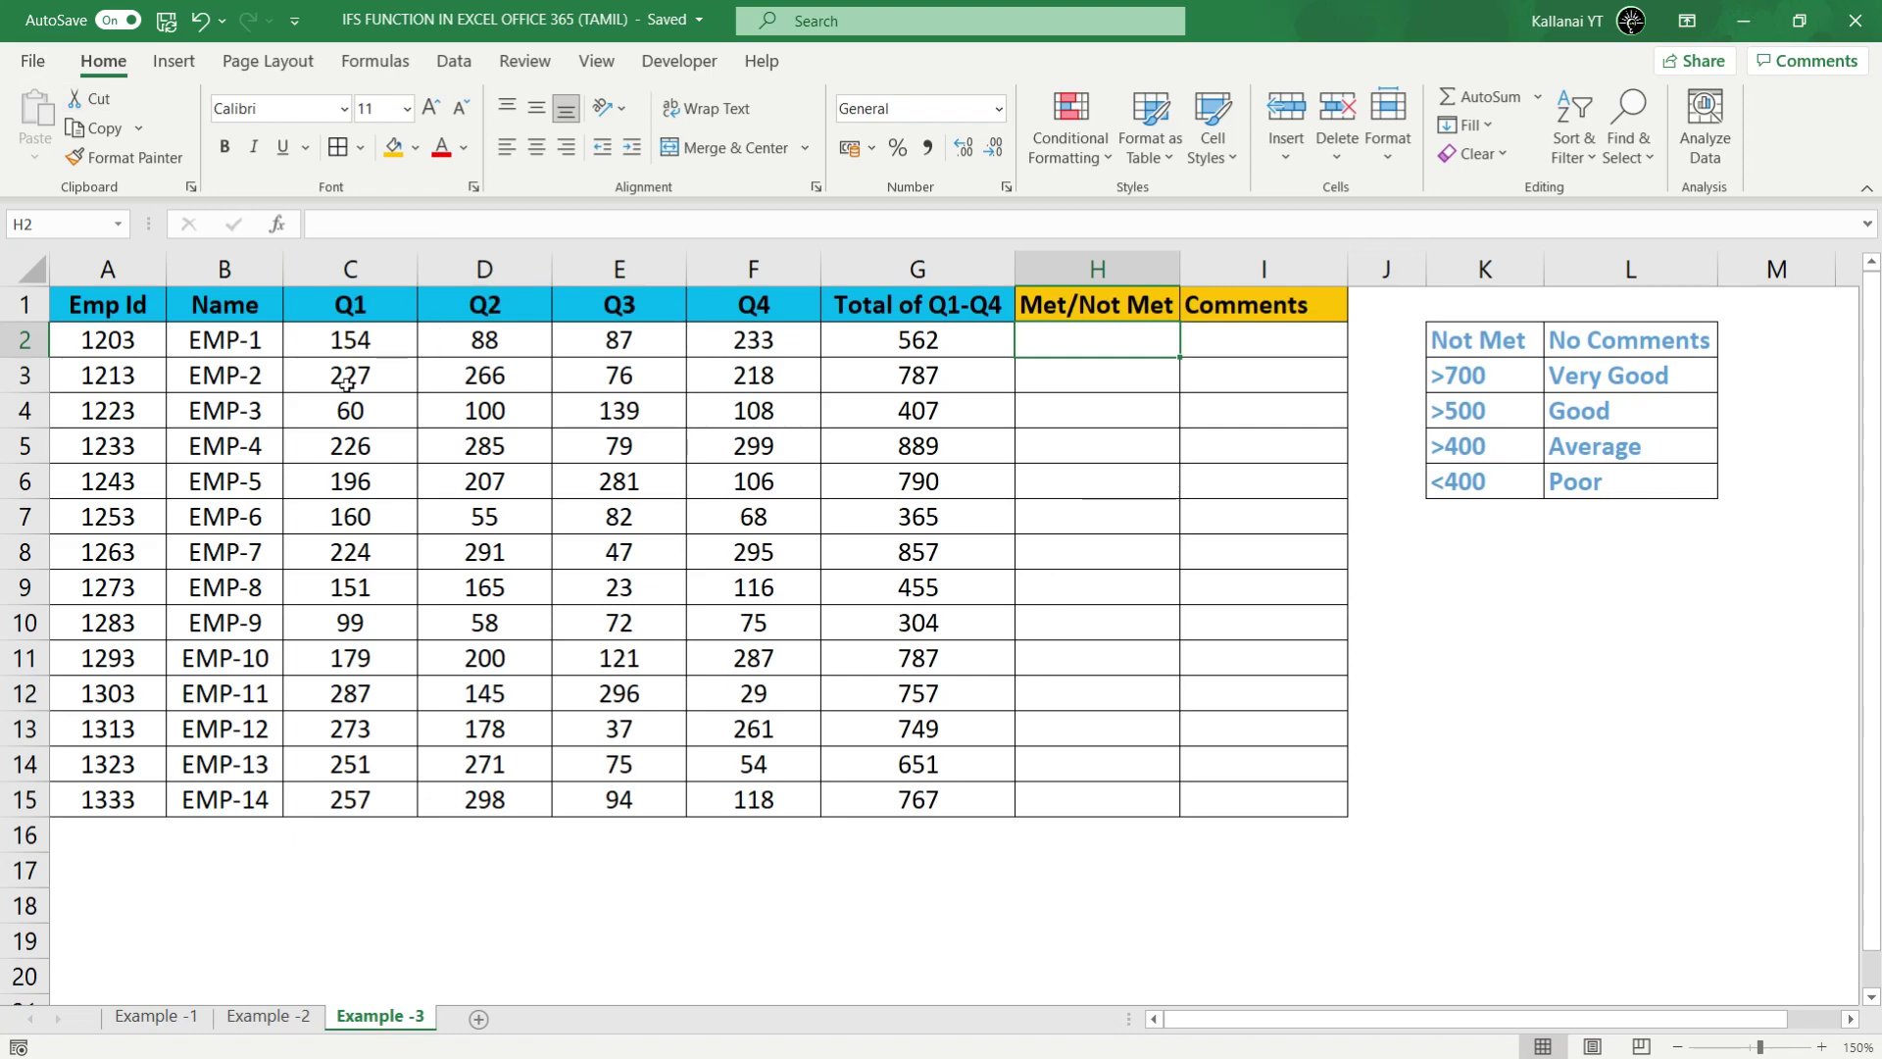
pyautogui.click(385, 335)
pyautogui.click(506, 334)
pyautogui.click(655, 342)
pyautogui.click(775, 348)
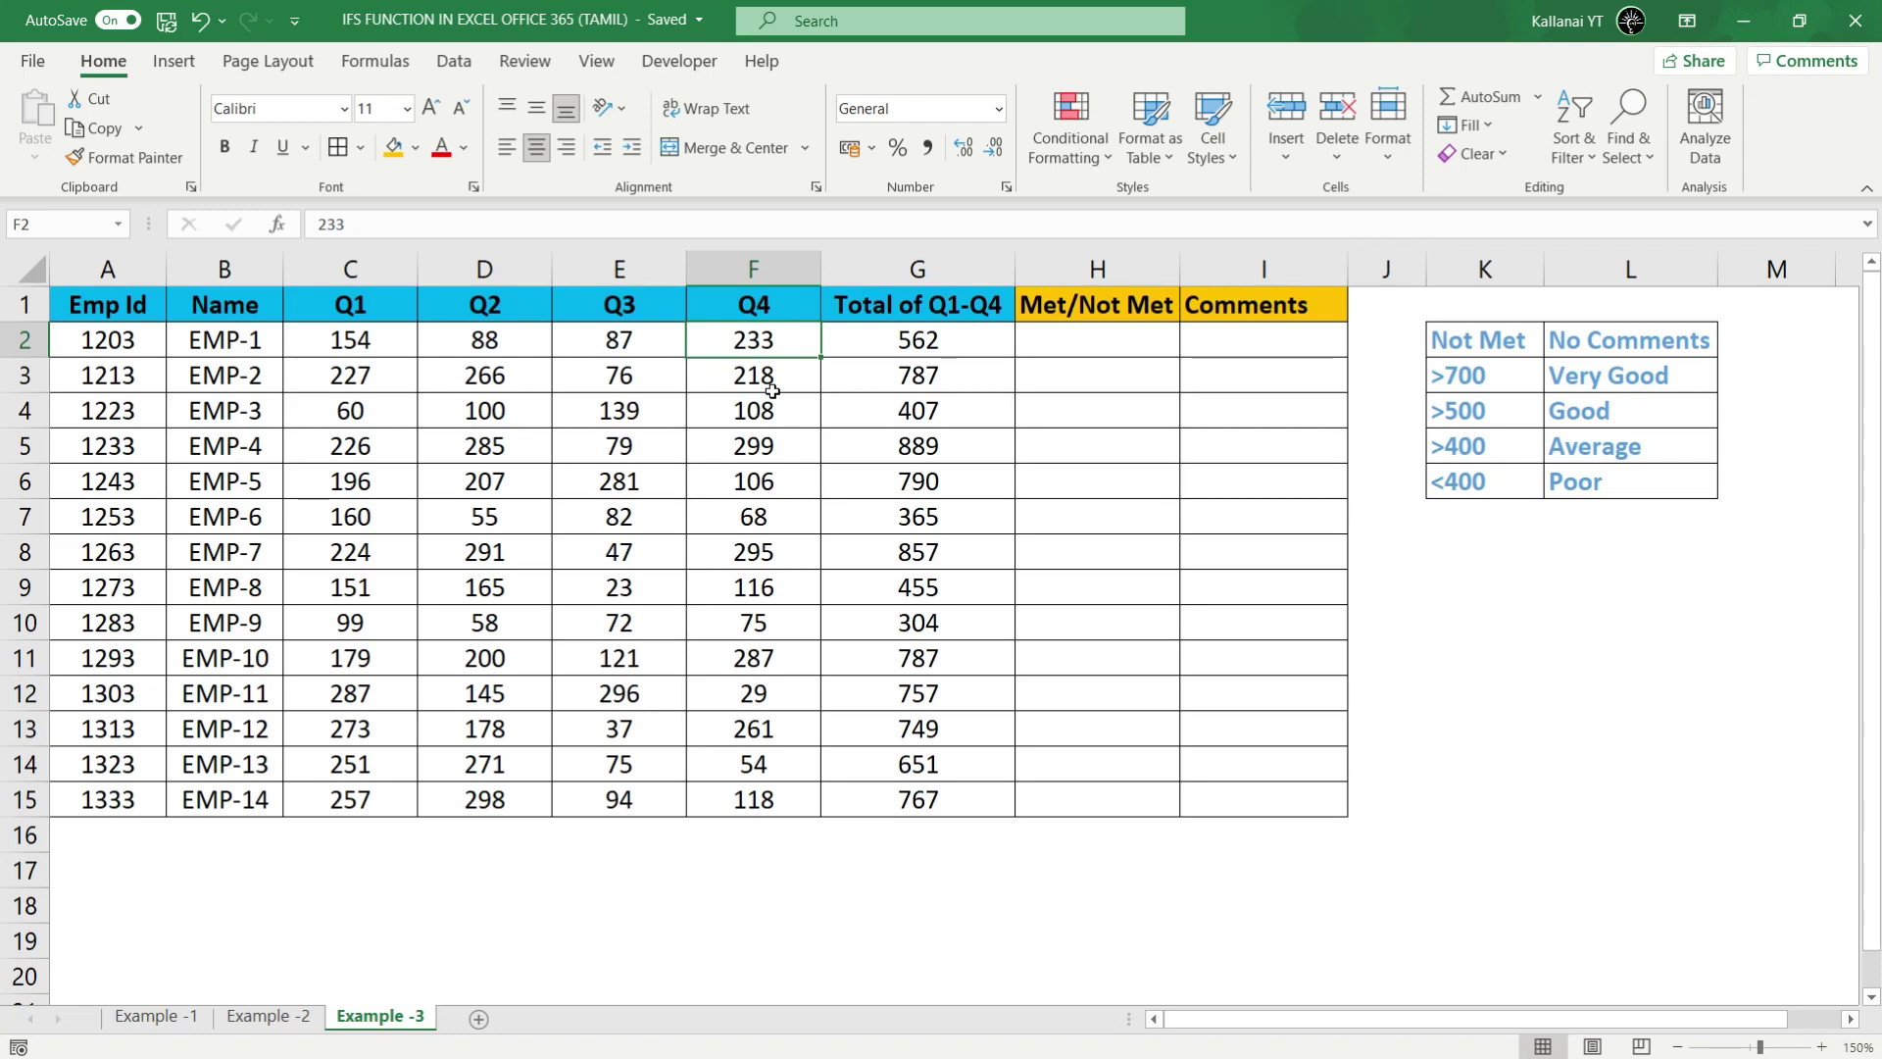
pyautogui.click(1096, 346)
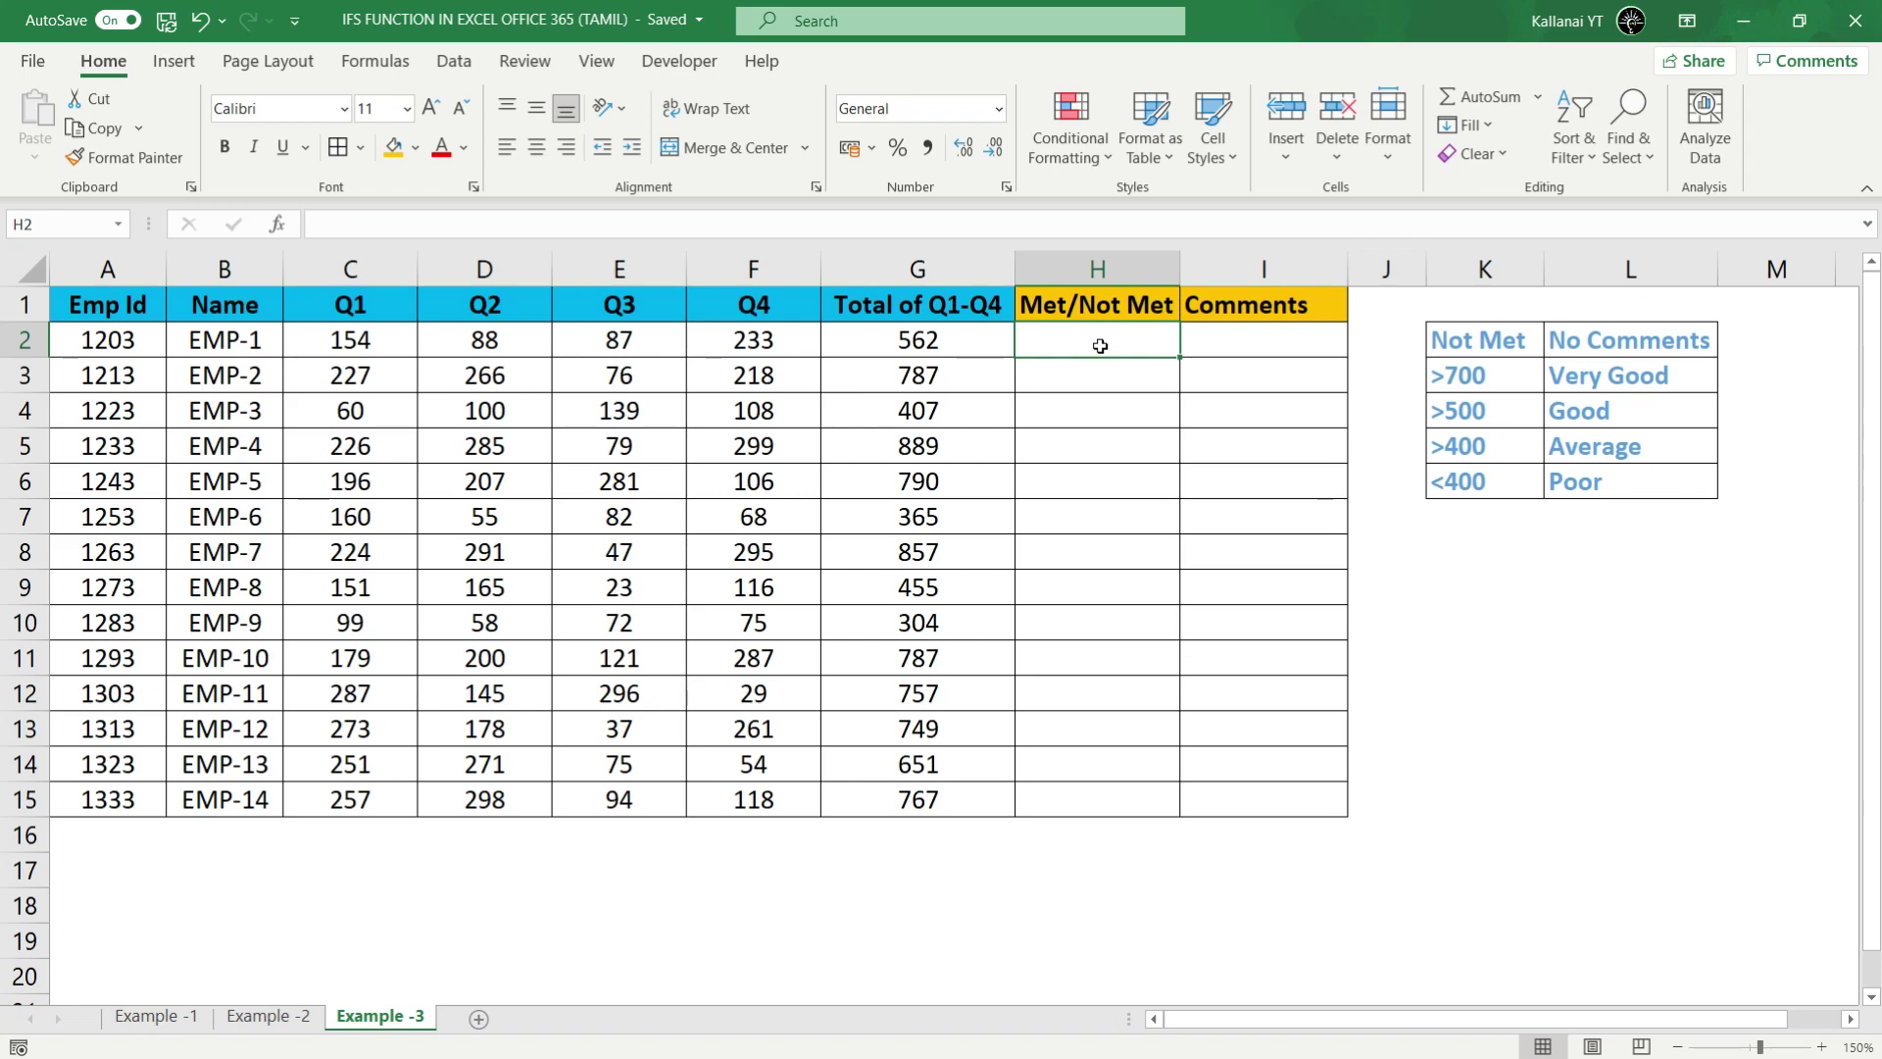
pyautogui.moveTo(350, 340); pyautogui.dragTo(753, 343)
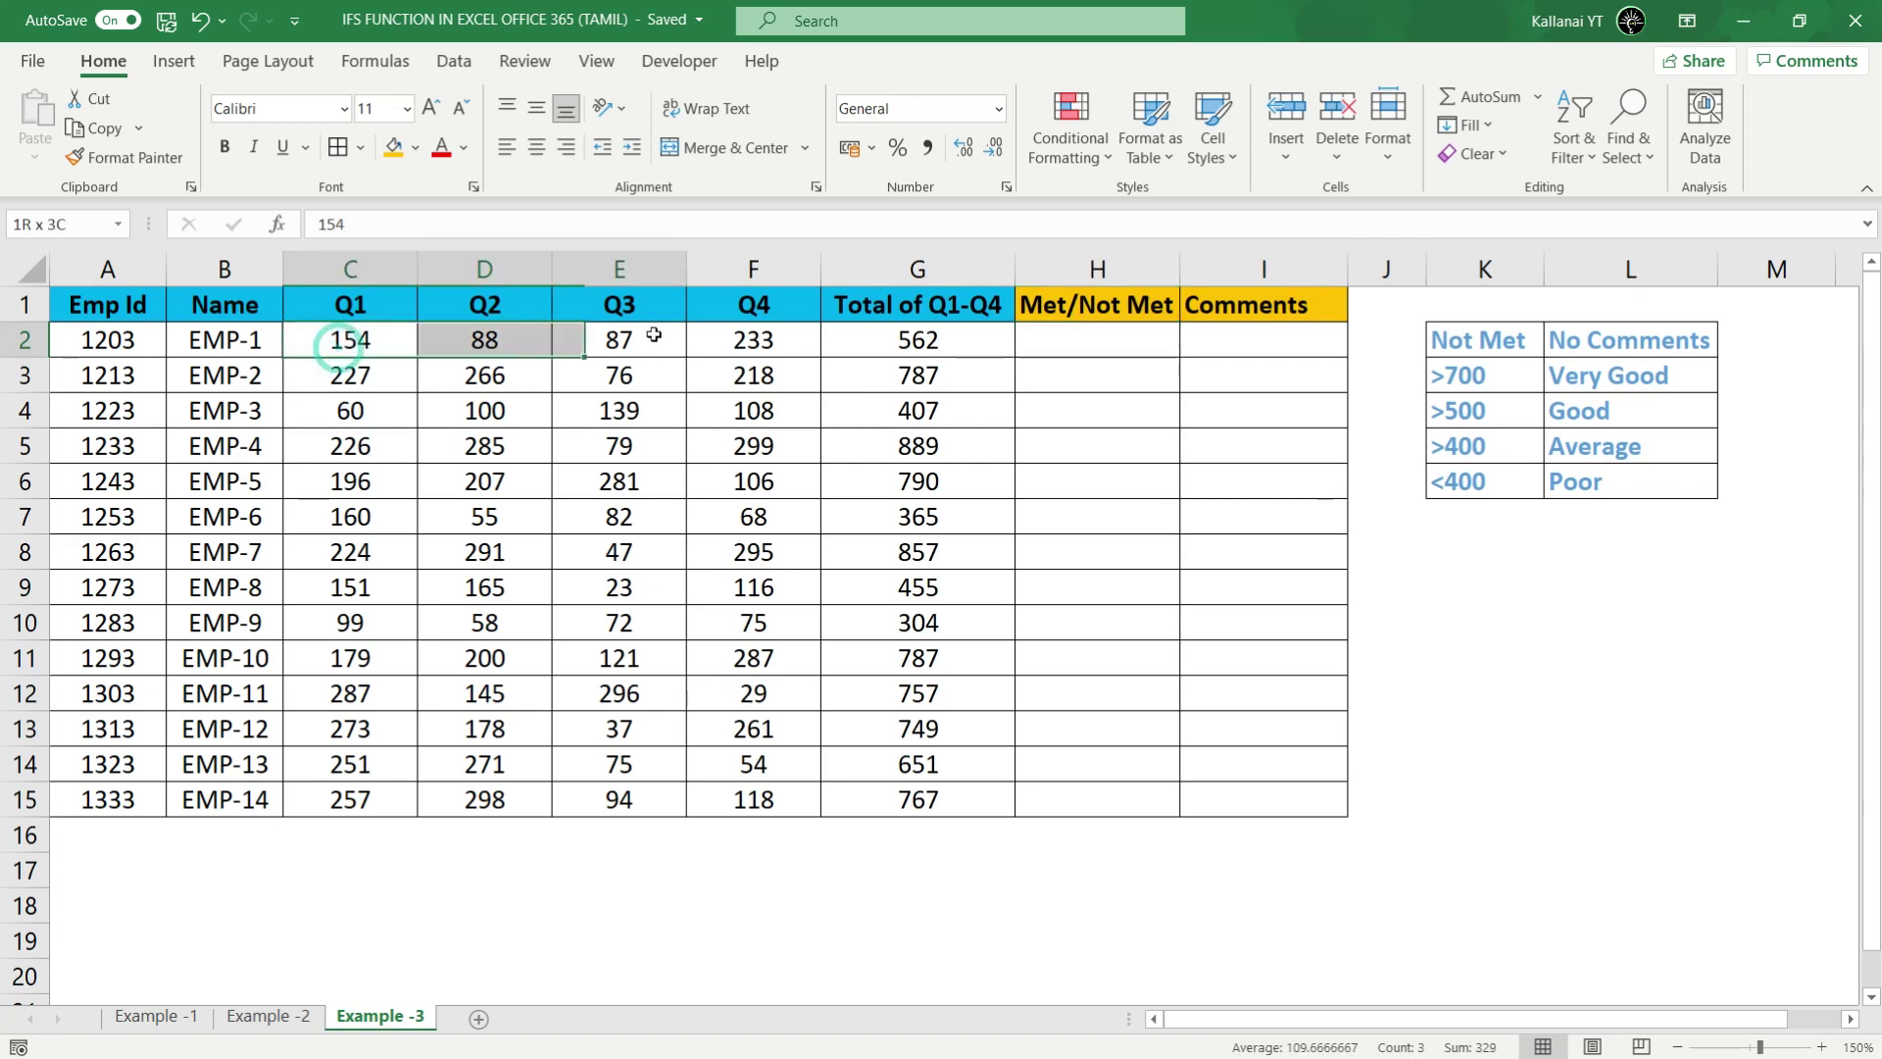
pyautogui.click(1073, 340)
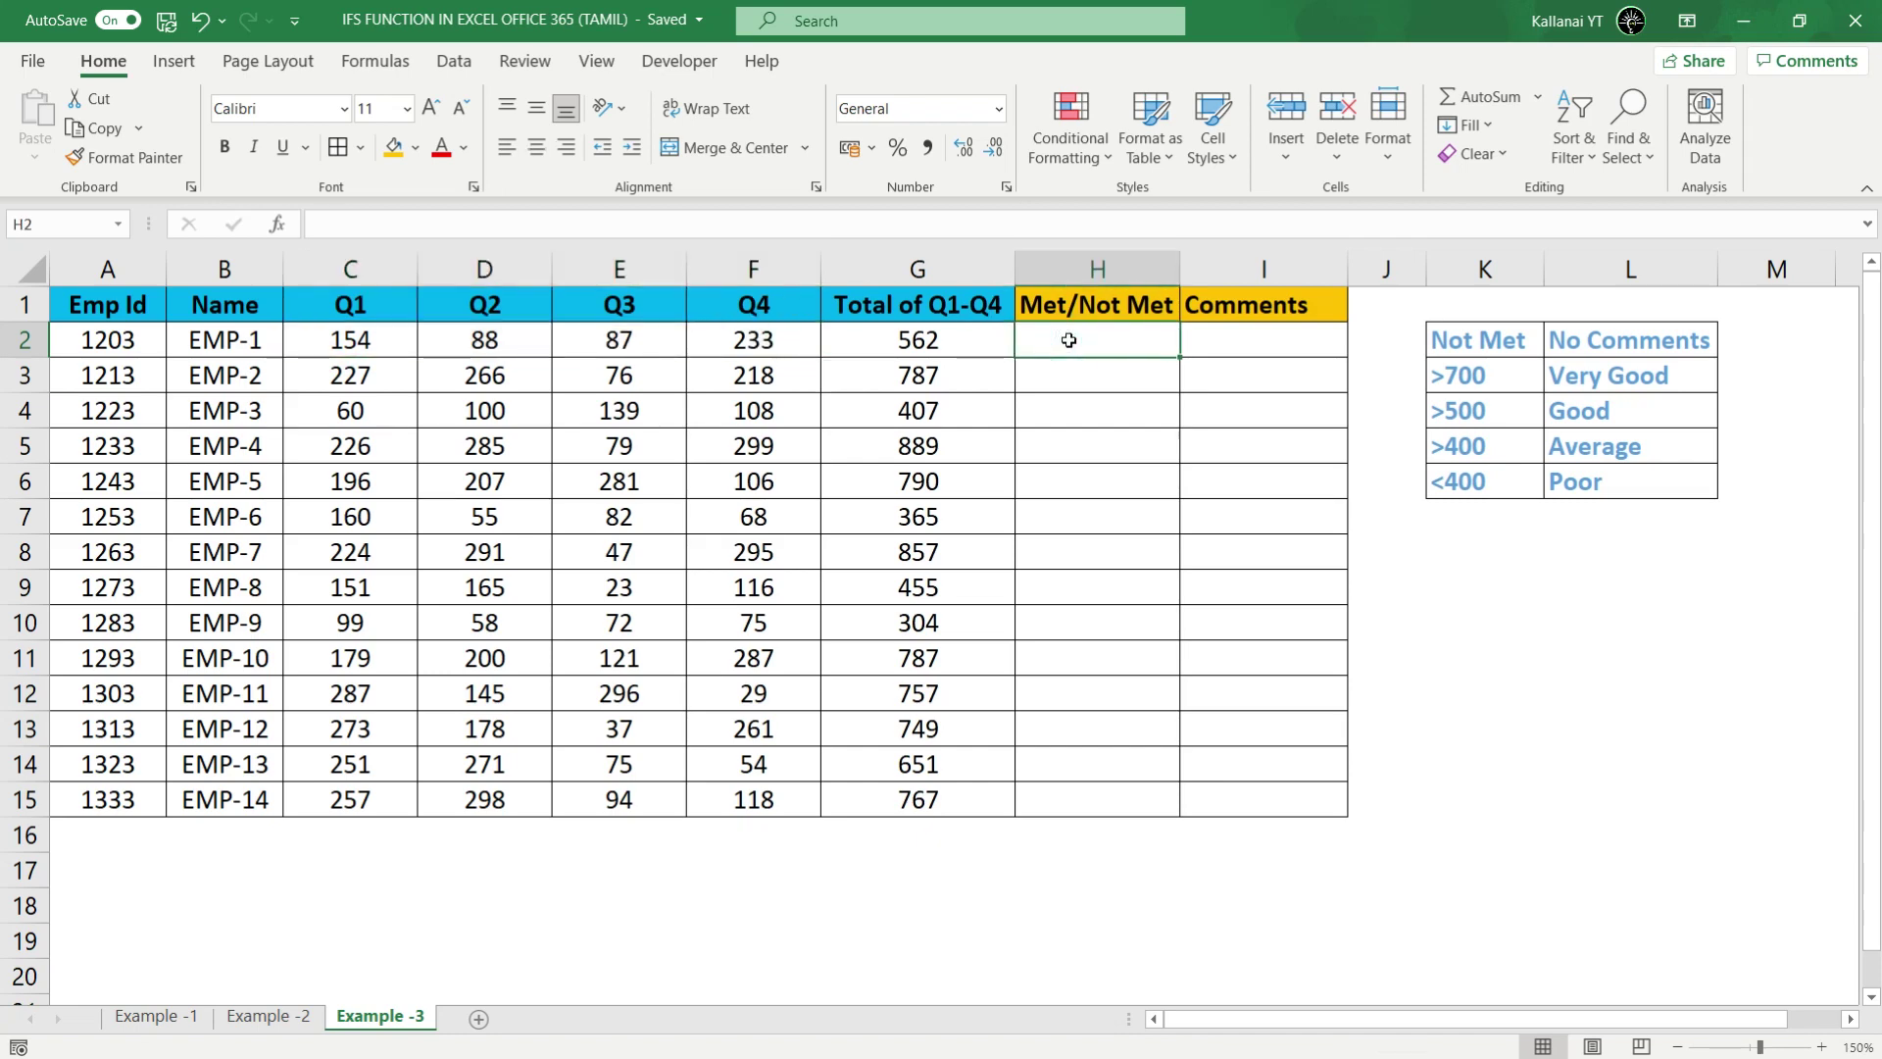
# Step: In H2, start =IF(AND(C2>50,D2>50,E2>50,F2>50) as the four-quarter logical test
pyautogui.click(1037, 378)
pyautogui.click(1073, 338)
pyautogui.write('=if')
pyautogui.press('Tab')
pyautogui.write('and')
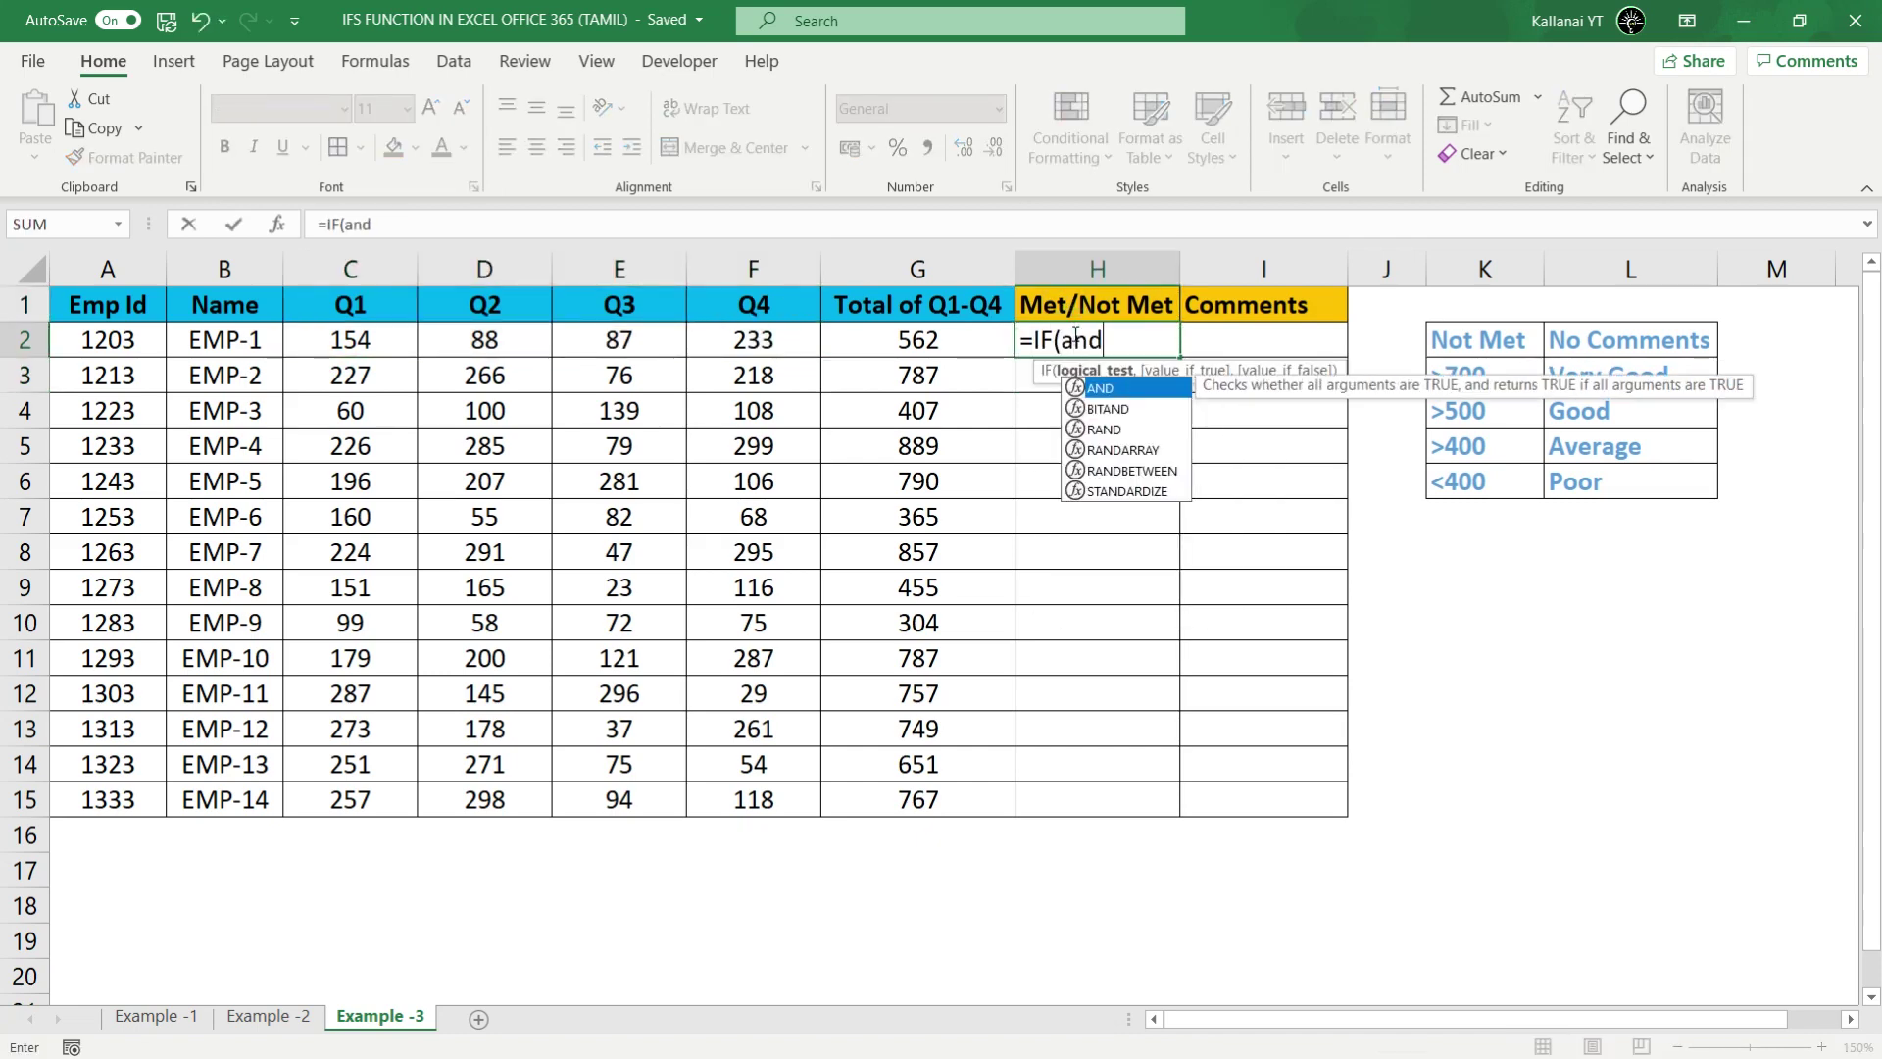
pyautogui.press('Tab')
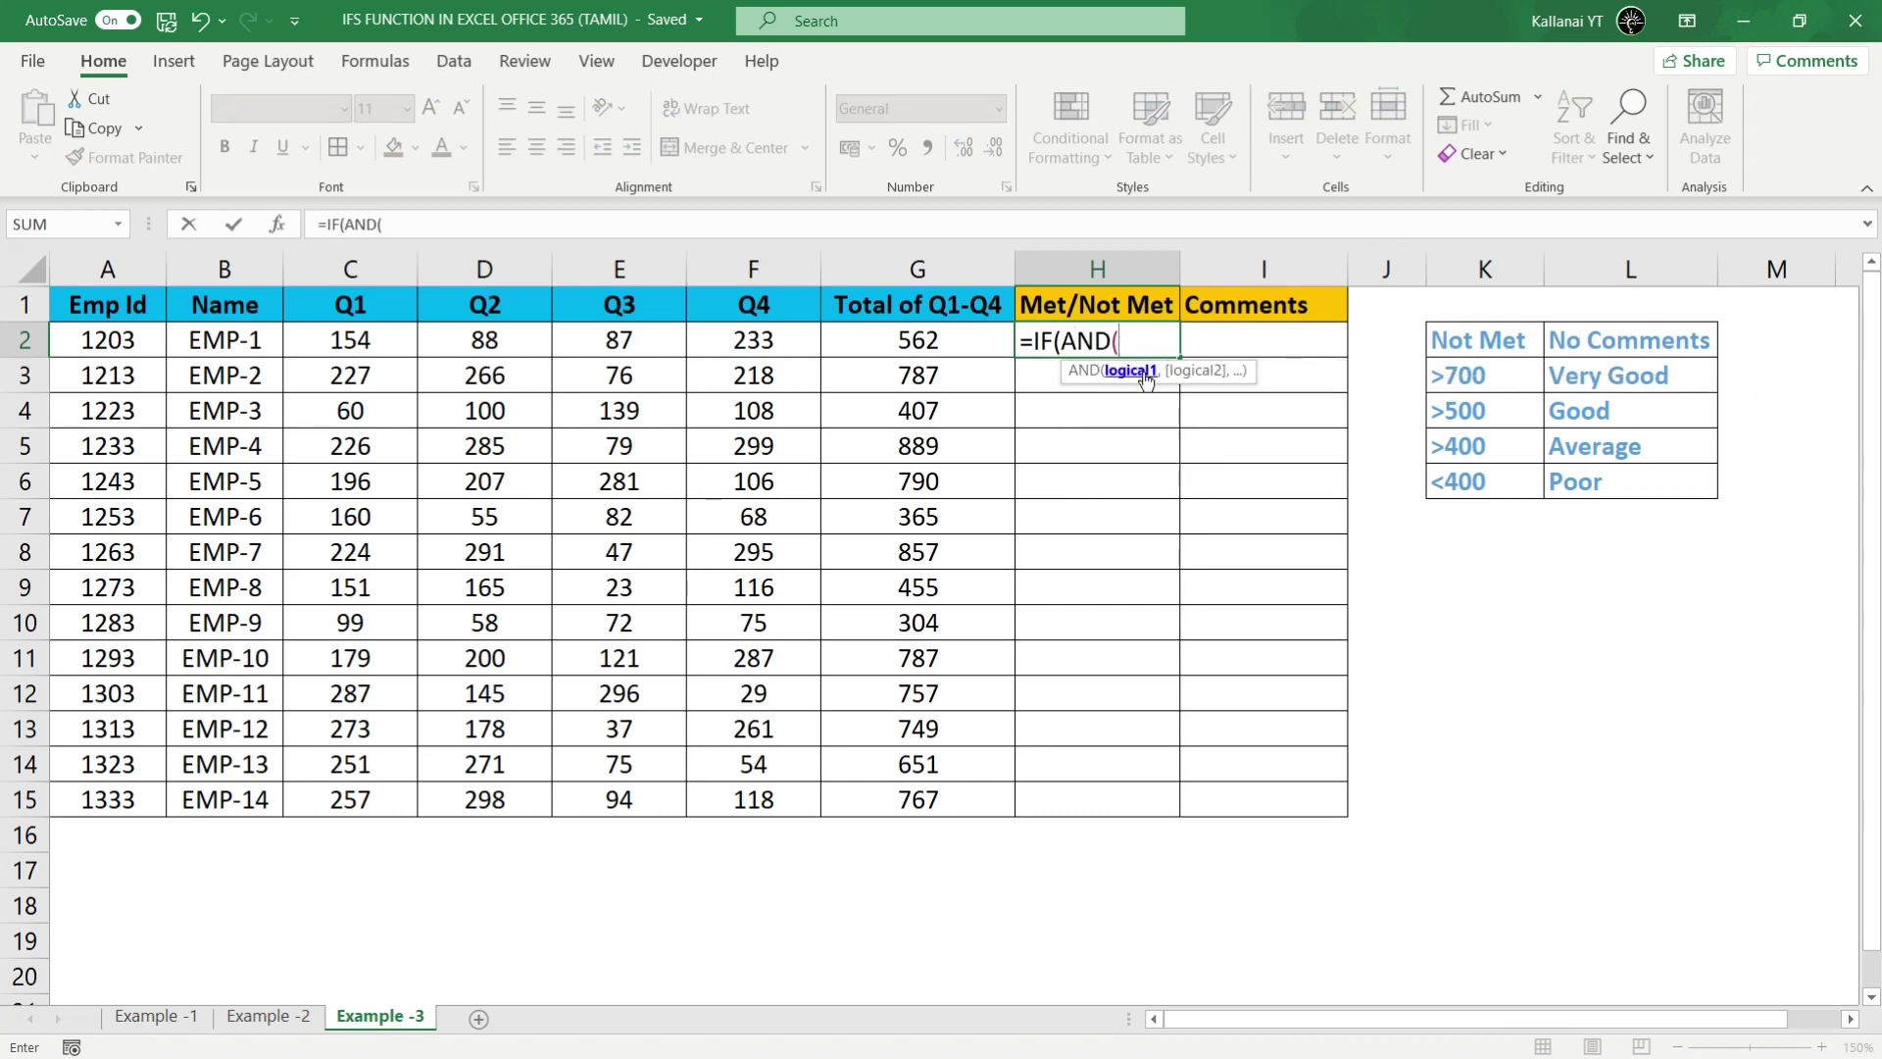
pyautogui.click(391, 340)
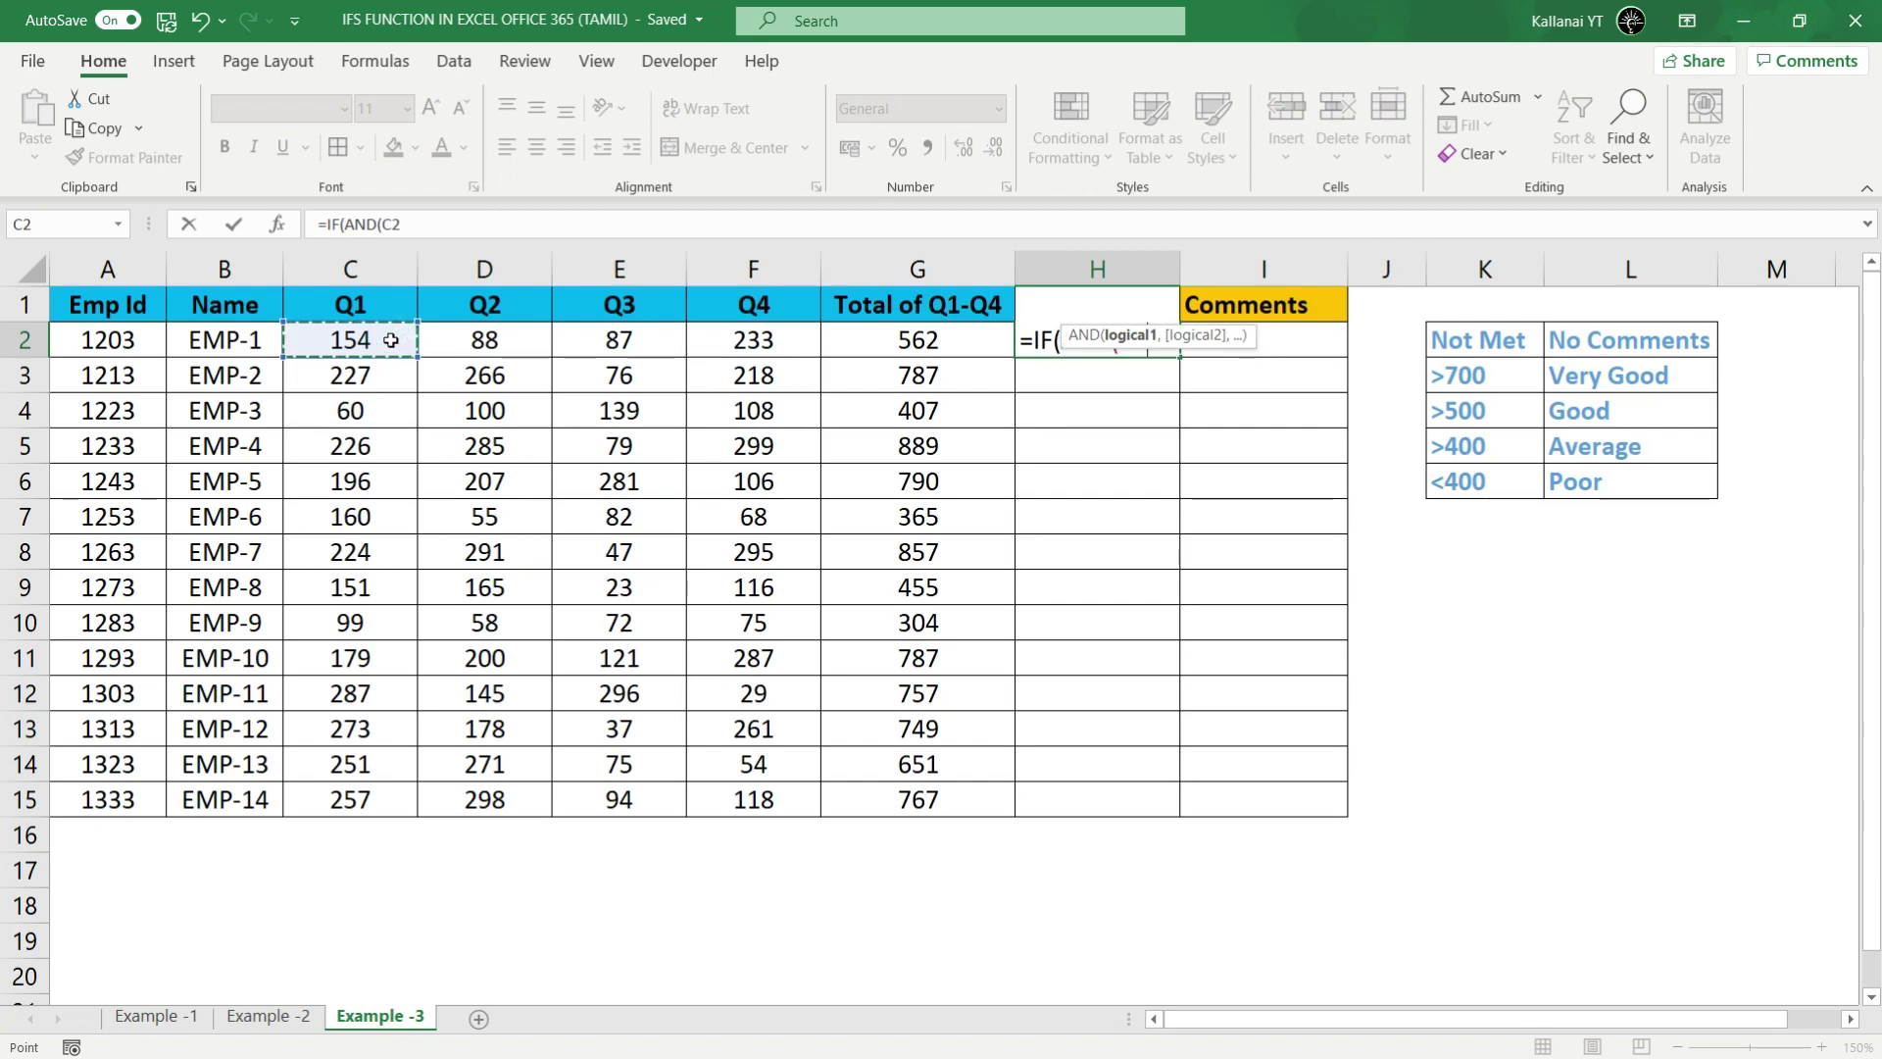
pyautogui.write('>')
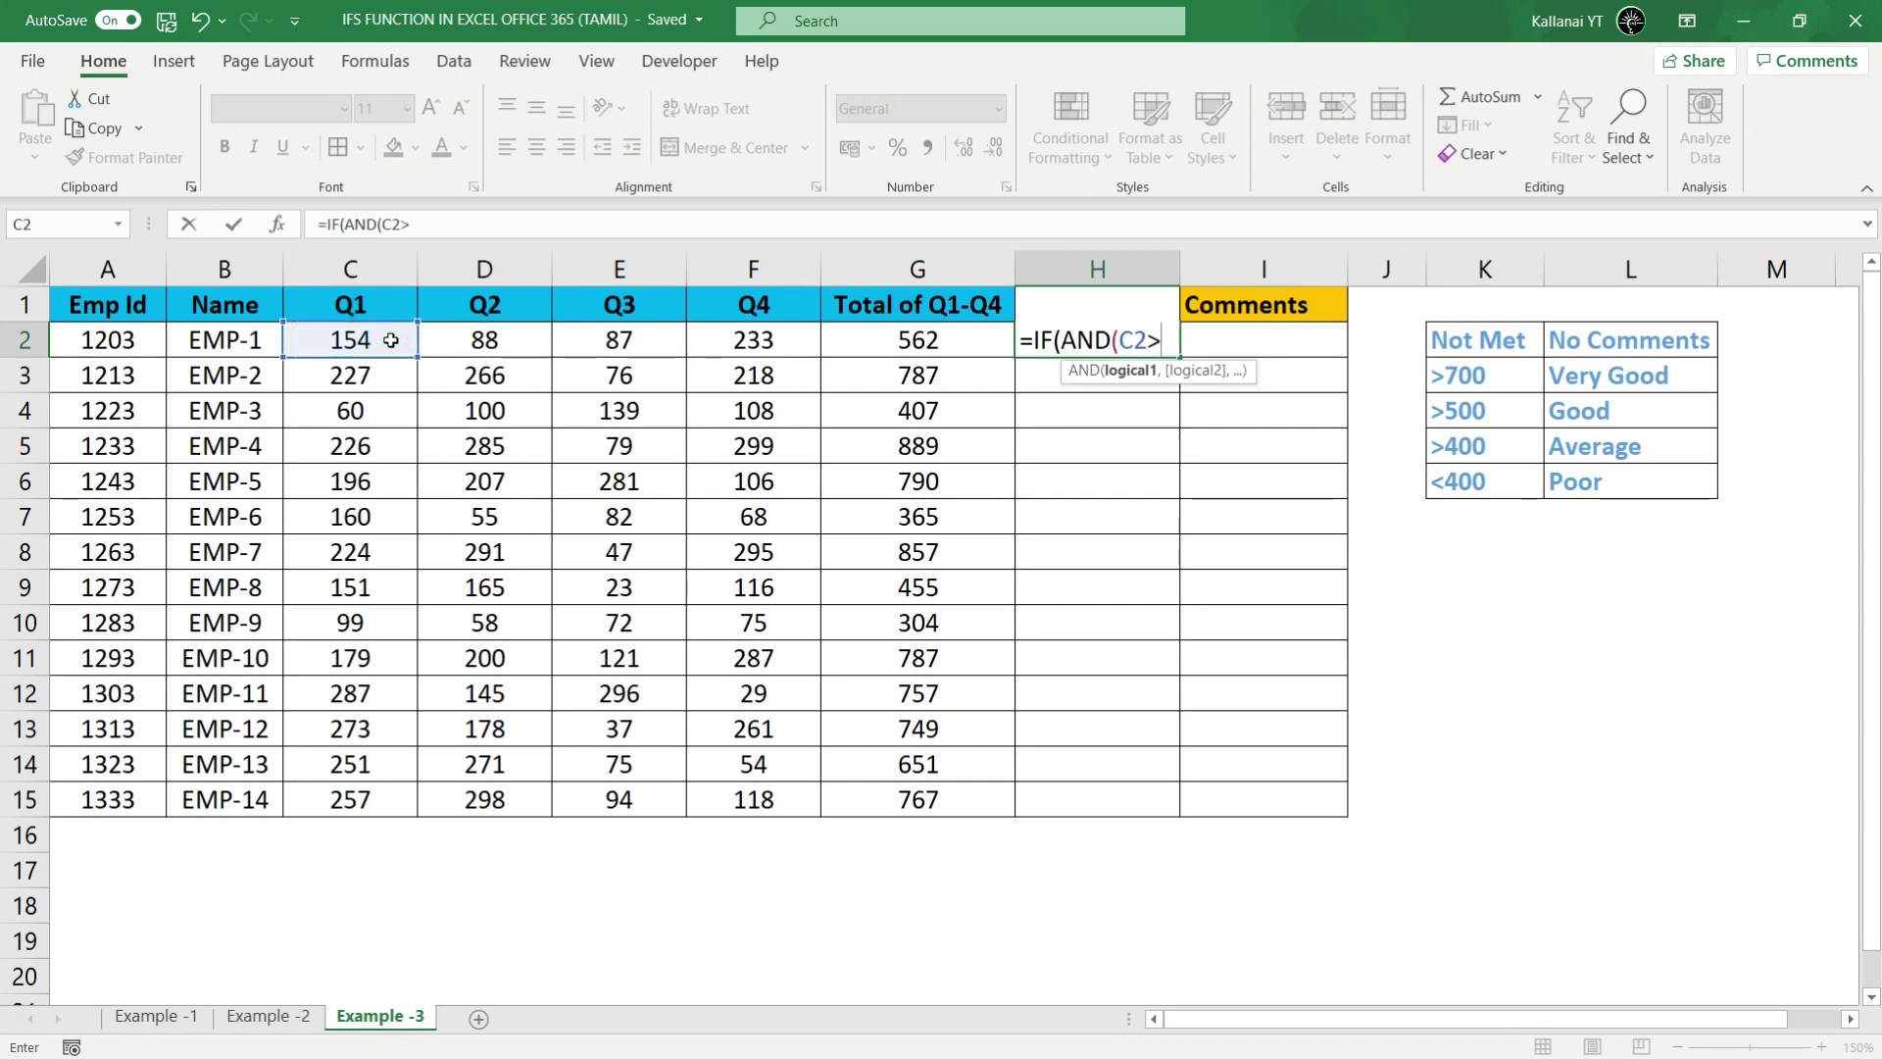
pyautogui.write('50')
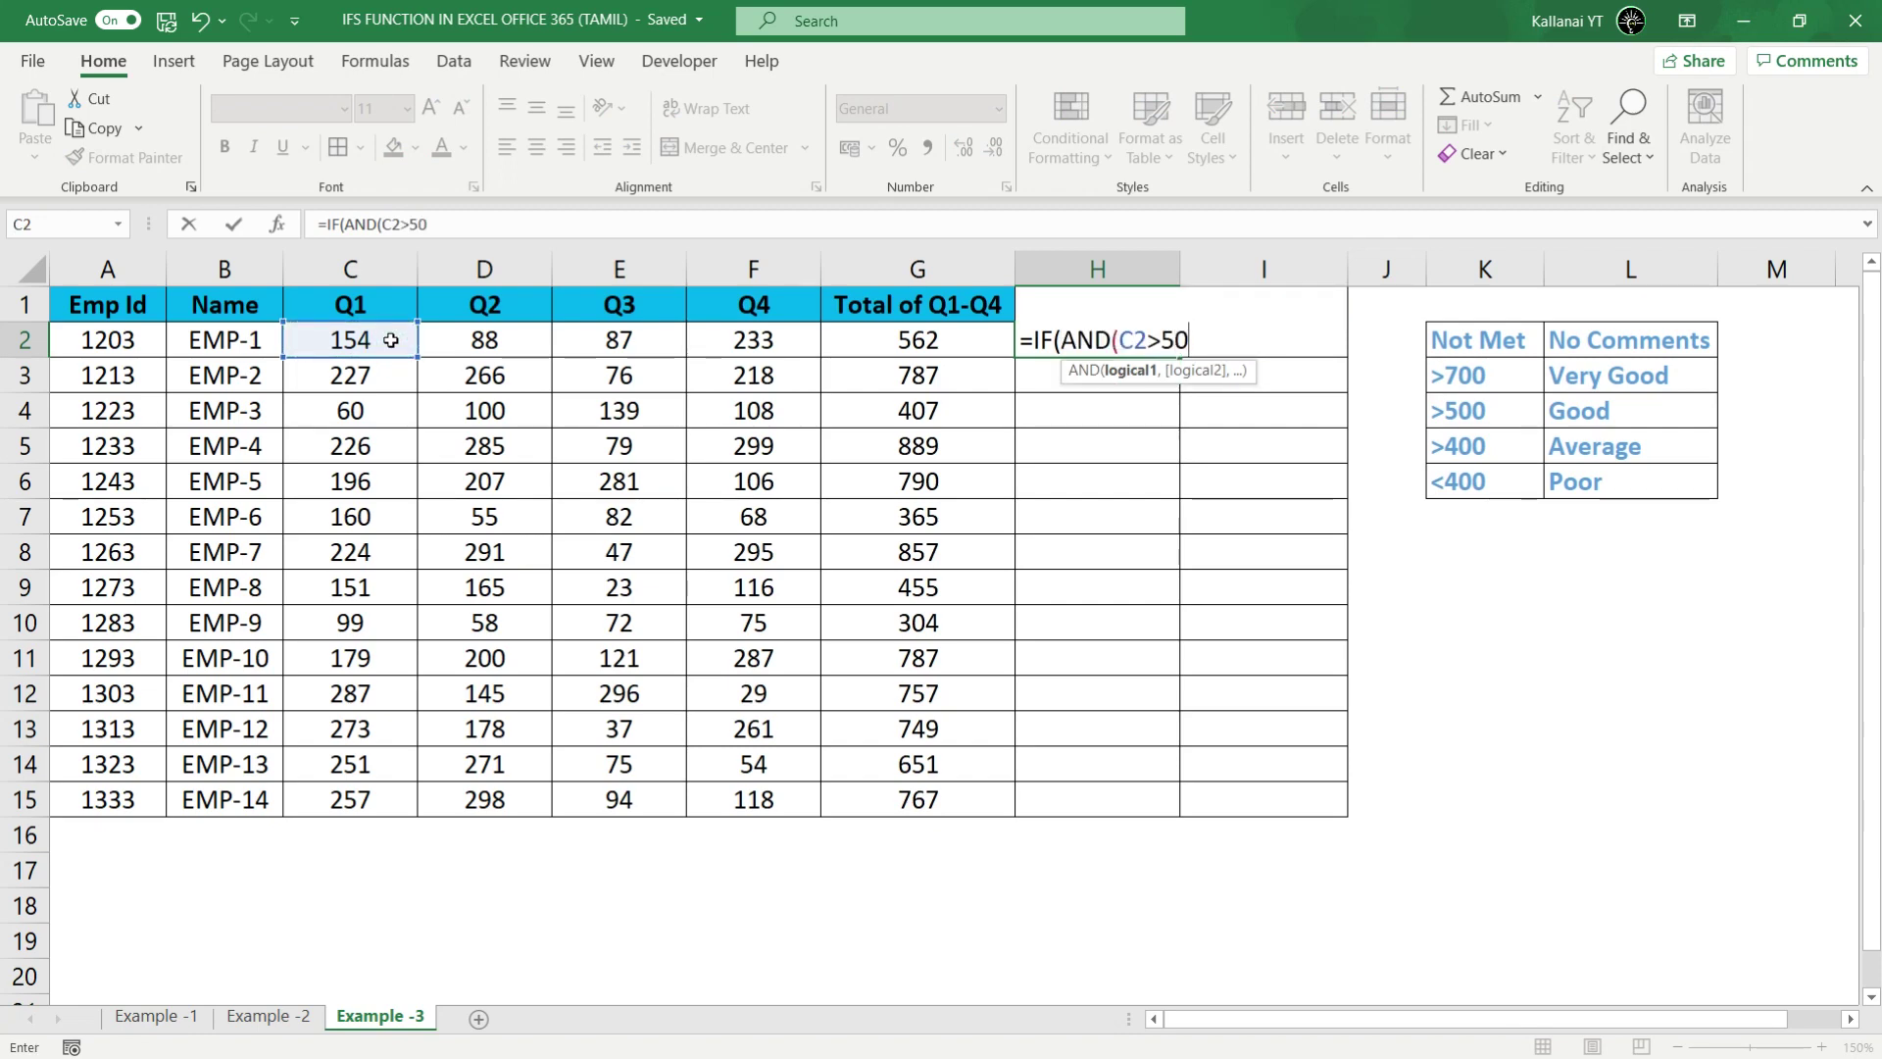
pyautogui.write(',')
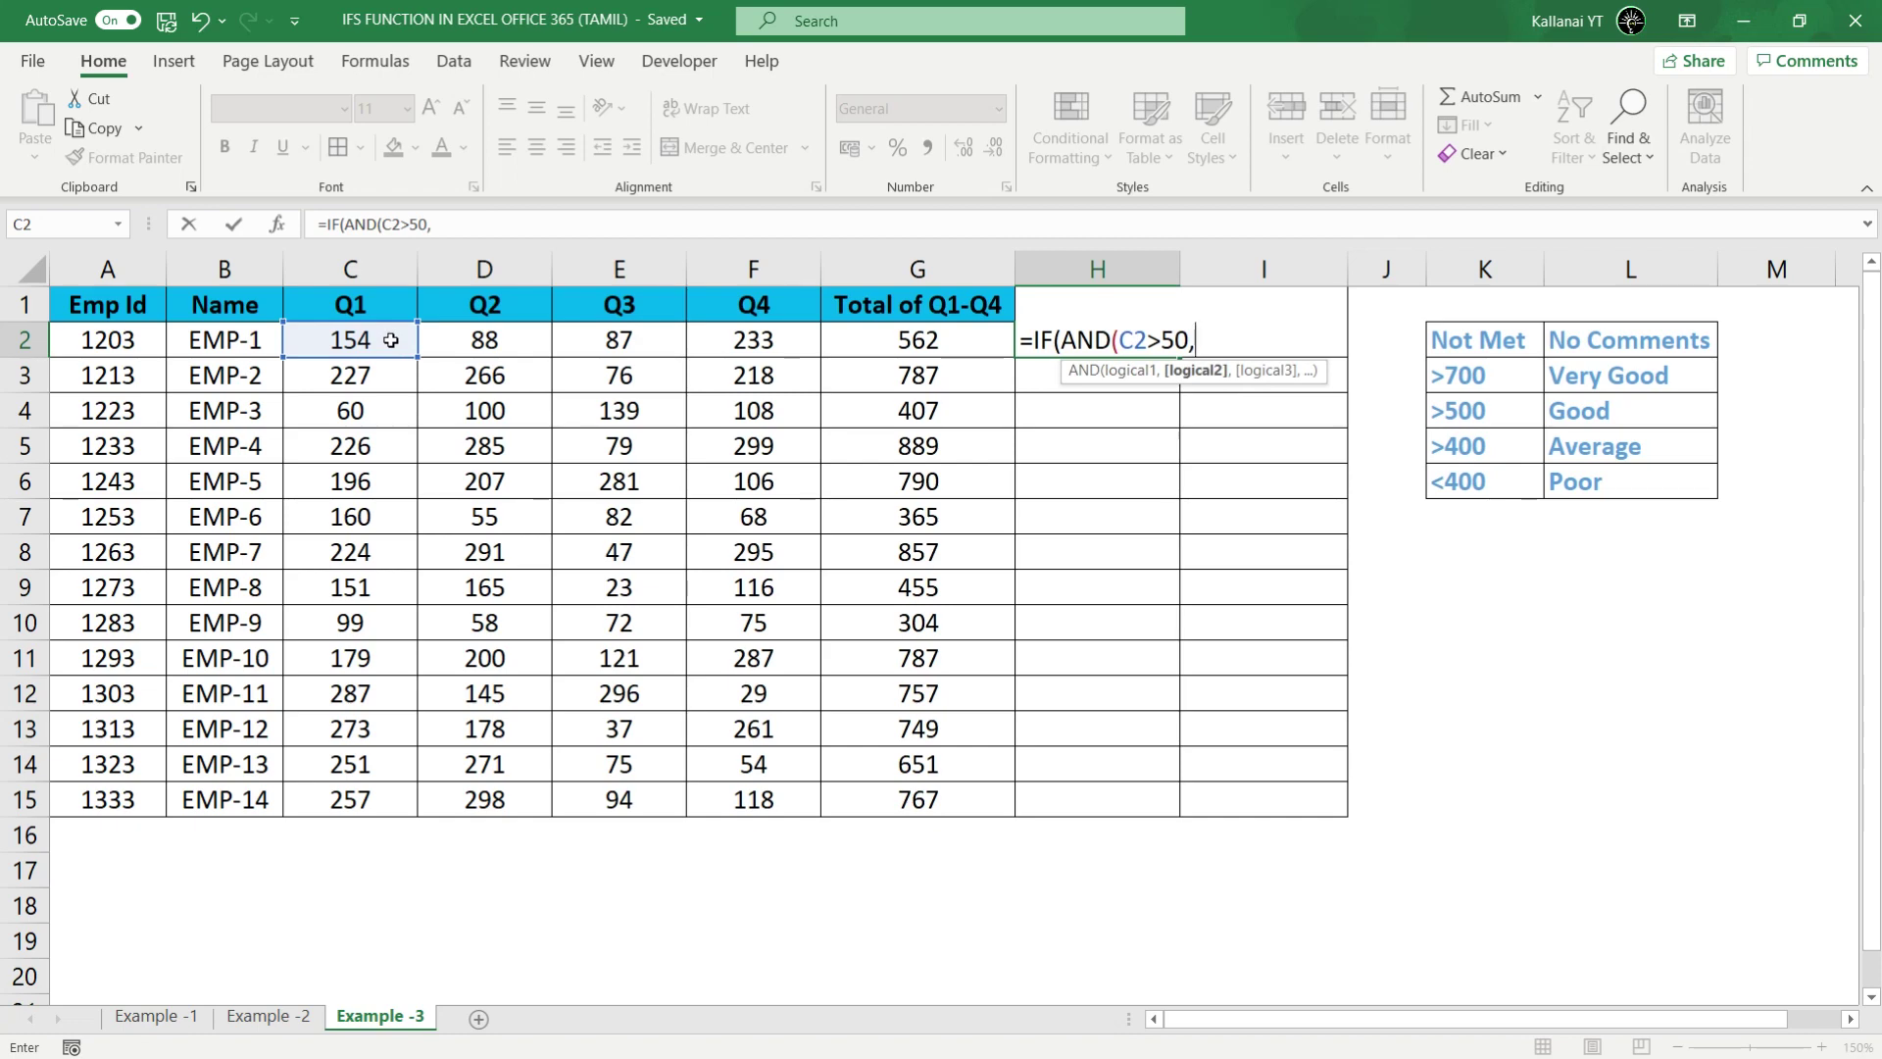
pyautogui.click(472, 340)
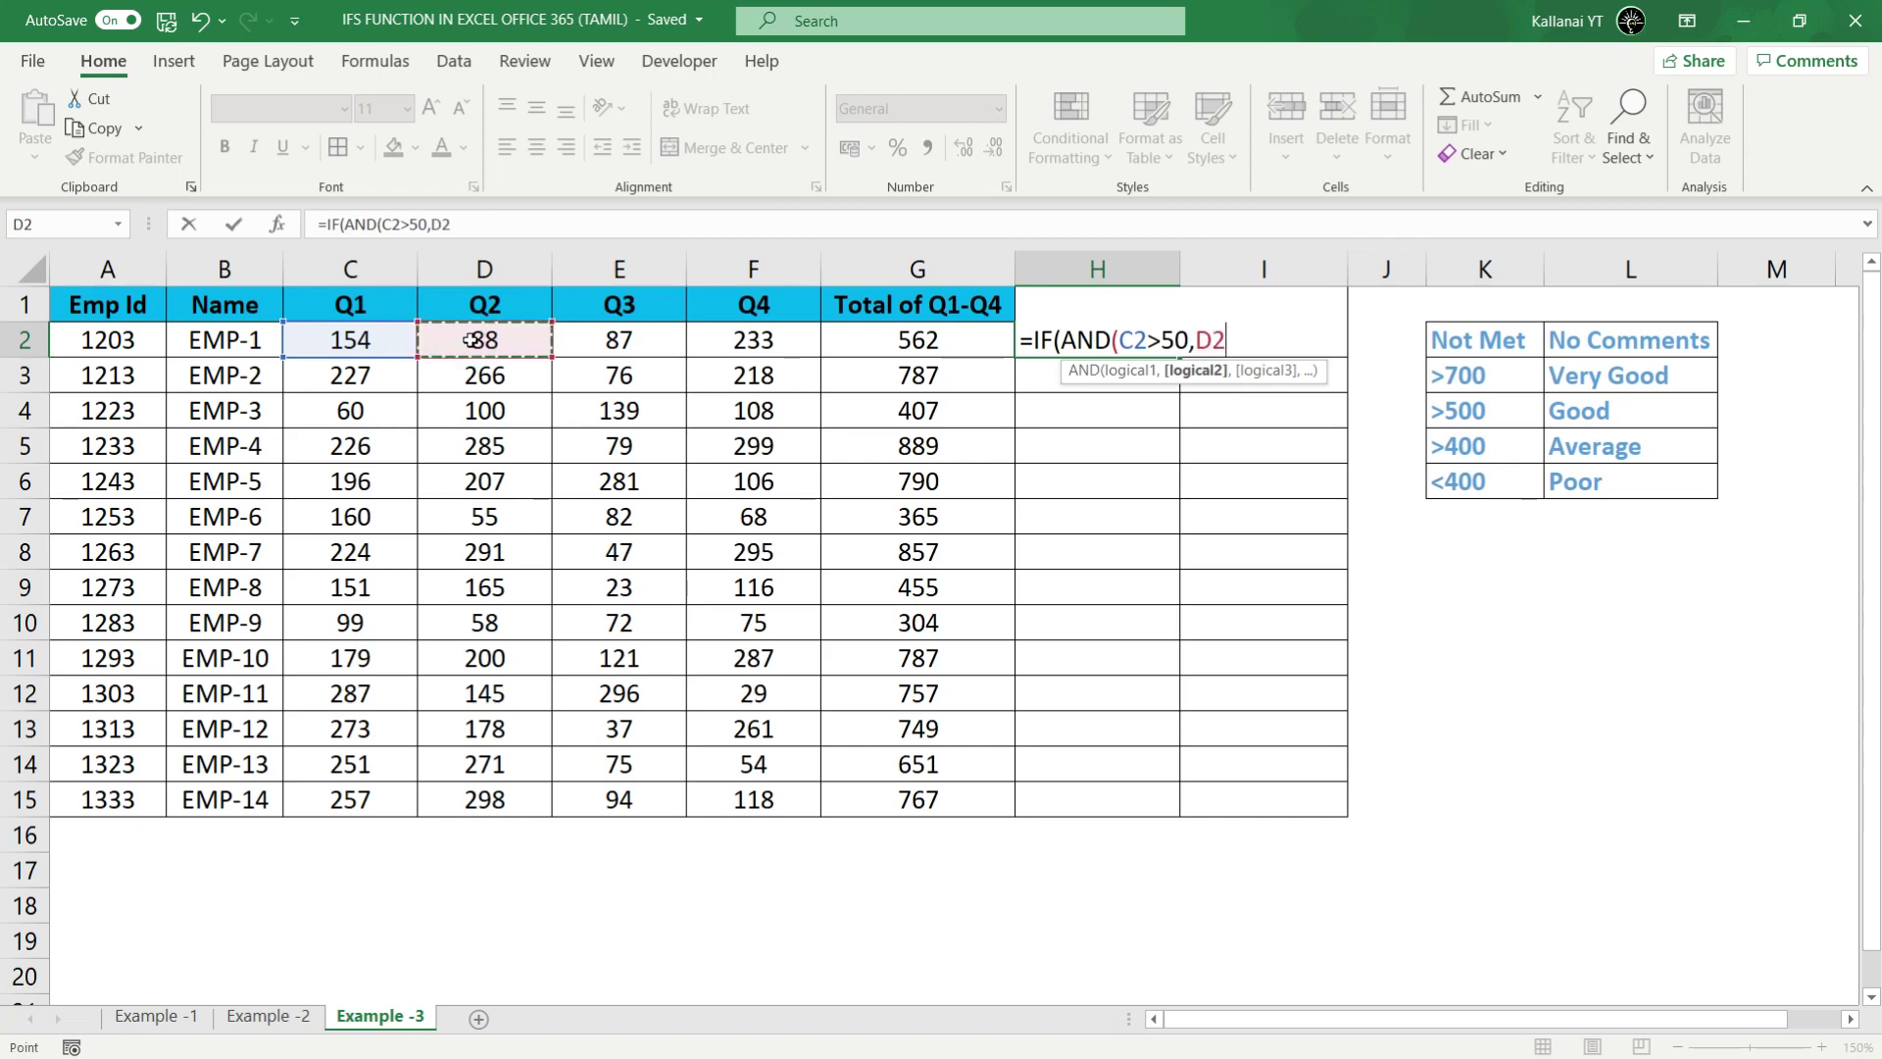
pyautogui.write('>')
pyautogui.write('50,')
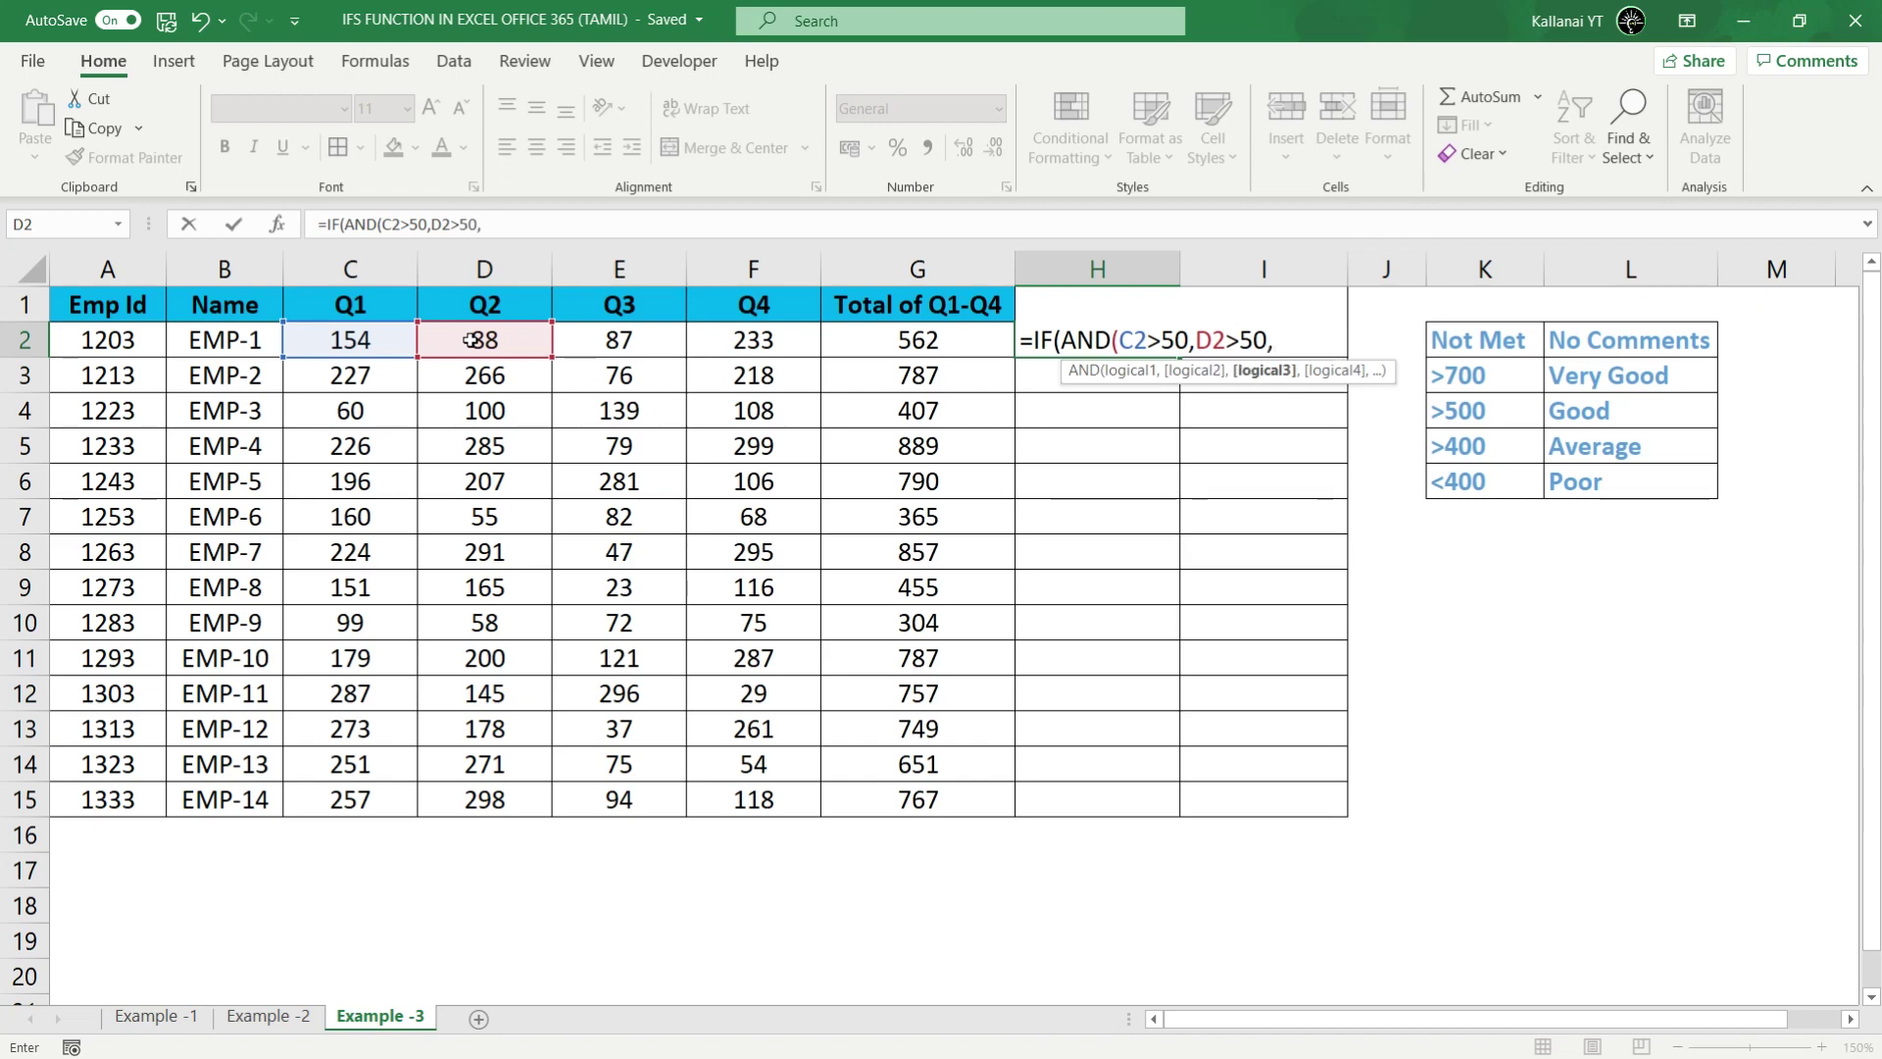
pyautogui.click(569, 340)
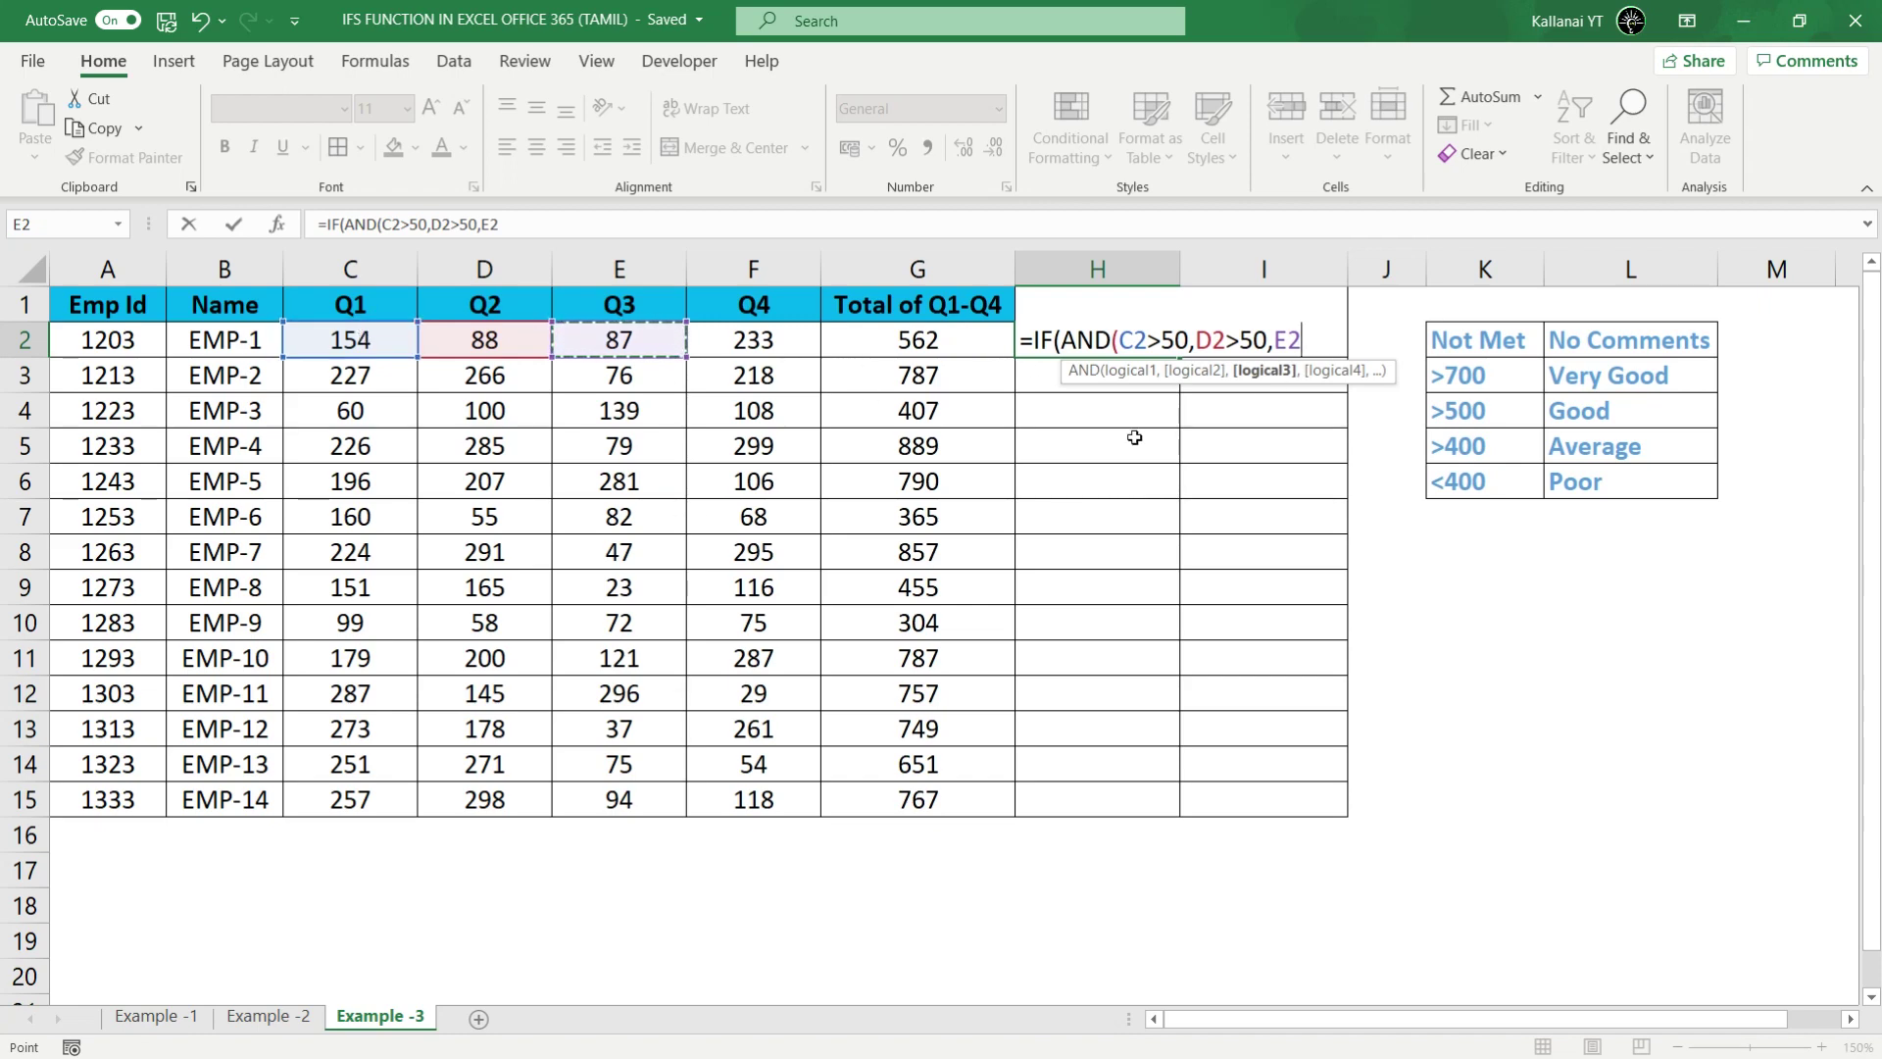
pyautogui.write('>50')
pyautogui.write(',')
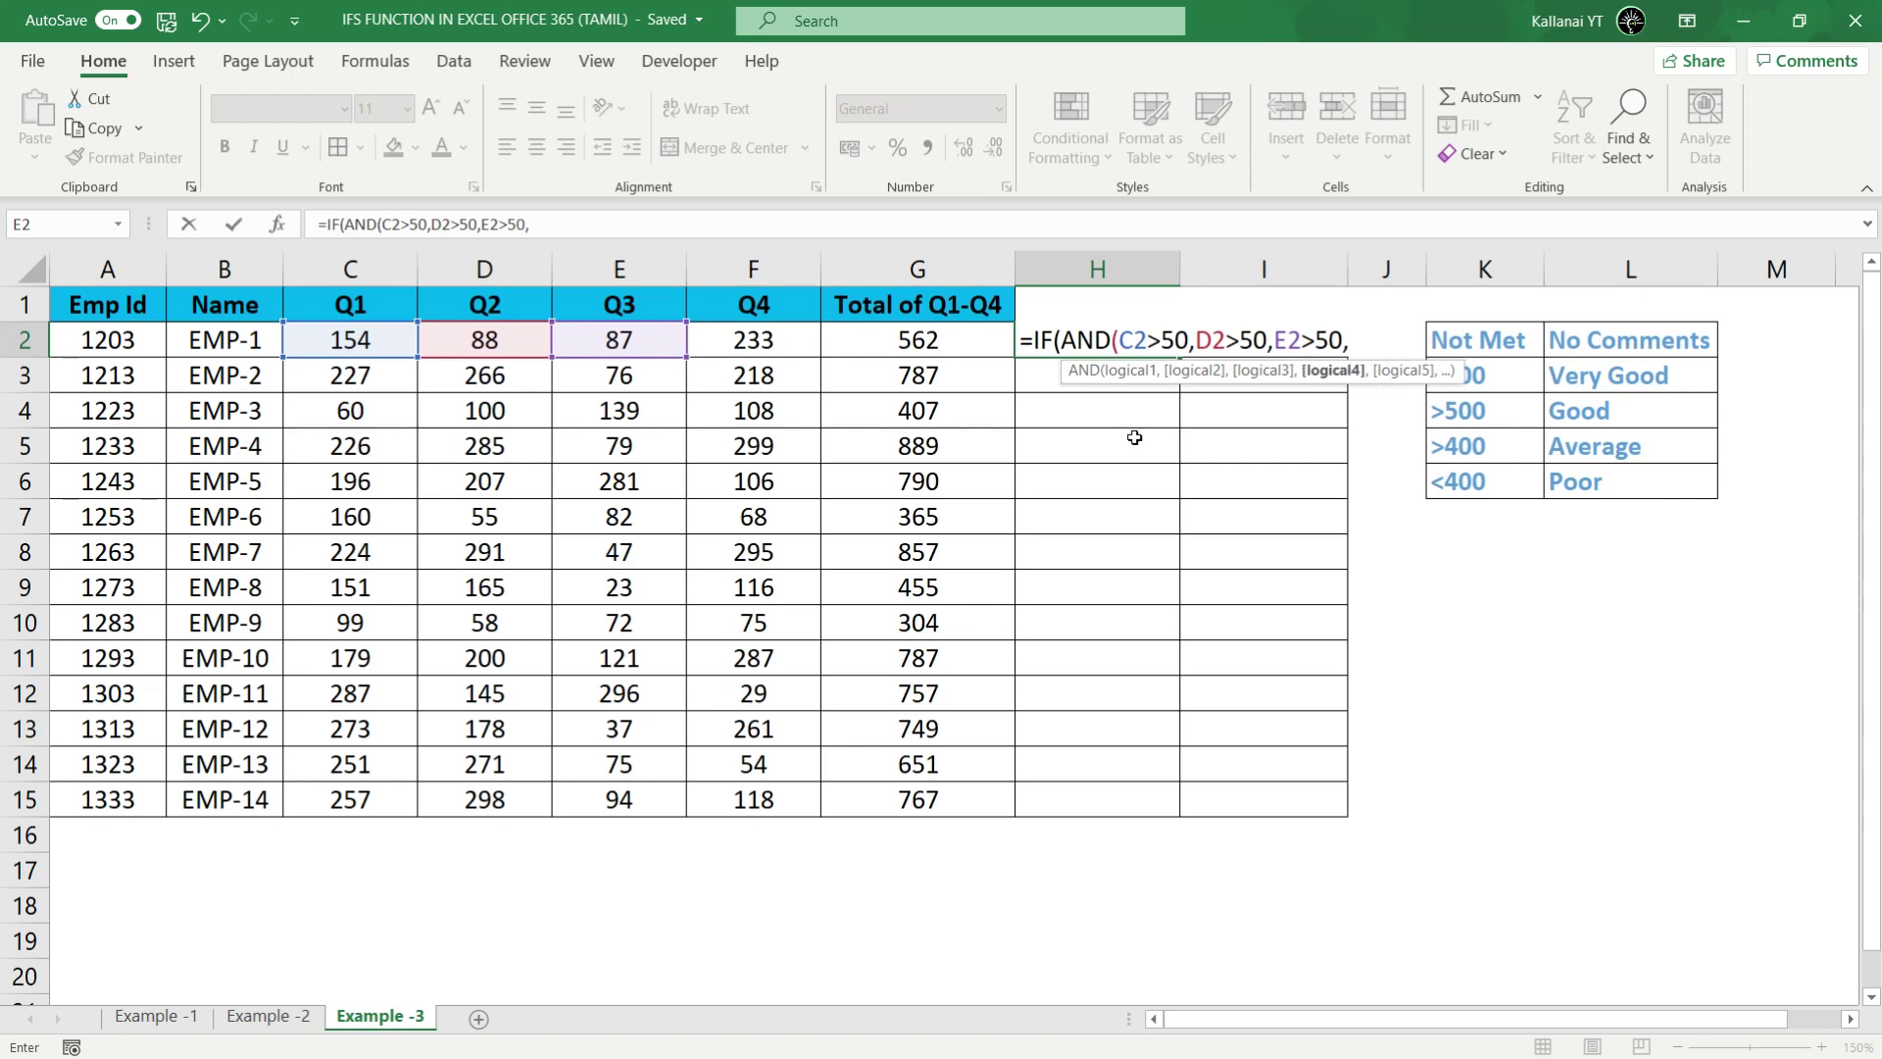
pyautogui.click(737, 342)
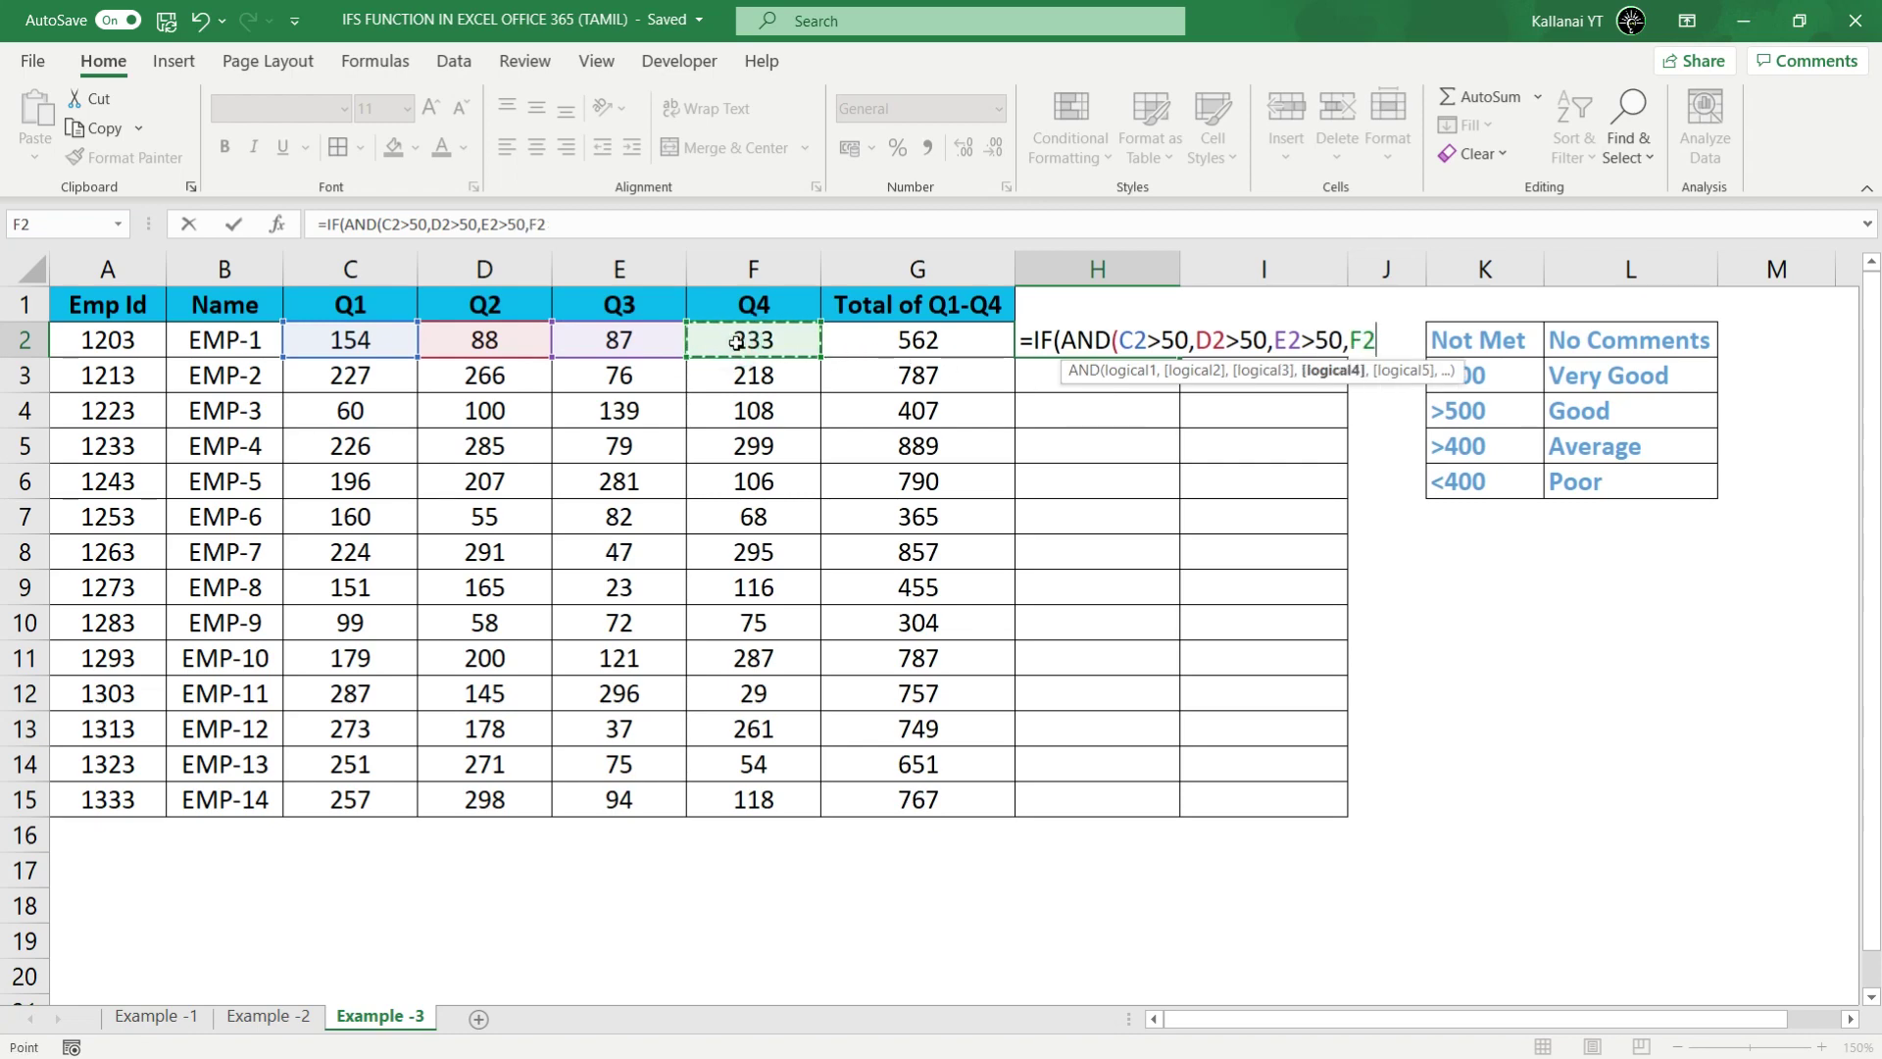
pyautogui.write('>50')
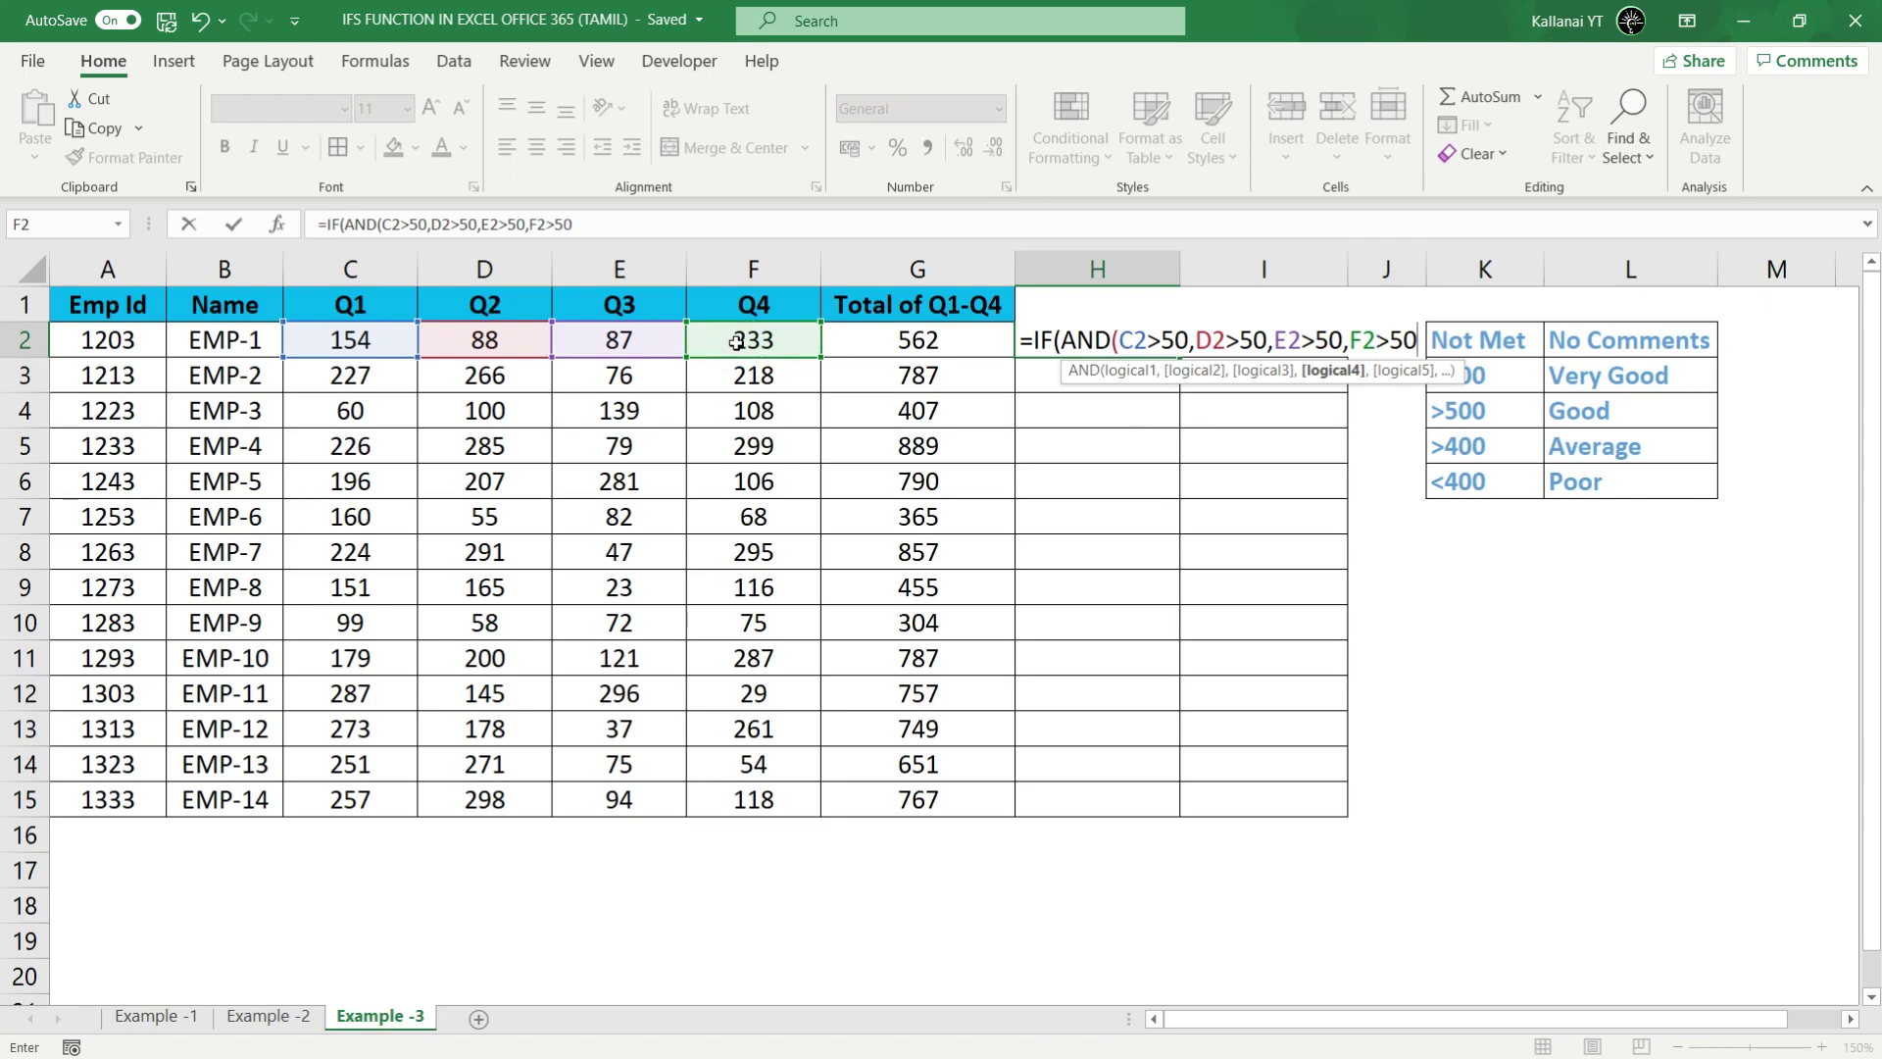
pyautogui.write(')')
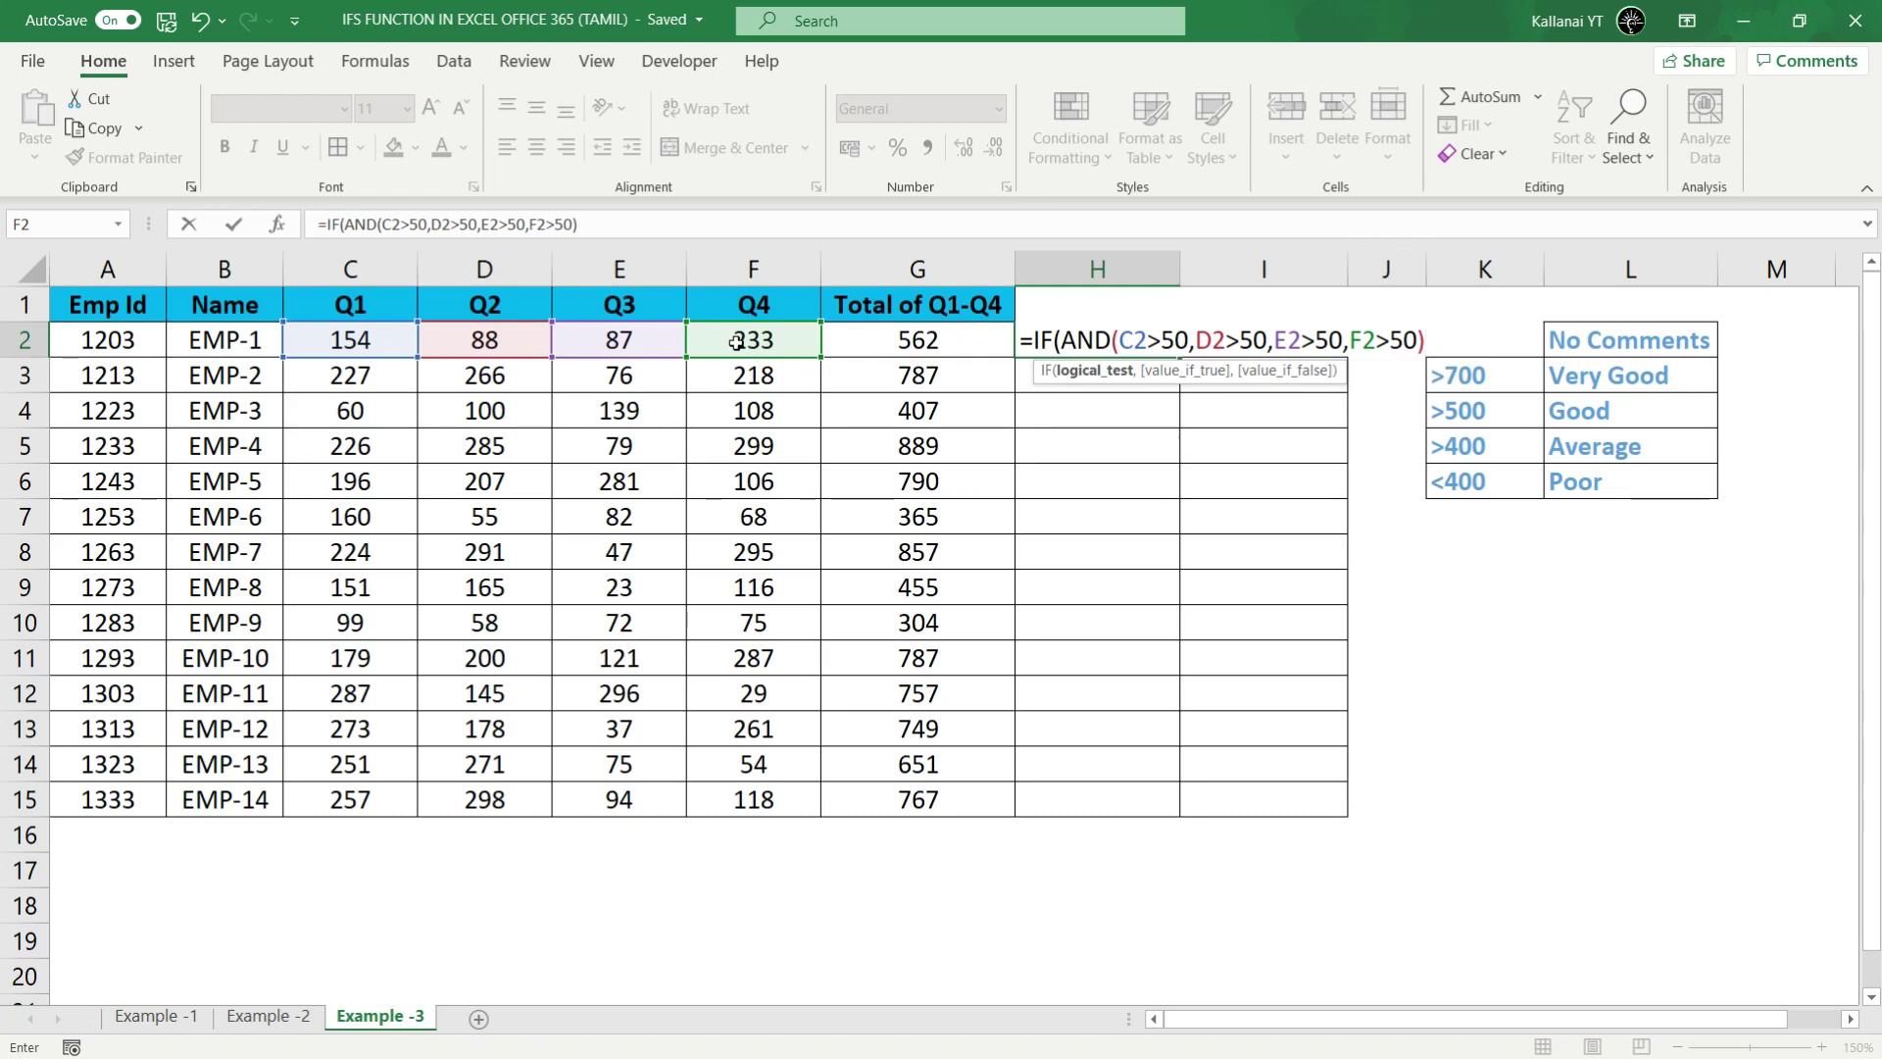
# Step: Check the AND logical test, then finish the formula with ,"Met","Not Met")
pyautogui.click(1097, 371)
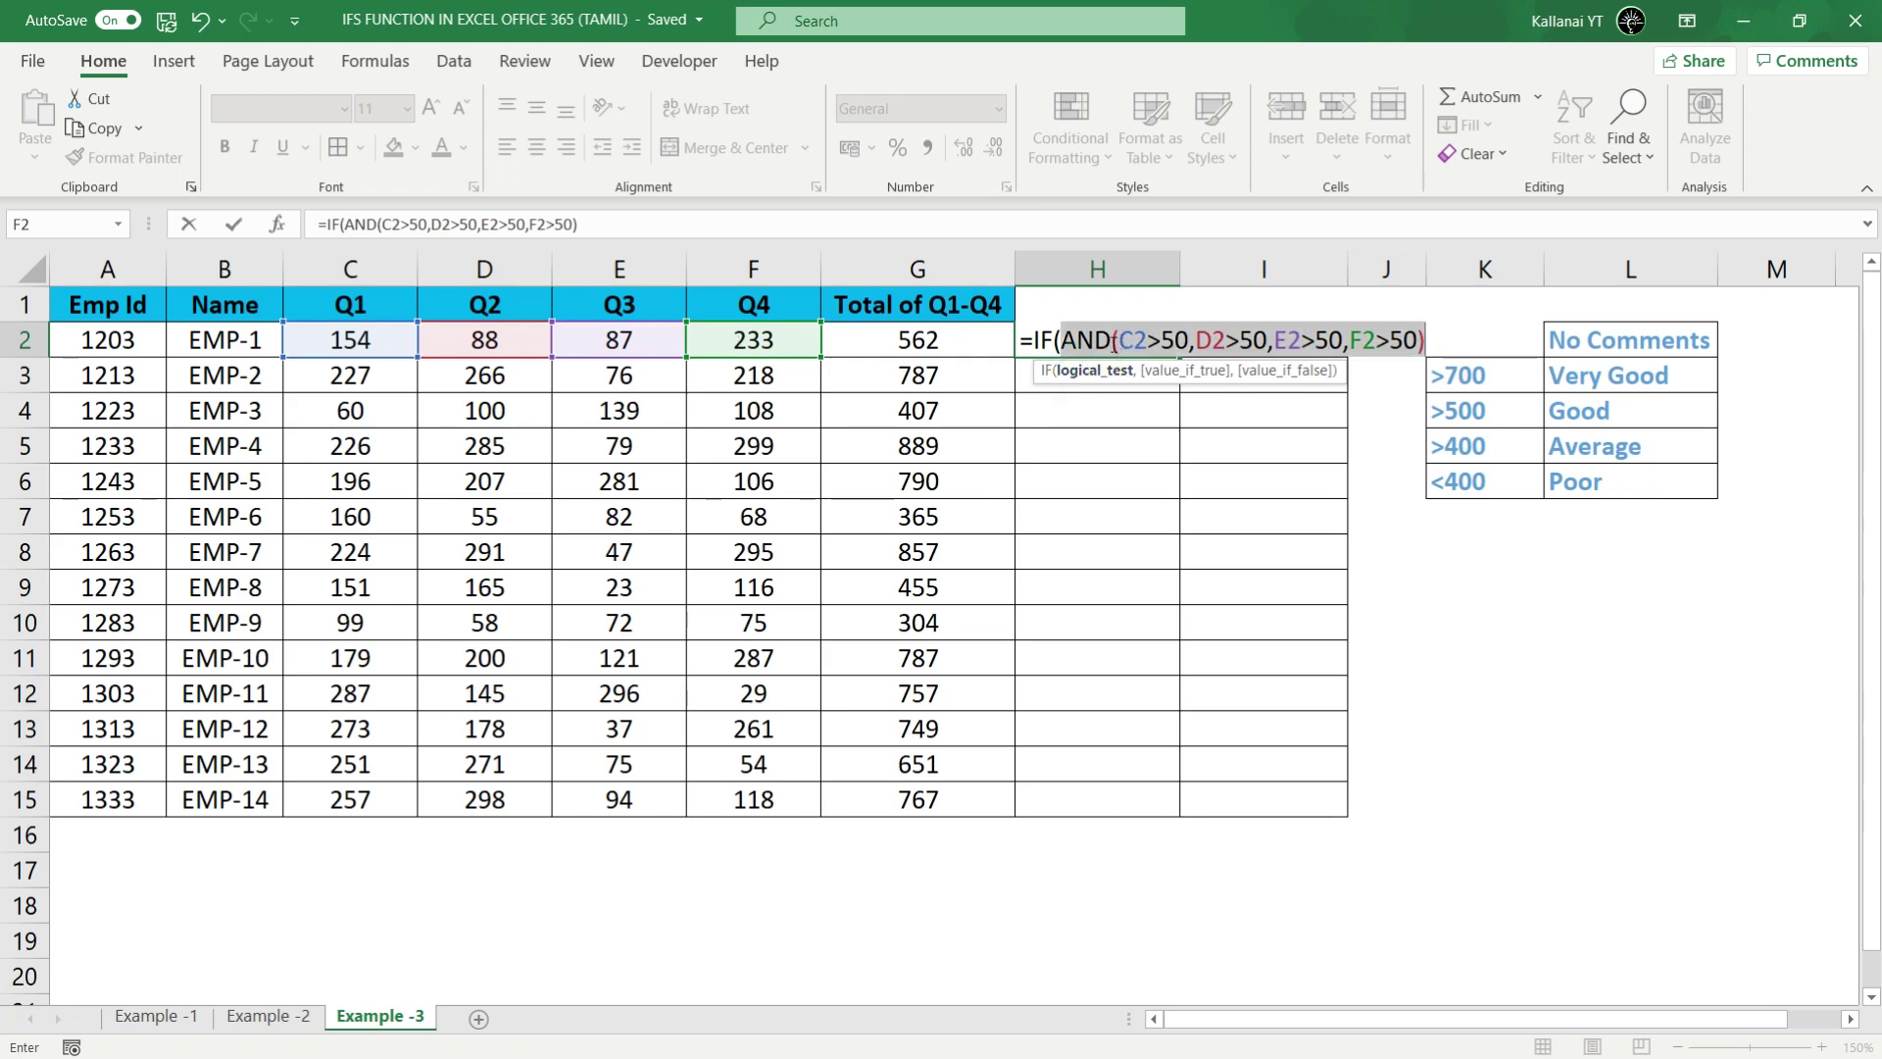
pyautogui.click(1118, 339)
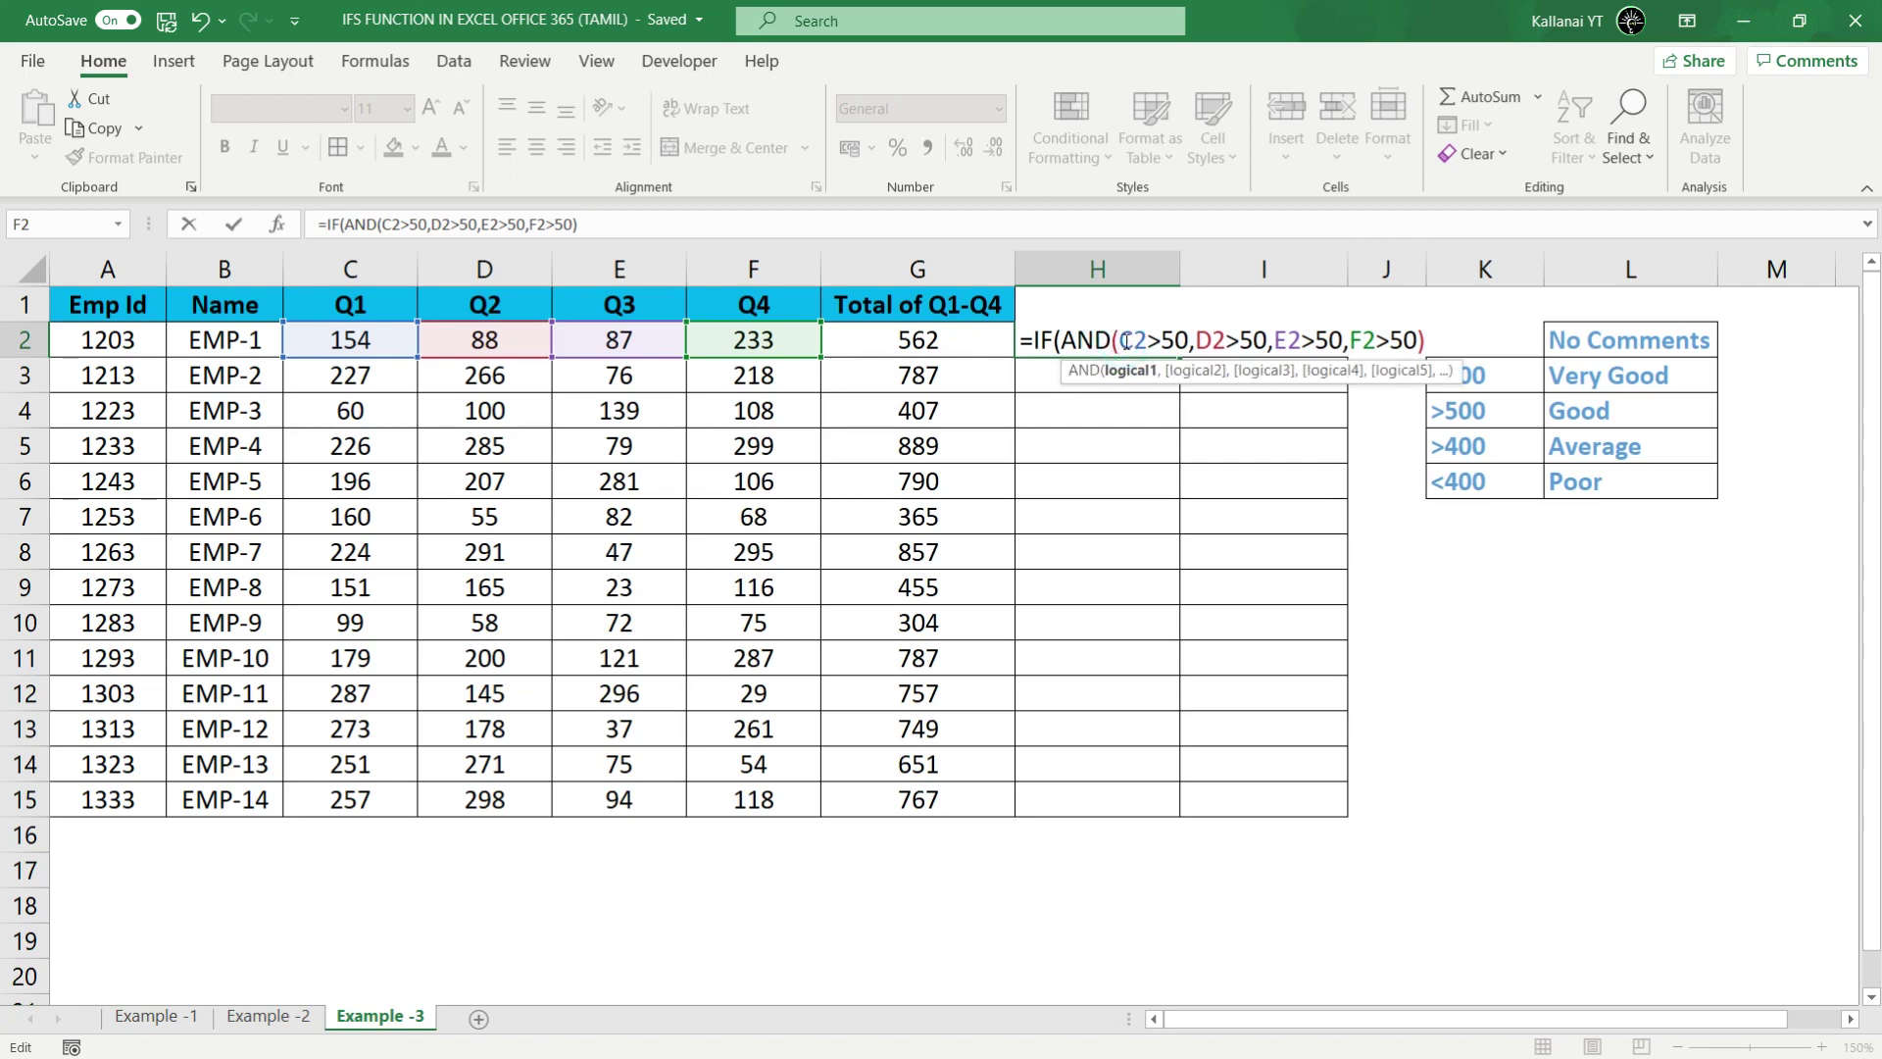
pyautogui.moveTo(1152, 336); pyautogui.dragTo(1417, 335)
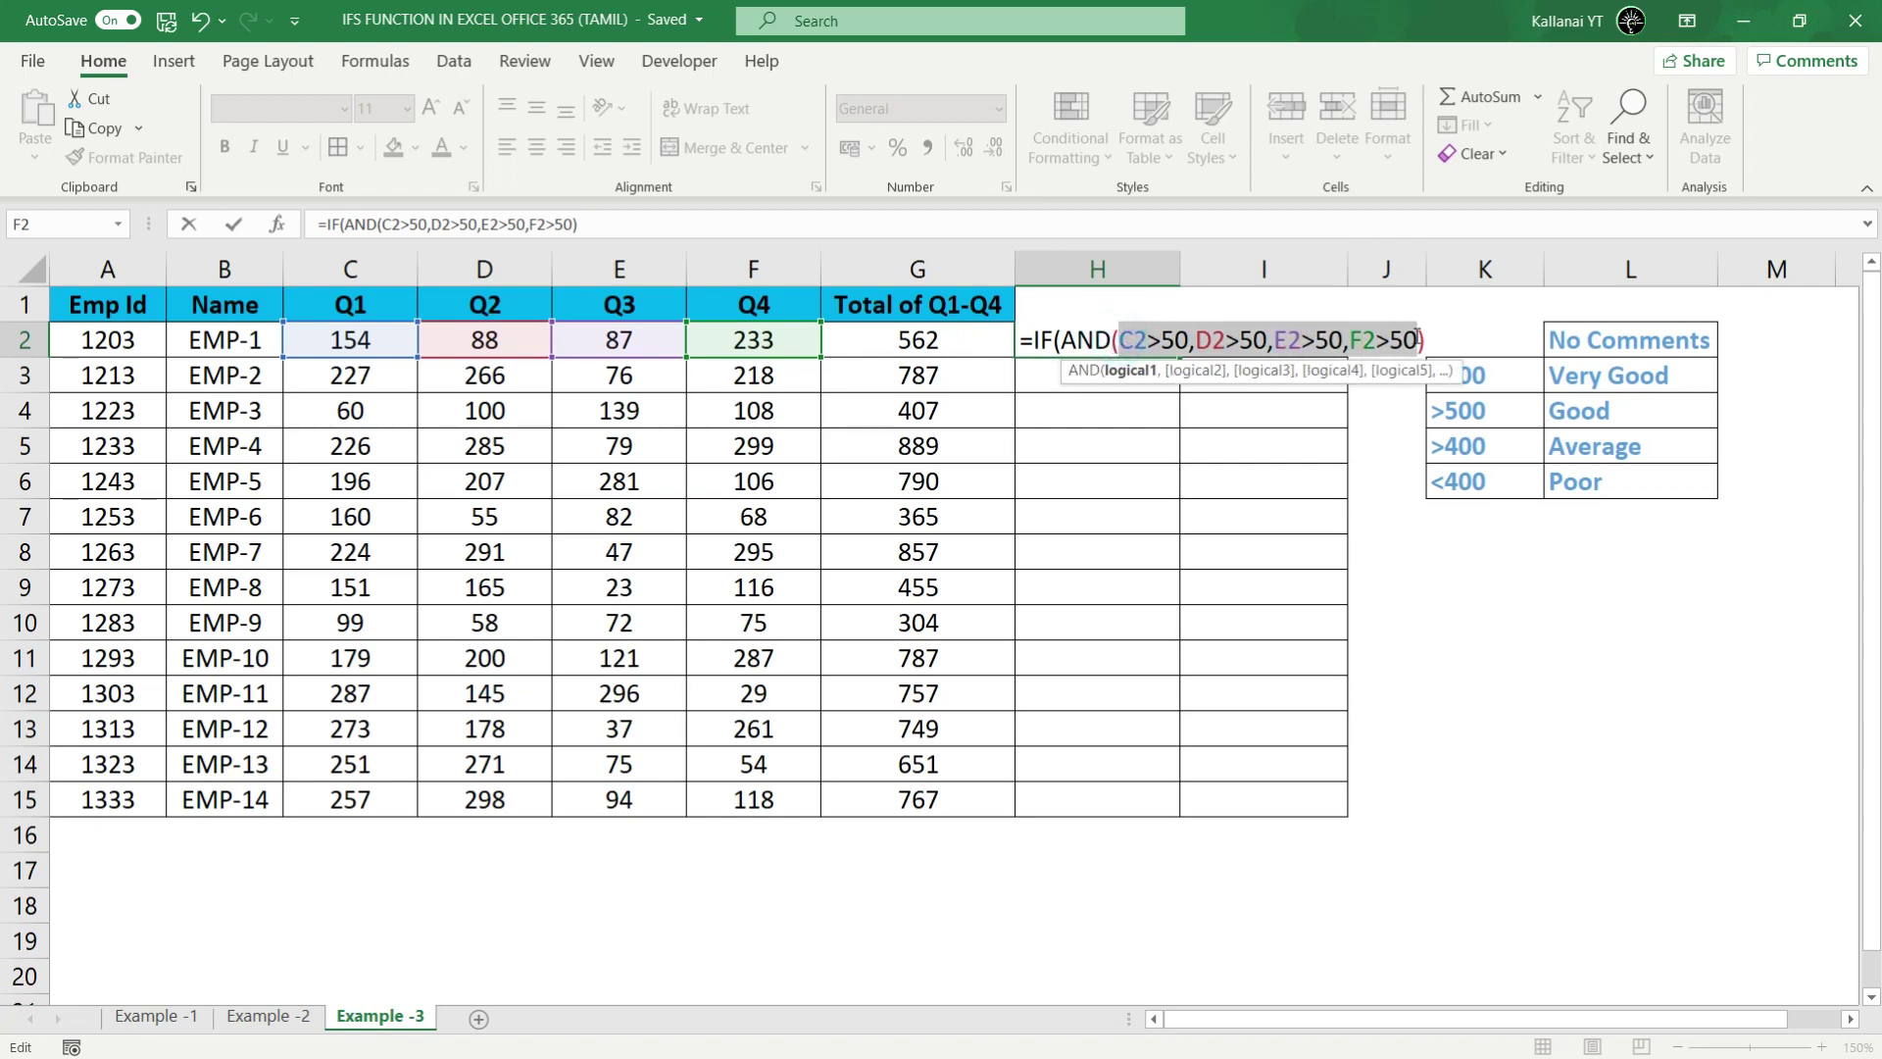
pyautogui.click(1066, 343)
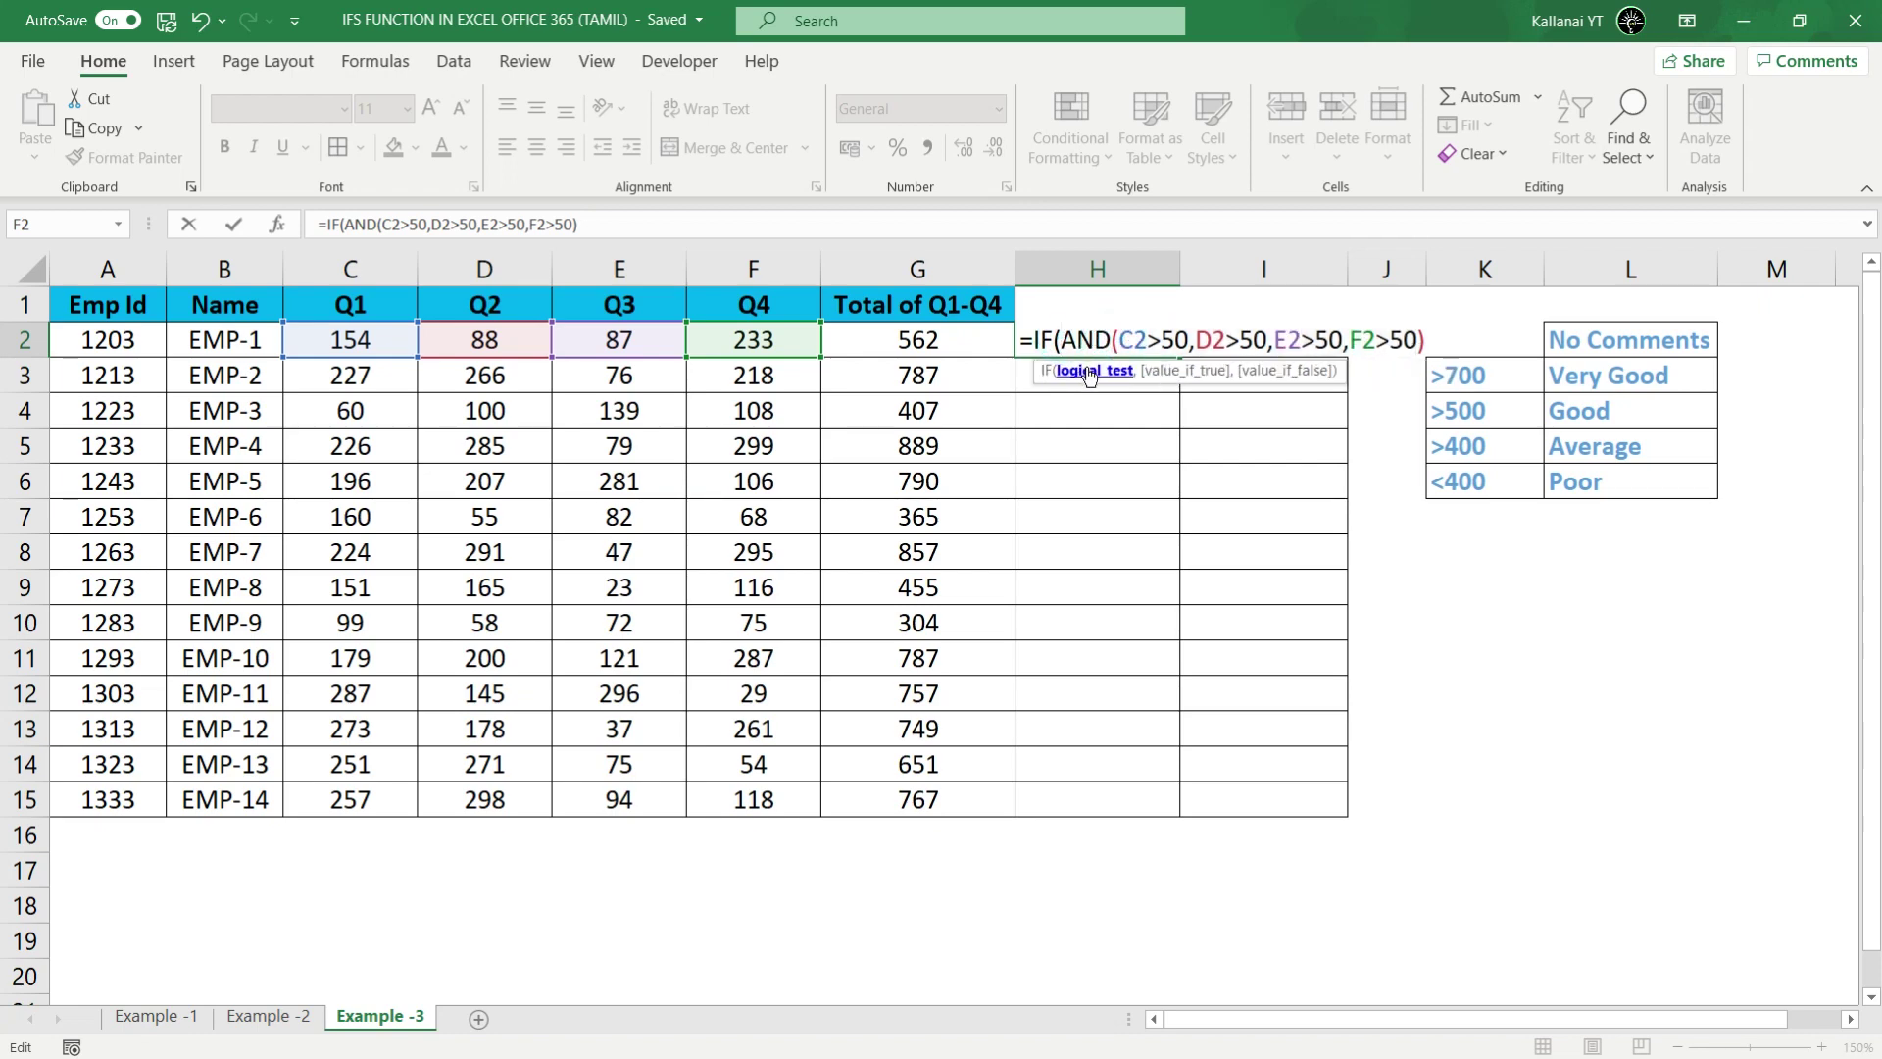
pyautogui.click(1088, 371)
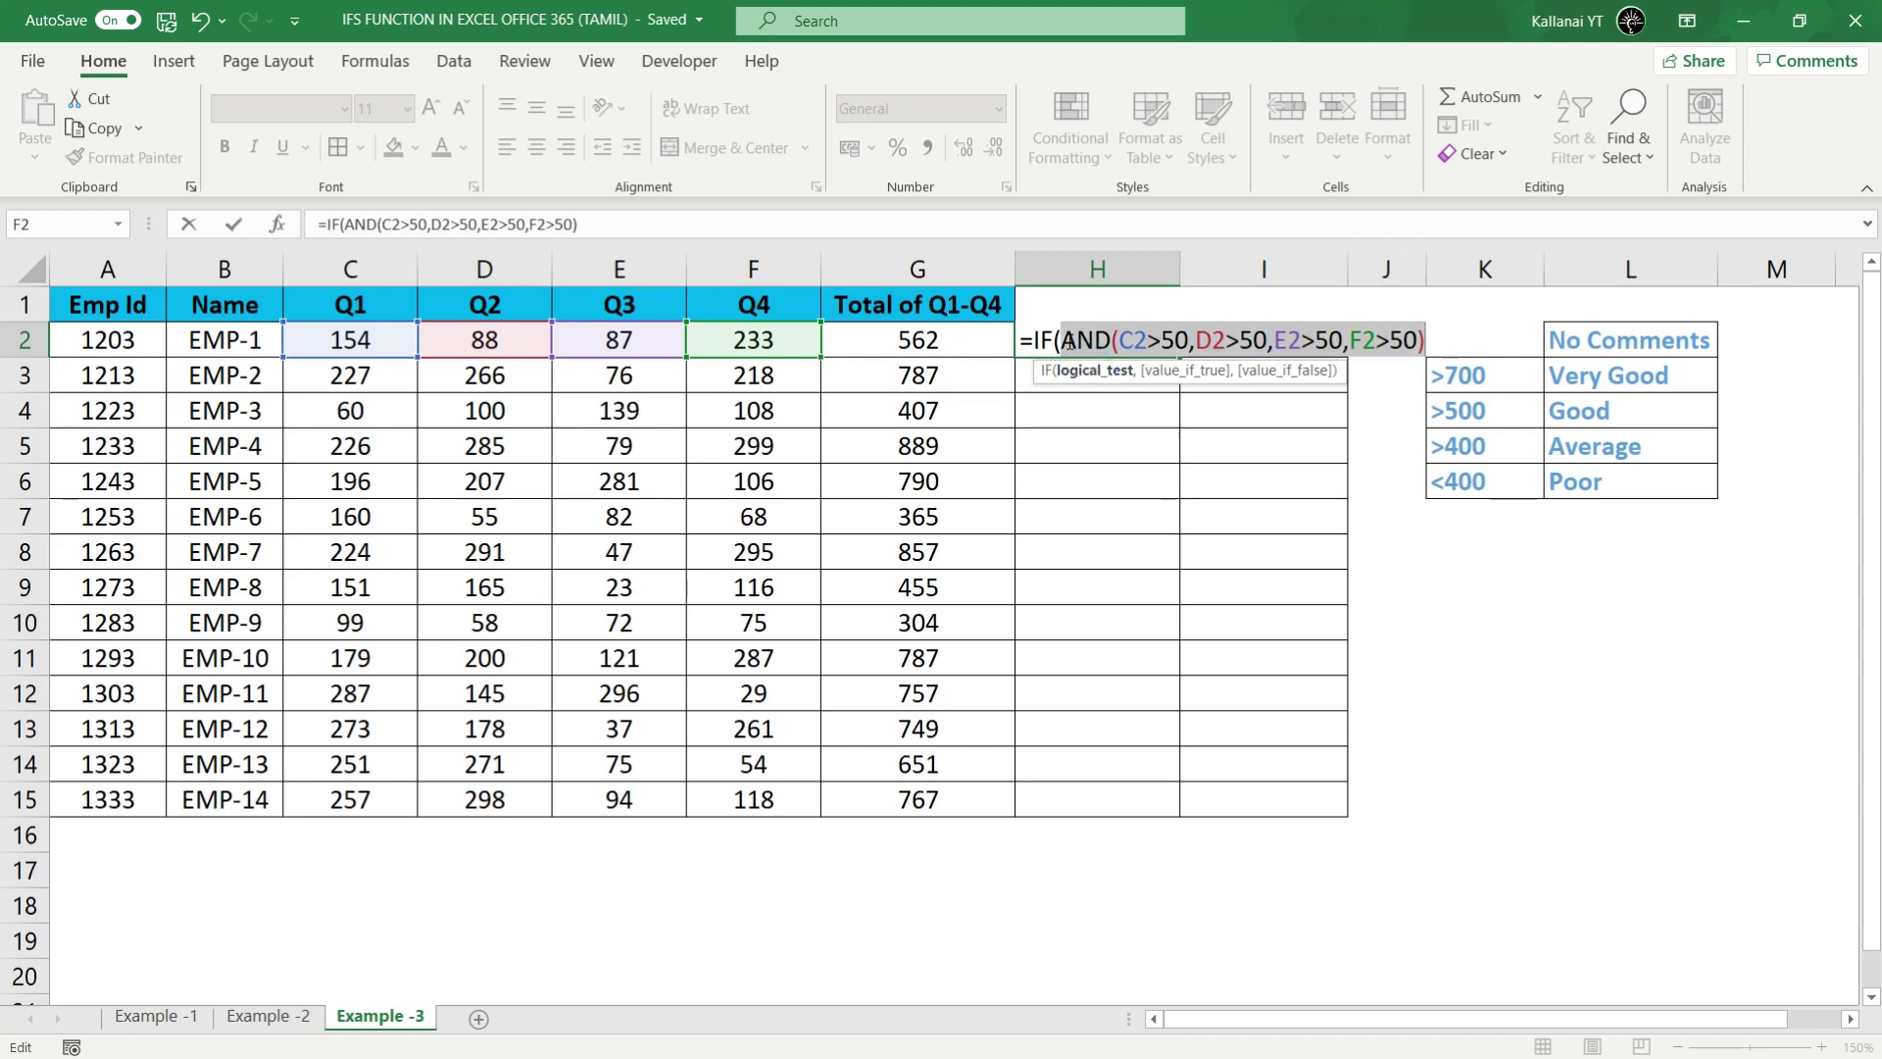
pyautogui.click(1069, 340)
pyautogui.moveTo(1068, 340); pyautogui.dragTo(1423, 341)
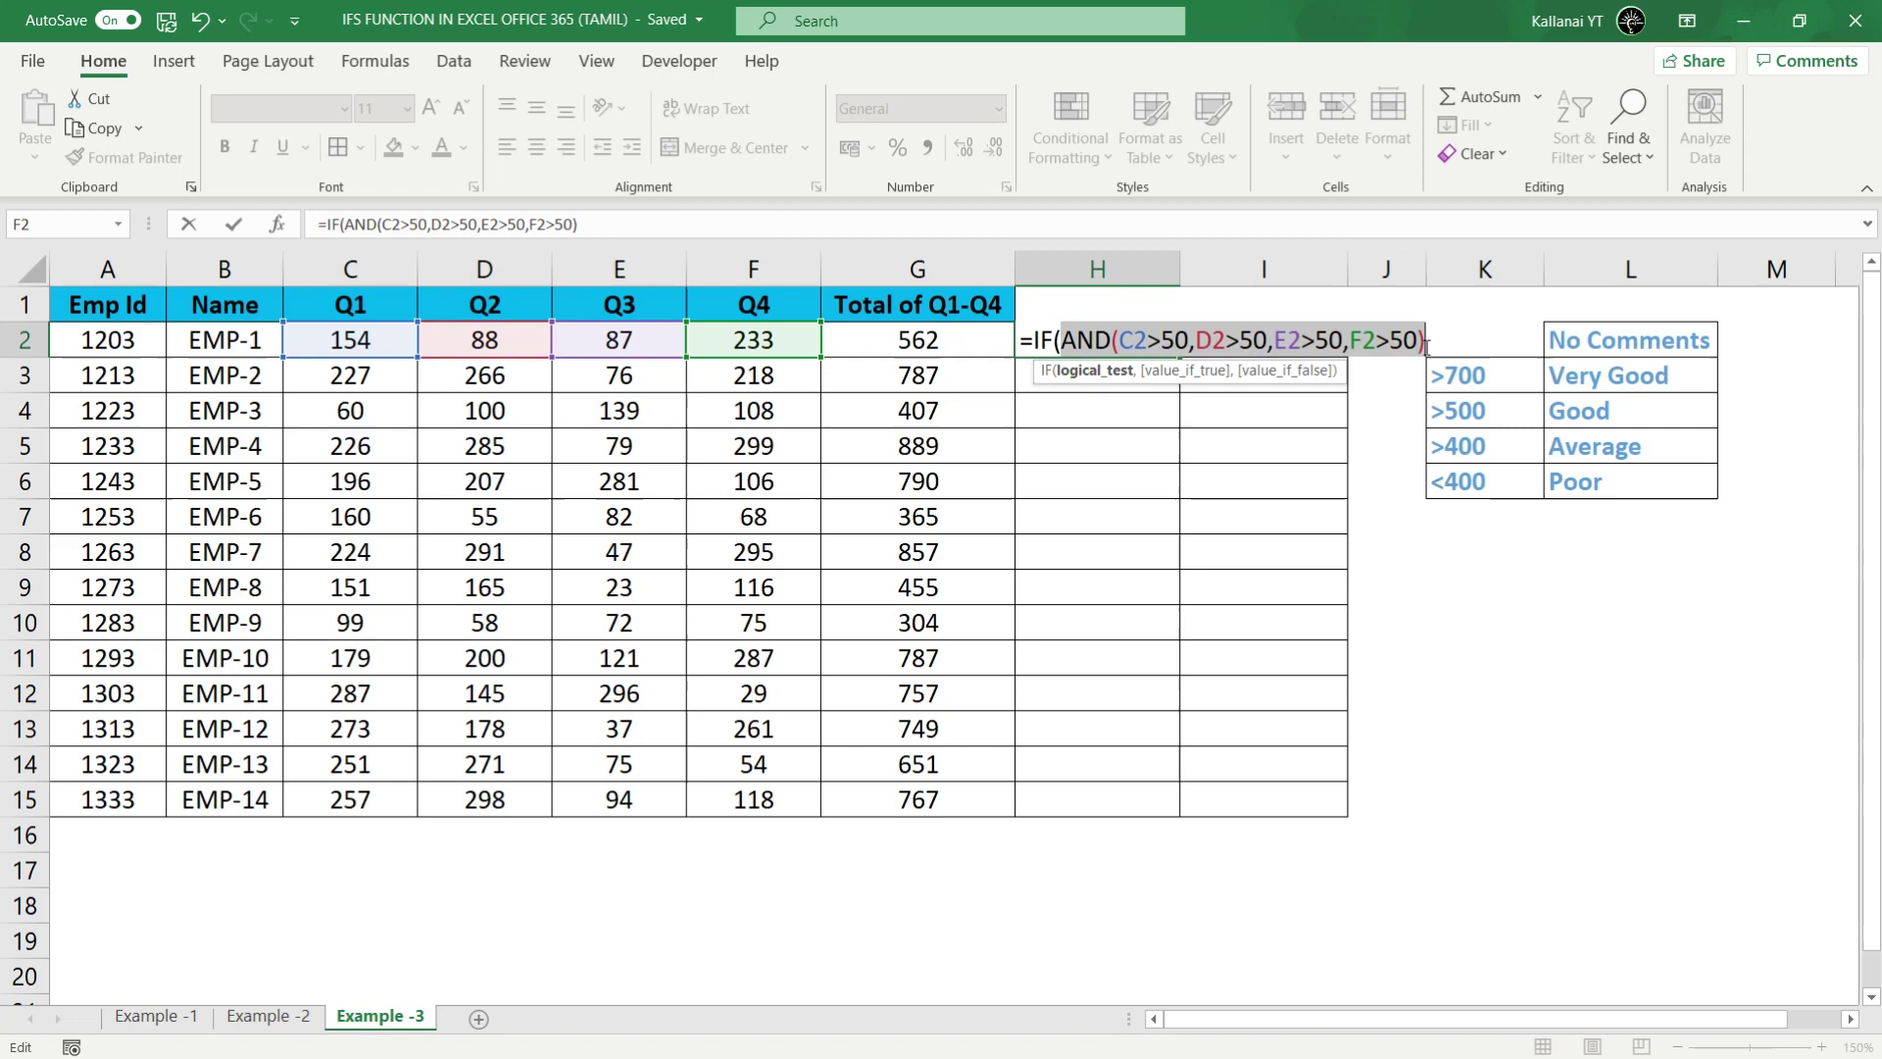
pyautogui.click(1110, 382)
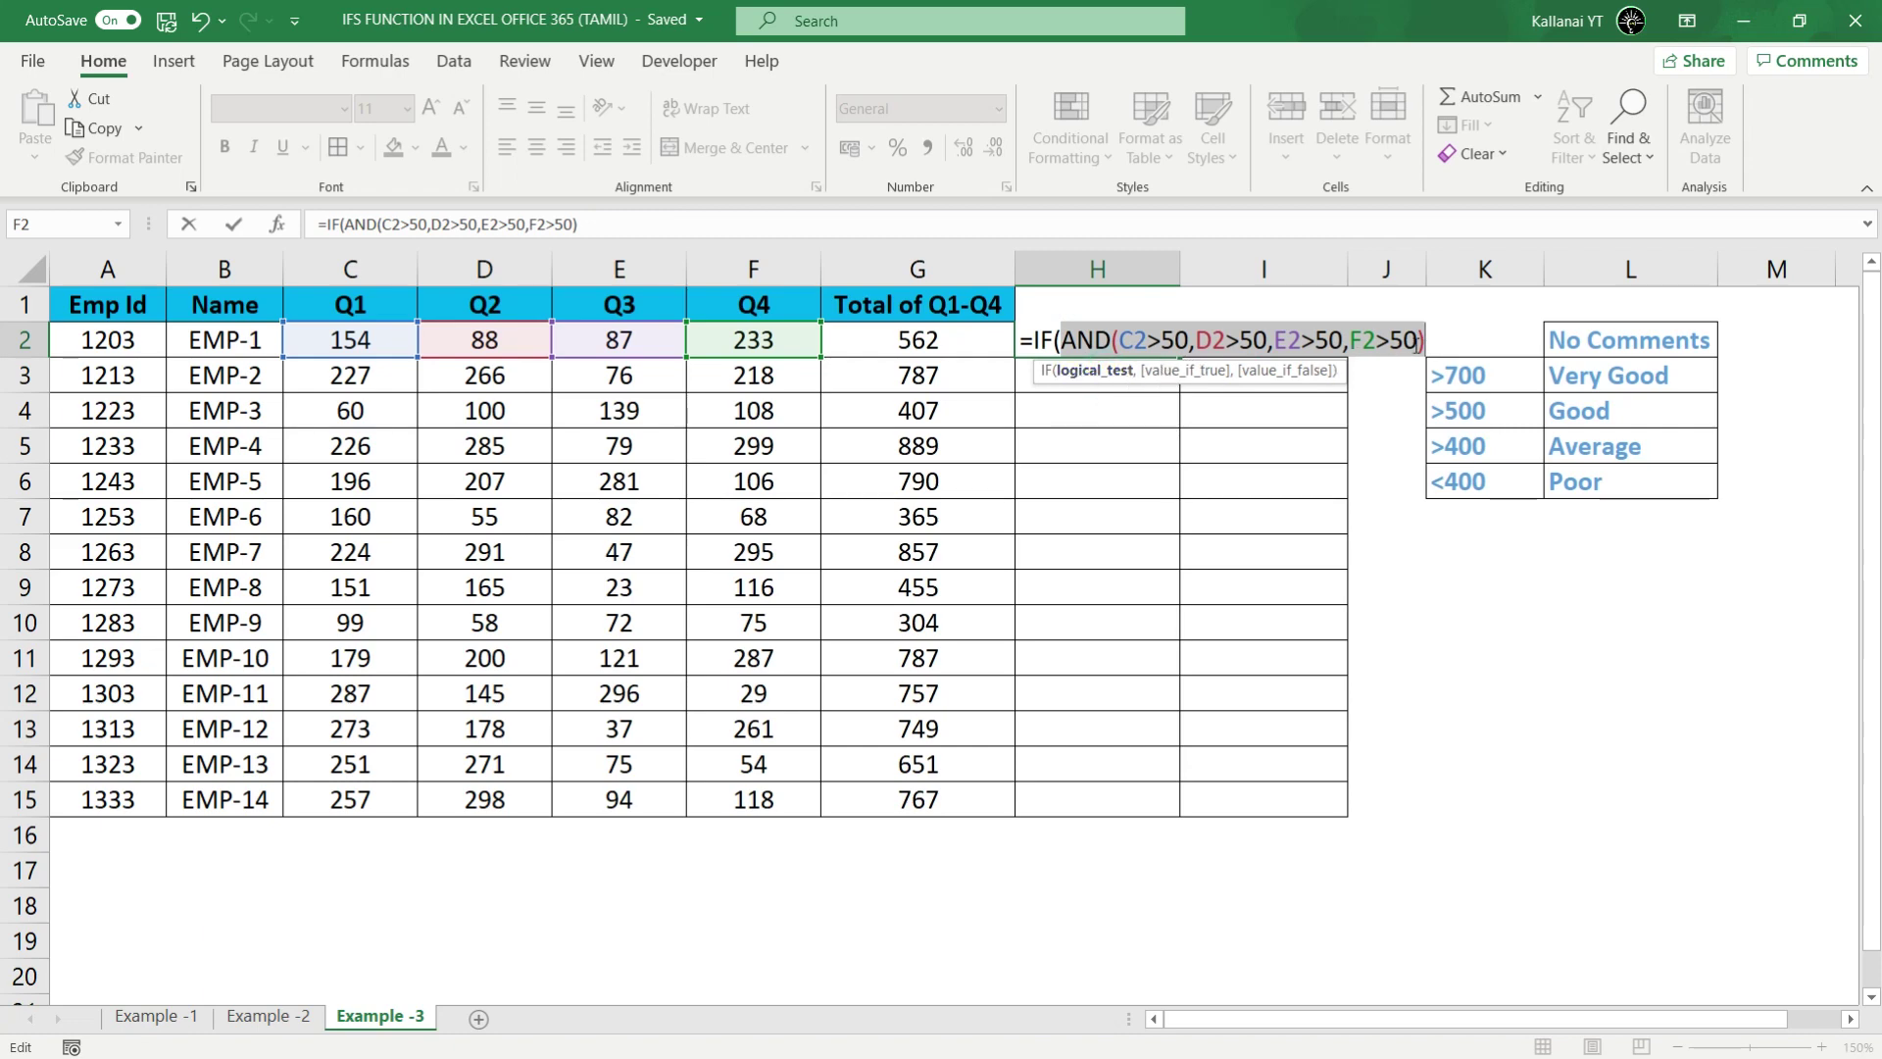
pyautogui.click(1427, 343)
pyautogui.write(',')
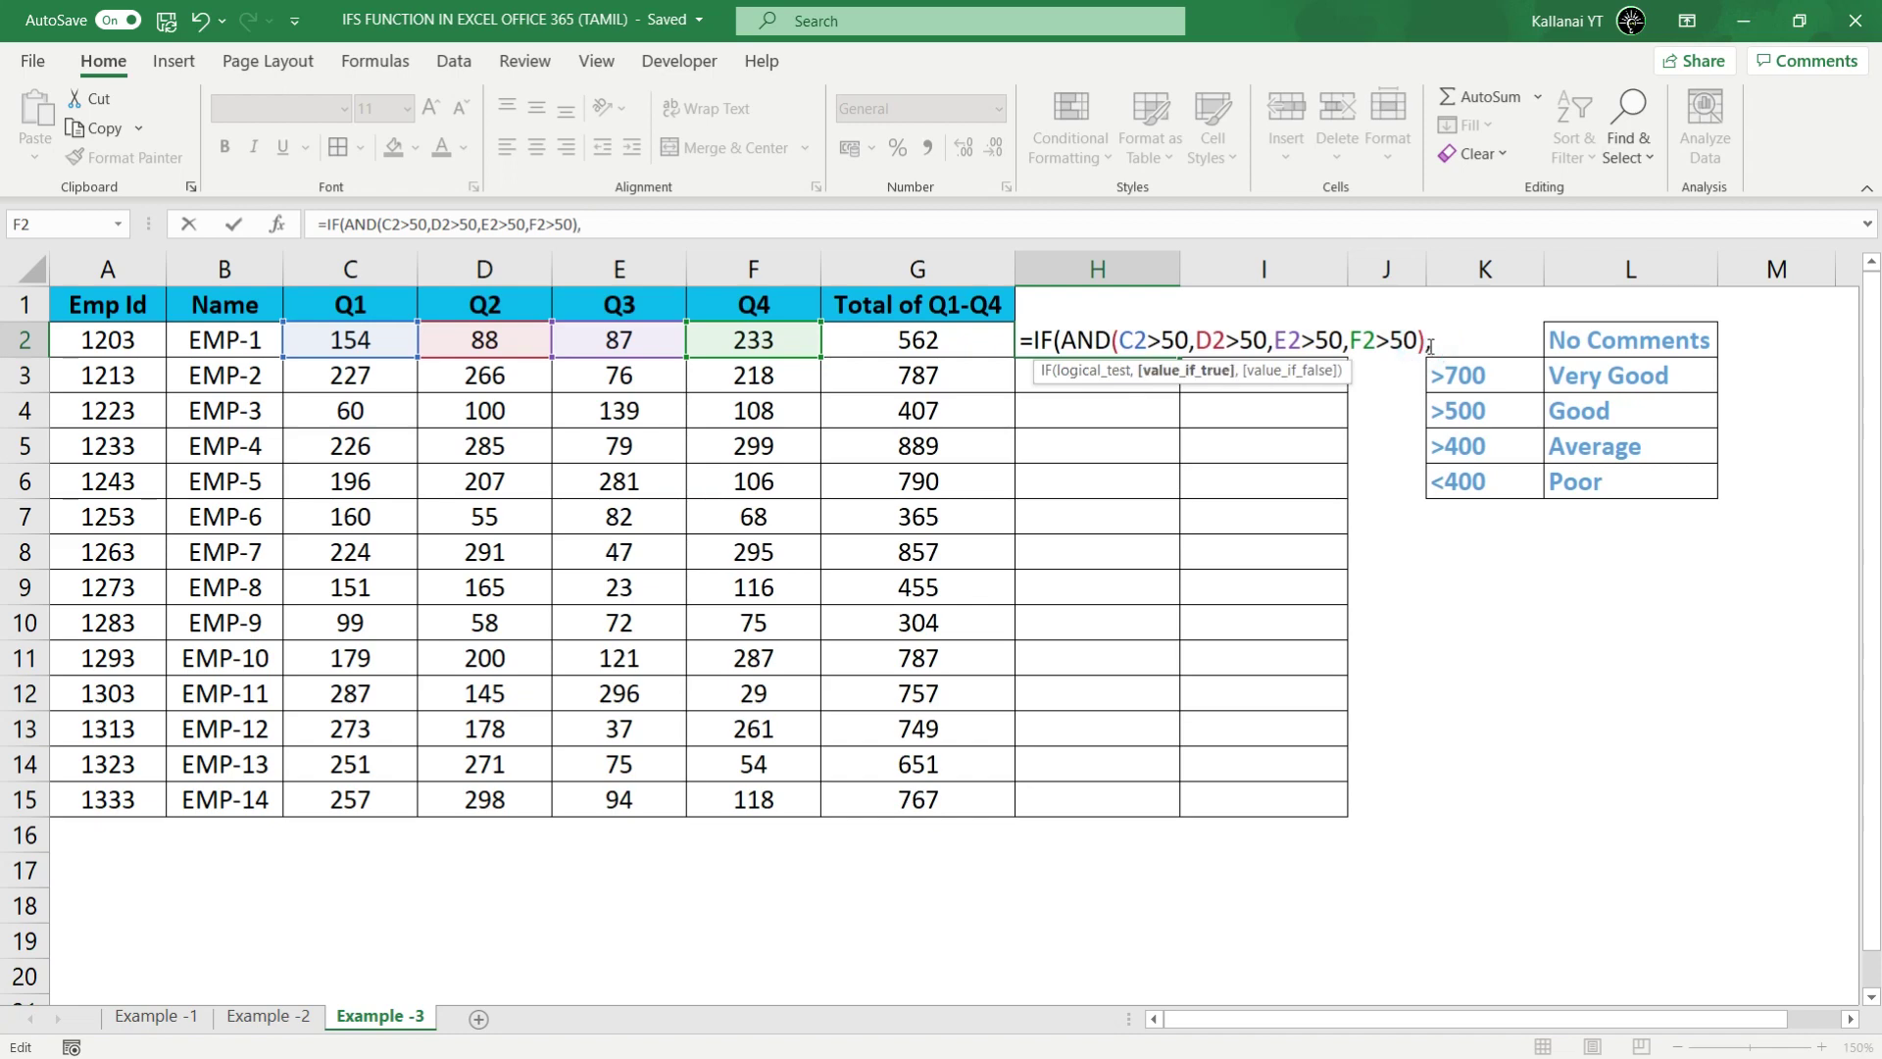
pyautogui.write('"Met"')
pyautogui.write(',"No')
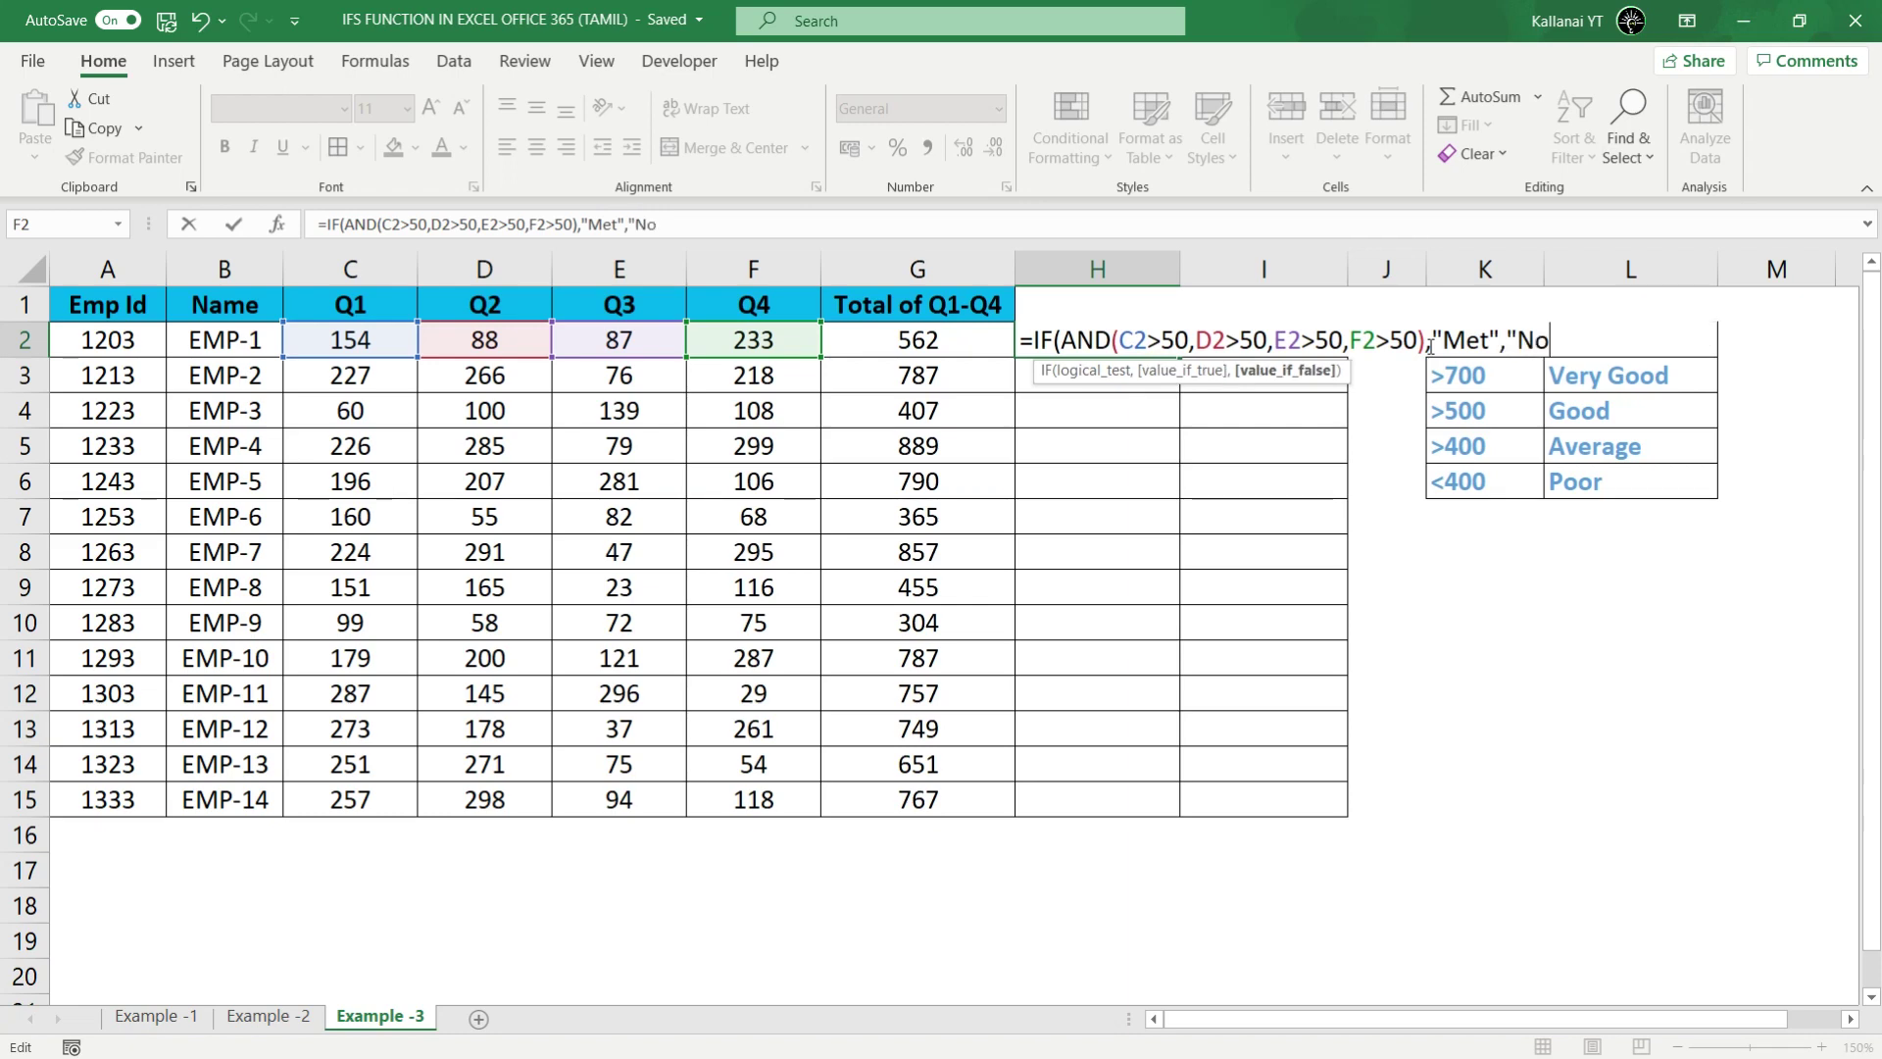
pyautogui.write('t Met')
pyautogui.write('"')
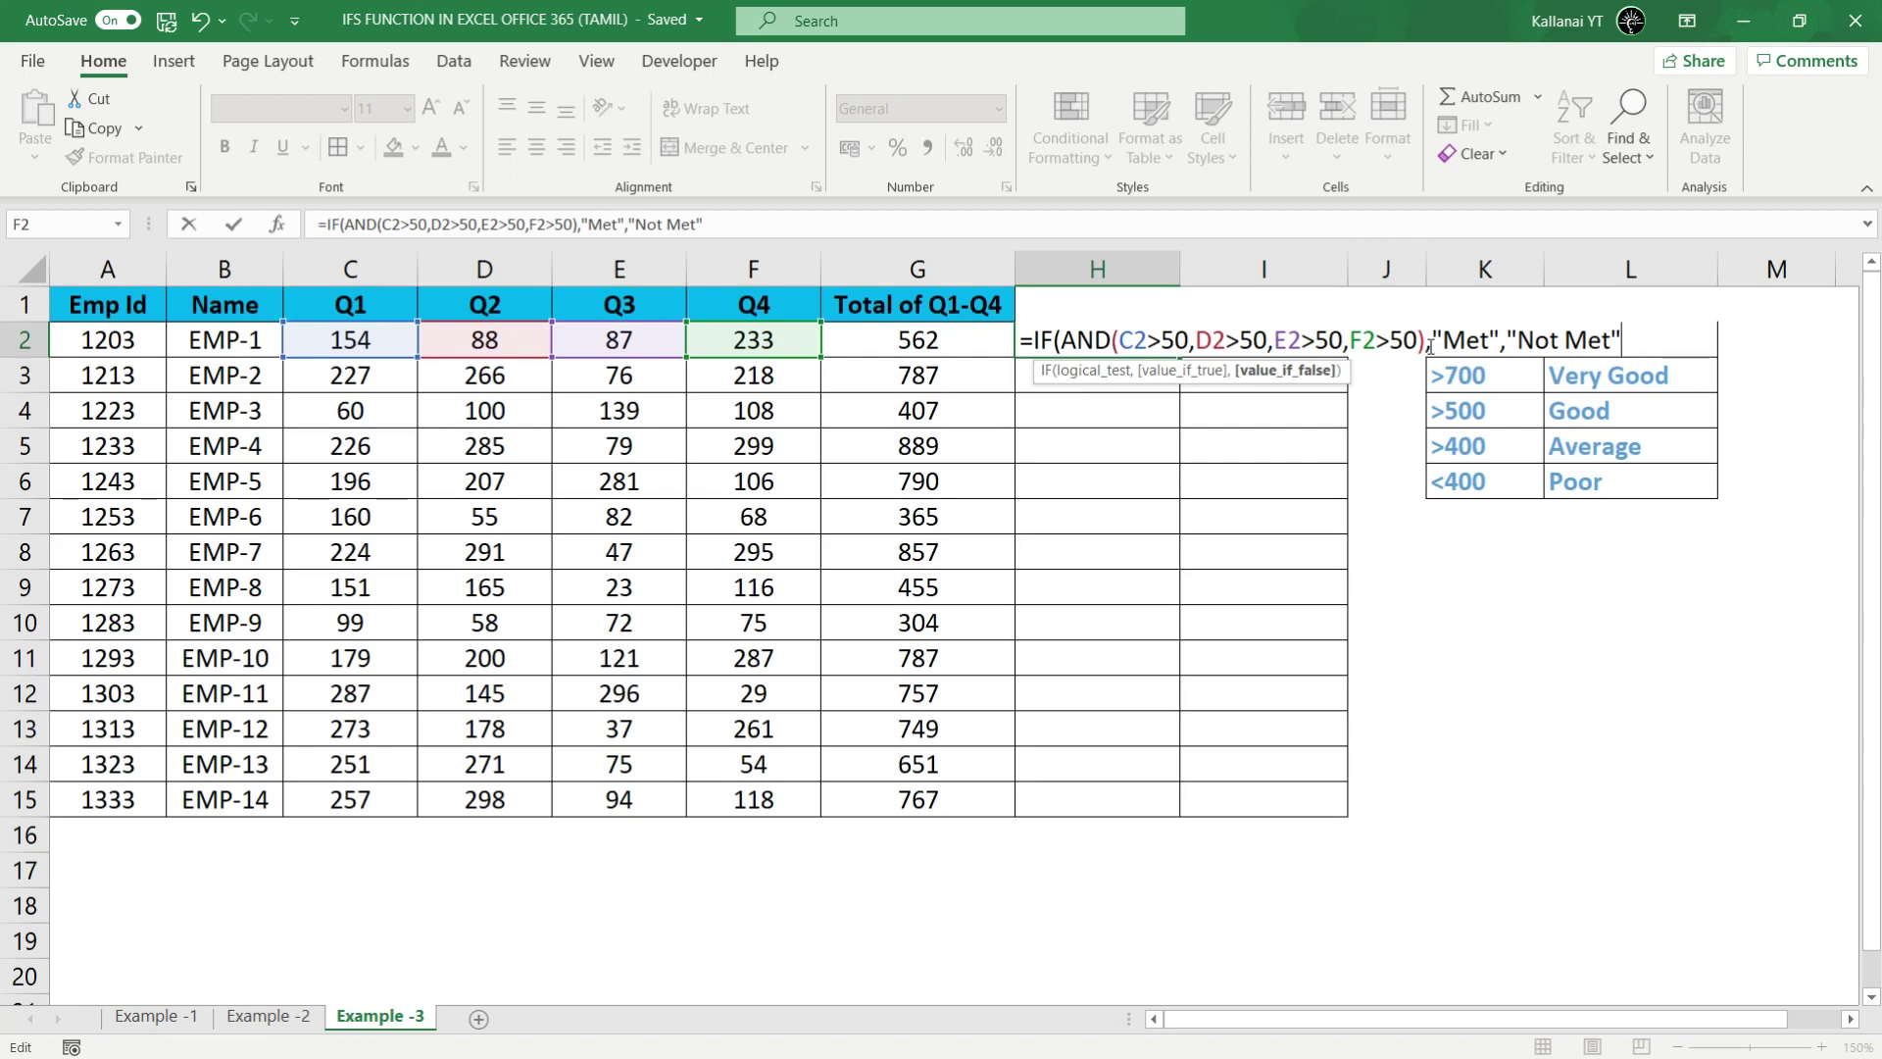
pyautogui.write(')')
# Step: Commit the H2 formula and fill it down to H15
pyautogui.press('Return')
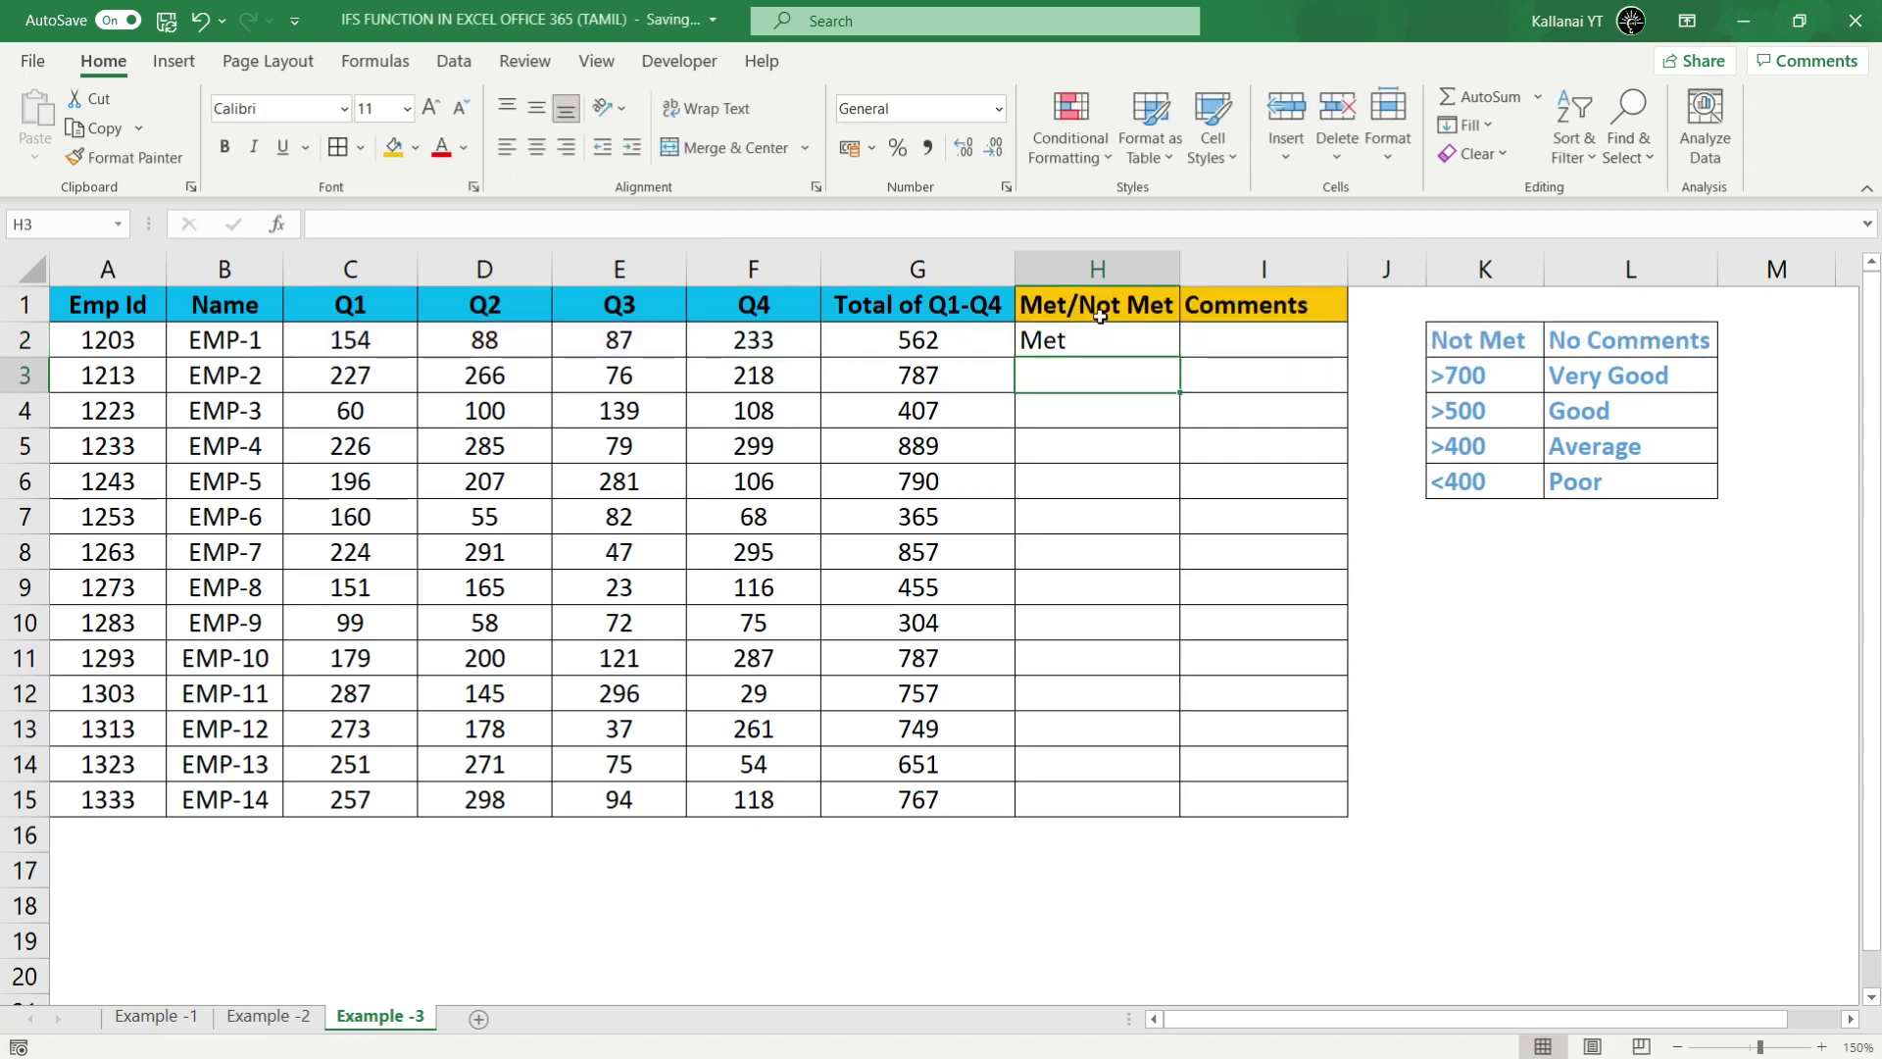
pyautogui.click(1108, 338)
pyautogui.doubleClick(1180, 355)
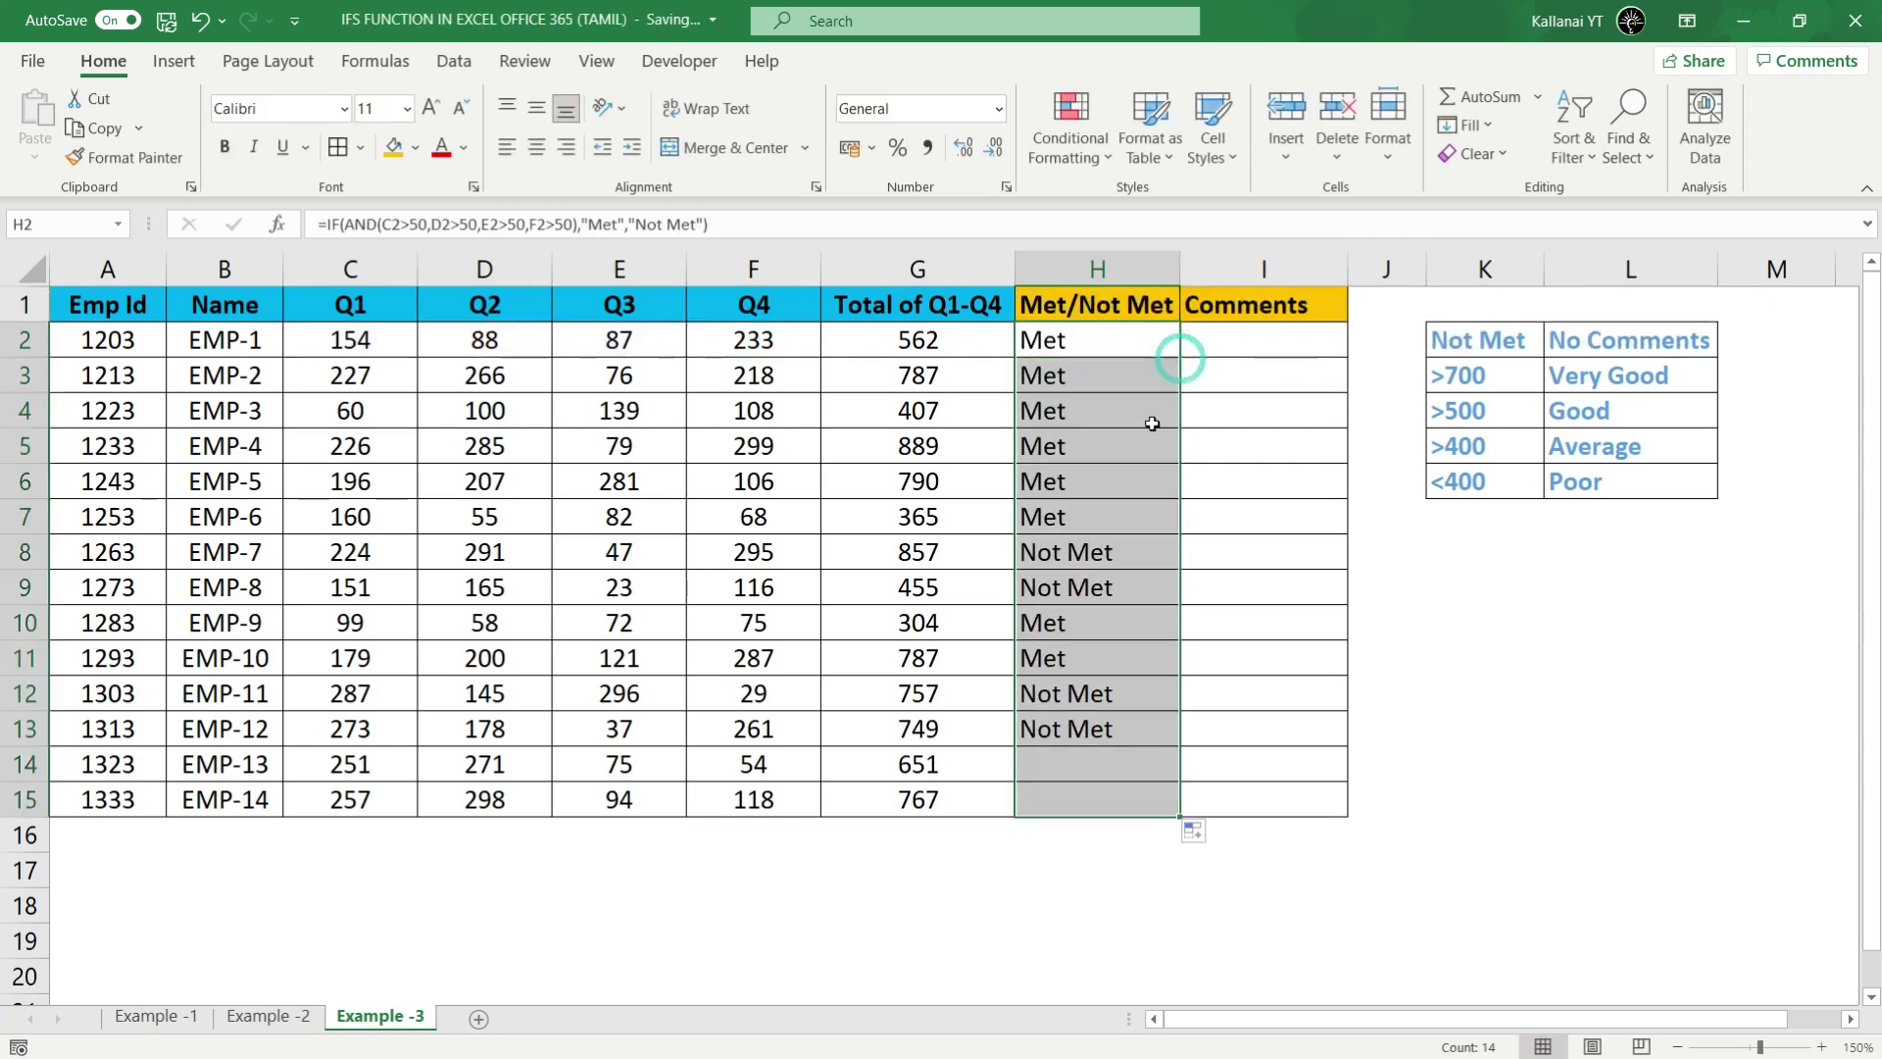
pyautogui.click(1098, 553)
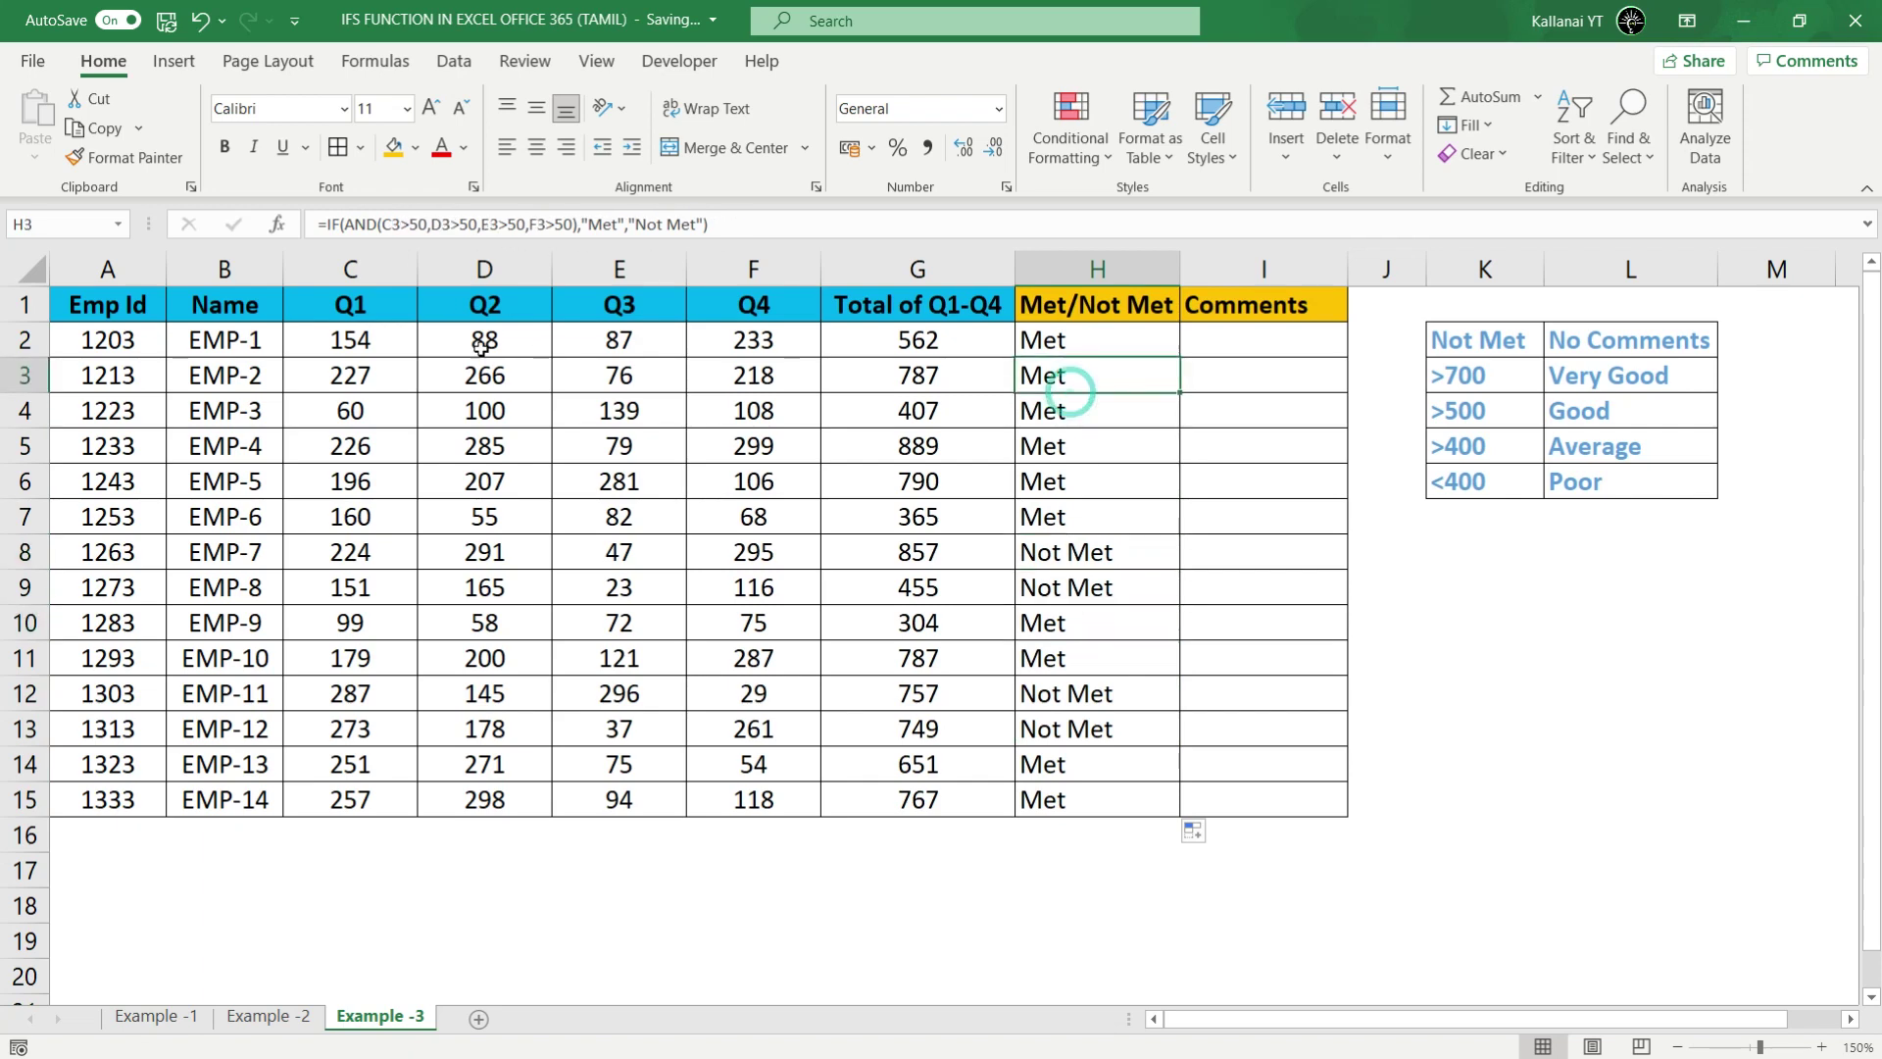
# Step: Compare quarter scores with Met/Not Met results for EMP-1, EMP-7 and EMP-11, then select I2
pyautogui.click(365, 342)
pyautogui.moveTo(365, 342); pyautogui.dragTo(787, 345)
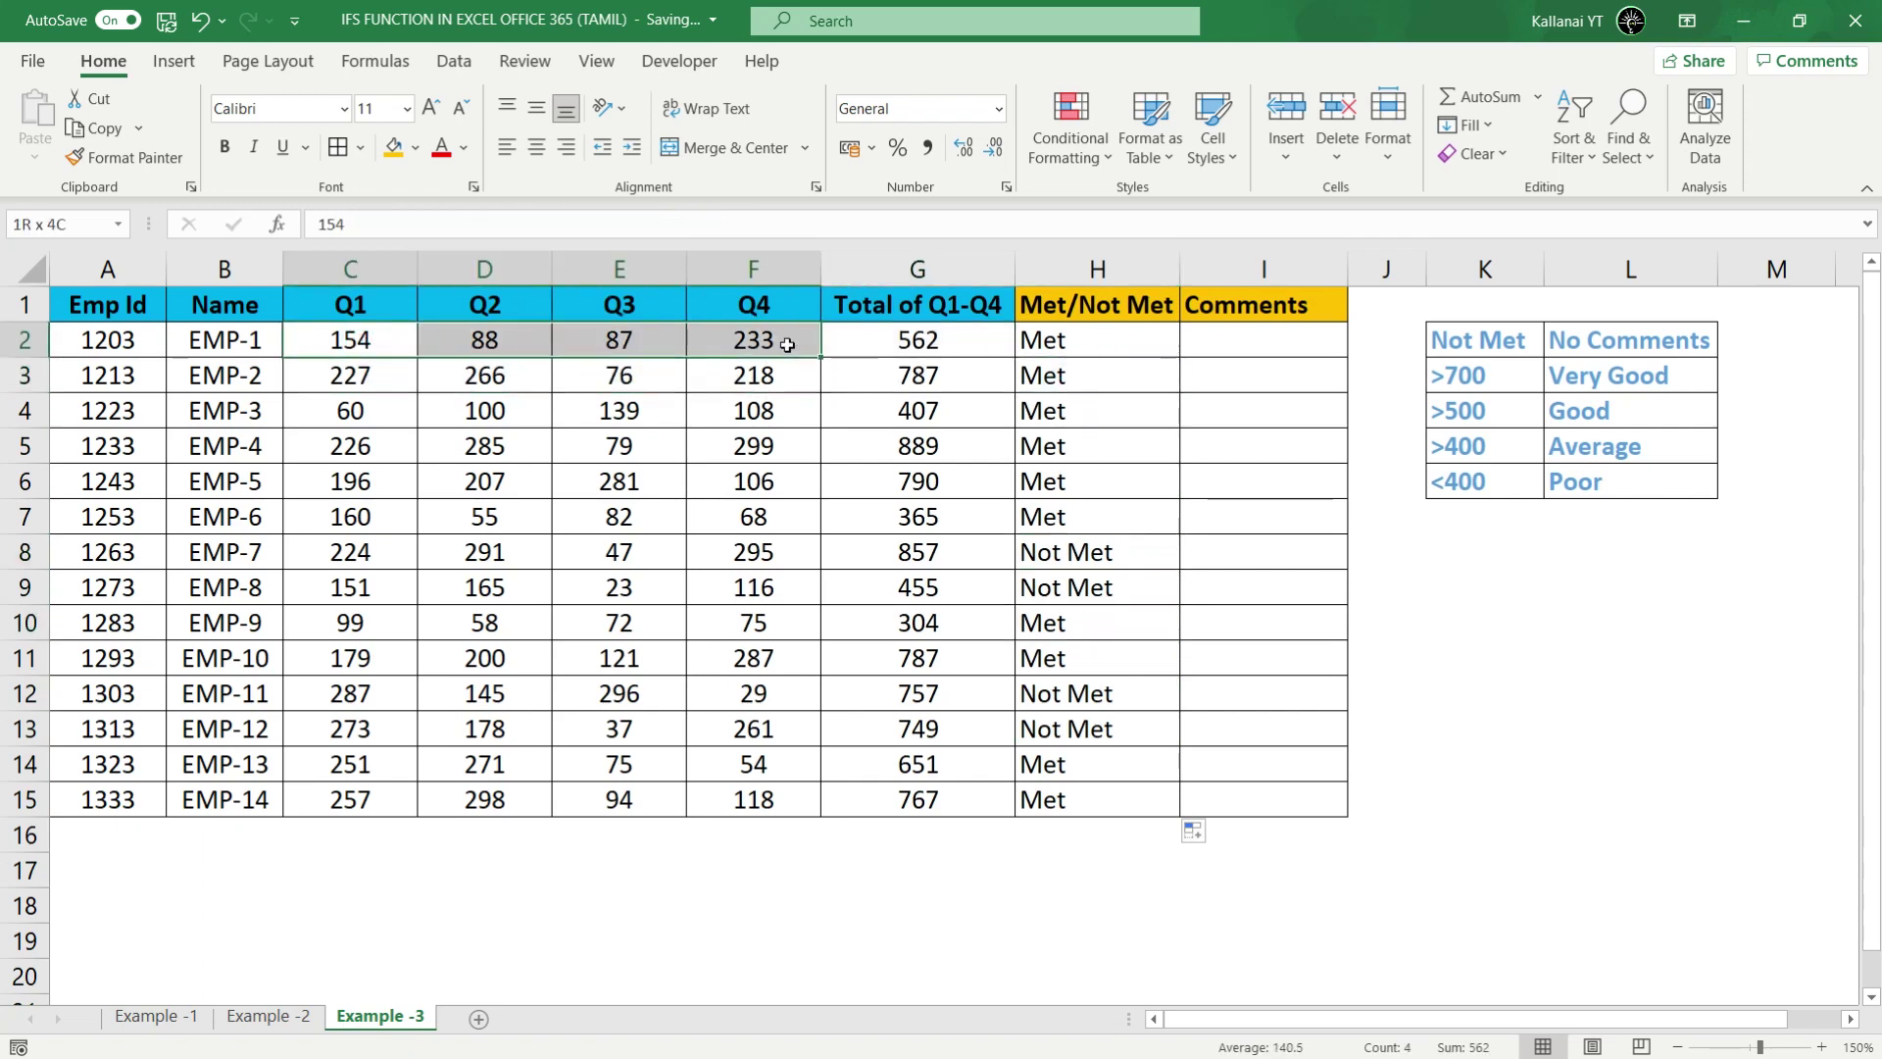
pyautogui.moveTo(1059, 347); pyautogui.dragTo(1045, 530)
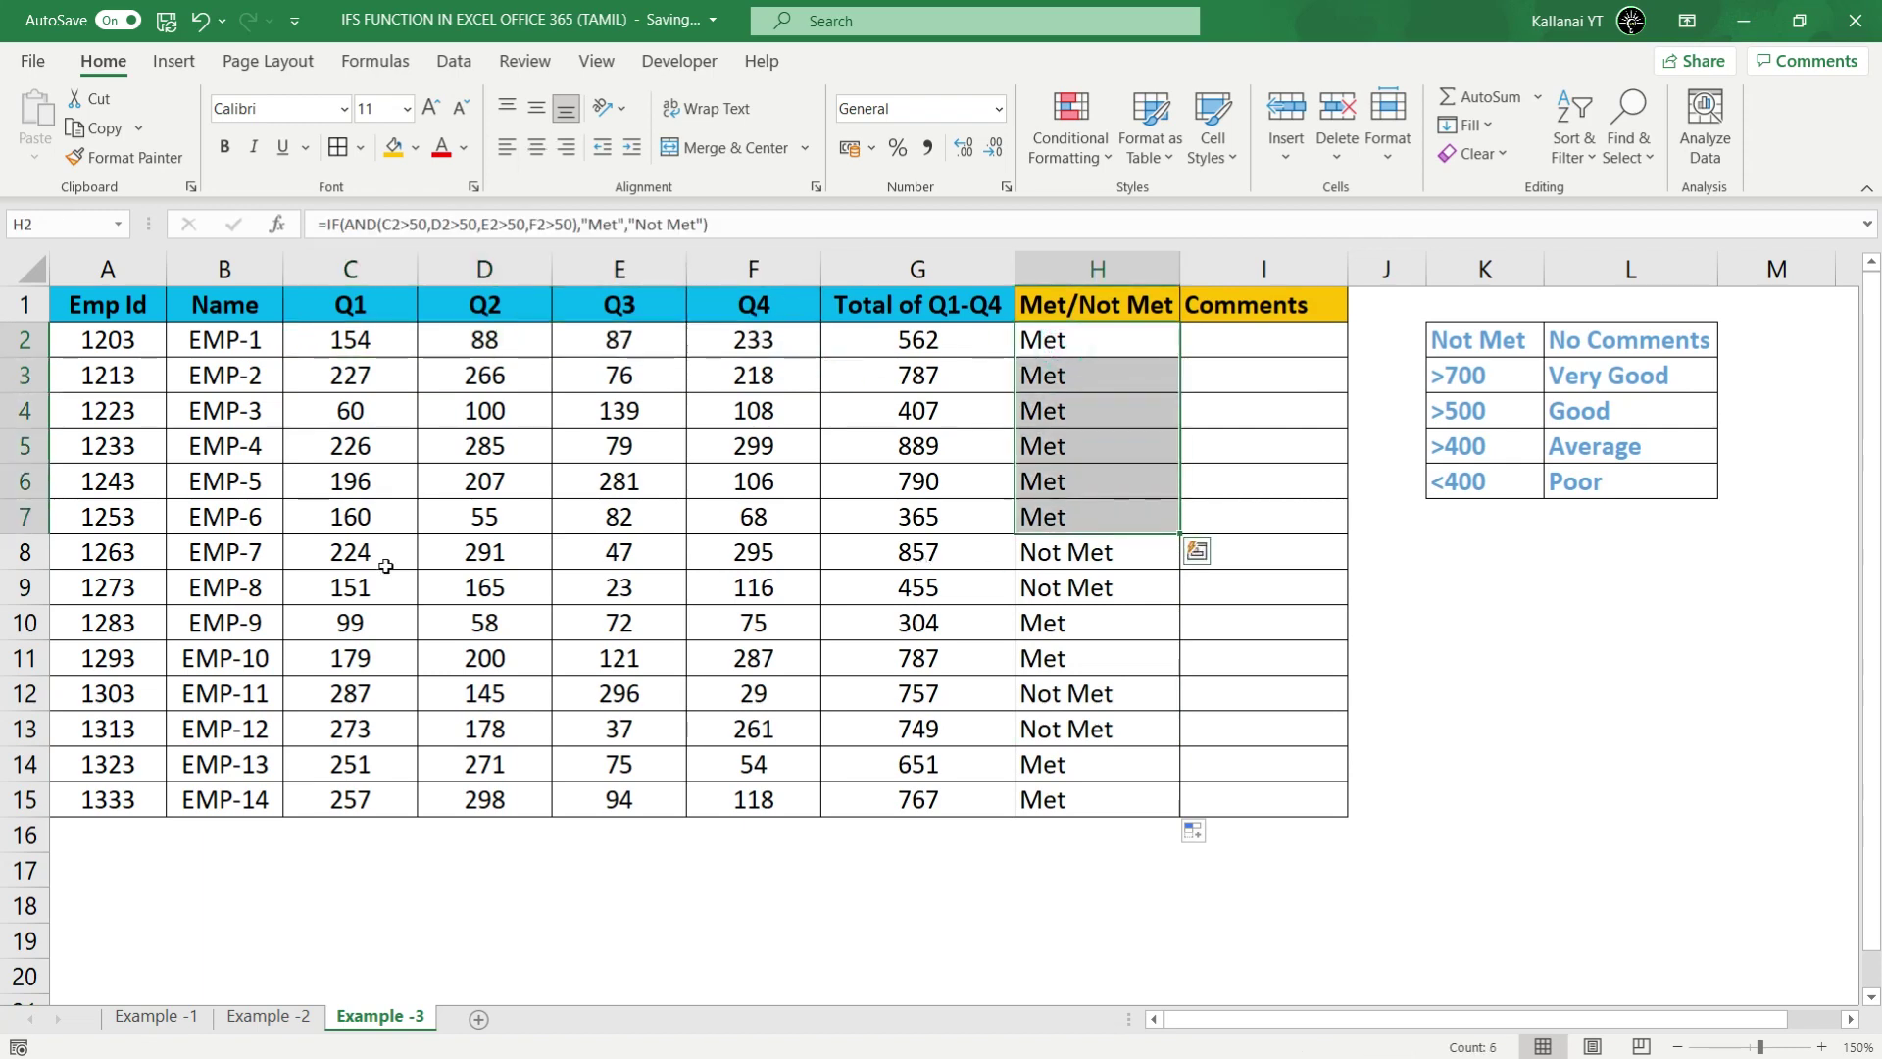
pyautogui.moveTo(353, 552); pyautogui.dragTo(754, 551)
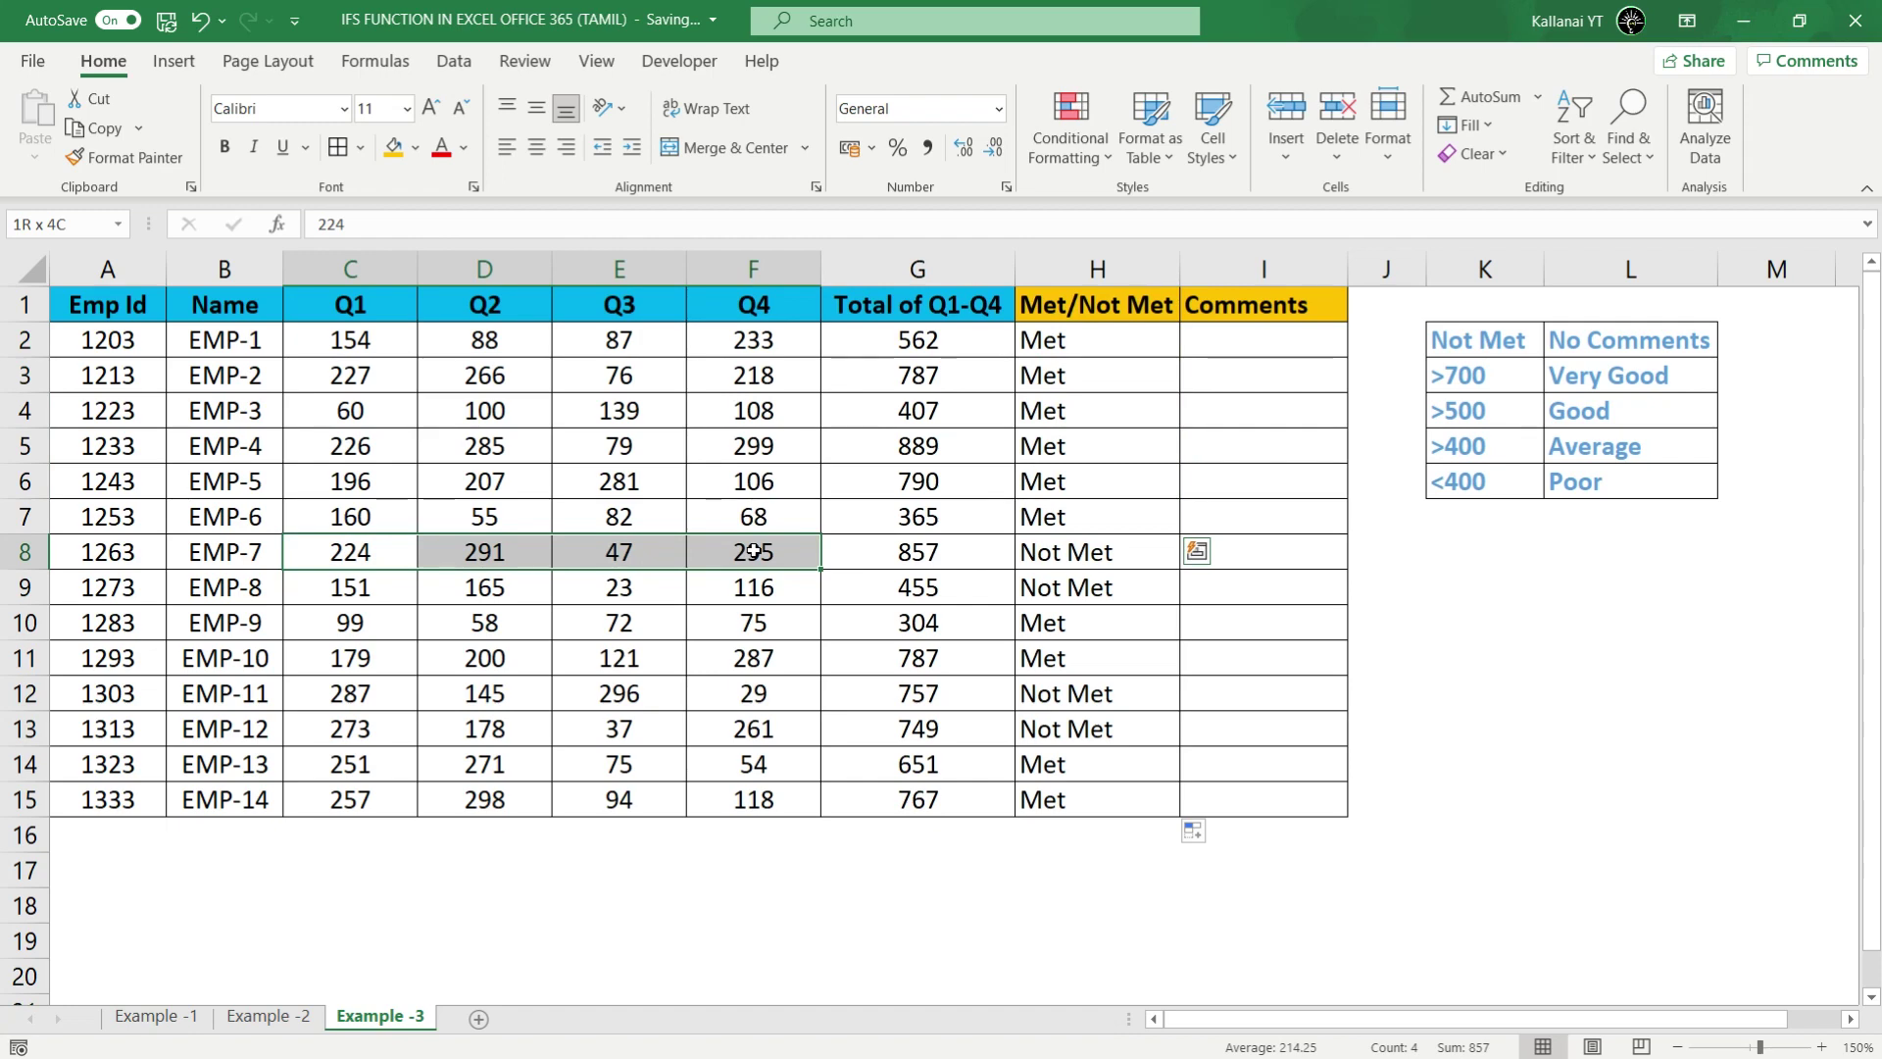
pyautogui.moveTo(1088, 552)
pyautogui.mouseDown()
pyautogui.moveTo(491, 586)
pyautogui.moveTo(378, 717)
pyautogui.mouseUp()
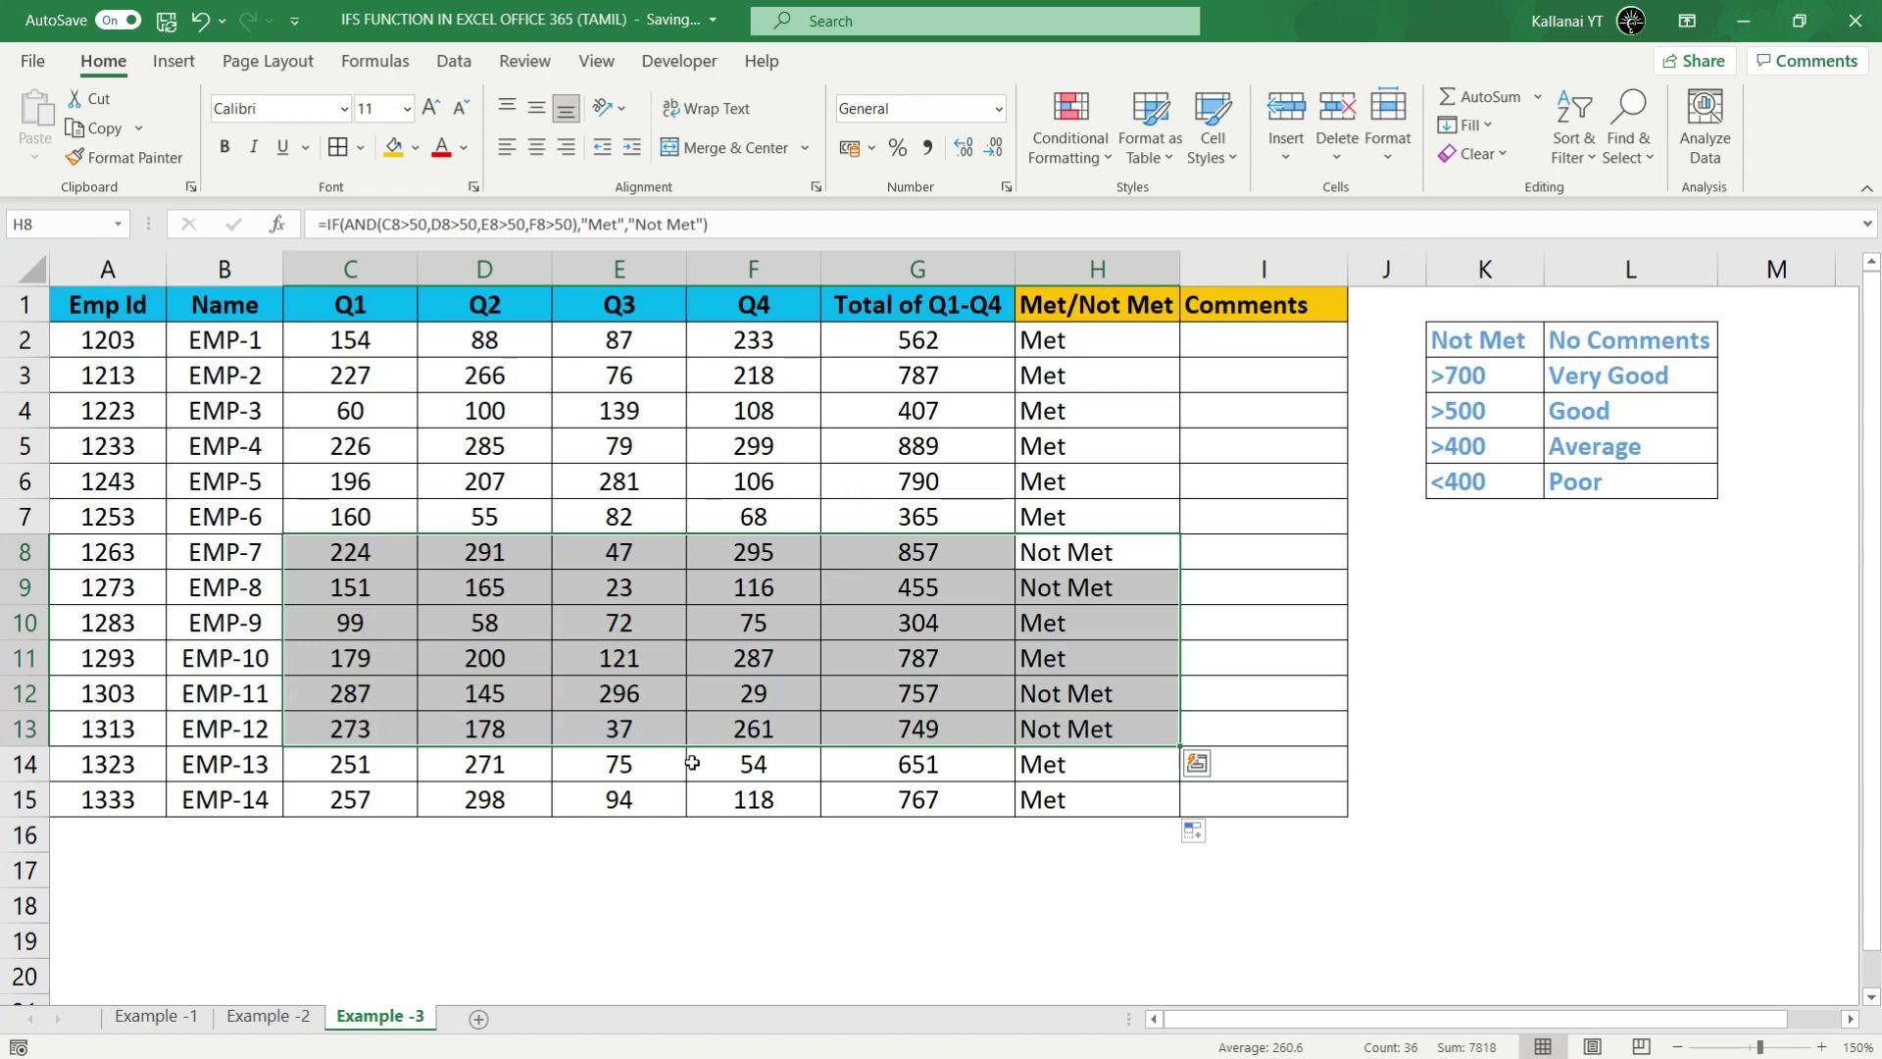
pyautogui.moveTo(1069, 696); pyautogui.dragTo(245, 769)
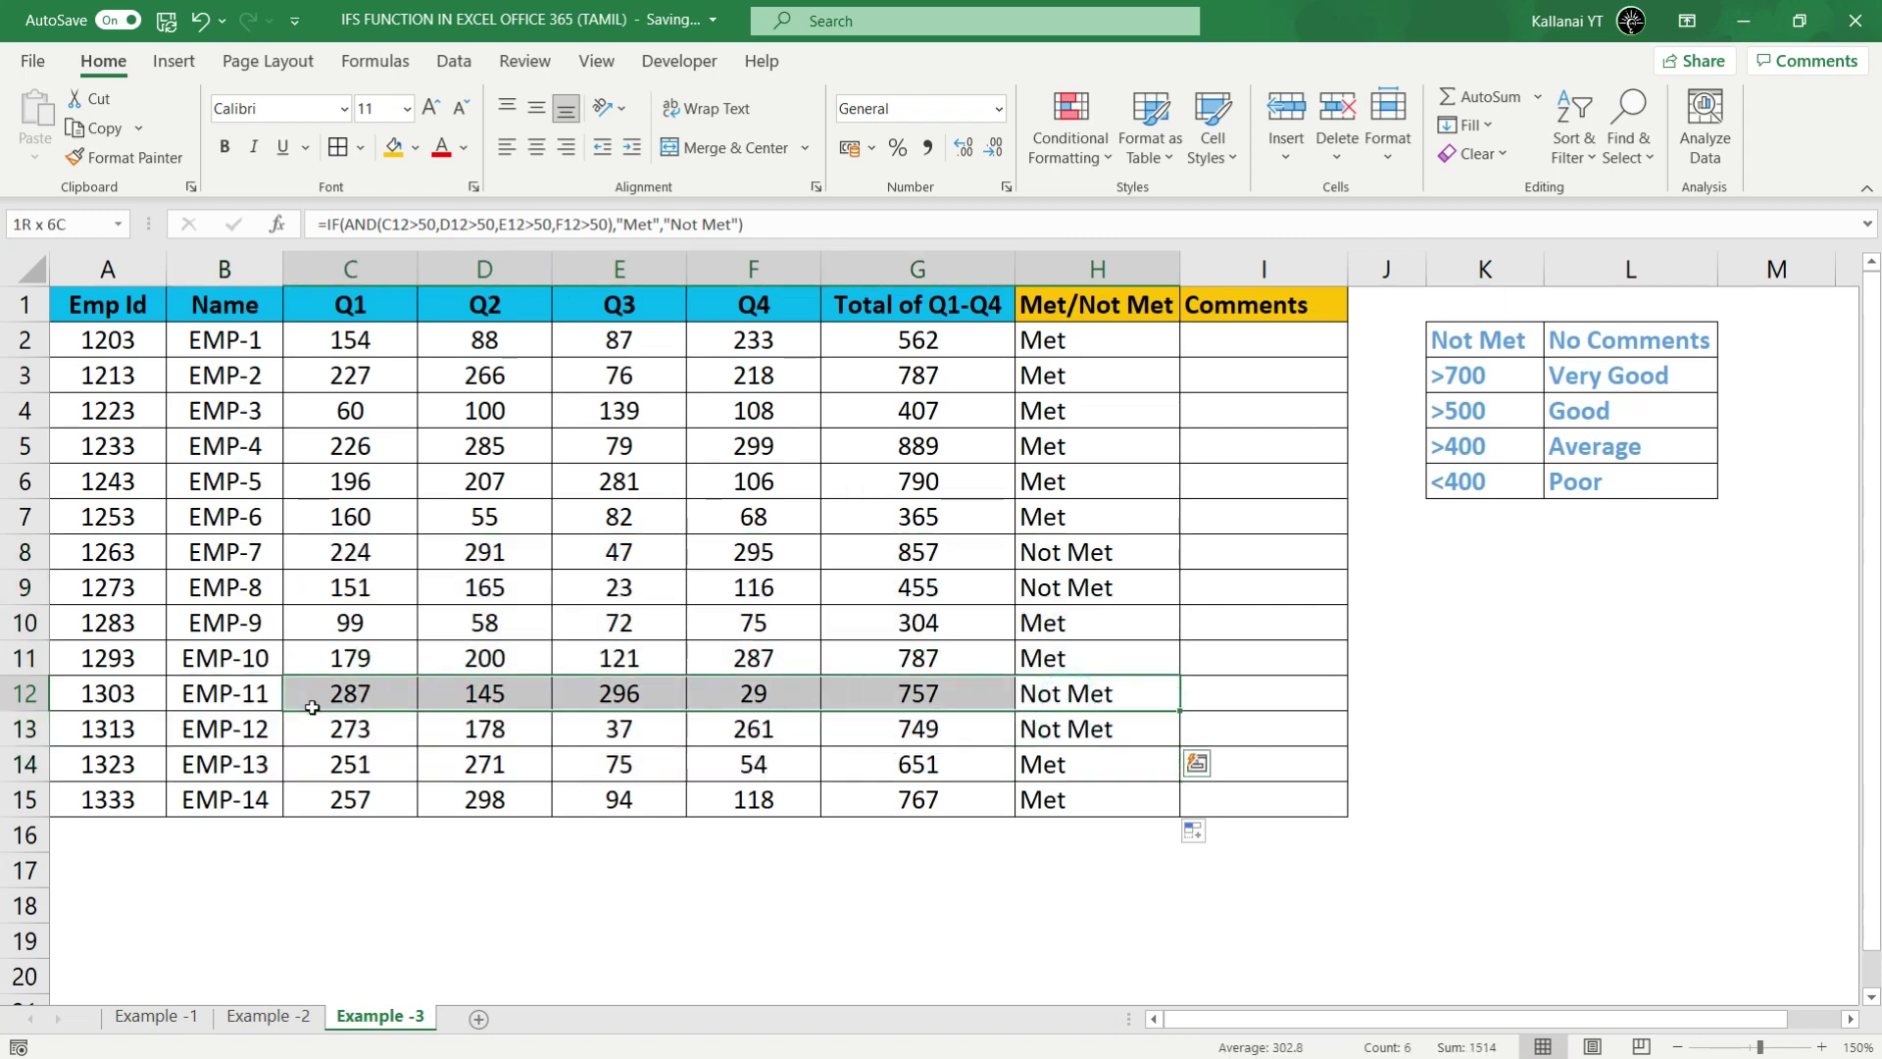
pyautogui.click(1054, 350)
pyautogui.click(1269, 351)
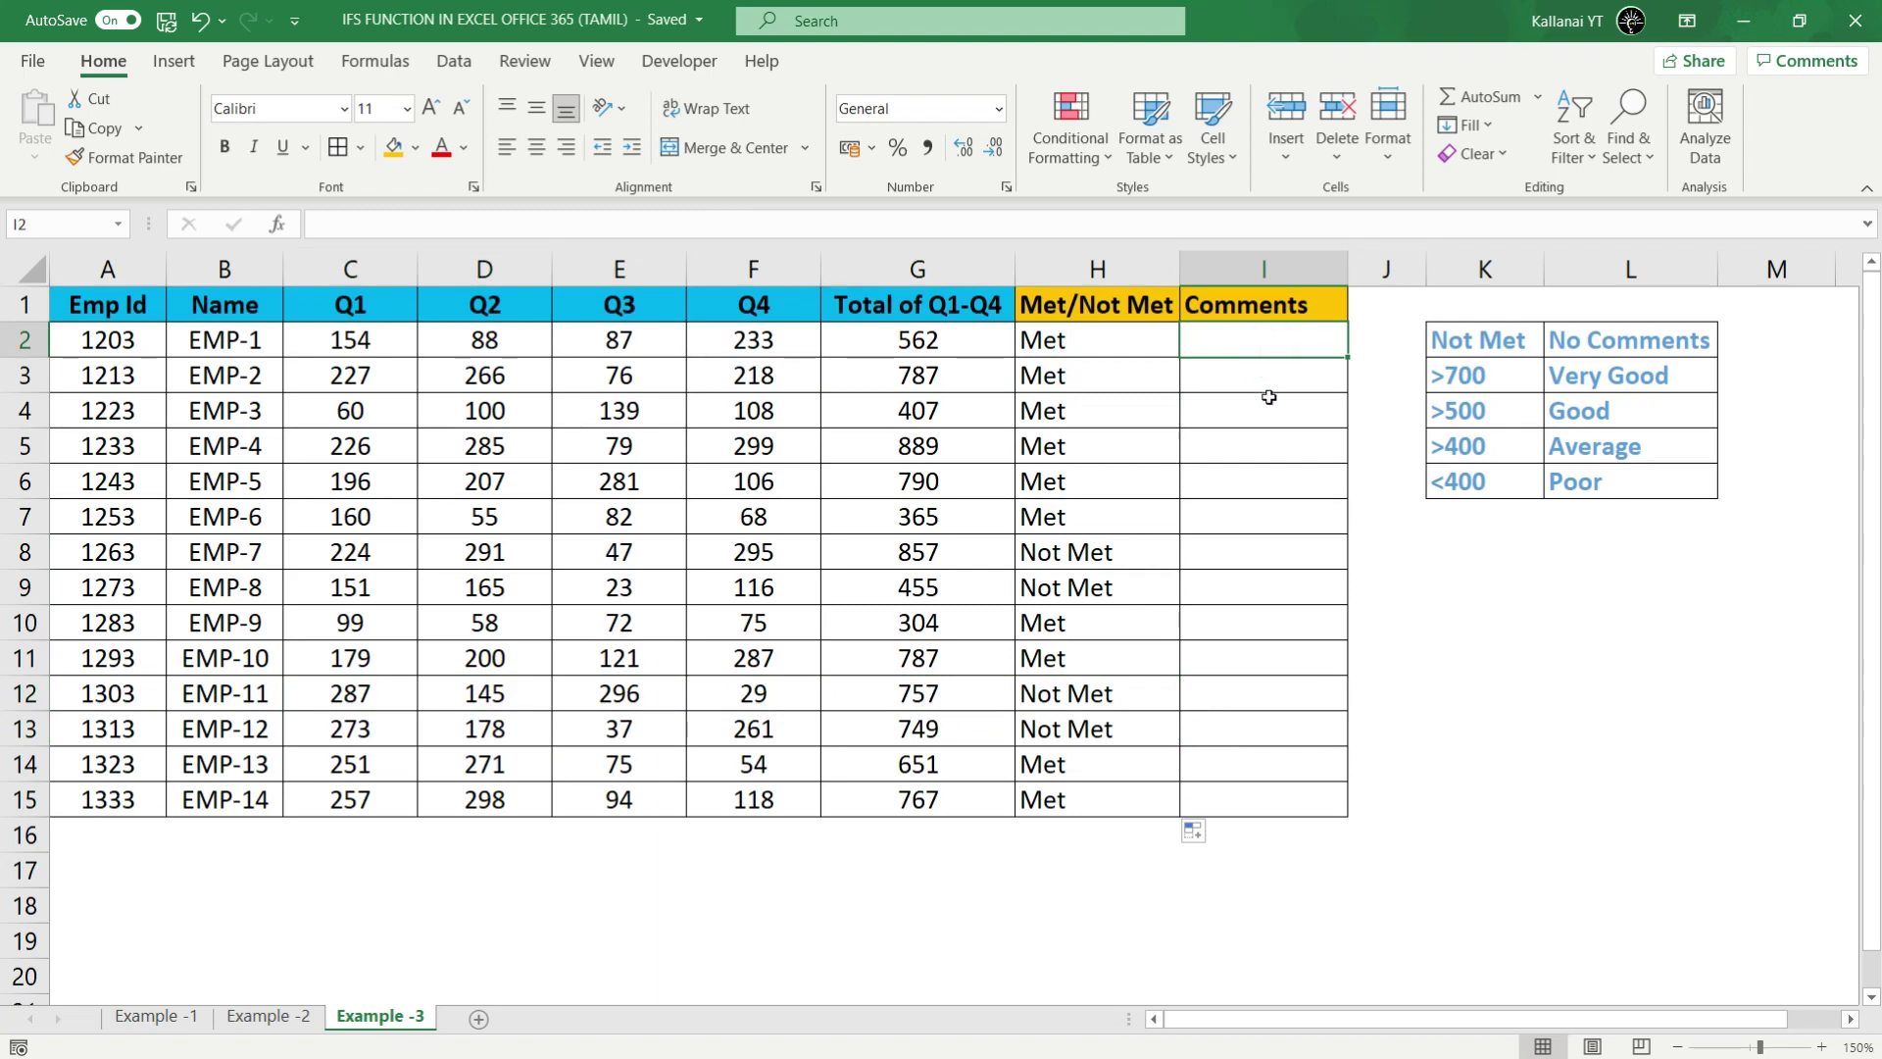
# Step: In I2, begin =IFS(H2="Not Met","No Comments"
pyautogui.write('=')
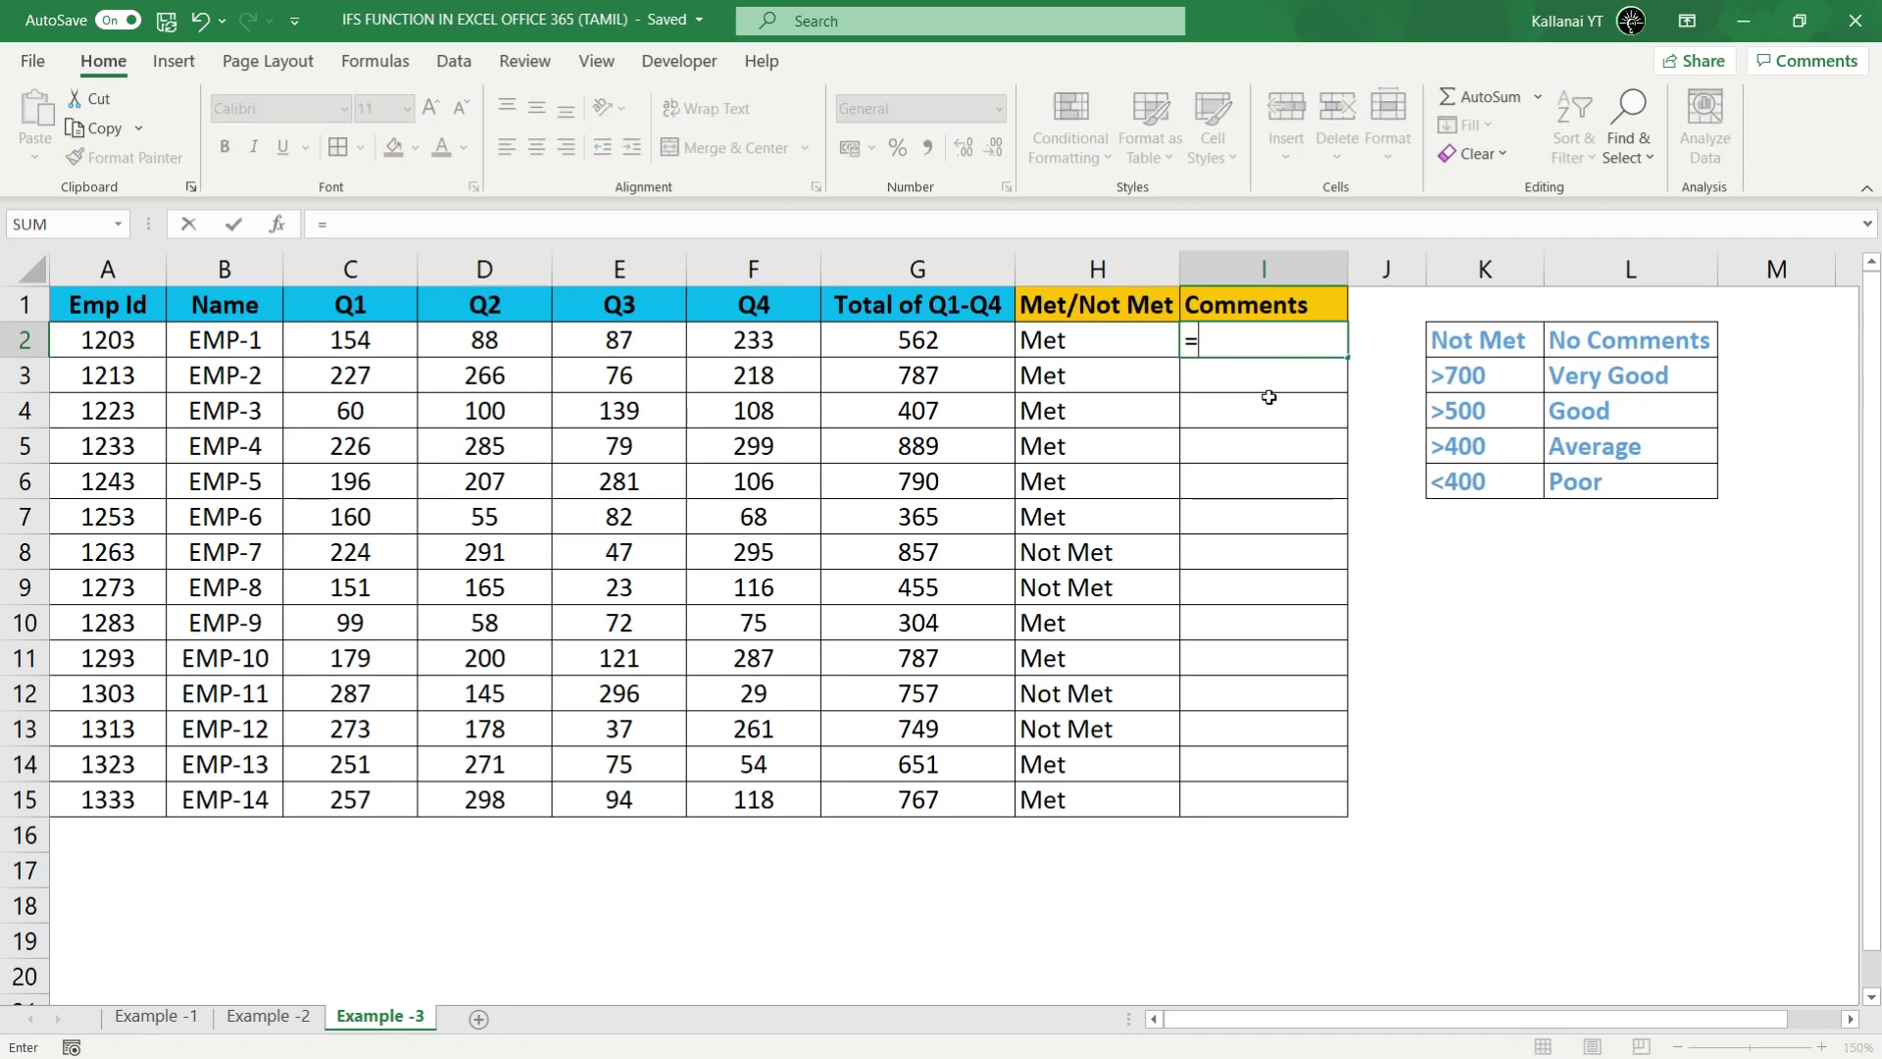
pyautogui.write('i')
pyautogui.press('BackSpace')
pyautogui.write('ifs')
pyautogui.press('Tab')
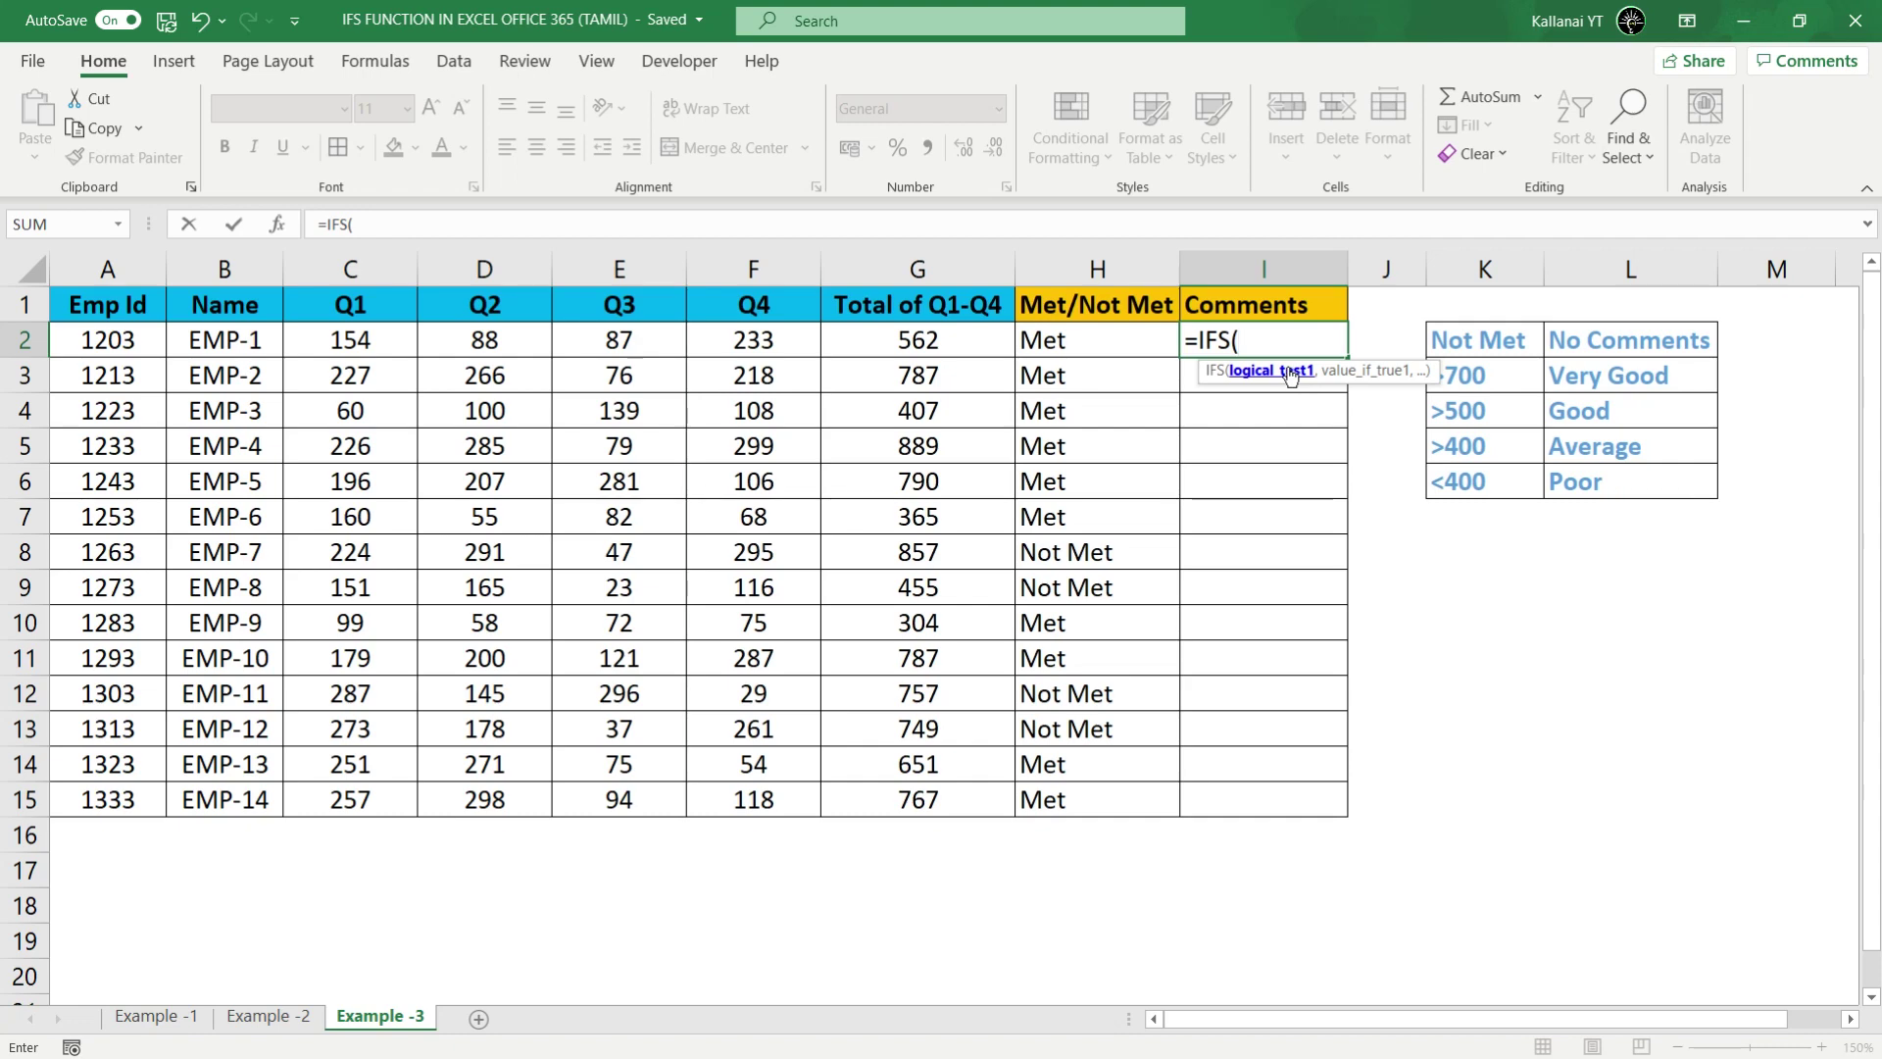
pyautogui.click(1054, 340)
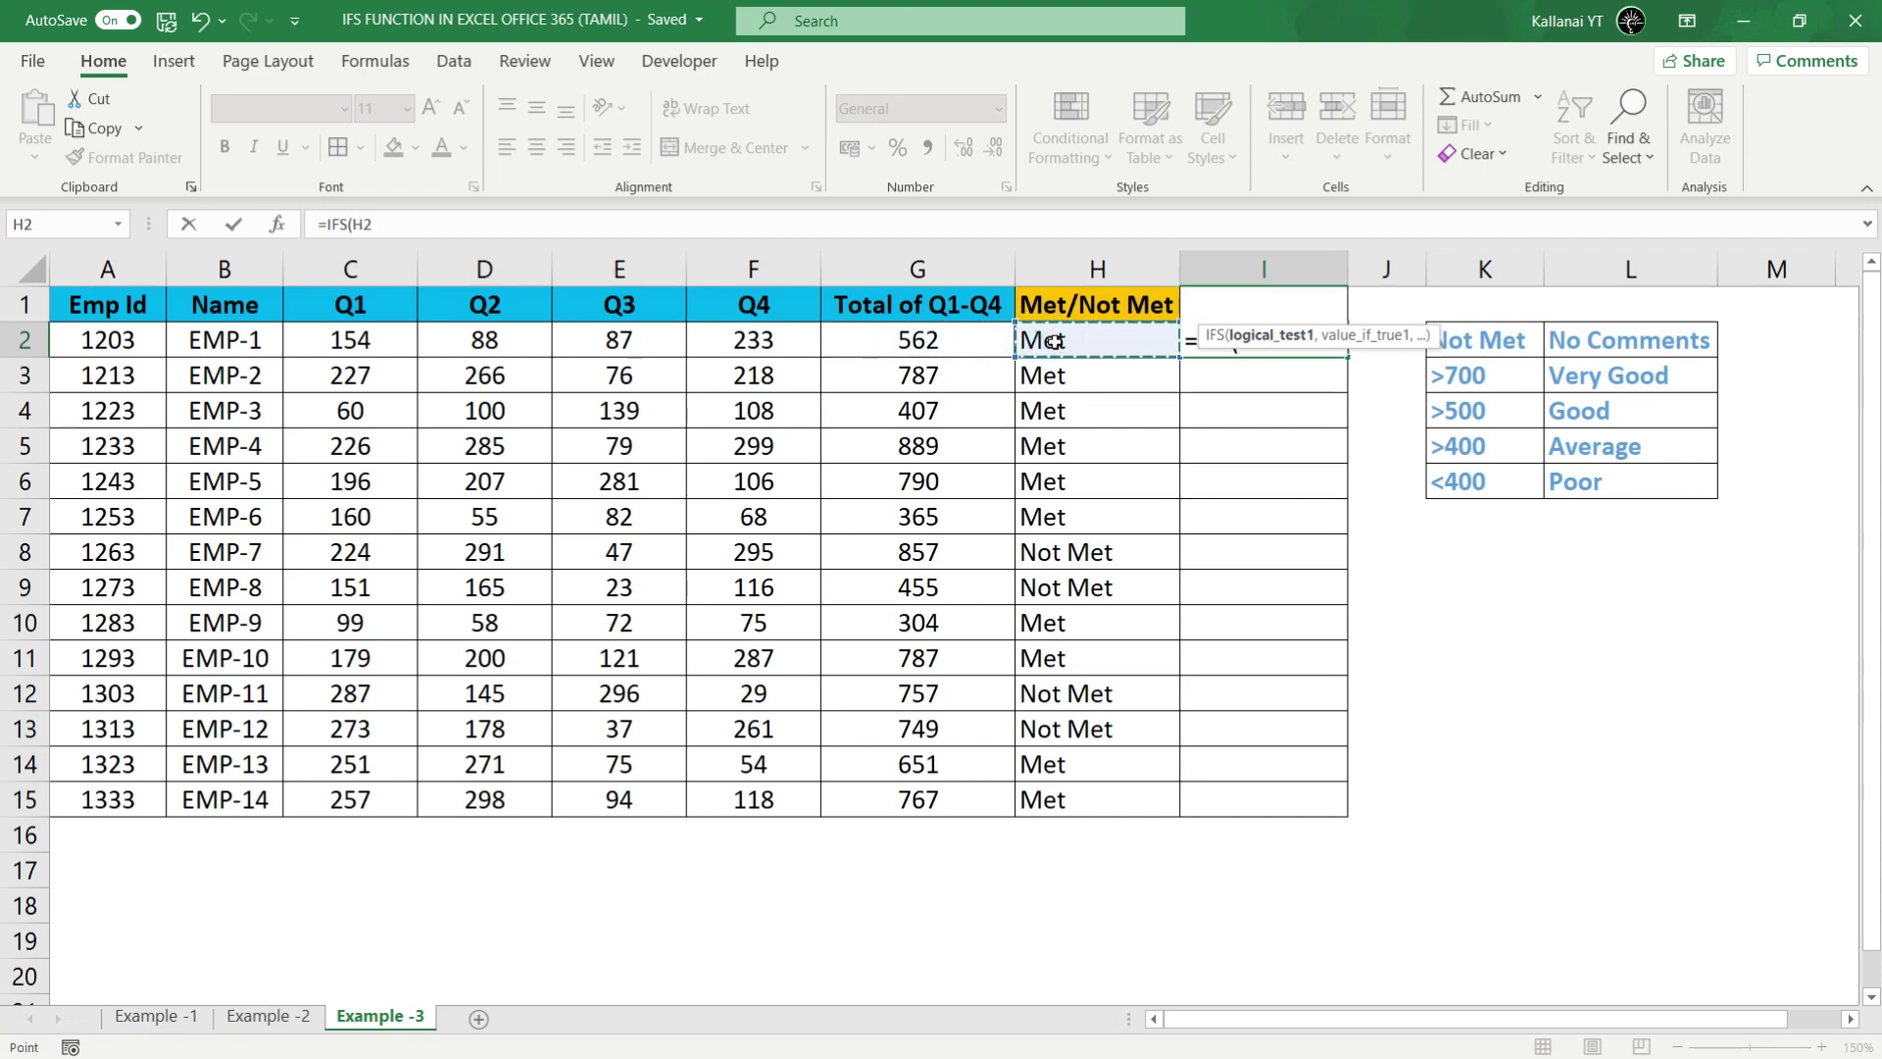
pyautogui.write('=')
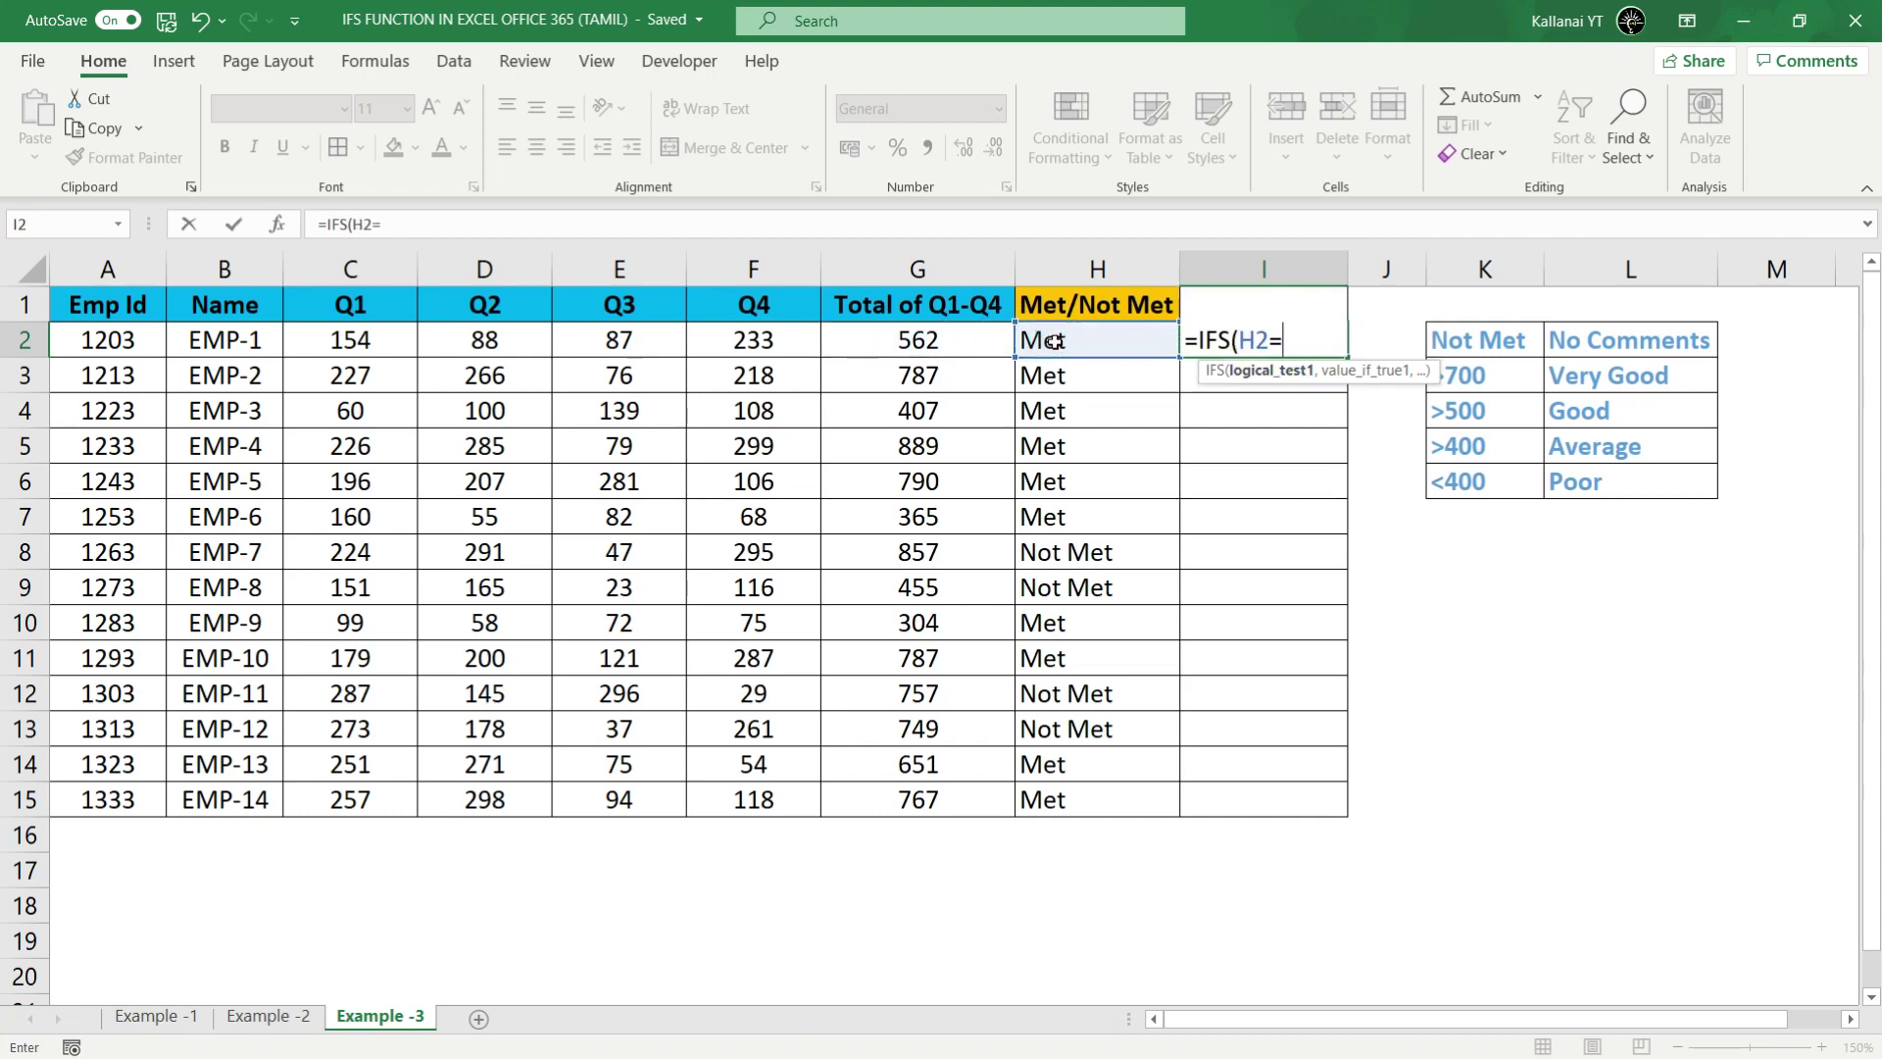
pyautogui.write('"Not ')
pyautogui.write('Met"')
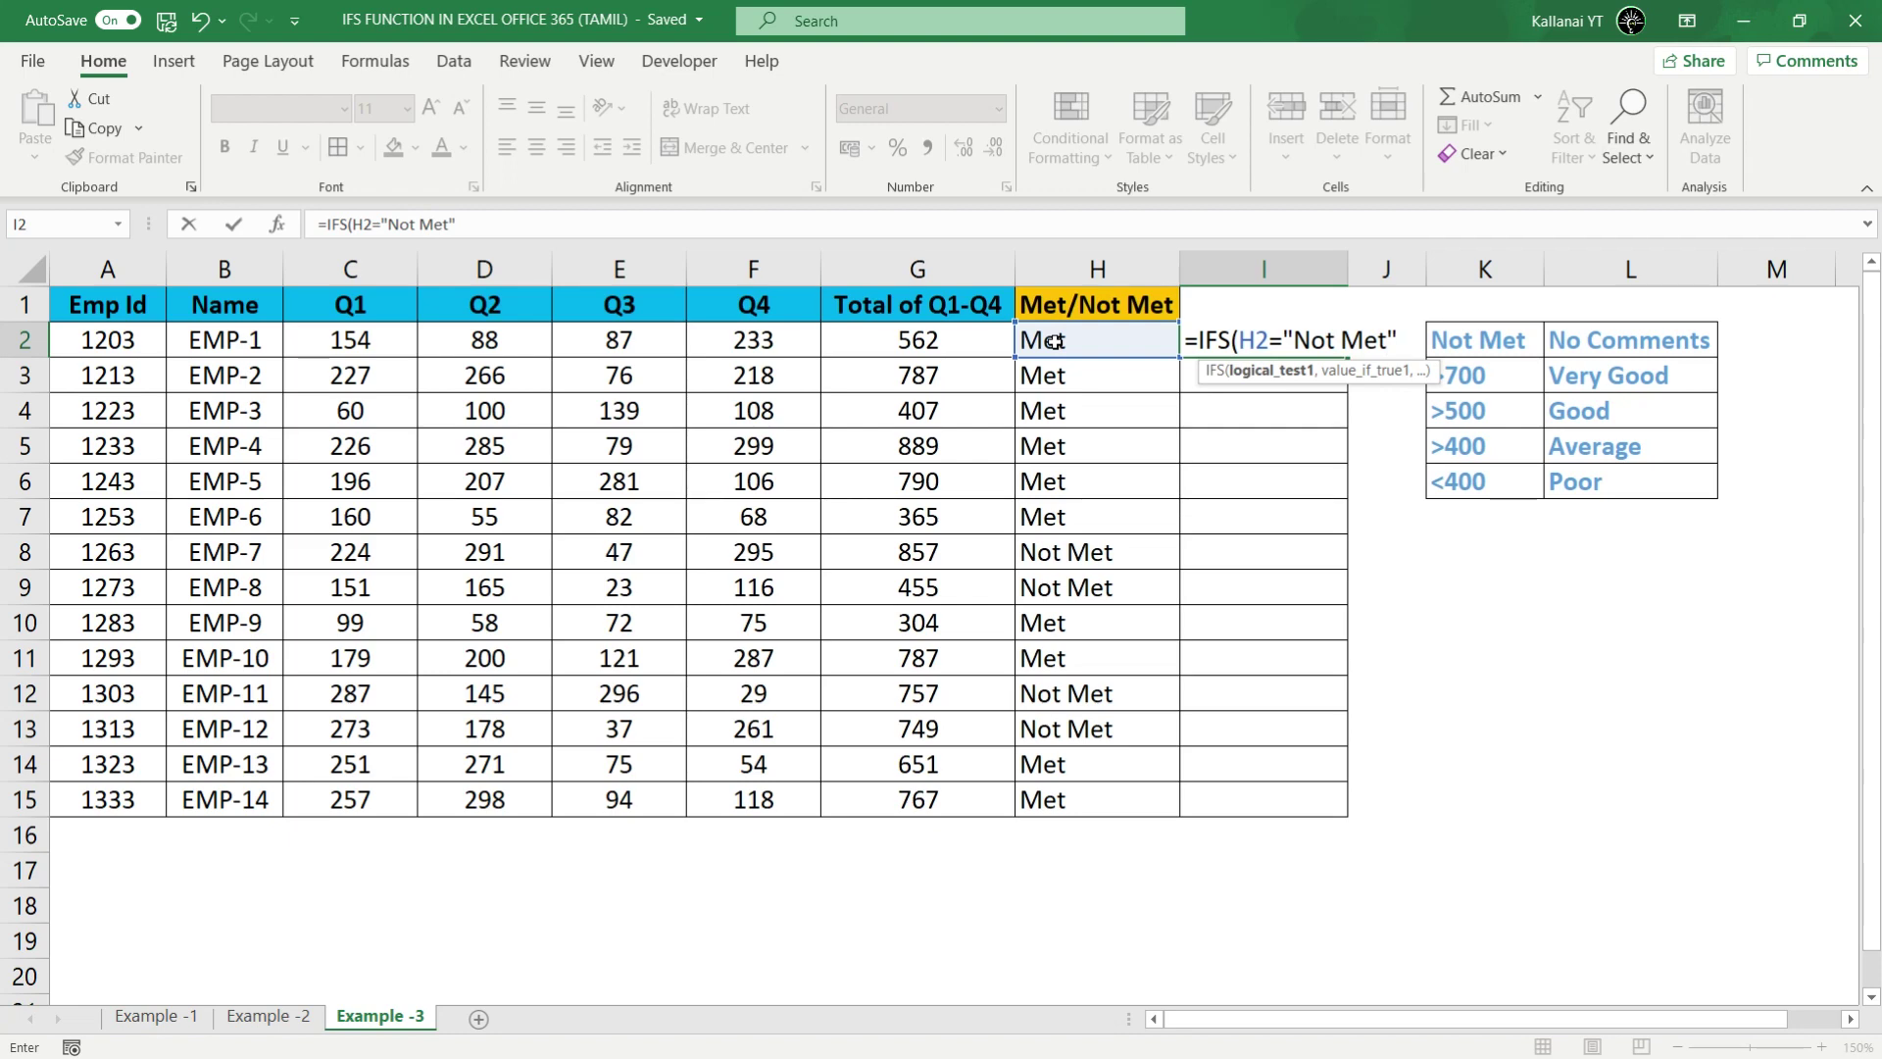
pyautogui.write(',"')
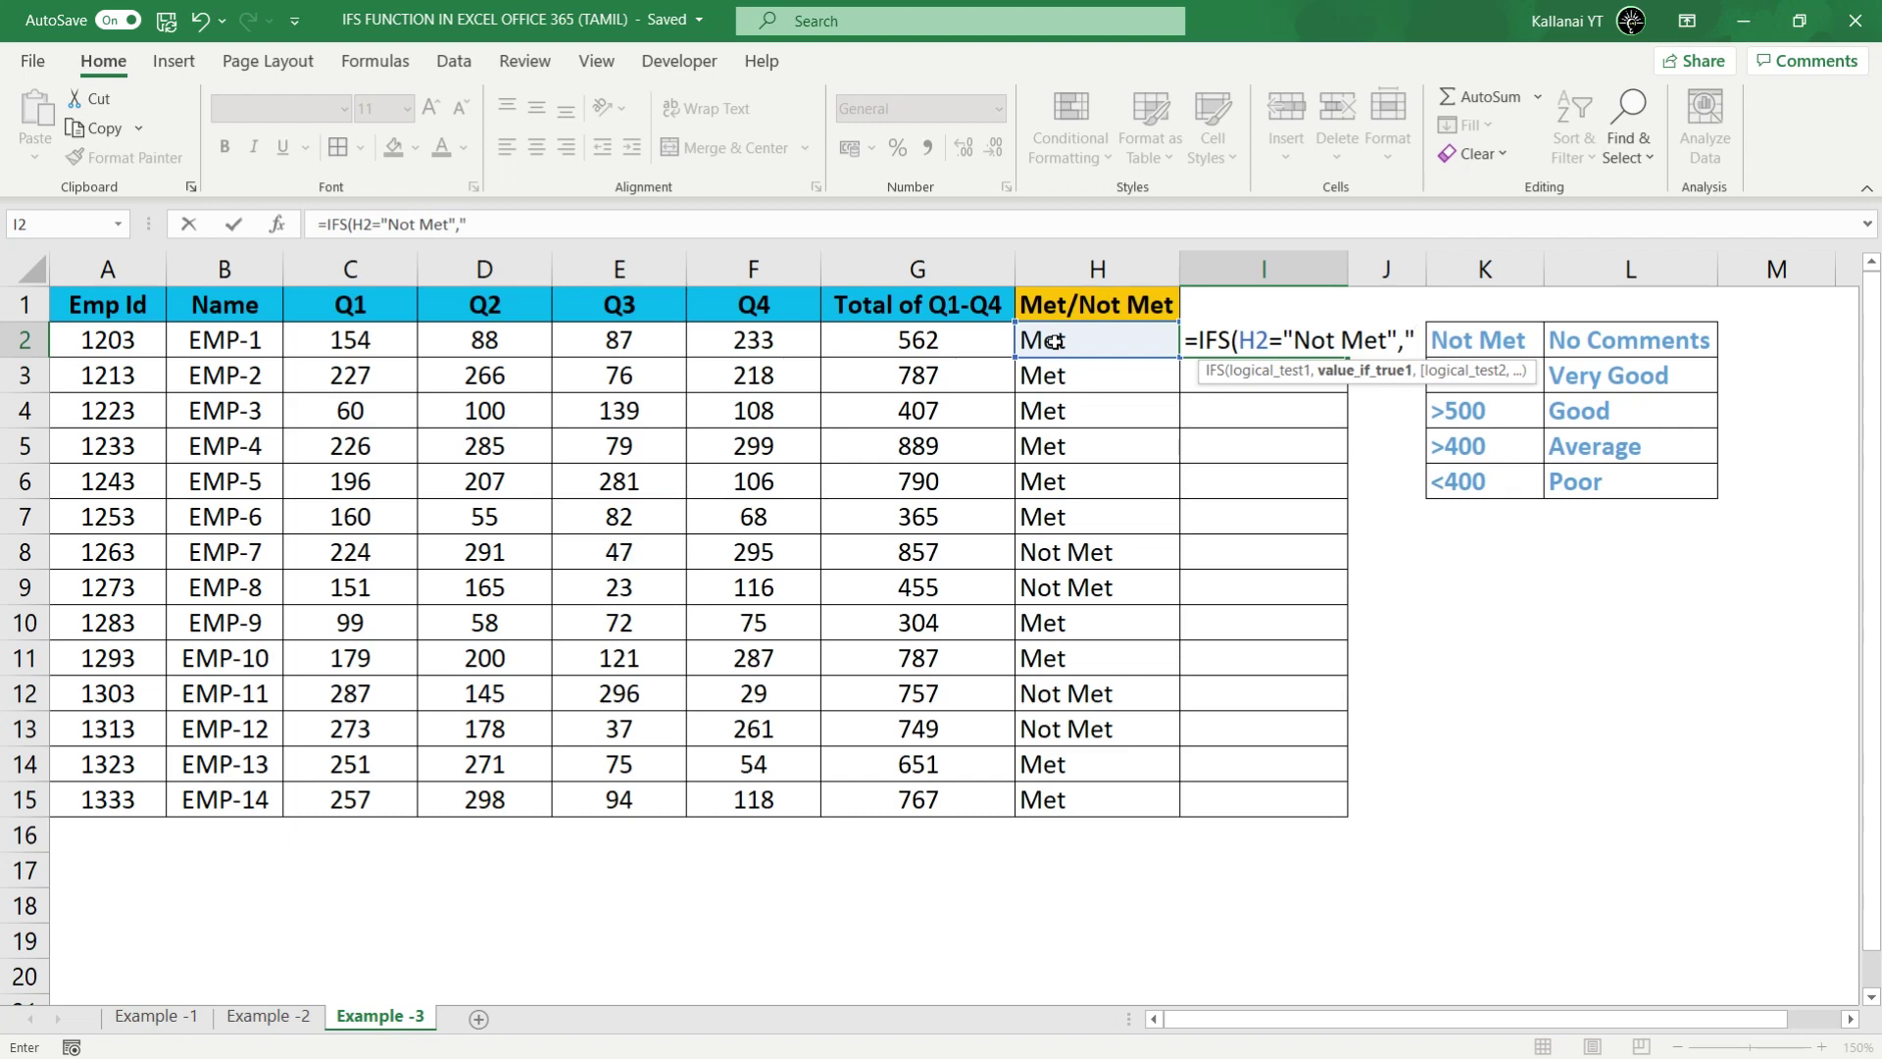
pyautogui.write('No')
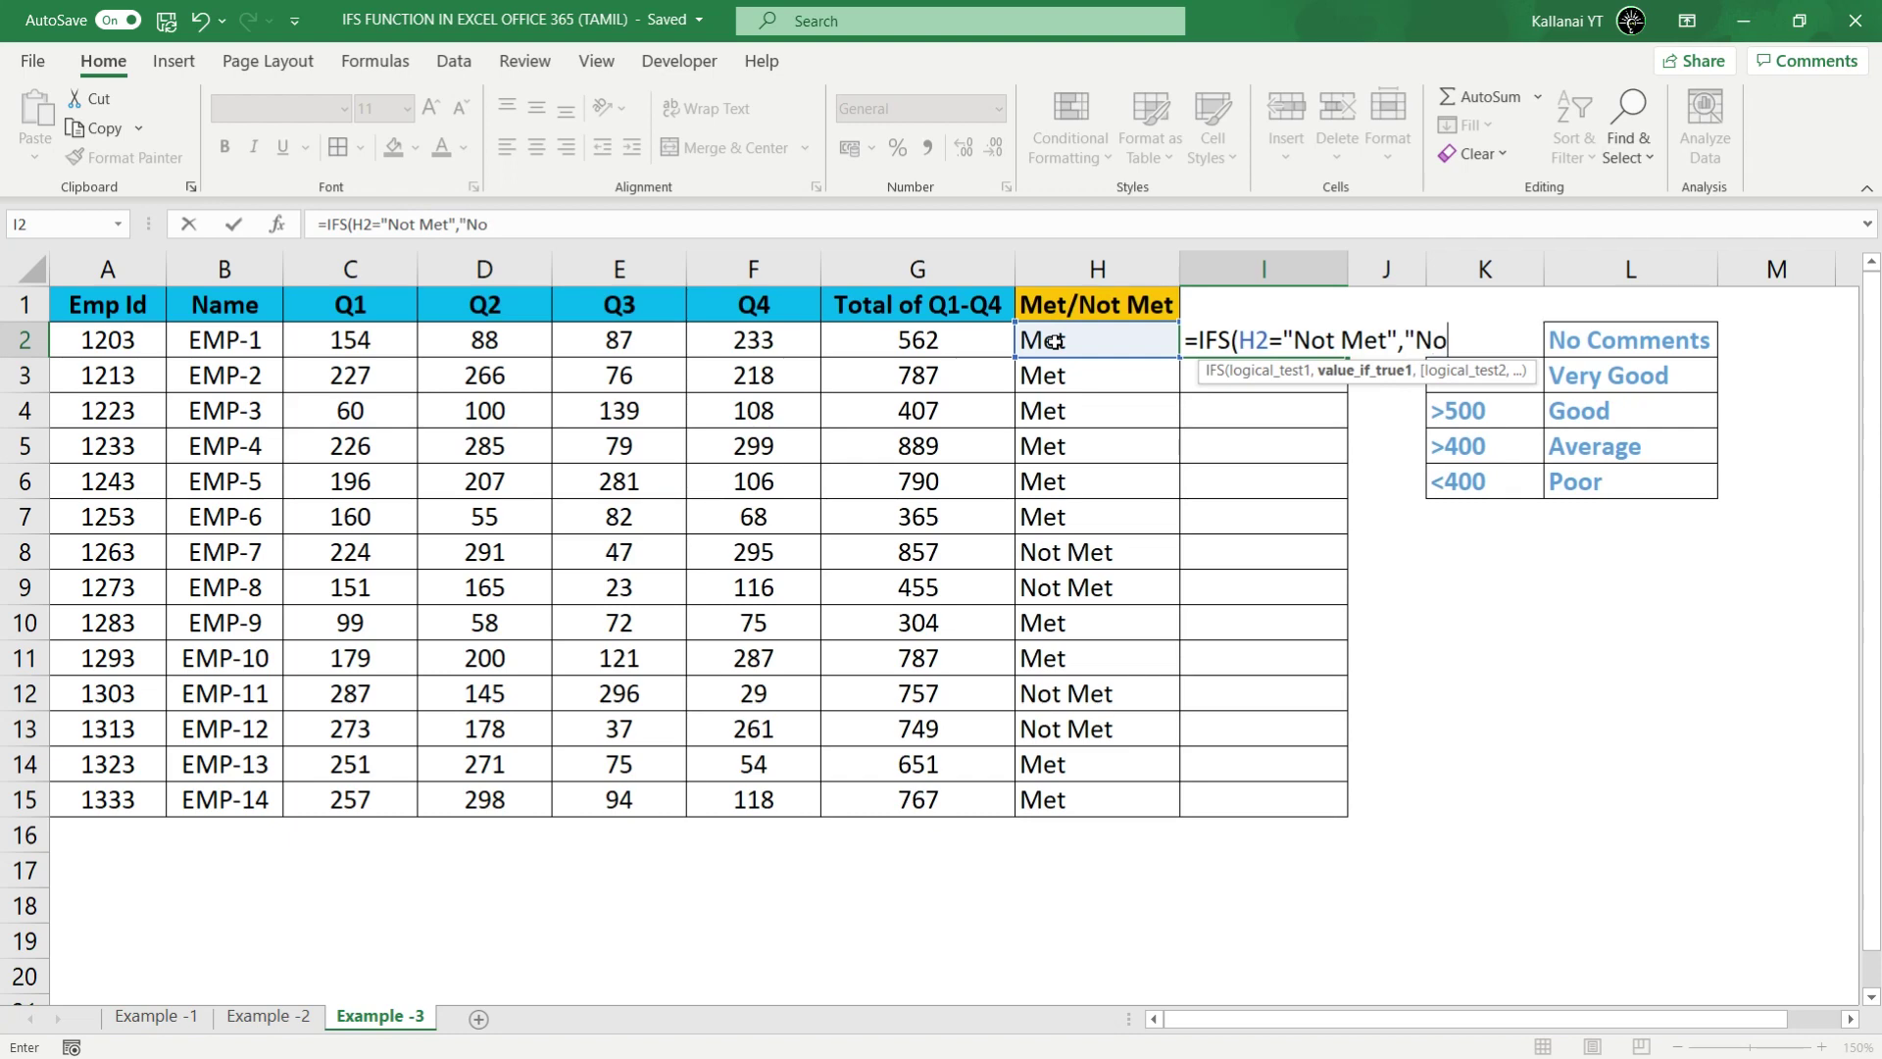
pyautogui.write(' Comments')
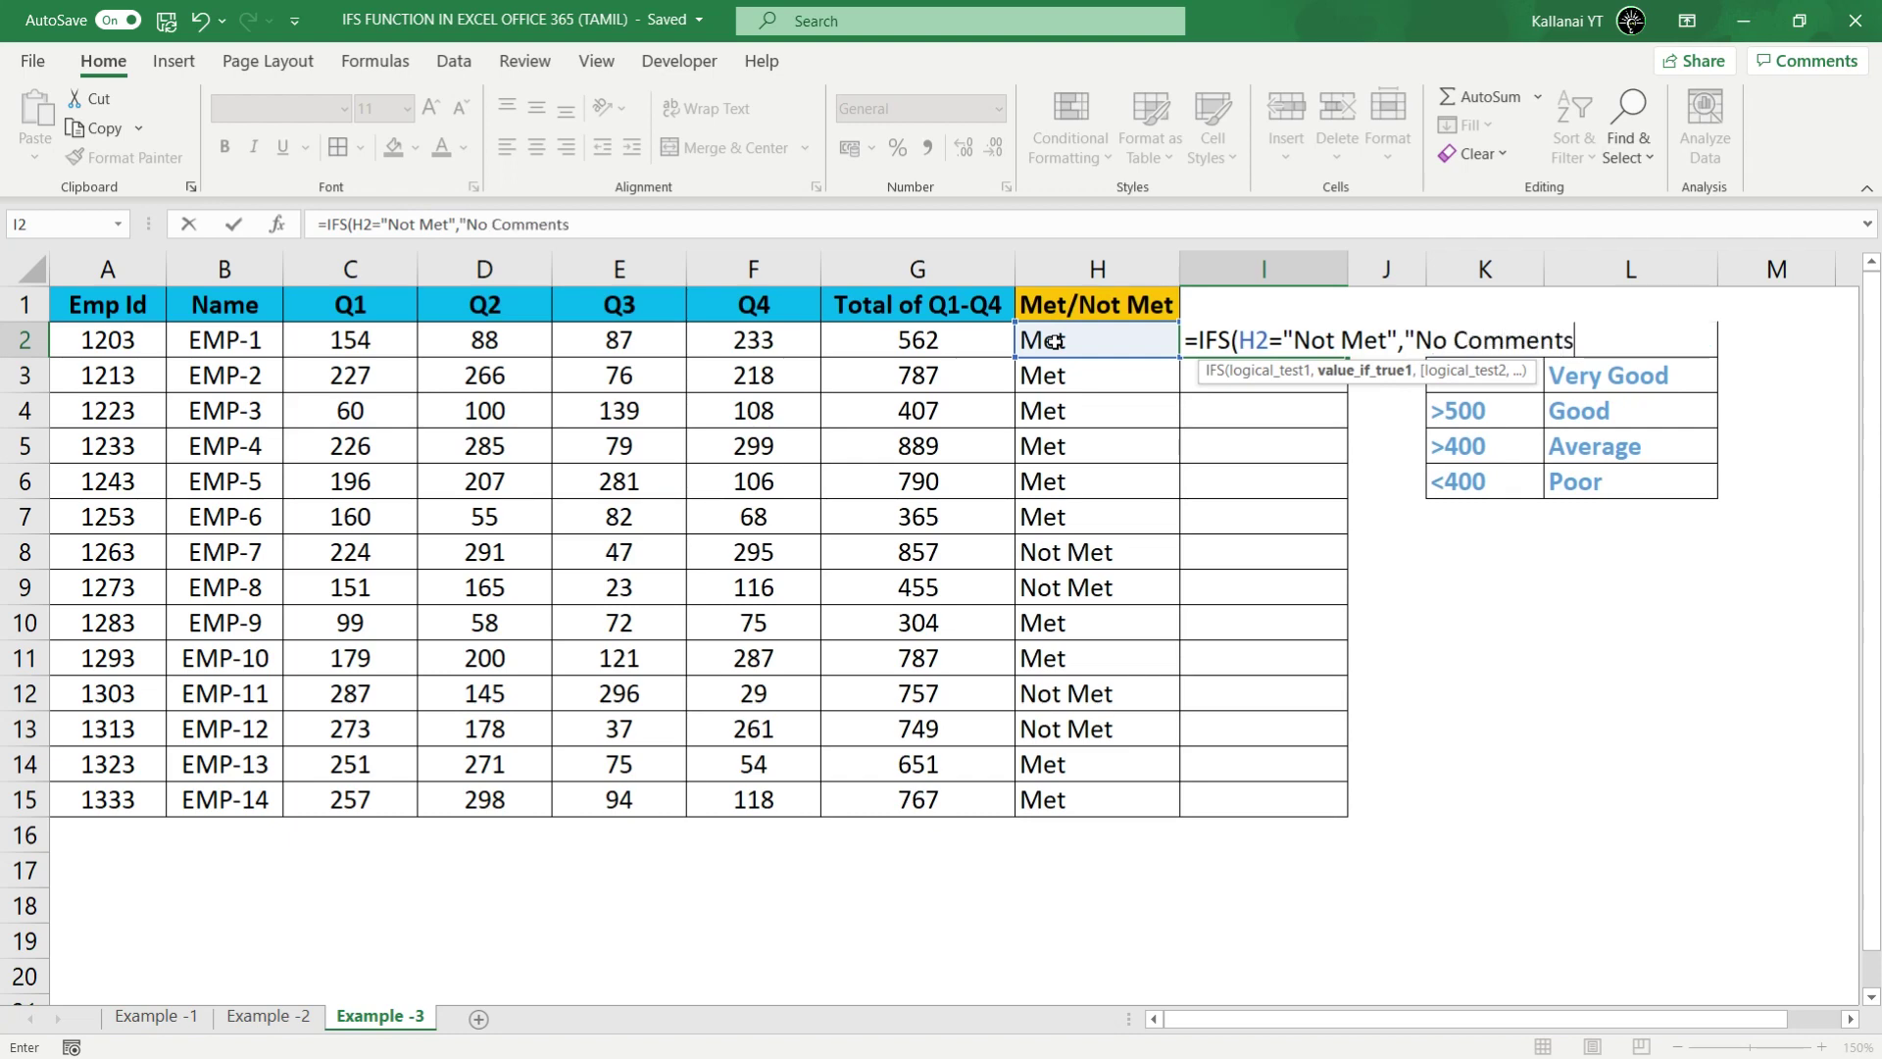
pyautogui.write('"')
# Step: Check the first IFS test and result, then add a comma and reference total G2
pyautogui.click(1260, 370)
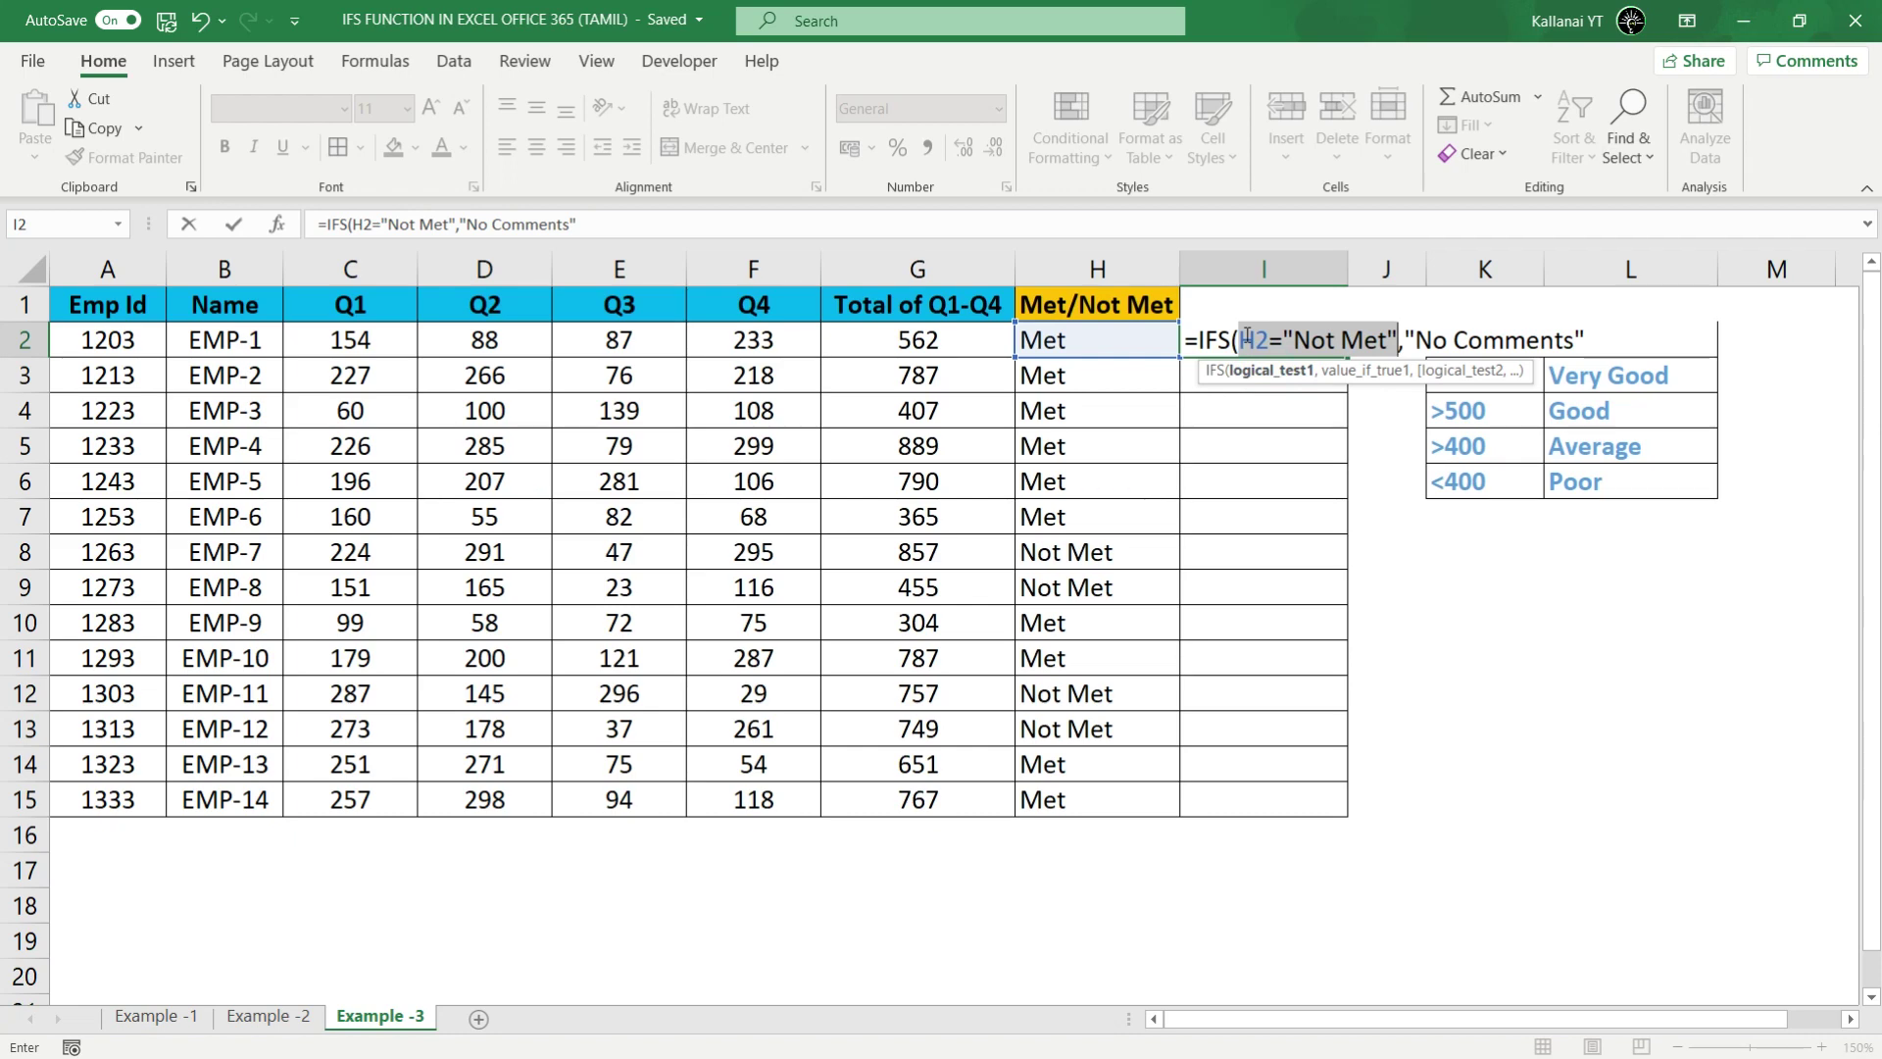
pyautogui.click(1346, 374)
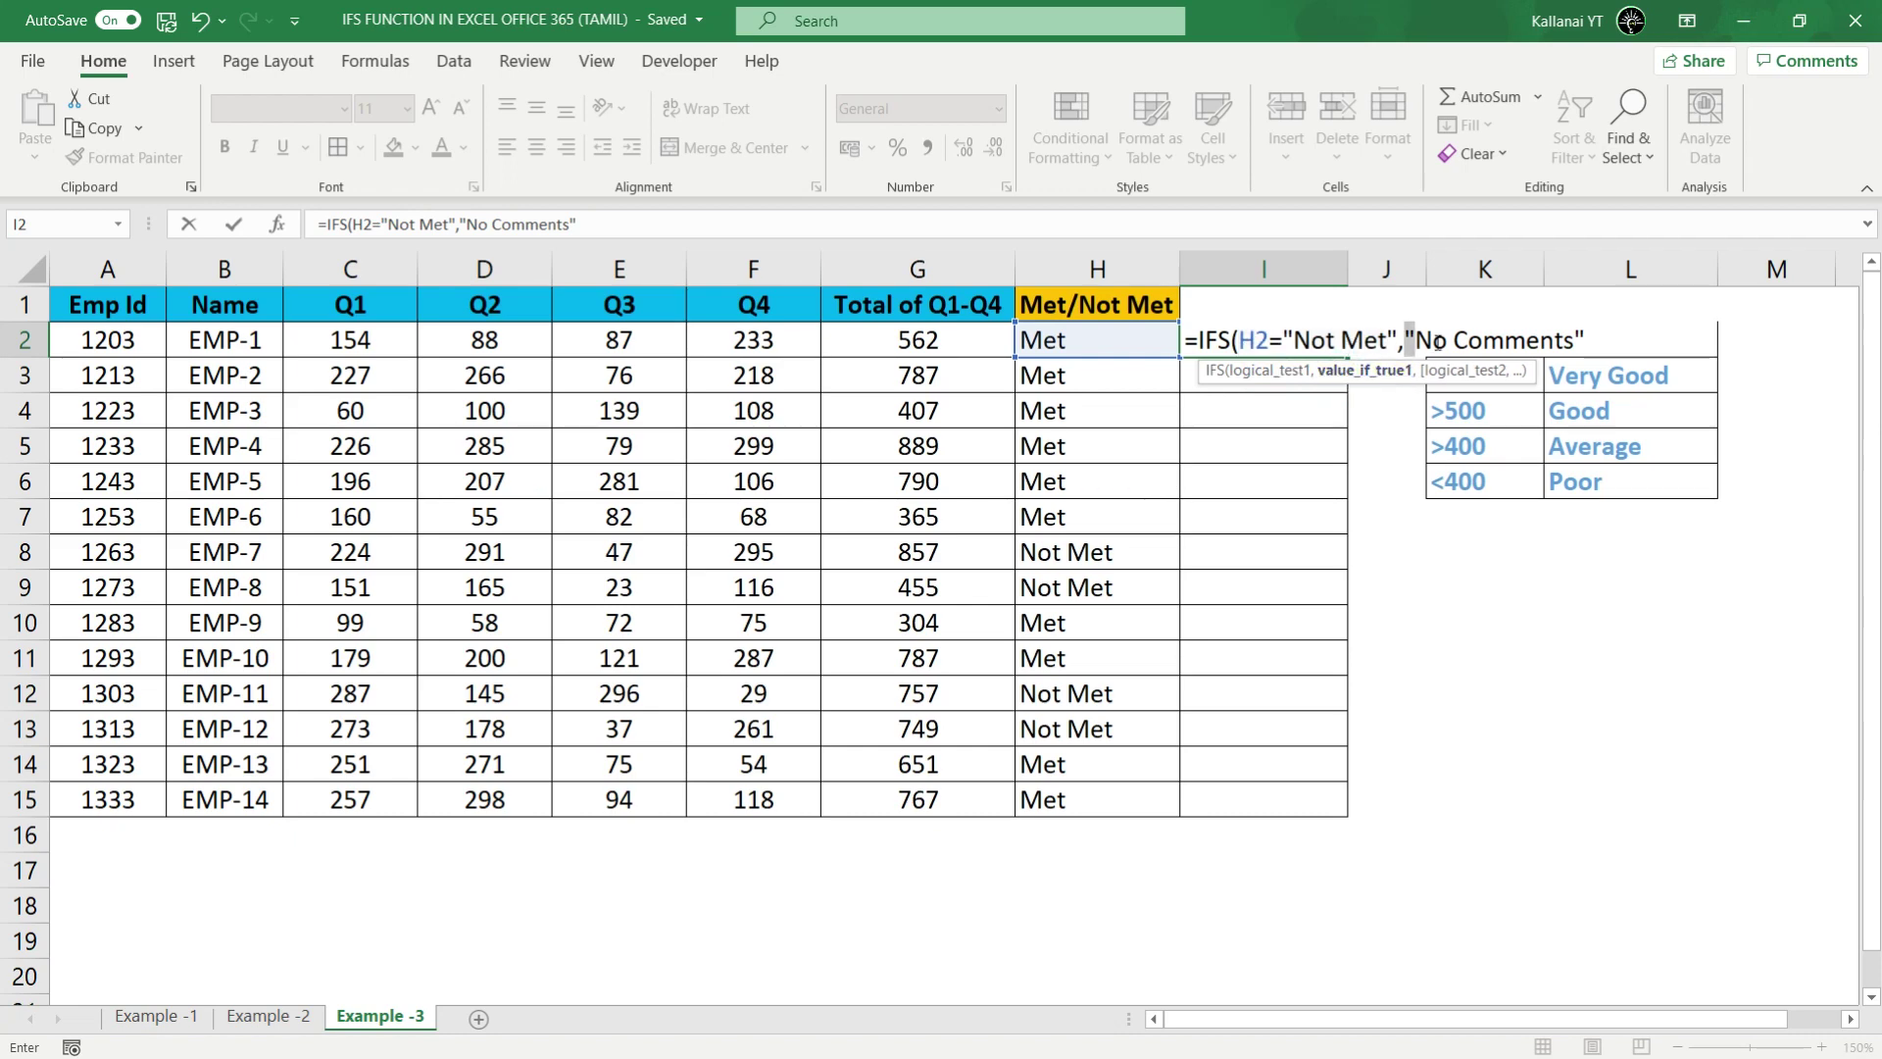
pyautogui.moveTo(1406, 338); pyautogui.dragTo(1581, 334)
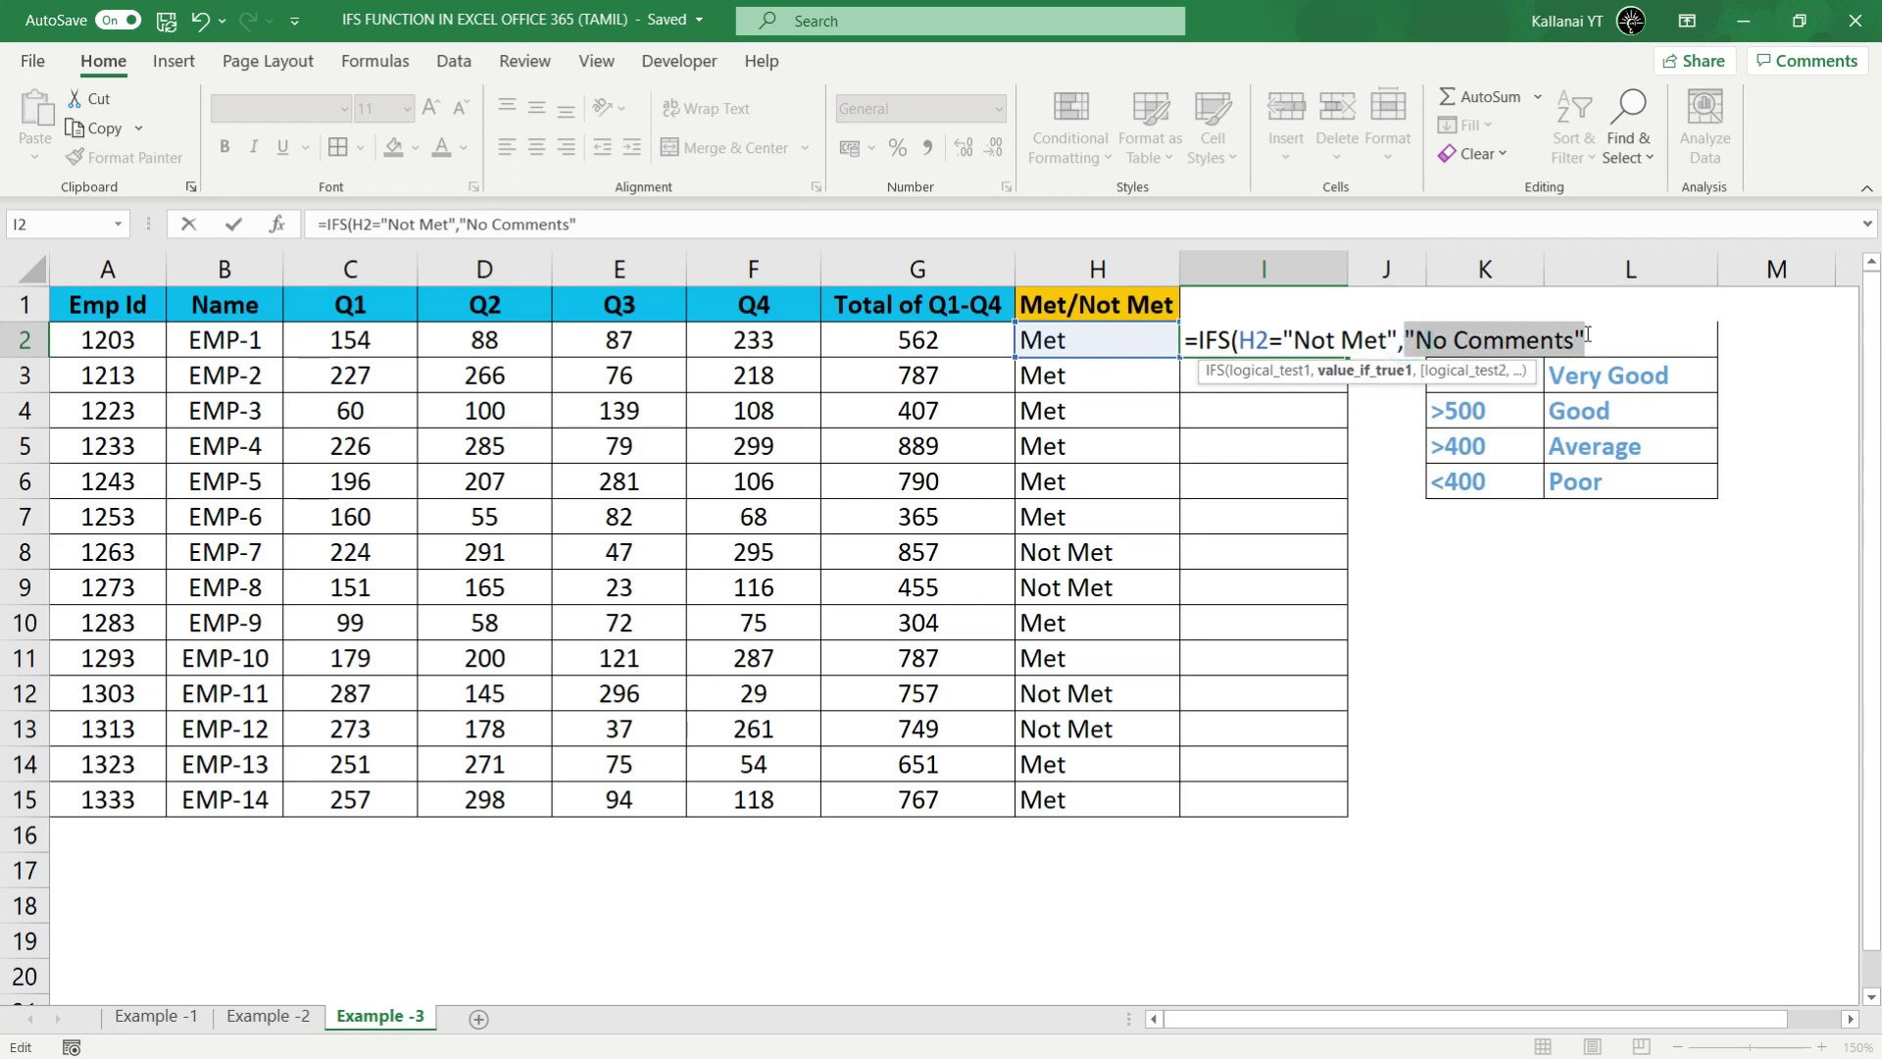
pyautogui.click(1580, 335)
pyautogui.write(',')
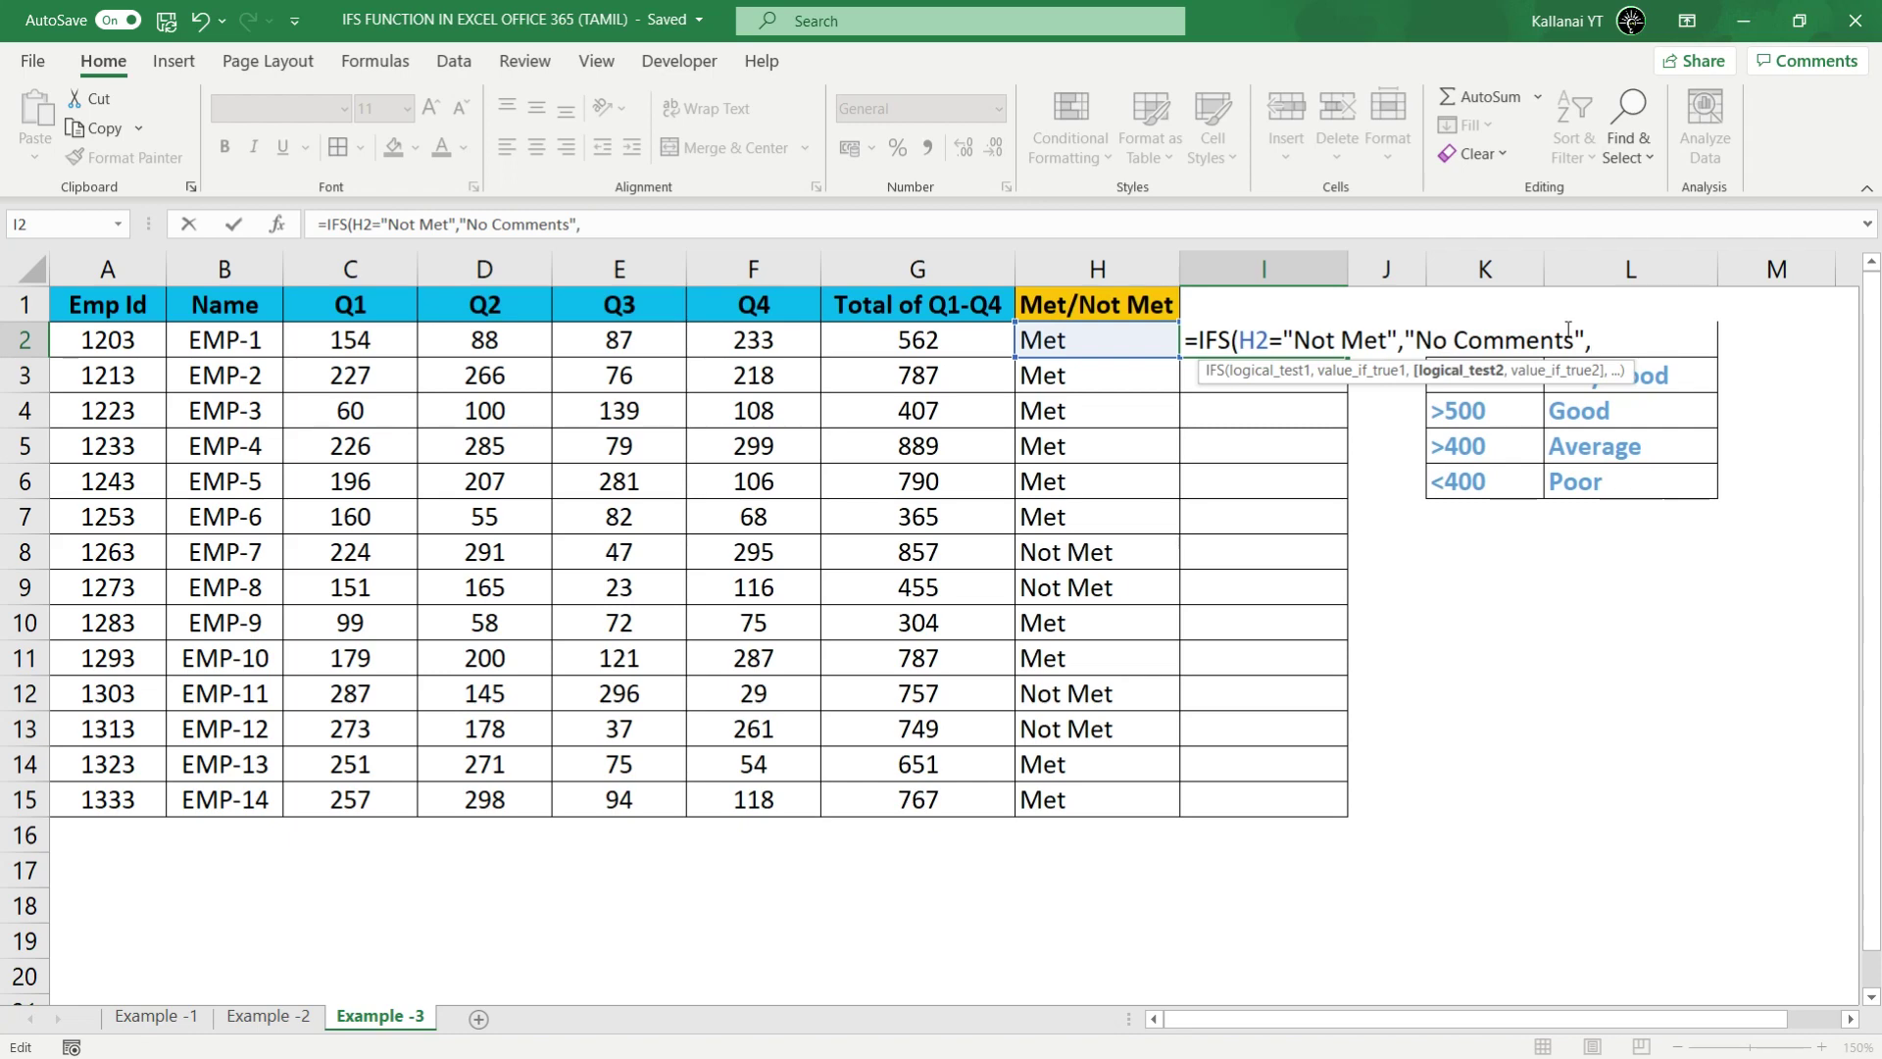
pyautogui.click(877, 337)
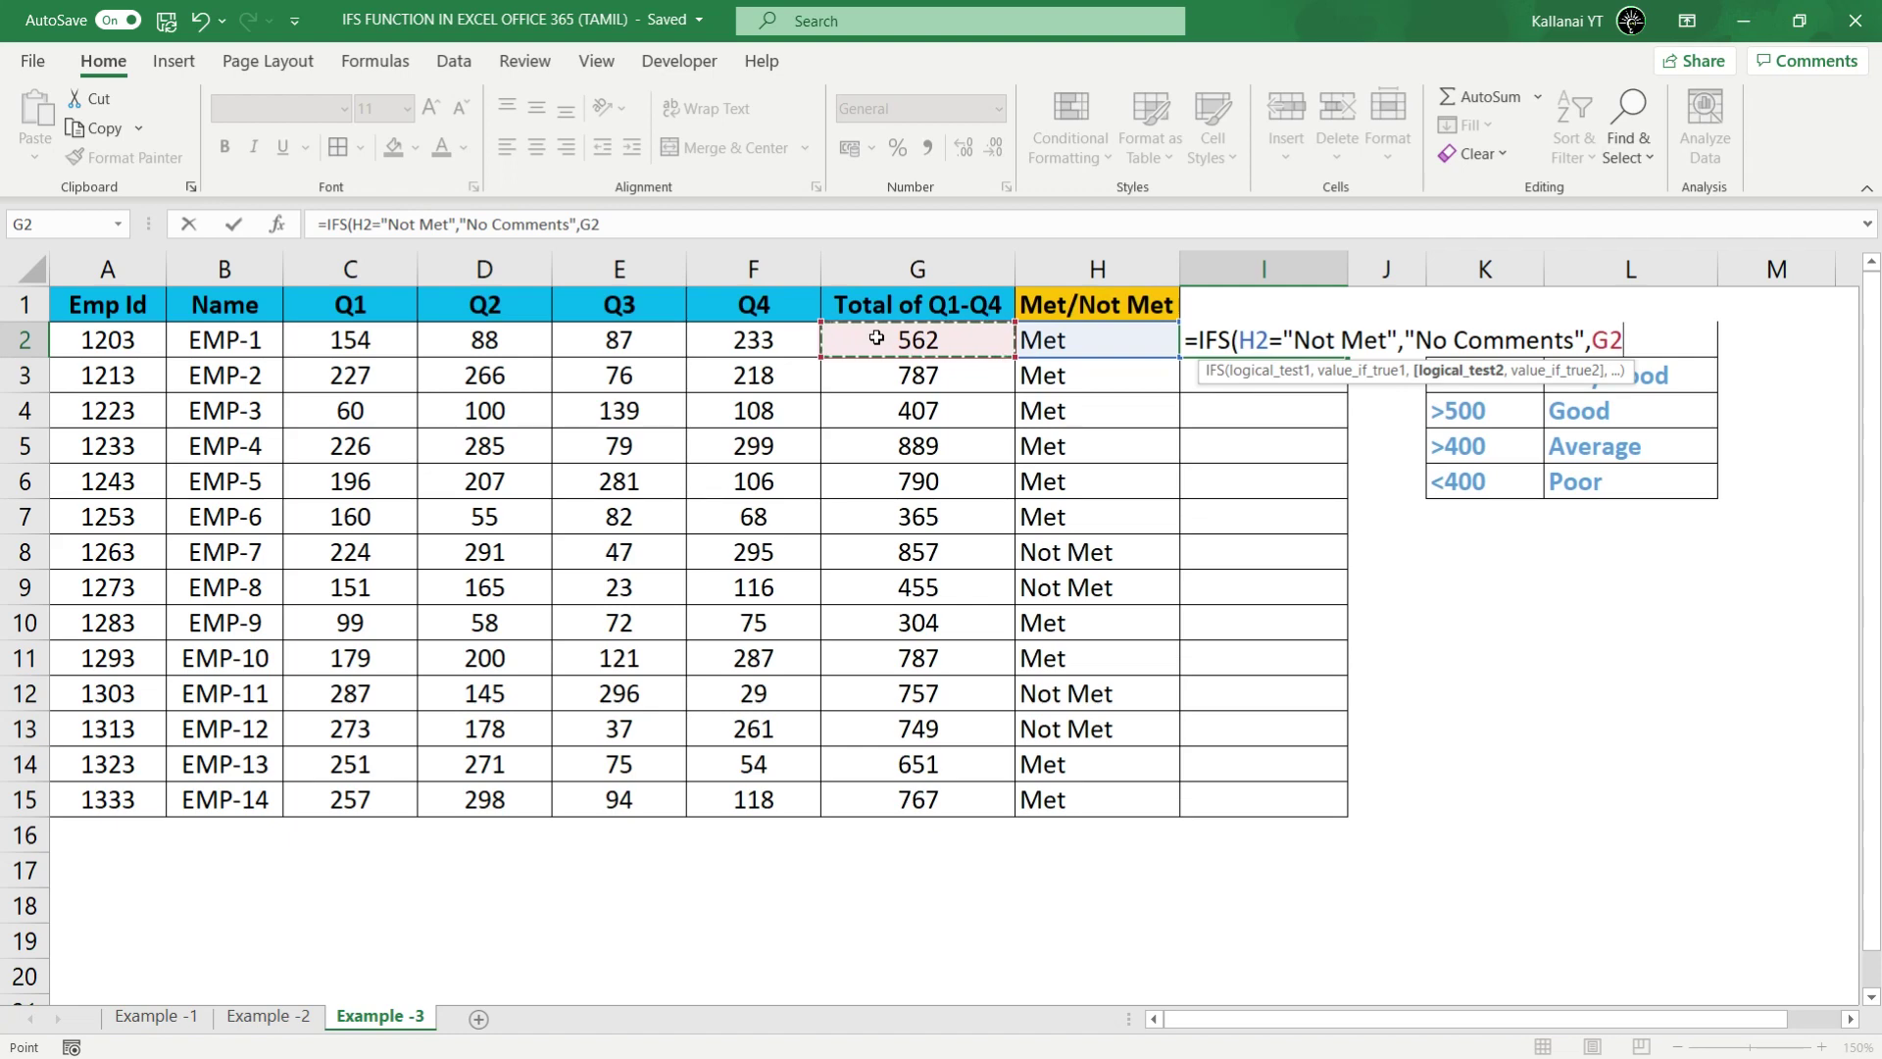
# Step: Add G2 conditions: >700 "Very Good", >500 "Good", >400 "Average", <400 "Poor", closing the IFS
pyautogui.write('>')
pyautogui.write('700')
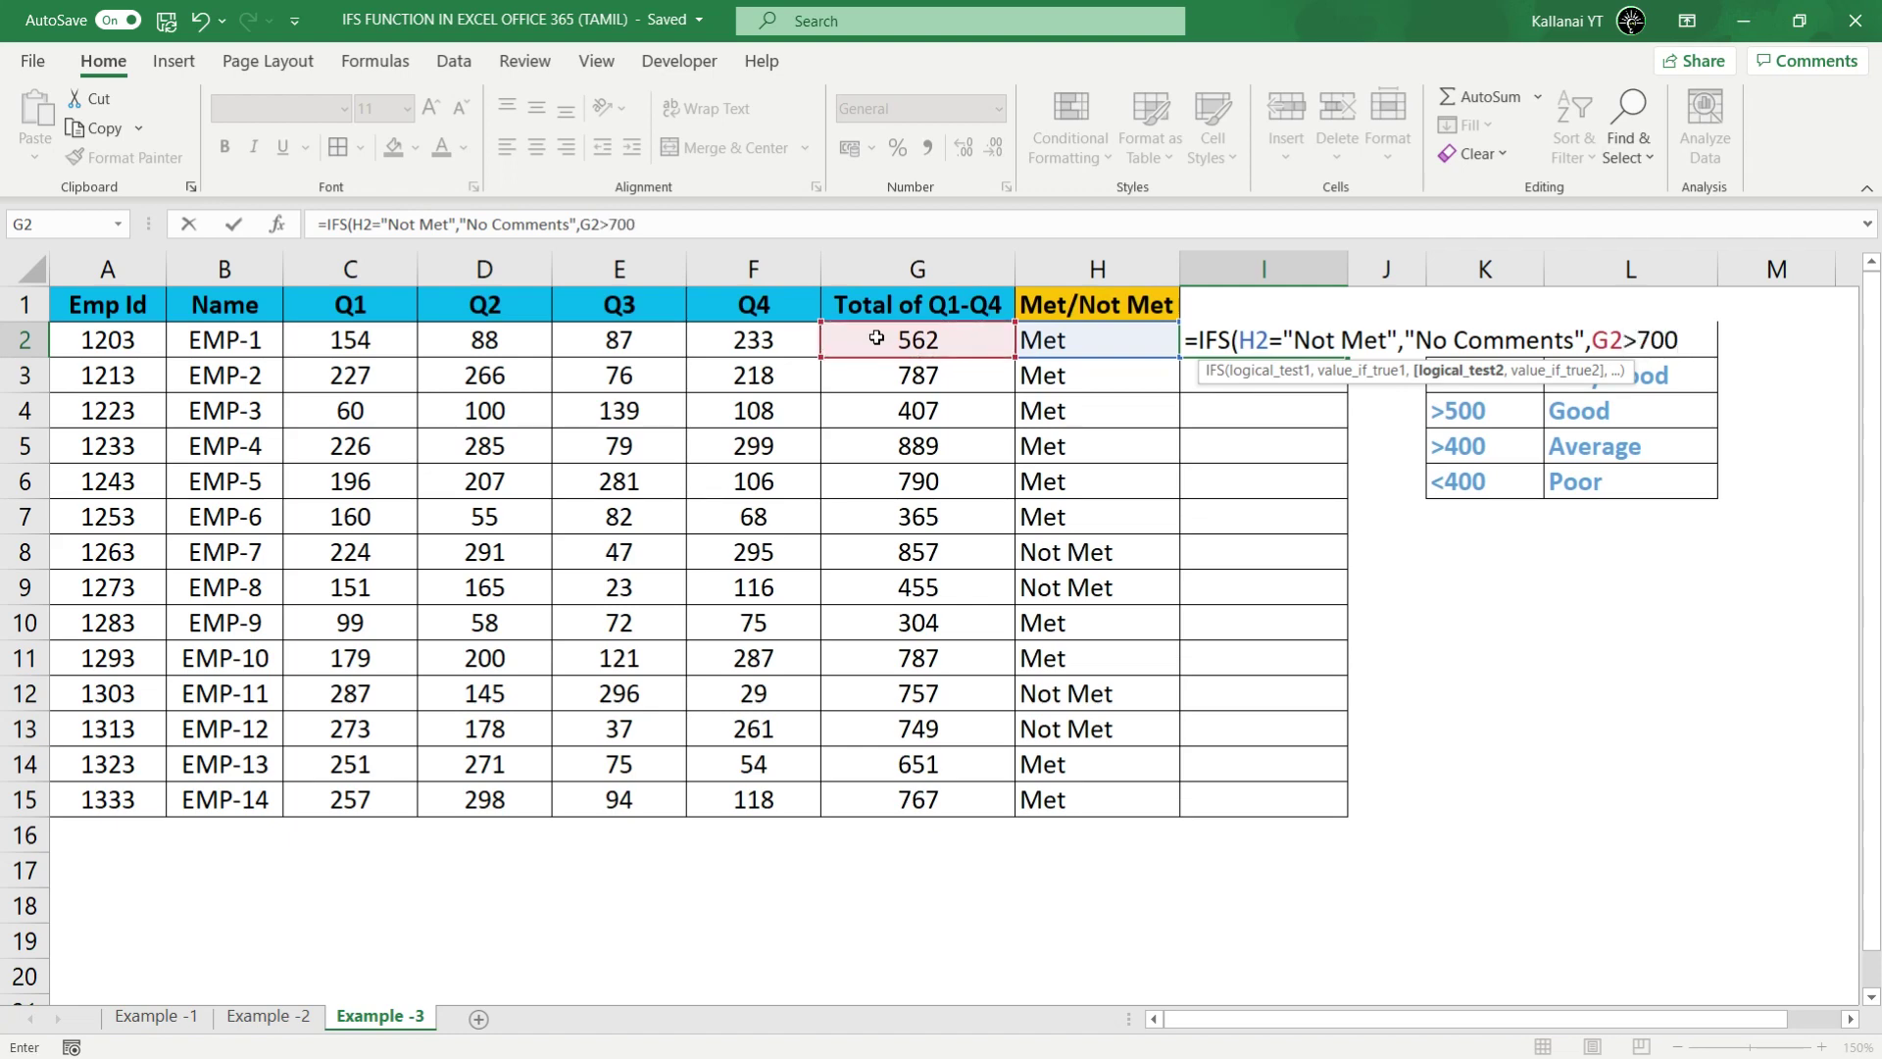
pyautogui.write(',')
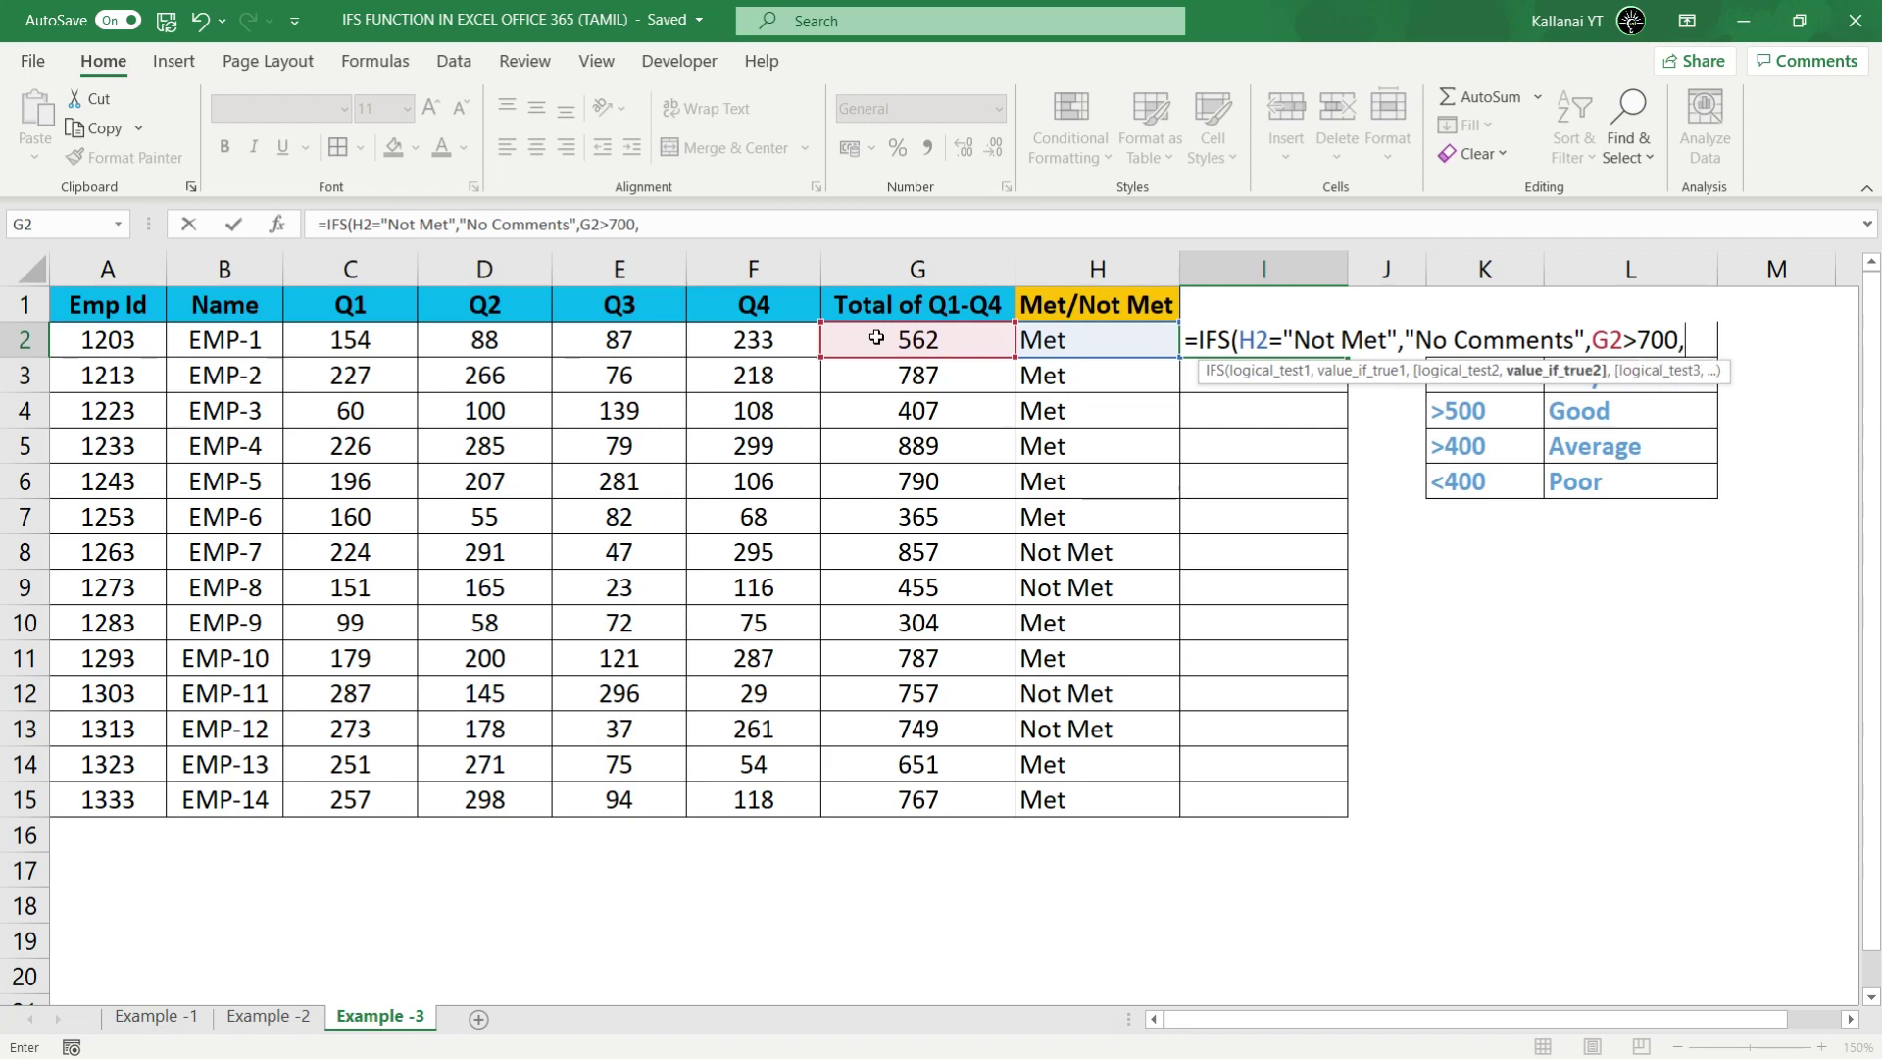
pyautogui.write('"Very')
pyautogui.write(' Good"')
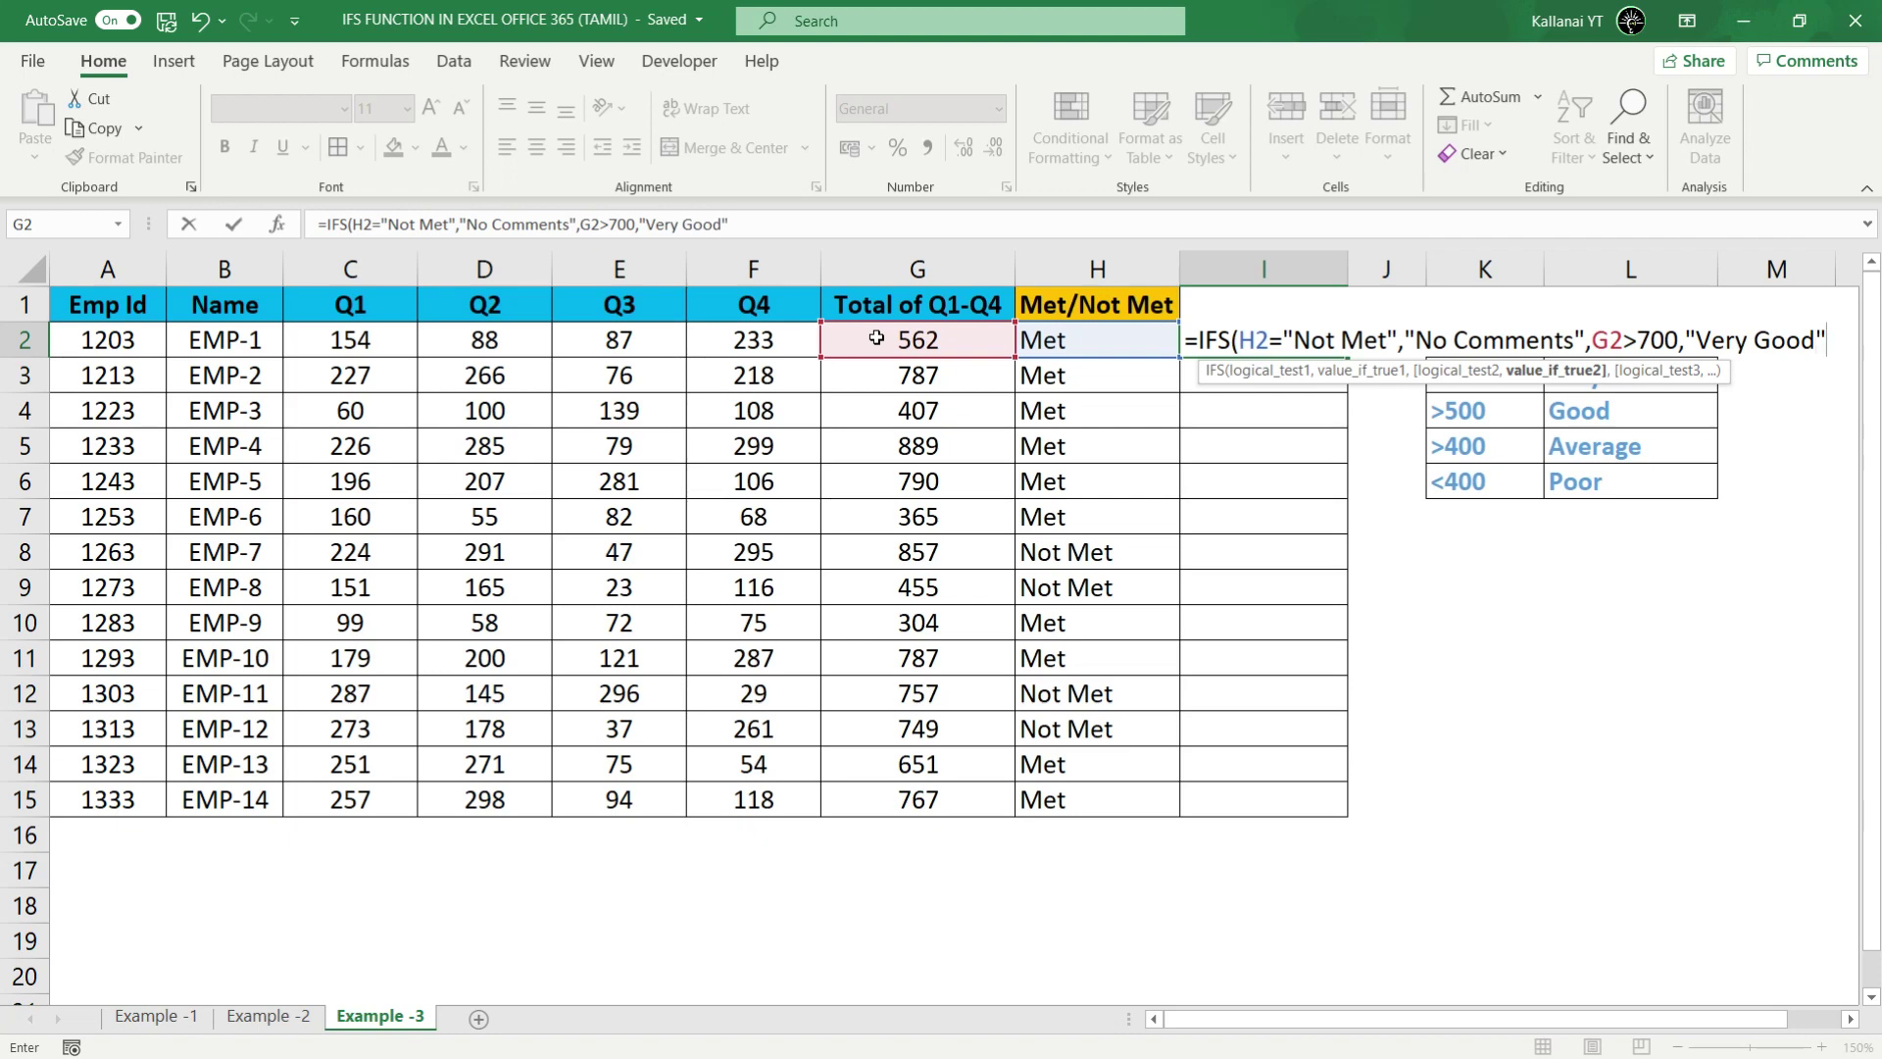
pyautogui.write(',')
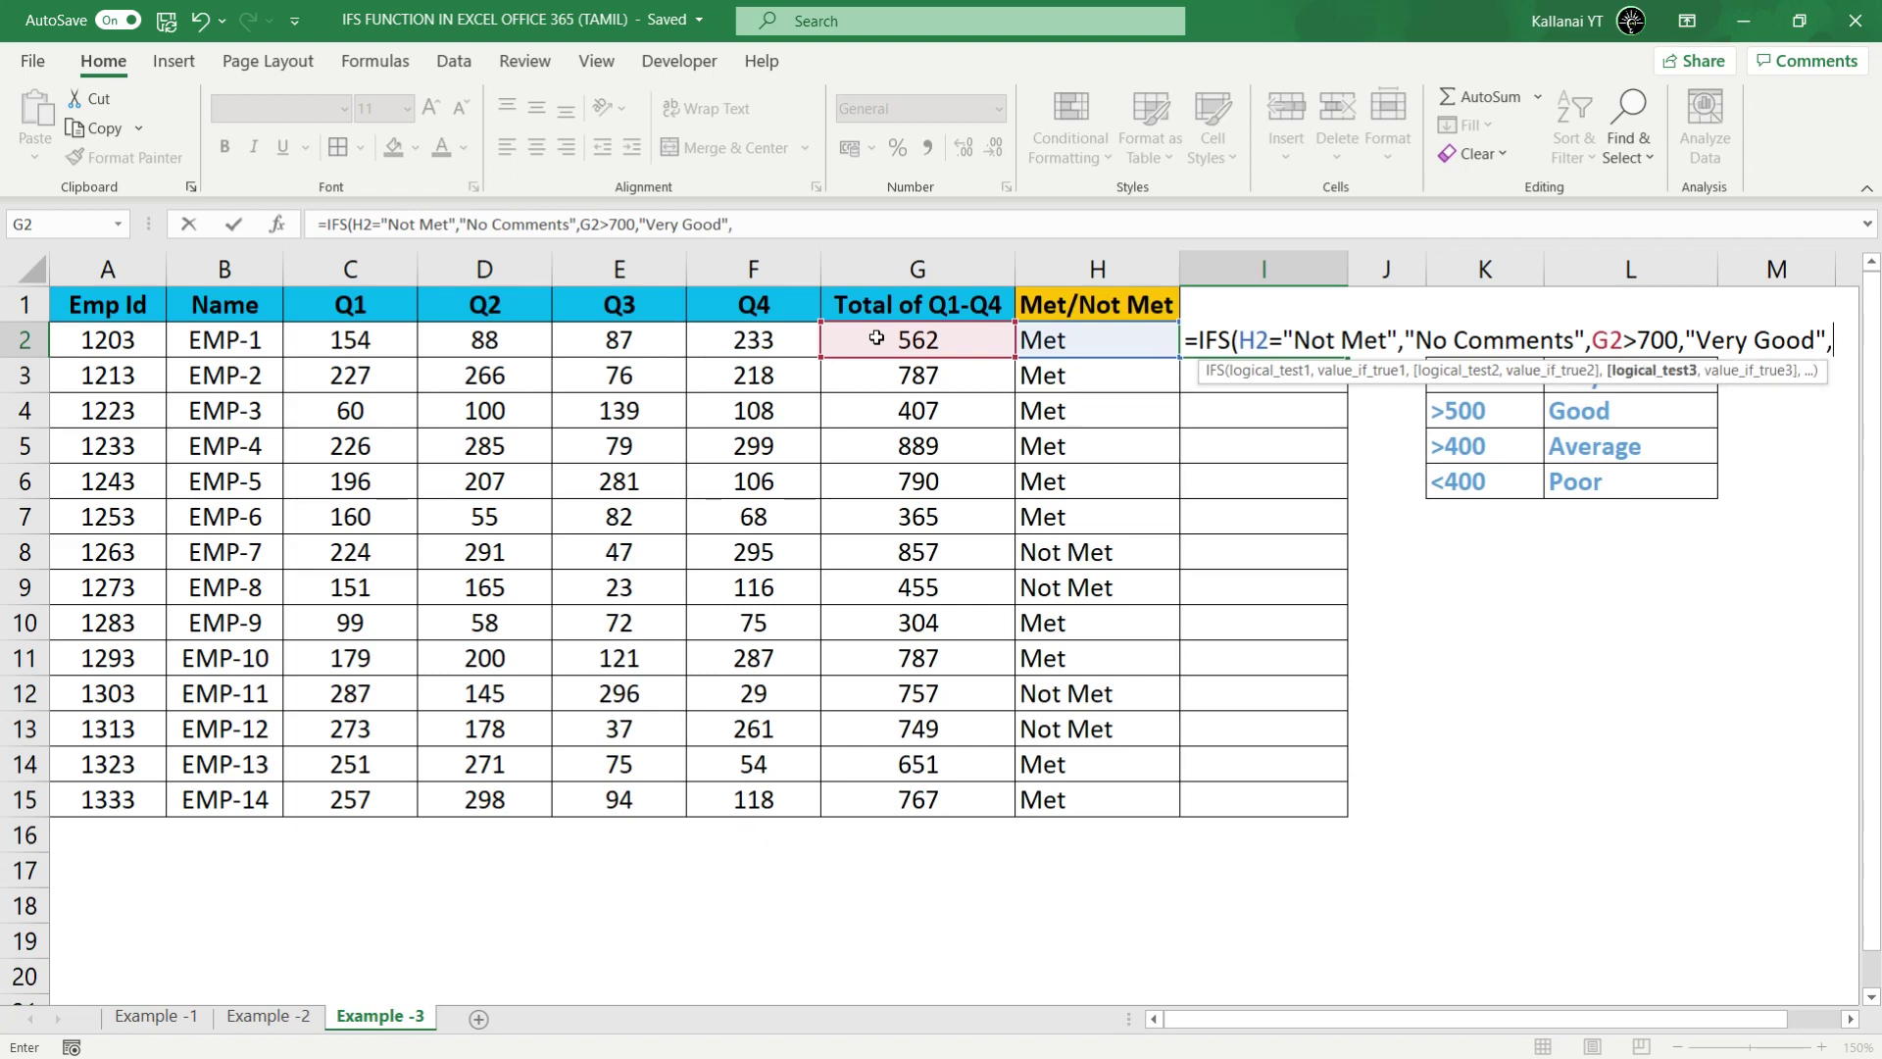
pyautogui.click(880, 338)
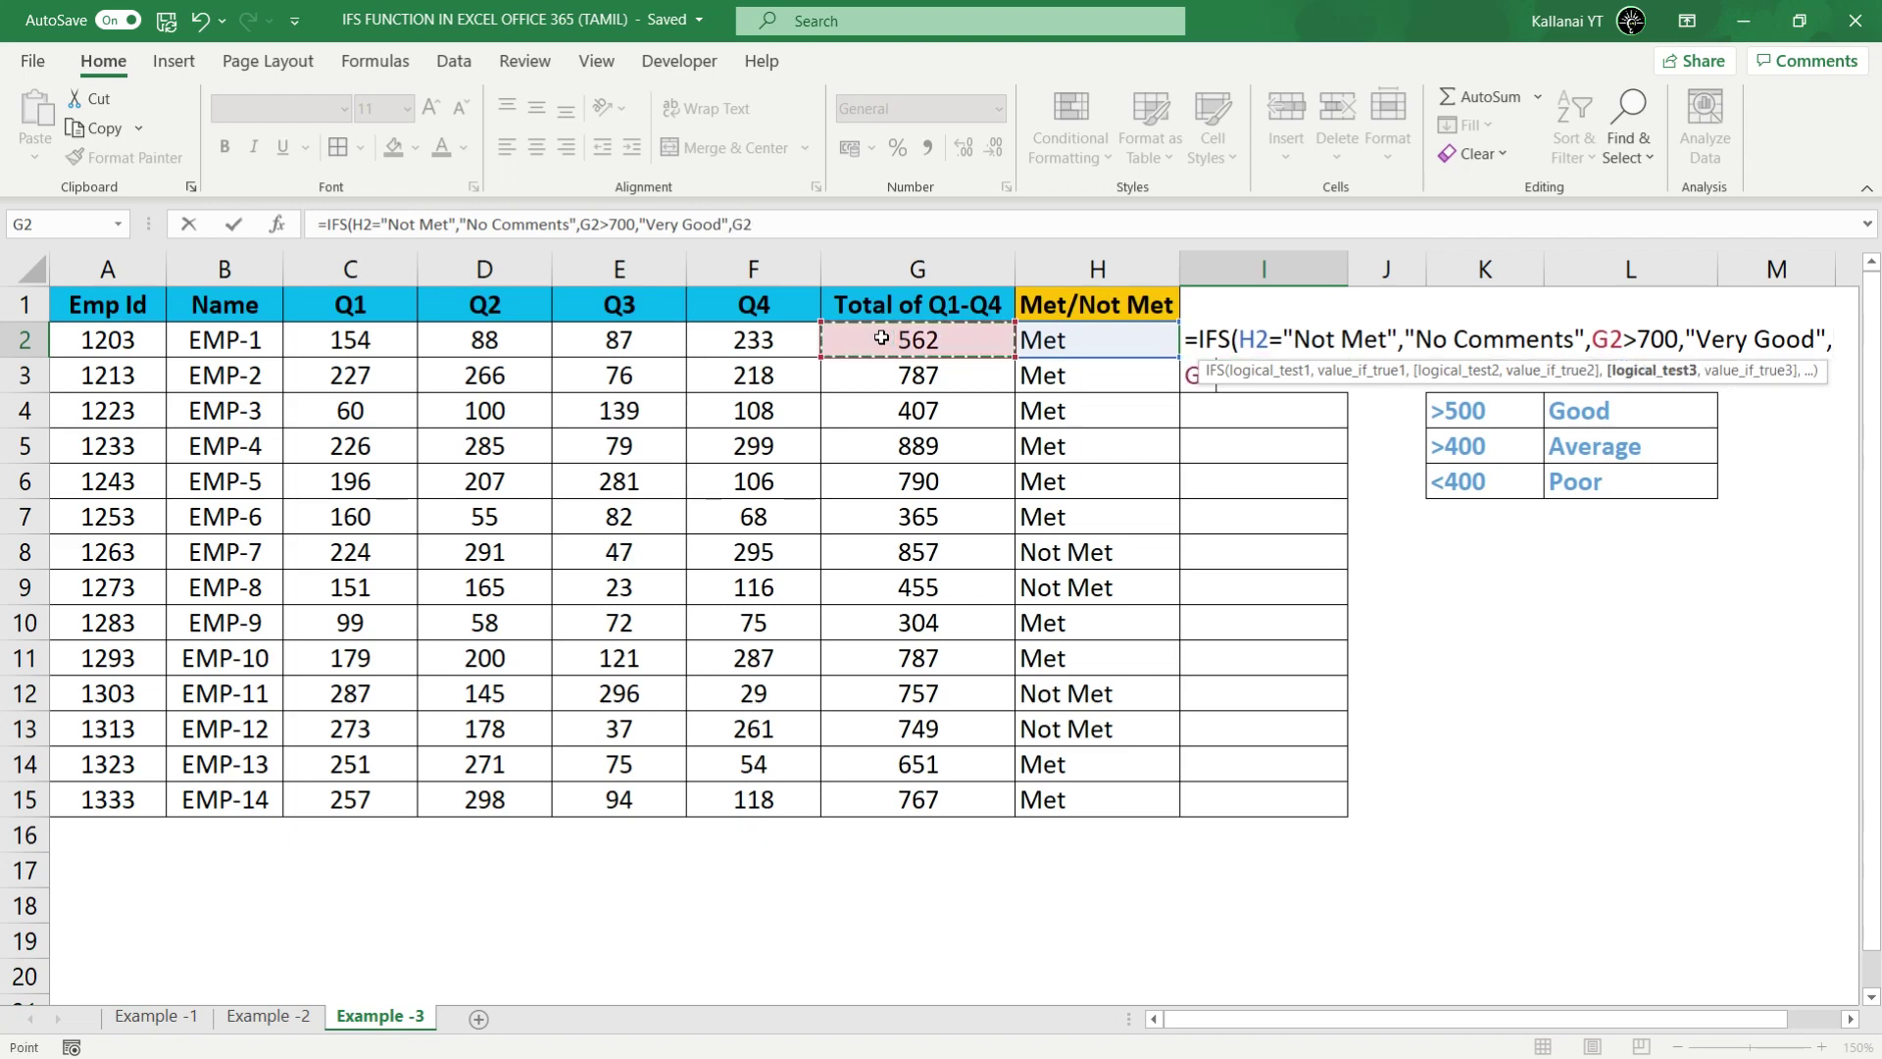
pyautogui.write('>')
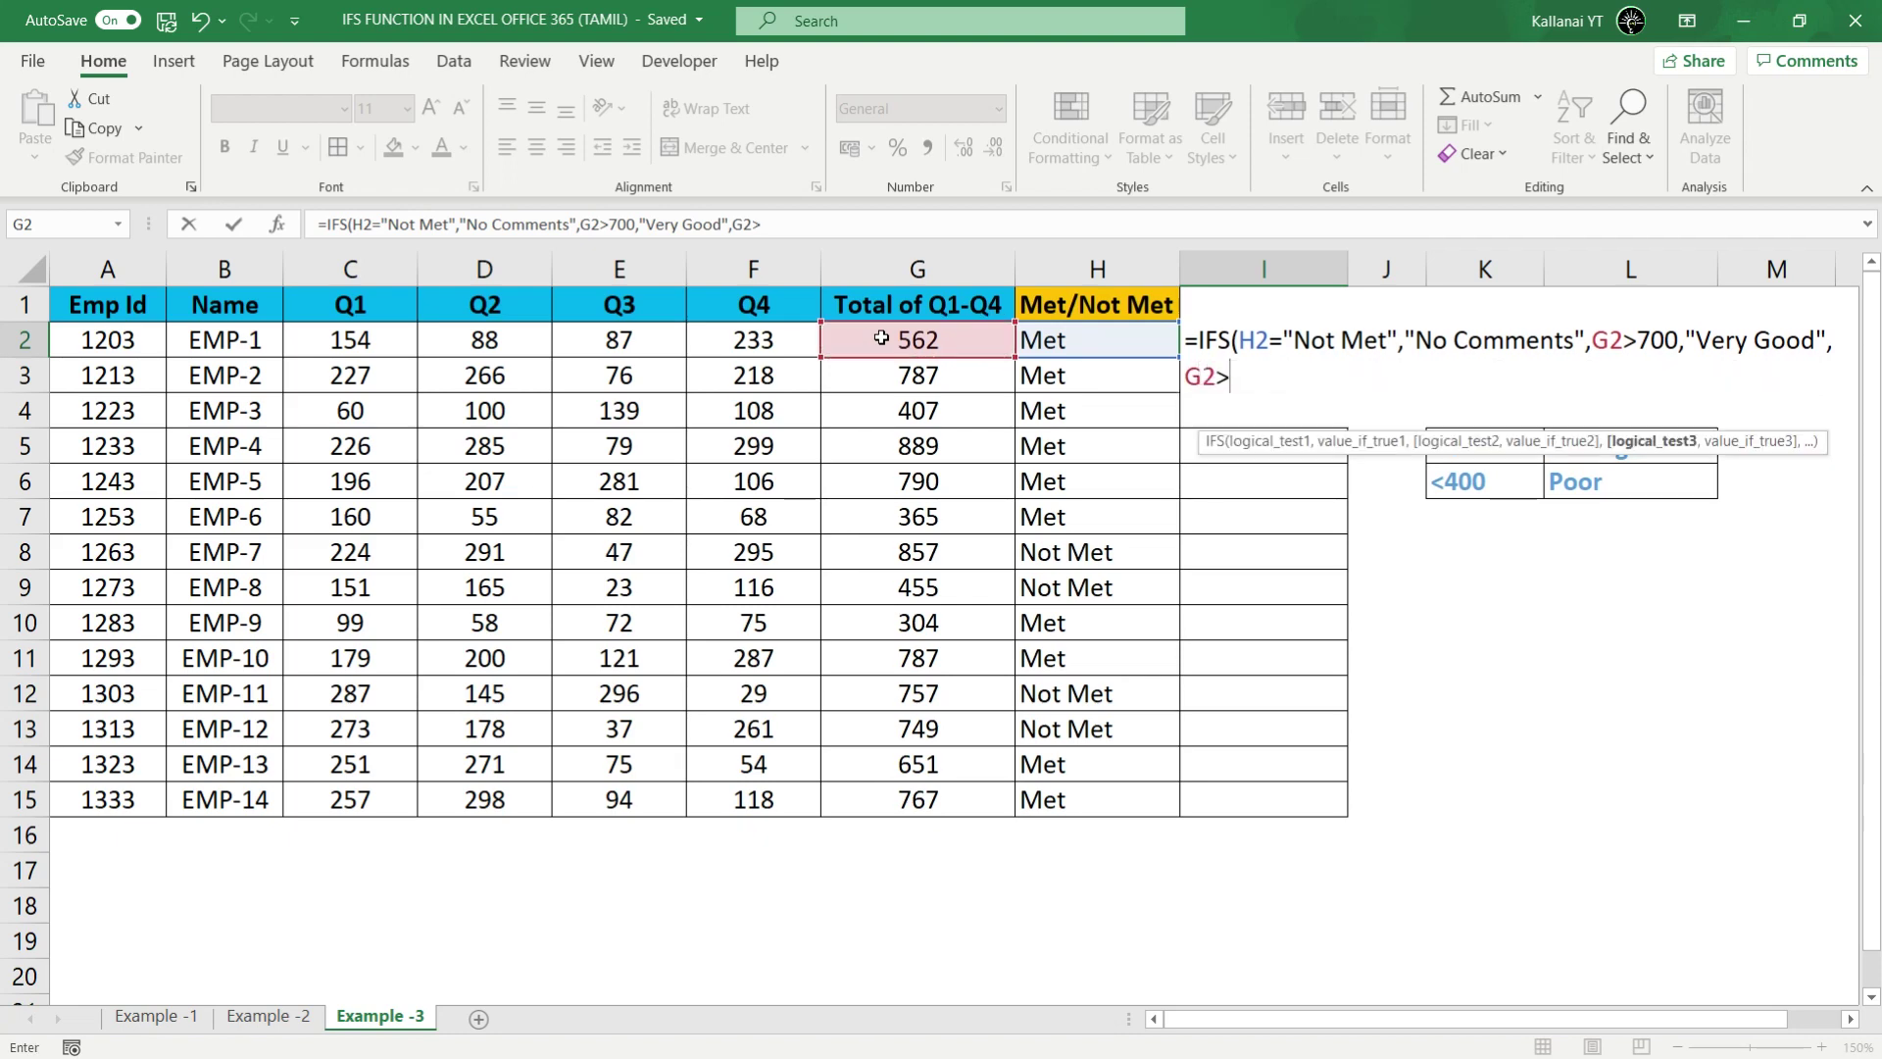
pyautogui.write('50')
pyautogui.write('0')
pyautogui.write(',')
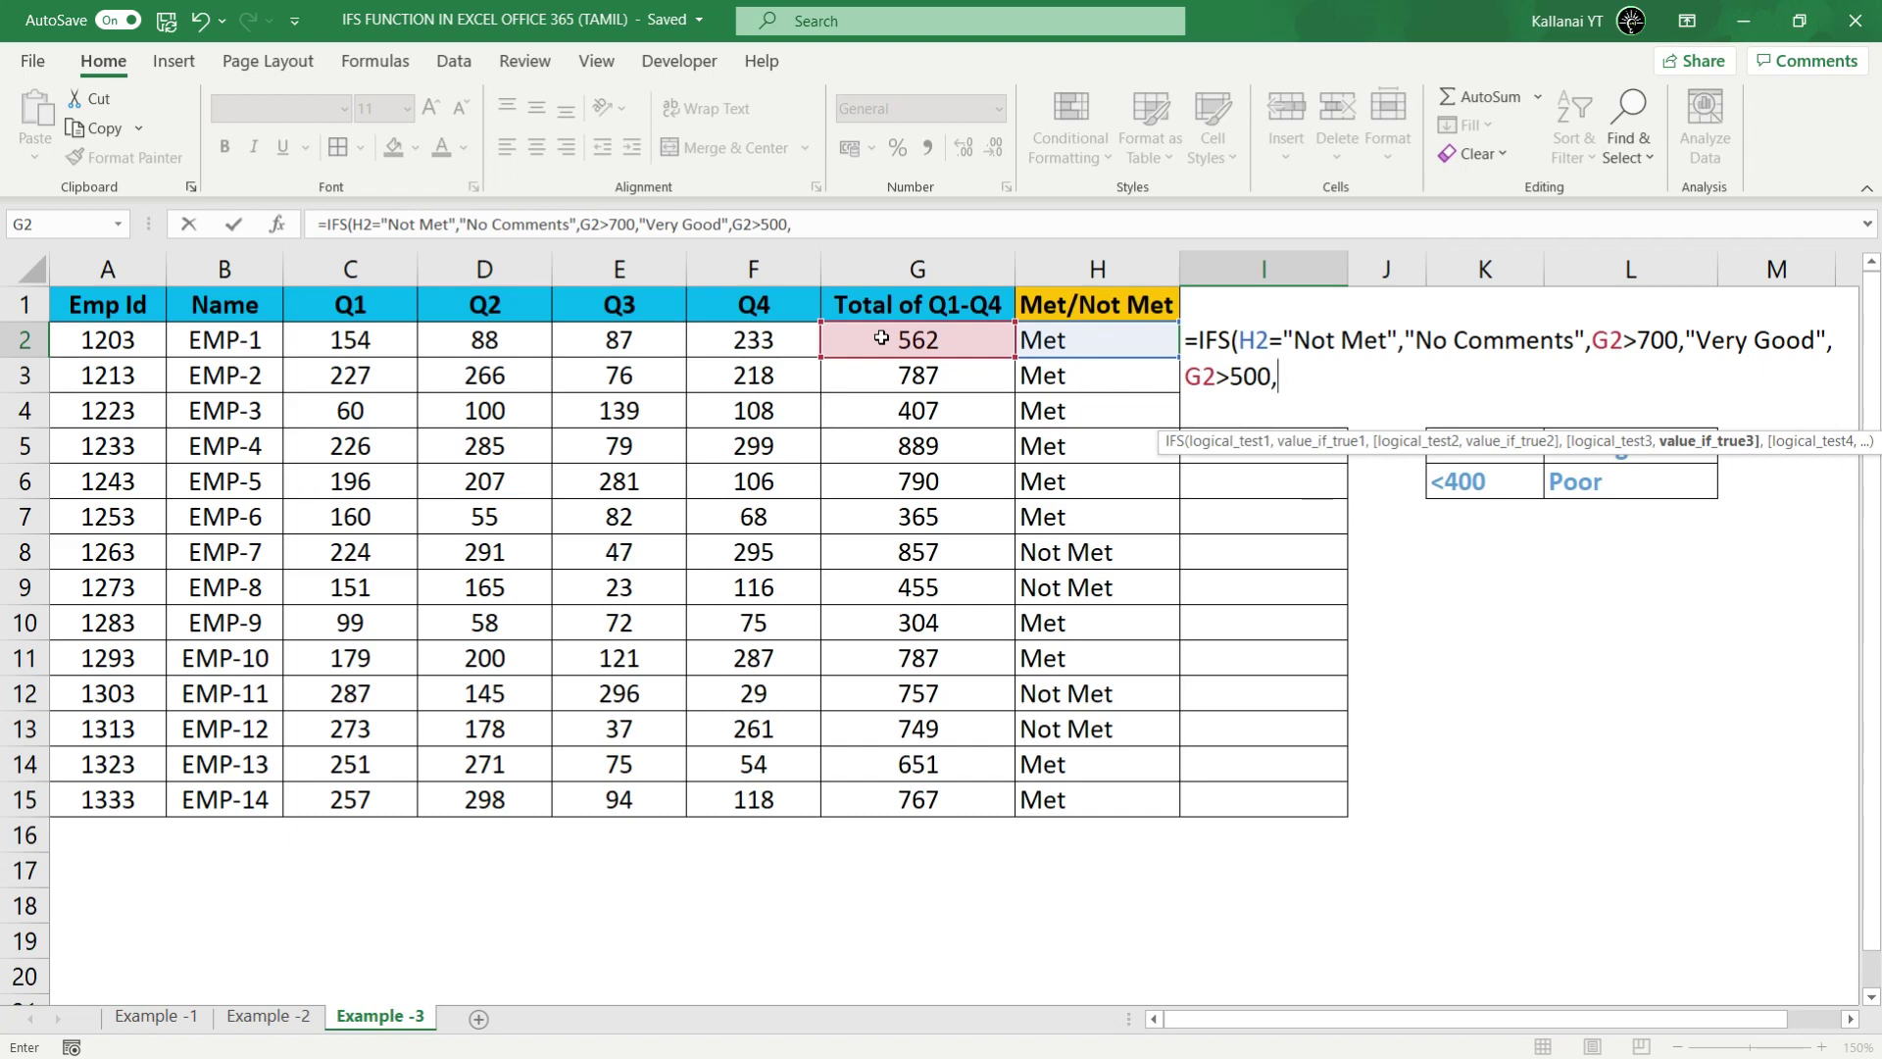
pyautogui.write('"')
pyautogui.write('Good",')
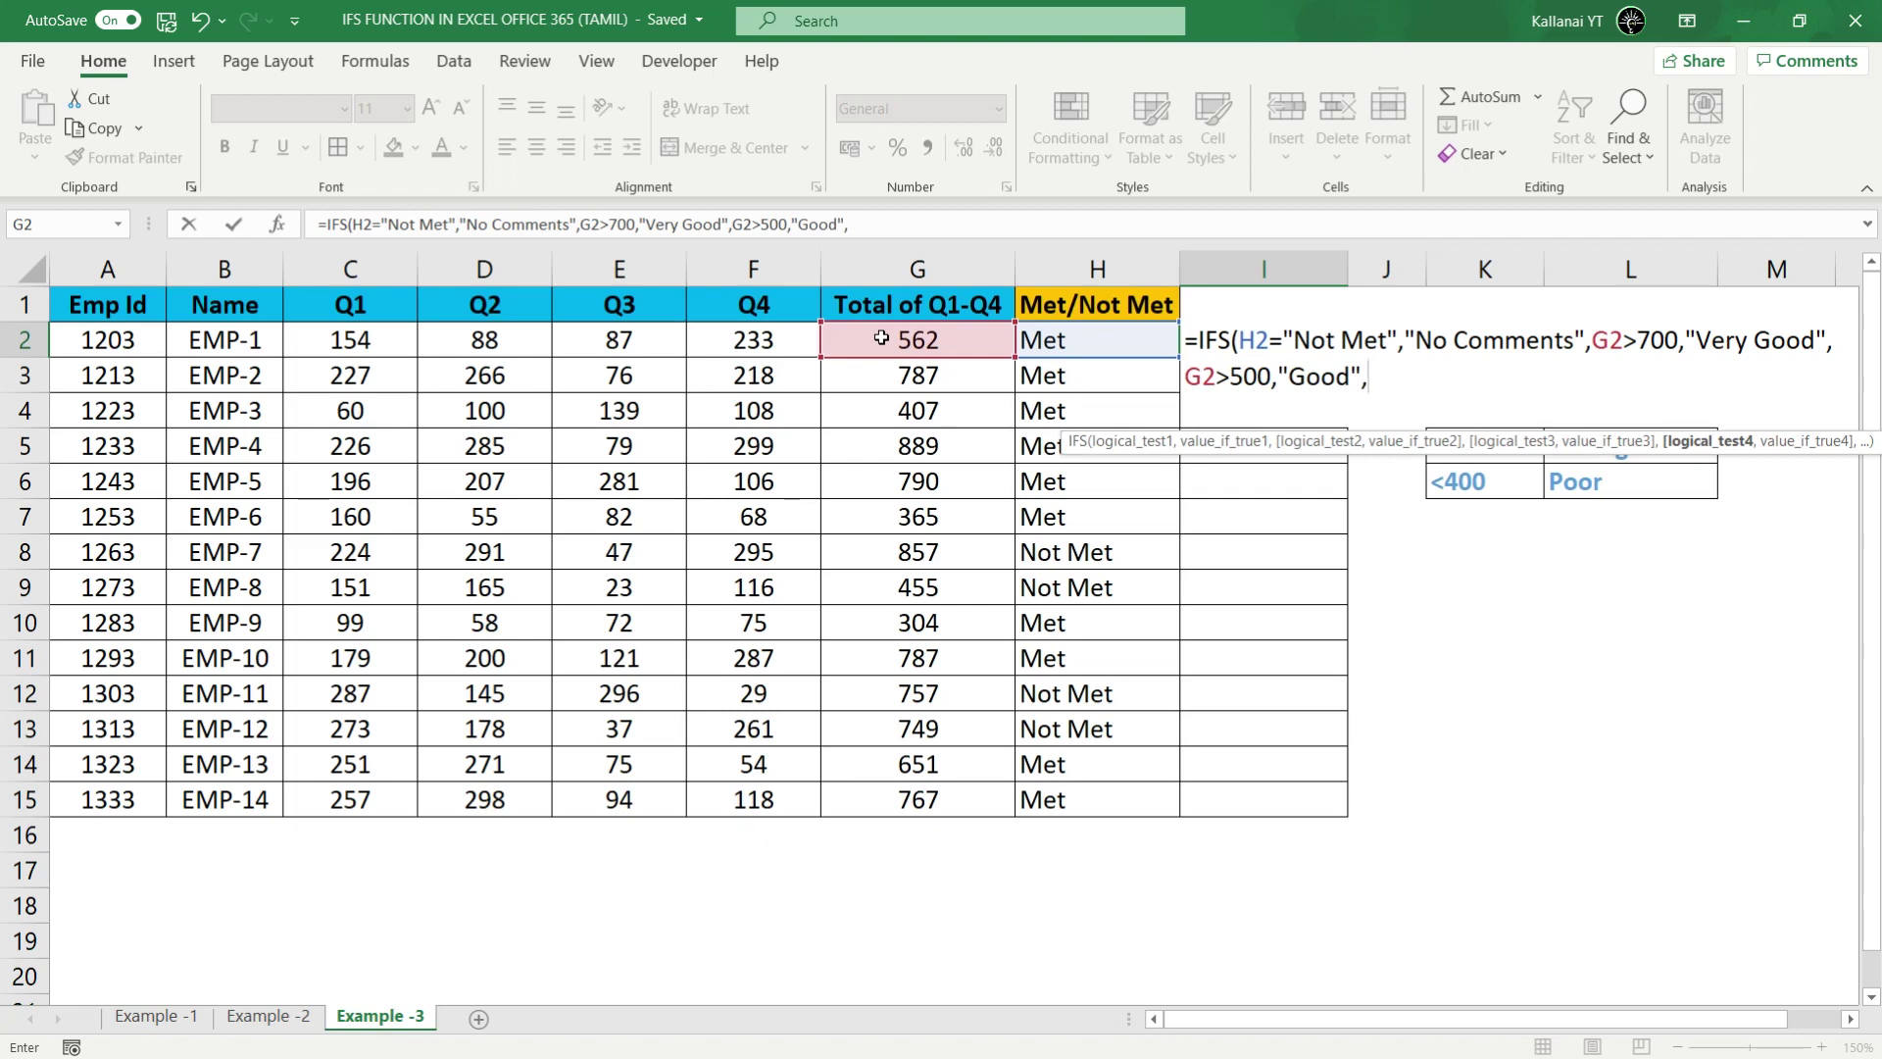
pyautogui.click(882, 337)
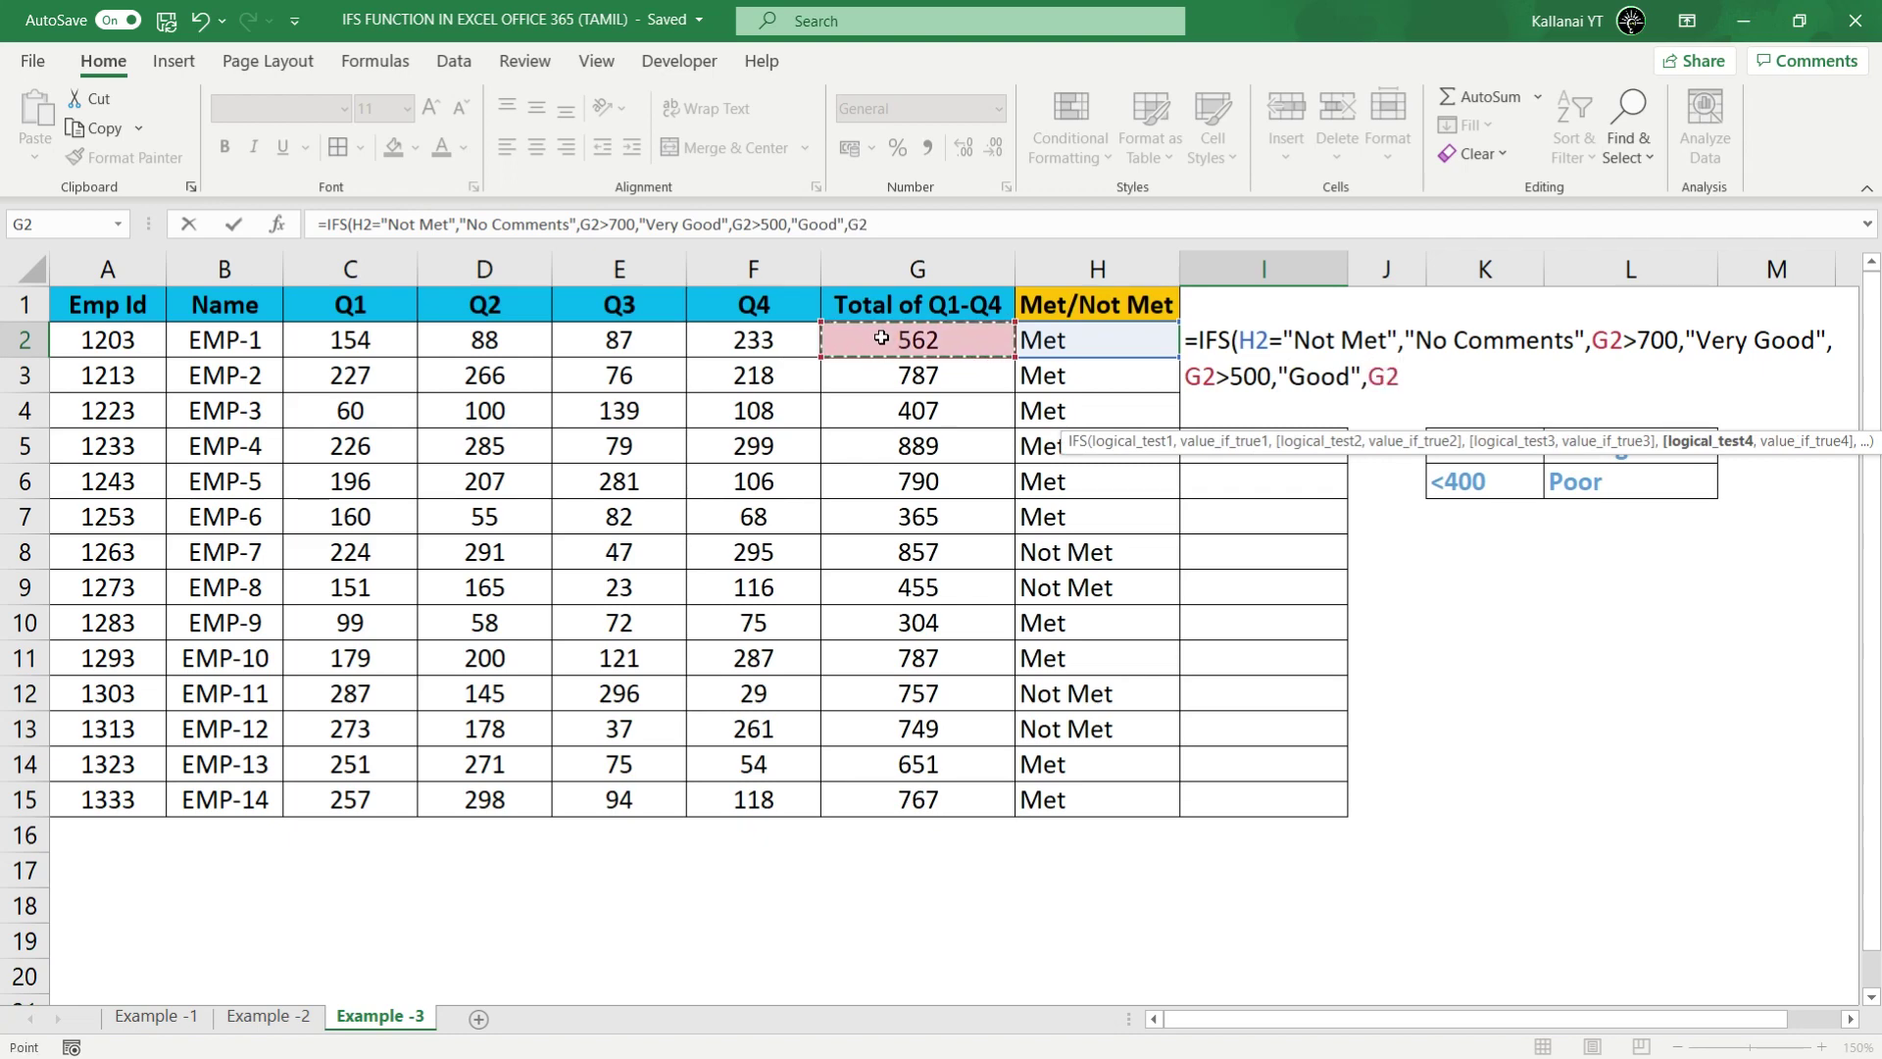
pyautogui.write('>')
pyautogui.write('400')
pyautogui.write(',"')
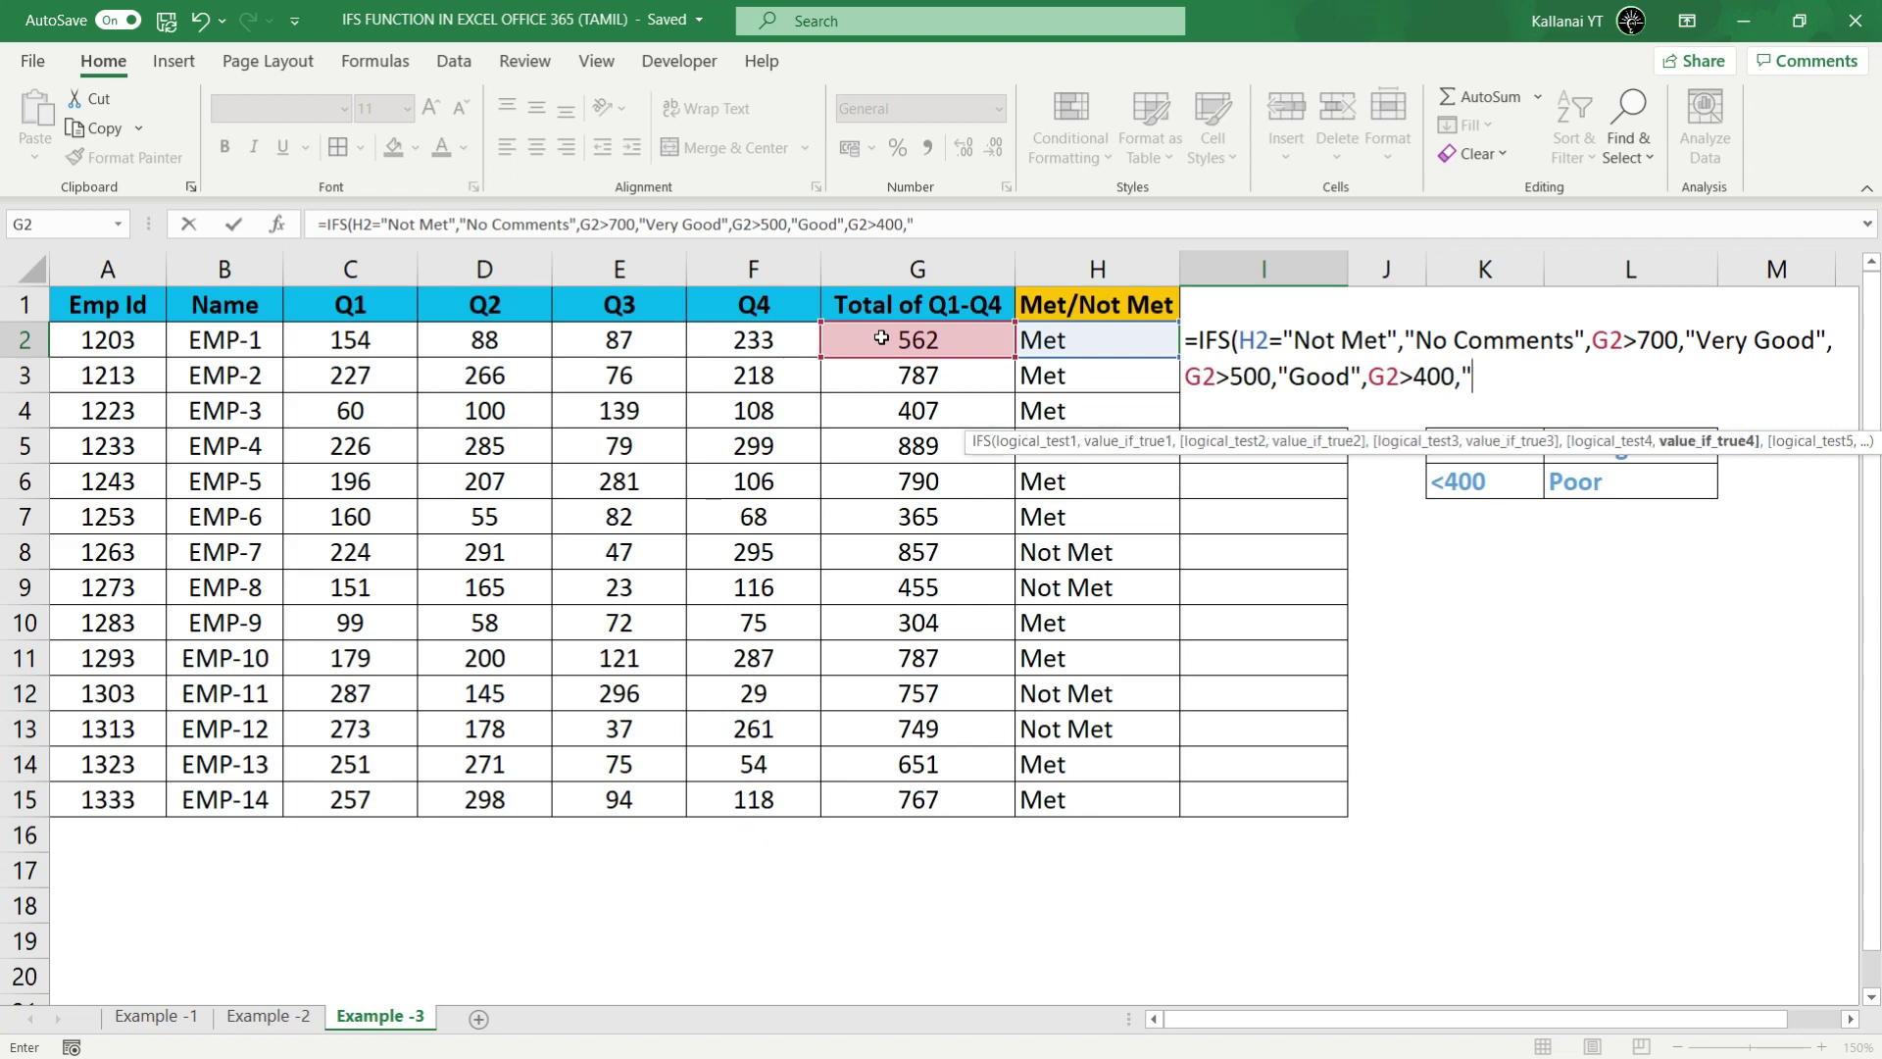
pyautogui.write('Average')
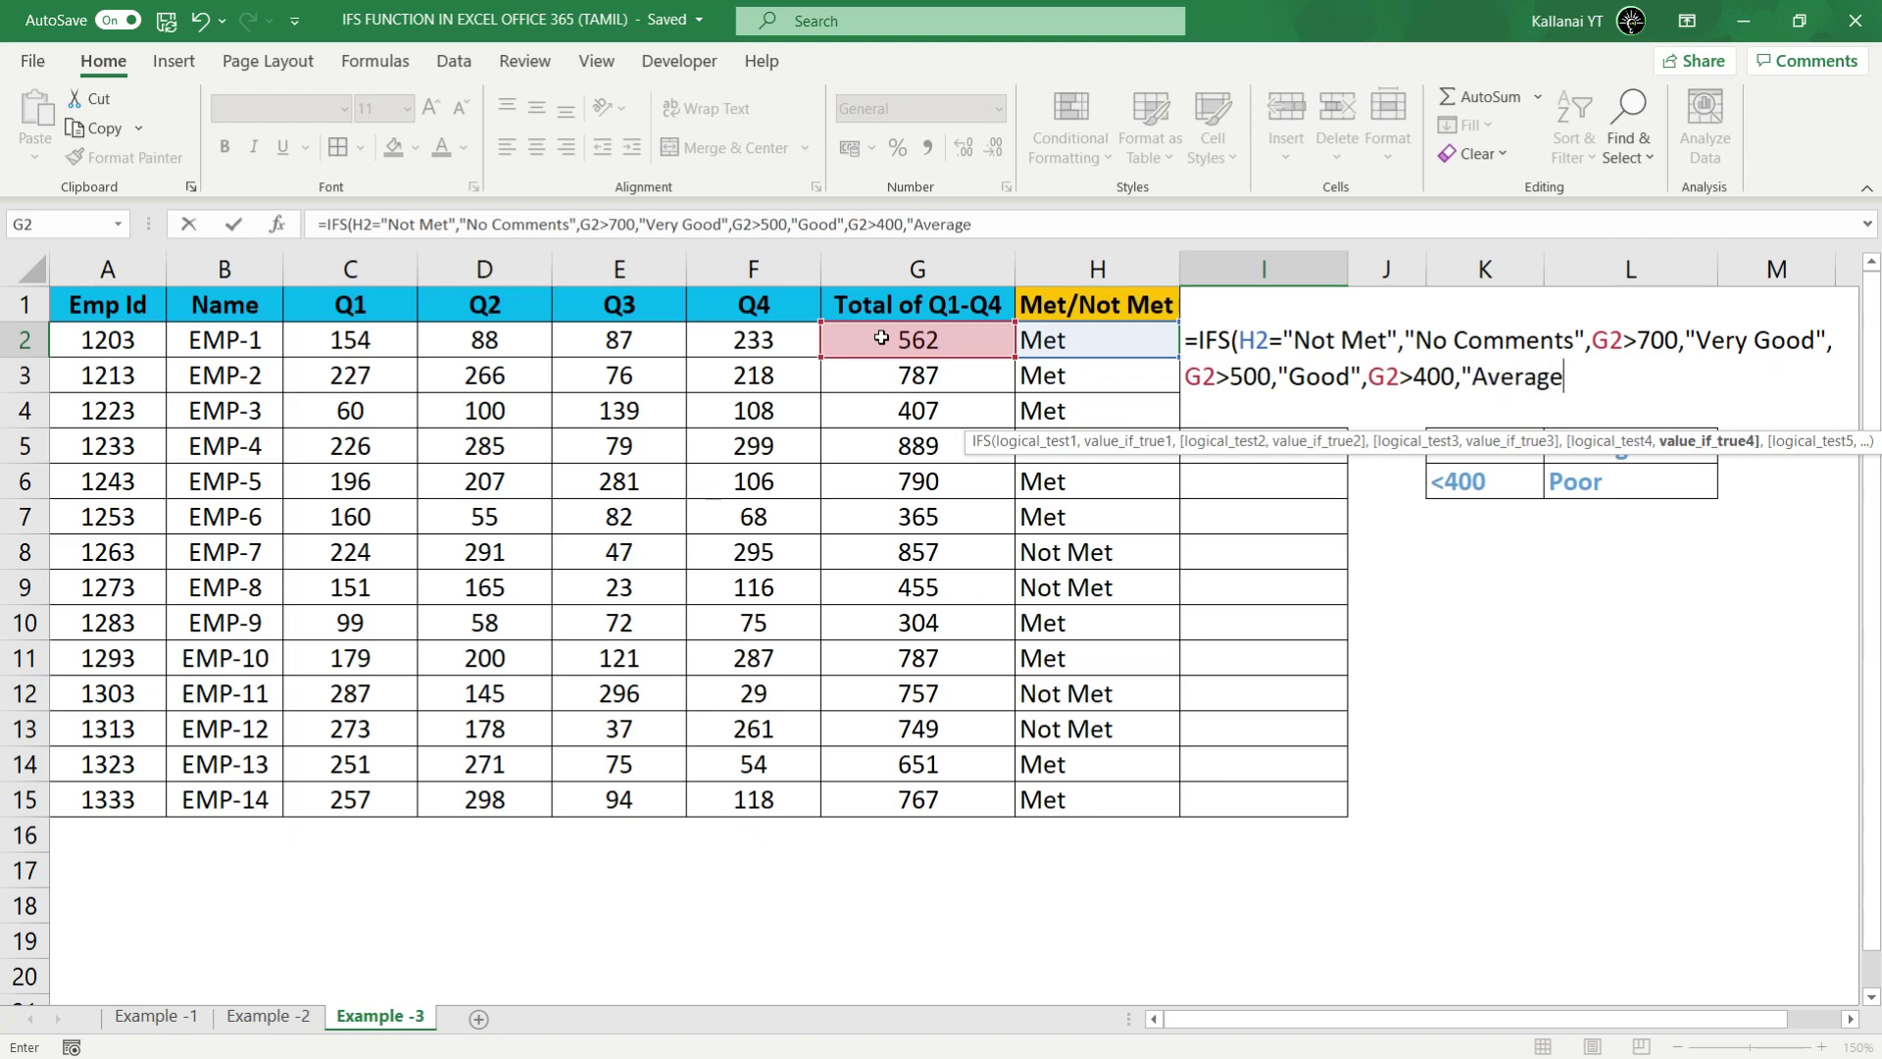
pyautogui.write('"')
pyautogui.write(',')
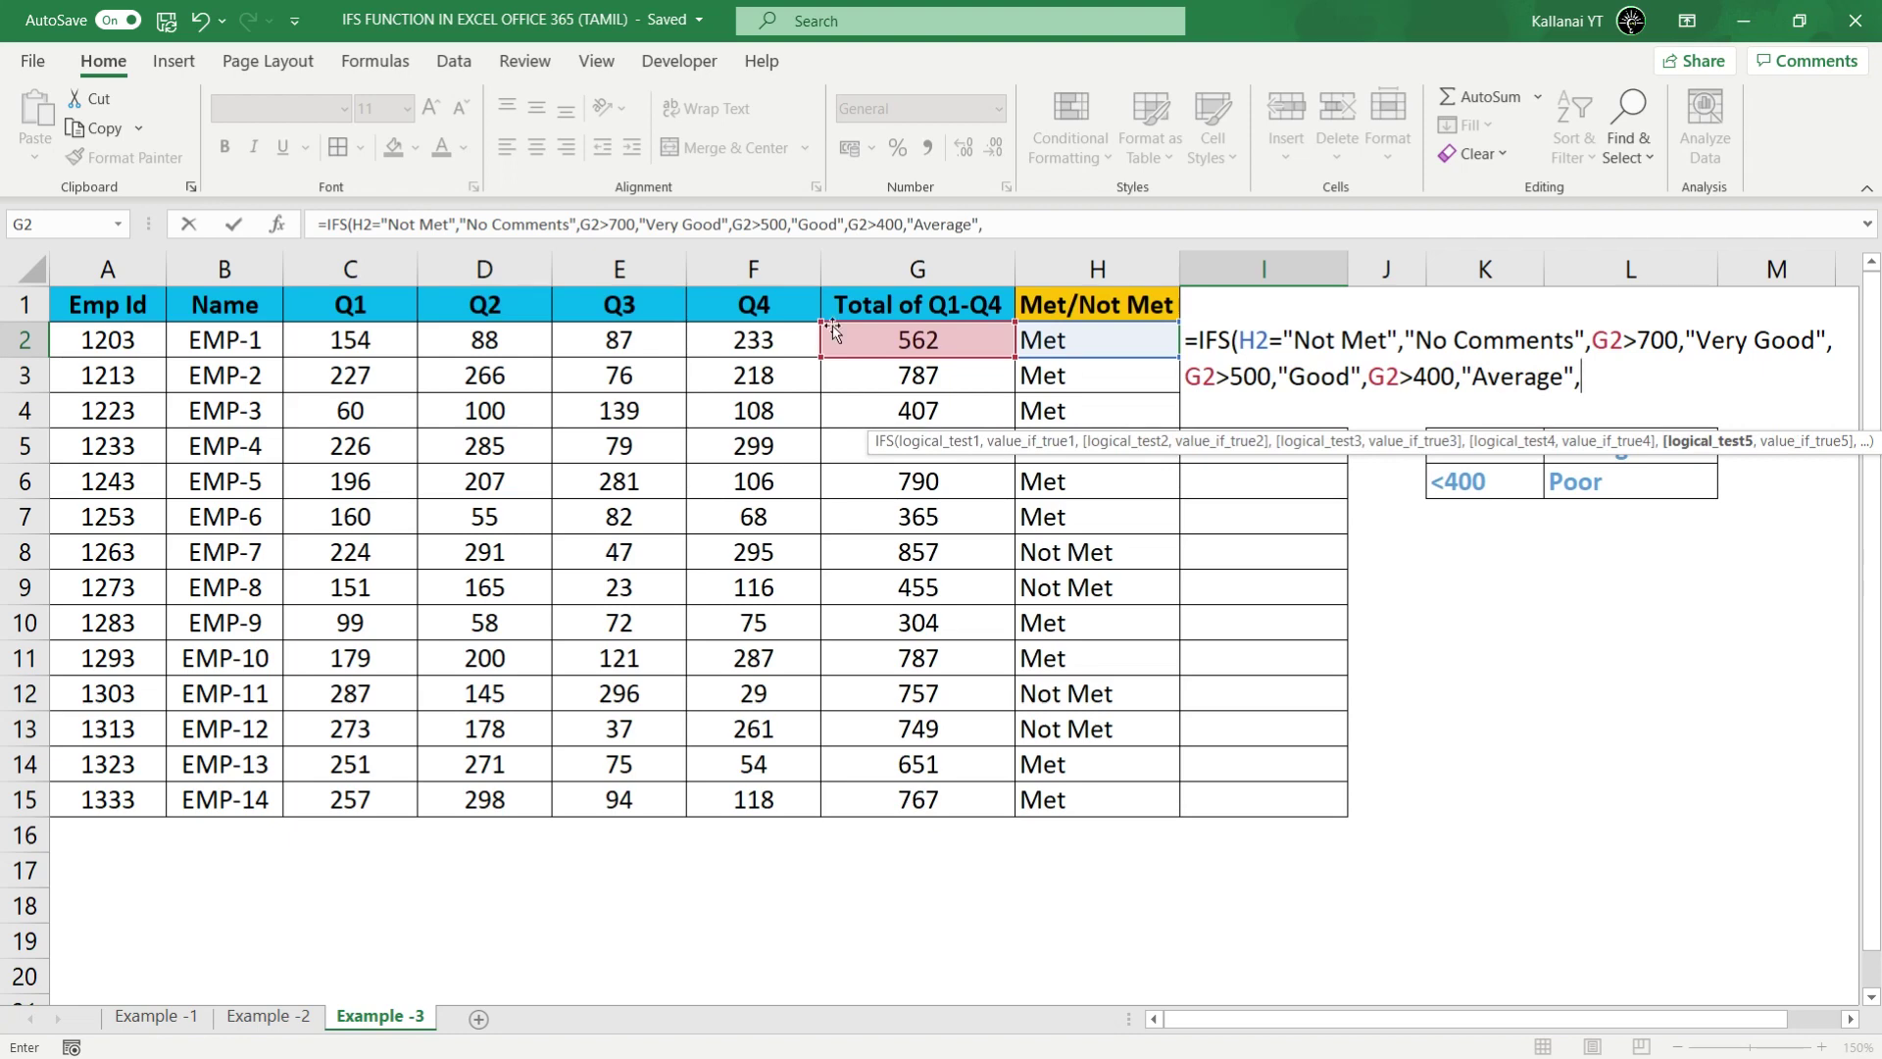
pyautogui.click(872, 335)
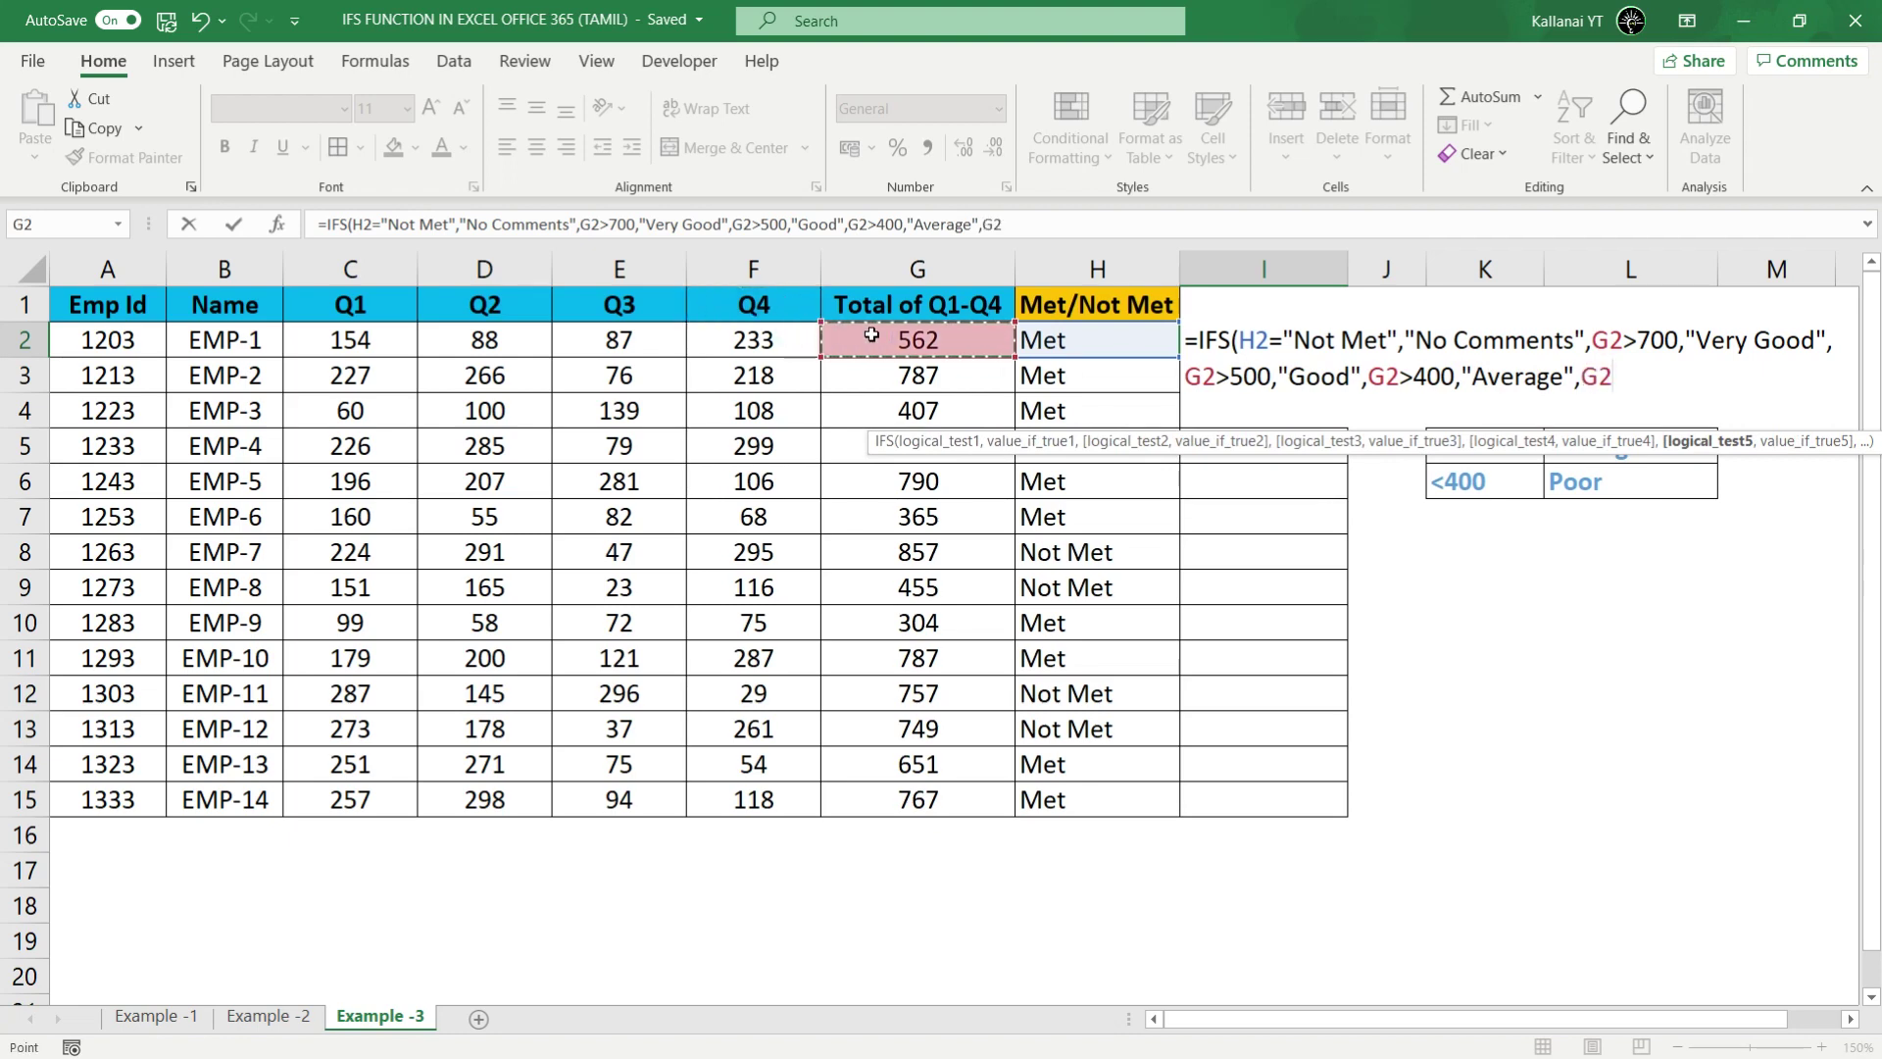
pyautogui.write('<')
pyautogui.write('4')
pyautogui.write('00')
pyautogui.write(',"')
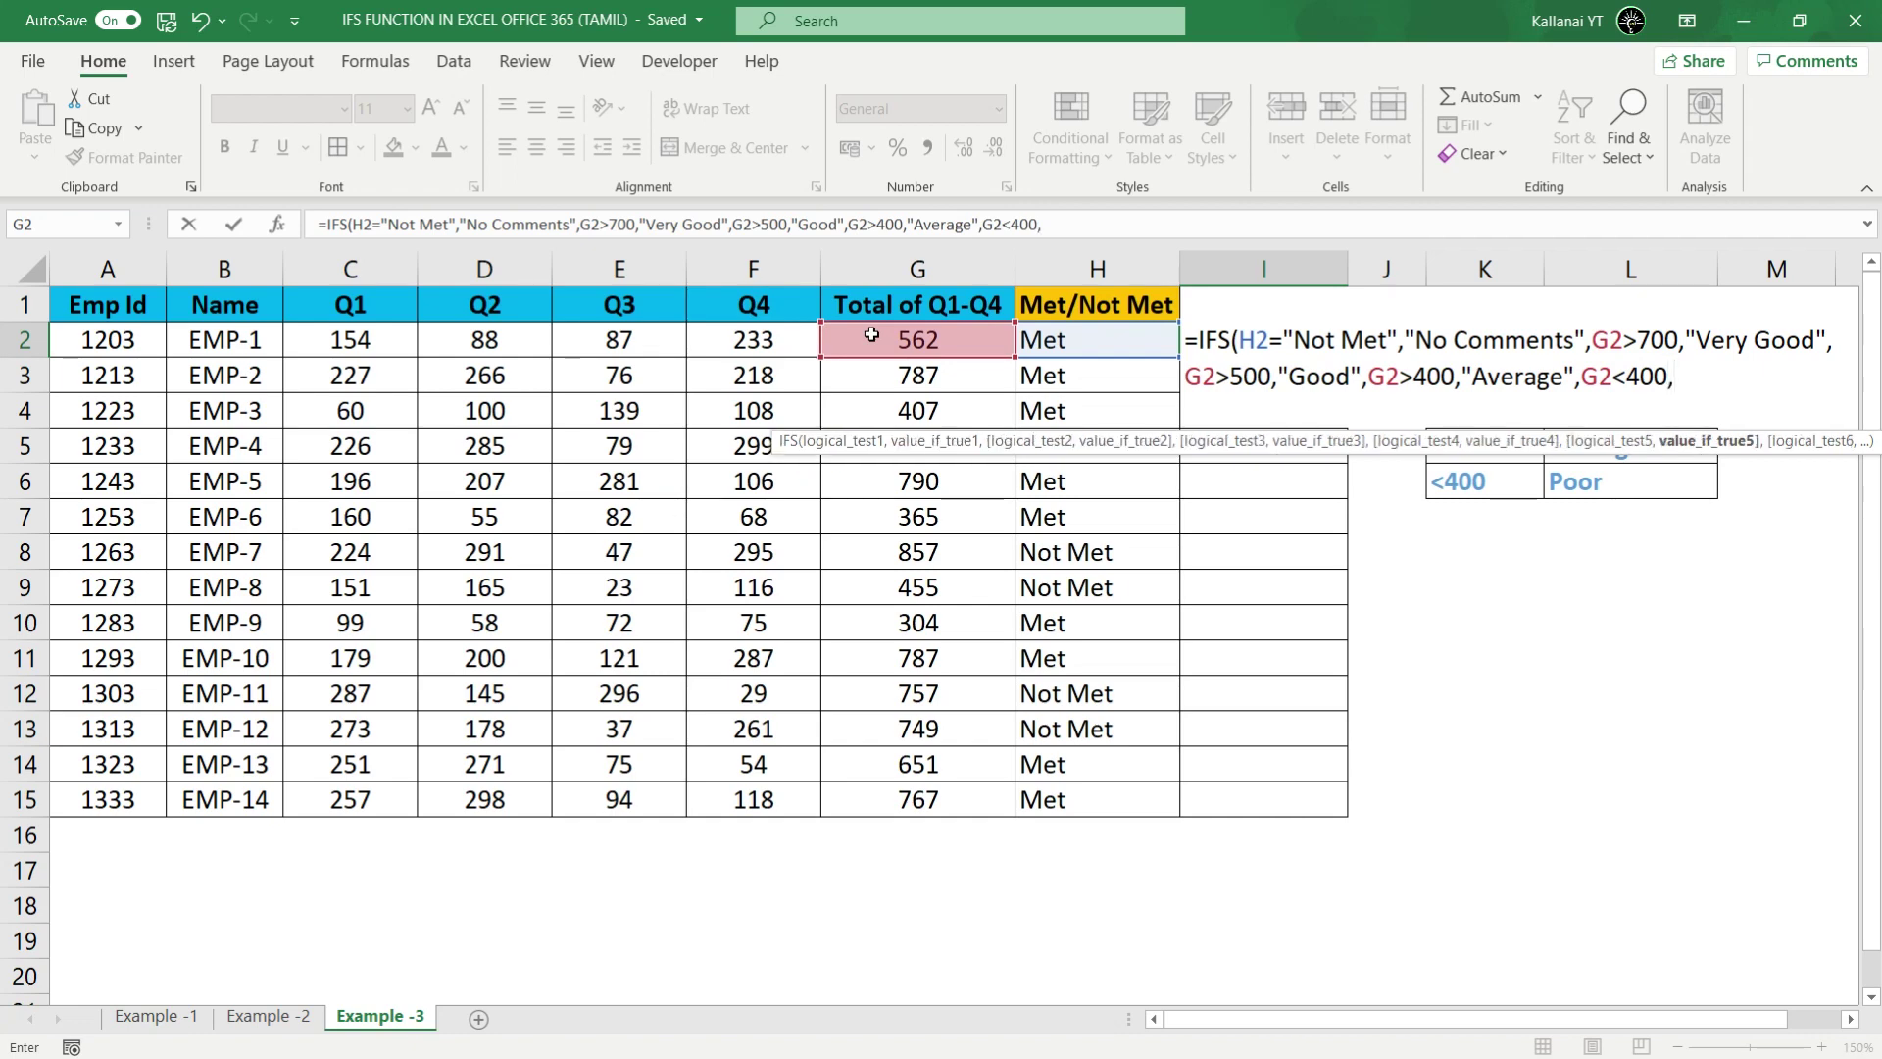
pyautogui.write('P')
pyautogui.write('oor"')
pyautogui.write(')')
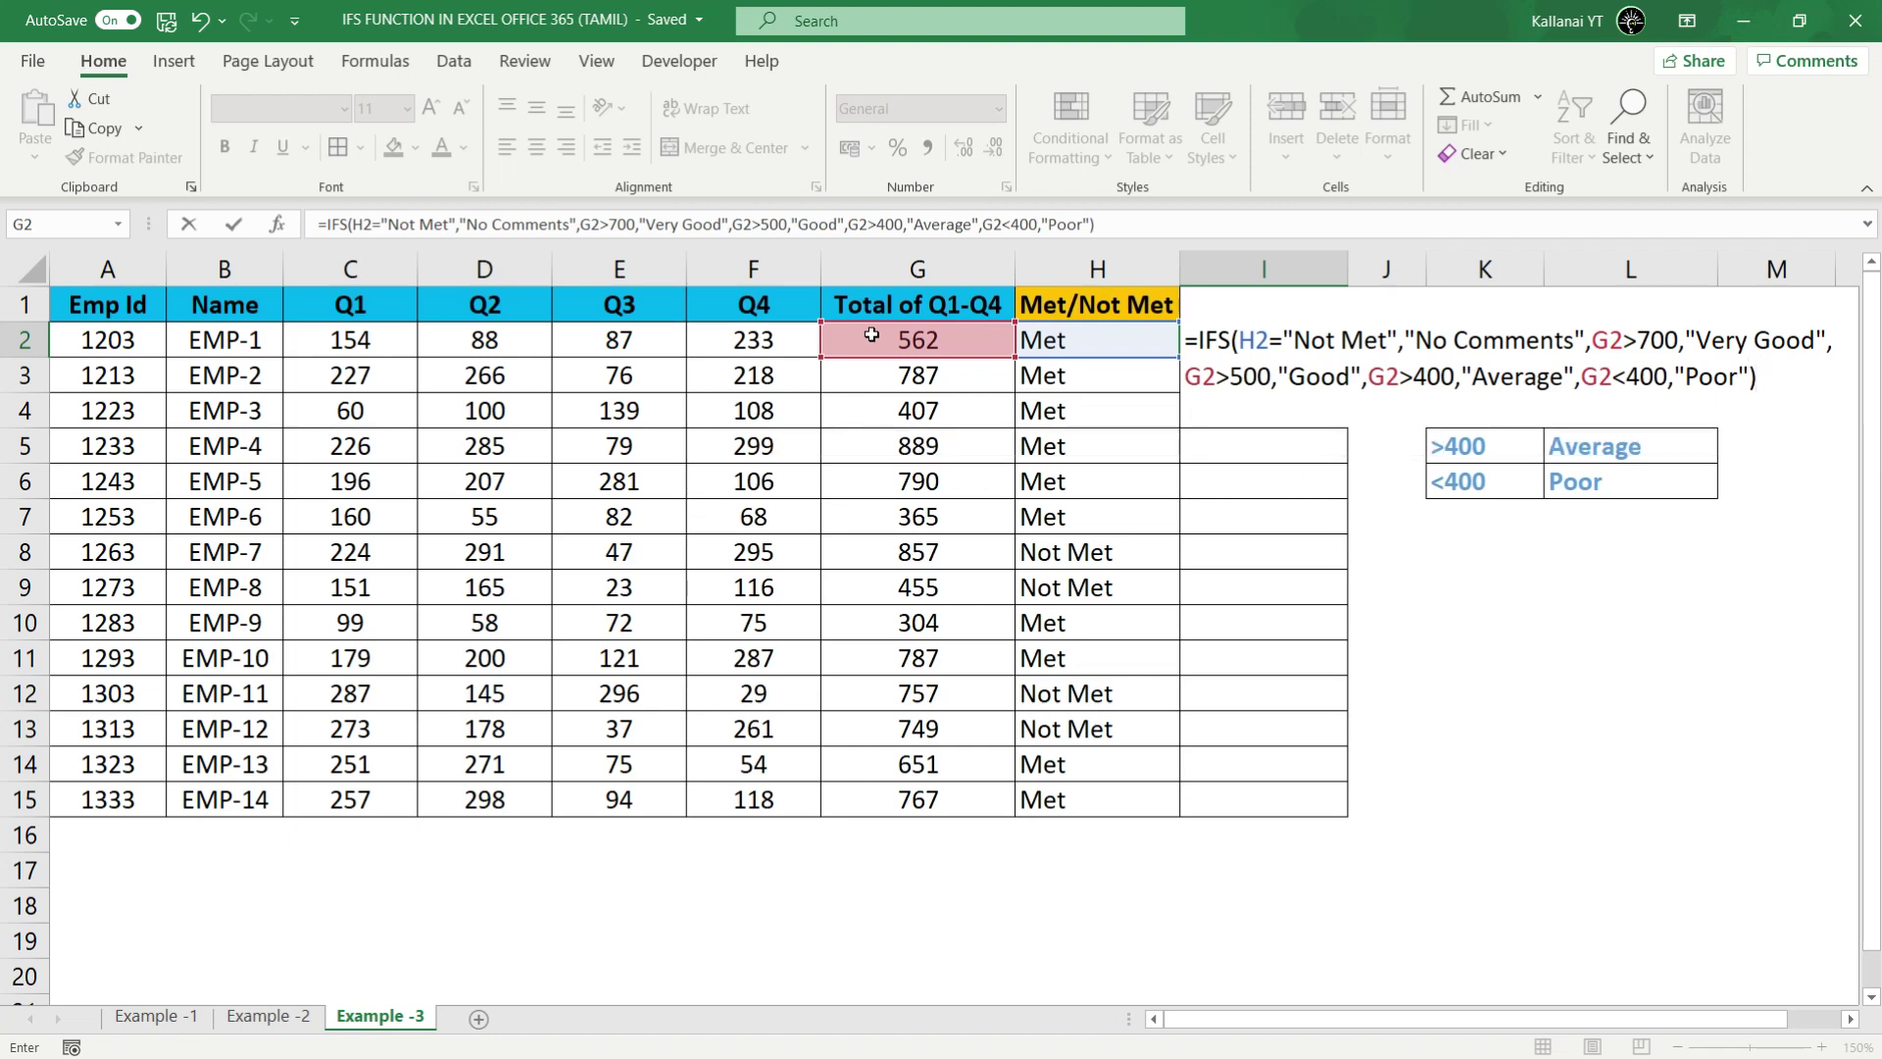
# Step: Commit the I2 formula and fill it down to I15
pyautogui.press('Return')
pyautogui.click(1297, 316)
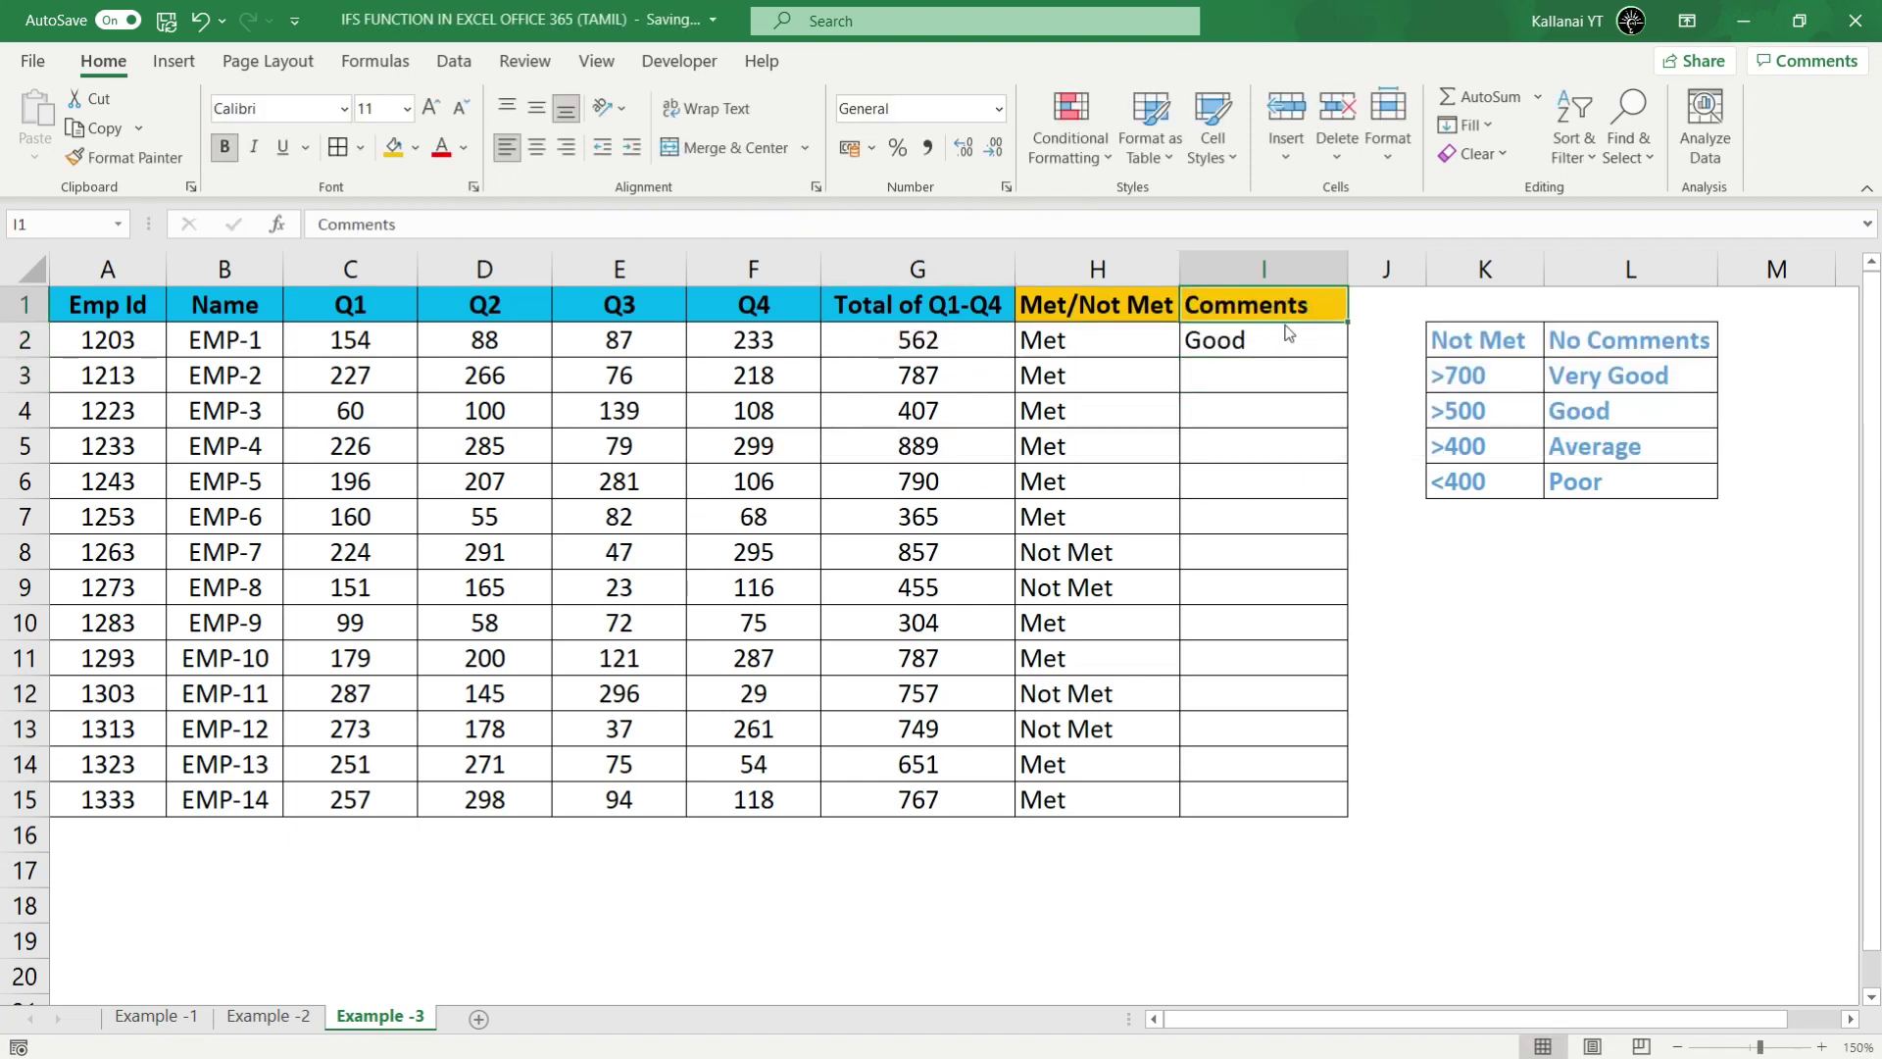
pyautogui.click(1319, 343)
pyautogui.doubleClick(1350, 356)
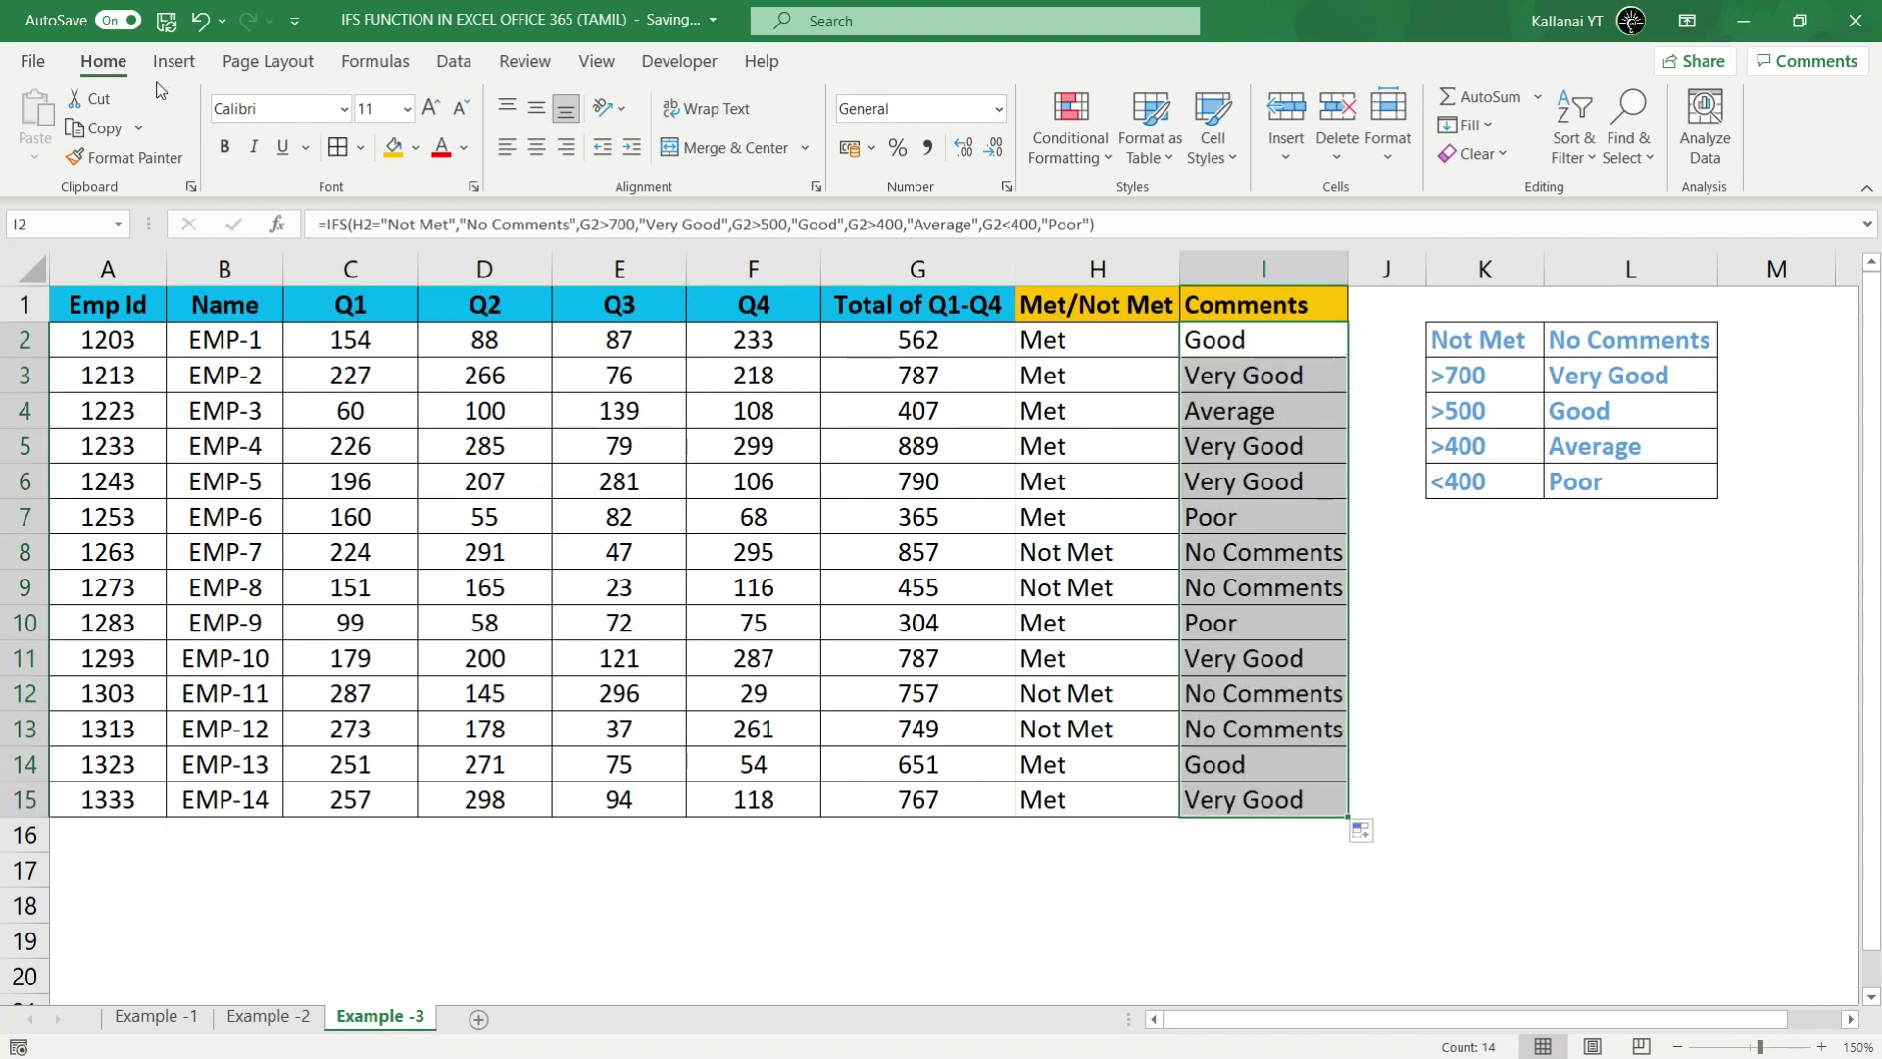
# Step: Check the IFS formulas in I2 and I3 and the No Comments results in I8:I9 and I12:I13
pyautogui.click(1034, 412)
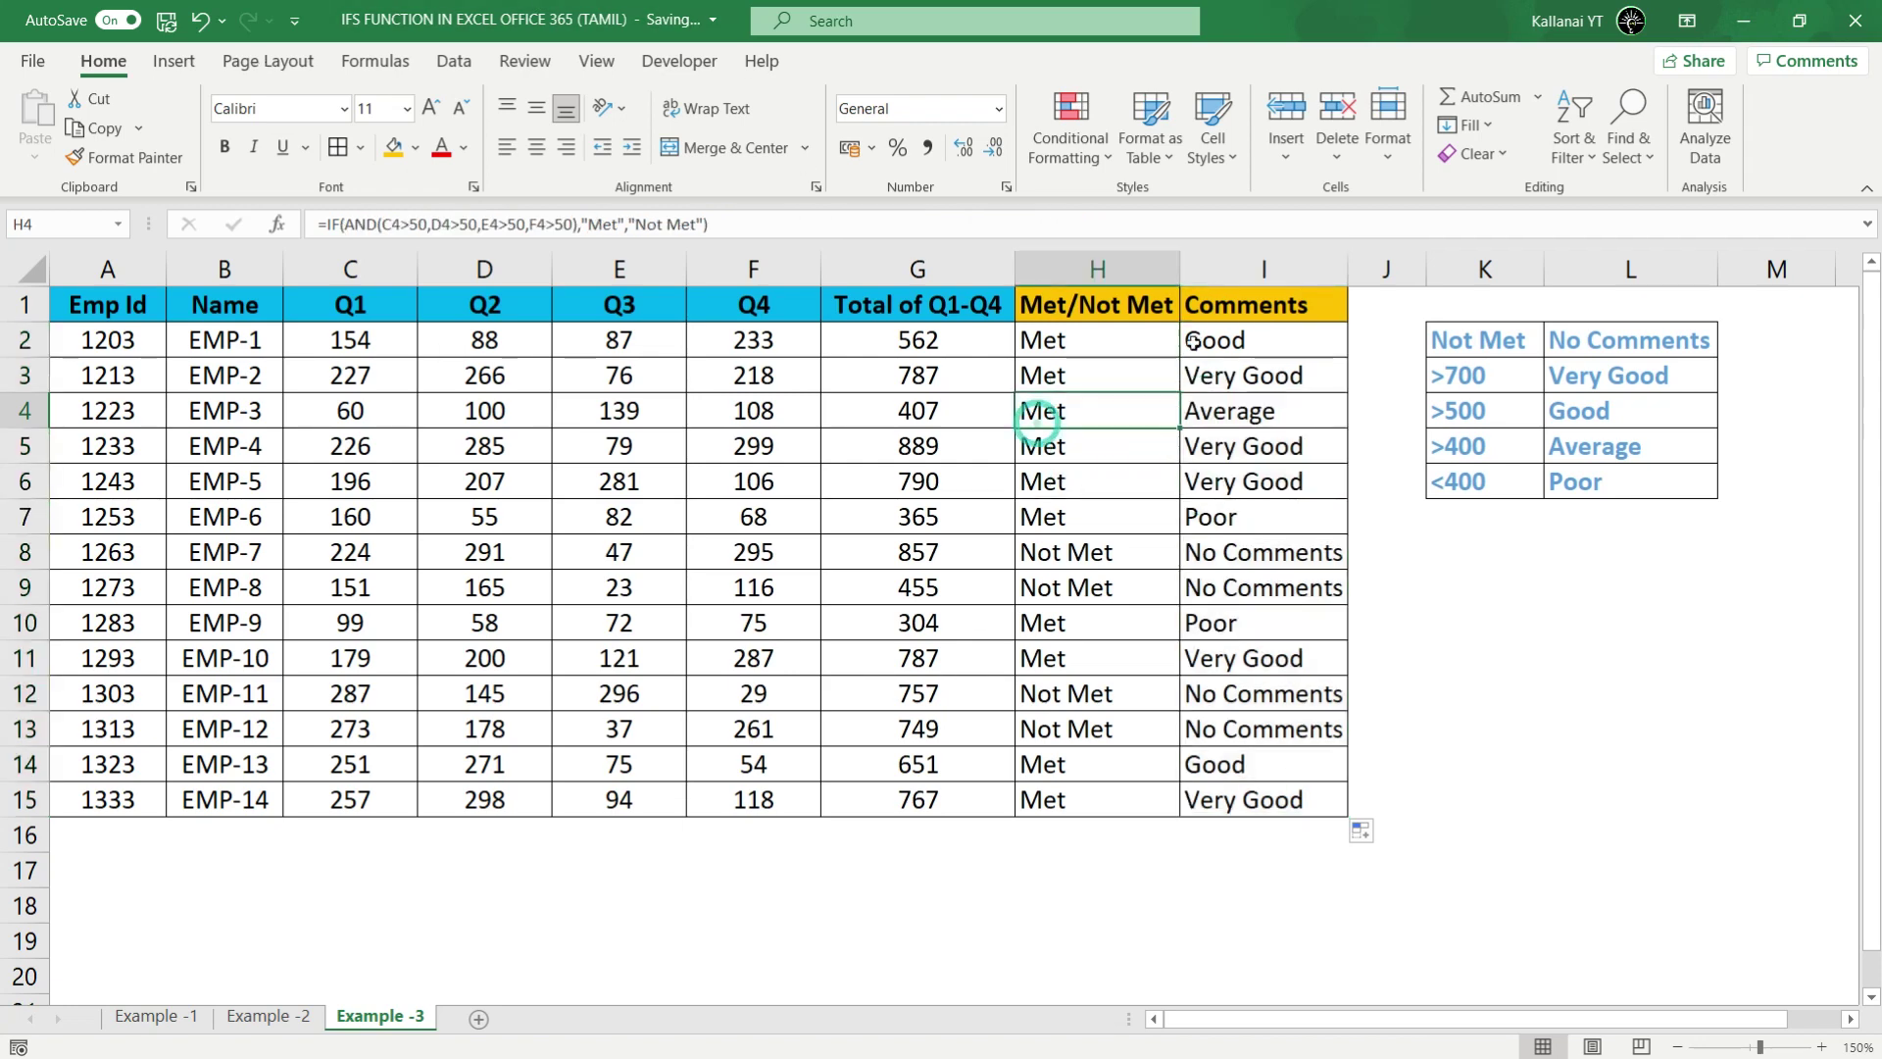
pyautogui.click(1216, 340)
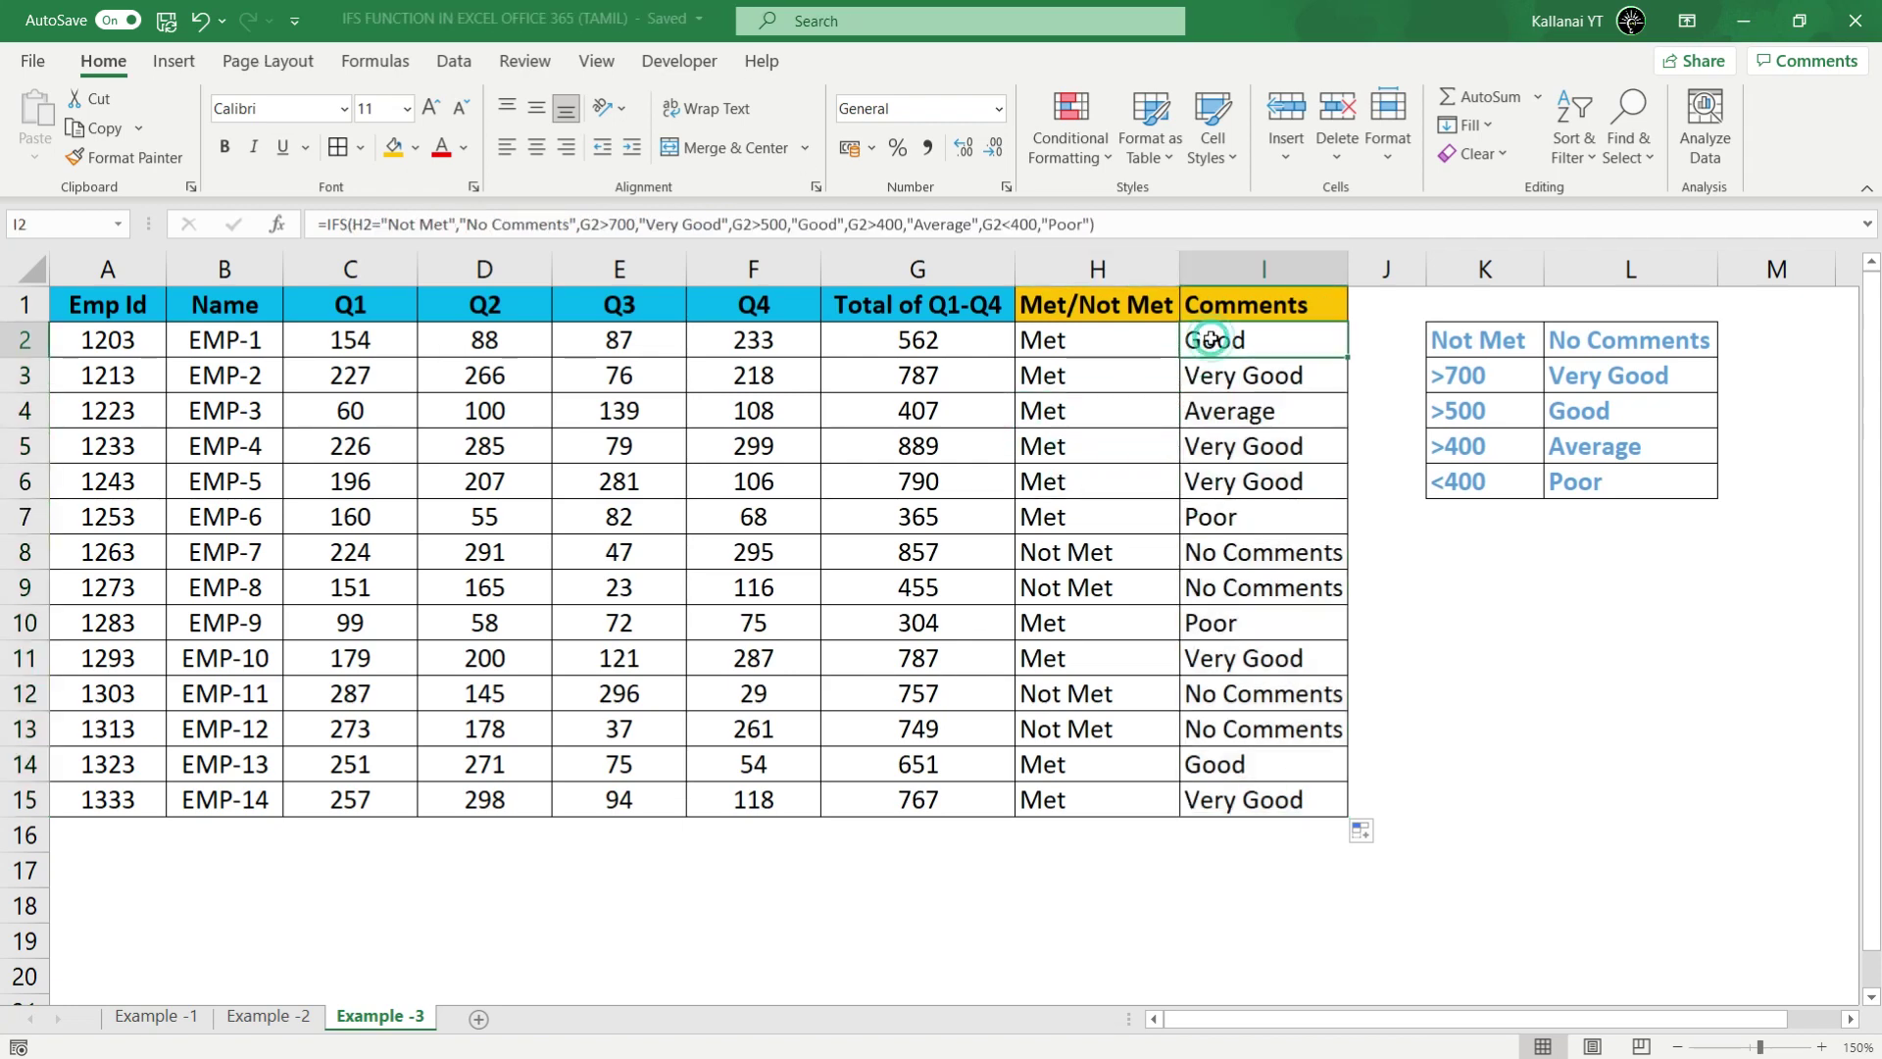
pyautogui.click(1128, 453)
pyautogui.click(1230, 351)
pyautogui.click(775, 404)
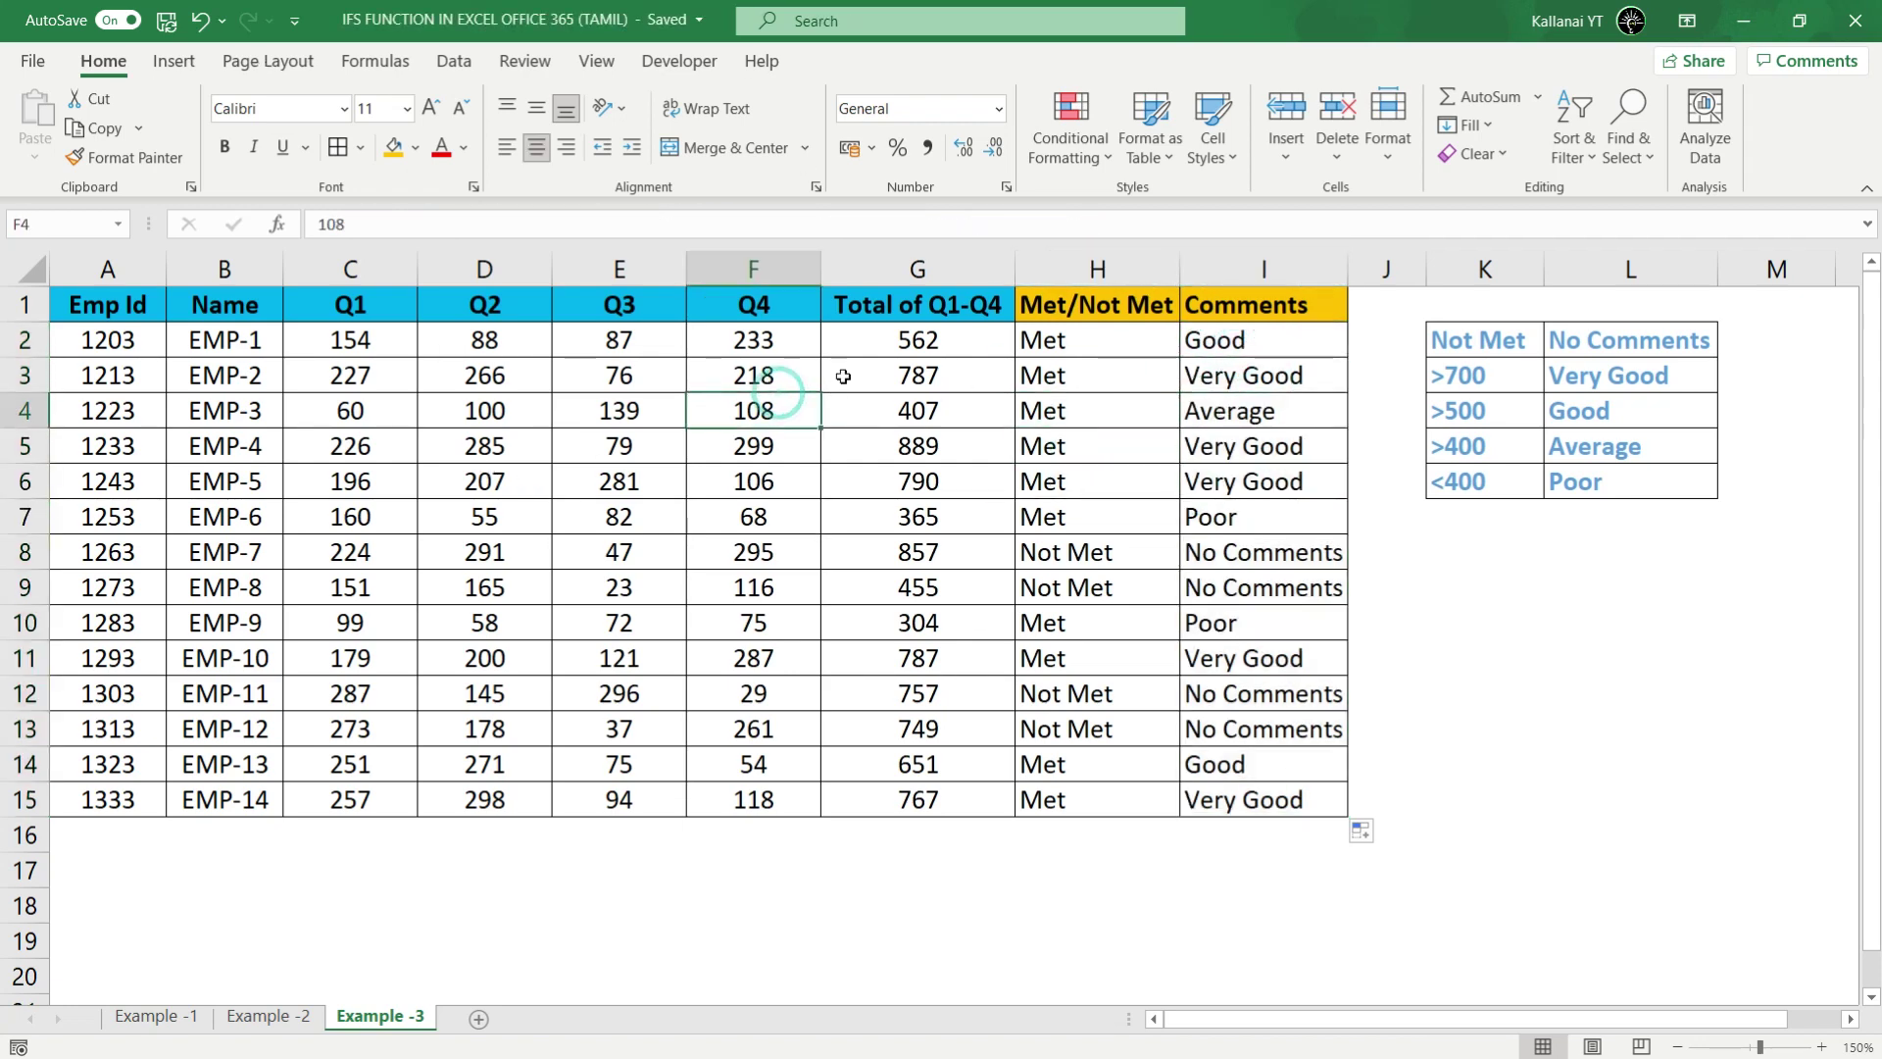
pyautogui.click(1222, 381)
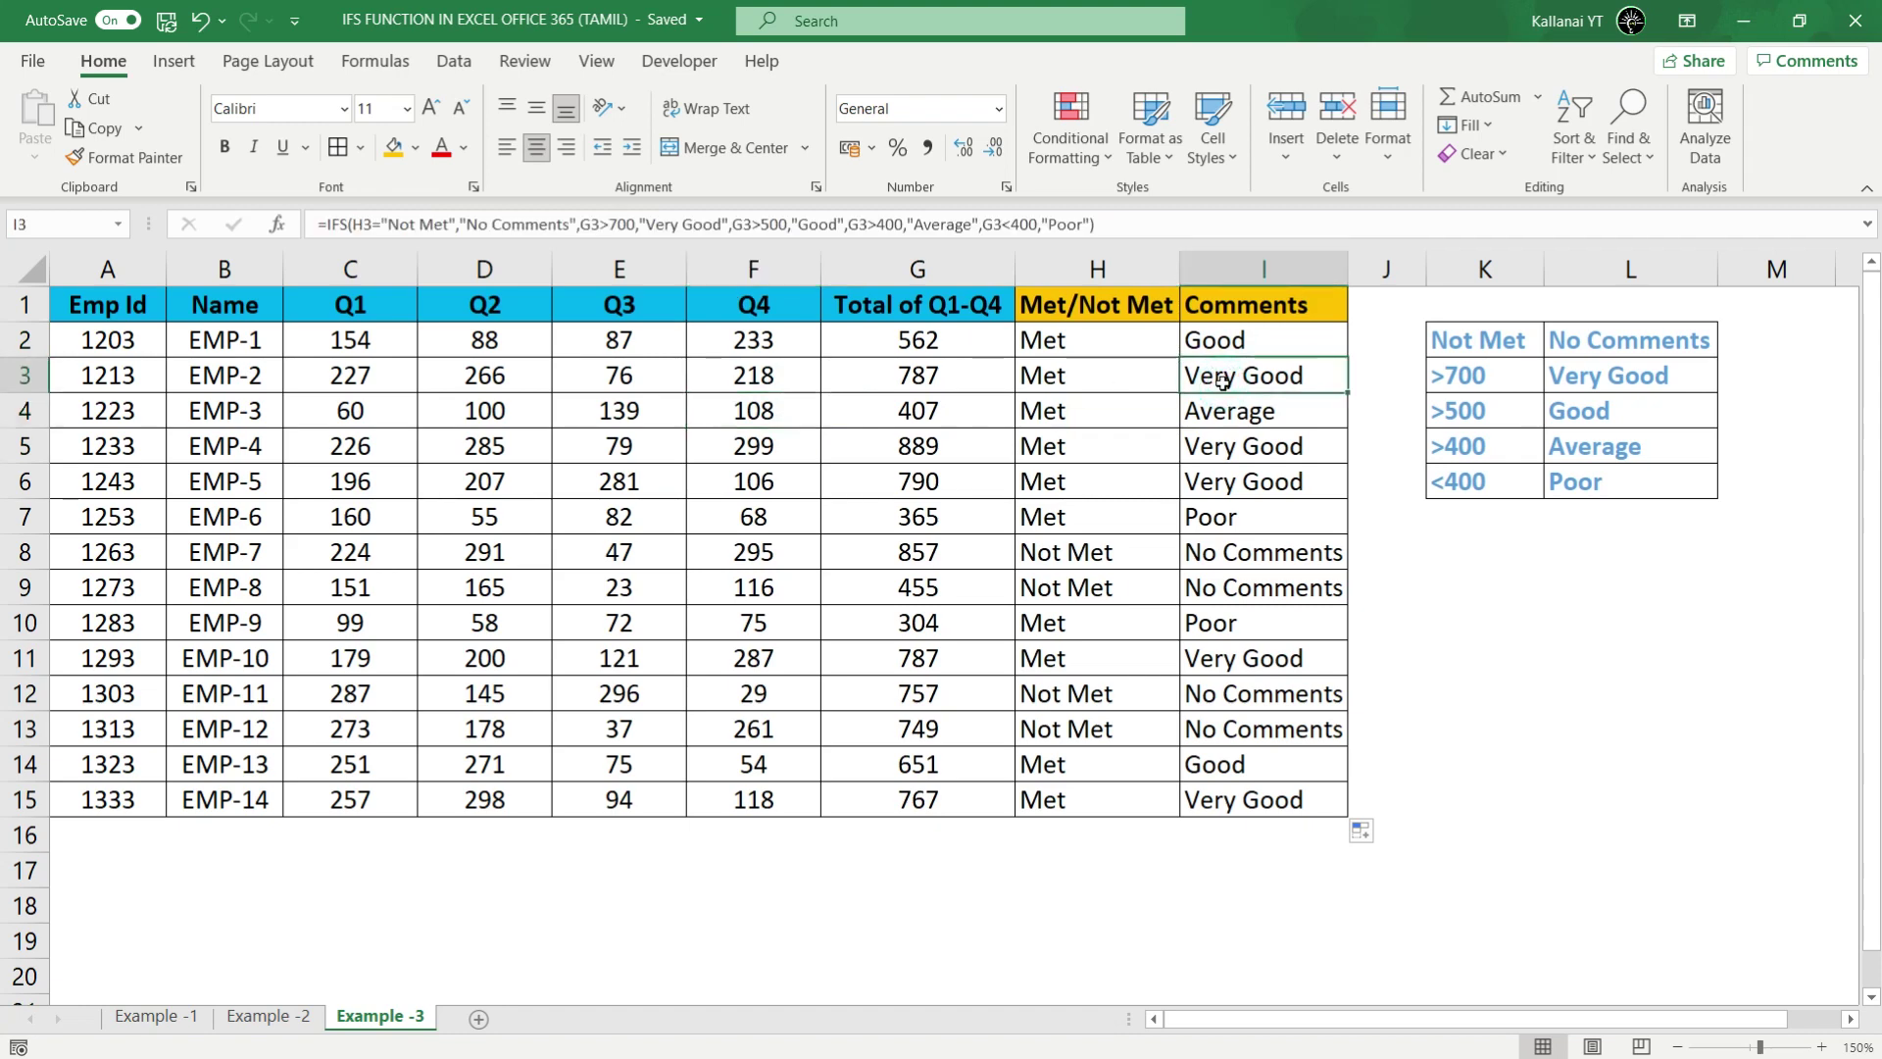
pyautogui.moveTo(893, 382); pyautogui.dragTo(1278, 381)
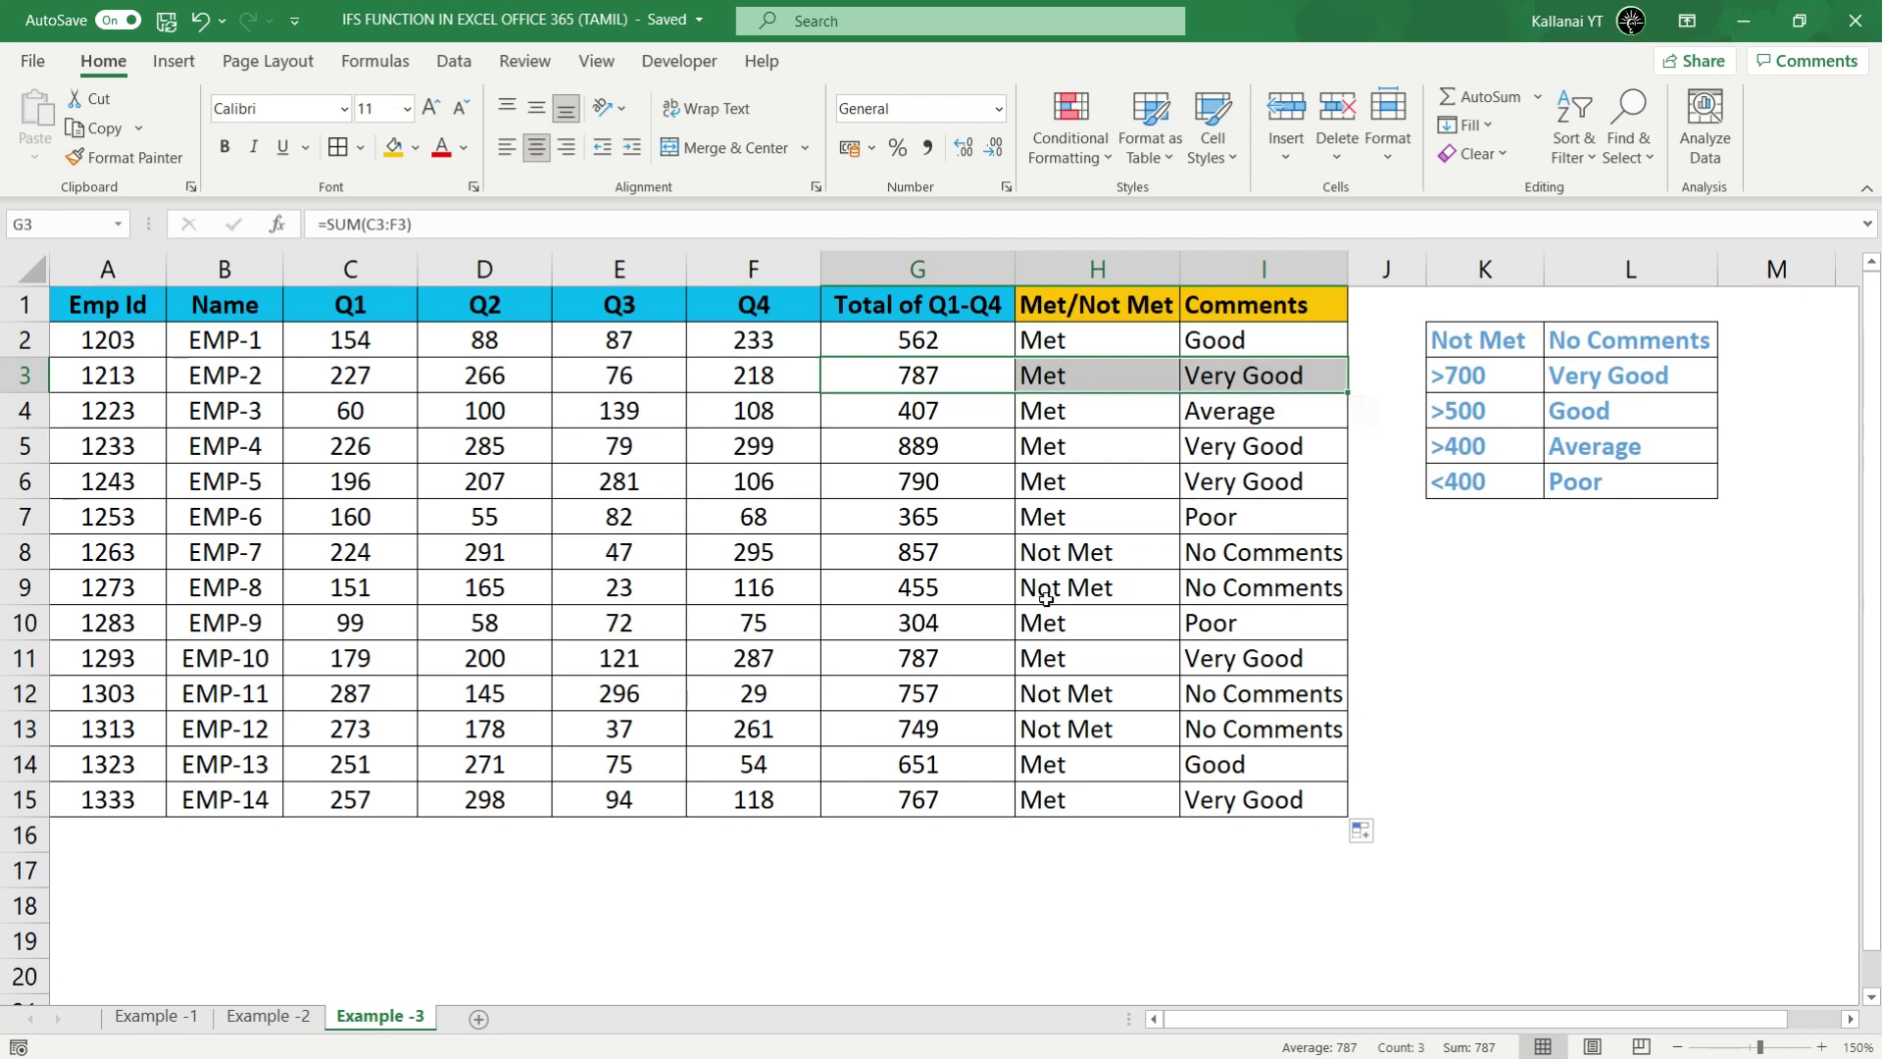
pyautogui.click(1090, 261)
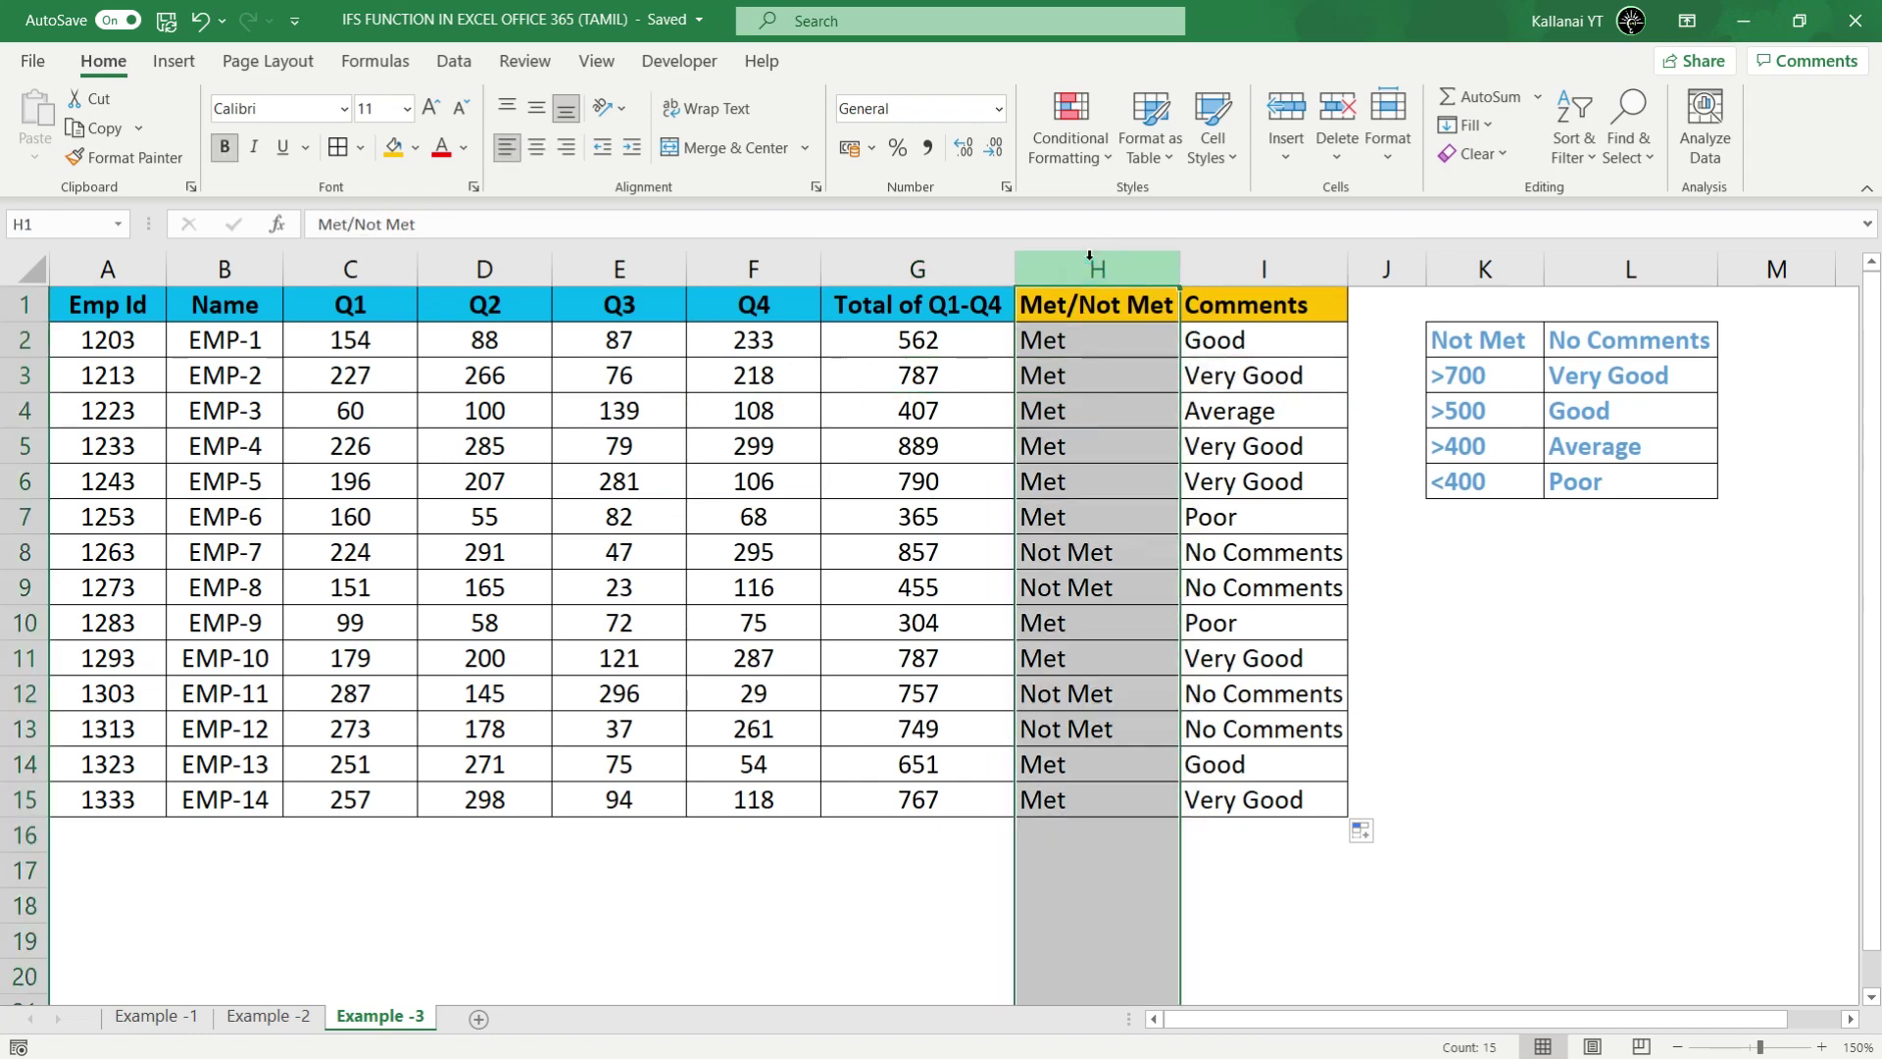
pyautogui.click(1101, 589)
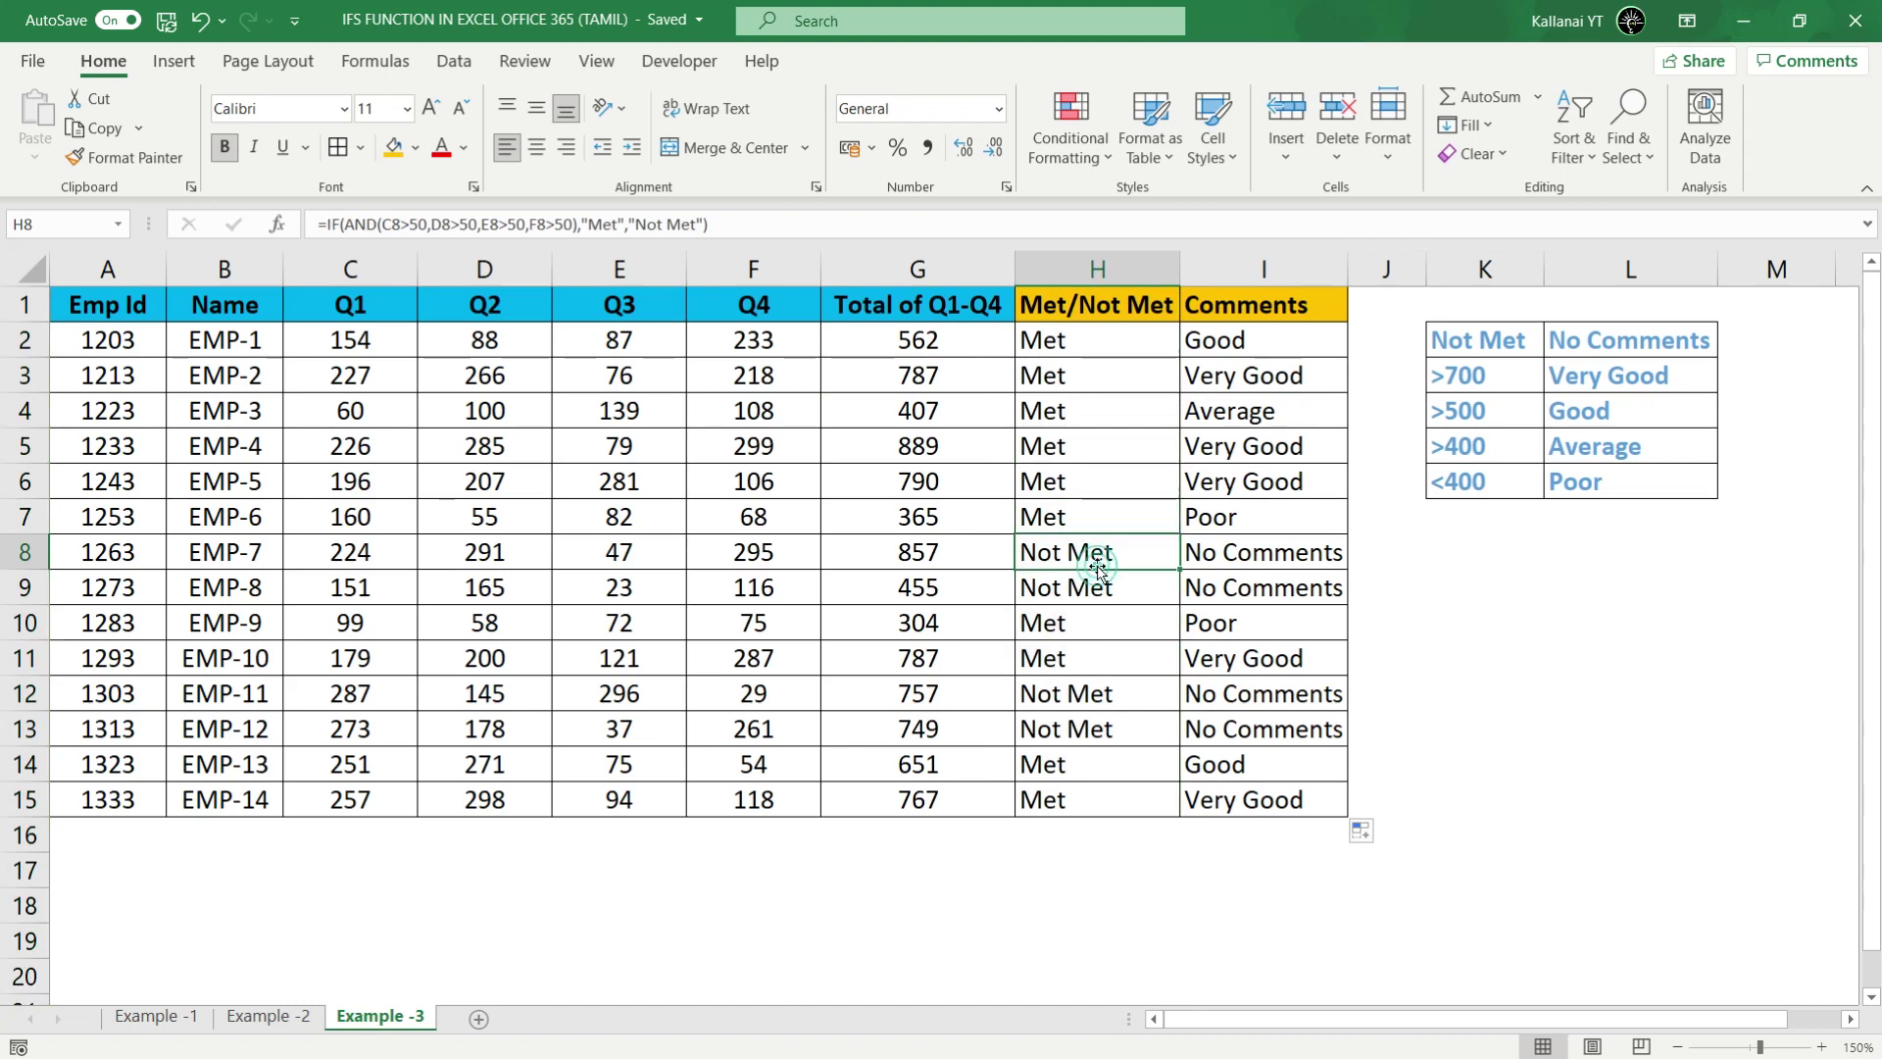
pyautogui.click(1097, 260)
pyautogui.moveTo(1212, 550); pyautogui.dragTo(1295, 578)
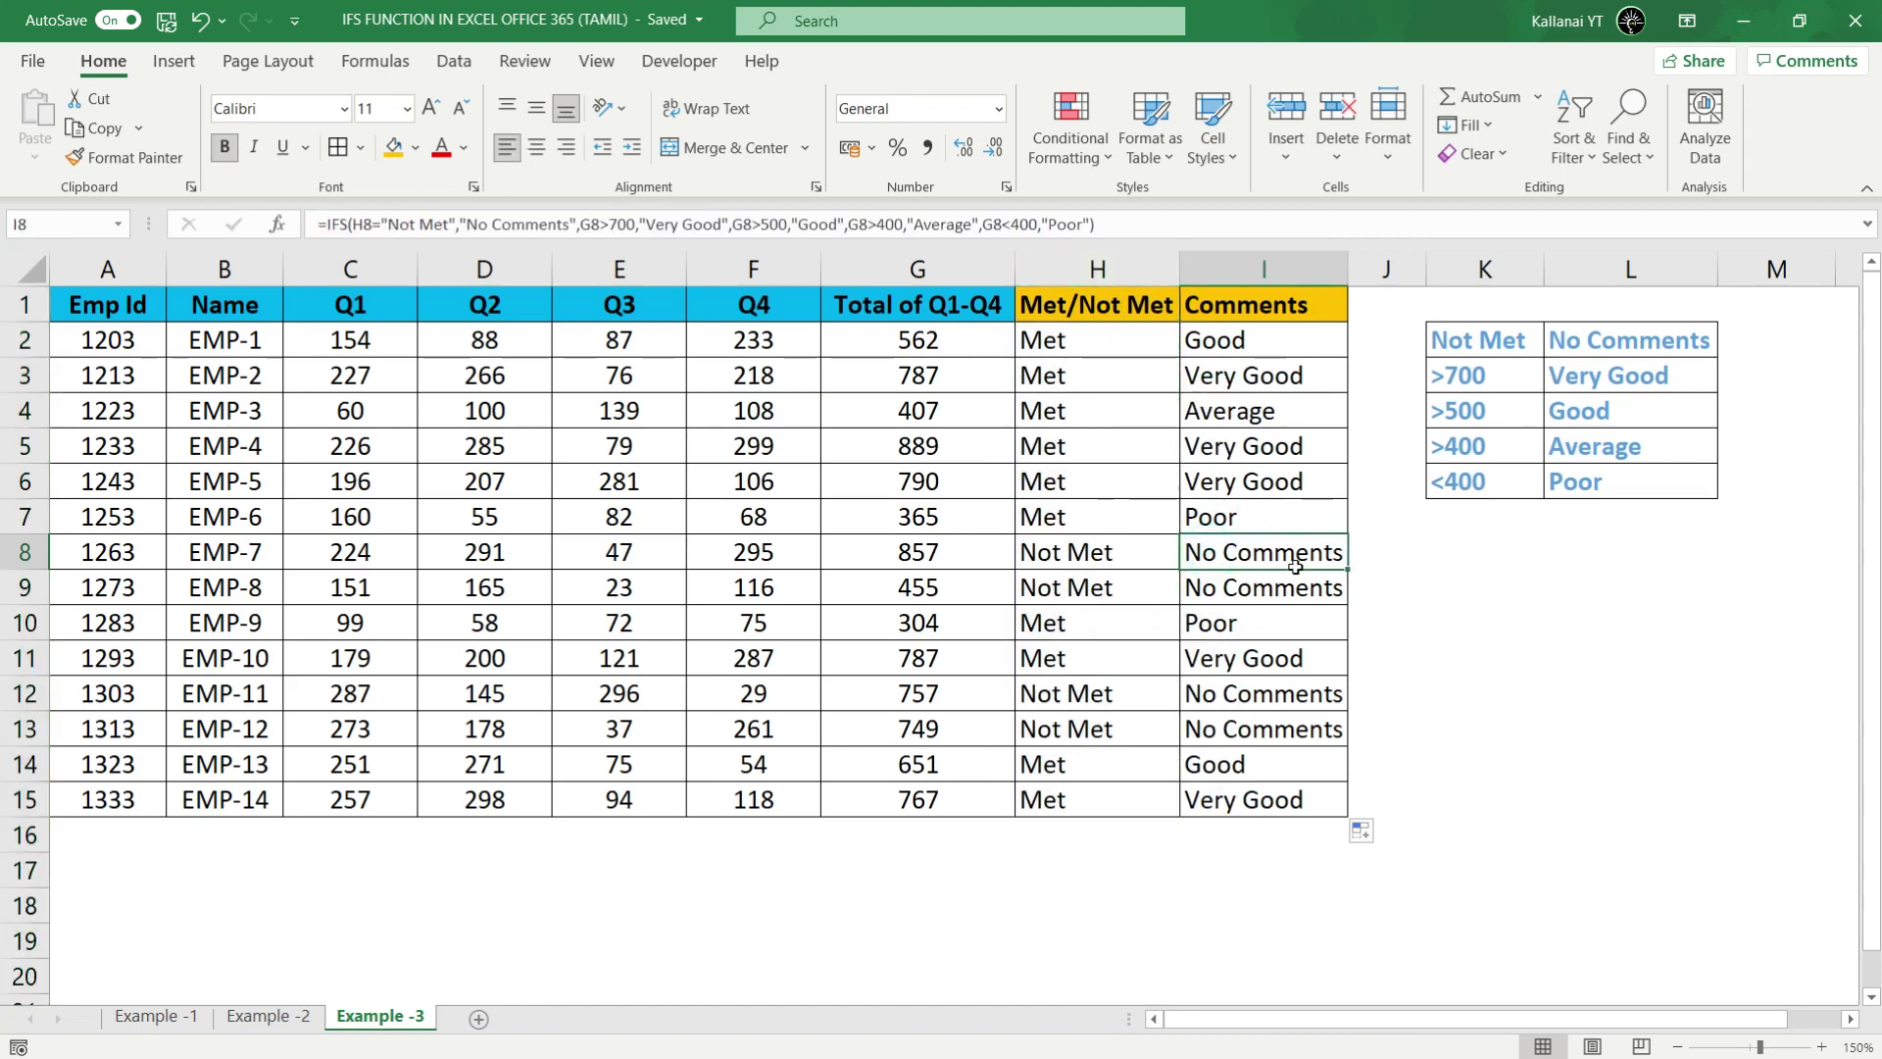
pyautogui.moveTo(1241, 691); pyautogui.dragTo(1239, 728)
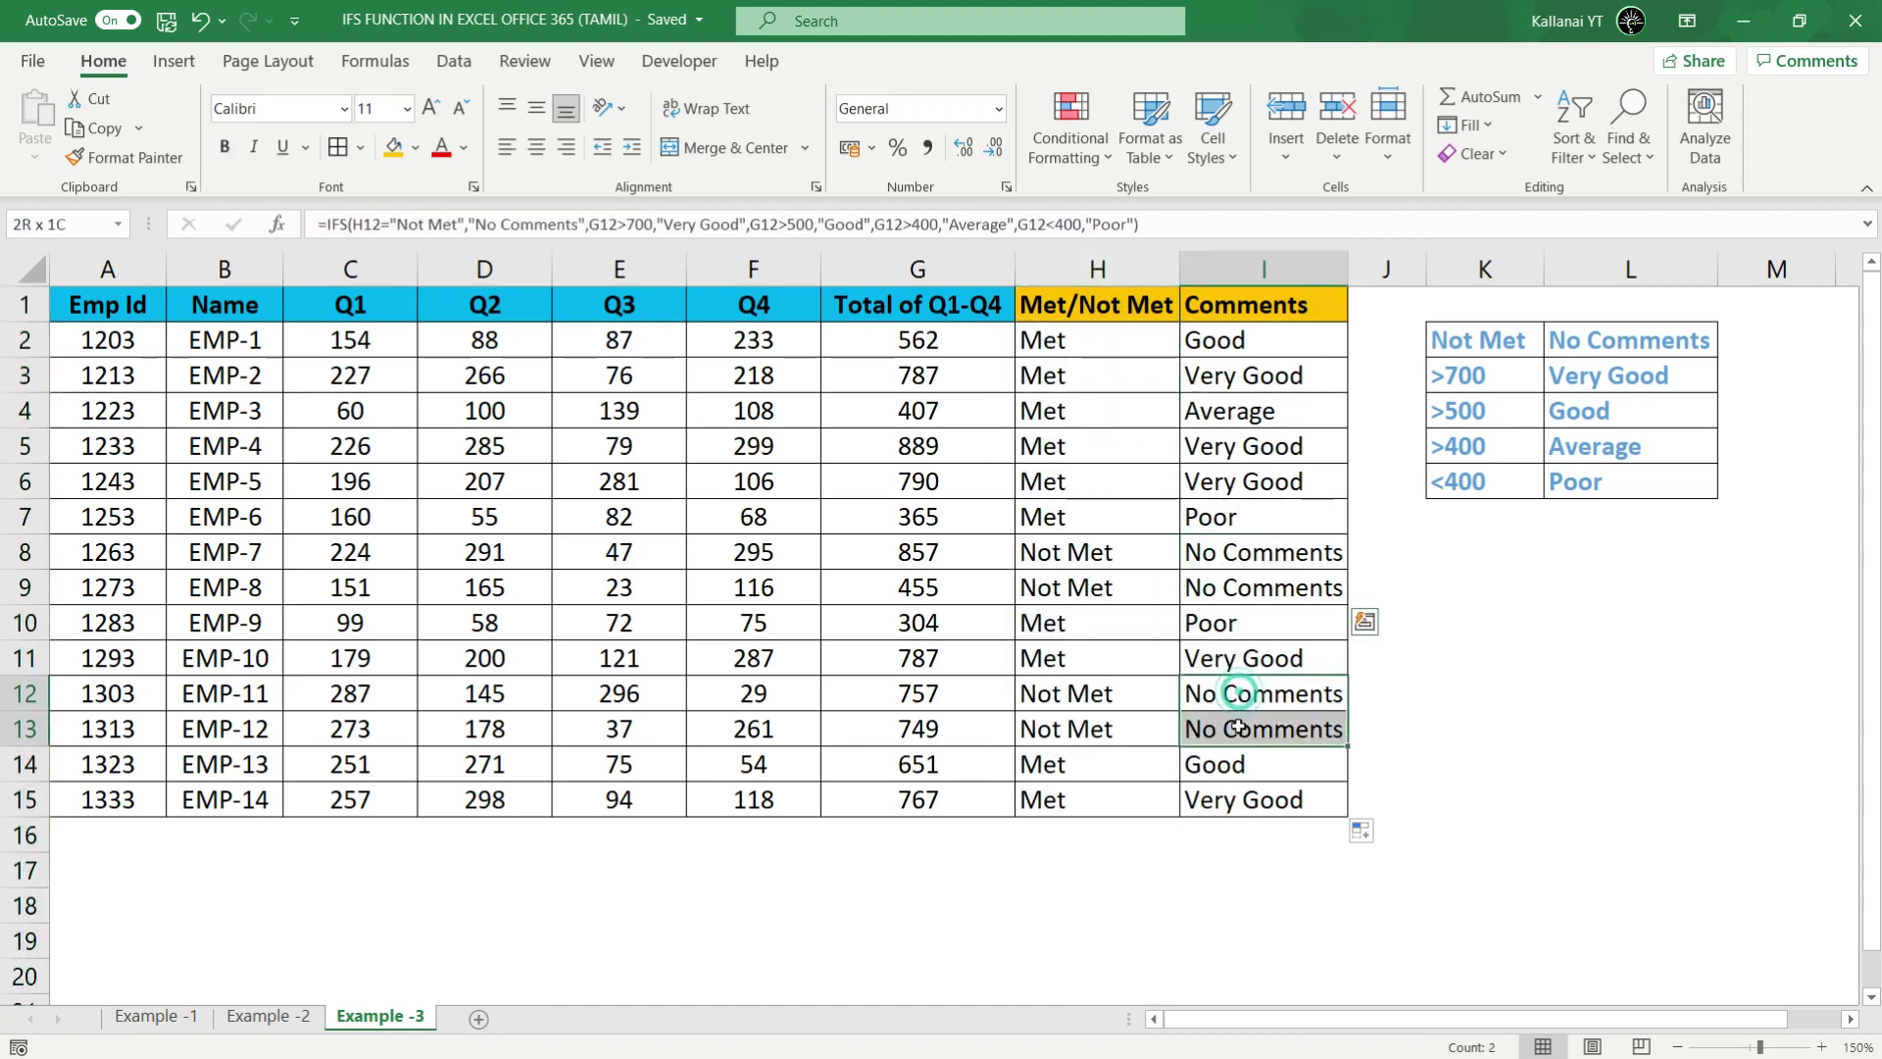
# Step: Compare totals in G2, G3 and G5 with the Met/Not Met and Comments formulas in row 3
pyautogui.click(990, 373)
pyautogui.click(934, 260)
pyautogui.click(941, 373)
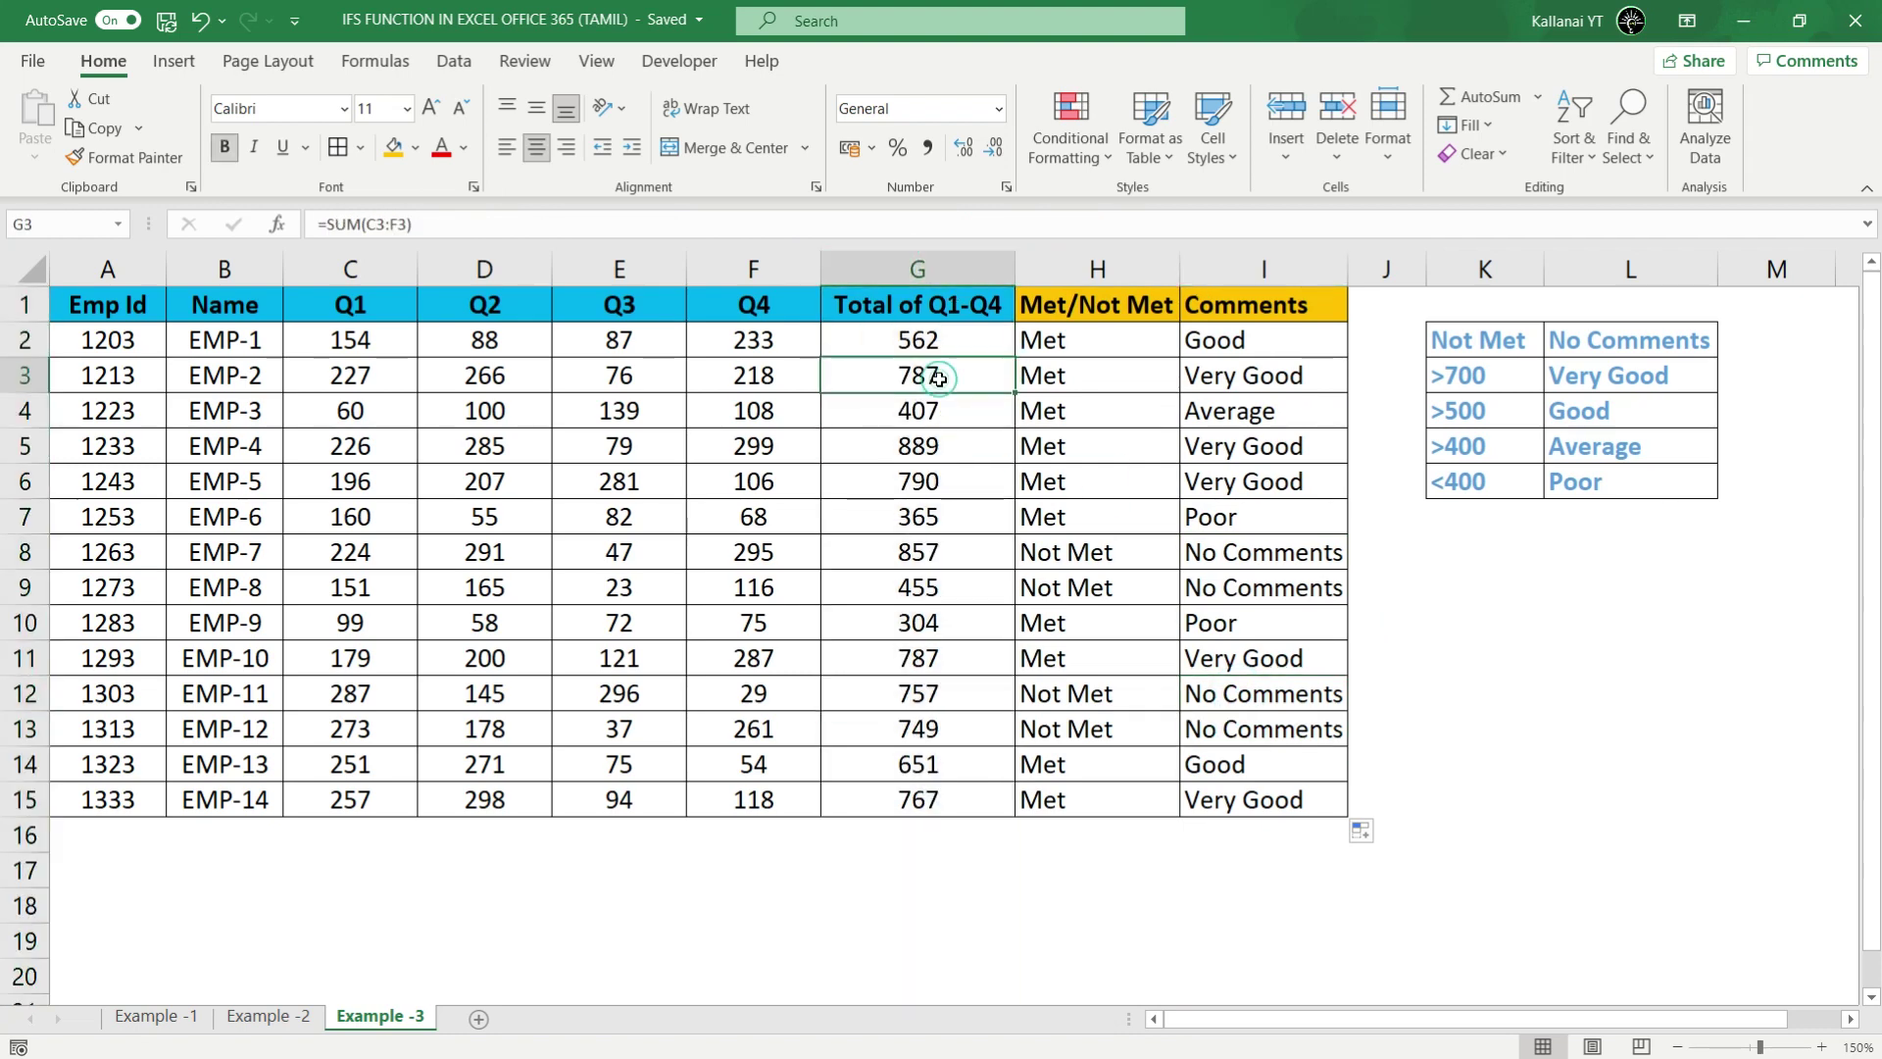
pyautogui.moveTo(922, 338); pyautogui.dragTo(928, 359)
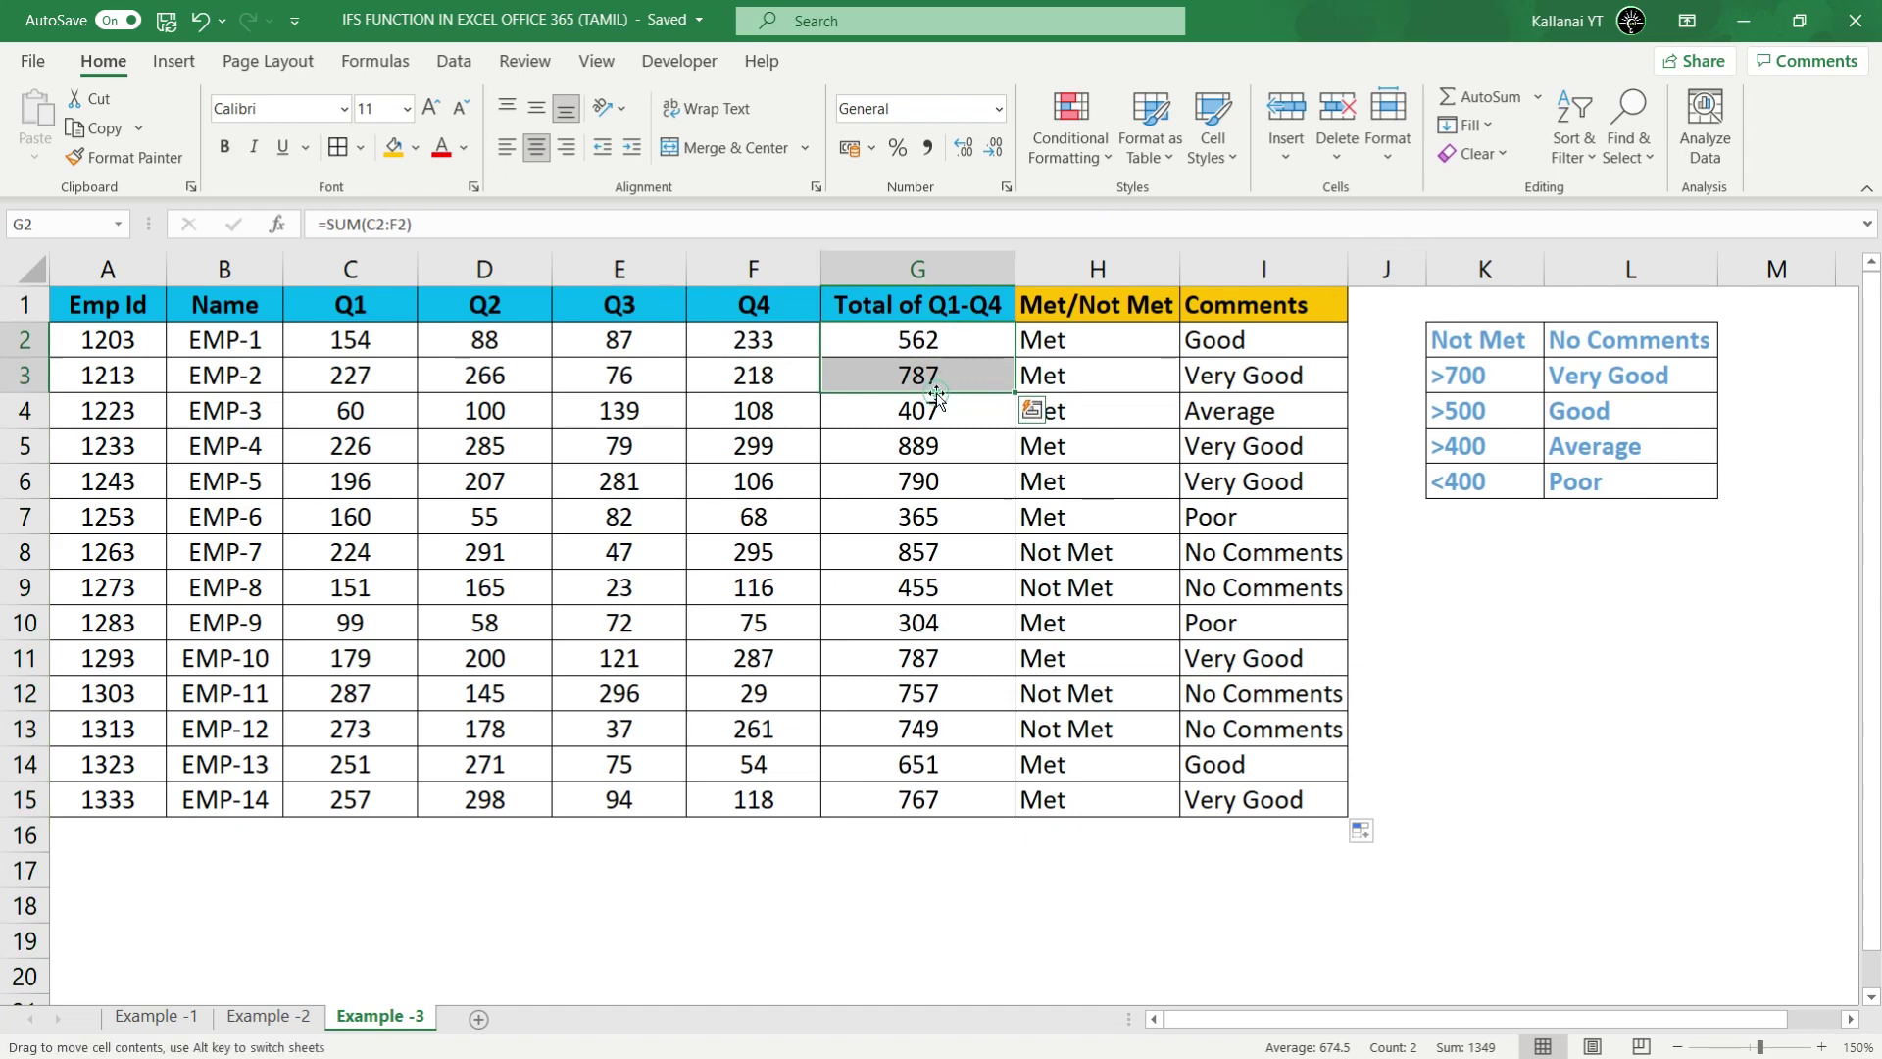
pyautogui.click(1067, 380)
pyautogui.click(1085, 258)
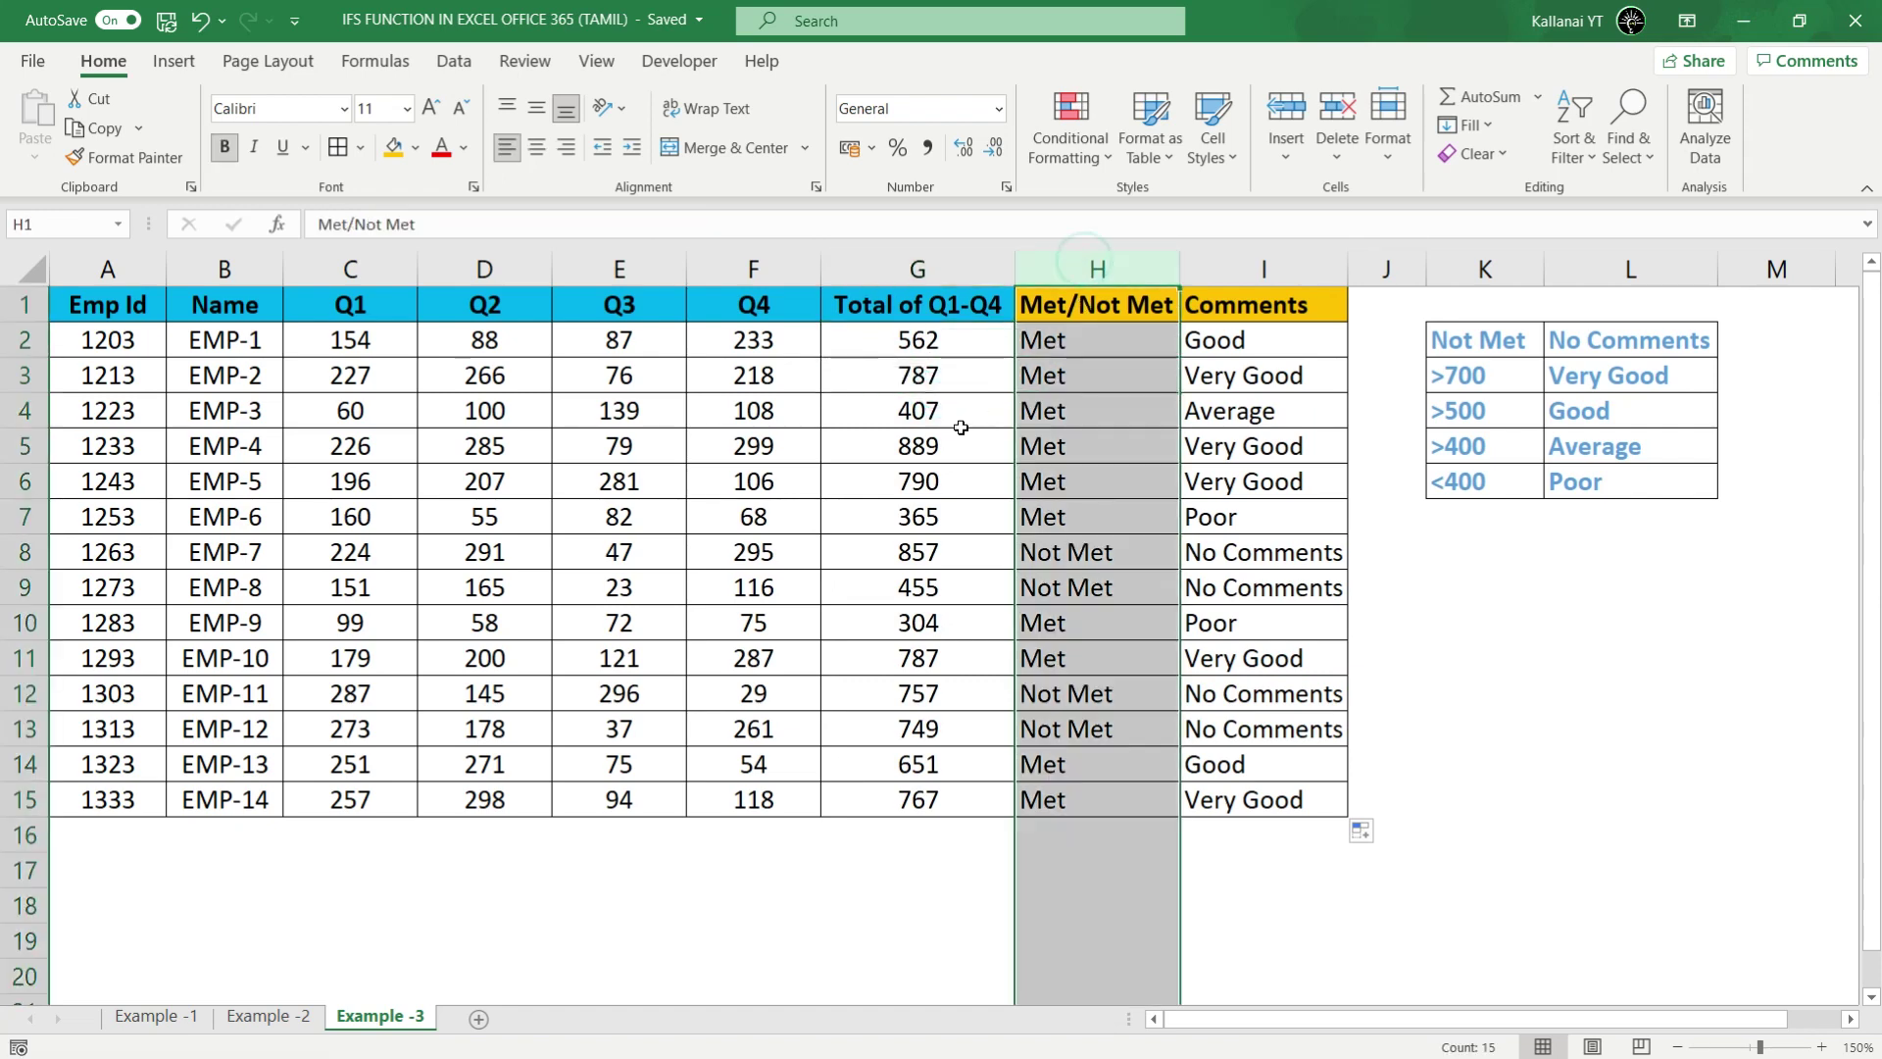
pyautogui.click(908, 378)
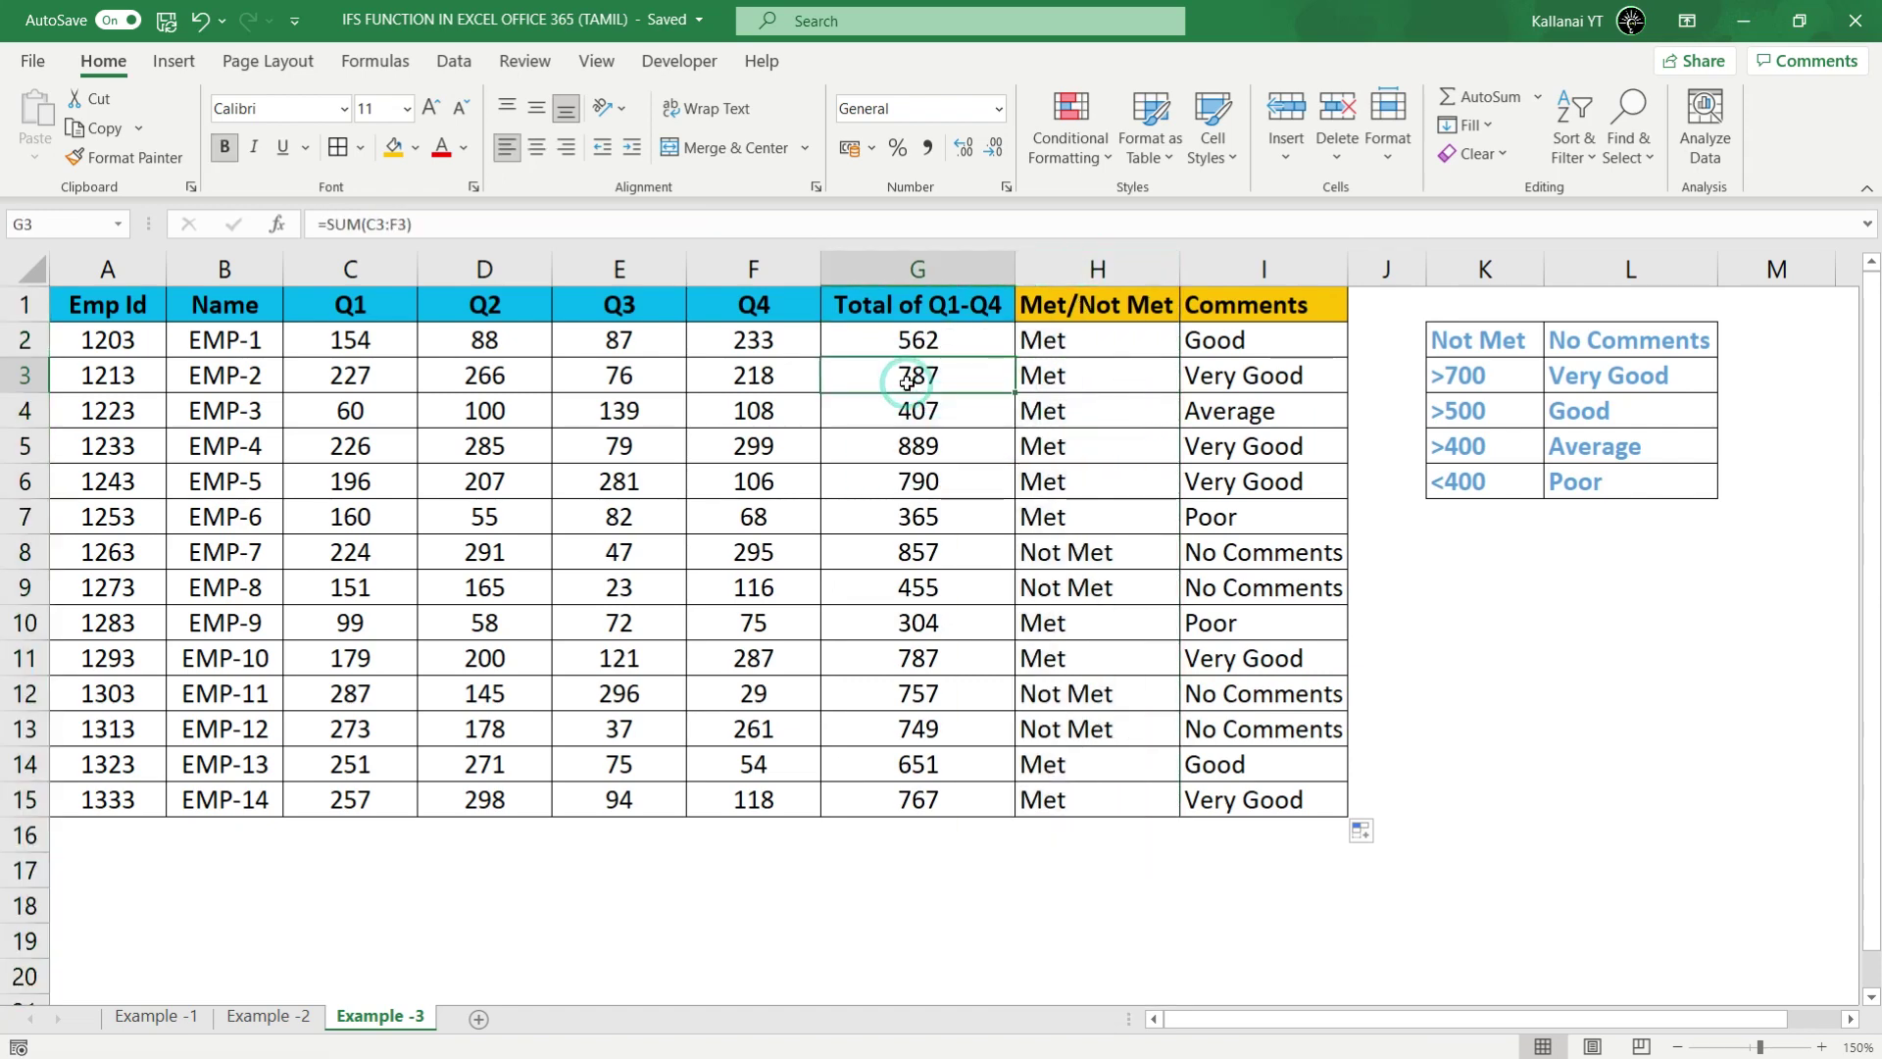
pyautogui.click(1274, 385)
pyautogui.click(1062, 294)
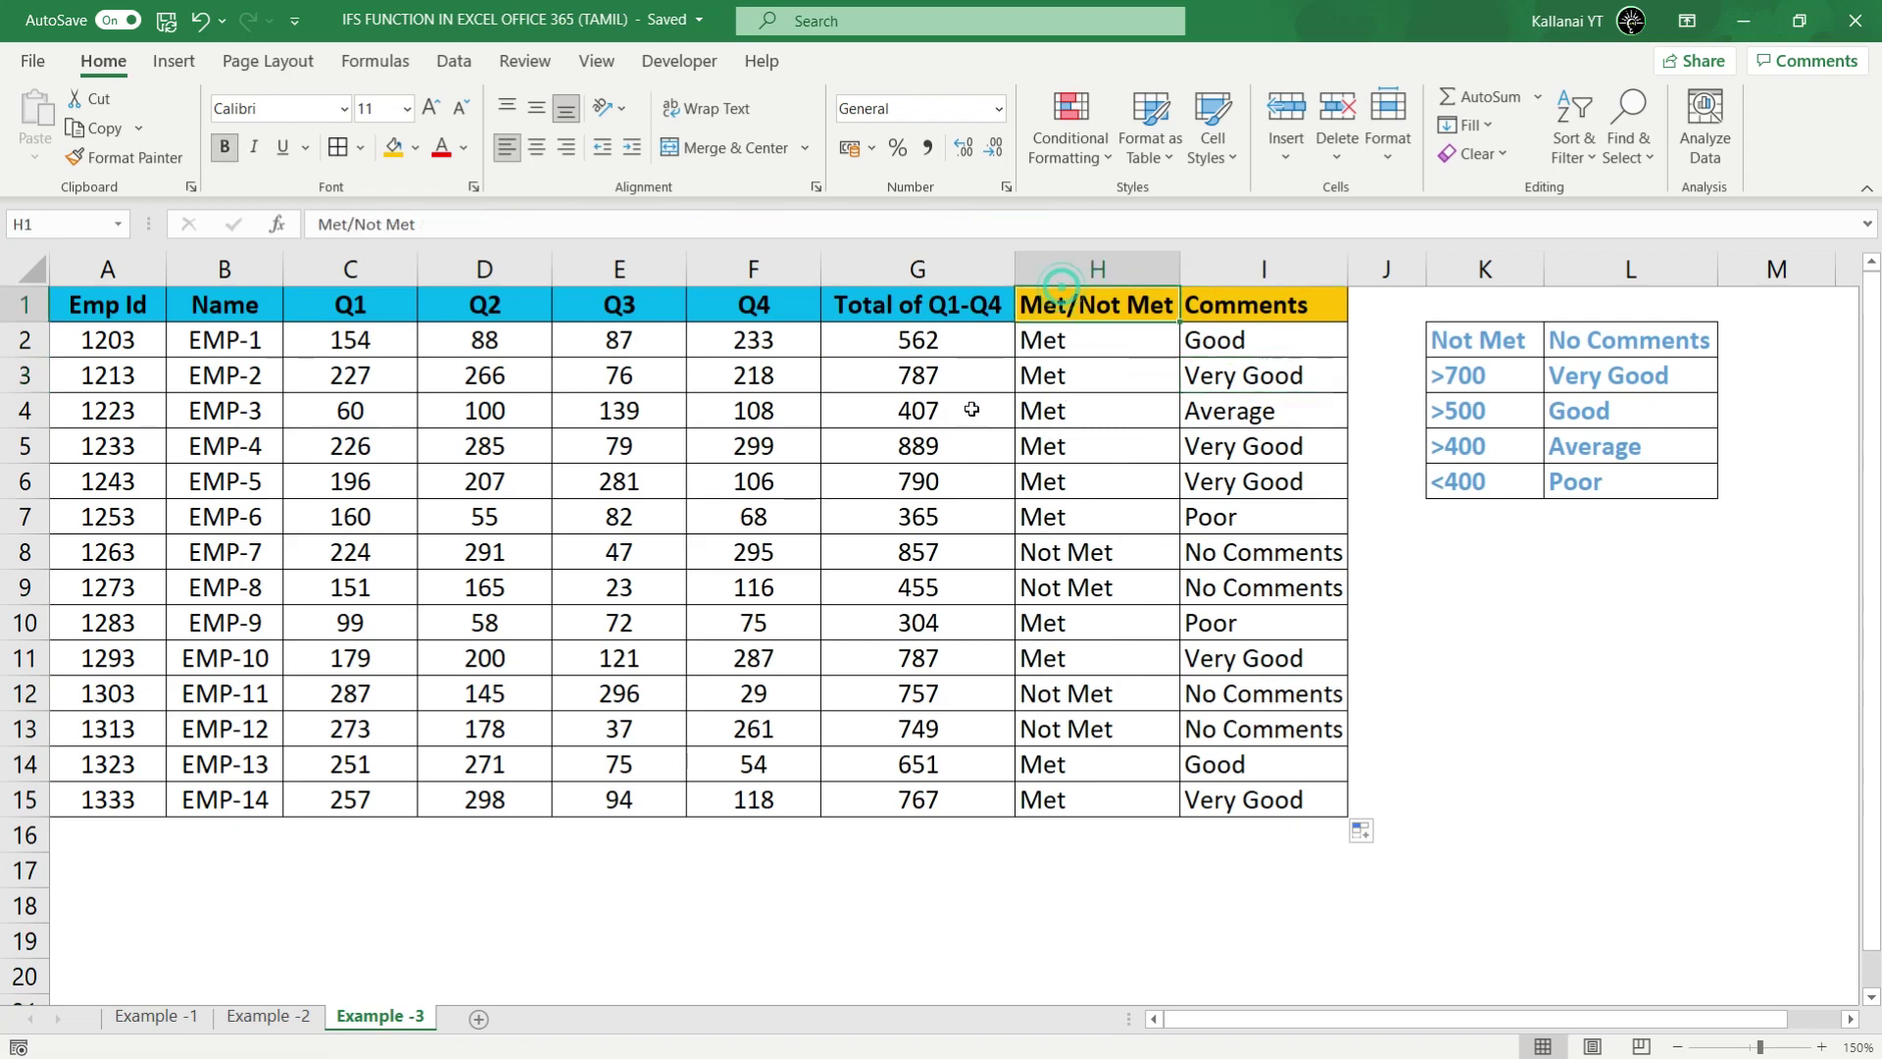
pyautogui.click(918, 446)
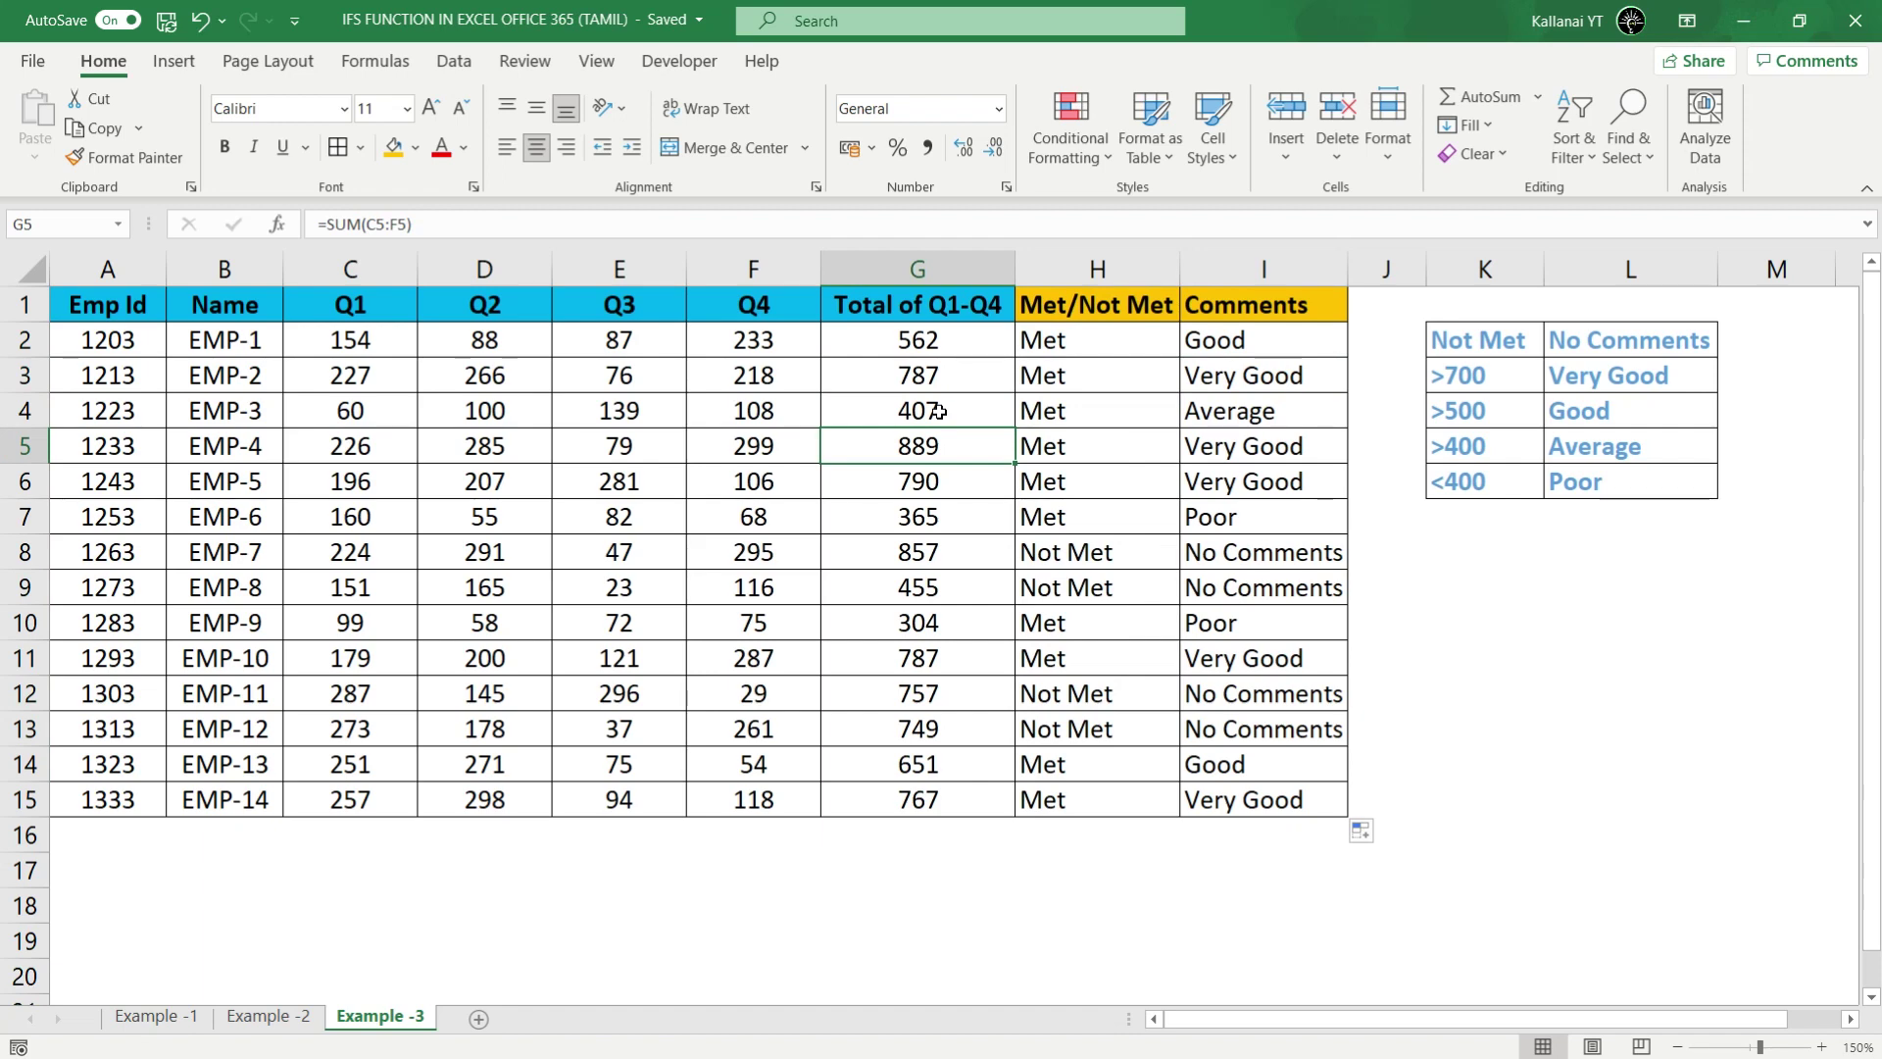
# Step: Verify comments for I2, I4, G7, EMP-11 and EMP-9's Poor rating against their totals
pyautogui.click(1201, 333)
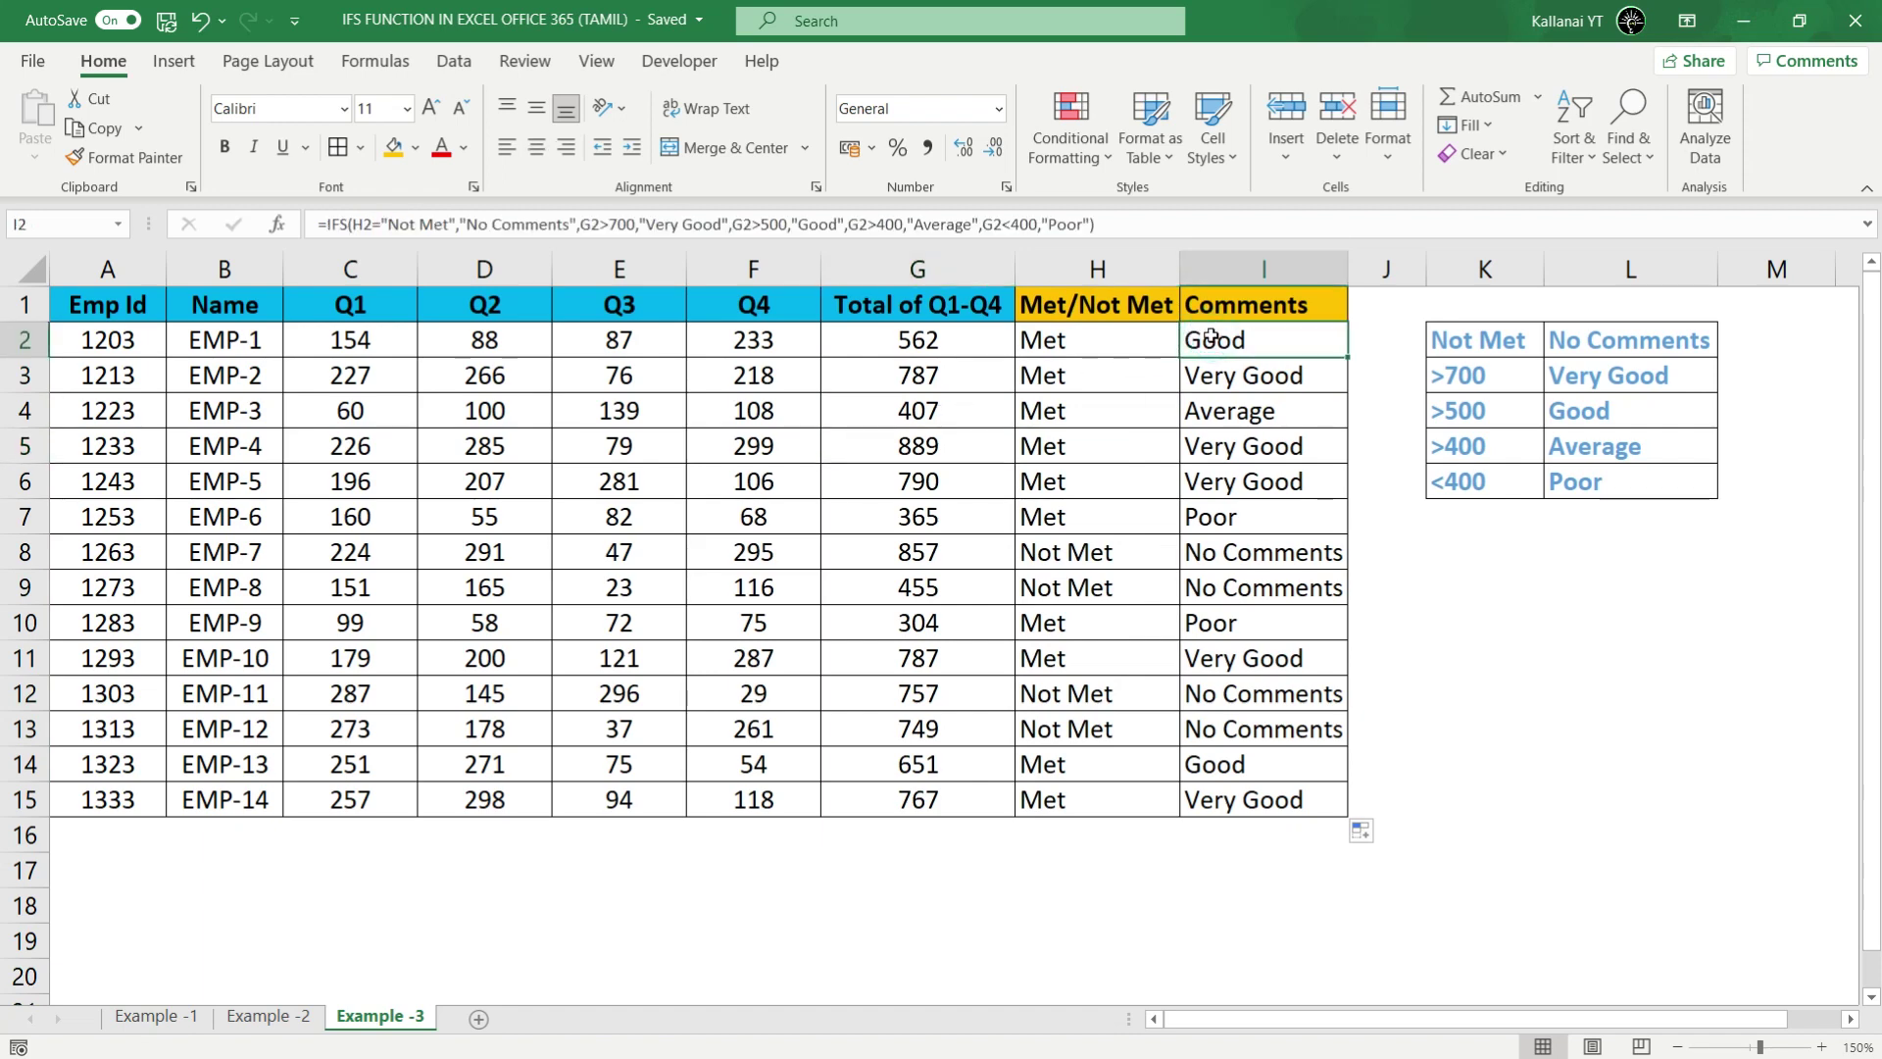
pyautogui.click(1000, 510)
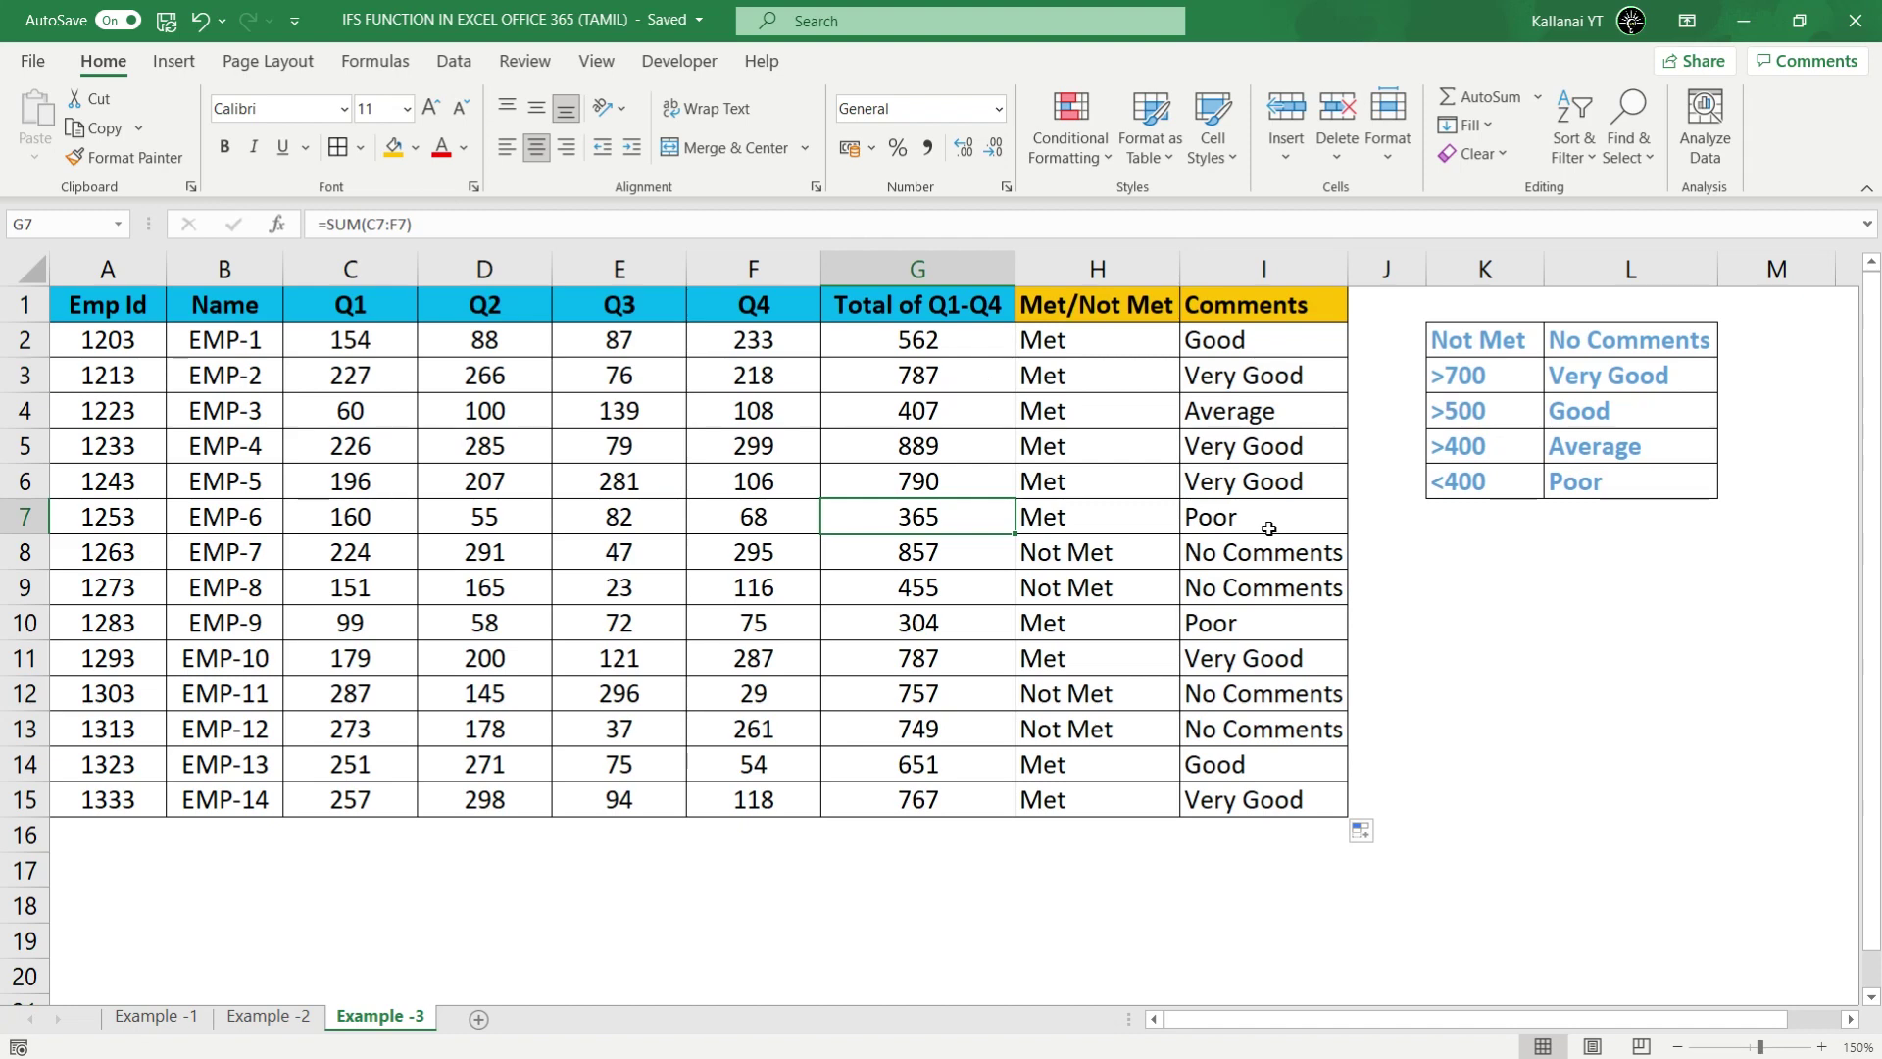
pyautogui.click(1268, 413)
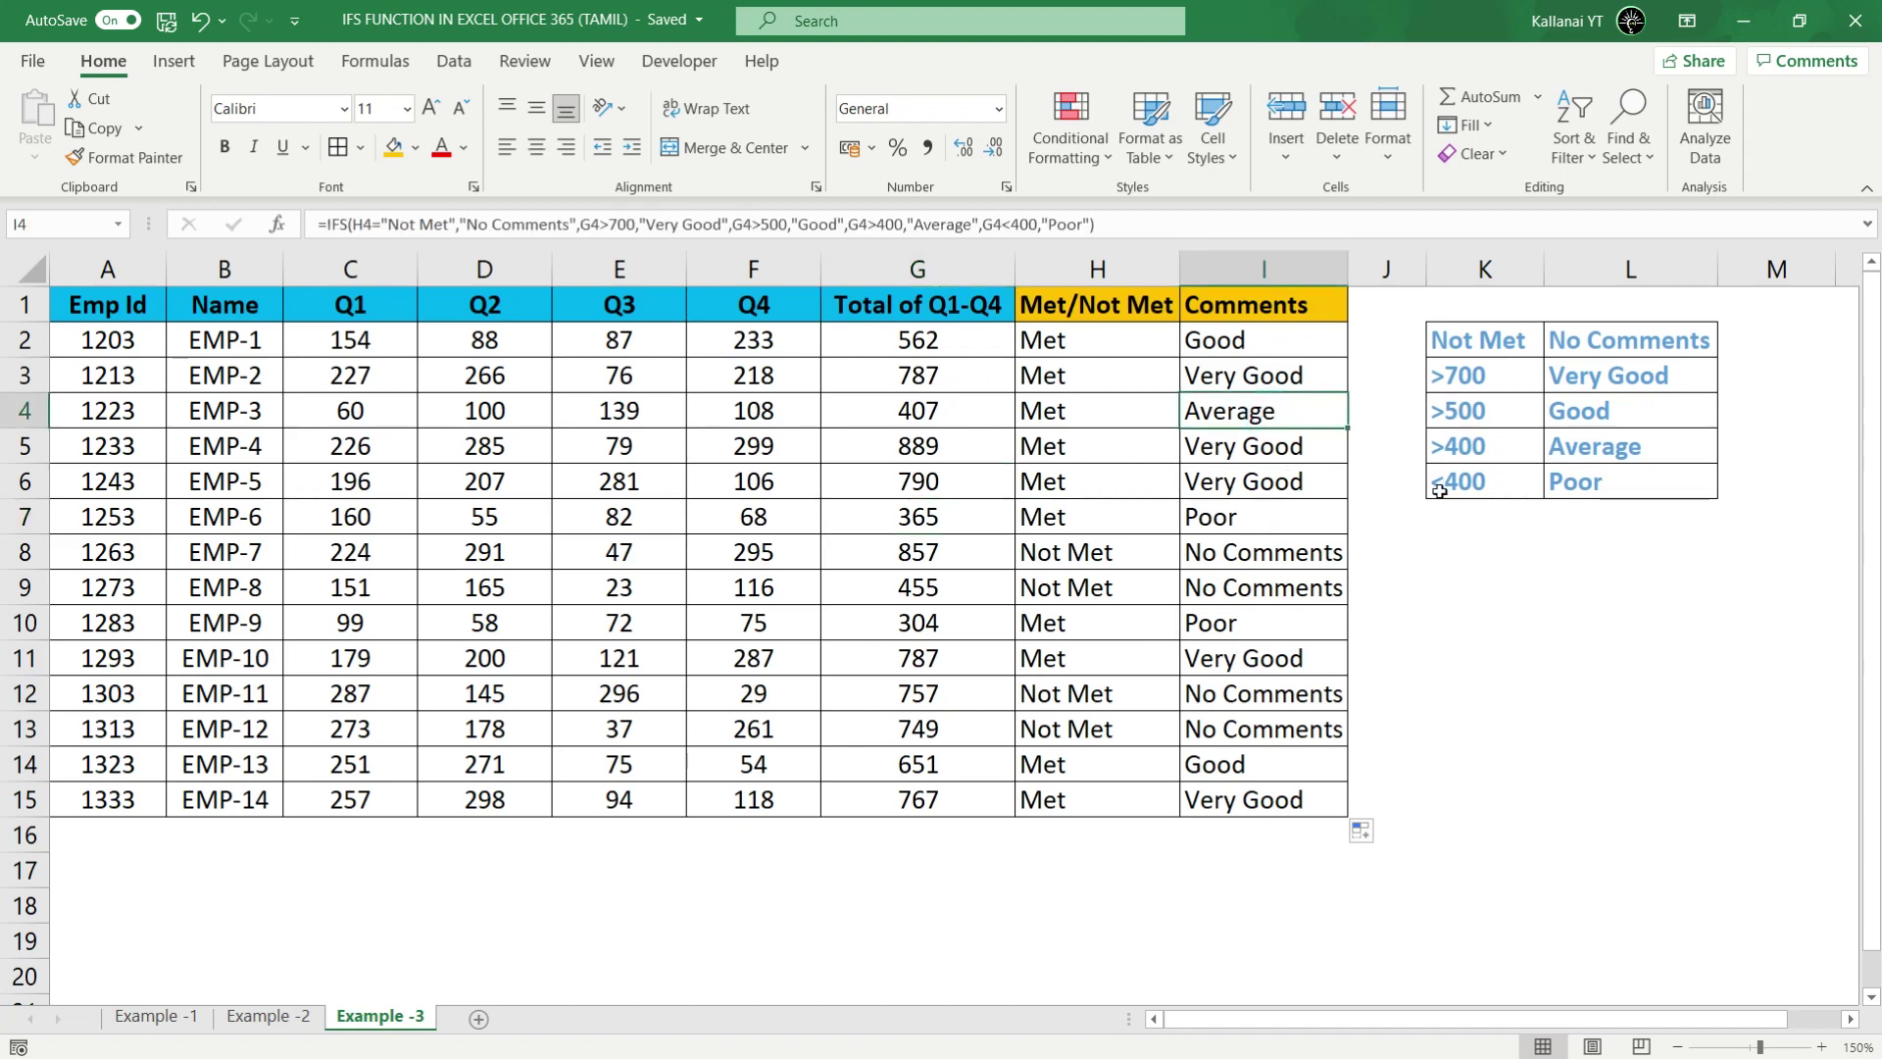
pyautogui.click(956, 693)
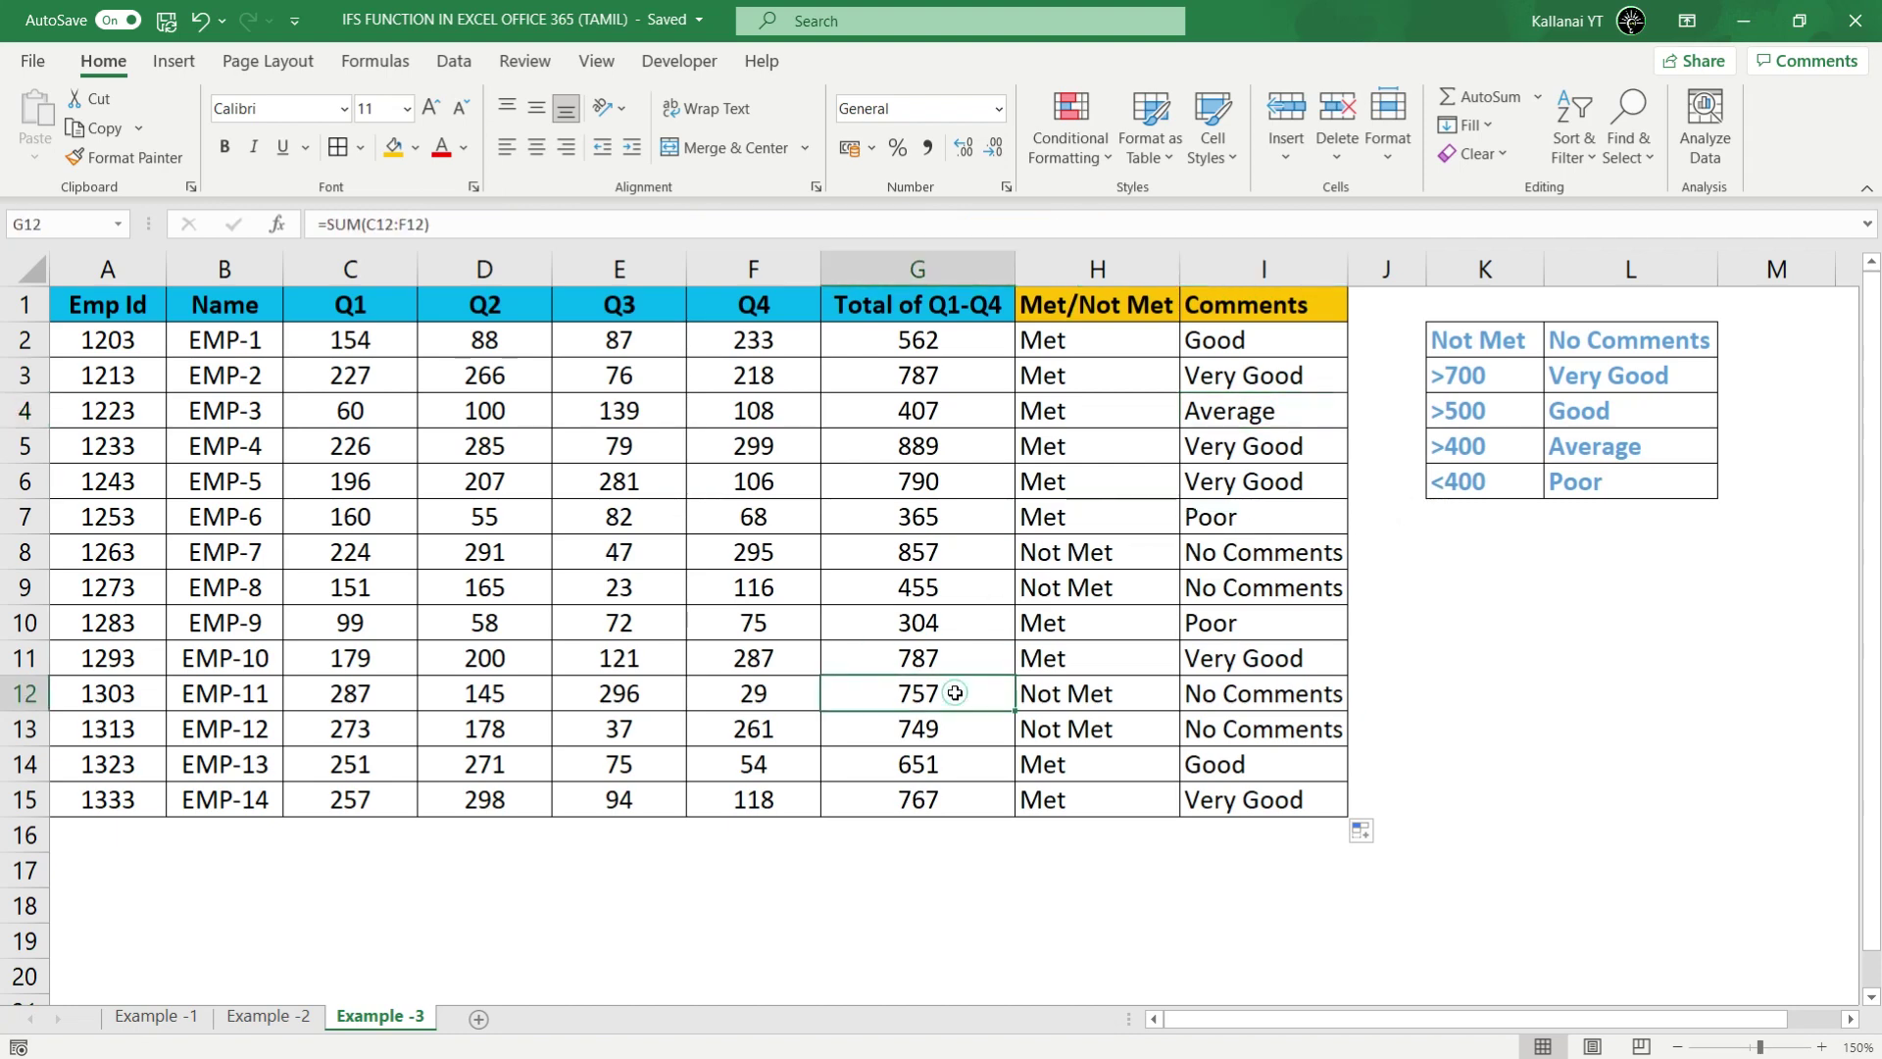
pyautogui.click(1225, 762)
pyautogui.click(1264, 617)
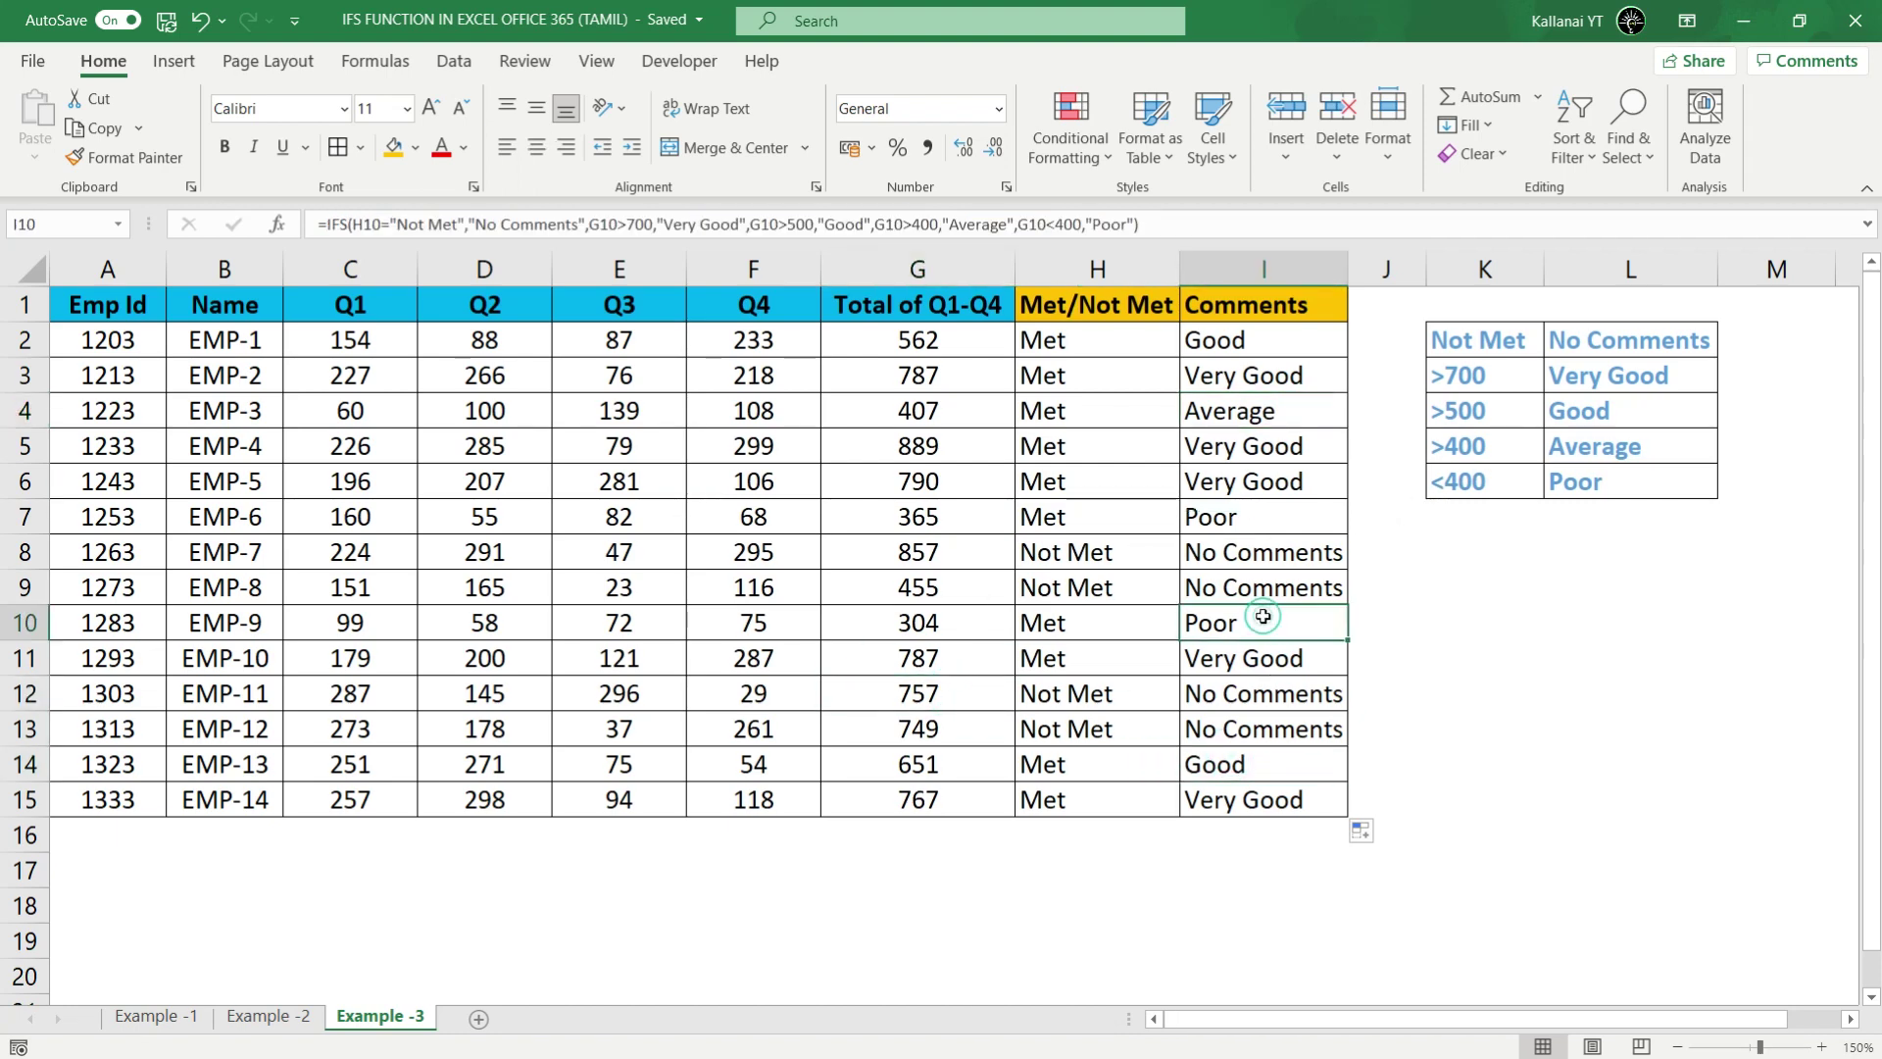
pyautogui.click(25, 624)
pyautogui.click(1270, 365)
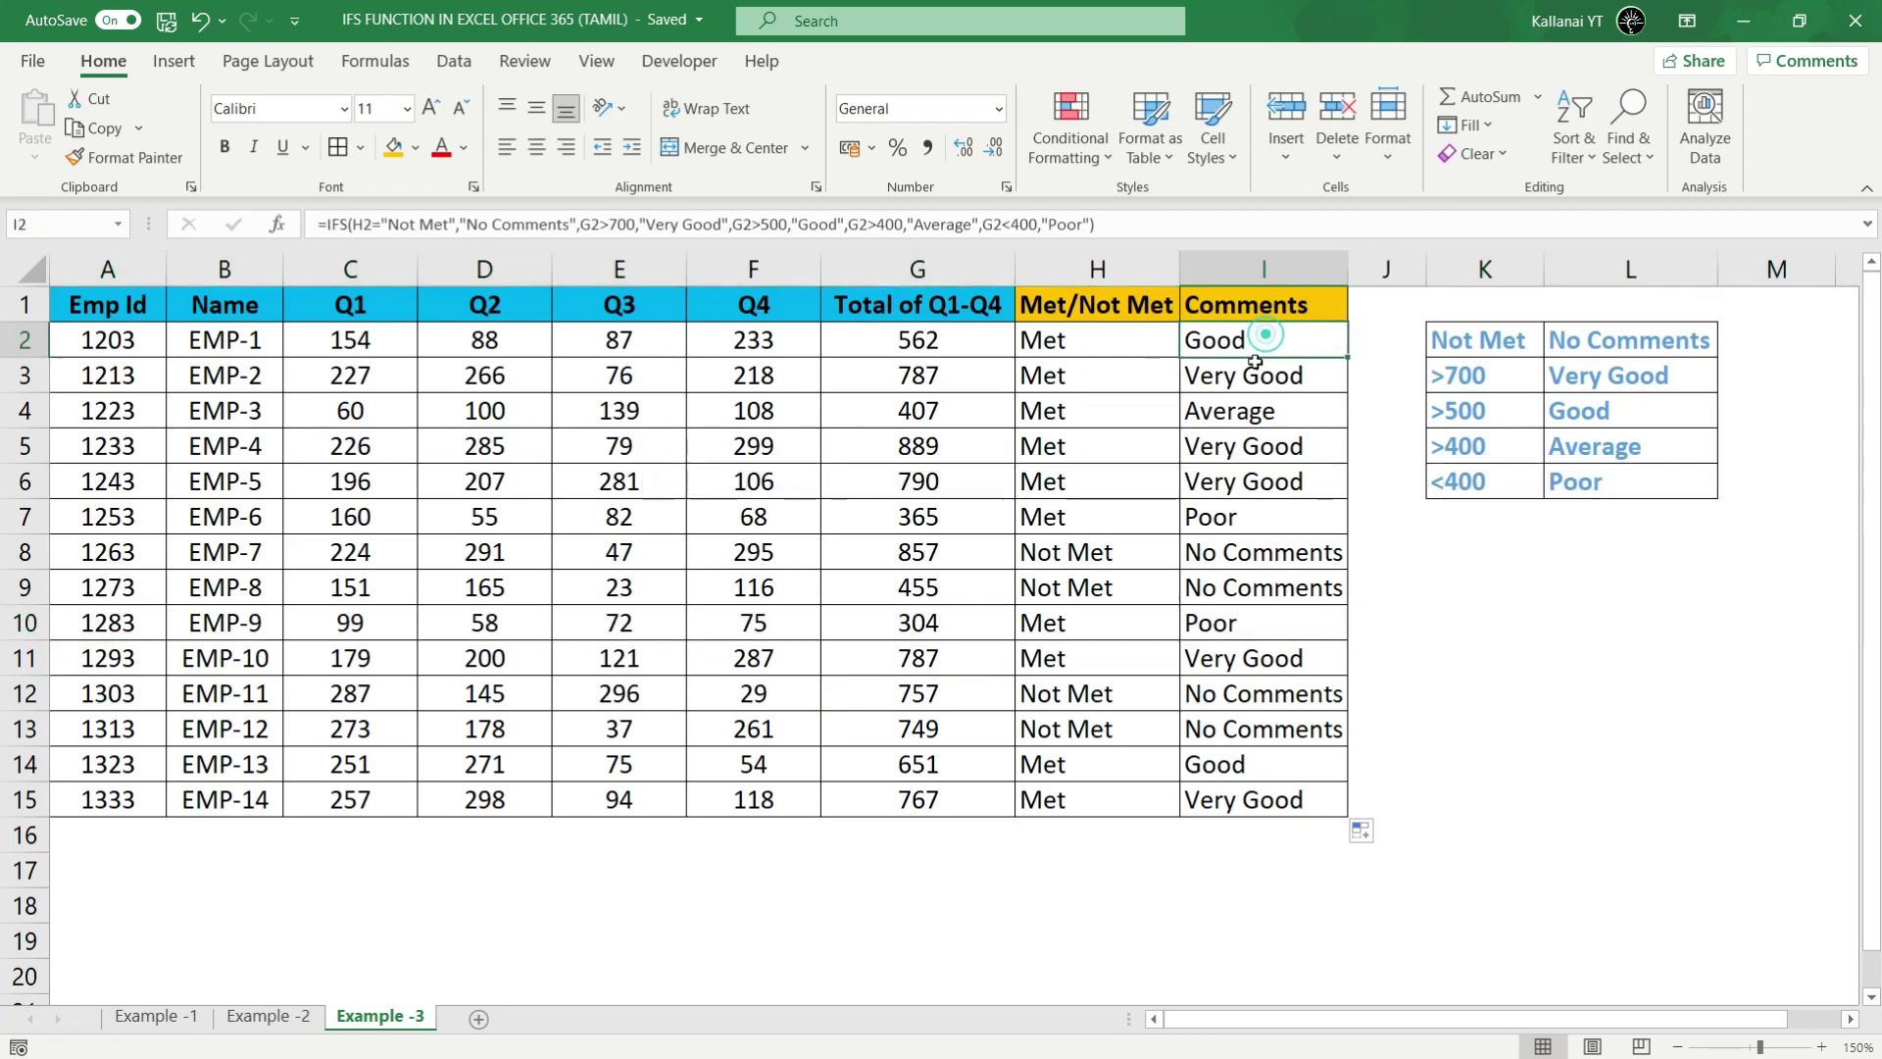
pyautogui.click(495, 861)
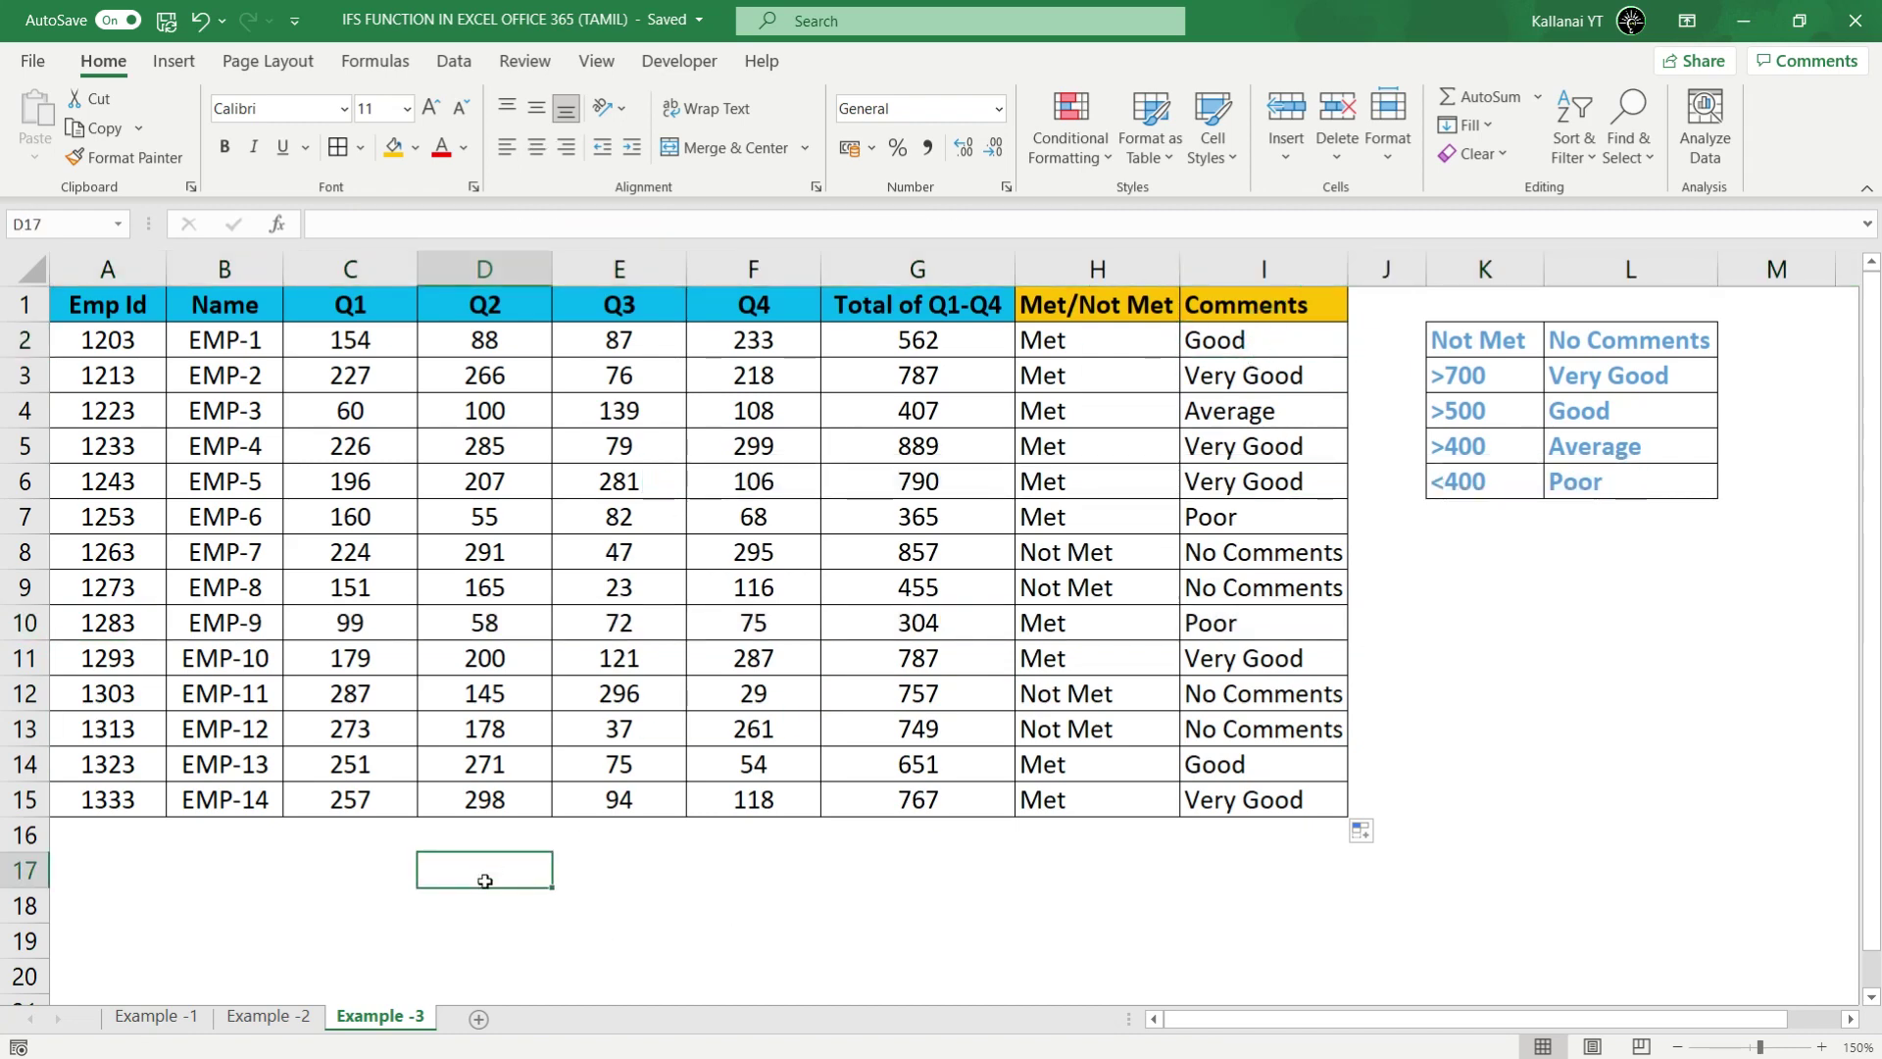
# Step: Enter =FORMULATEXT(H2) in D18 to show the Met/Not Met formula as text
pyautogui.write('=')
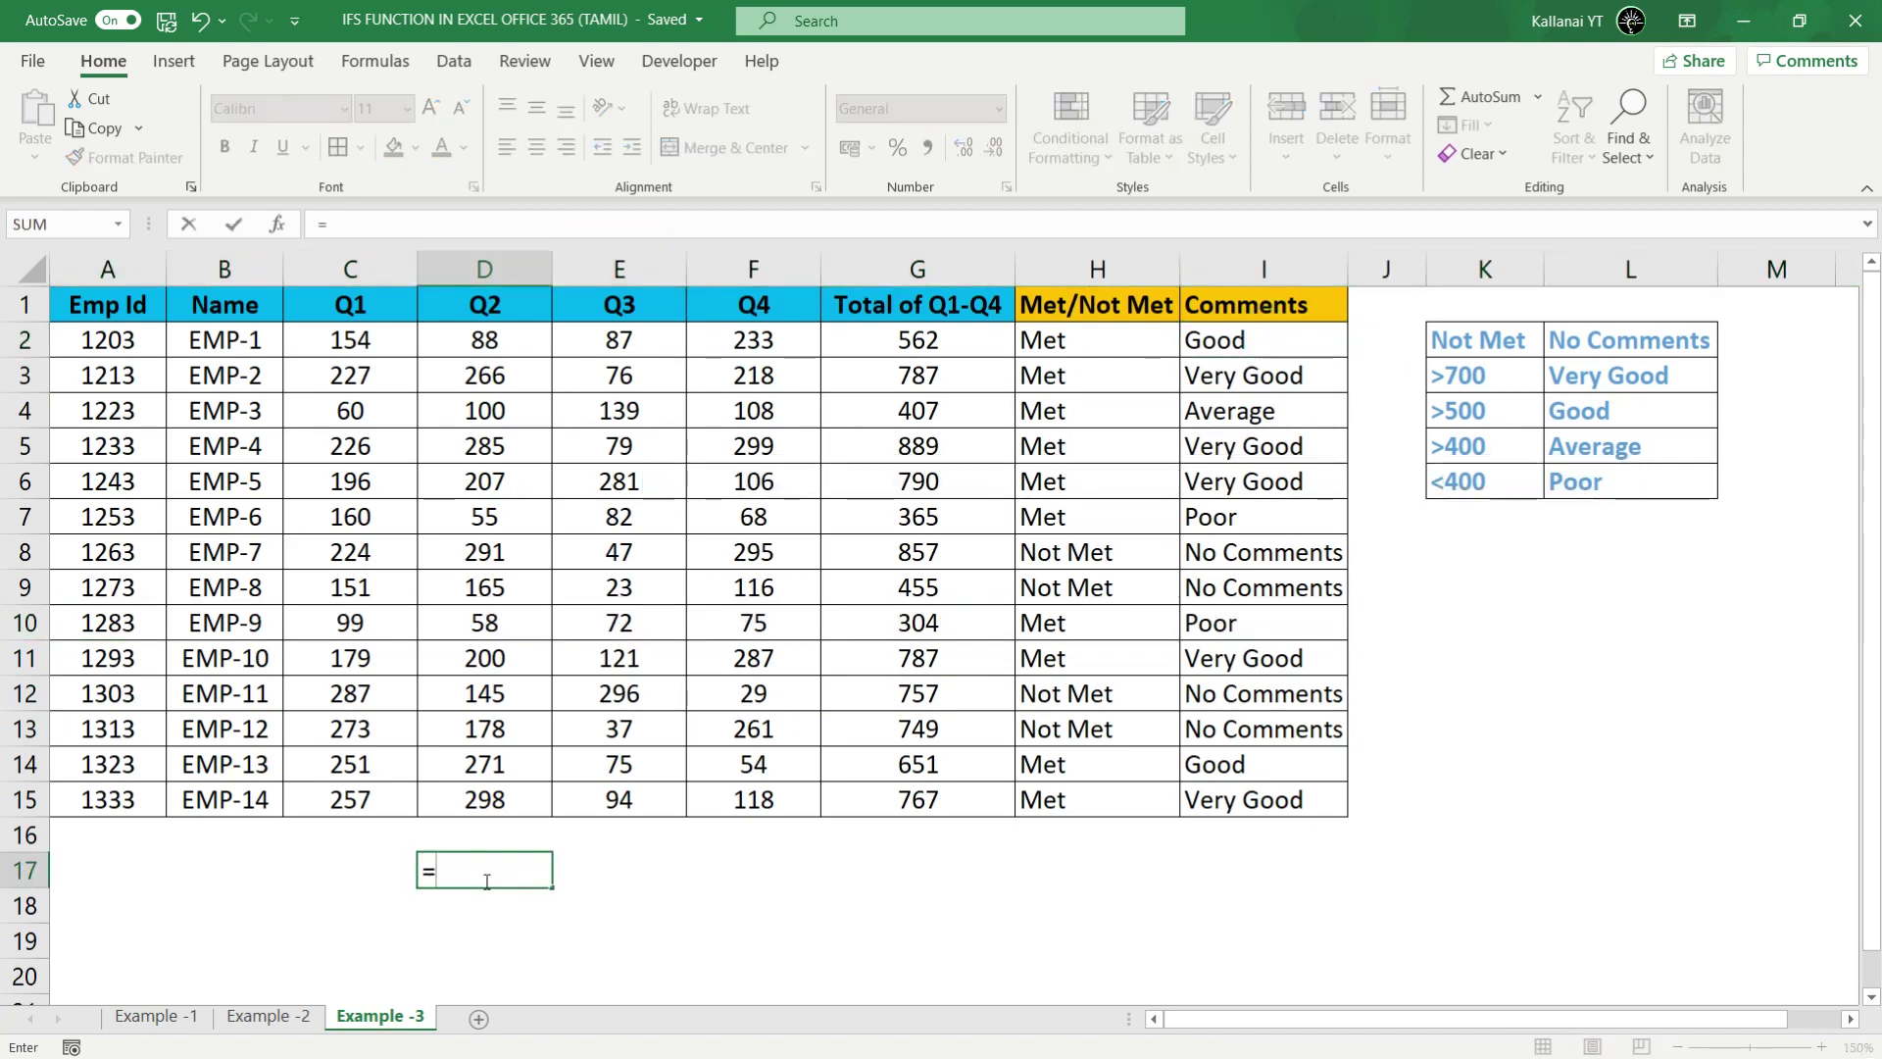
pyautogui.press('Escape')
pyautogui.press('Left')
pyautogui.write('=')
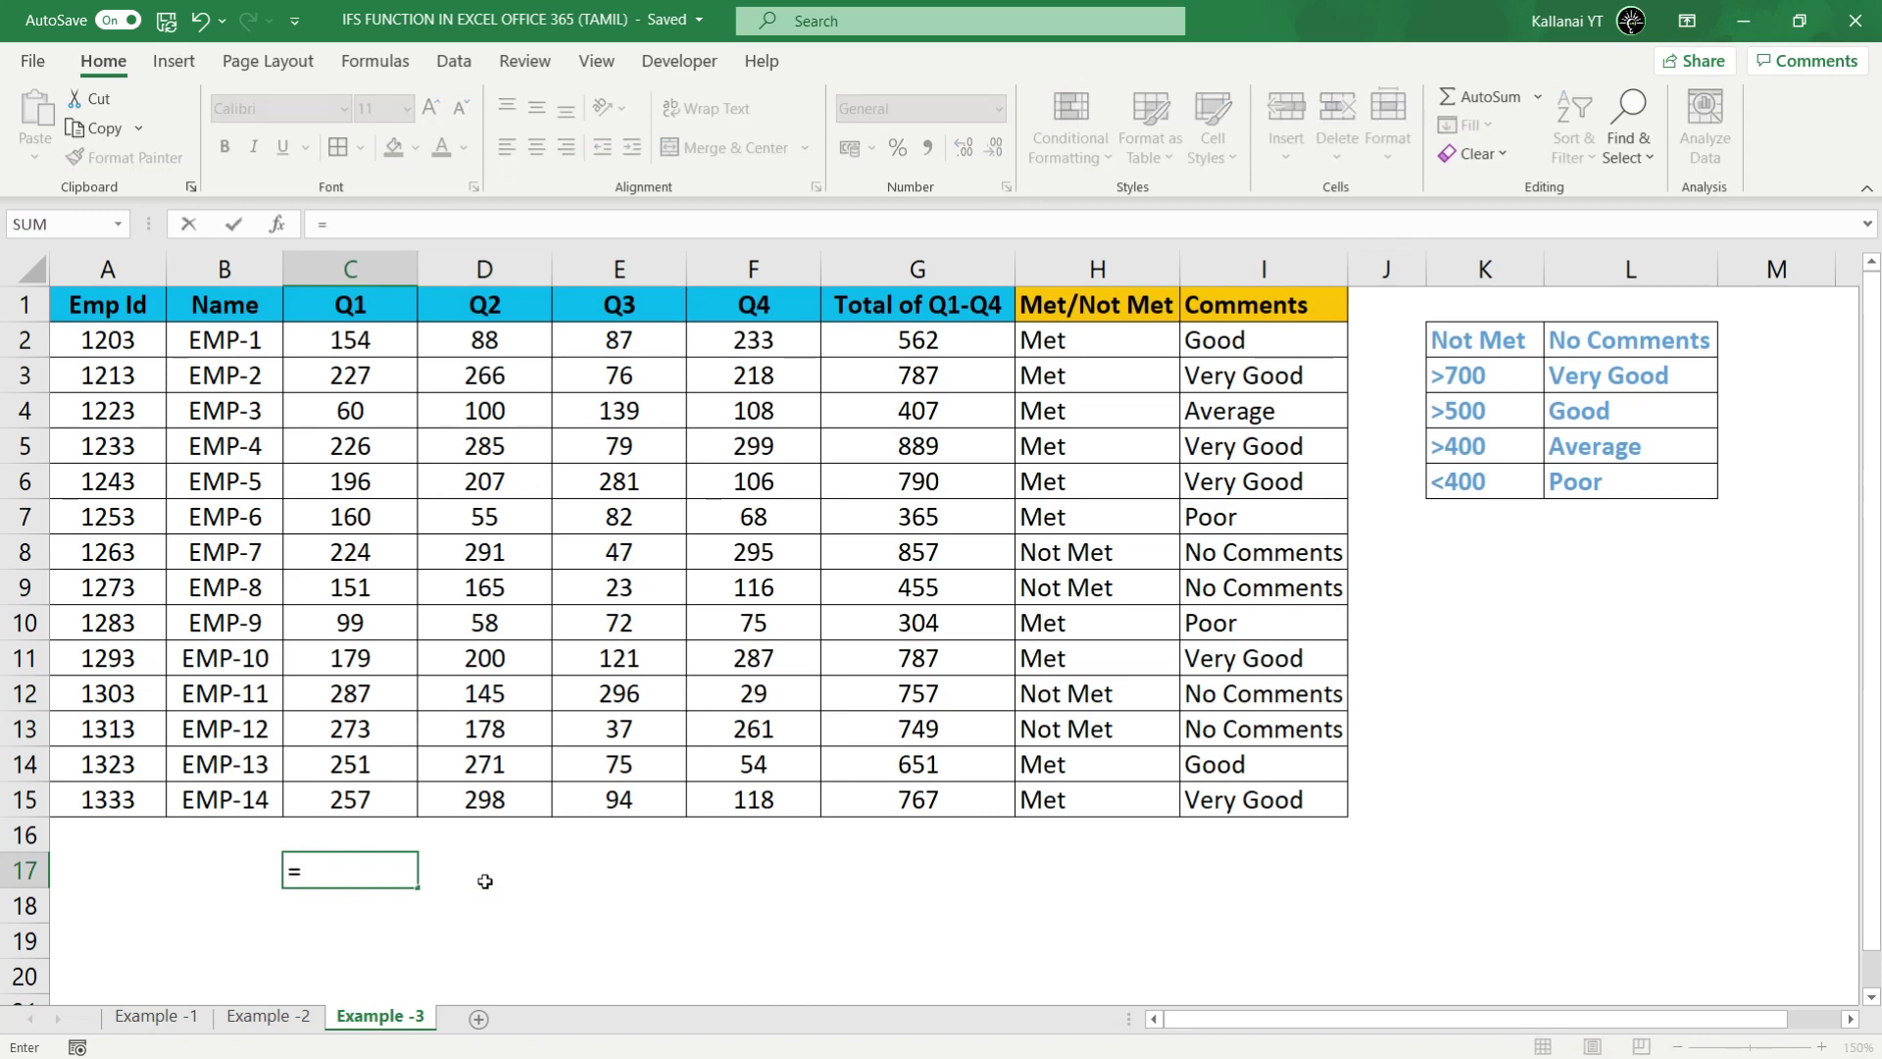
pyautogui.press('Escape')
pyautogui.press('Down')
pyautogui.write('=')
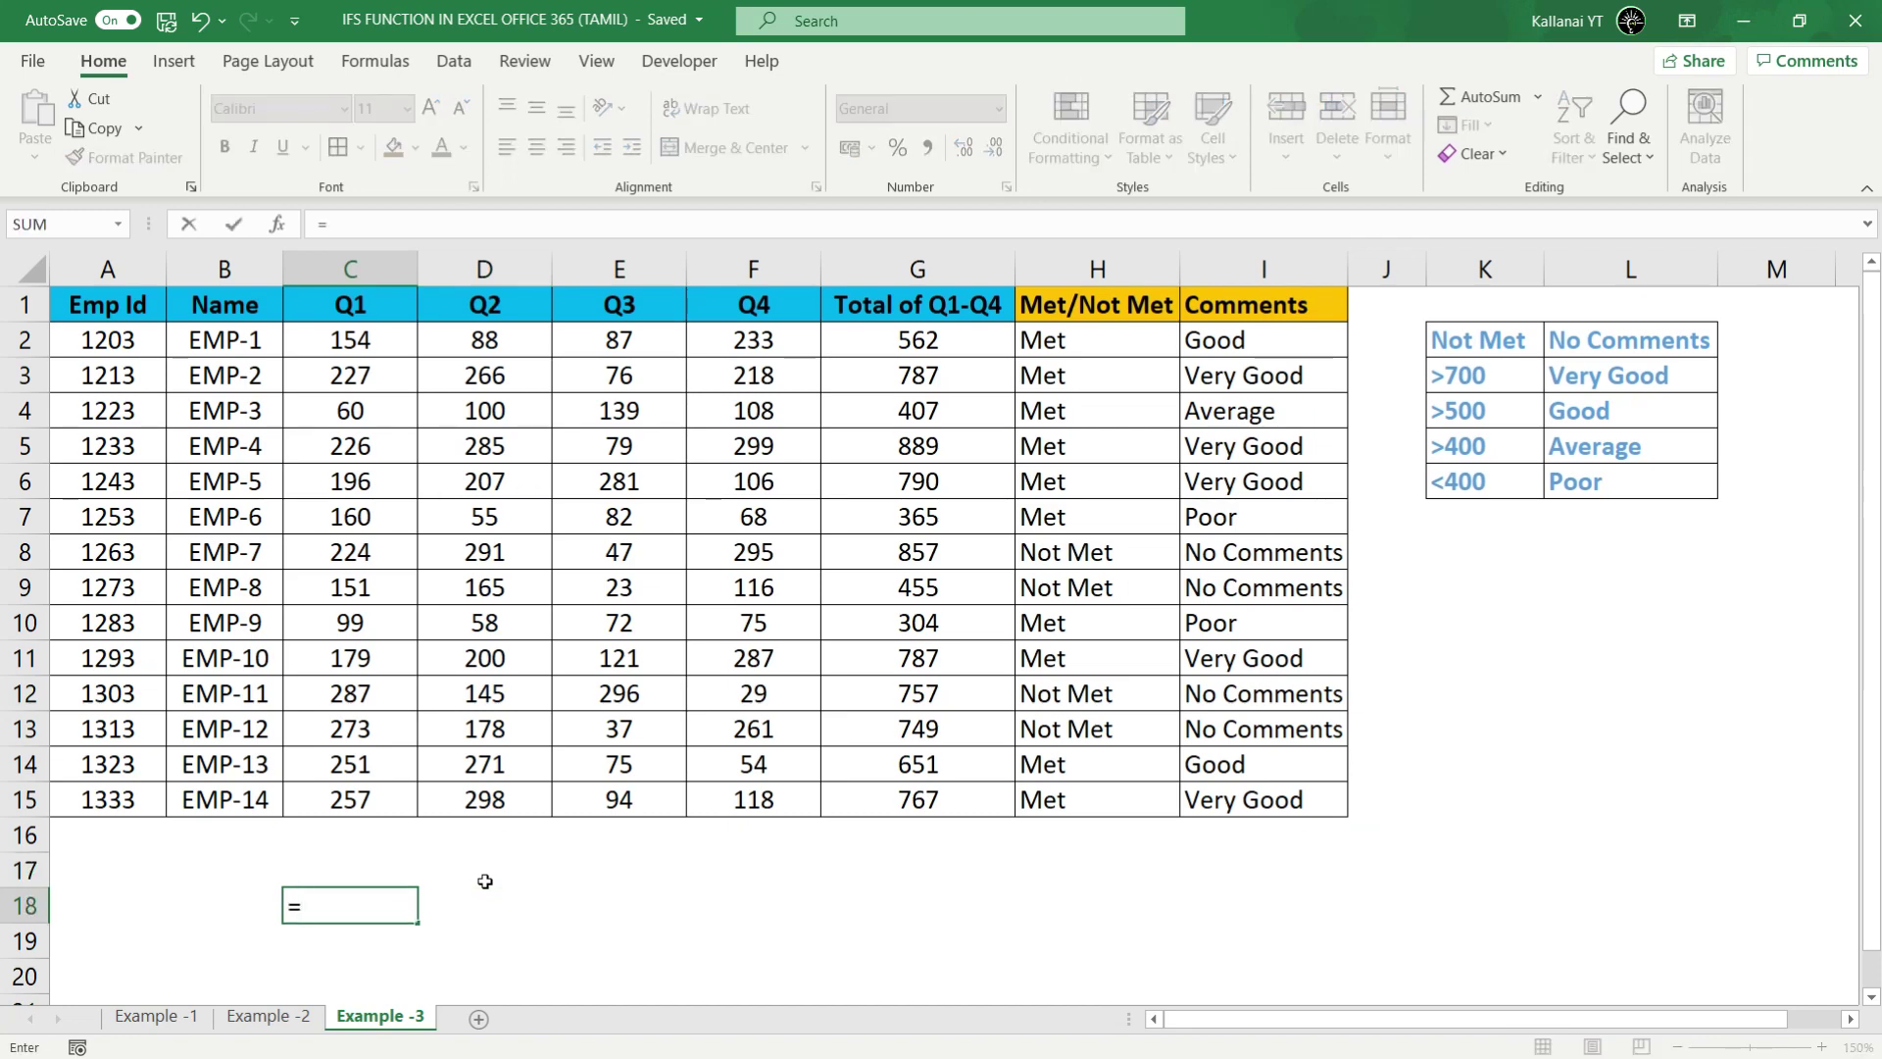
pyautogui.press('Escape')
pyautogui.press('Right')
pyautogui.write('=fo')
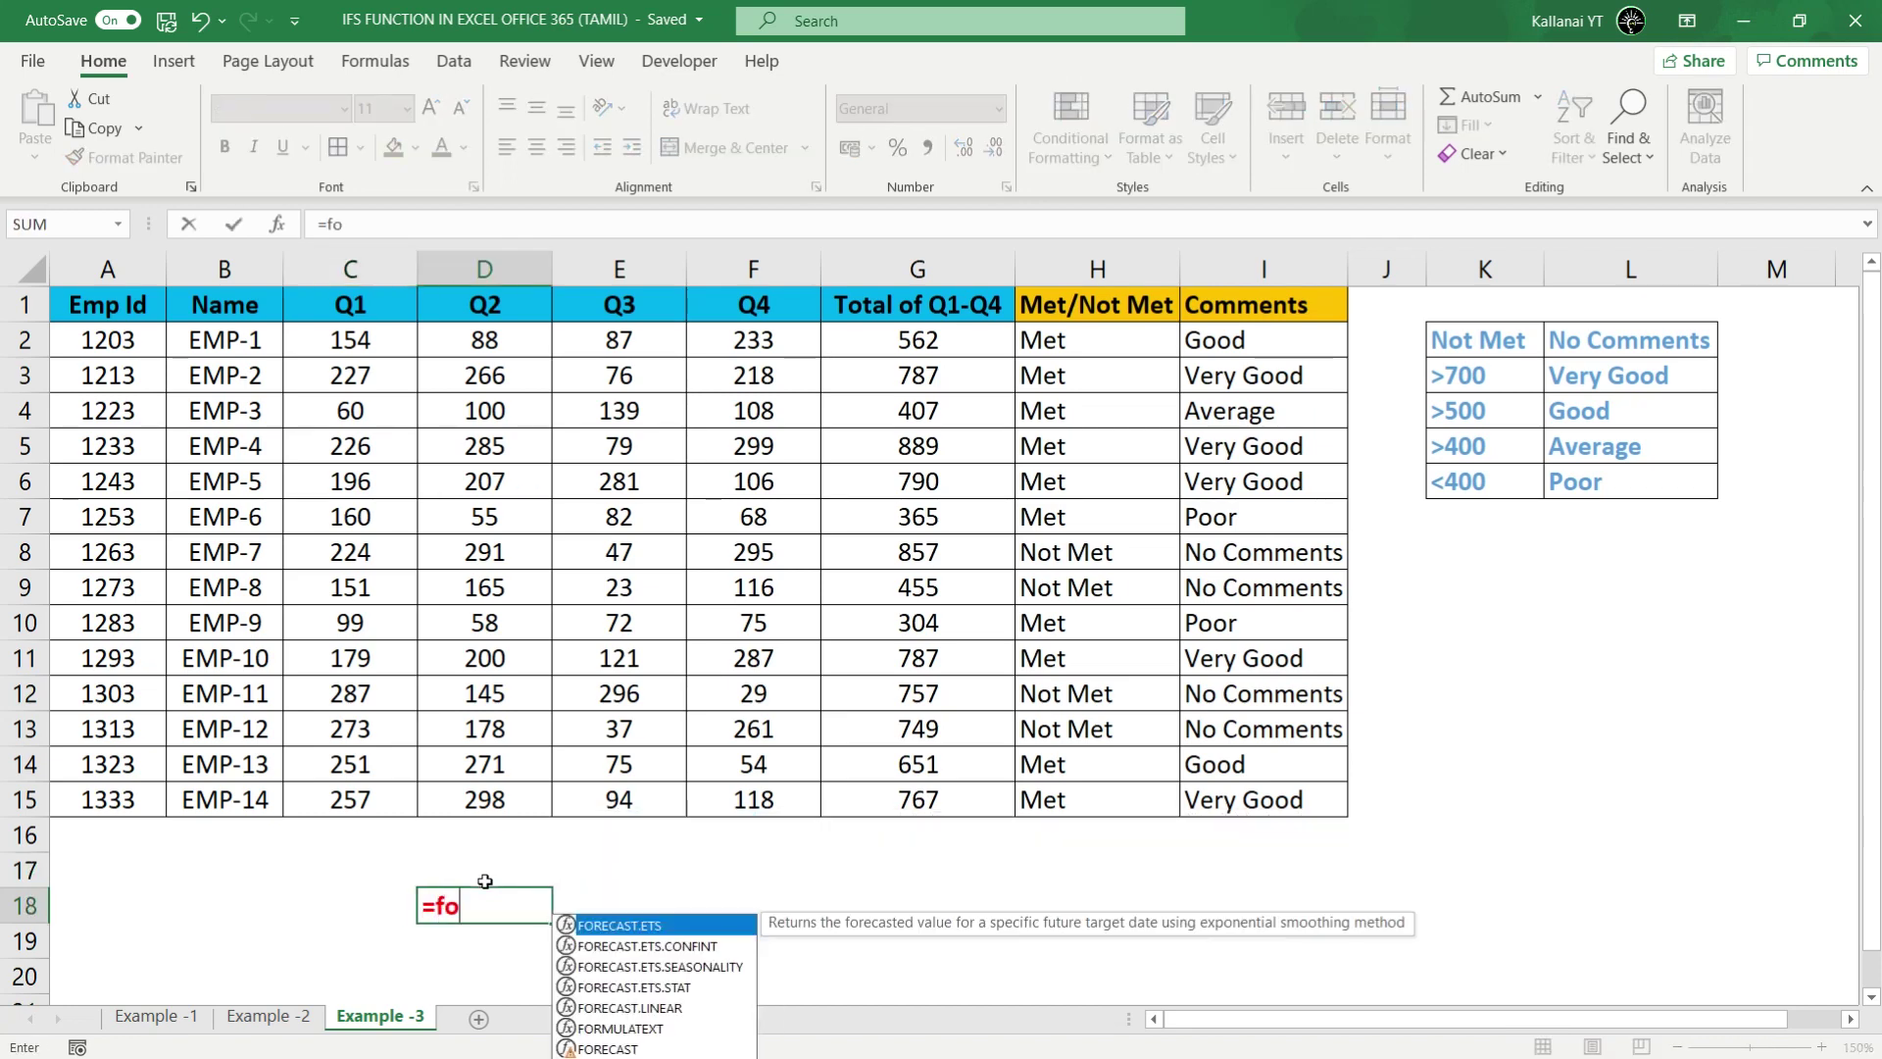
pyautogui.write('rm')
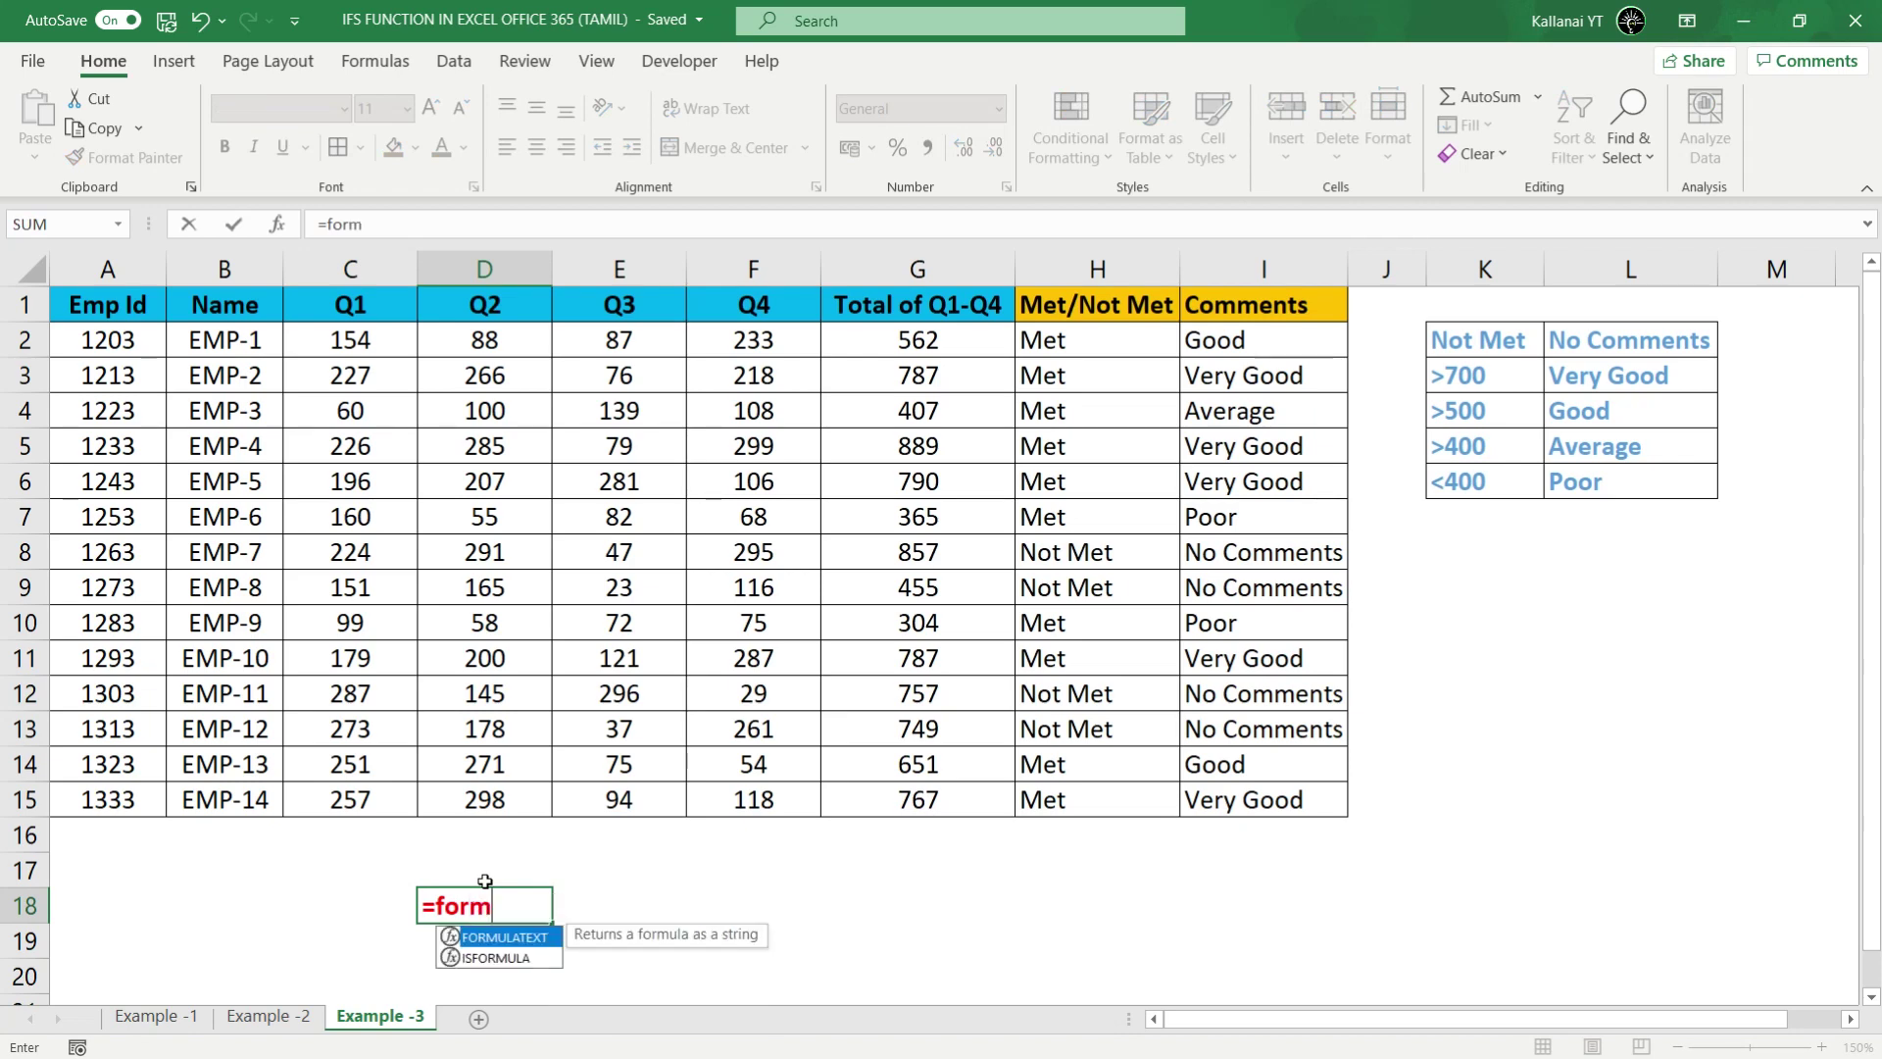
pyautogui.press('Tab')
pyautogui.click(1087, 340)
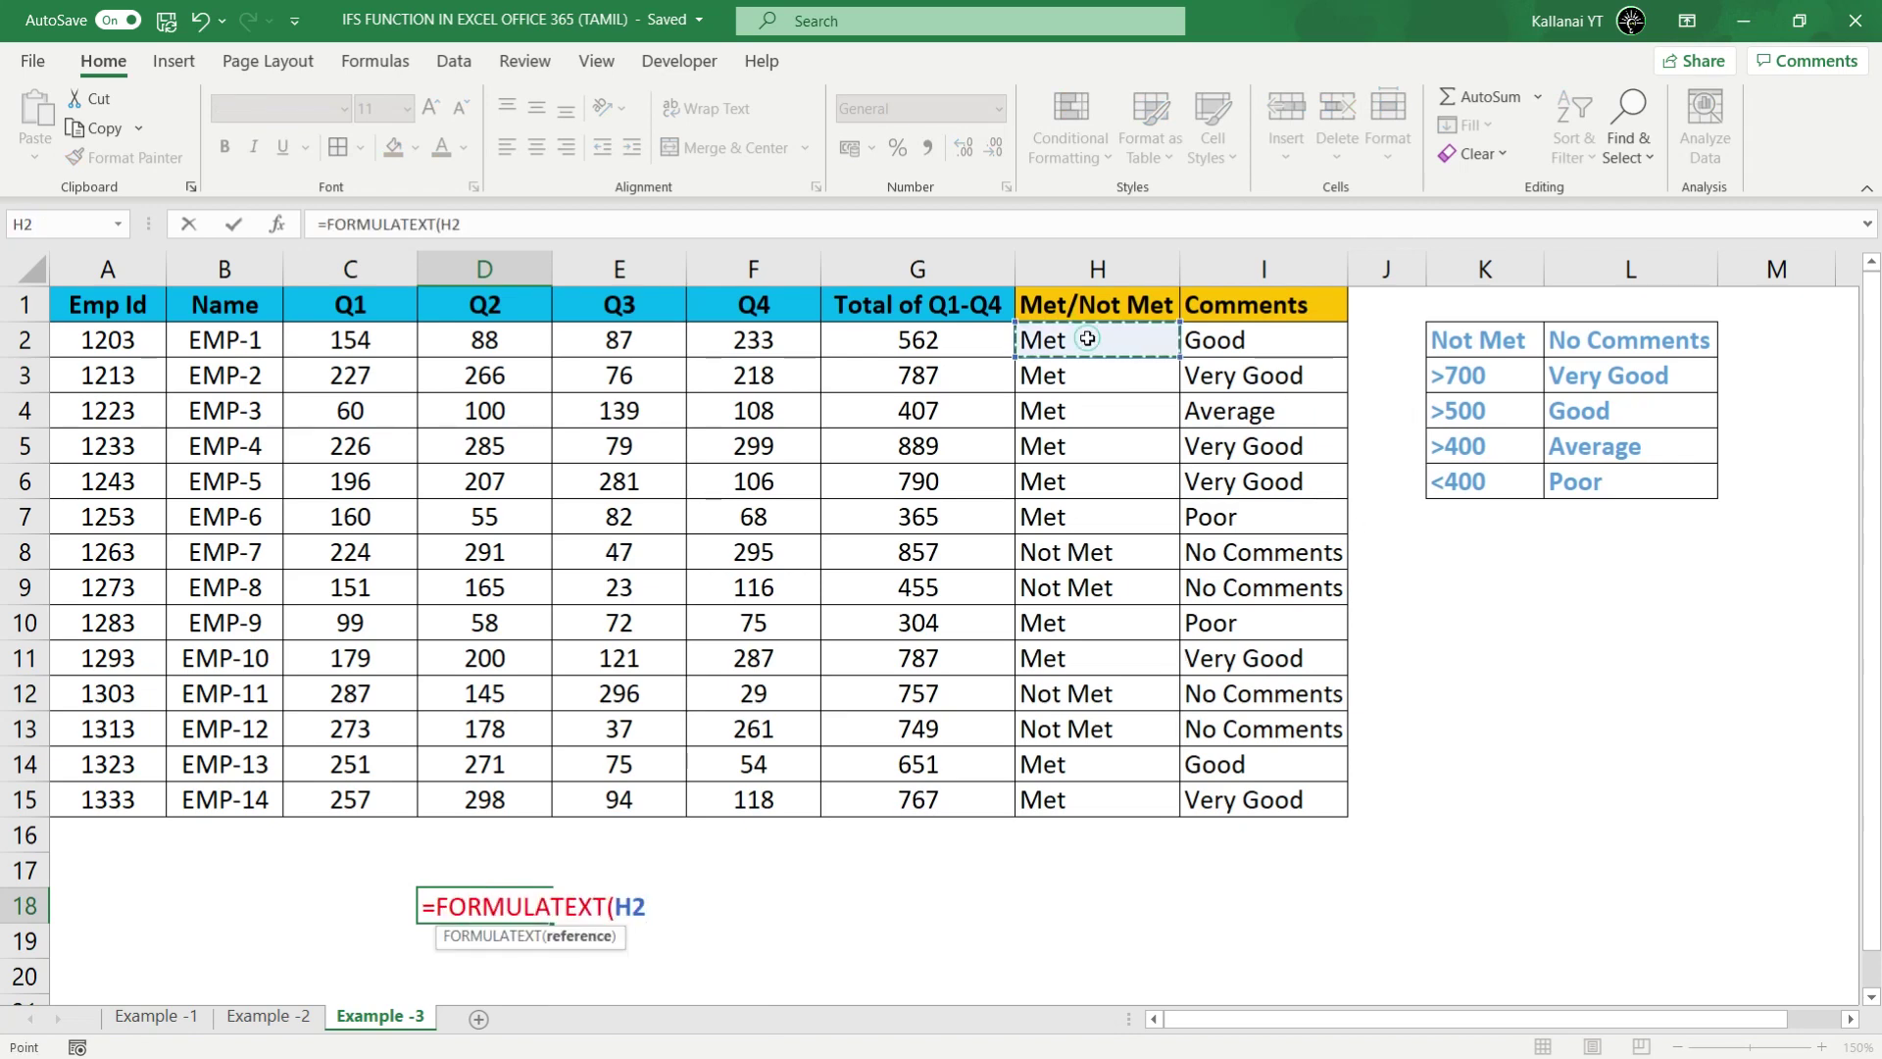
pyautogui.press('Return')
# Step: Enter =FORMULATEXT(I2) in D19 to show the Comments IFS formula
pyautogui.write('=')
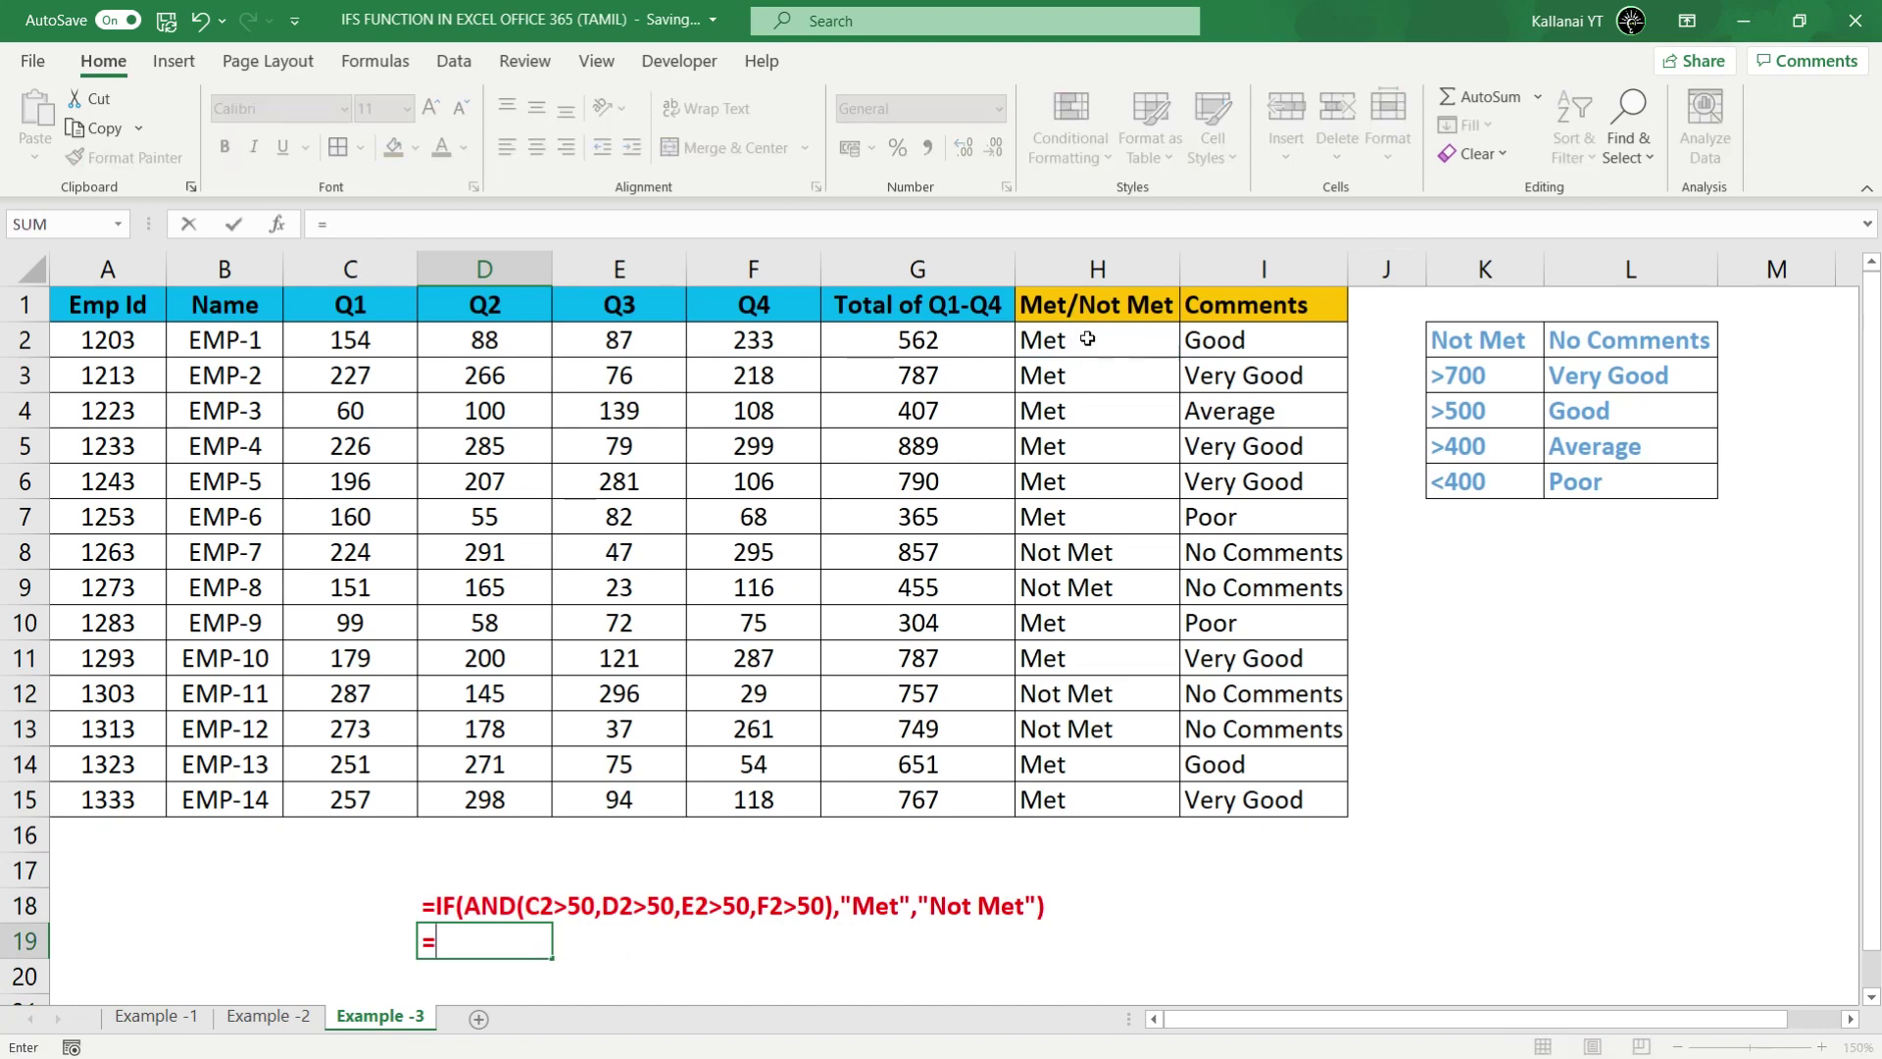
pyautogui.write('for')
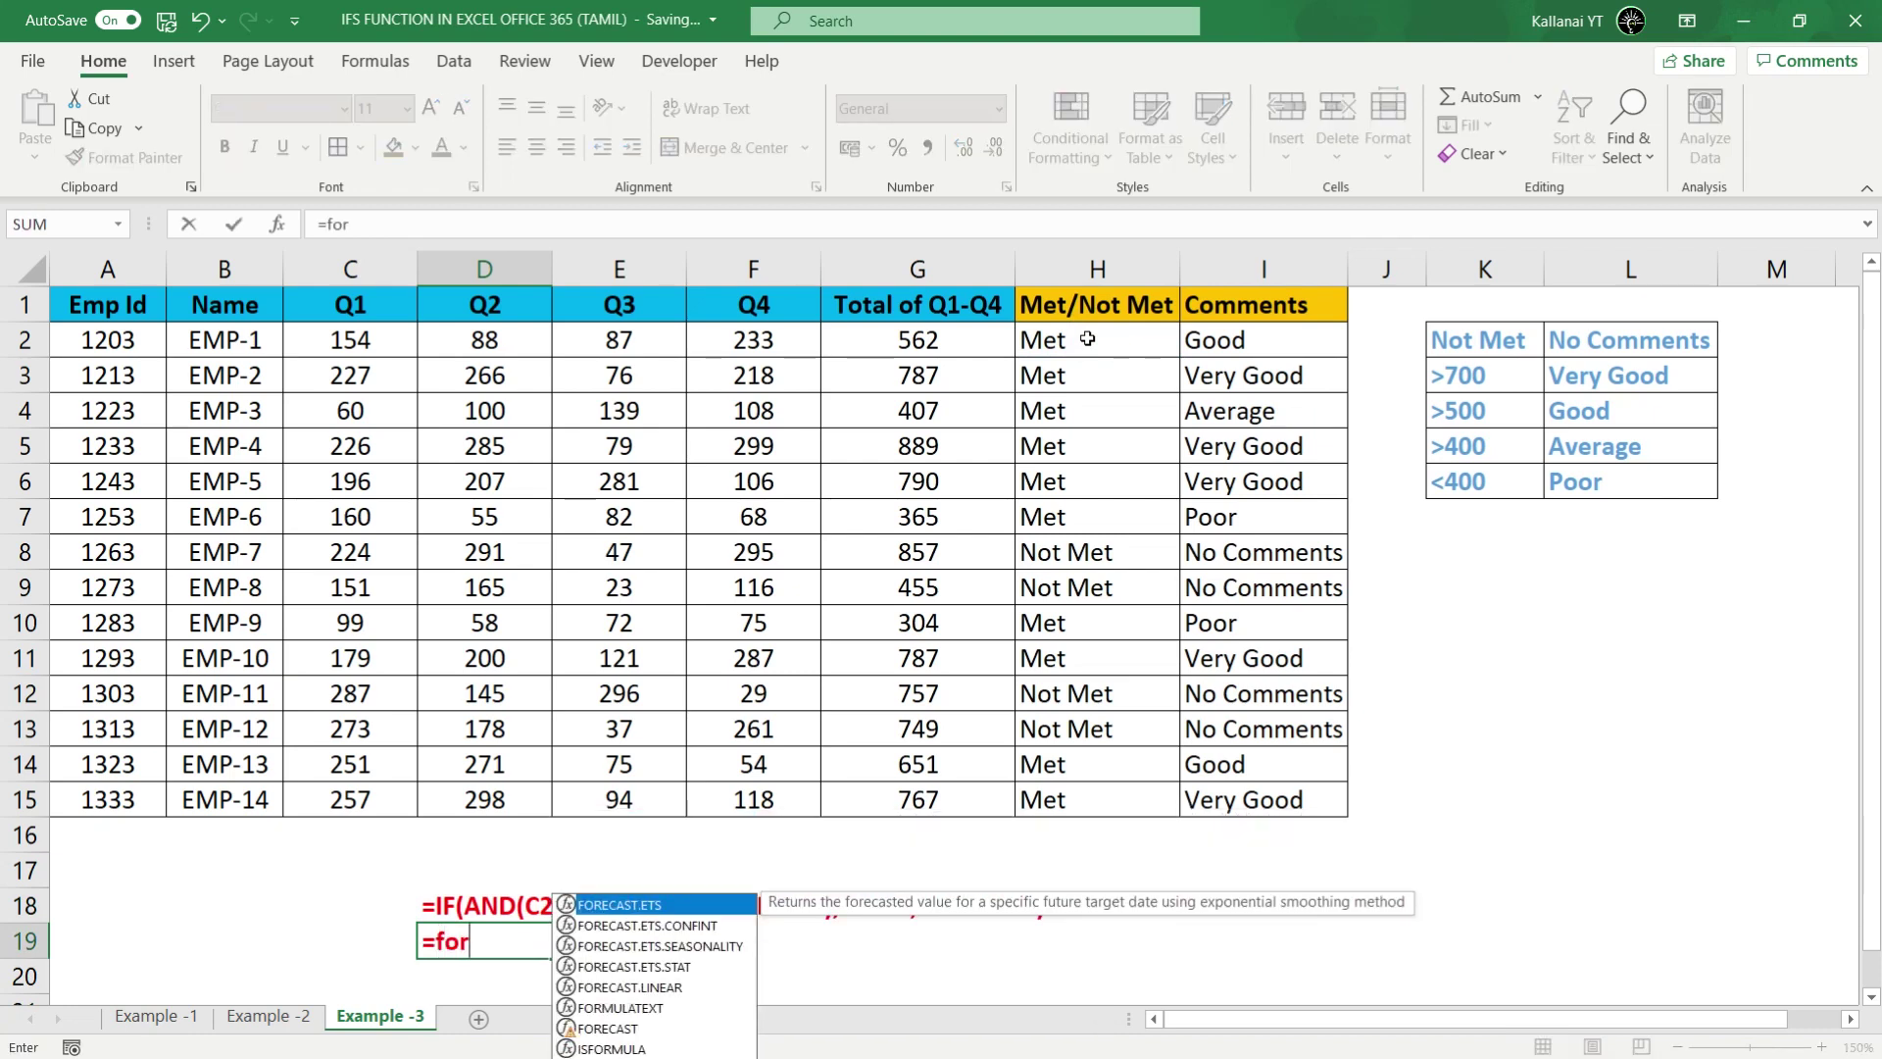
pyautogui.write('m')
pyautogui.press('Tab')
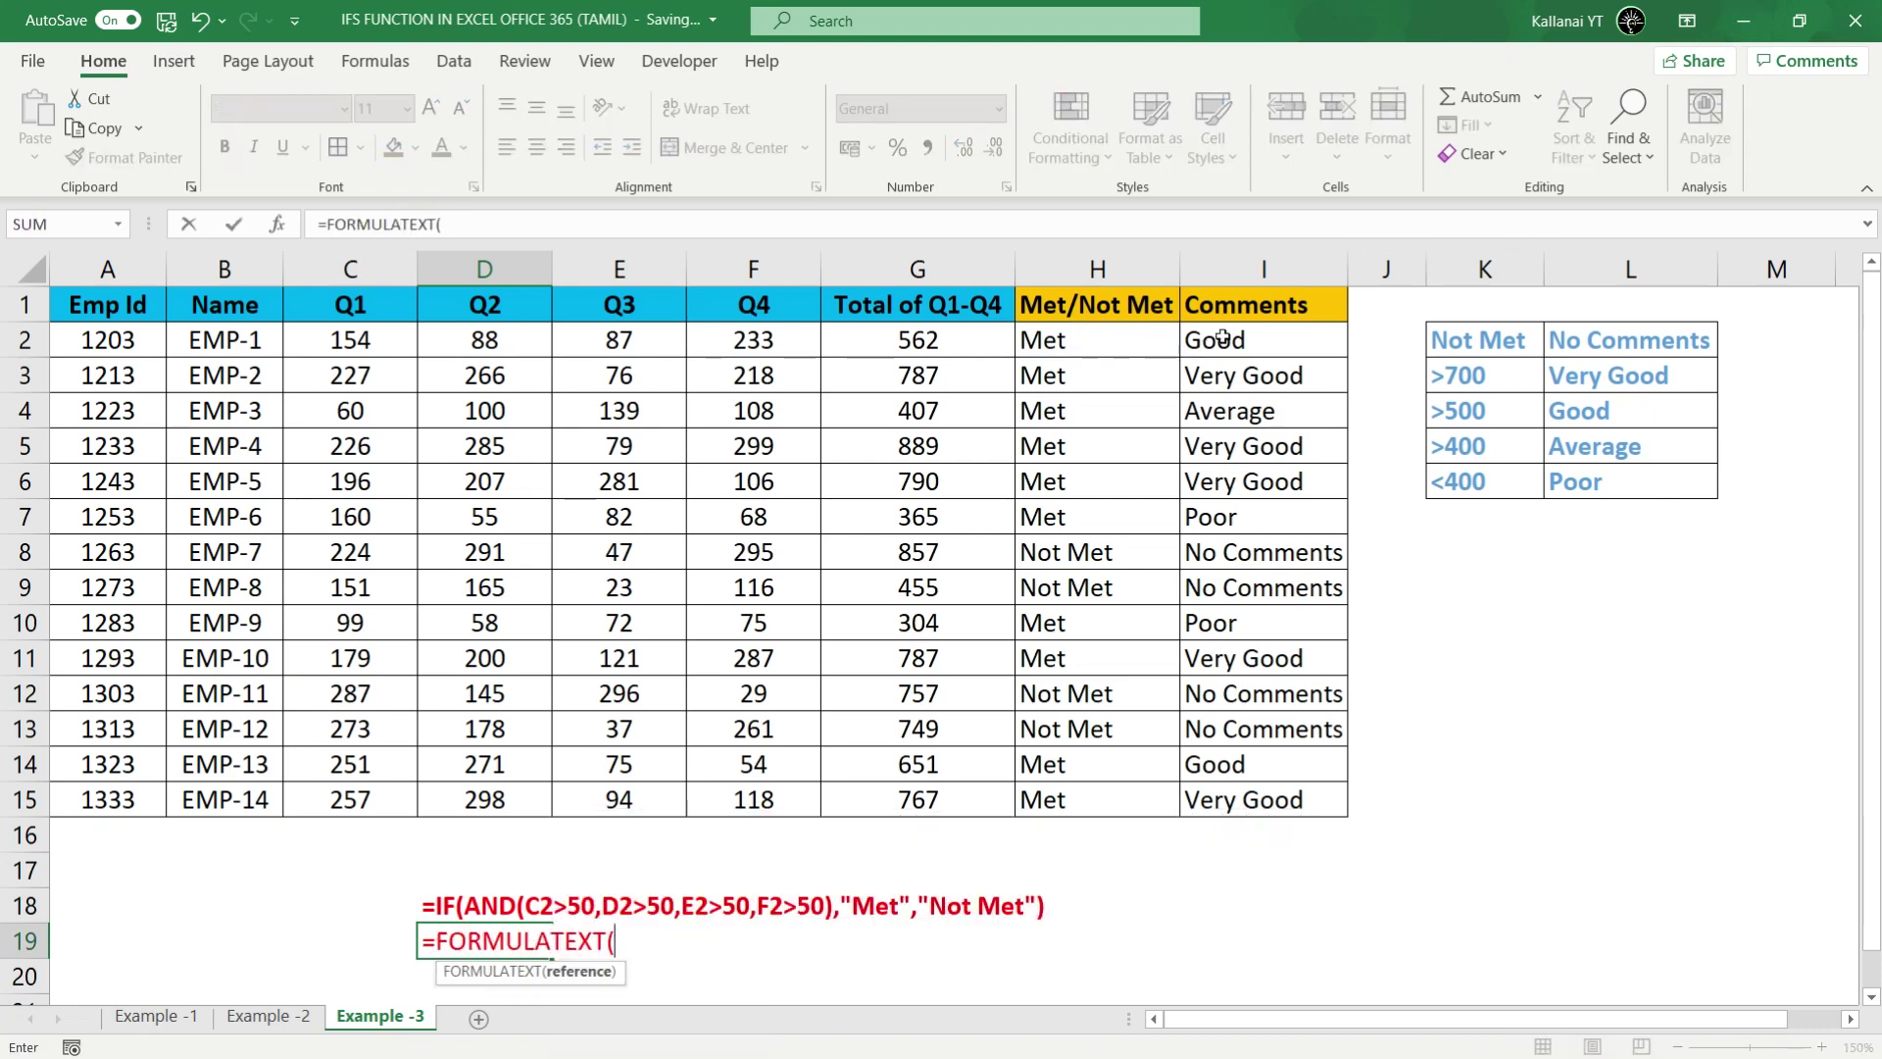
pyautogui.click(1223, 338)
pyautogui.press('Return')
# Step: Copy D18:D19 and paste it back as values only
pyautogui.press('Up')
pyautogui.press('Up')
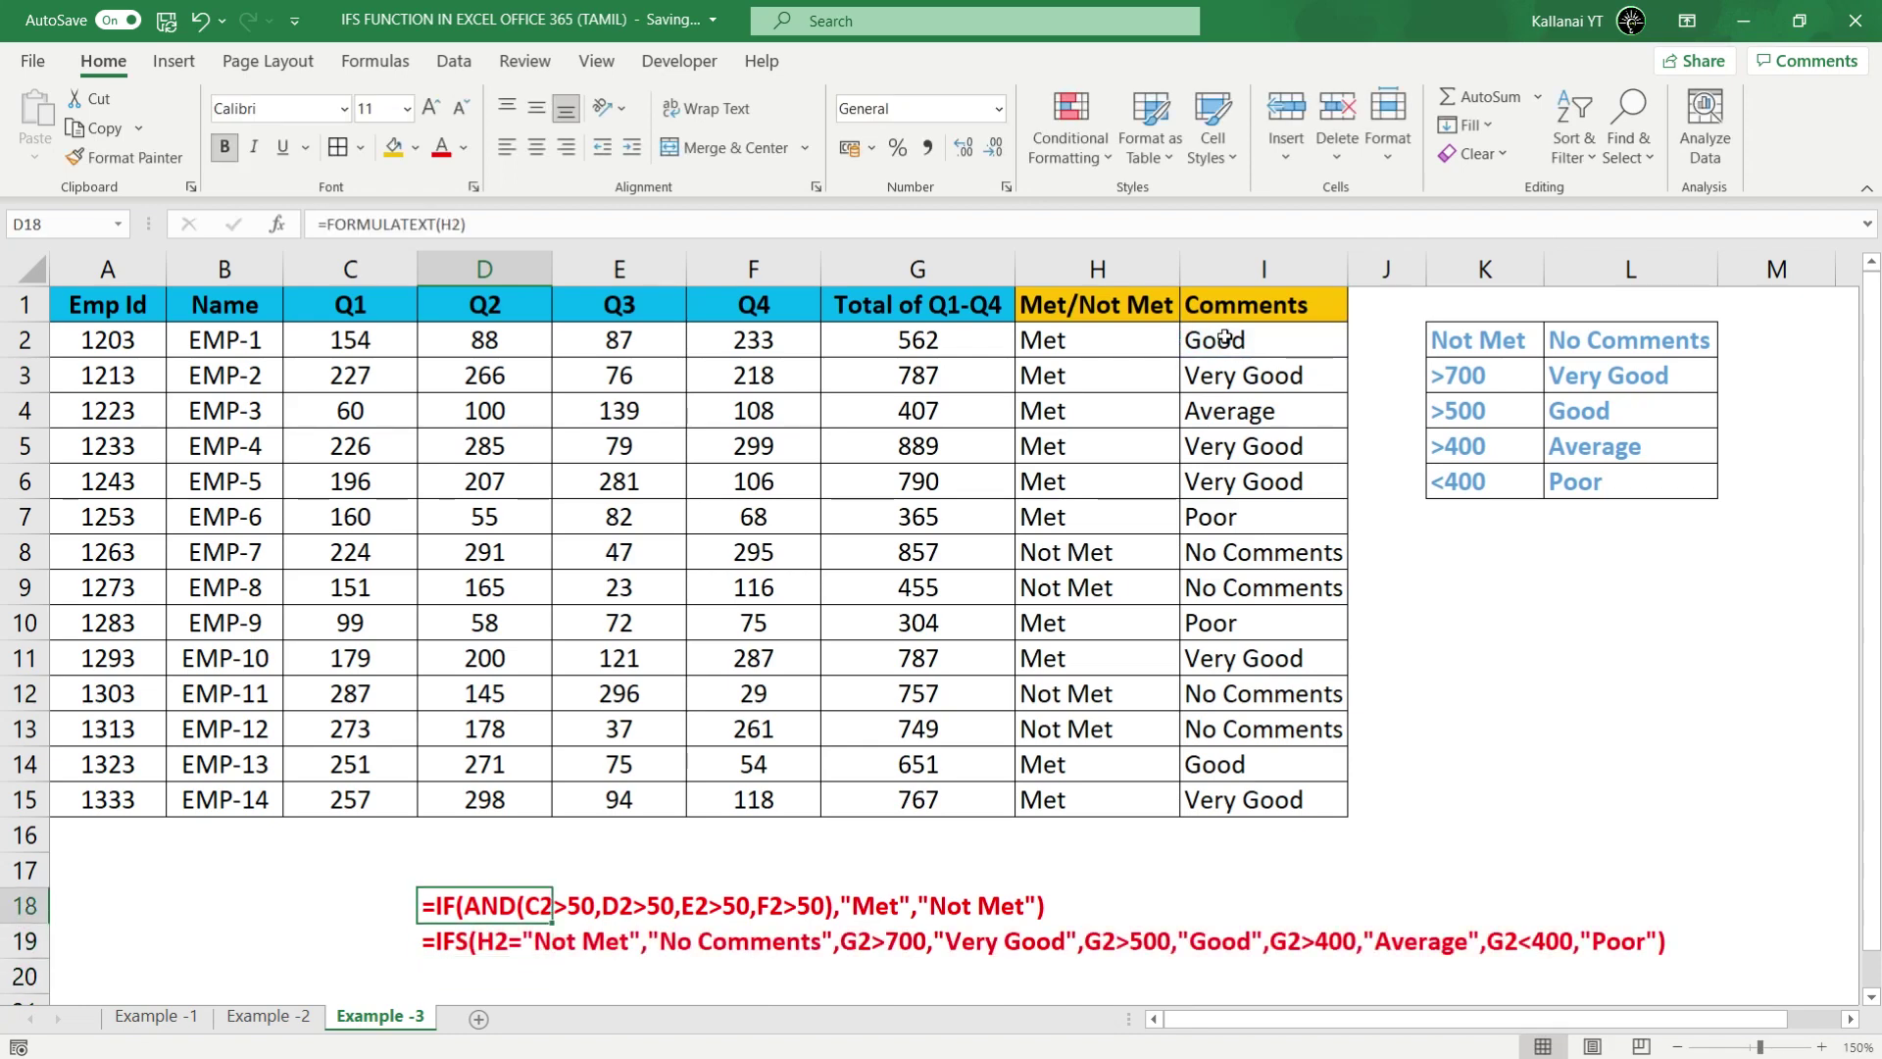
pyautogui.hotkey('shift', 'Down')
pyautogui.hotkey('ctrl', 'c')
pyautogui.hotkey('ctrl', 'alt', 'v')
pyautogui.press('v')
pyautogui.press('Return')
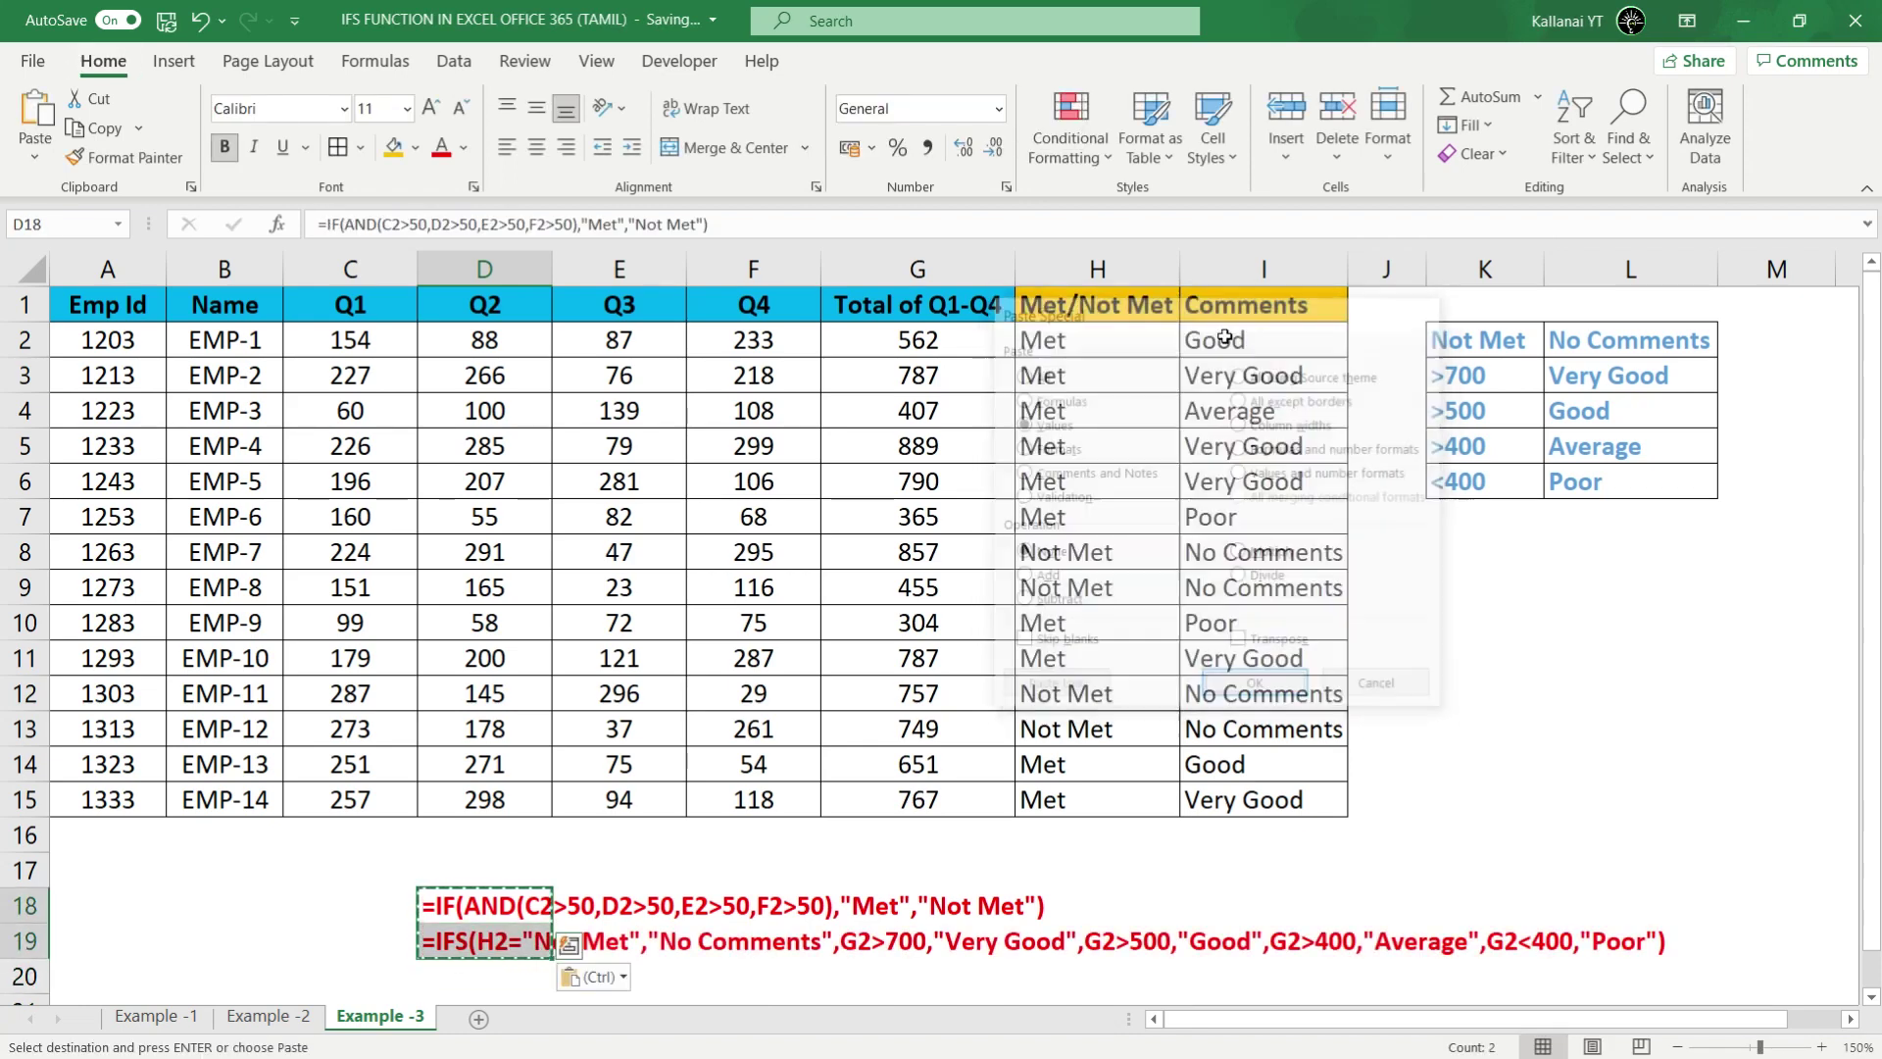
pyautogui.press('Escape')
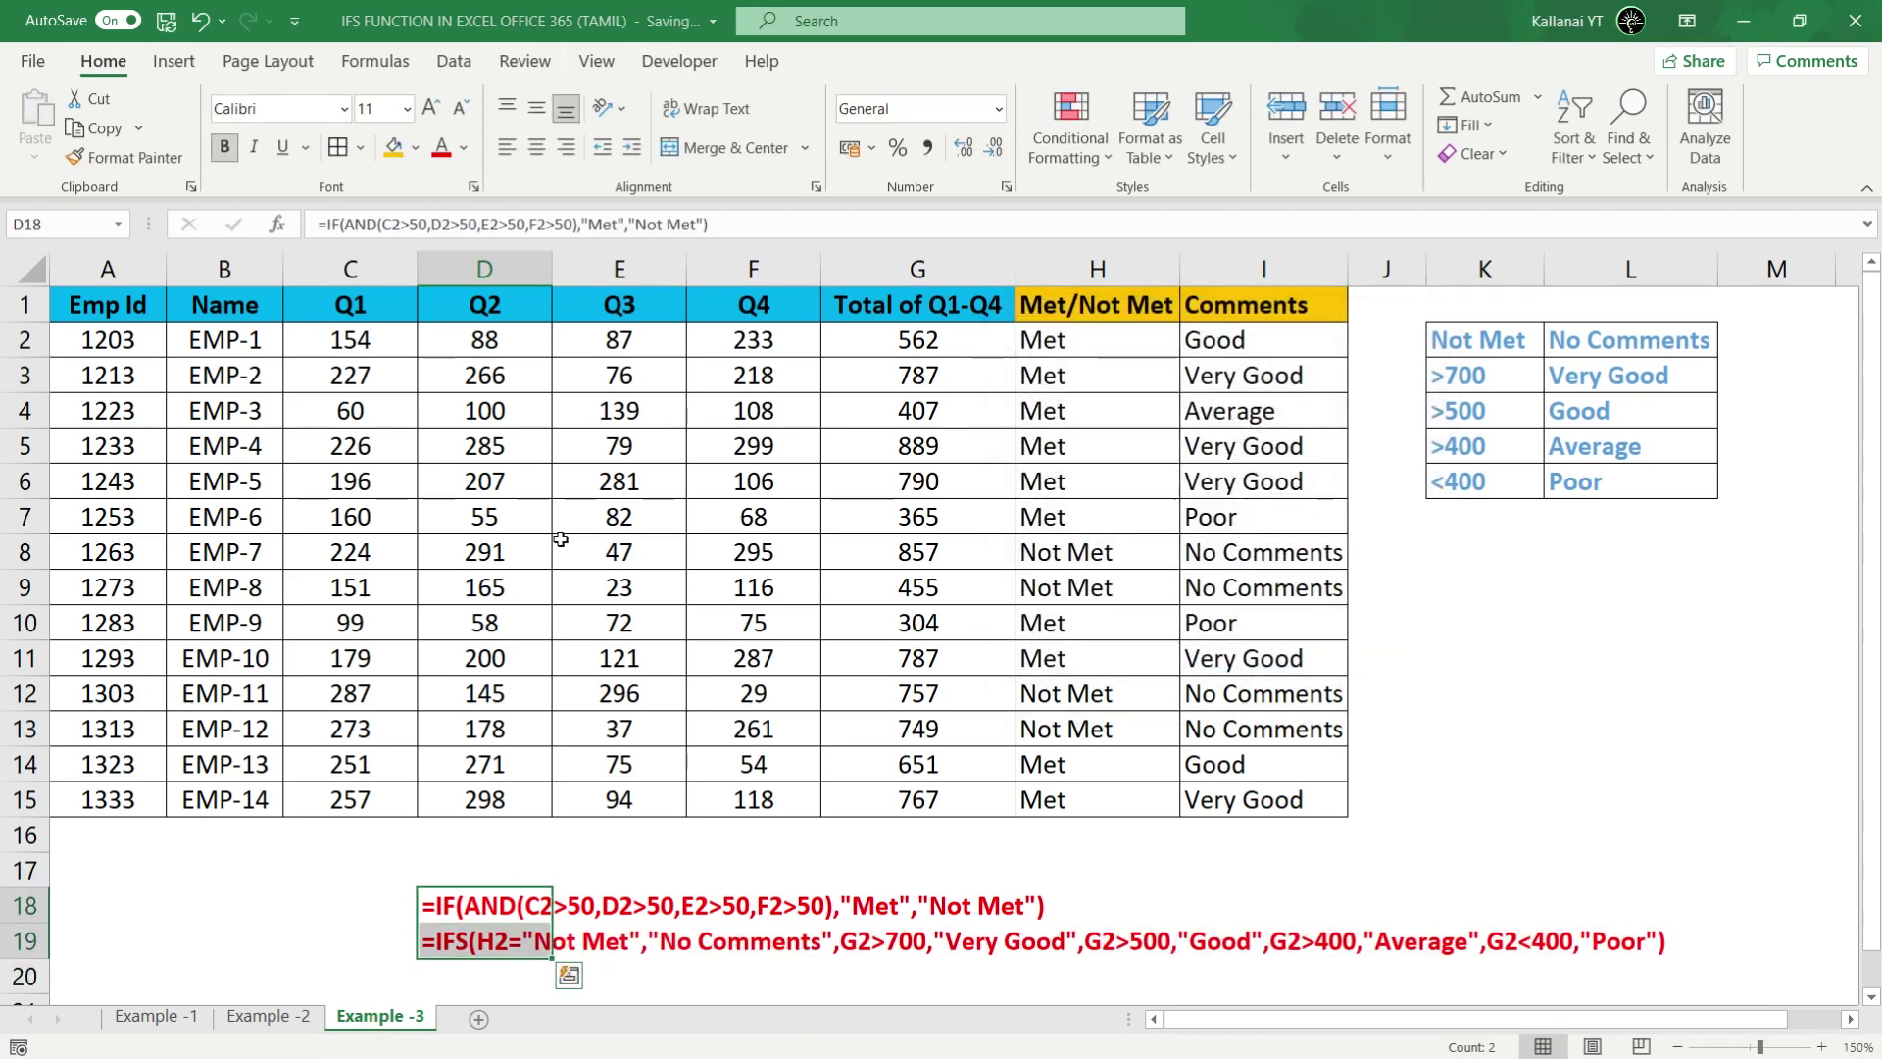
pyautogui.hotkey('ctrl', 'Up')
pyautogui.hotkey('ctrl', 'Up')
pyautogui.press('Right')
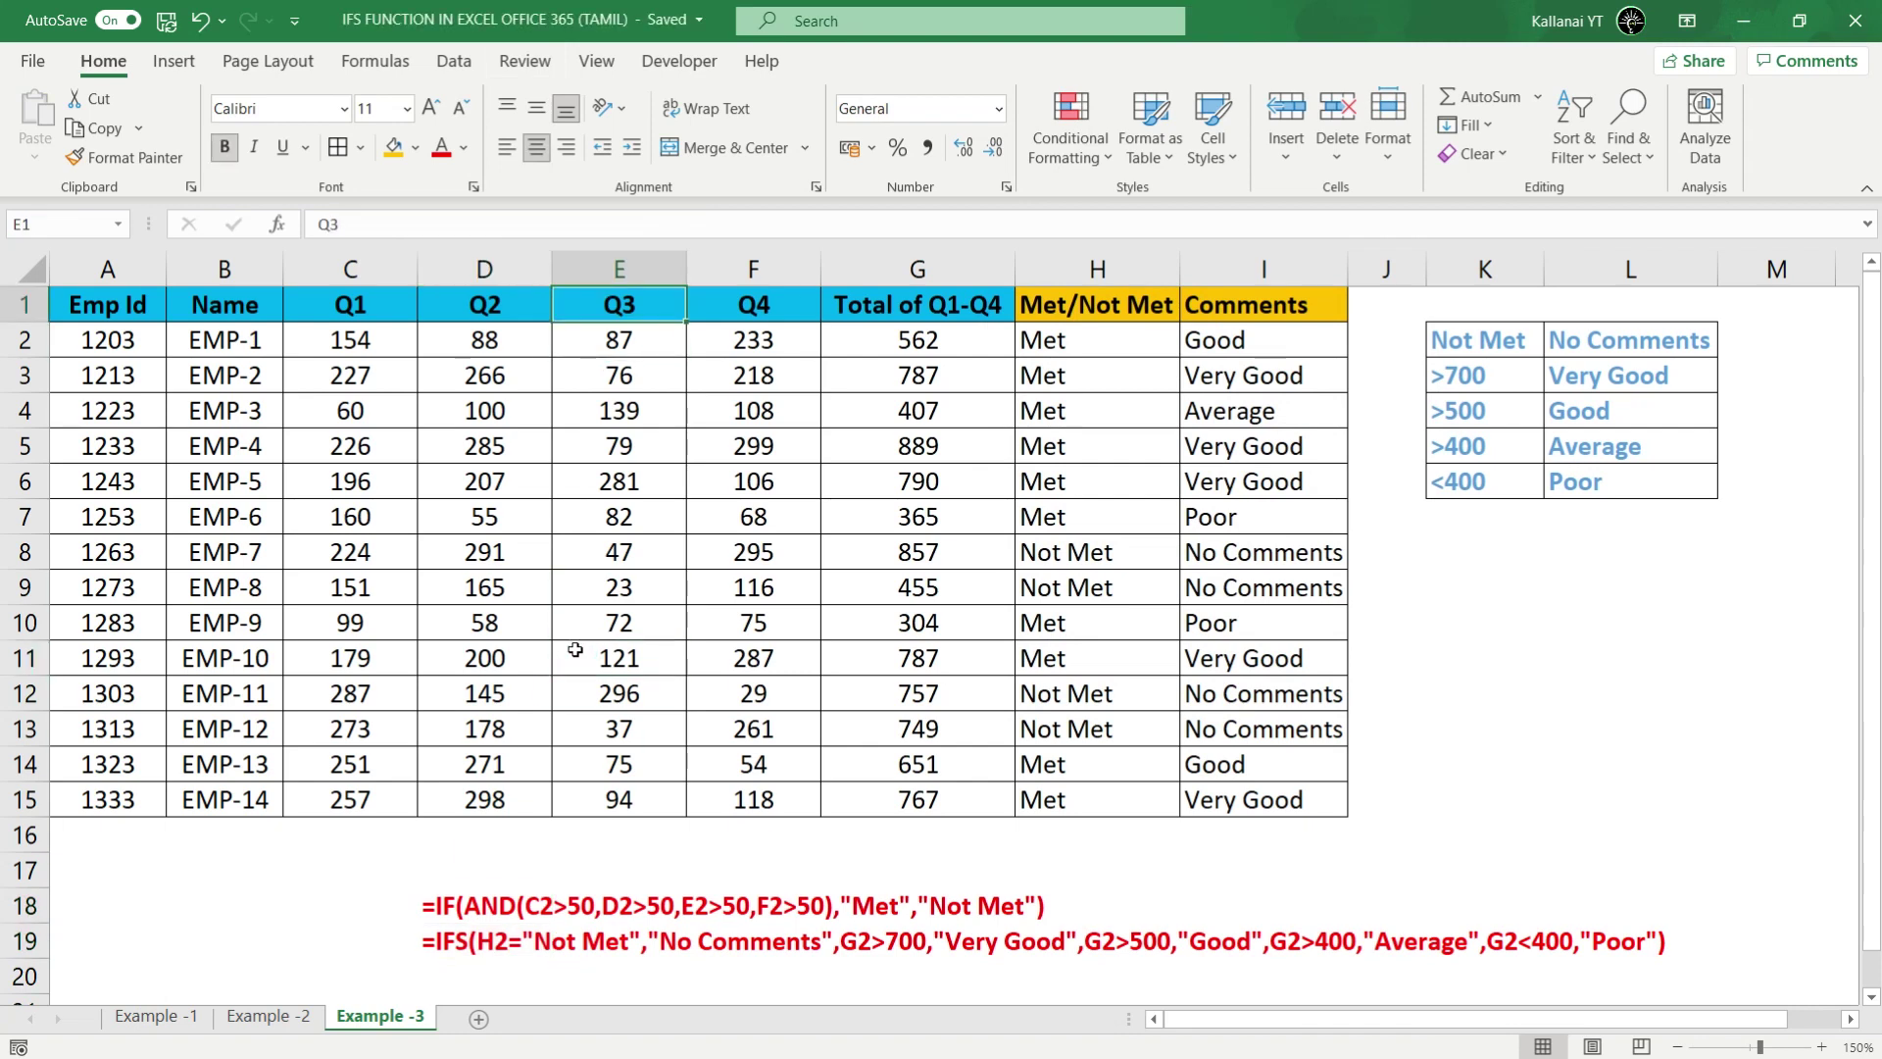
# Step: Select the entire Example -3 table from A1 to review it, then return to A1
pyautogui.press('Right')
pyautogui.press('Right')
pyautogui.press('Right')
pyautogui.press('Right')
pyautogui.press('Right')
pyautogui.press('Home')
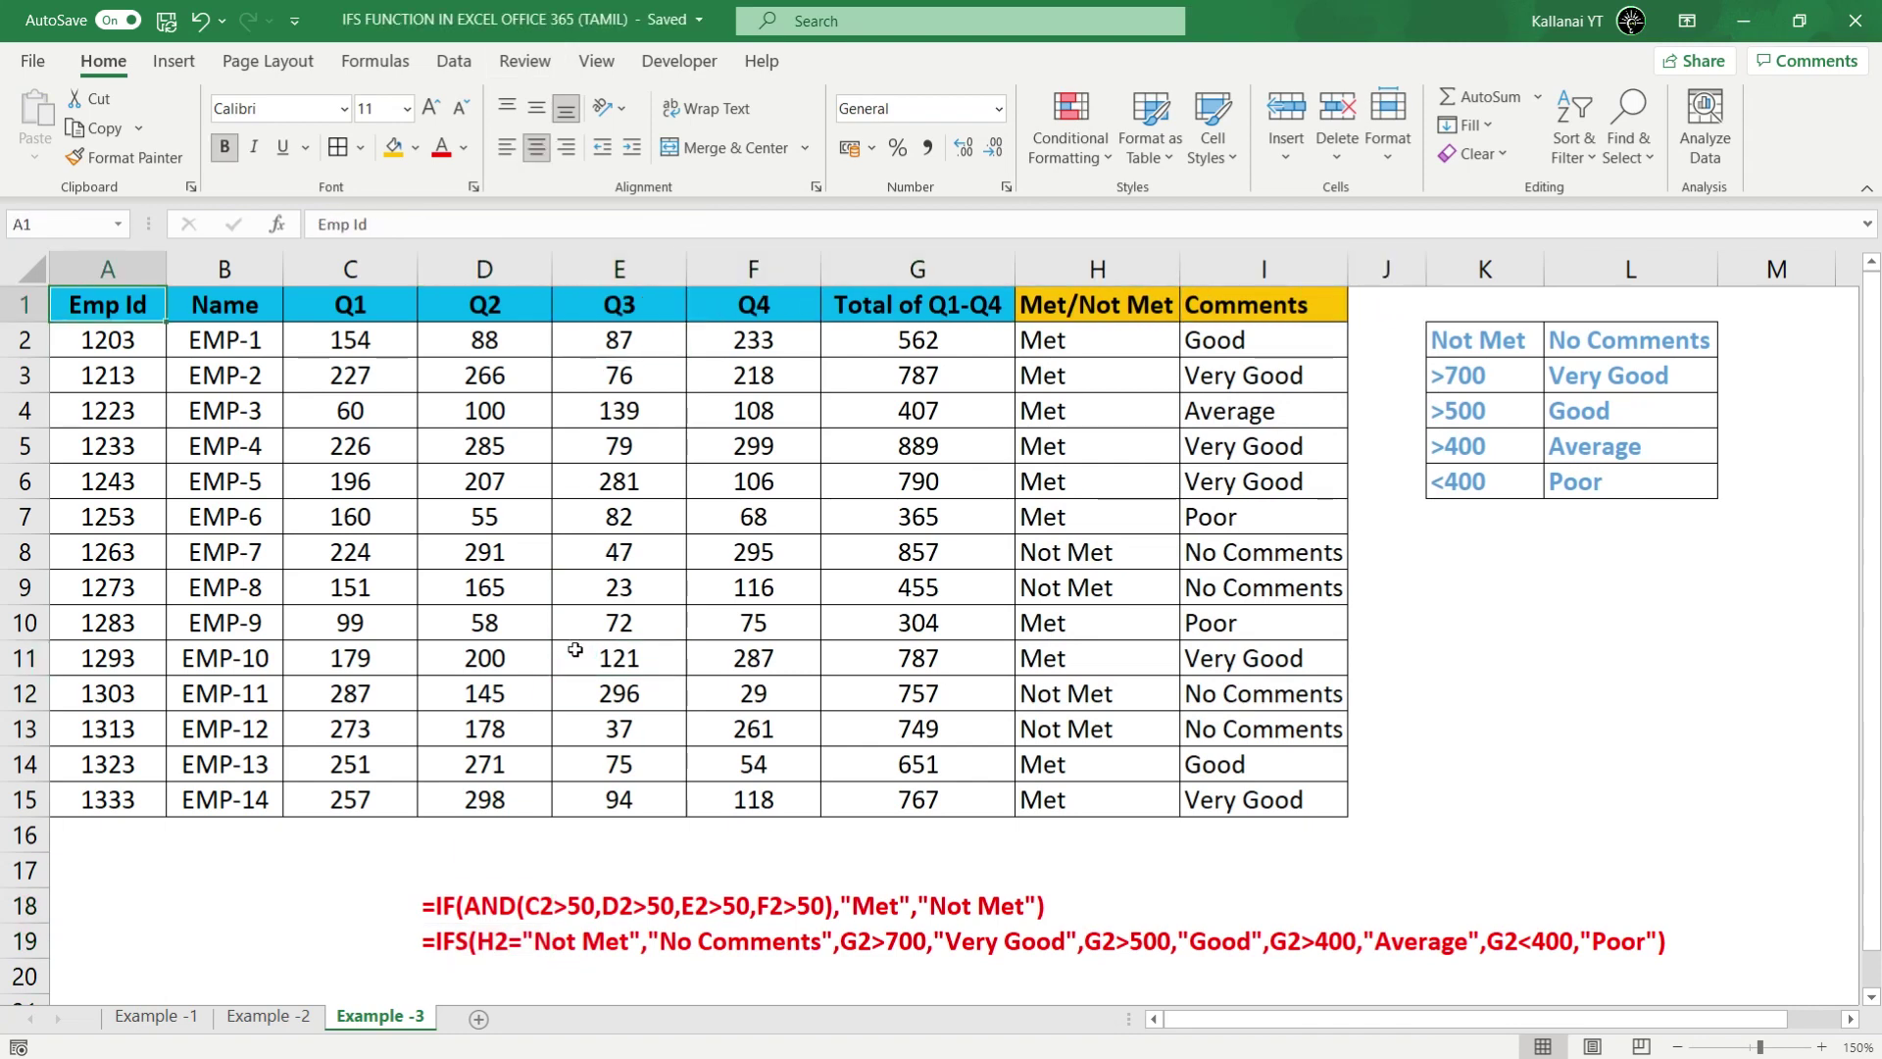
pyautogui.hotkey('ctrl', 'shift', 'Down')
pyautogui.hotkey('ctrl', 'shift', 'Right')
pyautogui.hotkey('ctrl', 'Home')
# Step: Go back through Example -2 to Example -1 and review its table through column F, row 100
pyautogui.hotkey('ctrl', 'pageup')
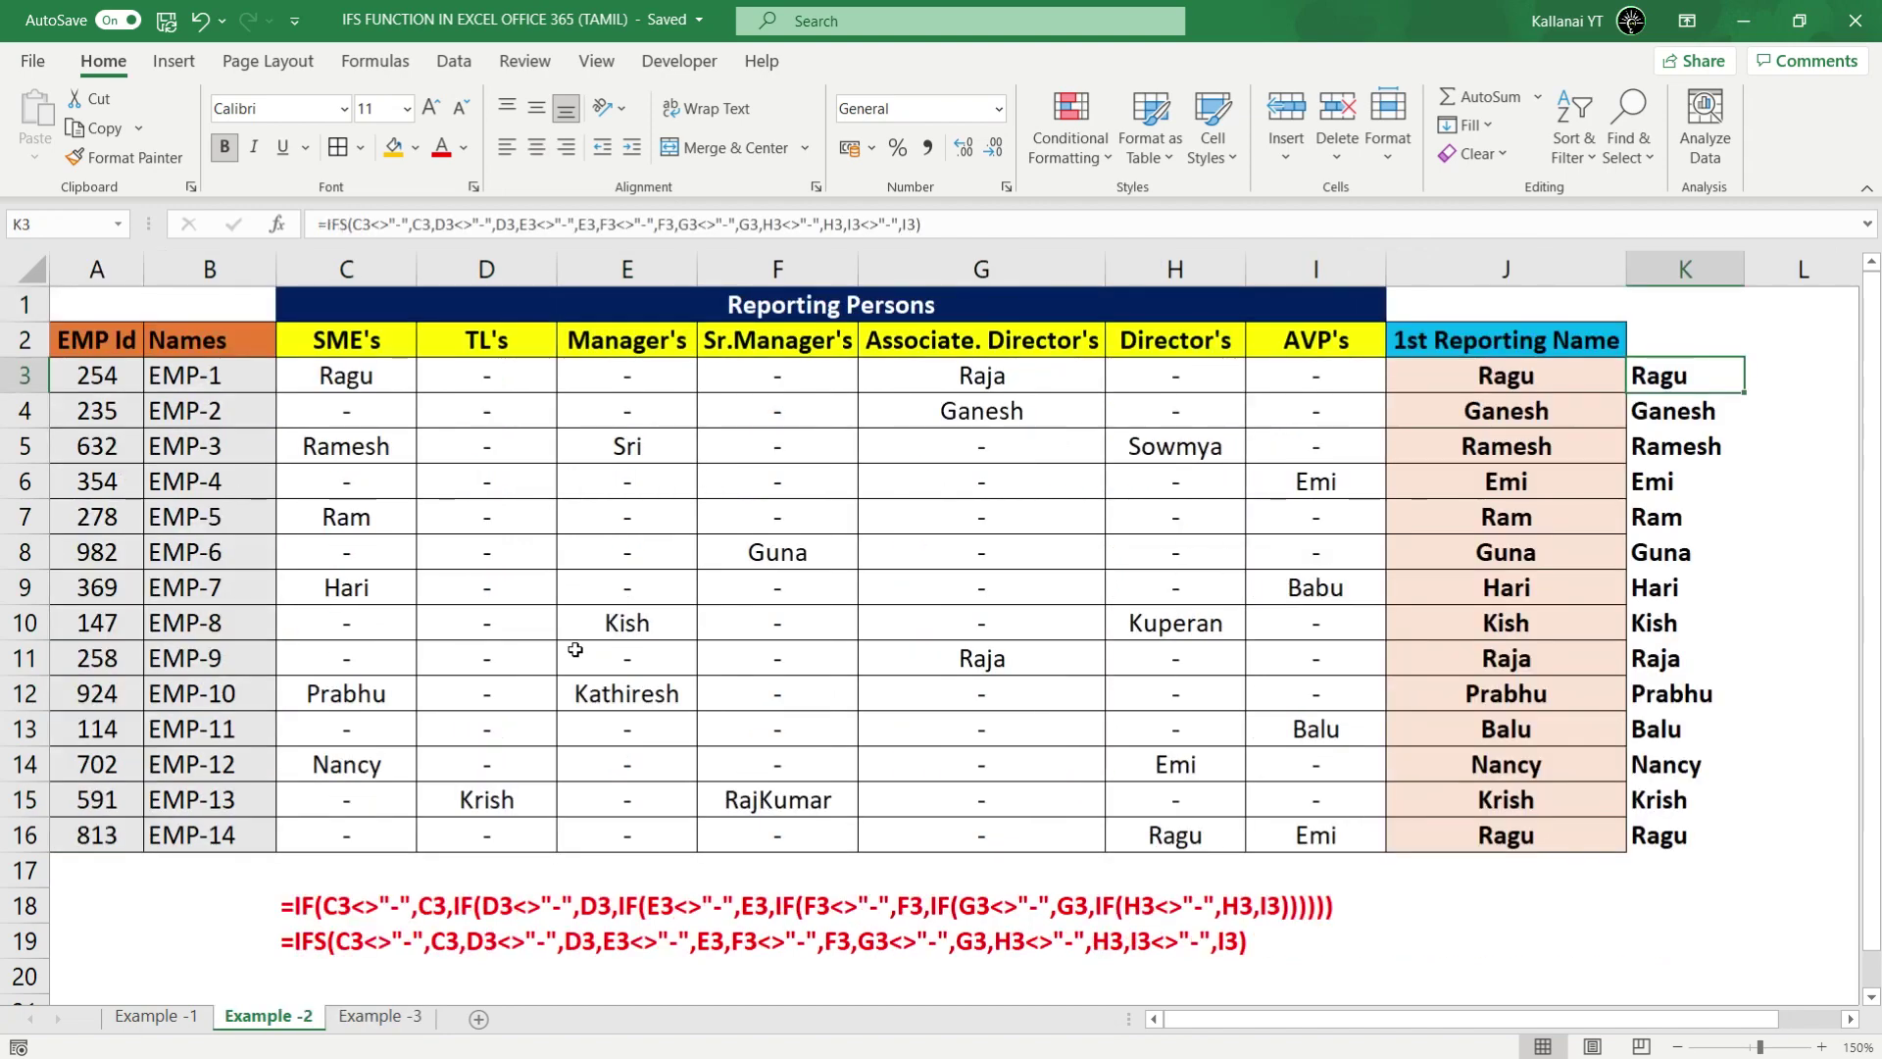
pyautogui.hotkey('ctrl', 'pageup')
pyautogui.press('Up')
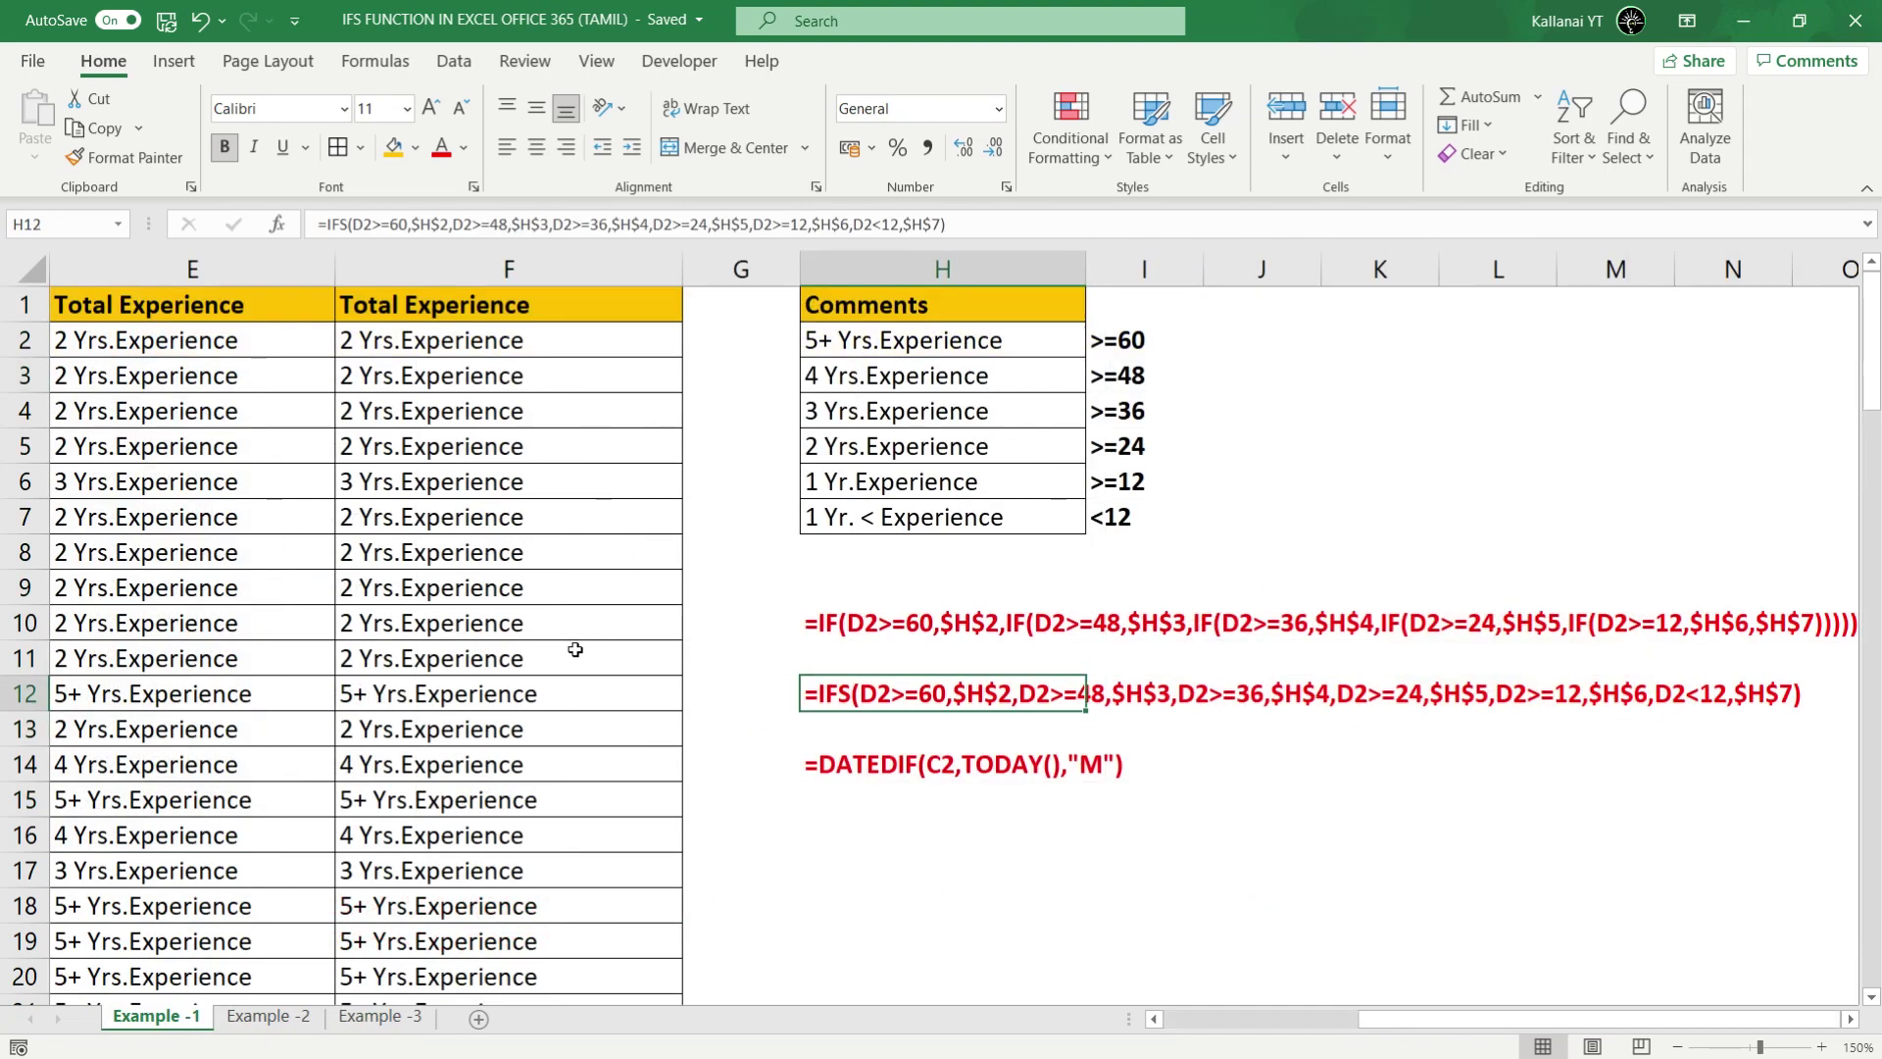
pyautogui.press('Left')
pyautogui.press('Left')
pyautogui.hotkey('ctrl', 'Home')
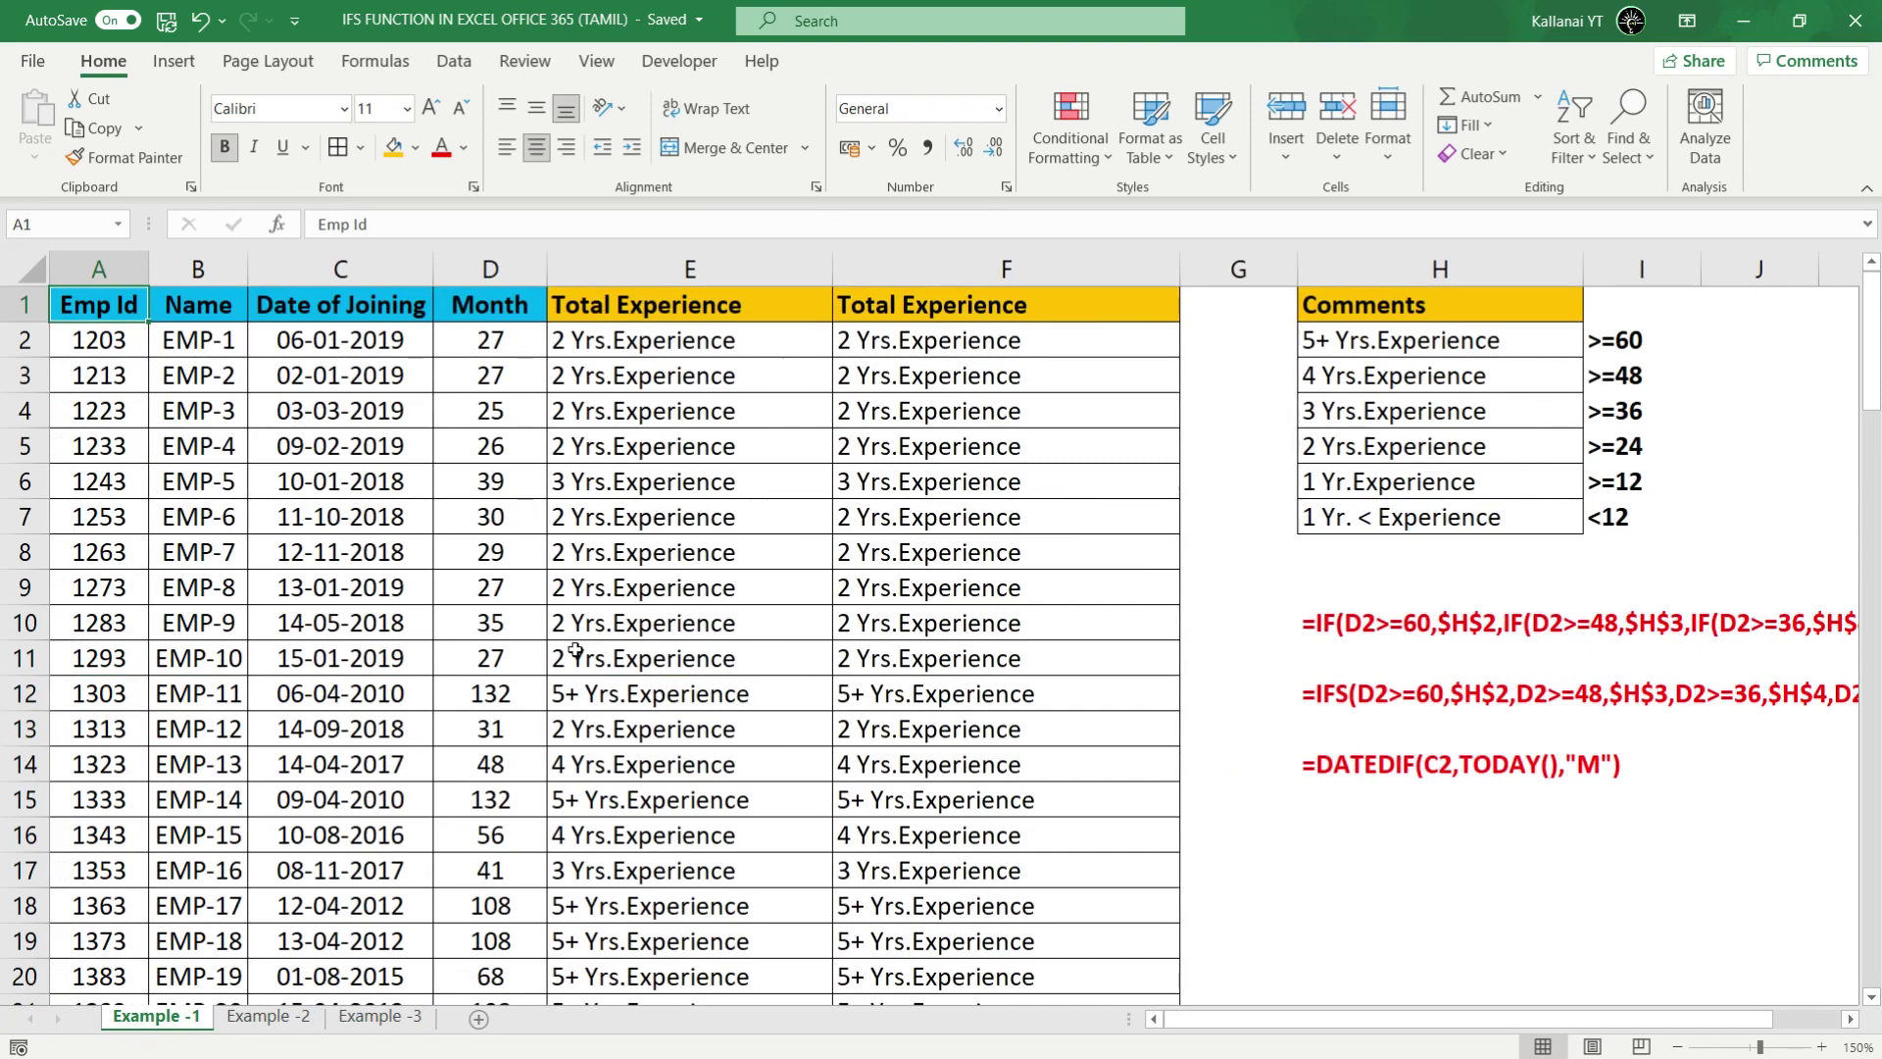
pyautogui.hotkey('ctrl', 'shift', 'Right')
pyautogui.hotkey('ctrl', 'shift', 'Down')
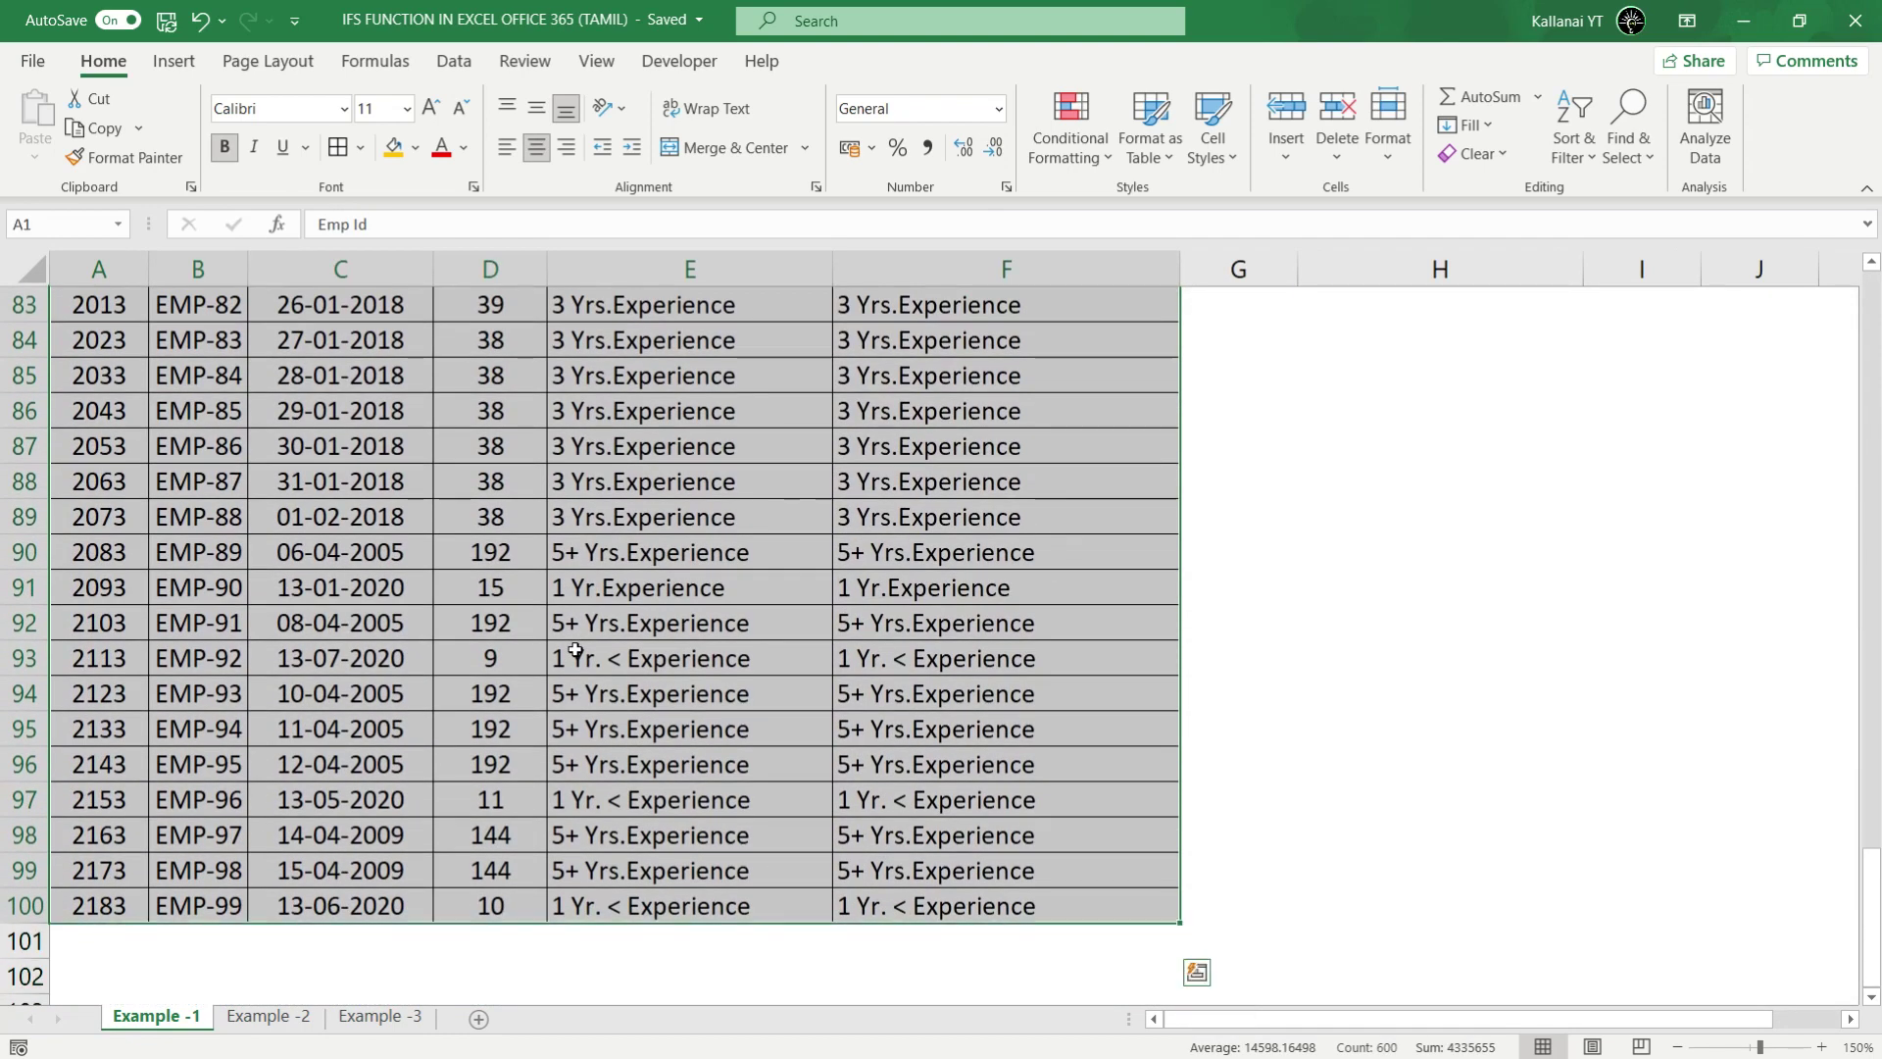
pyautogui.hotkey('ctrl', 'Home')
pyautogui.press('Down')
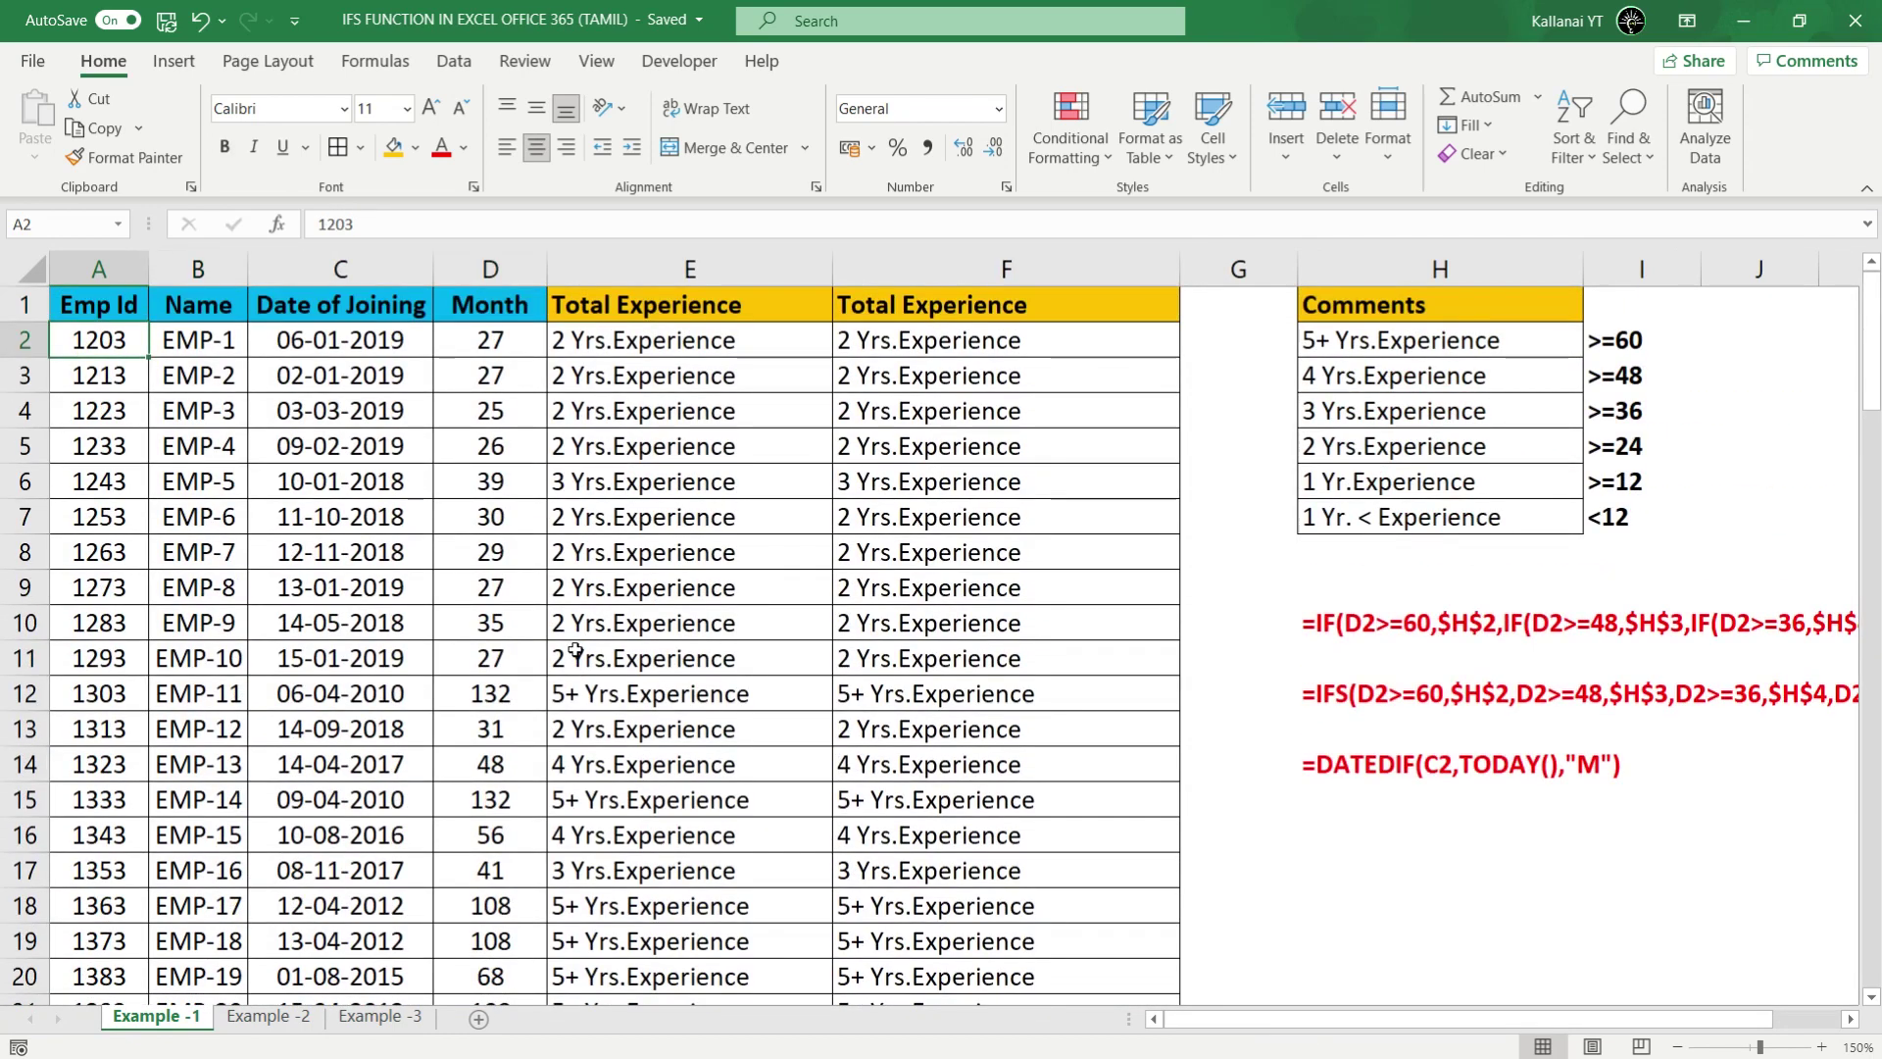